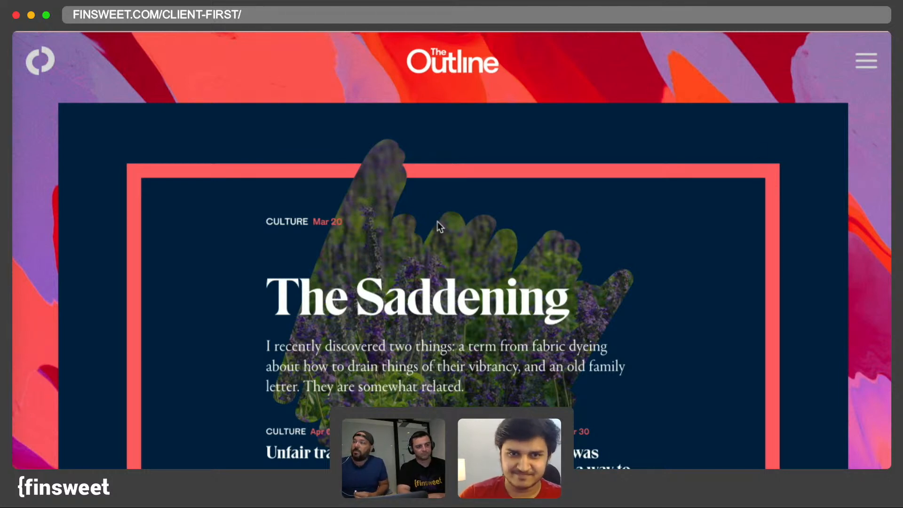
Step: Open and close The Outline's navigation menu repeatedly to examine its slide-in panel and sticker animations
click(871, 62)
click(871, 62)
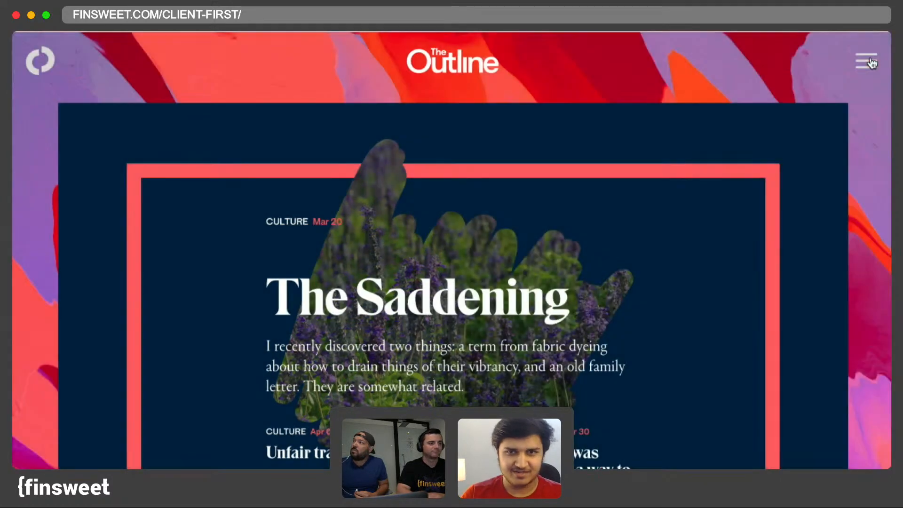
click(871, 62)
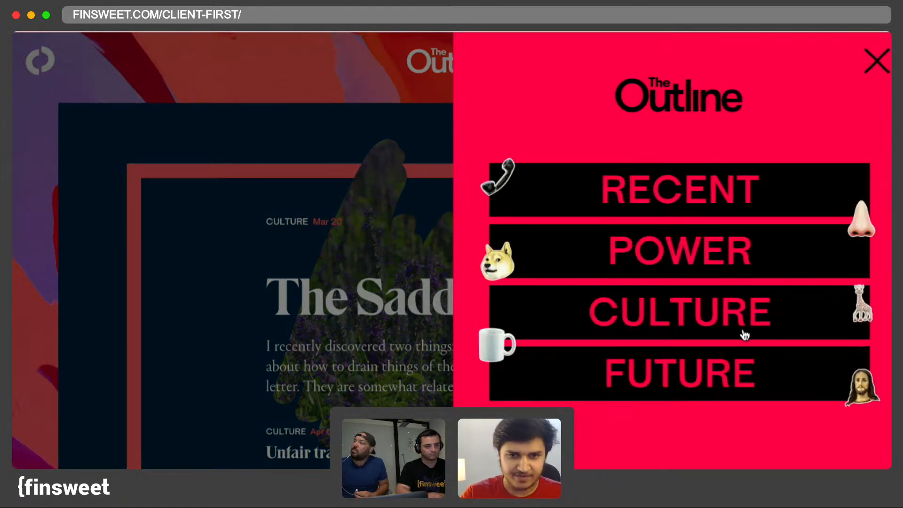
click(875, 65)
click(870, 64)
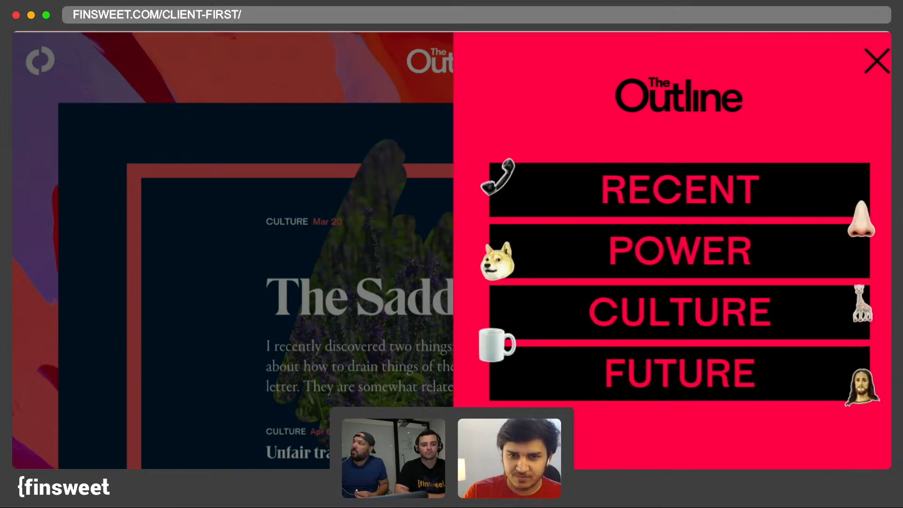
click(874, 62)
click(871, 64)
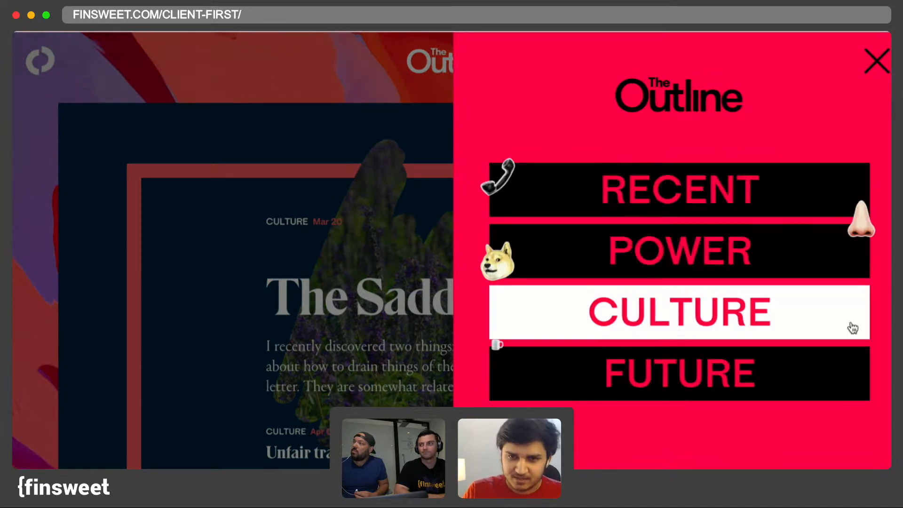
click(881, 57)
click(884, 58)
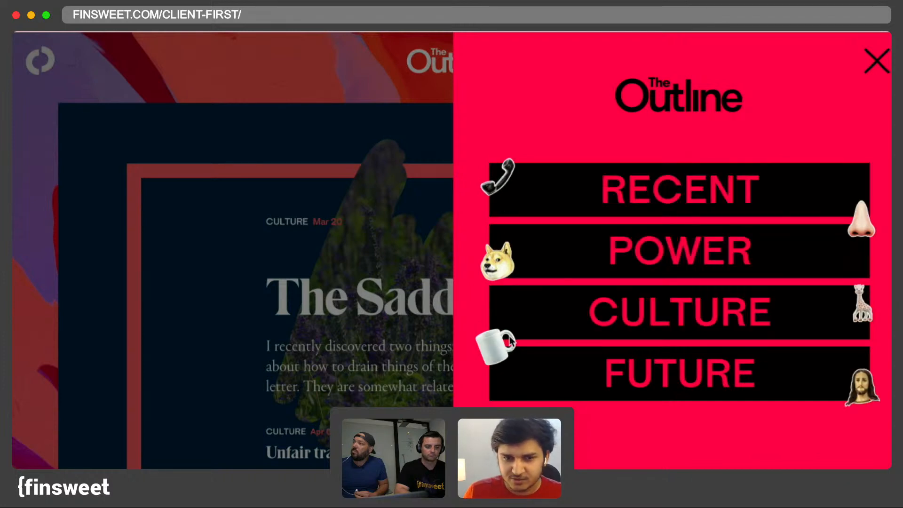
click(876, 61)
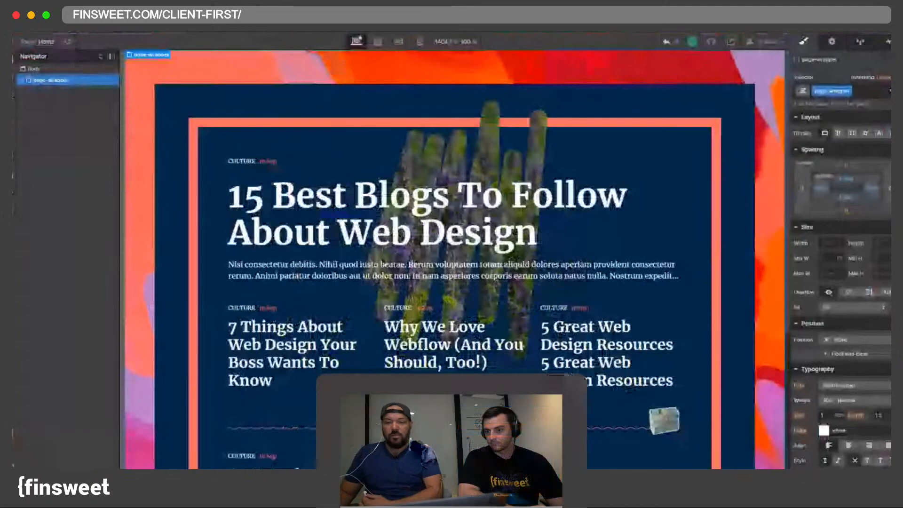
Step: Open the project's sharing options and copy its read-only link
click(554, 106)
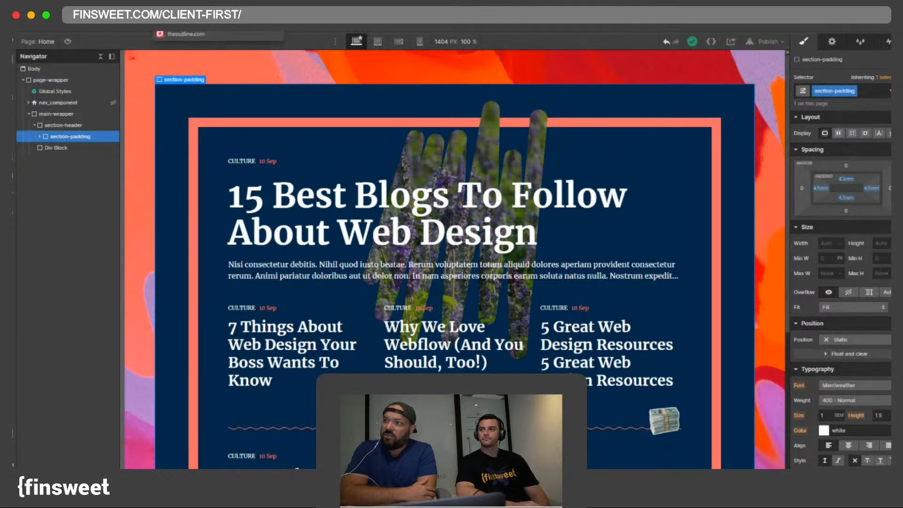
click(729, 42)
click(773, 117)
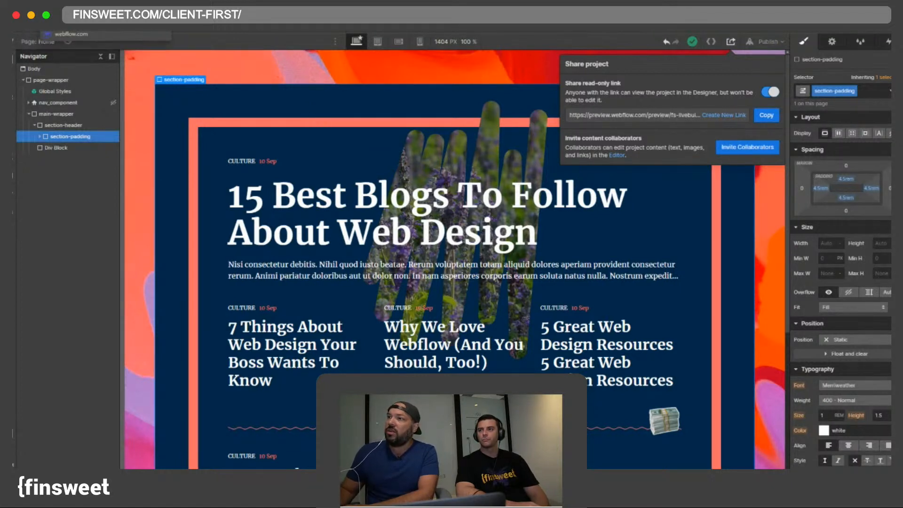
Step: Return to the Webflow project and look over its publishing destinations
key(ctrl+Tab)
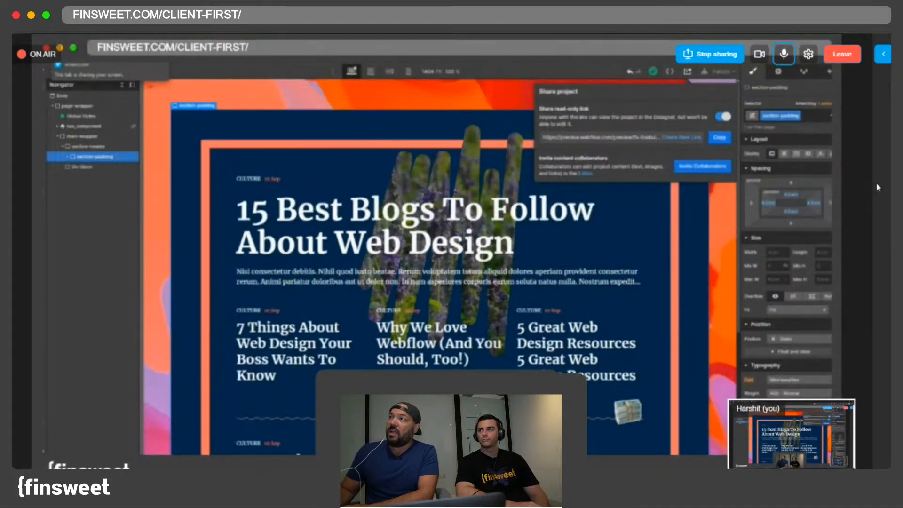
key(ctrl+Tab)
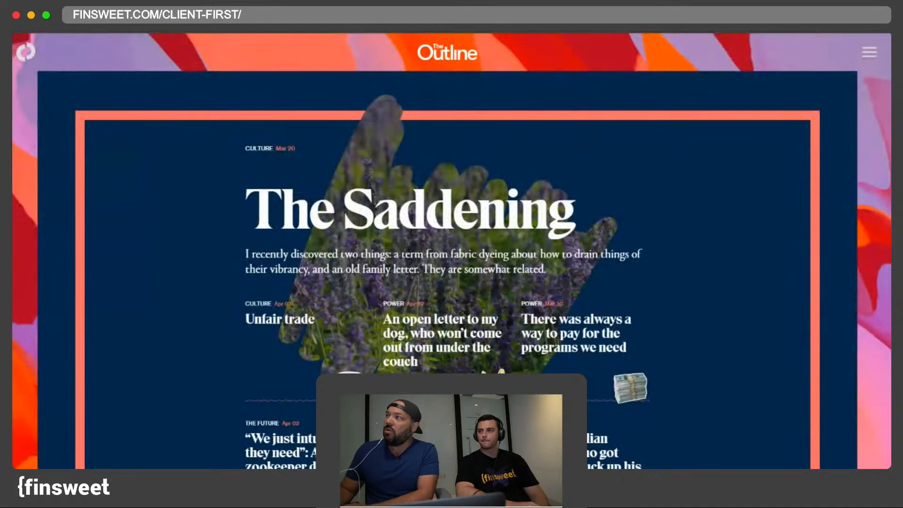
key(ctrl+Tab)
click(766, 42)
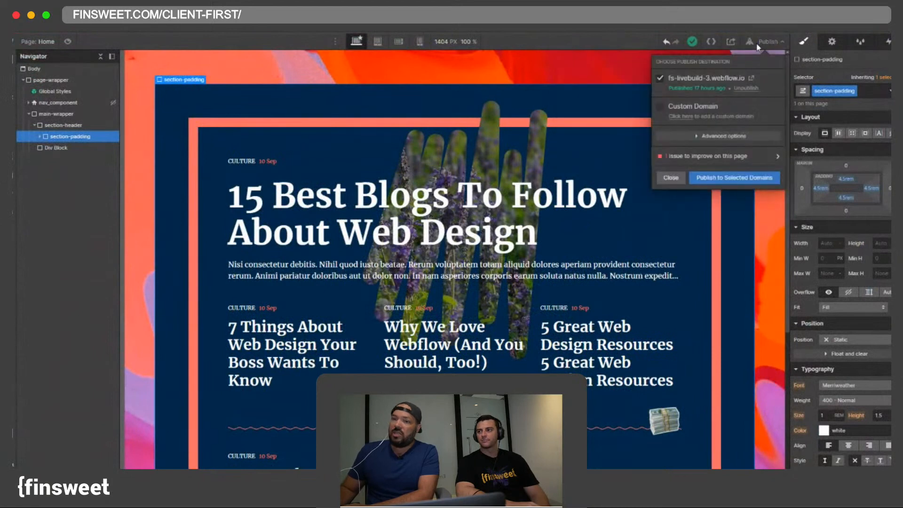
click(753, 43)
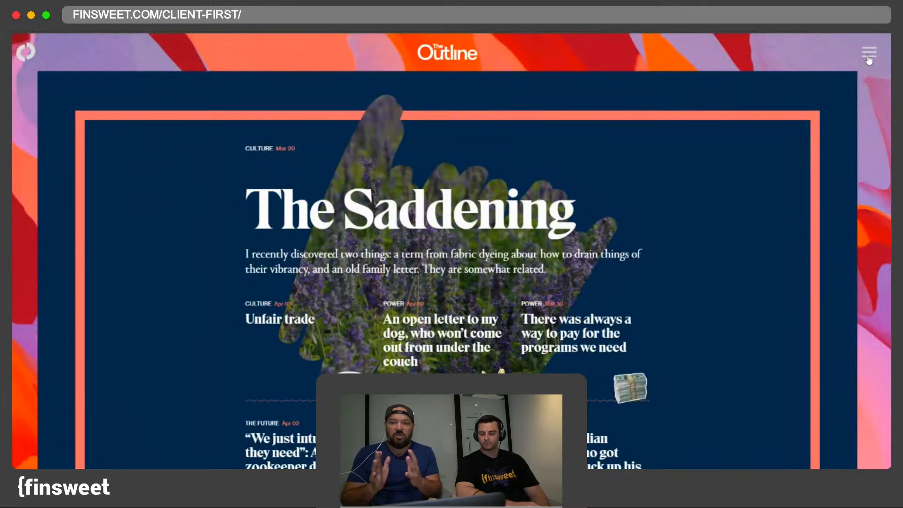
Step: Switch to The Outline reference site and review how its navigation menu opens and closes over the page
click(867, 56)
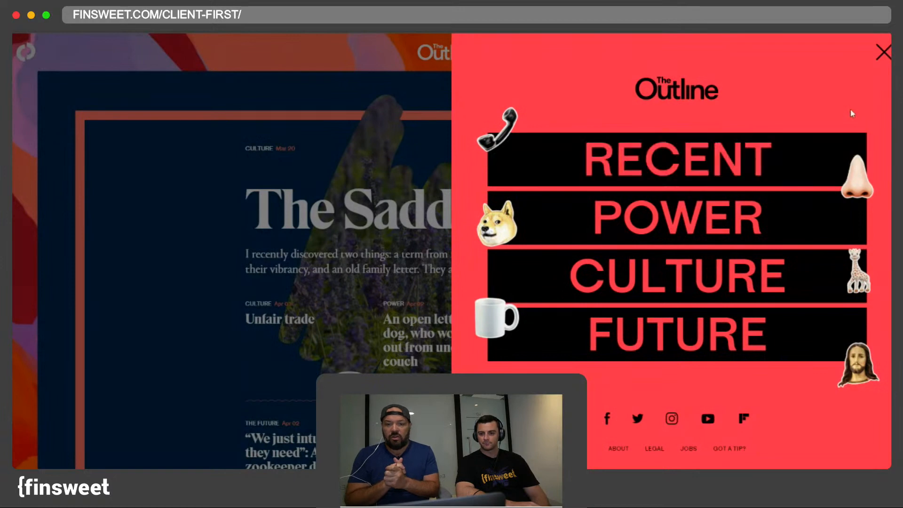
click(880, 53)
click(870, 53)
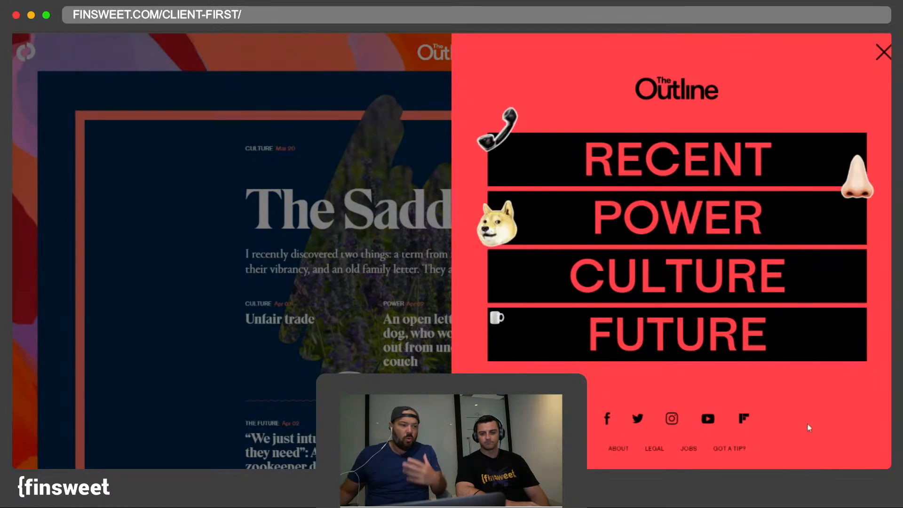
click(881, 62)
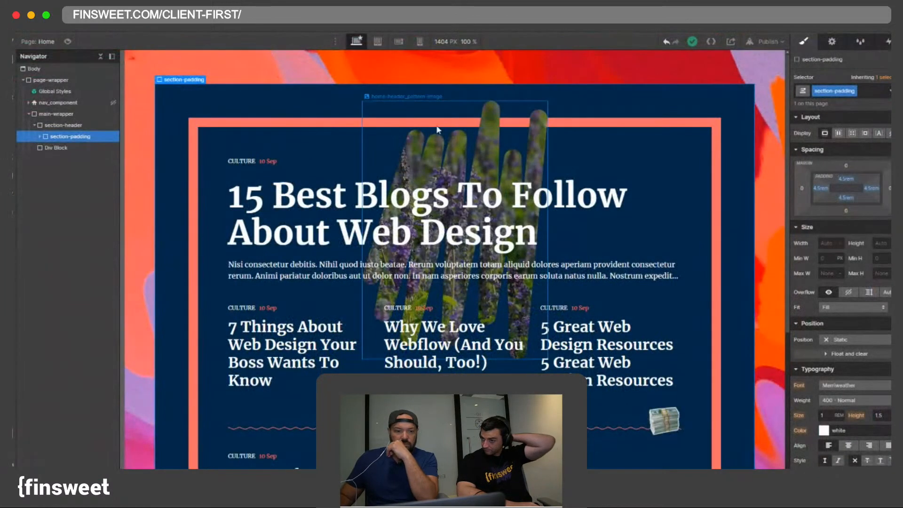
Step: Select the nav_component on the Home page and set its display to block
scroll(437, 130, down, 5)
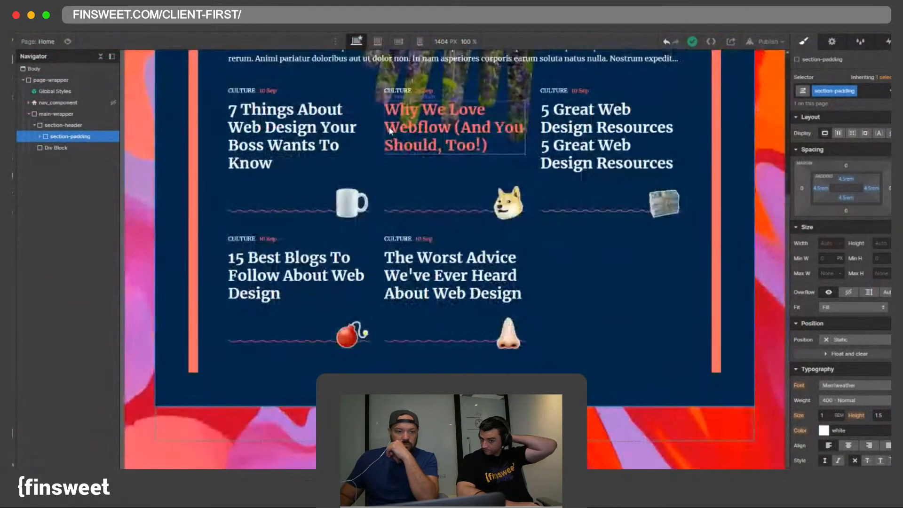
scroll(437, 130, up, 5)
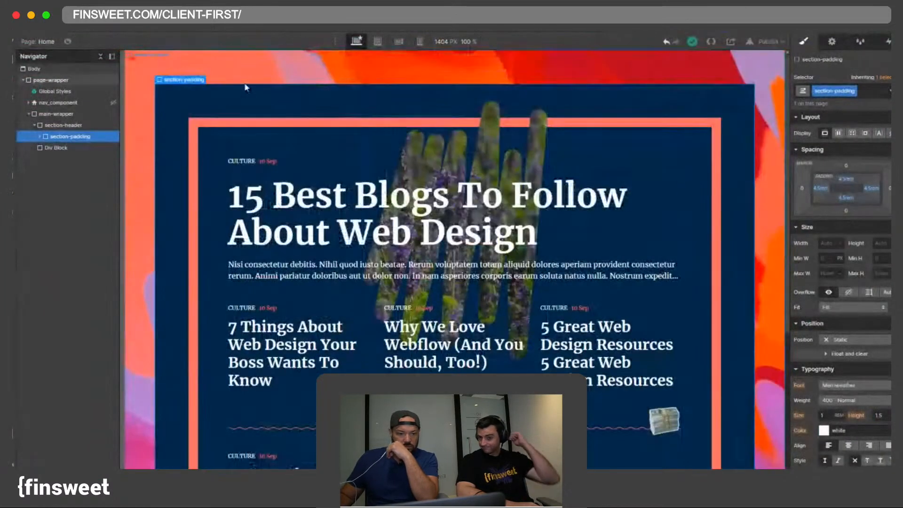
click(56, 102)
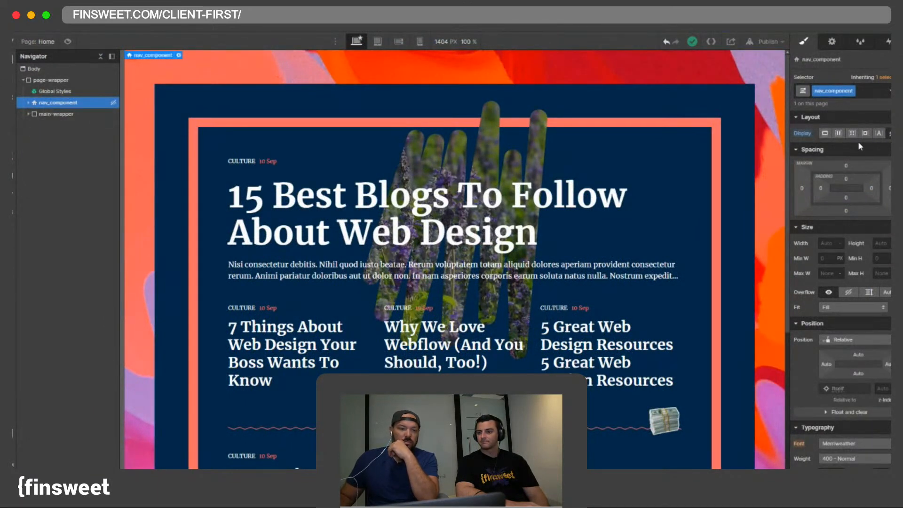
click(824, 133)
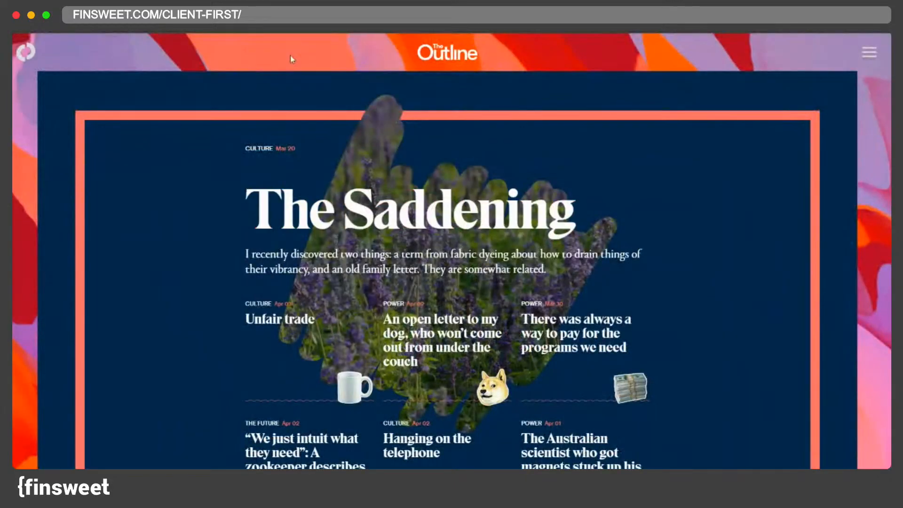
Step: Examine The Outline's layout and open navigation menu at reduced browser zoom levels and again at 100%
scroll(359, 108, down, 3)
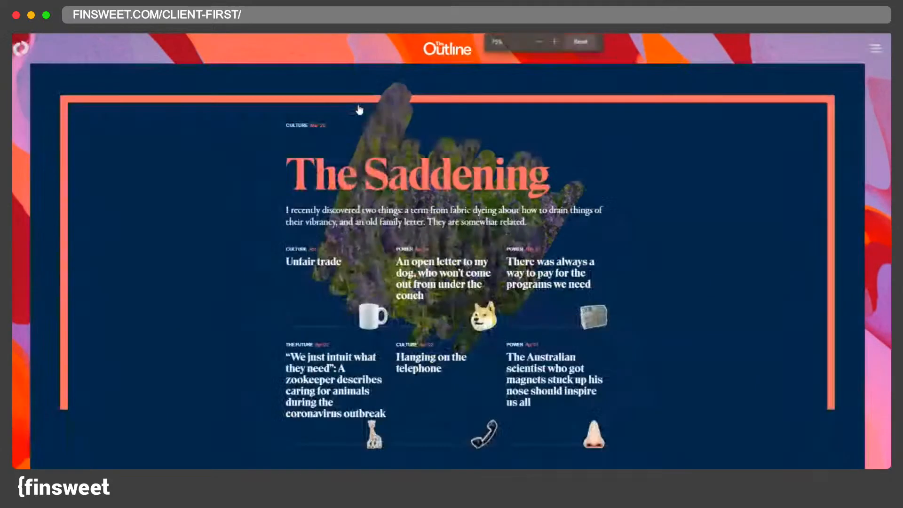
scroll(357, 107, up, 3)
scroll(359, 109, down, 5)
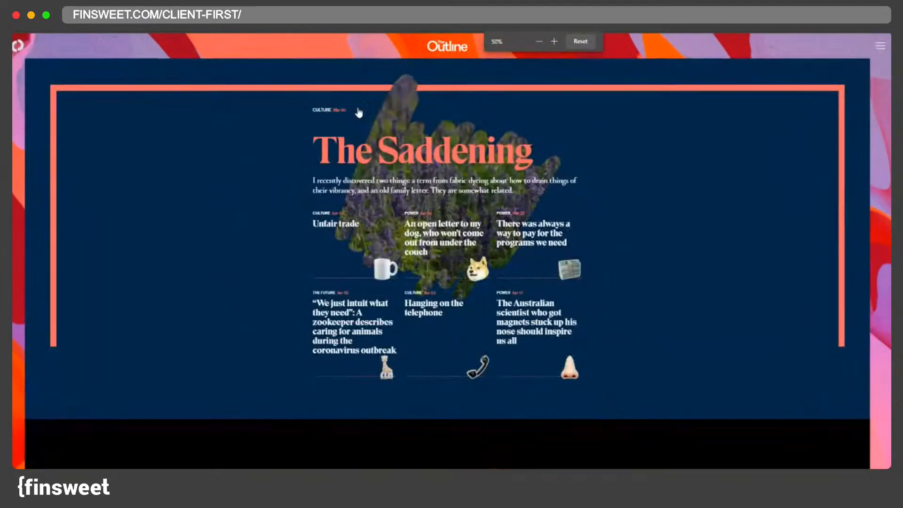
scroll(358, 111, up, 3)
scroll(359, 112, down, 4)
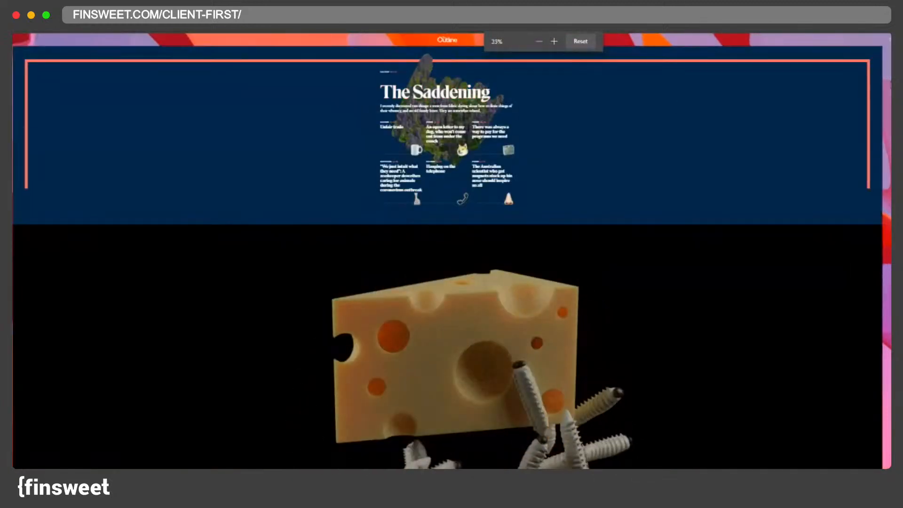
click(887, 44)
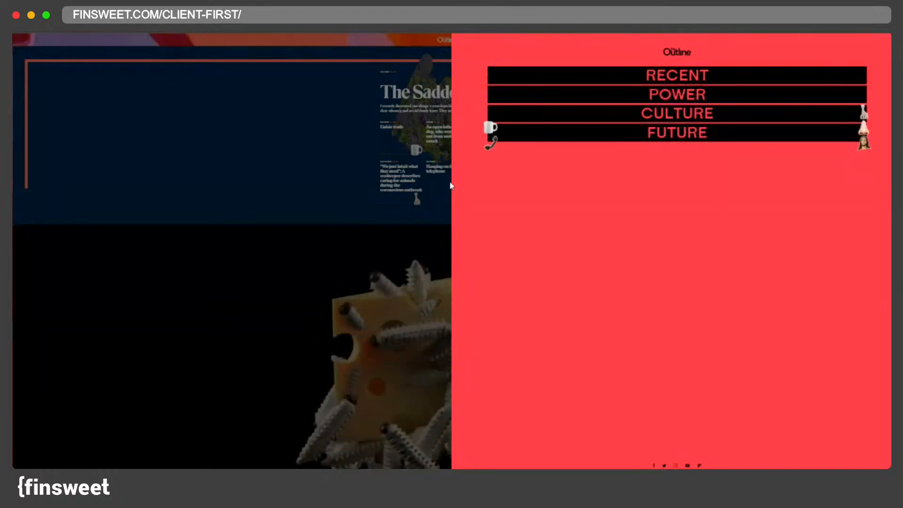
key(ctrl+0)
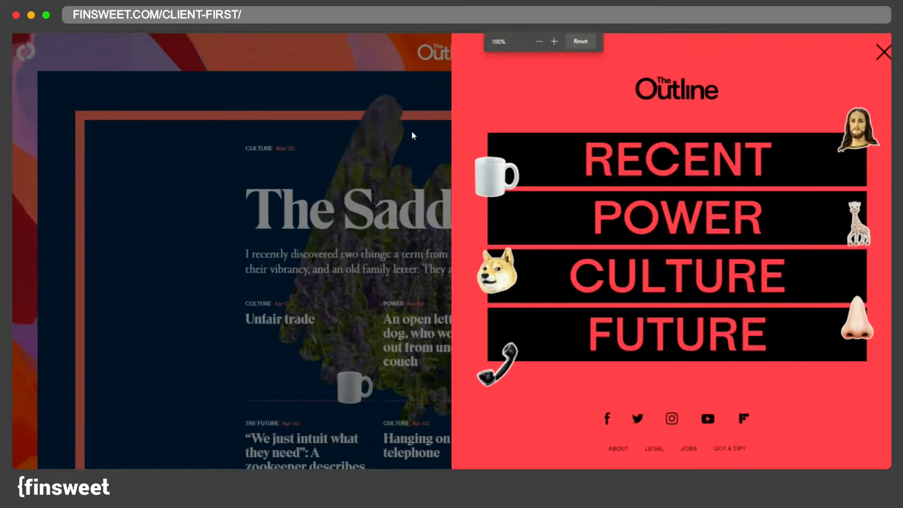
click(883, 53)
click(883, 55)
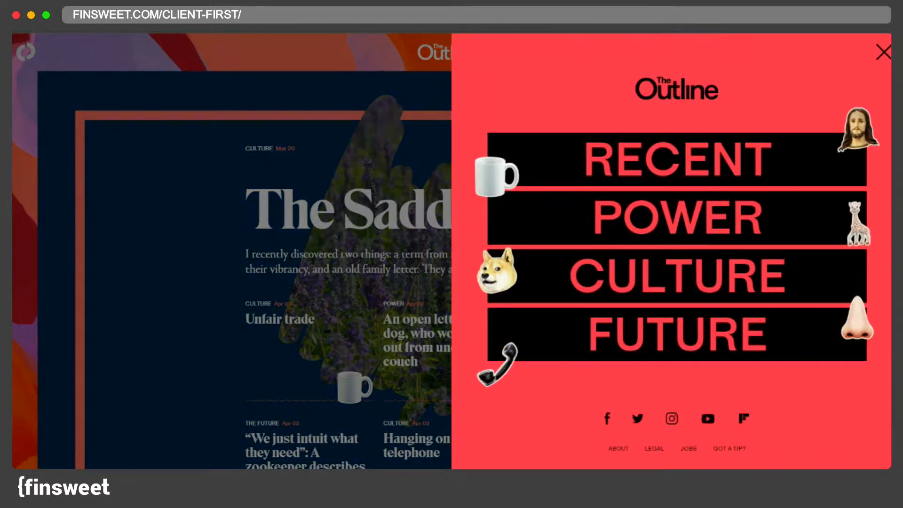
click(883, 52)
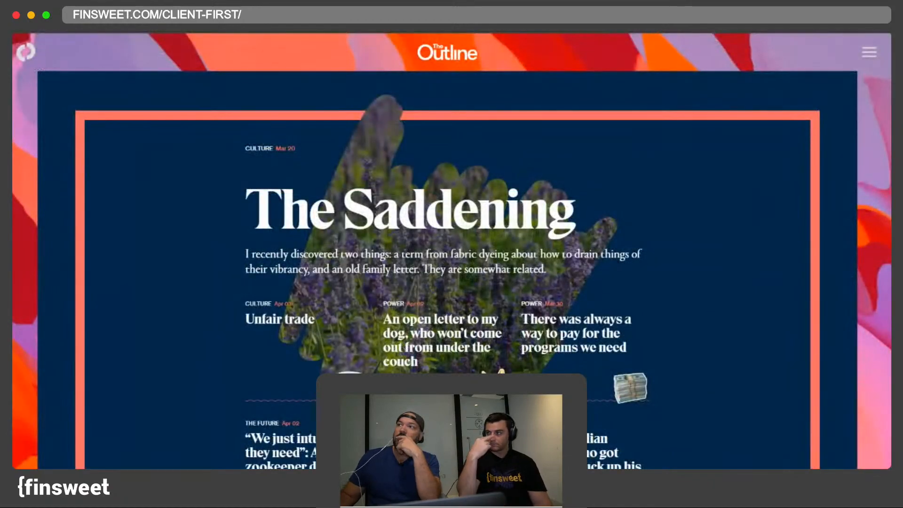
Step: Scroll through The Outline's home page to examine how the logo, brand title and menu icon behave during scrolling
scroll(252, 114, down, 5)
scroll(251, 115, up, 4)
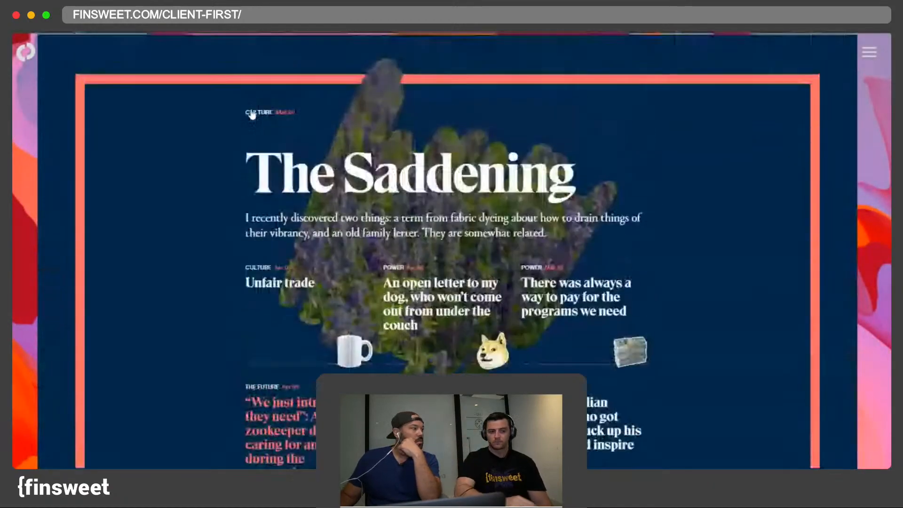
scroll(251, 115, down, 8)
scroll(251, 114, up, 7)
scroll(253, 114, down, 1)
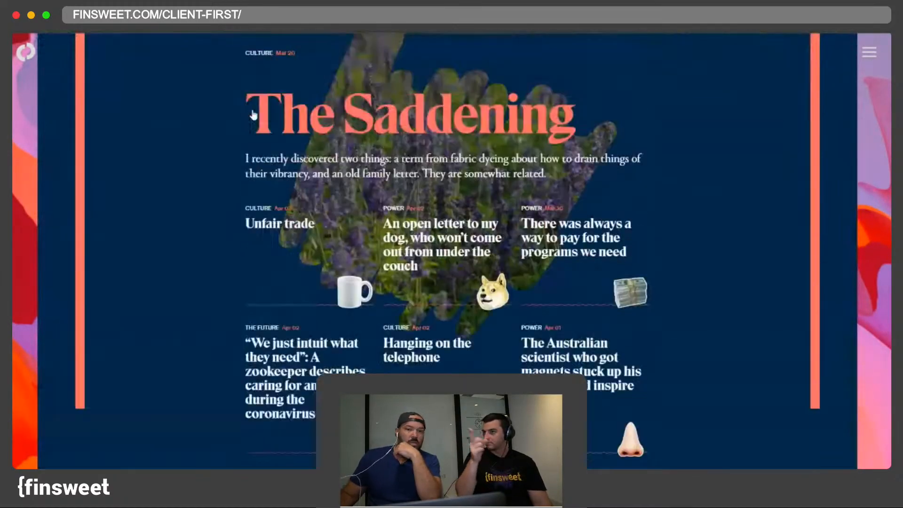
scroll(252, 114, up, 2)
scroll(252, 114, down, 3)
scroll(253, 114, up, 3)
scroll(253, 114, down, 4)
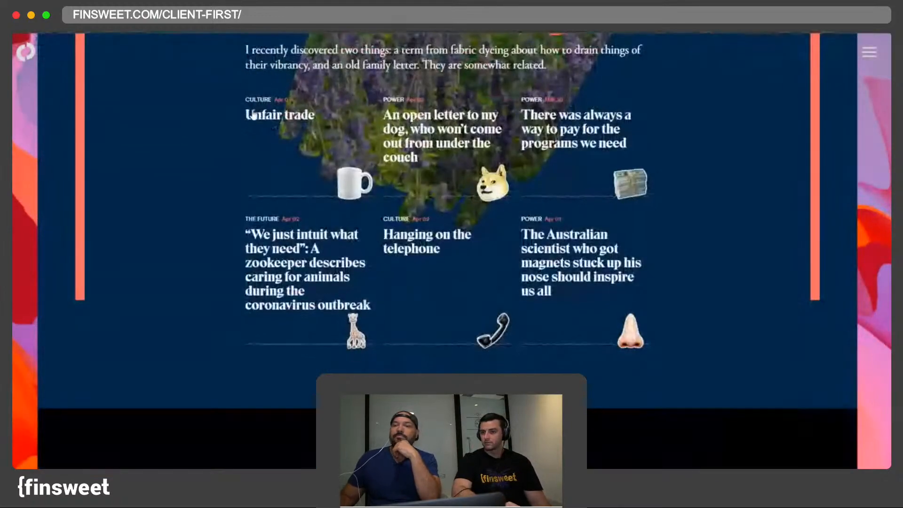
scroll(253, 114, up, 4)
scroll(843, 79, down, 2)
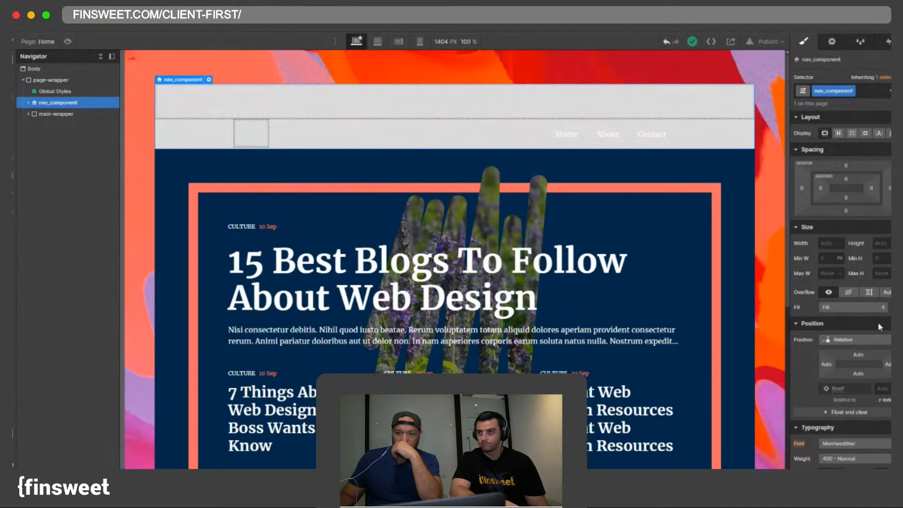
Step: Try fixed positioning on the nav_component
click(850, 340)
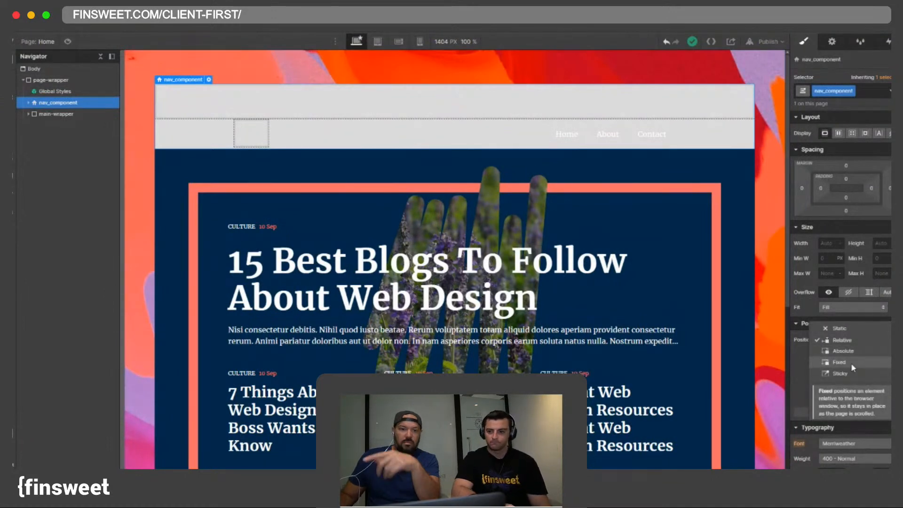
click(851, 362)
click(876, 352)
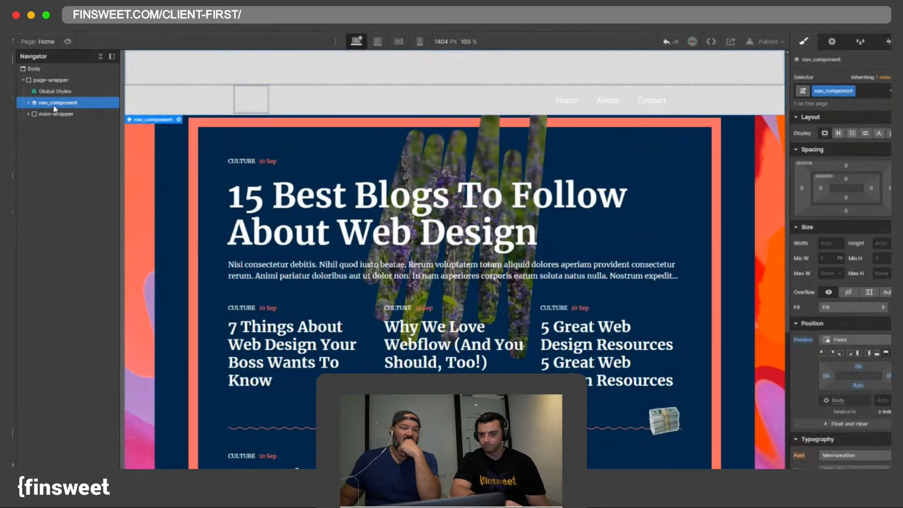
Step: Set the nav_component's position to Sticky with a top offset of 0%
click(850, 339)
click(850, 351)
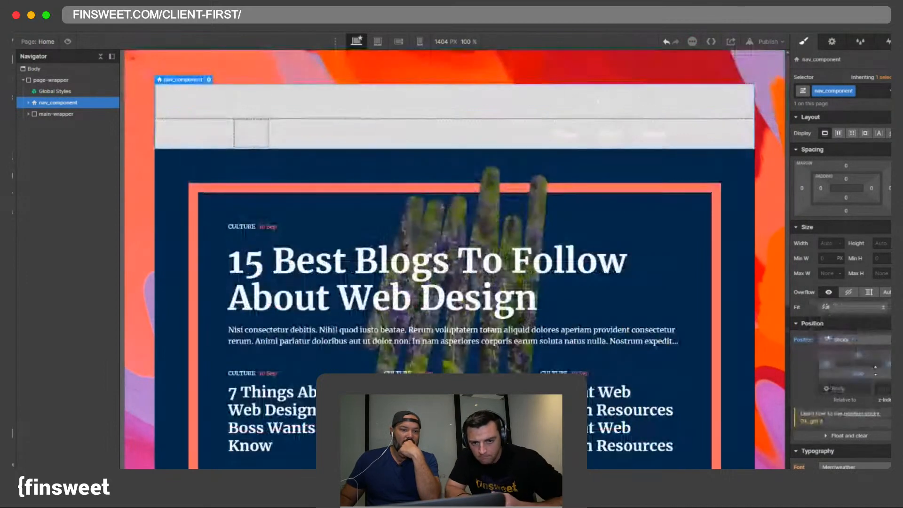
click(858, 355)
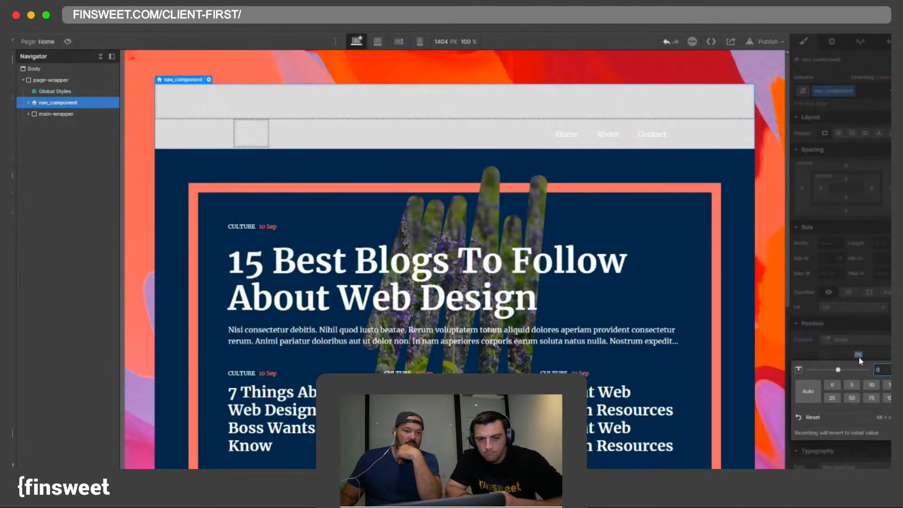
click(858, 356)
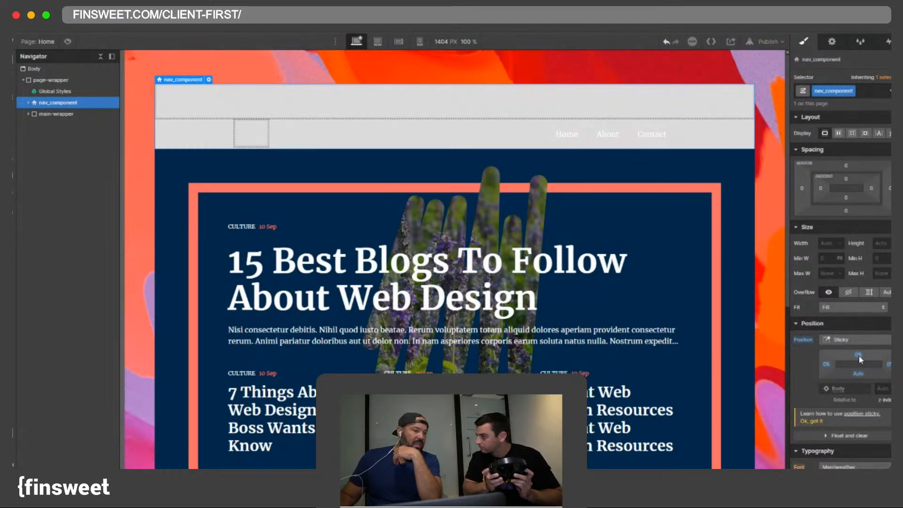
Step: Try a top offset of 0rem on the sticky nav_component and check it while the page scrolls
click(858, 356)
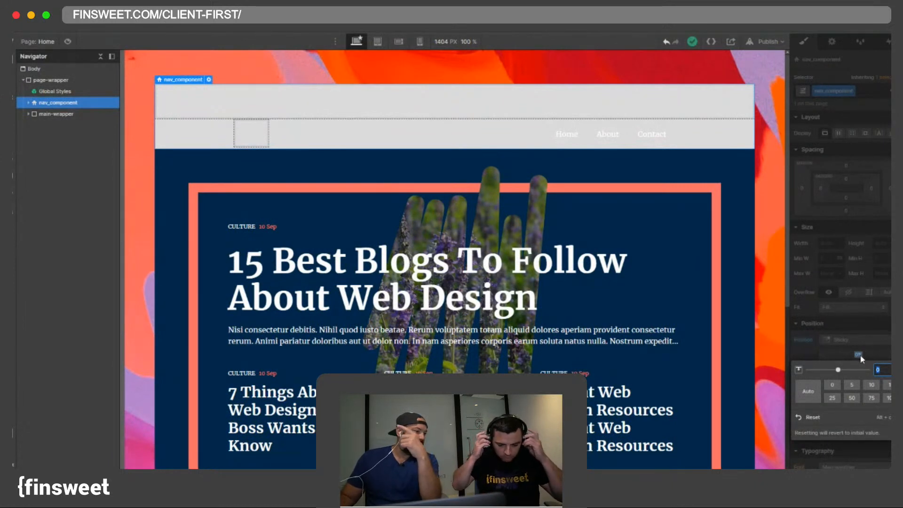
click(858, 355)
click(858, 356)
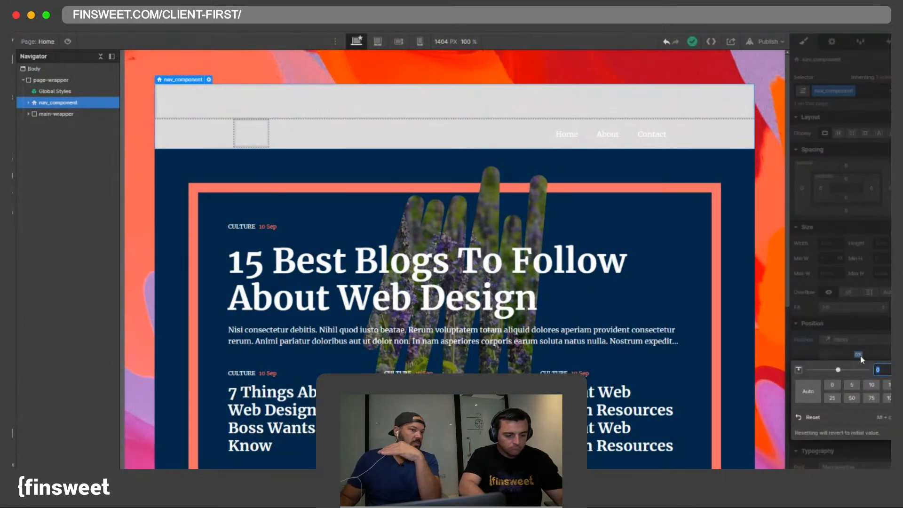
click(859, 355)
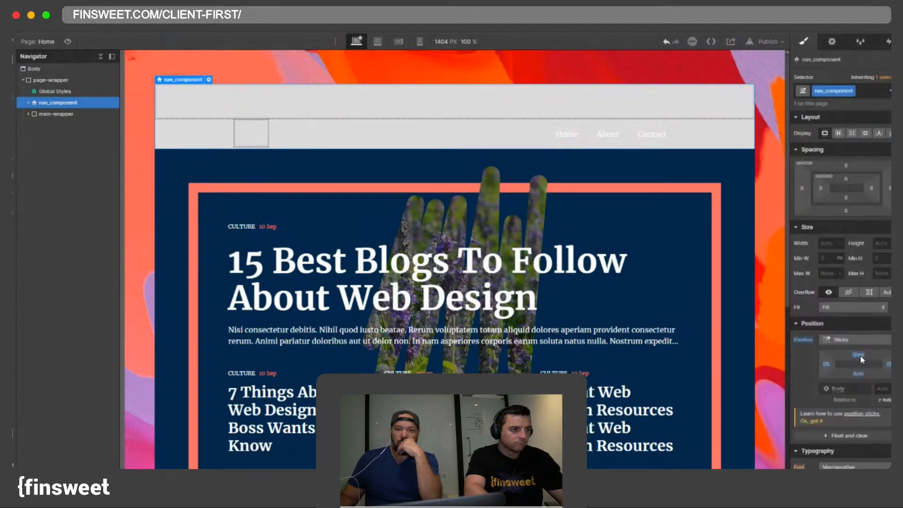
scroll(495, 159, down, 5)
scroll(495, 158, up, 5)
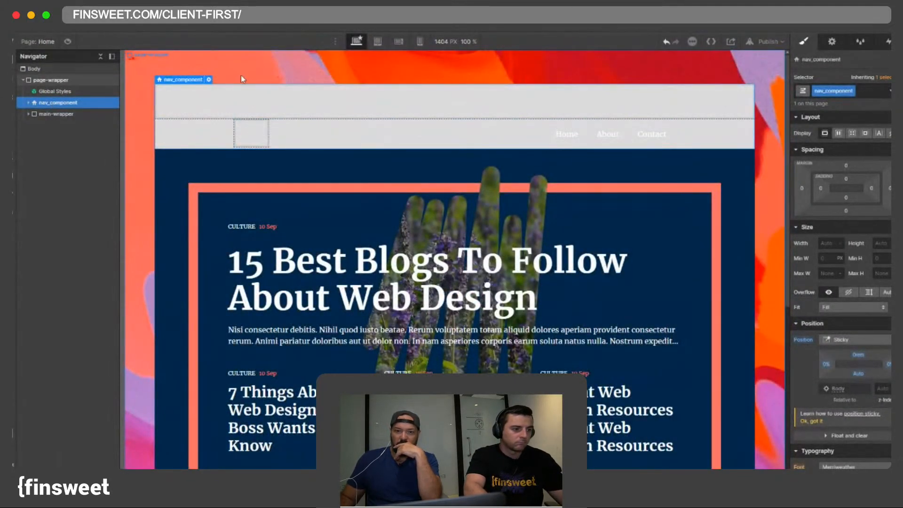
Step: Try Fixed positioning on the nav_component and check how it behaves while the page scrolls
click(853, 339)
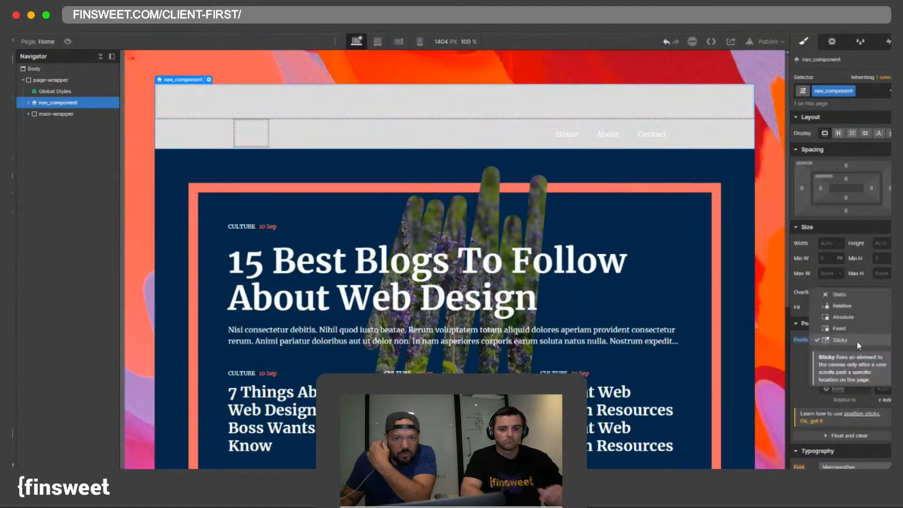
click(847, 329)
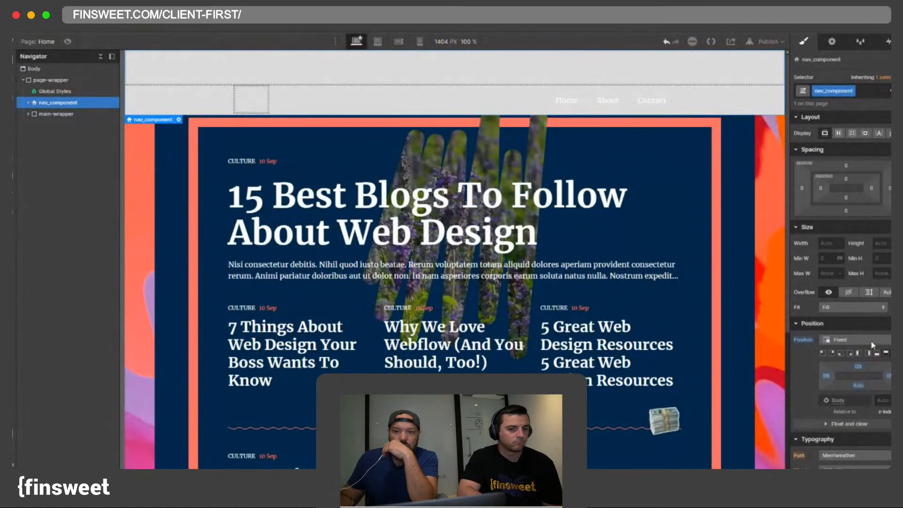
scroll(393, 149, down, 4)
scroll(394, 150, up, 4)
scroll(394, 151, down, 5)
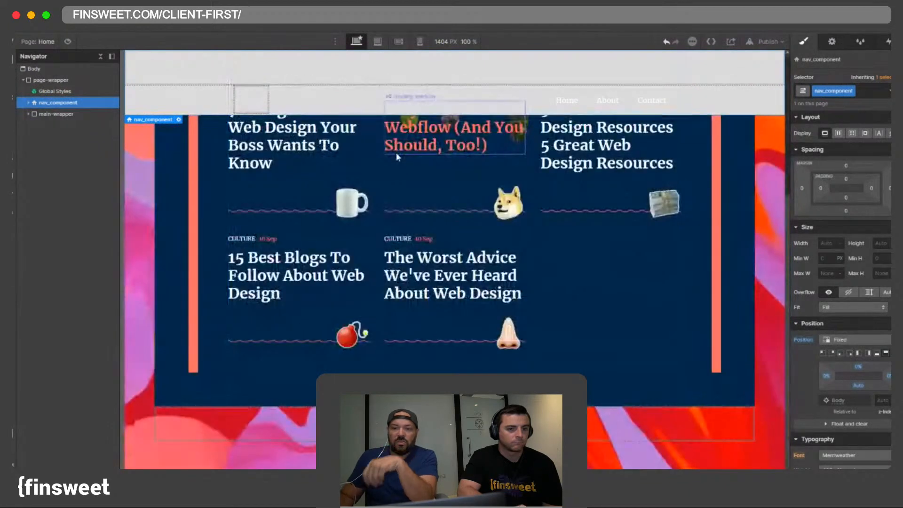
scroll(396, 152, up, 5)
Step: Examine the Brand link, the nav_component's position options and the page-wrapper's padding
click(251, 98)
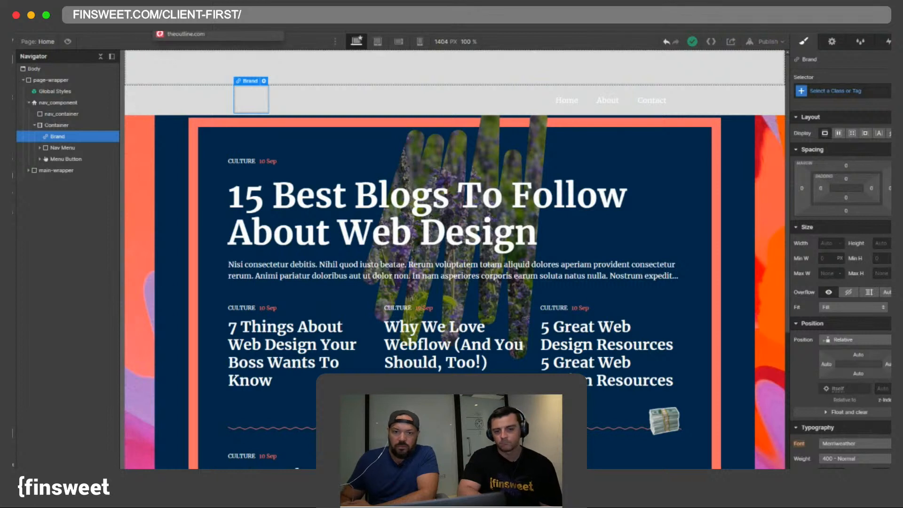
click(70, 103)
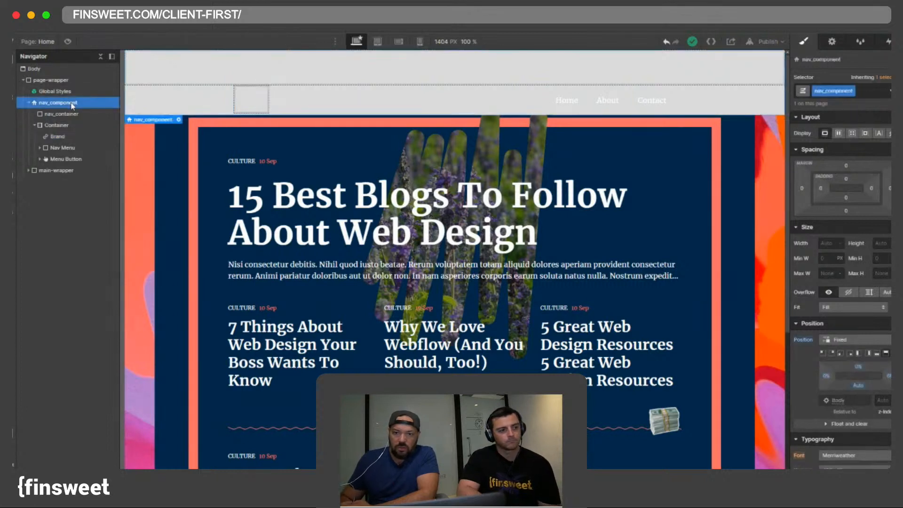
click(851, 342)
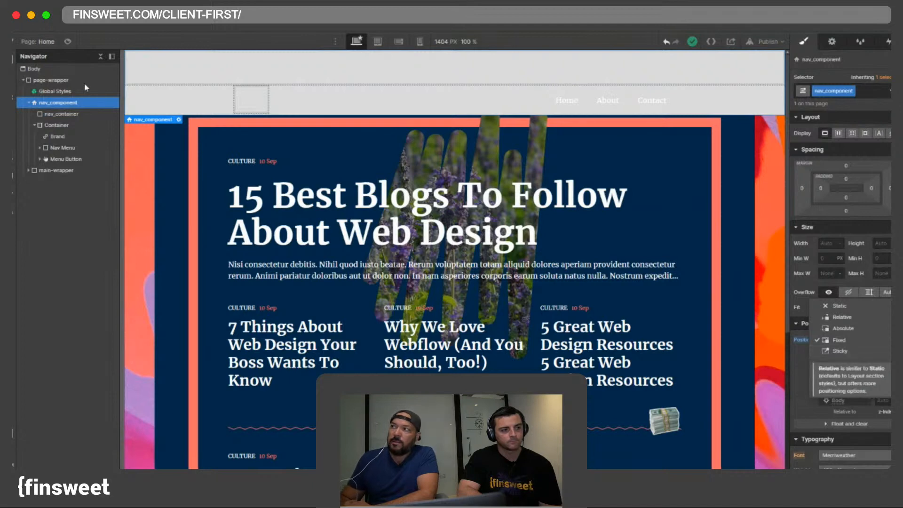
click(59, 82)
click(59, 82)
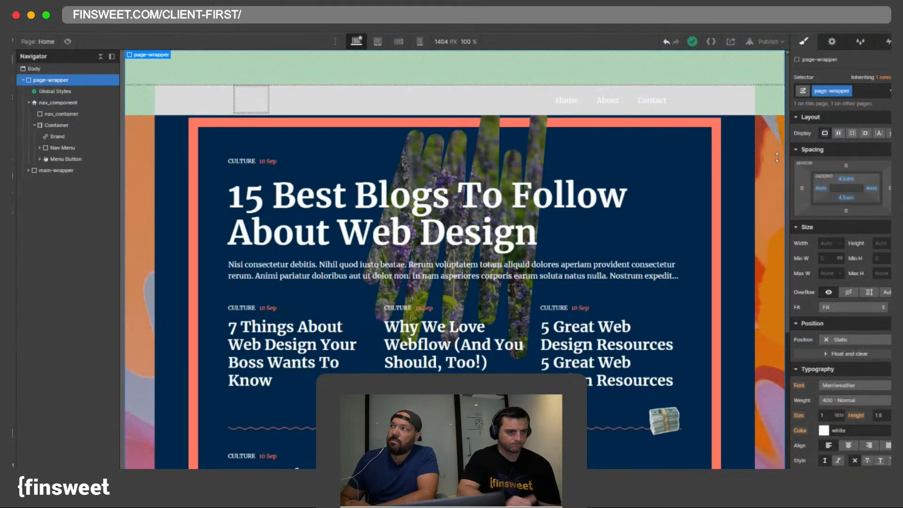
click(52, 104)
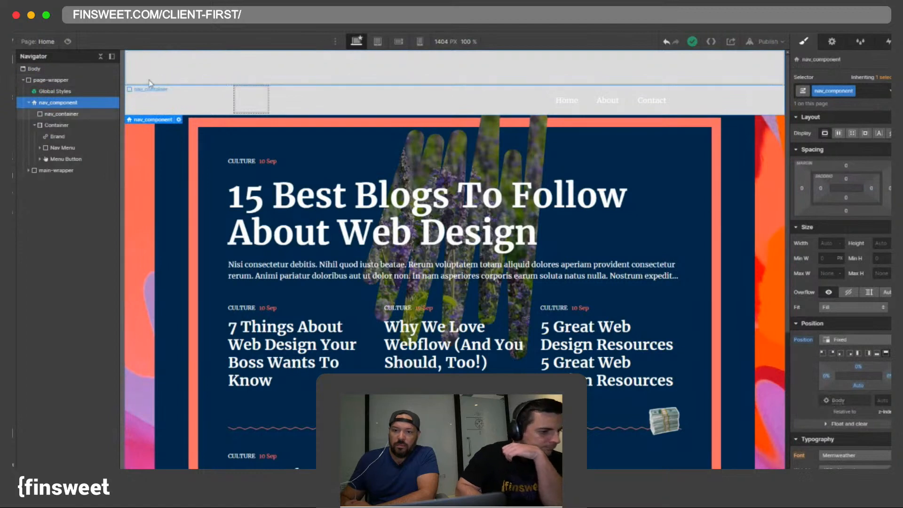
Step: Try Static positioning on the nav_component with the page-wrapper's top padding at 0rem, and check the scrolling
click(848, 339)
click(837, 306)
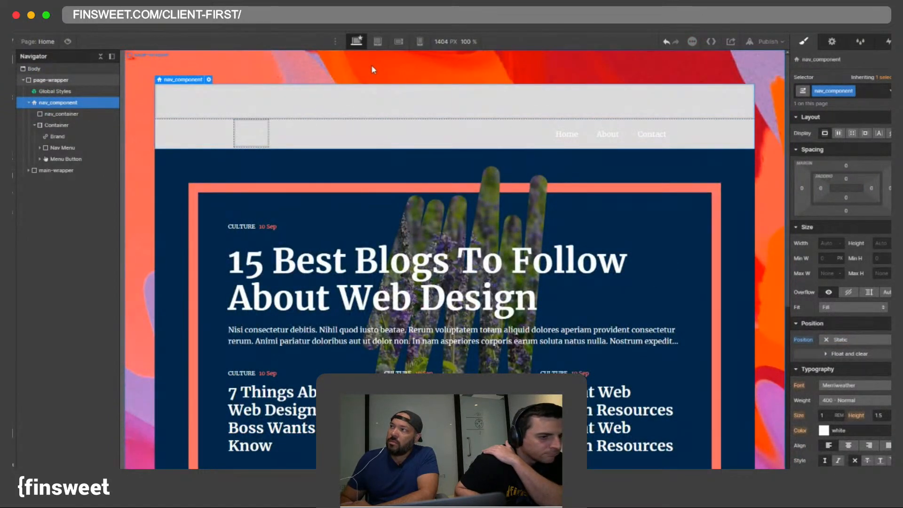
click(51, 80)
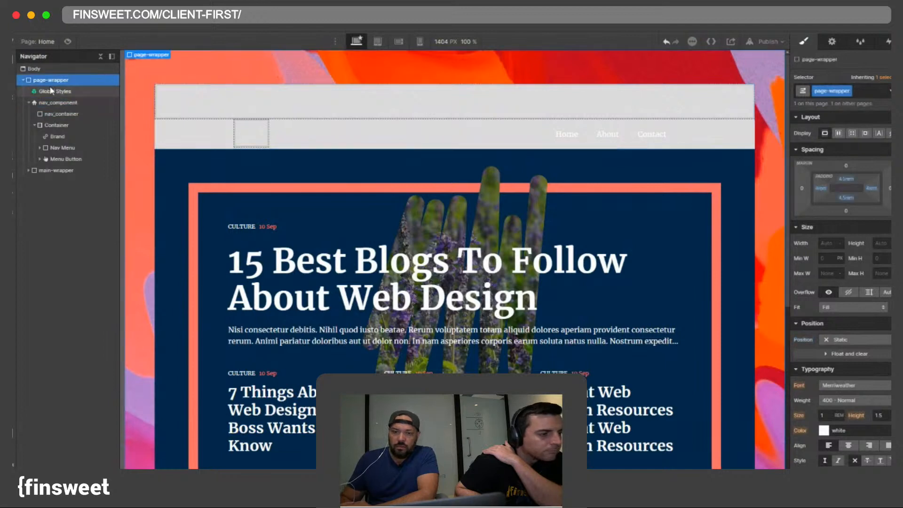
drag(845, 179, 838, 158)
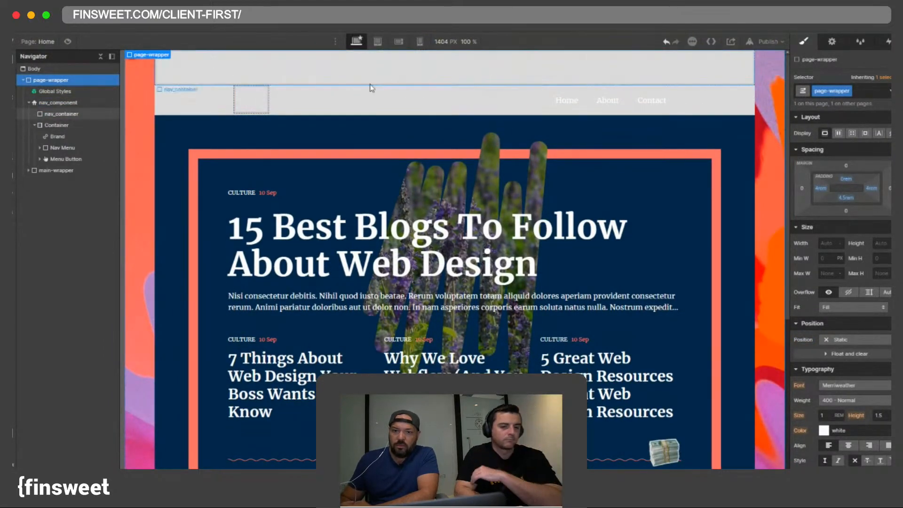
scroll(449, 102, down, 5)
scroll(485, 105, up, 5)
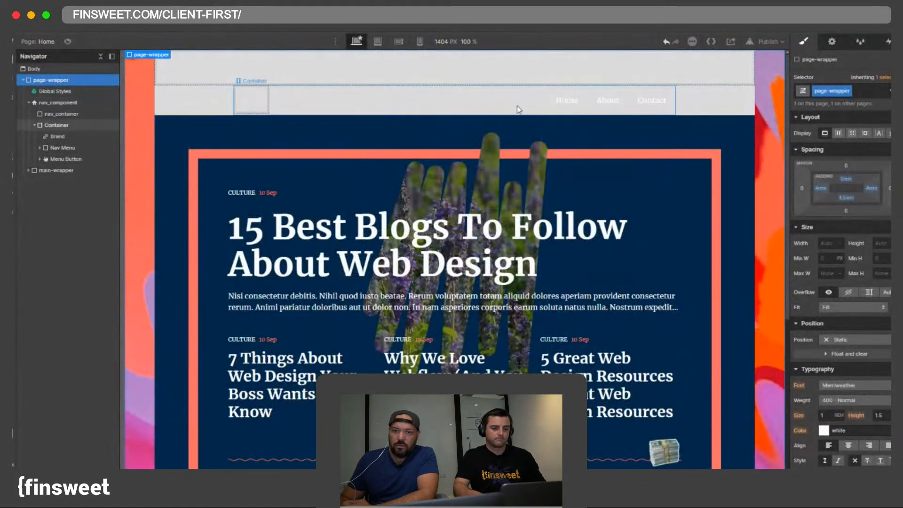
Step: Make the nav_component Sticky with a top offset of 0rem and check it while the page scrolls
click(58, 103)
click(850, 340)
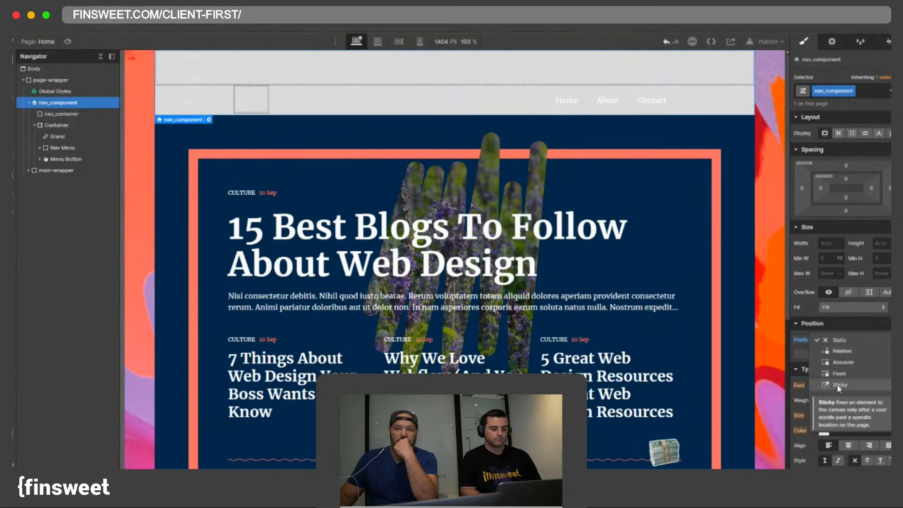
click(841, 384)
click(857, 356)
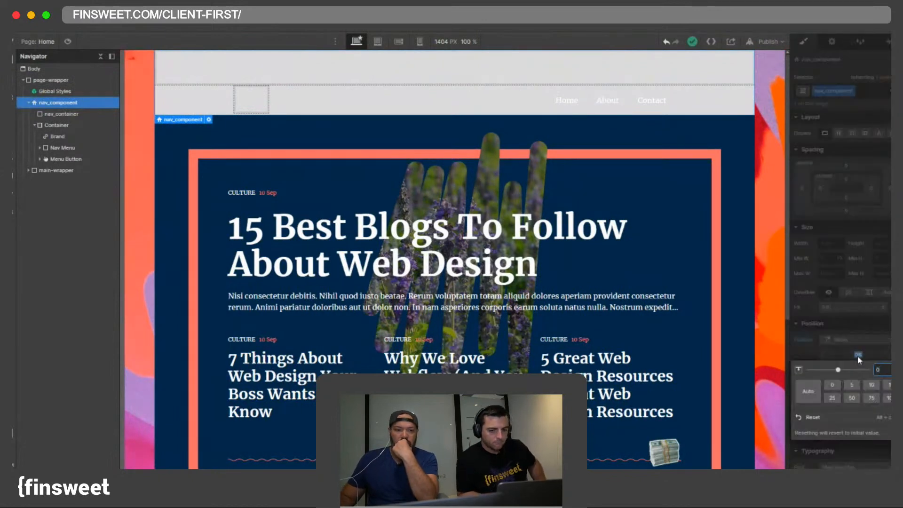
text(rem)
key(Return)
scroll(555, 211, down, 5)
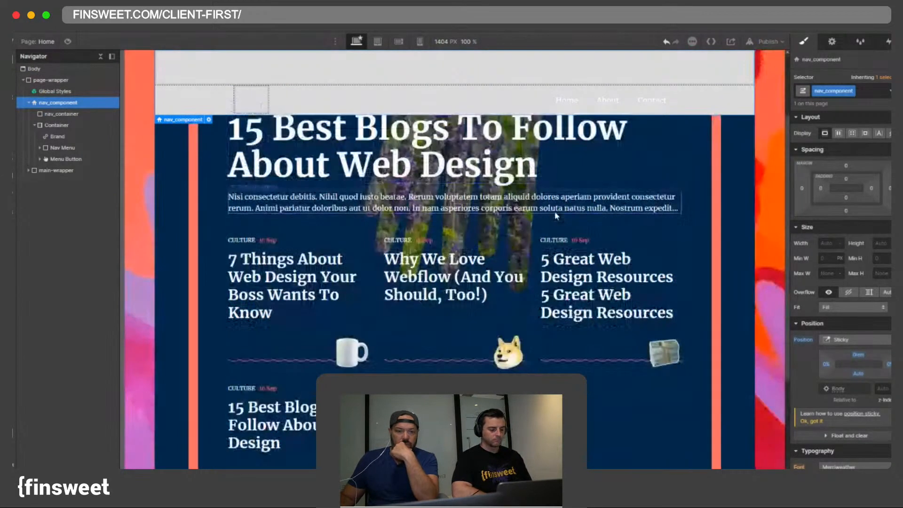
scroll(552, 215, up, 4)
scroll(552, 216, down, 4)
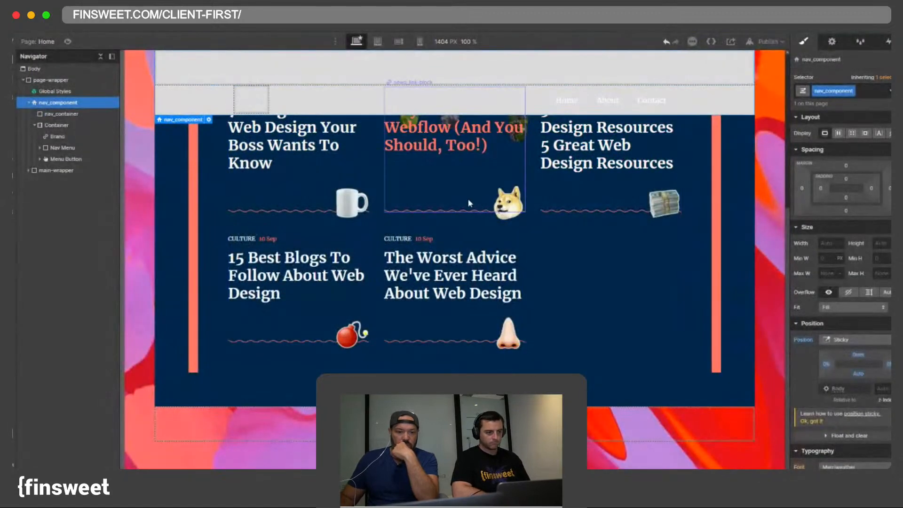
scroll(467, 199, up, 5)
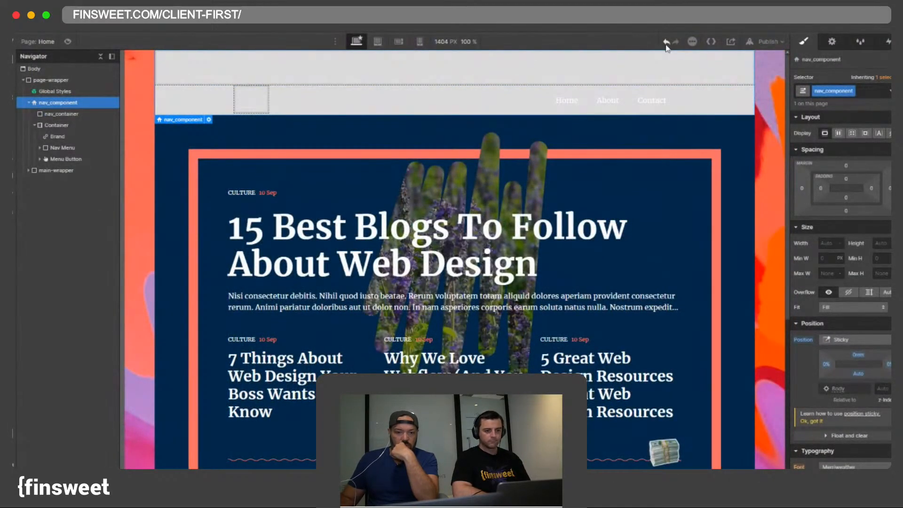
Step: Set the page-wrapper's top padding to 4.5rem
click(677, 69)
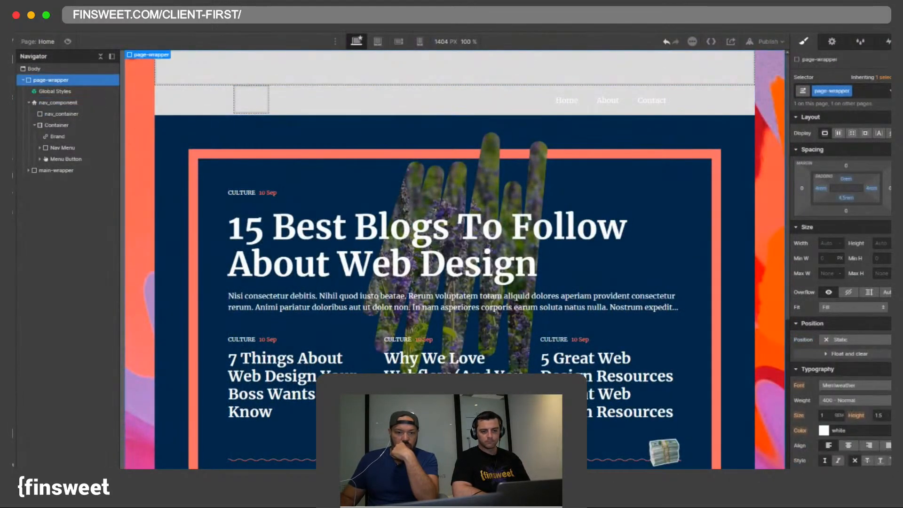
click(844, 179)
text(4.5)
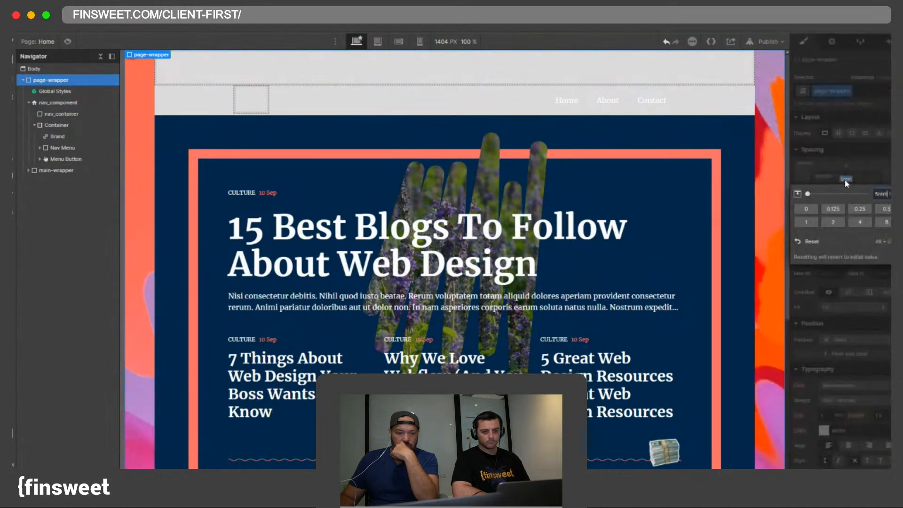
key(Return)
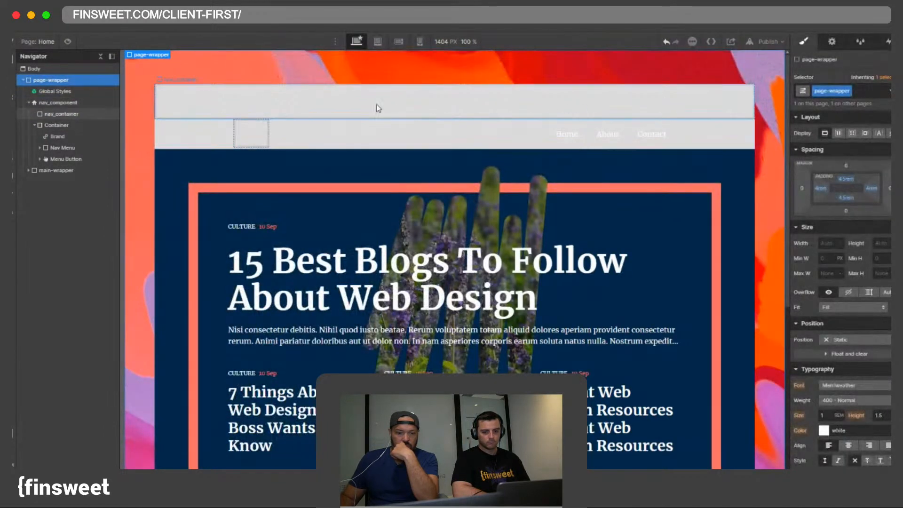
Step: Change the nav_component's position to Fixed
click(57, 102)
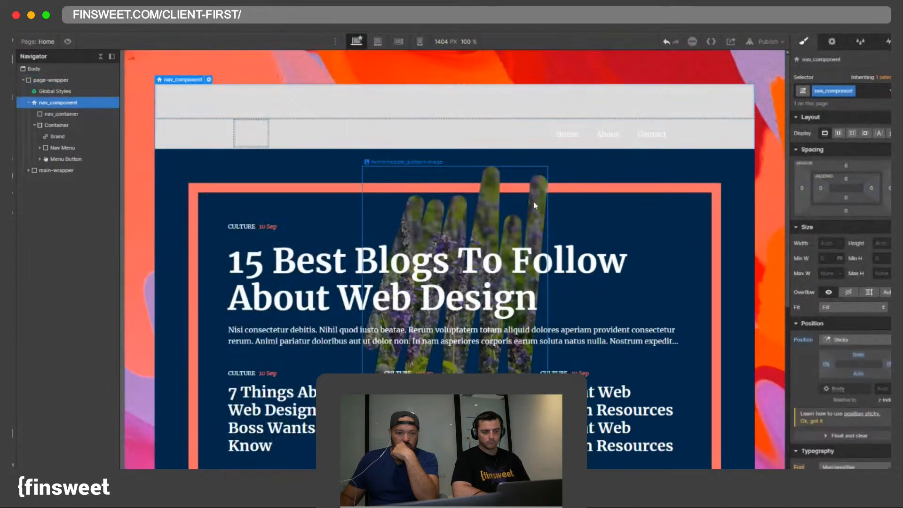
click(844, 339)
click(838, 328)
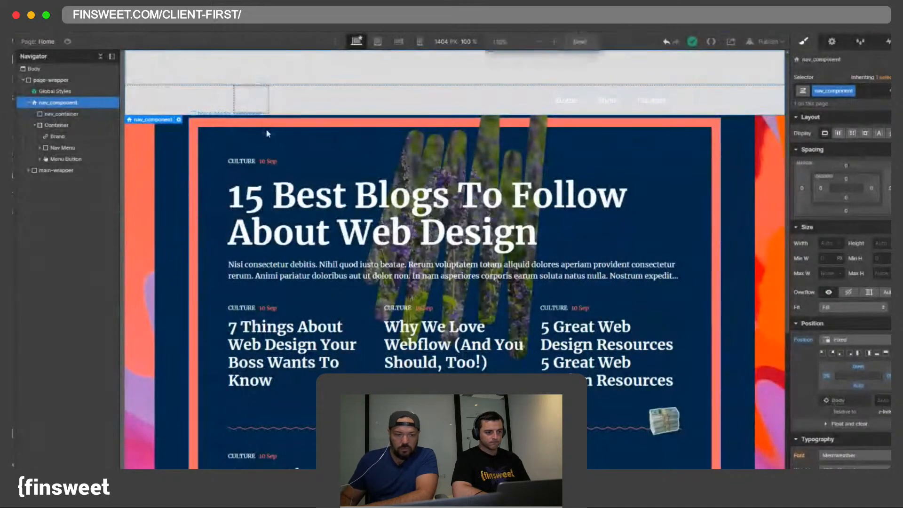
Step: Enlarge the interface and set the canvas width to 1440 px
key(super+equal)
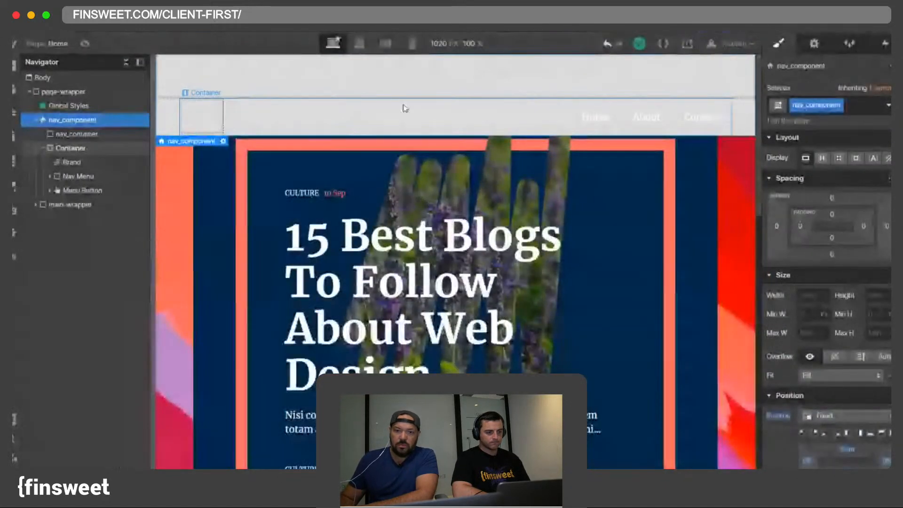
click(449, 44)
text(1440)
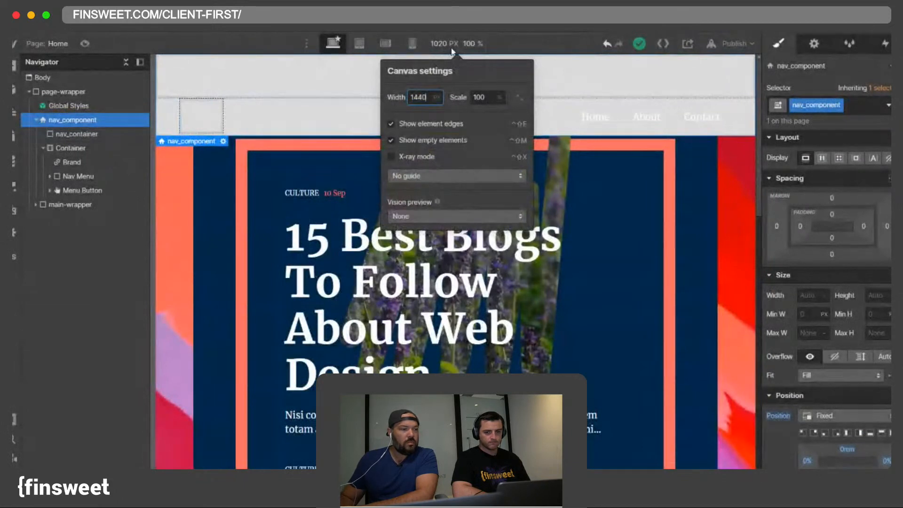
key(Return)
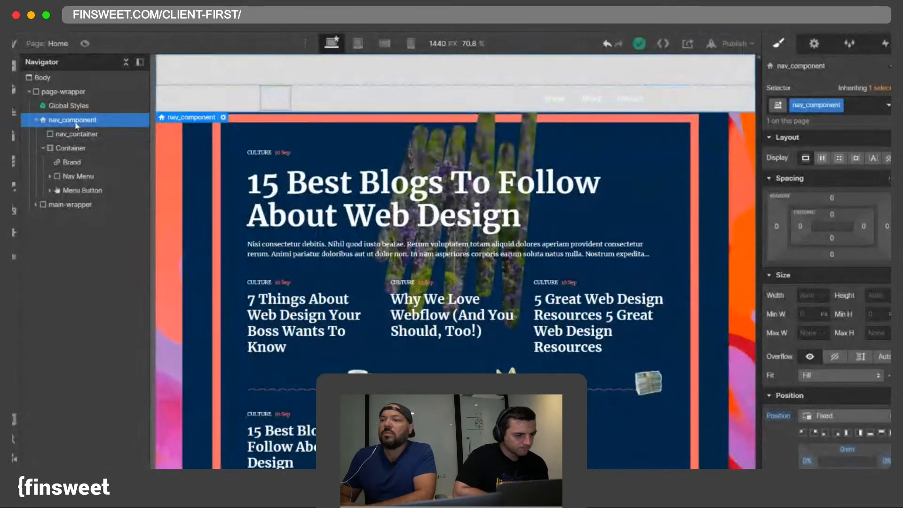
Step: Move the Brand, Nav Menu and Menu Button into nav_container and delete the default Container
click(92, 161)
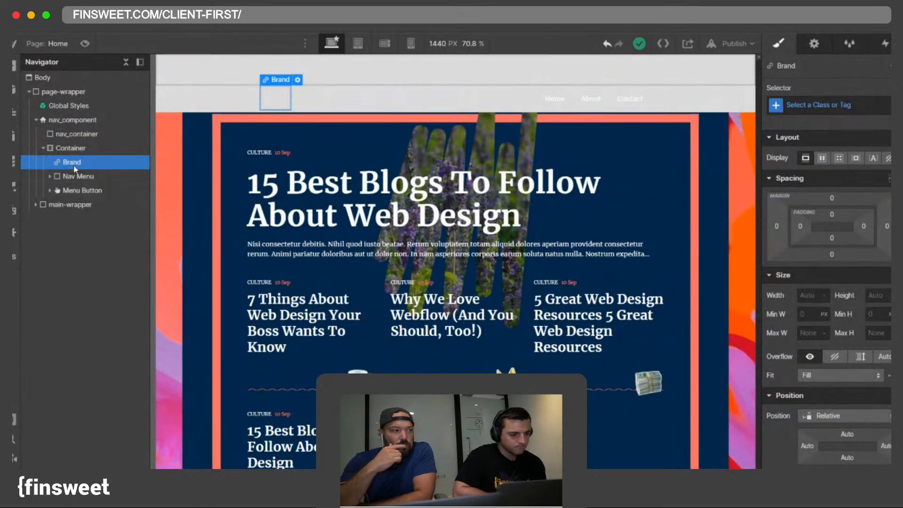
mouse_move(74, 166)
mouse_down()
mouse_move(63, 137)
mouse_move(74, 175)
mouse_move(70, 151)
mouse_move(74, 165)
mouse_move(68, 178)
mouse_up()
click(75, 190)
click(70, 190)
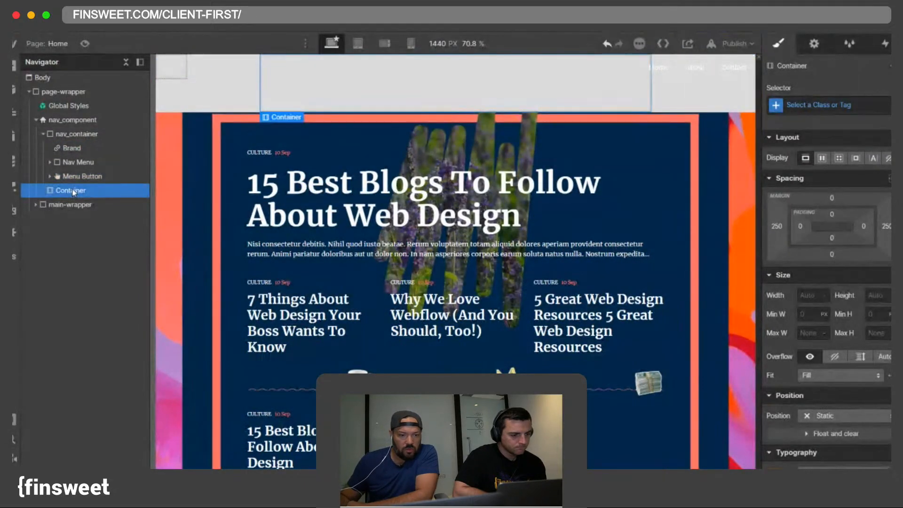
key(Delete)
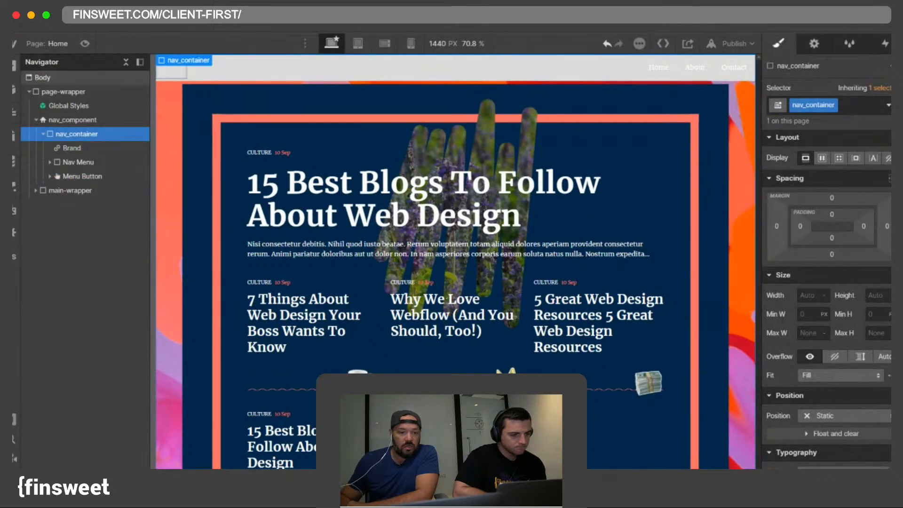
Step: Set the nav_component's background color to transparent
click(66, 119)
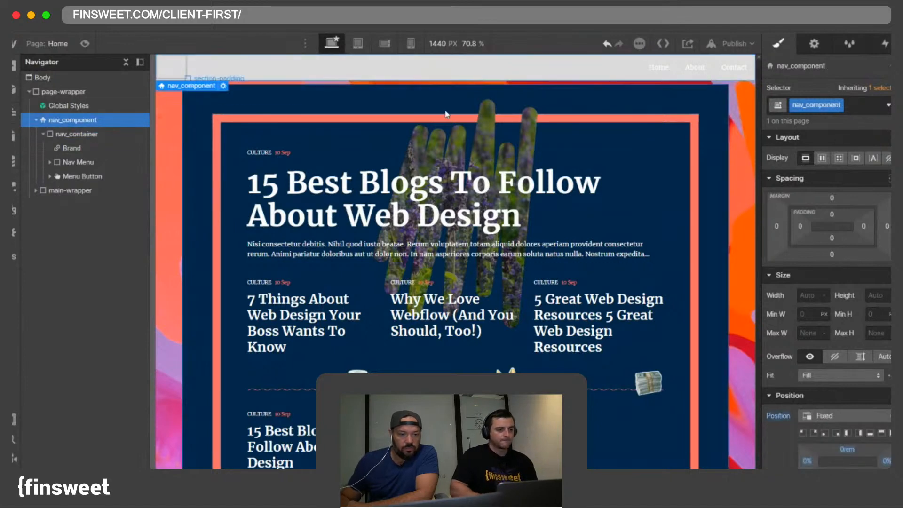
scroll(827, 282, down, 10)
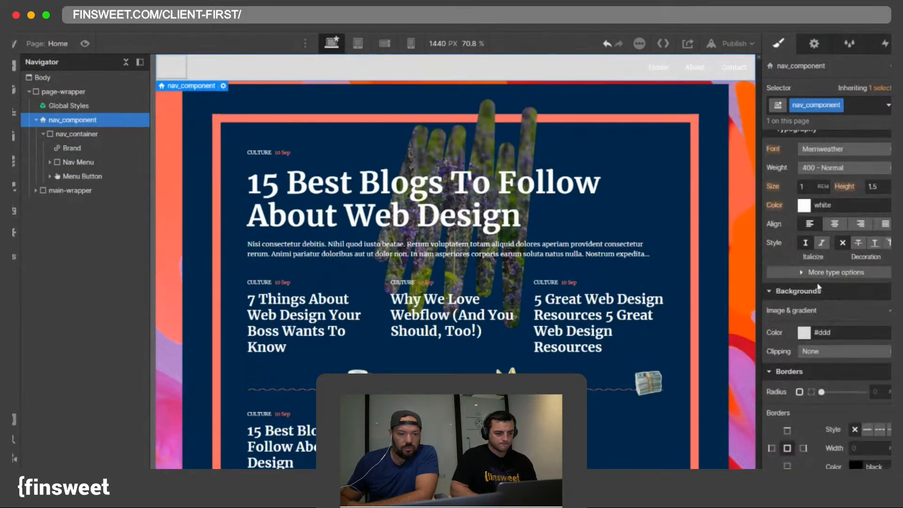
click(804, 332)
click(773, 312)
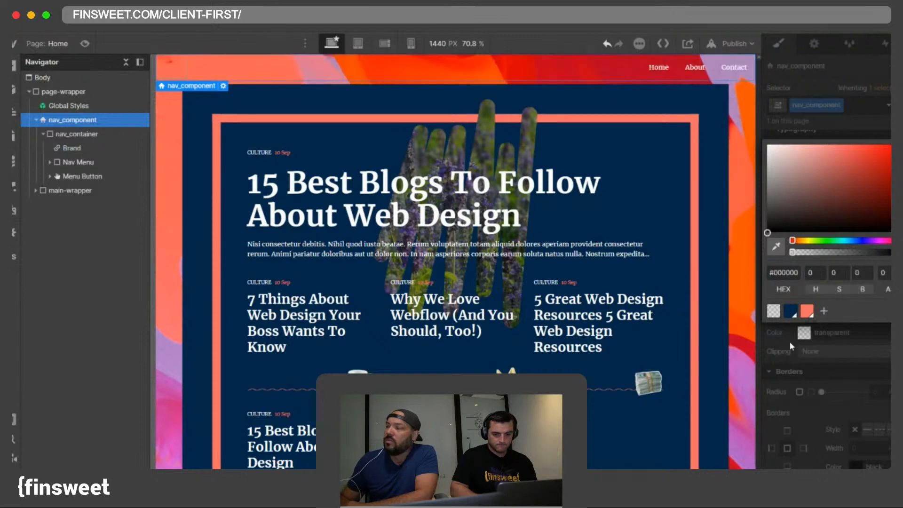
Step: Switch to The Outline's live site and examine how its navigation bar behaves on scroll and how the slide-in menu opens and closes
click(788, 341)
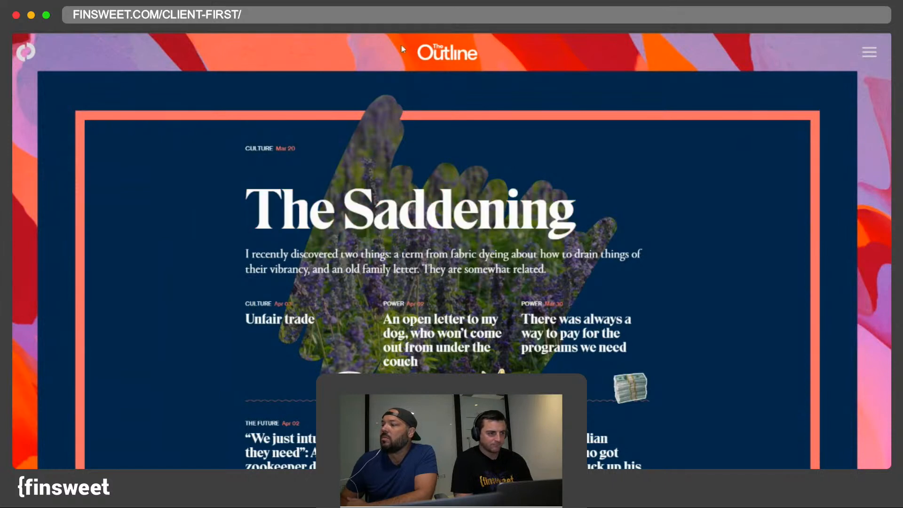
scroll(307, 100, down, 3)
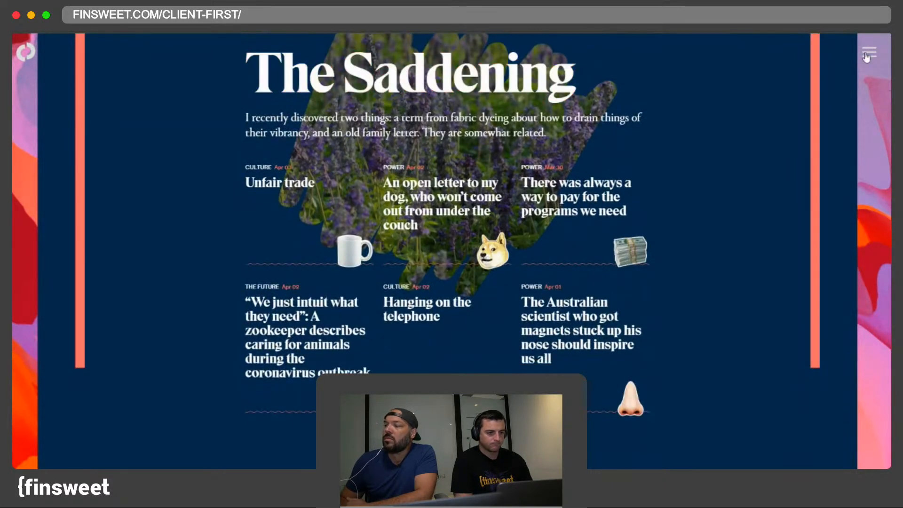
scroll(467, 52, up, 3)
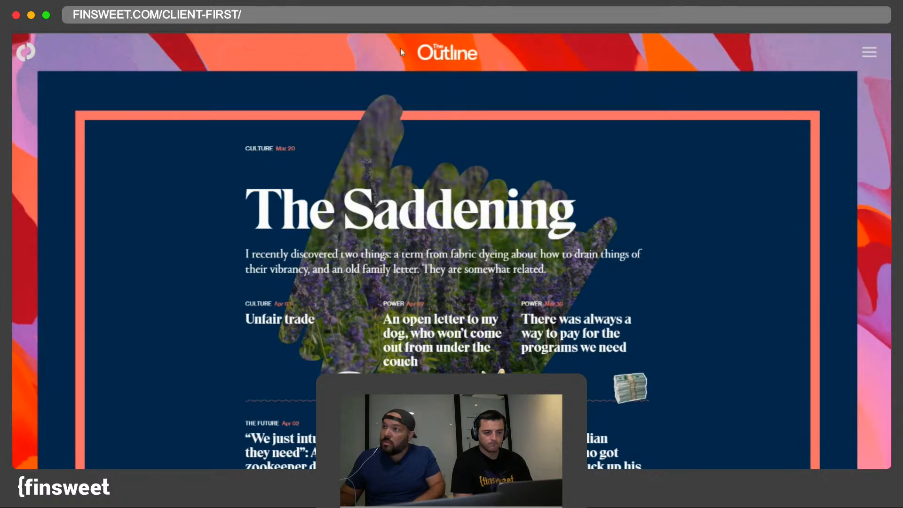
scroll(406, 54, down, 7)
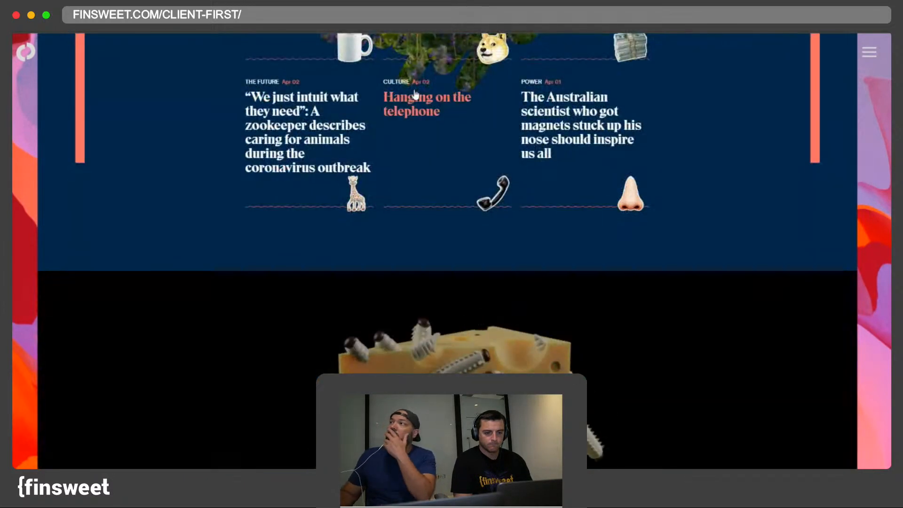
scroll(415, 93, up, 7)
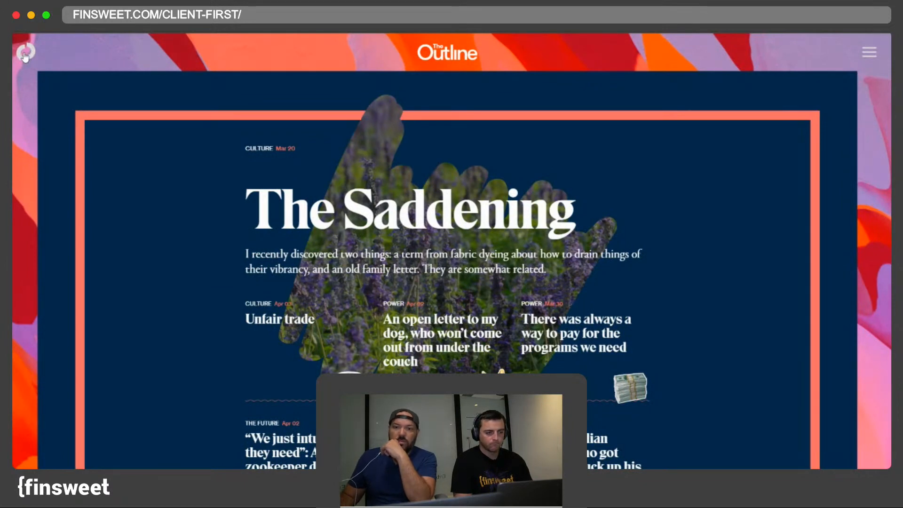
click(870, 54)
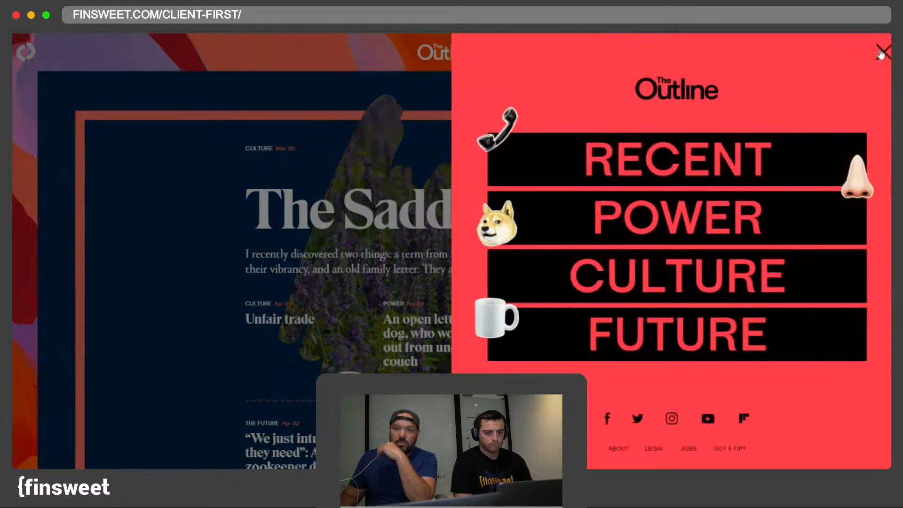
click(881, 53)
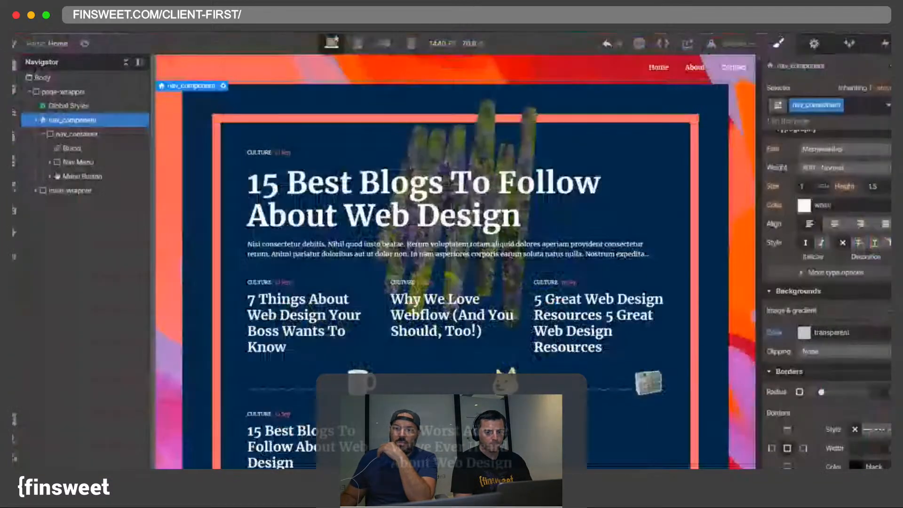
Step: Back in Webflow, set the nav_component's menu icon to always appear, including on desktop
click(657, 67)
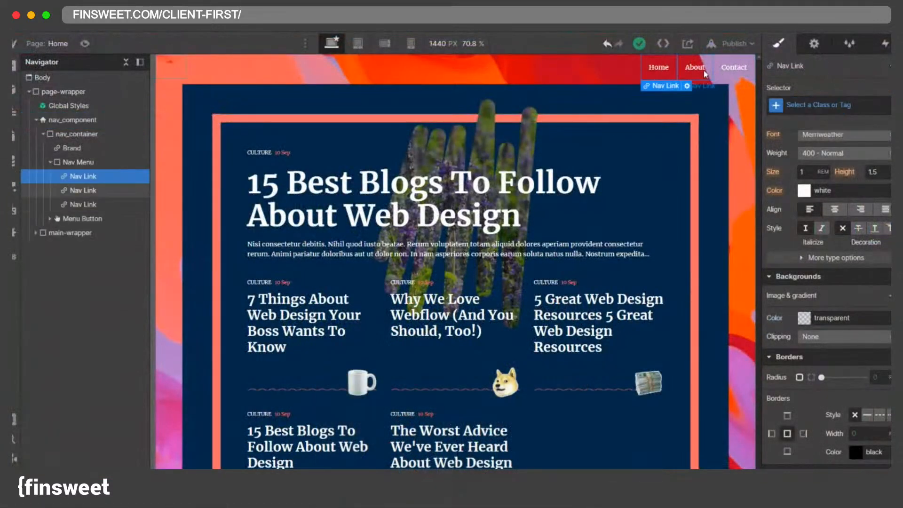
click(695, 67)
click(72, 119)
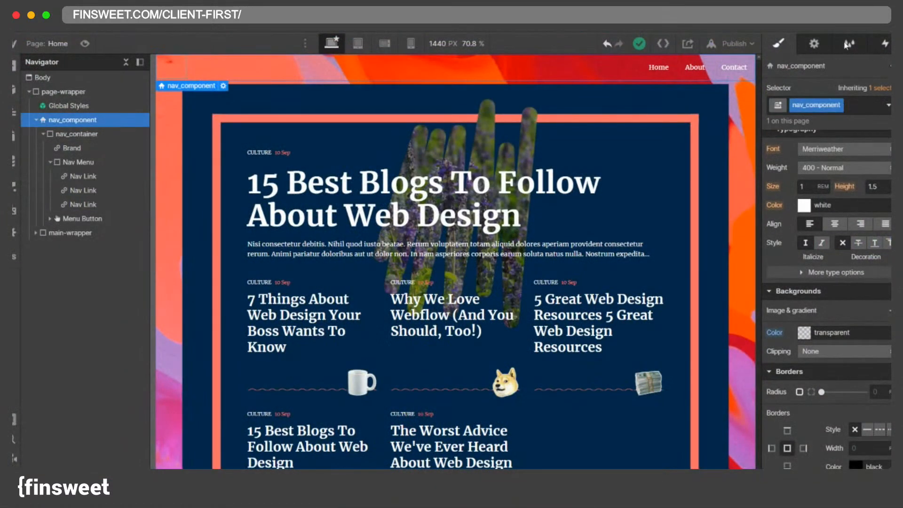
click(813, 43)
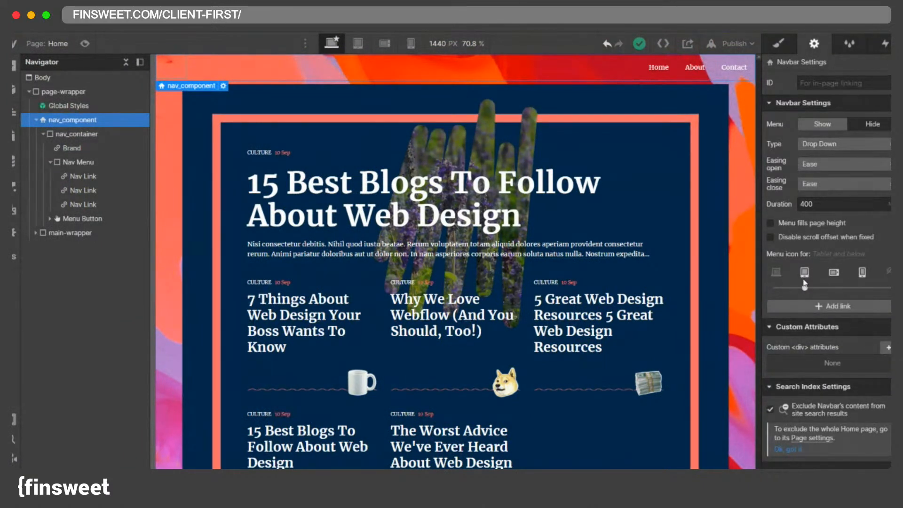
drag(804, 288, 776, 288)
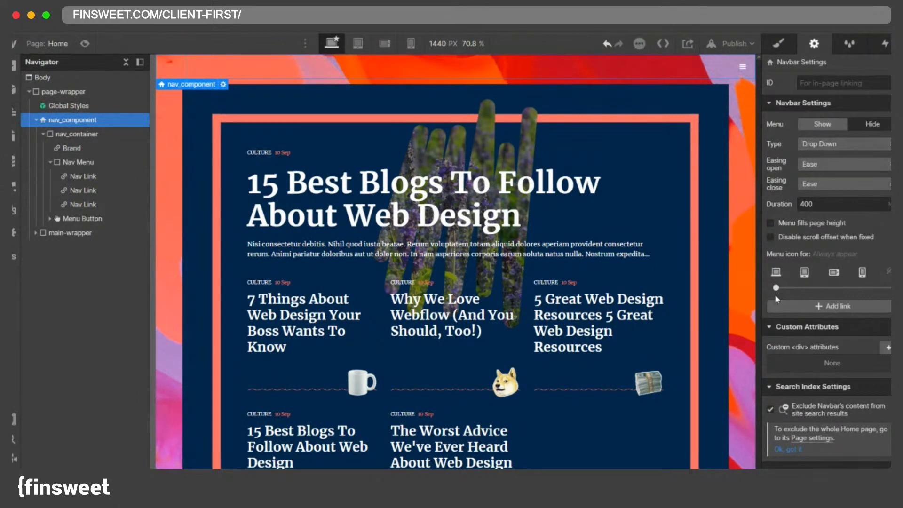
click(791, 45)
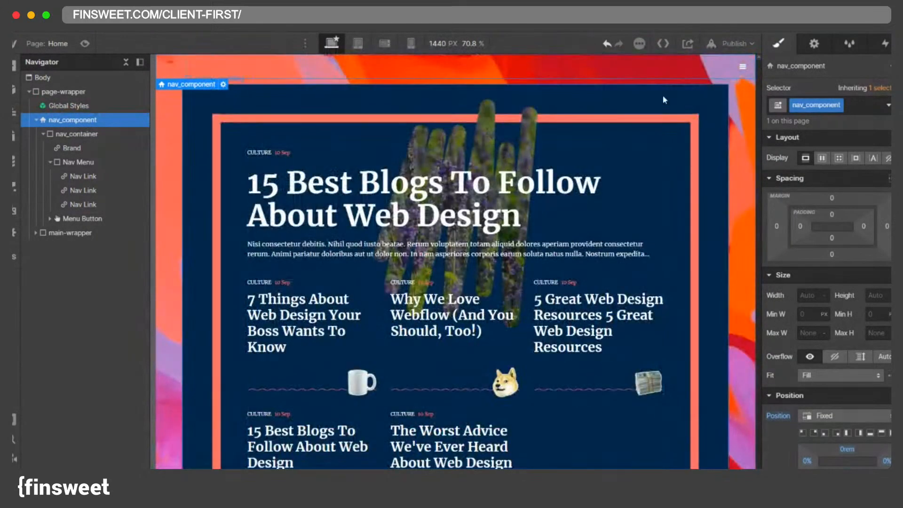
Step: Give the Nav Menu element the new class nav_menu-button
click(74, 163)
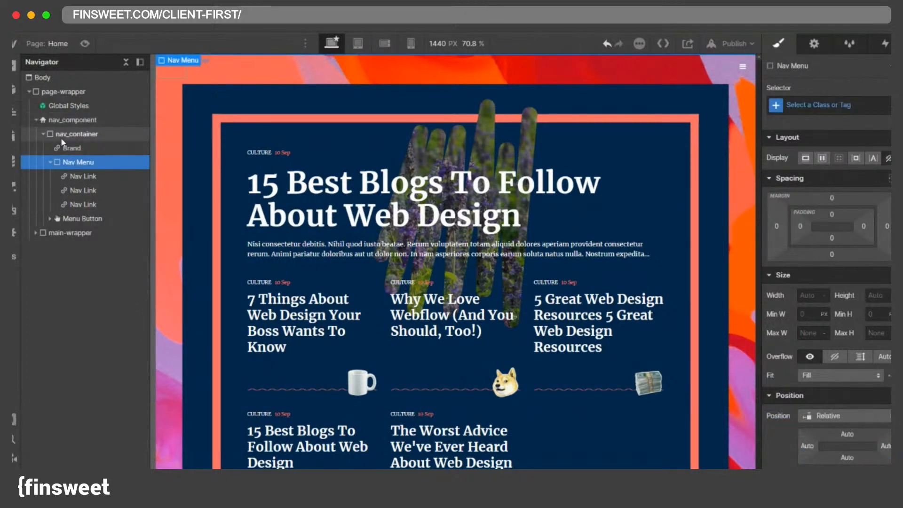
click(804, 112)
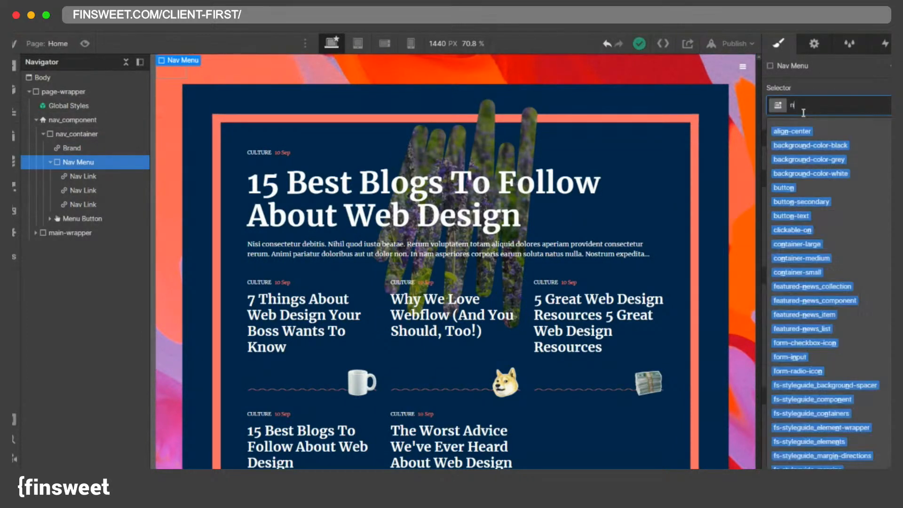
text(nav_menu-button)
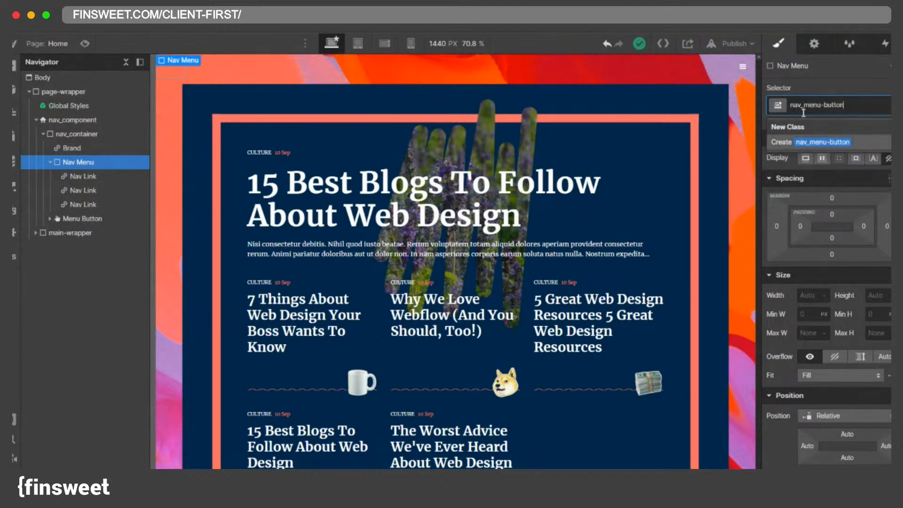
key(Return)
Step: Rename the nav_menu-button class to nav_menu
click(802, 104)
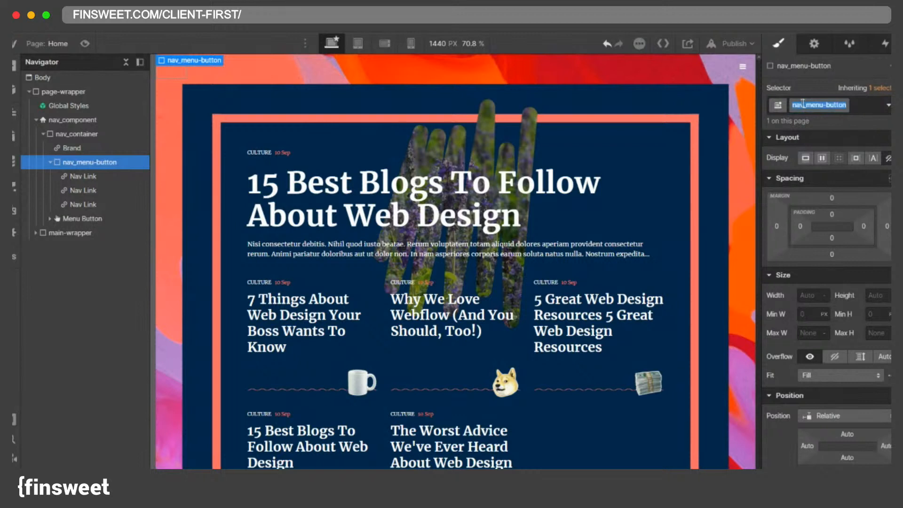
click(803, 104)
key(BackSpace)
key(BackSpace)
key(BackSpace)
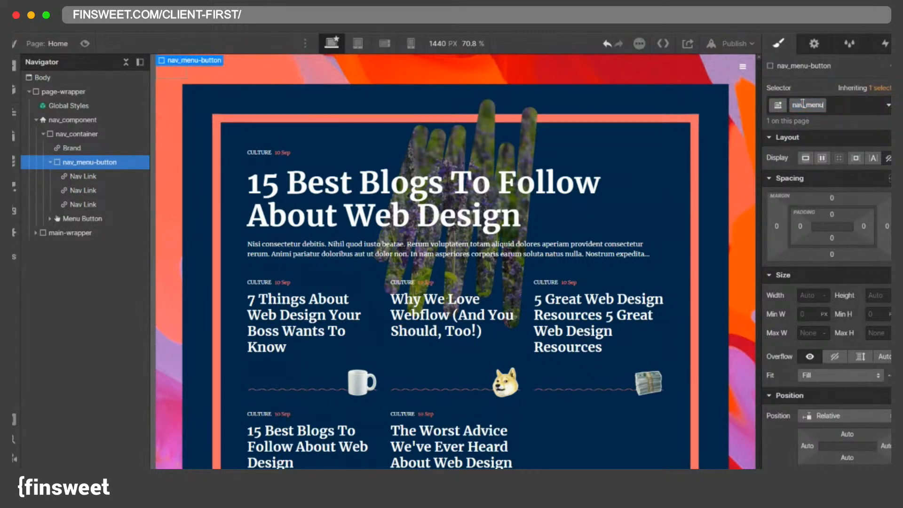
key(Return)
click(816, 85)
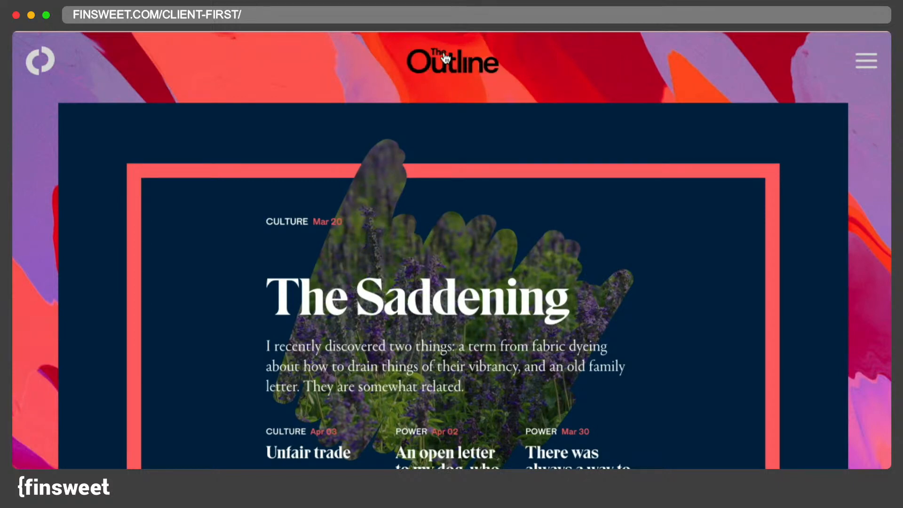
Step: On The Outline's live site, try the circular icon link and examine the slide-in menu opening and closing
scroll(388, 243, down, 5)
scroll(387, 237, up, 2)
scroll(387, 237, up, 3)
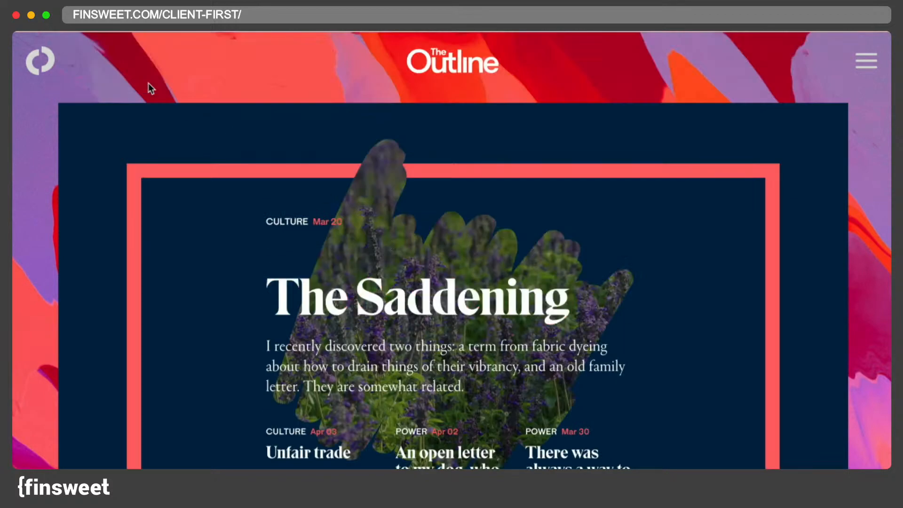
click(40, 66)
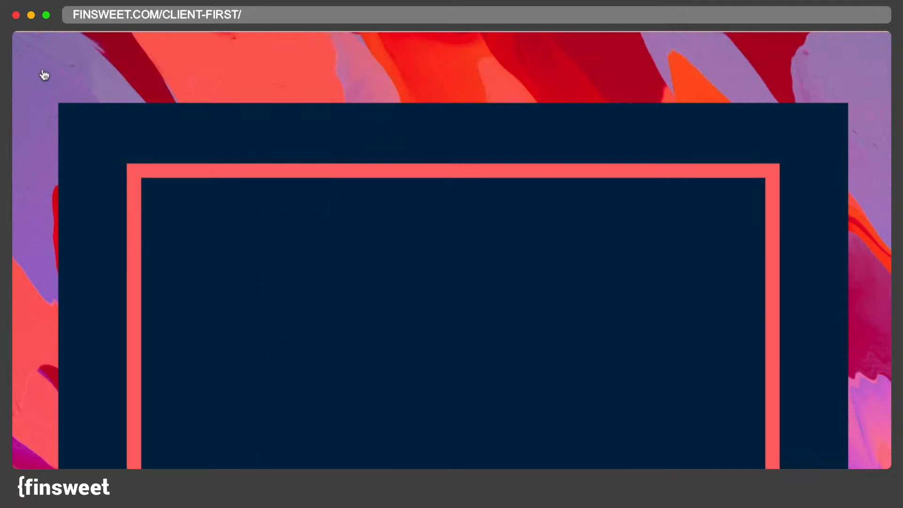
click(874, 71)
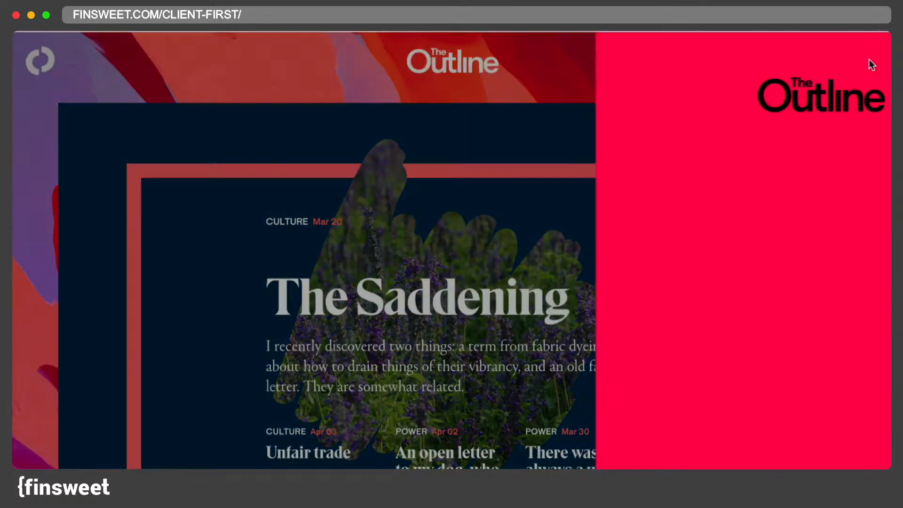
click(873, 63)
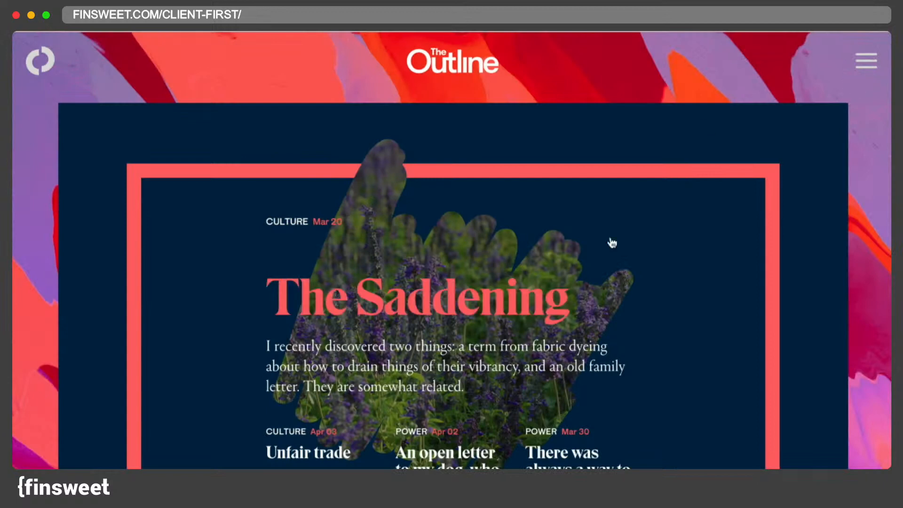
Step: Examine how The Outline's centered logo, circular icon and menu icon behave while the page scrolls
scroll(610, 242, down, 8)
scroll(566, 324, up, 8)
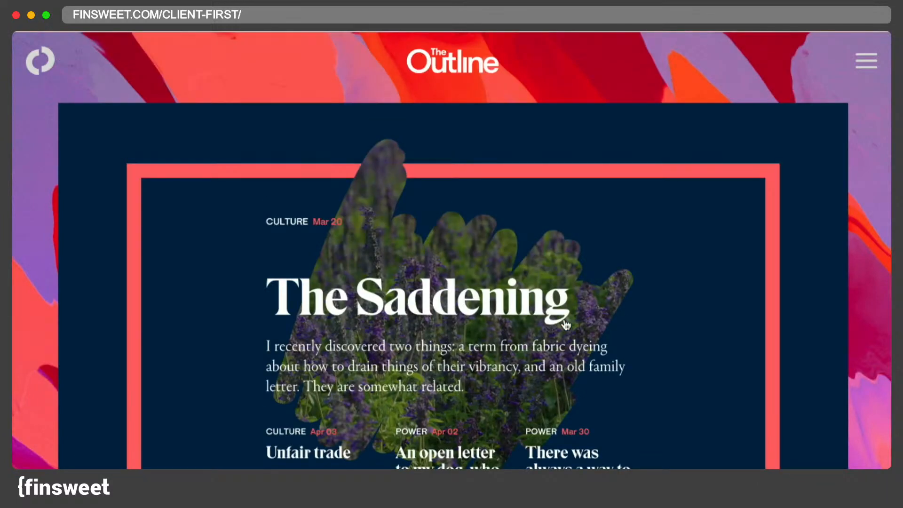
scroll(566, 324, down, 2)
scroll(579, 271, up, 2)
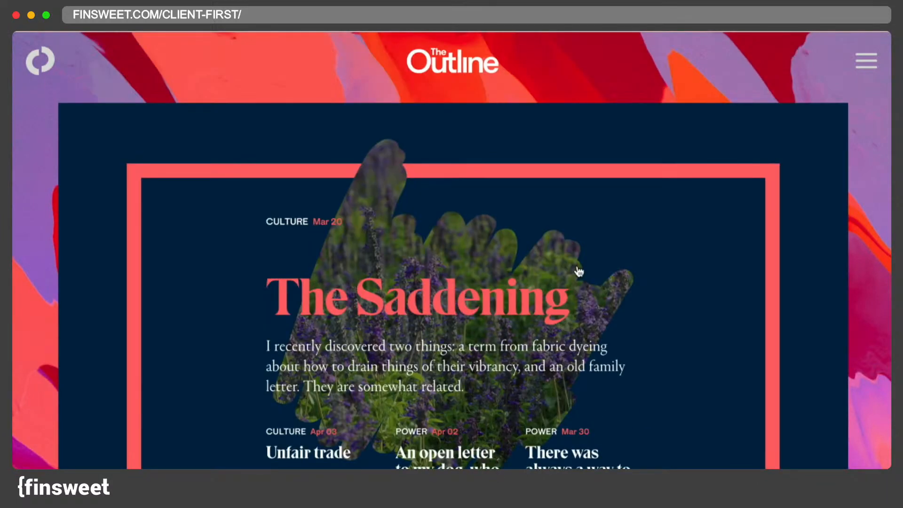
scroll(483, 258, down, 2)
scroll(611, 132, up, 2)
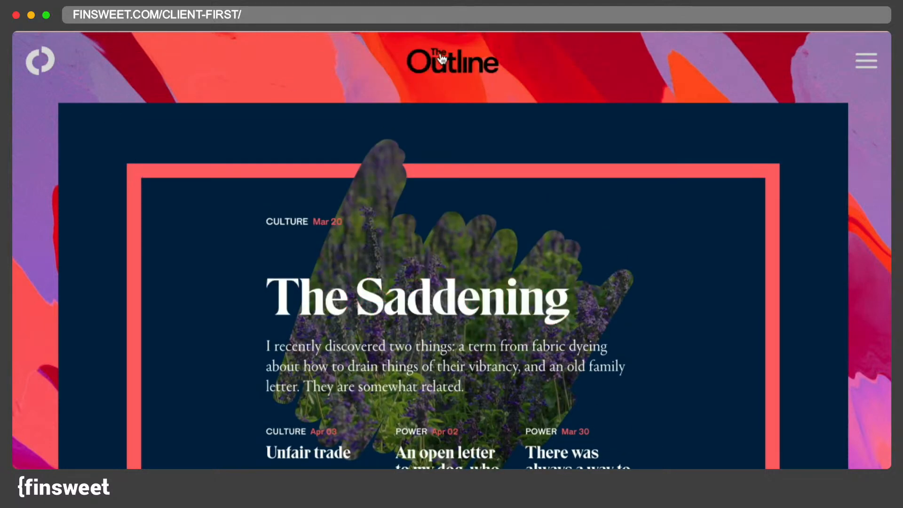
scroll(306, 305, down, 3)
scroll(310, 329, up, 3)
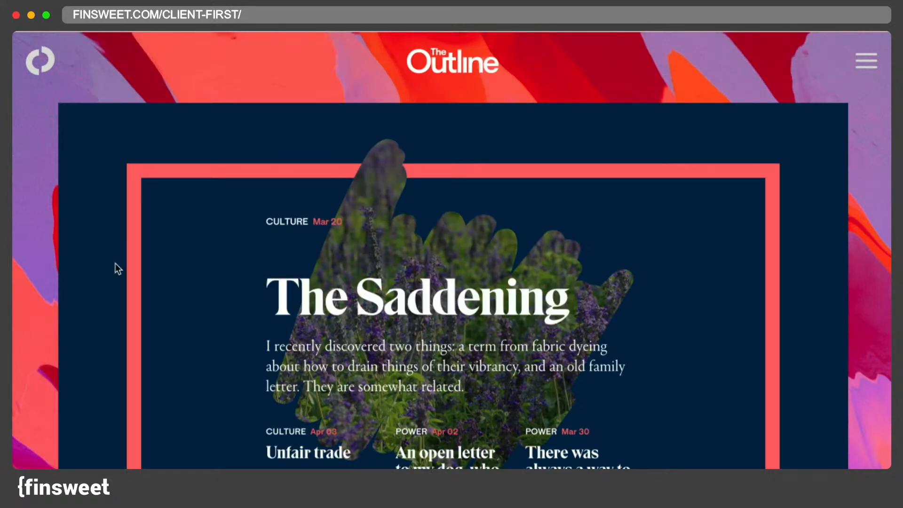
scroll(117, 269, down, 10)
scroll(117, 269, up, 10)
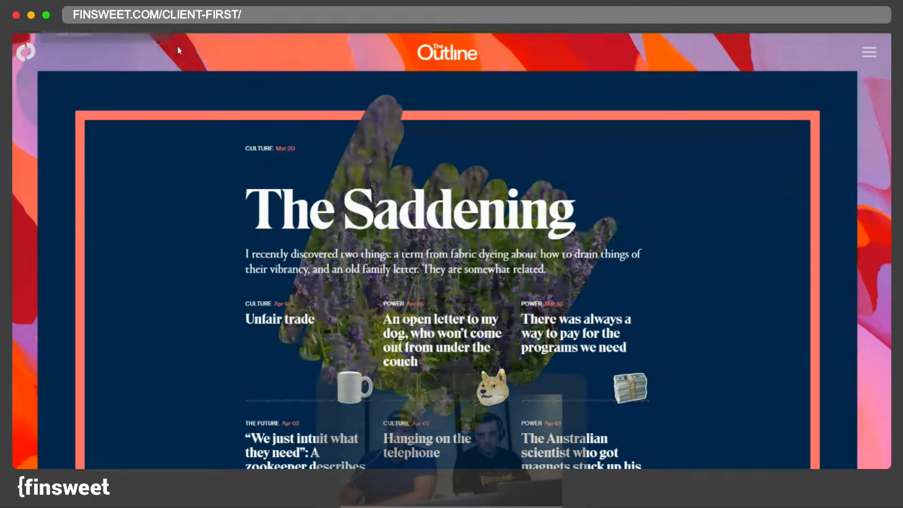
scroll(197, 79, down, 1)
scroll(124, 73, up, 1)
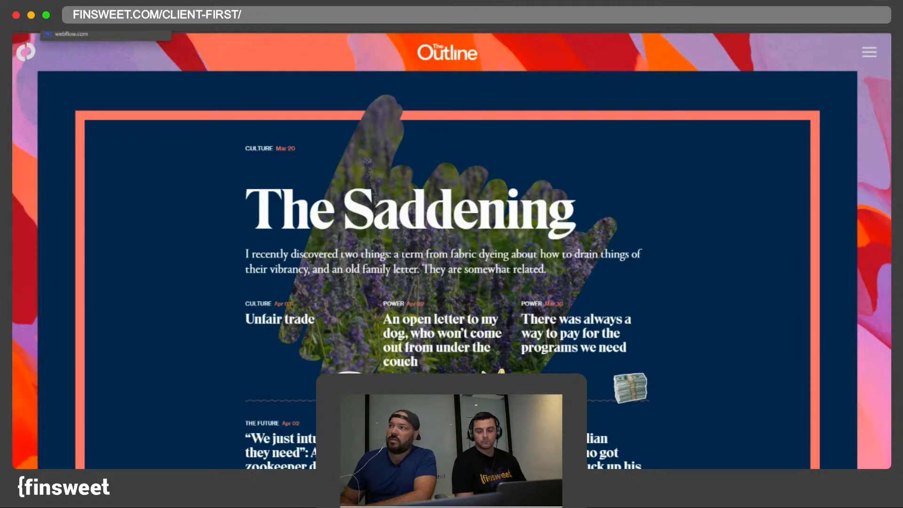
Step: Return to the Webflow Designer and give the Brand link in nav_container the new class nav_brand-link
key(ctrl+Tab)
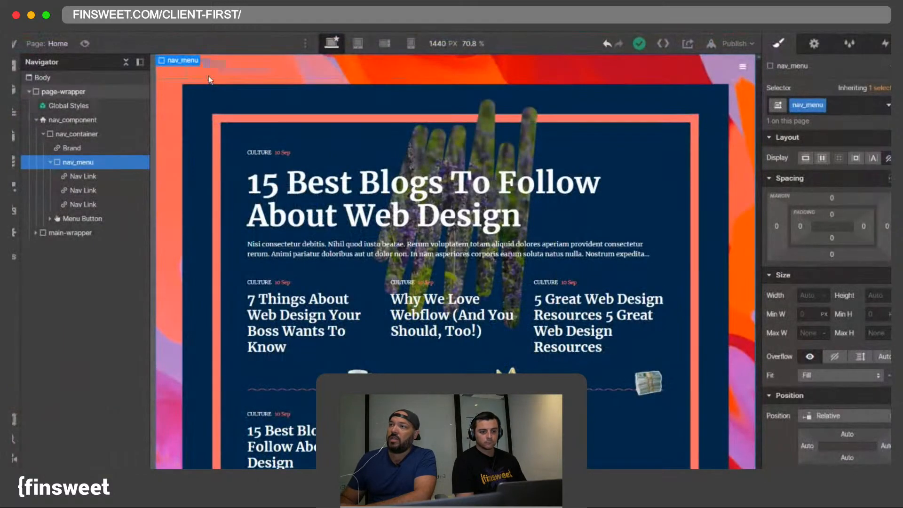
click(345, 94)
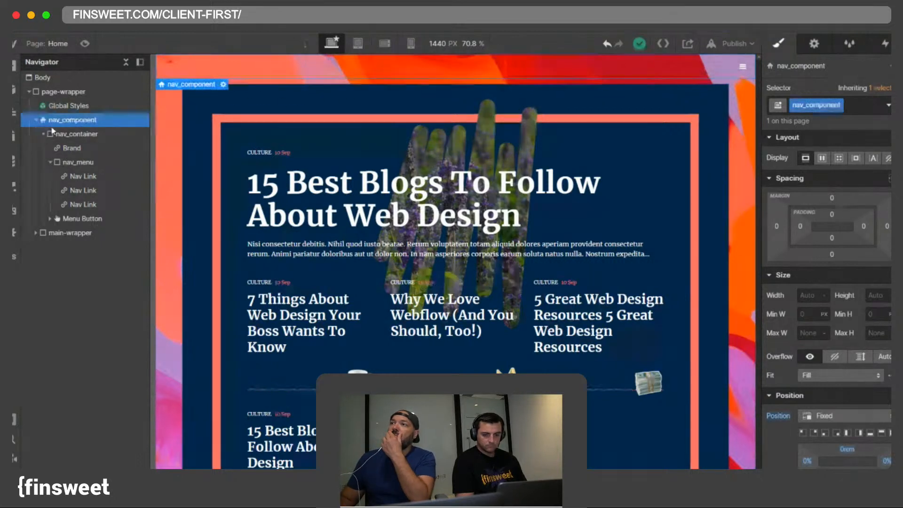
click(831, 214)
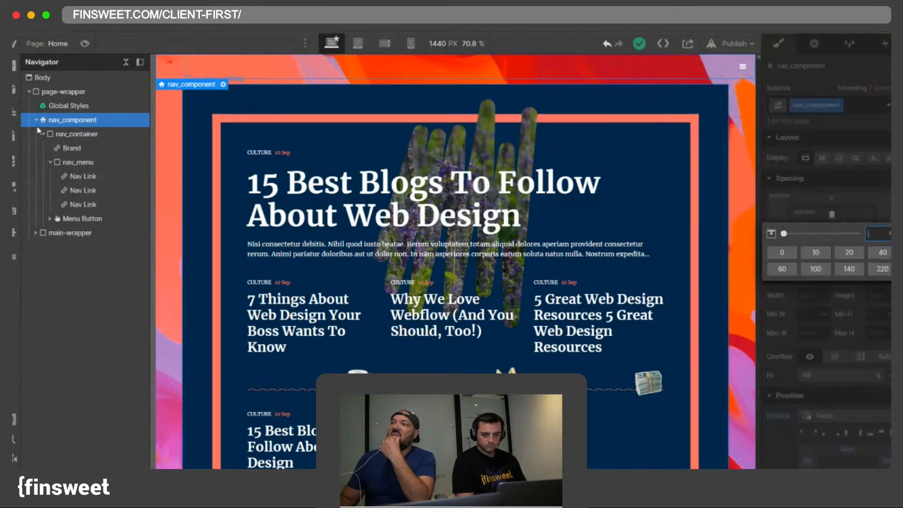
click(63, 148)
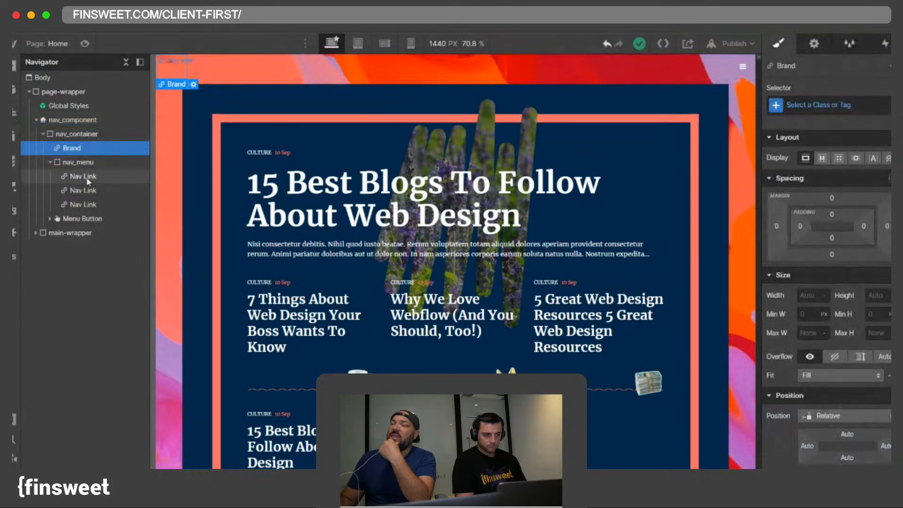
click(827, 106)
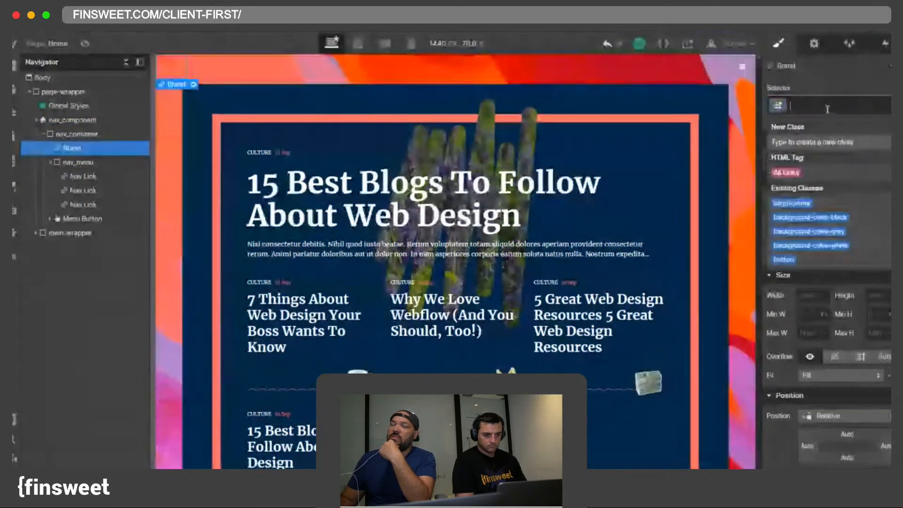
text(nav_bran)
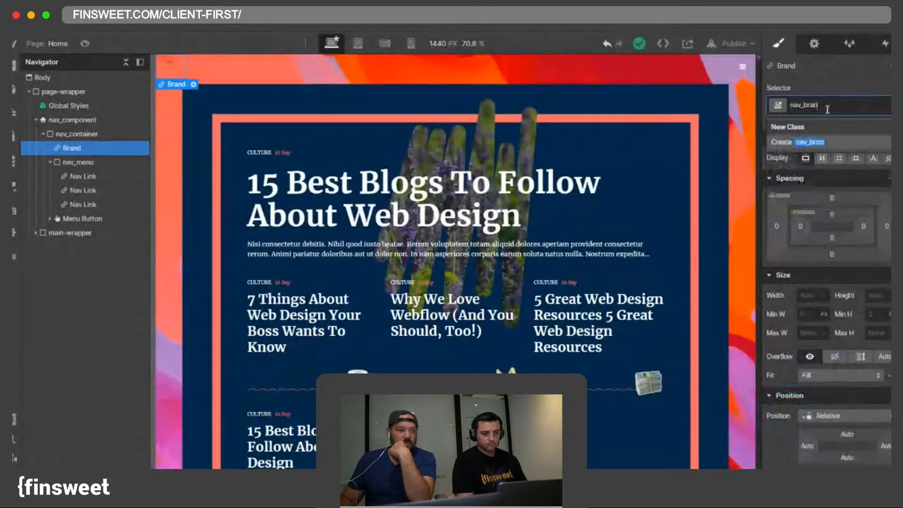
text(d-link)
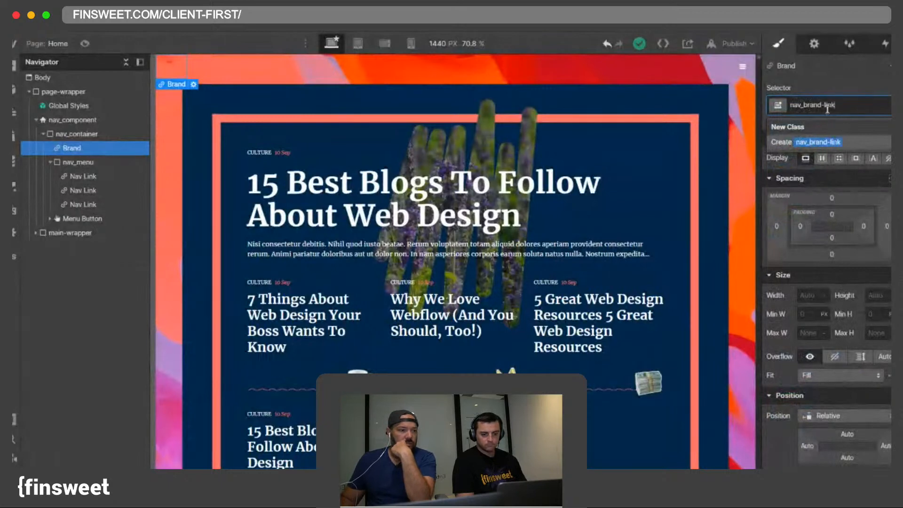
key(Return)
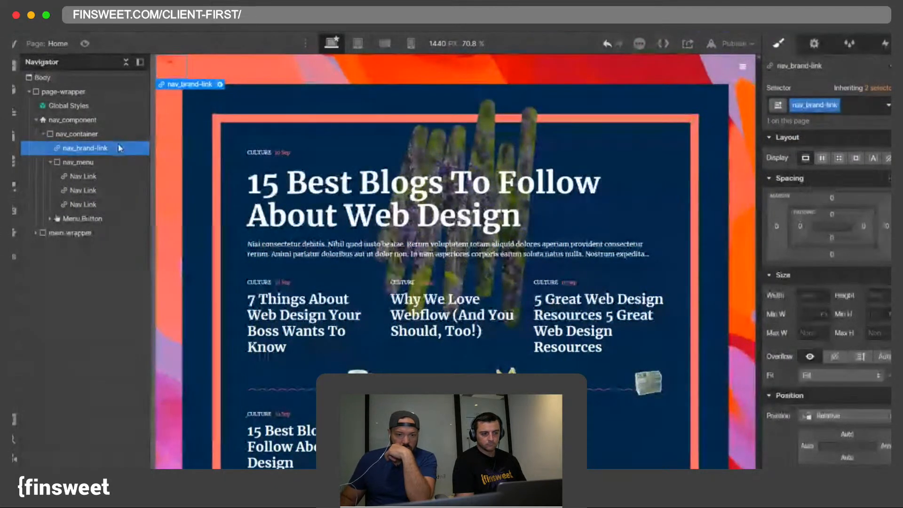
Step: Add an Image element inside nav_brand-link
key(super+k)
text(ika)
key(BackSpace)
key(BackSpace)
key(BackSpace)
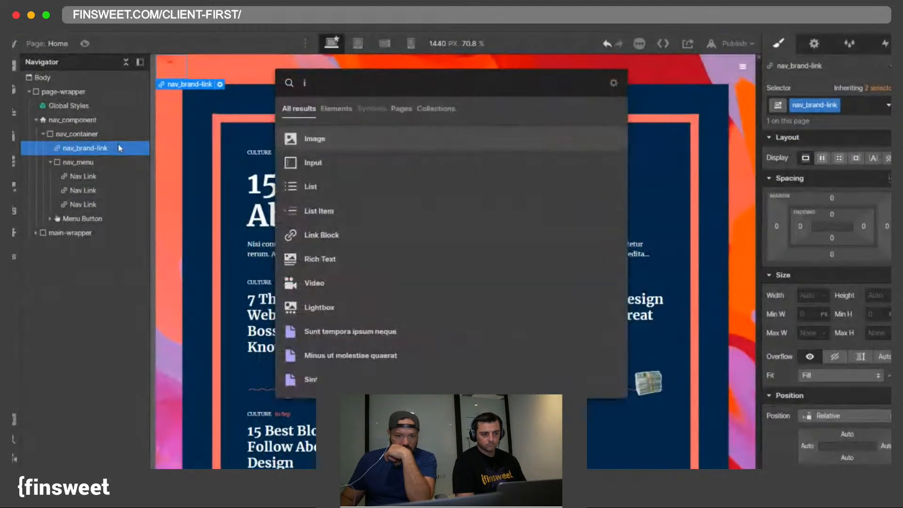
text(img)
key(BackSpace)
text(age)
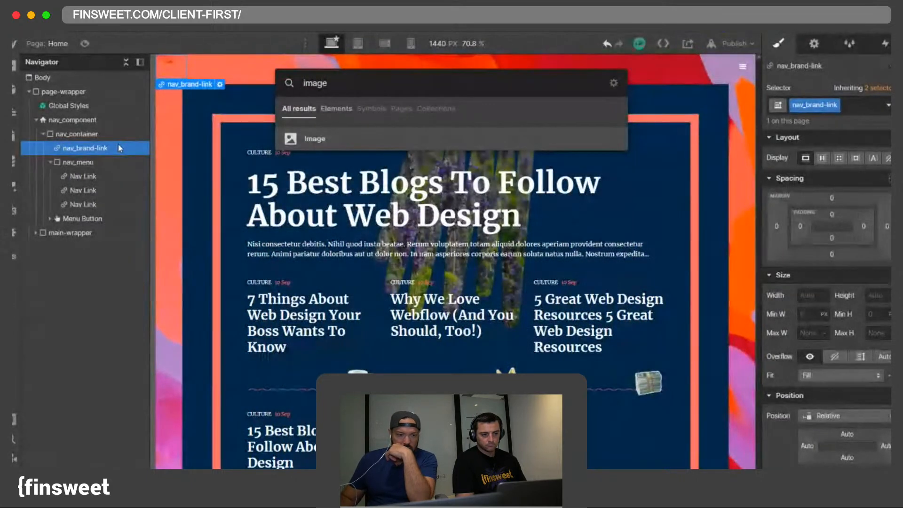
key(Return)
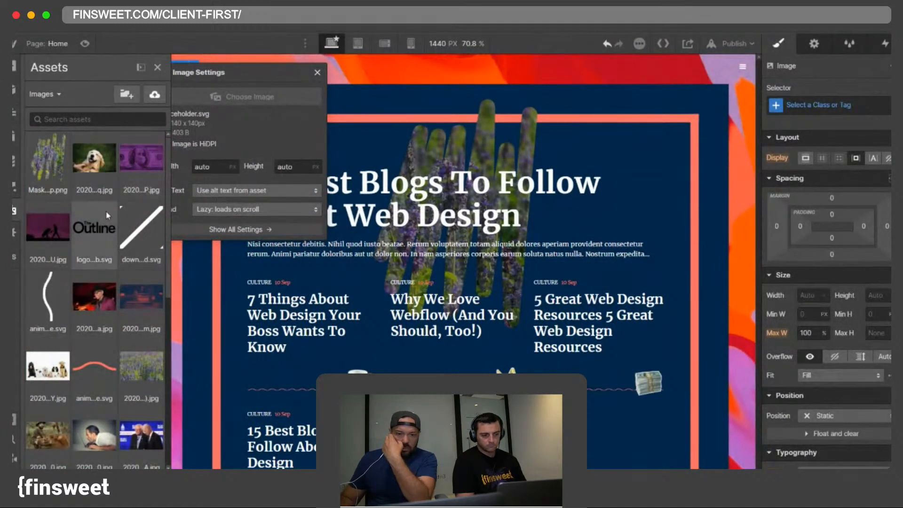
Step: Look for a logo among the image assets and check whether the circular icon on The Outline's live site can be saved
scroll(102, 258, down, 15)
scroll(101, 254, up, 10)
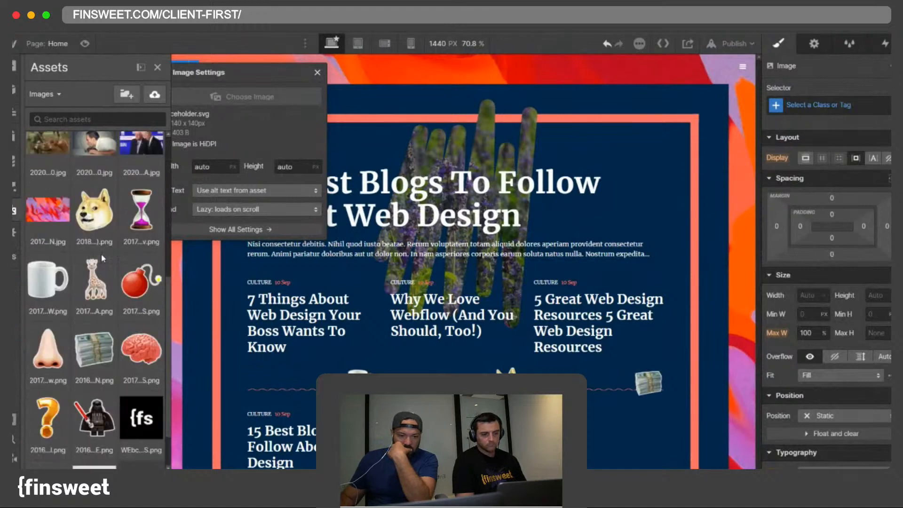
scroll(118, 229, up, 3)
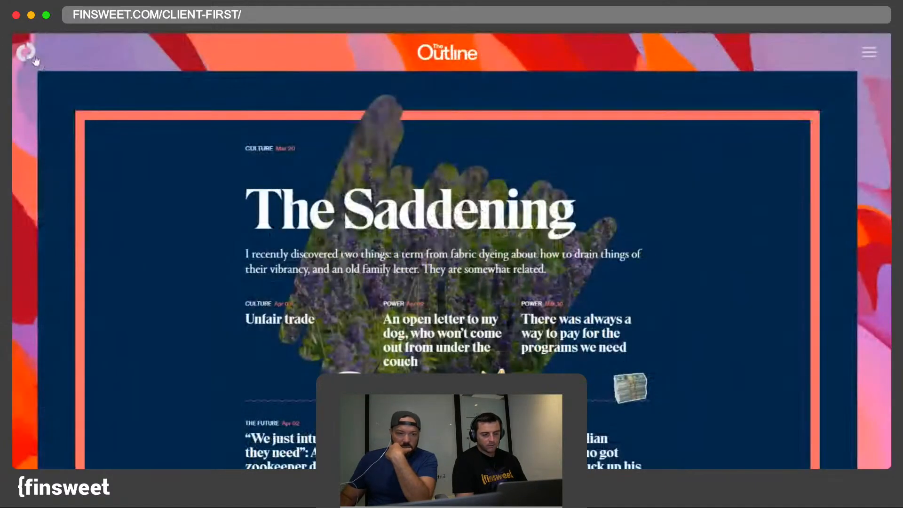
right_click(33, 56)
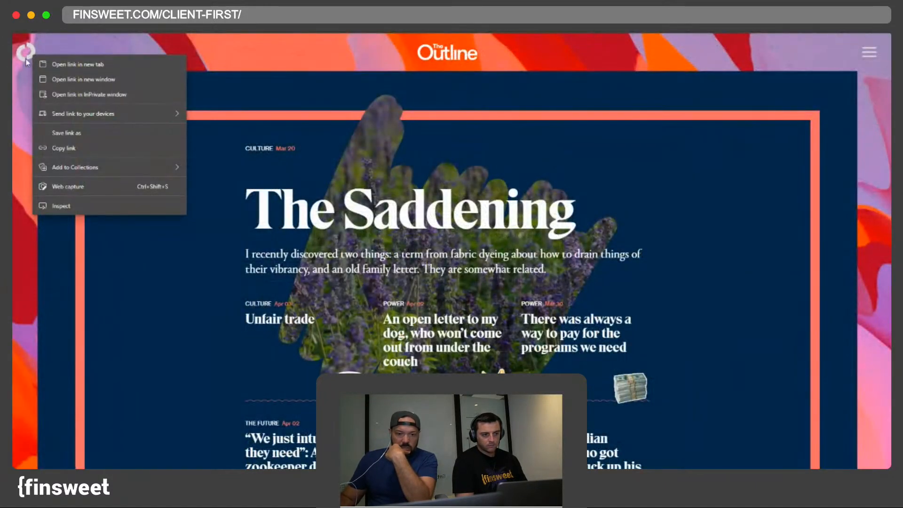
drag(28, 56, 42, 58)
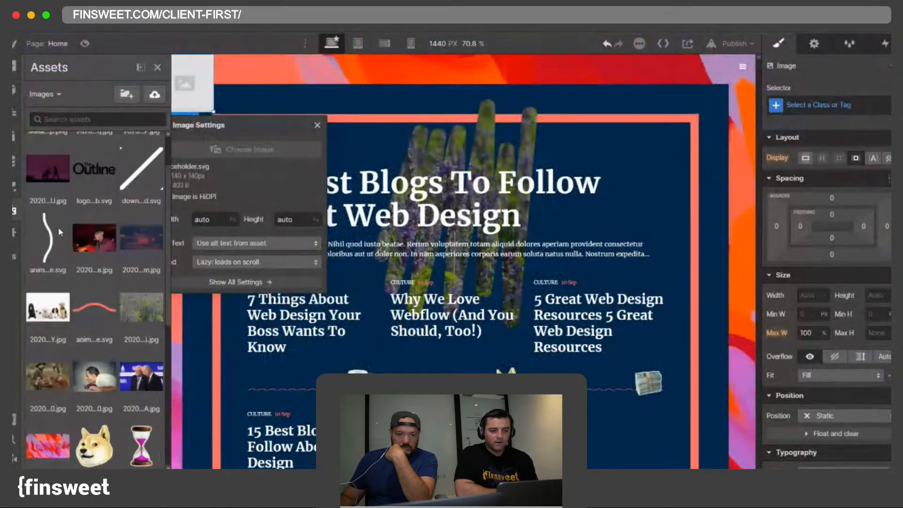
Step: Use the Doge picture from the assets for the brand link's image and scale it down to fit the nav bar
scroll(59, 232, down, 4)
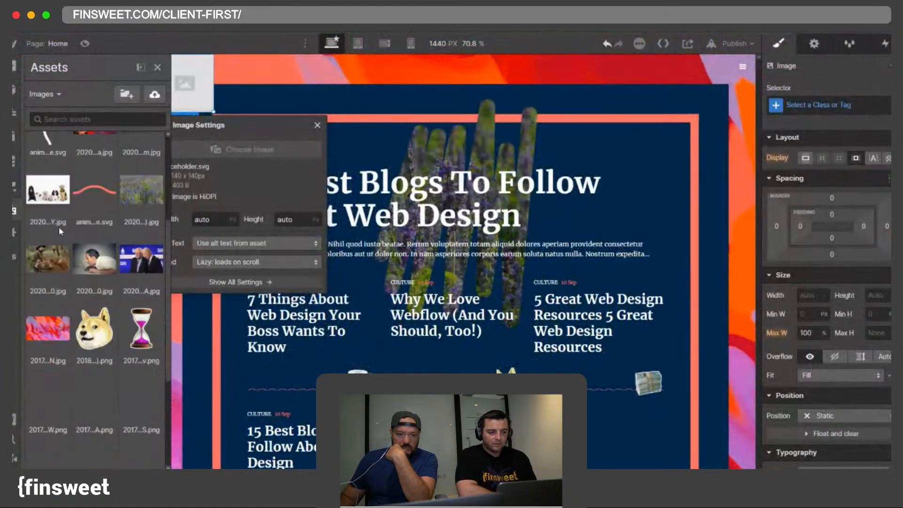
scroll(88, 293, up, 5)
scroll(86, 293, down, 3)
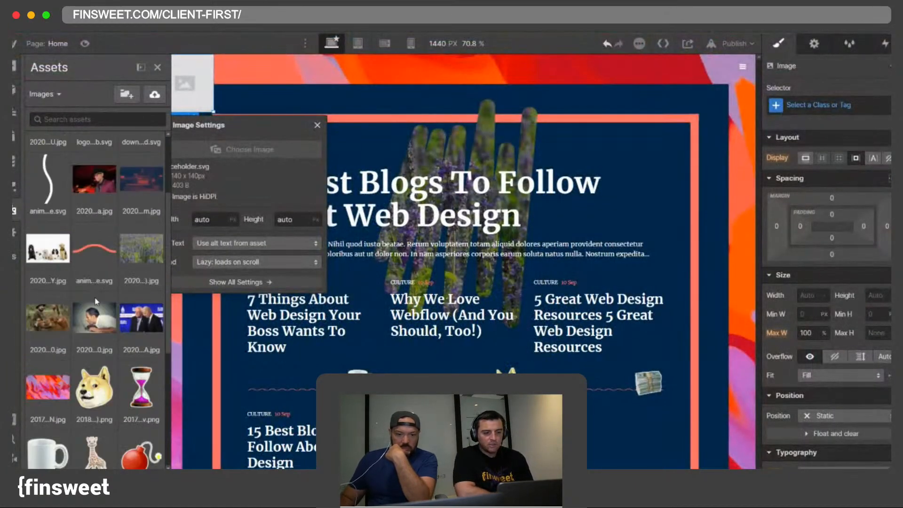
click(94, 389)
click(316, 72)
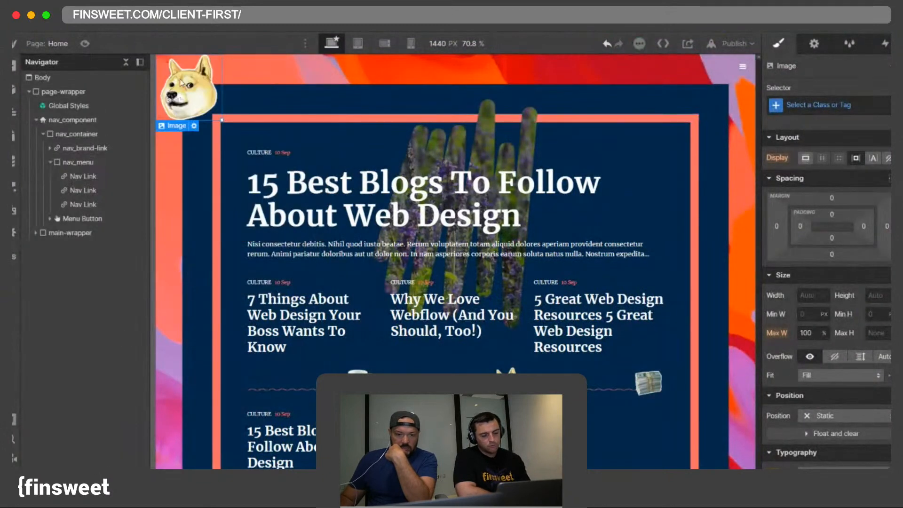
drag(219, 108, 185, 86)
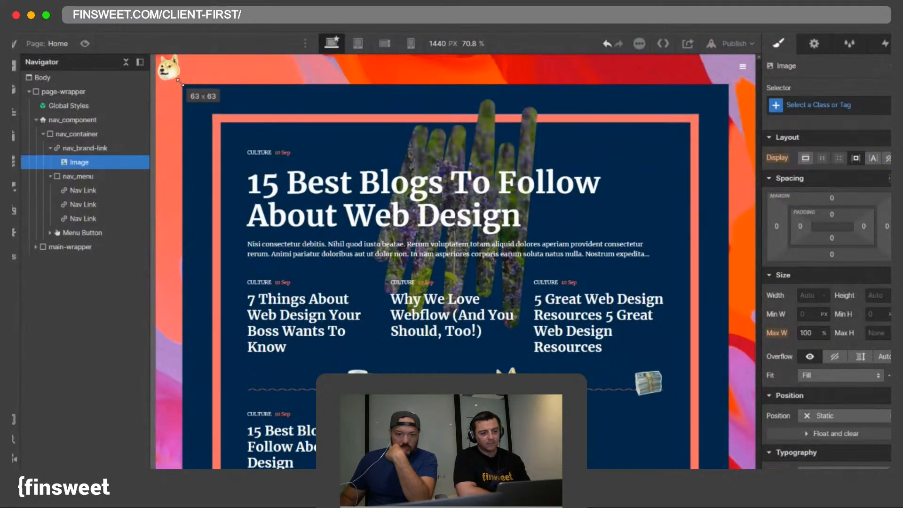
Step: Examine the navbar's element hierarchy from nav_component through nav_container to the brand link, menu and Menu Button
click(42, 135)
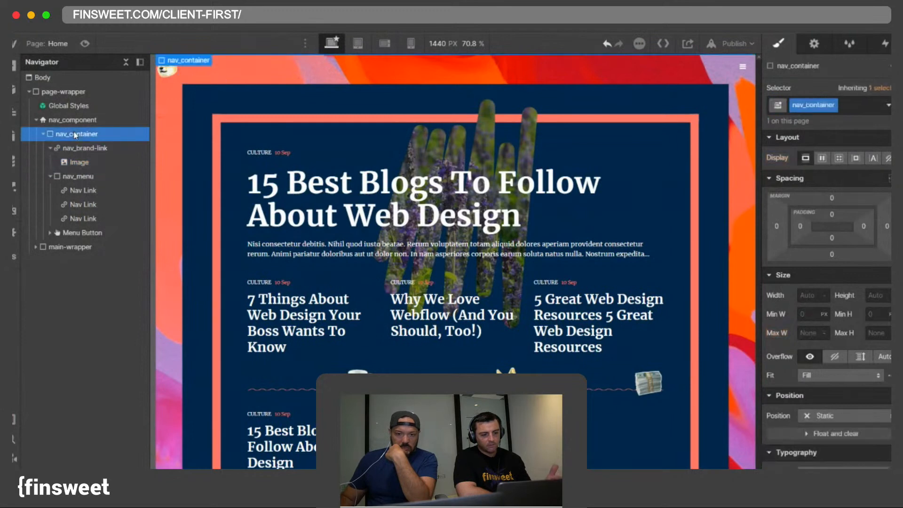
click(42, 136)
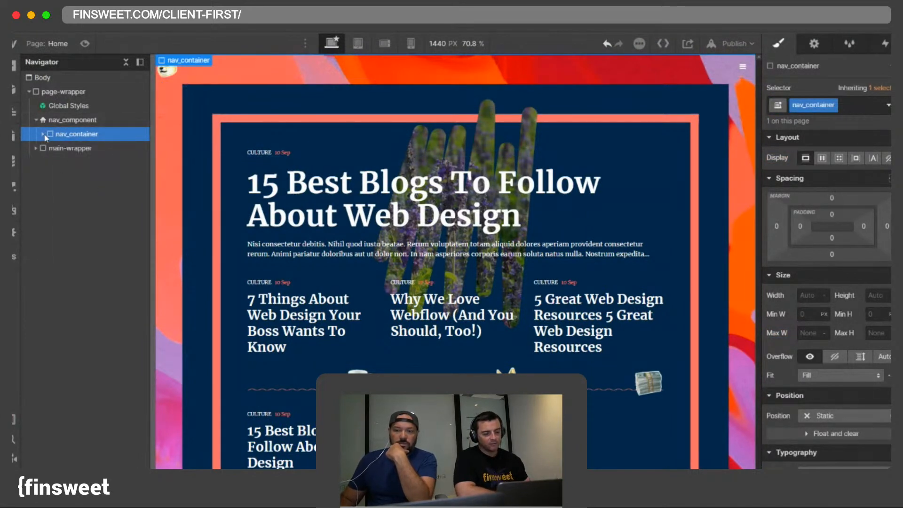
click(43, 134)
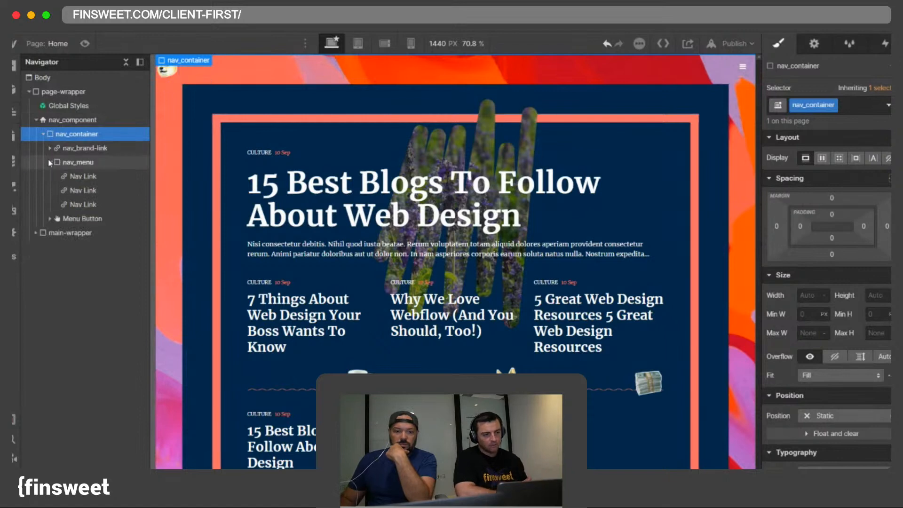
click(50, 161)
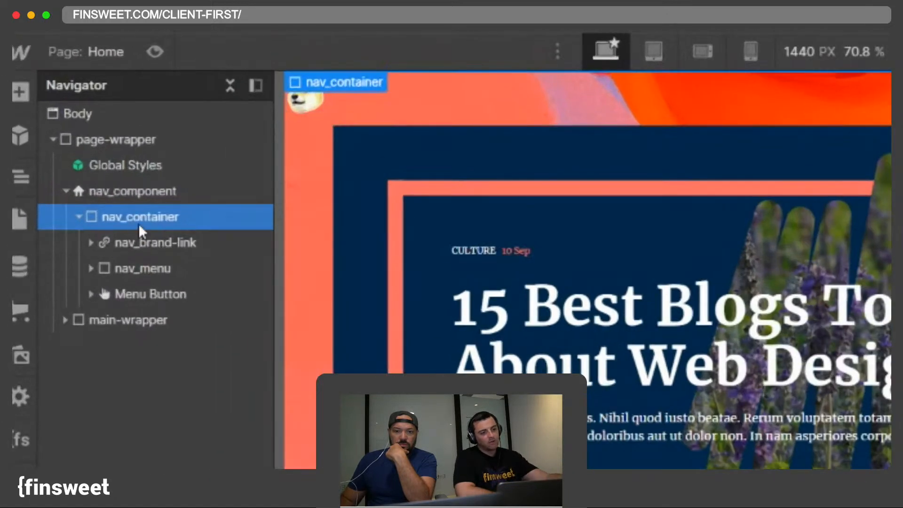
click(123, 198)
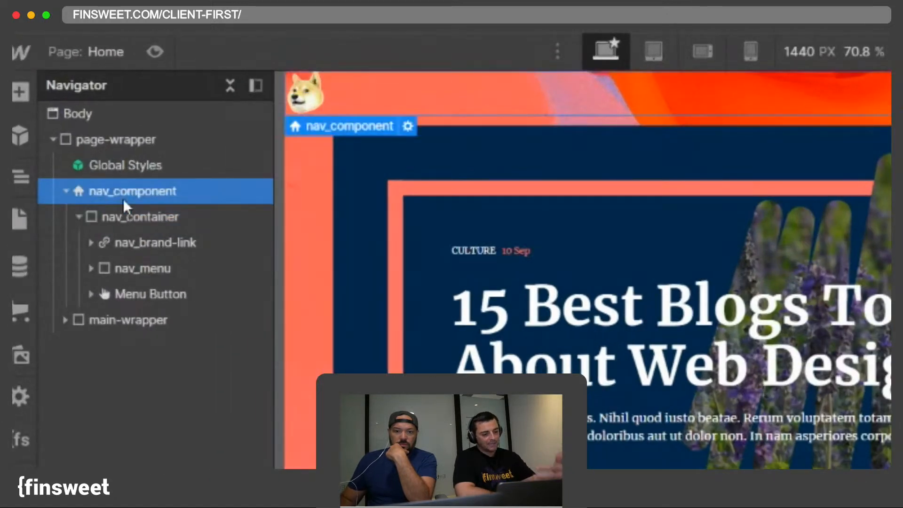
key(super+e)
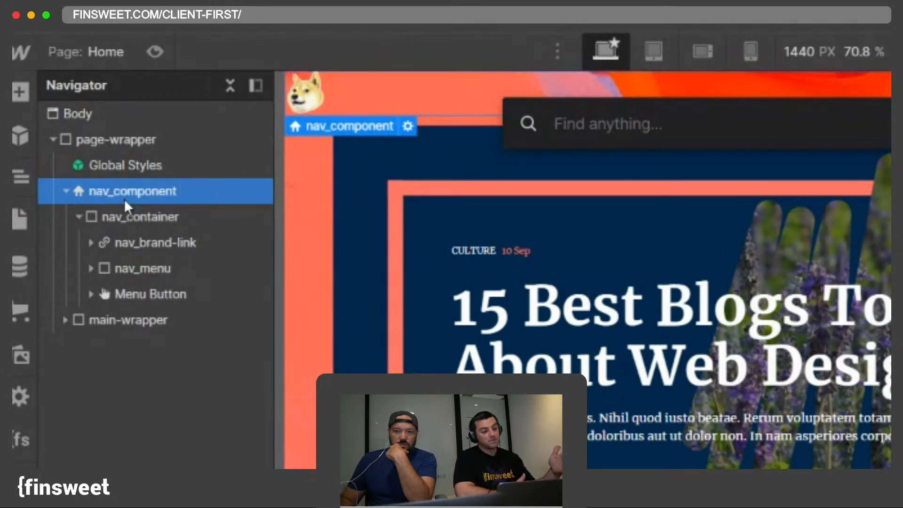
Step: Give the image inside nav_brand-link the new class nav_brand-logo
click(306, 92)
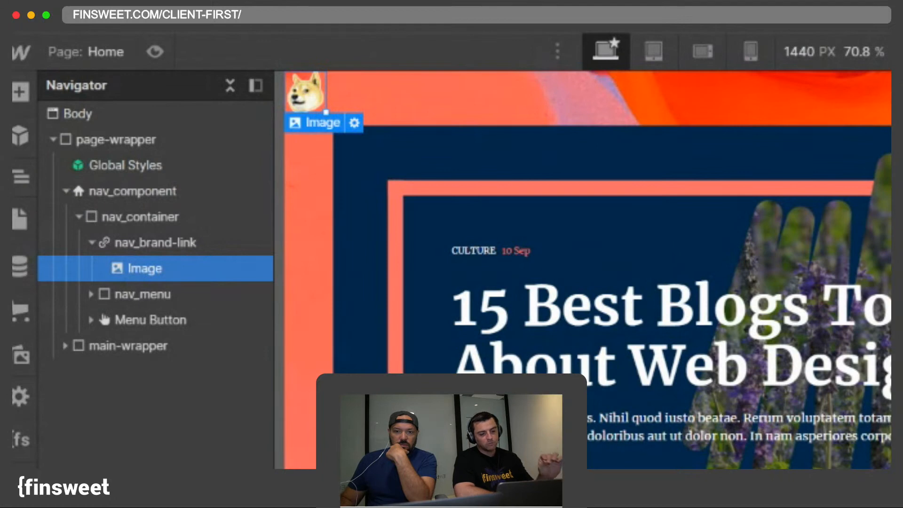
click(779, 105)
text(nav_brand)
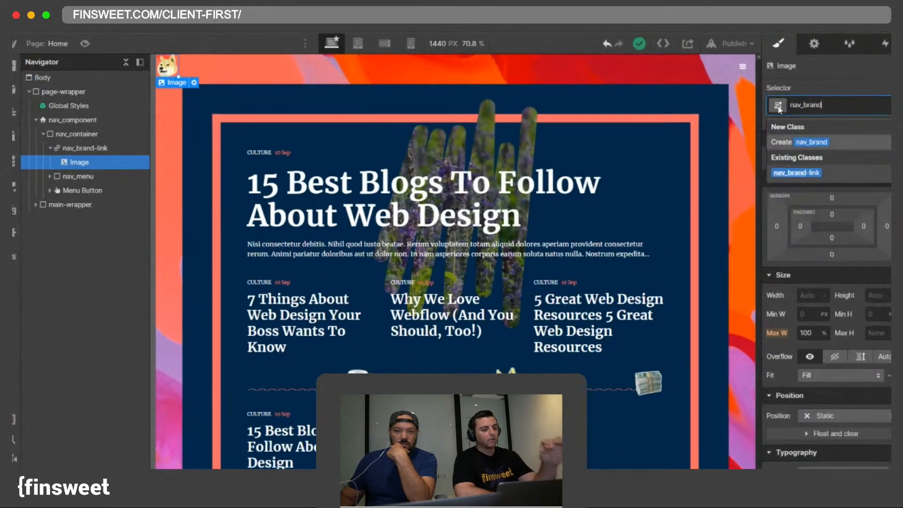
text(-logo)
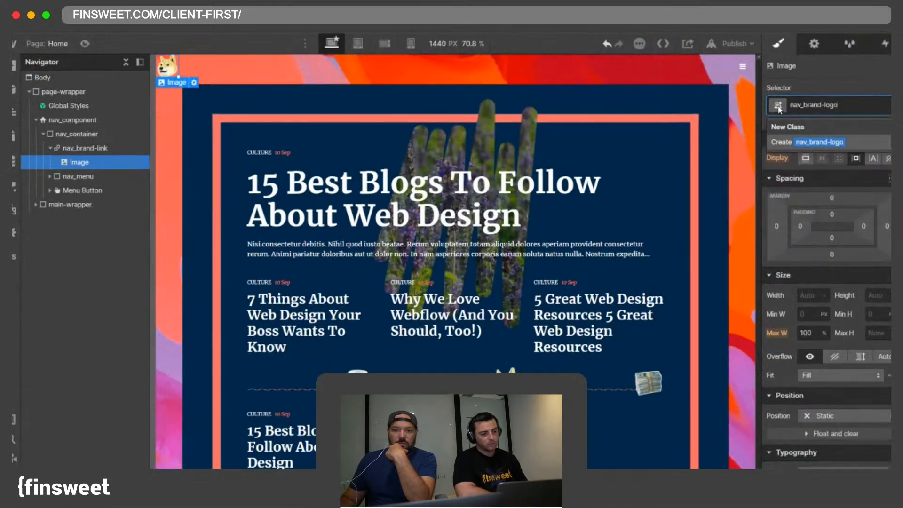
key(Return)
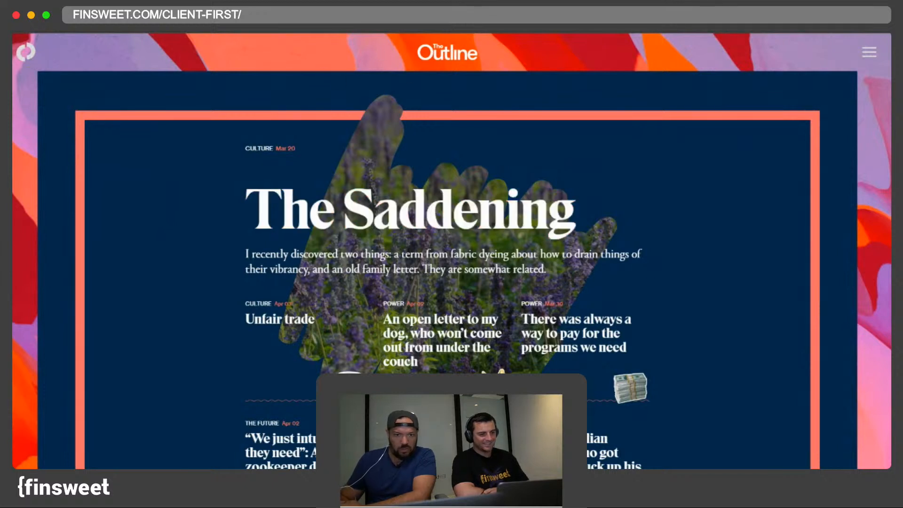
Step: On The Outline's live site, look for the circular logo among the page's exportable assets
right_click(21, 54)
click(64, 64)
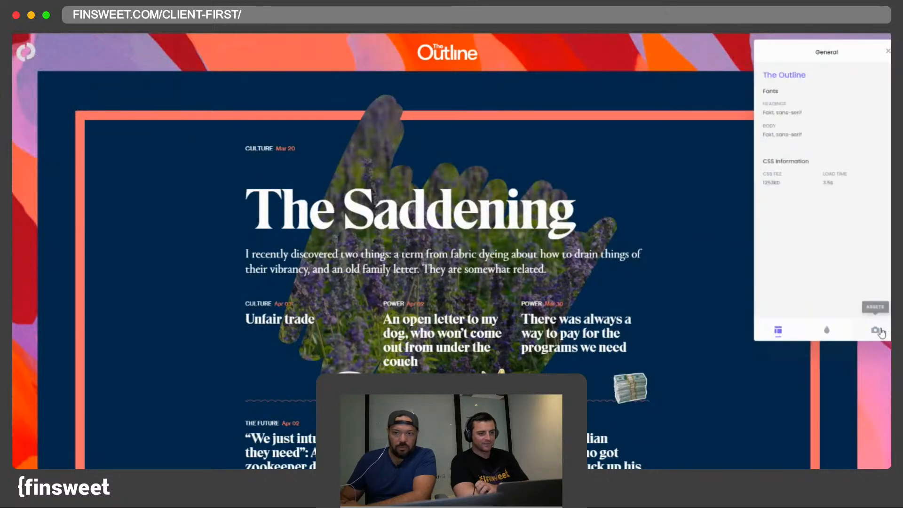
click(875, 331)
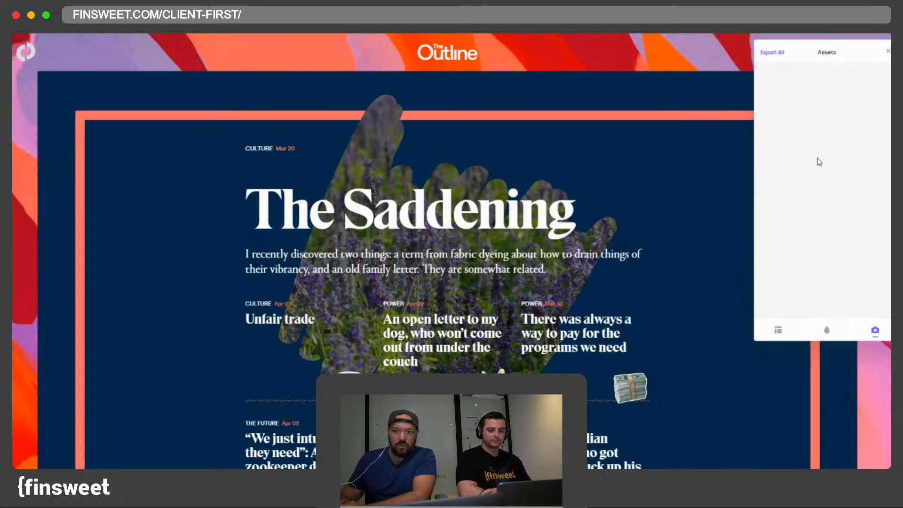
click(258, 67)
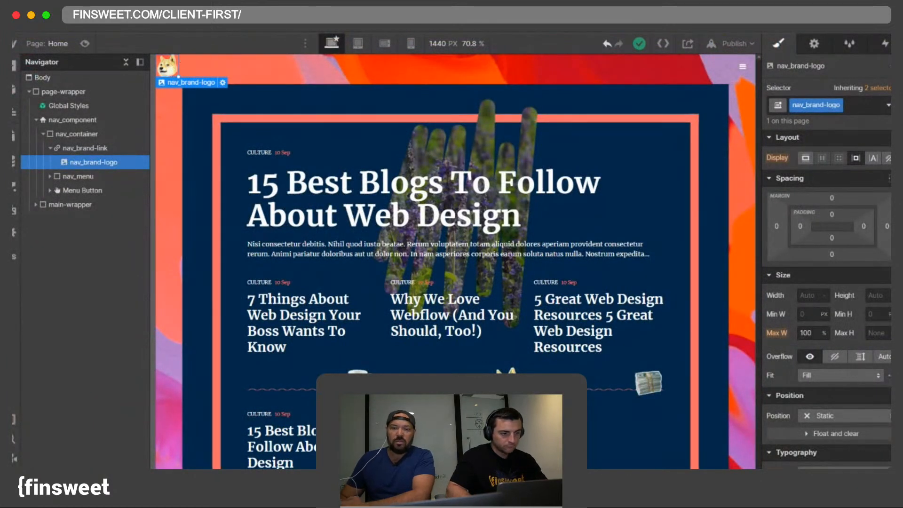
Step: Back in the Webflow Designer, review the style settings of nav_brand-link, nav_brand-logo and nav_component
click(97, 150)
click(101, 162)
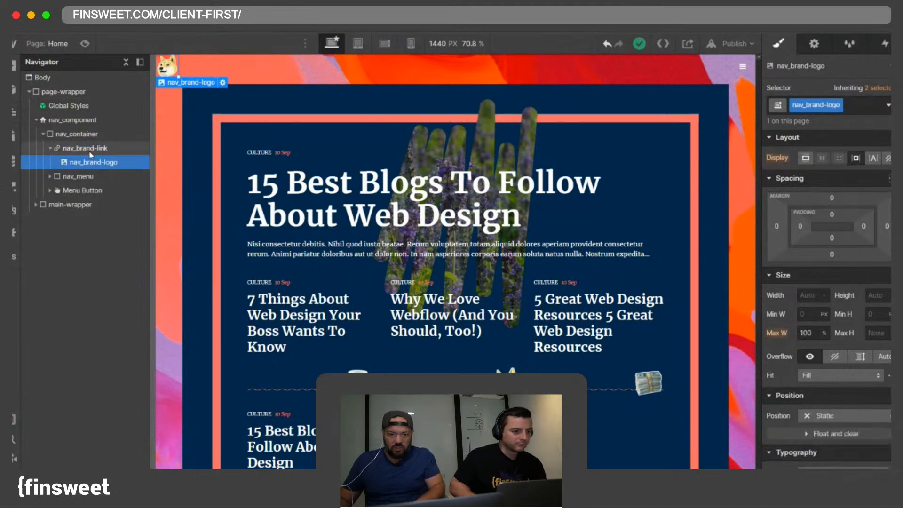
click(90, 152)
click(85, 164)
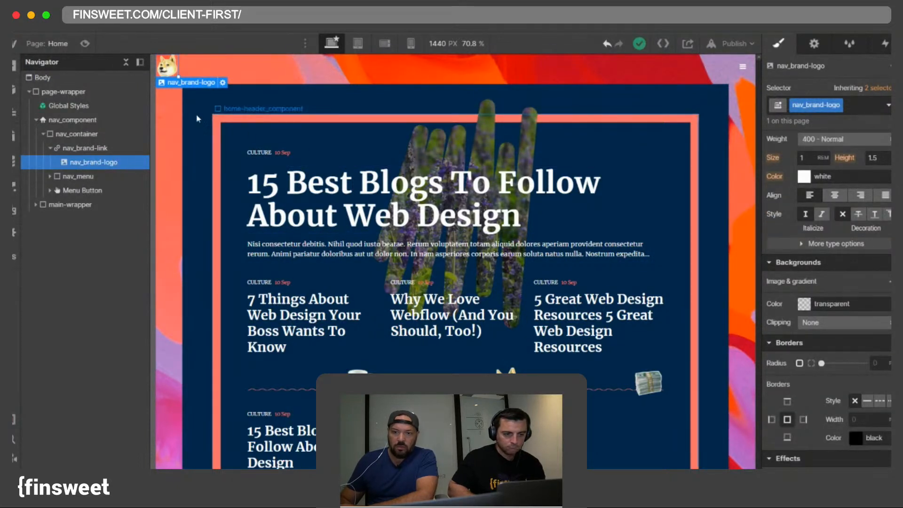
click(98, 120)
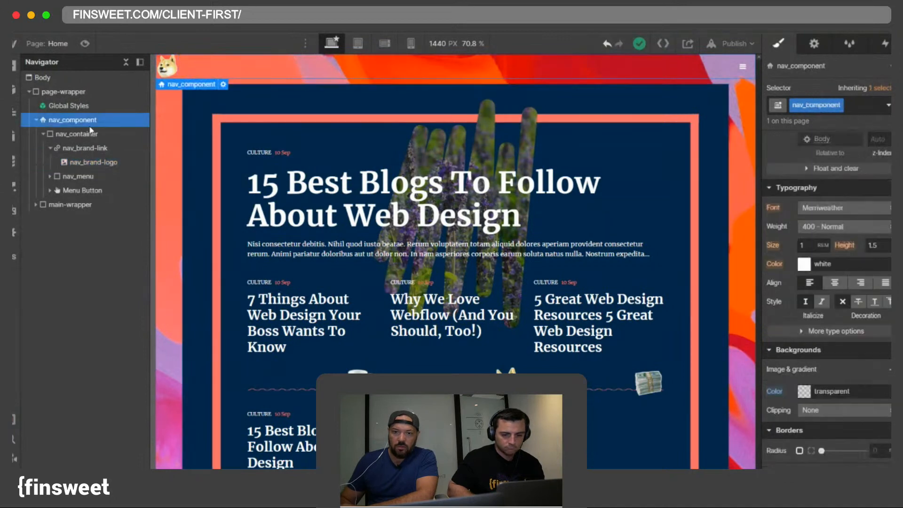
Step: Insert a new div block between nav_component and main-wrapper in the page hierarchy
click(100, 135)
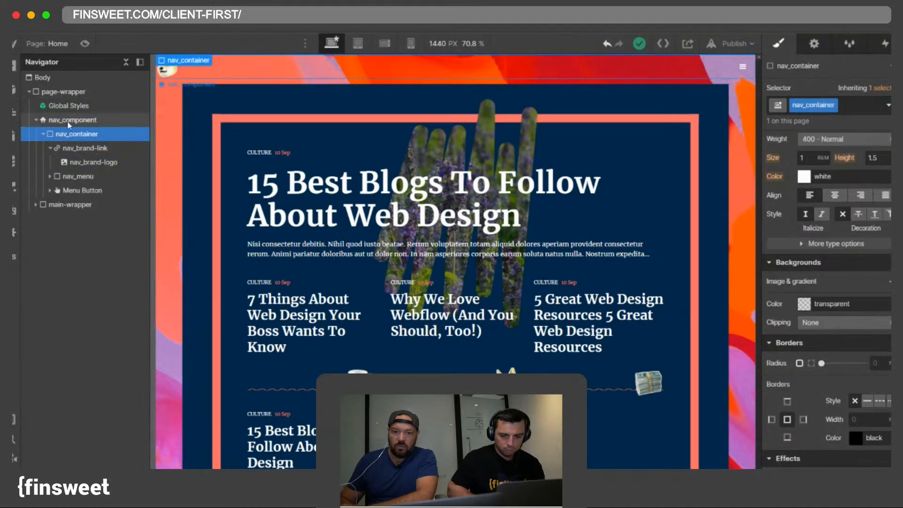
click(45, 135)
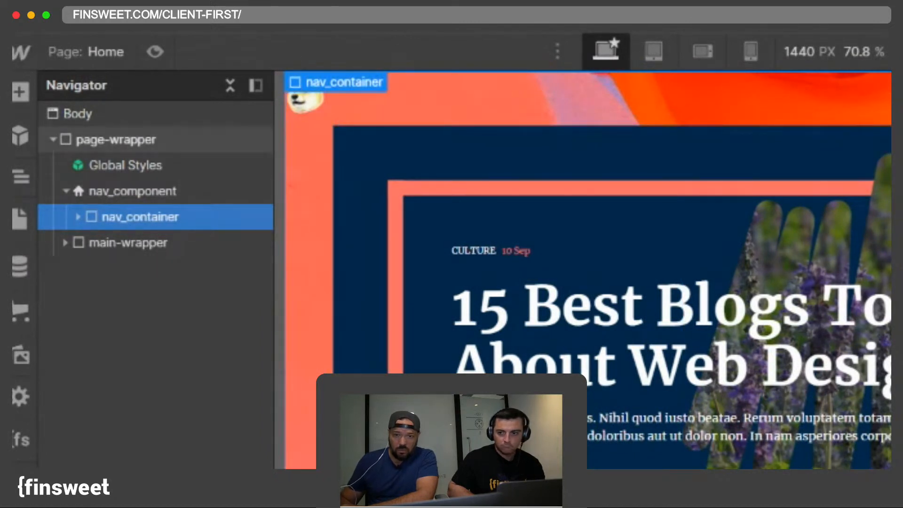
click(78, 217)
click(95, 193)
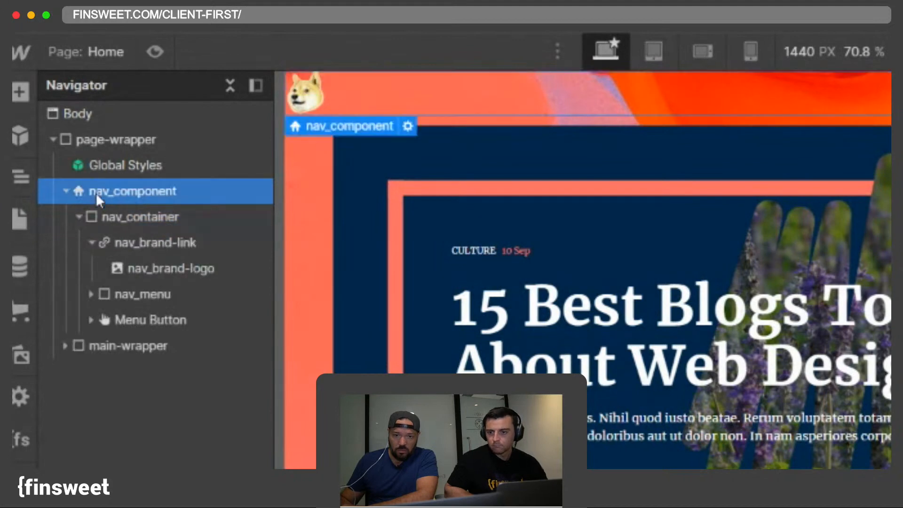
key(super+e)
text(d)
key(Return)
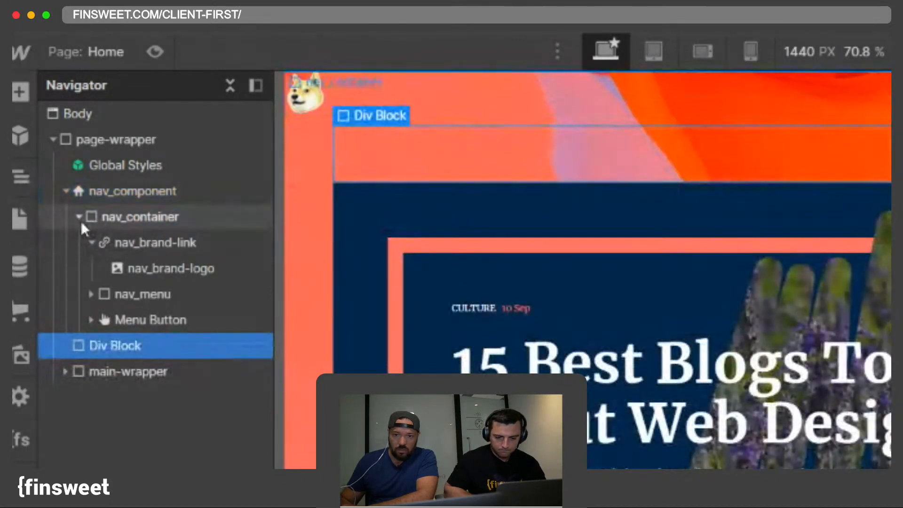
Step: Move the new div block into nav_component and nest nav_container inside it
click(78, 217)
drag(122, 247, 108, 213)
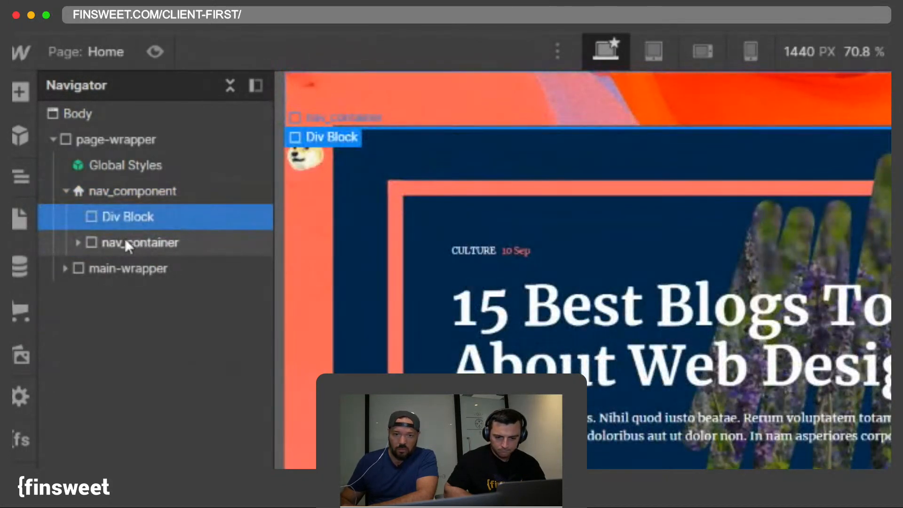
drag(125, 244, 113, 221)
Step: Apply the page-padding class to the div block that wraps nav_container
click(112, 216)
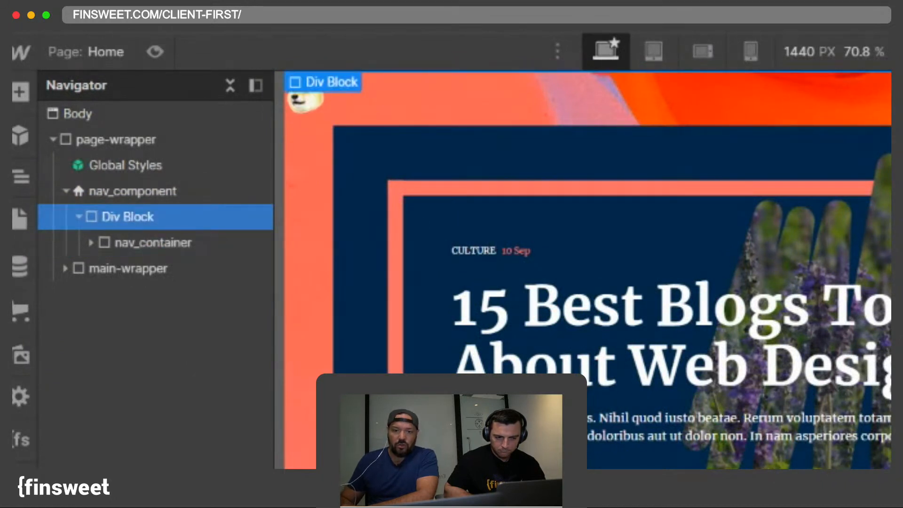
key(Return)
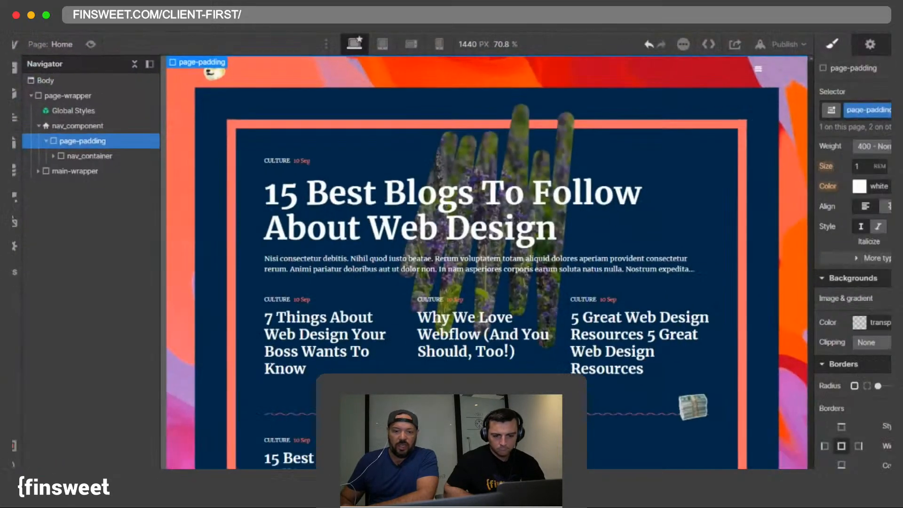
click(182, 79)
click(58, 141)
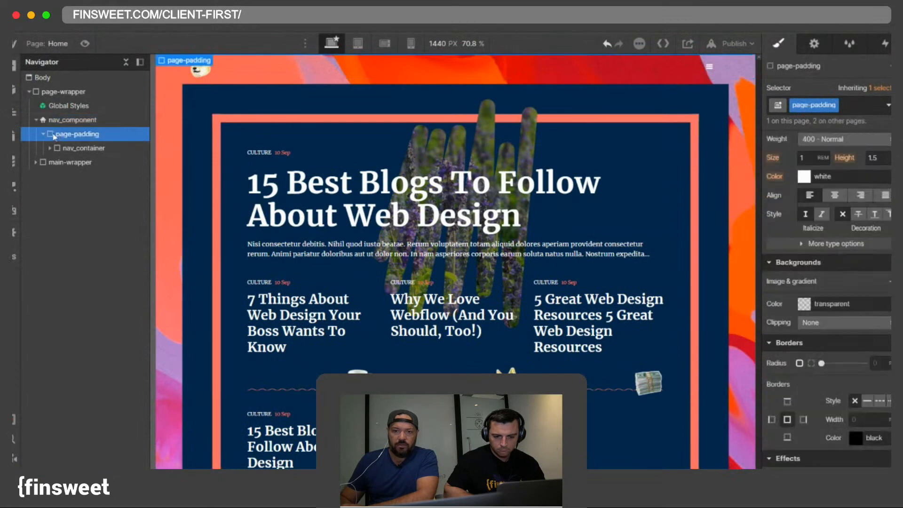
Step: Give the Menu Button inside nav_container the new class nav_menu-button and expand it to show its icon
click(43, 135)
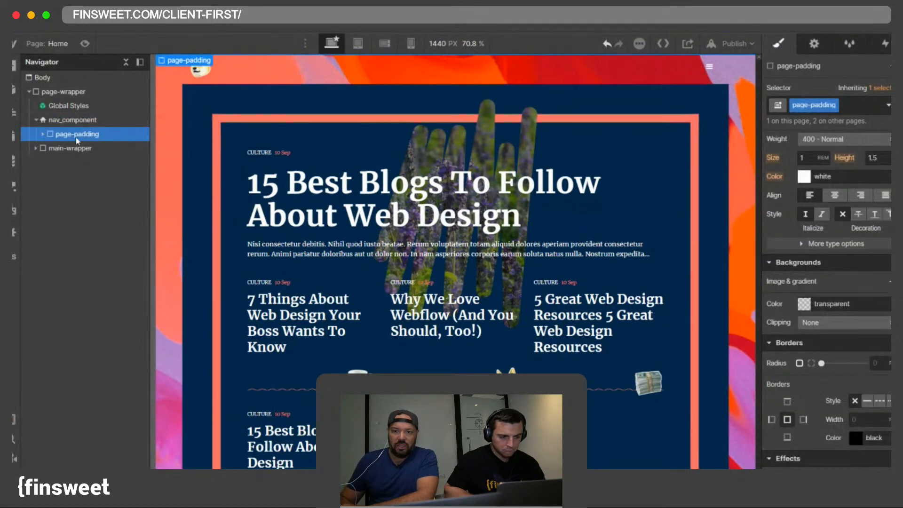
click(44, 135)
click(50, 148)
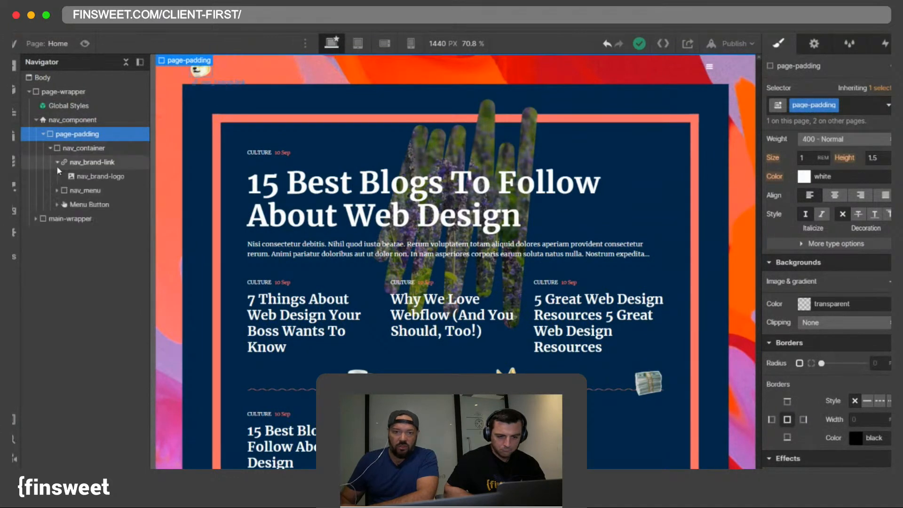
click(57, 163)
click(87, 190)
click(828, 103)
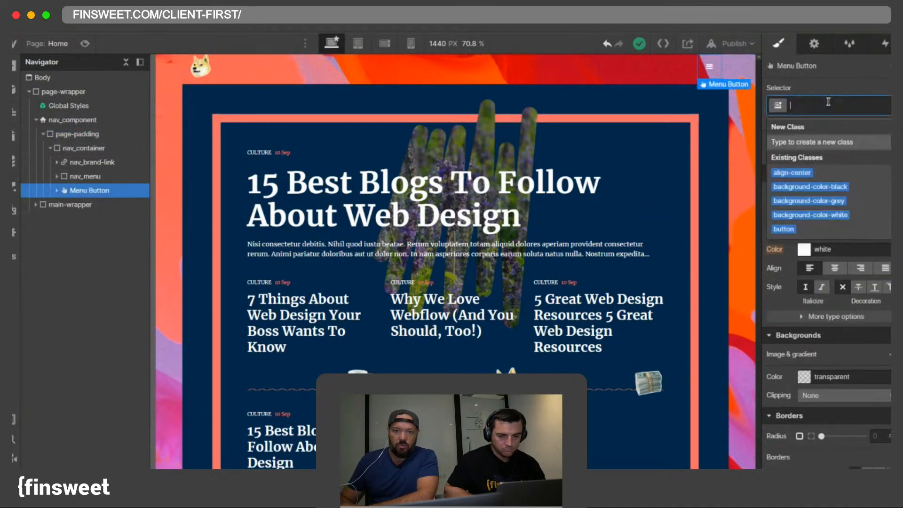
text(nav_menu)
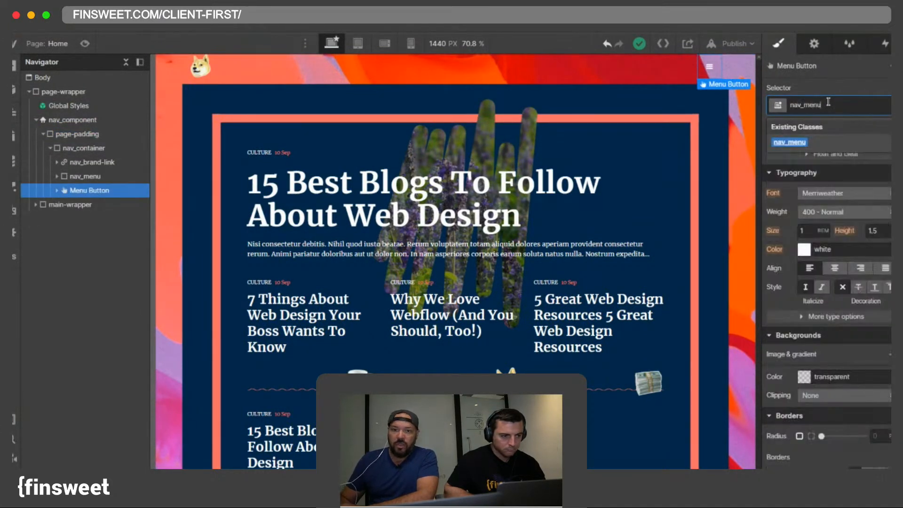
text(-button)
key(Return)
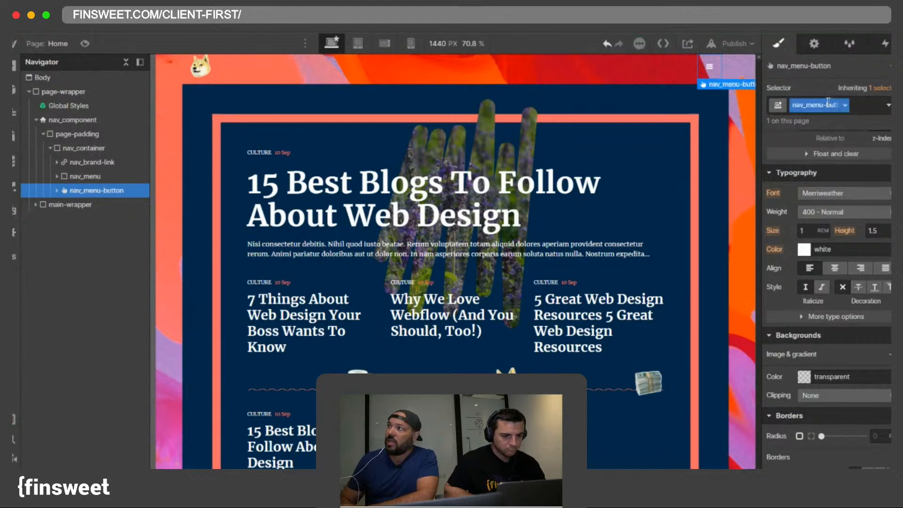
click(57, 190)
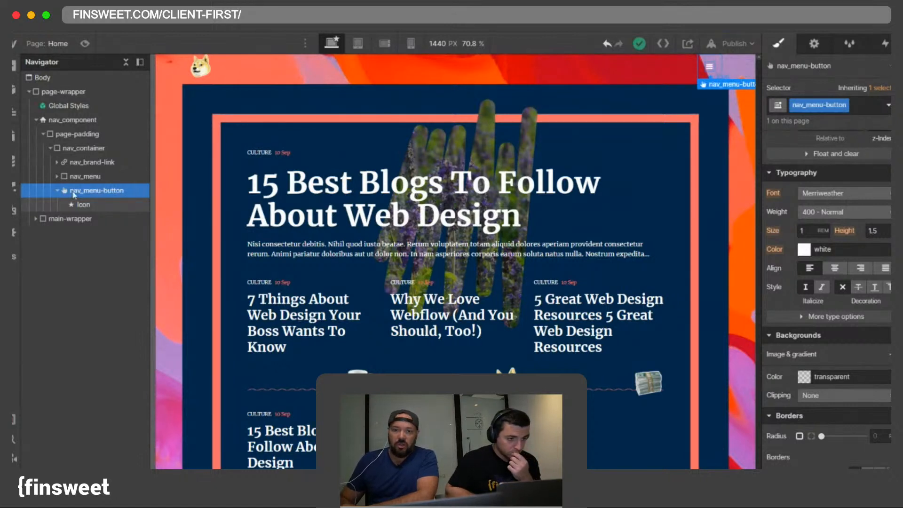
Step: Add the combo class is-for-navbar to the page-padding element inside nav_component
click(75, 120)
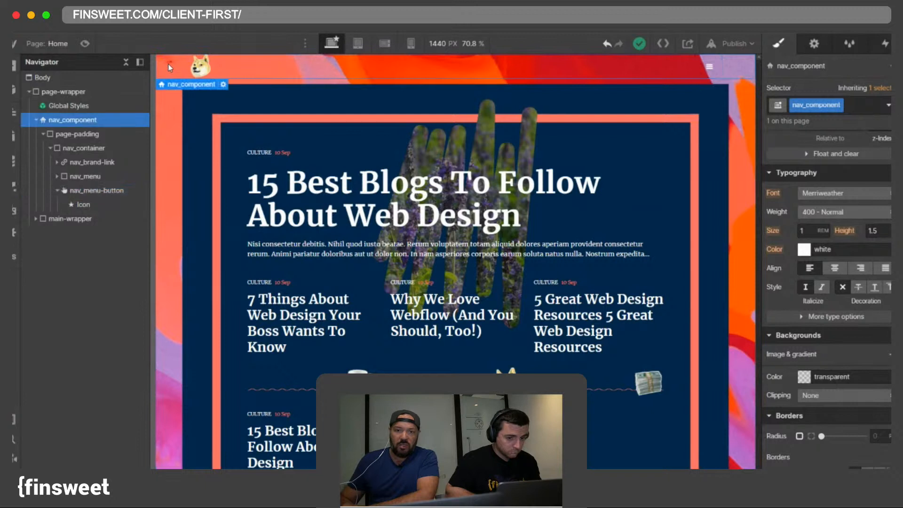
click(79, 146)
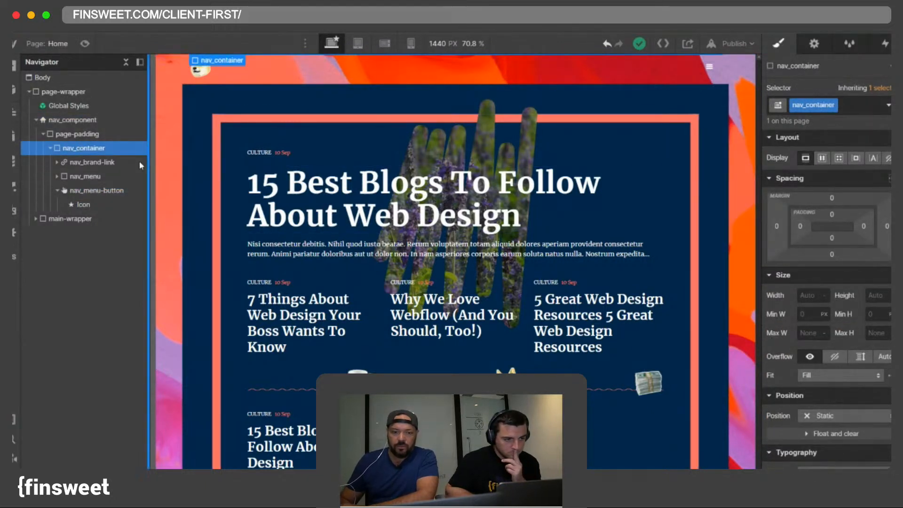
click(91, 139)
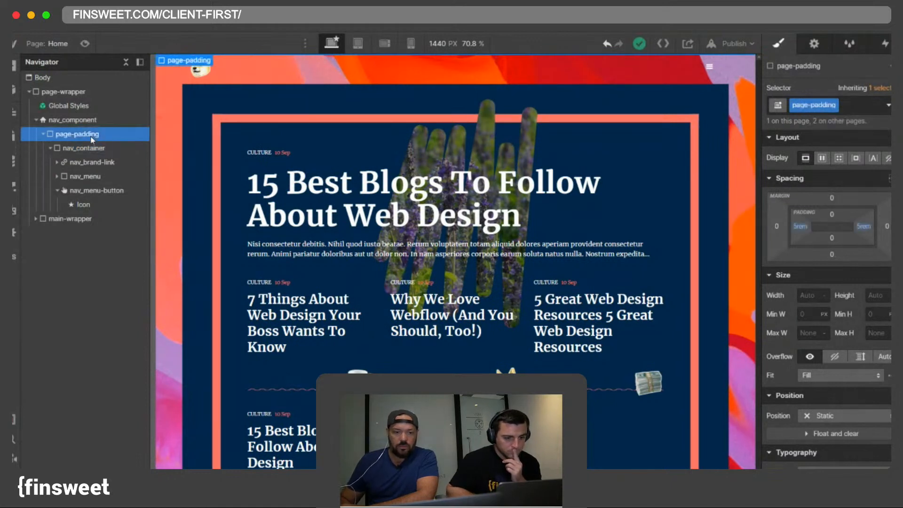
click(853, 112)
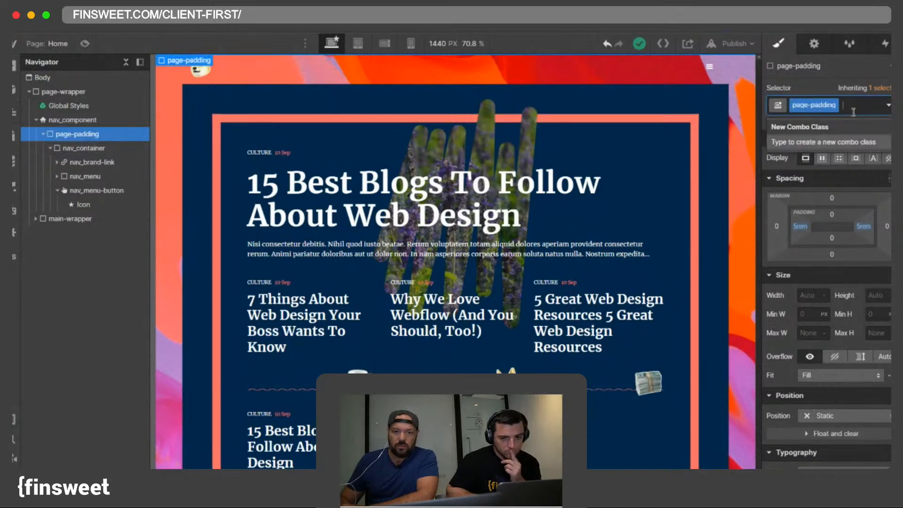
text(is-navbar)
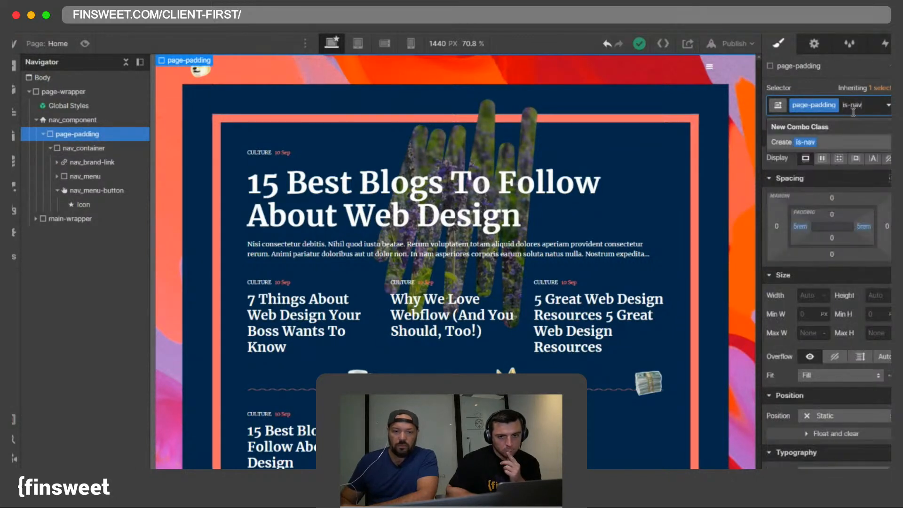
key(BackSpace)
key(BackSpace)
key(BackSpace)
key(BackSpace)
key(BackSpace)
key(BackSpace)
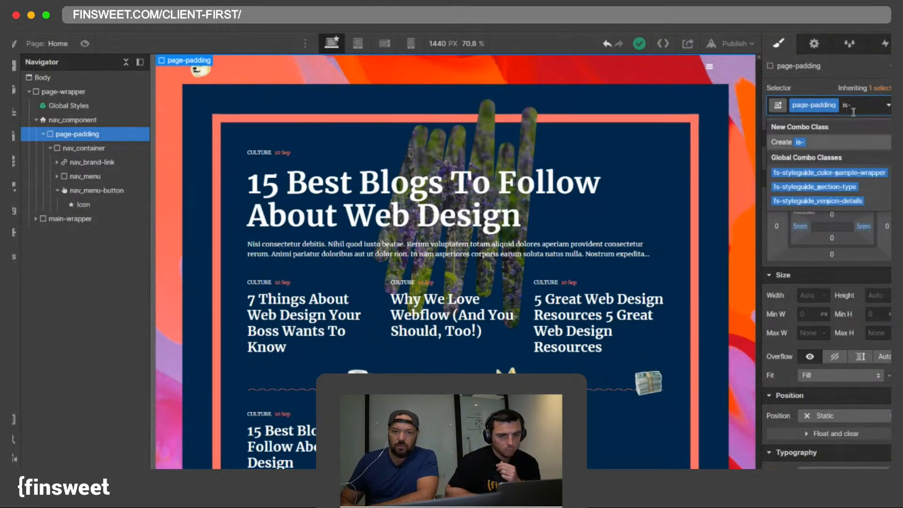
text(for)
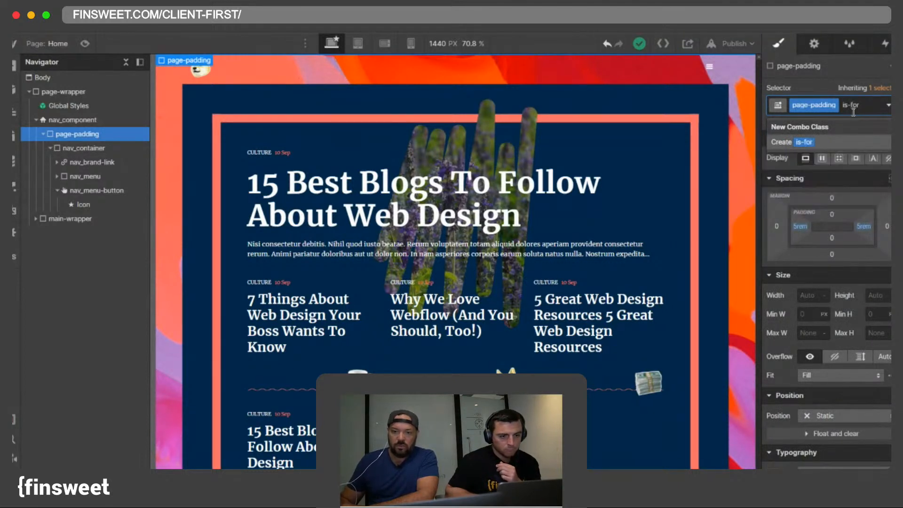
text(-navbar)
key(Return)
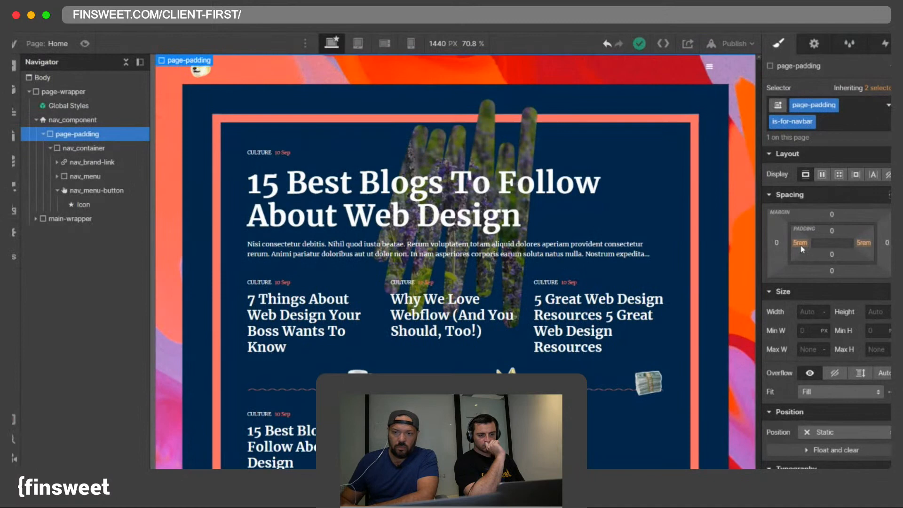
Step: Set the left and right padding of page-padding is-for-navbar to 2rem
alt+drag(732, 342, 723, 343)
alt+drag(795, 244, 782, 247)
click(801, 244)
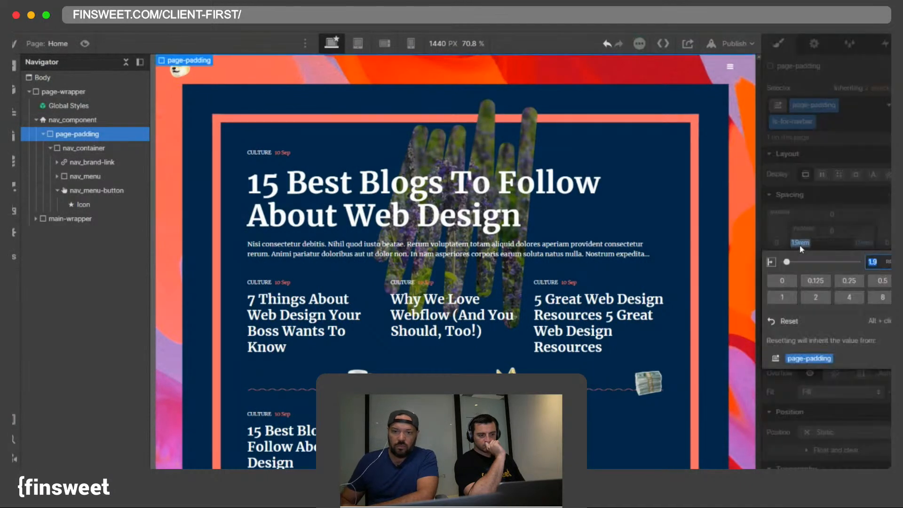
key(Return)
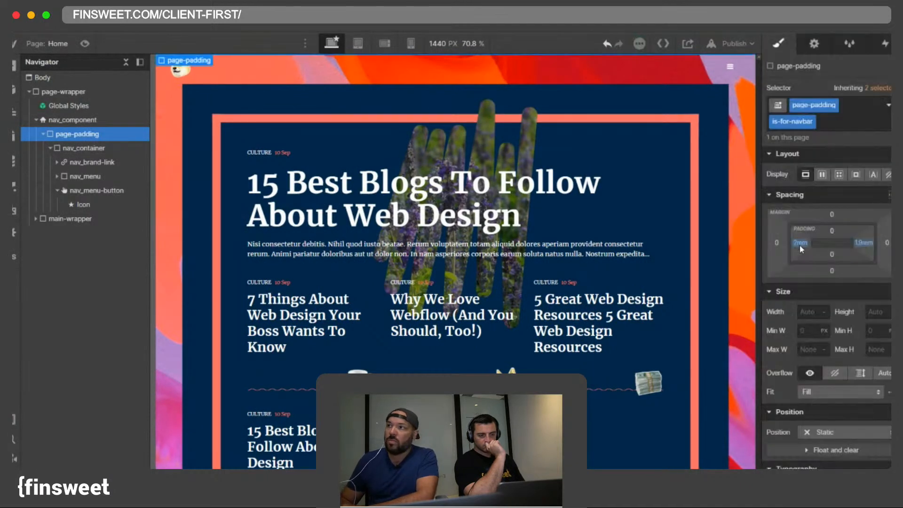
click(864, 244)
text(2)
key(Return)
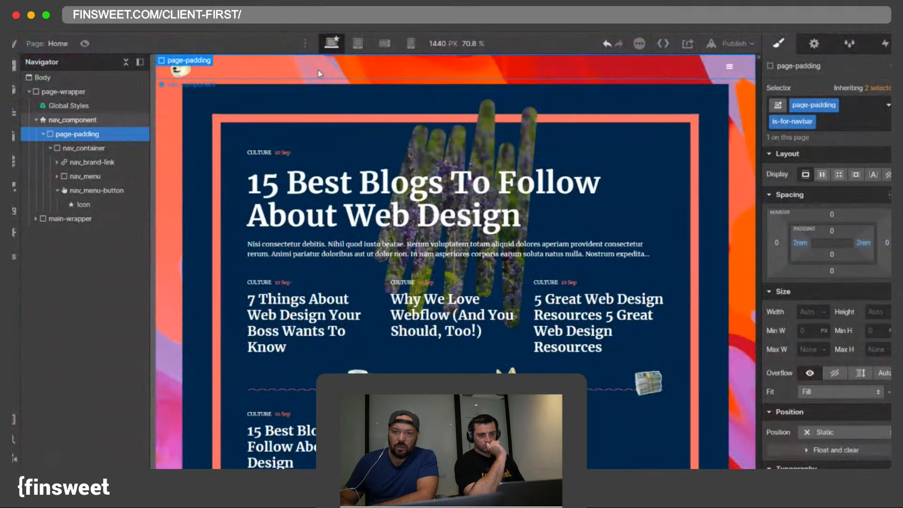
Step: Make nav_container a horizontal flex layout with centered alignment and space-between justification
click(158, 102)
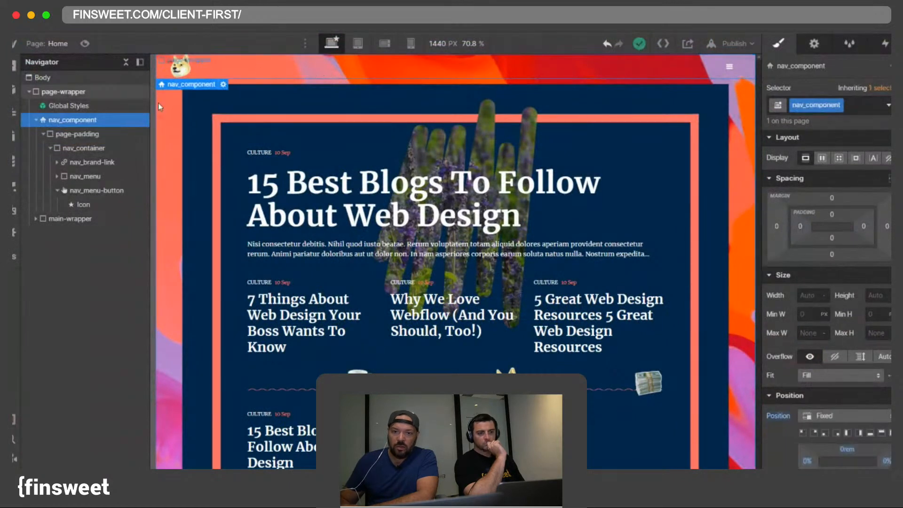
click(80, 151)
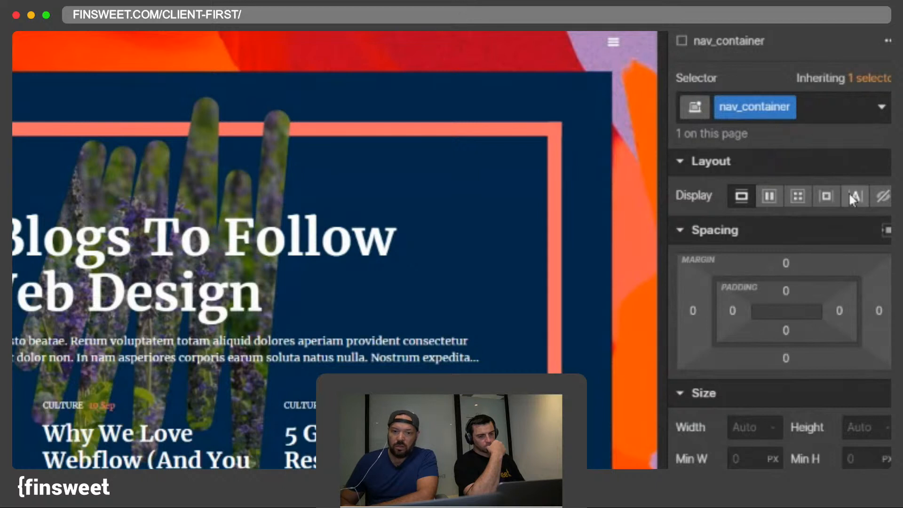
click(771, 196)
click(777, 266)
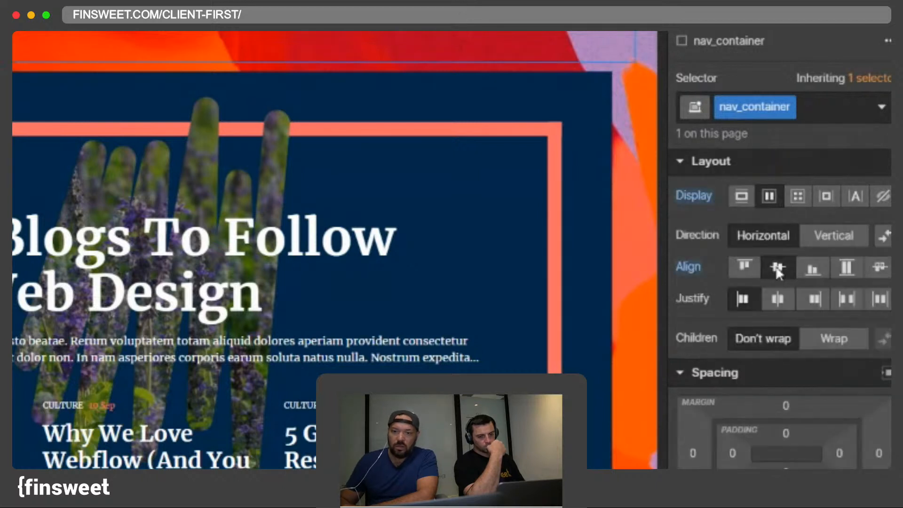
click(845, 299)
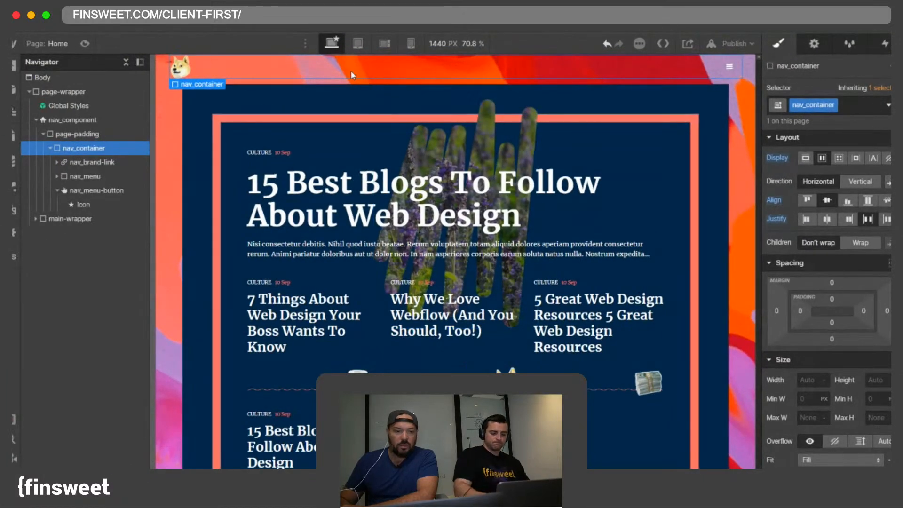
Step: Give nav_container 0.25rem of top padding and 0.5rem of bottom padding
click(830, 299)
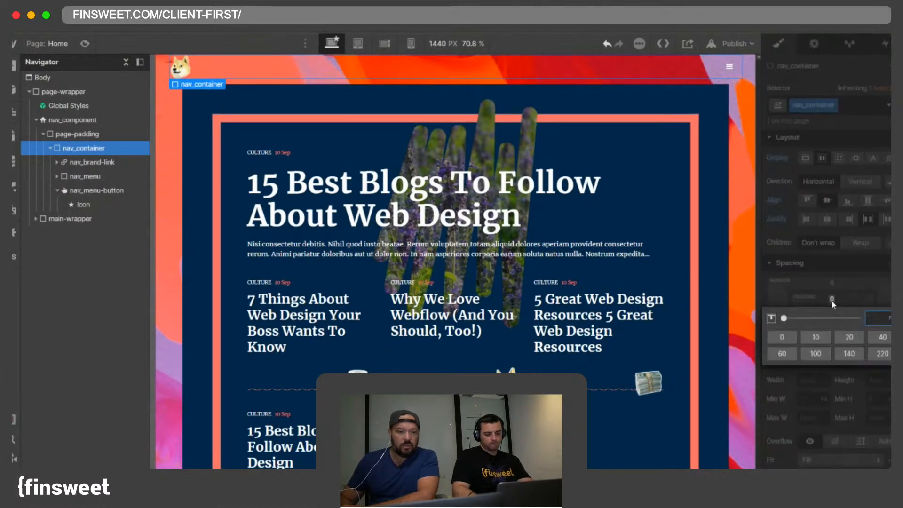
text(1rem)
key(Return)
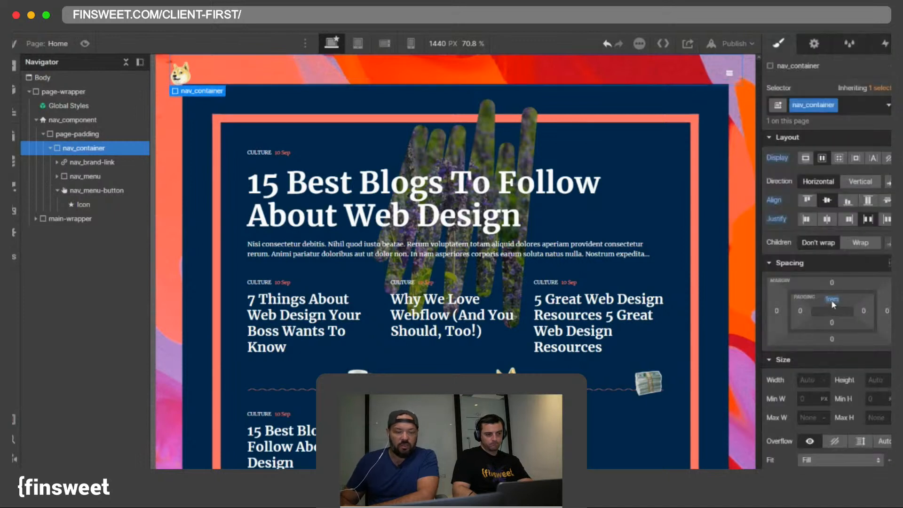
click(831, 301)
text(.5)
key(Return)
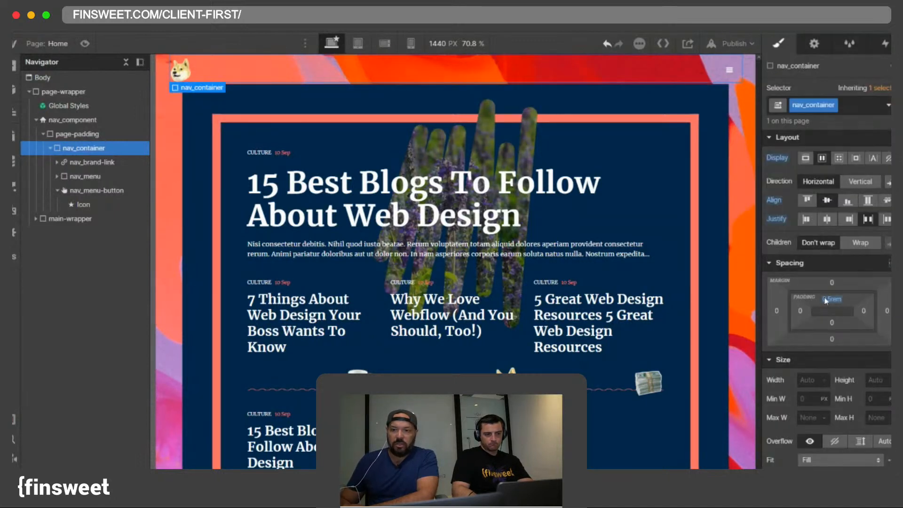
alt+click(832, 300)
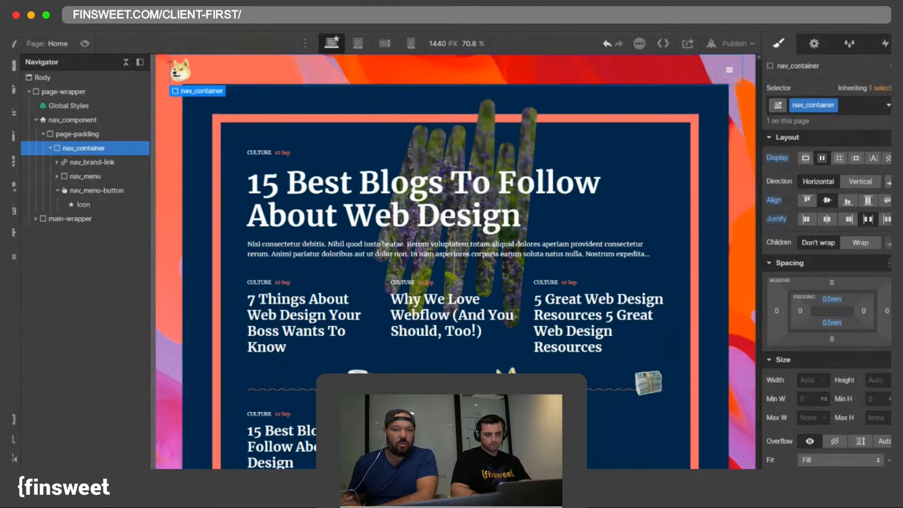
click(831, 299)
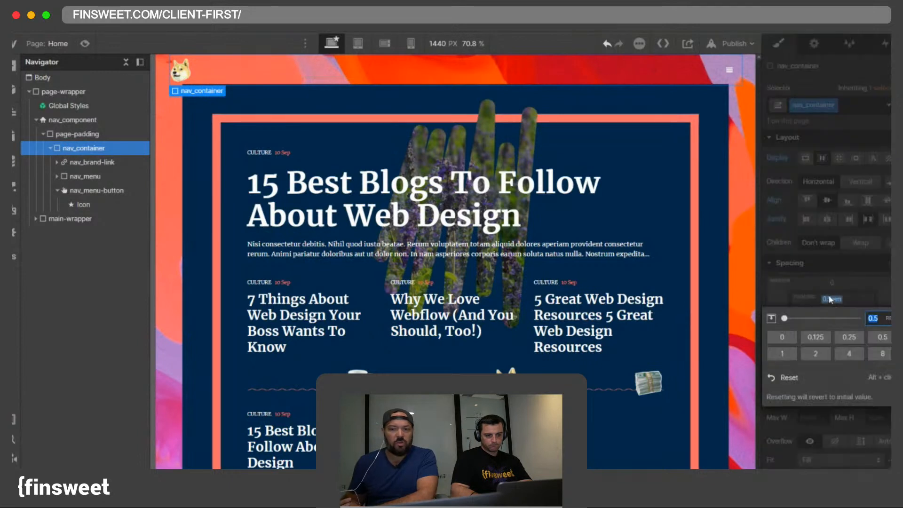
key(Return)
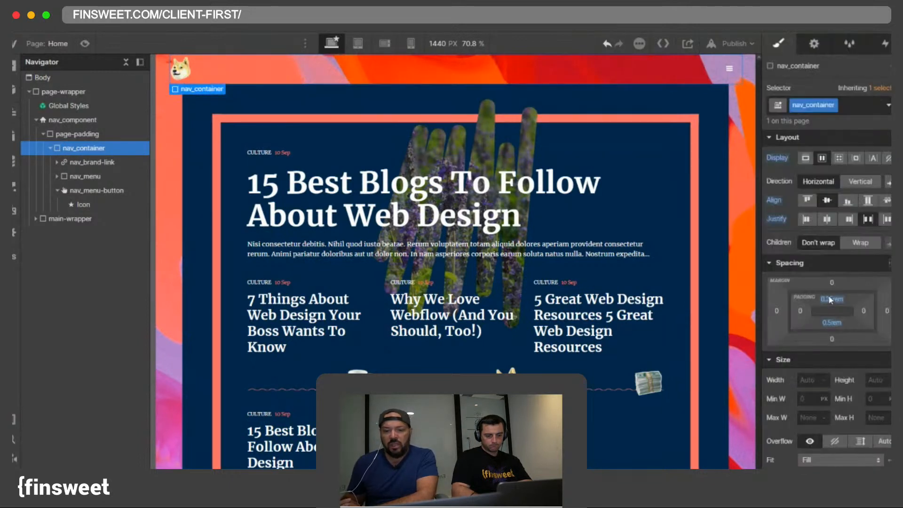
Step: Set nav_container's top and bottom padding to 0.25rem and compare the bar with the original Outline site
drag(831, 300, 831, 297)
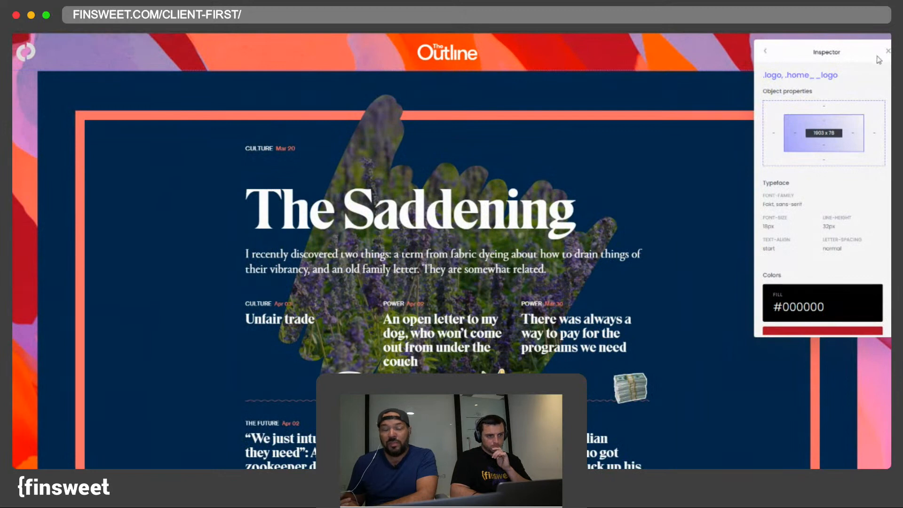
click(887, 57)
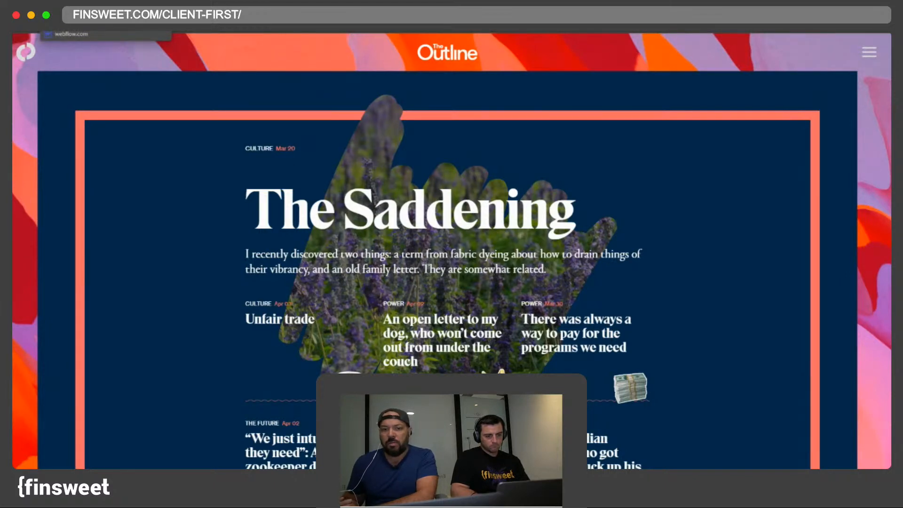
click(75, 31)
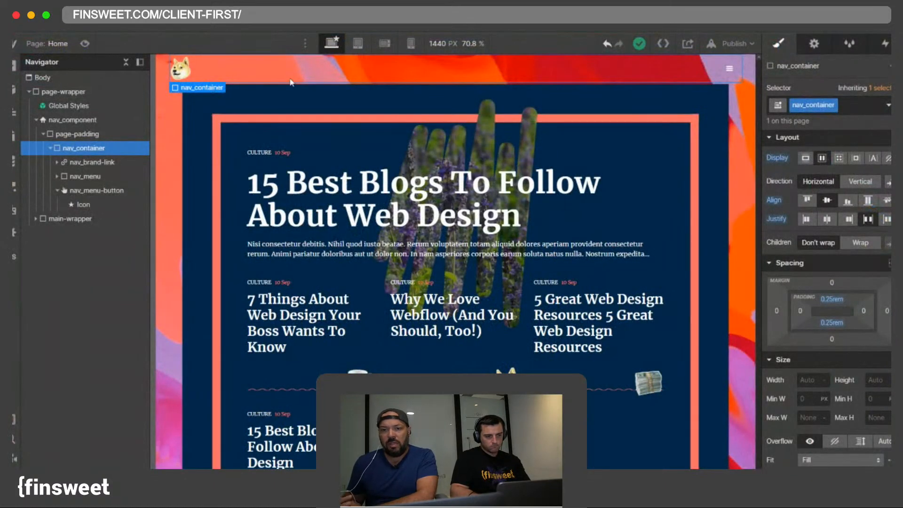
Step: Check nav_menu-button's font size against the menu icon on the original Outline site
click(727, 77)
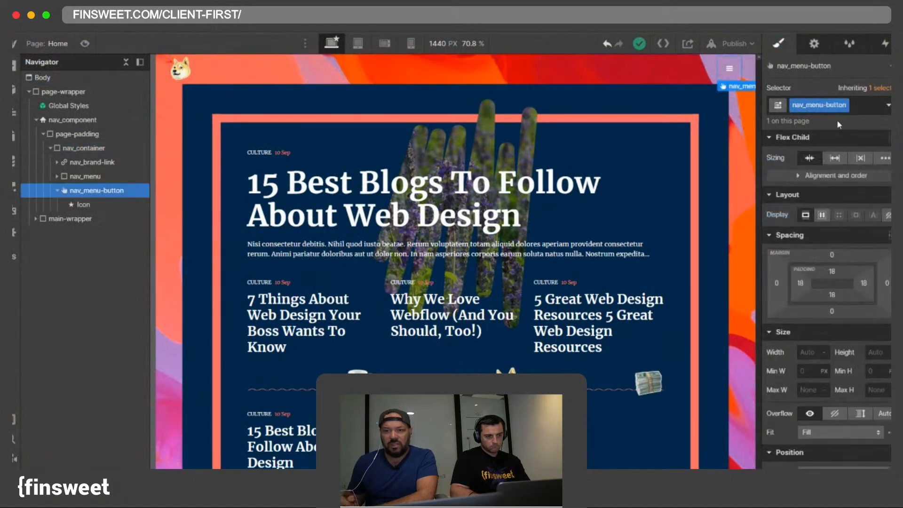
scroll(830, 136, down, 5)
scroll(831, 141, down, 4)
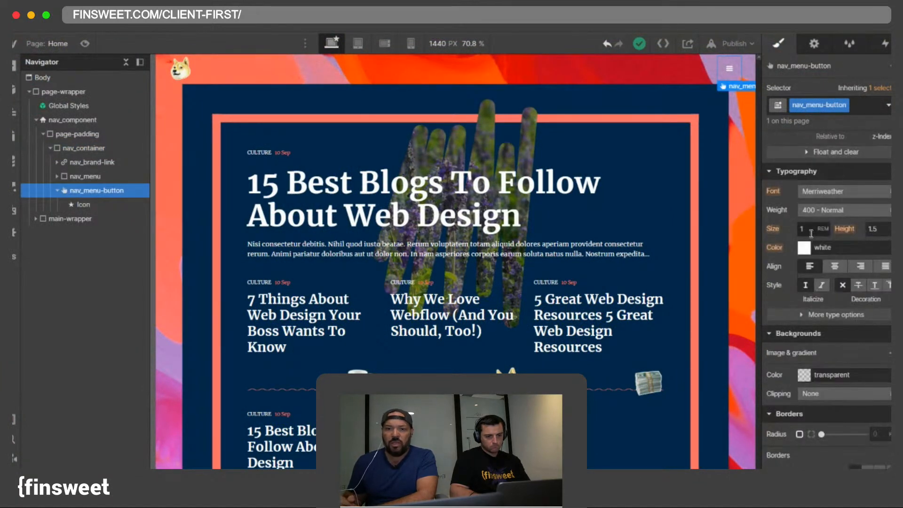
click(810, 230)
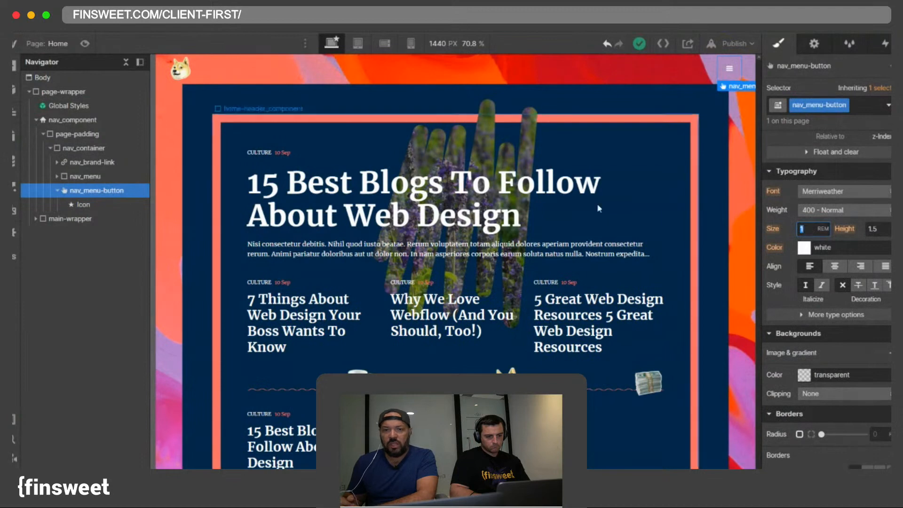
key(ctrl+Tab)
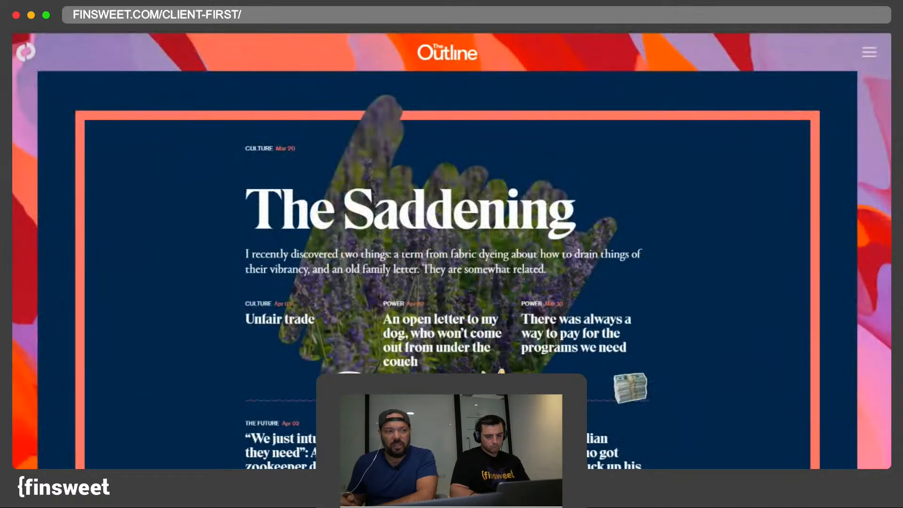
key(ctrl+Tab)
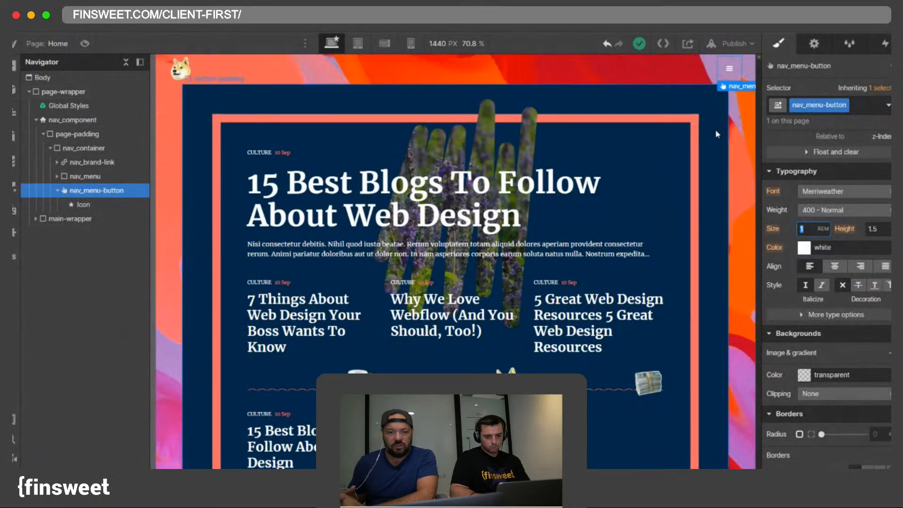
scroll(858, 205, up, 4)
scroll(858, 205, up, 5)
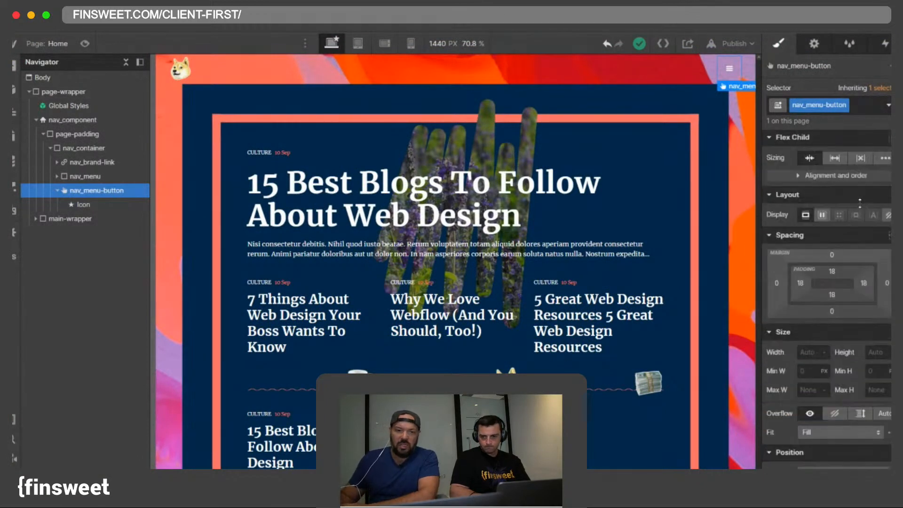
Step: Set nav_menu-button's padding to 1.25rem on all four sides
click(832, 272)
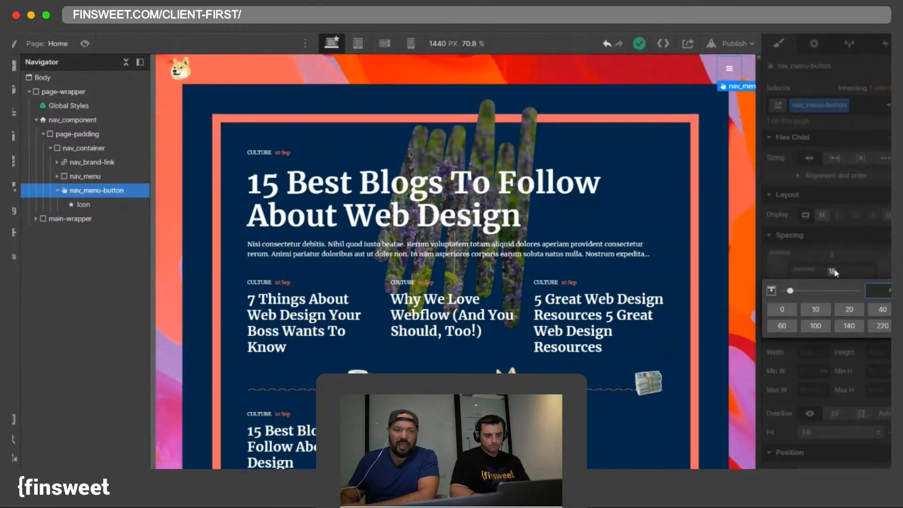
text(1.5rem)
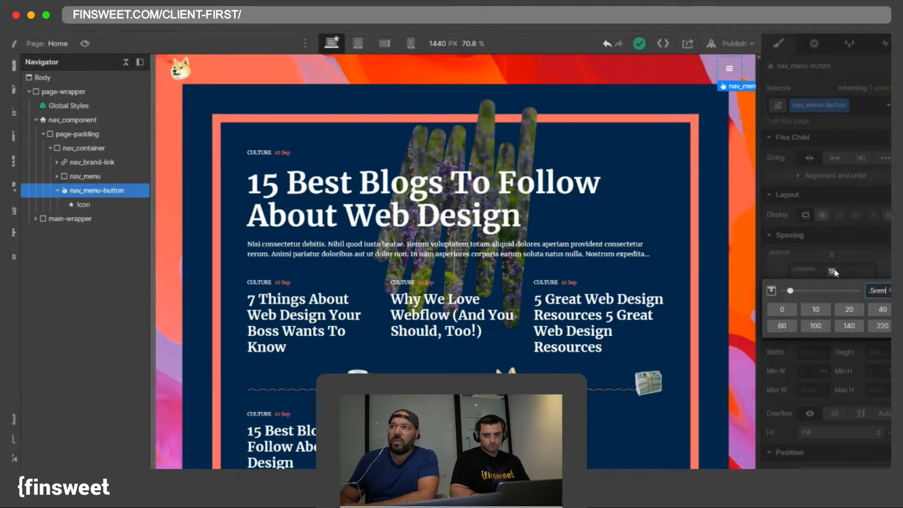
key(Return)
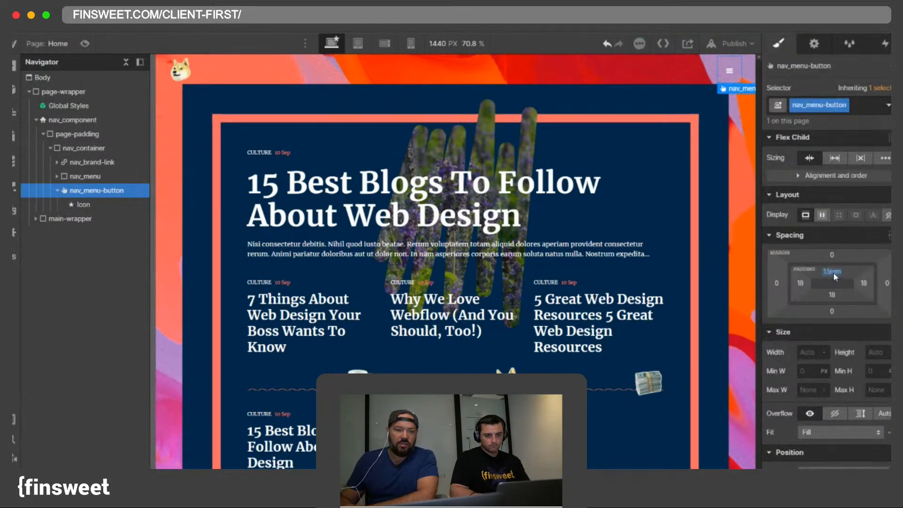
click(833, 273)
text(1.25)
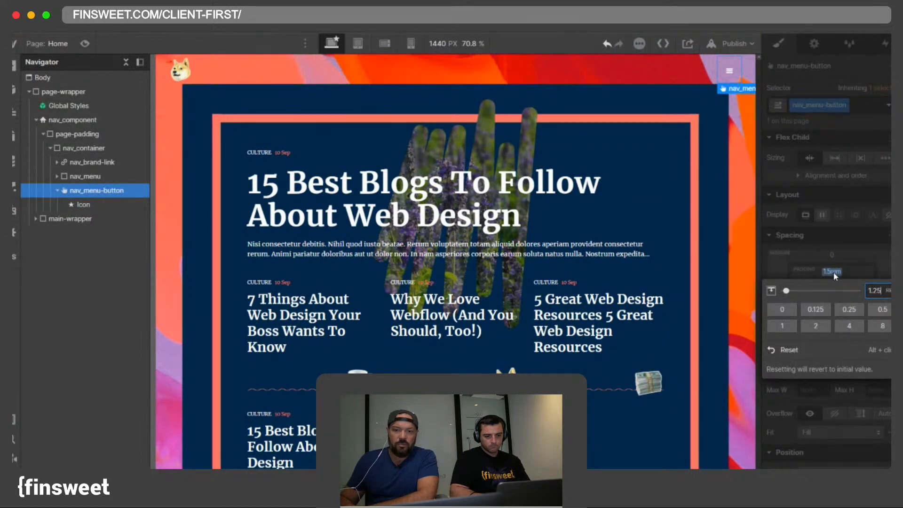
key(Return)
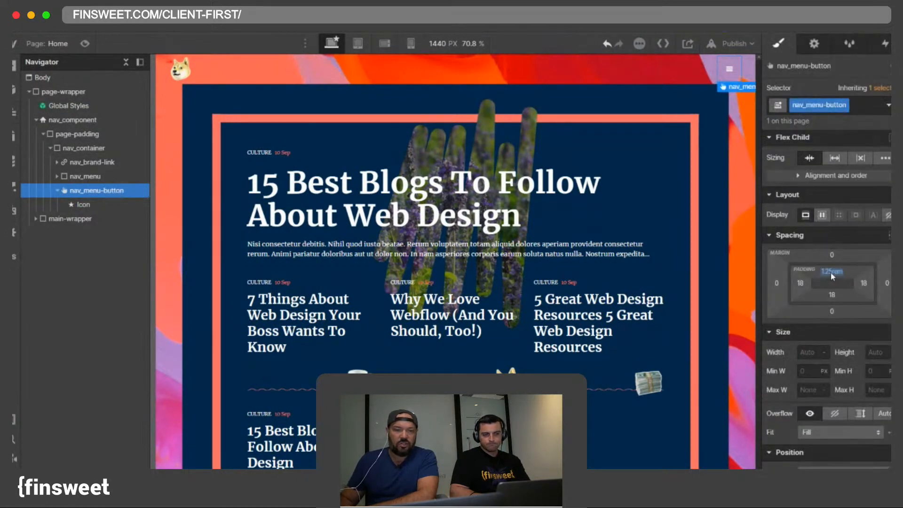
shift+click(832, 272)
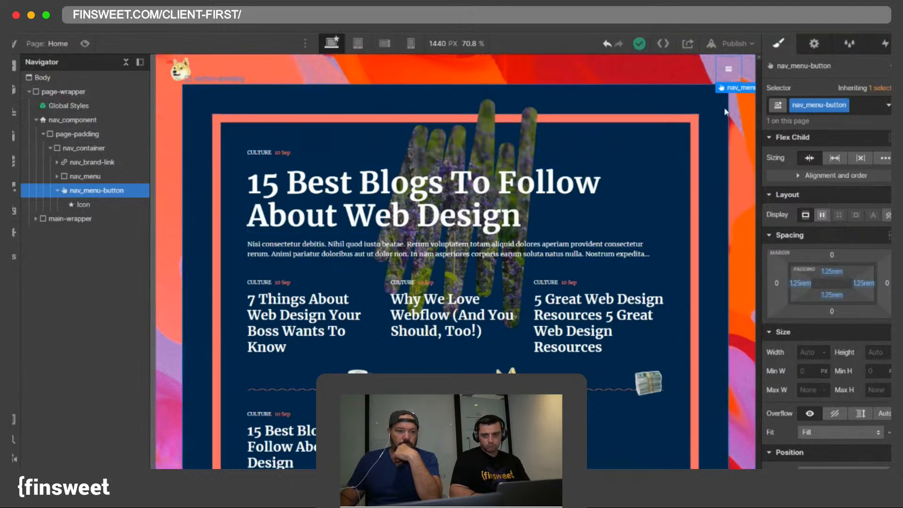
Step: Preview the page to check how the menu button lines up with the navbar's edge
click(699, 79)
click(722, 75)
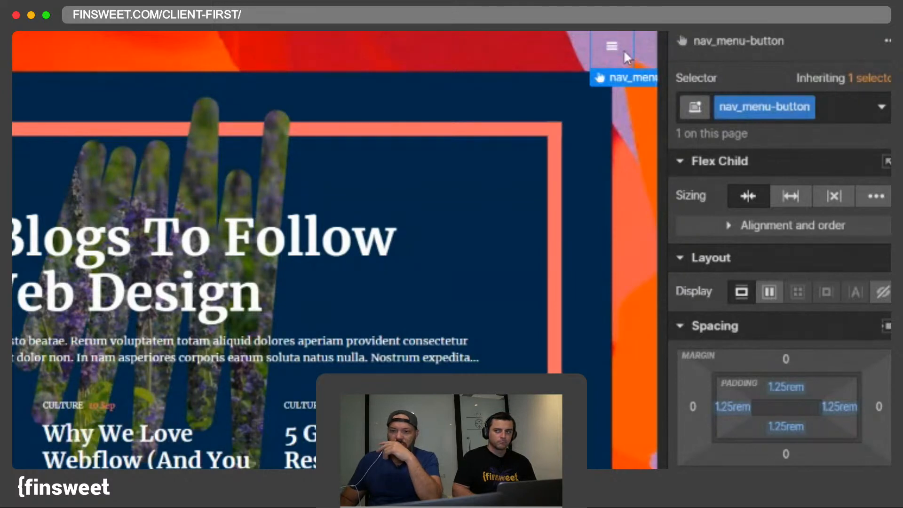
key(super+shift+p)
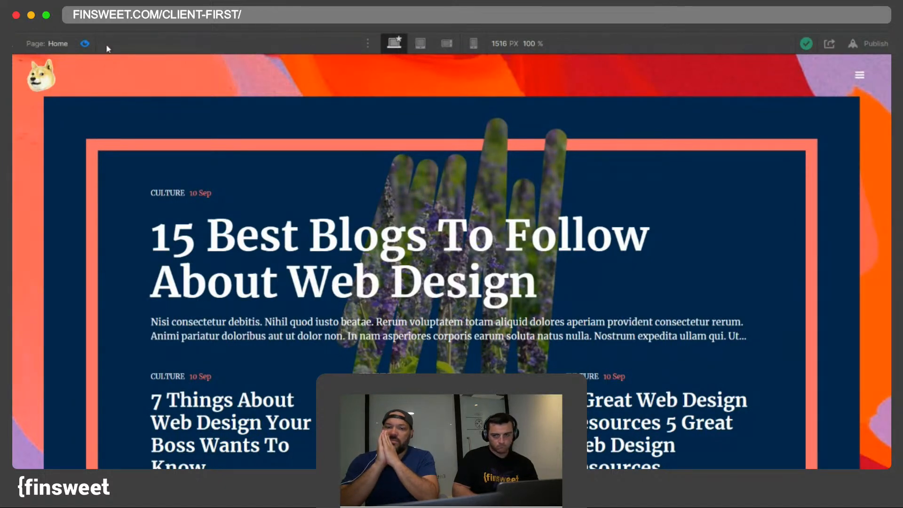
click(85, 43)
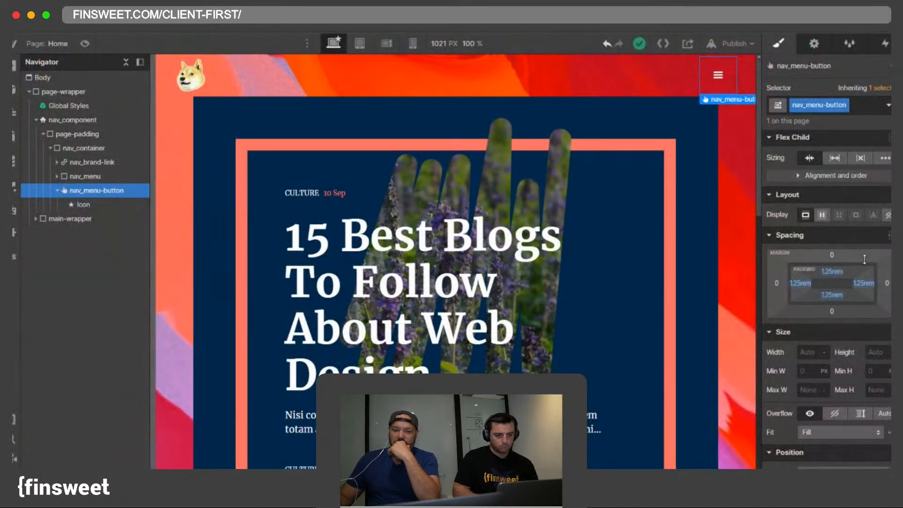
Step: Give nav_menu-button a right margin of -1.25rem to offset its padding
click(865, 283)
click(886, 283)
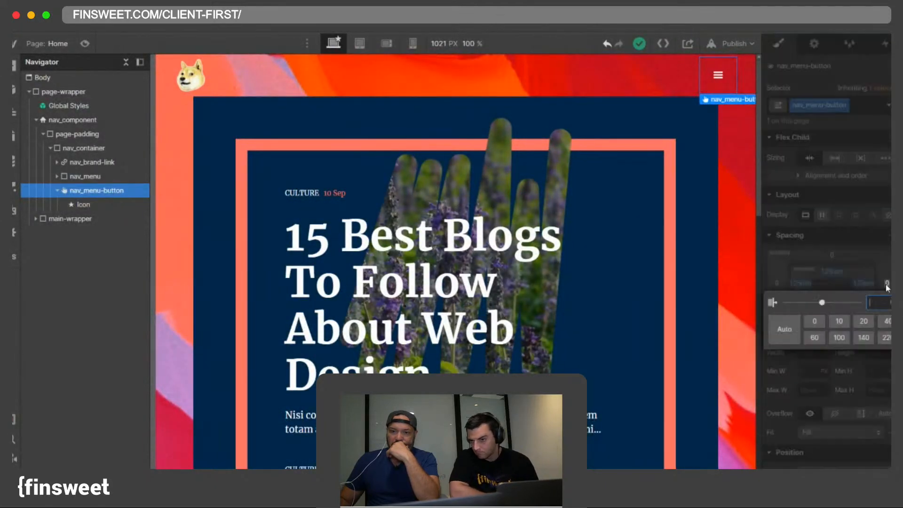
text(-1.25rem)
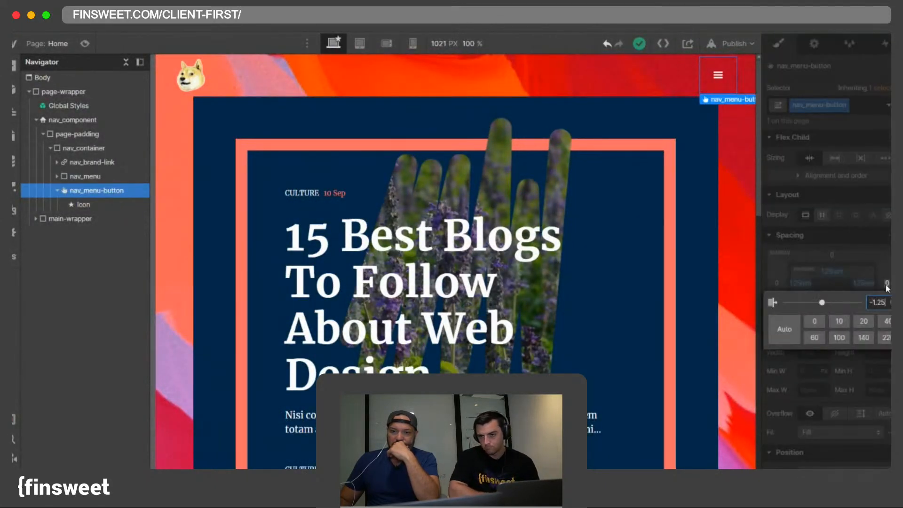
key(Return)
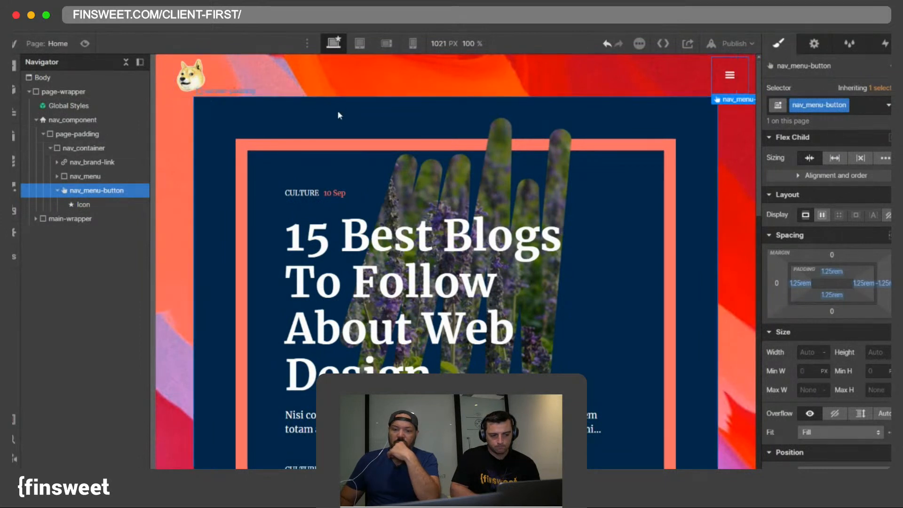
Step: Select nav_container and set the canvas width to 1440 px
click(423, 91)
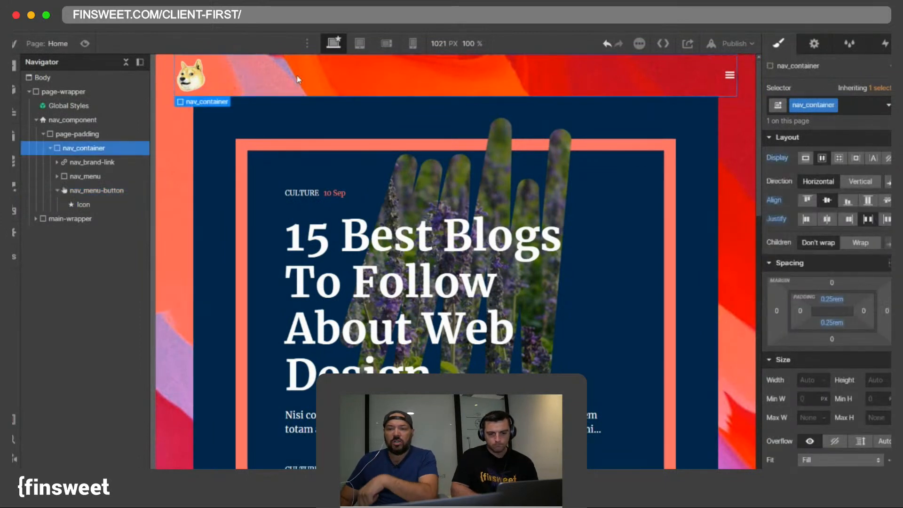
click(446, 44)
text(1440)
key(Return)
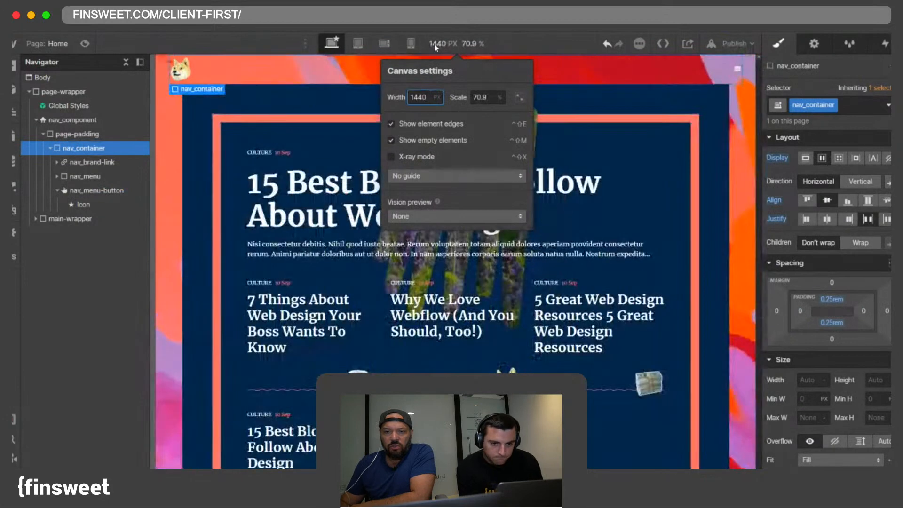
click(710, 88)
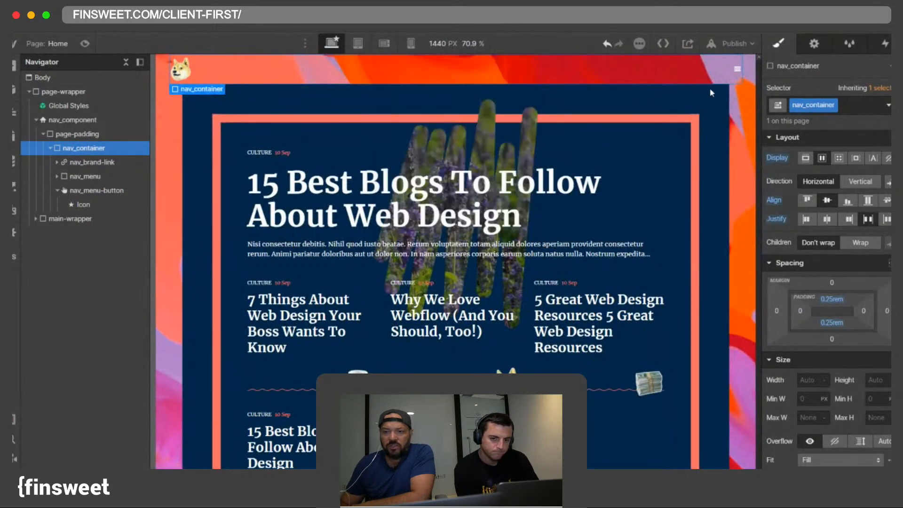
Step: Create the class nav_menu-icon on the icon inside nav_menu-button
click(737, 70)
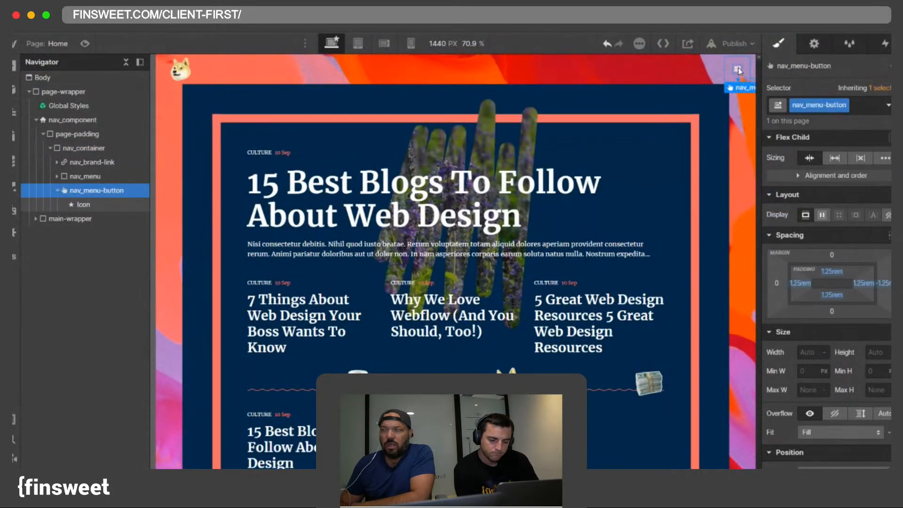
click(738, 70)
click(827, 104)
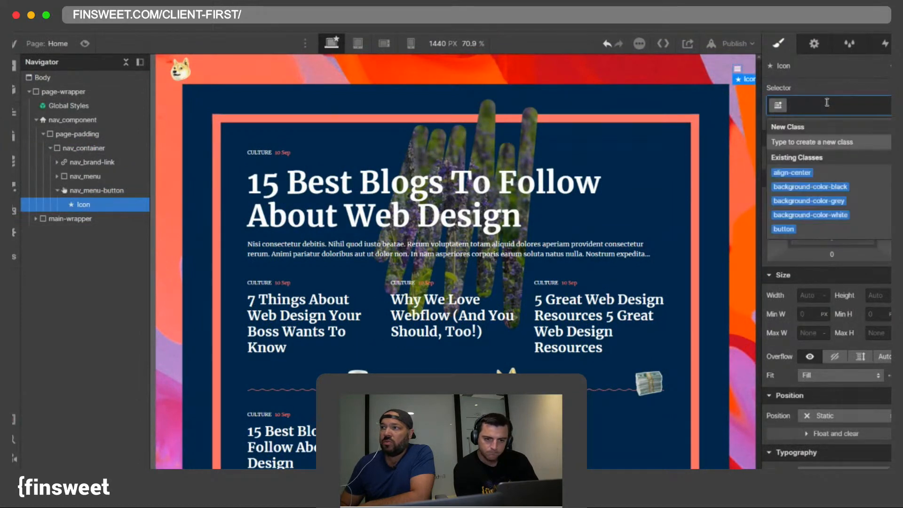
text(nav_)
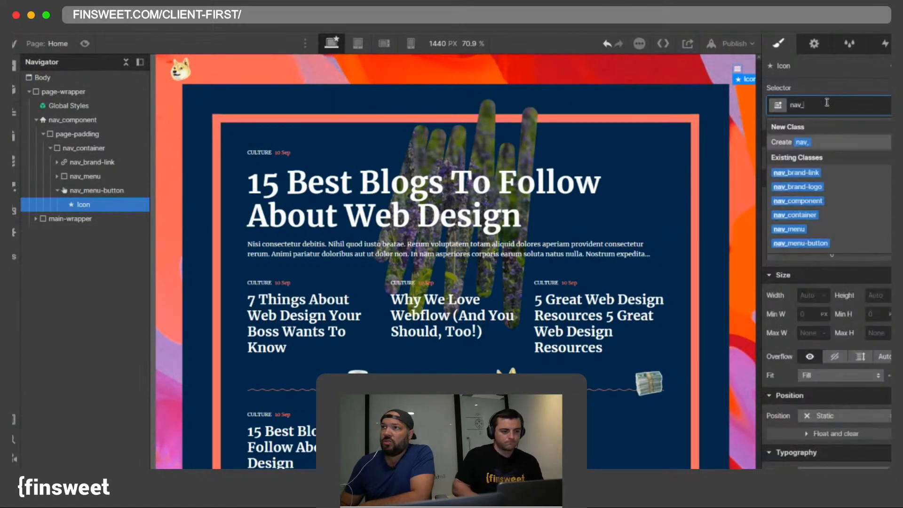
text(menu-)
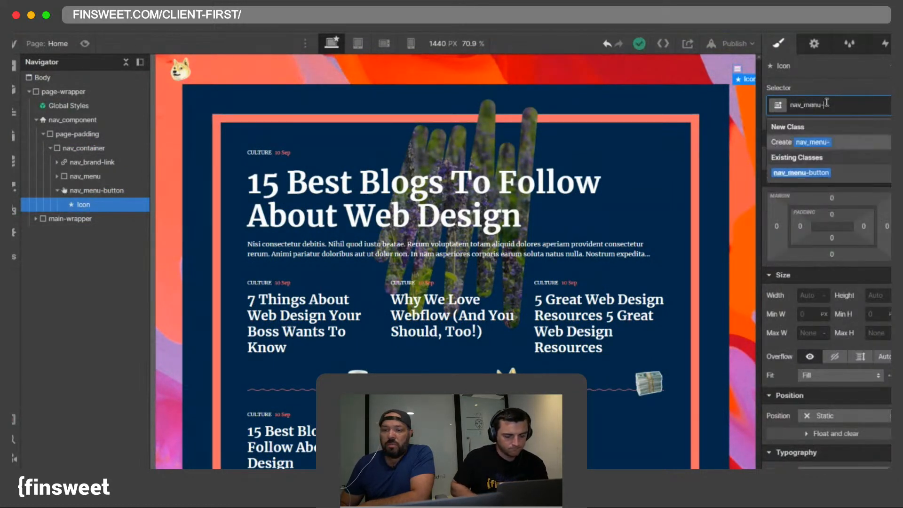
text(icon)
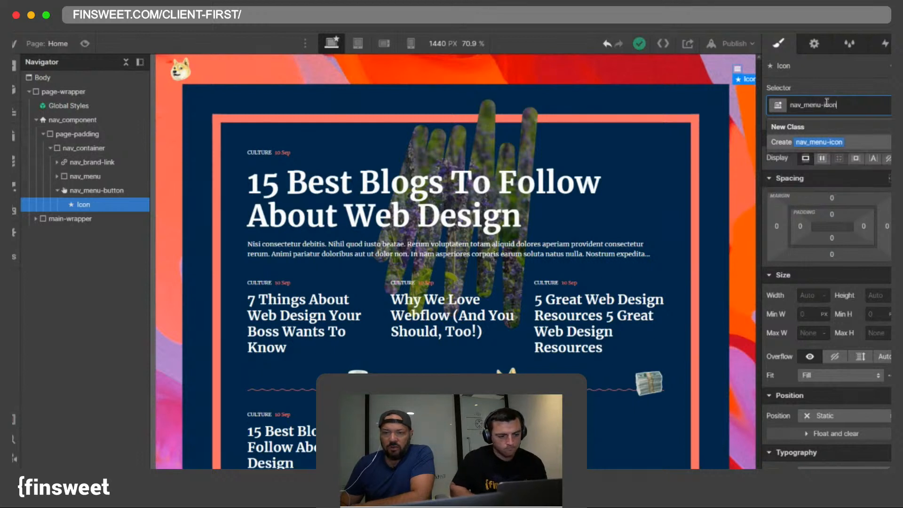
key(Return)
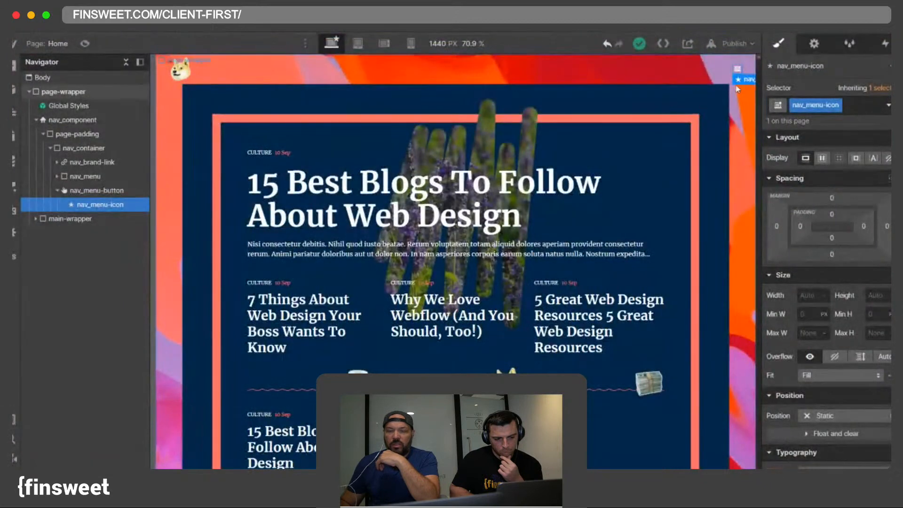
Step: Set nav_menu-button's font size to 2rem and select nav_container
scroll(816, 318, down, 3)
click(808, 404)
text(.5)
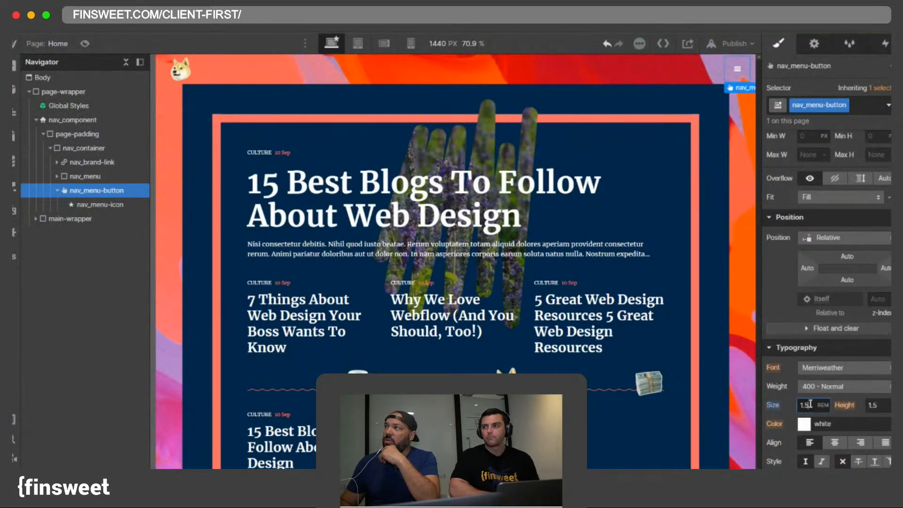
drag(810, 404, 788, 406)
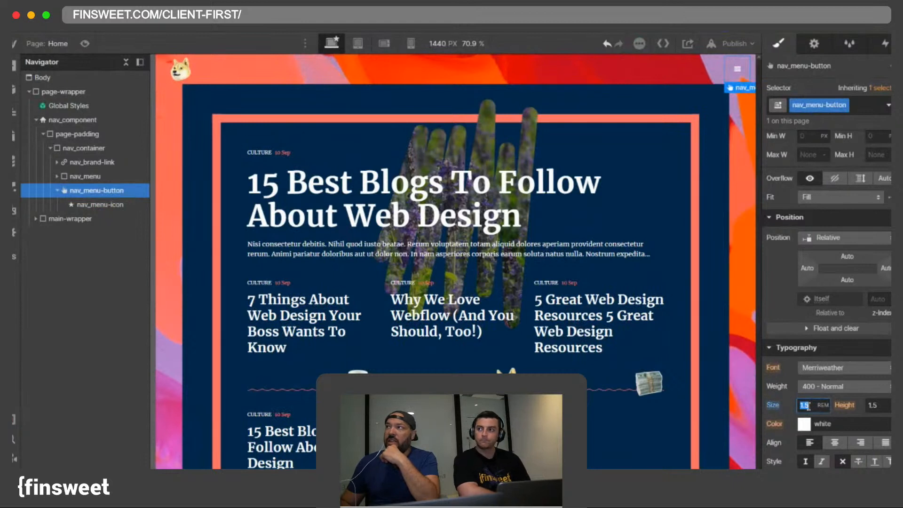
text(2)
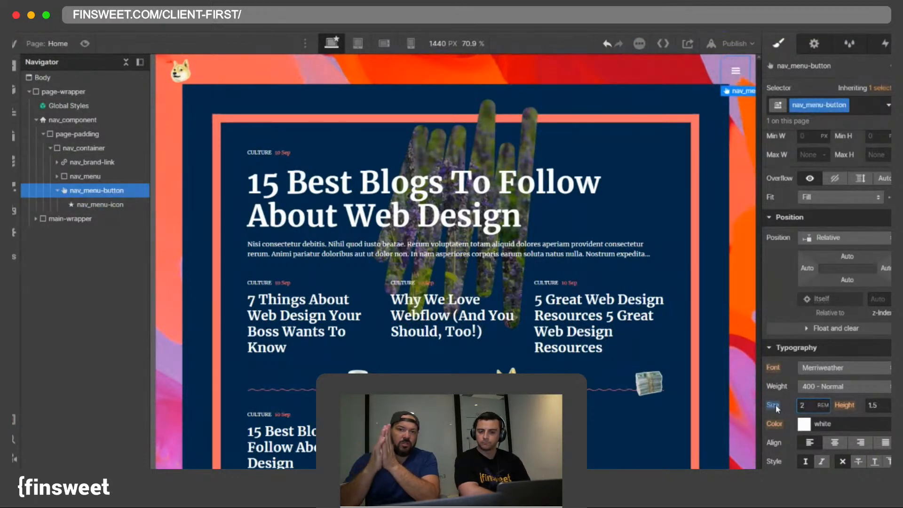
scroll(853, 345, up, 2)
scroll(853, 344, up, 5)
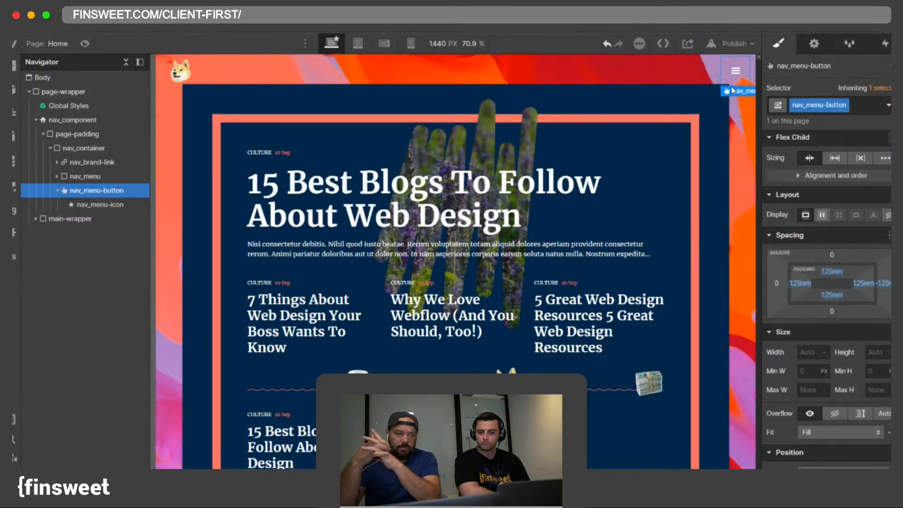
click(653, 73)
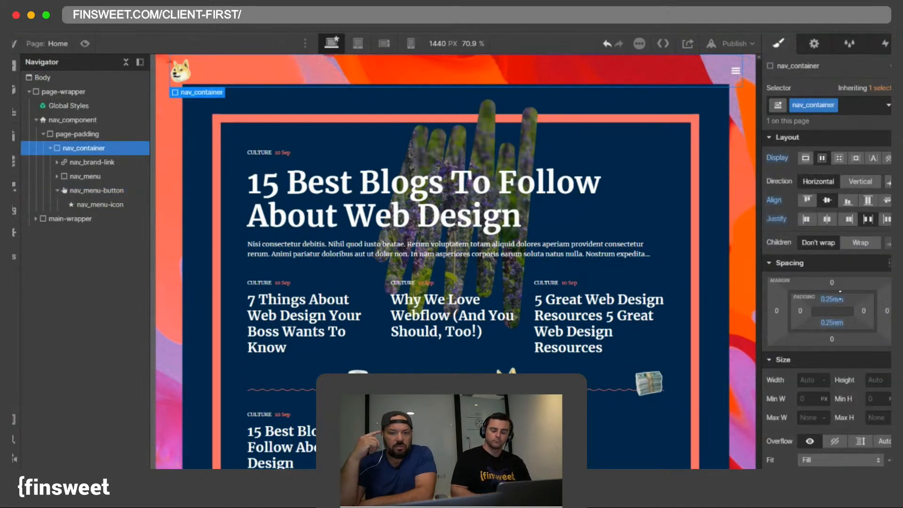
Step: Reset the top and bottom padding of nav_container and select nav_menu-button
alt+click(832, 299)
alt+click(831, 322)
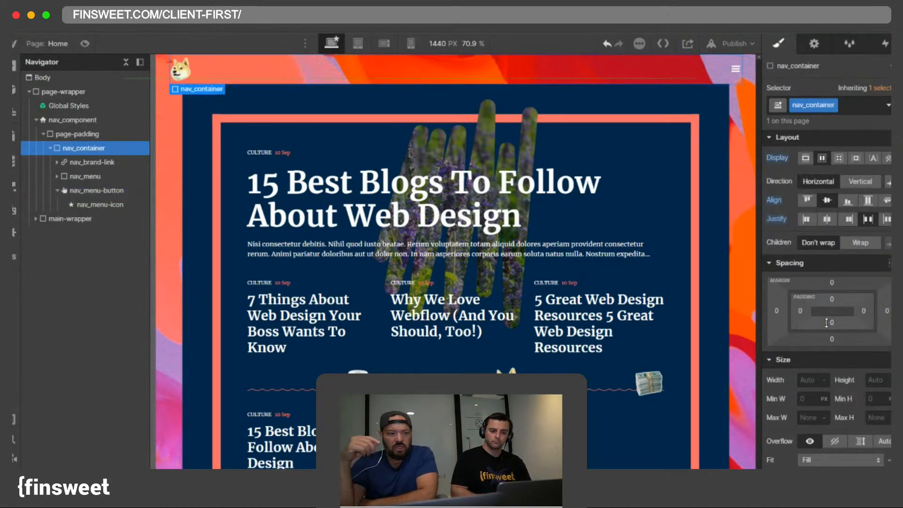
click(732, 79)
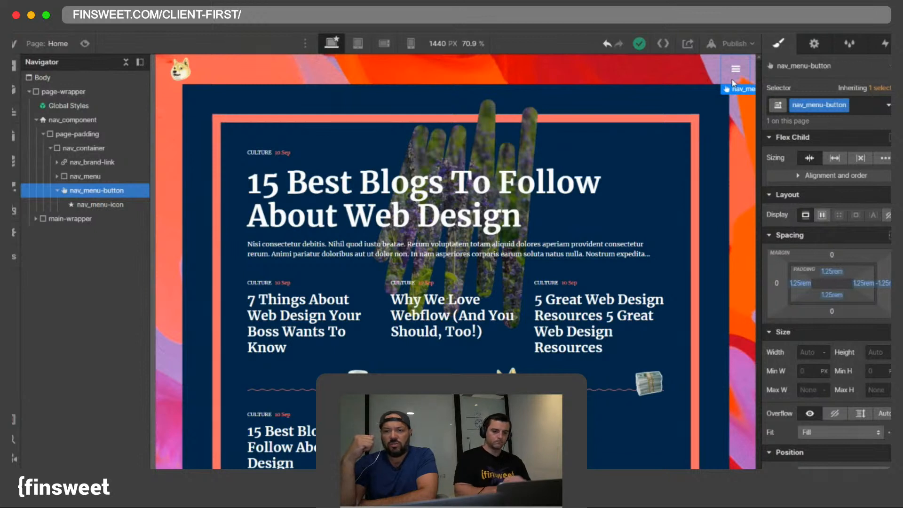
click(735, 70)
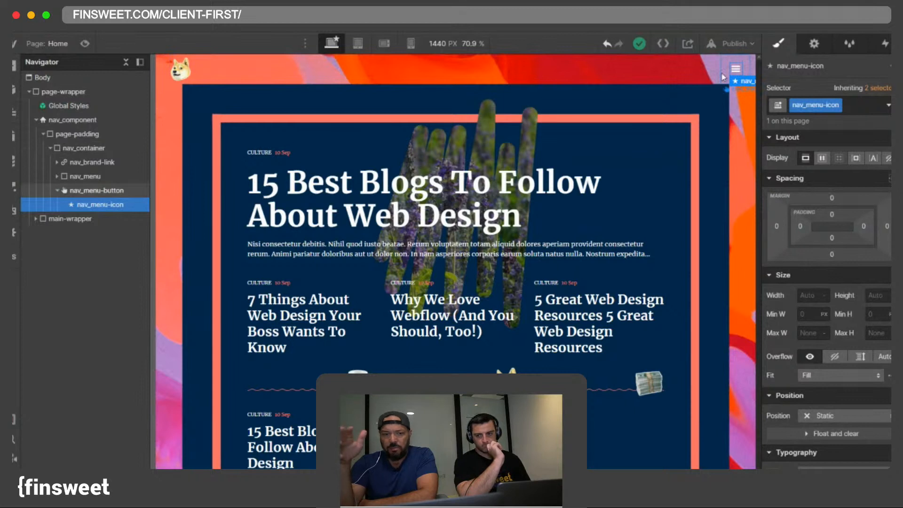
click(725, 70)
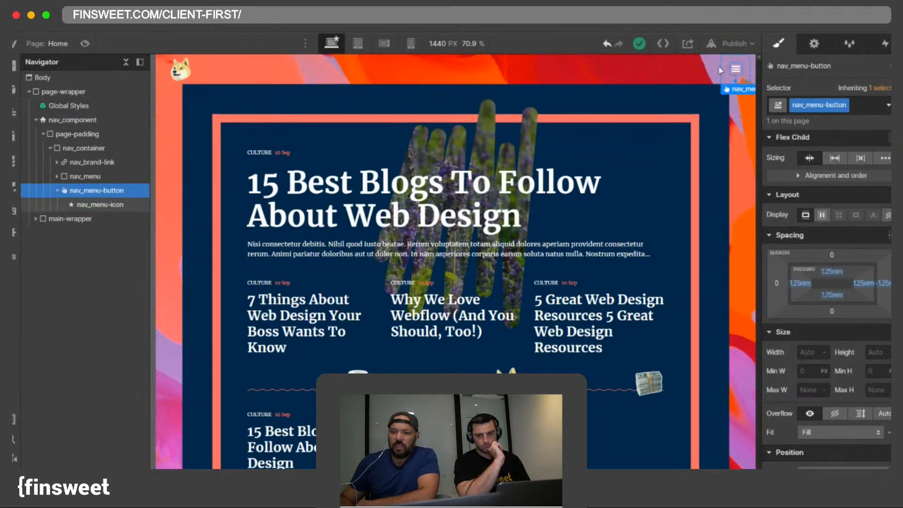
Step: Collapse nav_menu-button in the element tree and show the navbar's menu in its open state on the canvas
click(58, 191)
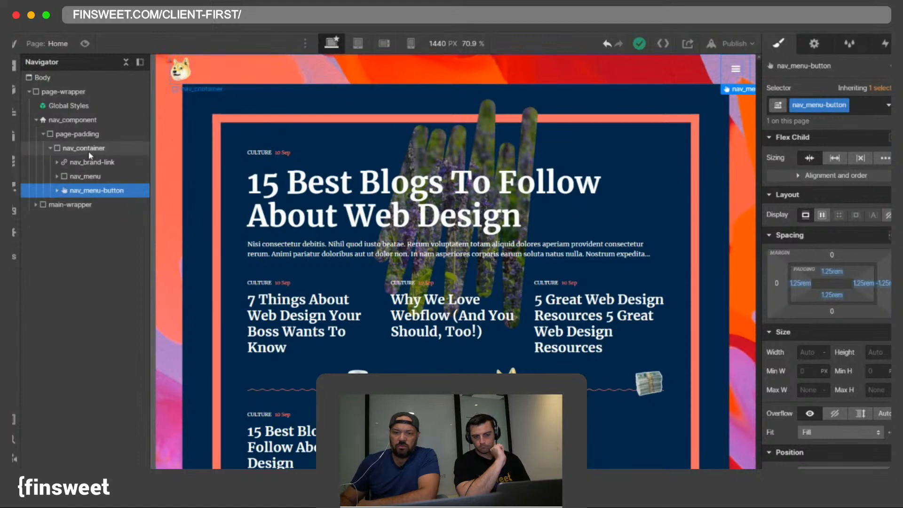
click(814, 44)
click(808, 142)
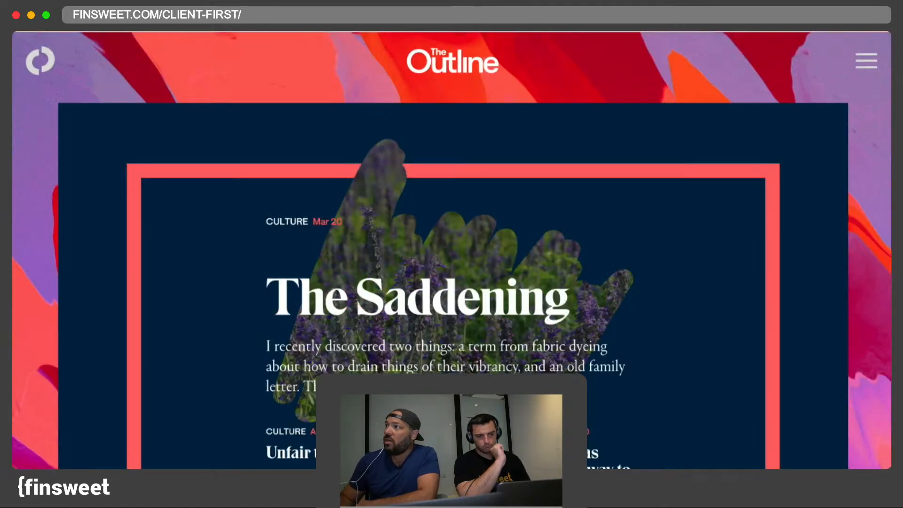
Step: On The Outline's live site, open and close the slide-in menu to examine its layout and close icon
click(869, 60)
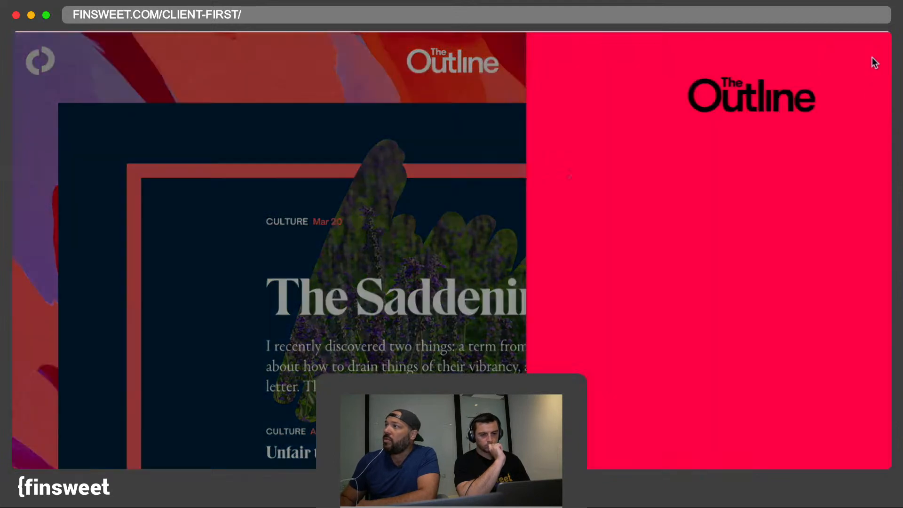
click(875, 61)
click(866, 61)
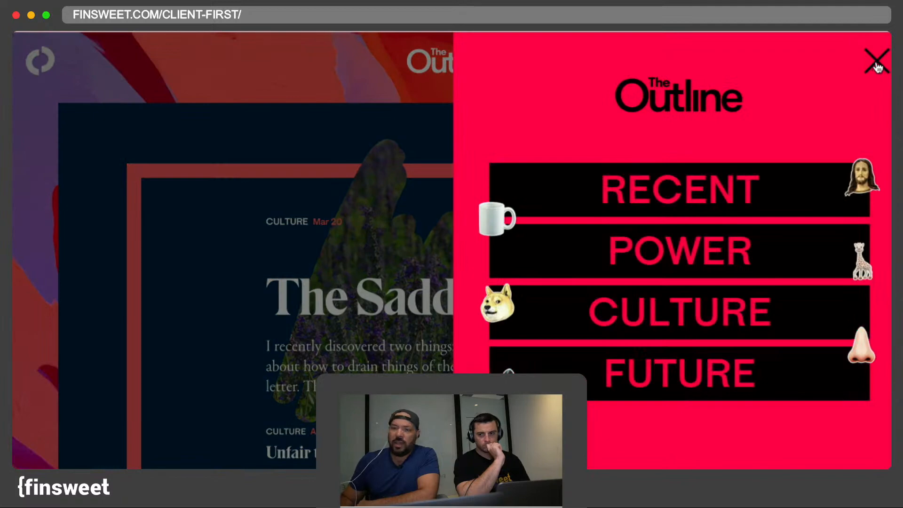
click(877, 66)
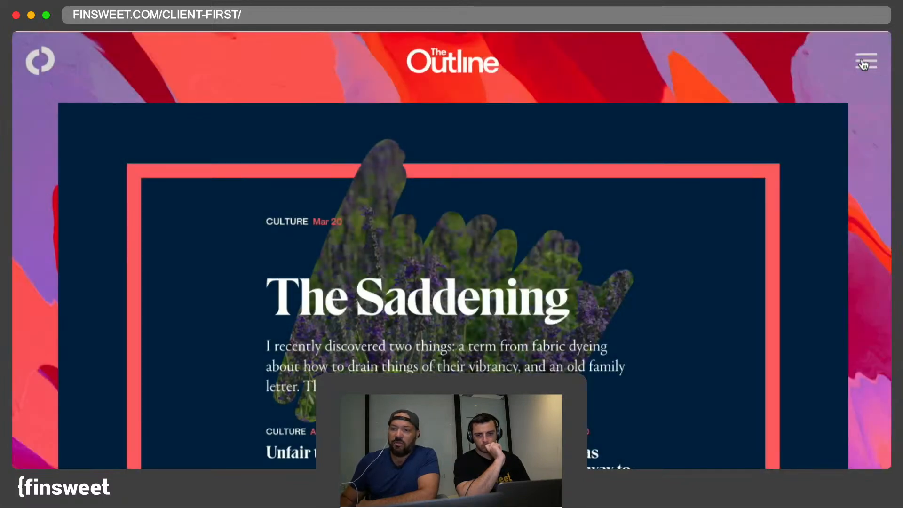
click(863, 60)
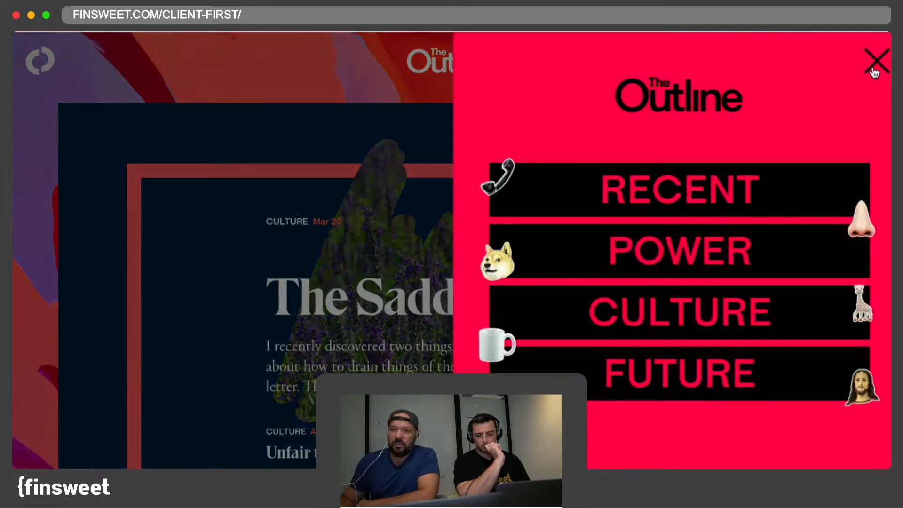
click(882, 73)
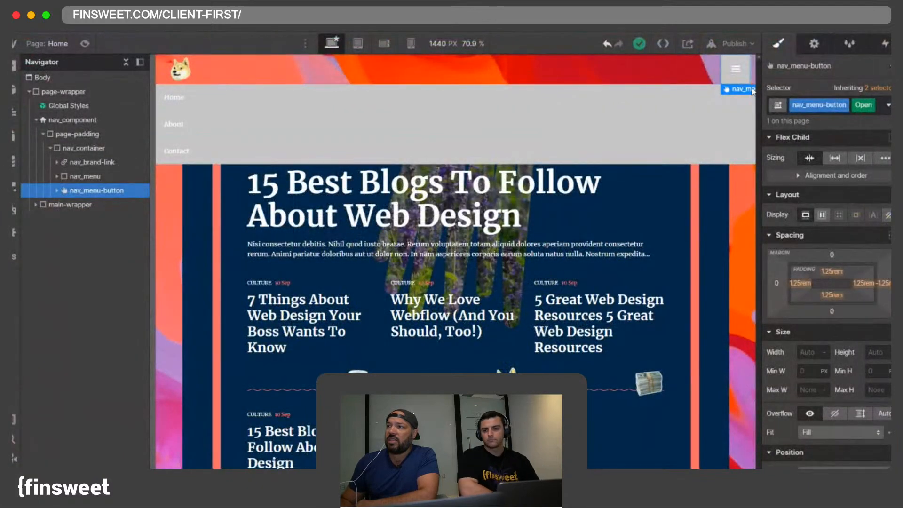
Step: Set the background colour of nav_menu-button's Open state to transparent
scroll(818, 305, down, 10)
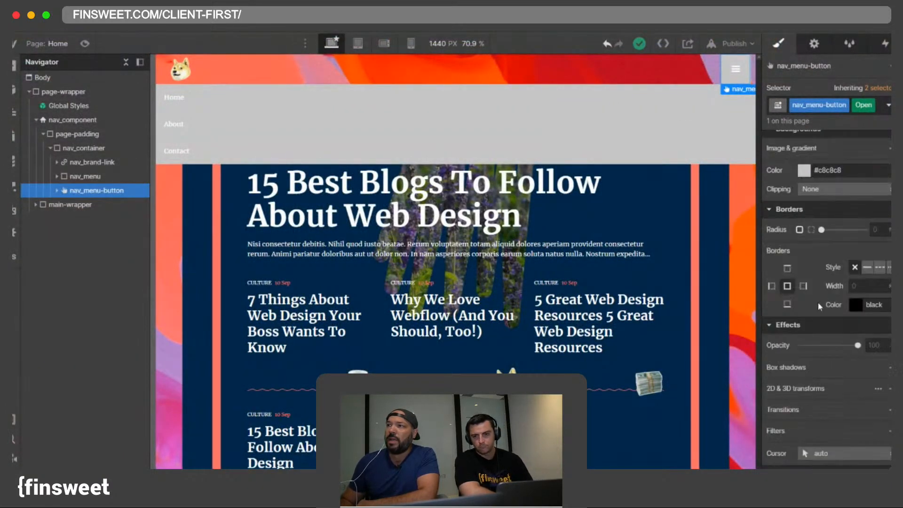
click(803, 170)
click(773, 352)
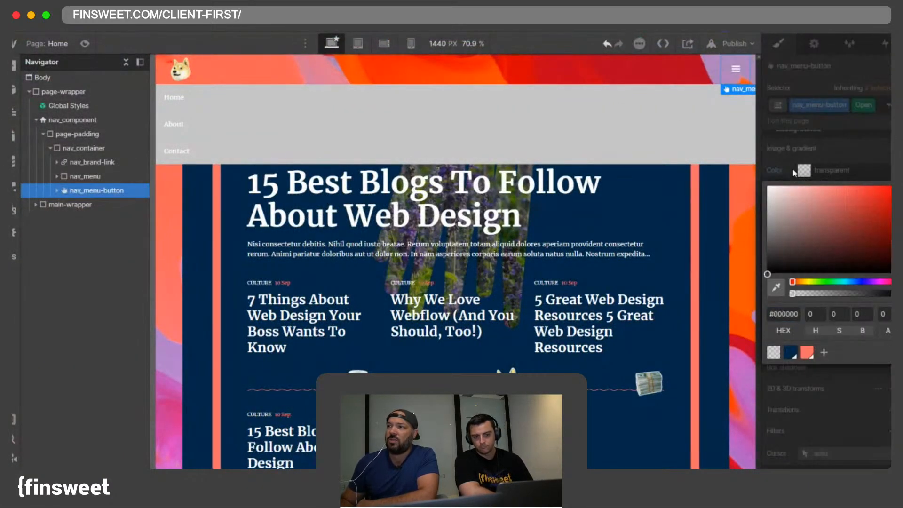
click(795, 172)
scroll(832, 250, up, 10)
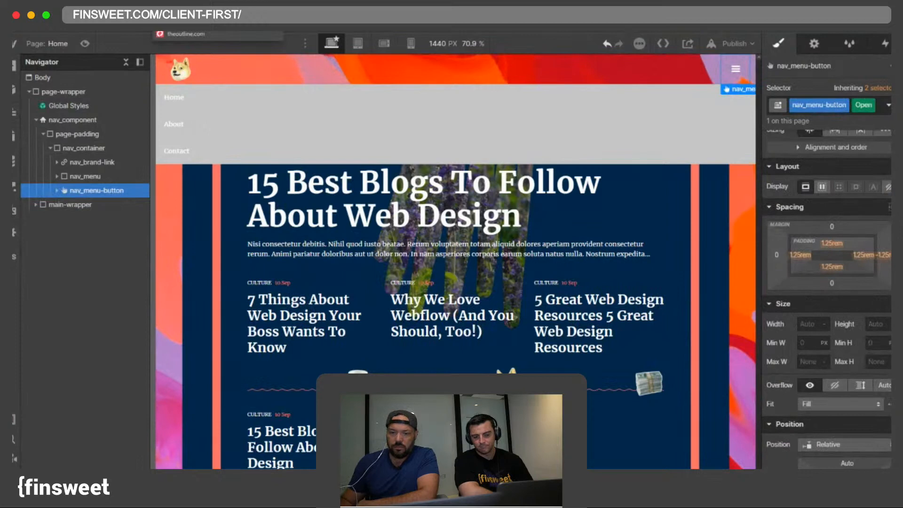
Step: Compare the menu button with the original site's and inspect the spacing of nav_container and nav_menu-button
key(ctrl+Tab)
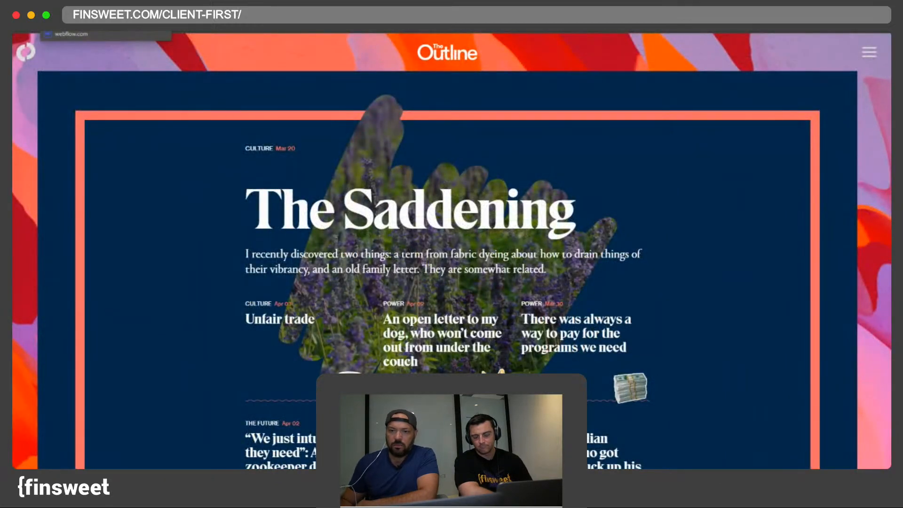
key(ctrl+Tab)
click(732, 78)
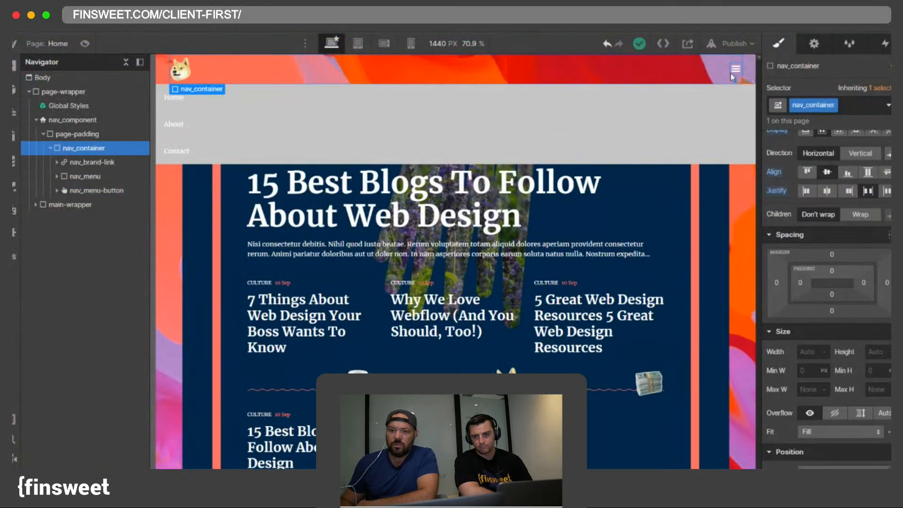
click(729, 78)
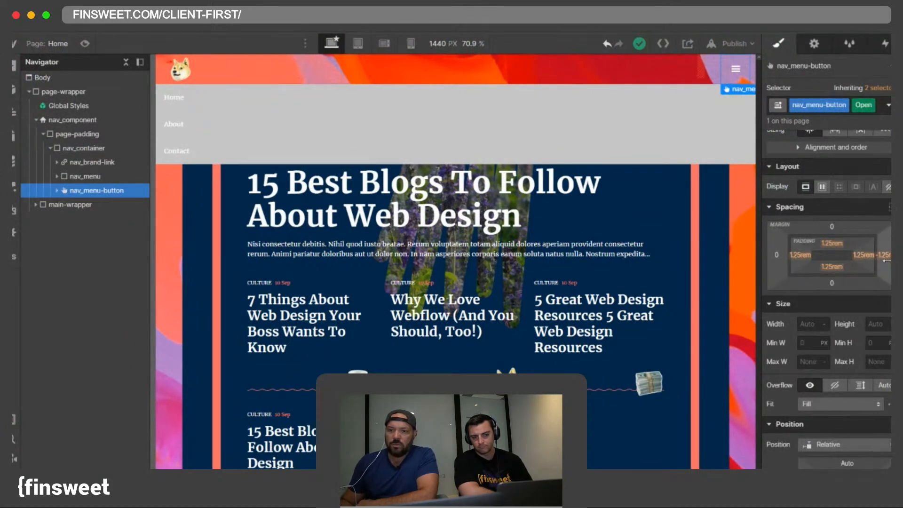
click(729, 78)
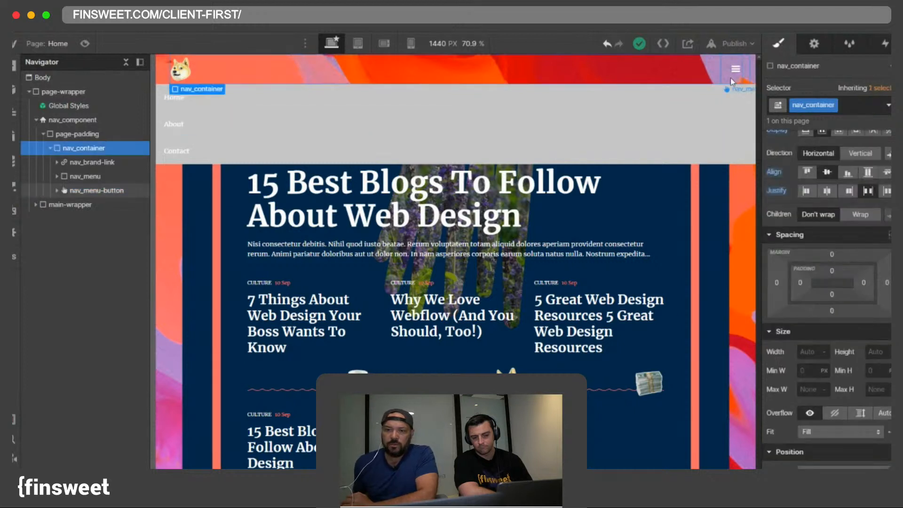
click(730, 78)
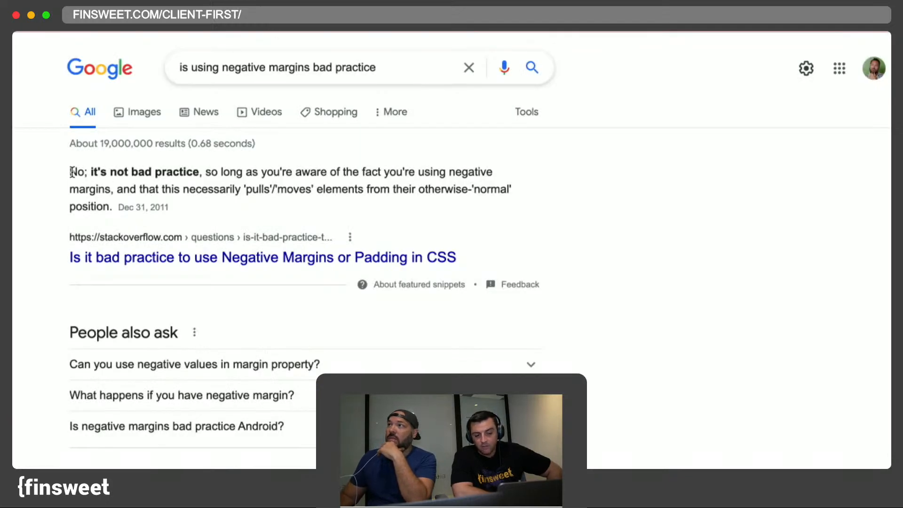
Step: Read the Google results on whether using negative margins is bad practice, including the featured snippet and the Quora entry
drag(71, 171, 204, 214)
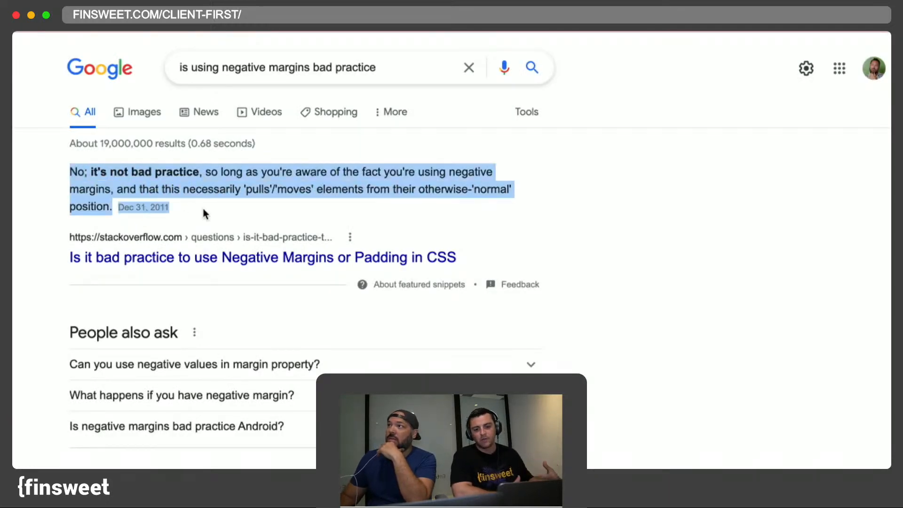
click(206, 215)
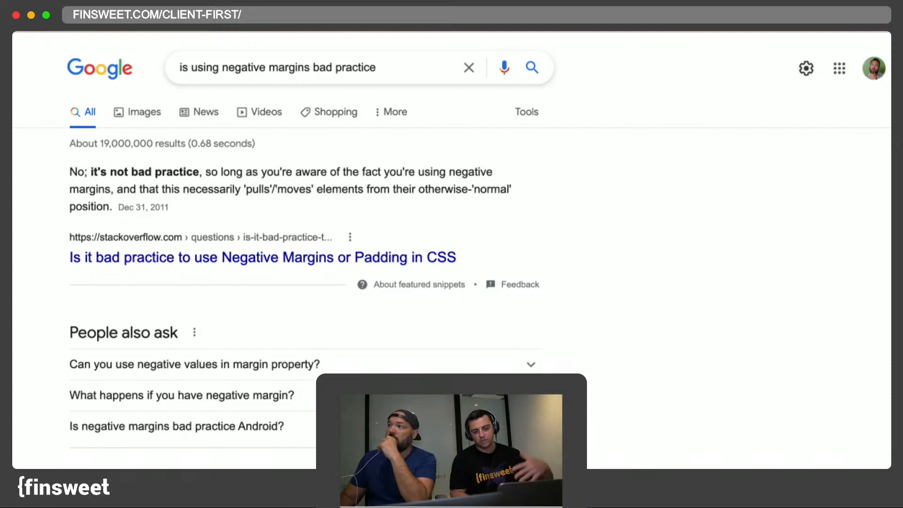
scroll(451, 251, down, 3)
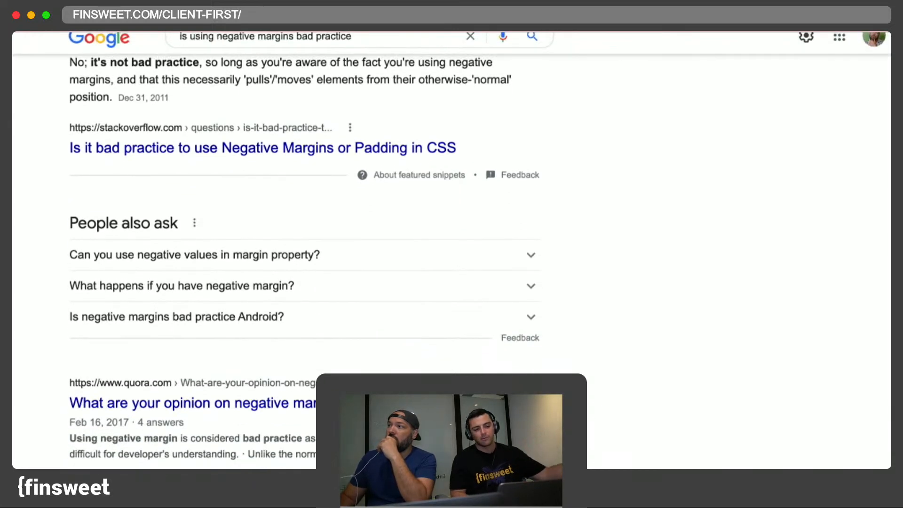
scroll(452, 250, down, 3)
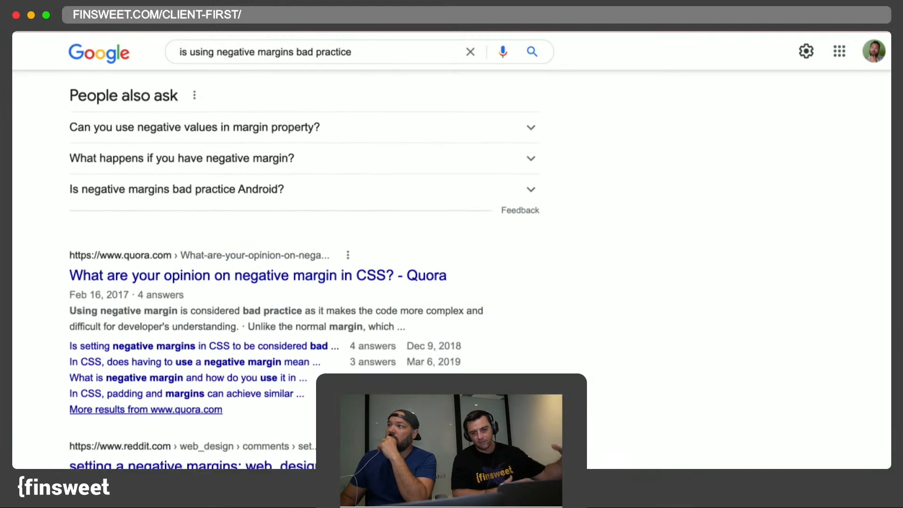
scroll(232, 395, up, 5)
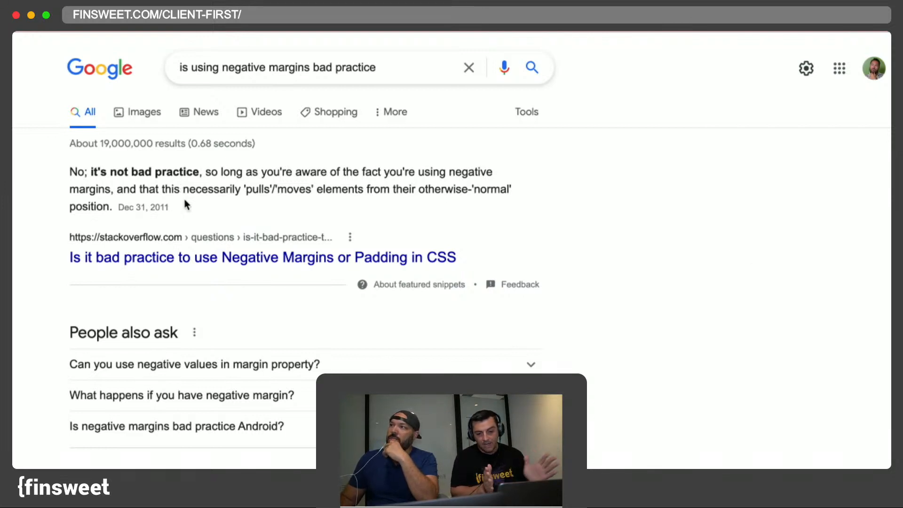
triple_click(69, 170)
click(71, 171)
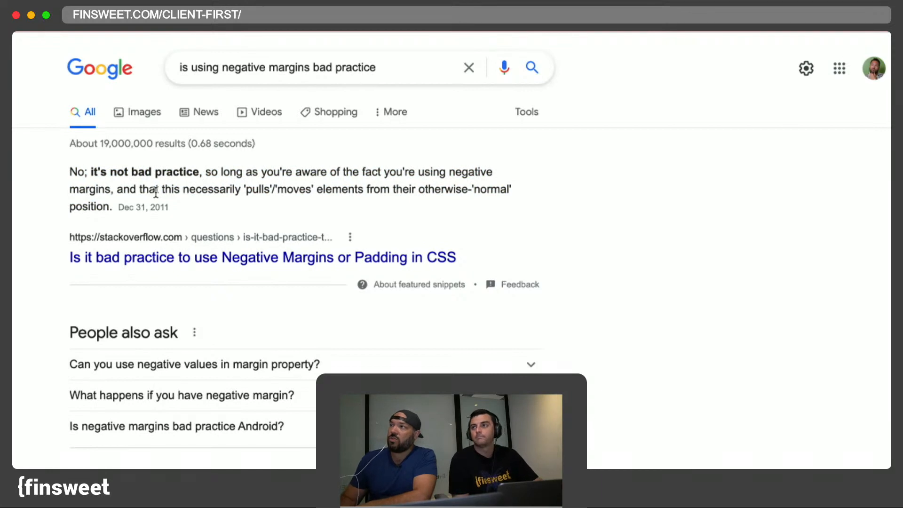
drag(181, 67, 383, 68)
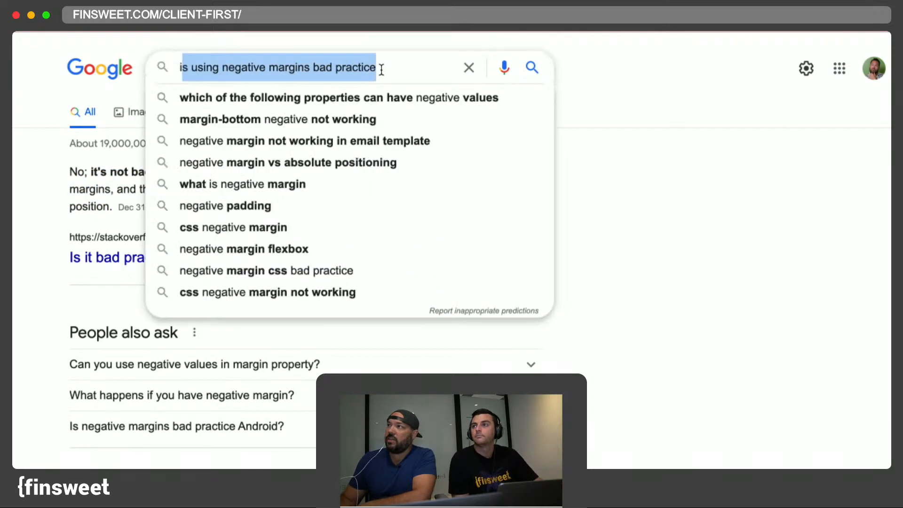
click(641, 211)
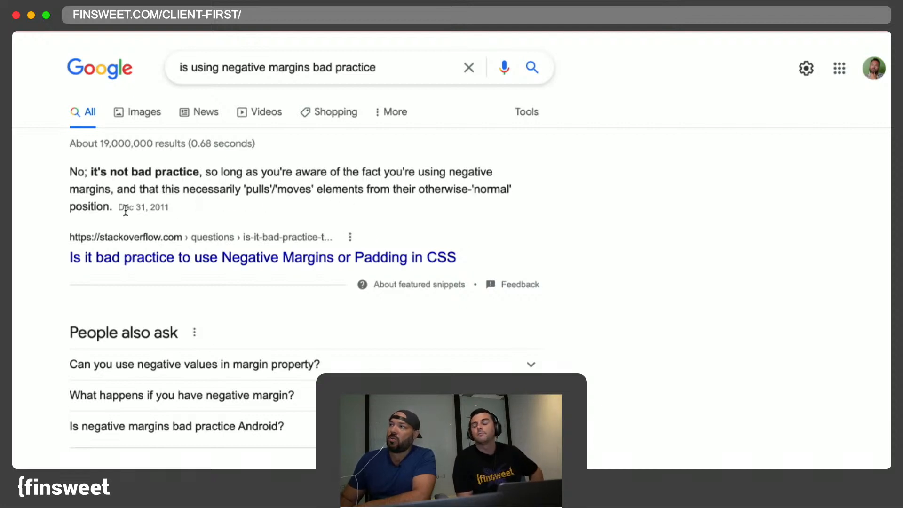
scroll(228, 206, down, 3)
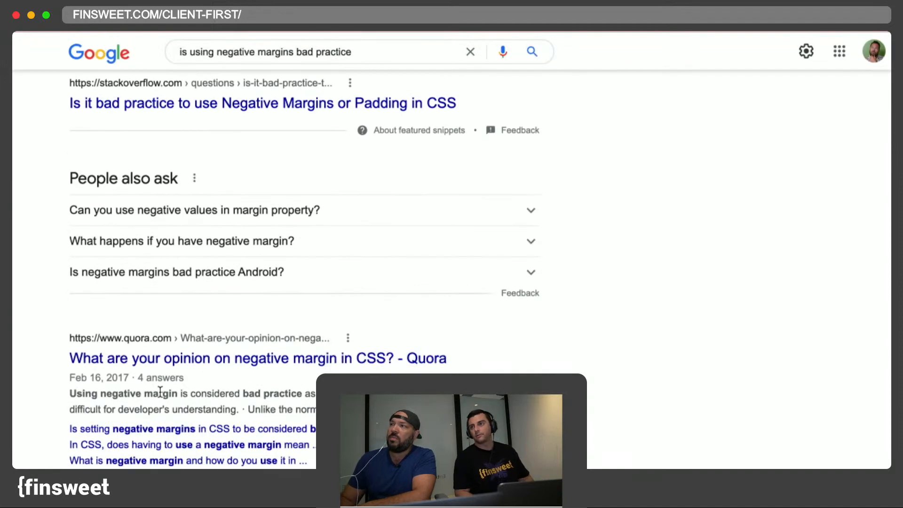
scroll(160, 391, down, 1)
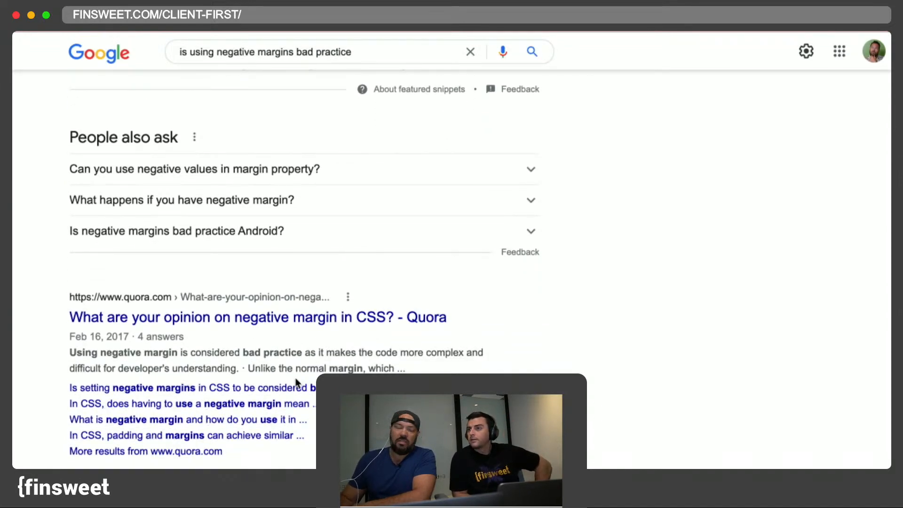
scroll(296, 382, up, 5)
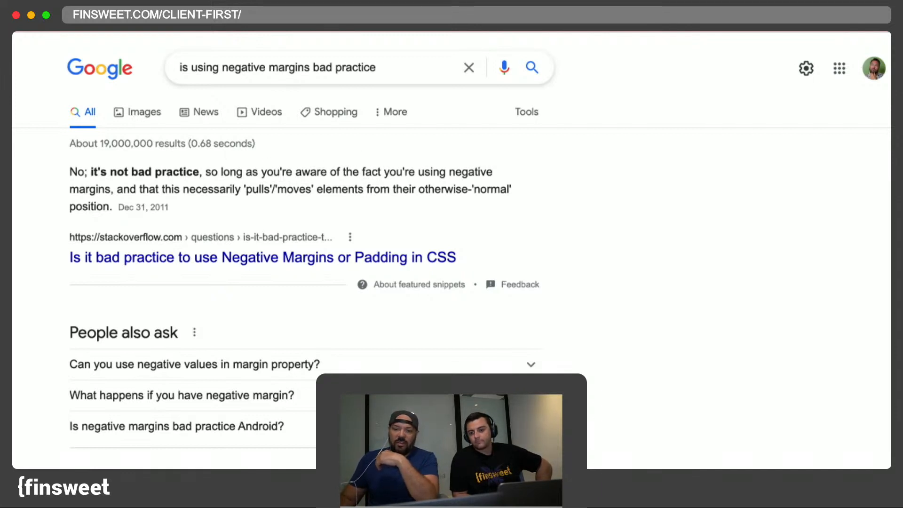
Step: Switch back to the Webflow Designer, select nav_component and examine the open menu over the page content
key(ctrl+Tab)
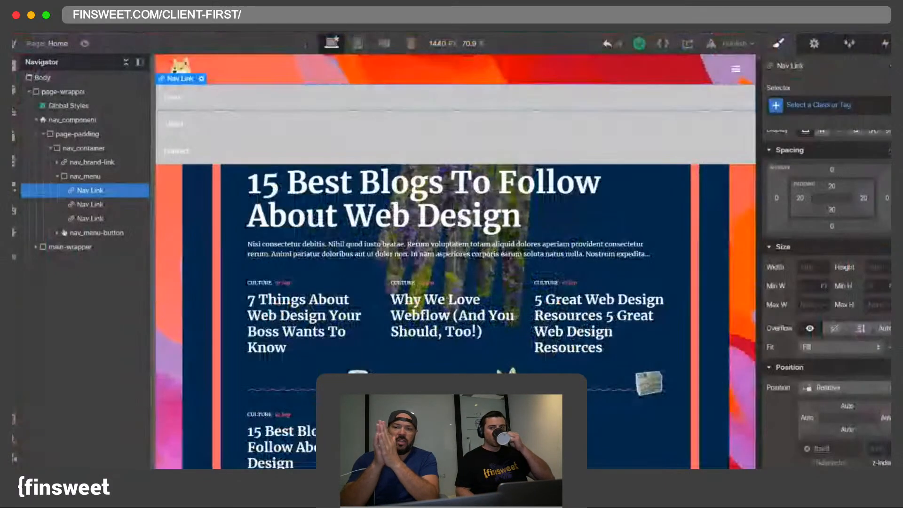
click(86, 176)
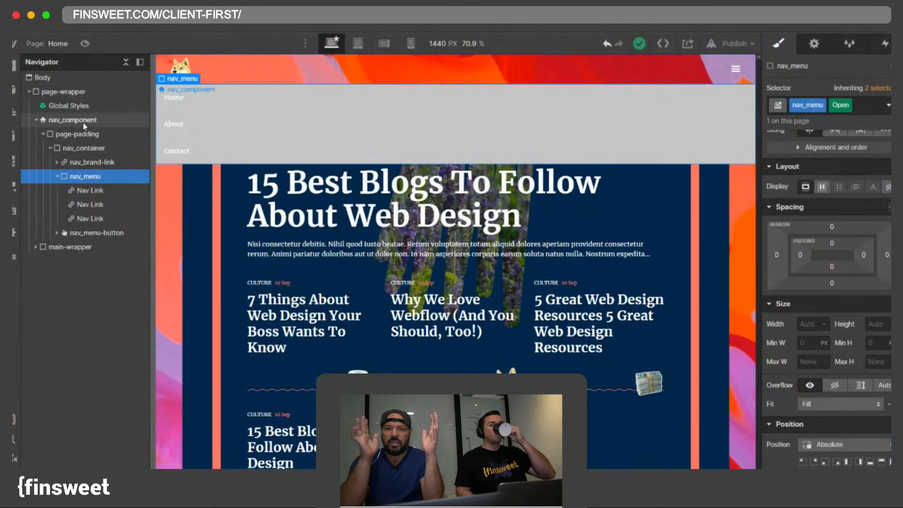
click(82, 121)
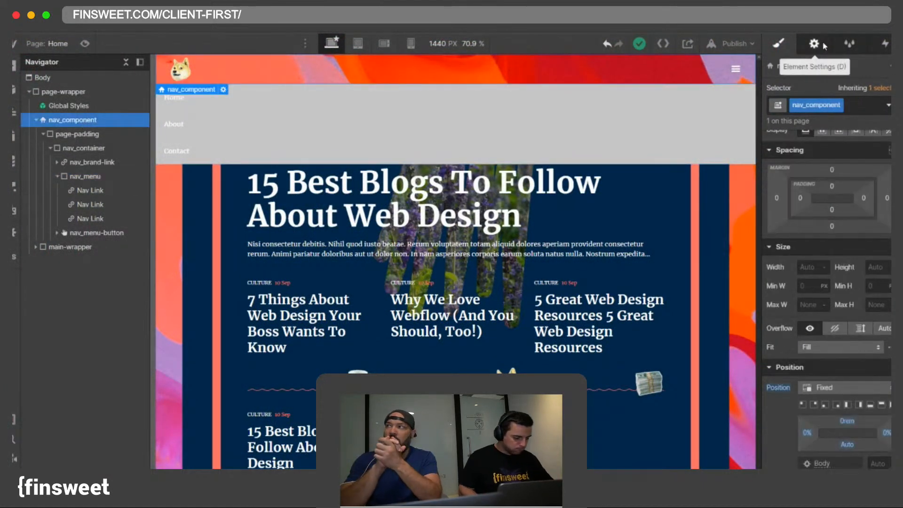
scroll(577, 243, down, 2)
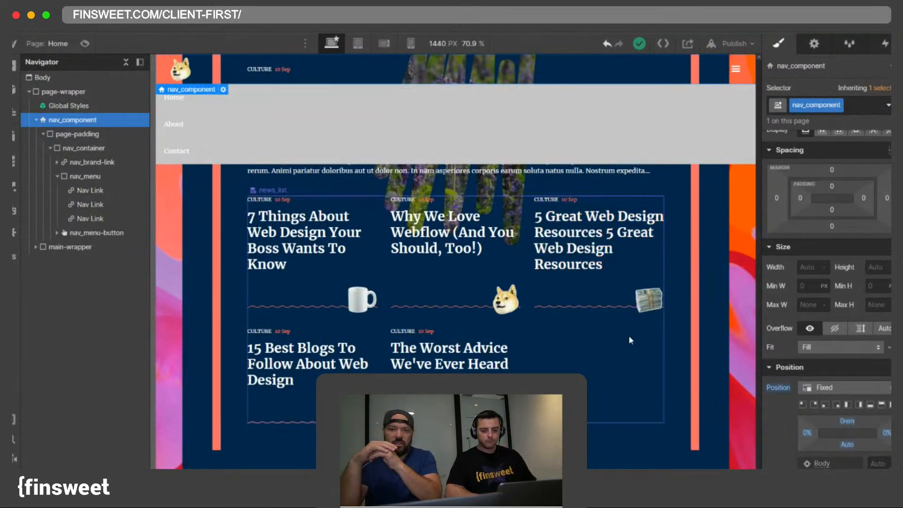
scroll(730, 239, up, 2)
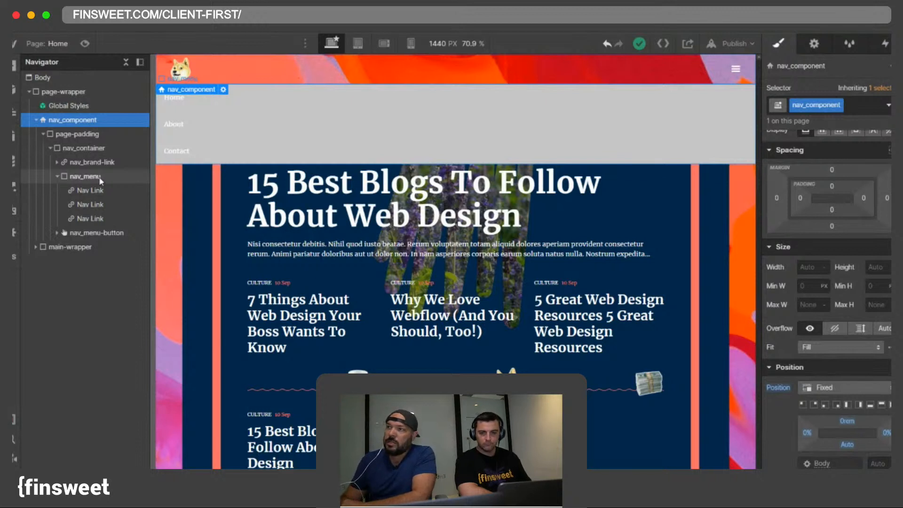
Step: Review the available element triggers in nav_component's interactions and return to its styles
click(884, 43)
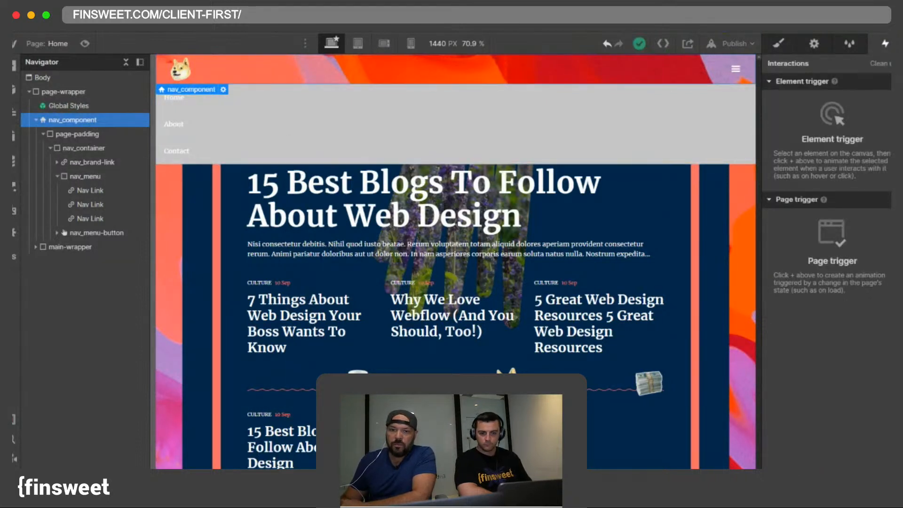
click(880, 81)
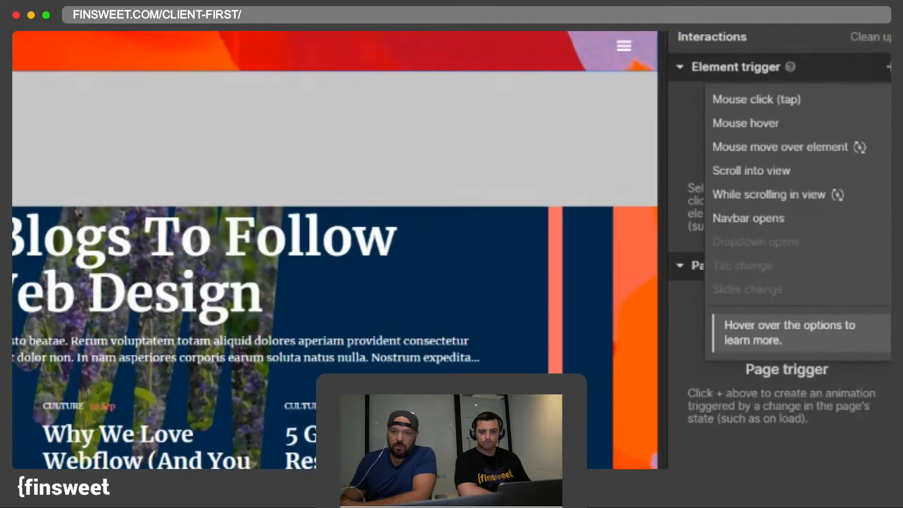
key(s)
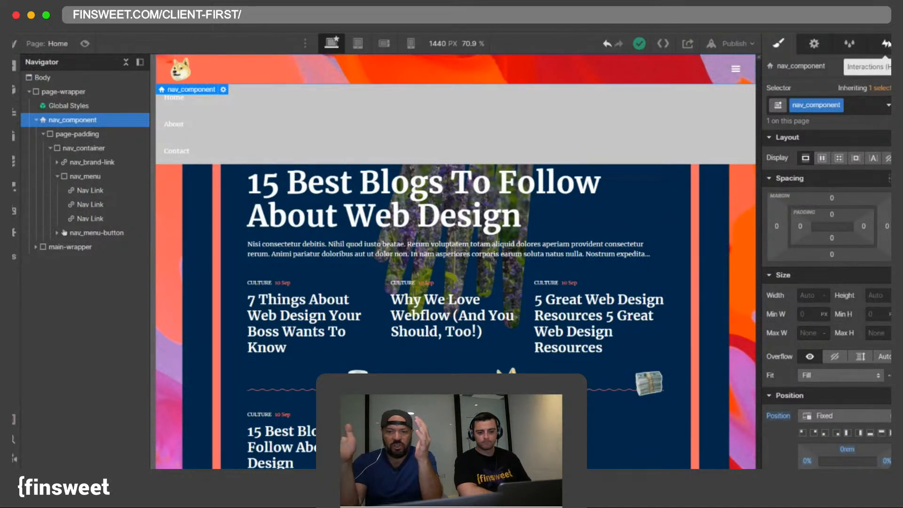
Step: Set the menu type of nav_menu to Over Right and review its styles and settings
click(82, 176)
click(813, 43)
click(821, 162)
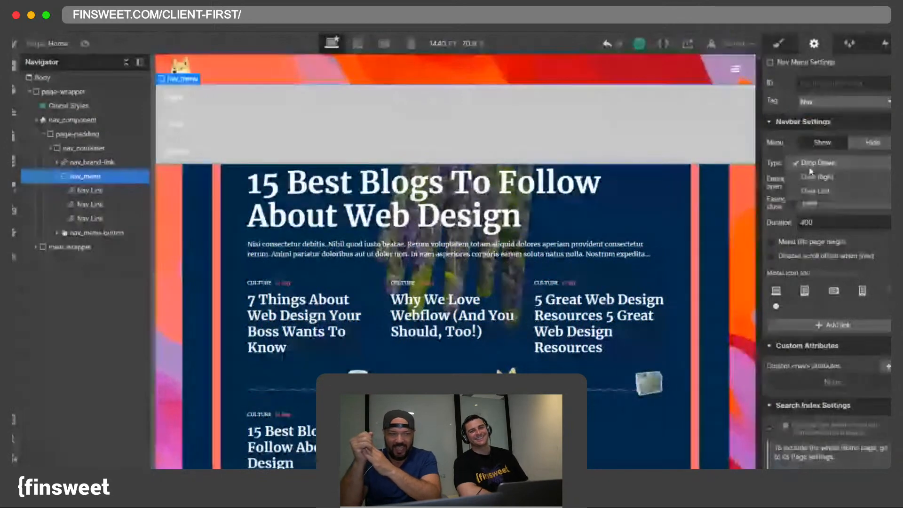
click(817, 177)
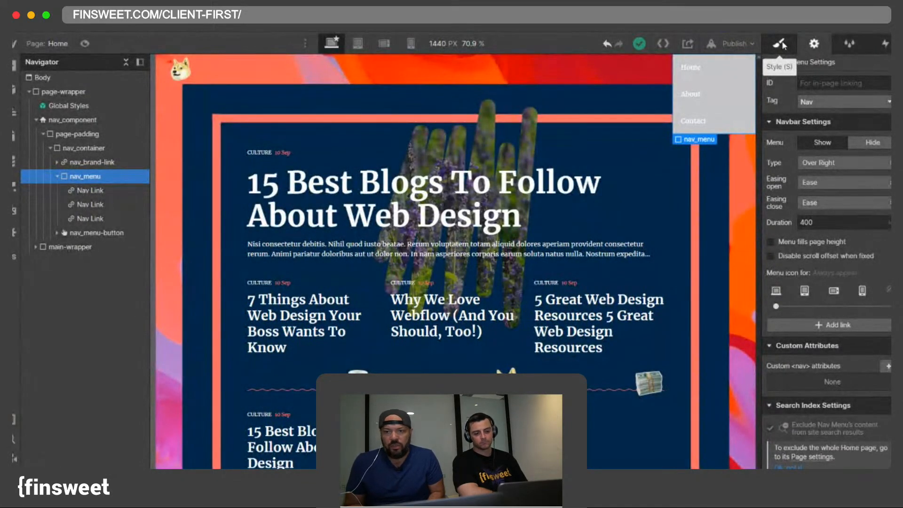
click(783, 46)
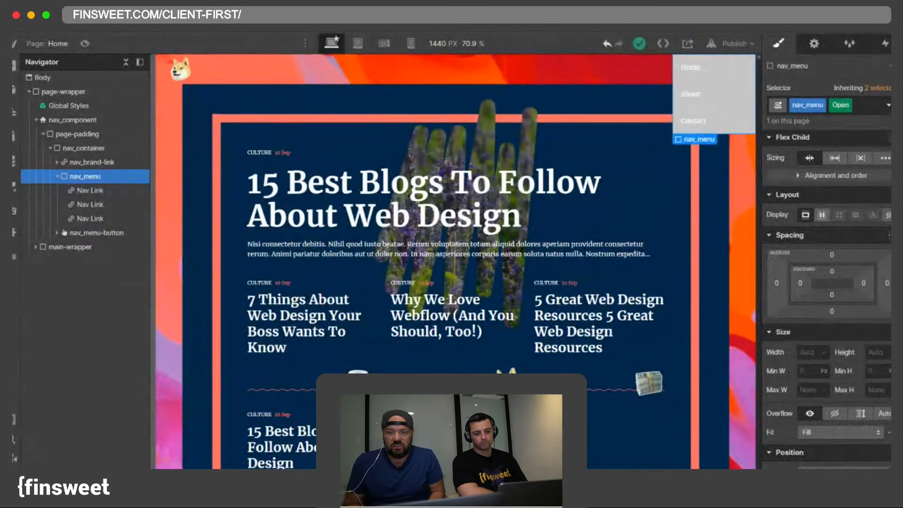
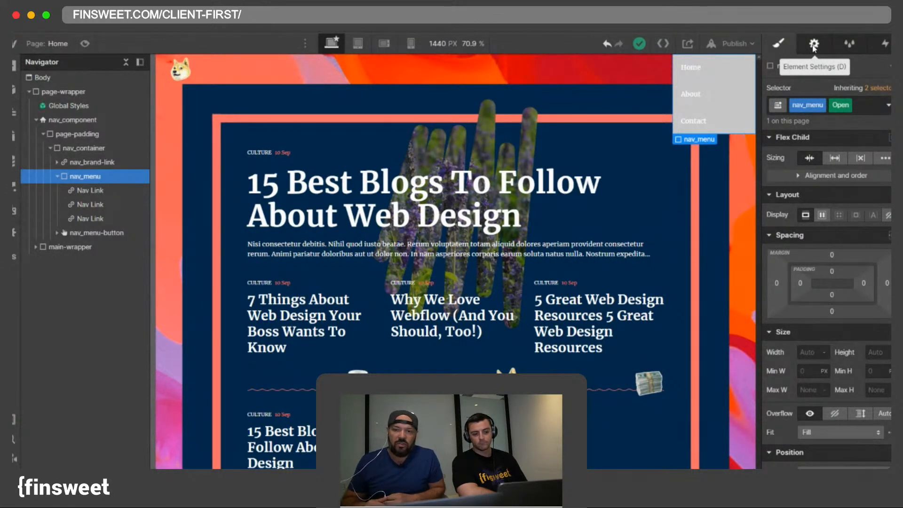
click(814, 45)
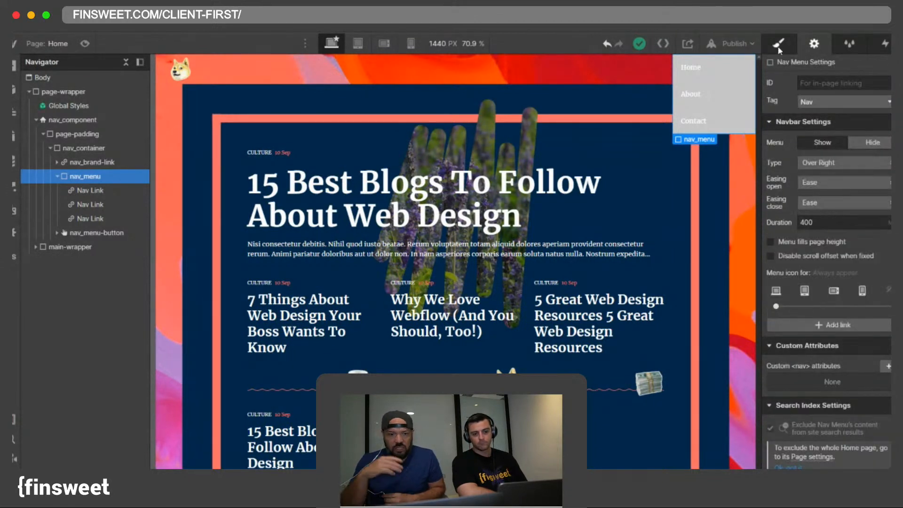
click(779, 44)
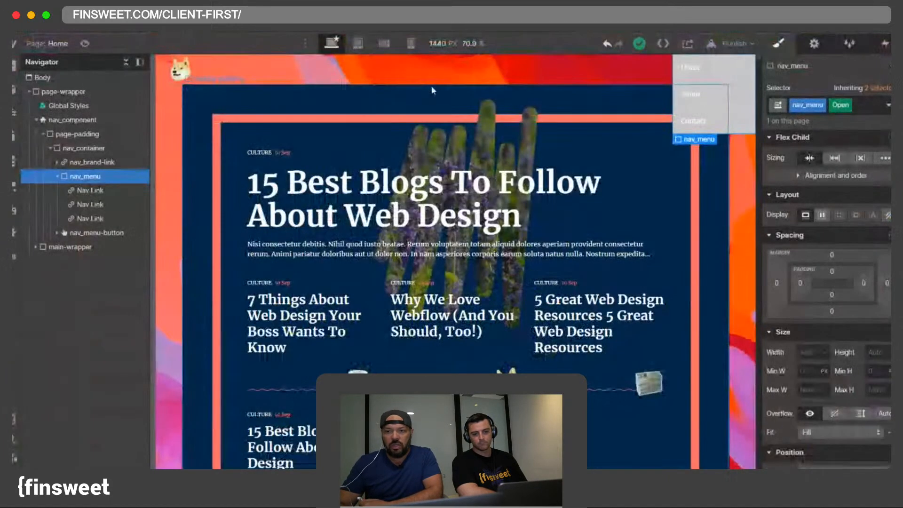
Step: Collapse nav_component and insert a Div Block directly after Global Styles inside page-wrapper
click(424, 78)
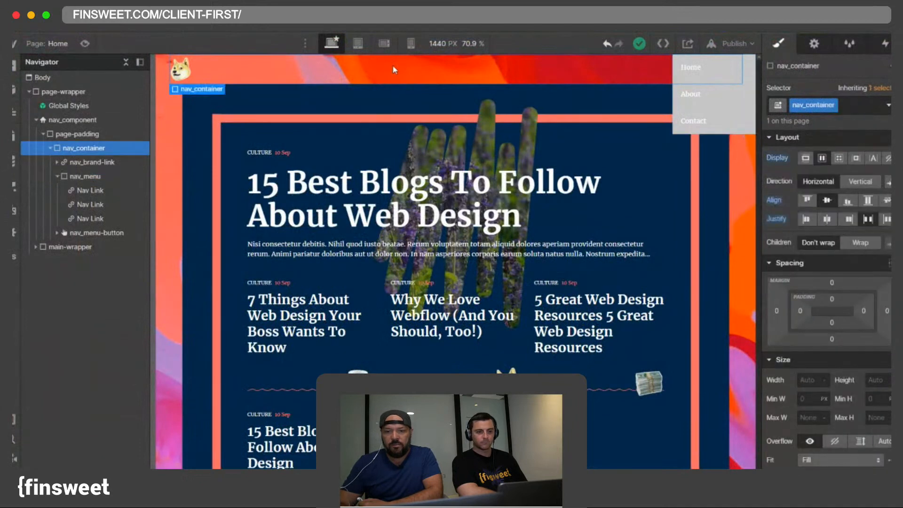
click(36, 120)
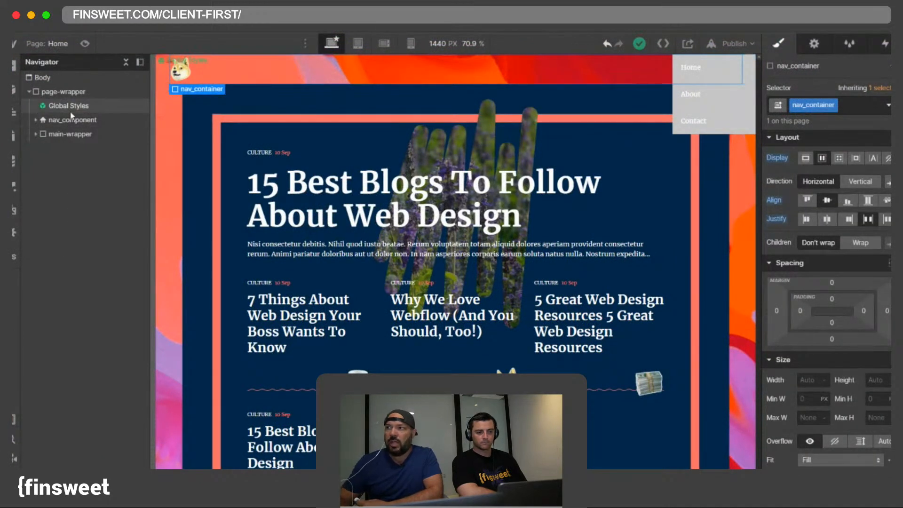
click(71, 108)
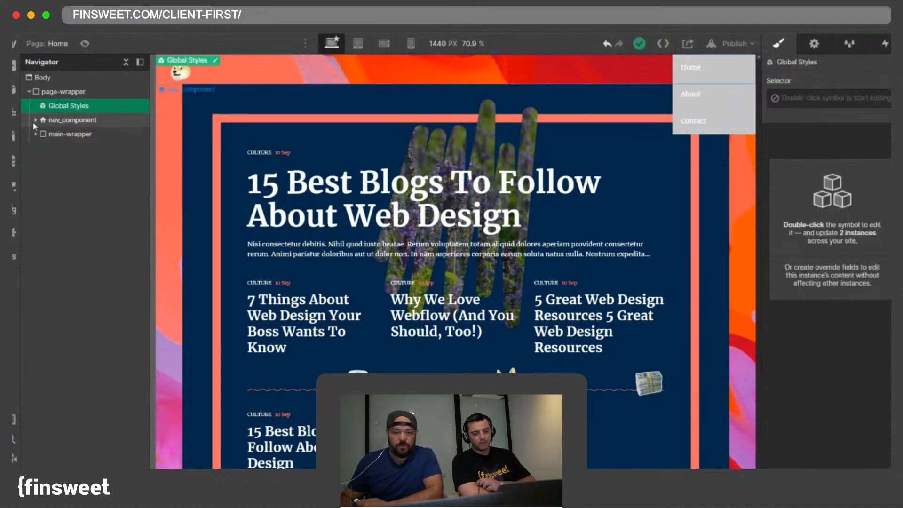
click(34, 121)
click(66, 120)
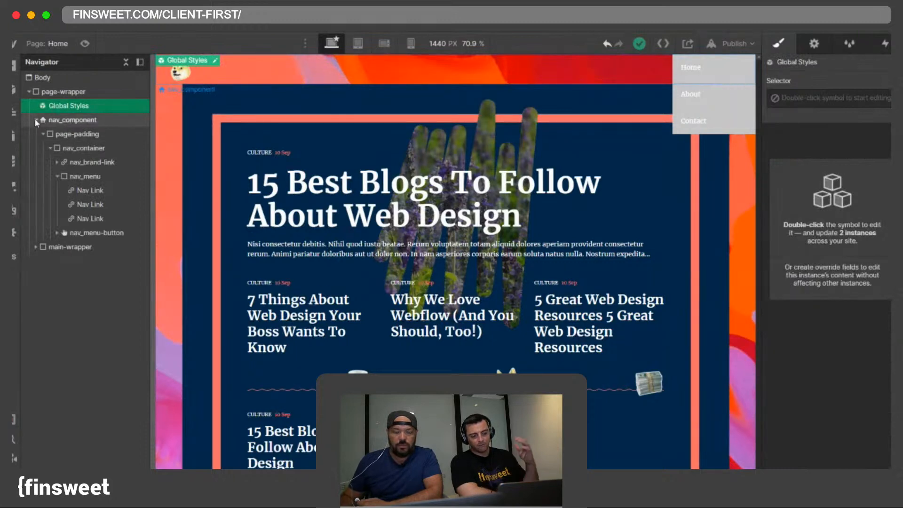
click(36, 120)
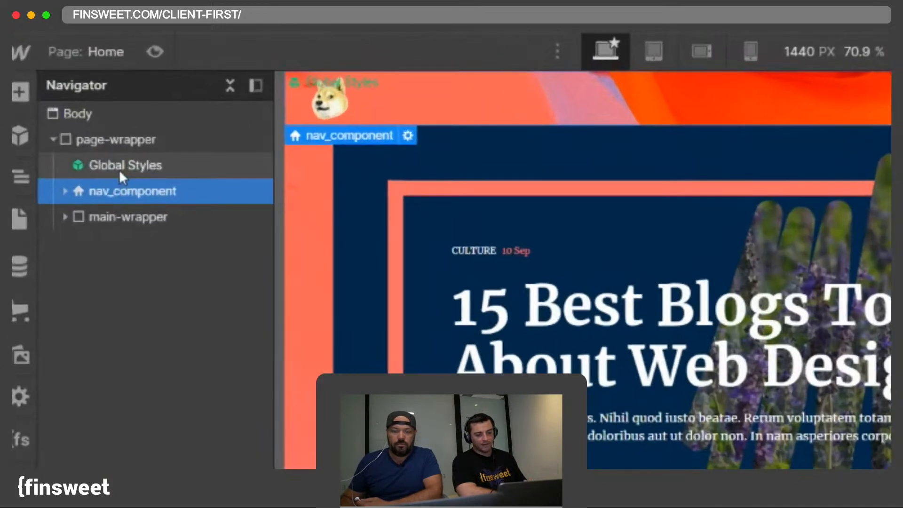
click(120, 172)
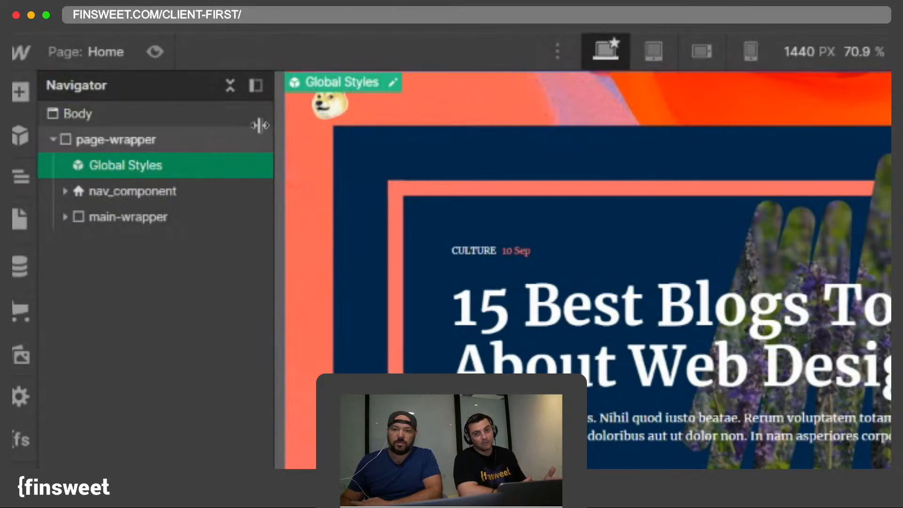
key(super+e)
text(d)
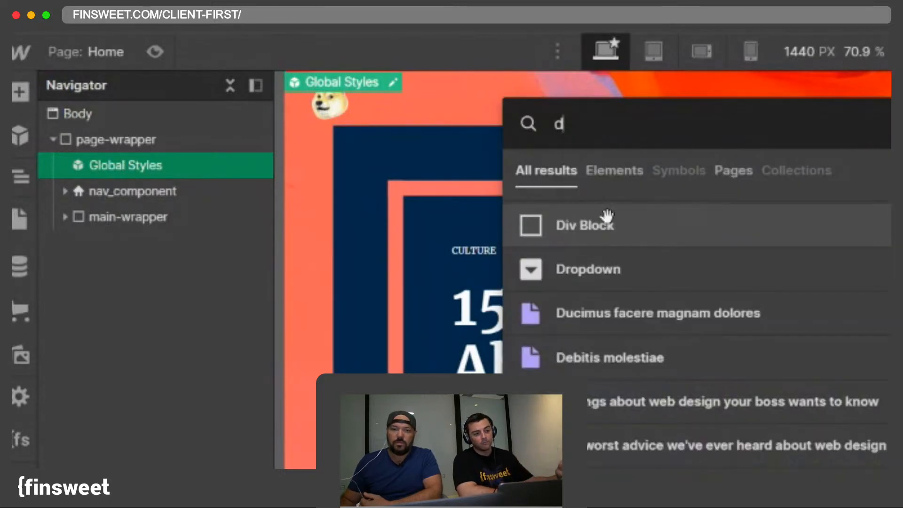
key(Return)
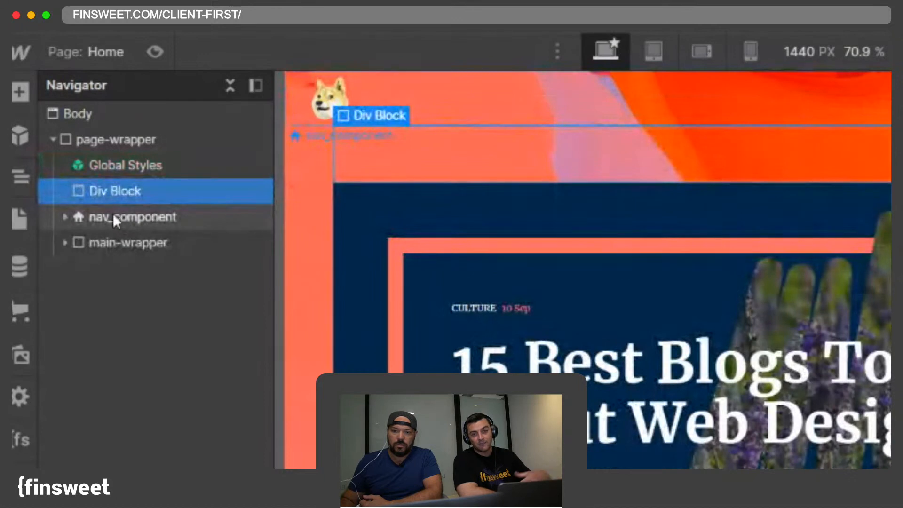
Step: Create the class nav_logo-wrapper on the new Div Block
click(65, 217)
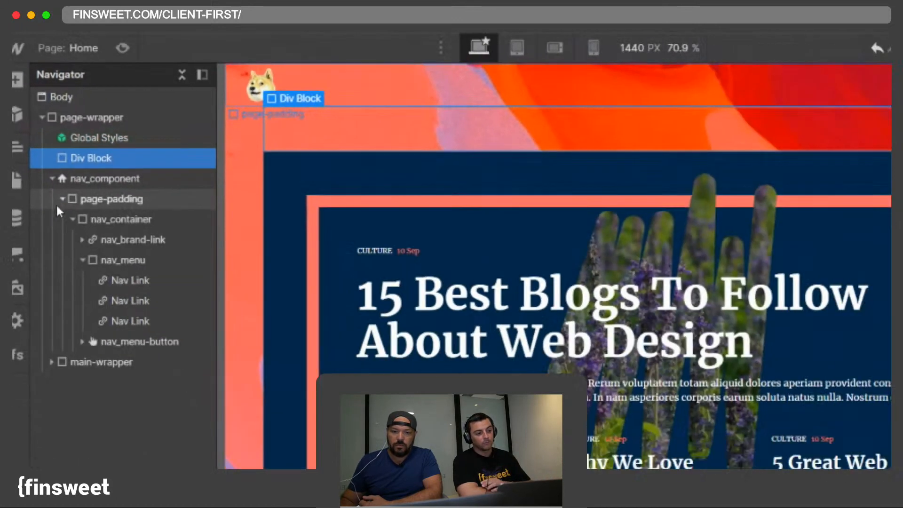
click(62, 199)
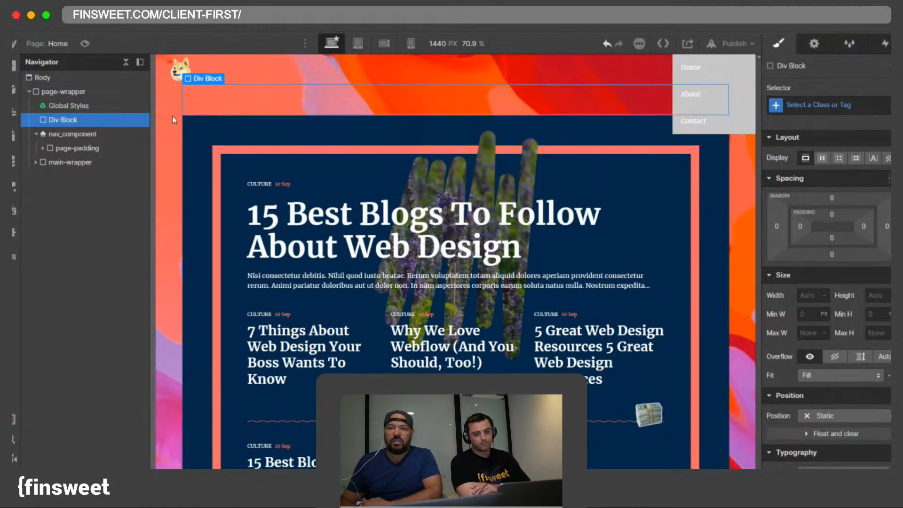
click(847, 102)
text(nav)
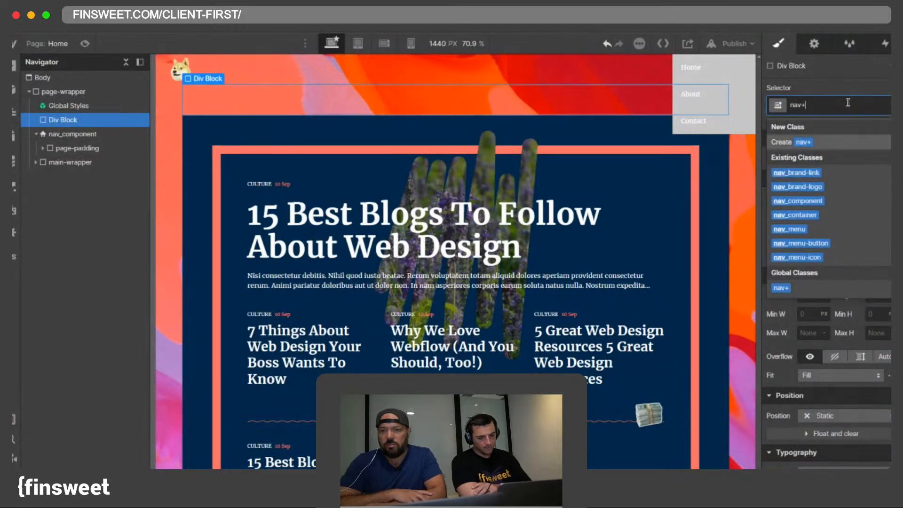
text(_logo-wrapper)
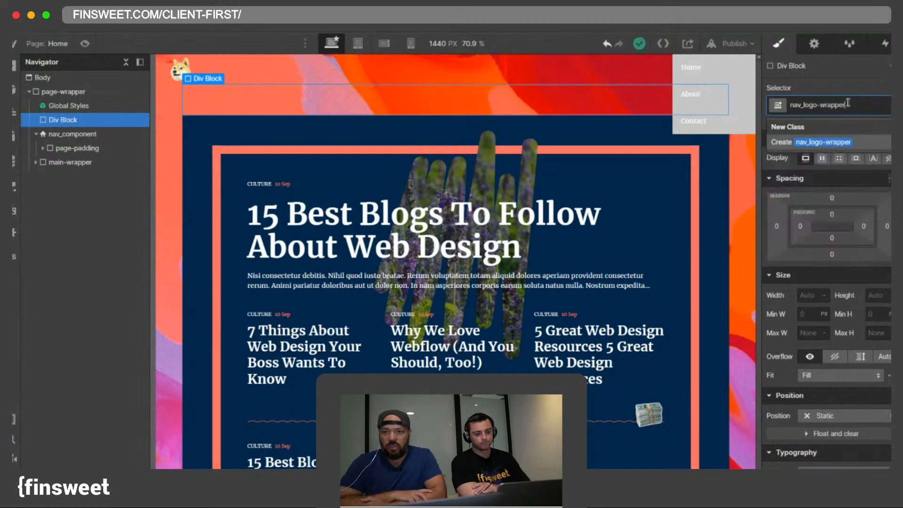
key(Return)
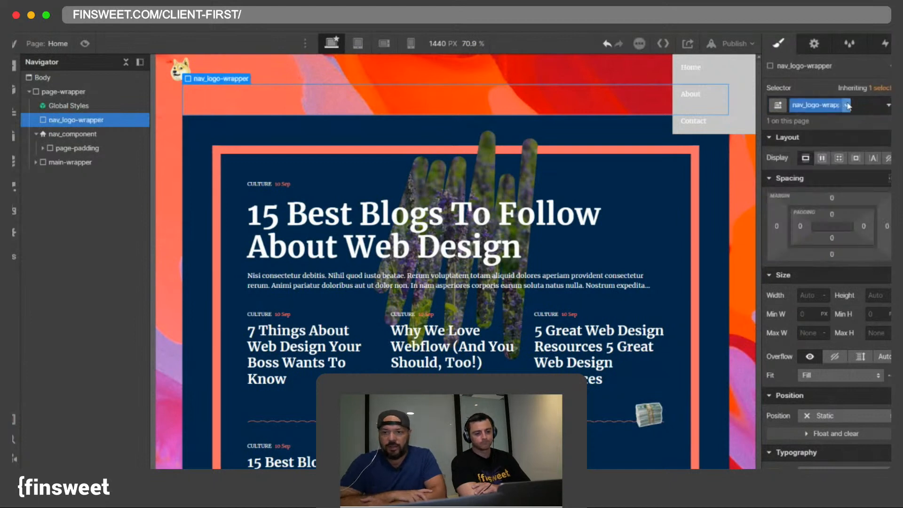
Step: Add a Link Block inside nav_logo-wrapper and select it
click(63, 135)
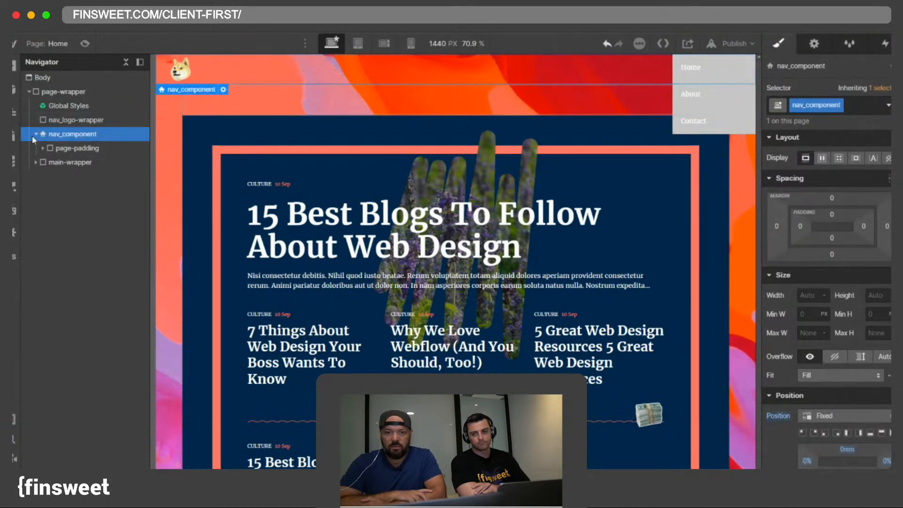
click(36, 135)
click(70, 120)
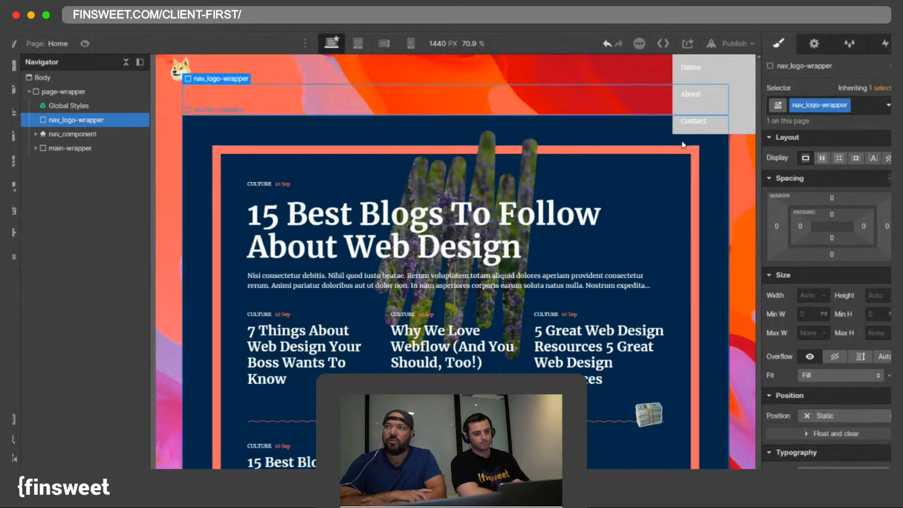
key(super+e)
text(link)
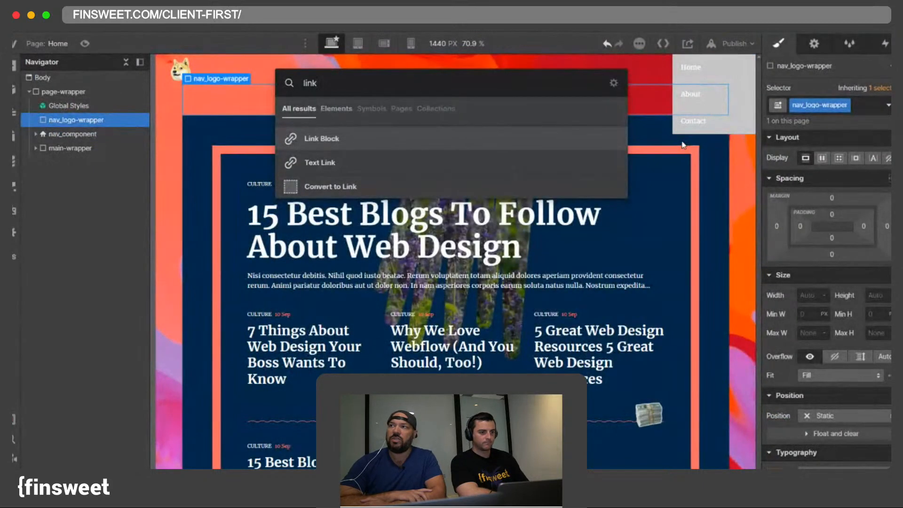
key(Return)
click(100, 120)
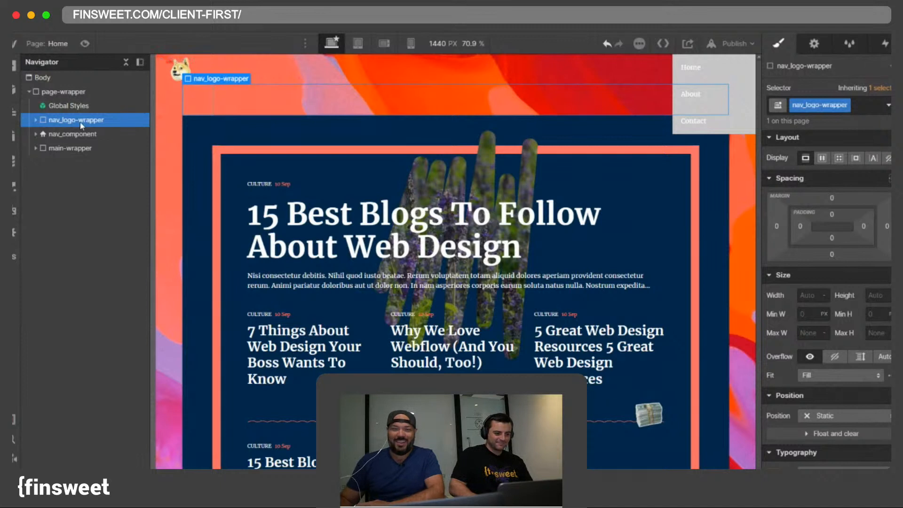
click(34, 121)
click(73, 134)
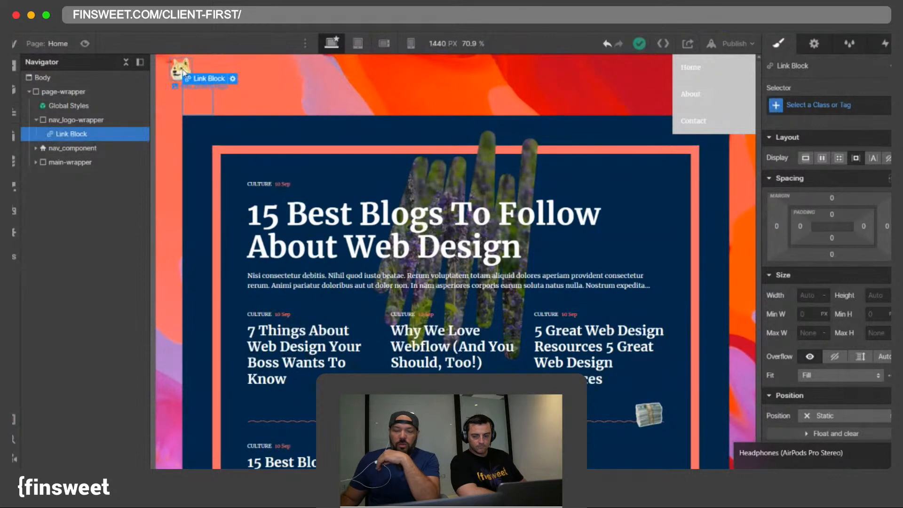
click(370, 130)
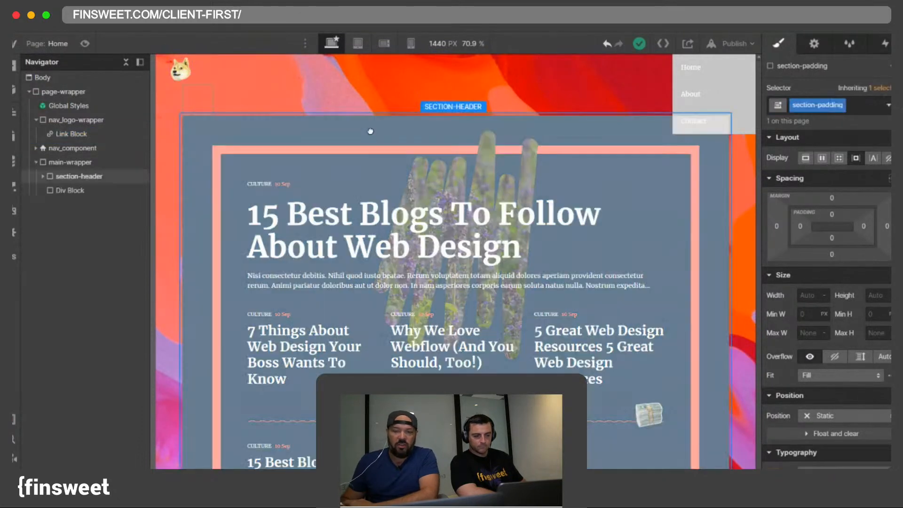
click(691, 67)
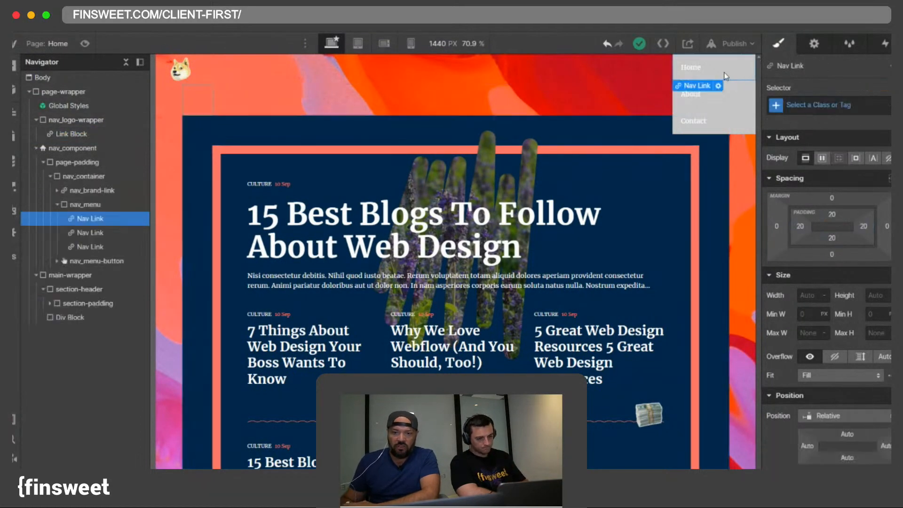
click(57, 204)
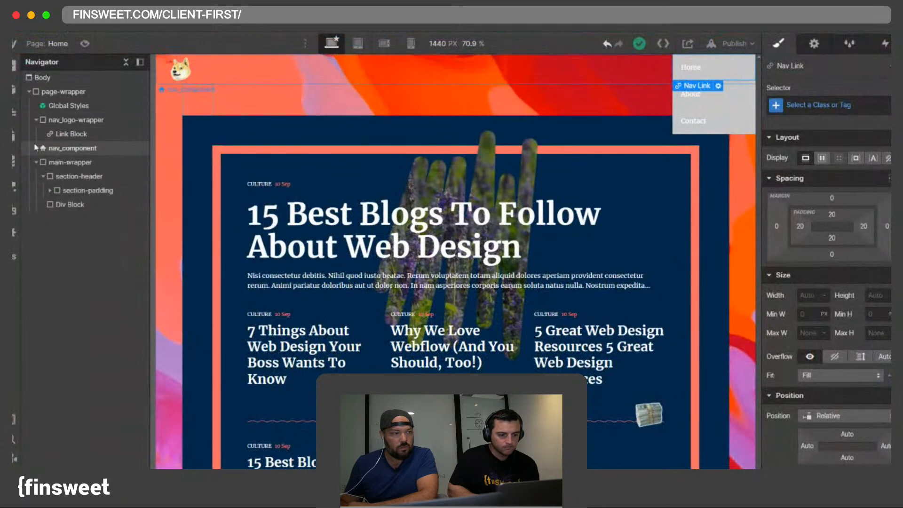
click(36, 120)
click(66, 121)
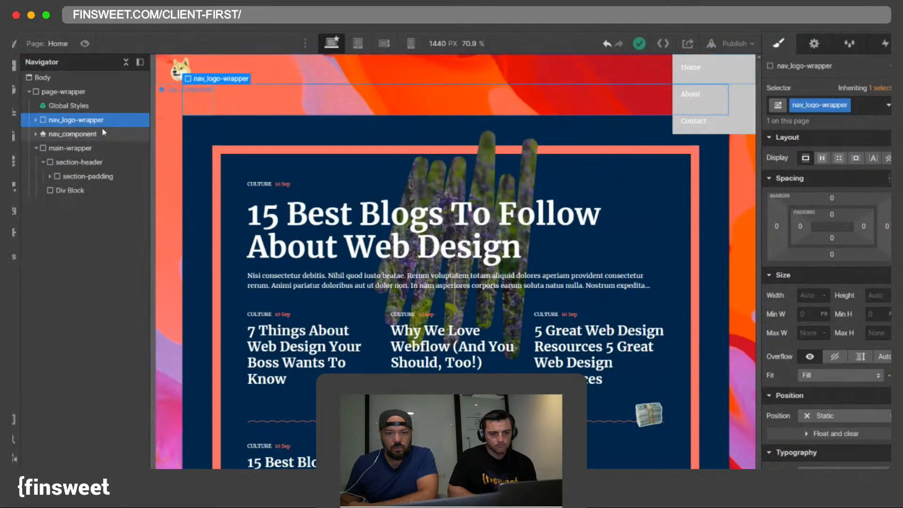
click(75, 135)
click(72, 123)
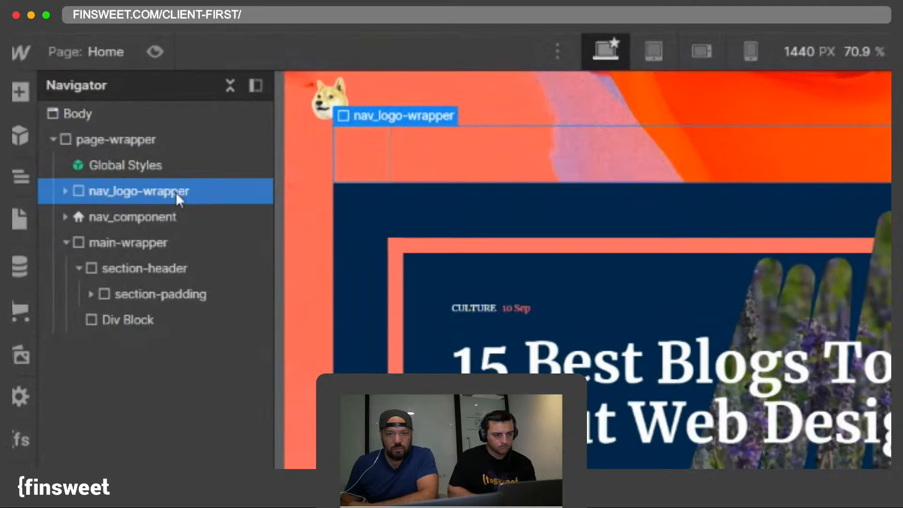
Step: Insert a Div Block directly after Global Styles, trying the nav_component class on it and undoing that class assignment
click(149, 162)
key(super+e)
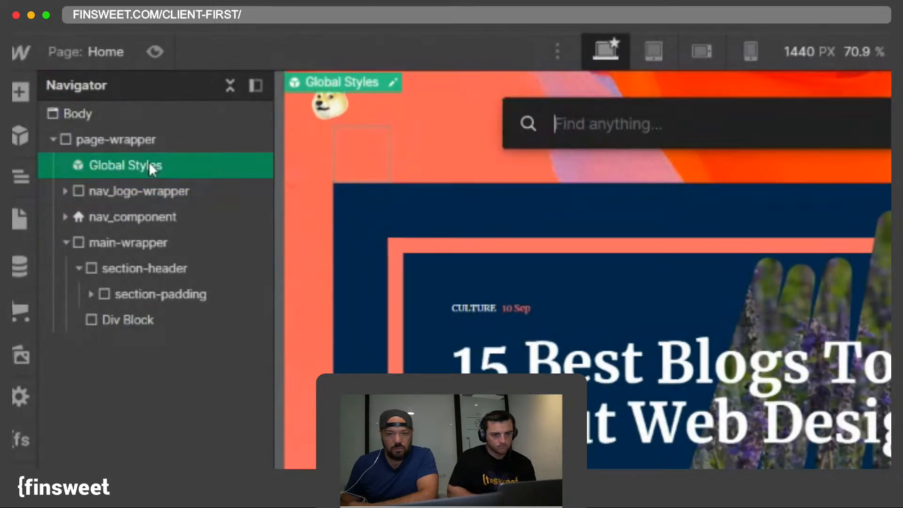
text(d)
key(Return)
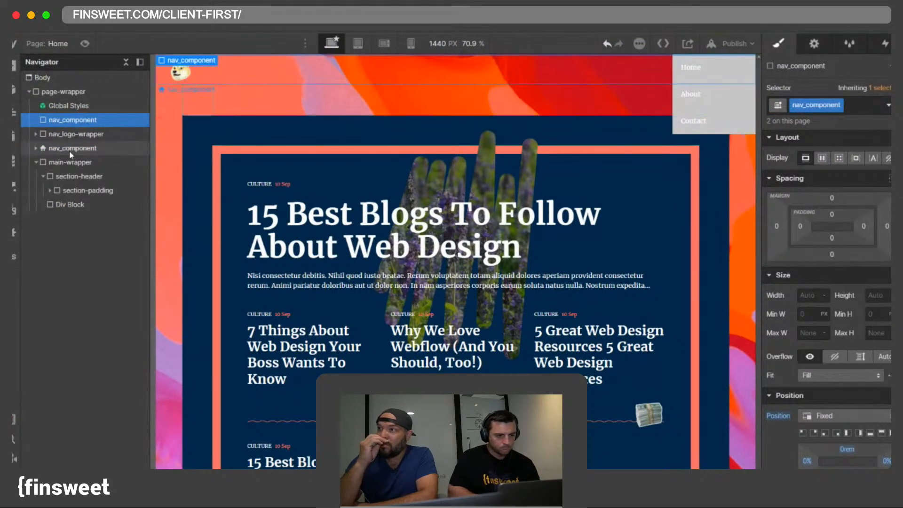
click(71, 149)
key(ctrl+z)
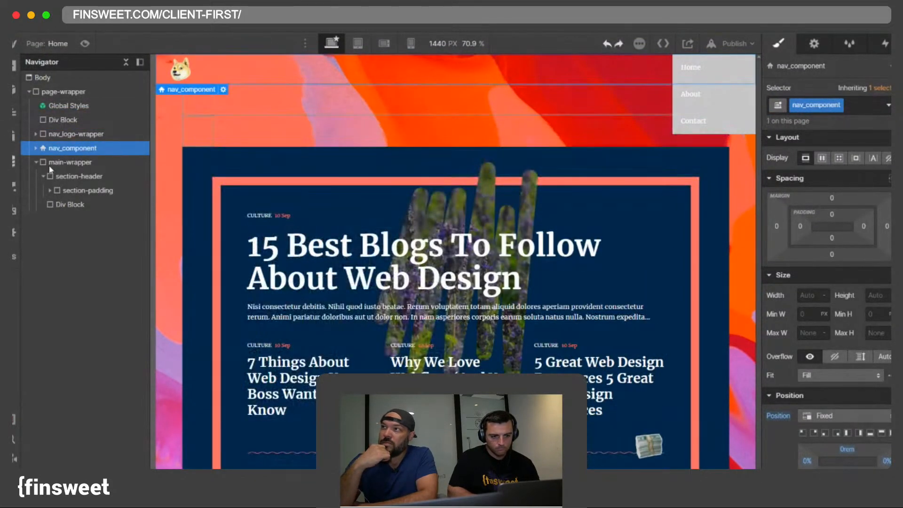
Step: Rename the nav_component class on the existing navbar element to nav_menu-bar
double_click(817, 106)
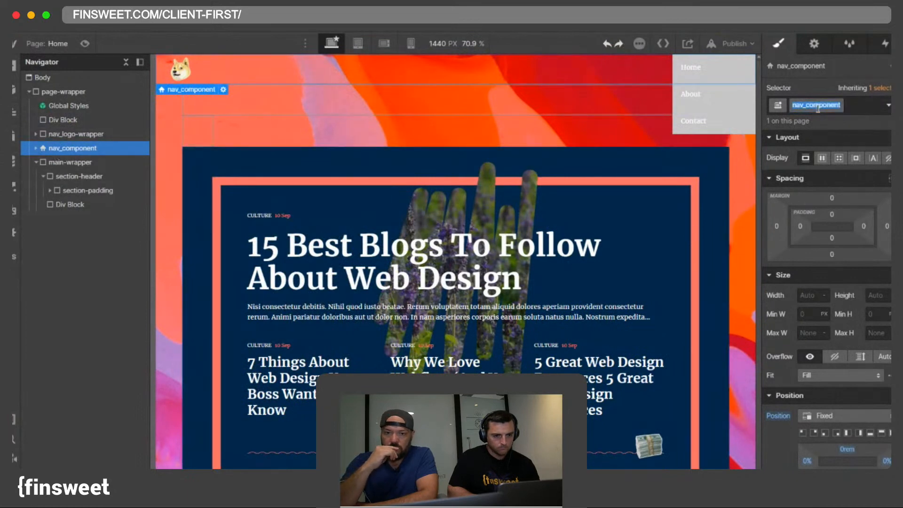
key(BackSpace)
key(BackSpace)
key(BackSpace)
key(BackSpace)
key(BackSpace)
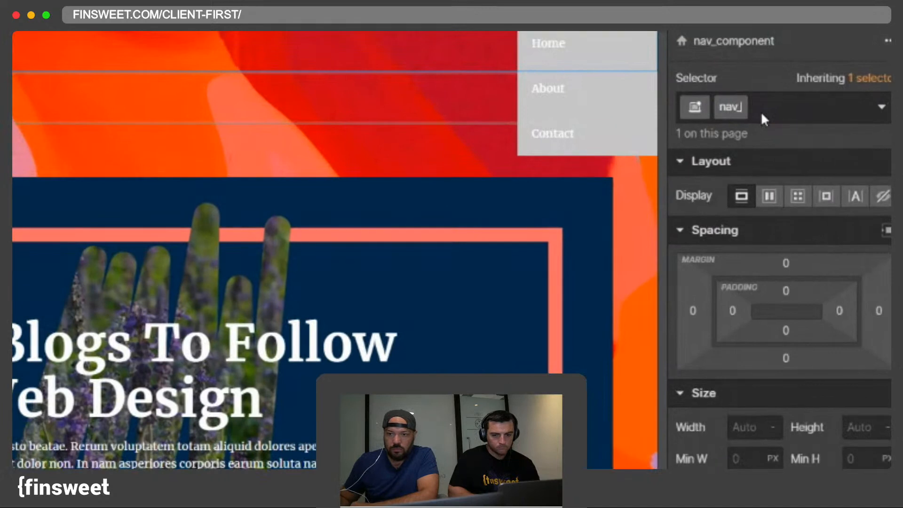
text(bmenu-bar)
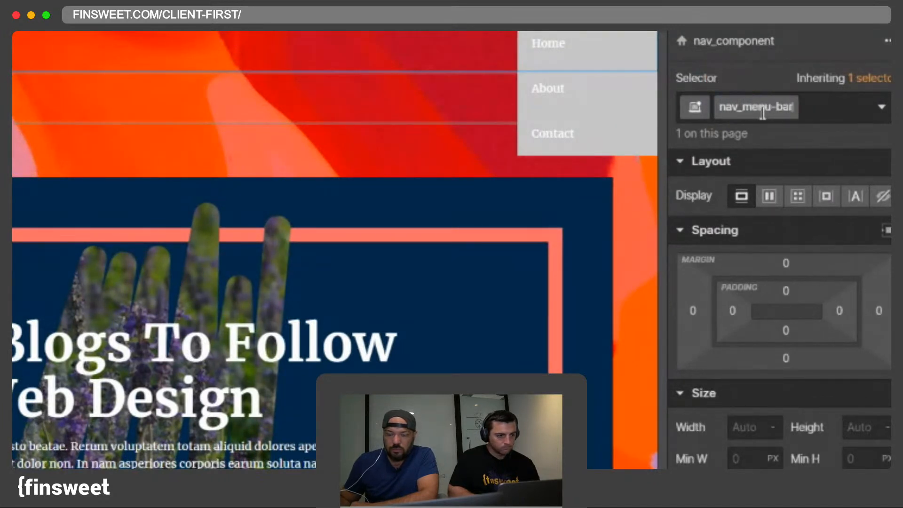
key(Return)
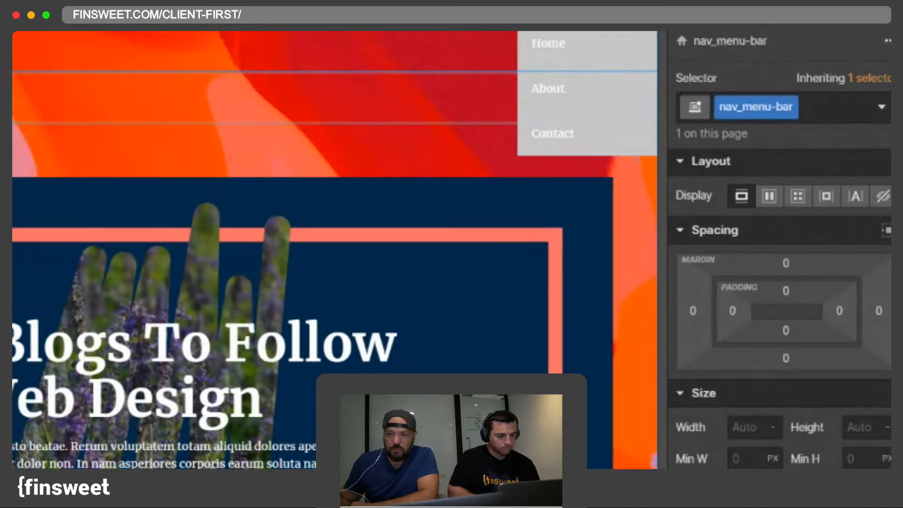
Step: Create the class nav_component on the Div Block below Global Styles and nest nav_logo-wrapper and nav_menu-bar inside it
click(311, 150)
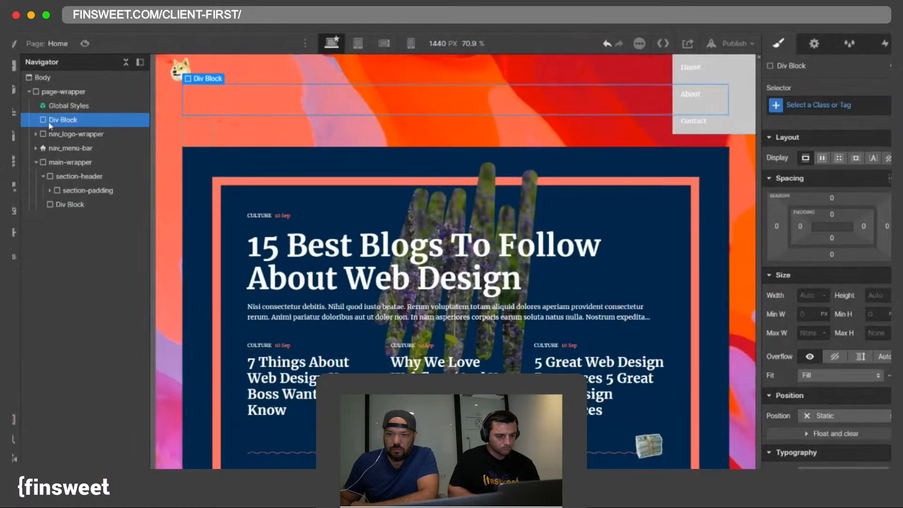
click(839, 103)
text(nav)
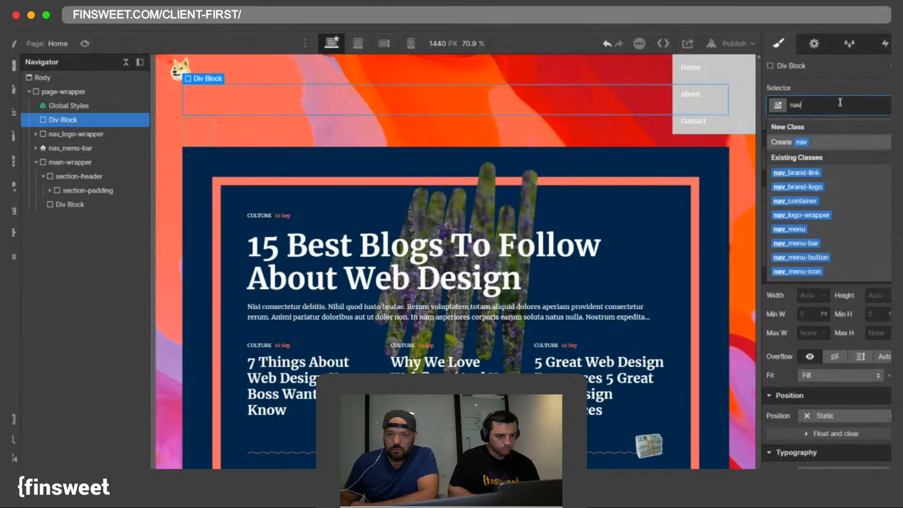
text(_comp)
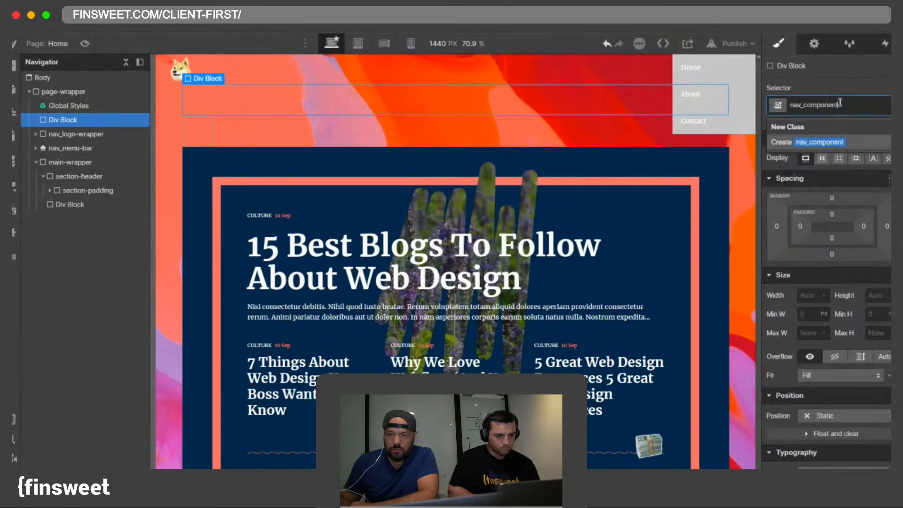
text(onent)
key(Return)
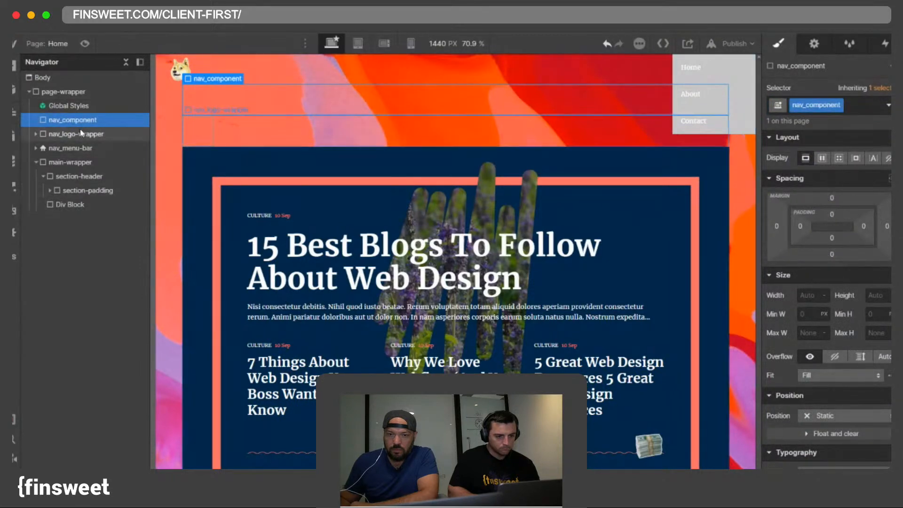
drag(81, 134, 60, 122)
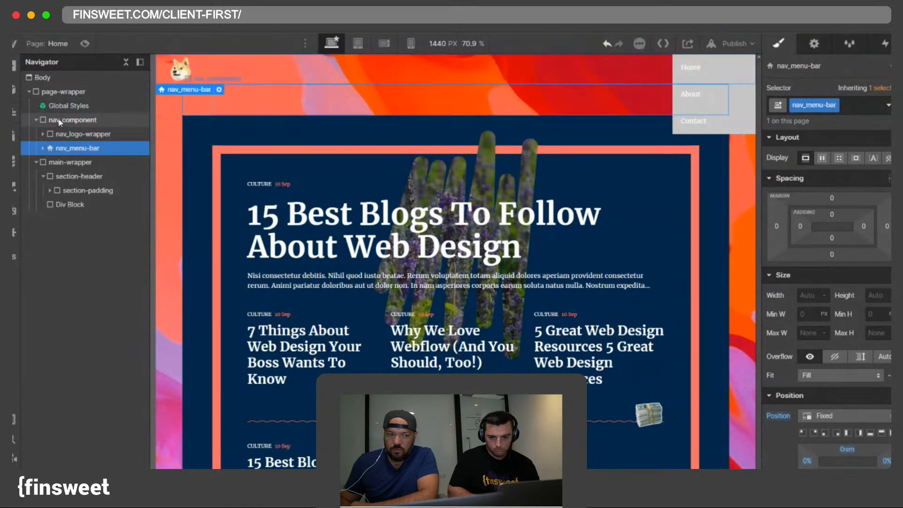
click(60, 122)
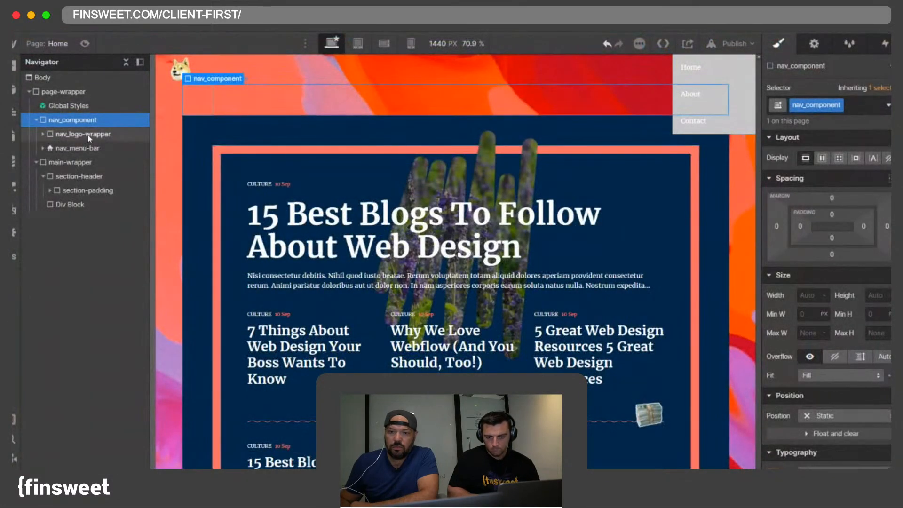
Step: Set nav_logo-wrapper to absolute position, anchored across the full top edge
click(89, 135)
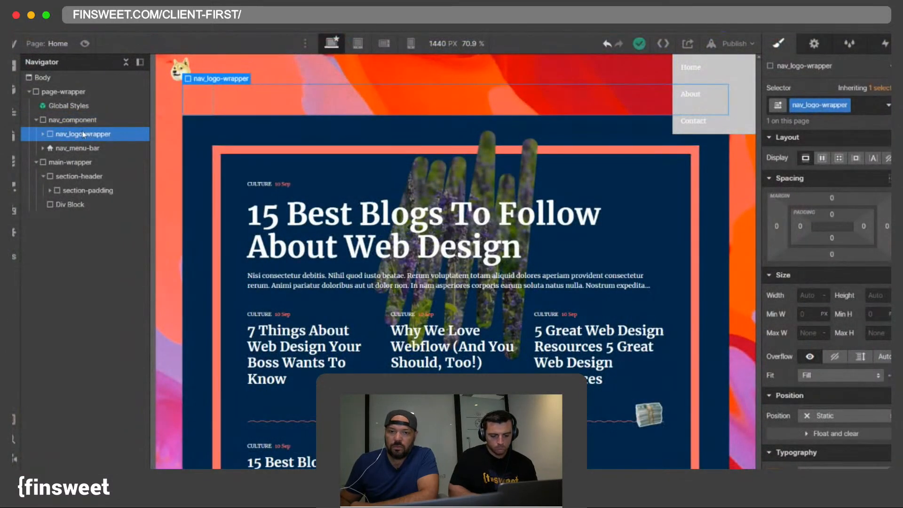
click(840, 416)
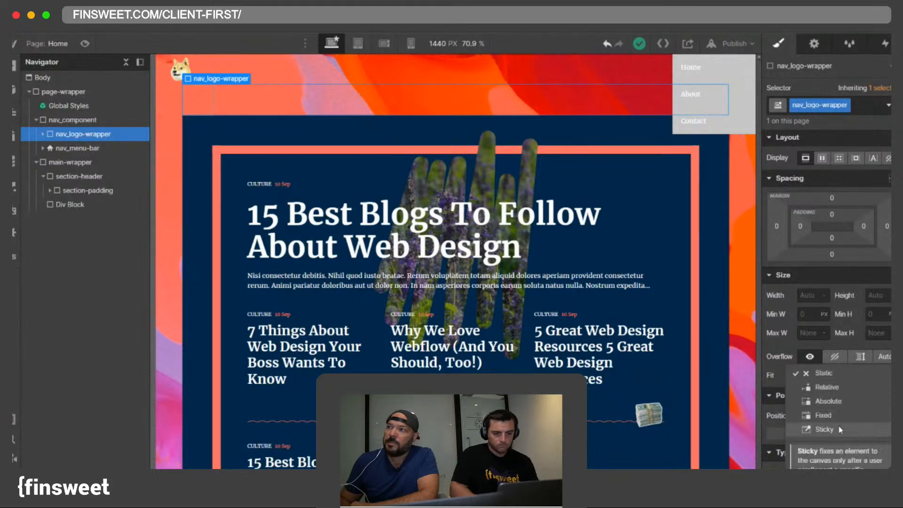
click(827, 401)
click(881, 433)
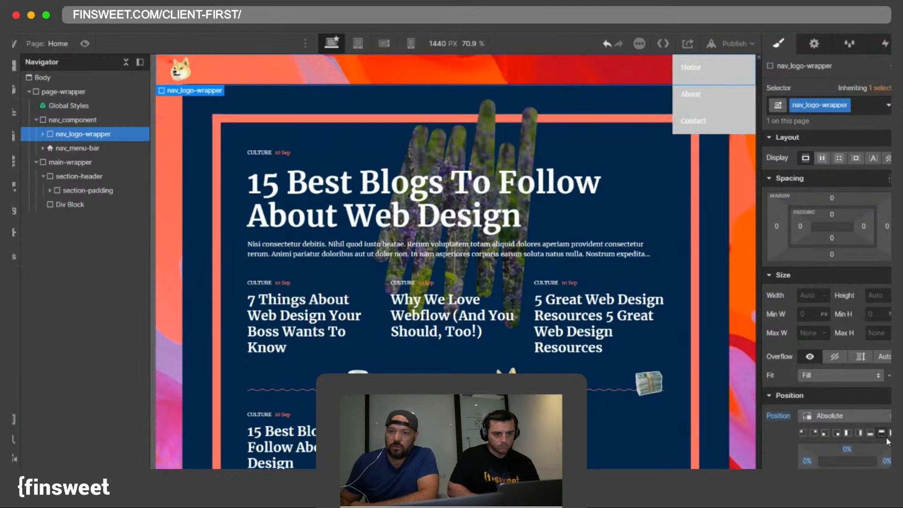
Step: Create the class nav_logo-link on the Link Block inside nav_logo-wrapper
click(43, 134)
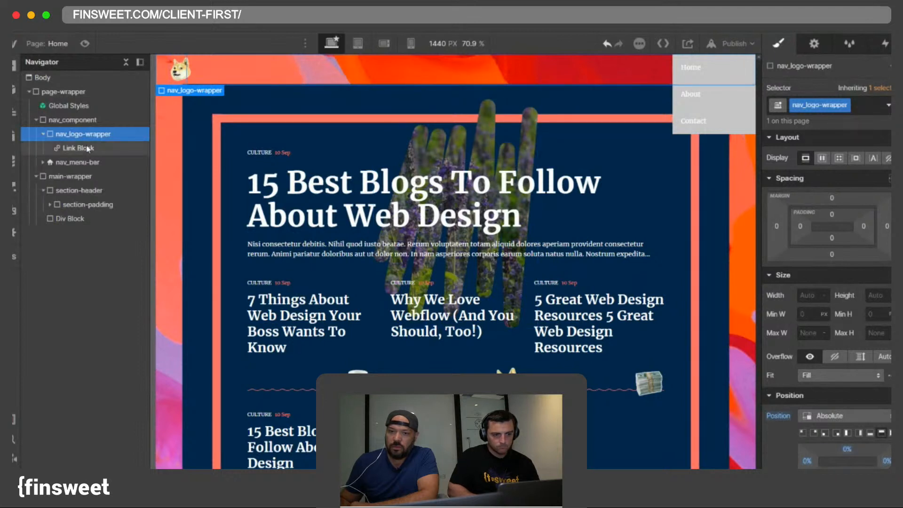
click(78, 148)
click(841, 106)
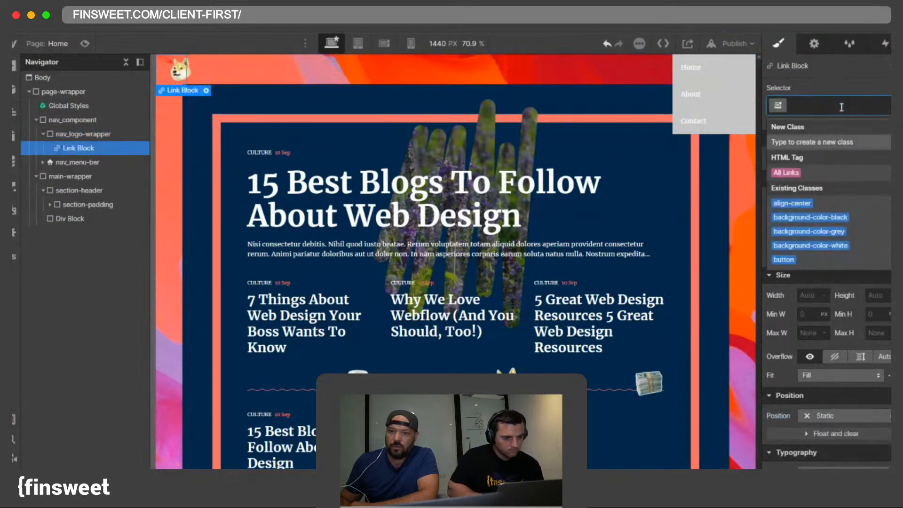
text(nav_link)
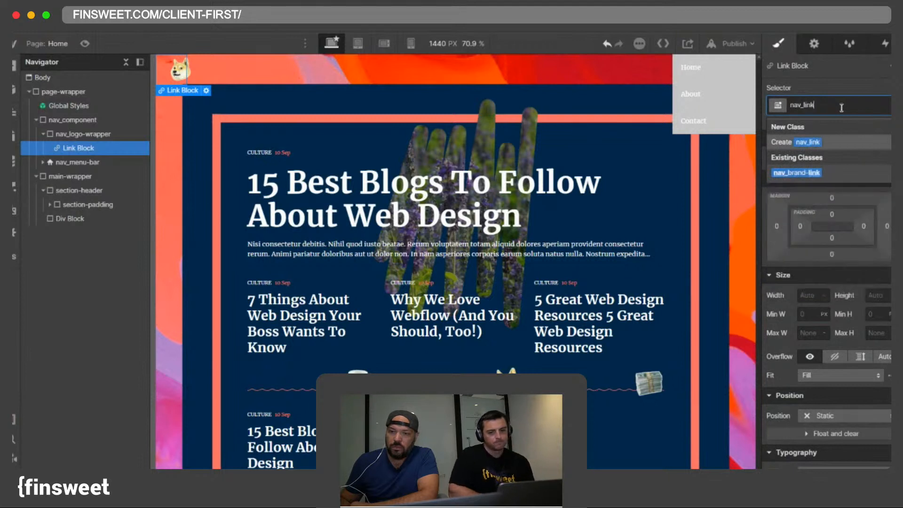
key(BackSpace)
key(BackSpace)
key(BackSpace)
key(BackSpace)
text(lo)
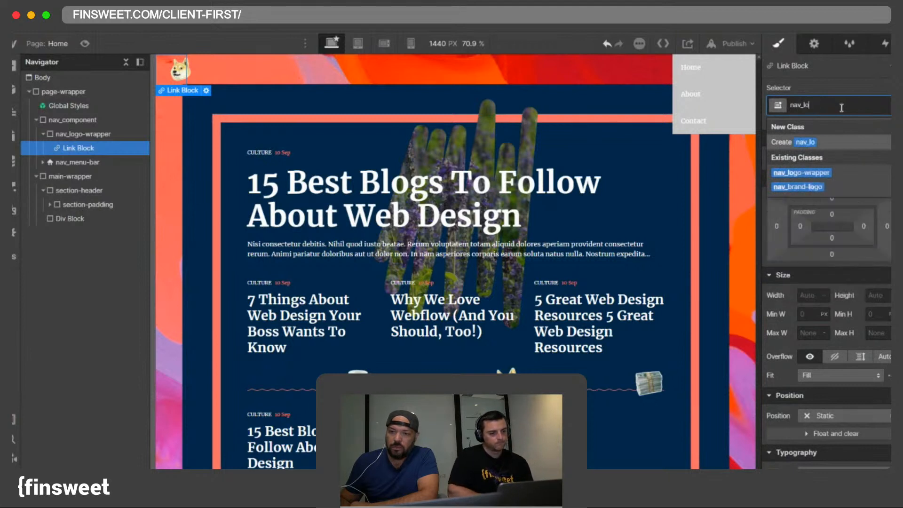
text(go)
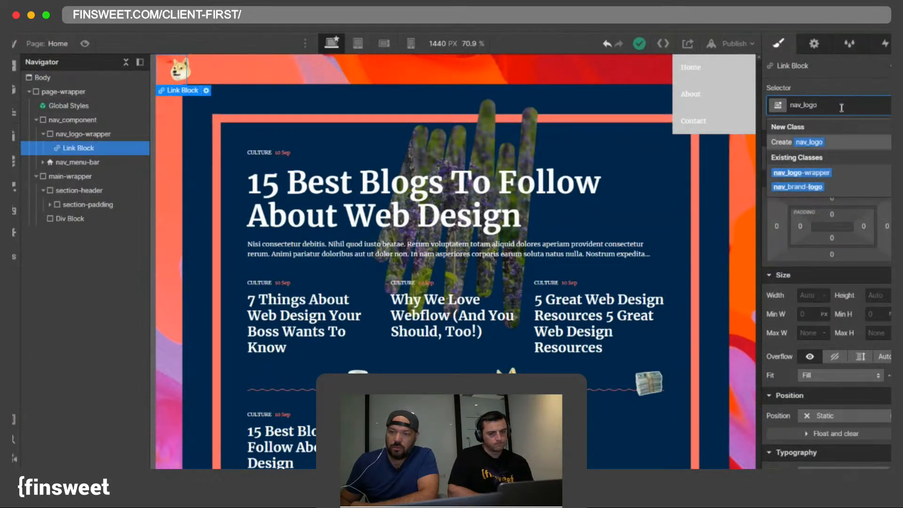
text(-link)
key(Return)
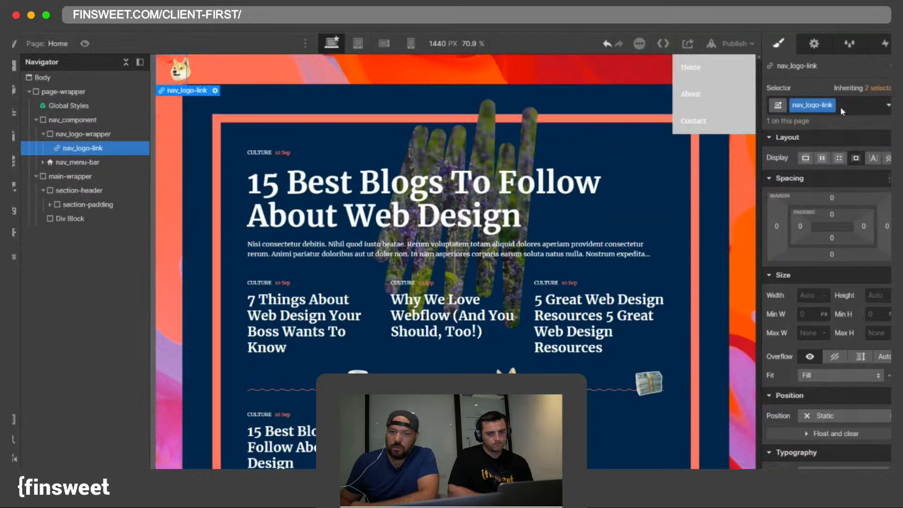
Step: Make nav_logo-wrapper a horizontal flex container with its content centered in both directions
click(89, 136)
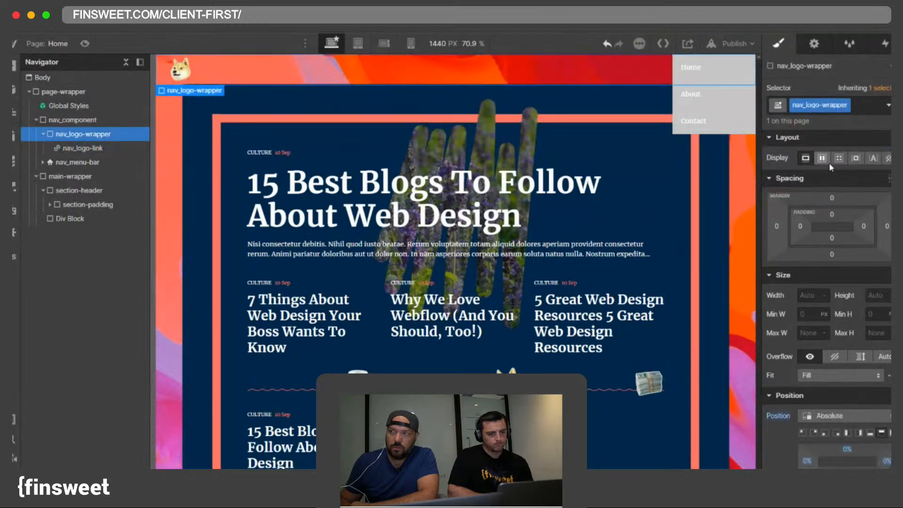
click(821, 157)
click(826, 199)
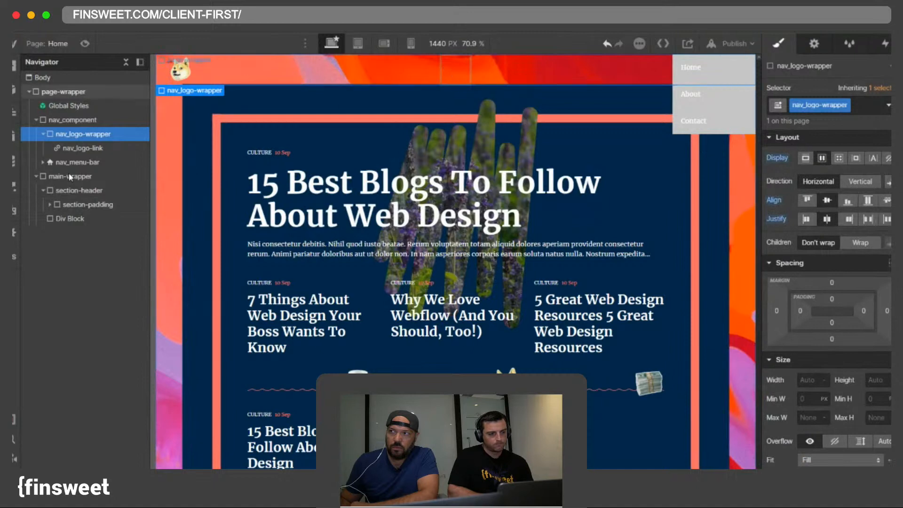
Step: Insert the black The Outline logo image from the site assets and nest it inside nav_logo-link
click(14, 211)
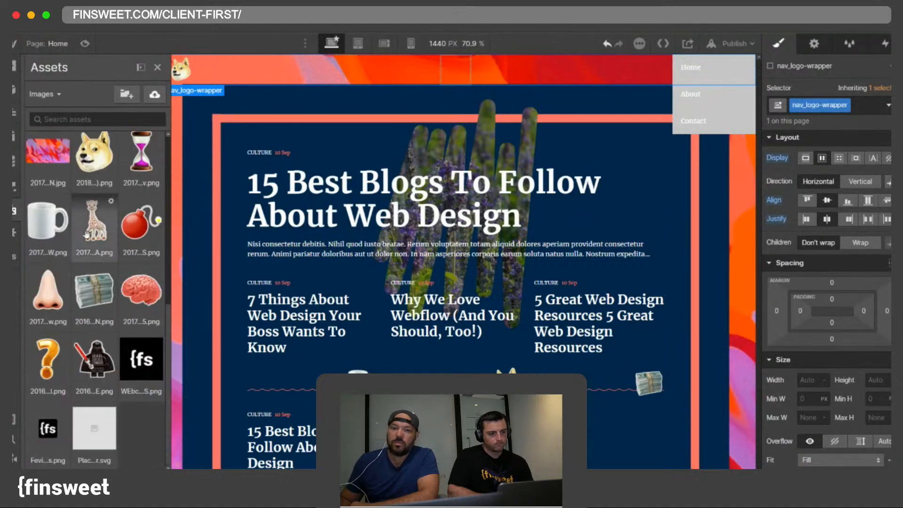
scroll(87, 258, up, 5)
drag(88, 258, 458, 100)
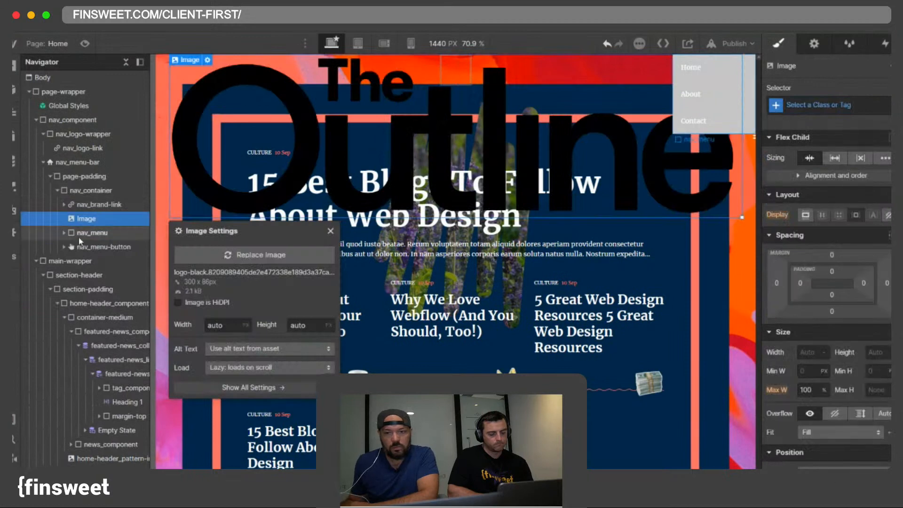
drag(86, 218, 83, 152)
click(92, 232)
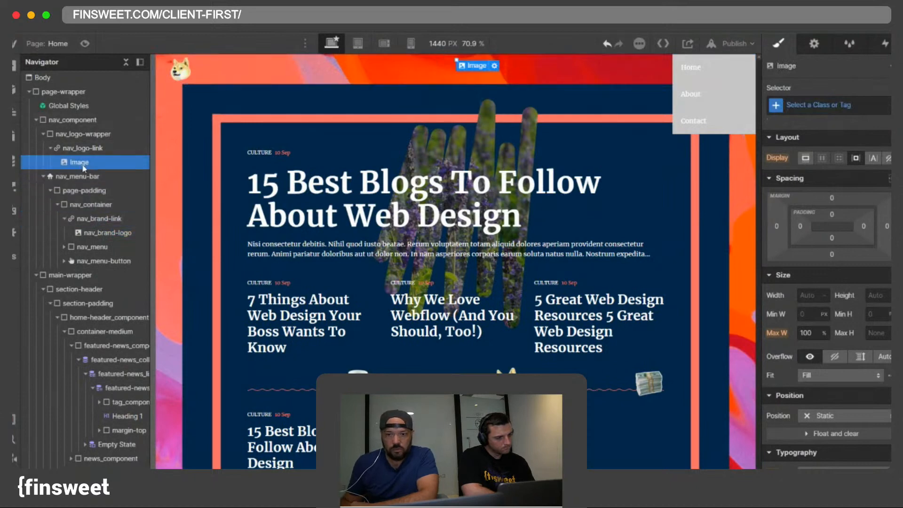
Step: Create the class nav_logo on the new logo image and collapse nav_logo-link
click(867, 108)
text(nav_)
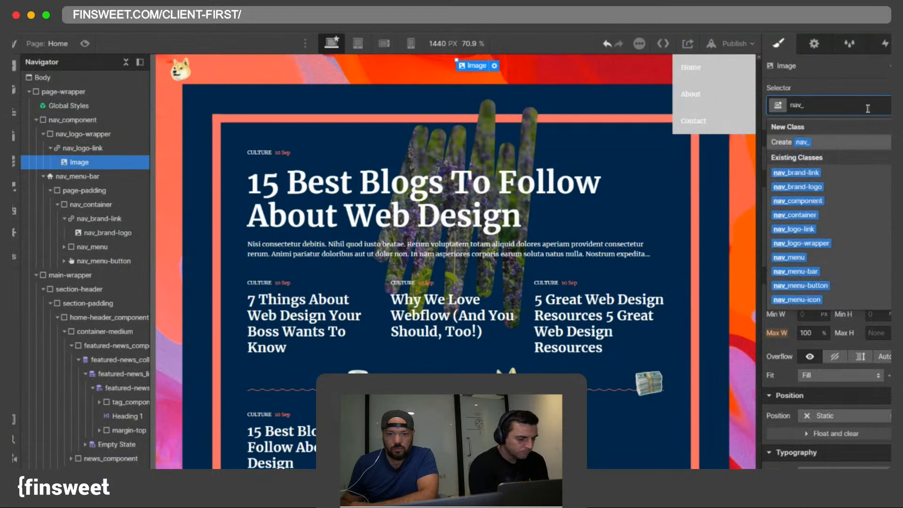
text(lo)
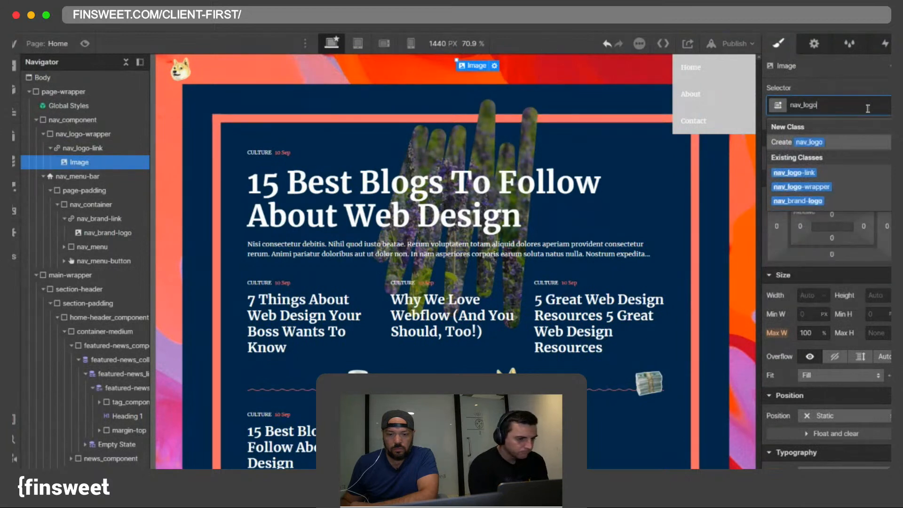
text(go)
key(Return)
click(50, 148)
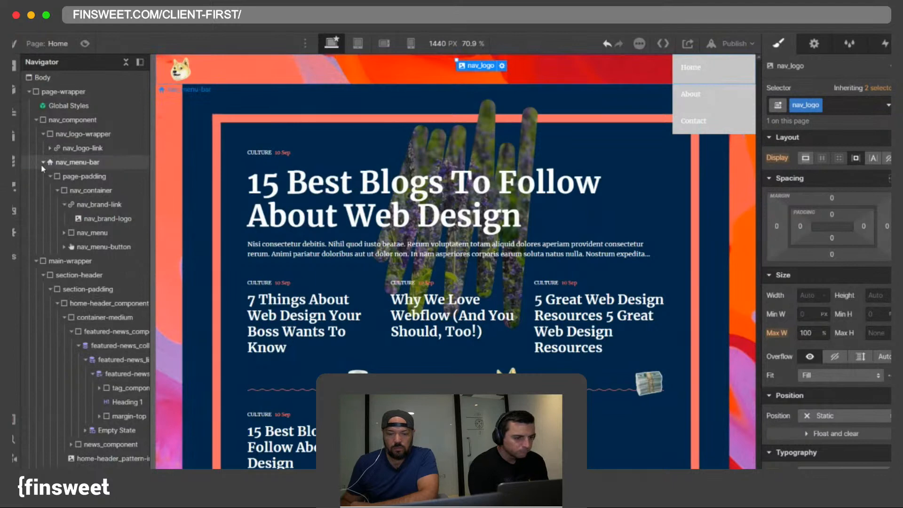
Step: Rename the nav_brand-logo class on the image inside nav_brand-link to nav_brand-icon
click(99, 223)
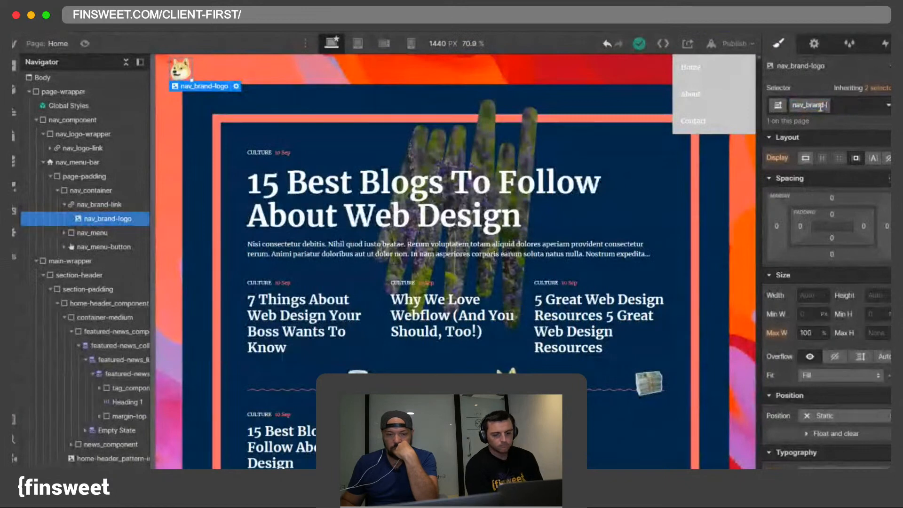
text(icon)
key(Return)
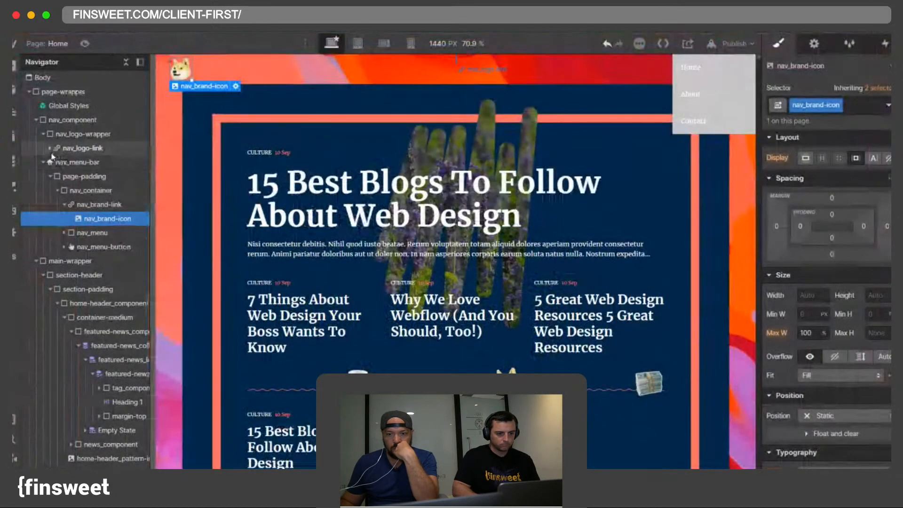
Step: Select the nav_logo image and resize it, entering a size of 2rem
click(456, 60)
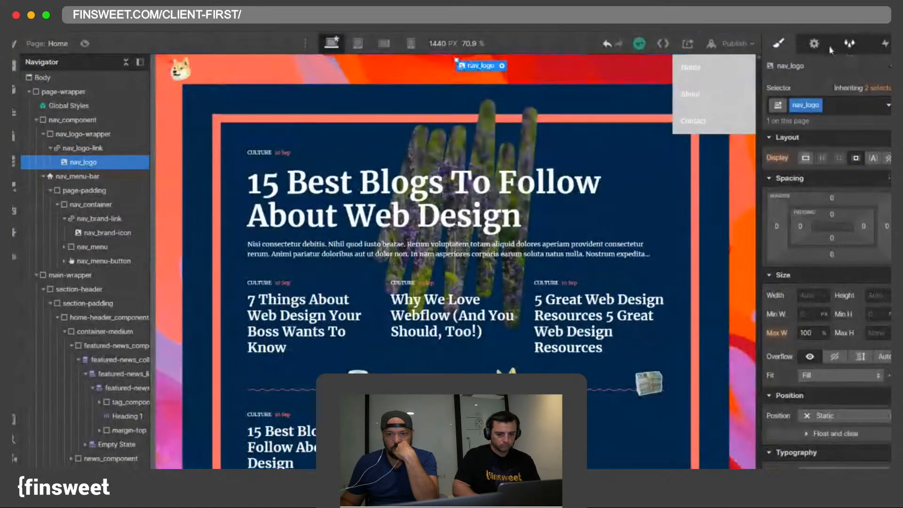
click(815, 43)
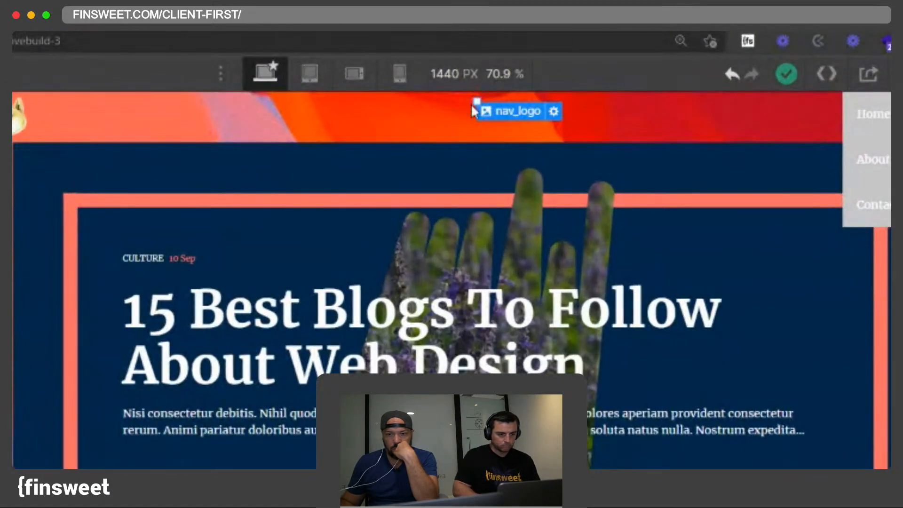
drag(476, 101, 519, 135)
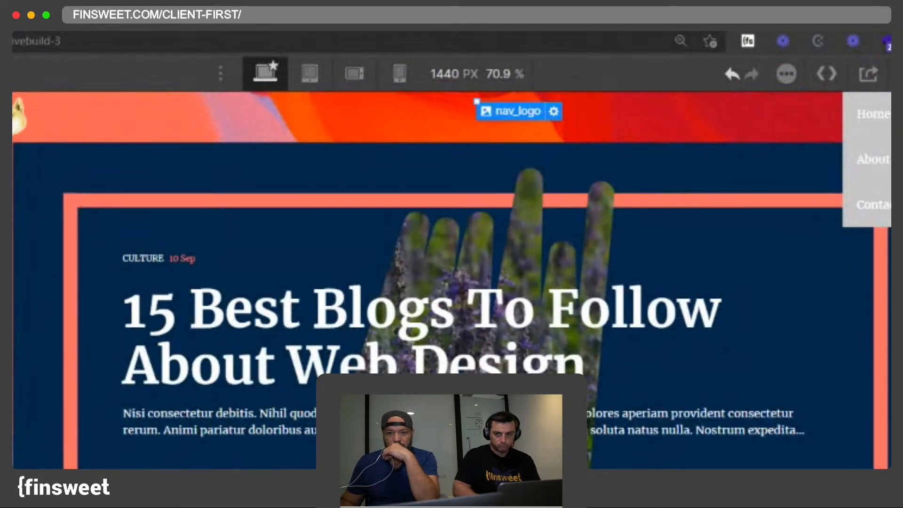
text(2rem)
key(Return)
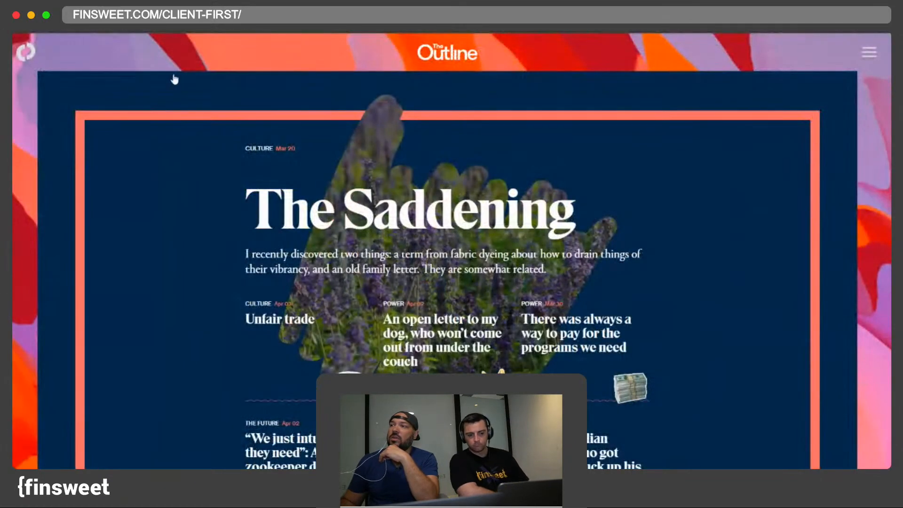
Step: Inspect the centered logo on the original The Outline site at the 1440 device size to read its dimensions
right_click(174, 77)
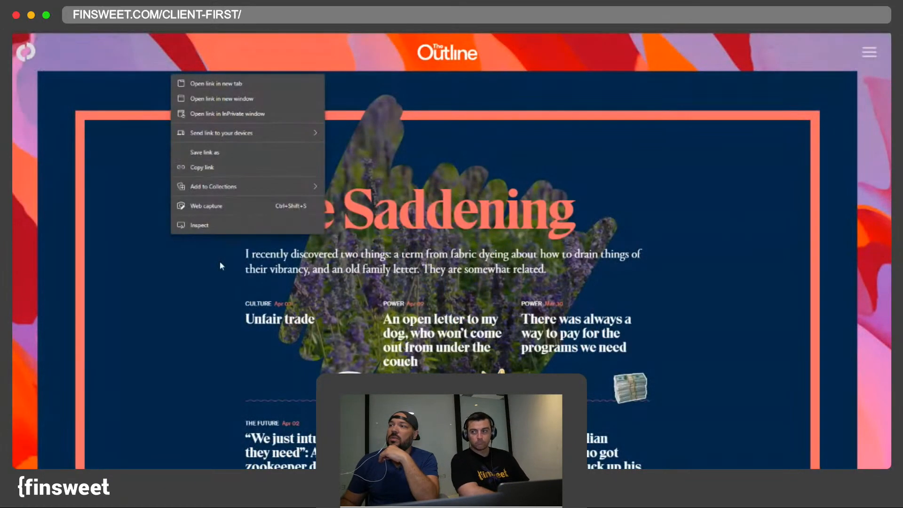
click(219, 260)
click(324, 41)
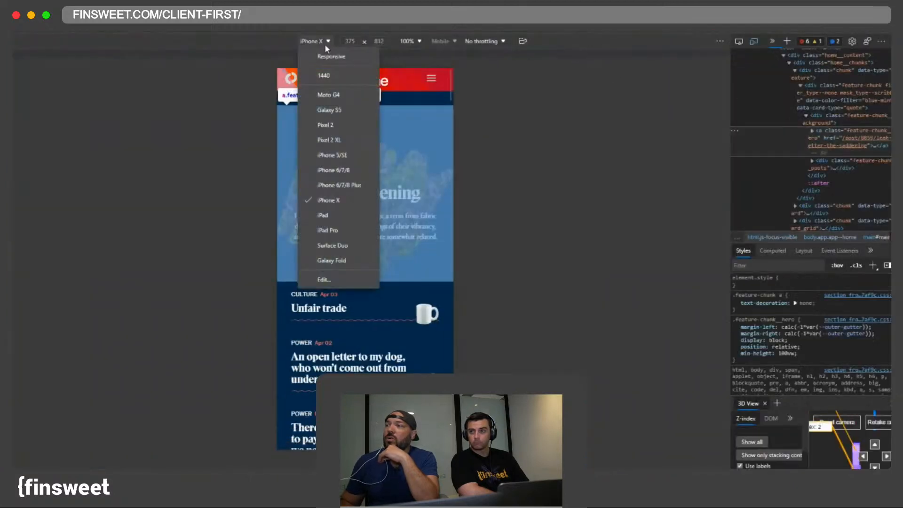
click(348, 78)
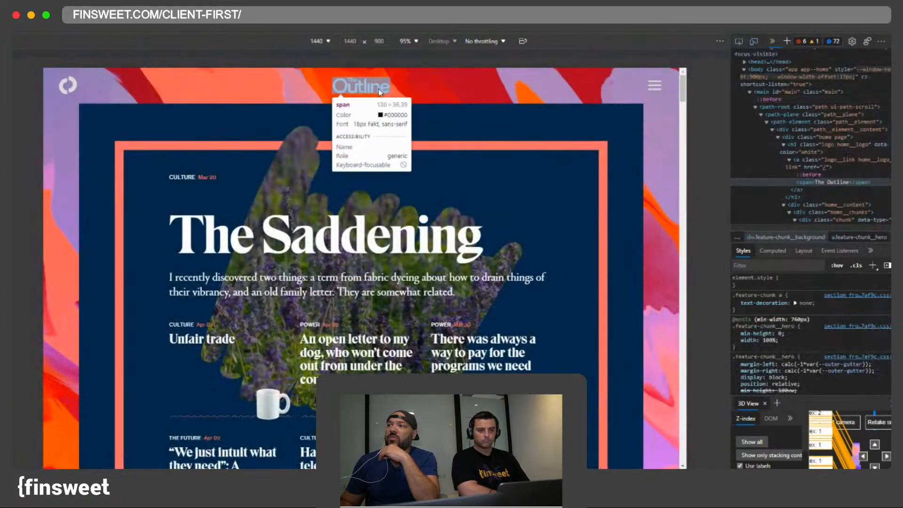
click(380, 89)
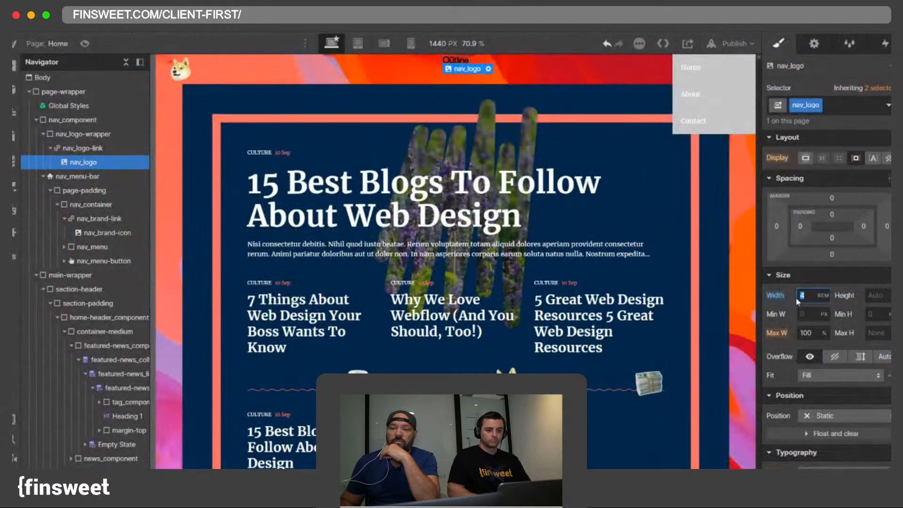
Step: Set the nav_logo image's width in rem to match the original site's centered logo
click(804, 295)
text(8)
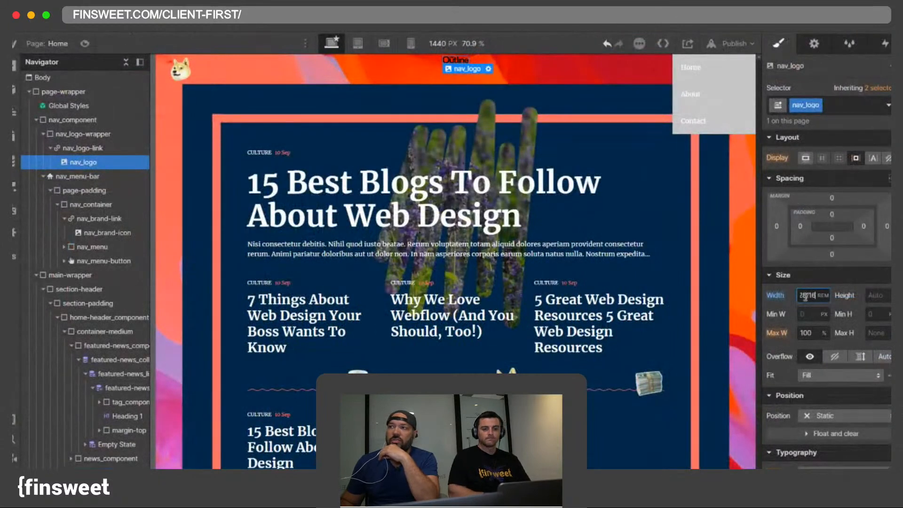
click(520, 73)
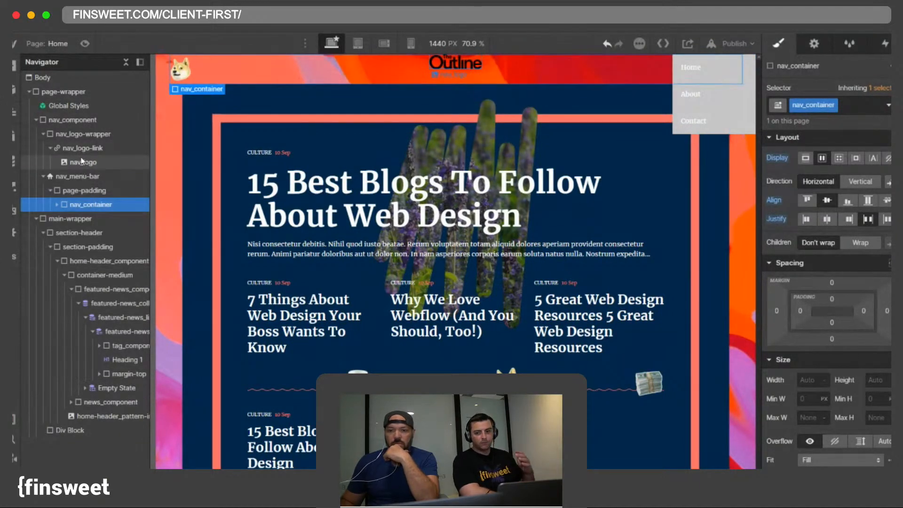
Step: Set nav_component's display to flex
click(83, 177)
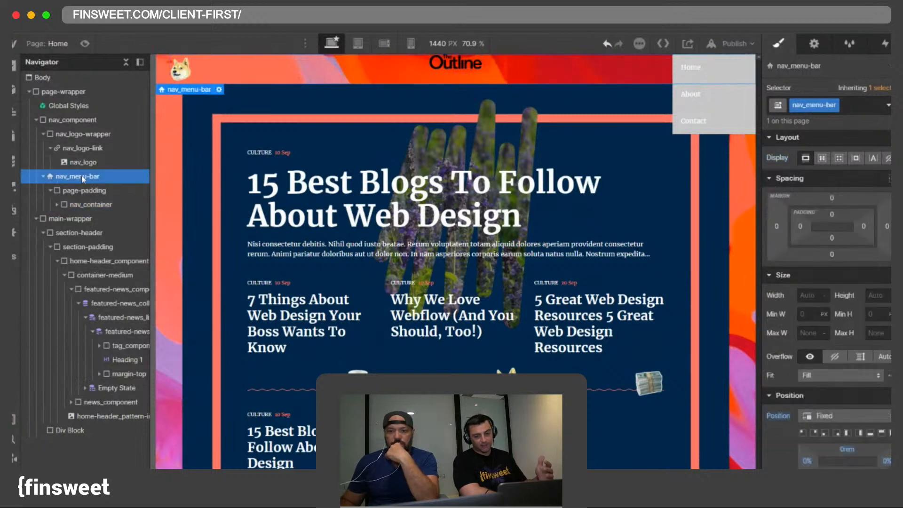
click(75, 125)
click(822, 158)
click(827, 201)
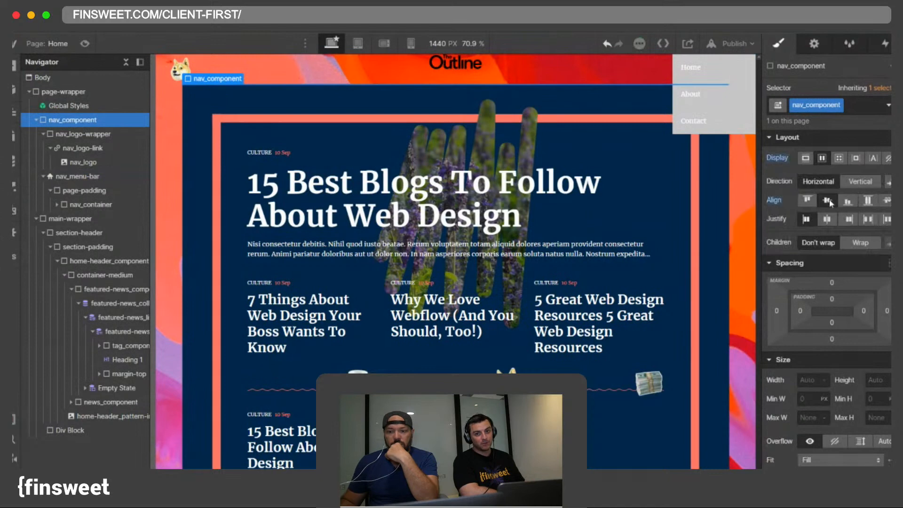
click(860, 181)
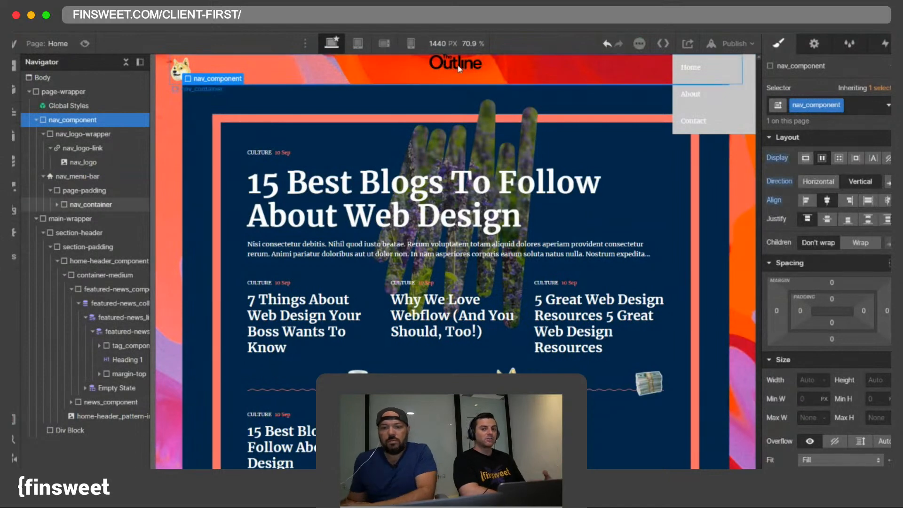
click(43, 134)
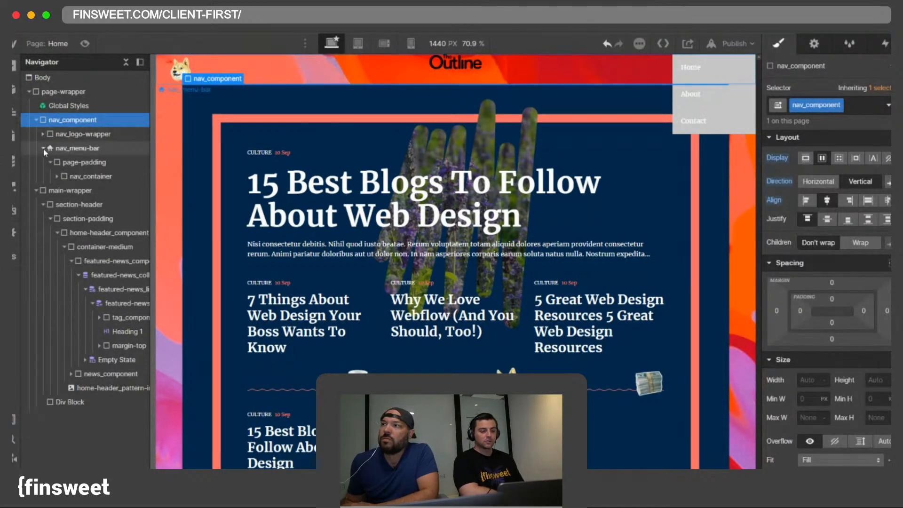
click(44, 149)
click(606, 44)
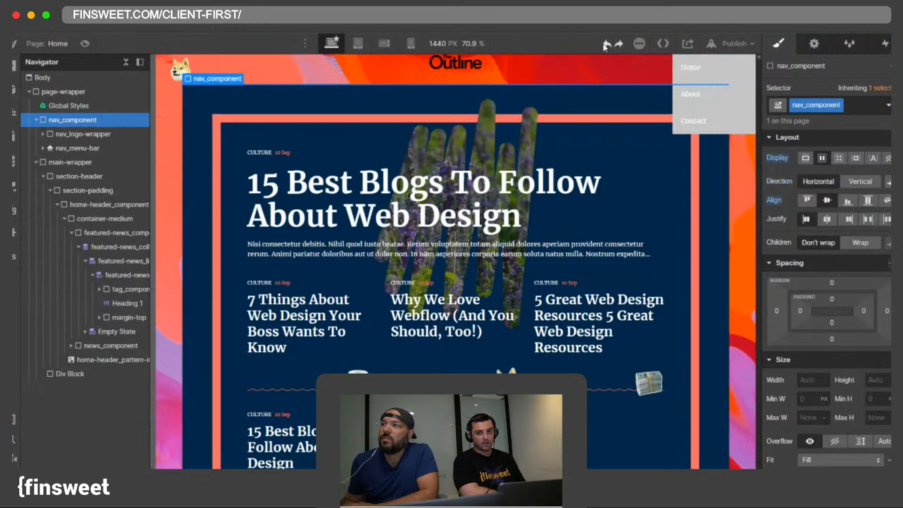
drag(690, 68, 693, 85)
Step: Give nav_logo-wrapper 1.25rem of top and bottom padding, using the nav_menu-button inside nav_menu-bar as reference
click(44, 149)
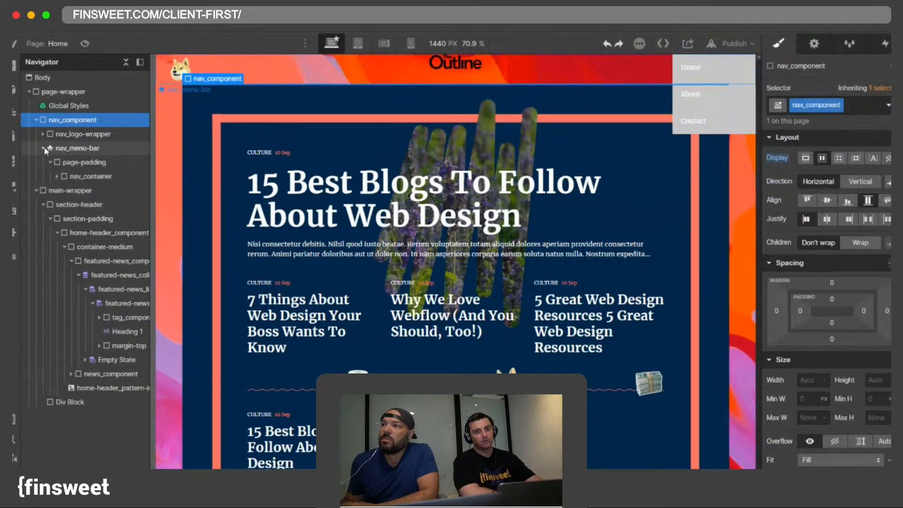
click(56, 177)
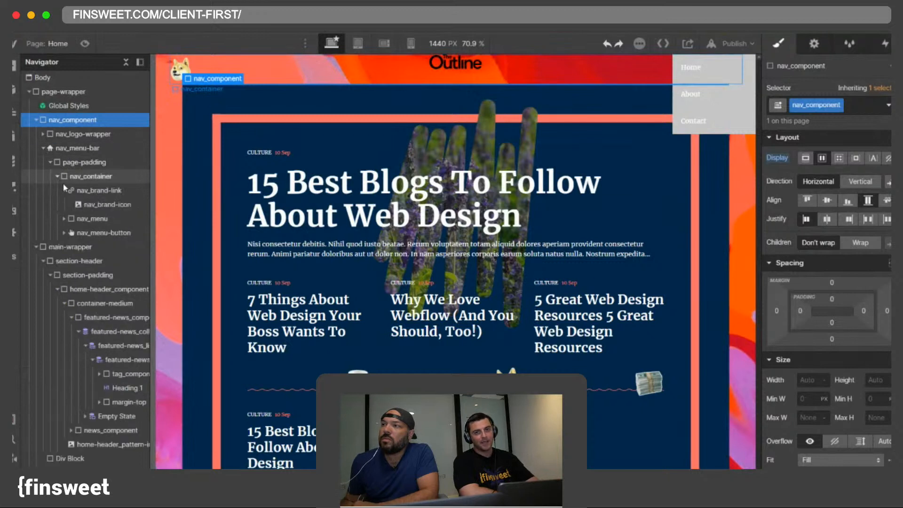
click(88, 232)
click(69, 134)
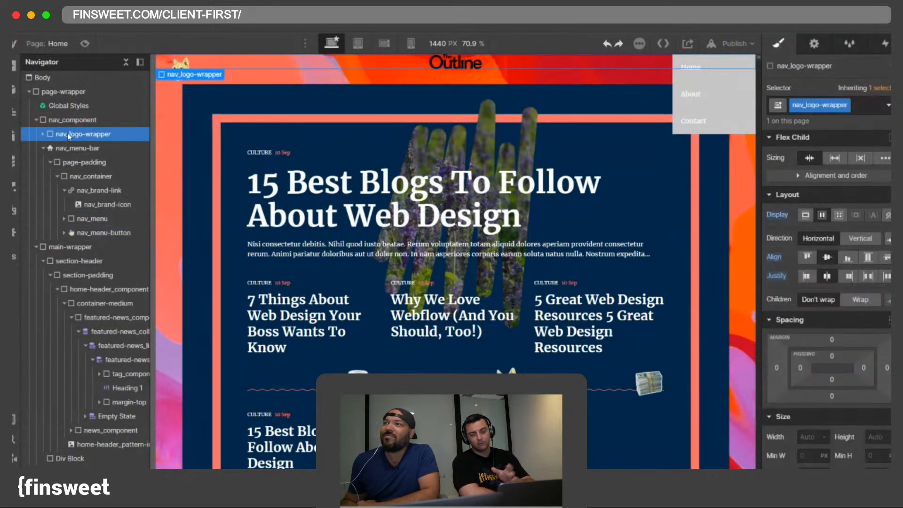
click(831, 355)
key(Return)
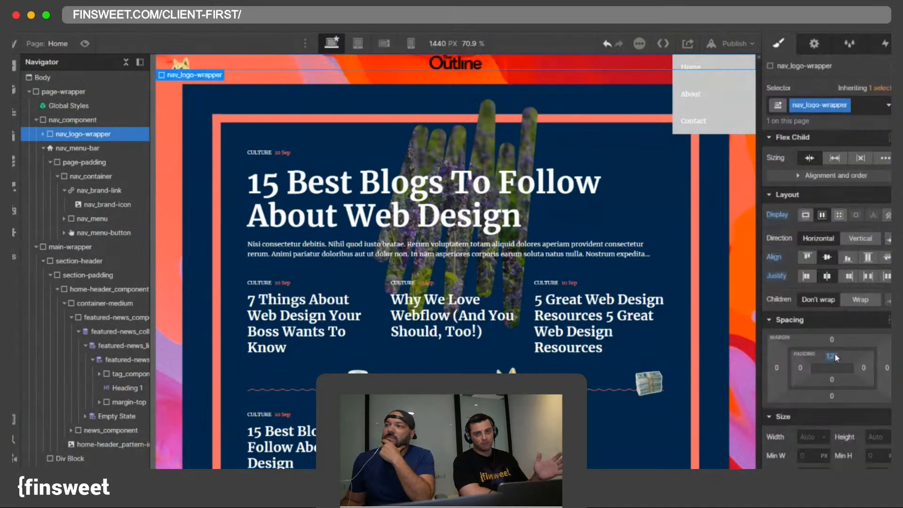
click(835, 357)
text(1.25rem)
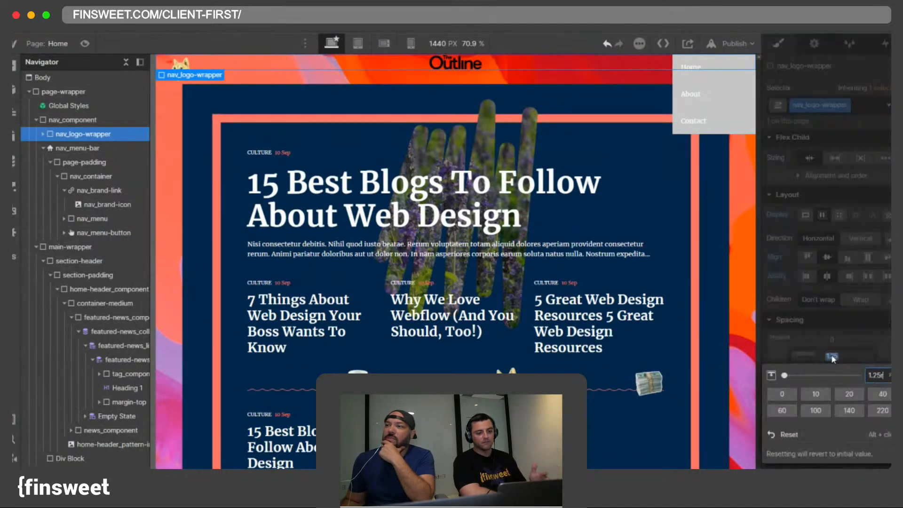
key(Return)
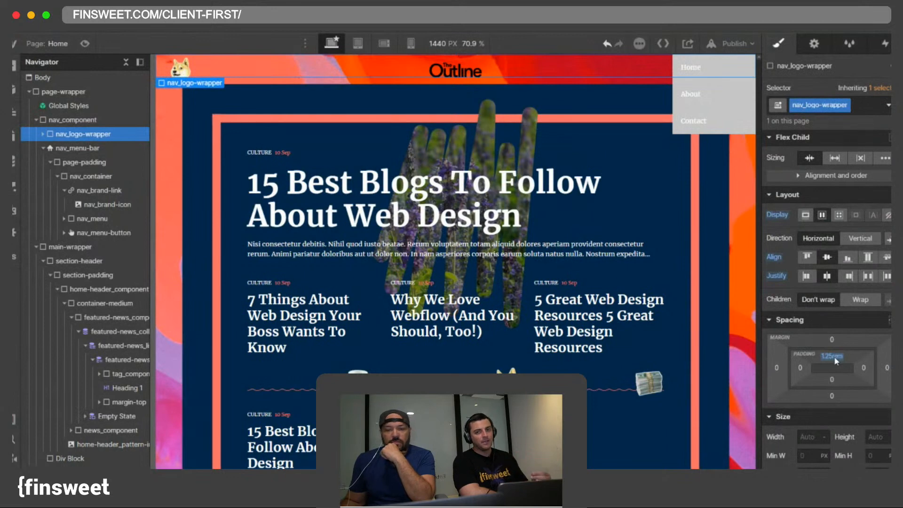
alt+click(832, 357)
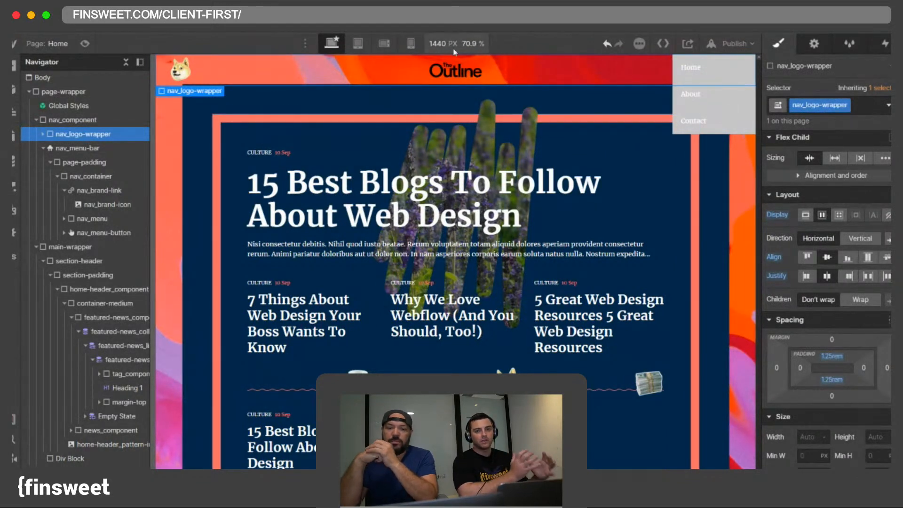
Step: Review the nav_component structure, comparing nav_logo-wrapper with nav_menu-bar and its nested container and menu button
click(42, 148)
click(64, 150)
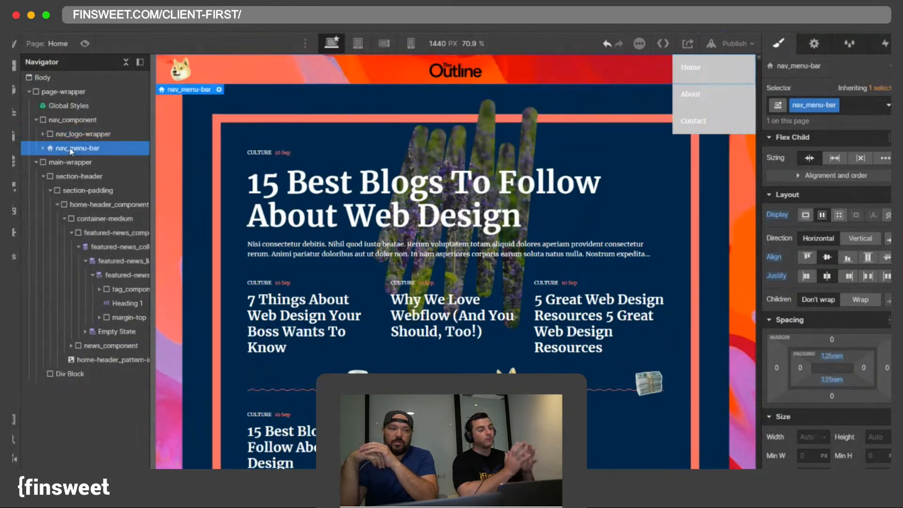
click(42, 149)
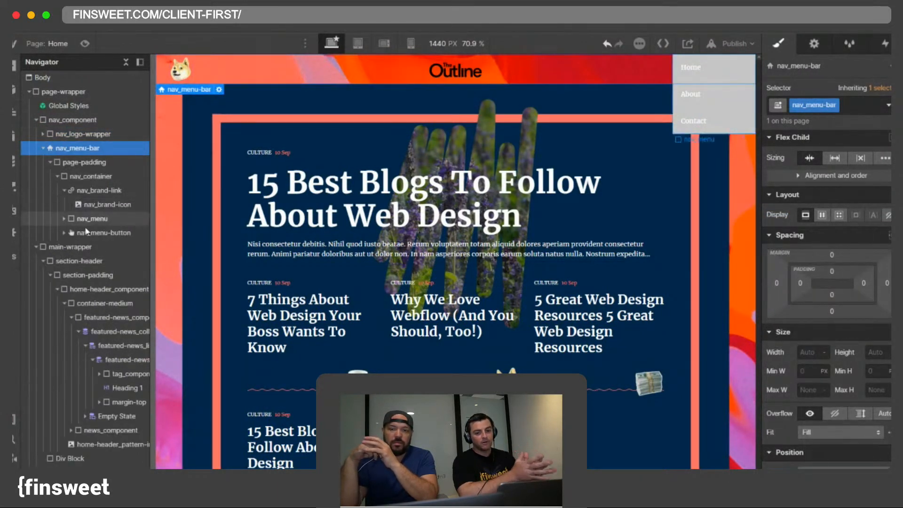
click(87, 233)
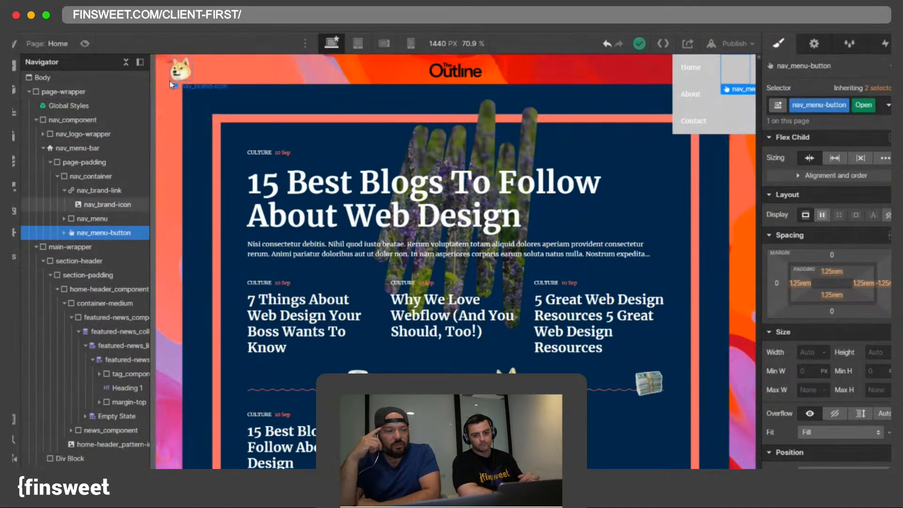
click(174, 106)
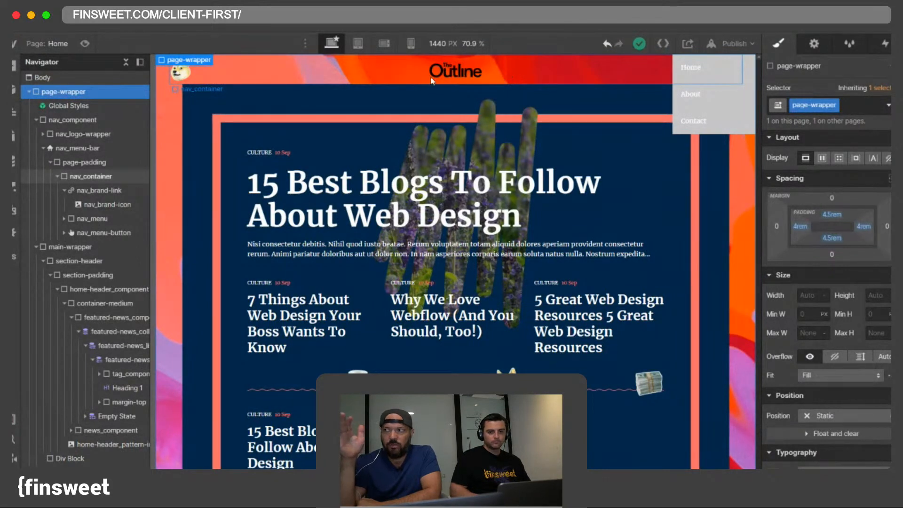
click(446, 74)
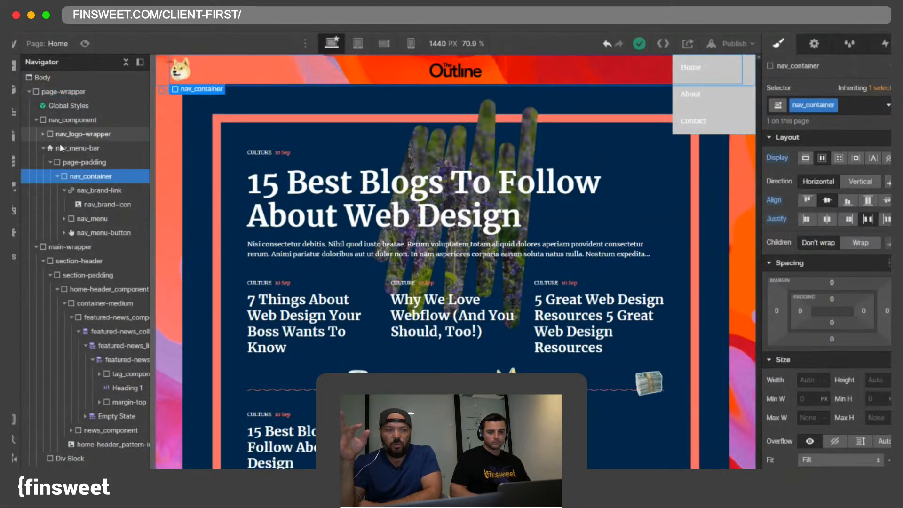
click(43, 148)
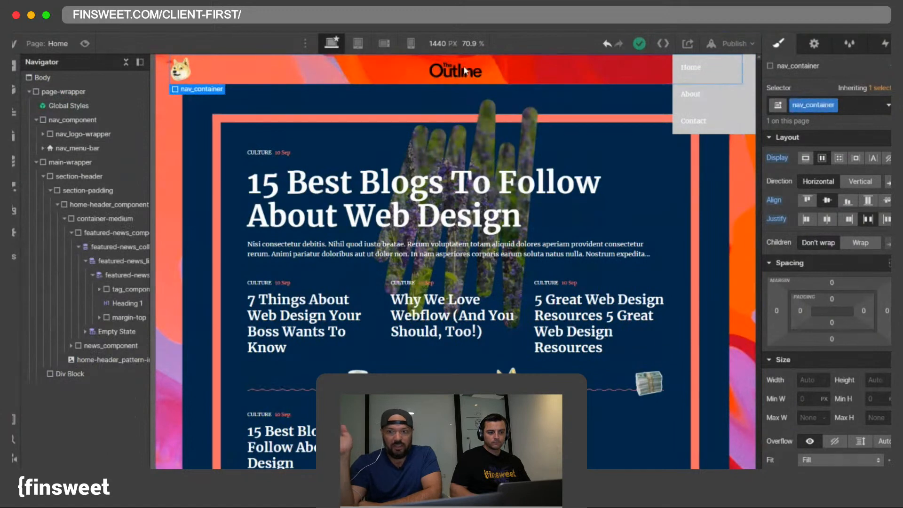
click(71, 135)
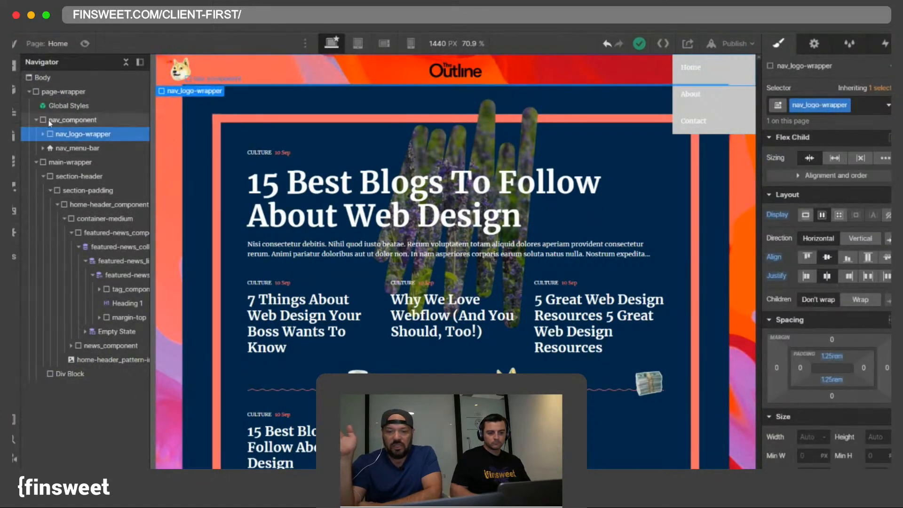
Step: Add the clickable-on global combo class to the nav_logo-link element inside nav_logo-wrapper
click(43, 134)
click(82, 148)
click(858, 106)
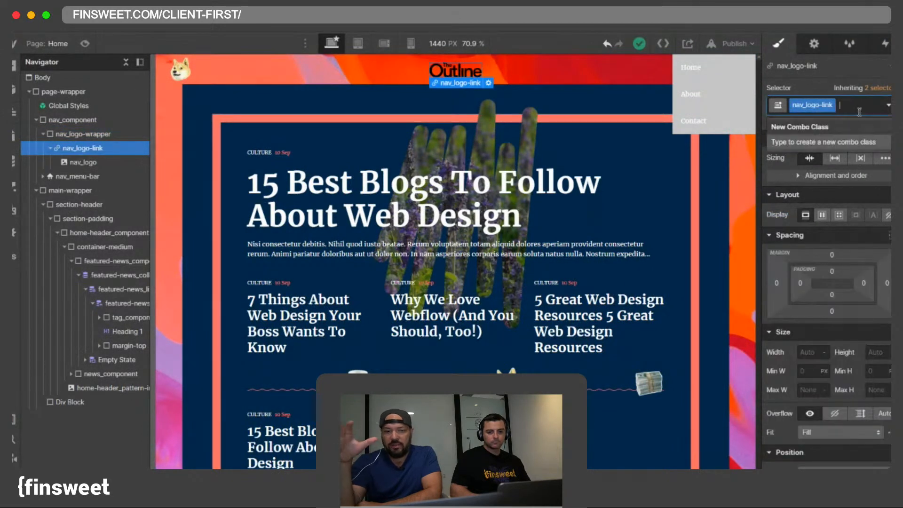
text(click)
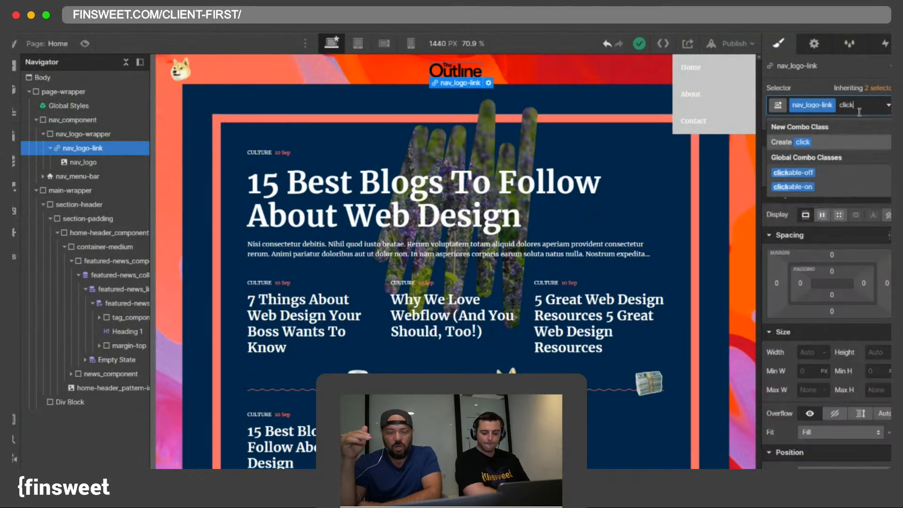
click(850, 170)
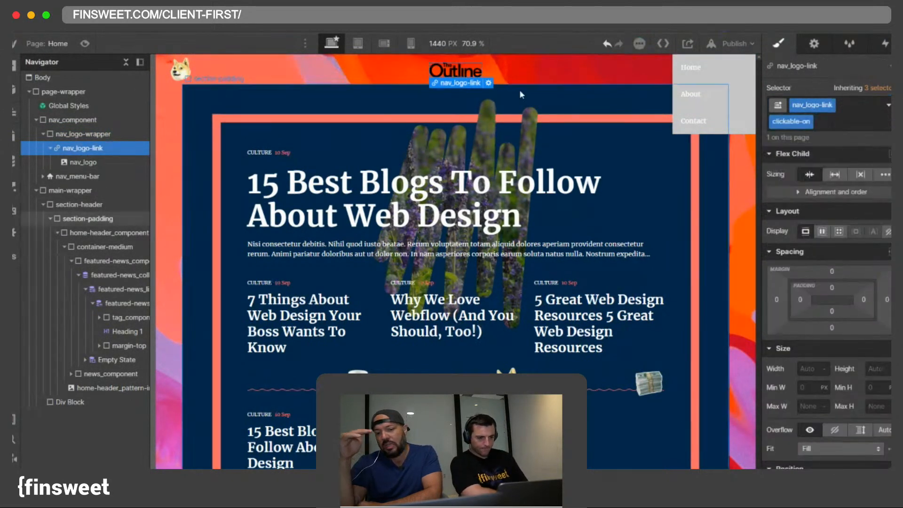
Step: Test selecting the logo on the canvas, then undo the clickable-on combo class on nav_logo-link
click(463, 72)
click(463, 72)
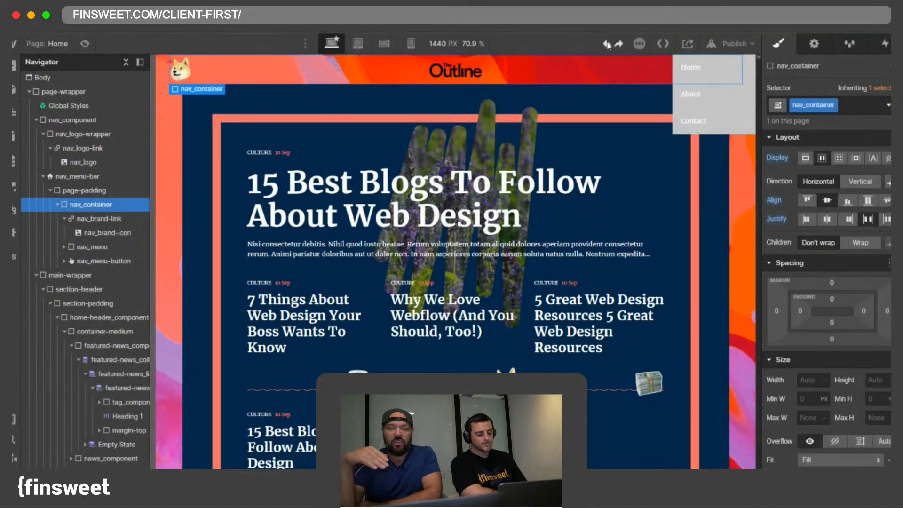
click(87, 149)
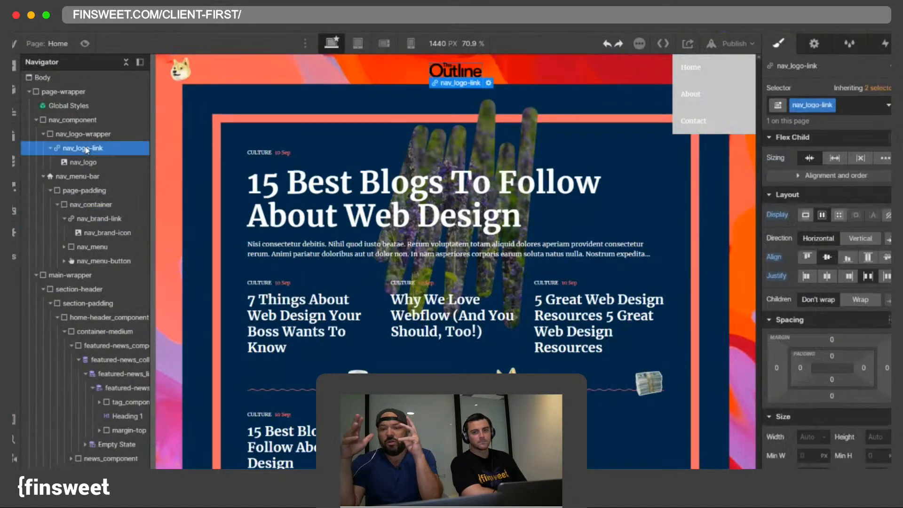
click(618, 48)
click(604, 46)
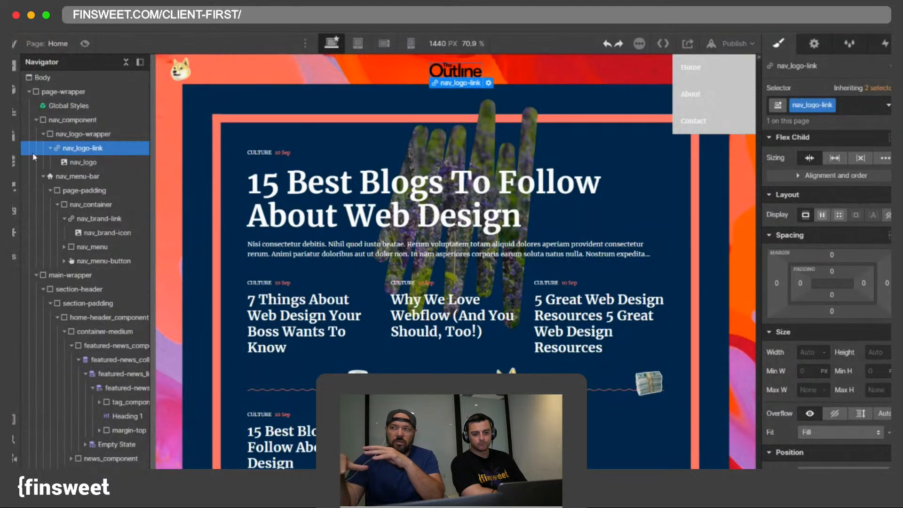
Step: Collapse nav_logo-wrapper and nav_menu-bar in the element tree, and set page-wrapper's top padding to 5 rem
click(42, 134)
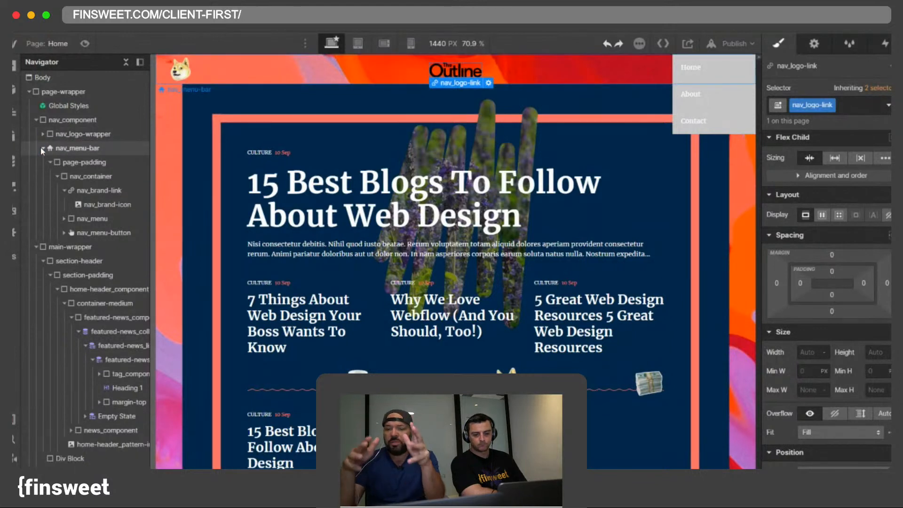
click(42, 148)
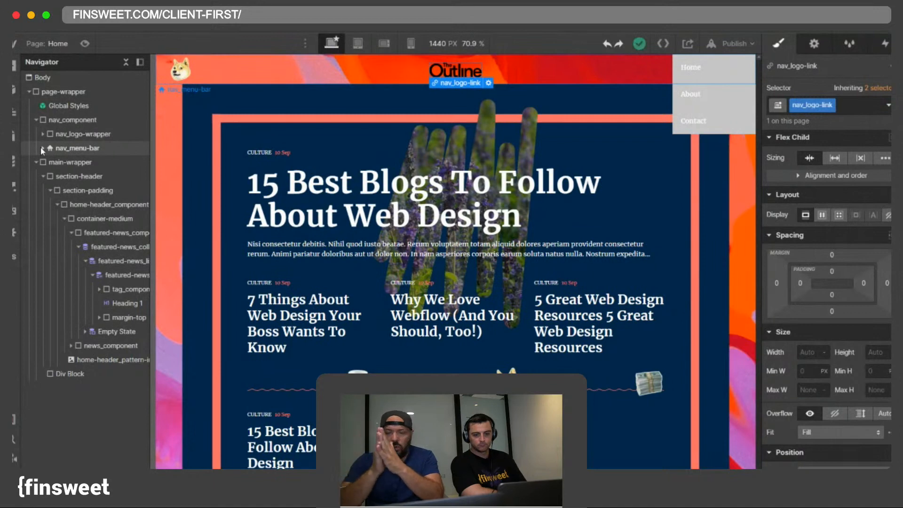
click(63, 92)
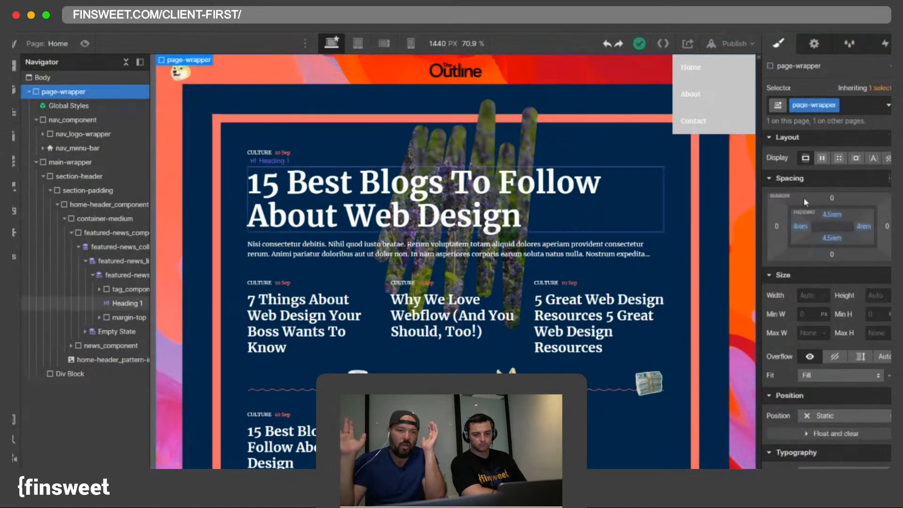
click(831, 214)
text(5)
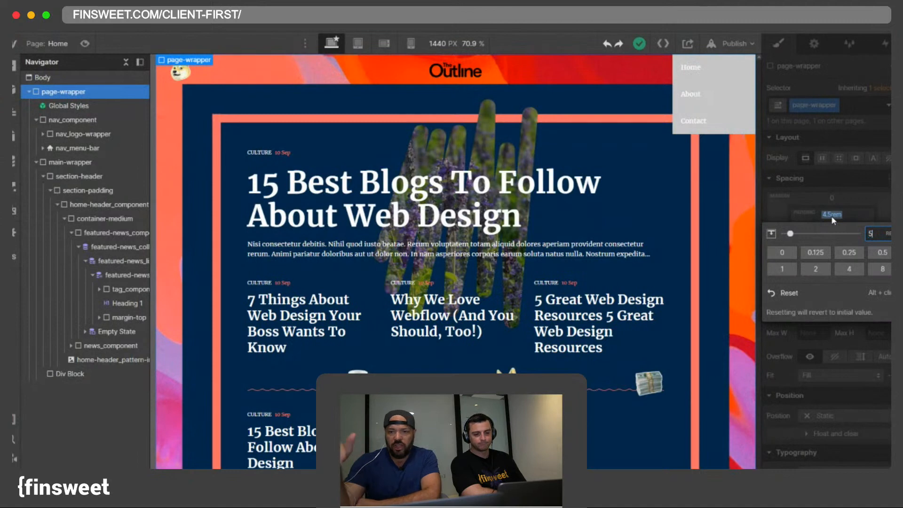
key(Return)
Step: Try a top padding of 4.75 rem and a bottom padding of 4 rem on page-wrapper
click(831, 214)
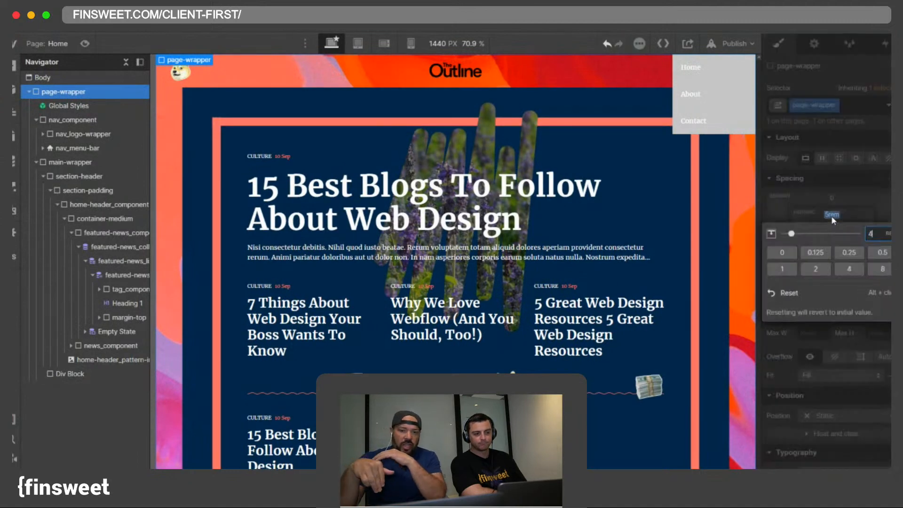
text(4.75)
key(Return)
click(829, 238)
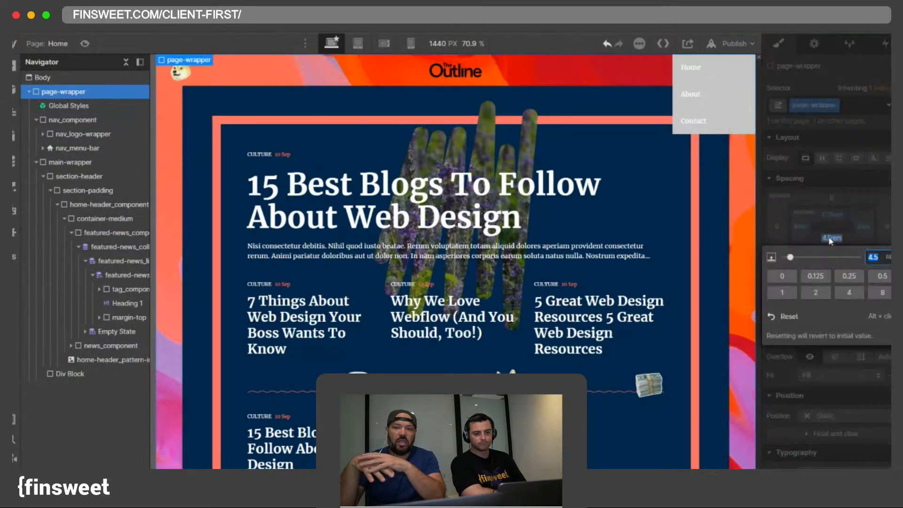
text(4)
key(Return)
Step: Set both the bottom and the top padding of page-wrapper to 5 rem
click(828, 237)
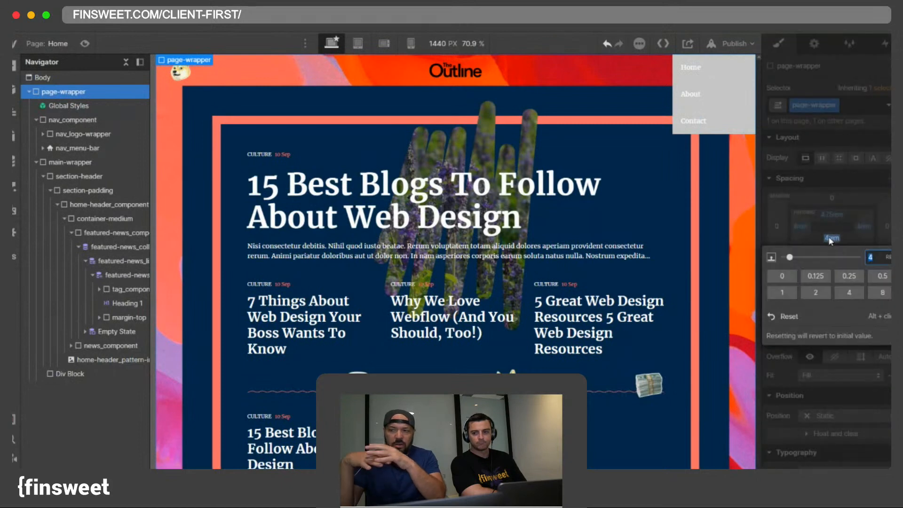
text(5)
key(Return)
click(828, 216)
text(5)
key(Return)
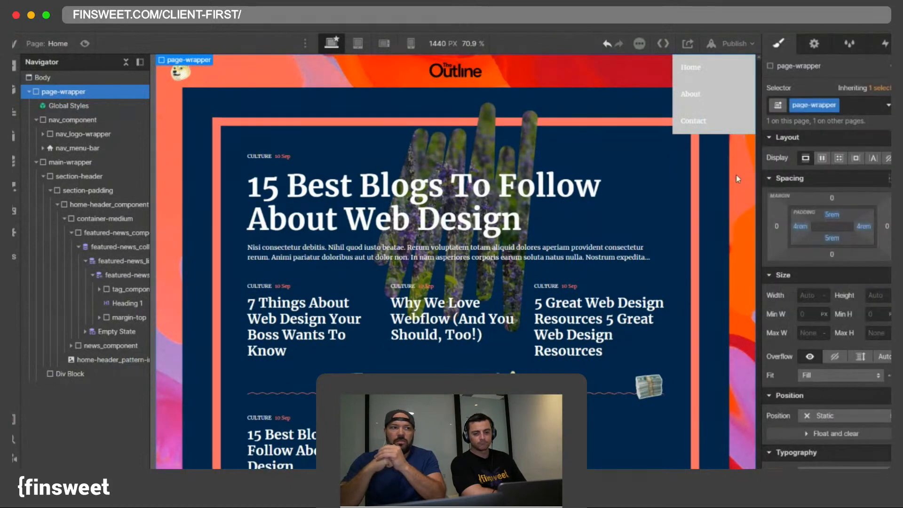
Step: Examine the navbar's nav_container, nav links and nav_menu, including nav_menu's class states and inherited selectors
click(413, 86)
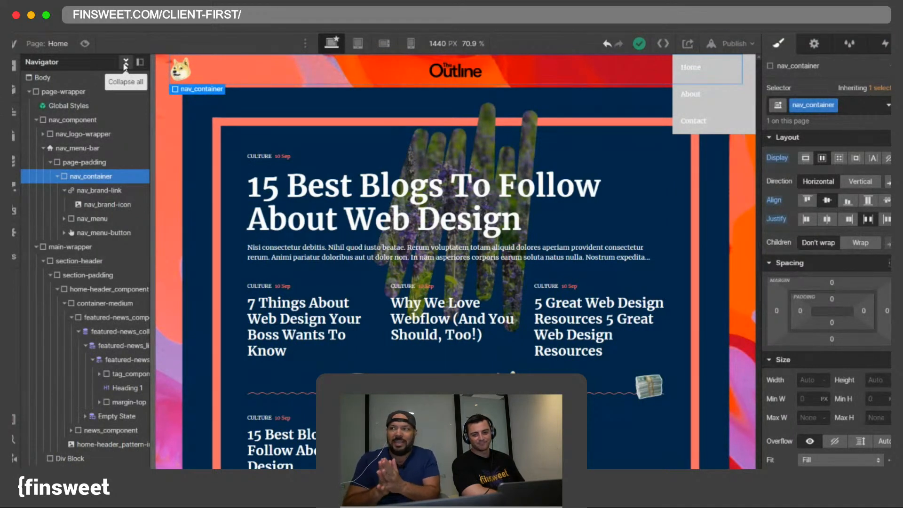
click(691, 67)
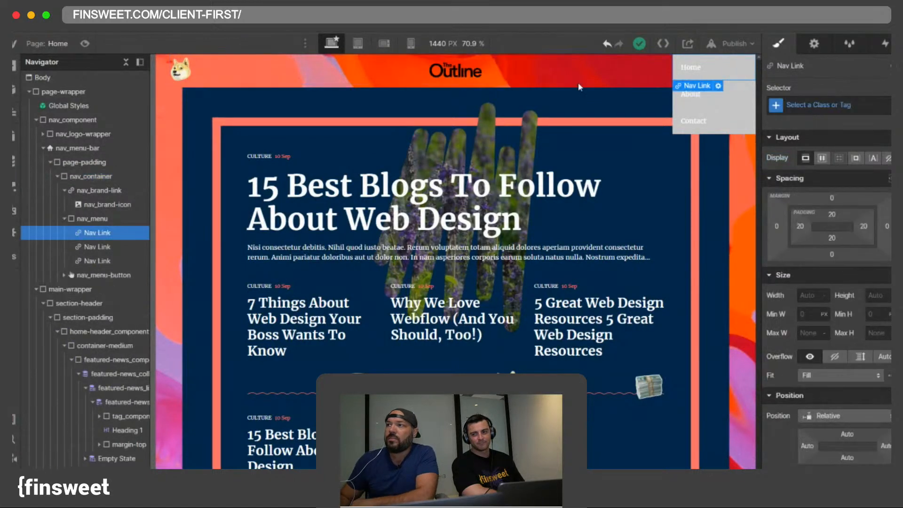
click(97, 217)
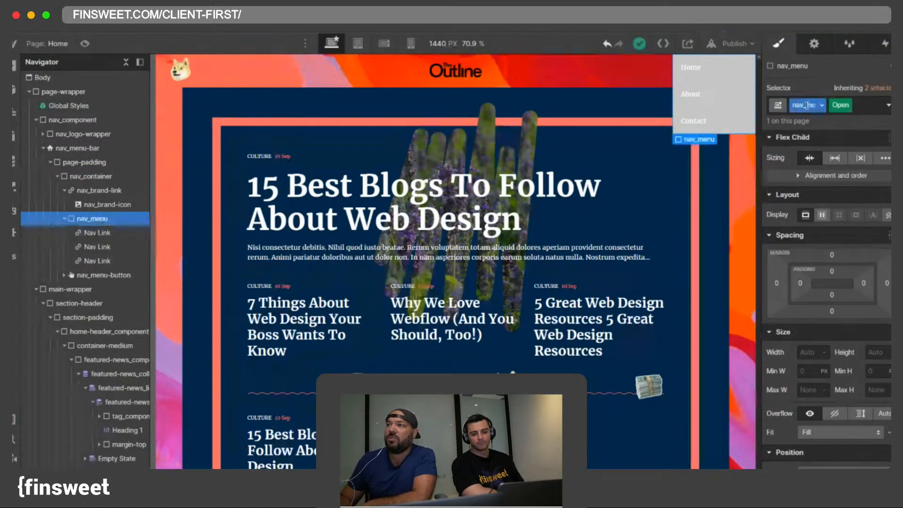
click(887, 104)
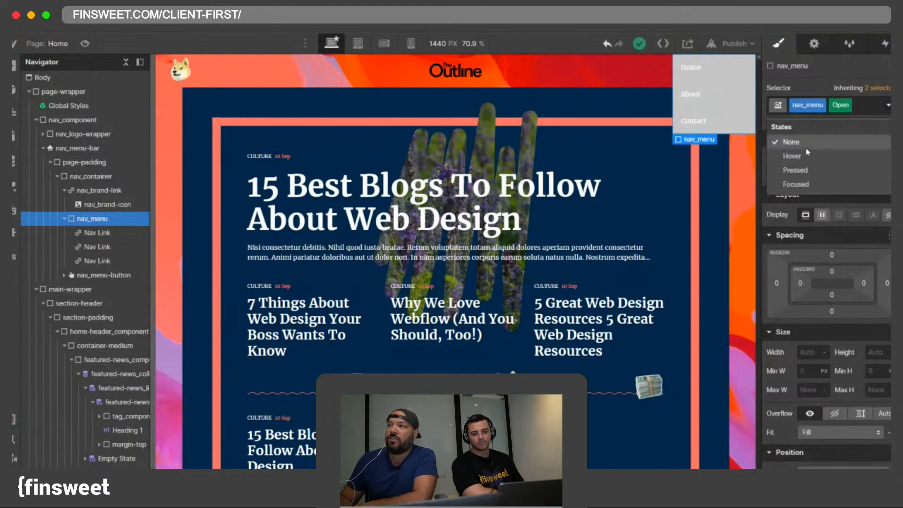
click(887, 105)
click(879, 88)
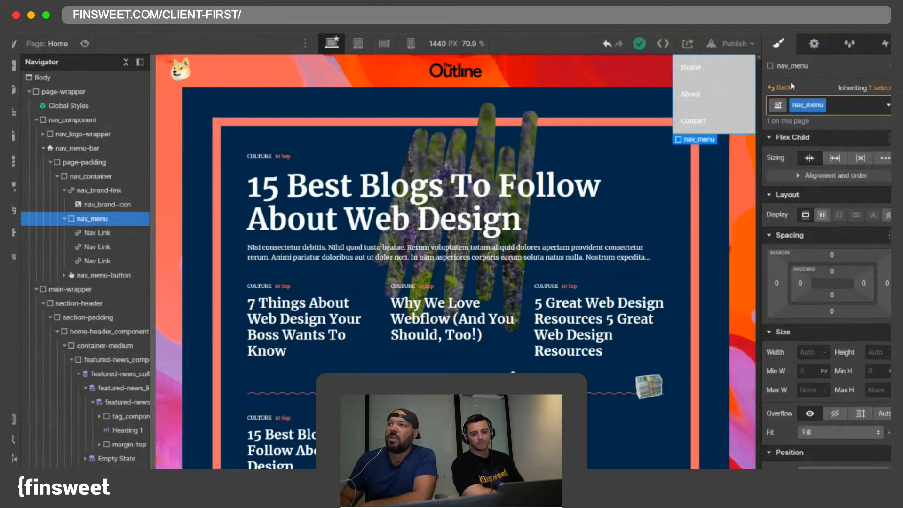
click(692, 79)
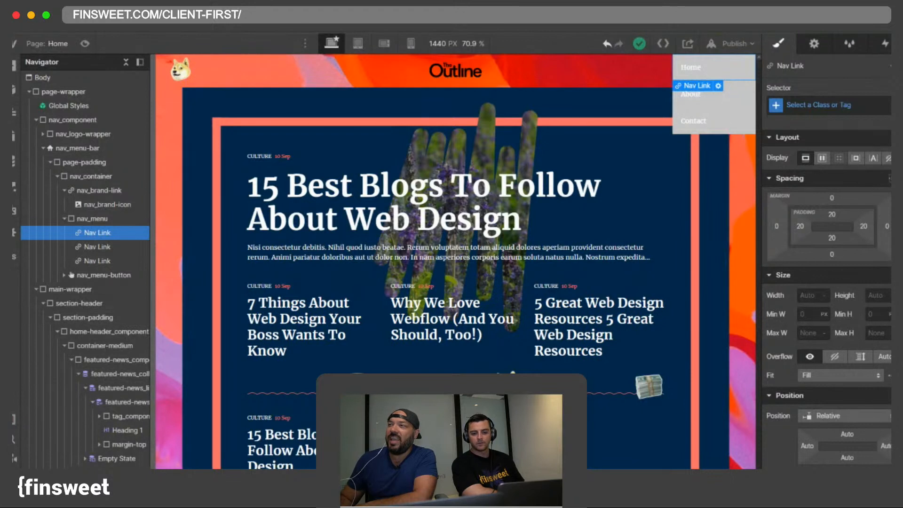
click(418, 72)
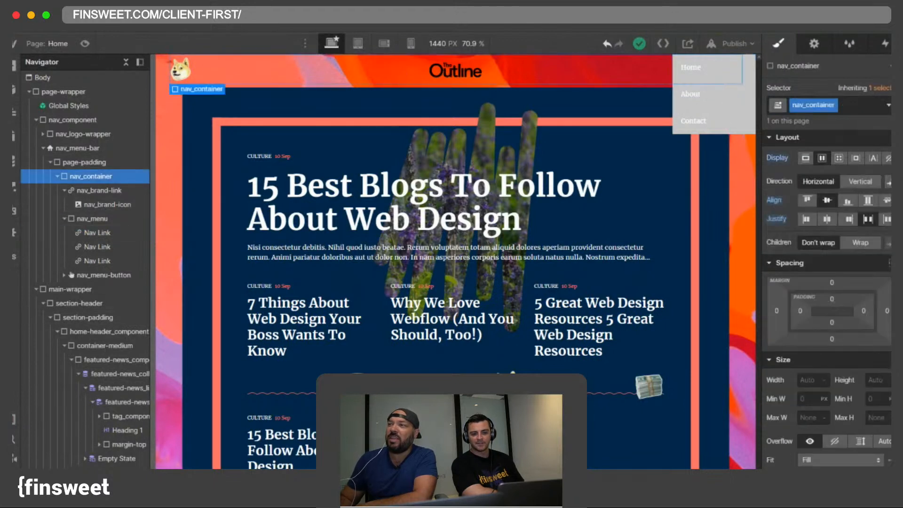
click(44, 149)
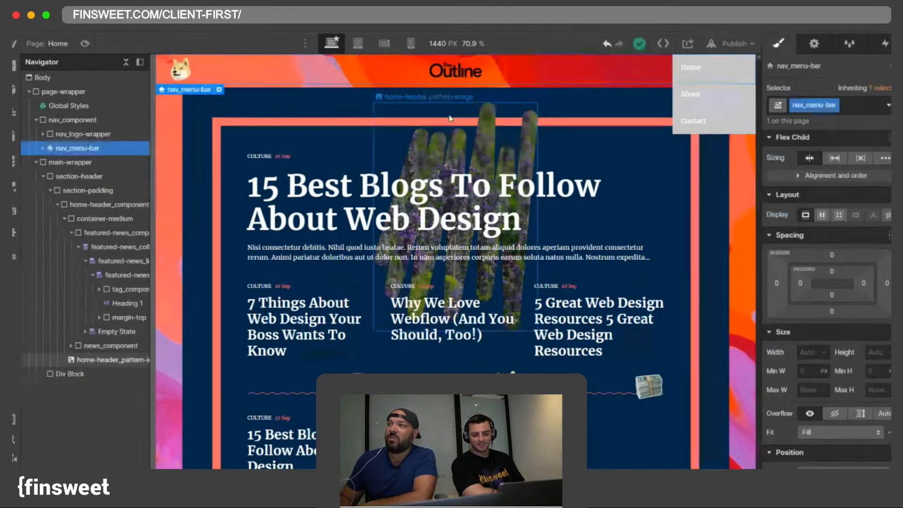
drag(642, 90, 682, 75)
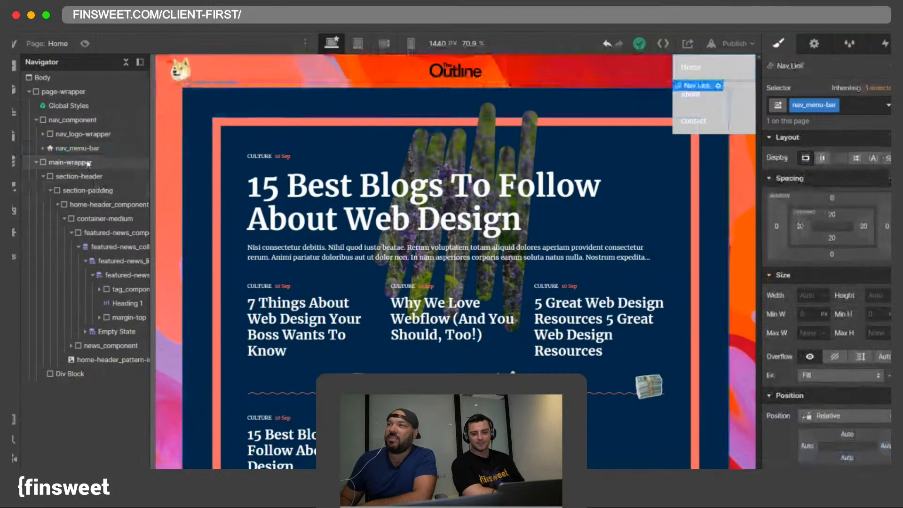
Step: Rename the nav_menu class to nav_menu-wrapper
click(684, 101)
click(125, 222)
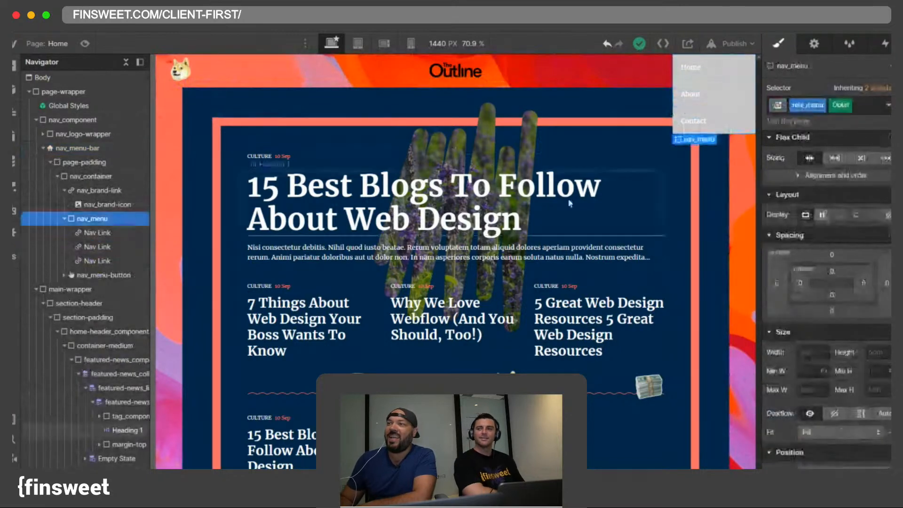
double_click(807, 105)
text(-wrapper)
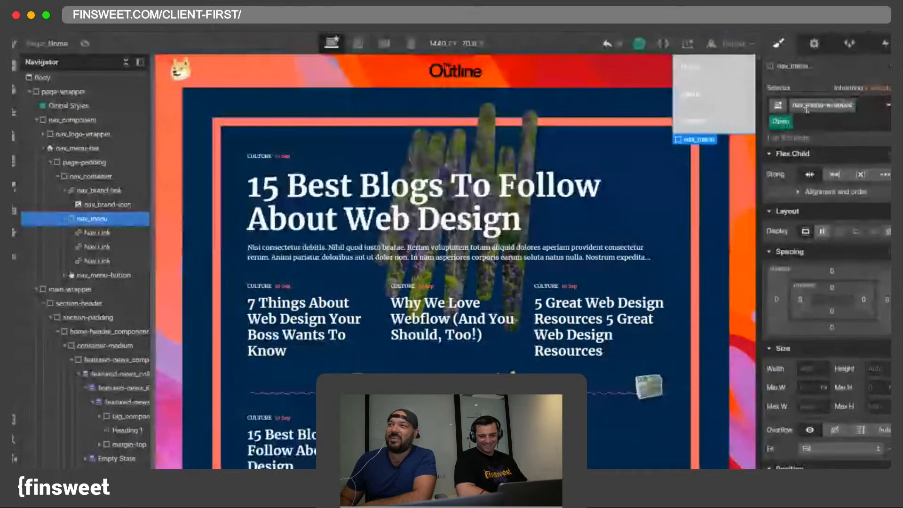
key(Return)
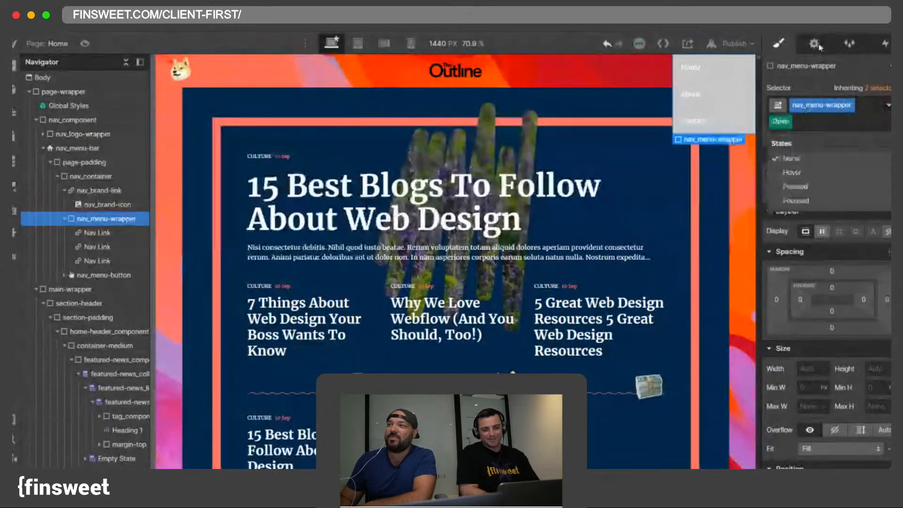
Step: Hide the open nav menu through its navbar settings, show it again, and return to its style settings
click(813, 43)
click(873, 142)
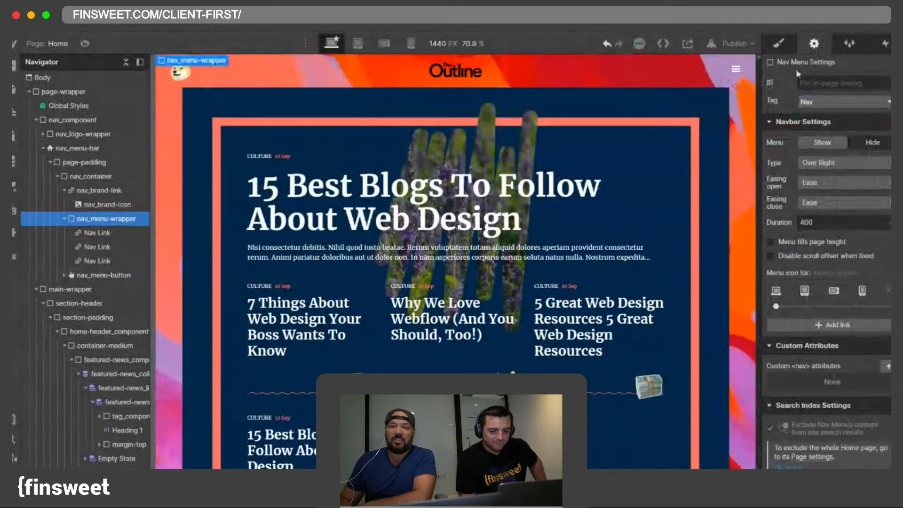
click(817, 146)
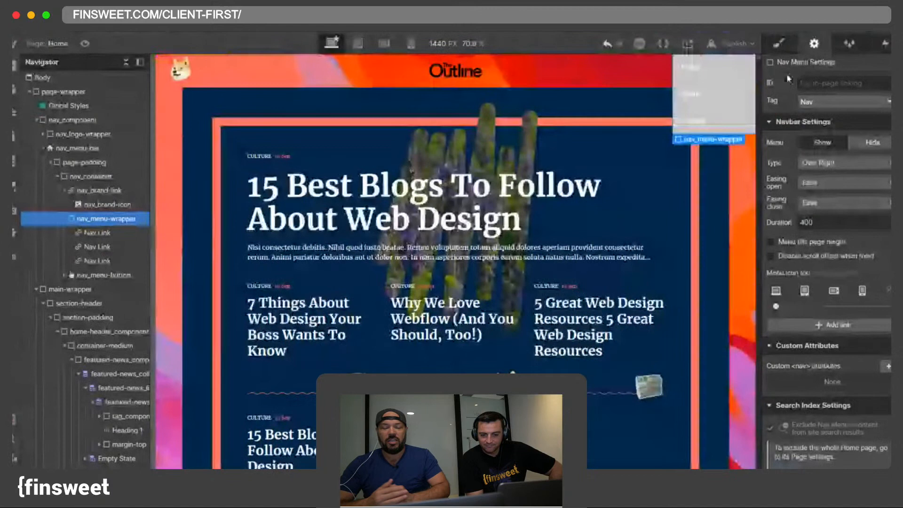
click(780, 46)
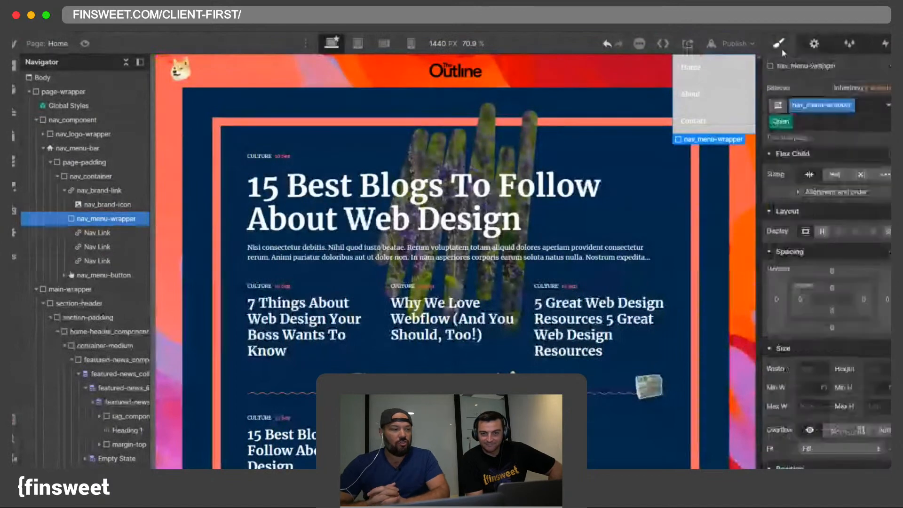
Step: Create the class nav_link on the first link inside nav_menu-wrapper
click(85, 234)
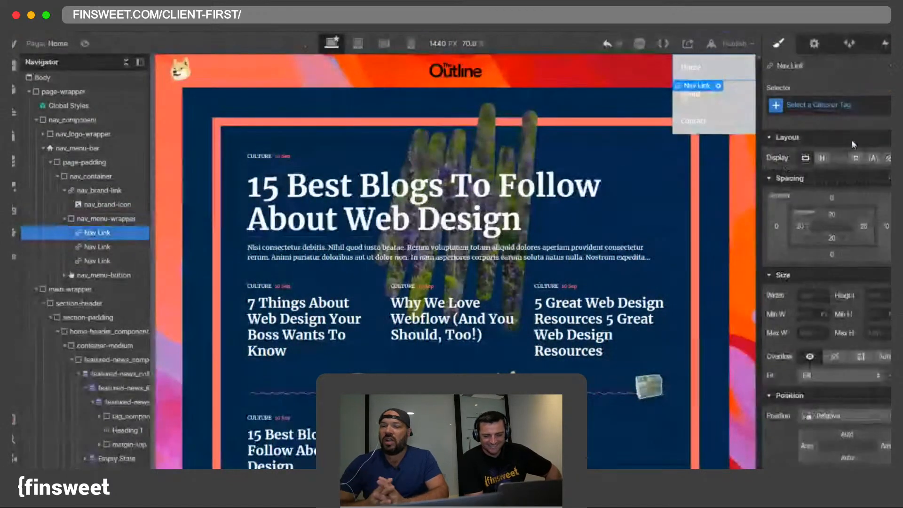
click(823, 105)
text(nav_link)
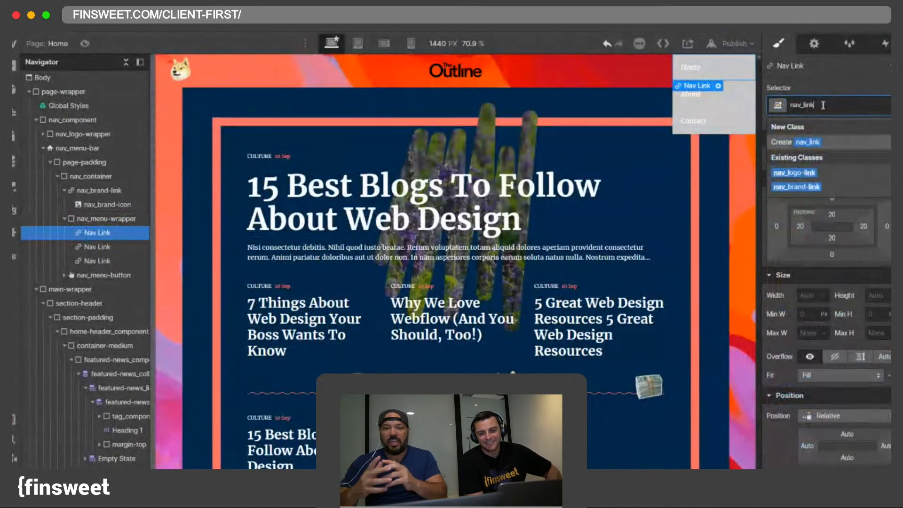
key(Return)
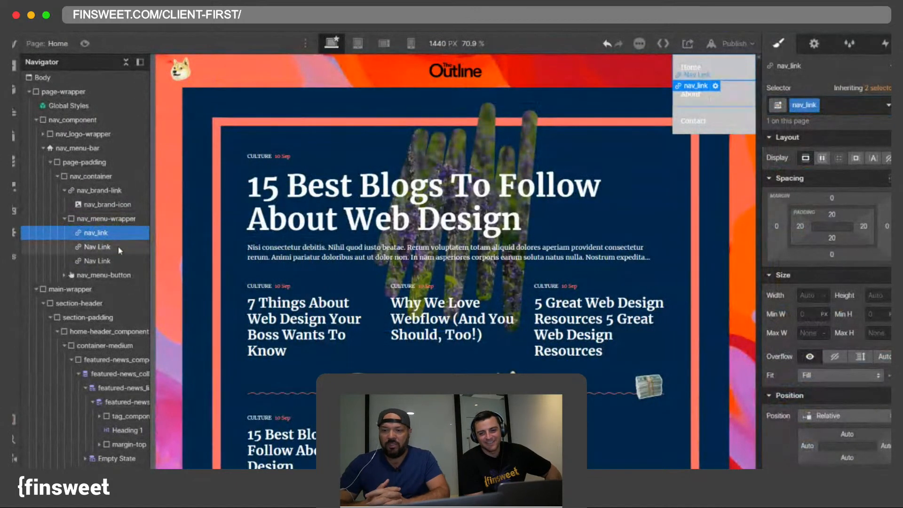
Step: Delete the two unclassed Nav Link elements and replace them with two copies of the nav_link element
click(118, 246)
key(Delete)
key(Delete)
key(ctrl+c)
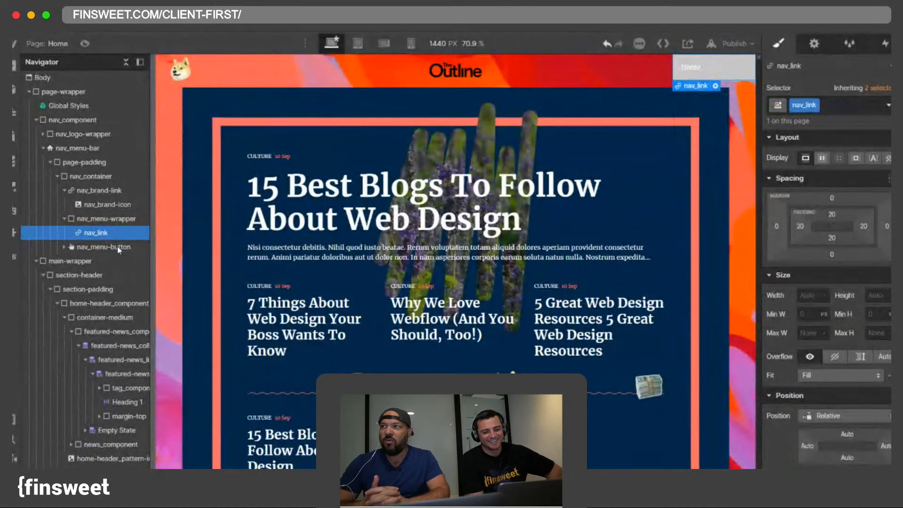
key(ctrl+v)
key(ctrl+v)
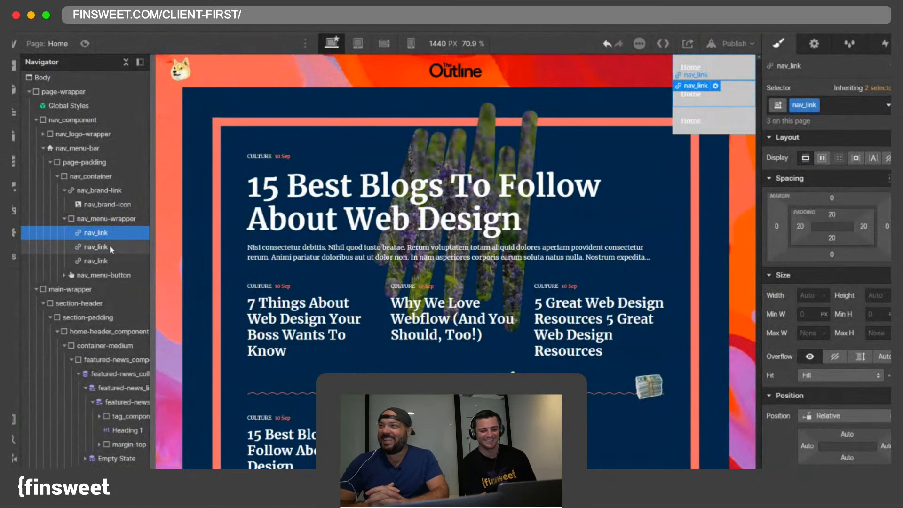
Step: Review the navbar structure, inspecting nav_brand-link inside nav_menu-bar and nav_logo-link inside nav_logo-wrapper
click(64, 275)
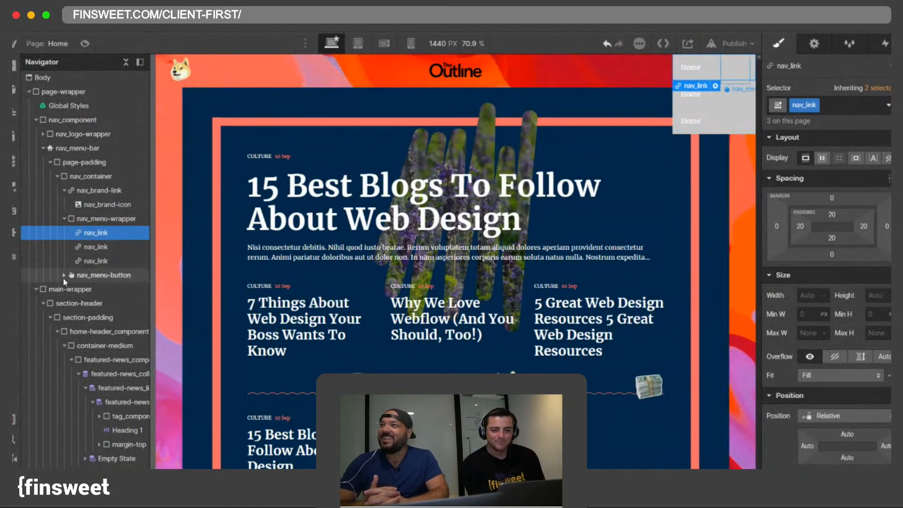
click(64, 275)
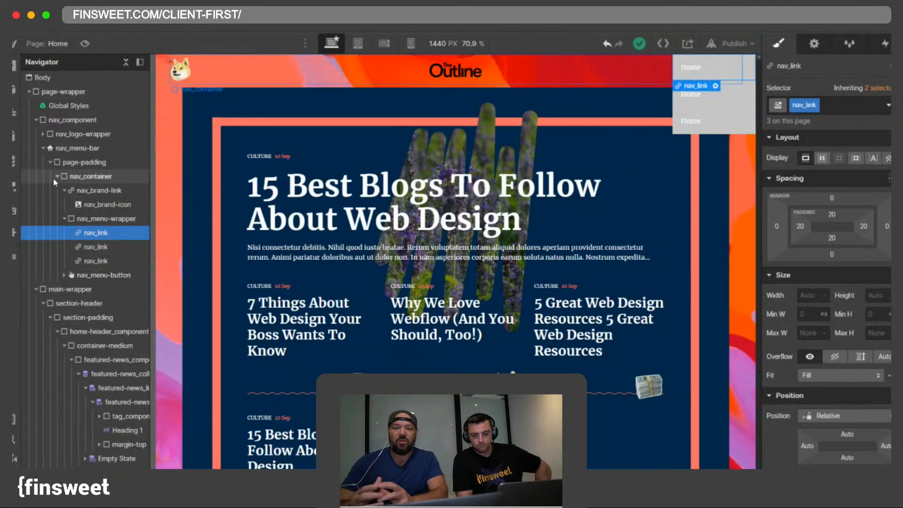
click(64, 190)
click(65, 205)
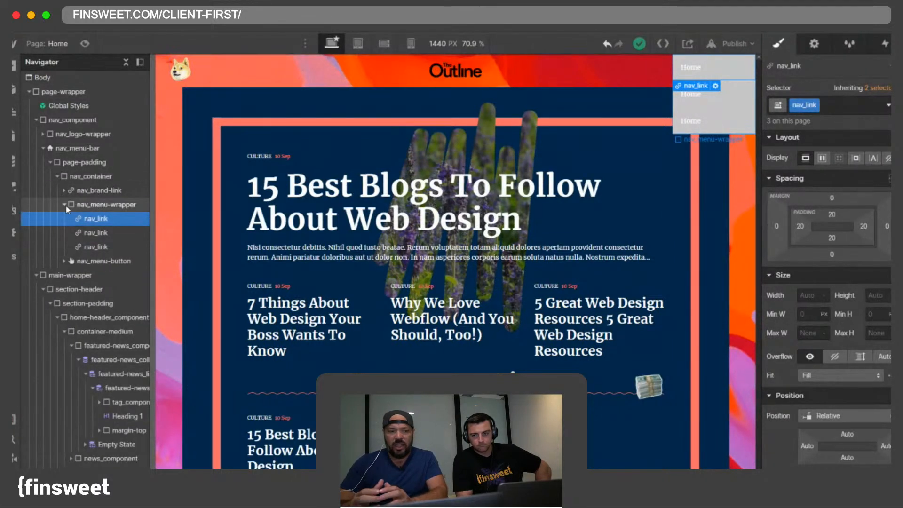
click(90, 190)
click(43, 148)
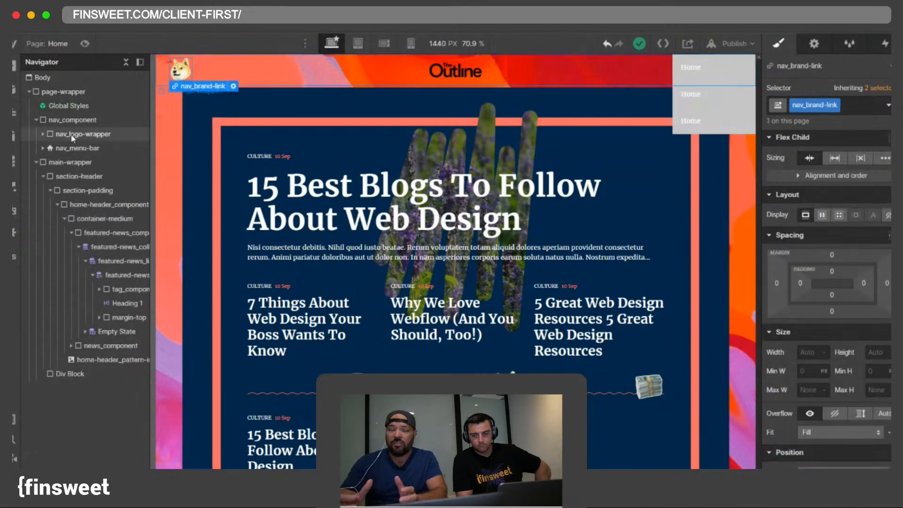
click(70, 133)
click(43, 134)
click(79, 147)
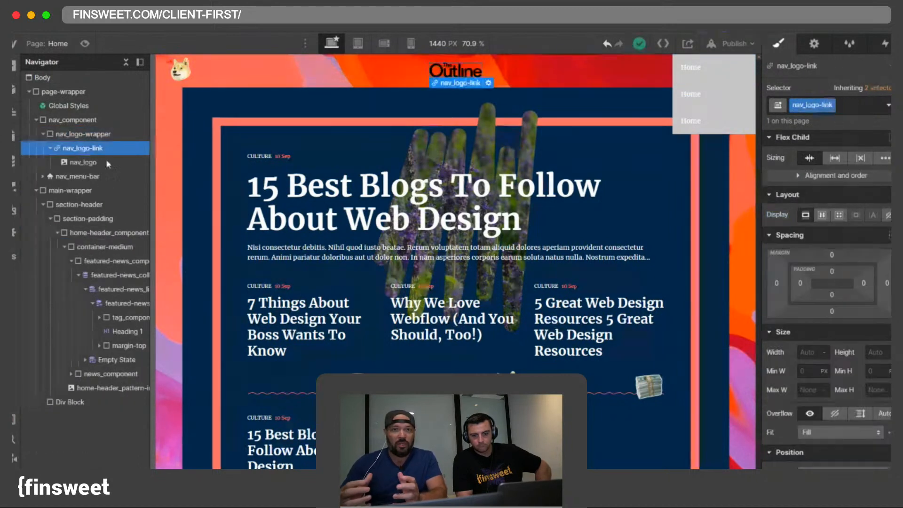
click(76, 136)
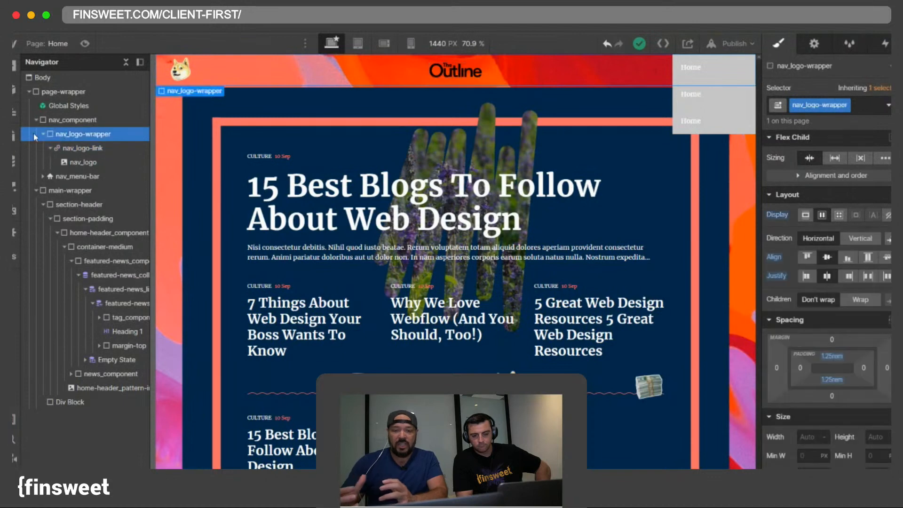
click(88, 150)
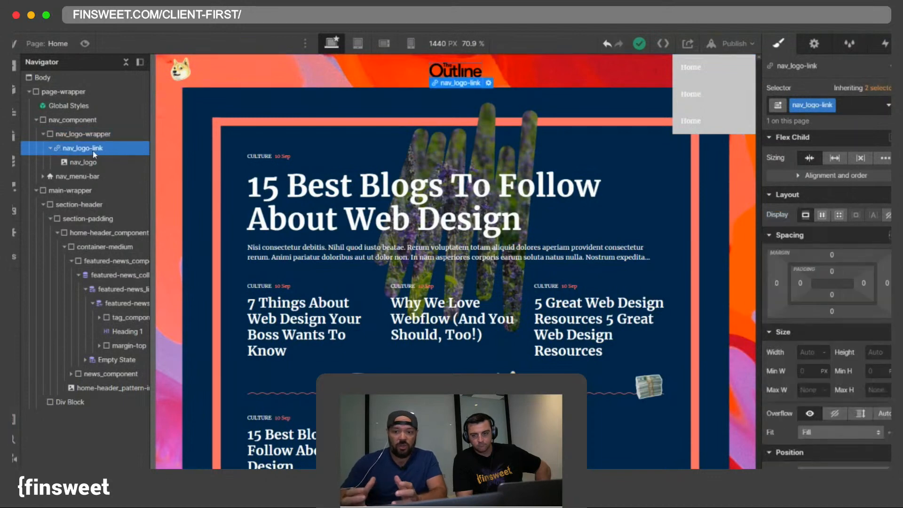
Step: Reset the Absolute position of nav_logo-wrapper
click(78, 136)
scroll(832, 395, down, 5)
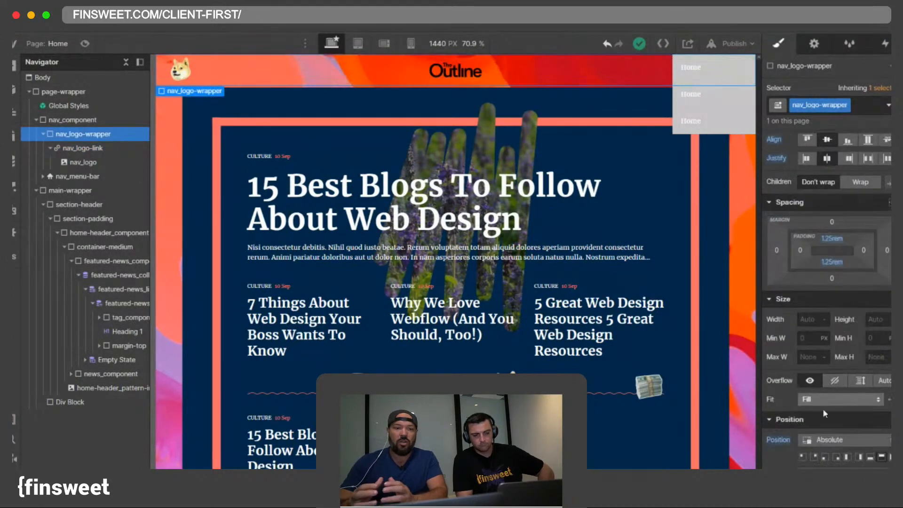
alt+click(781, 440)
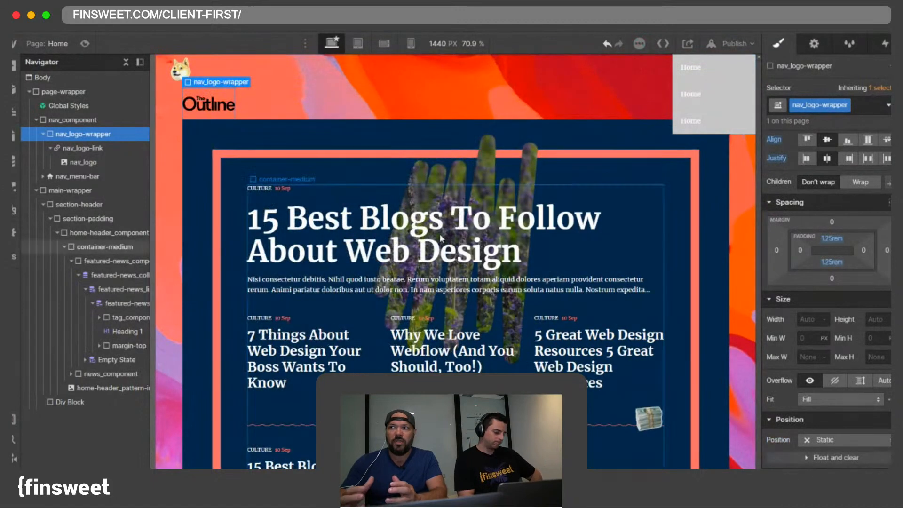
Step: Position nav_logo-link as Absolute with the top preset and give it Auto left and right margins
click(83, 148)
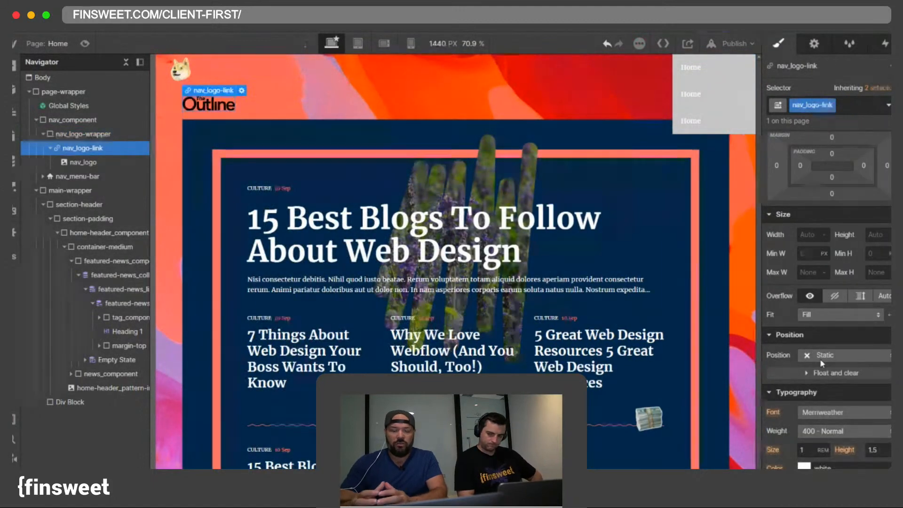
click(846, 355)
click(820, 397)
click(881, 372)
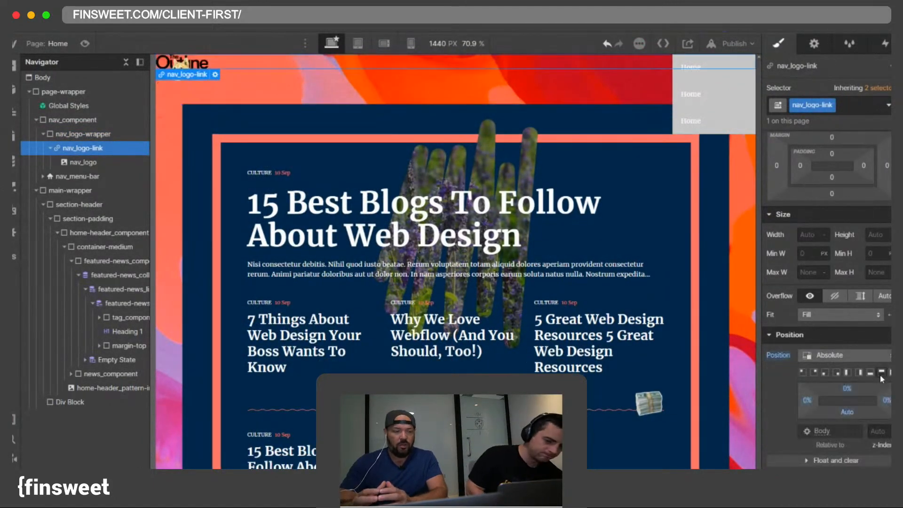
scroll(880, 377, up, 5)
click(888, 235)
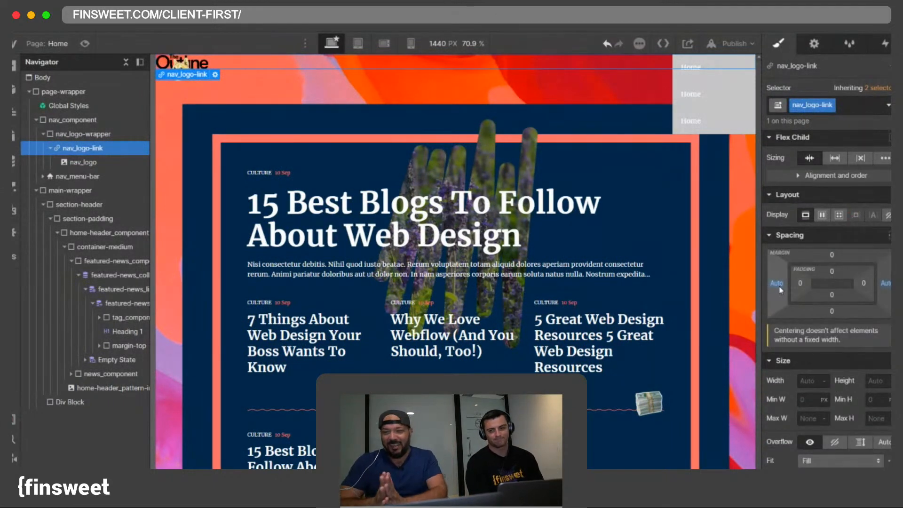
Step: Set the left and right position offsets of nav_logo-link to Auto
scroll(799, 305, down, 6)
scroll(809, 323, up, 2)
click(807, 252)
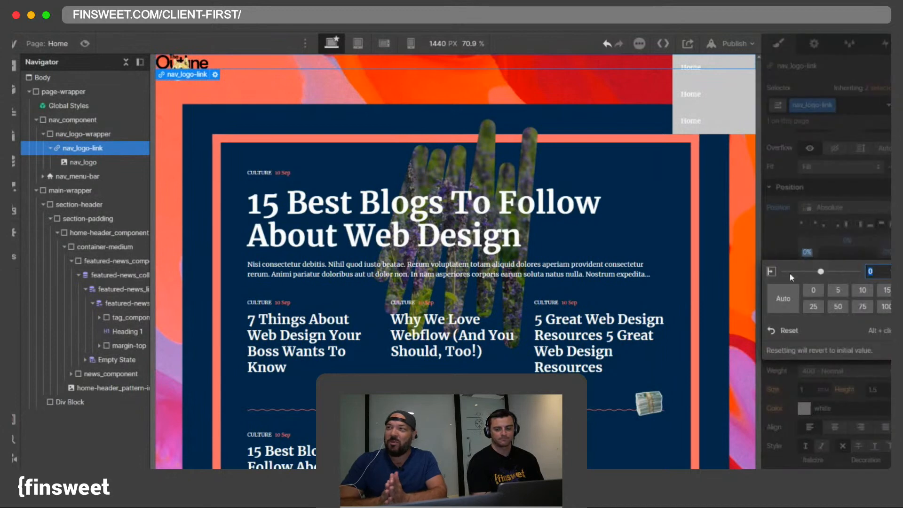
click(880, 250)
click(885, 251)
click(782, 298)
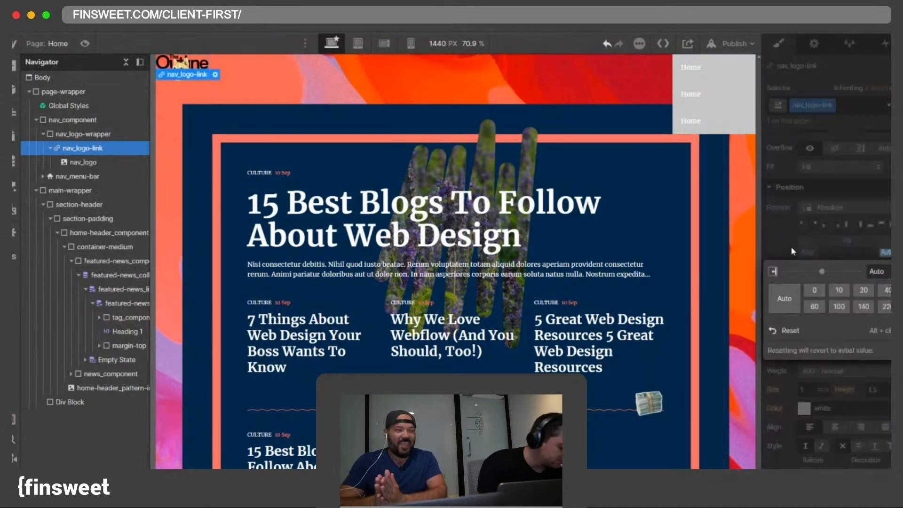
click(789, 231)
scroll(788, 230, up, 5)
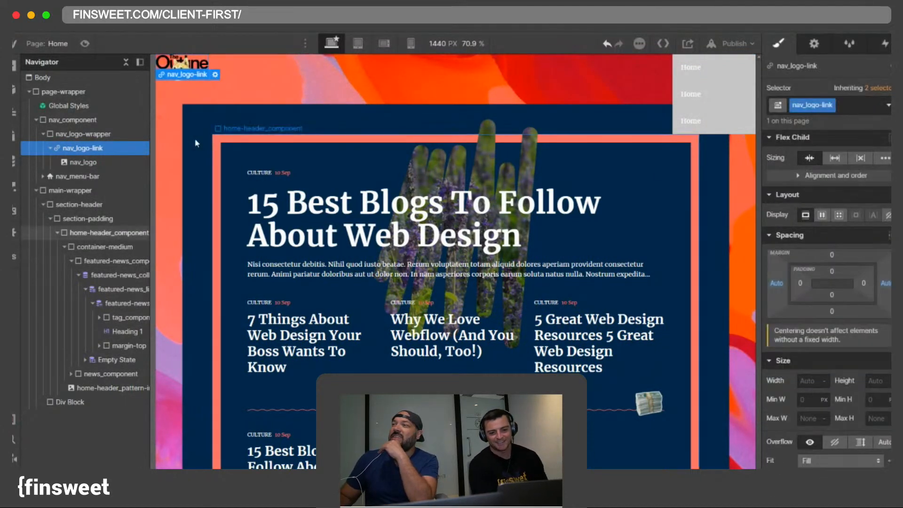
Step: Center the children of the nav_component flex layout in both alignment and justification
click(71, 120)
click(826, 200)
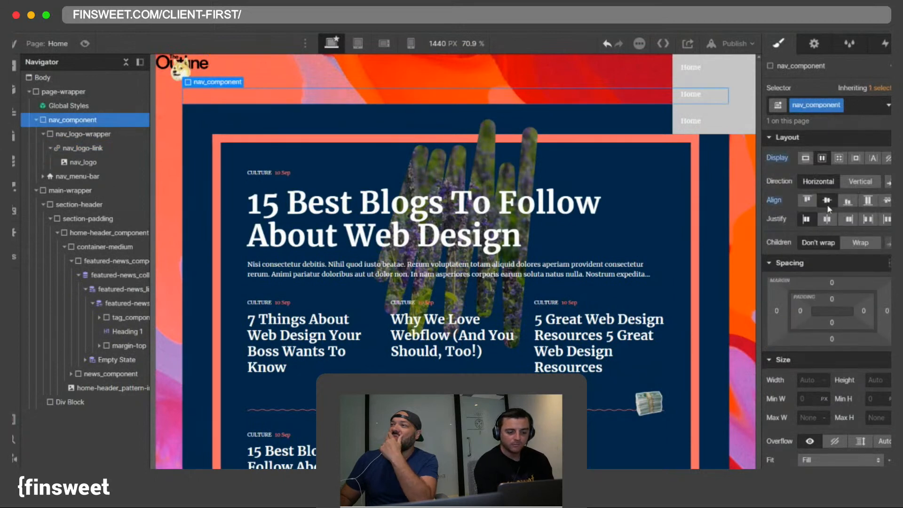
click(831, 219)
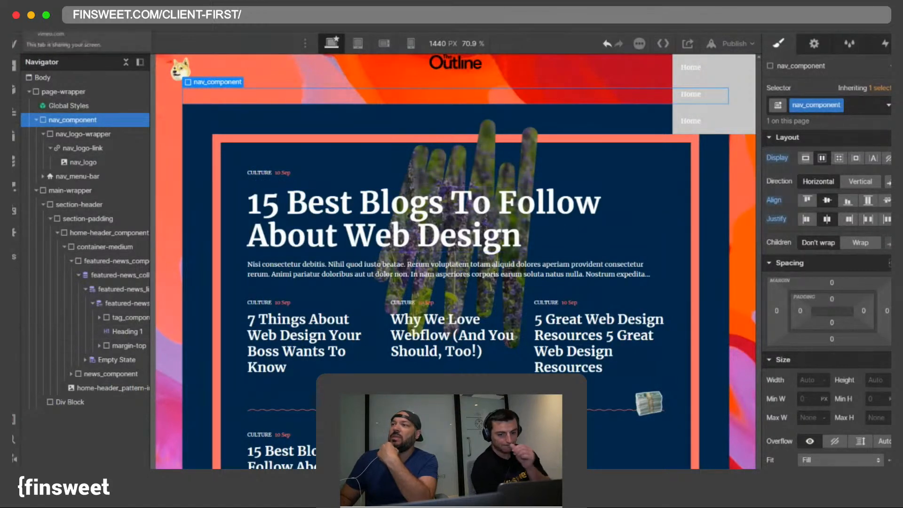
Step: Switch to The Outline reference site and examine how its header scrolls and how its slide-out menu opens and closes
click(85, 33)
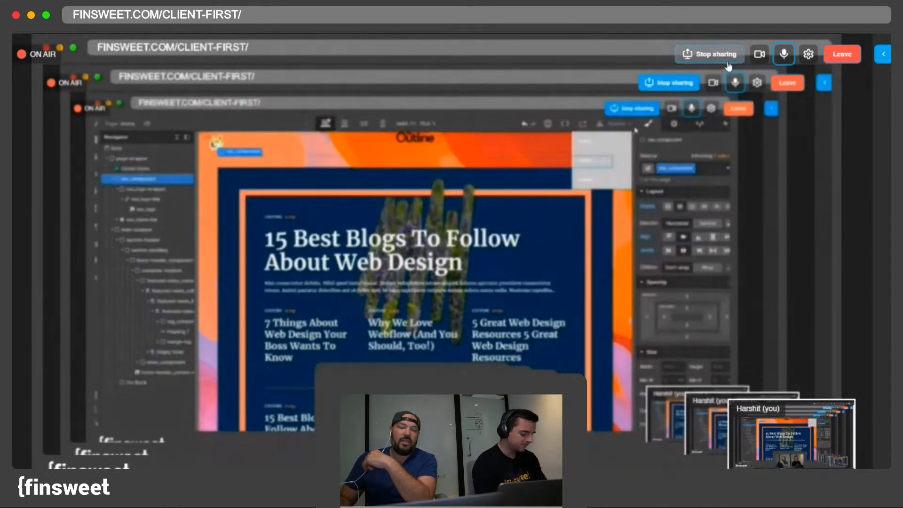
click(727, 61)
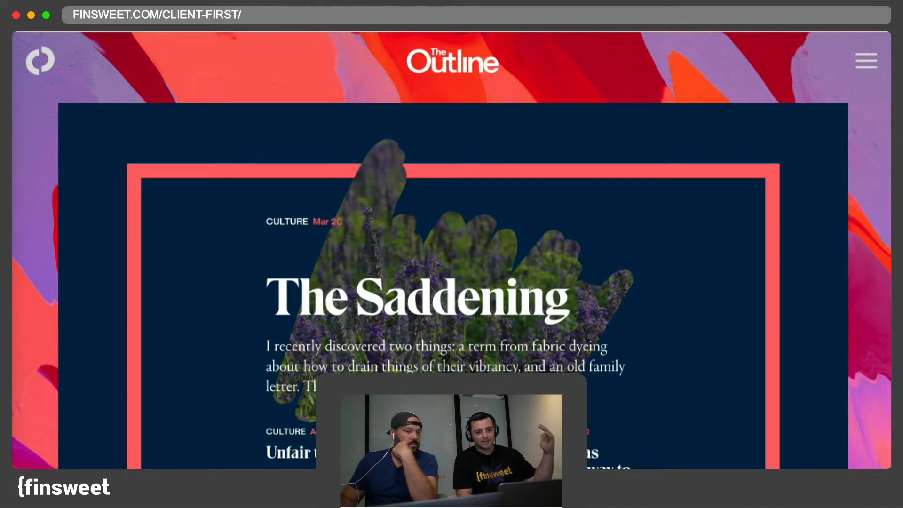
scroll(530, 317, down, 10)
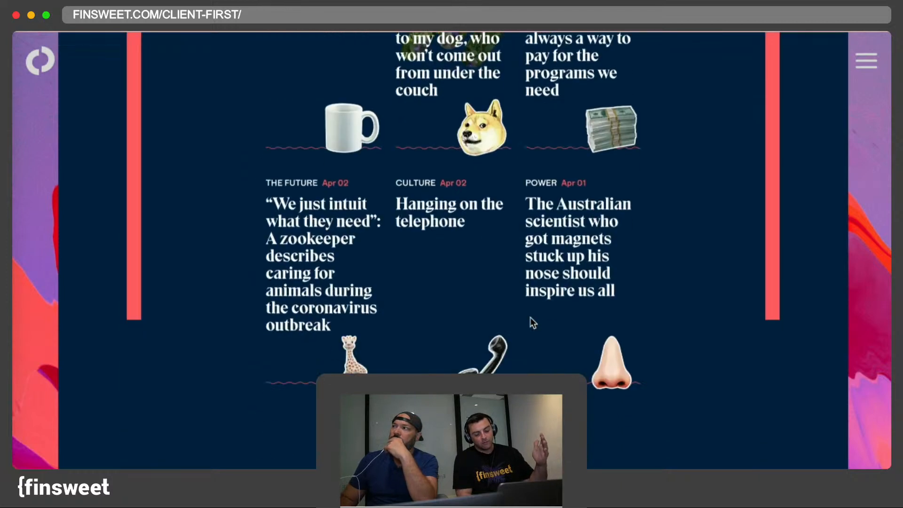
scroll(530, 317, up, 10)
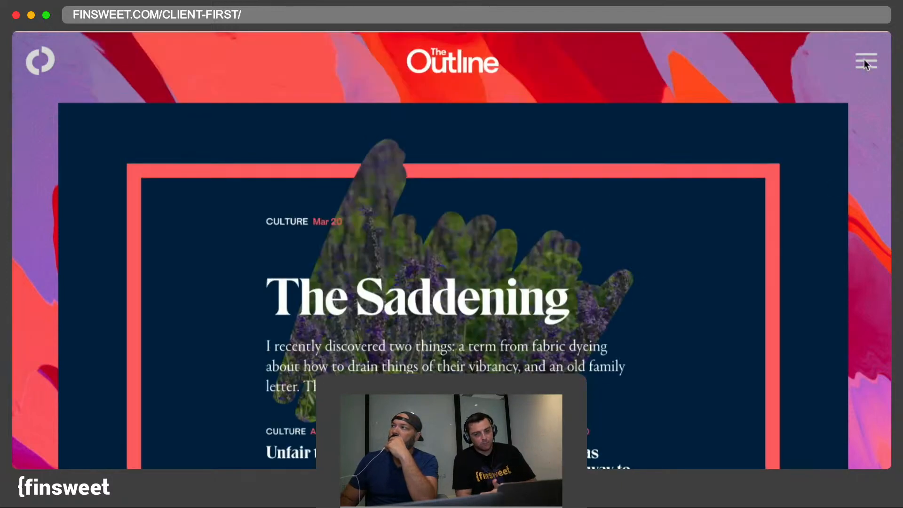
click(865, 61)
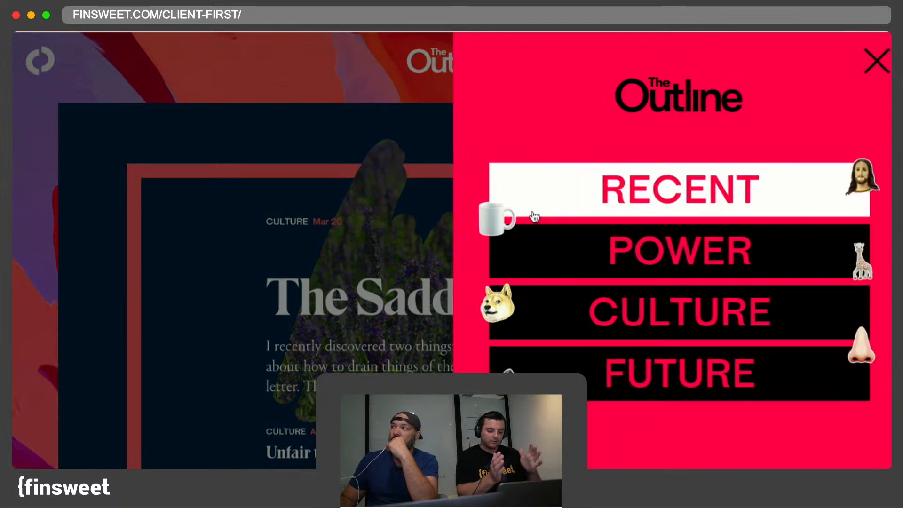
click(875, 61)
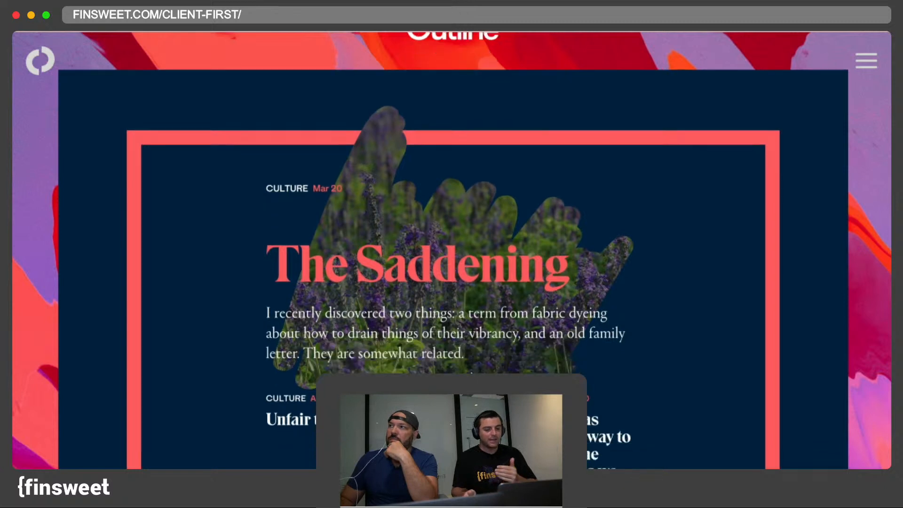
scroll(478, 362, down, 3)
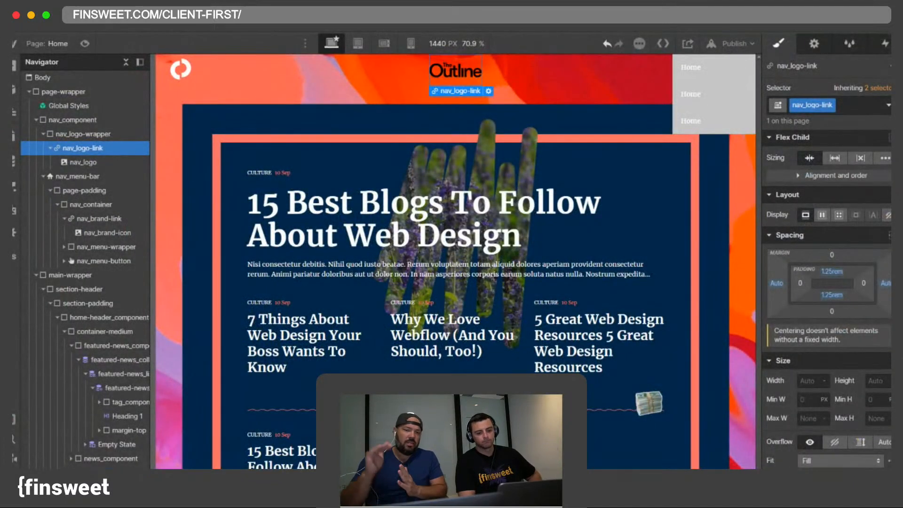
Step: Inspect the nav_container, nav_brand-link and nav_logo-link elements of the navbar
click(445, 73)
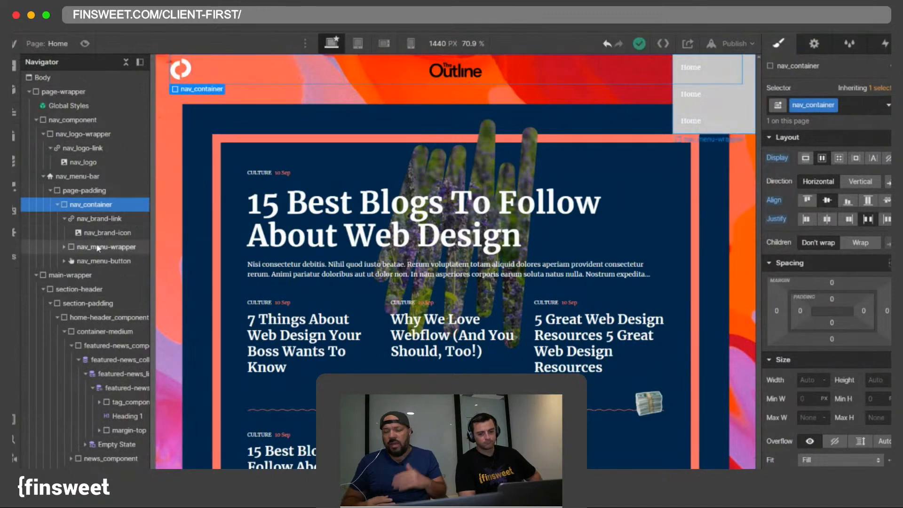
click(97, 219)
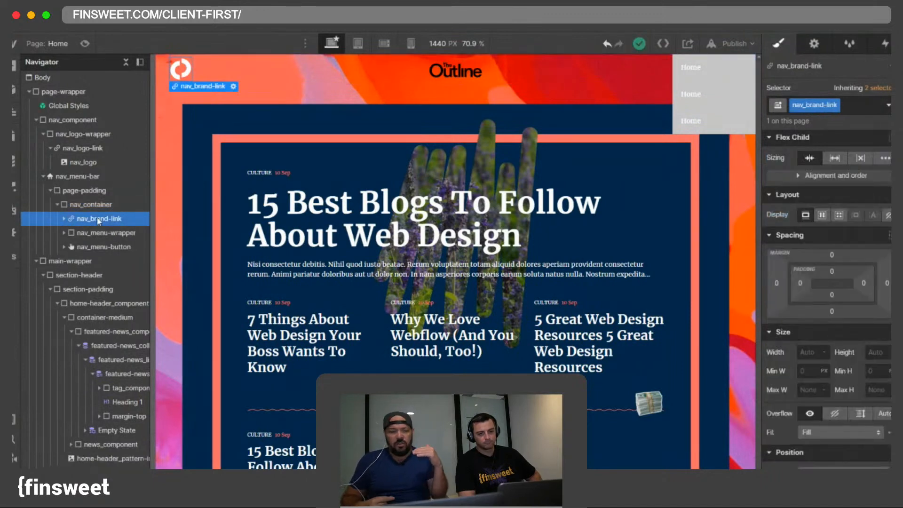
click(79, 149)
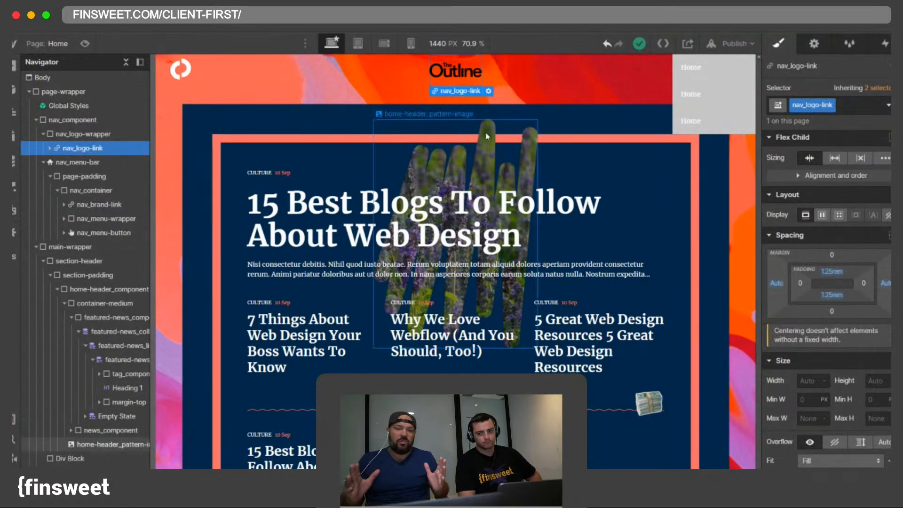
Step: Add a Div Block to nav_menu-wrapper and place it above the three nav_link elements
click(691, 89)
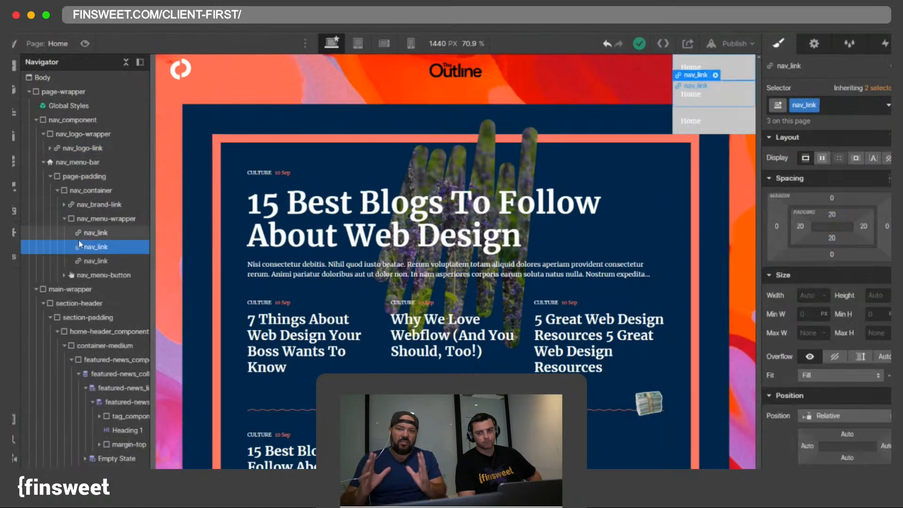
click(98, 218)
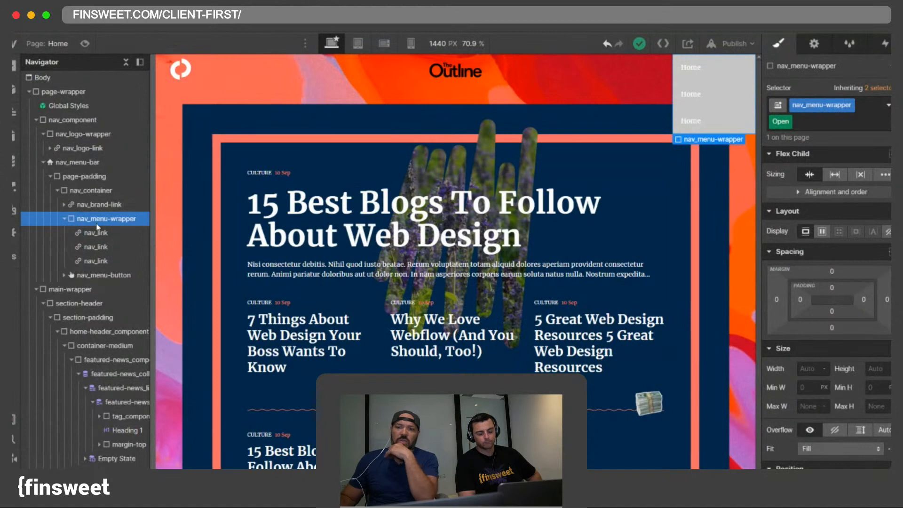
key(super+e)
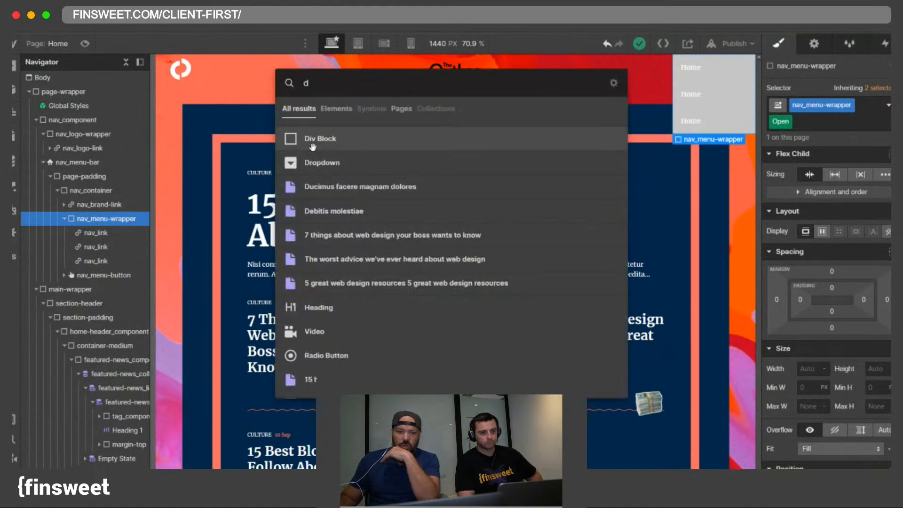
click(368, 141)
drag(94, 262, 88, 234)
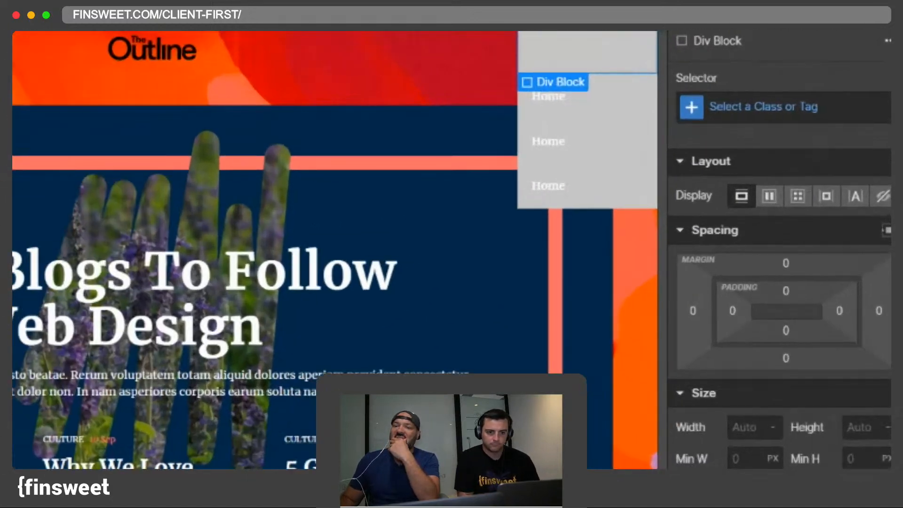
Step: Select nav_container and collapse nav_logo-wrapper in the element tree, keeping nav_menu-bar expanded
click(235, 50)
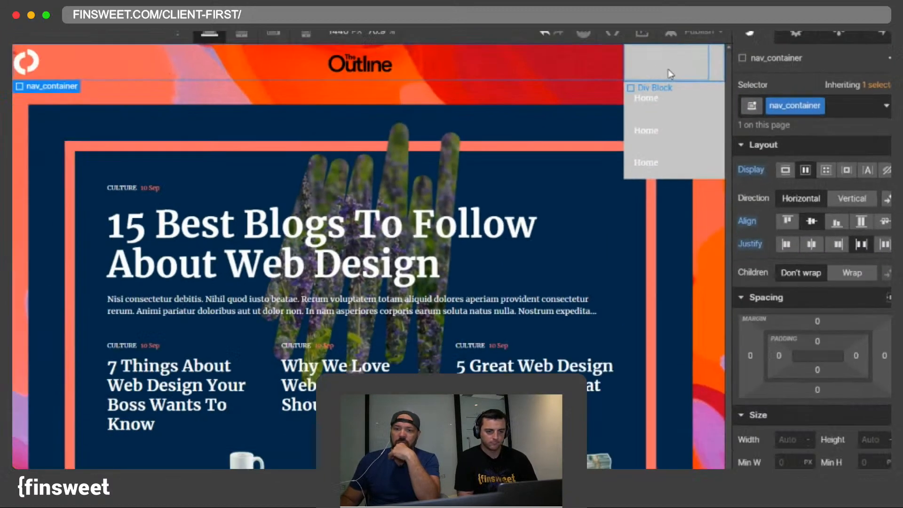
key(z)
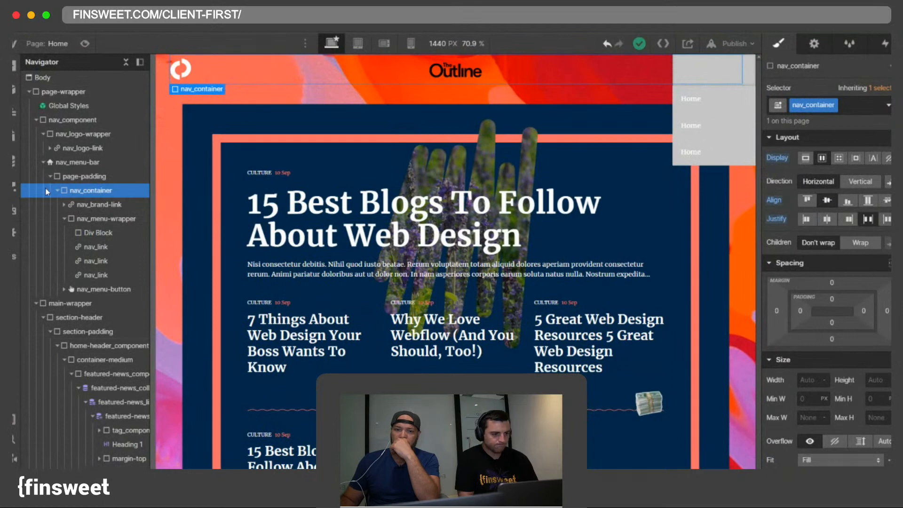
click(42, 162)
click(42, 134)
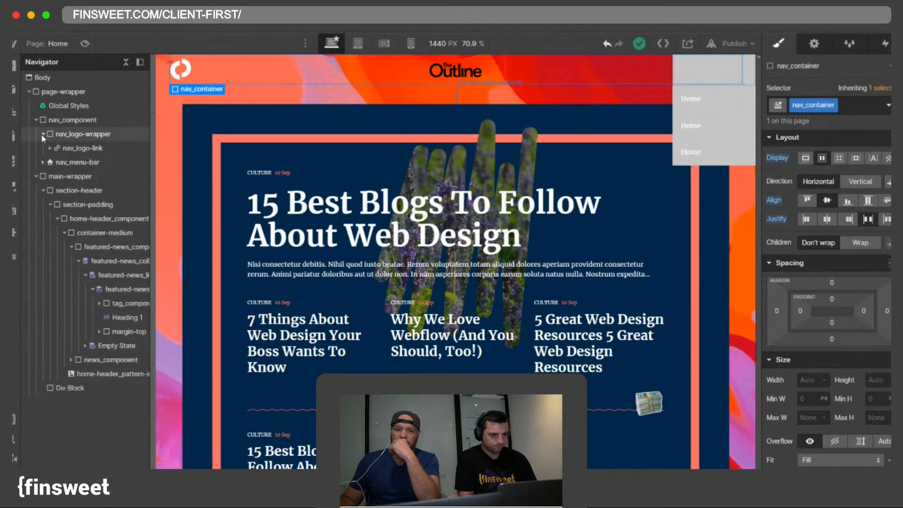
click(42, 147)
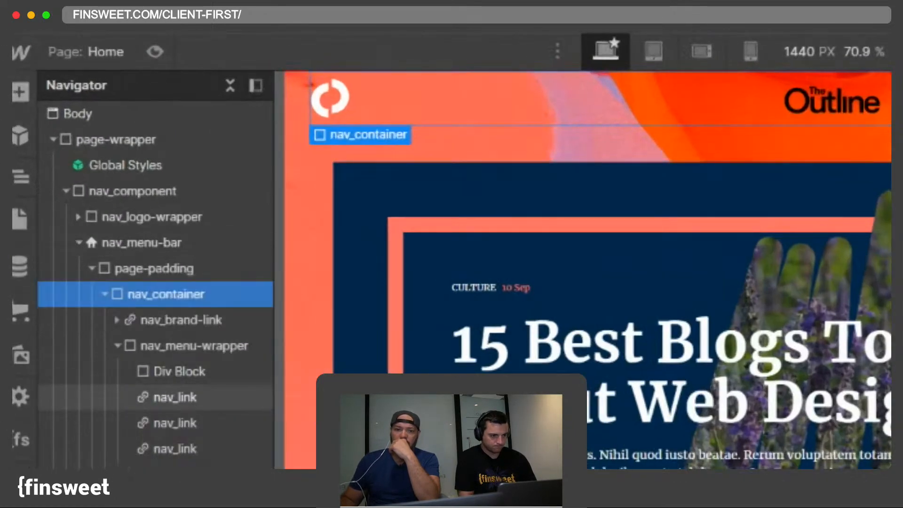
Step: Inspect nav_menu-wrapper, nav_menu-bar, nav_component and nav_logo-wrapper in the navbar's element tree
click(146, 350)
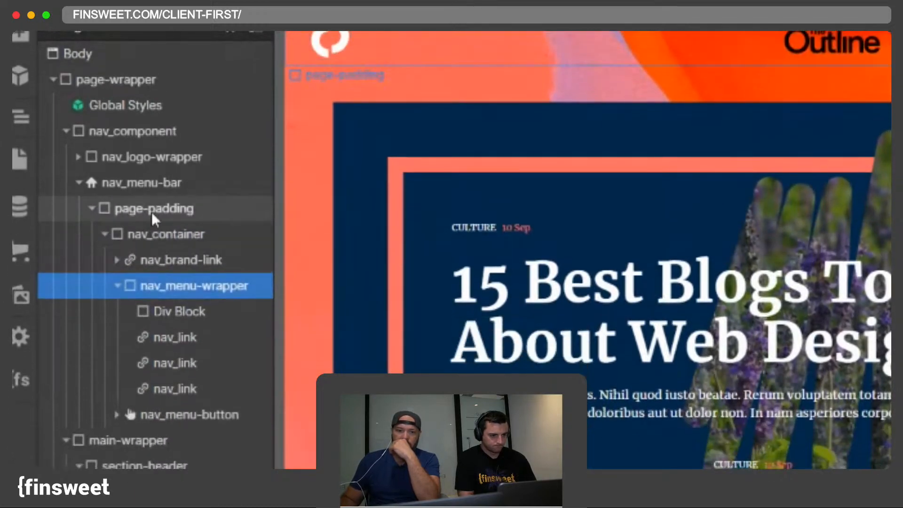
click(141, 182)
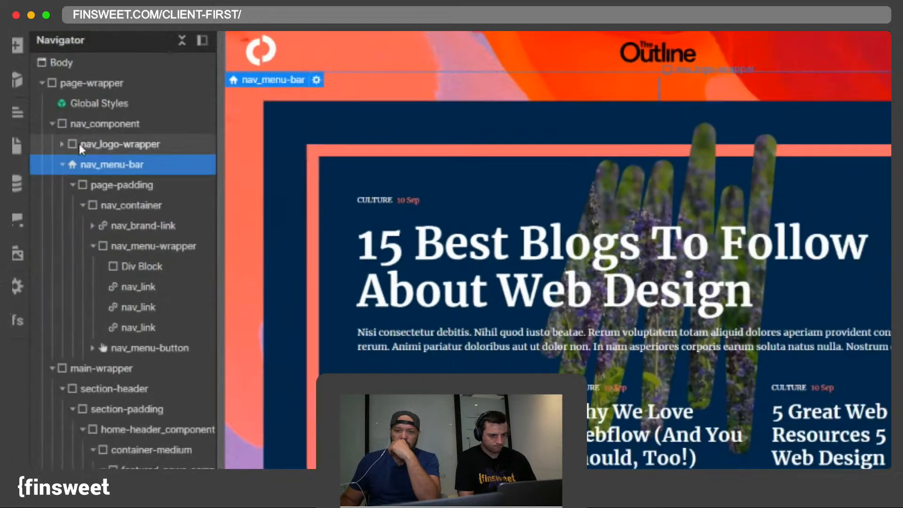
click(79, 178)
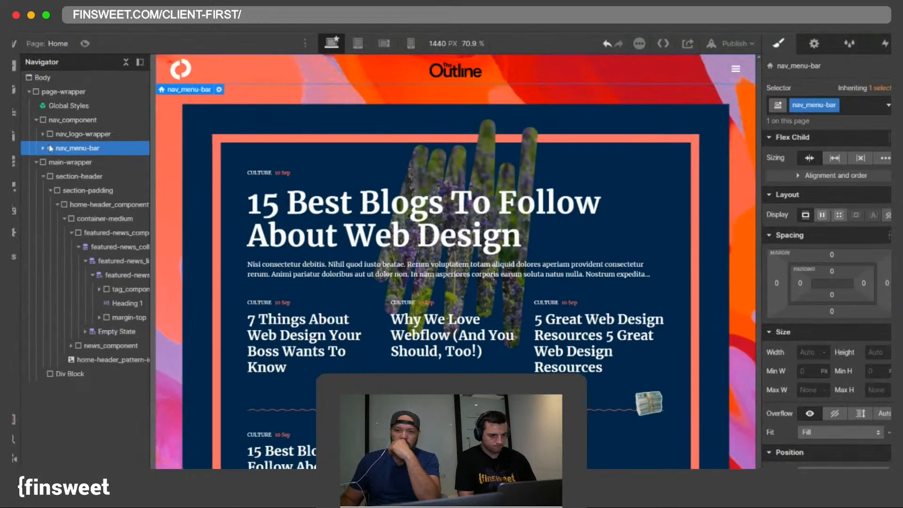
click(127, 129)
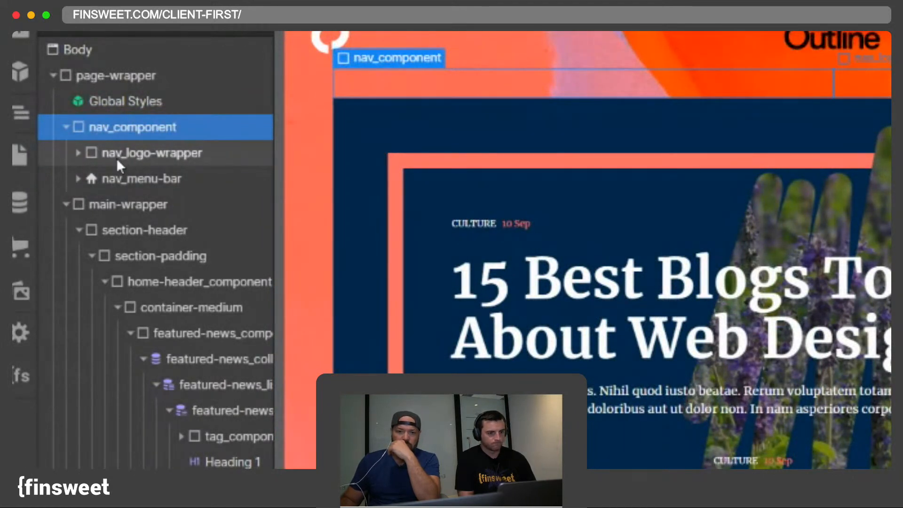
click(126, 157)
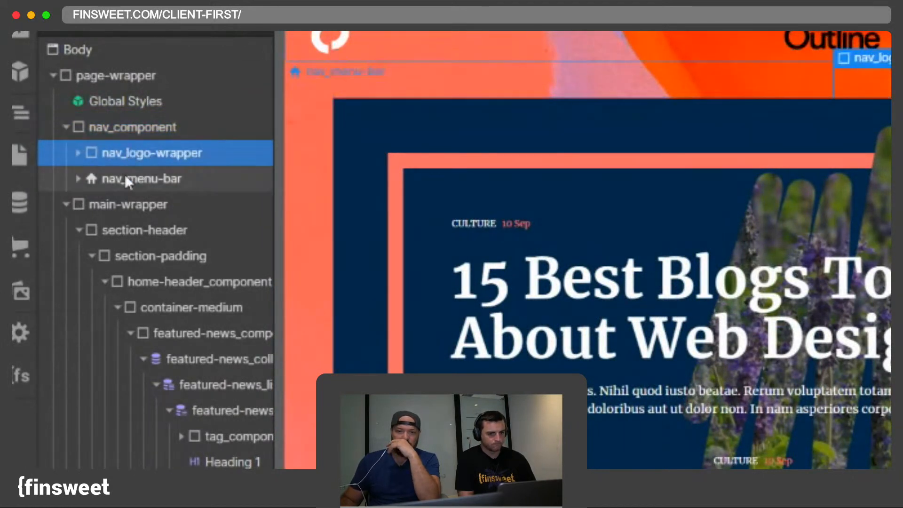
click(126, 177)
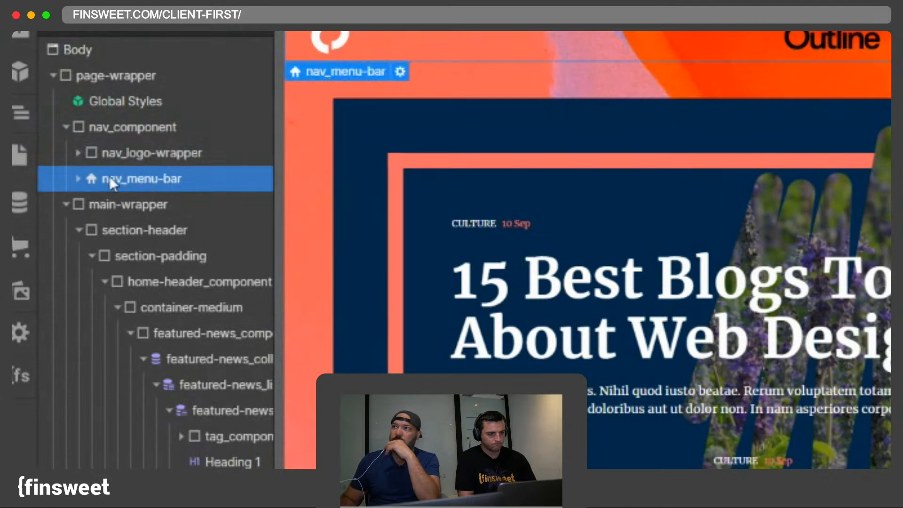
click(79, 179)
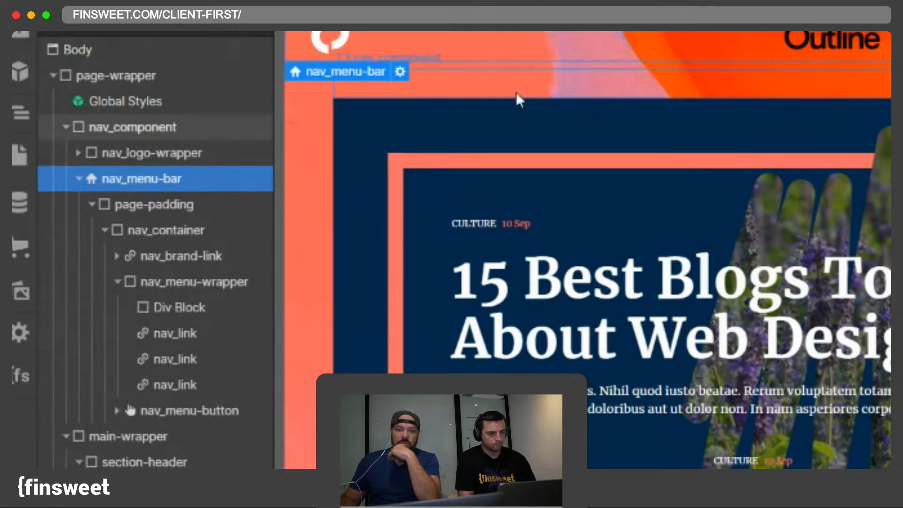
Step: Check nav_logo-link inside nav_logo-wrapper and remove the wrapper's top and bottom padding
click(124, 158)
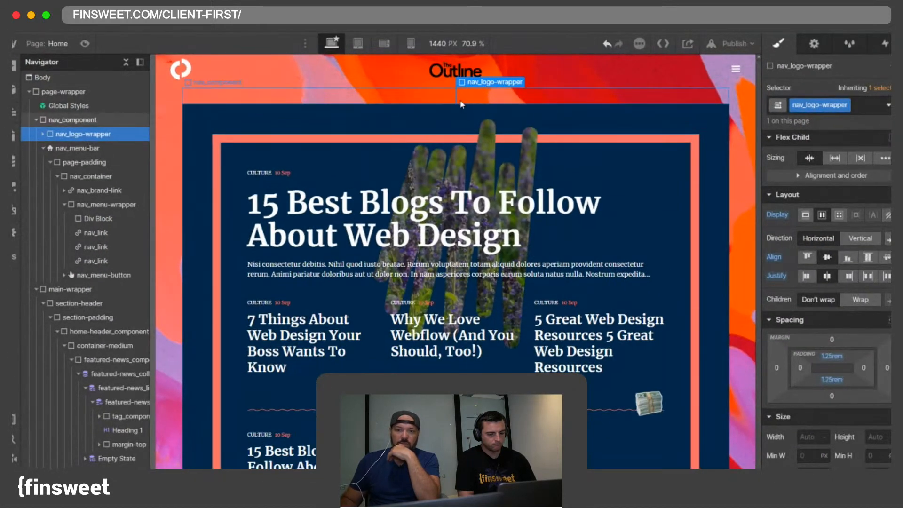
click(42, 134)
click(75, 149)
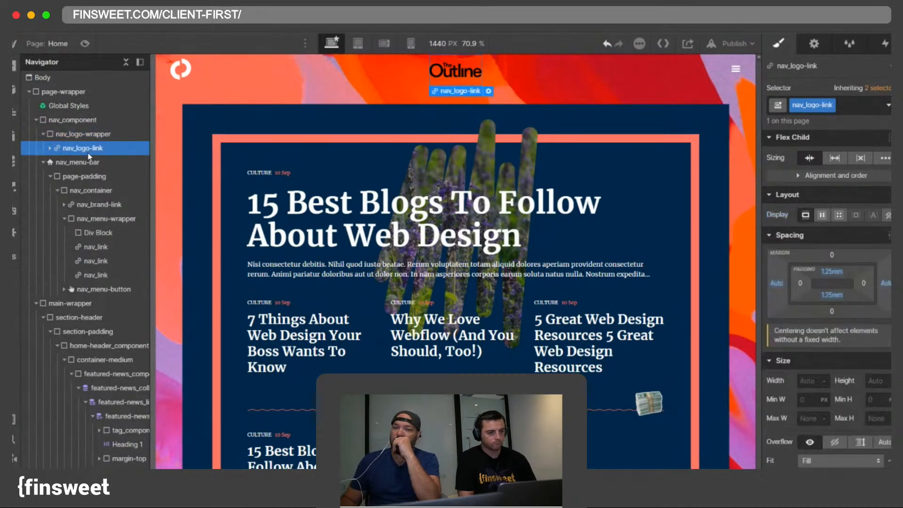
scroll(839, 343, down, 4)
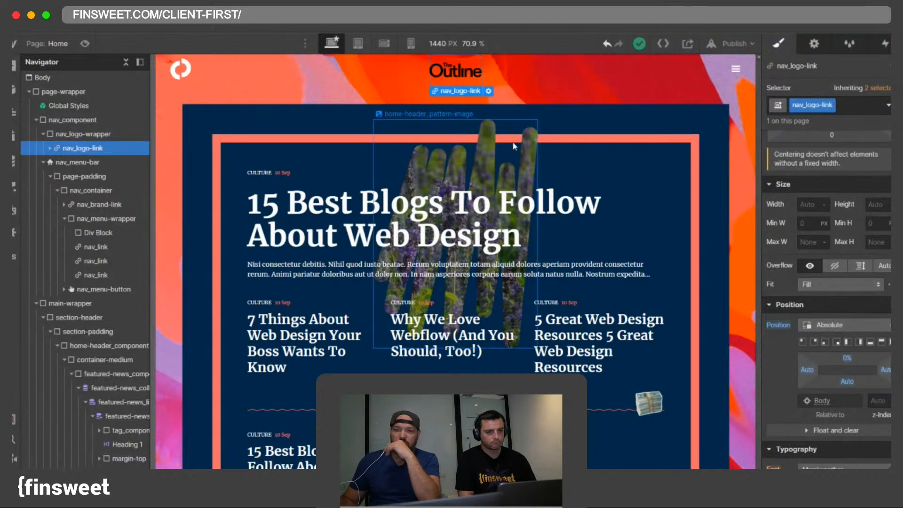
click(89, 135)
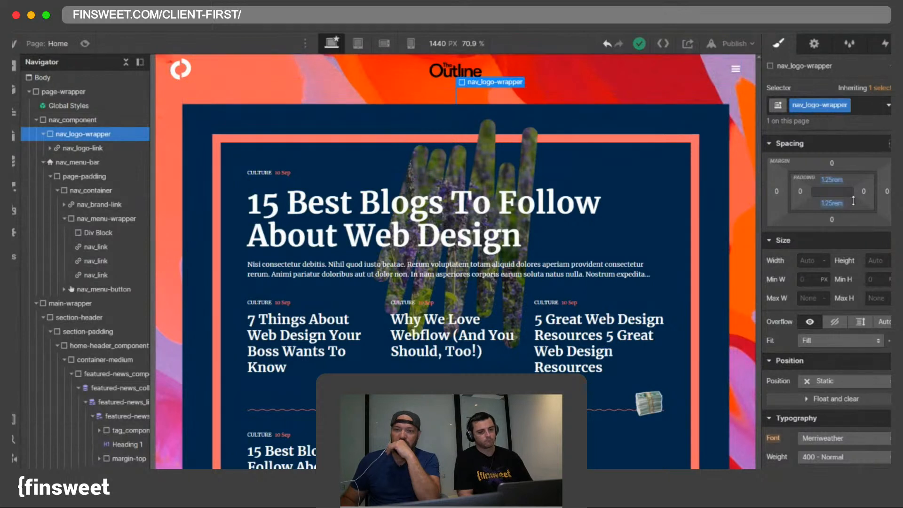
alt+click(832, 180)
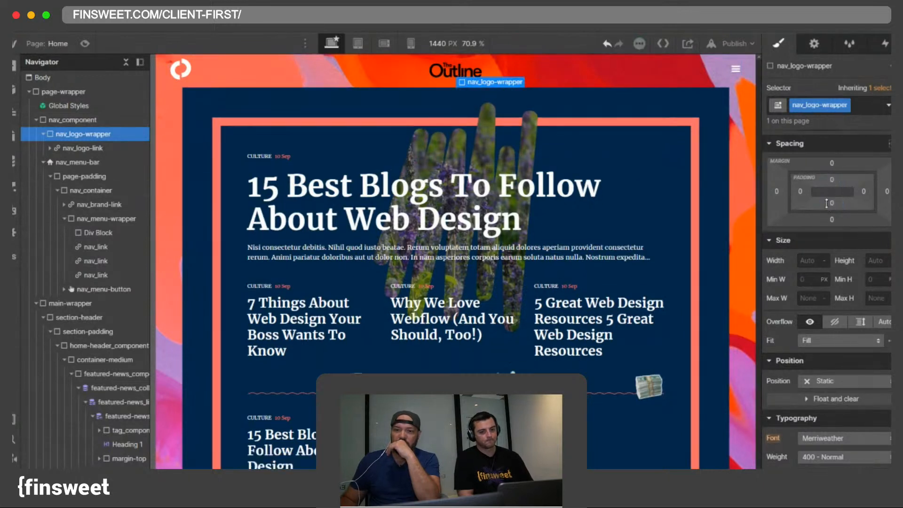
Step: Expand nav_logo-link and inspect its styles and those of the nav_logo image inside it
click(82, 149)
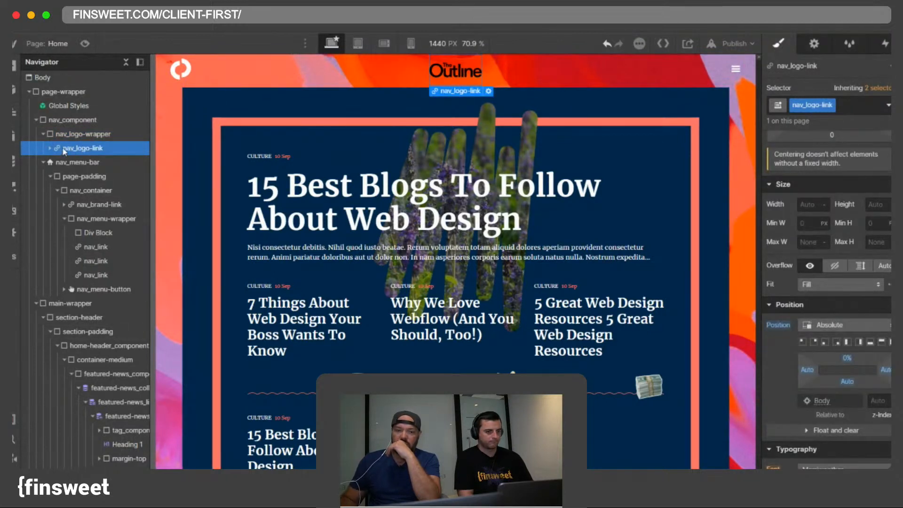
click(50, 149)
click(85, 162)
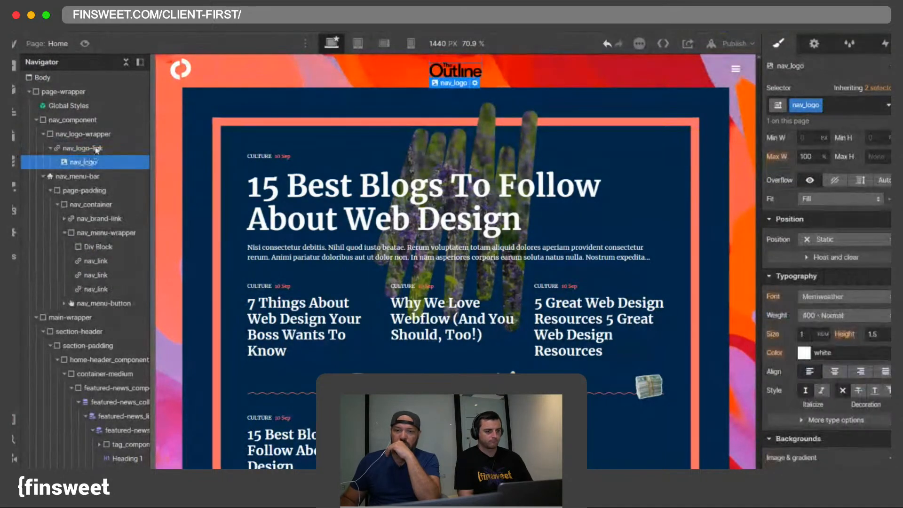
click(96, 149)
click(180, 123)
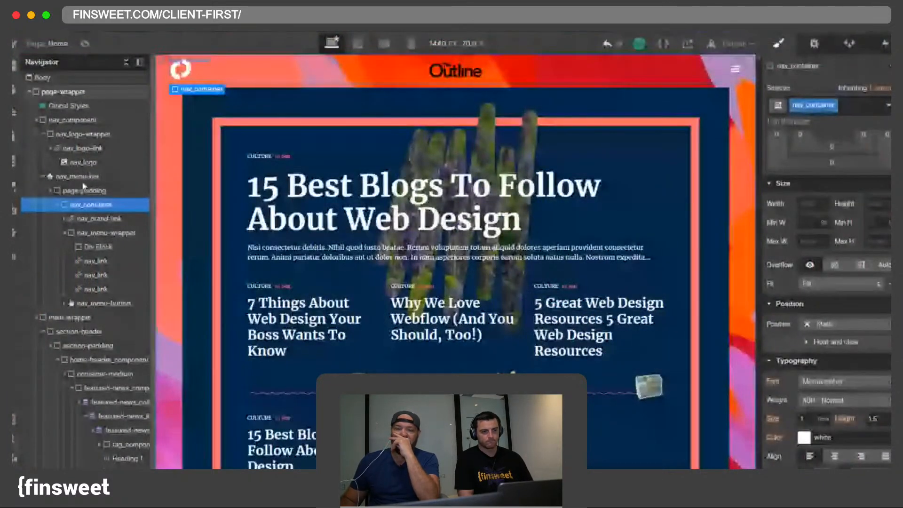
Step: Give nav_logo-link an Invert filter of 100% in its Hover state
click(81, 149)
click(80, 164)
click(78, 151)
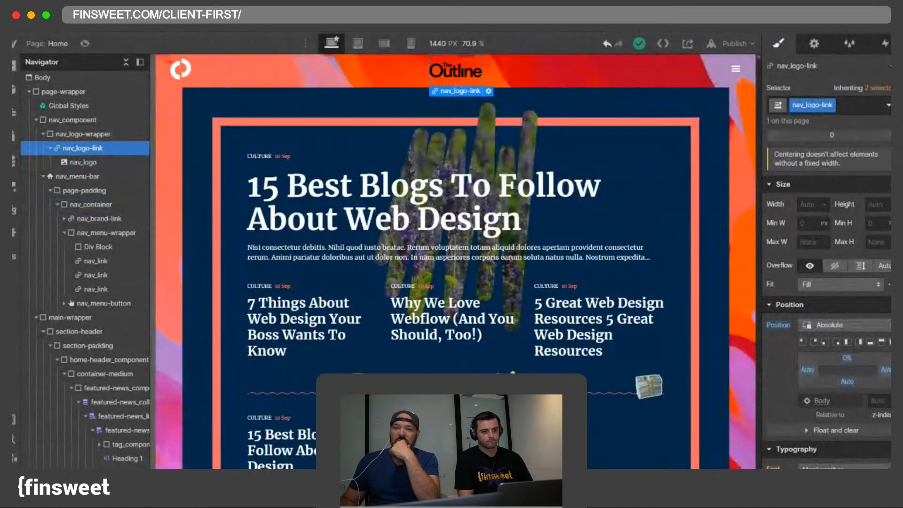
click(887, 104)
click(800, 155)
scroll(799, 197, down, 10)
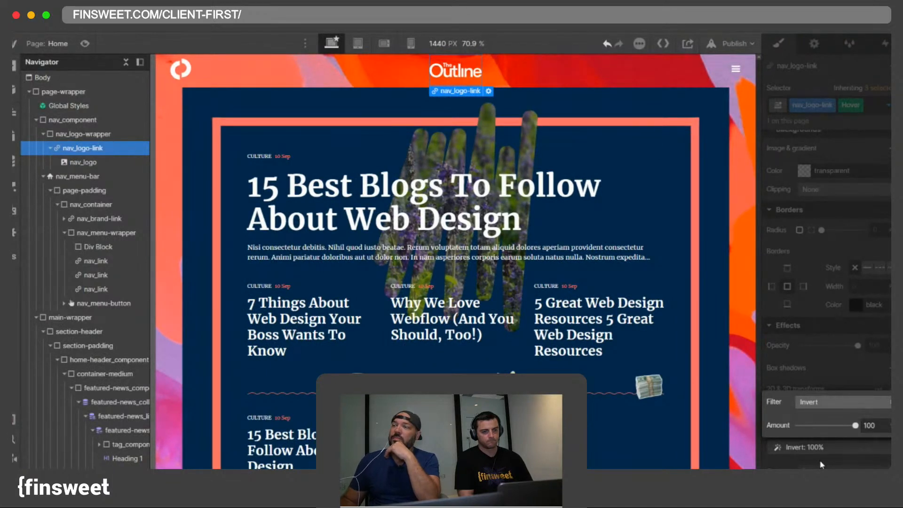
click(817, 312)
scroll(818, 312, up, 6)
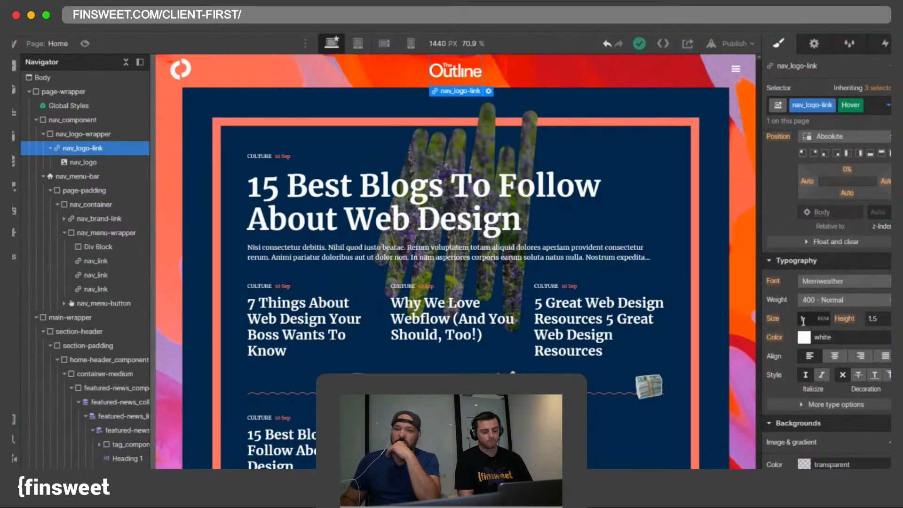
Step: Set the z-index of nav_logo-link's default state to 5
click(483, 107)
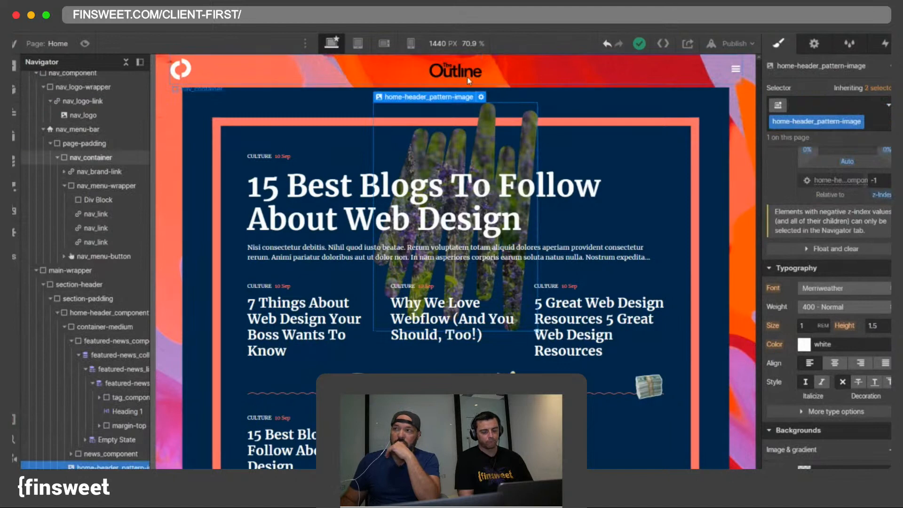
scroll(102, 125, up, 2)
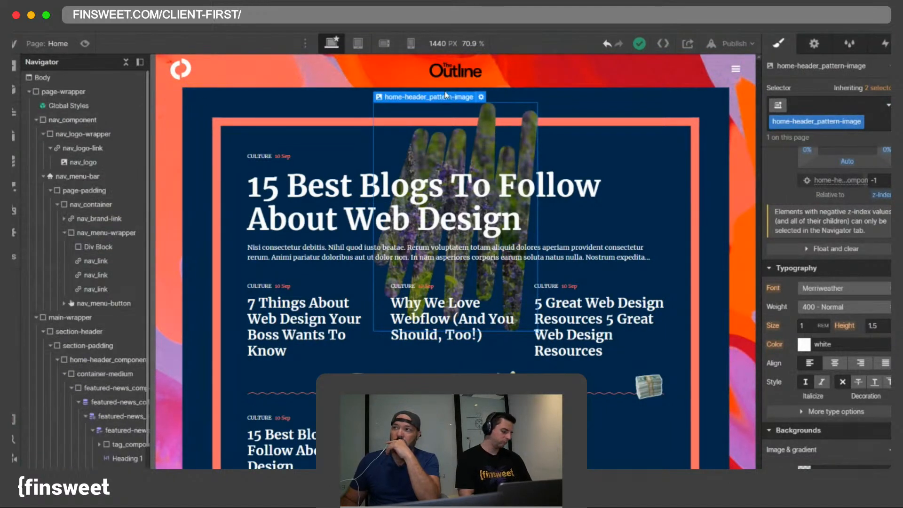
click(461, 84)
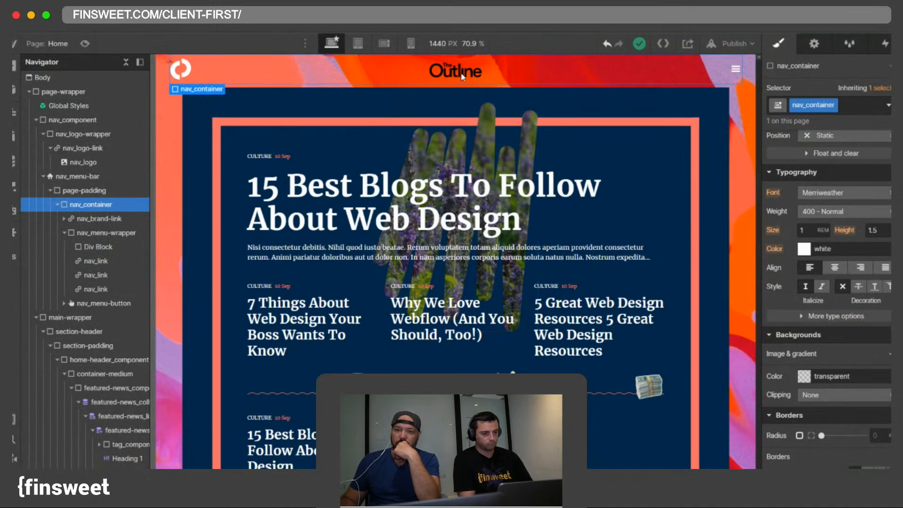
click(460, 74)
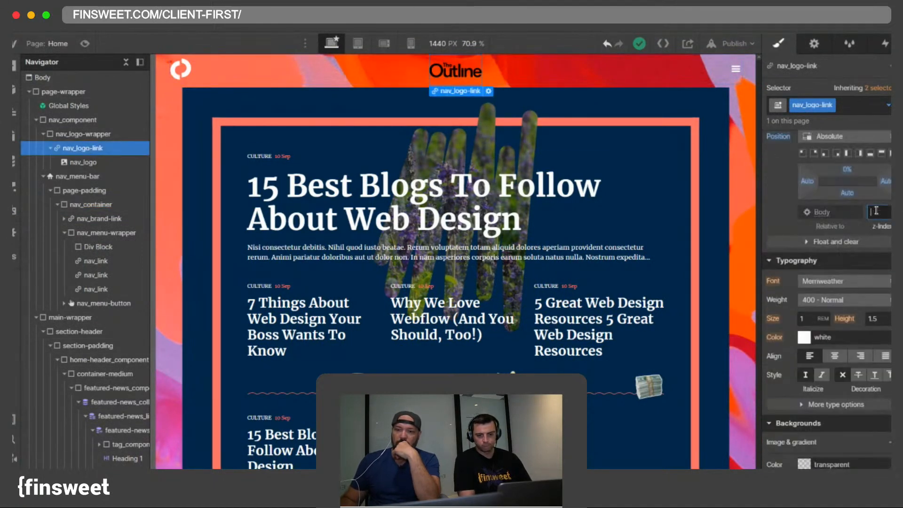
key(Return)
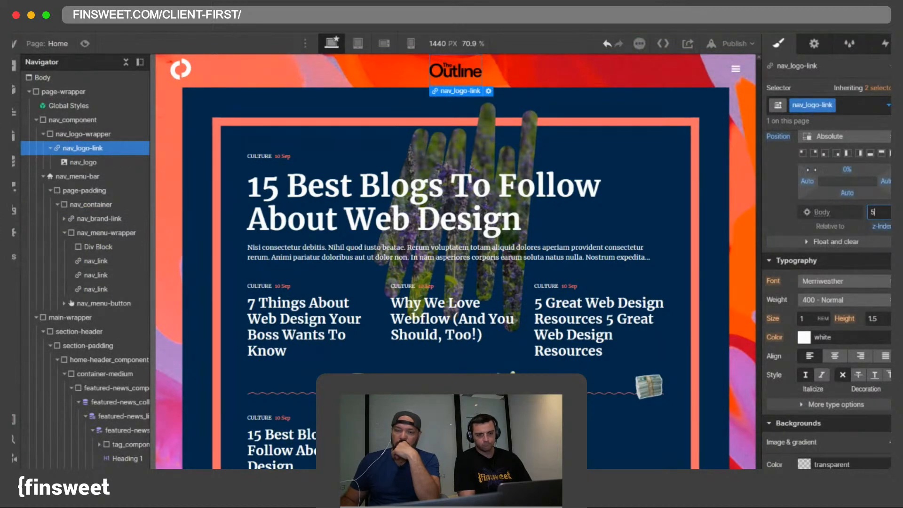
Step: Test the logo's hover effect and inspect the layout and position settings of nav_container, nav_logo-wrapper and nav_menu-bar
click(479, 101)
drag(474, 76, 441, 70)
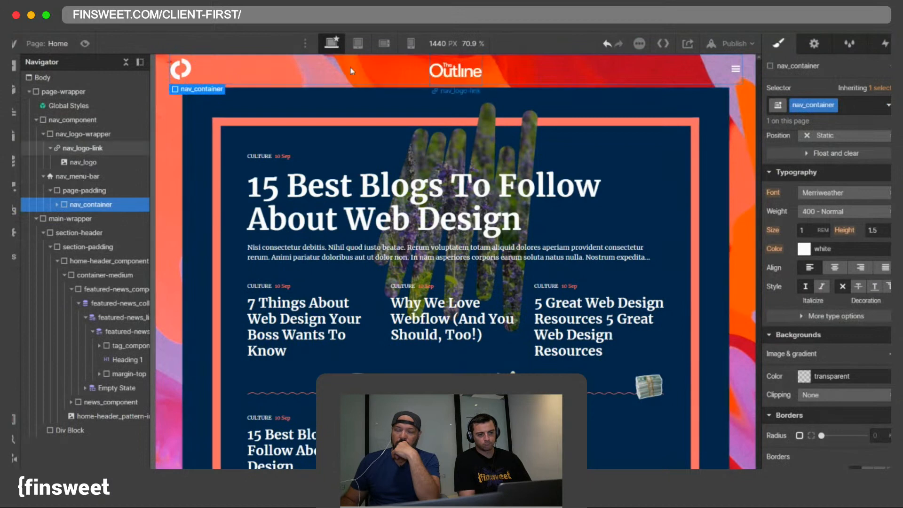
scroll(826, 282, up, 7)
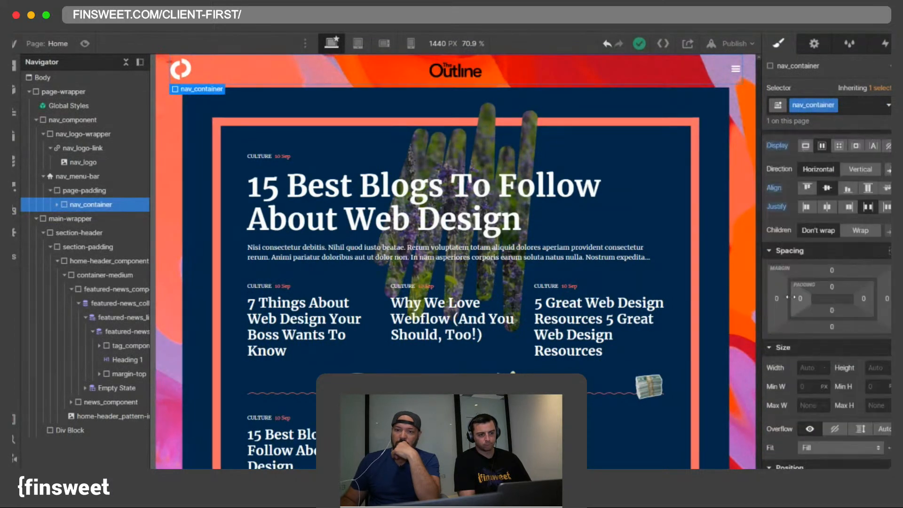
click(56, 135)
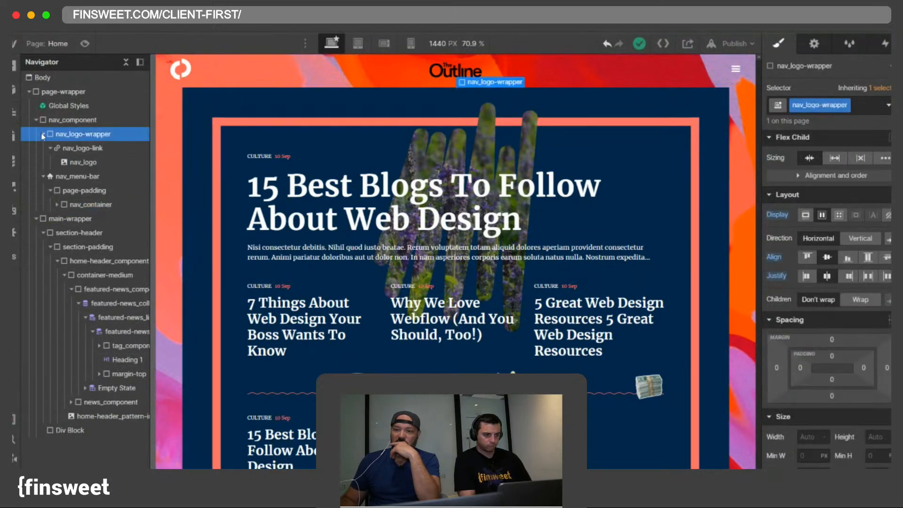
click(42, 134)
click(62, 121)
click(66, 150)
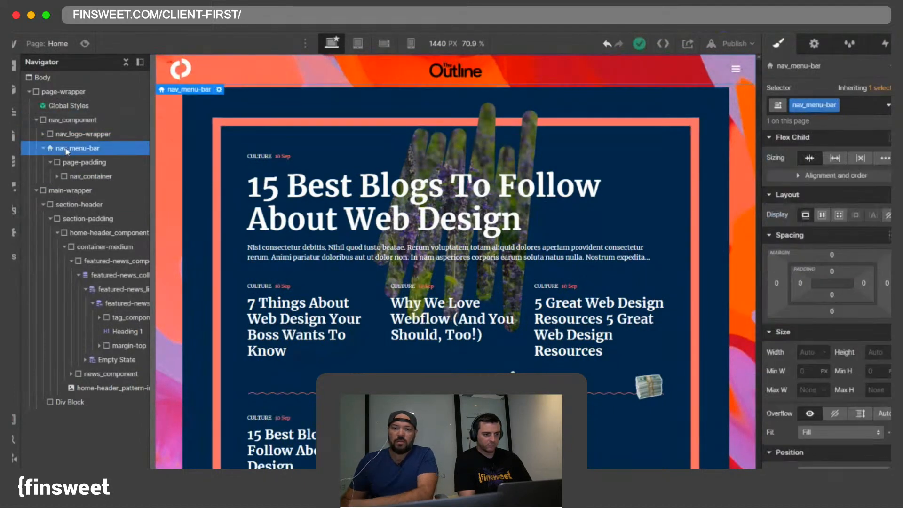
scroll(863, 343, down, 3)
Step: Try setting nav_component's position to Relative, then undo the change
click(69, 120)
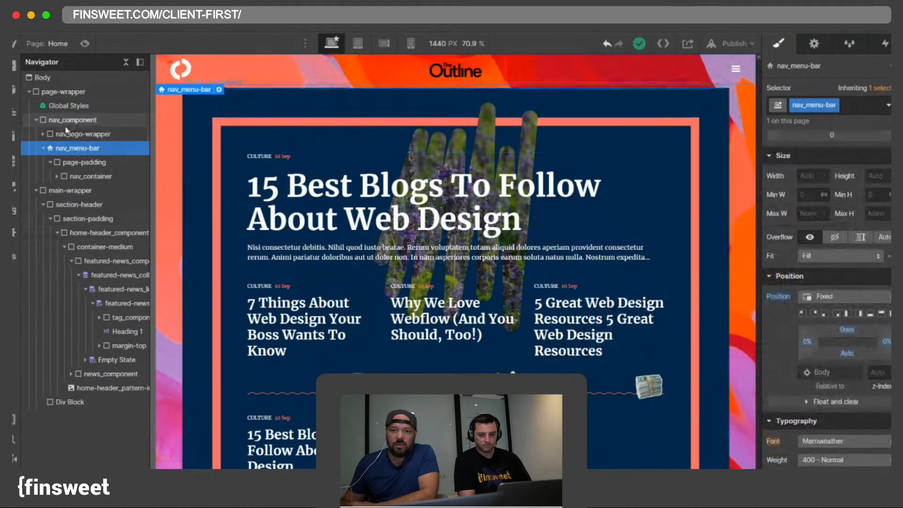
click(841, 324)
click(827, 341)
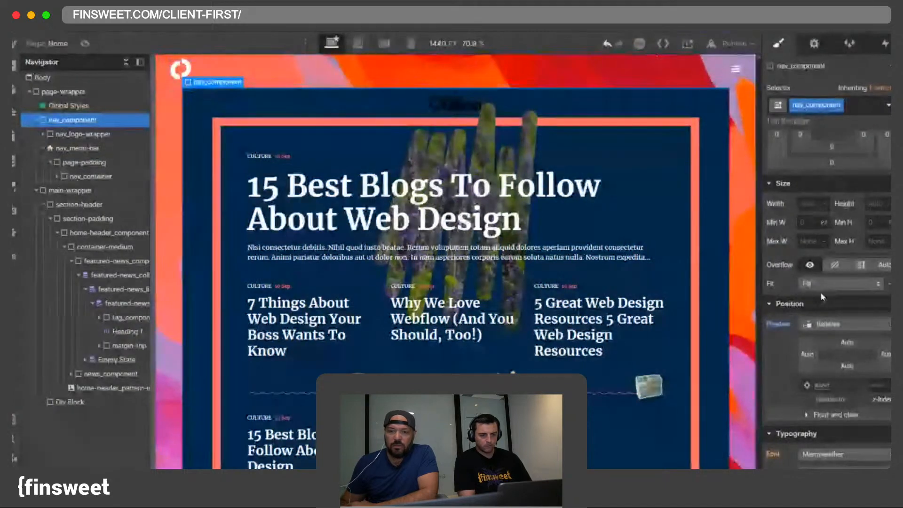
scroll(827, 310, up, 4)
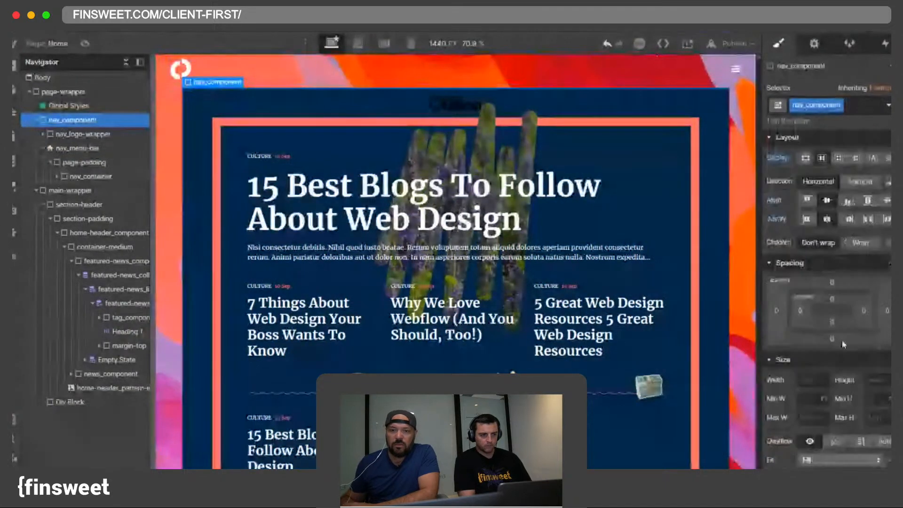
click(608, 45)
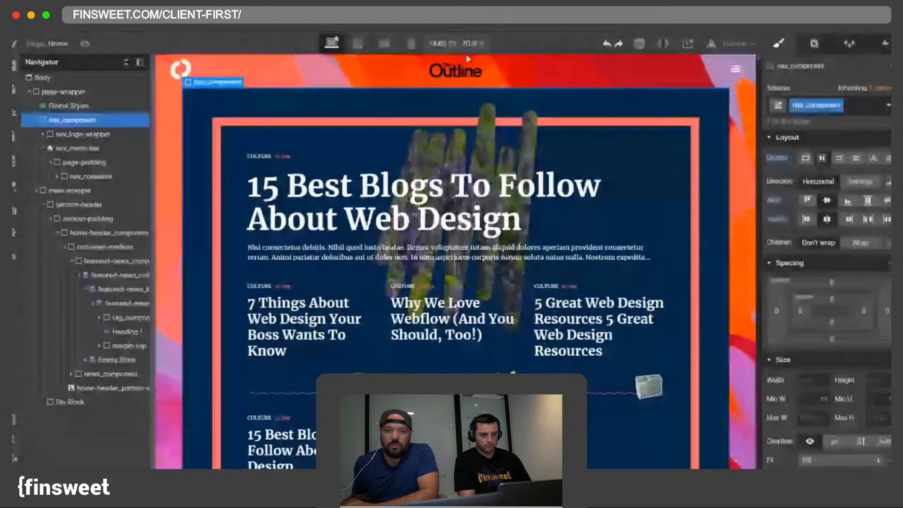
Step: Move nav_logo-wrapper out of nav_component to directly above it in page-wrapper, and check the page in preview
drag(70, 134, 81, 119)
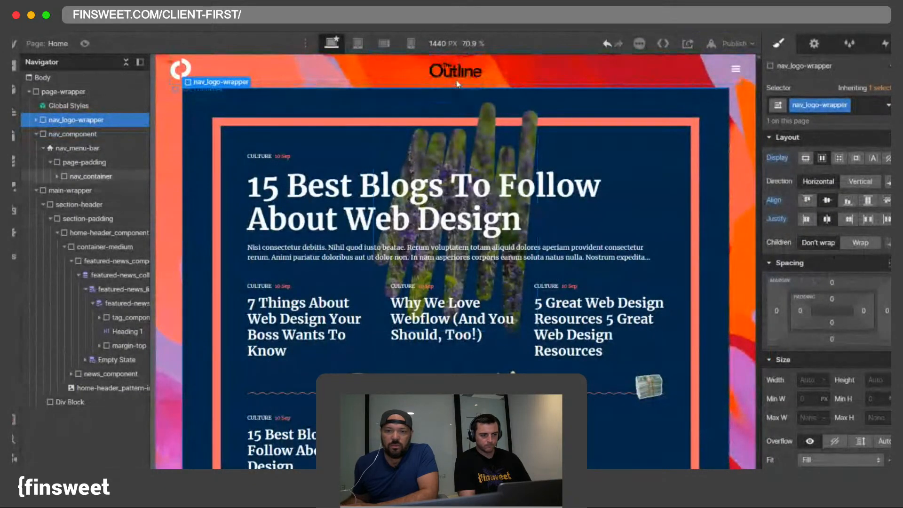
click(85, 43)
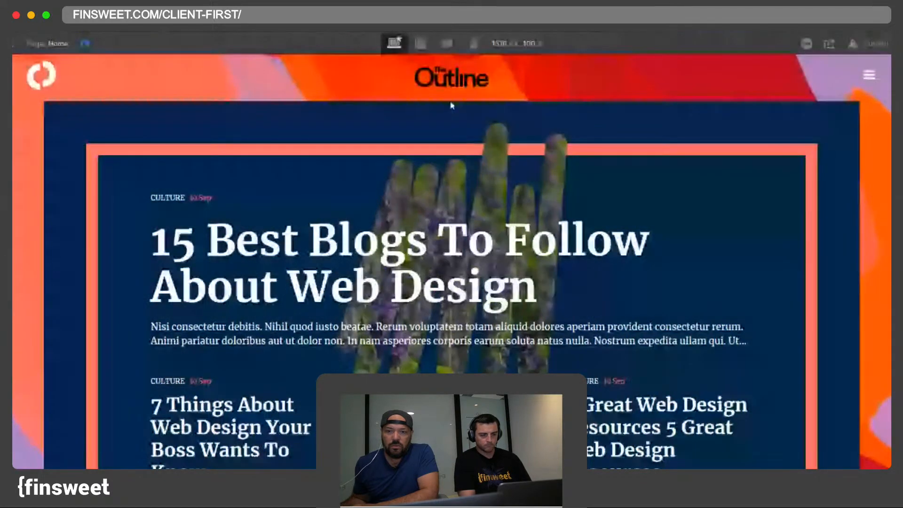
click(85, 43)
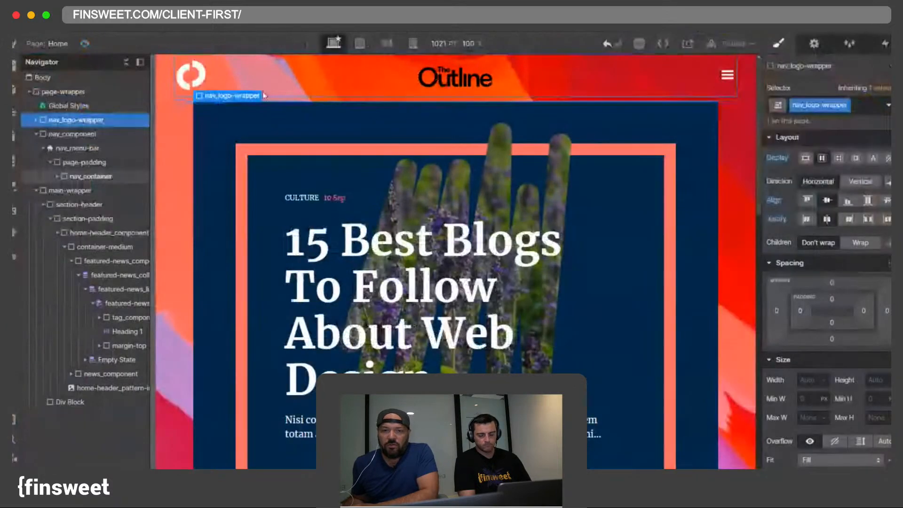
scroll(882, 298, down, 4)
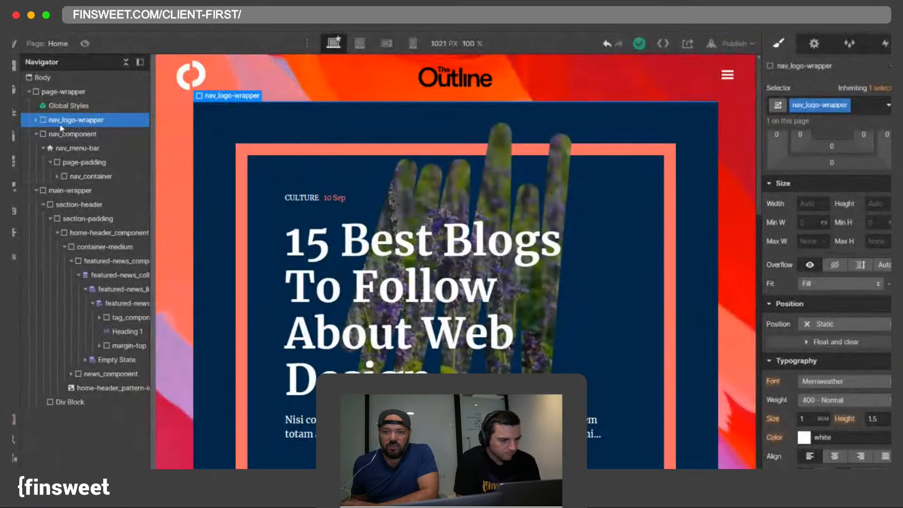
Step: Set the z-index of nav_logo-link inside nav_logo-wrapper to 10
scroll(859, 350, down, 6)
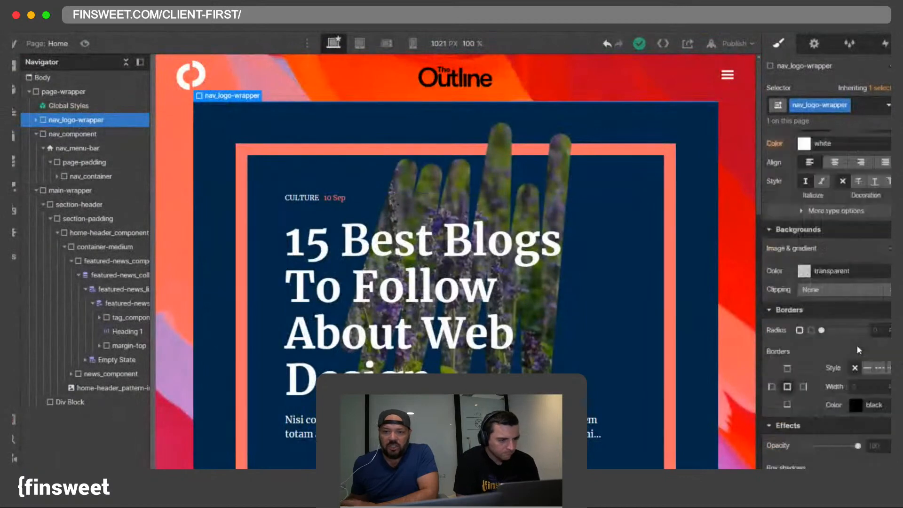
click(36, 120)
click(71, 134)
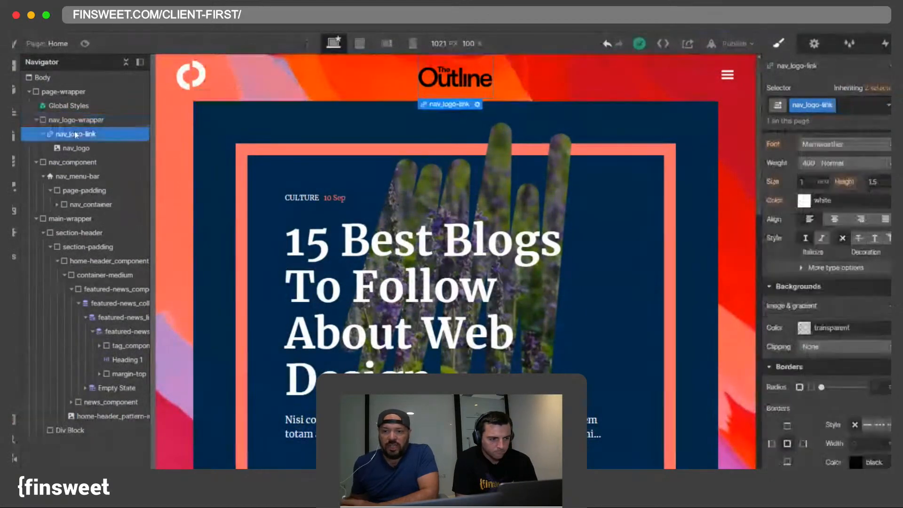
scroll(867, 323, up, 4)
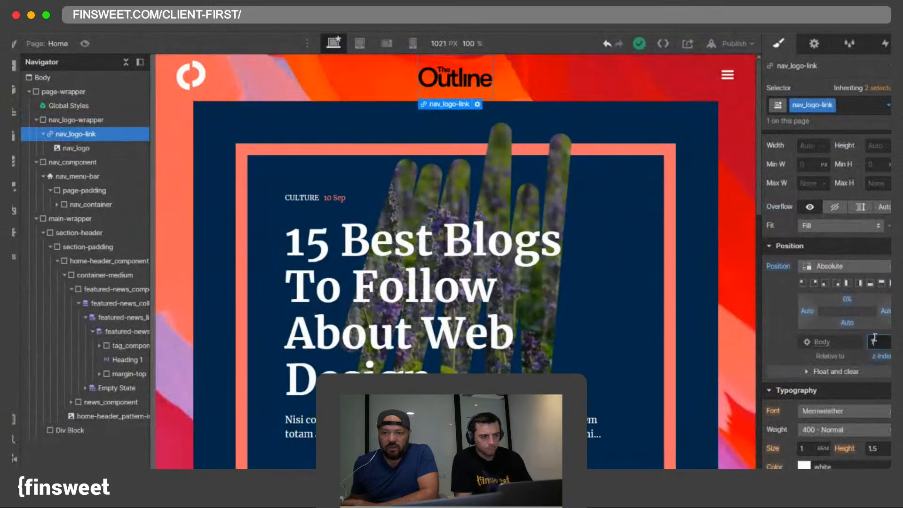
text(10)
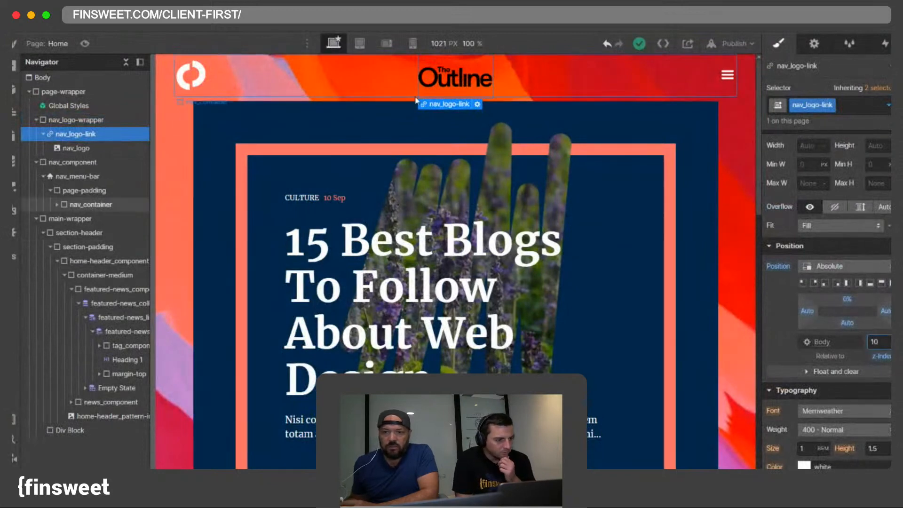
Step: Set the z-index of the fixed nav_menu-bar to 1
click(82, 162)
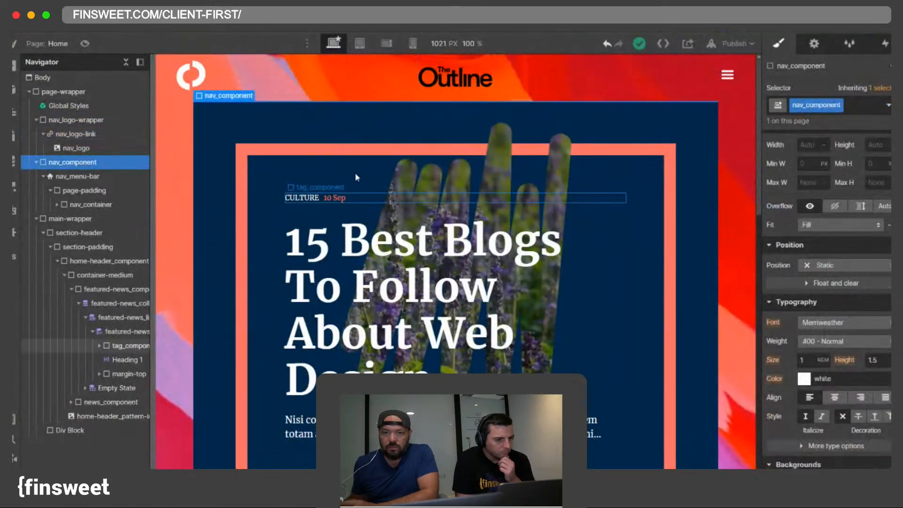
click(78, 172)
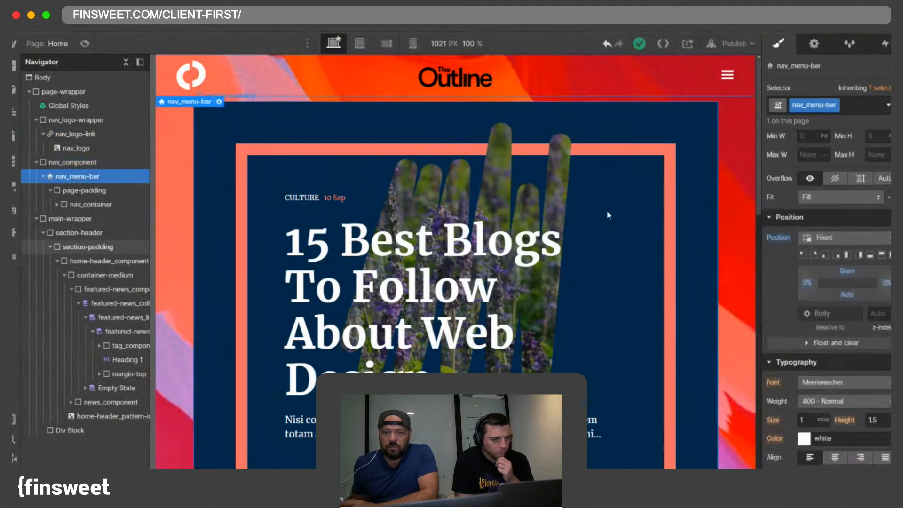
click(874, 314)
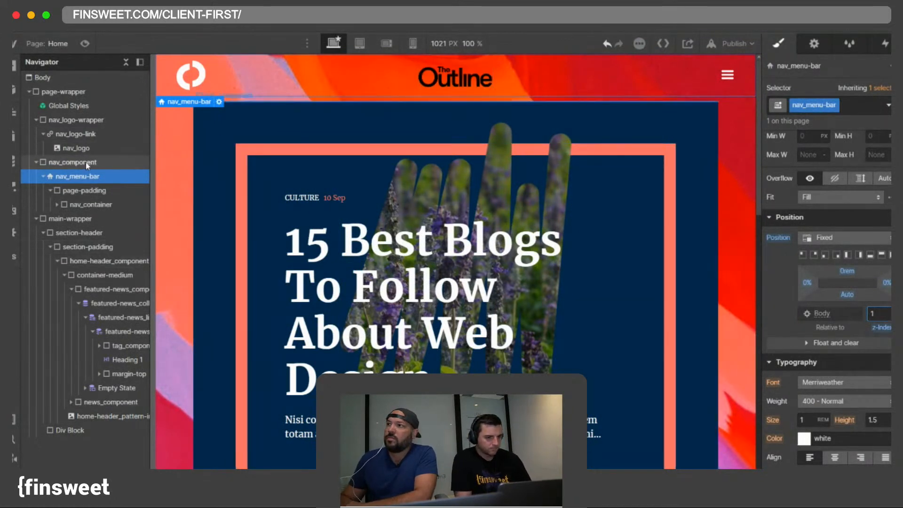
Step: Move nav_logo-wrapper back into nav_component, directly above nav_menu-bar, and collapse nav_menu-bar in the element tree
drag(79, 123, 66, 139)
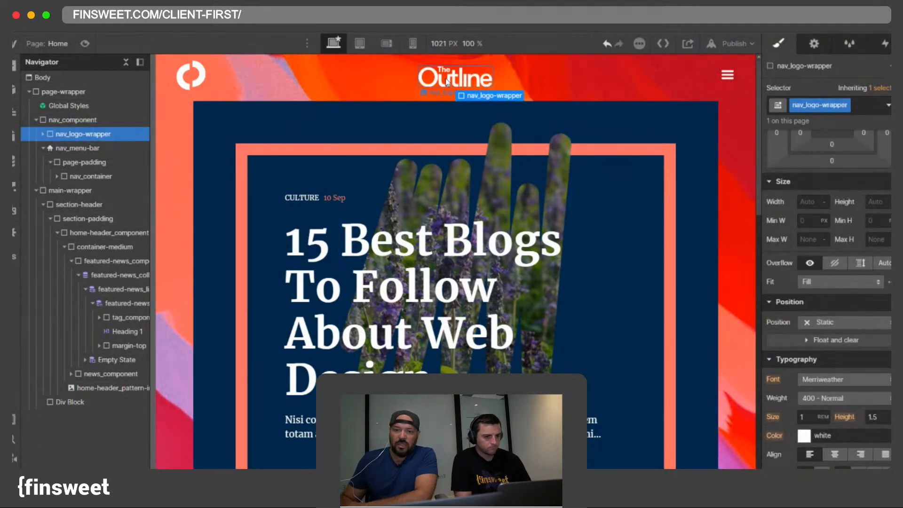
click(44, 148)
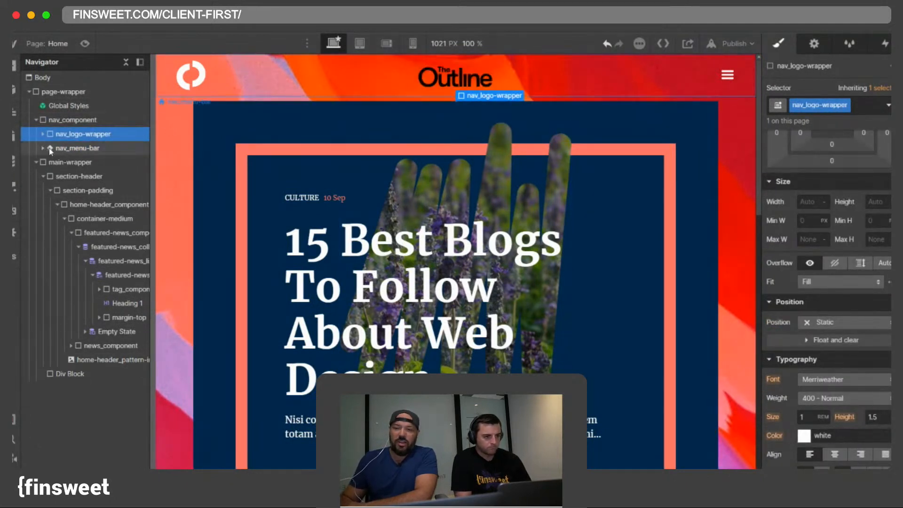
click(52, 148)
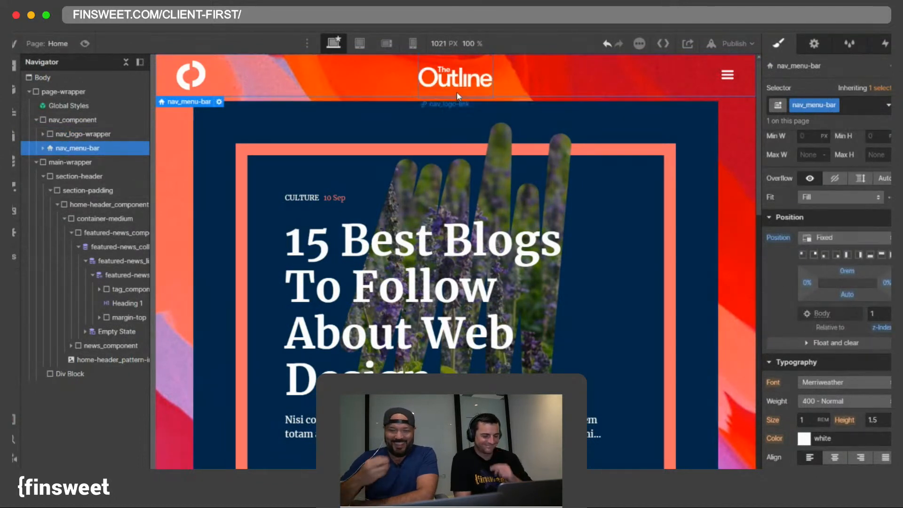
Step: Remove the Invert filter from nav_logo-link's Hover state and add a 100% Invert filter to its default state
click(455, 80)
click(69, 148)
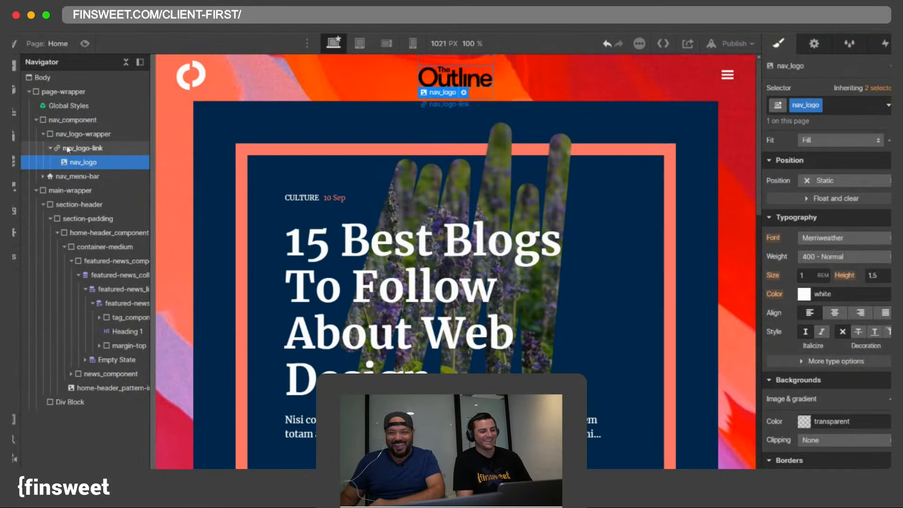
scroll(874, 192, down, 5)
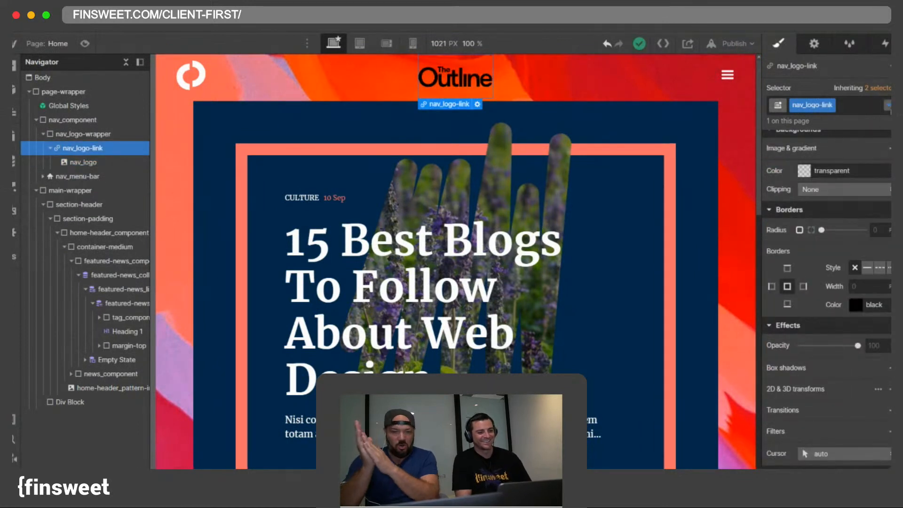
click(888, 105)
click(810, 148)
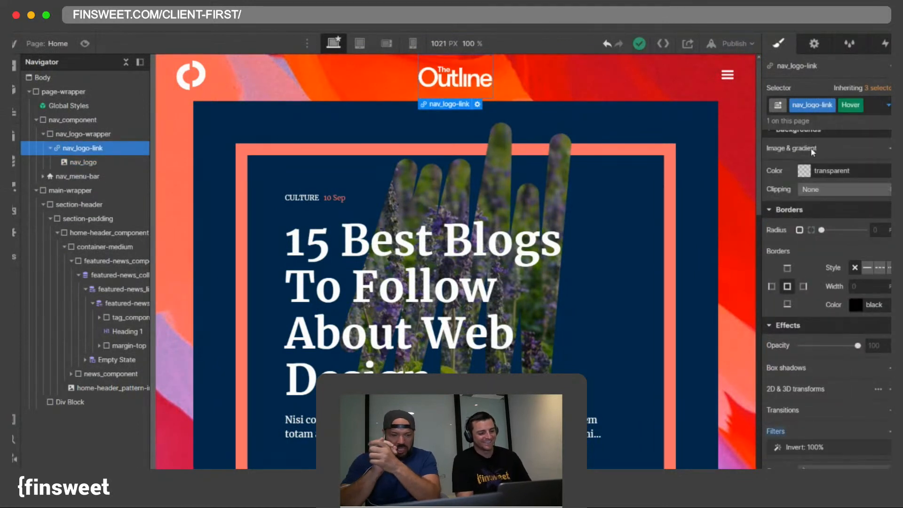
alt+click(781, 431)
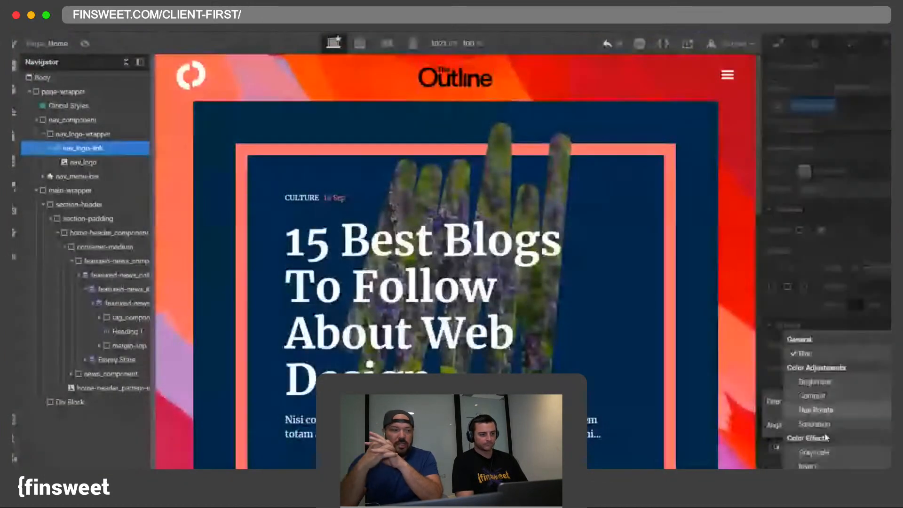
click(826, 403)
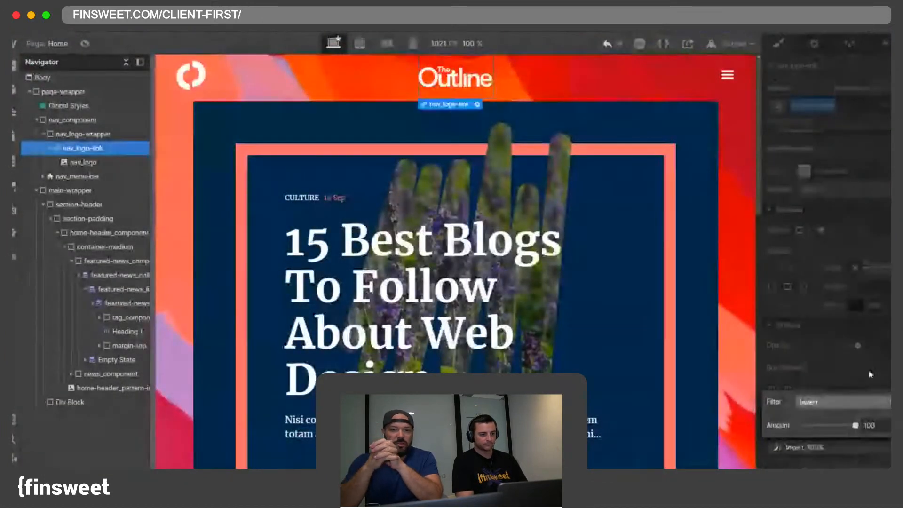
key(Escape)
Step: Set the Invert filter of nav_logo-link's Hover state to 0% and test the hover effect on the logo
click(888, 105)
click(780, 137)
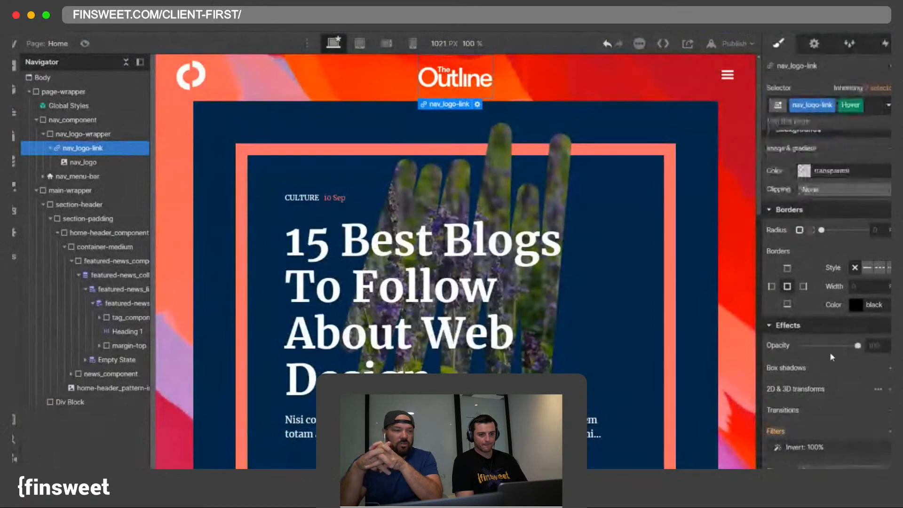
click(808, 446)
text(0)
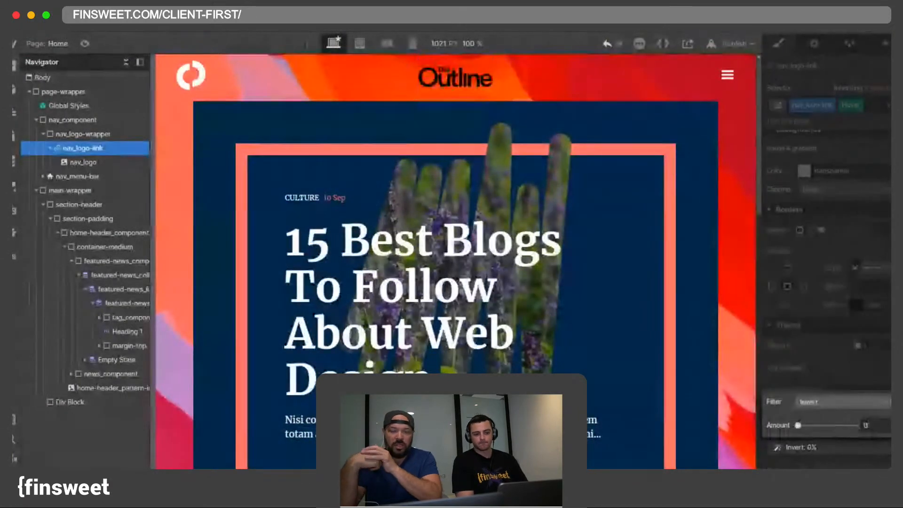
click(488, 169)
click(455, 78)
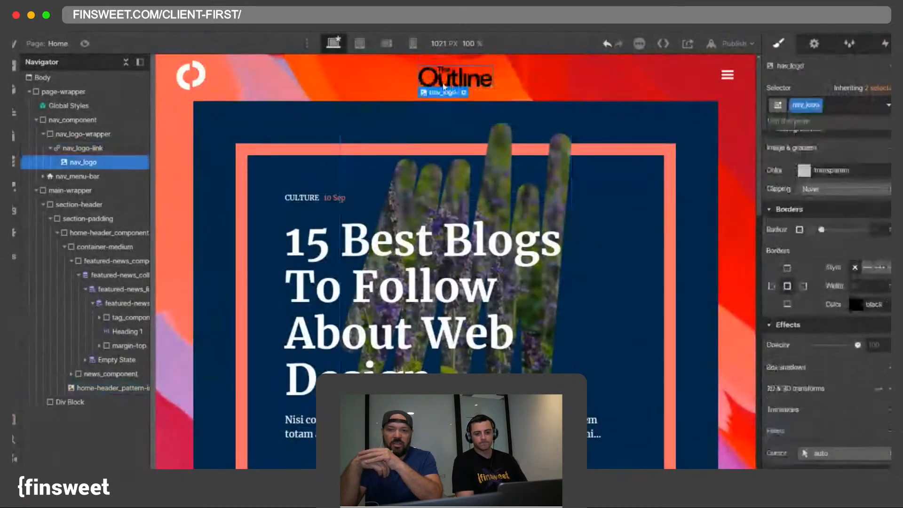
Step: Add an All Properties transition with a 100 ms duration and ease easing to nav_logo-link's default state, and test the hover
click(80, 148)
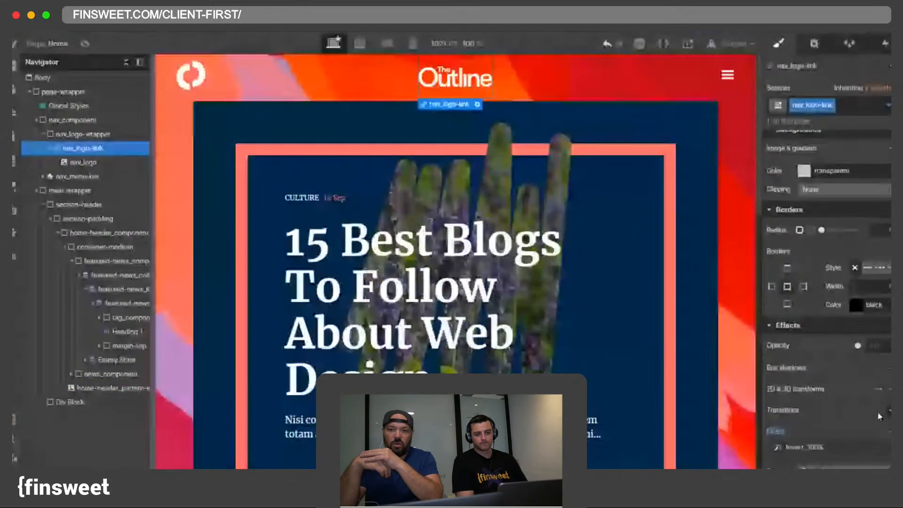
click(889, 410)
click(816, 445)
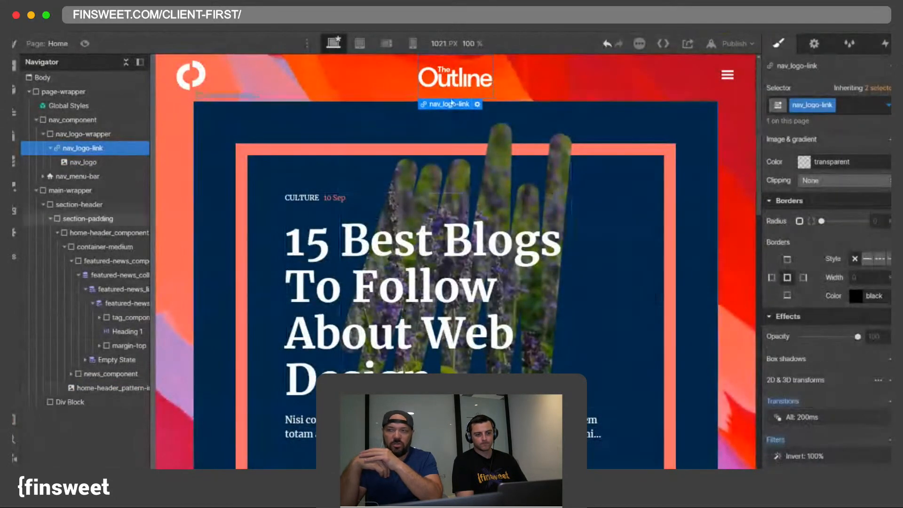
click(877, 418)
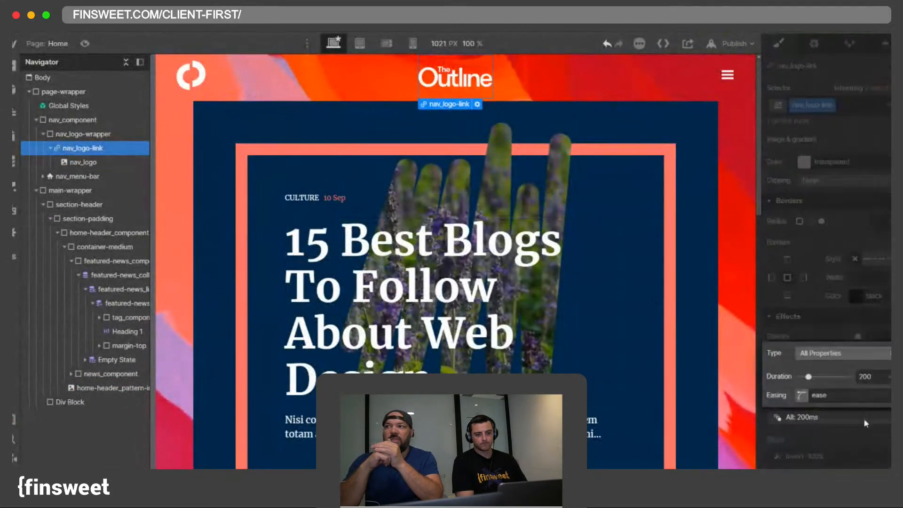
double_click(874, 377)
text(1)
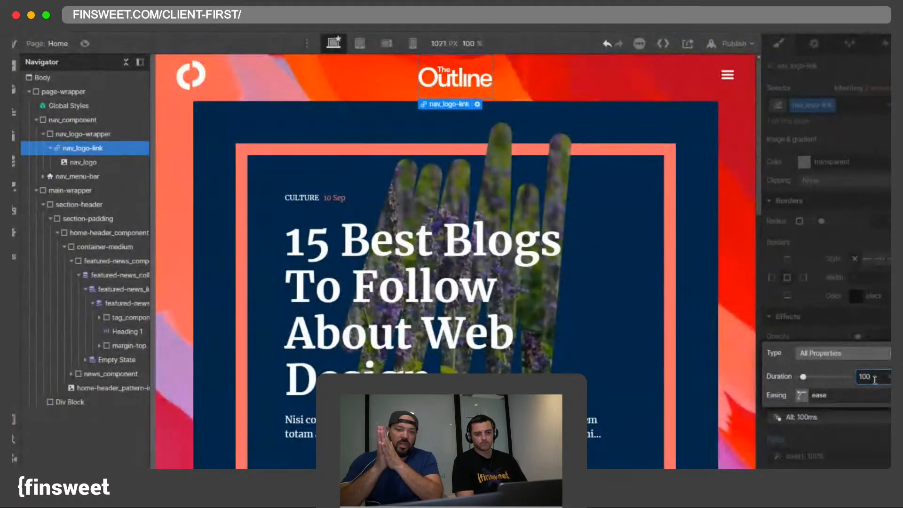
text(00)
click(568, 147)
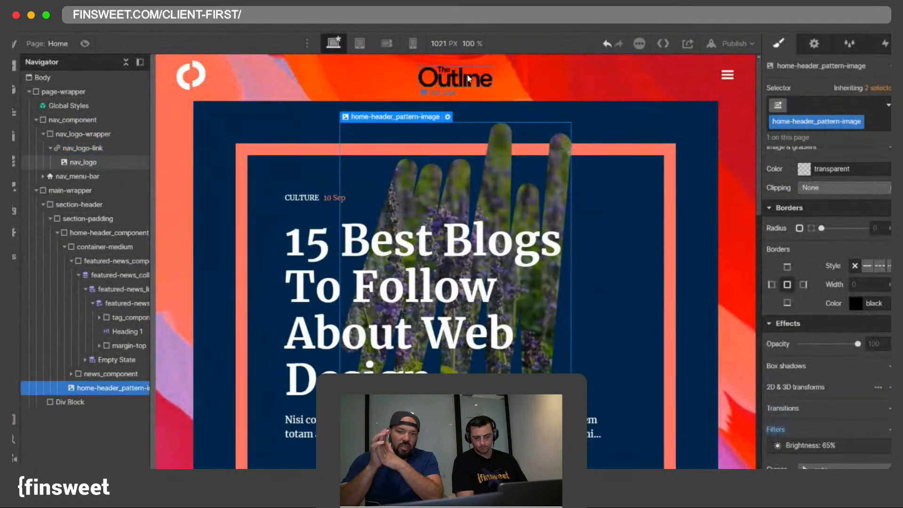
click(498, 82)
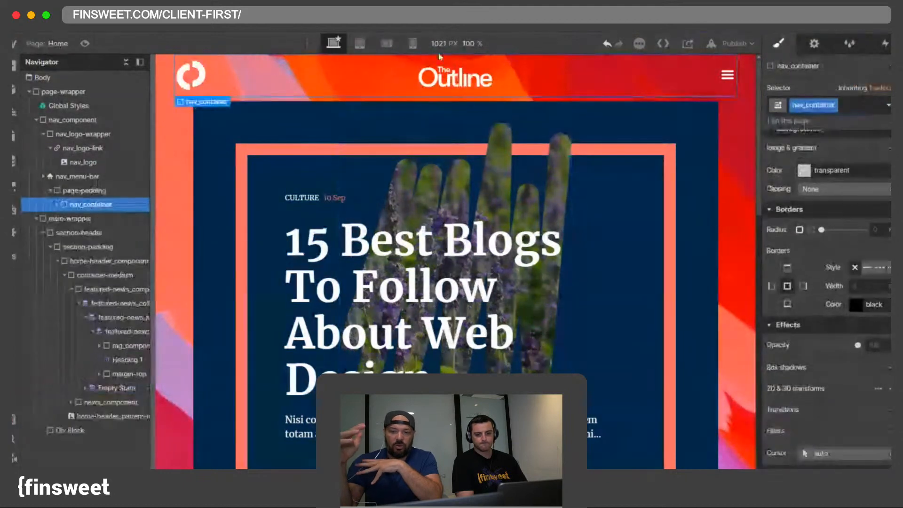
Step: Set the canvas width to 1440 px
click(456, 44)
text(1440)
key(Return)
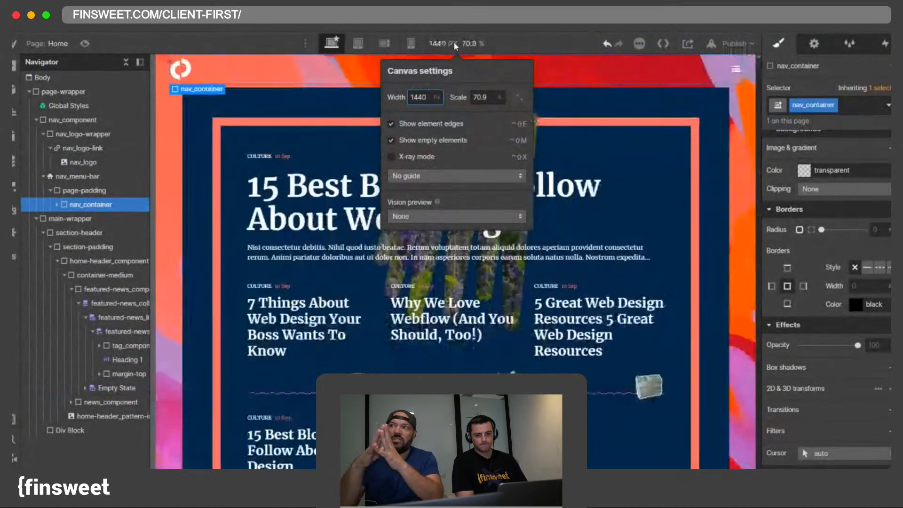
Step: Try switching nav_brand-icon's width from auto to REM units, then undo the change
click(187, 68)
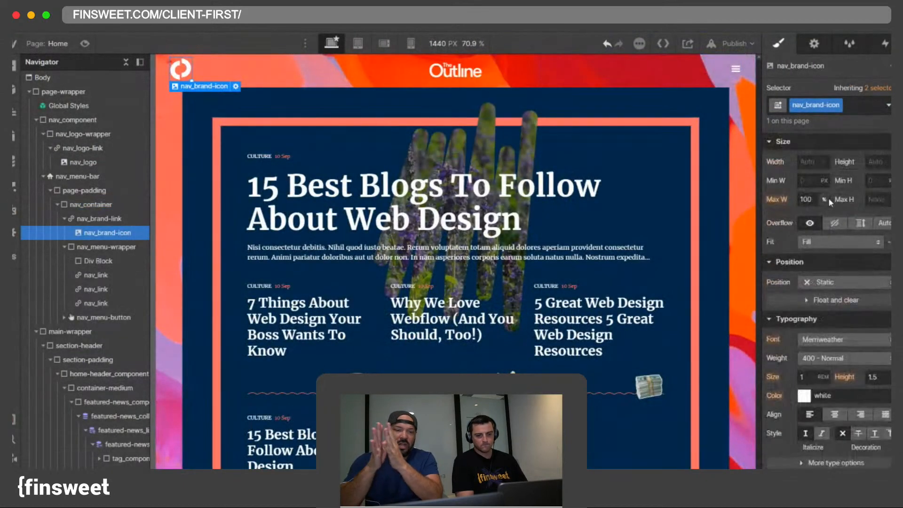
scroll(828, 197, up, 5)
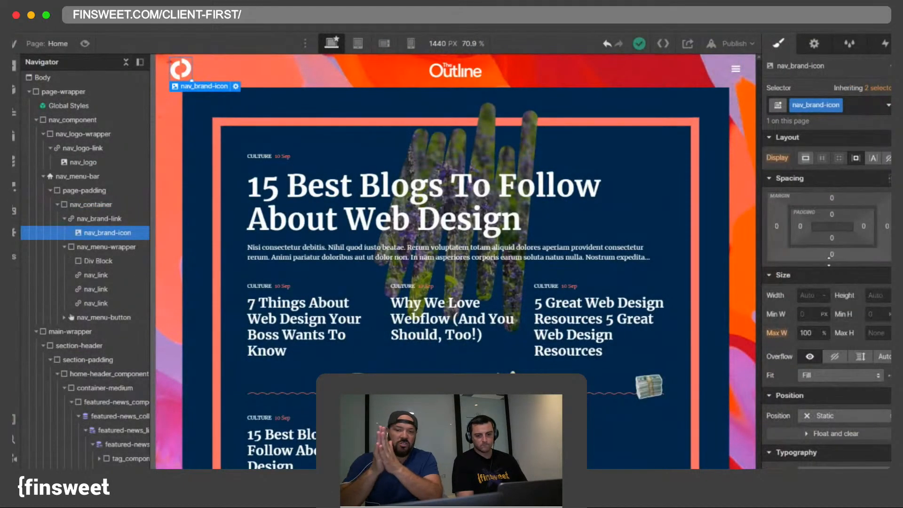
click(825, 295)
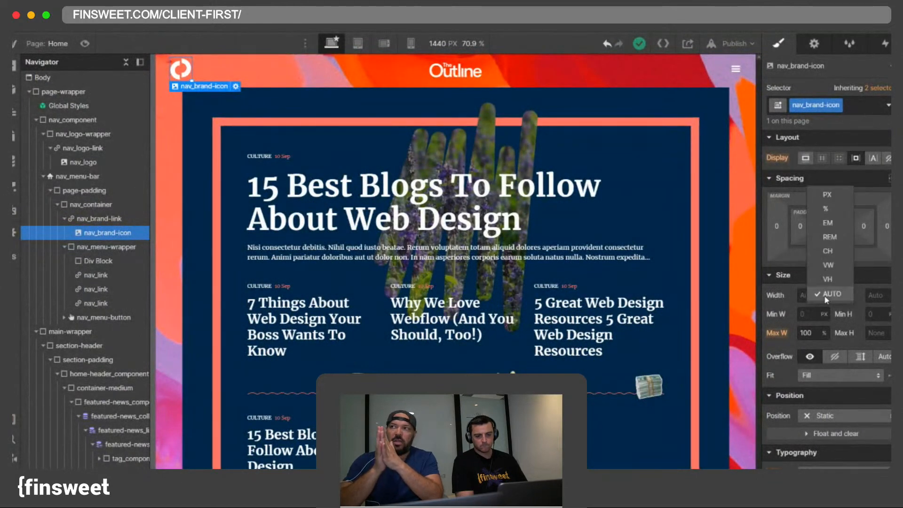
click(830, 238)
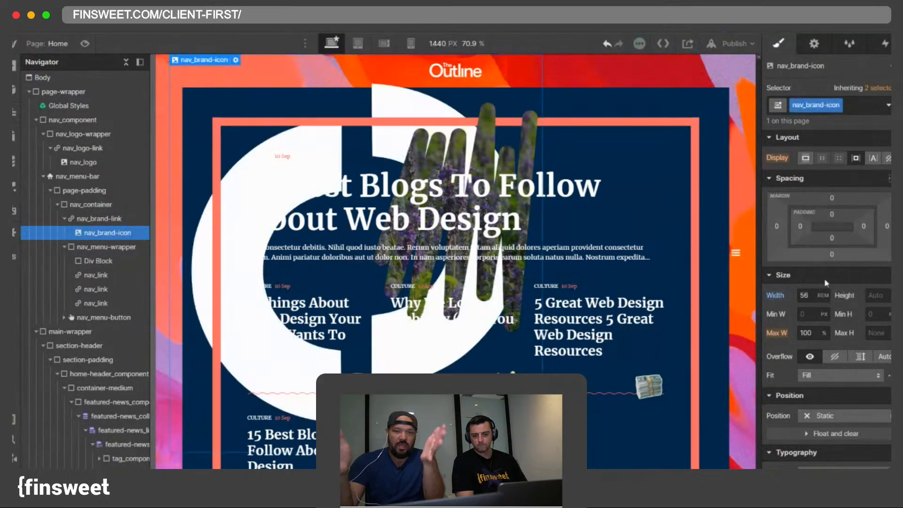
click(606, 47)
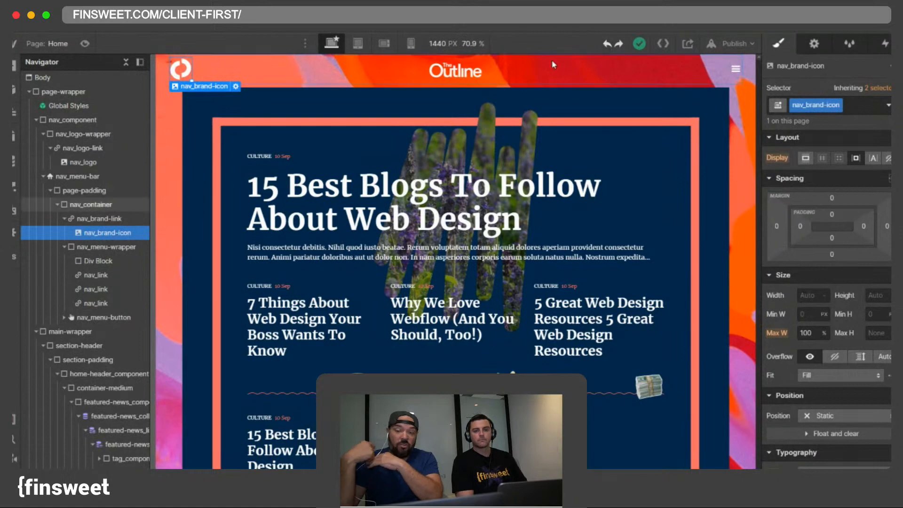
Step: Link nav_logo-link to the Home page and check its Current state styles and hover effect
click(36, 123)
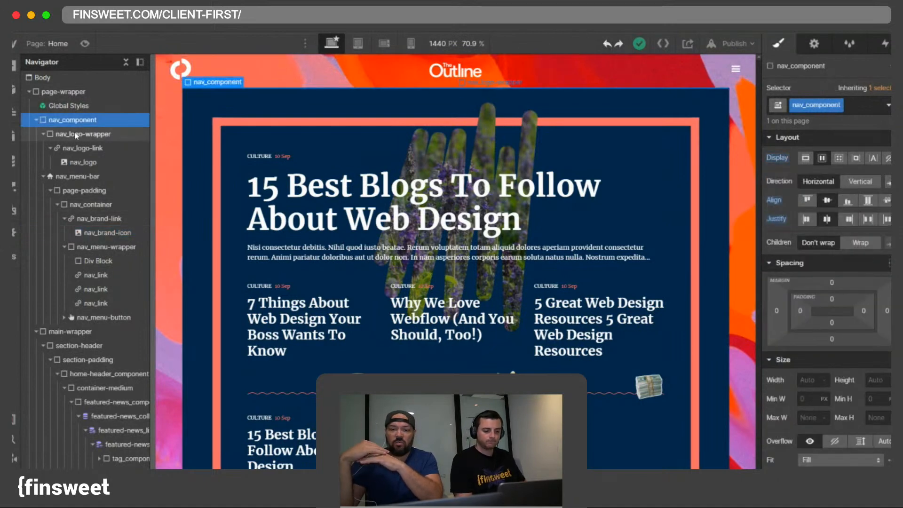
click(83, 147)
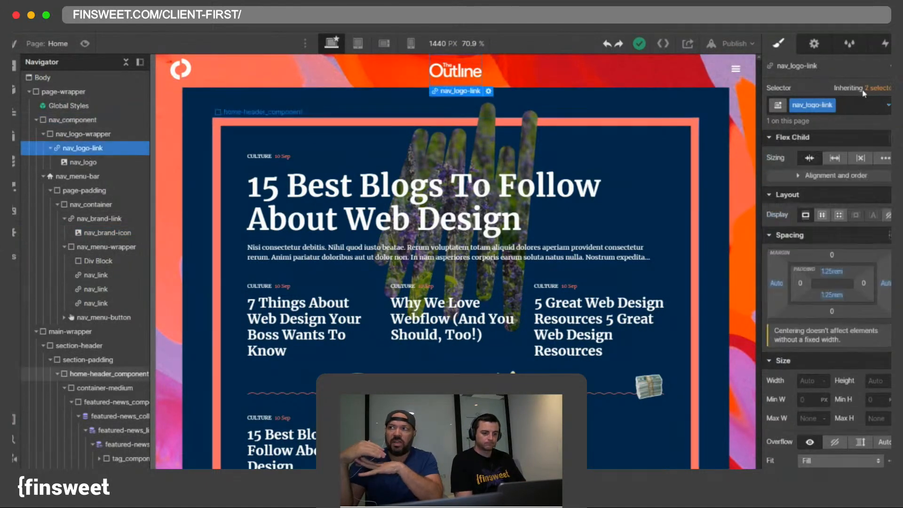
click(813, 43)
click(799, 125)
click(832, 145)
click(815, 170)
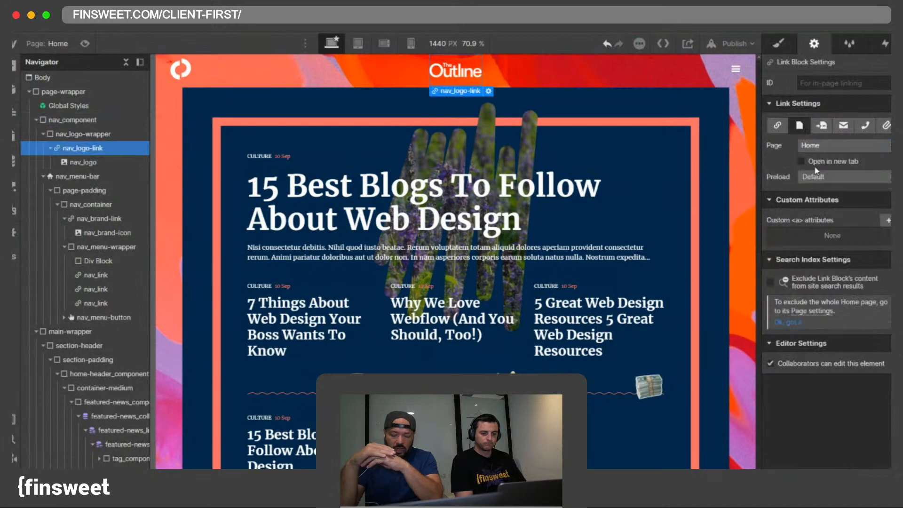
click(778, 44)
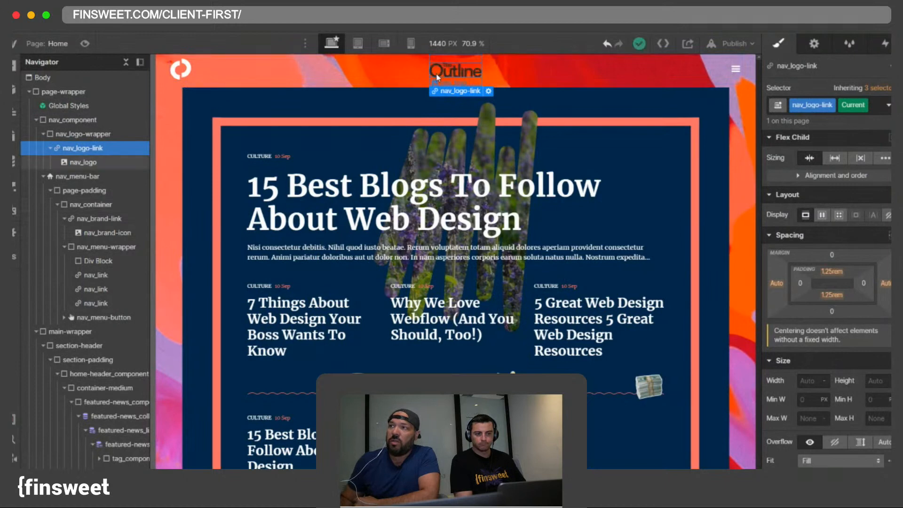
click(414, 84)
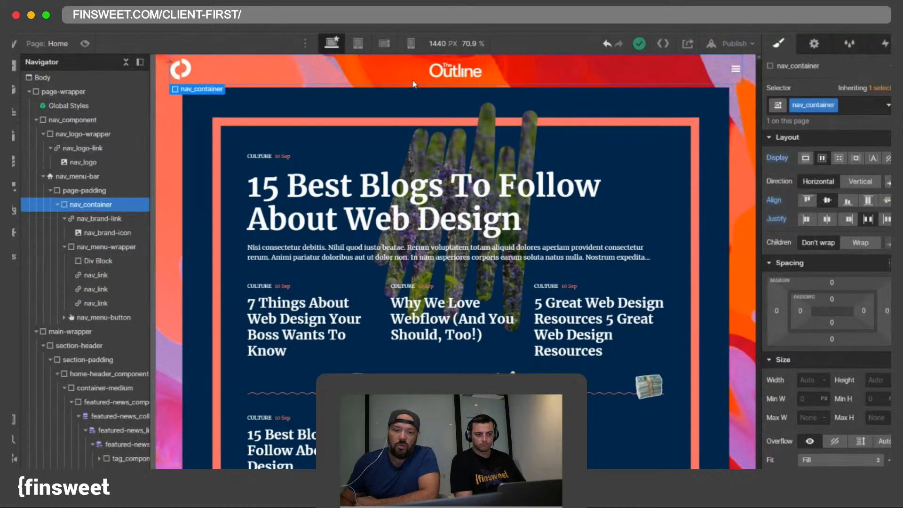
Step: Display the open menu on the canvas through nav_menu-button's navbar settings
click(732, 80)
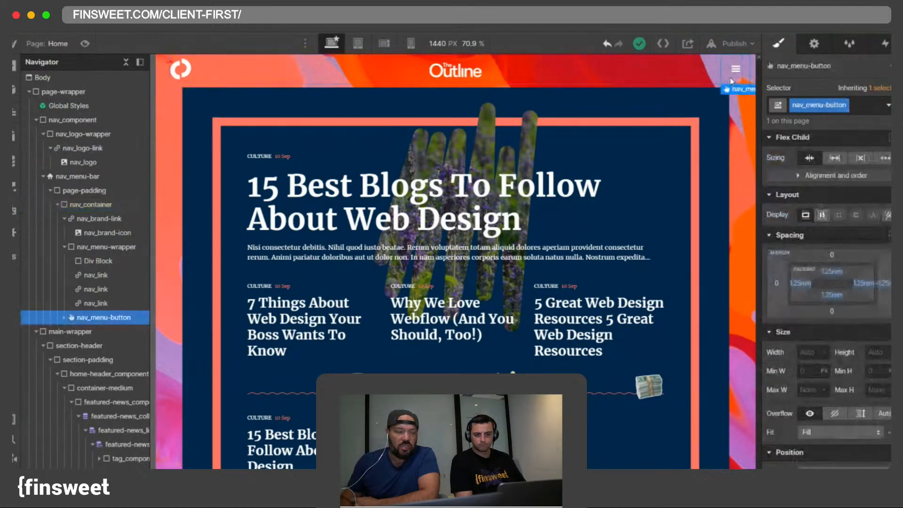
click(706, 80)
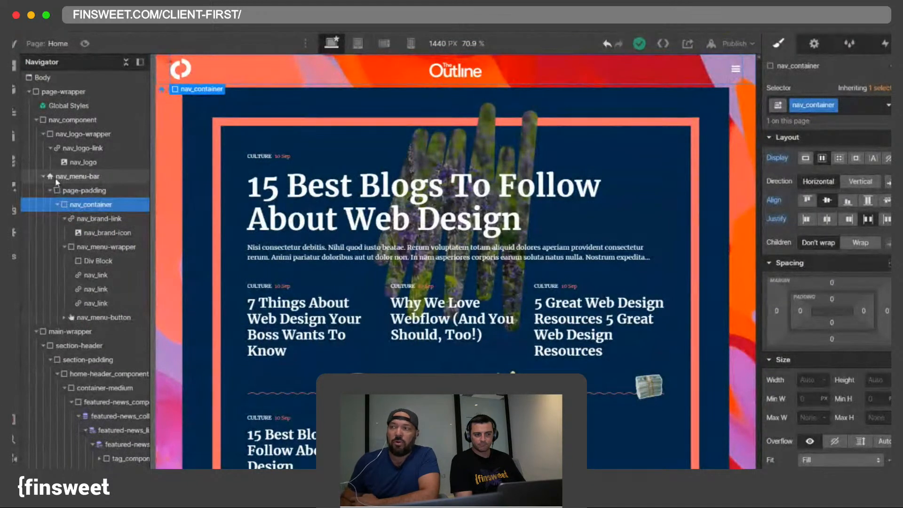
click(66, 218)
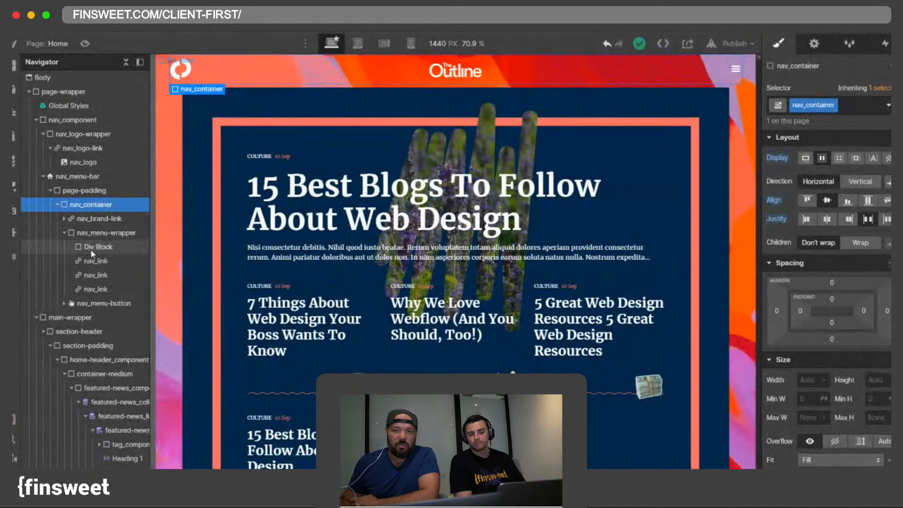
click(90, 248)
click(813, 45)
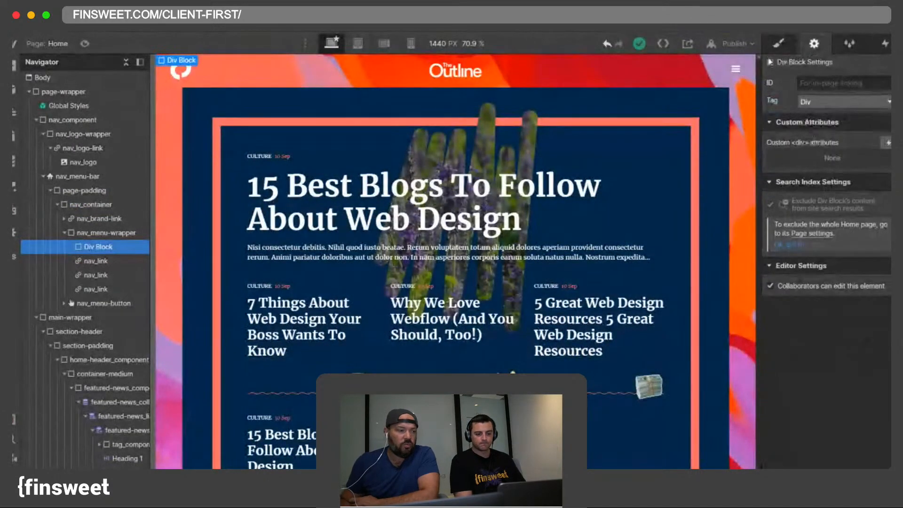
click(737, 90)
click(735, 78)
click(823, 142)
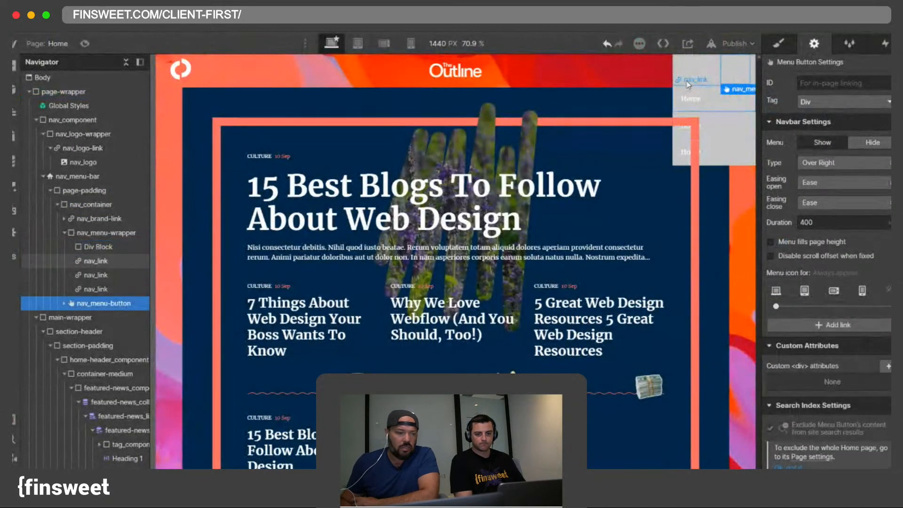
Step: Try stretching nav_menu-wrapper with full absolute positioning, a 100vh minimum height and z-index 100, then undo the sizing and positioning
click(115, 248)
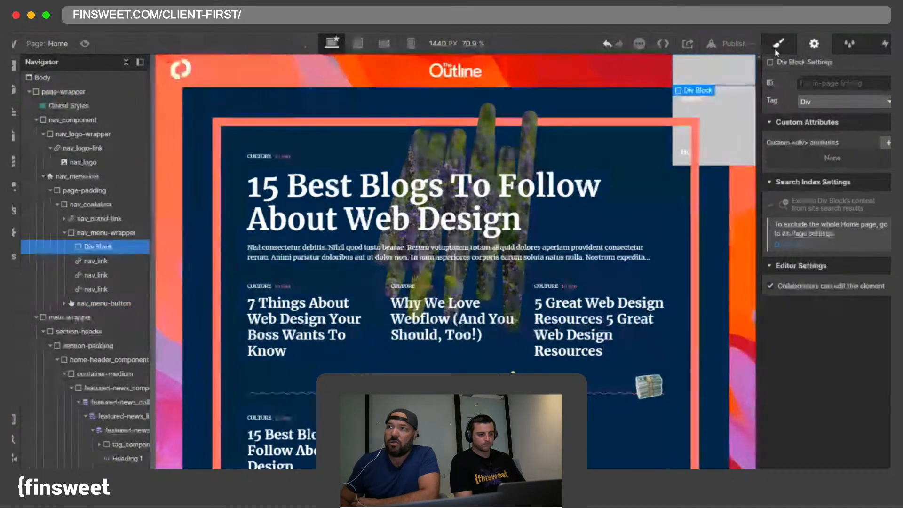
key(s)
click(78, 176)
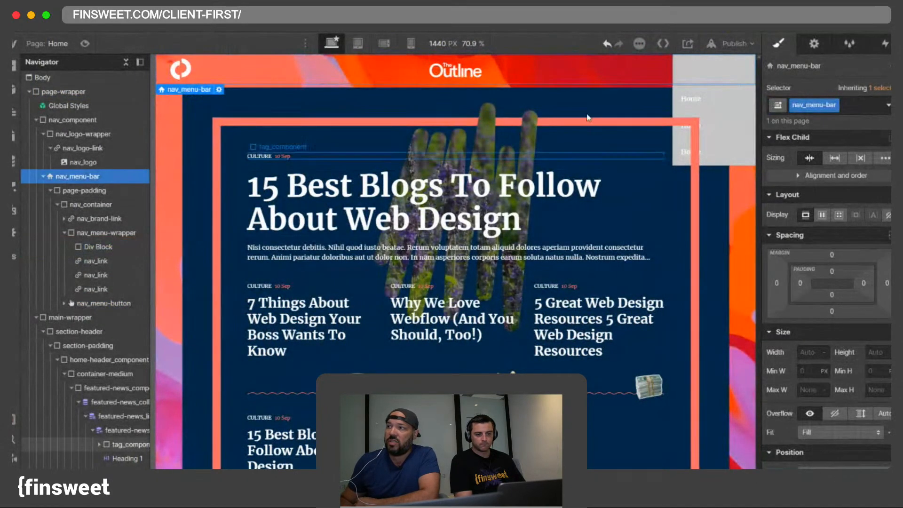
click(90, 233)
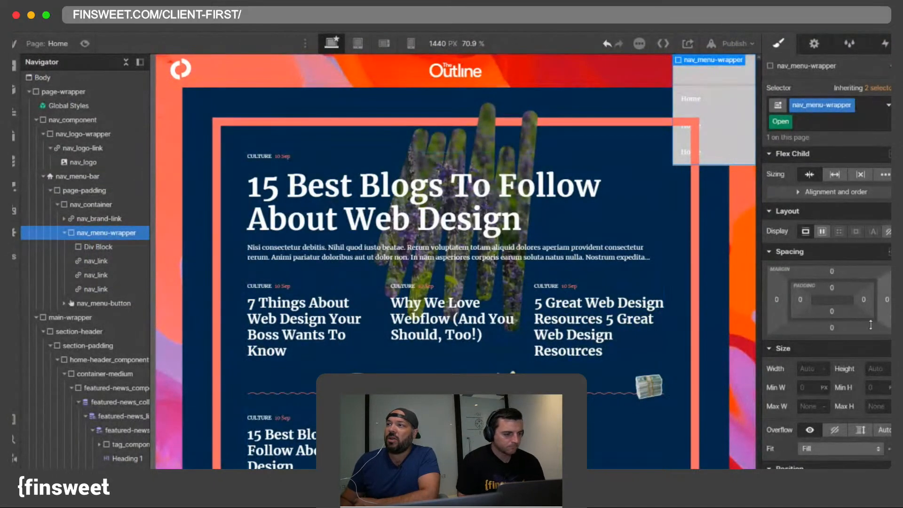
scroll(837, 329, down, 5)
click(876, 447)
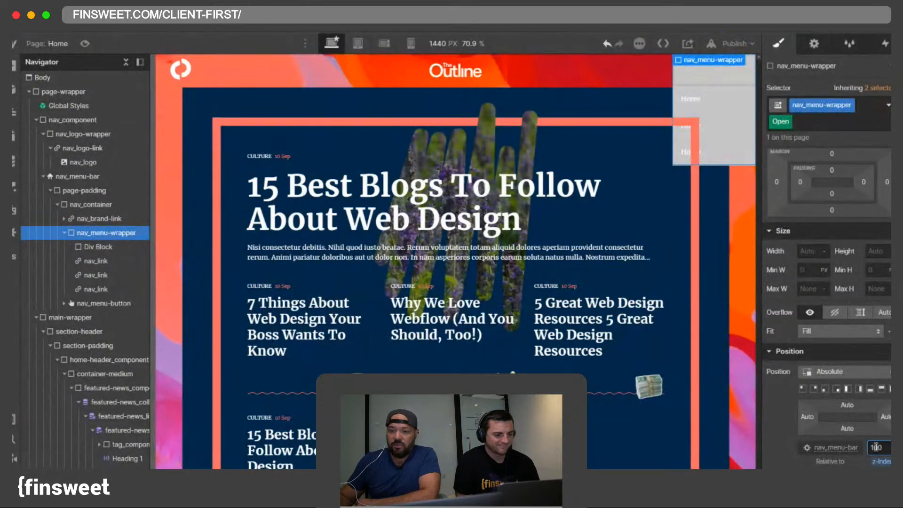
click(858, 389)
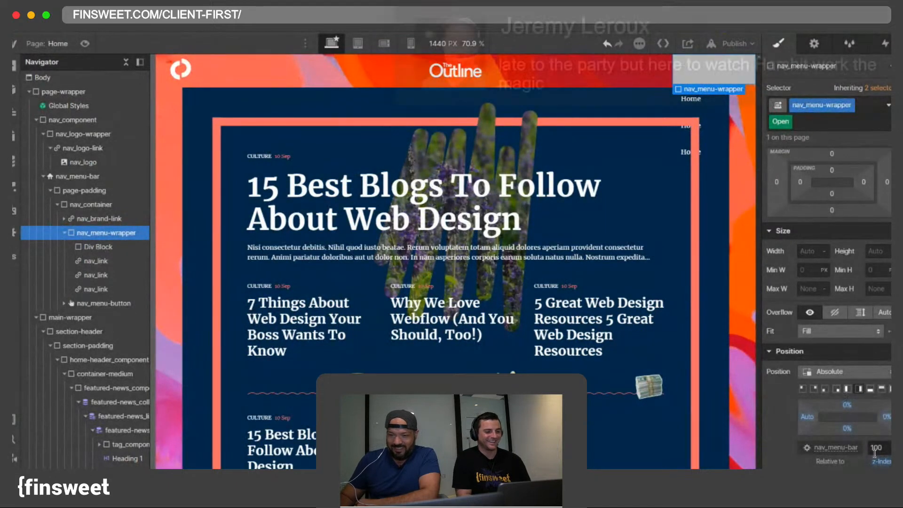
click(876, 270)
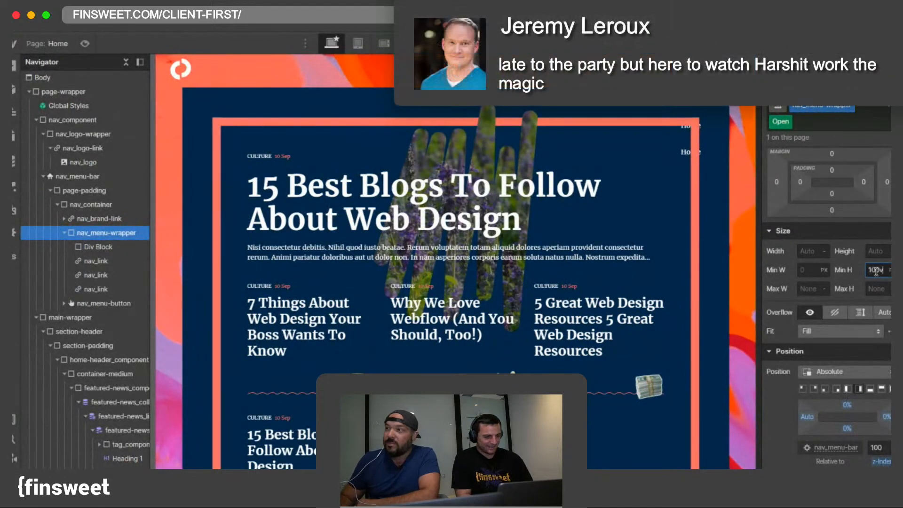
text(100vh)
key(Return)
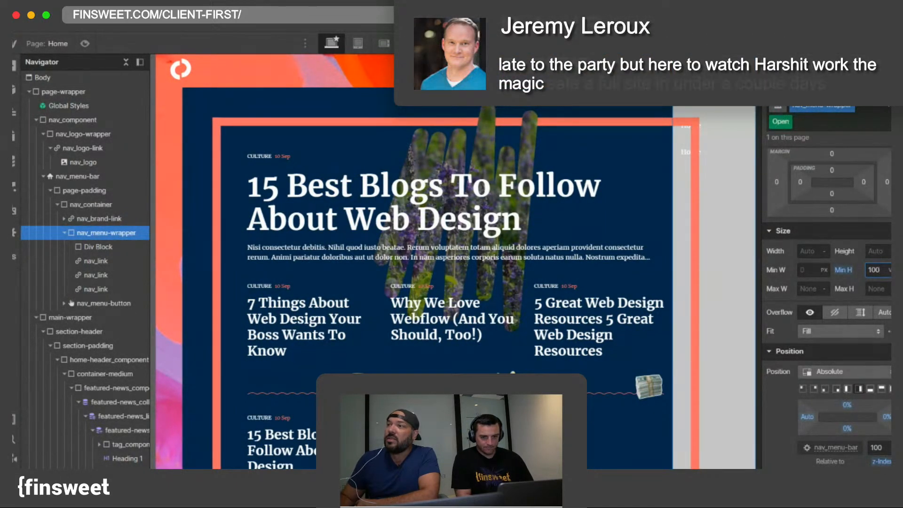
key(ctrl+z)
key(ctrl+z)
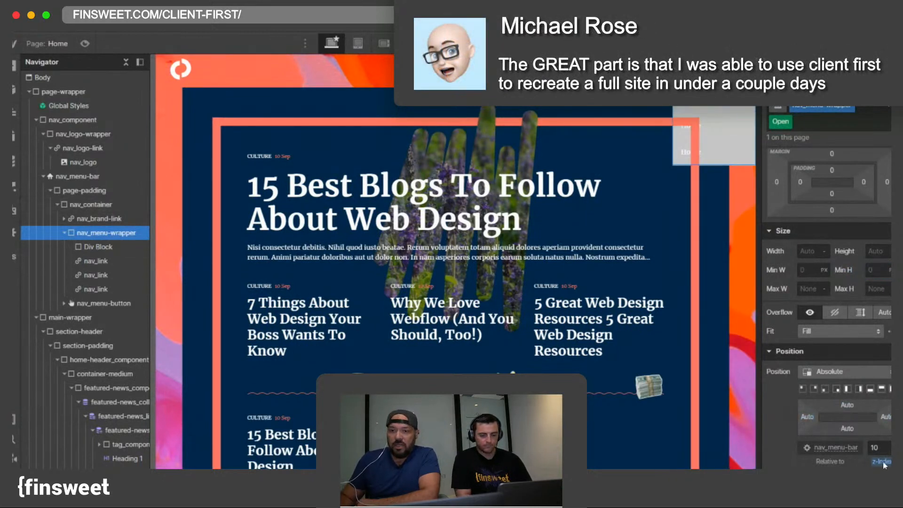
Step: Check the settings and styles of nav_menu-wrapper, nav_logo and nav_logo-link
scroll(838, 284, up, 3)
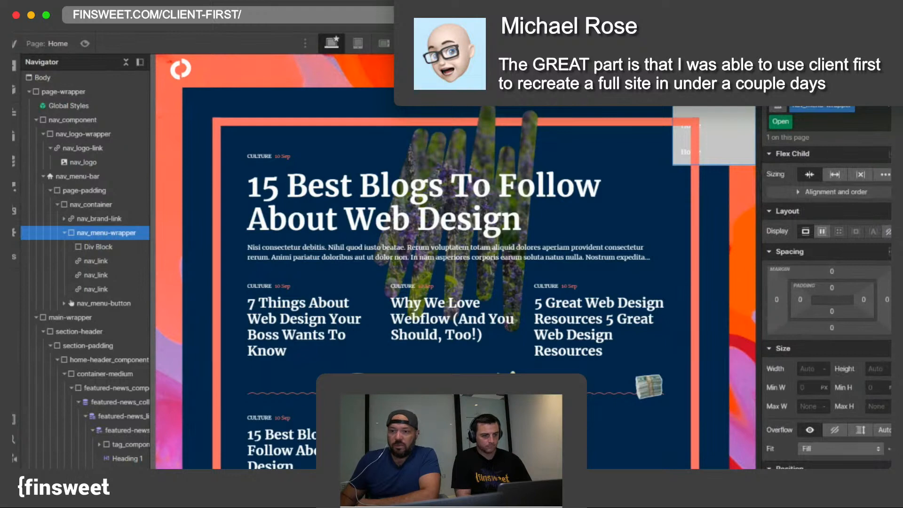
click(812, 44)
click(778, 43)
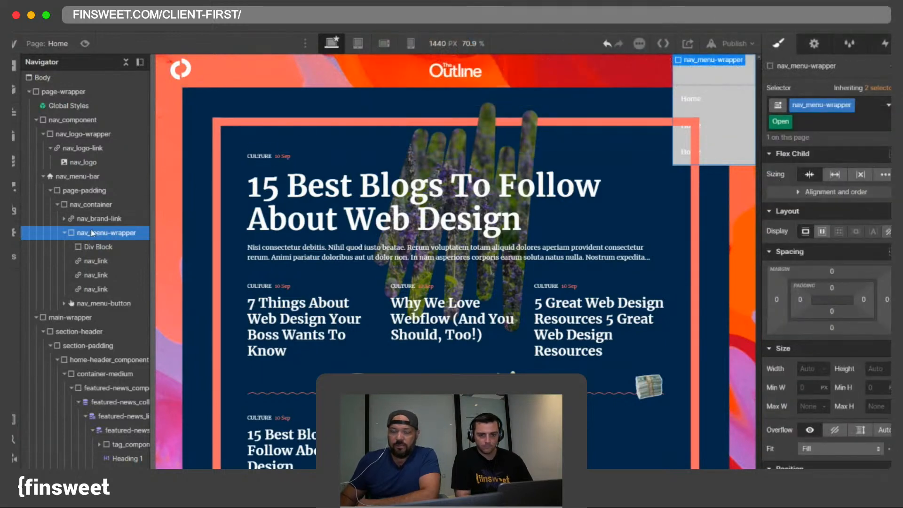
click(64, 233)
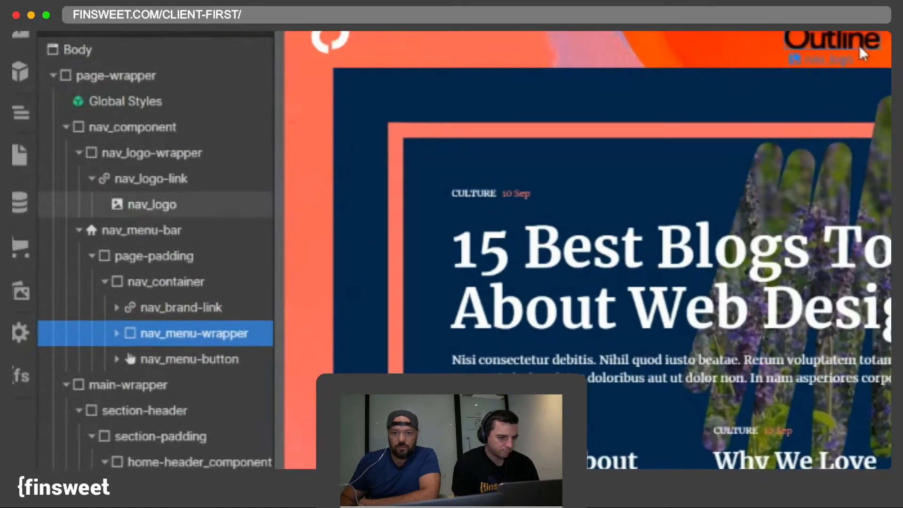
click(861, 49)
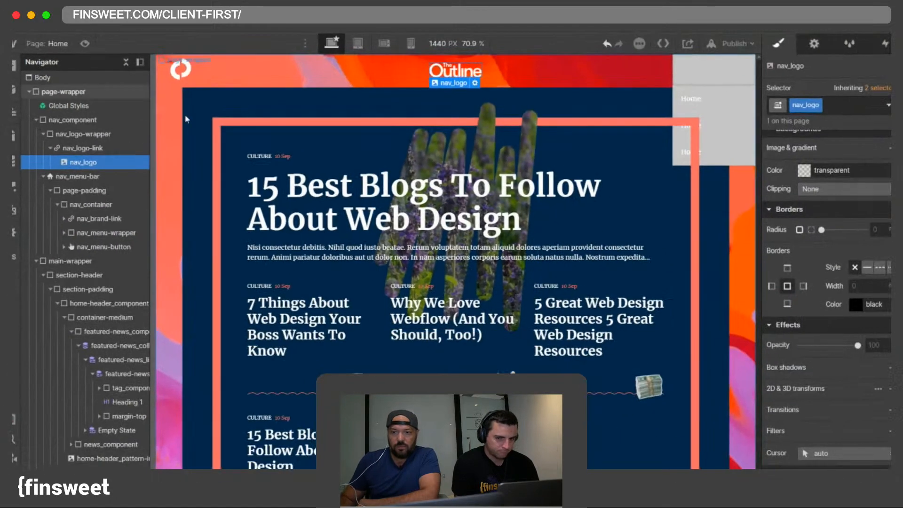
click(106, 146)
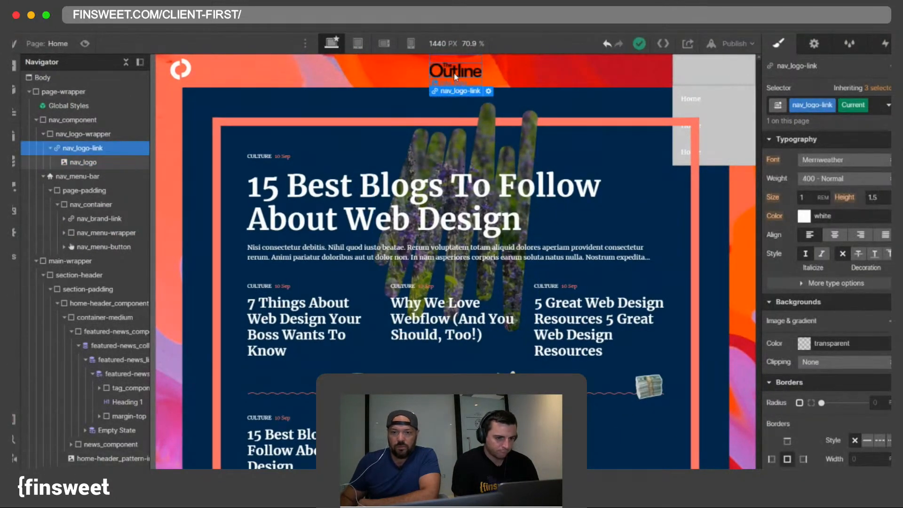
click(814, 44)
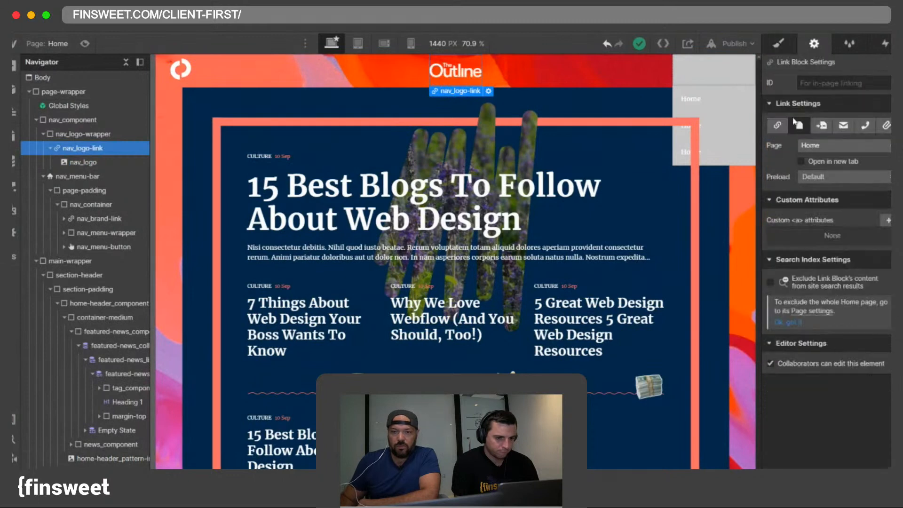
click(776, 44)
Step: Preview the page, test the centered logo's hover and scrolling, and compare the behavior with The Outline's original site
click(85, 44)
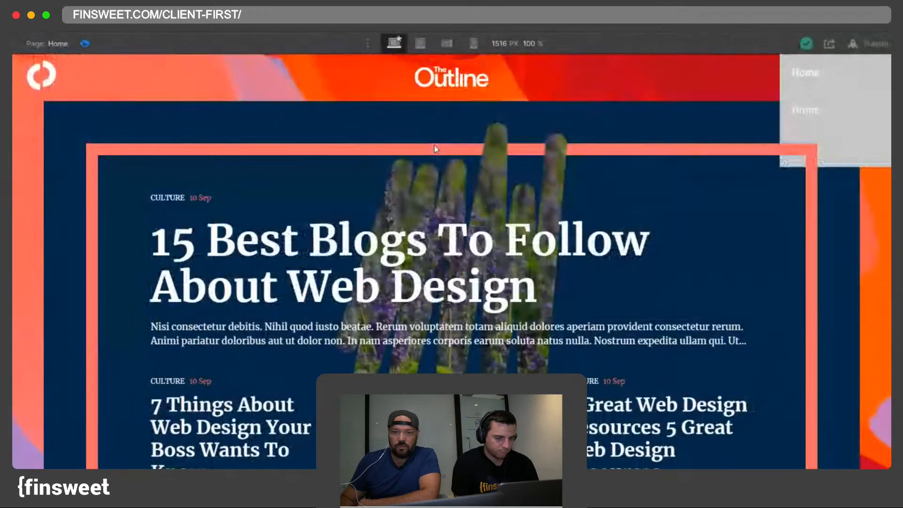
scroll(425, 94, down, 3)
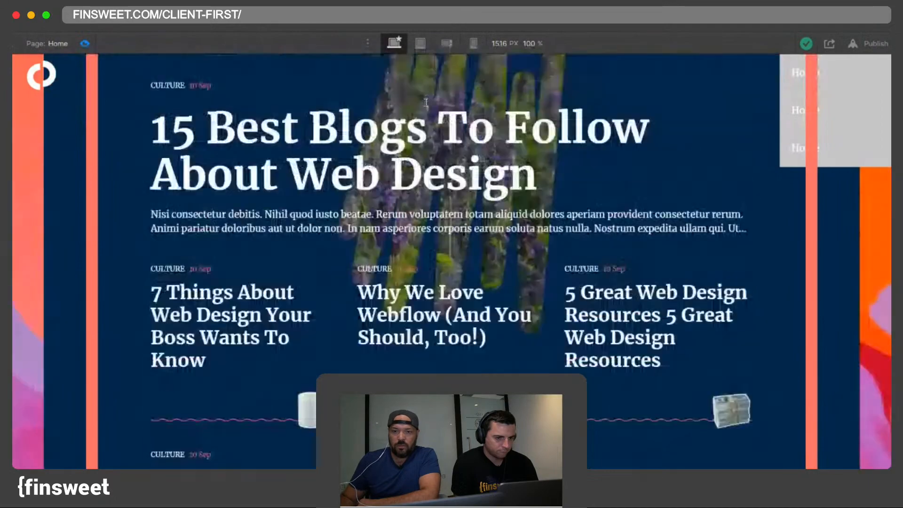
scroll(425, 103, down, 5)
scroll(414, 101, up, 5)
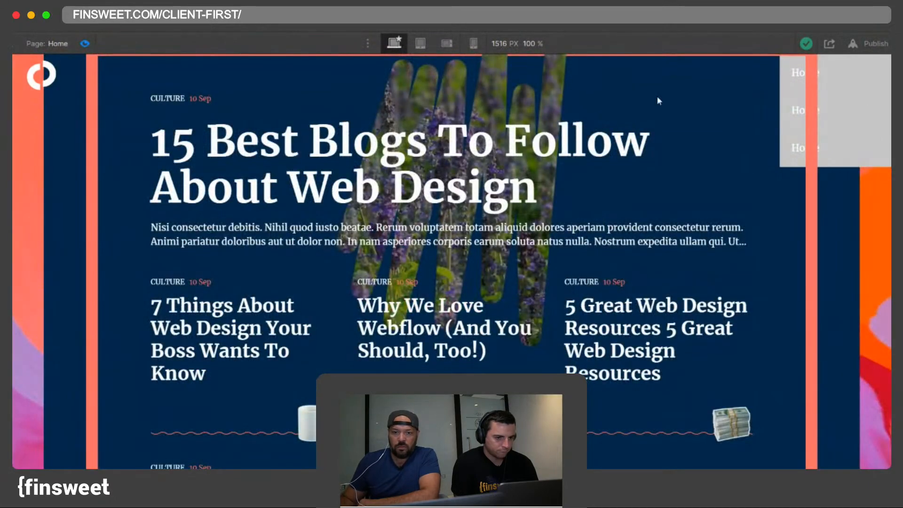
scroll(657, 100, up, 3)
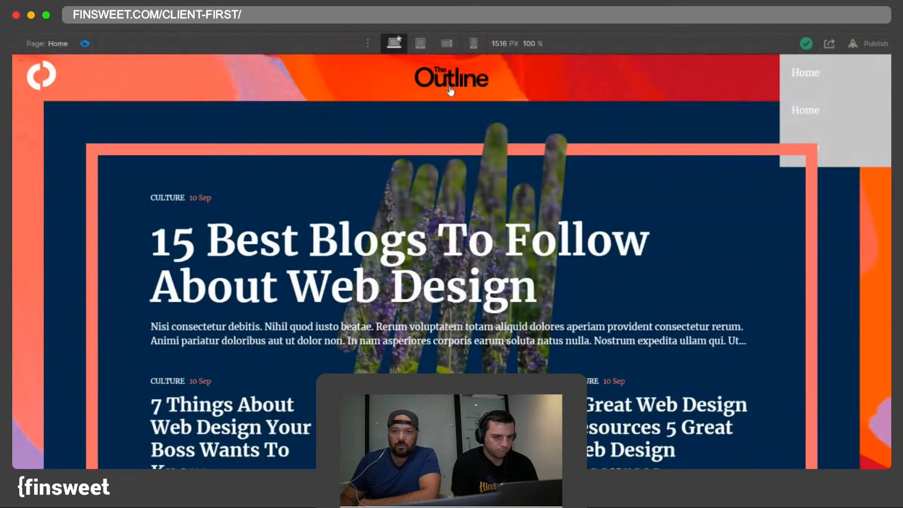
scroll(450, 91, down, 3)
scroll(452, 120, up, 3)
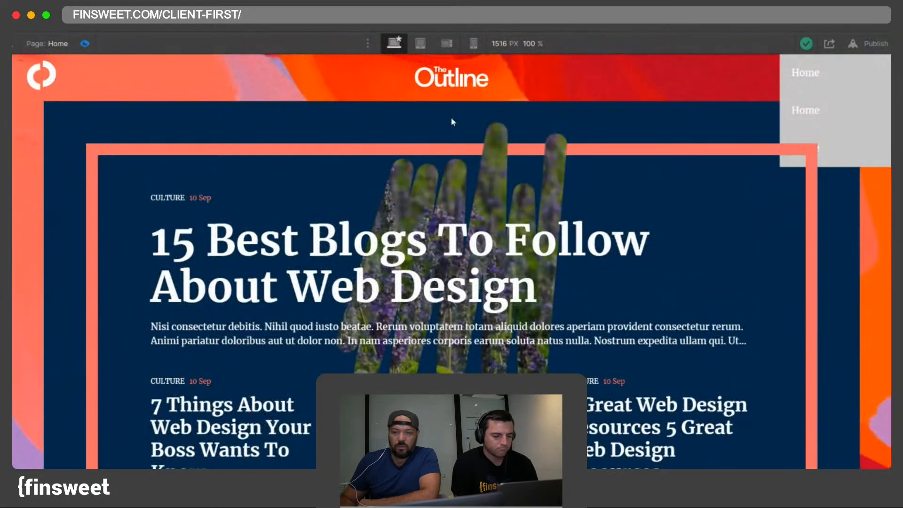
scroll(452, 117, down, 5)
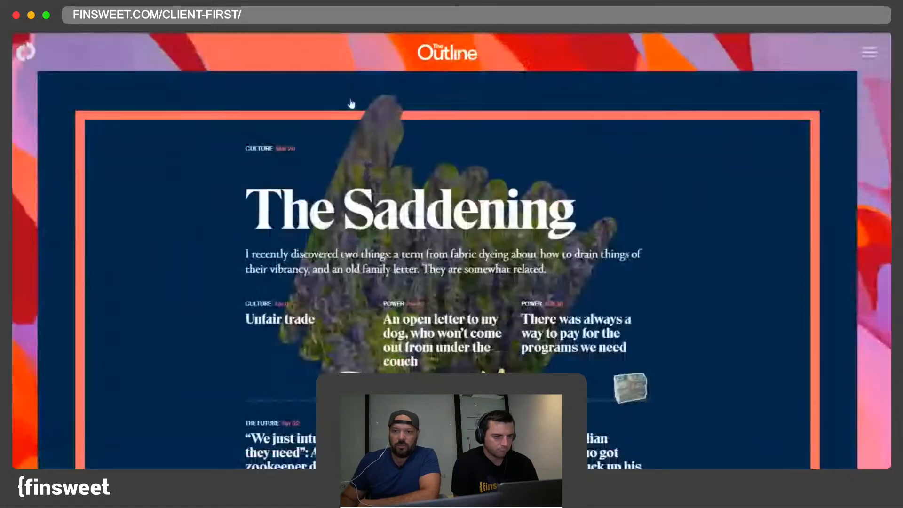
scroll(432, 141, down, 3)
scroll(657, 161, up, 2)
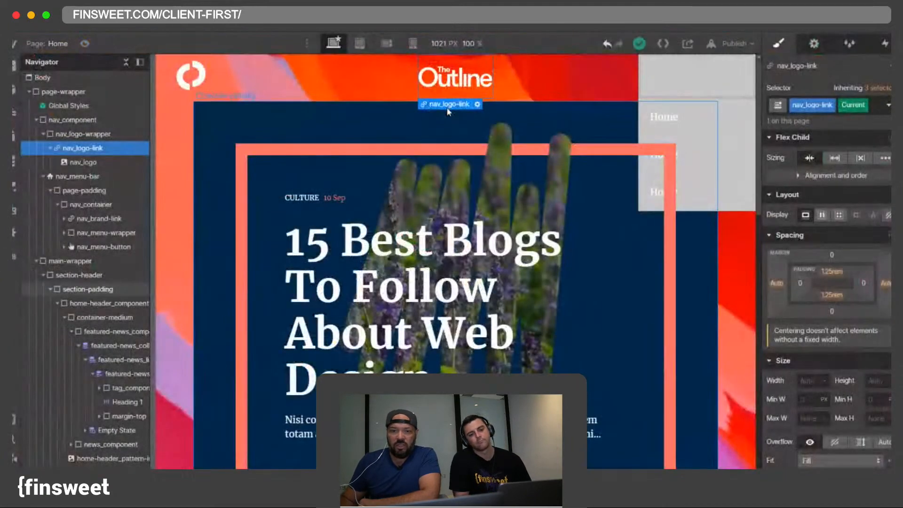
Step: Delete the empty Div Block above the links in nav_menu-wrapper and set nav_menu-bar's z-index to 5
click(668, 82)
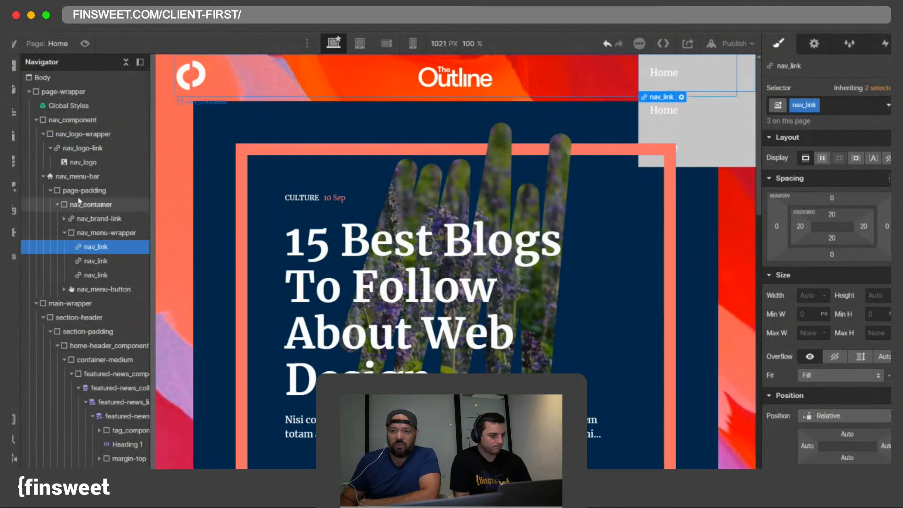
click(42, 176)
click(43, 134)
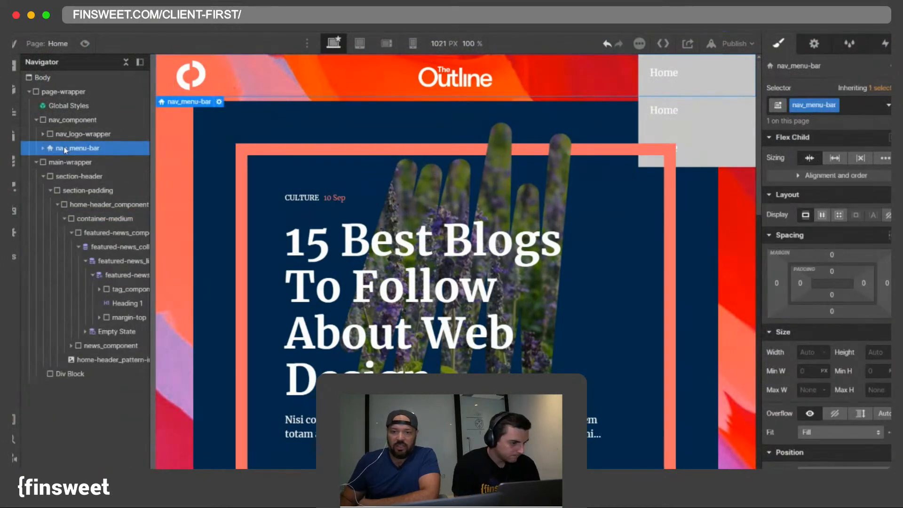
scroll(866, 401, down, 4)
click(872, 371)
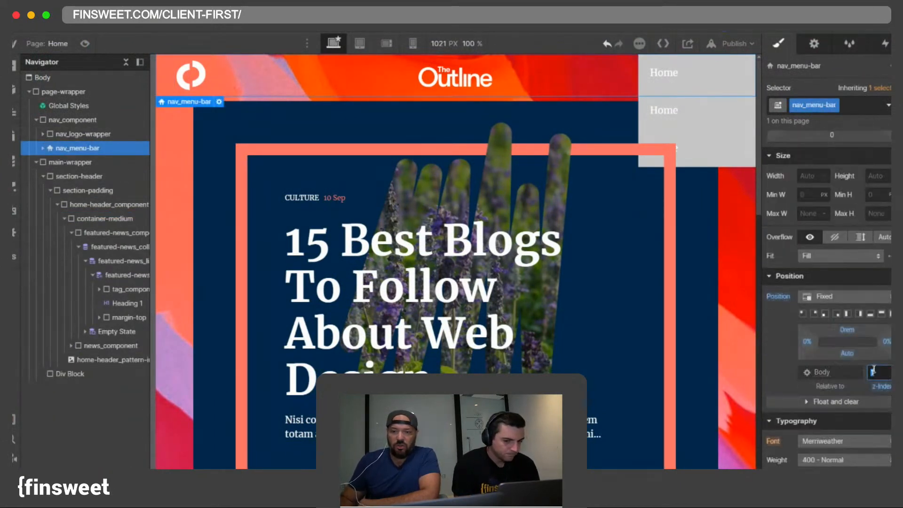
key(Return)
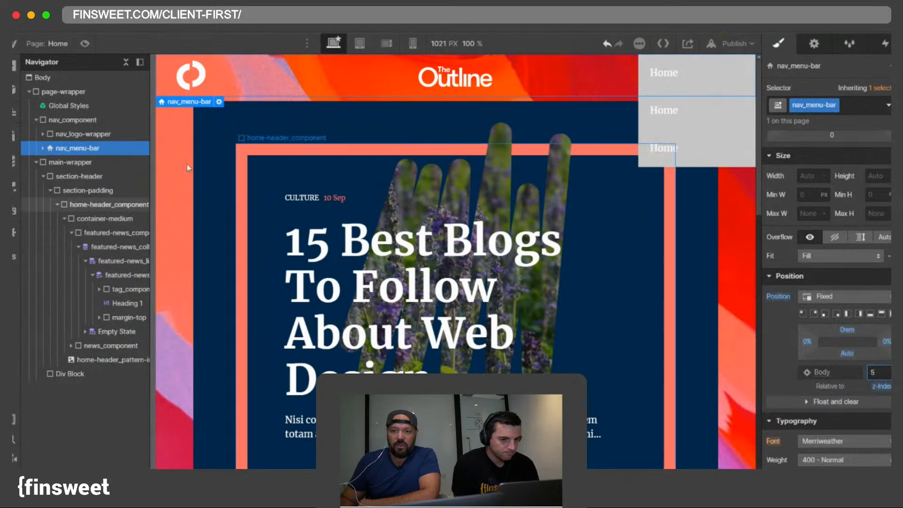
Step: Check nav_logo-link's position and z-index, nav_menu-bar's navbar settings, and the nav_brand-icon styles
click(104, 134)
click(447, 81)
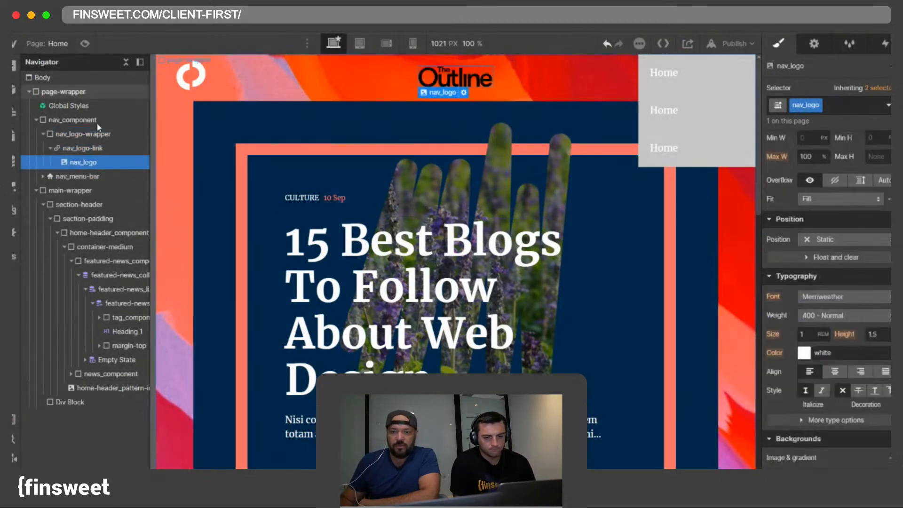
click(94, 148)
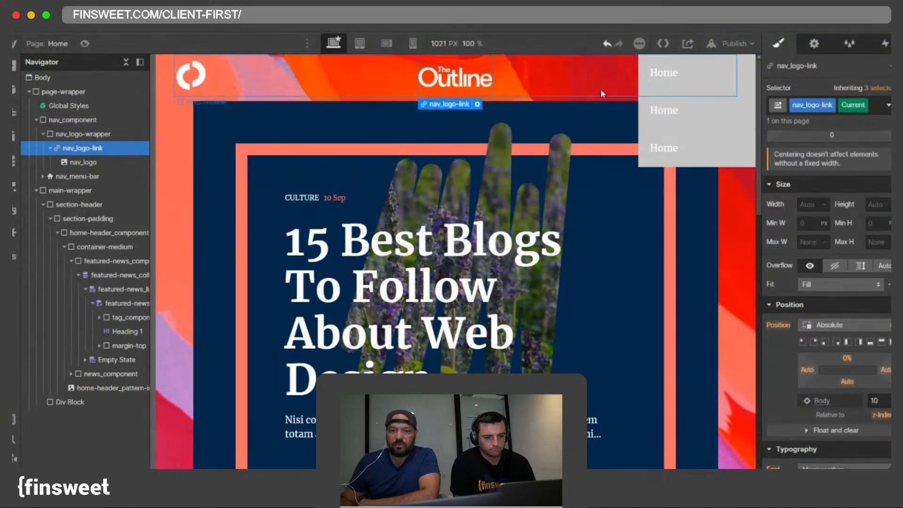
click(43, 135)
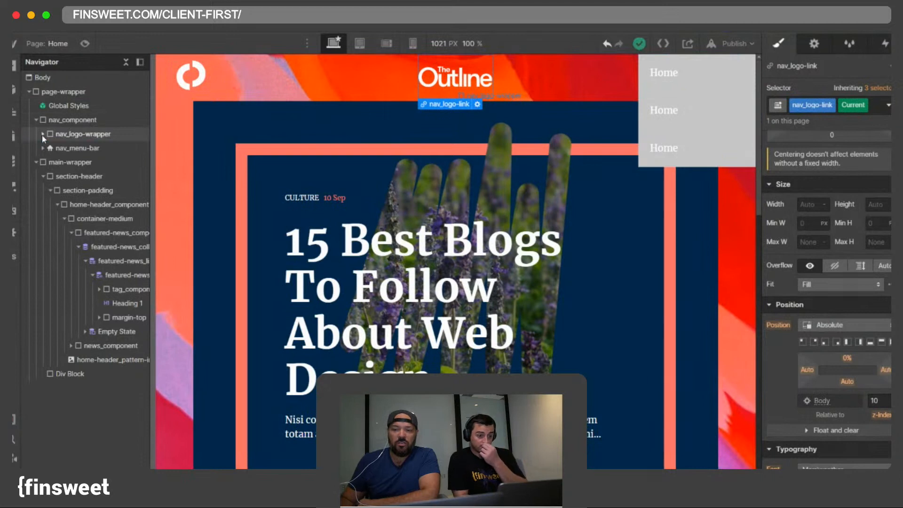
click(75, 149)
click(816, 45)
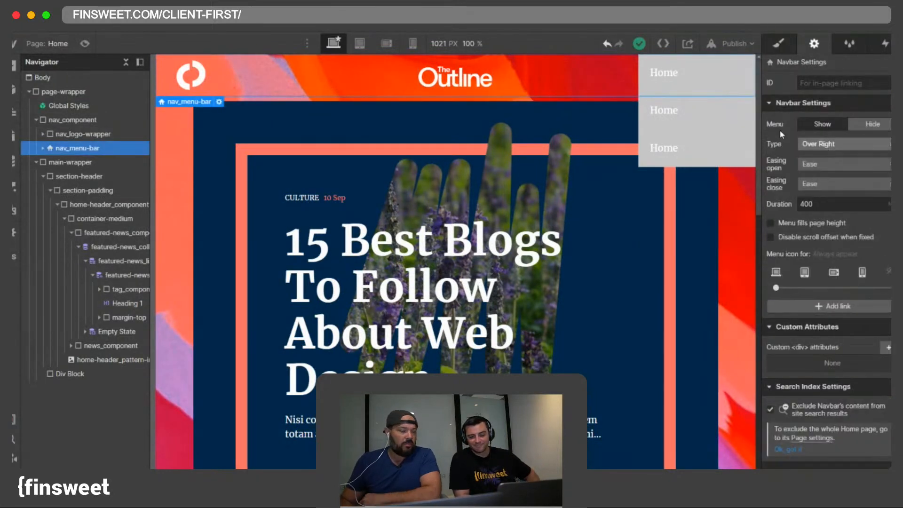
click(203, 76)
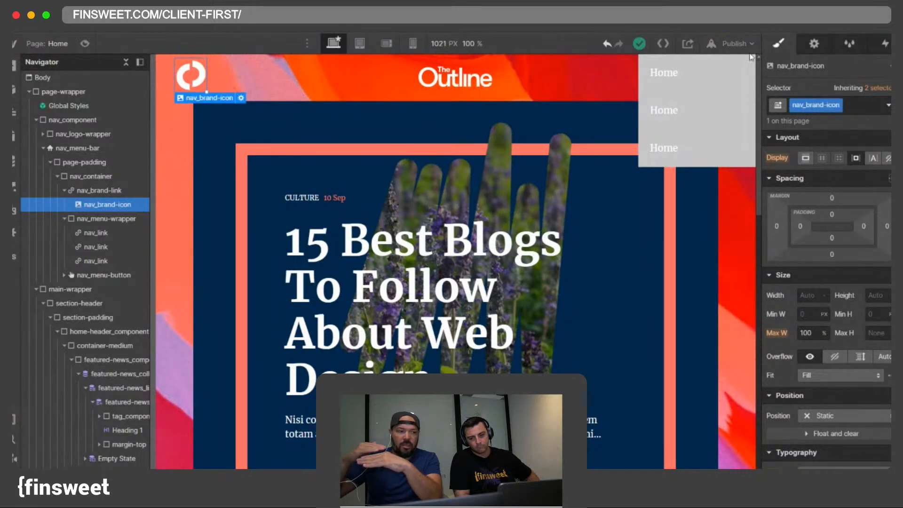
Step: Check the menu on The Outline's original site and set the three menu link texts to Recent, Power and Culture
click(825, 300)
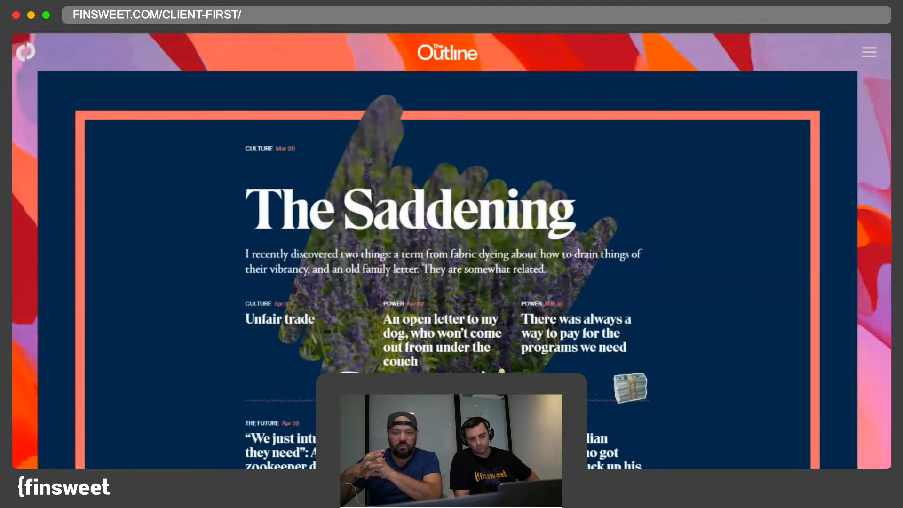
click(873, 51)
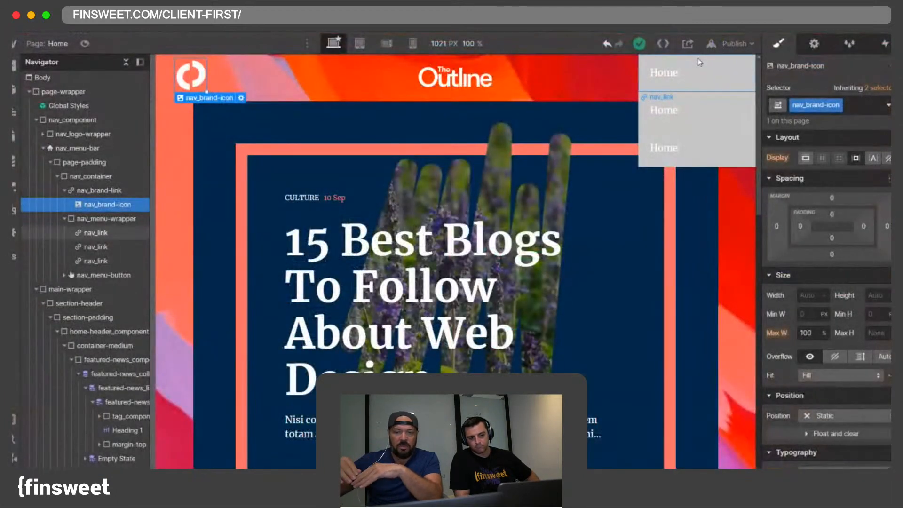
click(664, 73)
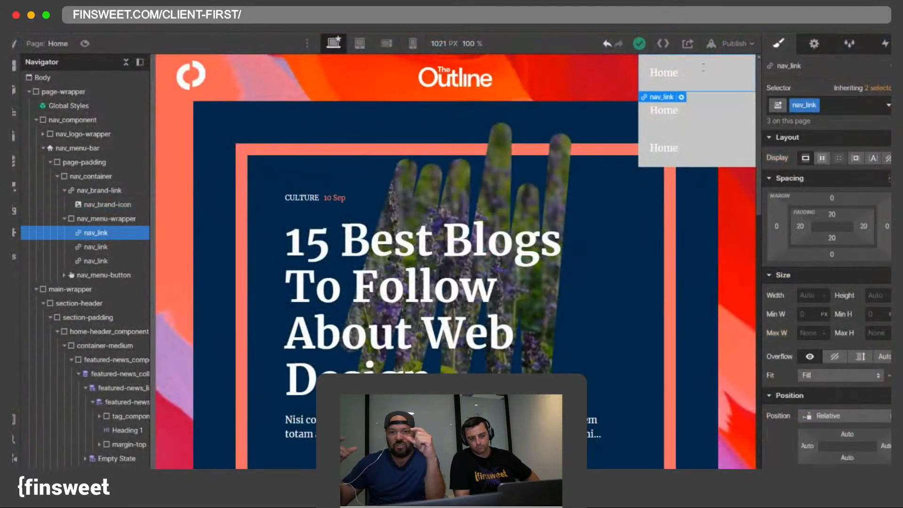
double_click(664, 72)
text(Recent)
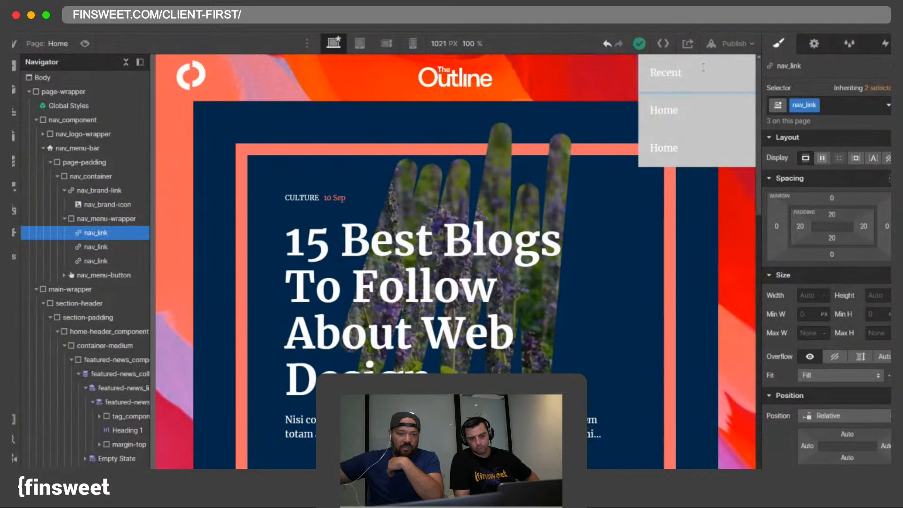
click(684, 112)
double_click(684, 112)
text(Power)
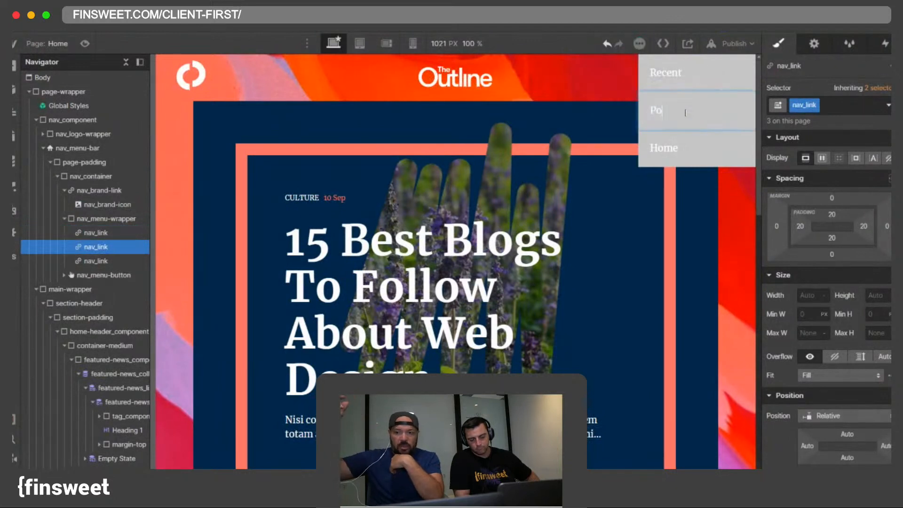
click(654, 145)
double_click(653, 145)
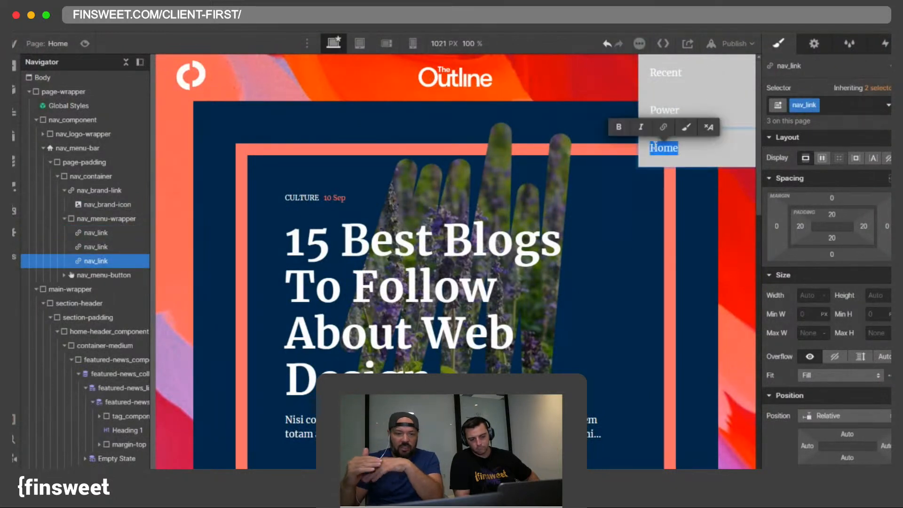
text(Culture)
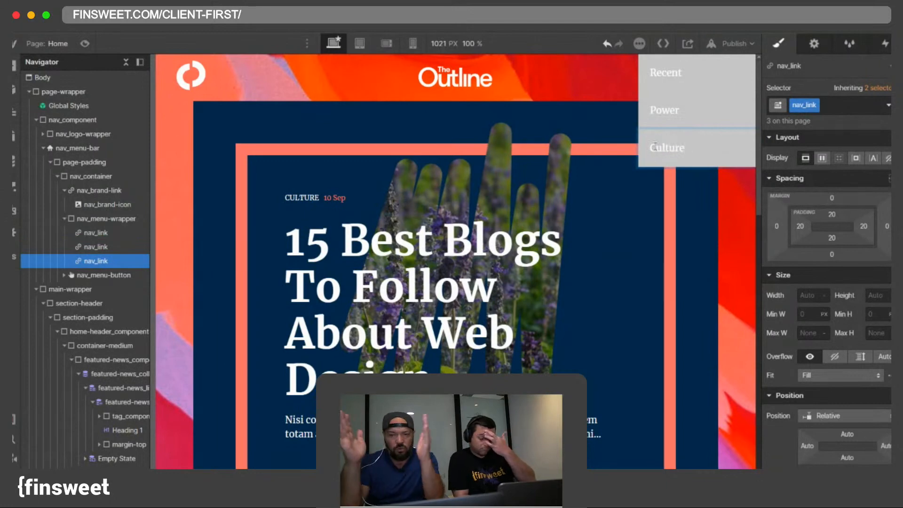
Step: Duplicate the Culture link in nav_menu-wrapper and change the copy's text to Future
key(Escape)
key(super+c)
key(super+v)
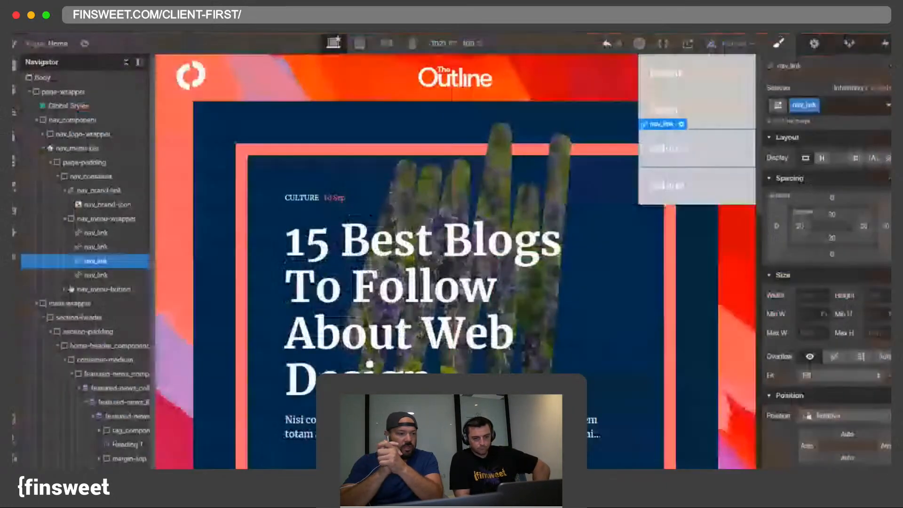
click(665, 187)
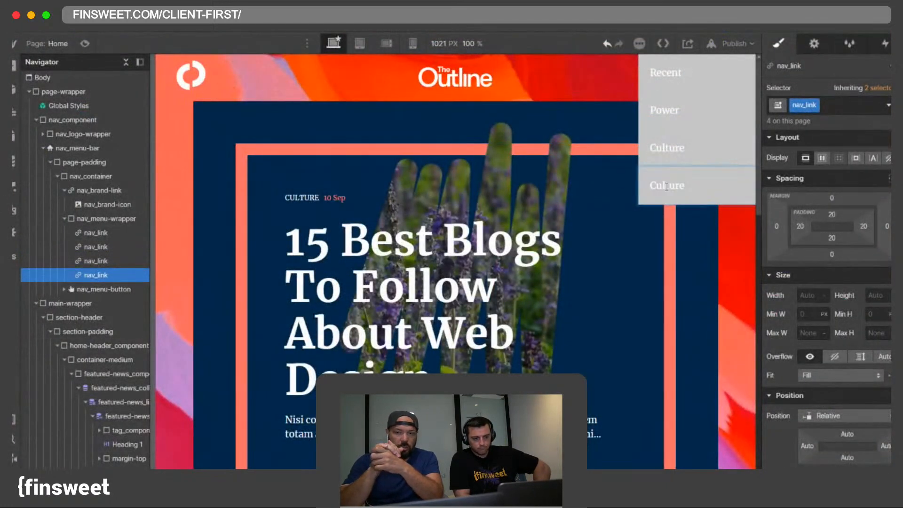
double_click(666, 186)
text(Fut)
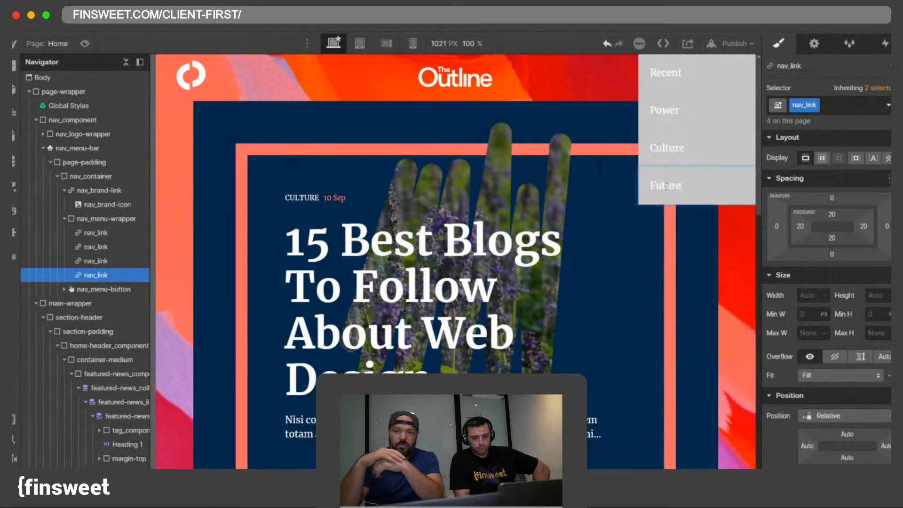
Step: Set the canvas width to 1440 px
click(677, 77)
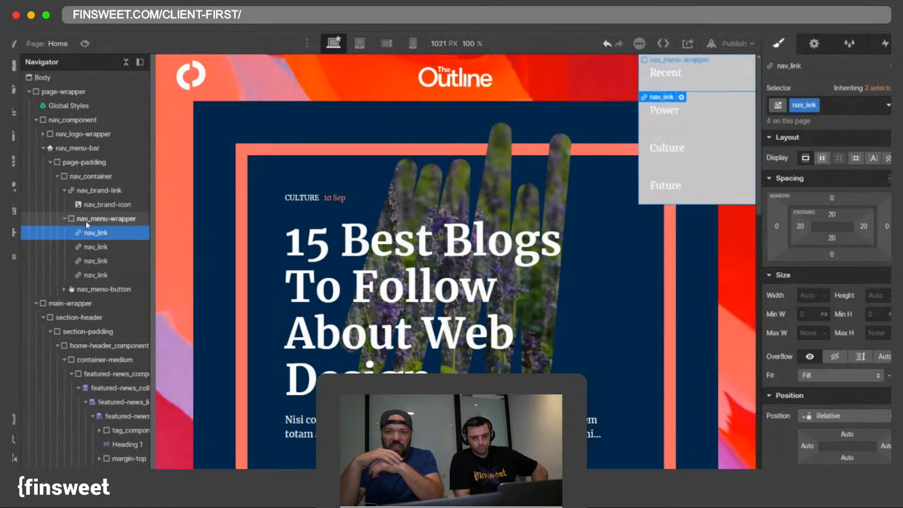
click(105, 290)
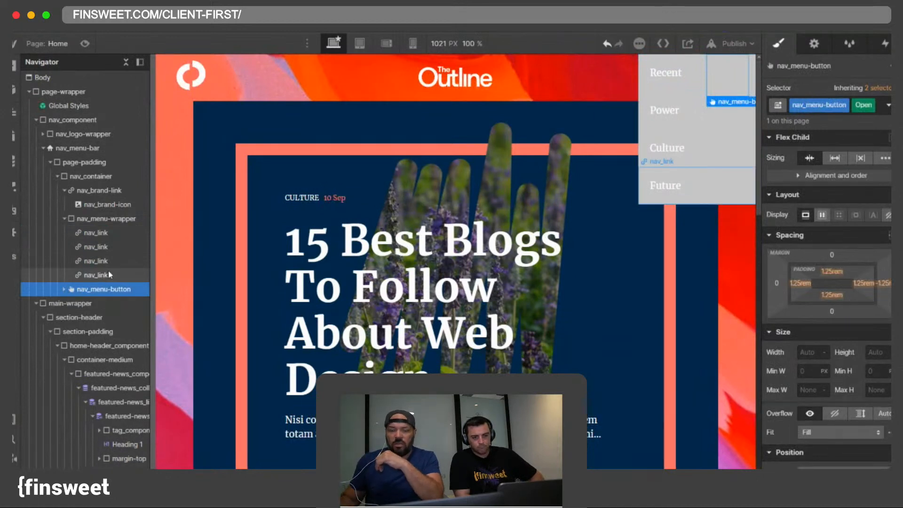
click(120, 194)
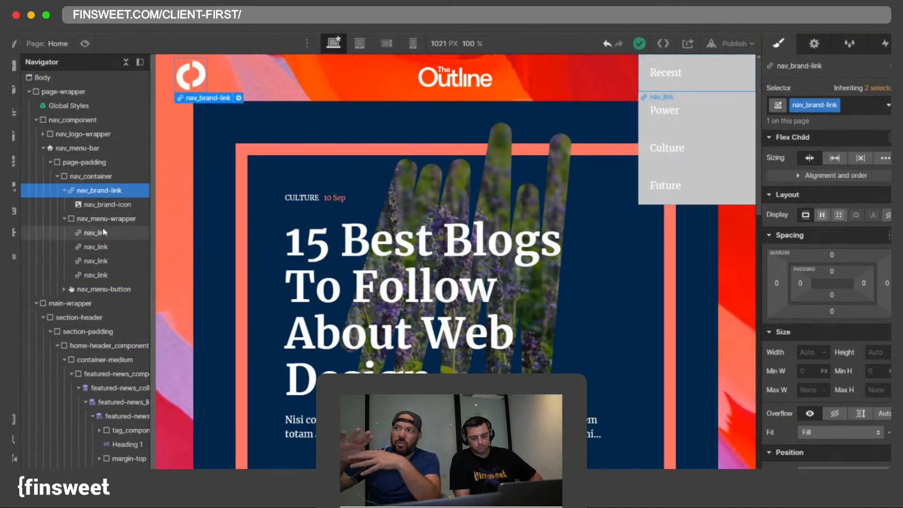
click(433, 47)
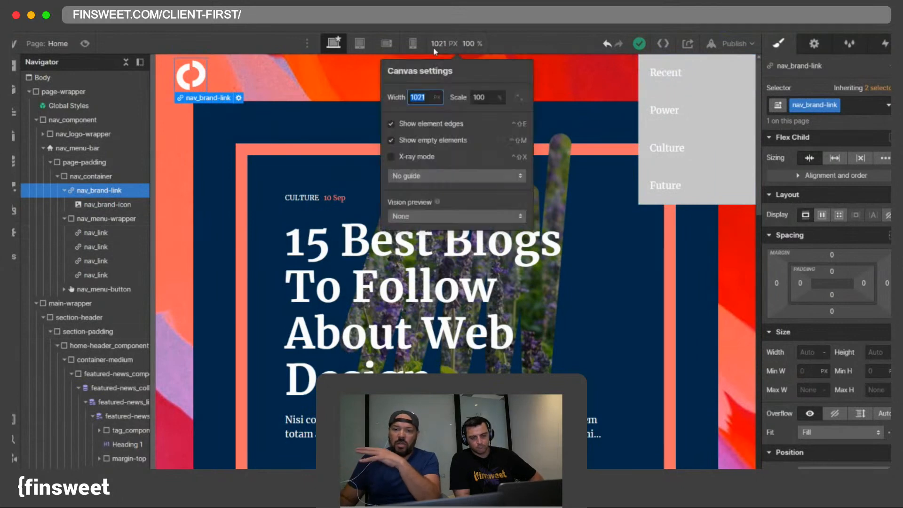
text(1440)
key(Return)
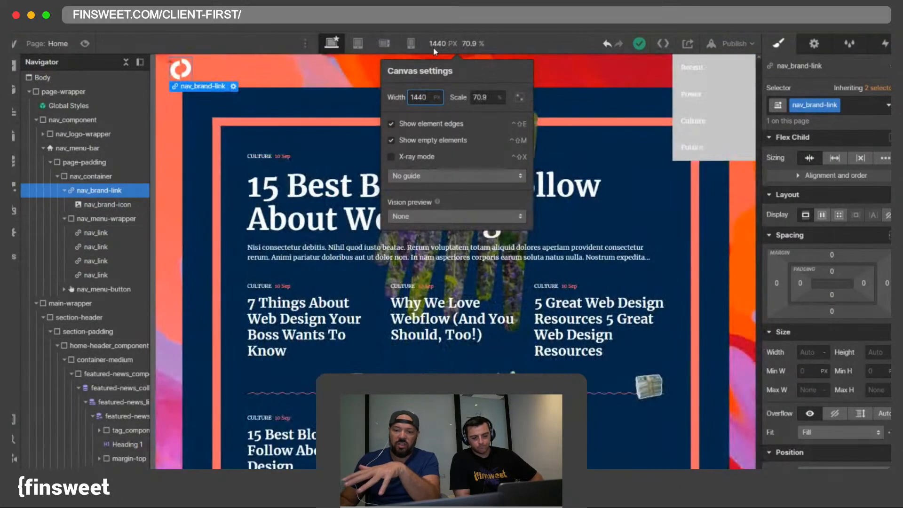
click(356, 75)
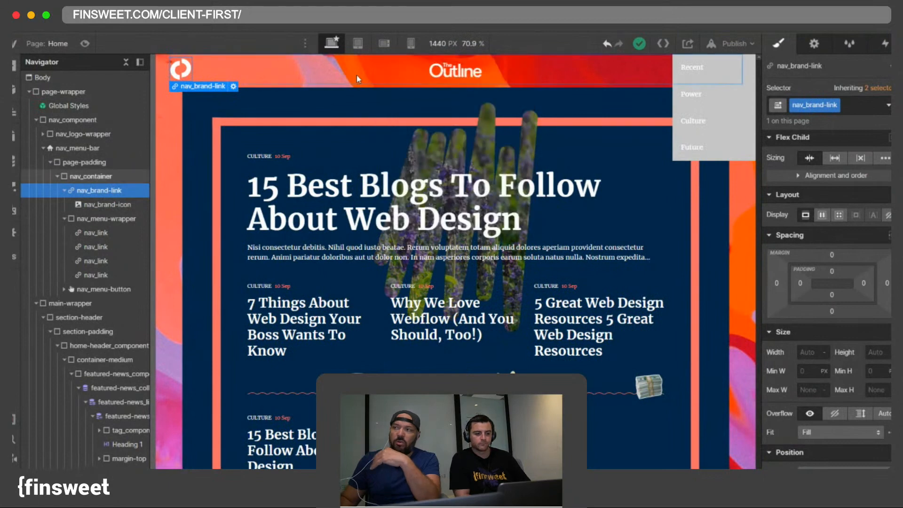
Step: Add a Div Block inside nav_menu-wrapper and place it above the four nav_link elements
click(686, 77)
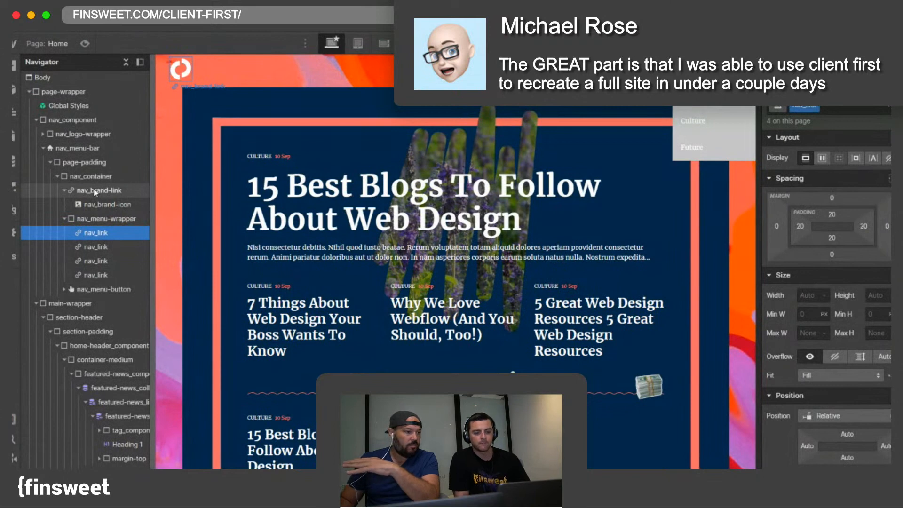
click(189, 69)
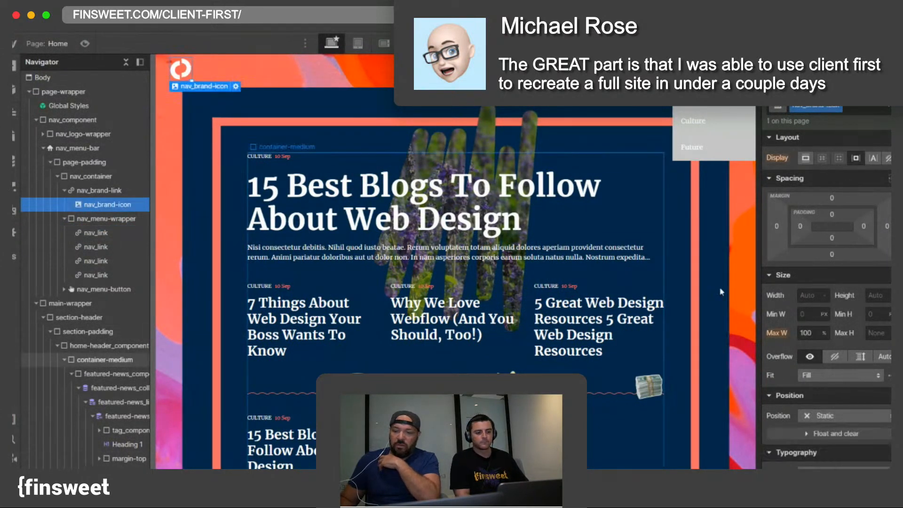
click(95, 232)
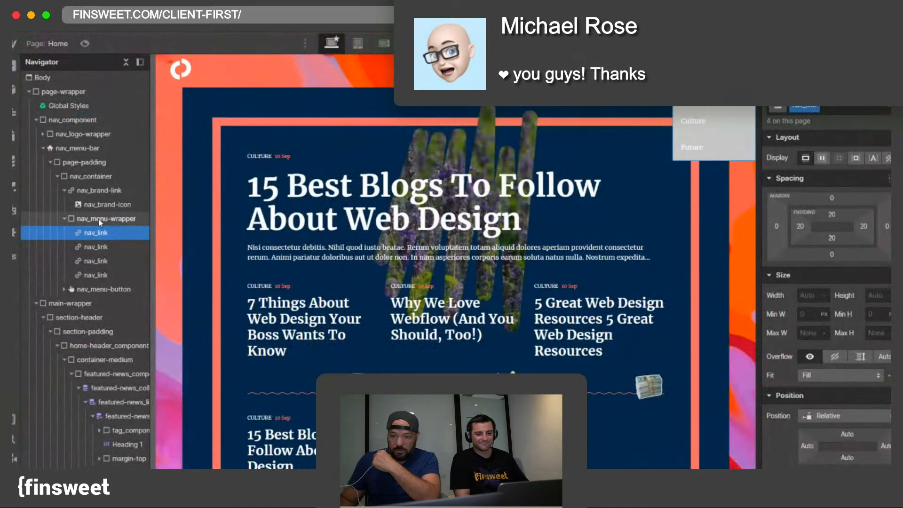
click(99, 221)
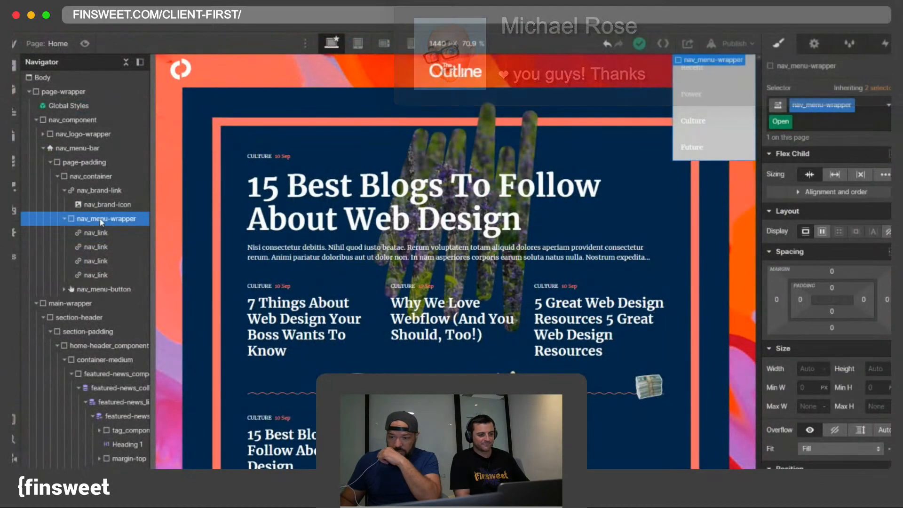
key(super+e)
text(d)
key(Return)
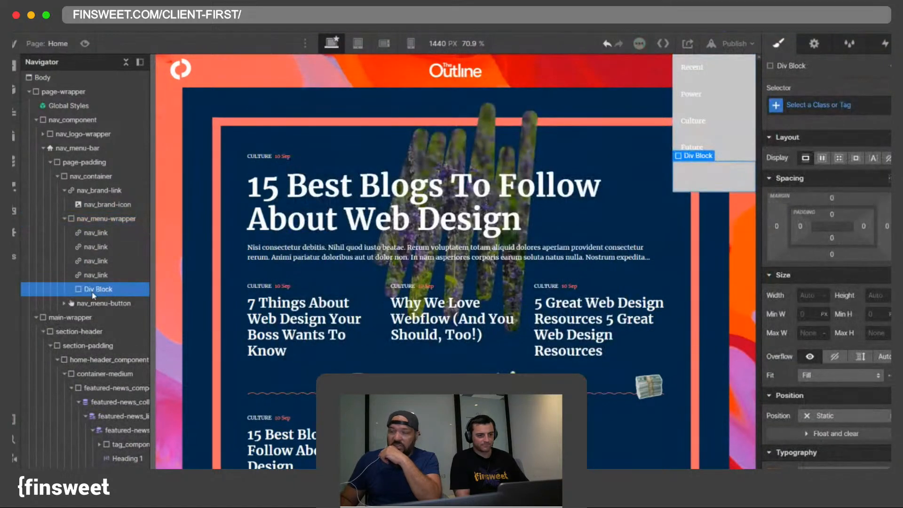
drag(93, 295, 93, 233)
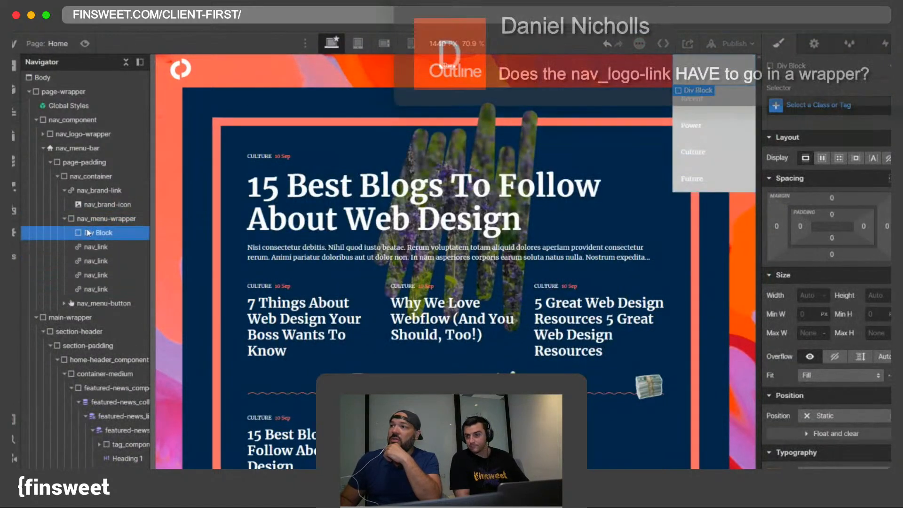
Step: Give the new Div Block above the links the class nav_menu
click(847, 108)
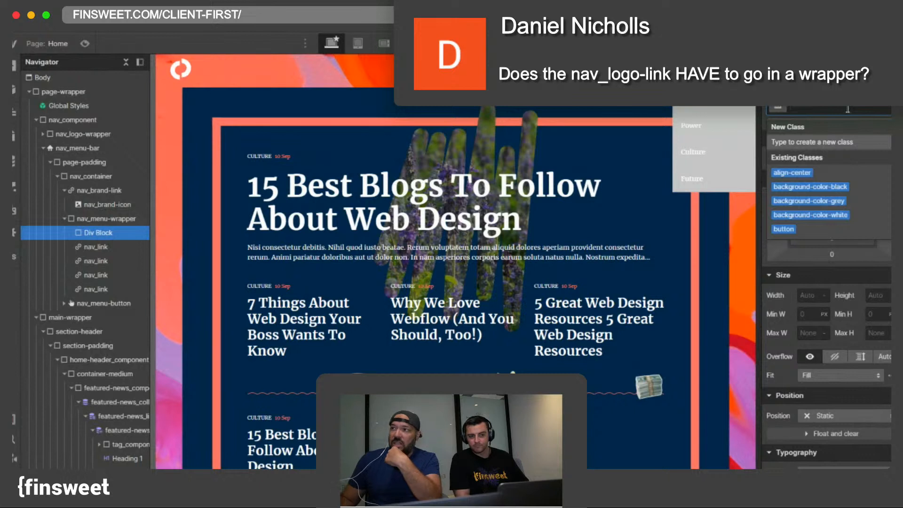
text(nav_menu)
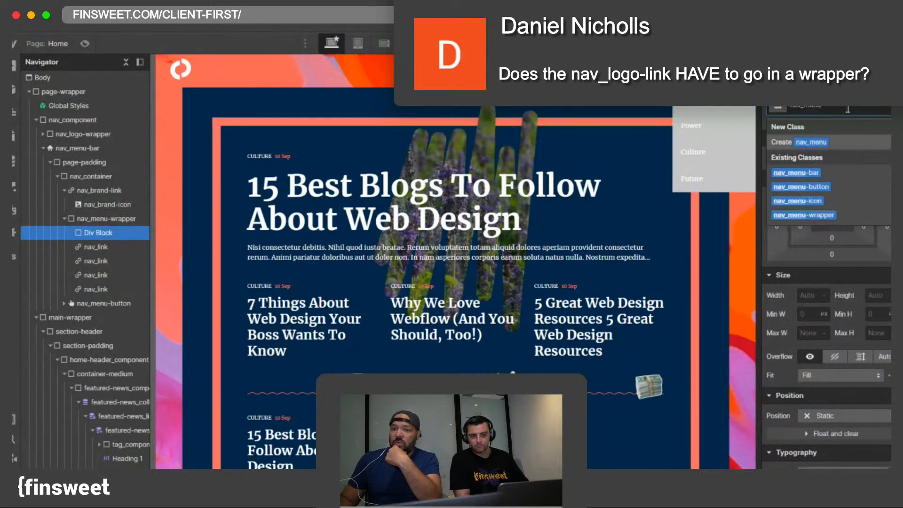
key(Return)
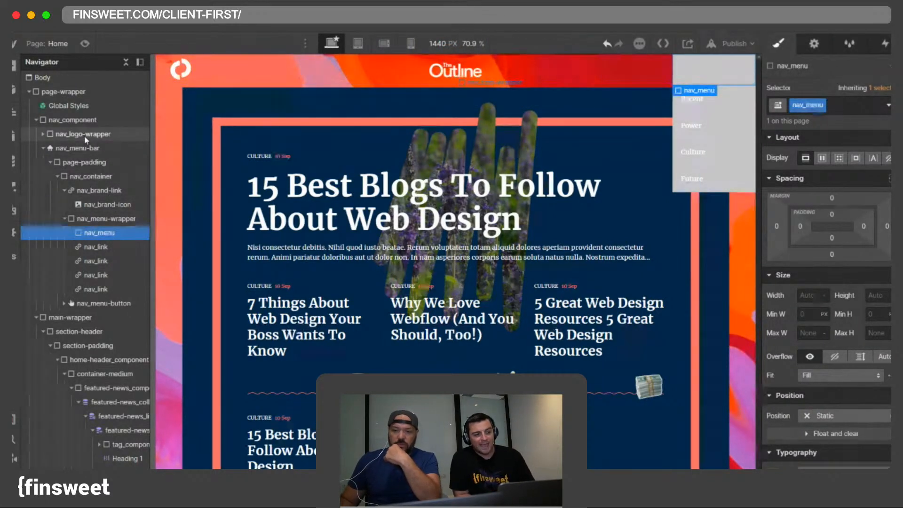
Step: Try moving nav_logo-link out of nav_logo-wrapper directly into nav_component and deleting the empty wrapper
click(49, 137)
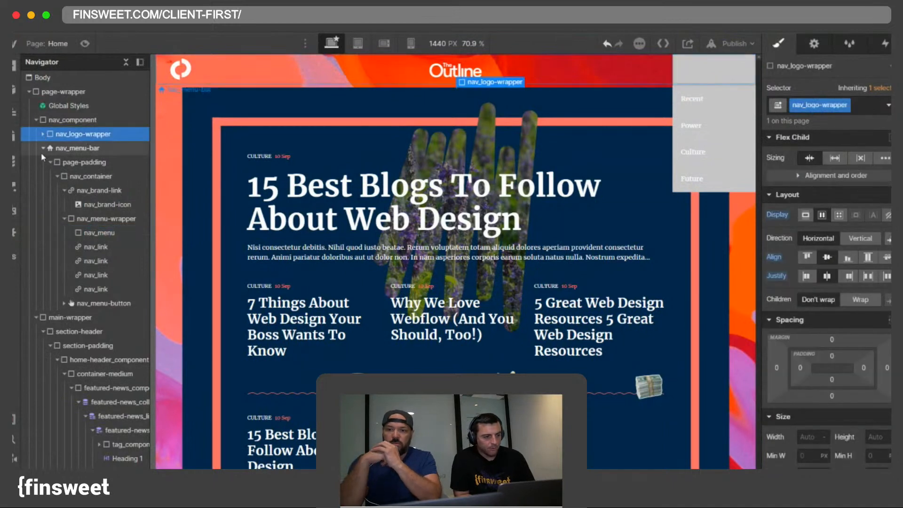
click(43, 148)
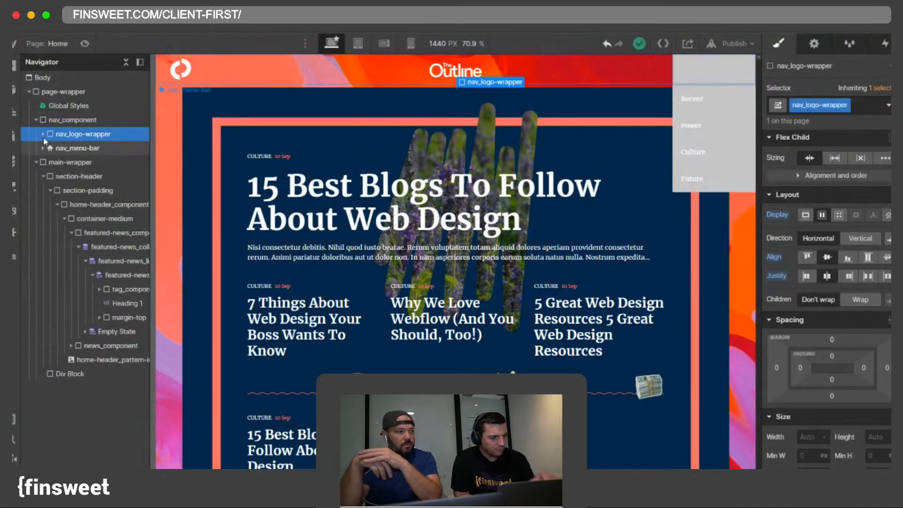
click(42, 134)
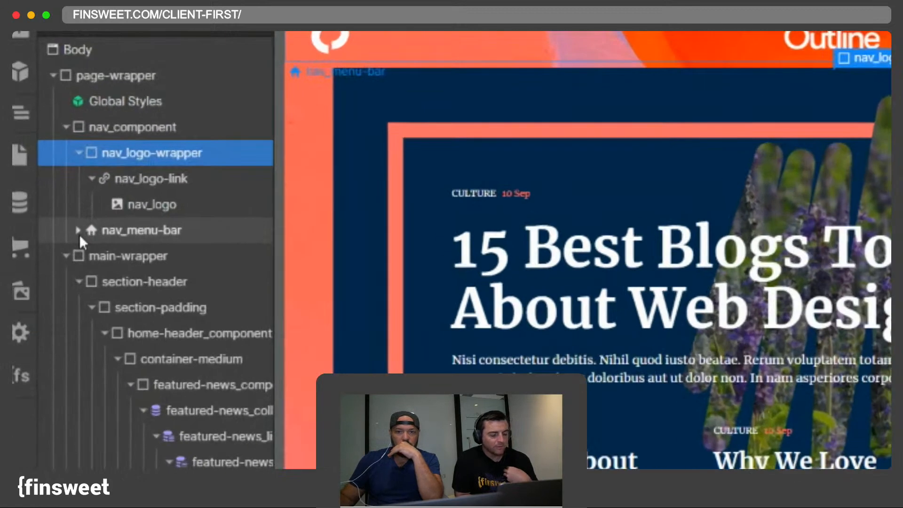
click(43, 176)
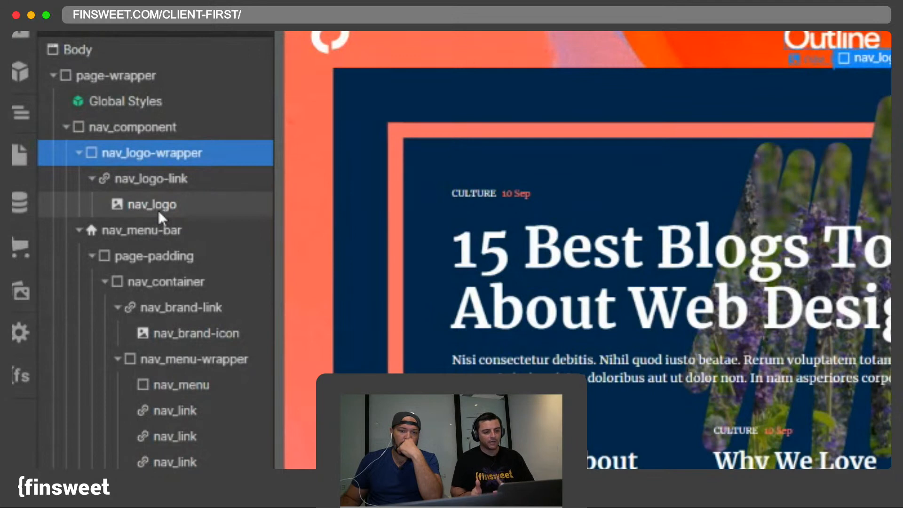
drag(141, 178, 168, 182)
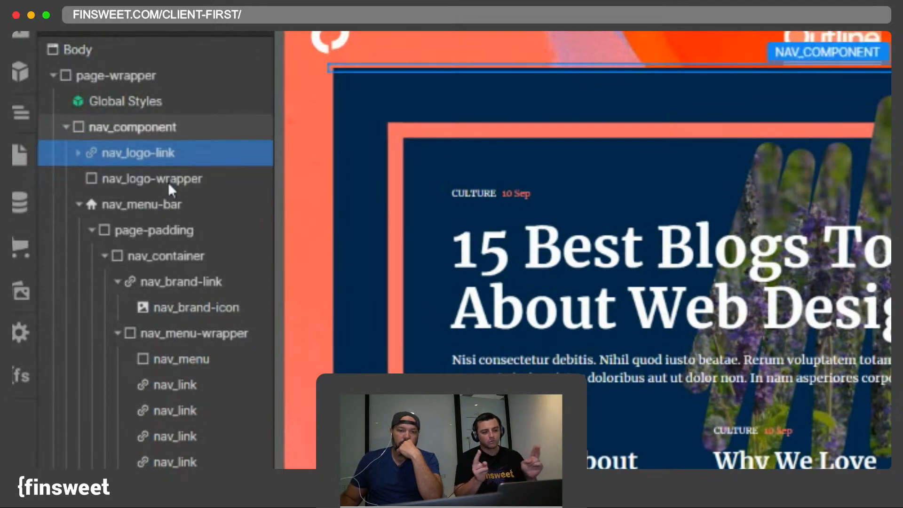
click(168, 182)
key(Delete)
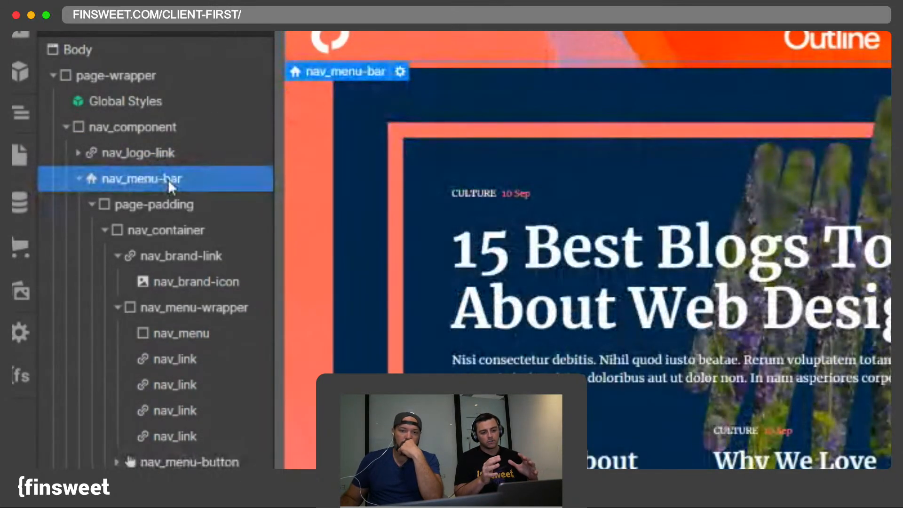
click(78, 179)
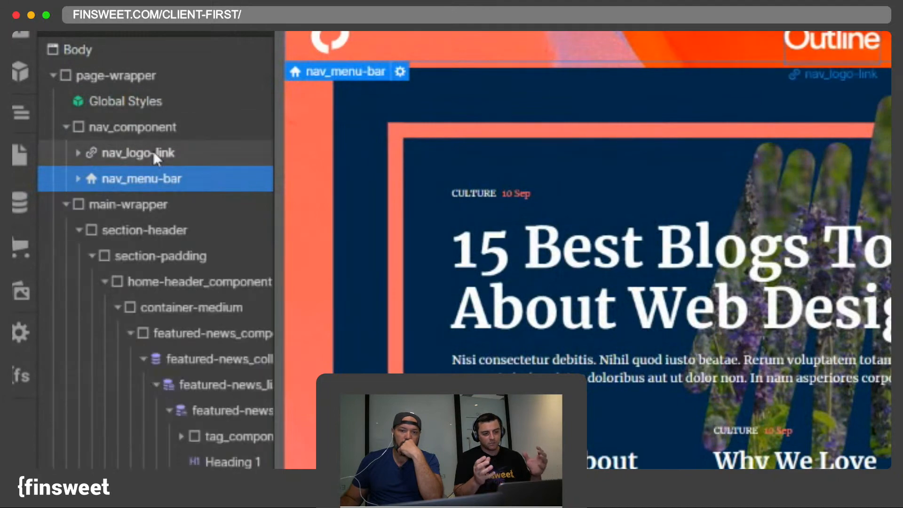
Step: Undo the deletion of nav_logo-wrapper and the move of nav_logo-link, and expand the wrapper to check its nesting
click(649, 44)
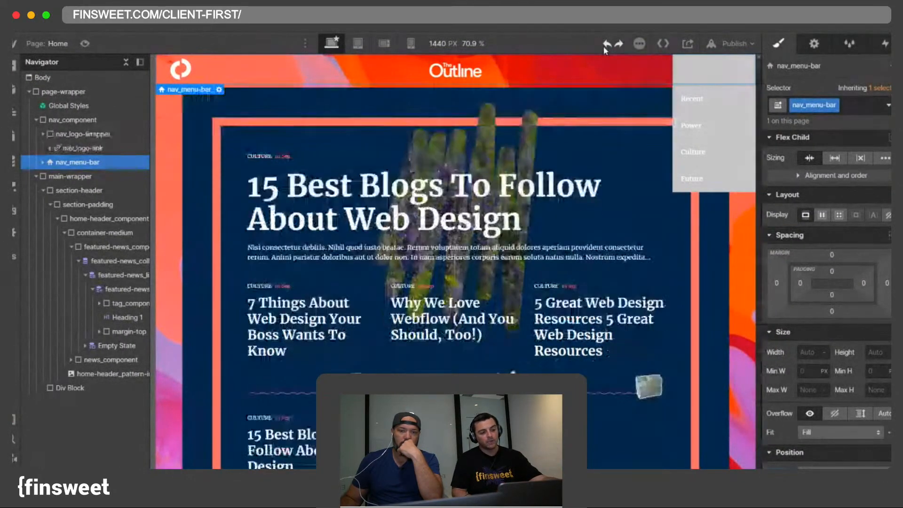
click(43, 134)
click(80, 134)
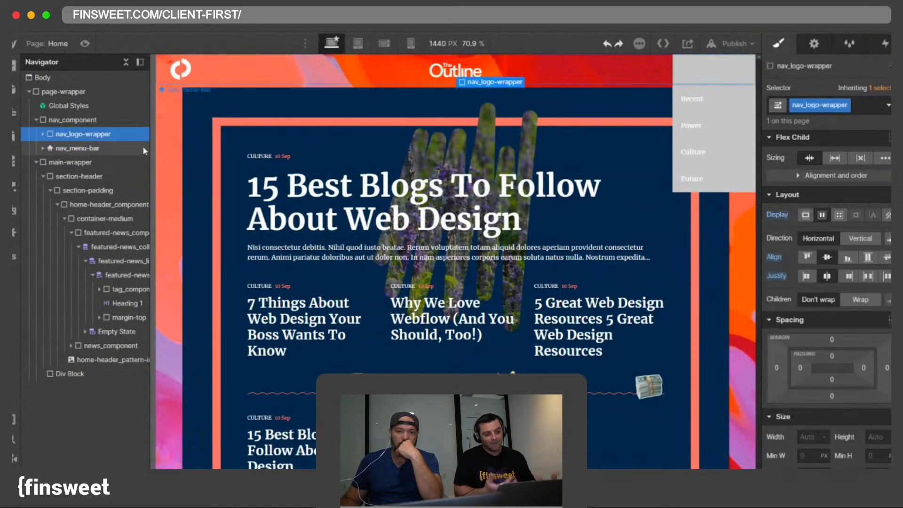
click(42, 135)
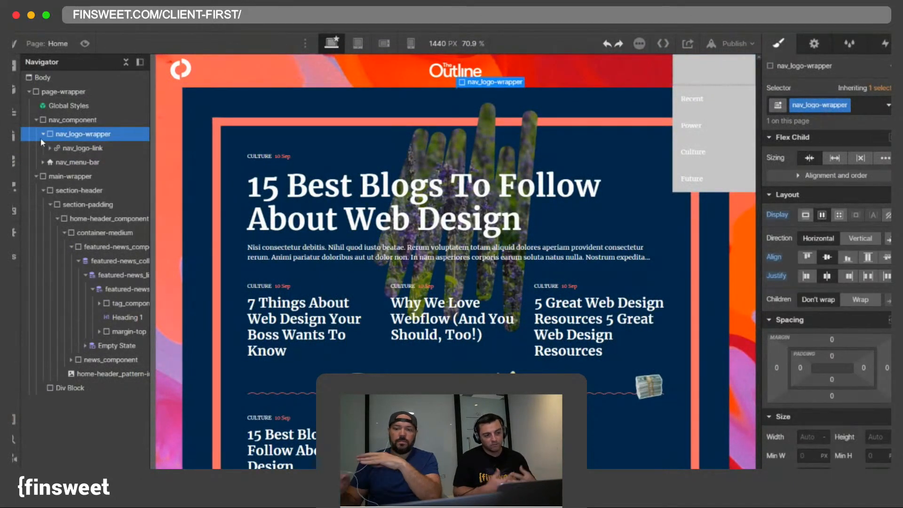
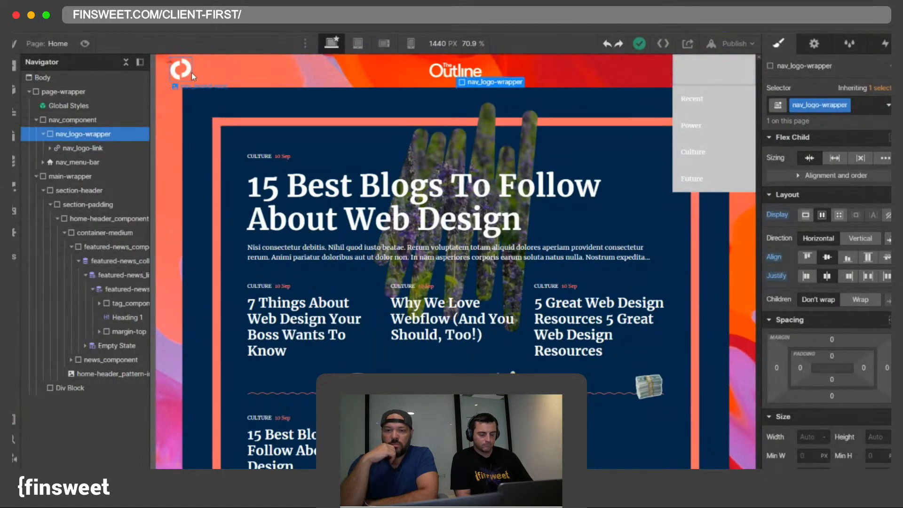
Step: Try moving nav_logo-link out of nav_logo-wrapper to sit directly inside nav_component, and compare the styles of both elements
click(75, 149)
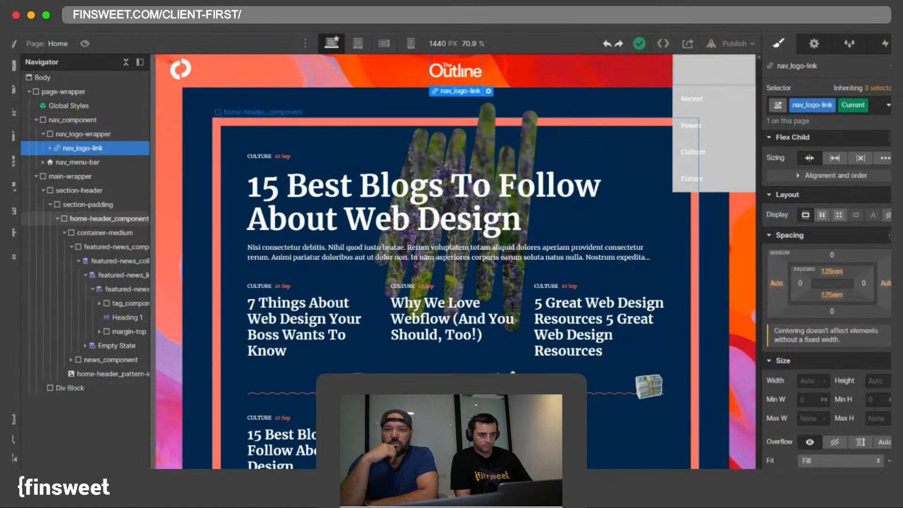
scroll(855, 258, down, 4)
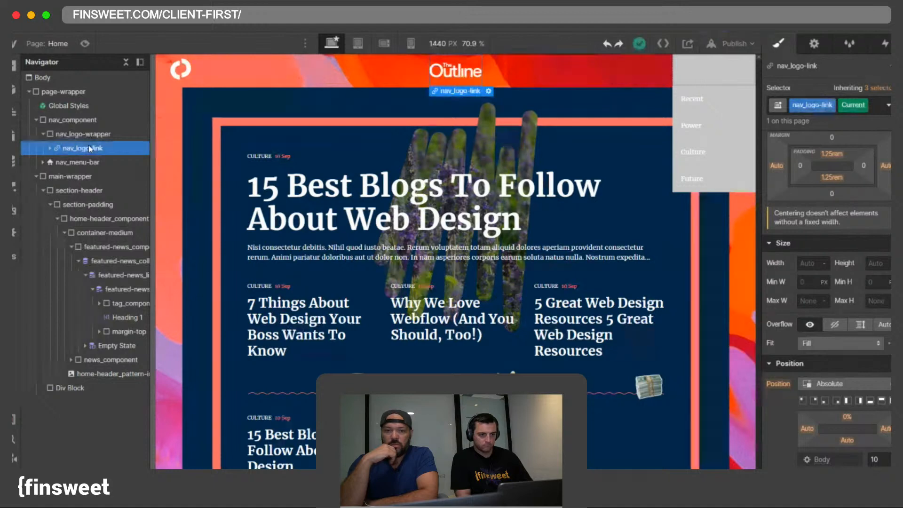
drag(89, 148, 67, 135)
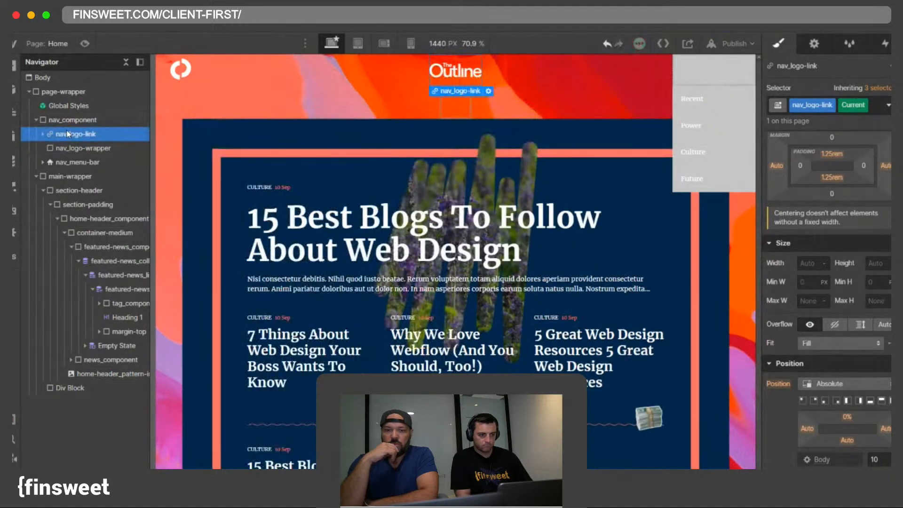
click(94, 148)
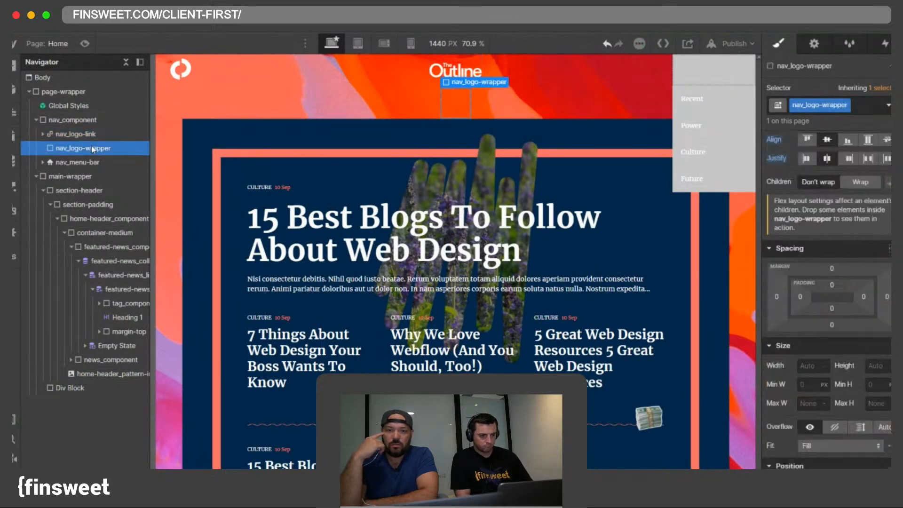
click(94, 135)
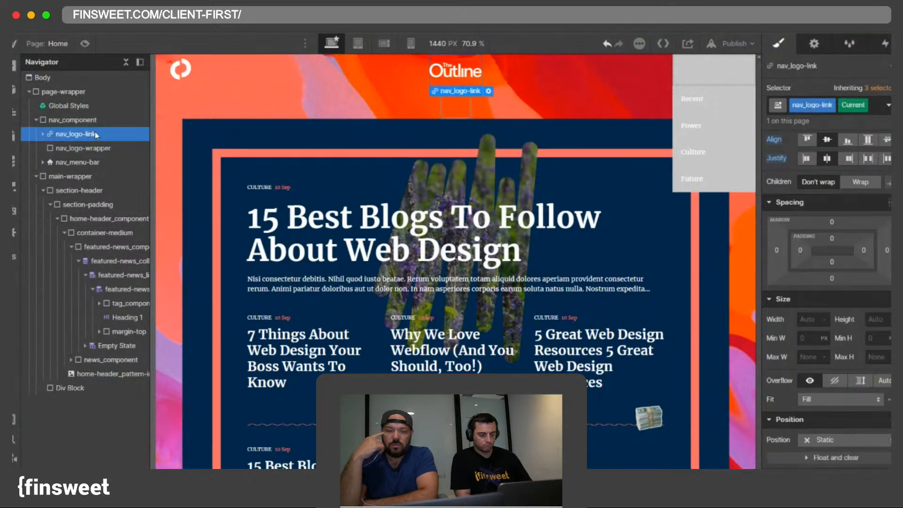
mouse_move(87, 135)
mouse_down()
mouse_move(87, 148)
mouse_move(83, 135)
mouse_up()
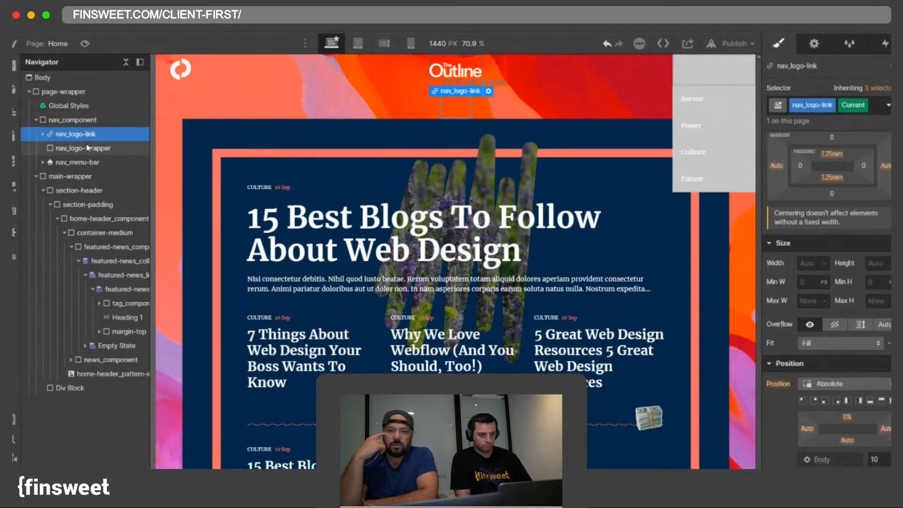
Step: Delete the empty nav_logo-wrapper and check what nav_logo-link contains
click(86, 149)
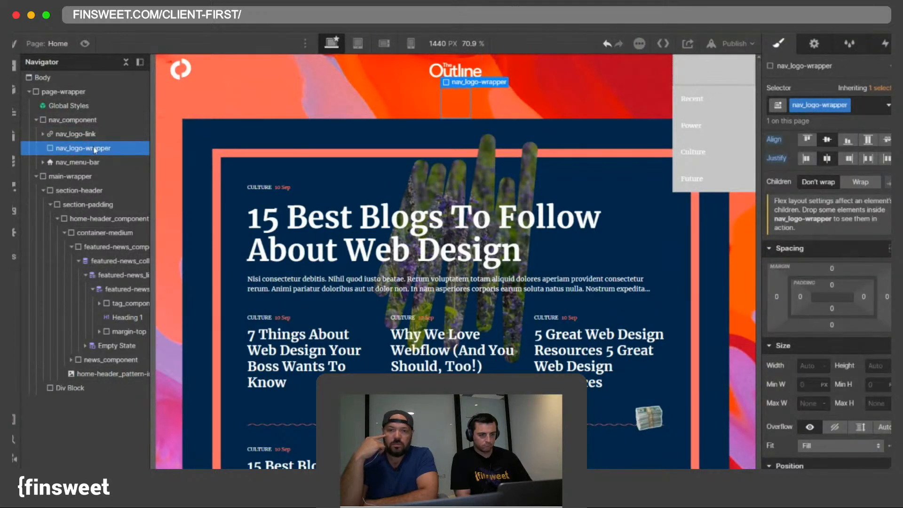
scroll(826, 174, down, 5)
scroll(823, 176, up, 4)
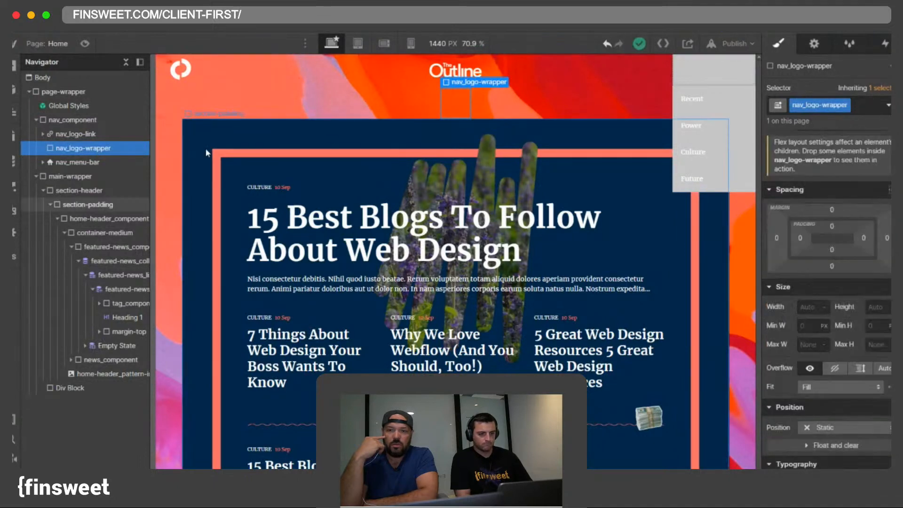
key(Delete)
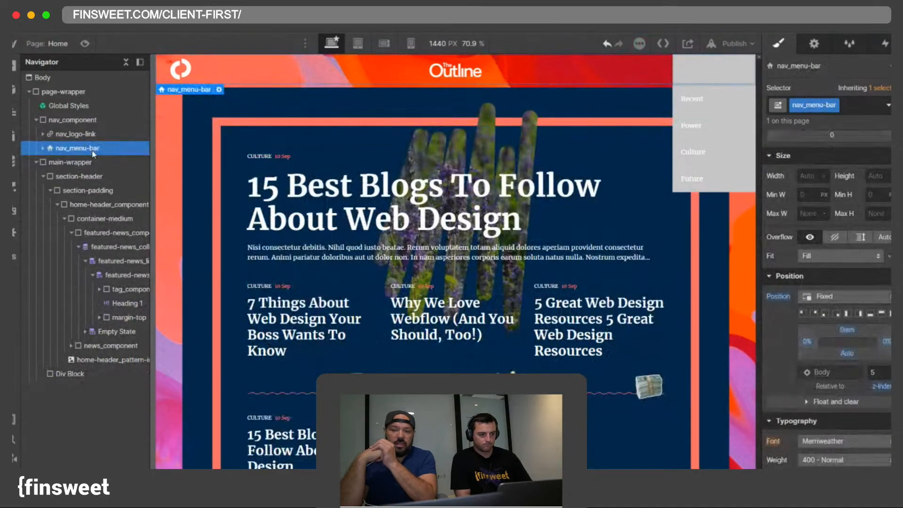
click(705, 77)
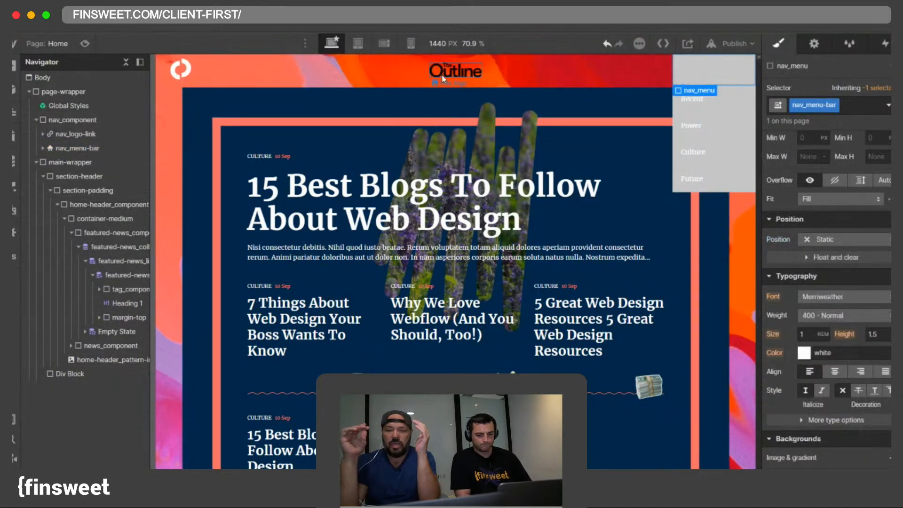
click(42, 134)
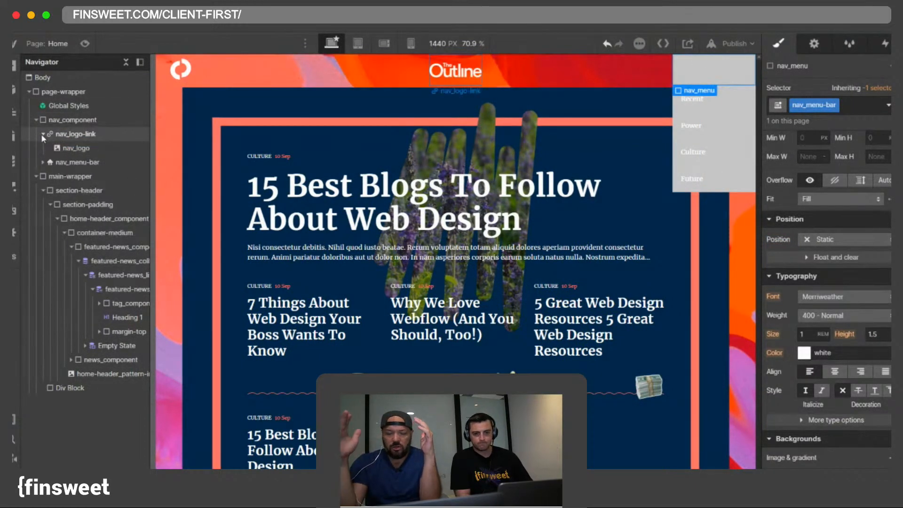
click(42, 134)
Step: Undo the removal of nav_logo-wrapper and the move of nav_logo-link, restoring the link inside its wrapper
click(607, 44)
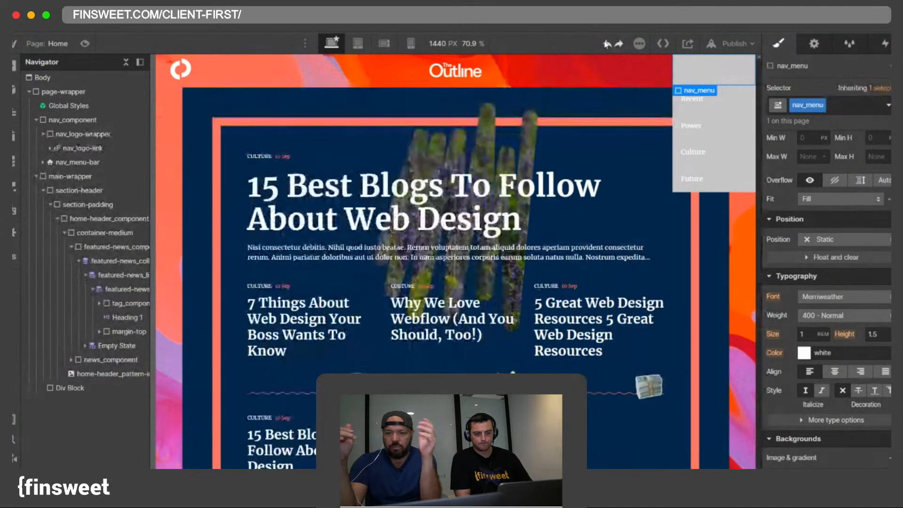
click(617, 44)
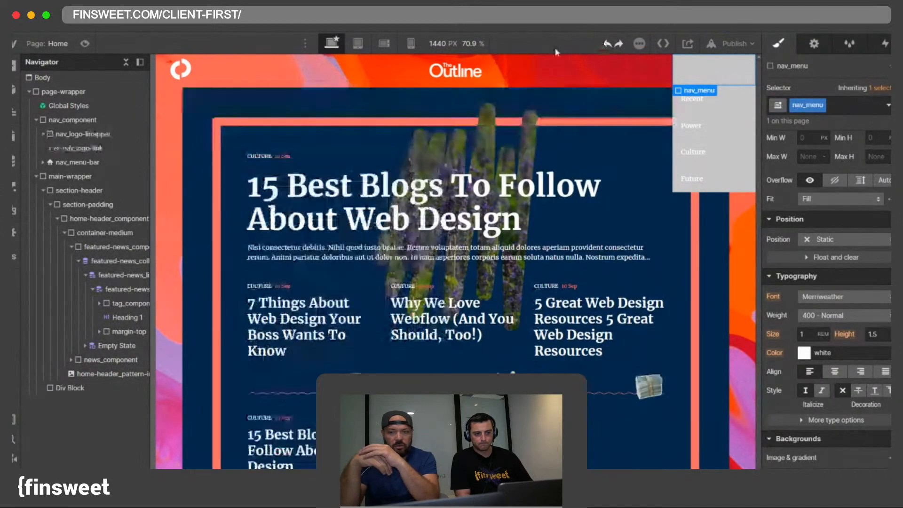
click(43, 134)
click(87, 135)
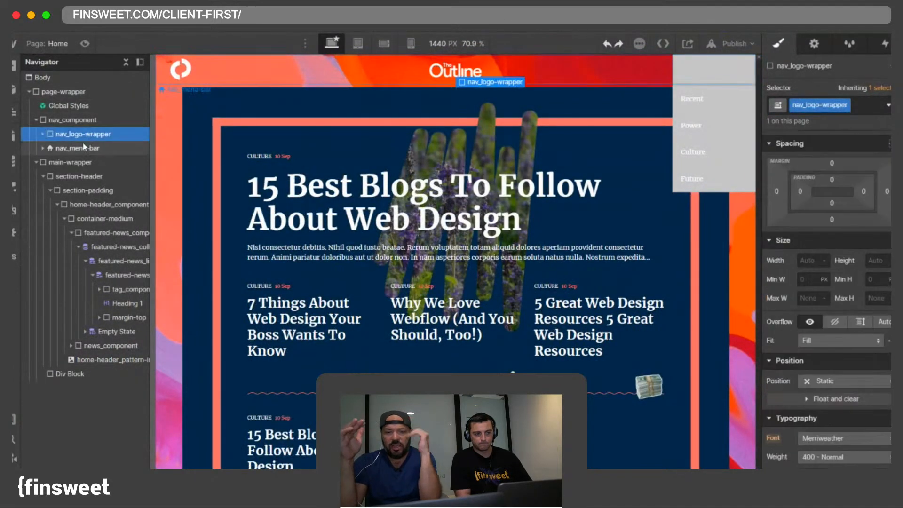
click(42, 135)
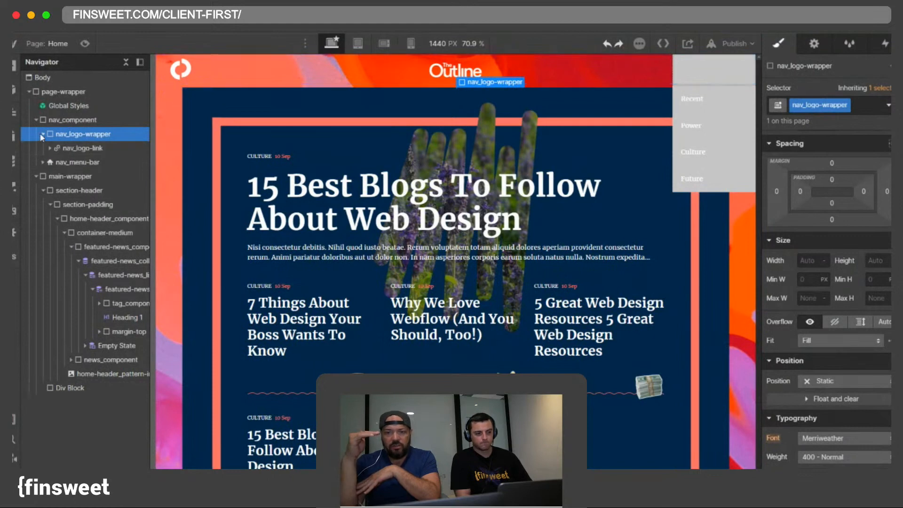
Step: Examine the nesting and styles of nav_logo-wrapper, nav_logo-link and nav_menu-bar, including the menu bar's padding, links and menu button
click(98, 149)
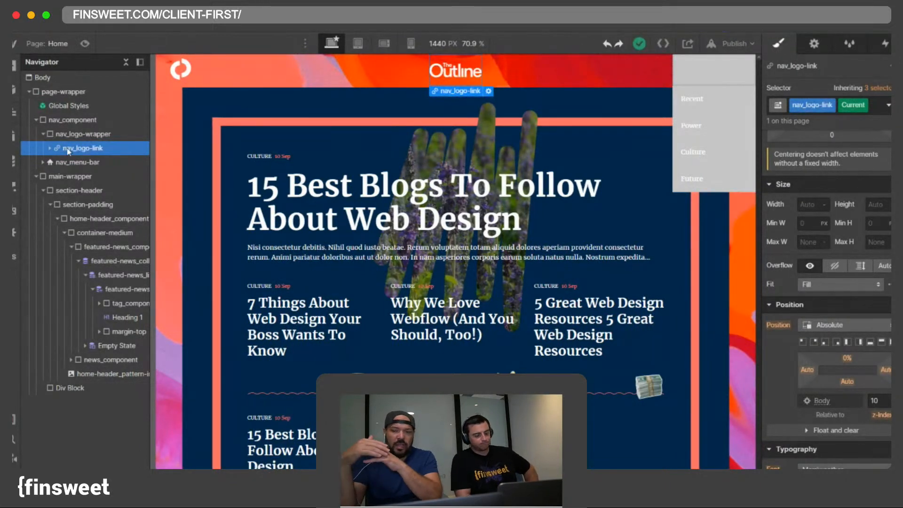
click(43, 134)
click(43, 149)
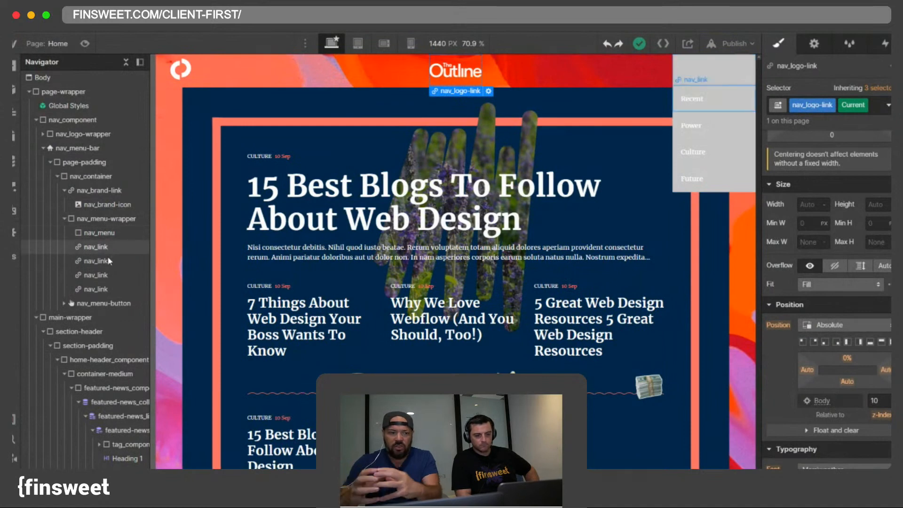
click(114, 306)
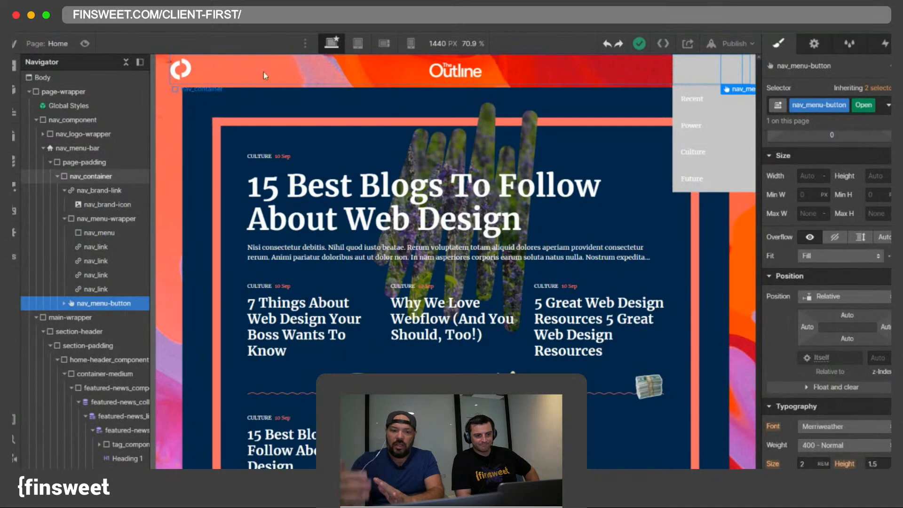
click(164, 79)
click(42, 147)
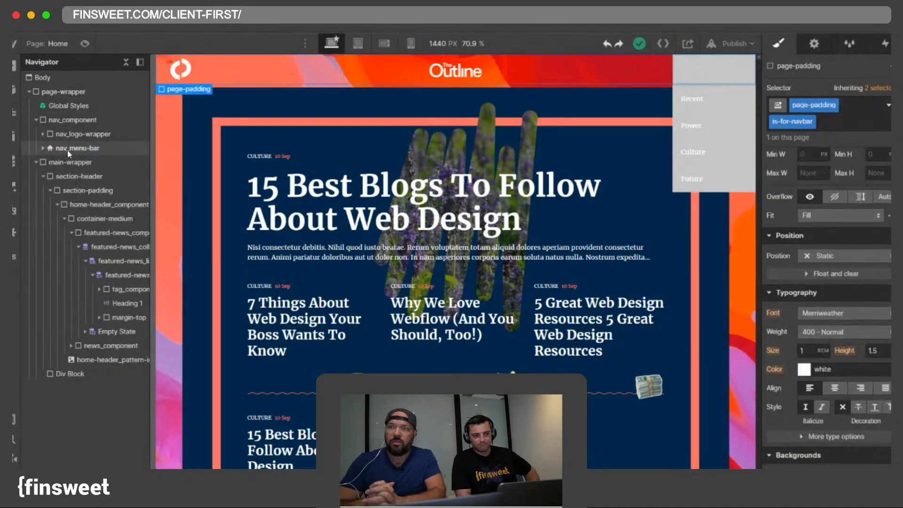
click(75, 135)
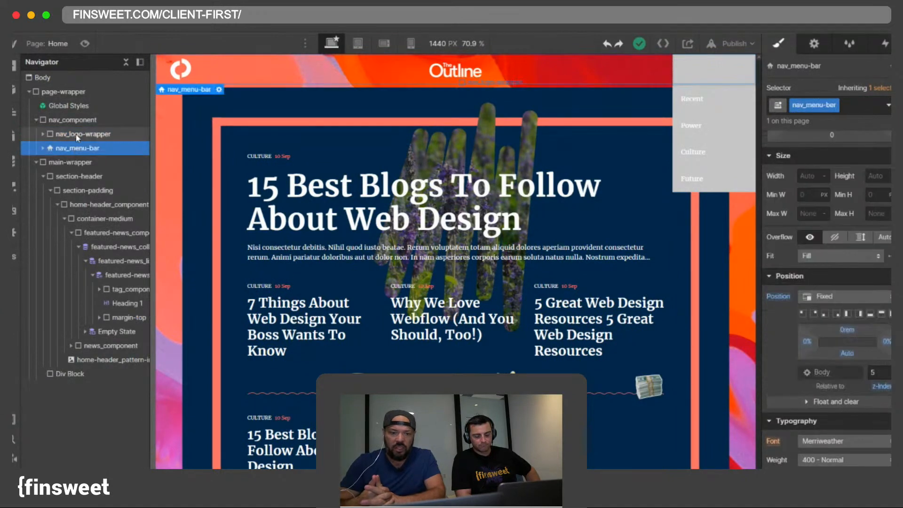
scroll(827, 263, down, 5)
scroll(880, 323, up, 5)
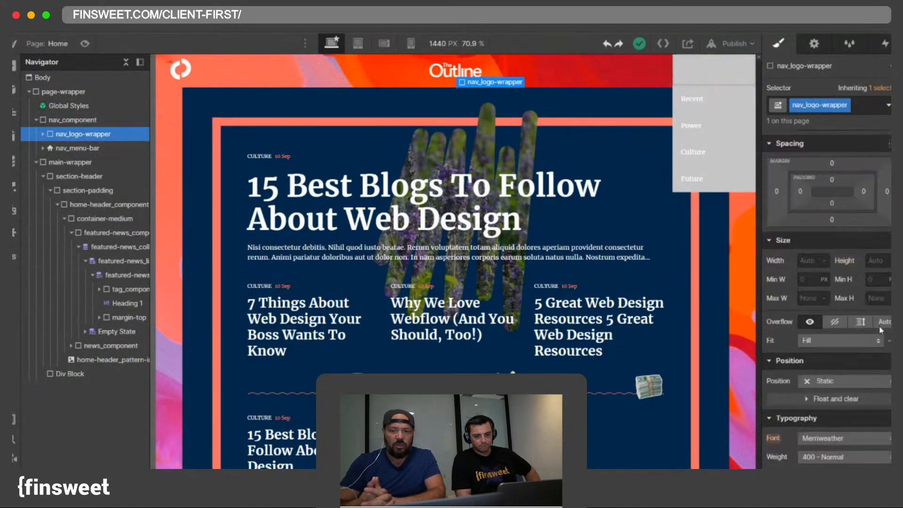
click(43, 134)
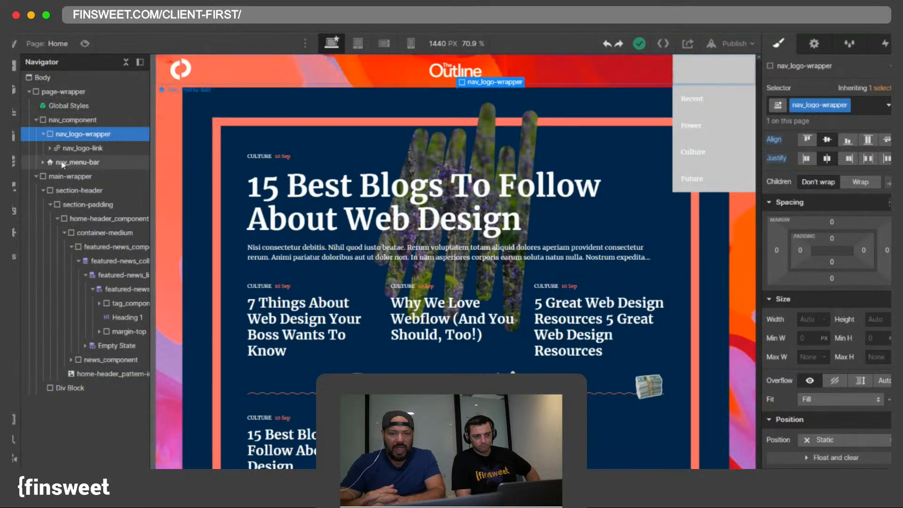
Step: Add the global combo class clickable-on to nav_menu-bar
click(162, 69)
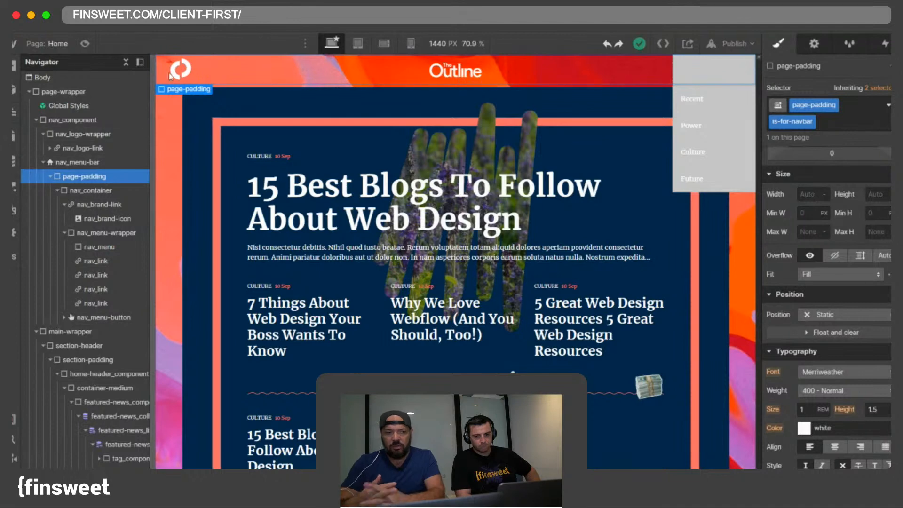
click(77, 162)
click(864, 103)
text(clic)
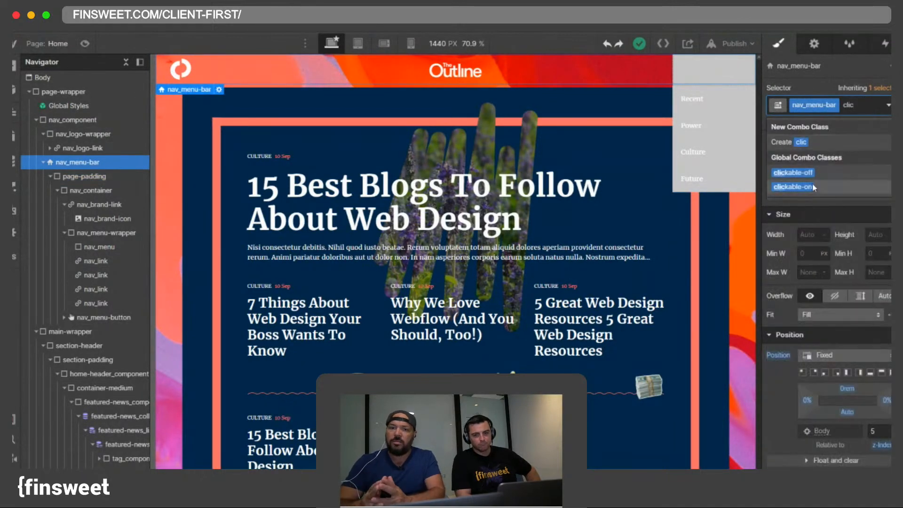
click(794, 187)
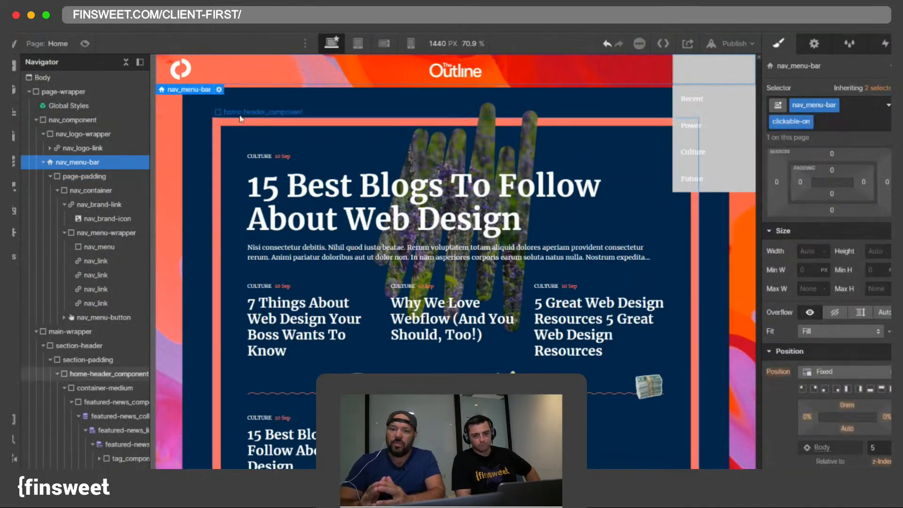
Step: Undo the clickable-on combo class on nav_menu-bar and collapse that element's structure
click(167, 72)
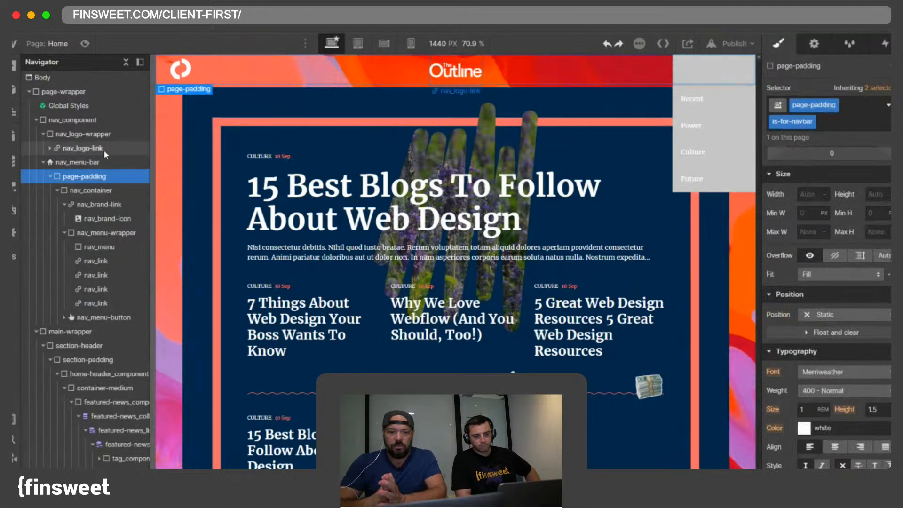
click(94, 162)
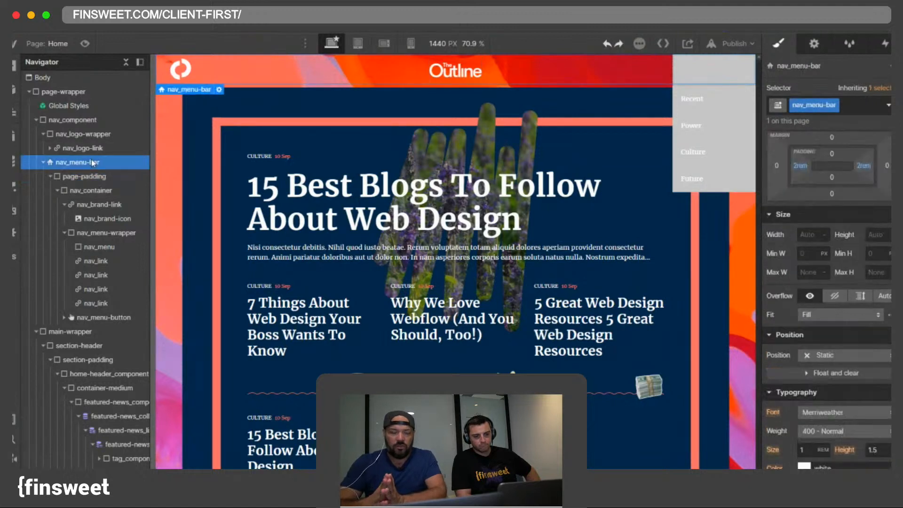
click(43, 162)
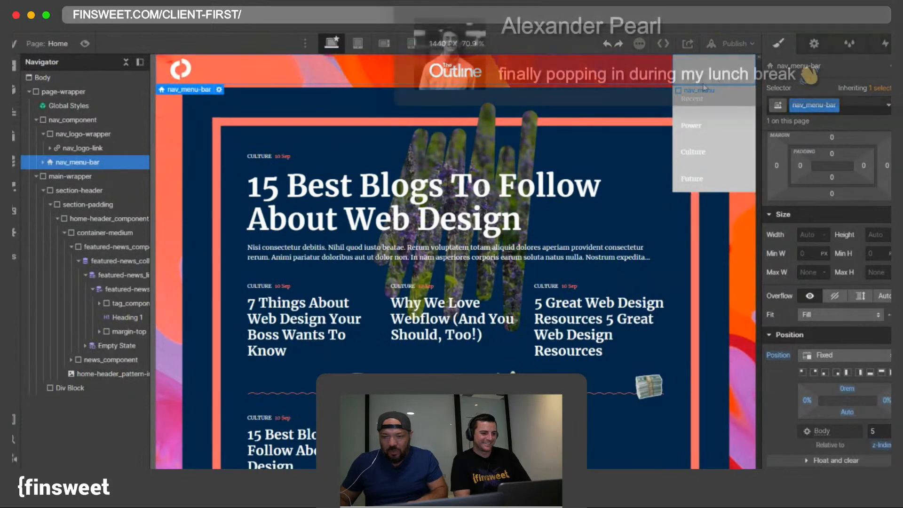
Step: Check the menu on the reference site, and nest all four nav_link elements inside nav_menu
key(super+Tab)
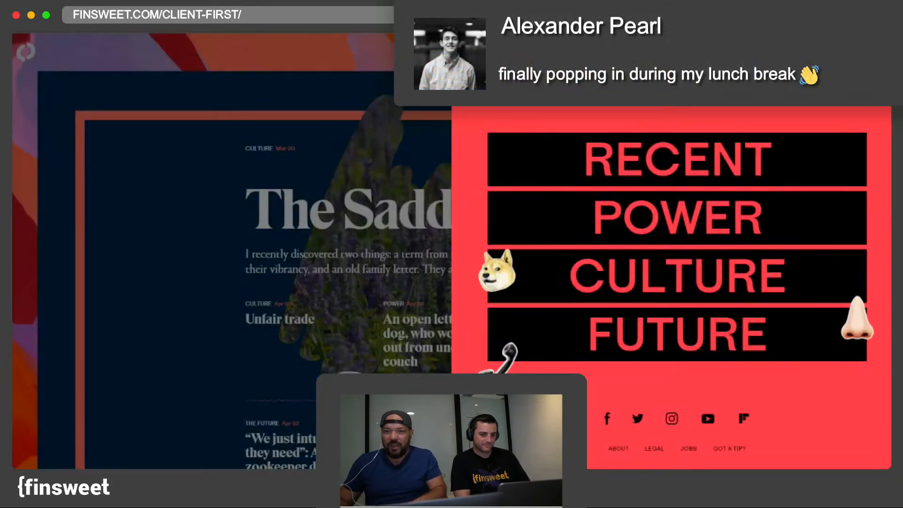
key(super+Tab)
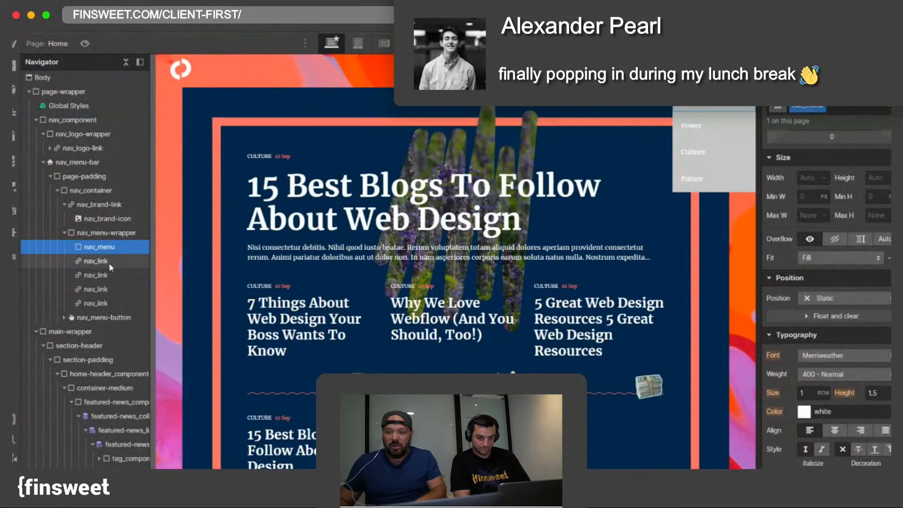
click(97, 261)
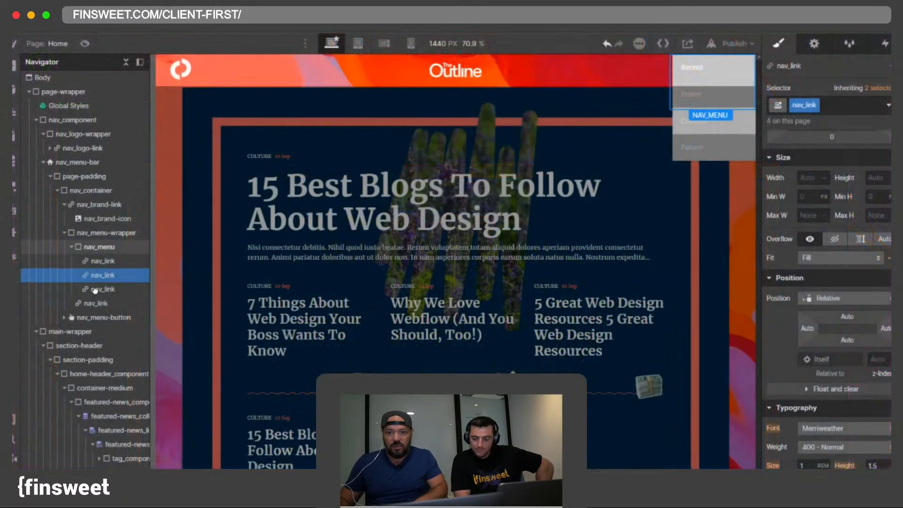
click(98, 288)
click(98, 303)
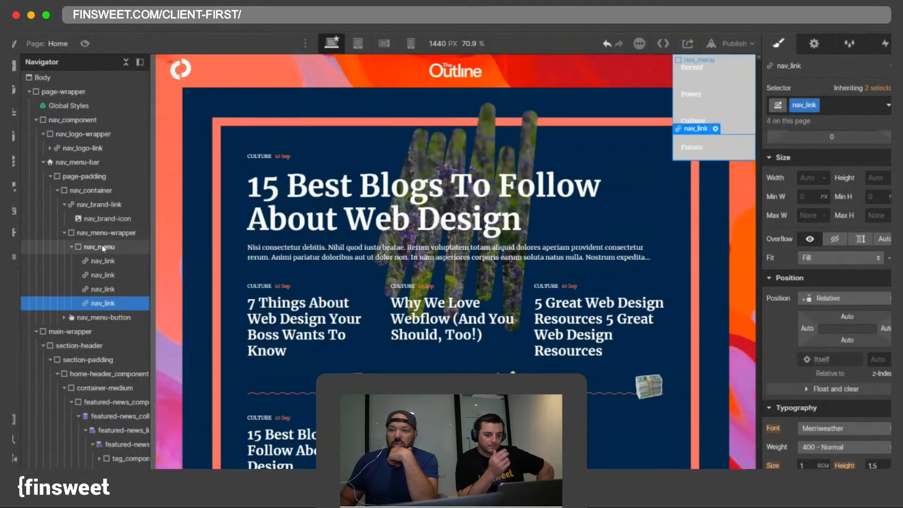
Step: Rename the nav_menu class, on the element holding the four links, to nav_links-box
click(103, 247)
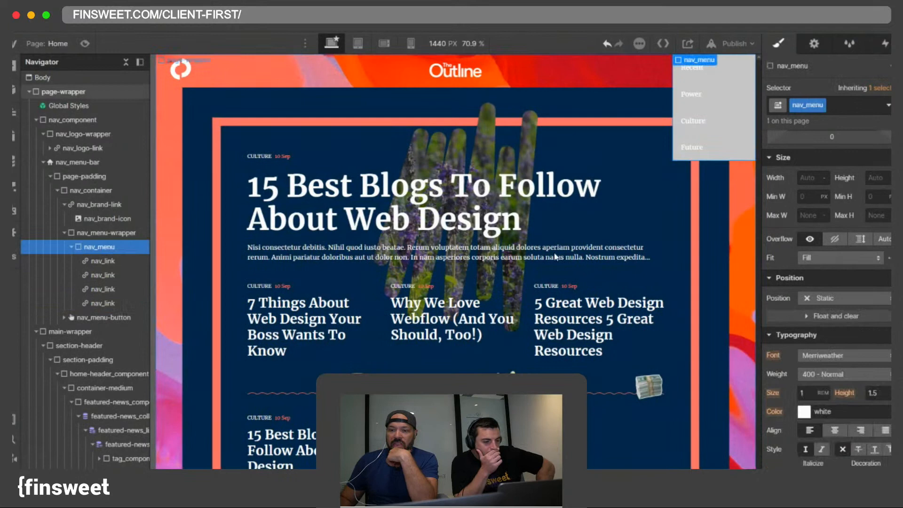
double_click(808, 105)
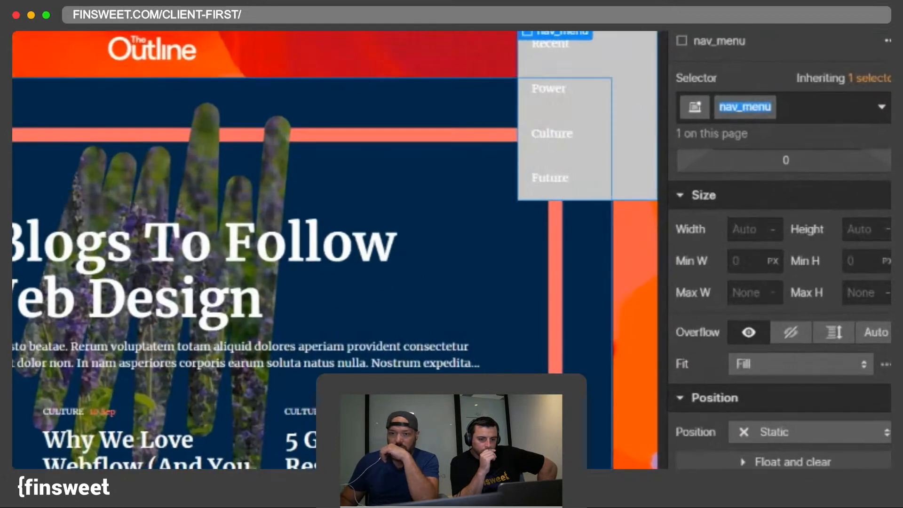
key(Up)
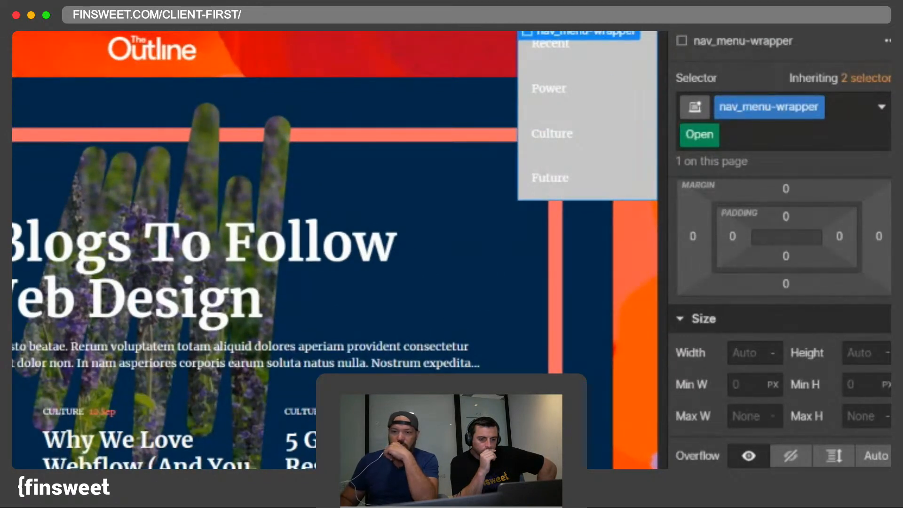
key(d)
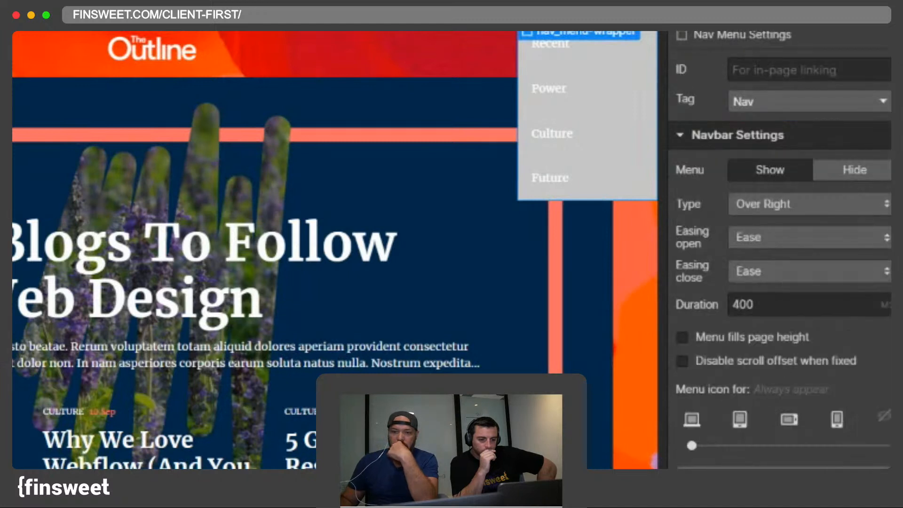
key(s)
key(Down)
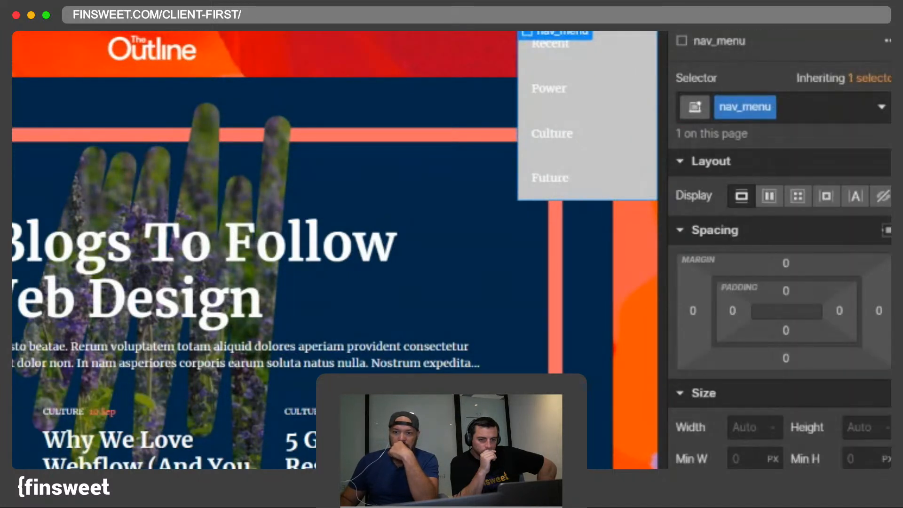
double_click(730, 107)
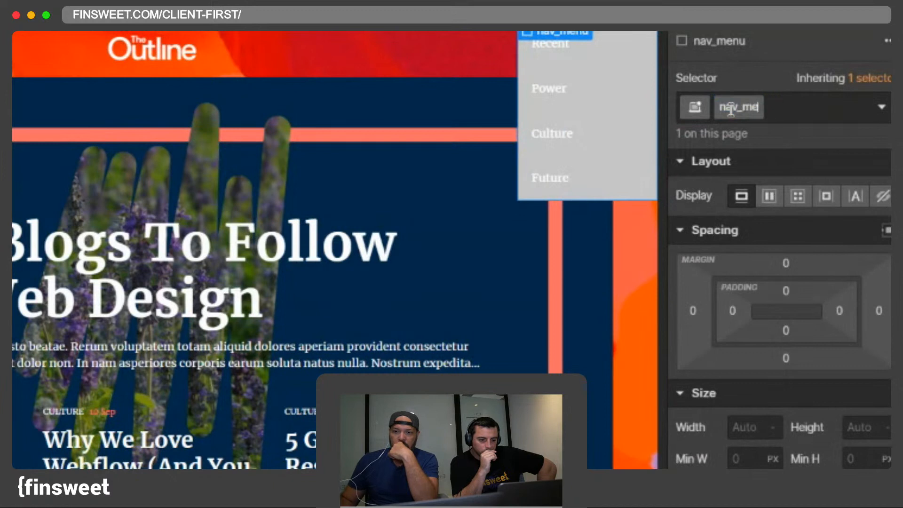
key(BackSpace)
key(BackSpace)
key(BackSpace)
text(_link)
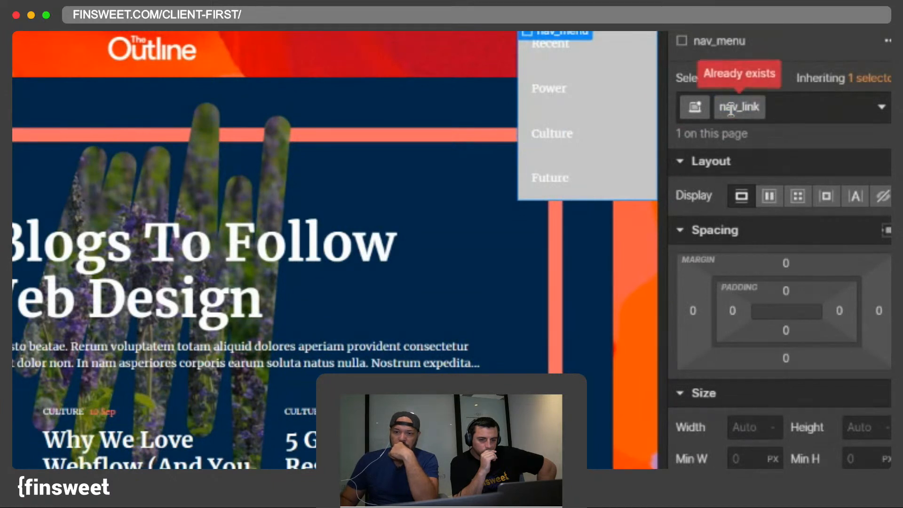
text(s)
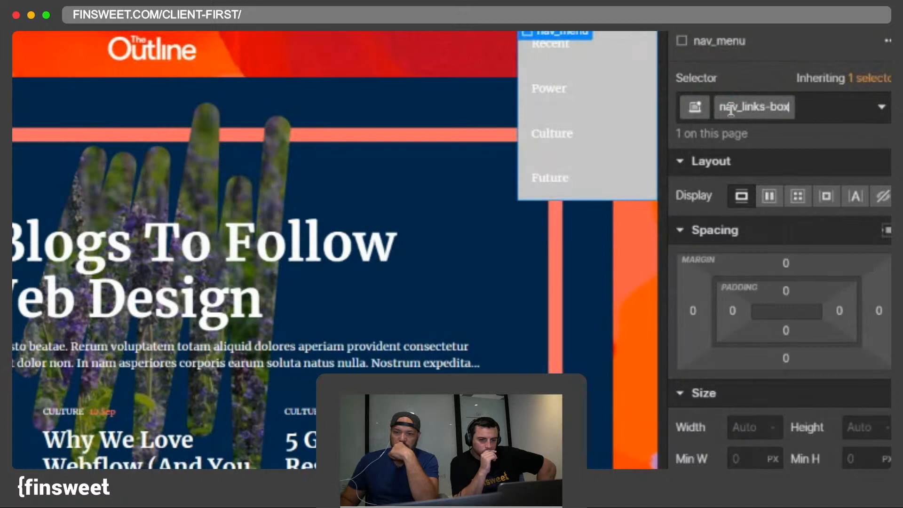
text(-box)
key(Return)
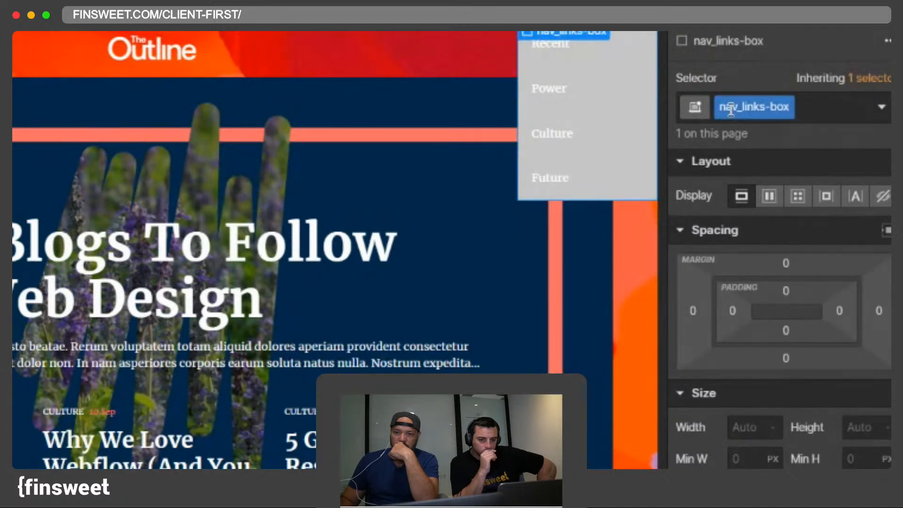
Step: Rename the nav_menu-wrapper class to nav_menu
click(586, 48)
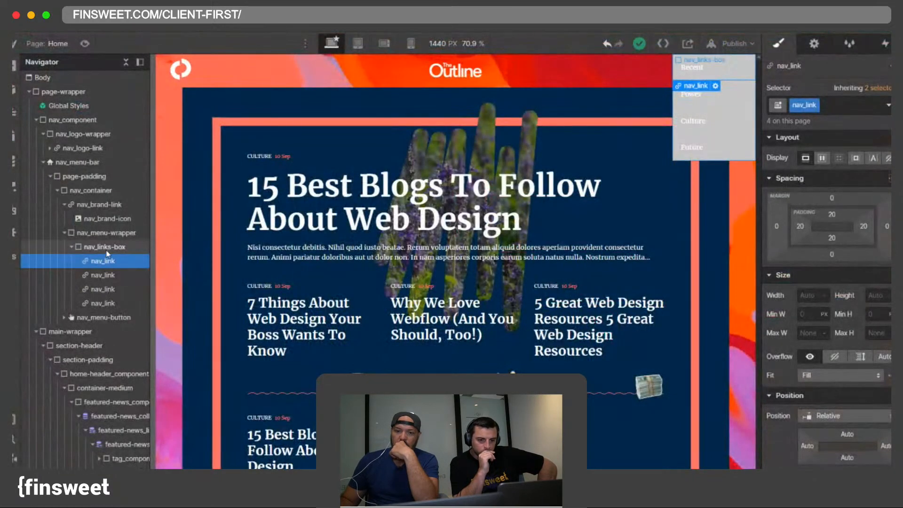
click(104, 247)
click(106, 233)
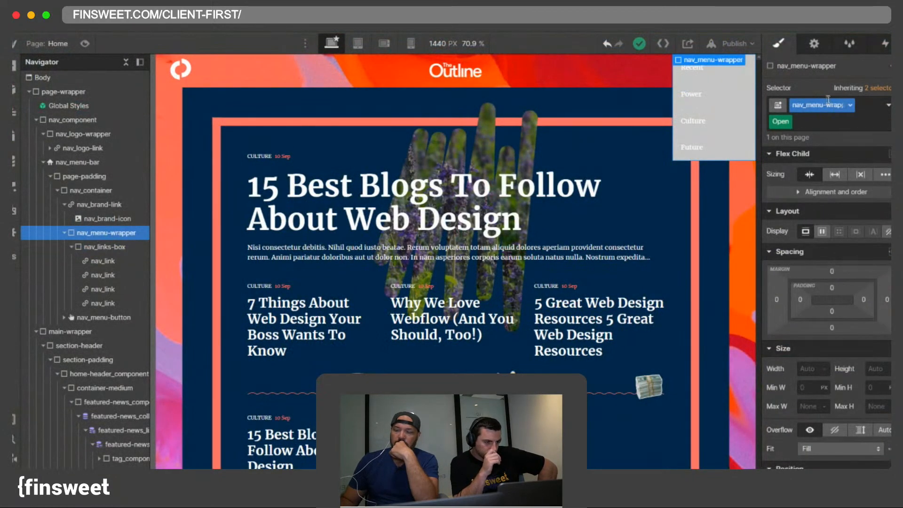
click(829, 105)
key(Right)
key(BackSpace)
key(BackSpace)
key(BackSpace)
key(BackSpace)
key(BackSpace)
key(BackSpace)
key(BackSpace)
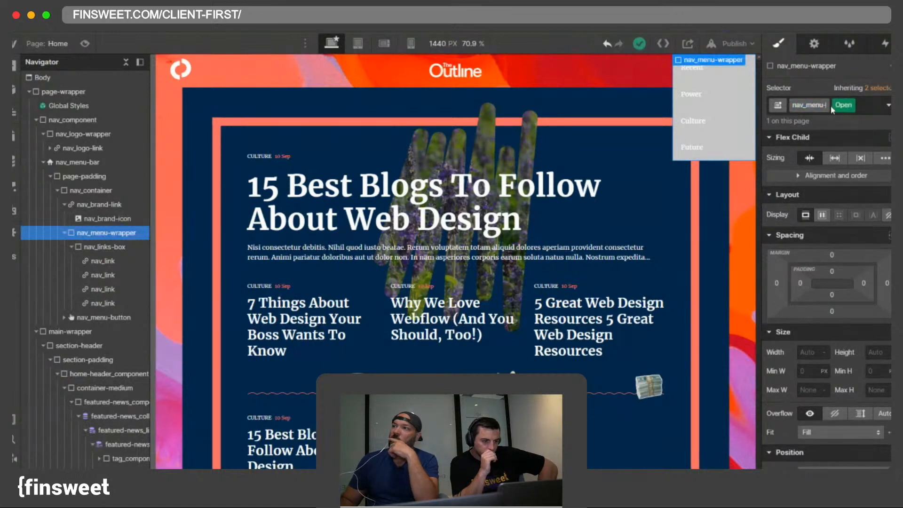
key(Return)
right_click(831, 101)
click(828, 88)
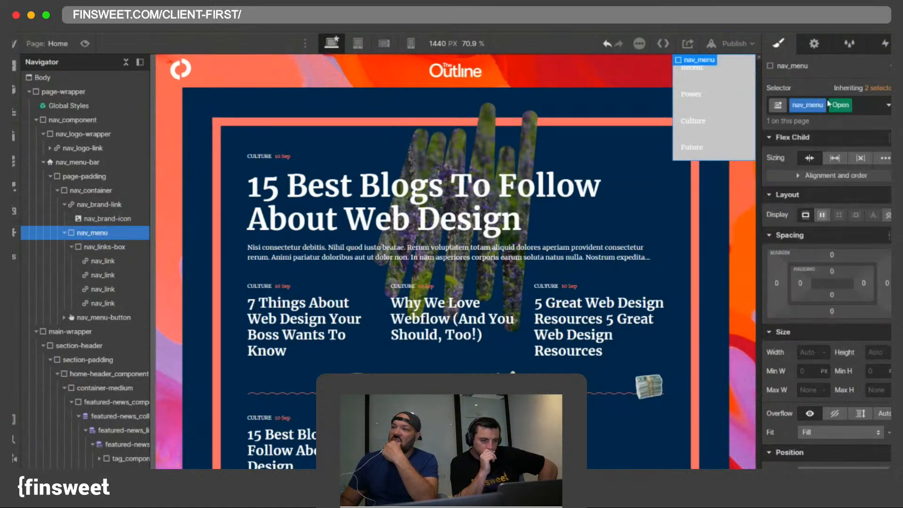
click(815, 102)
click(812, 91)
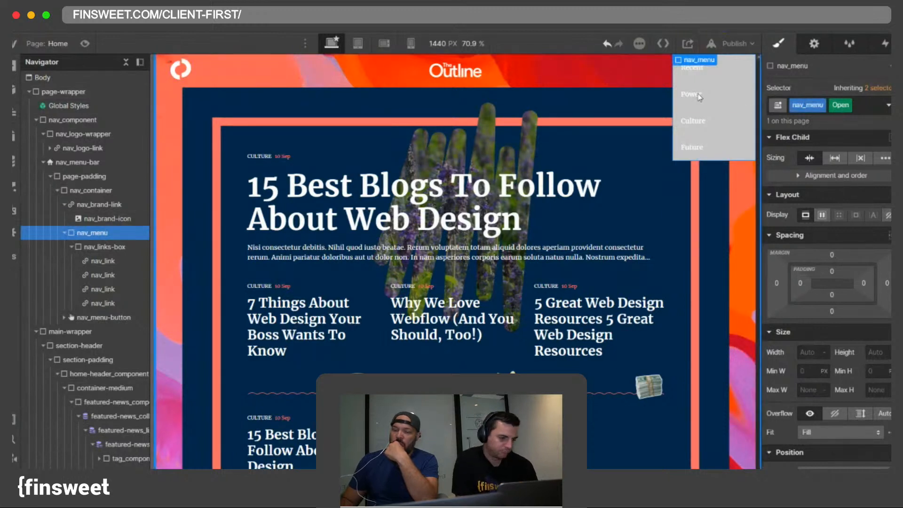
Step: Try the Over Left and Drop Down types for nav_menu, and set the type back to Over Right
key(d)
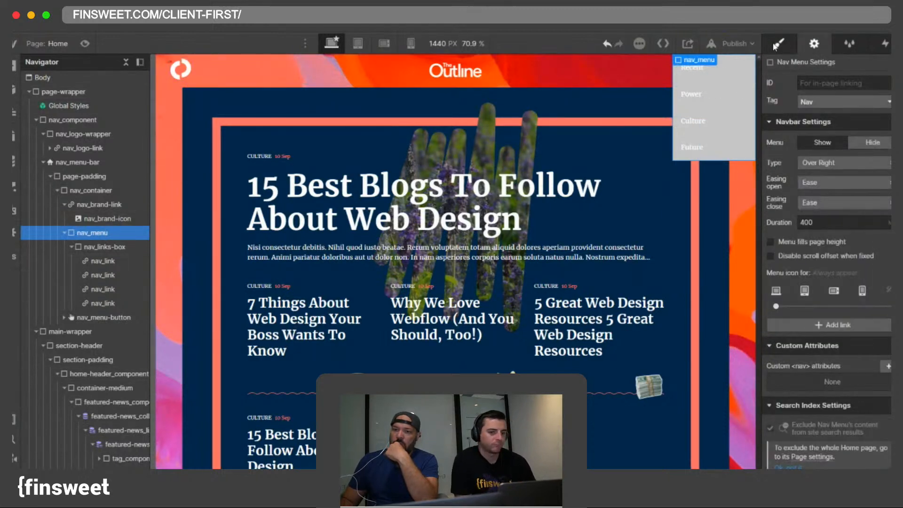
click(815, 164)
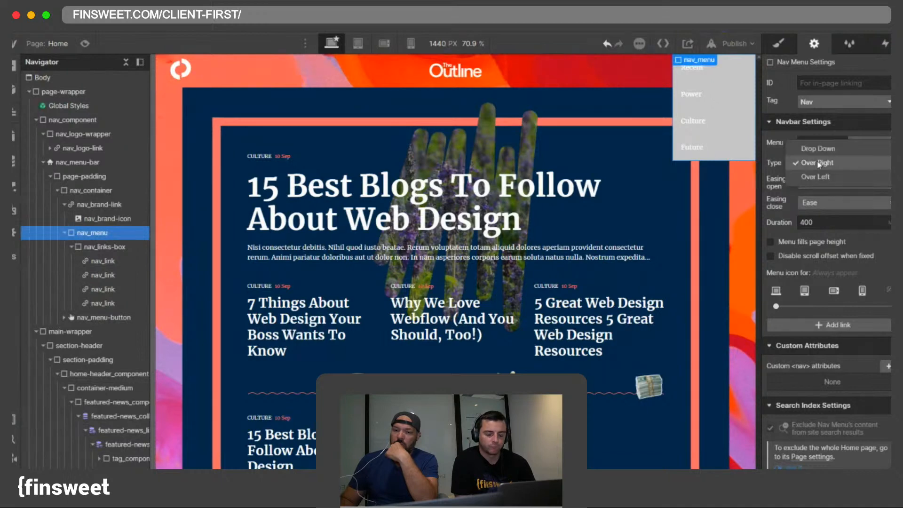
click(809, 178)
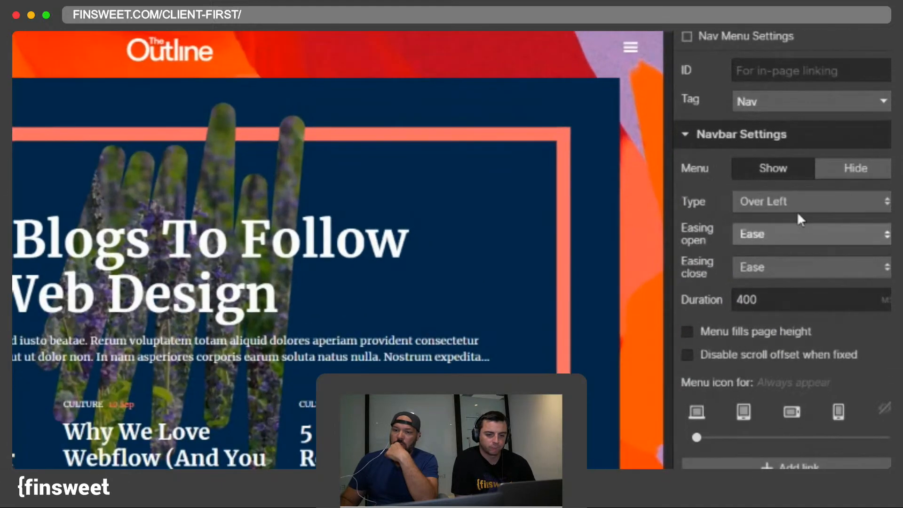
click(838, 163)
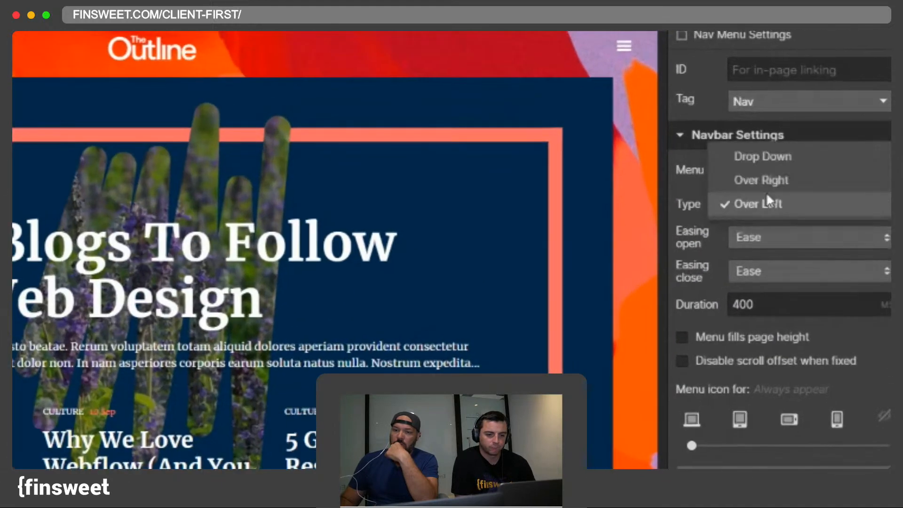
click(823, 148)
click(793, 204)
click(763, 181)
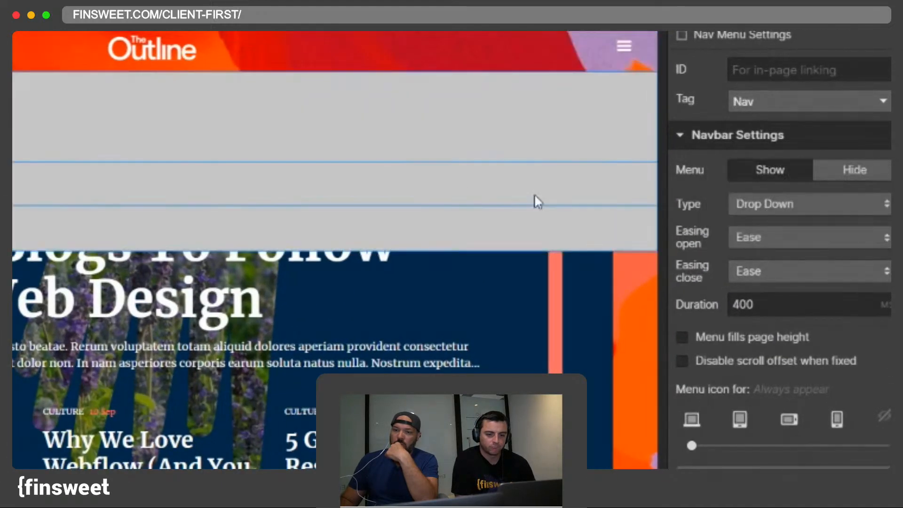
click(777, 204)
click(774, 227)
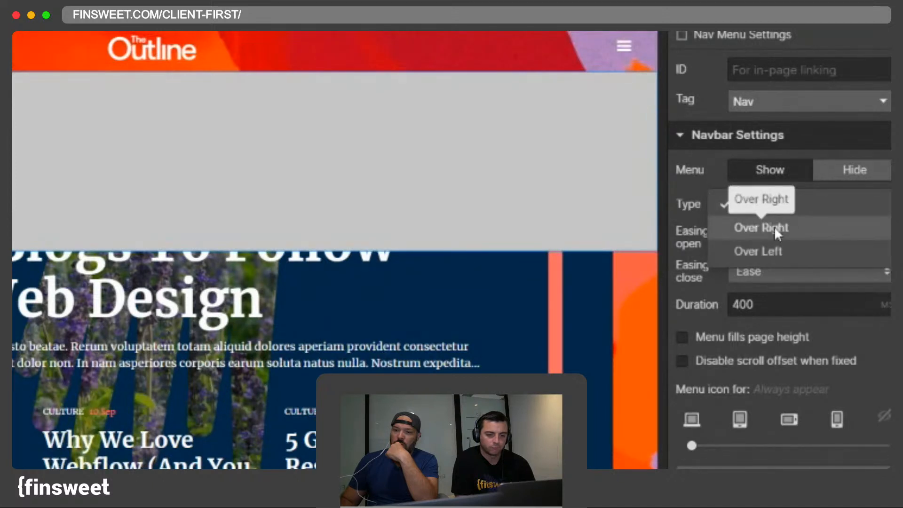
click(769, 213)
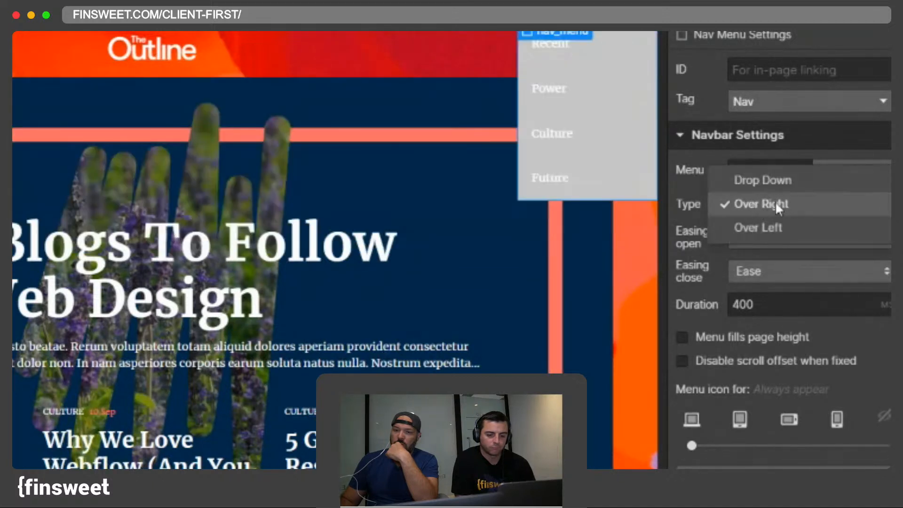
click(774, 201)
Step: Set the minimum height of nav_menu to 100vh
key(s)
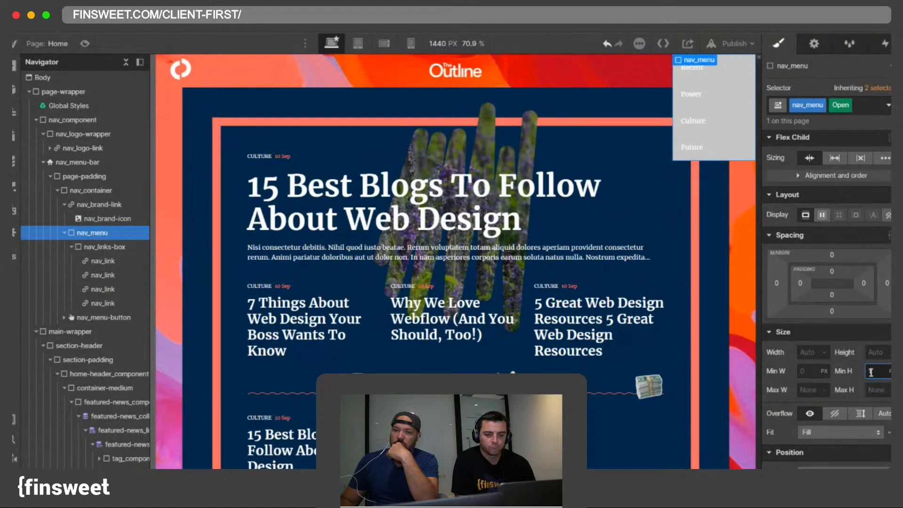
text(100)
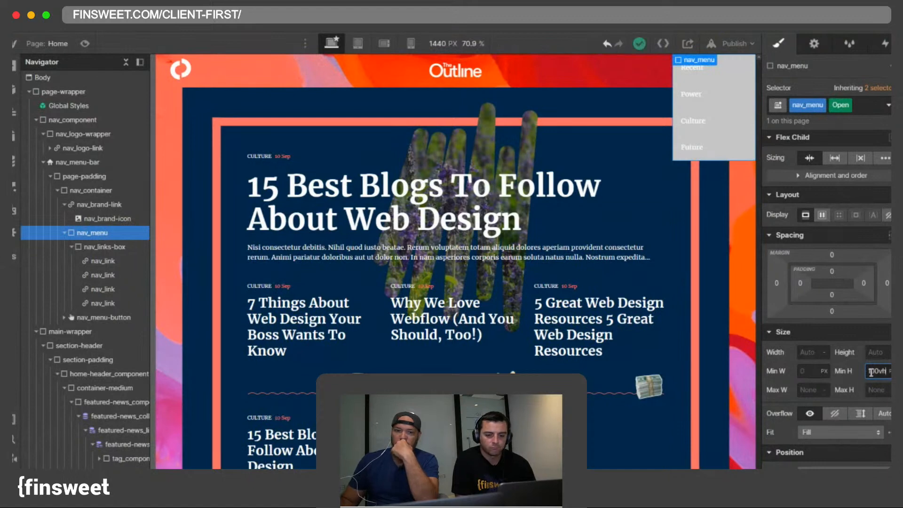
text(vh)
key(Return)
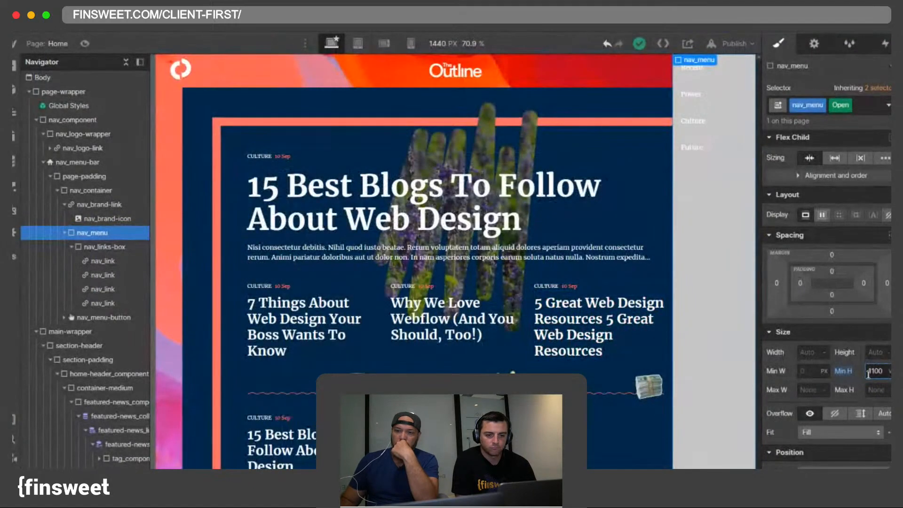
text(0)
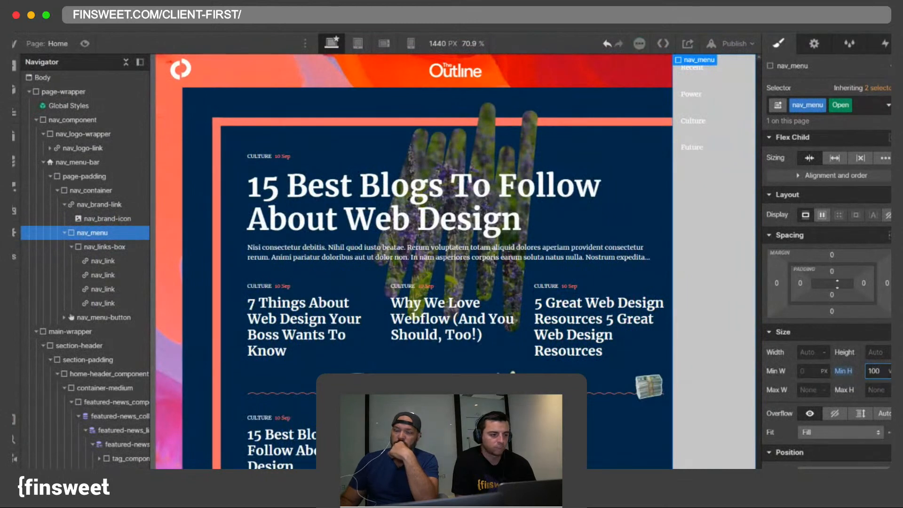
Step: Make nav_menu a horizontal flex container with align and justify both set to center
click(823, 215)
click(827, 256)
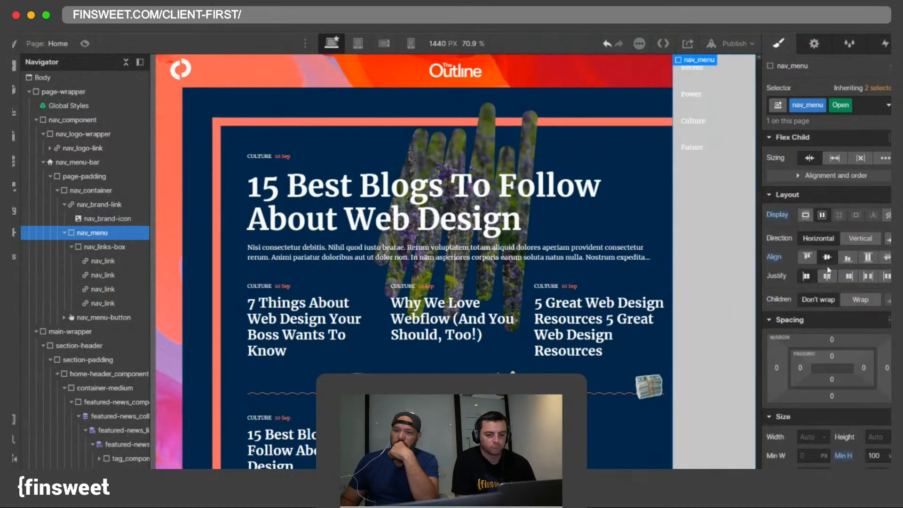
click(827, 276)
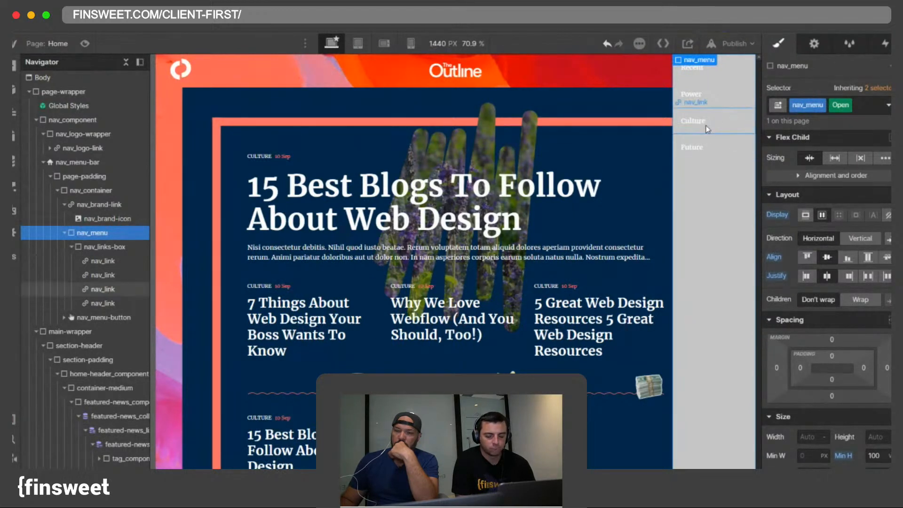
Step: Undo the flex, align and justify changes on nav_menu, and reset its minimum height
click(606, 45)
click(606, 44)
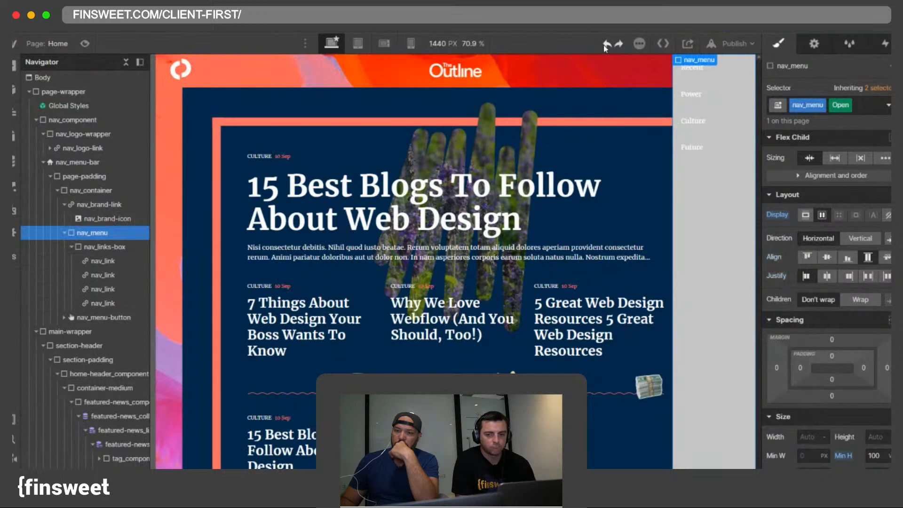
click(606, 45)
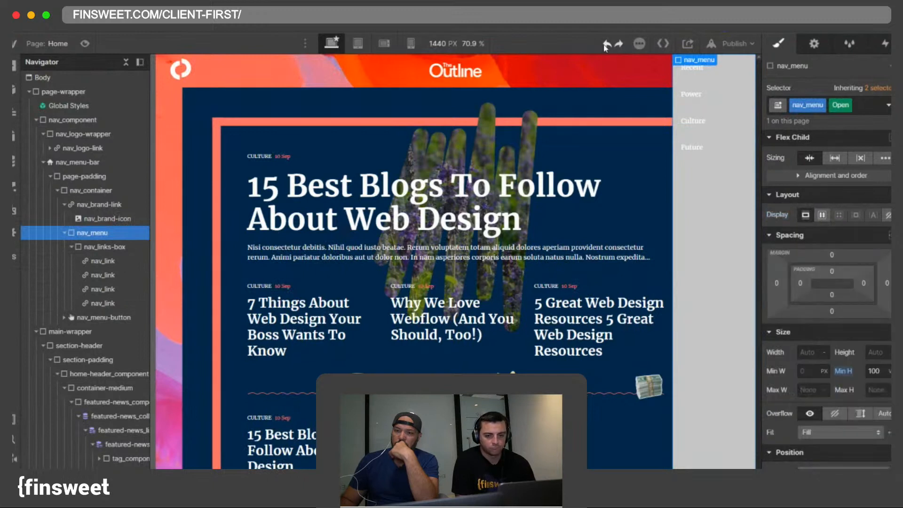
alt+click(843, 373)
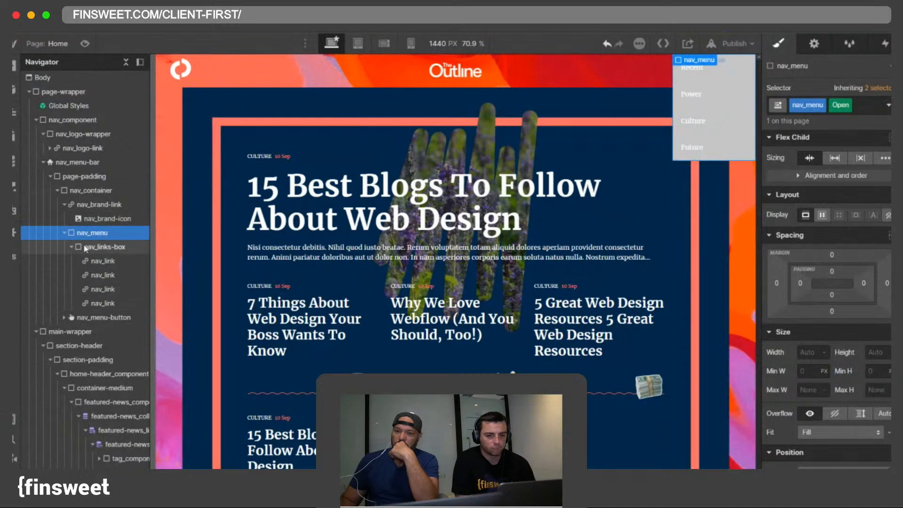
Step: Add a div block inside nav_menu and place it above nav_links-box
key(super+e)
text(d)
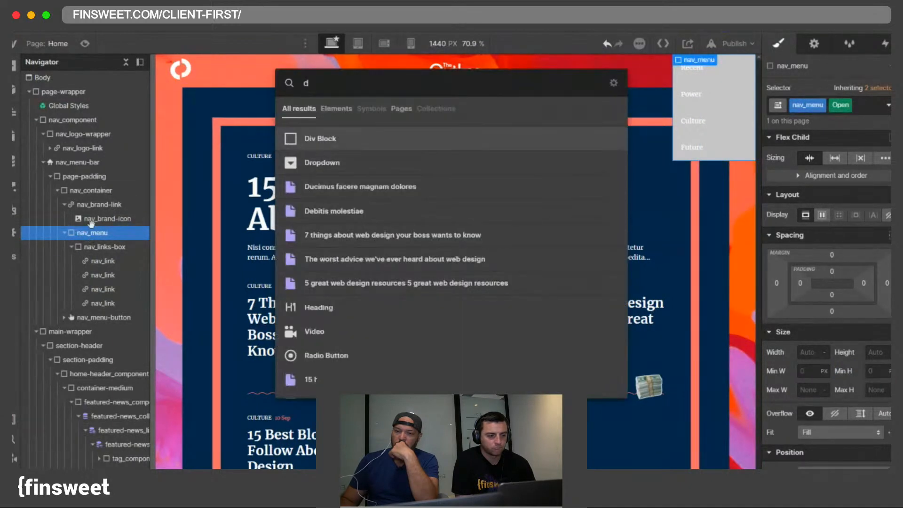
click(303, 140)
drag(98, 258, 97, 242)
Step: Give the new div block inside nav_menu the class nav_menu-master-wrapper and move nav_links-box into it
click(857, 99)
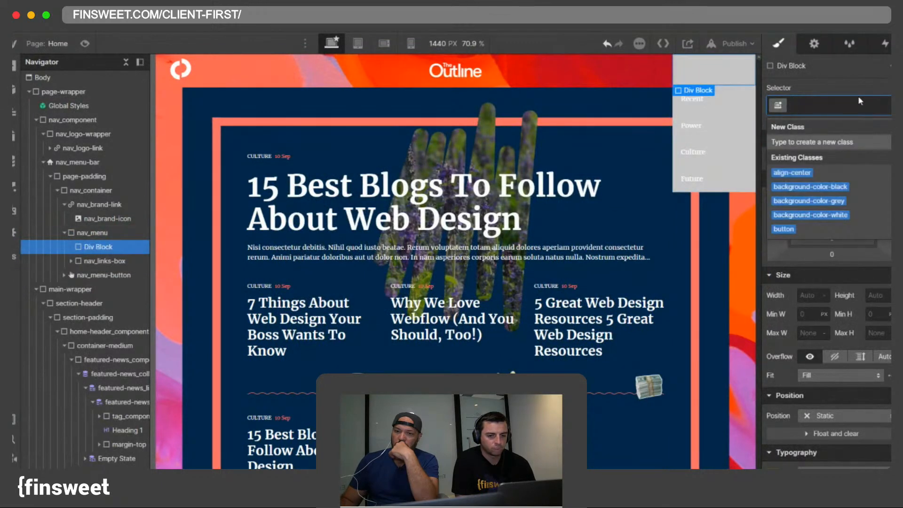
text(nav_menu)
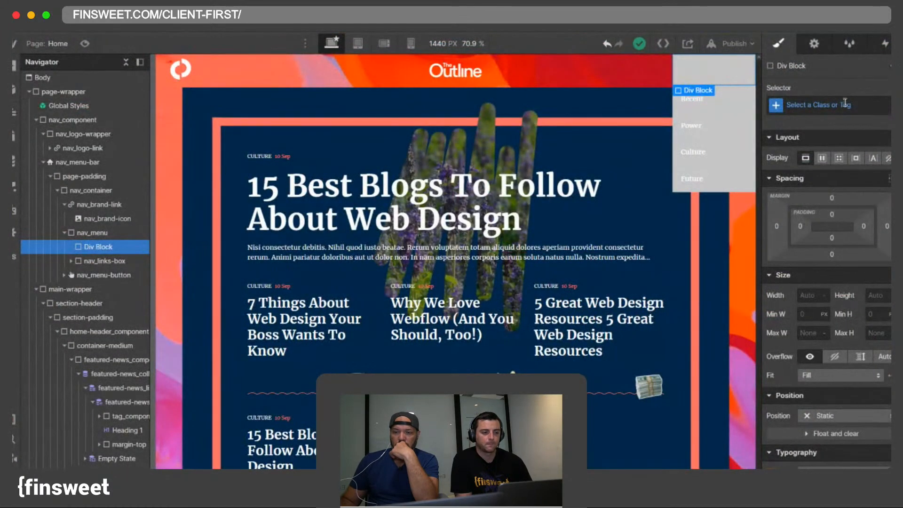
click(844, 103)
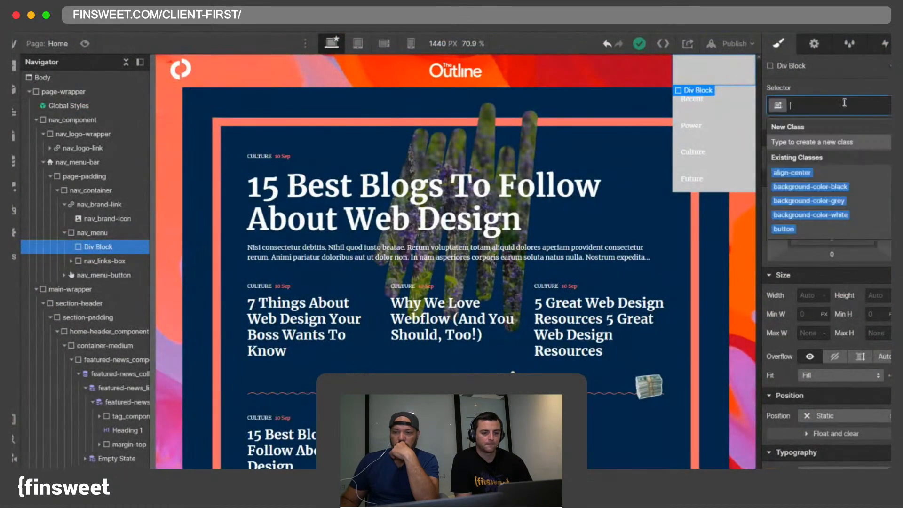
text(nav_master-w)
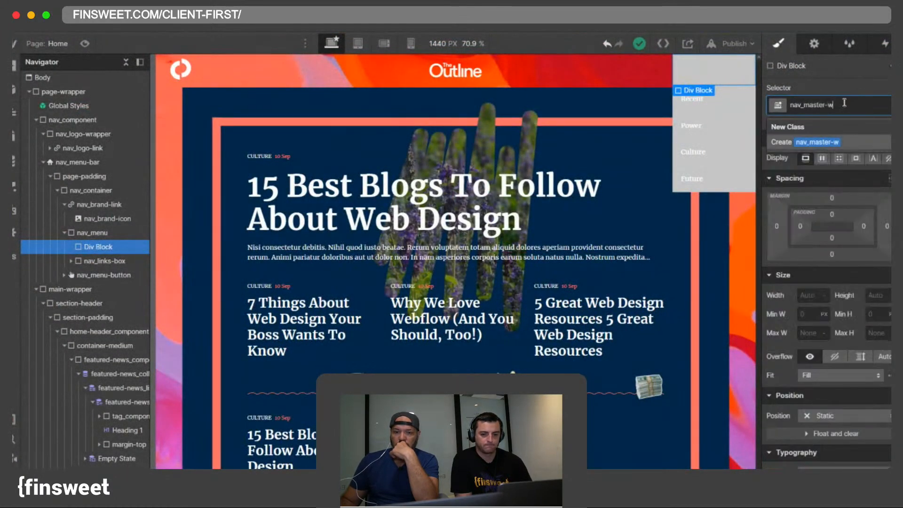
text(rapper)
key(Return)
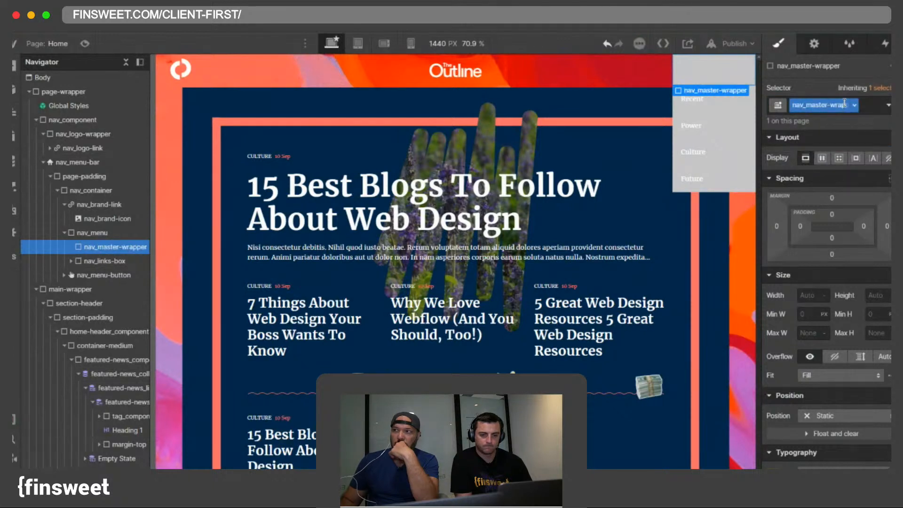
click(805, 106)
text(menu-)
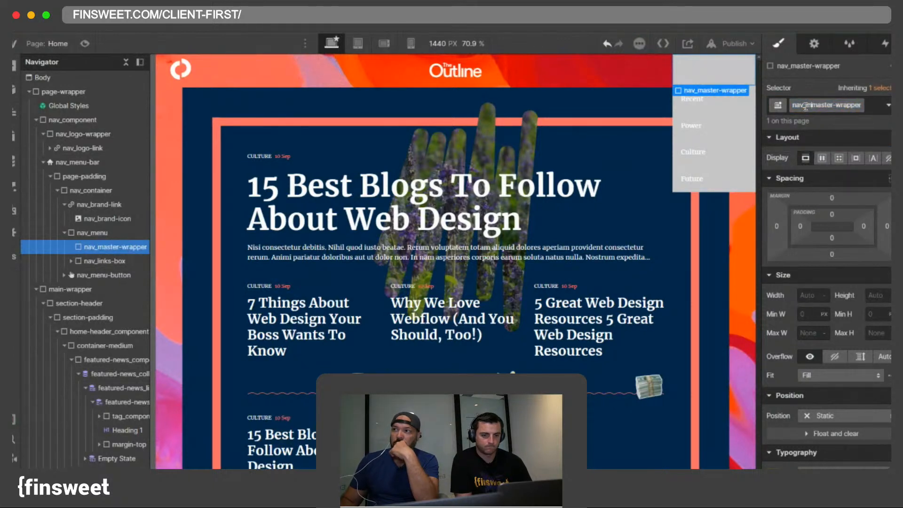
key(Return)
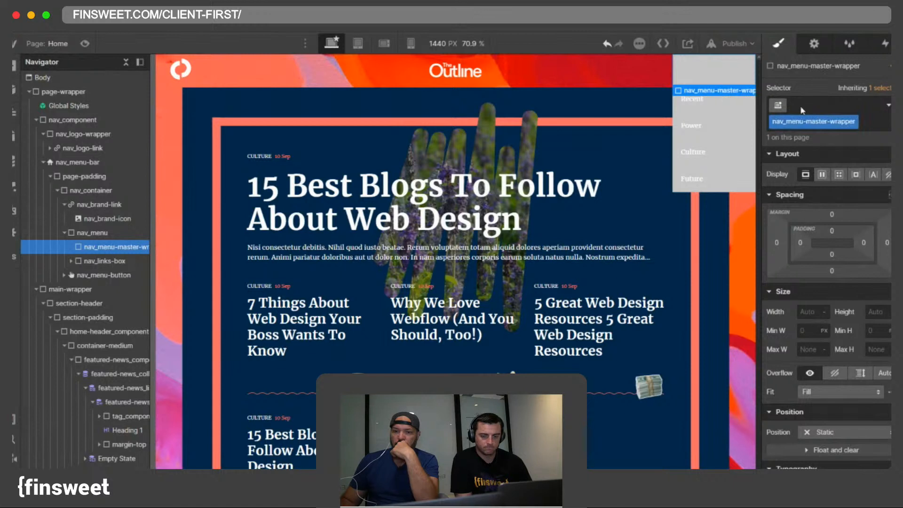
click(111, 262)
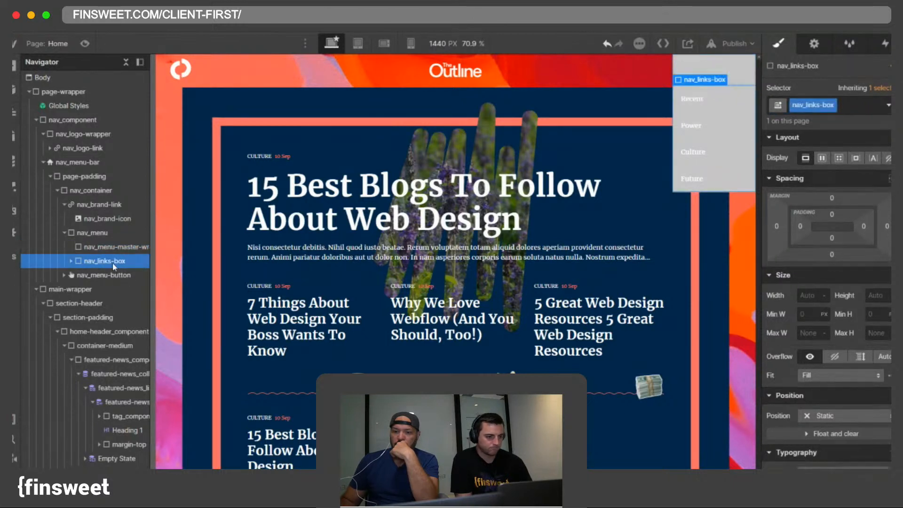
mouse_move(112, 262)
mouse_down()
mouse_move(110, 237)
mouse_move(107, 255)
mouse_up()
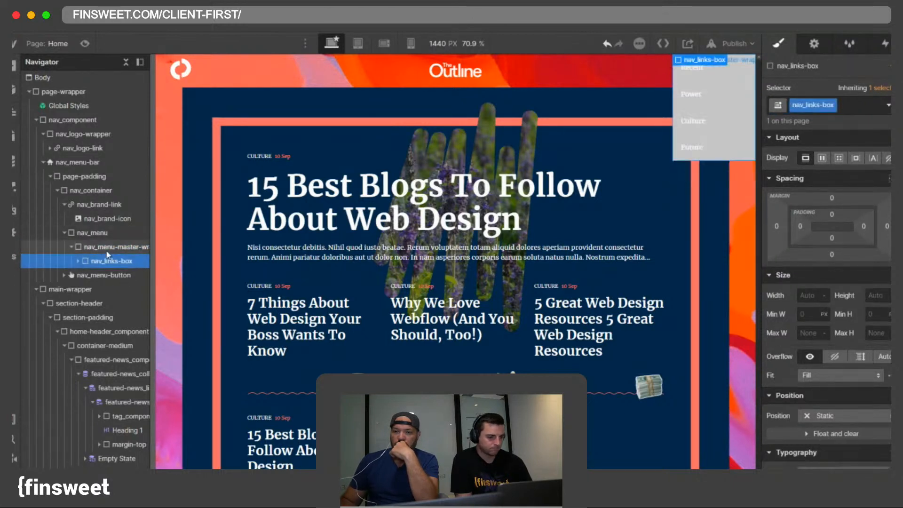
Step: Add a div block with the class nav_menu-logo-wrapper inside nav_menu-master-wrapper, above nav_links-box
click(108, 248)
key(super+e)
text(d)
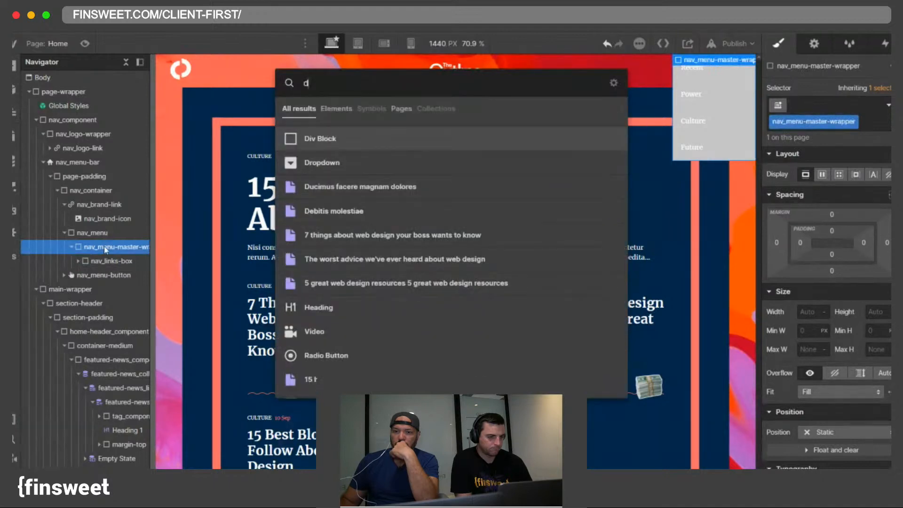
key(Return)
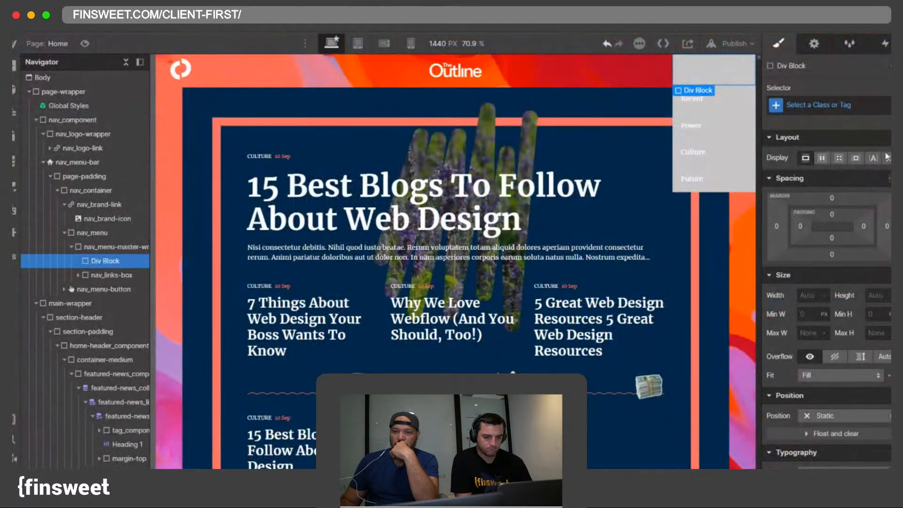
click(826, 107)
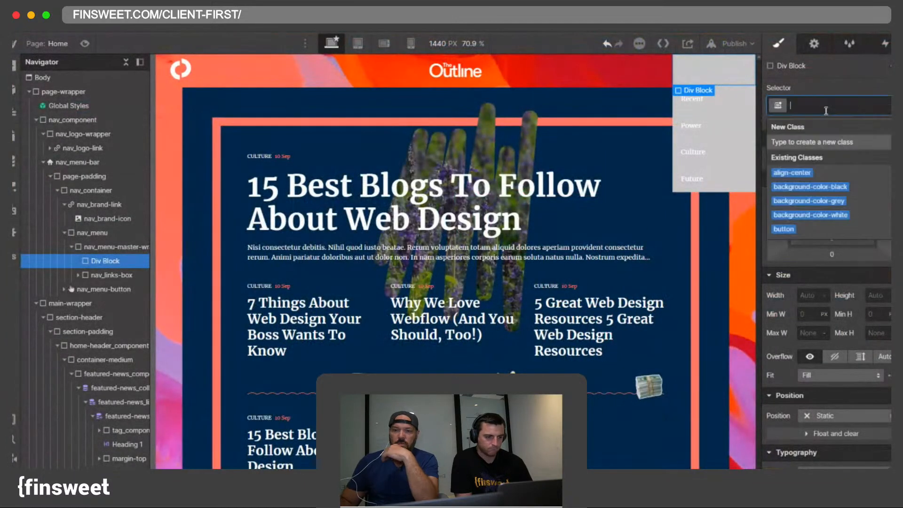
text(nav_)
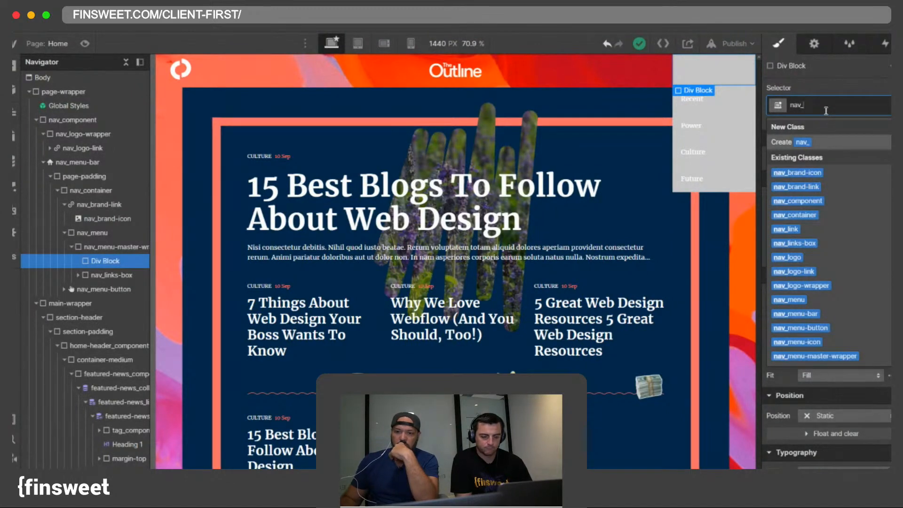
text(menu-)
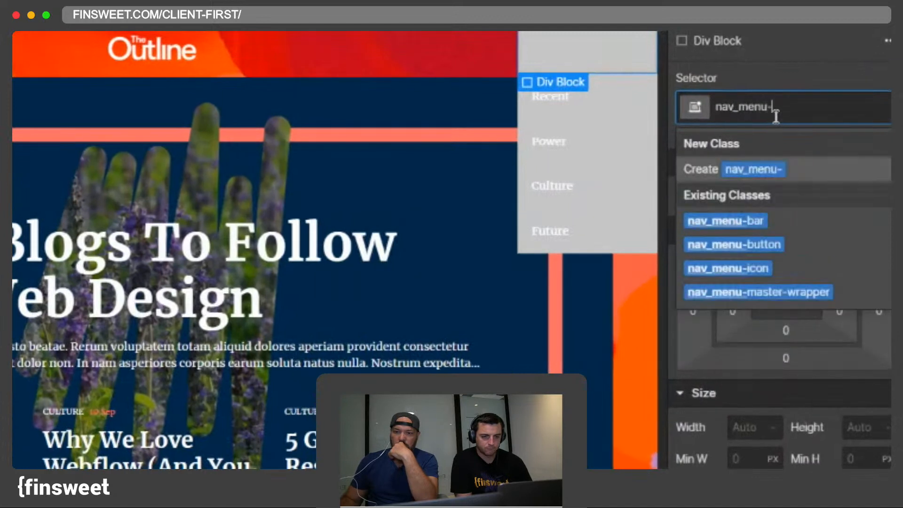
text(log-wrapper)
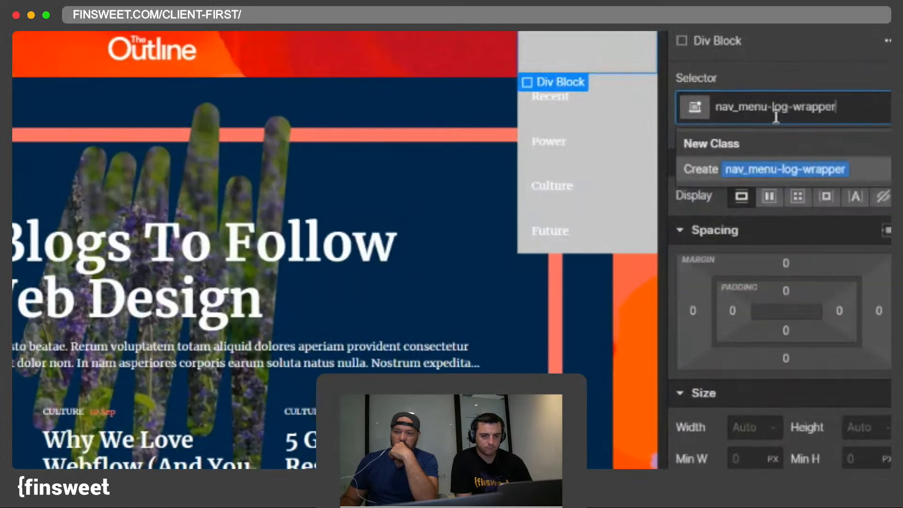
key(Return)
click(775, 107)
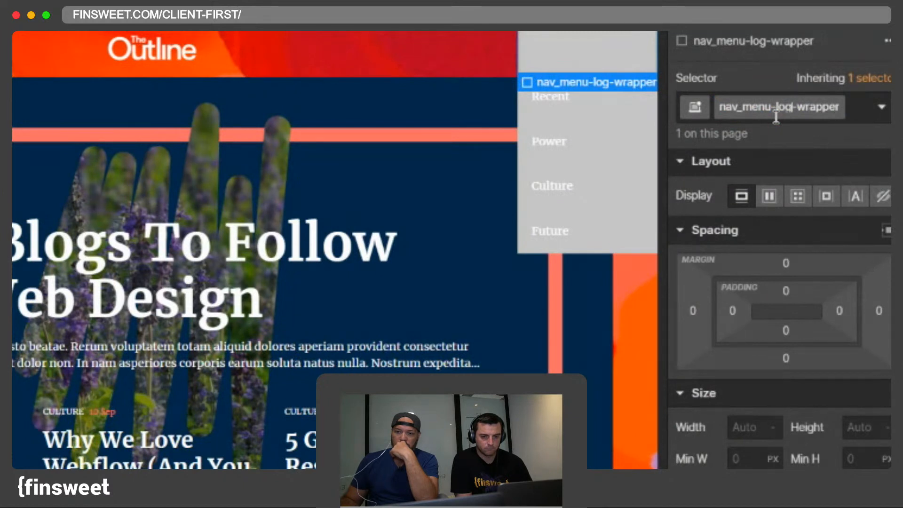
text(o)
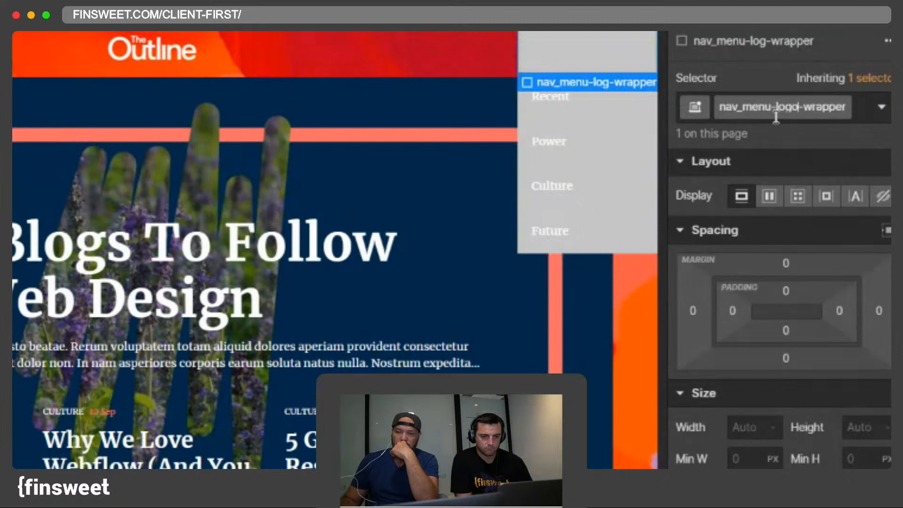
key(Return)
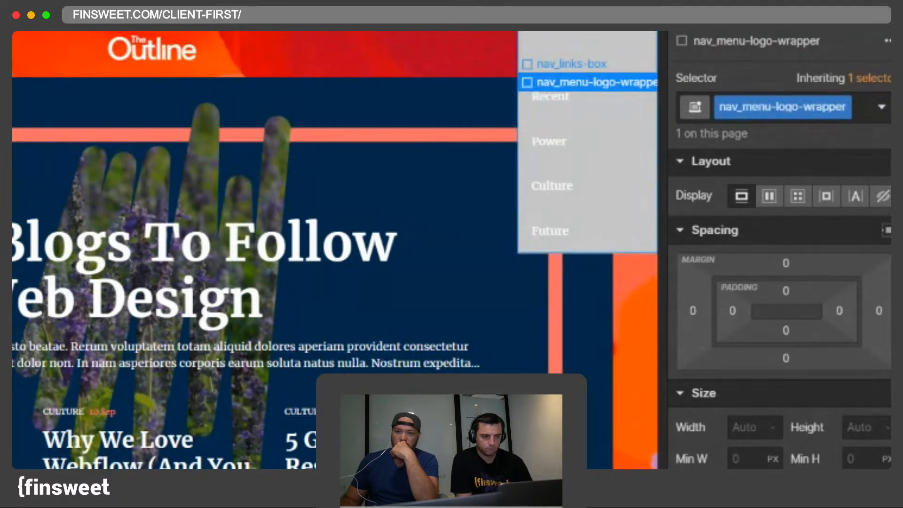
Step: Add a div block with the class nav_menu-bottom-wrapper inside nav_menu-master-wrapper, below nav_links-box
click(588, 118)
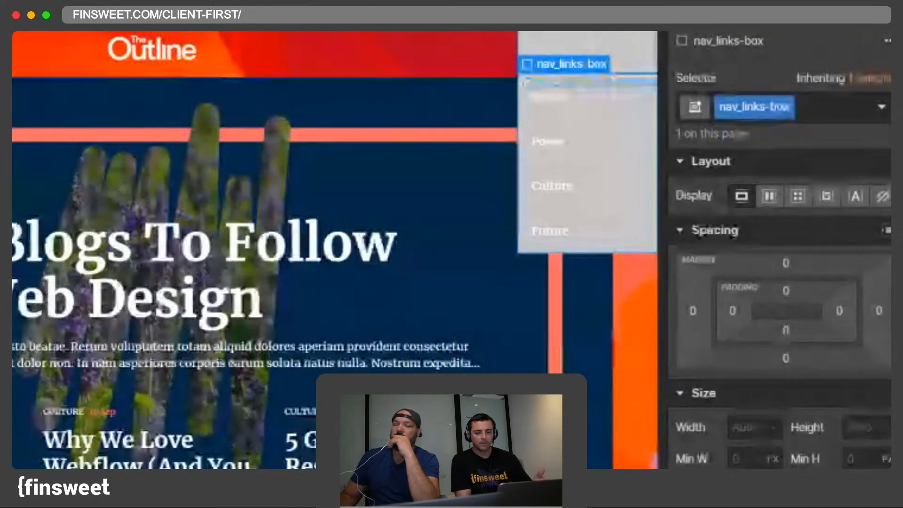
key(Left)
key(Up)
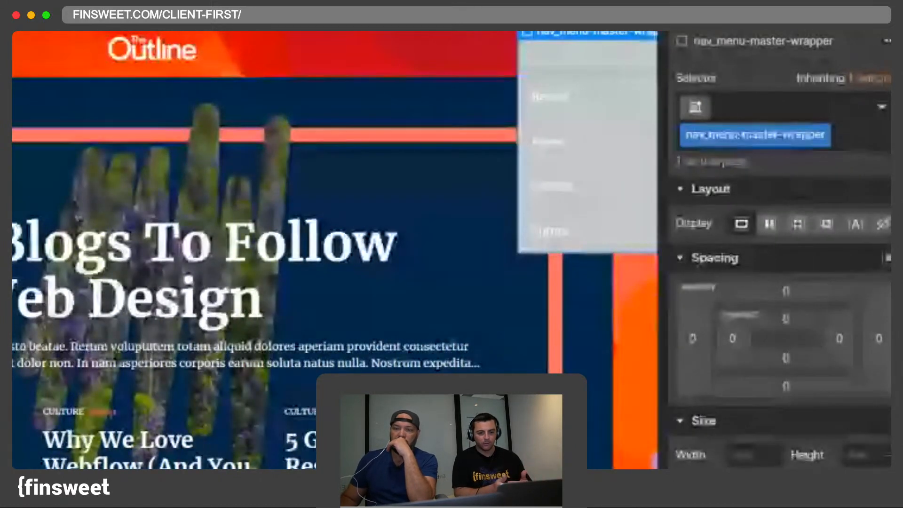
key(p)
key(Return)
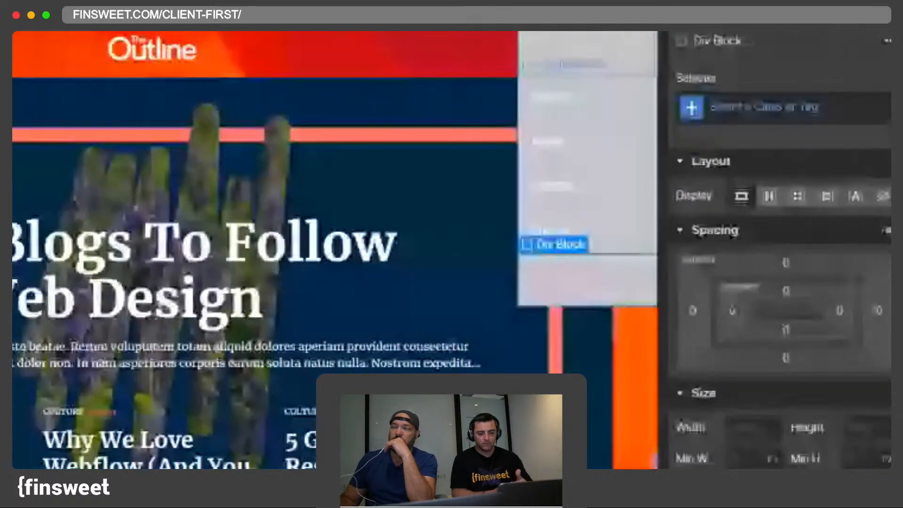
click(752, 112)
text(nav)
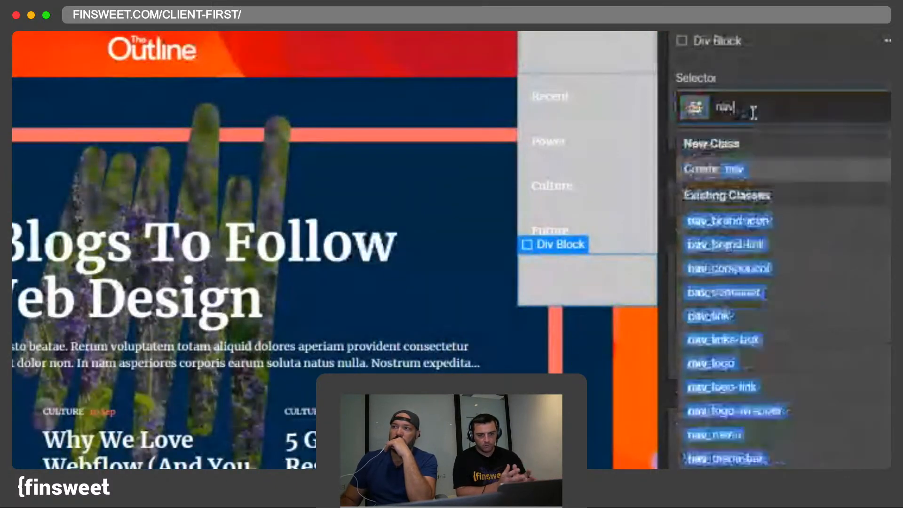
text(_menu)
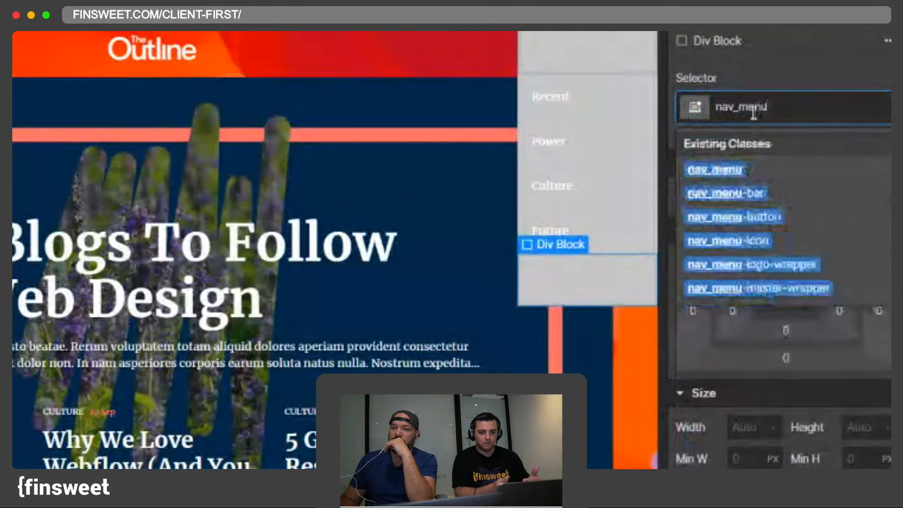
text(-bottom-wrapper)
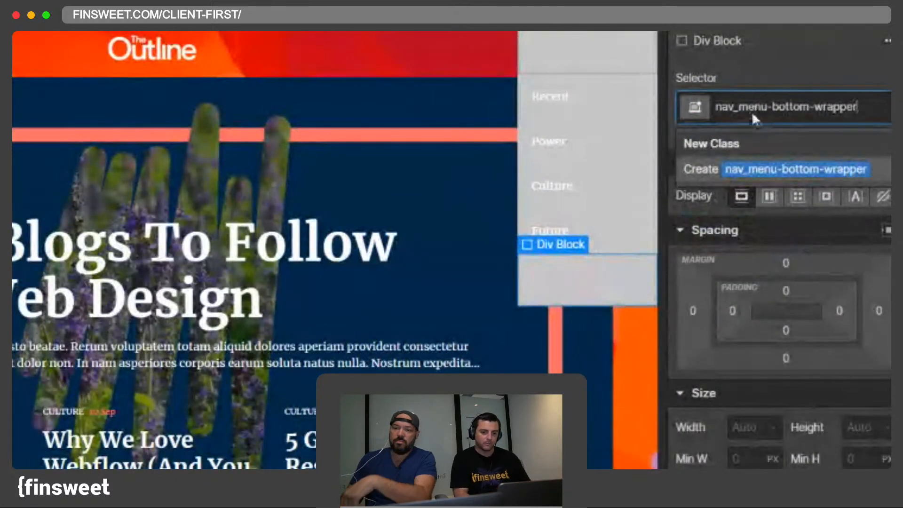
key(Return)
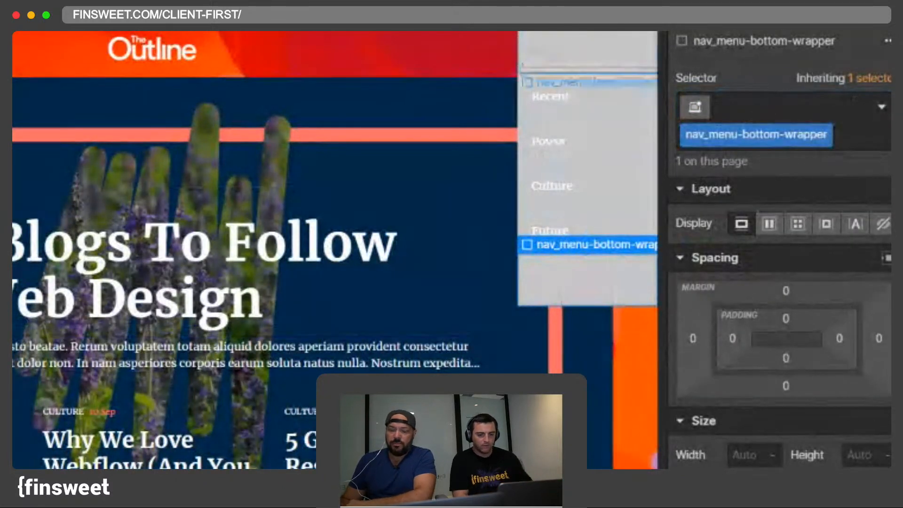
Step: Examine the nested element structure of nav_menu, from its master wrapper down to the links inside nav_links-box, with full class names readable
key(Up)
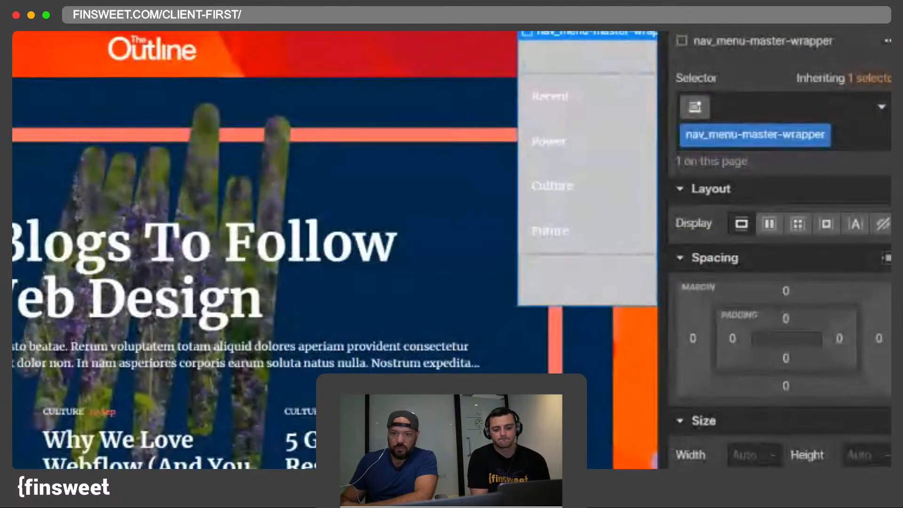
key(Up)
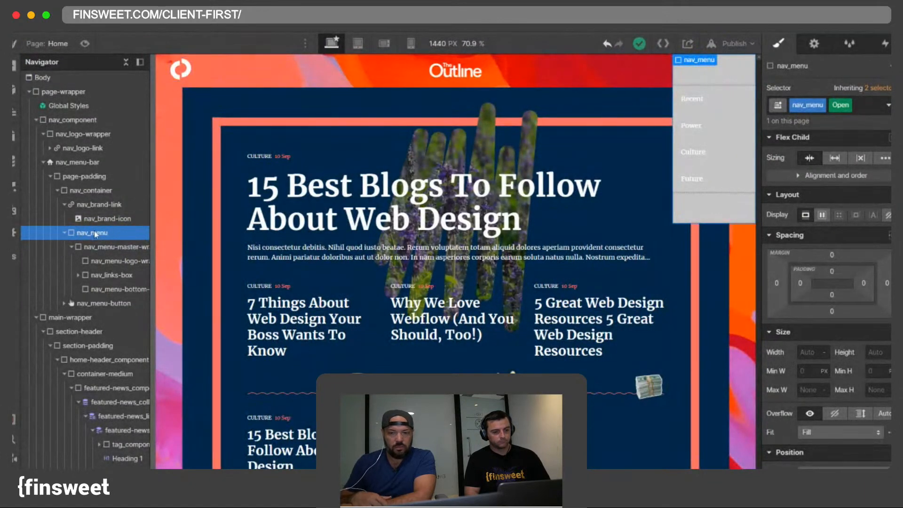
click(43, 162)
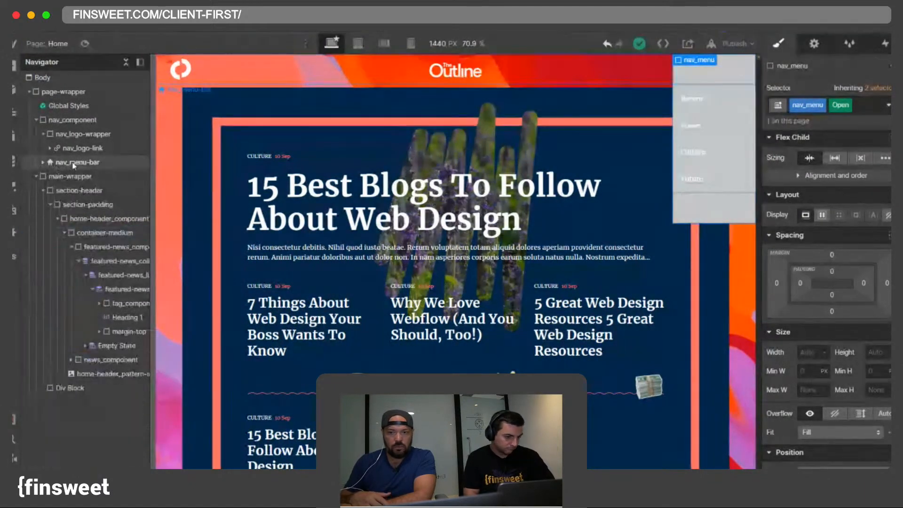
click(44, 162)
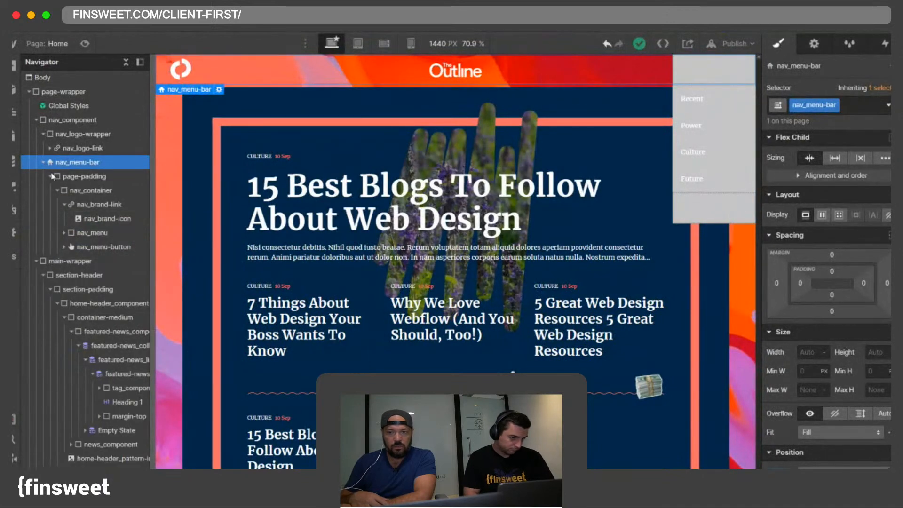
click(93, 247)
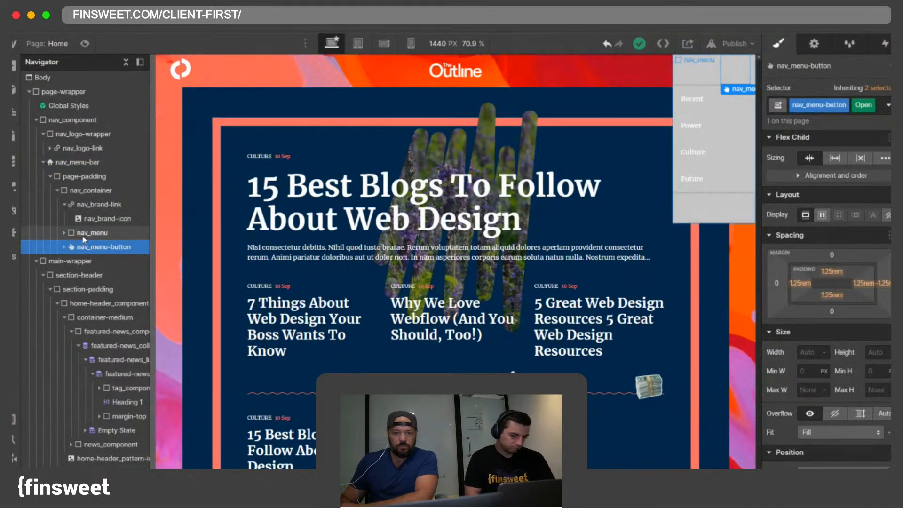
click(78, 234)
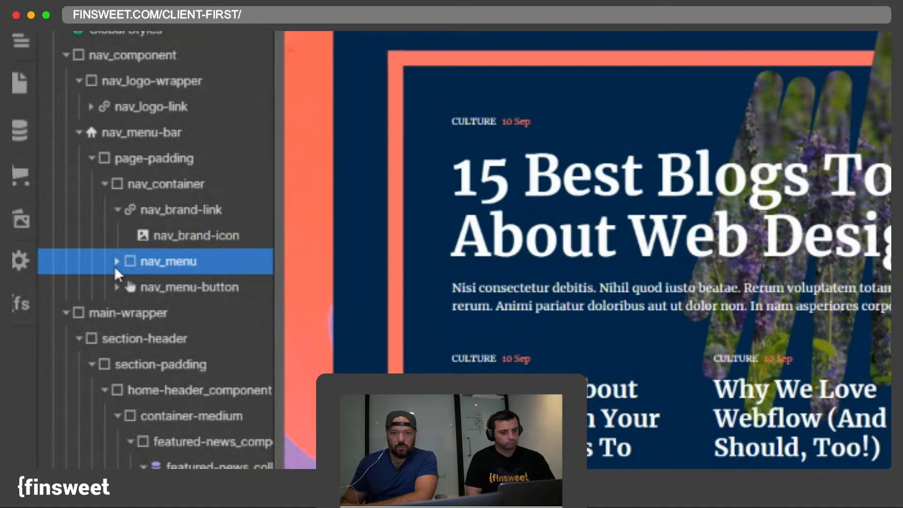
click(114, 266)
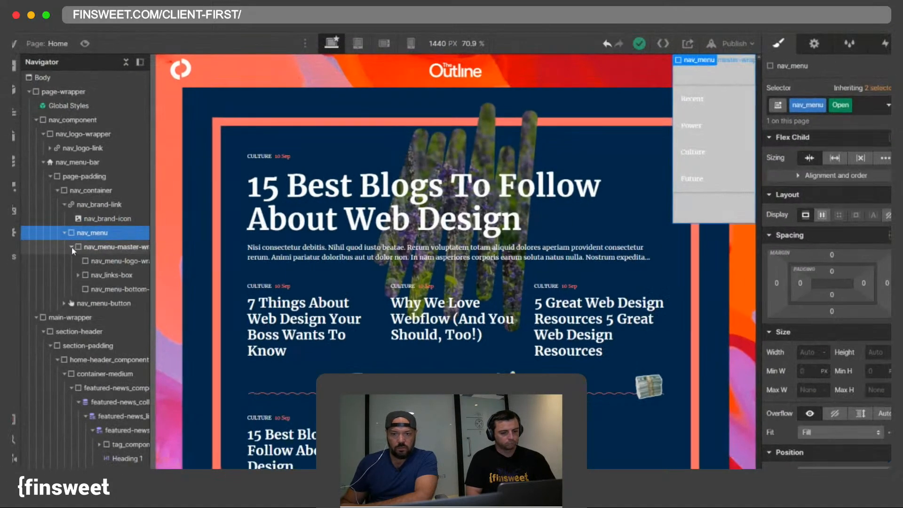
click(132, 291)
click(71, 247)
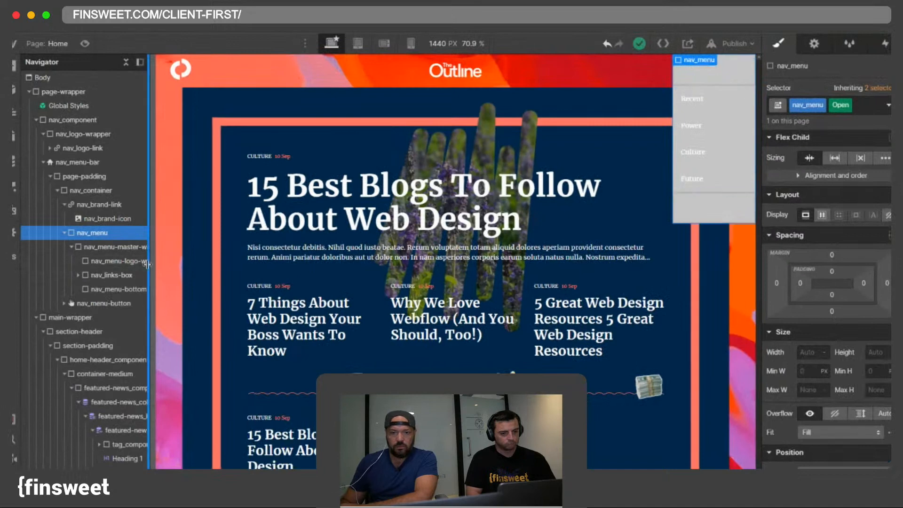
drag(174, 267, 177, 268)
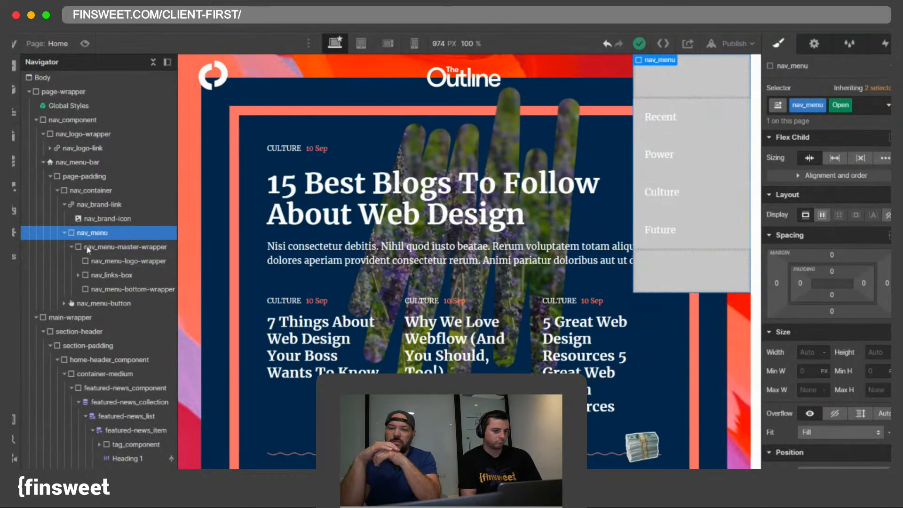
click(79, 275)
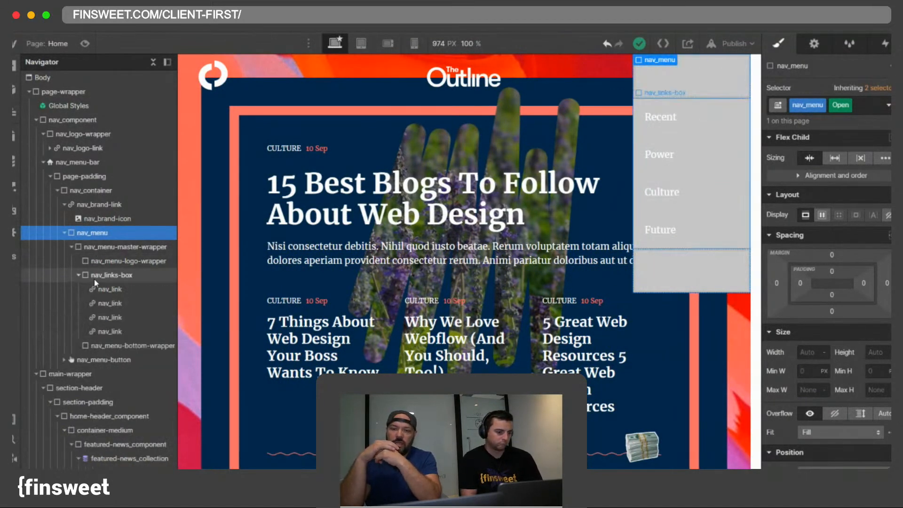
Step: Collapse nav_links-box and set the background color of nav_menu-master-wrapper to the Outline Red swatch
click(100, 280)
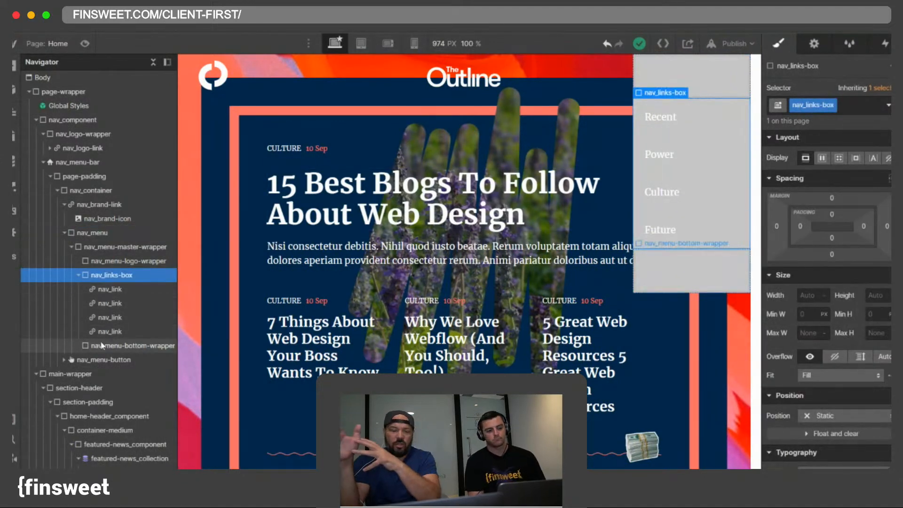
click(86, 276)
click(102, 250)
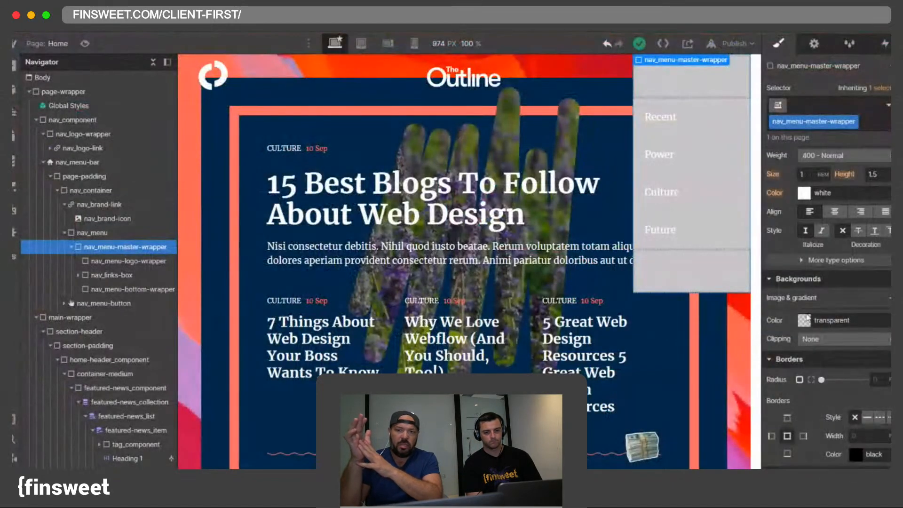
click(803, 320)
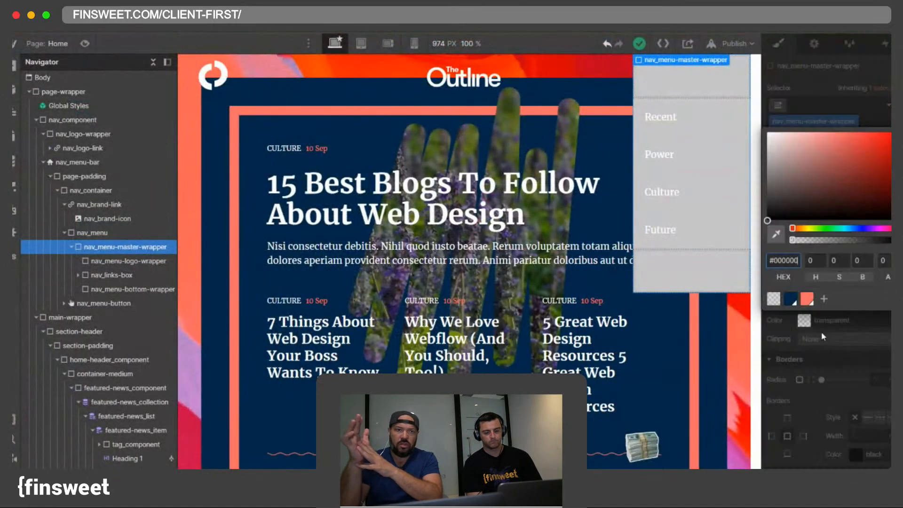
click(807, 299)
click(798, 333)
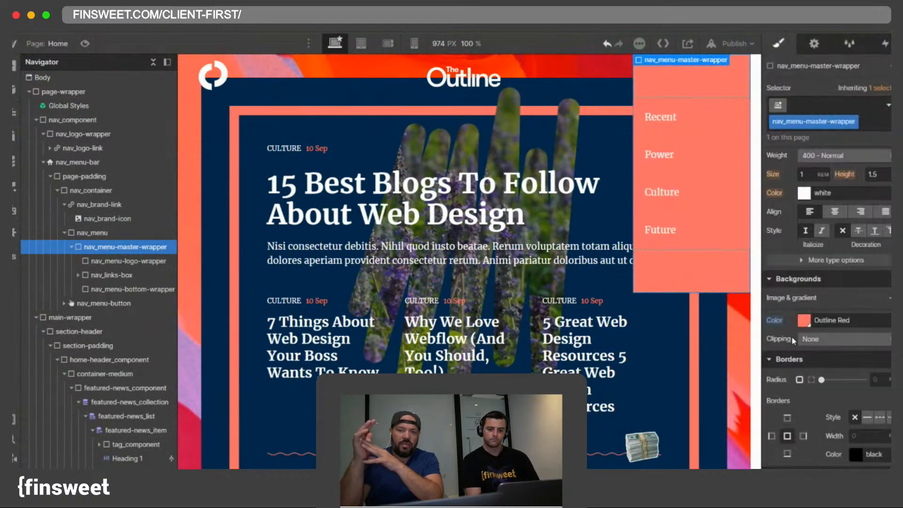
Step: Check the menu on the reference site and set the background color of nav_menu-master-wrapper to #FF294C
scroll(826, 282, up, 5)
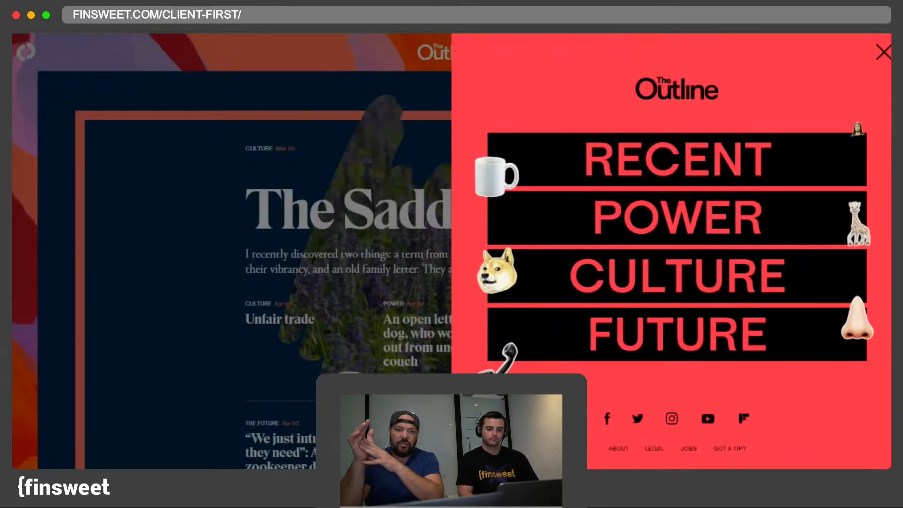
click(528, 107)
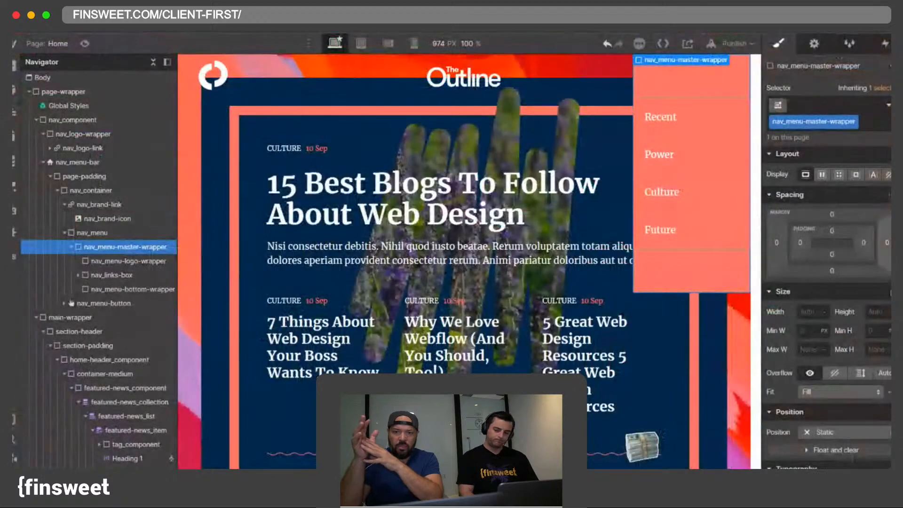
scroll(826, 282, down, 10)
click(820, 261)
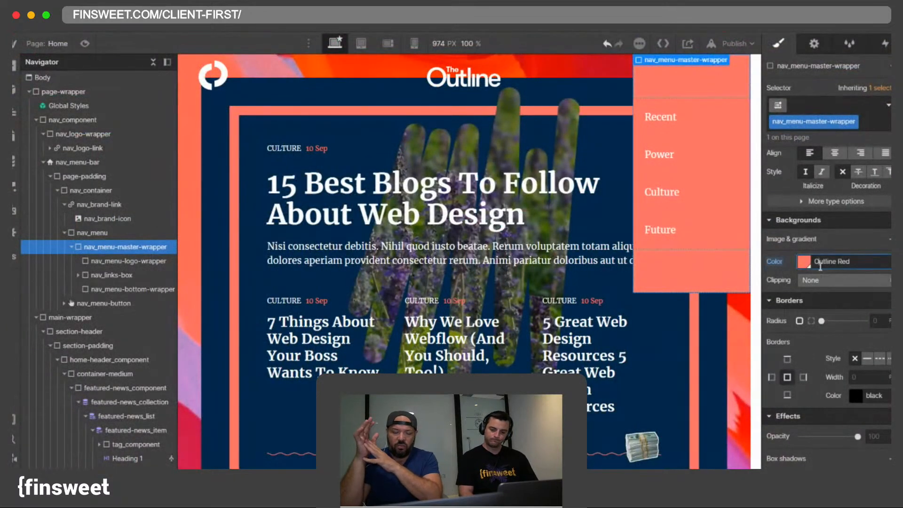
text(#FF294C)
key(Return)
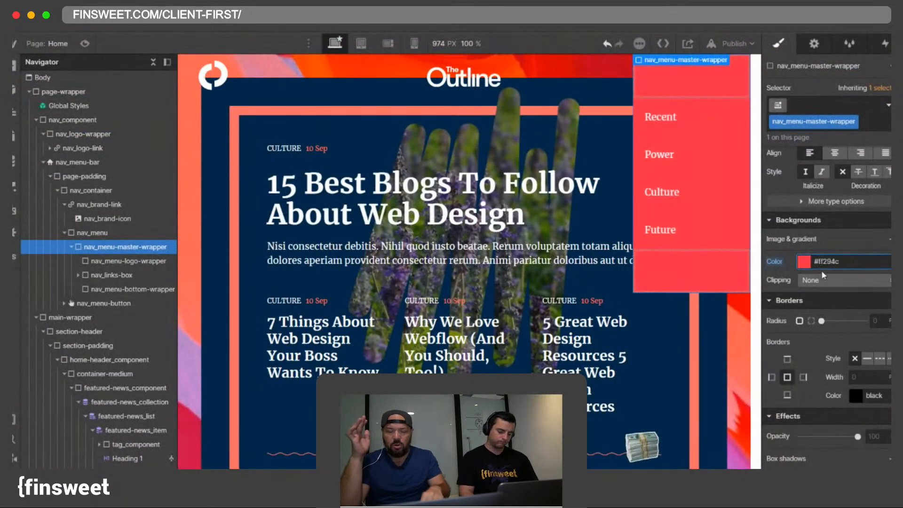
Step: Save the #ff294c background color of nav_menu-master-wrapper as a global swatch named Fark Pink
click(813, 262)
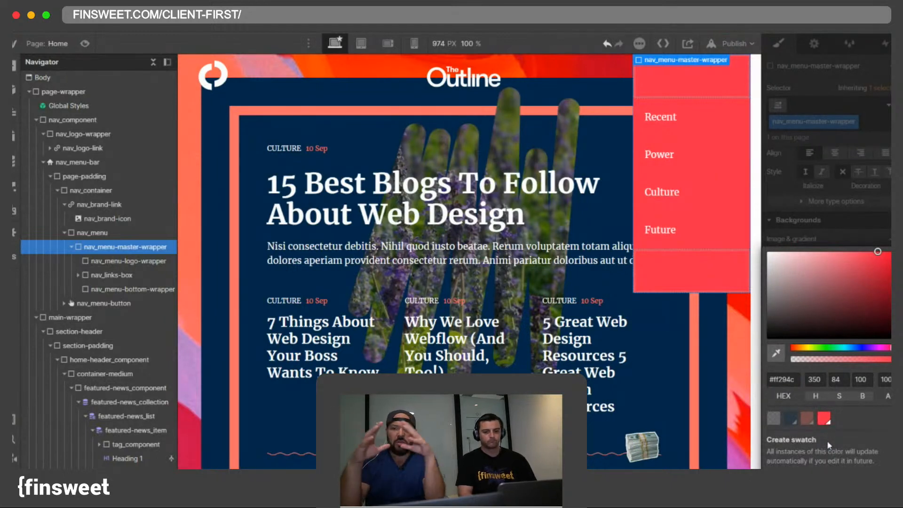
click(824, 418)
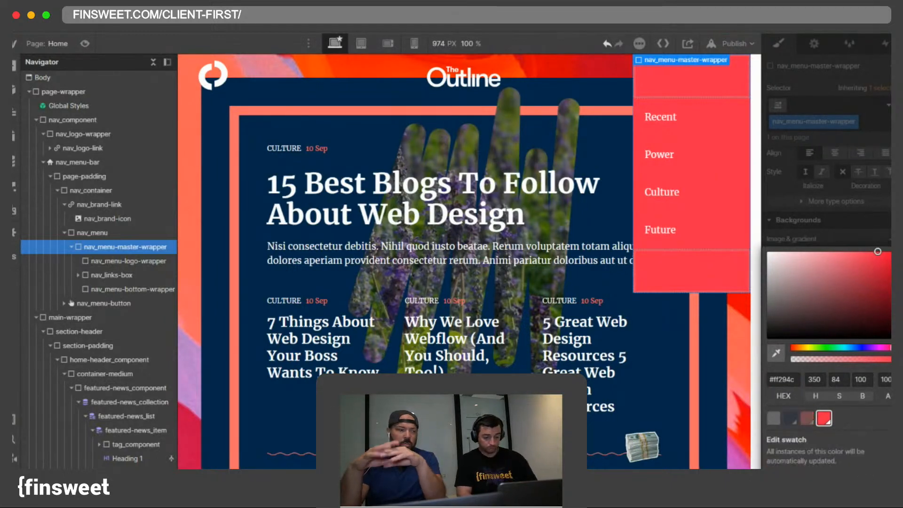
right_click(799, 467)
click(782, 249)
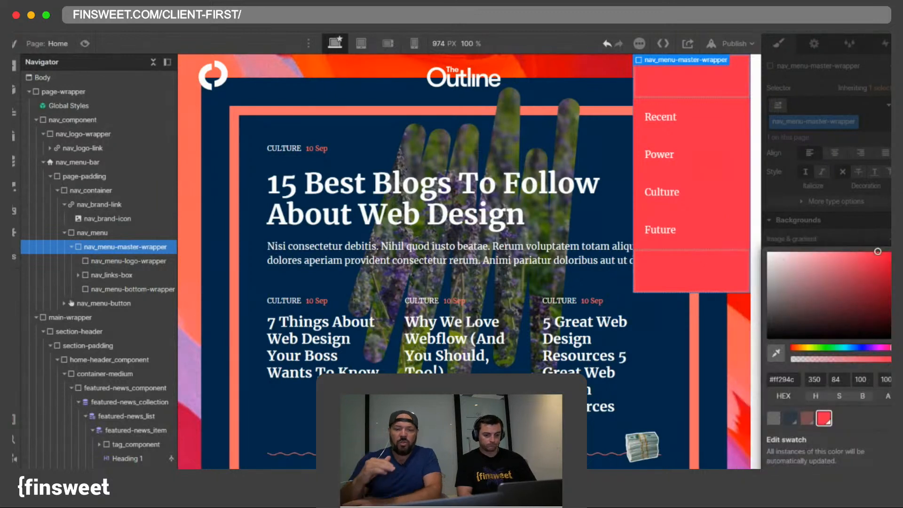
click(781, 468)
click(841, 240)
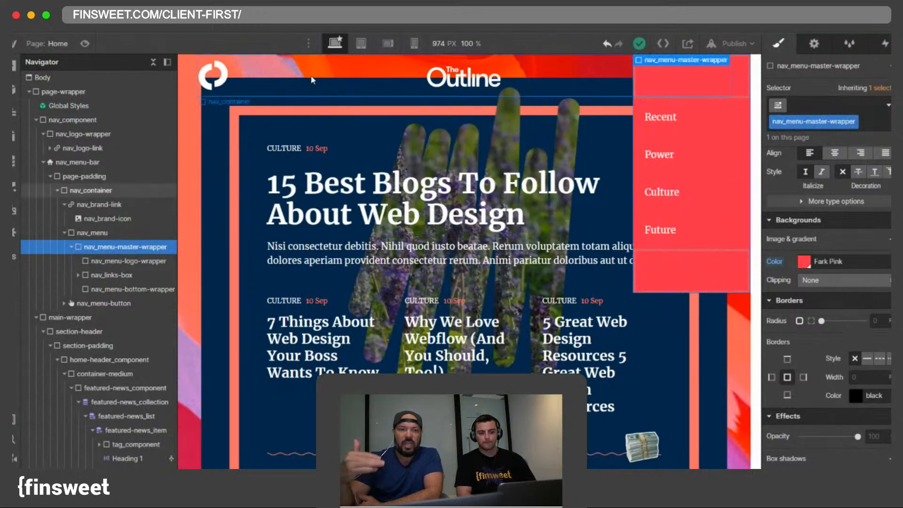
click(281, 179)
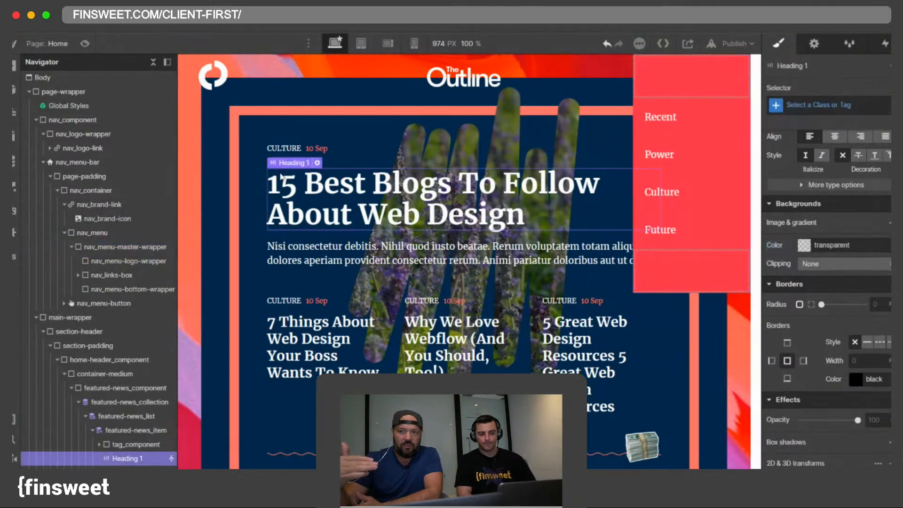
scroll(283, 179, down, 4)
scroll(283, 178, up, 4)
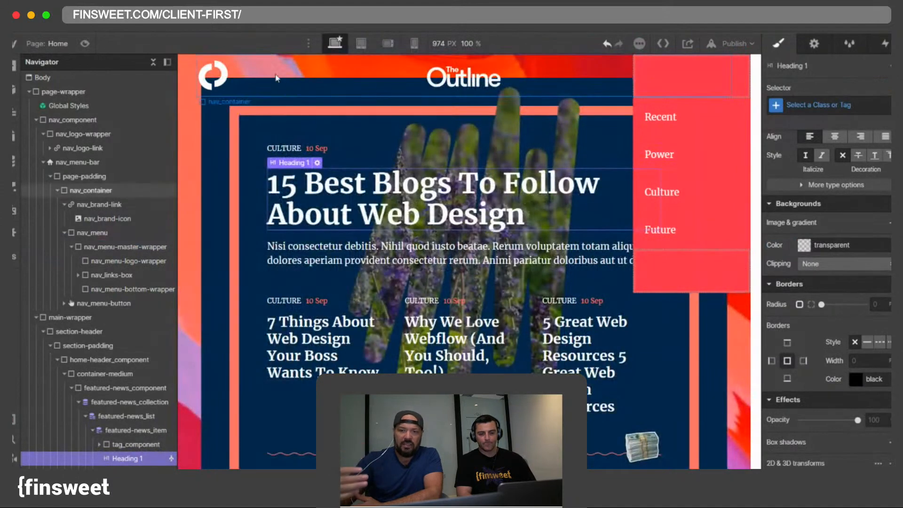
click(189, 86)
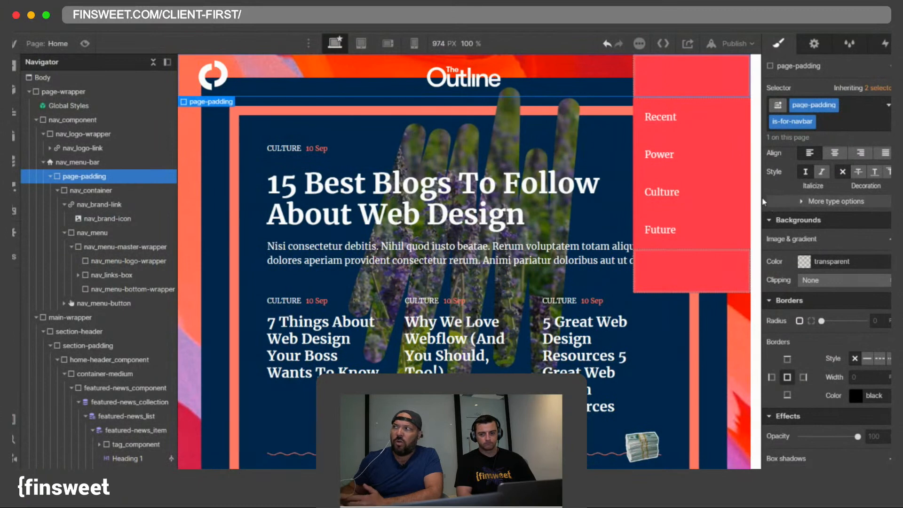
Step: Narrow the Navigator and set the canvas width of the base desktop breakpoint to 1440 px
click(335, 44)
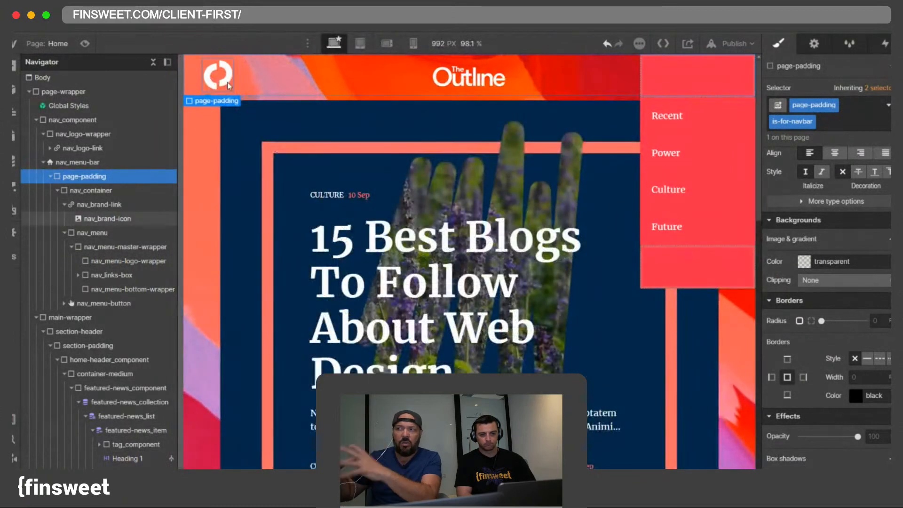
drag(175, 99, 148, 97)
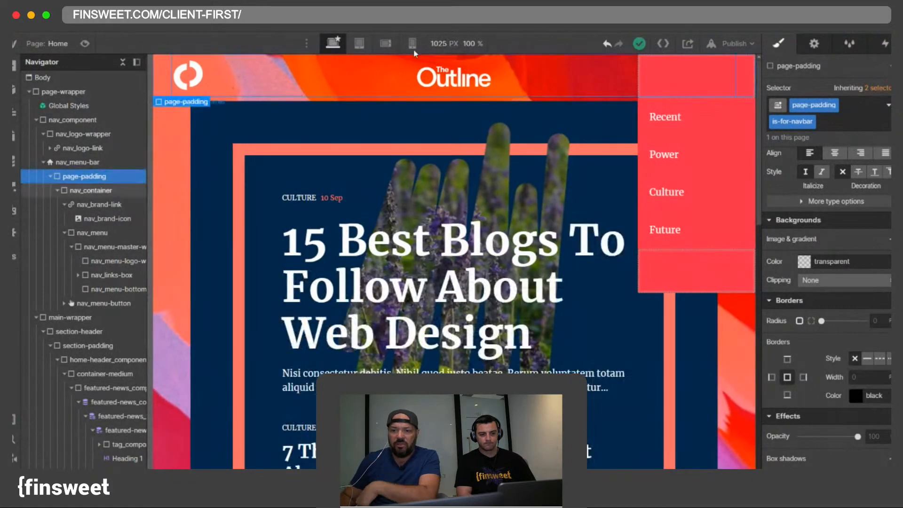
click(443, 44)
text(1440)
key(Return)
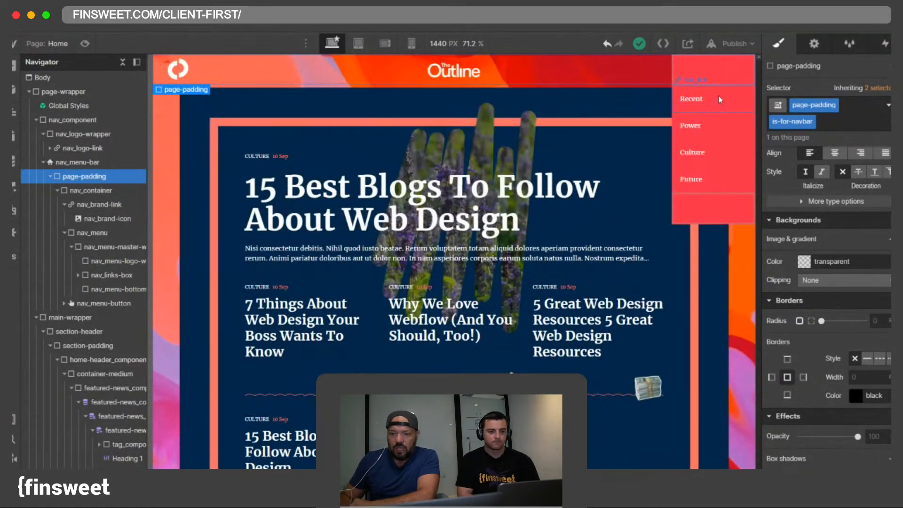
Step: Rename the class of nav_menu-button, the menu button below nav_menu, to nav_button-open
click(690, 98)
click(116, 261)
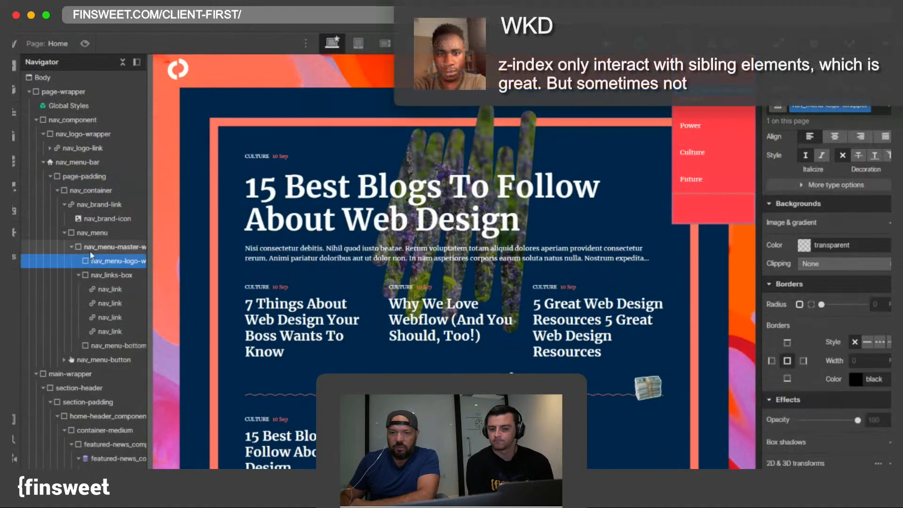
click(71, 246)
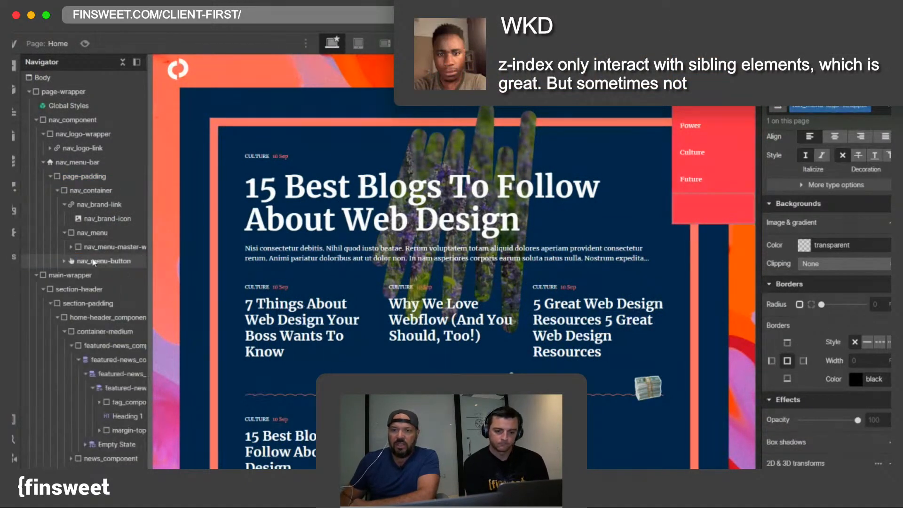
click(94, 260)
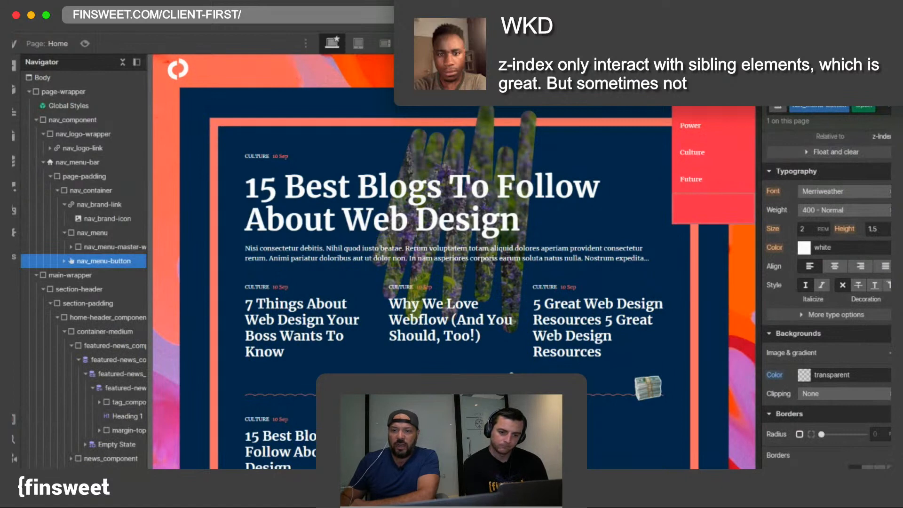
click(705, 113)
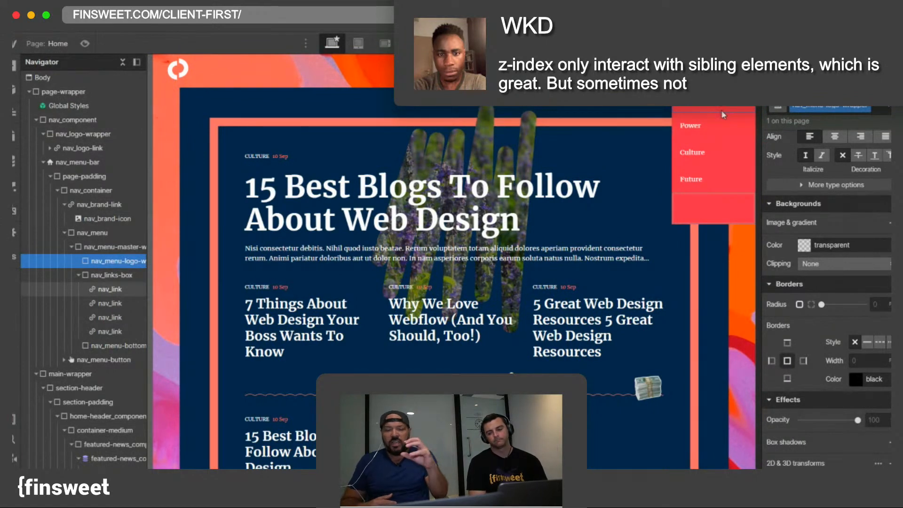
click(102, 361)
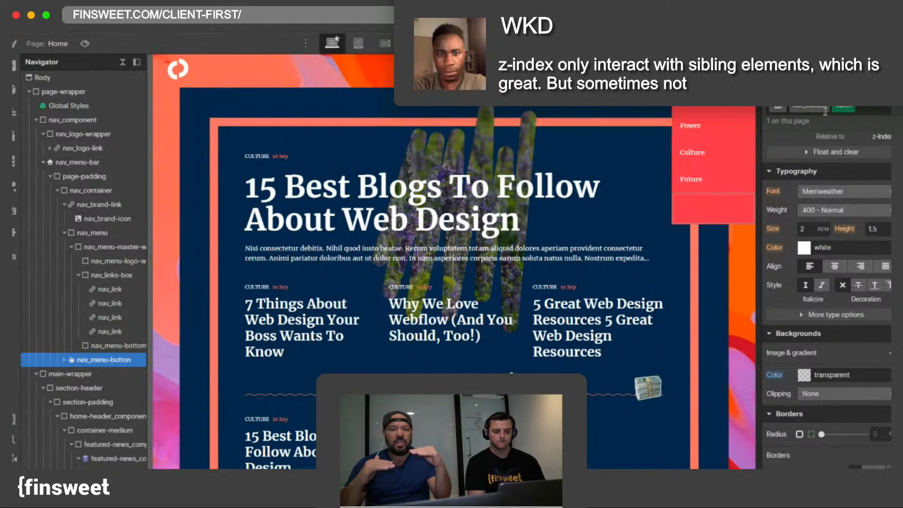
key(Return)
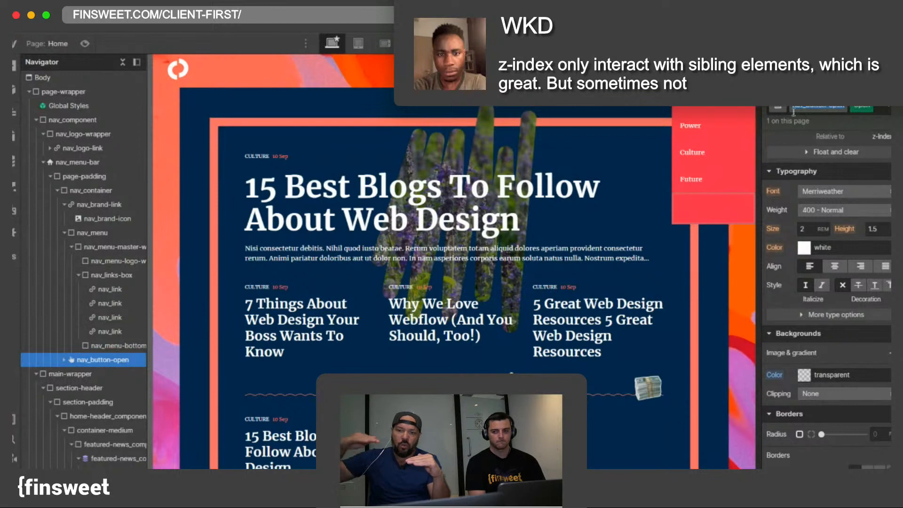
click(105, 263)
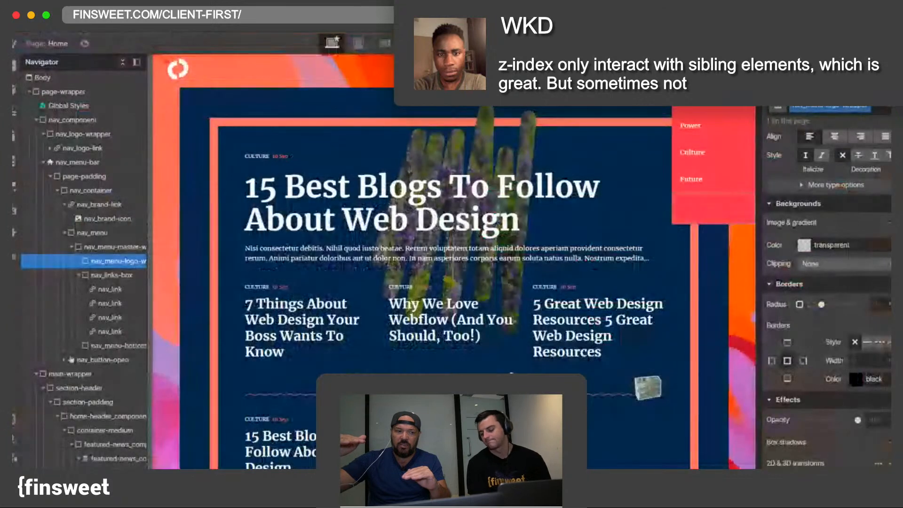
click(102, 246)
click(102, 262)
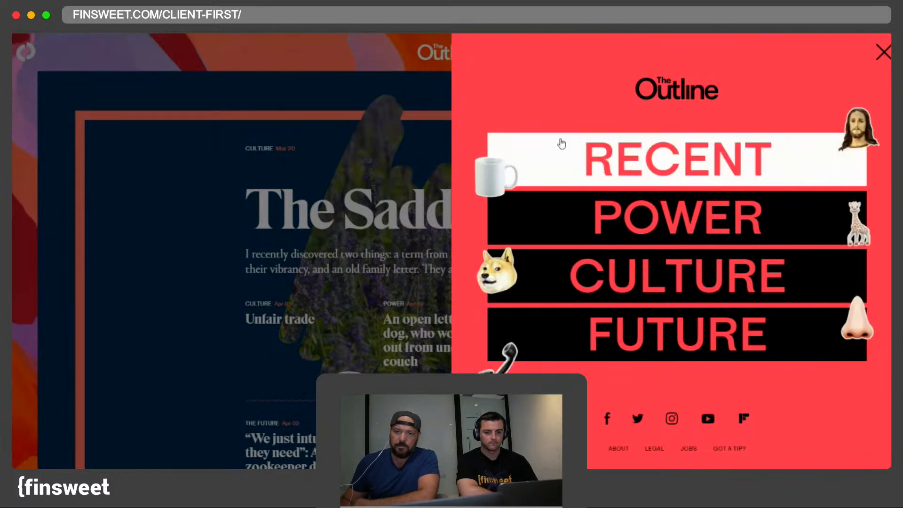
key(ctrl+minus)
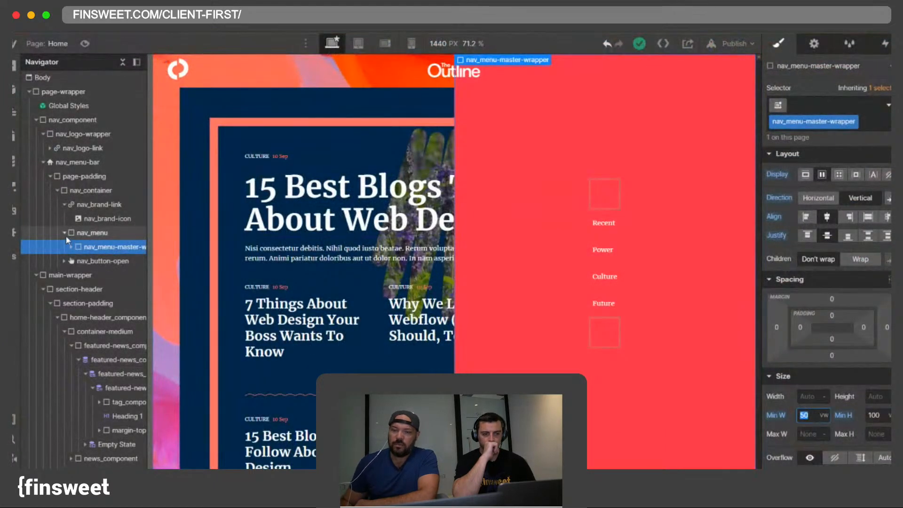
Step: Add a div block inside nav_menu-master-wrapper and place it first, above nav_menu-logo-wrapper
click(64, 233)
click(64, 233)
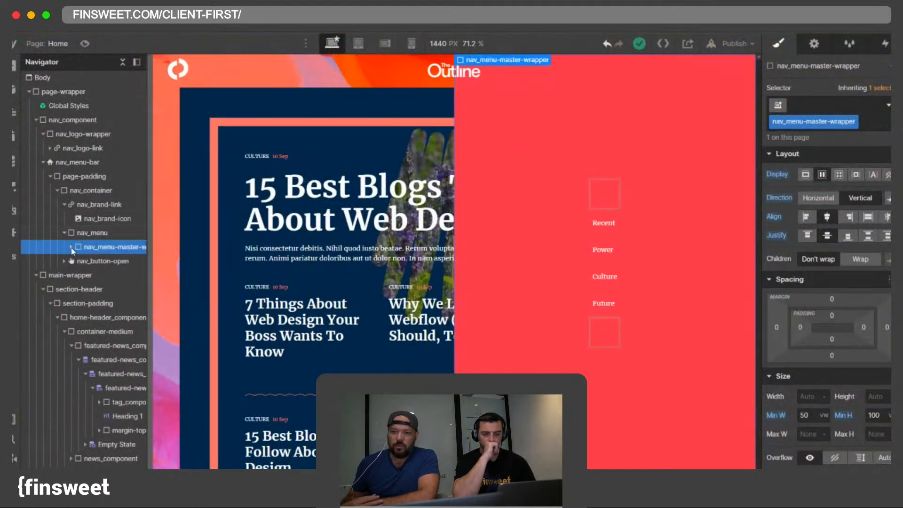
click(71, 246)
click(57, 192)
click(56, 192)
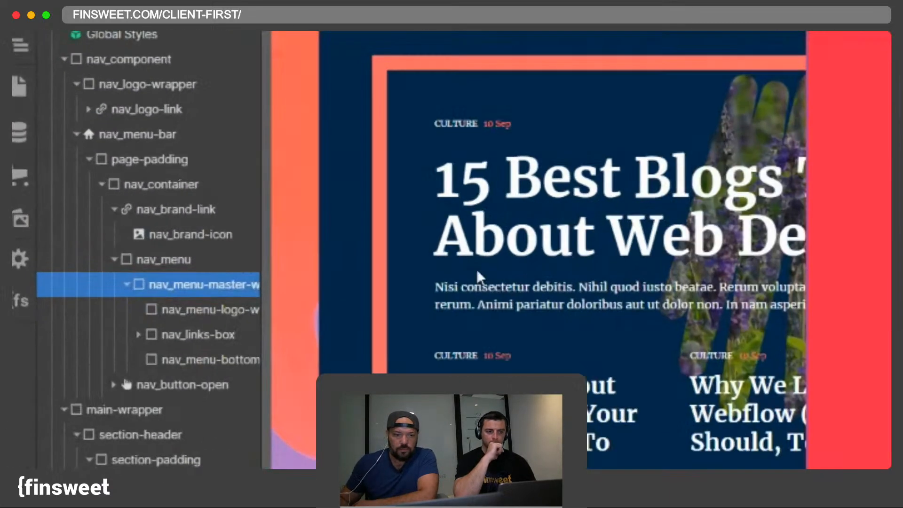
key(ctrl+e)
click(304, 140)
drag(109, 305, 105, 270)
drag(191, 292, 184, 265)
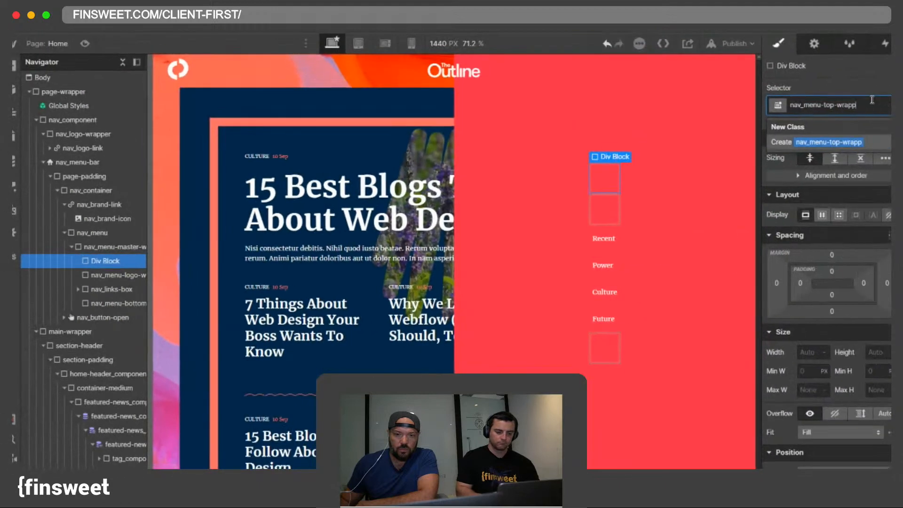
Step: Give the new div block the class nav_menu-top-wrapper and nest nav_menu-logo-wrapper and nav_links-box inside it
key(Return)
mouse_move(113, 274)
mouse_down()
mouse_move(111, 266)
mouse_move(121, 290)
mouse_move(103, 271)
mouse_move(112, 292)
mouse_up()
click(104, 262)
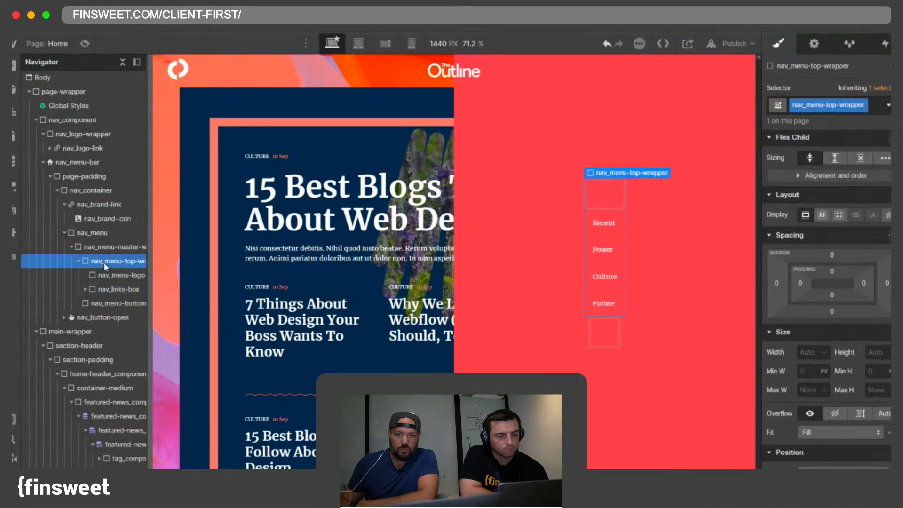
Step: Add an image element with the black Outline logo inside nav_menu-logo-wrapper
click(596, 201)
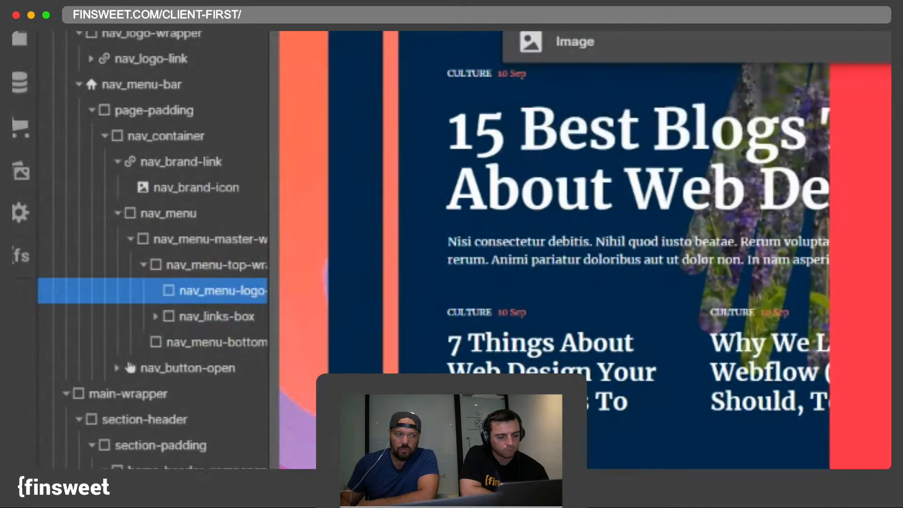
key(ctrl+v)
key(j)
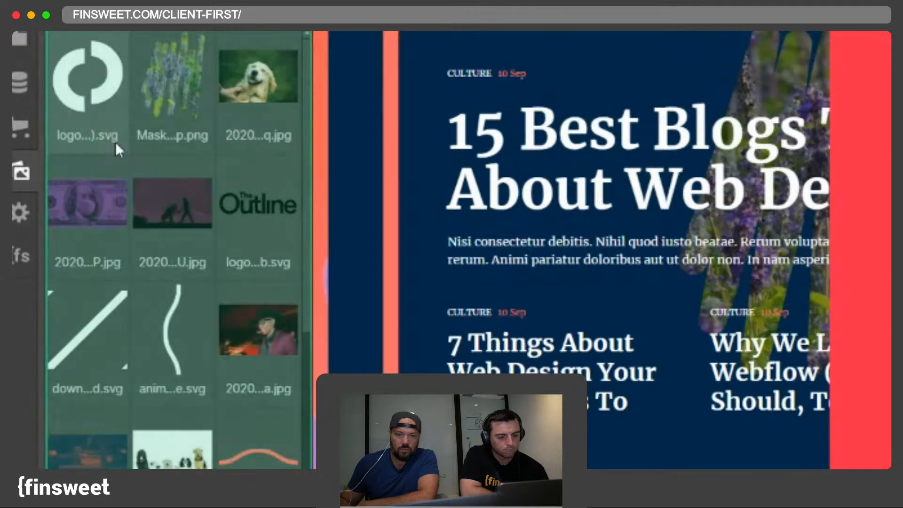
scroll(118, 150, down, 10)
scroll(153, 365, down, 2)
scroll(271, 188, up, 10)
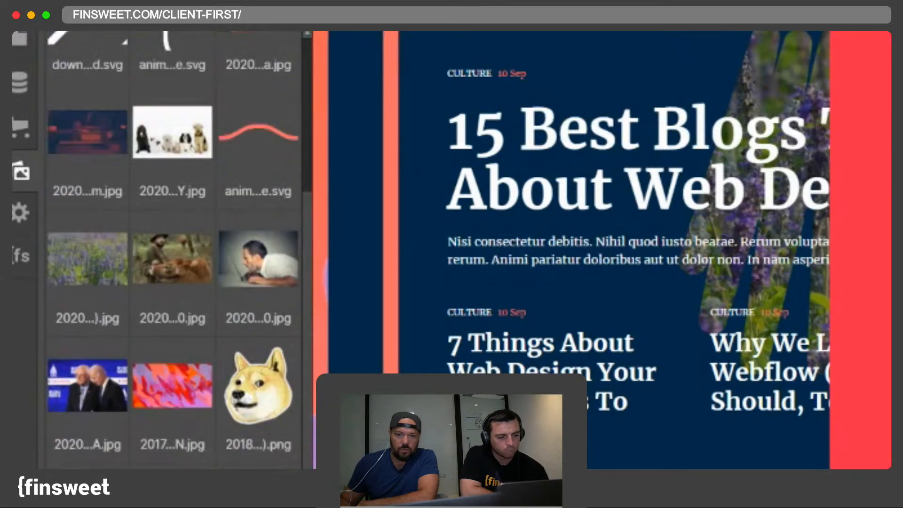
key(z)
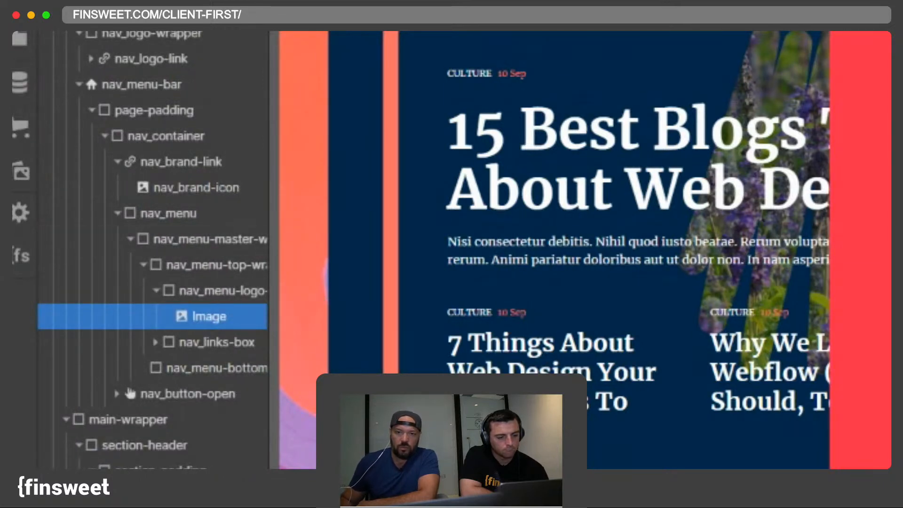
Step: Give the new logo image the class nav_menu-logo and close its image settings
click(845, 103)
text(nav_menu-)
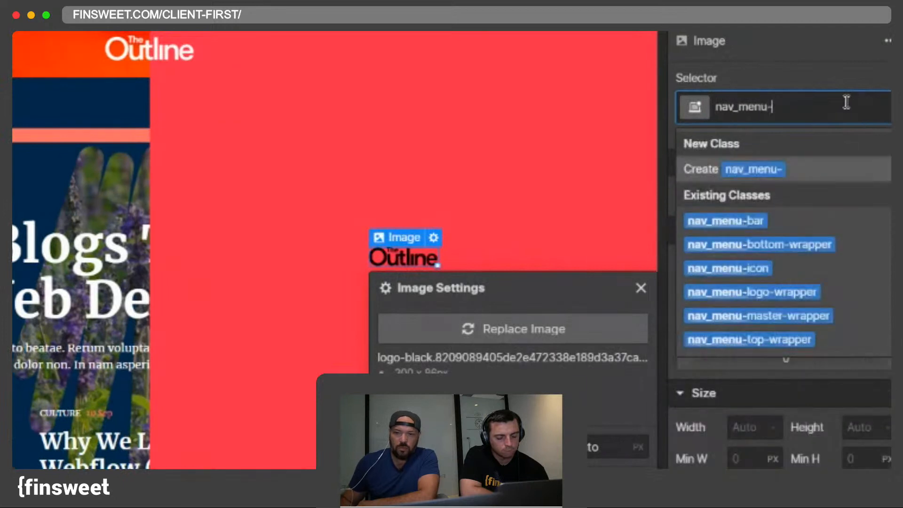
text(logo)
key(Return)
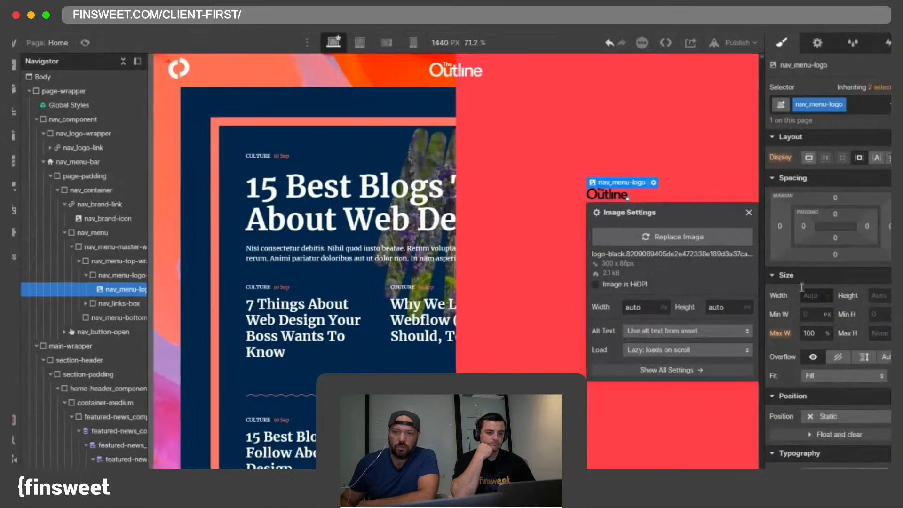
key(Escape)
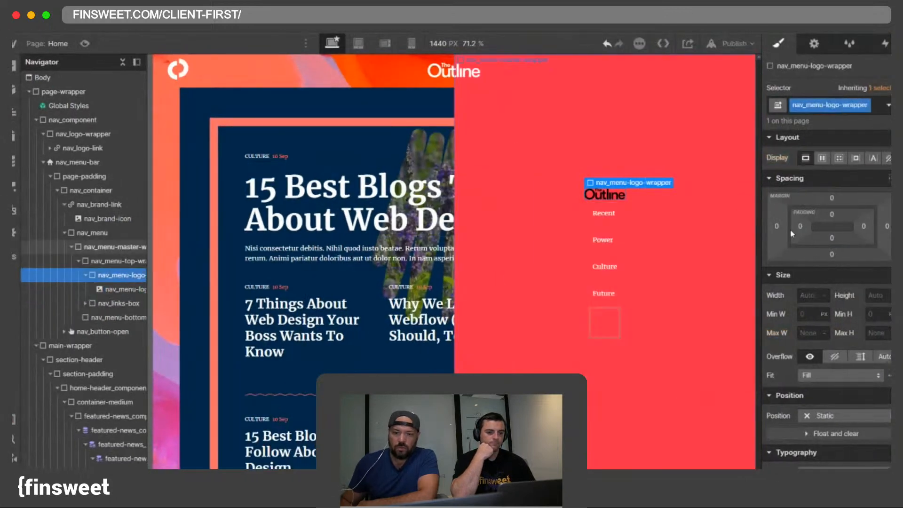
Step: Enlarge the nav_menu-logo image to a width of about 182 px and check the width in its settings
drag(624, 199, 648, 213)
click(810, 36)
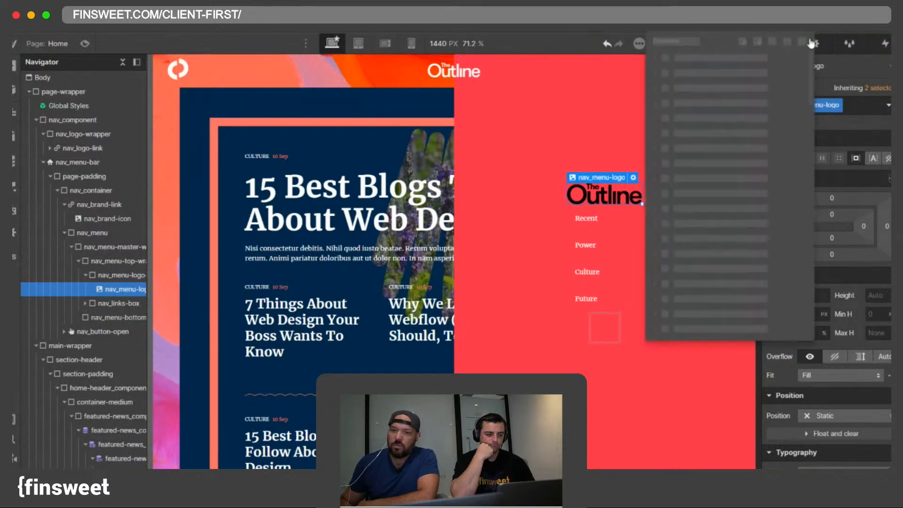
click(814, 194)
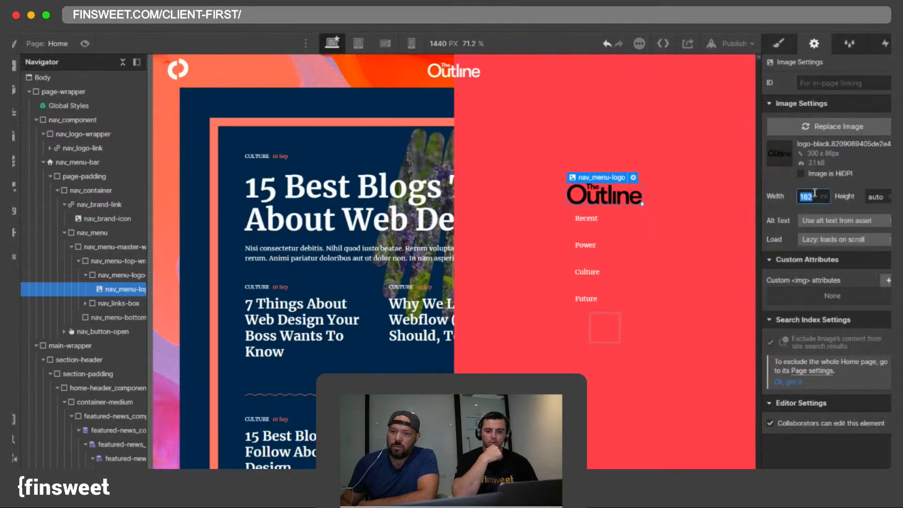
click(778, 44)
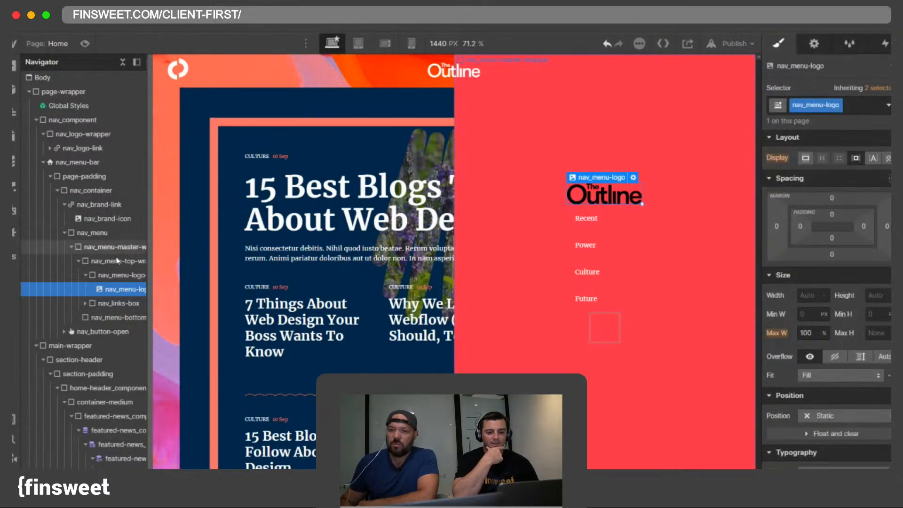
click(104, 275)
click(86, 275)
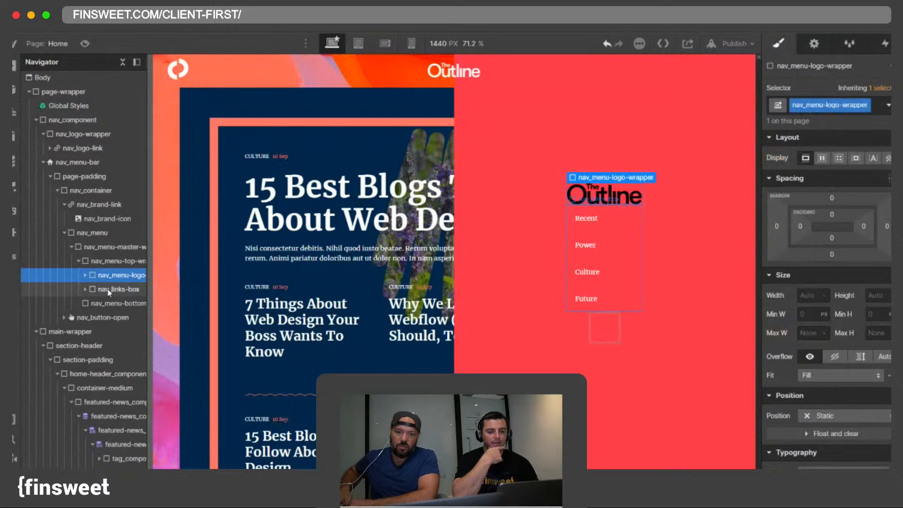
click(115, 289)
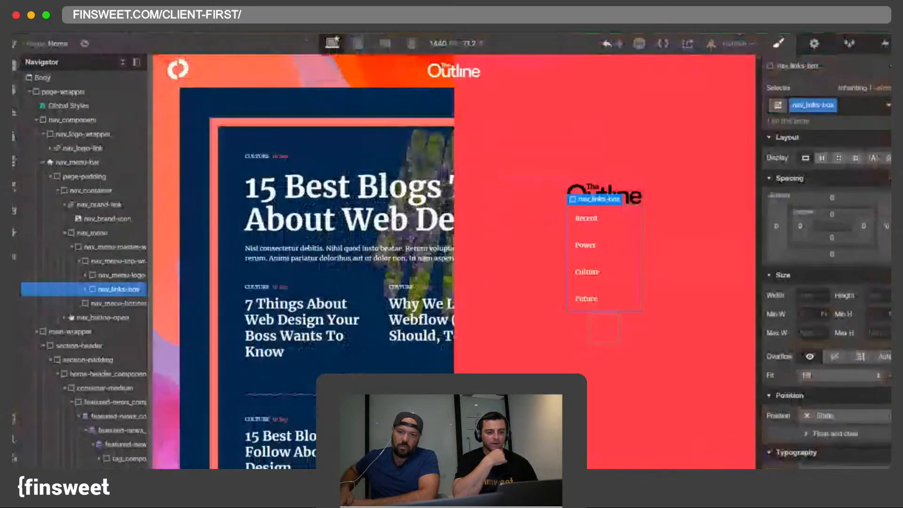
scroll(835, 194, down, 7)
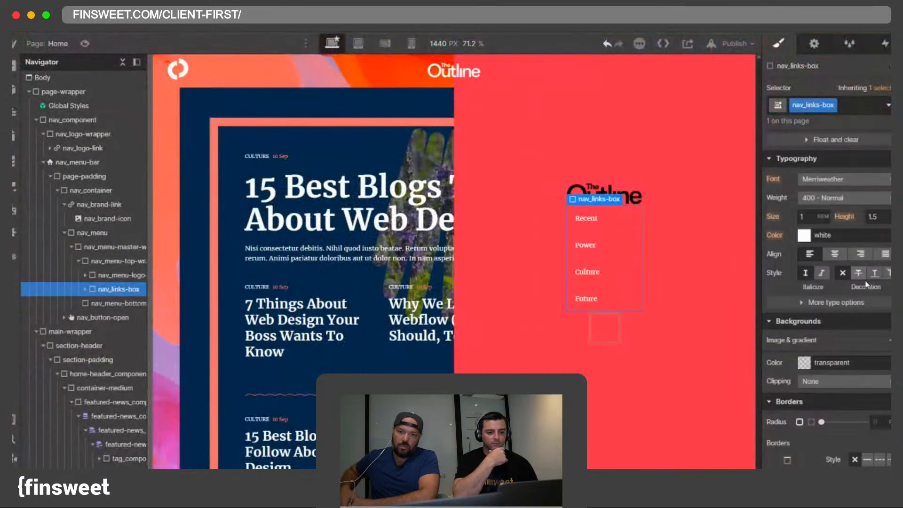
click(620, 197)
scroll(867, 198, up, 3)
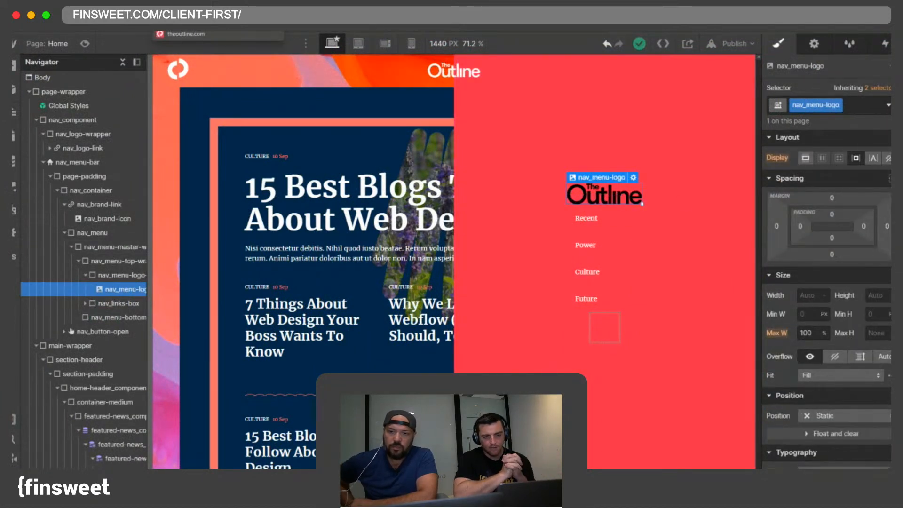
Step: Switch the canvas to the mobile portrait breakpoint and select nav_menu-master-wrapper
click(413, 43)
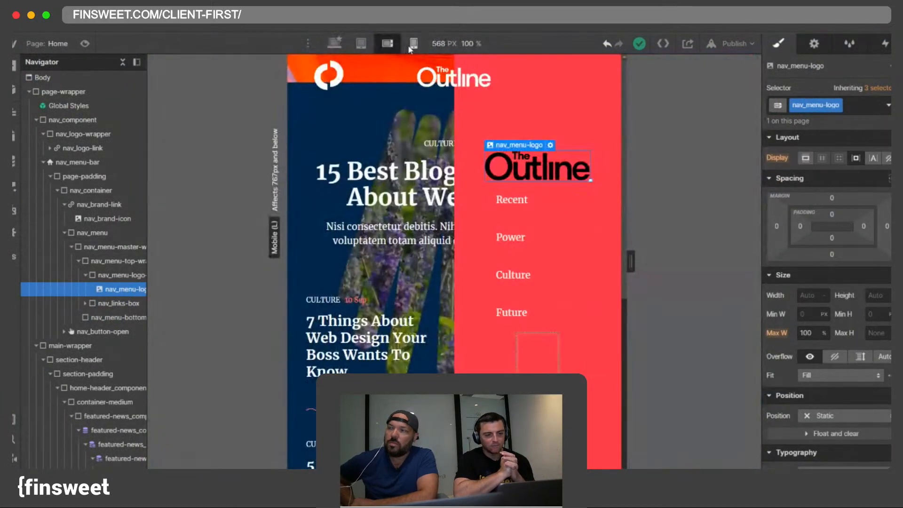
drag(558, 256, 576, 262)
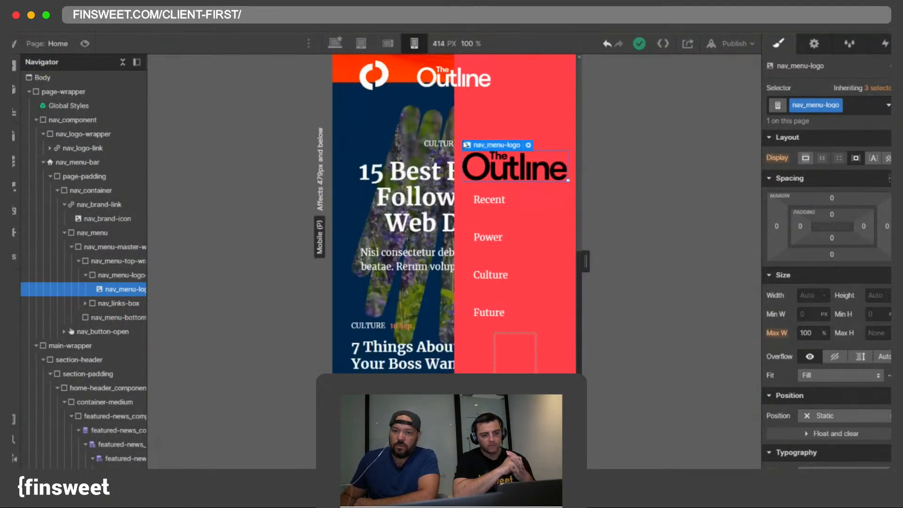
click(462, 136)
Step: Try a minimum width of 20 vw on nav_menu-master-wrapper, then undo it
click(817, 416)
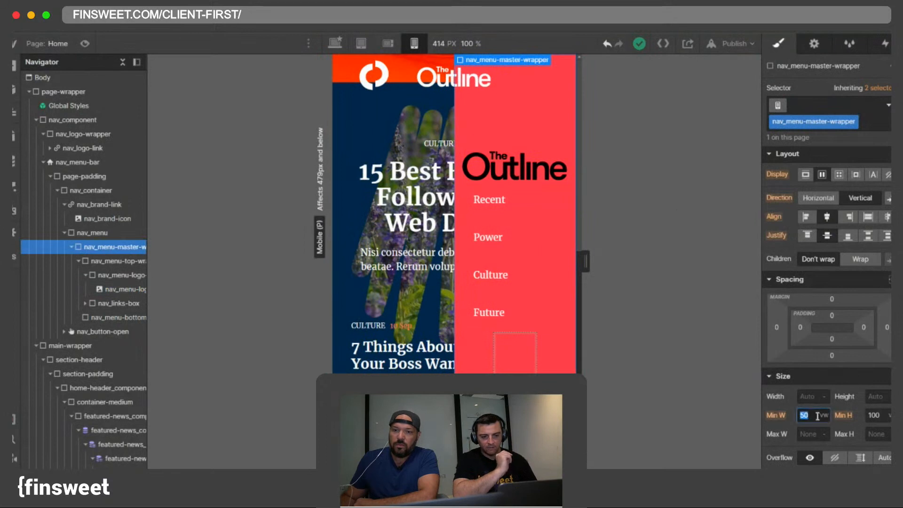
key(Return)
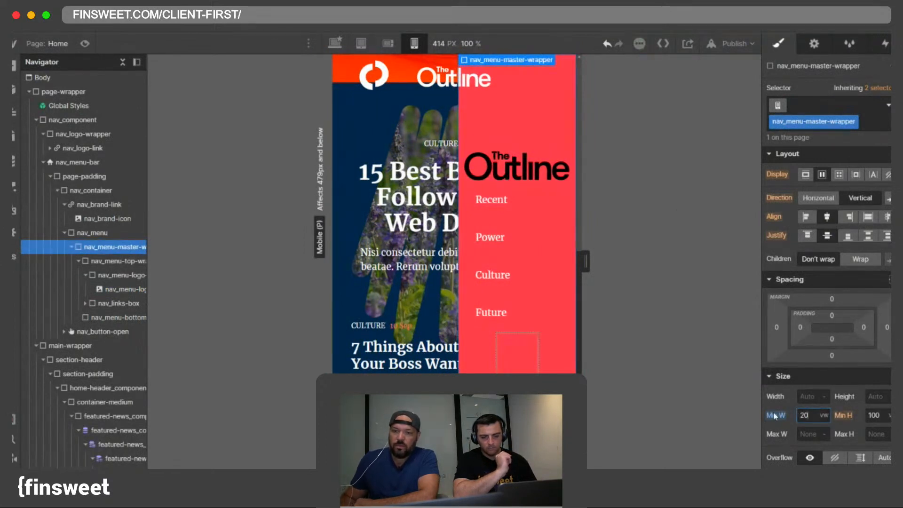
key(ctrl+z)
Step: Set the minimum width of nav_menu-master-wrapper to Auto and its width to 20 vw
click(807, 398)
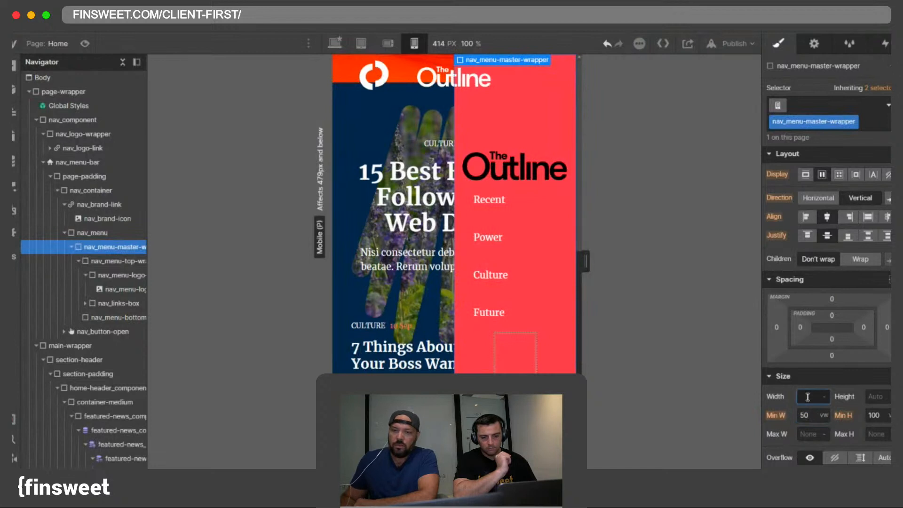
click(824, 414)
click(825, 440)
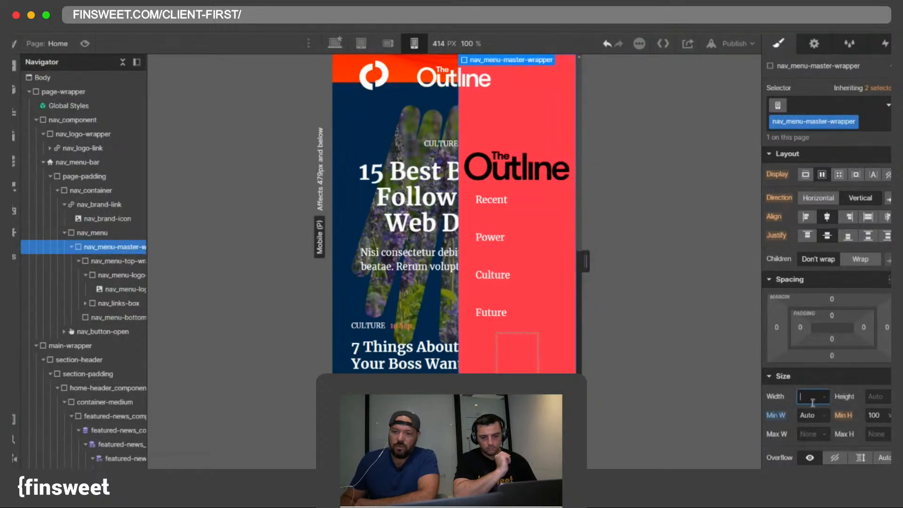
key(Return)
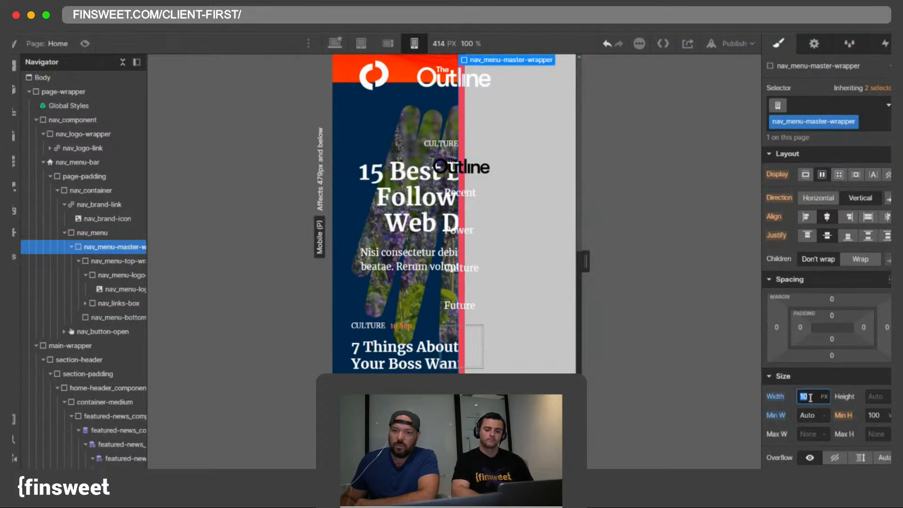
key(BackSpace)
key(BackSpace)
text(20vw)
key(Return)
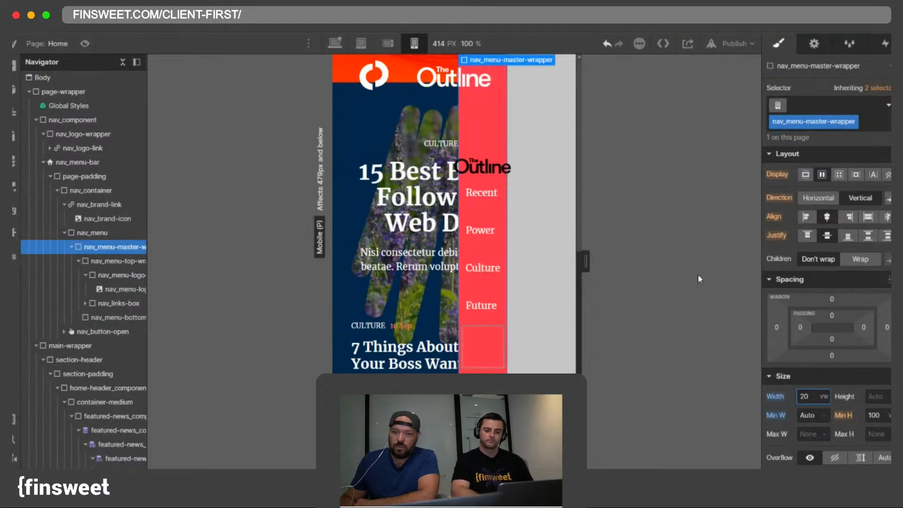
click(492, 177)
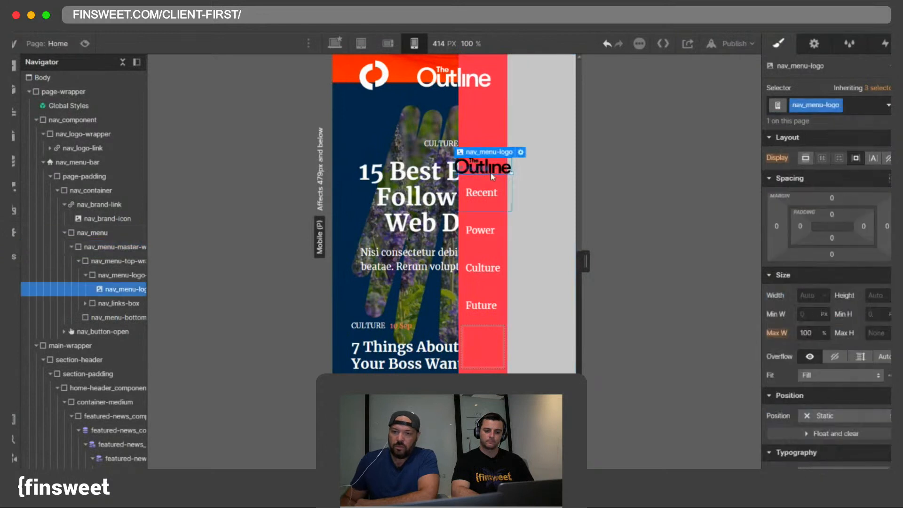
click(814, 44)
click(778, 43)
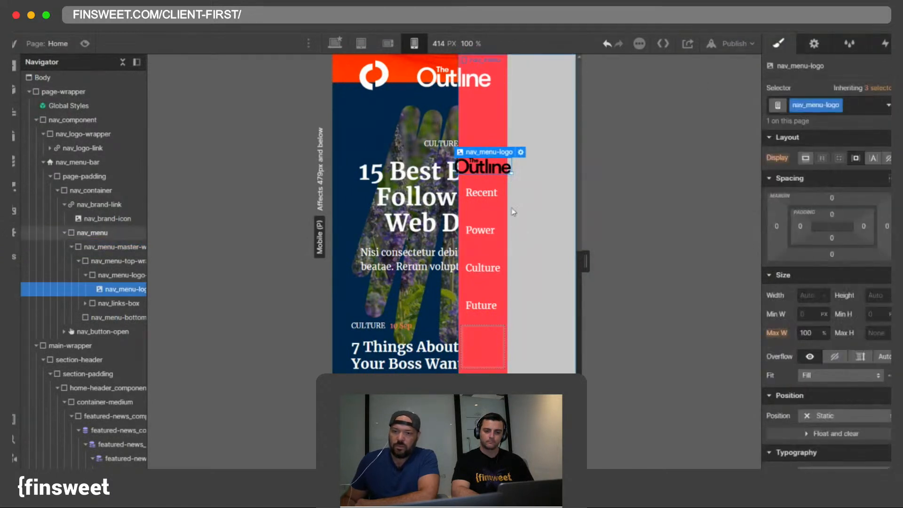
Step: Set the width of nav_menu-master-wrapper to 21 vw
click(490, 117)
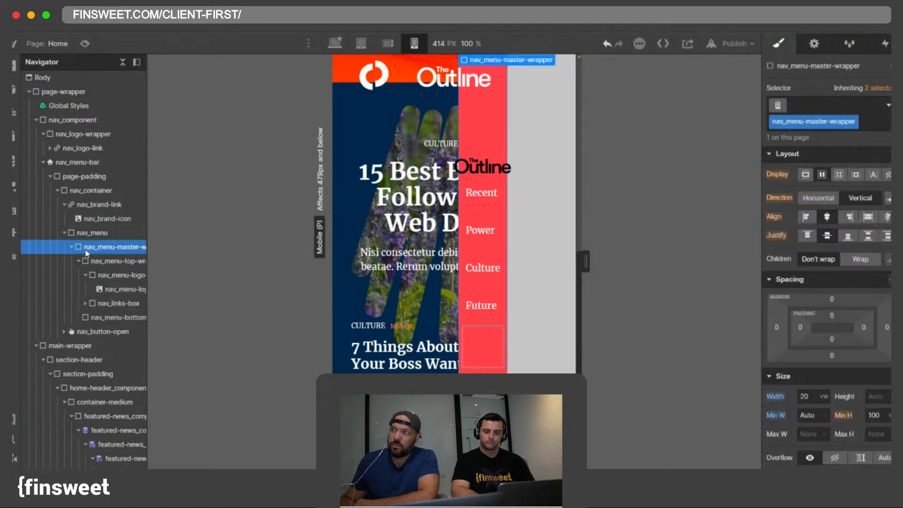
click(804, 397)
key(Up)
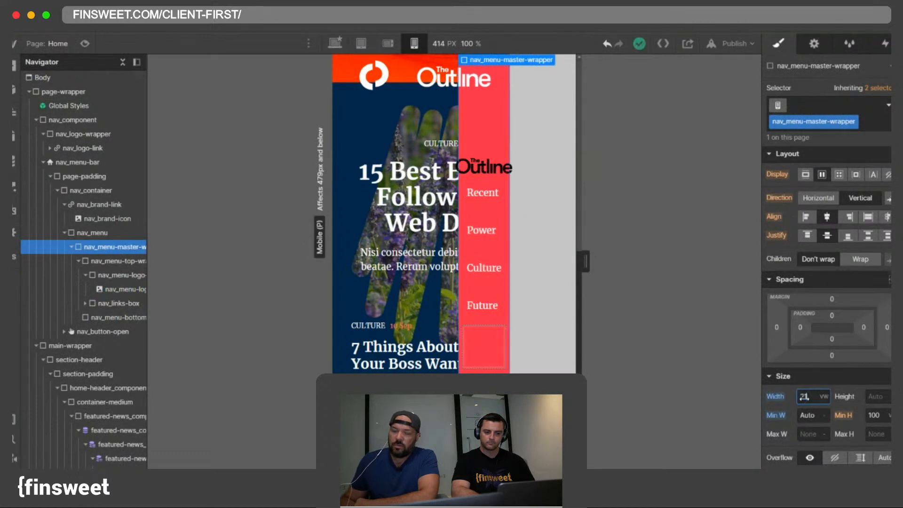
key(shift)
key(shift)
key(shift)
key(shift)
key(shift)
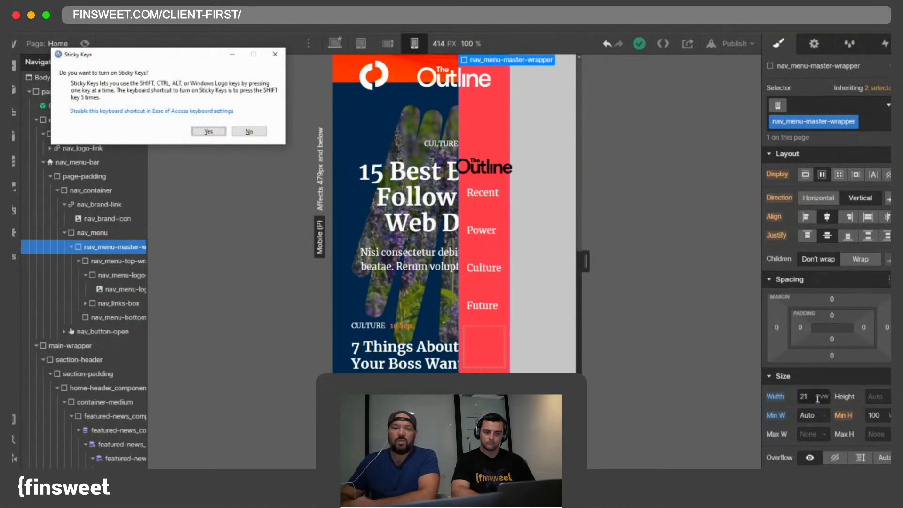
key(Escape)
Step: Try widths of 40 and 30 vw on nav_menu-master-wrapper at mobile portrait, then clear its width back to Auto
click(813, 397)
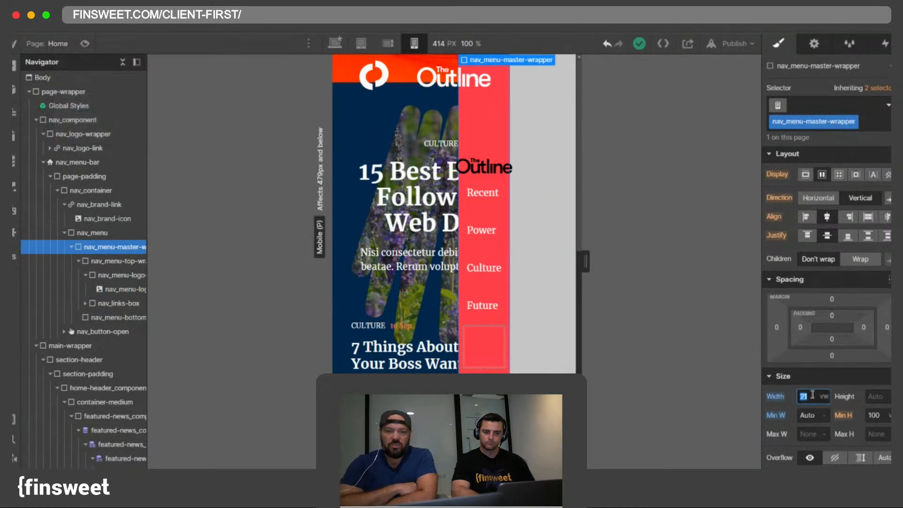
text(40)
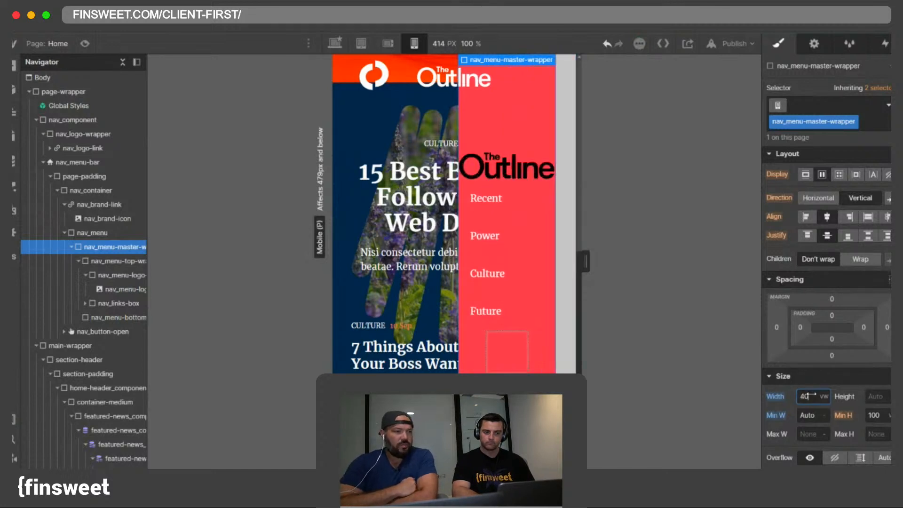
key(BackSpace)
key(BackSpace)
text(30)
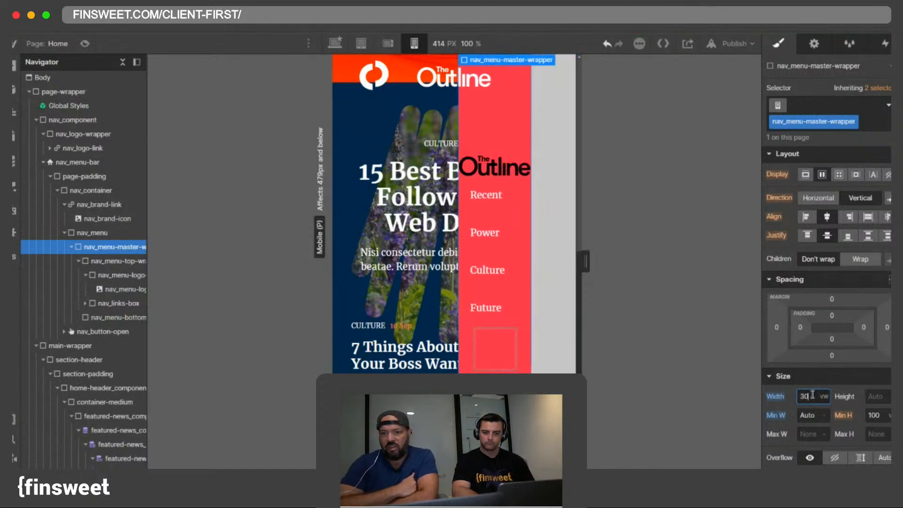
key(shift+Up)
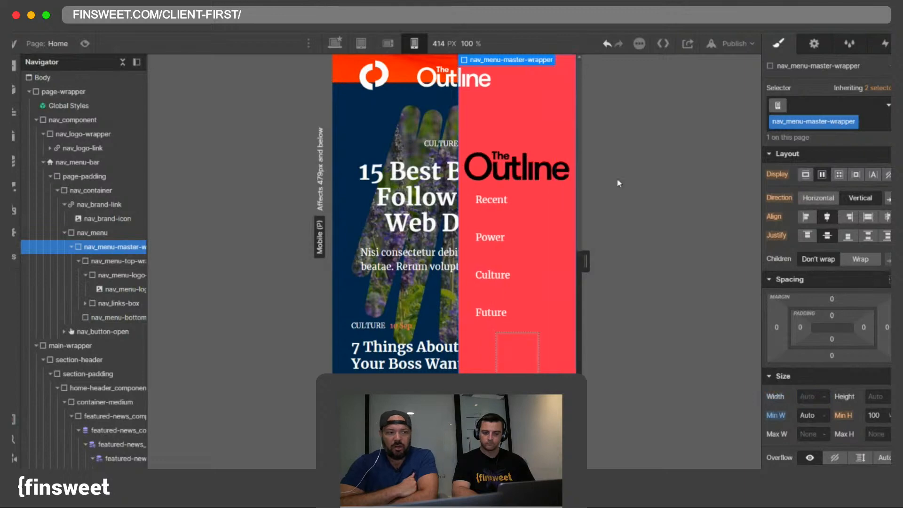
Step: Select the nav_menu-logo image and return the canvas from mobile portrait to the desktop breakpoint
click(361, 43)
click(611, 167)
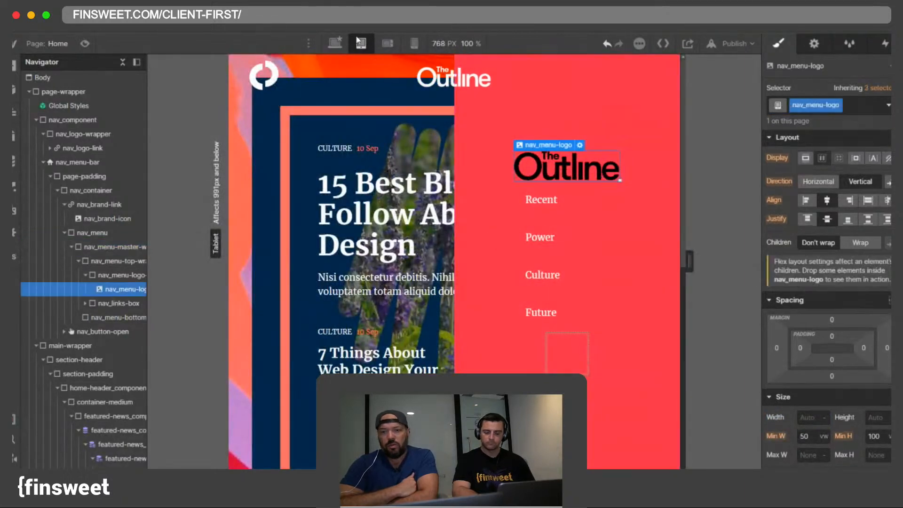
key(shift+1)
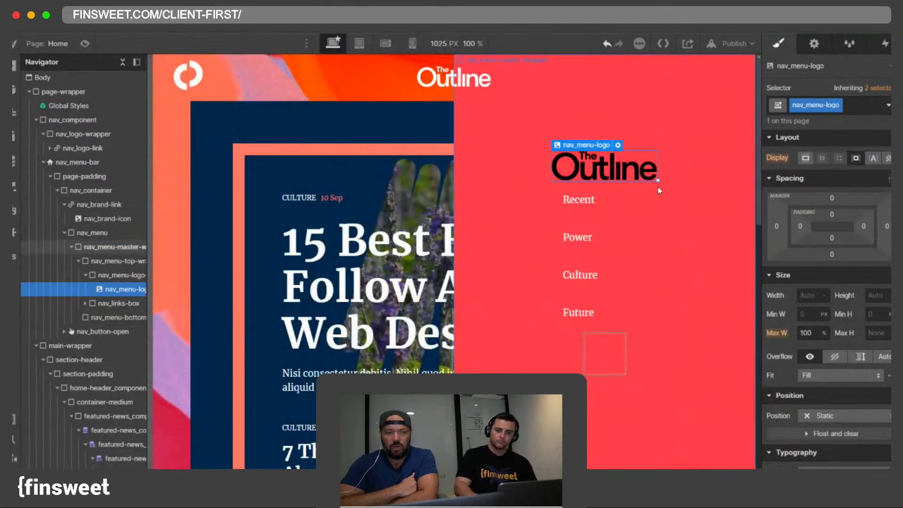
Step: Switch to the original Outline site and inspect the dimensions of its menu logo with the developer tools
key(super+shift+p)
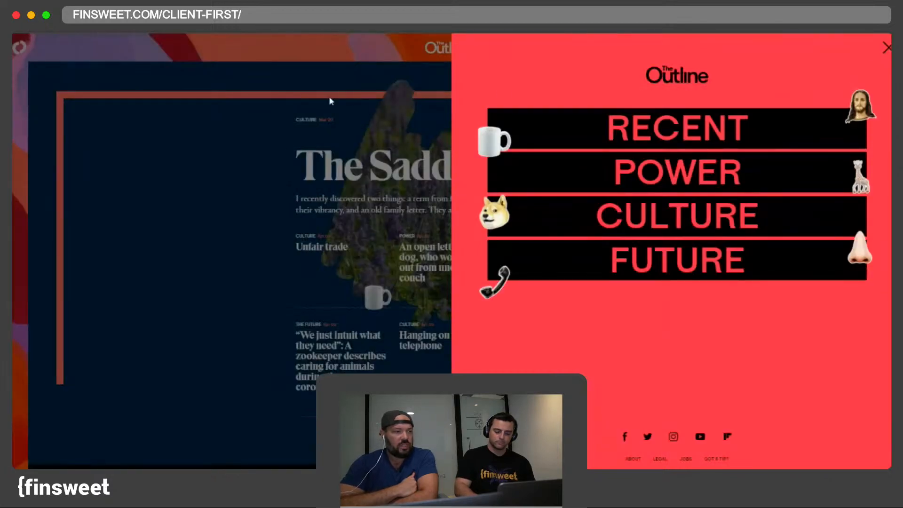
right_click(251, 123)
click(320, 367)
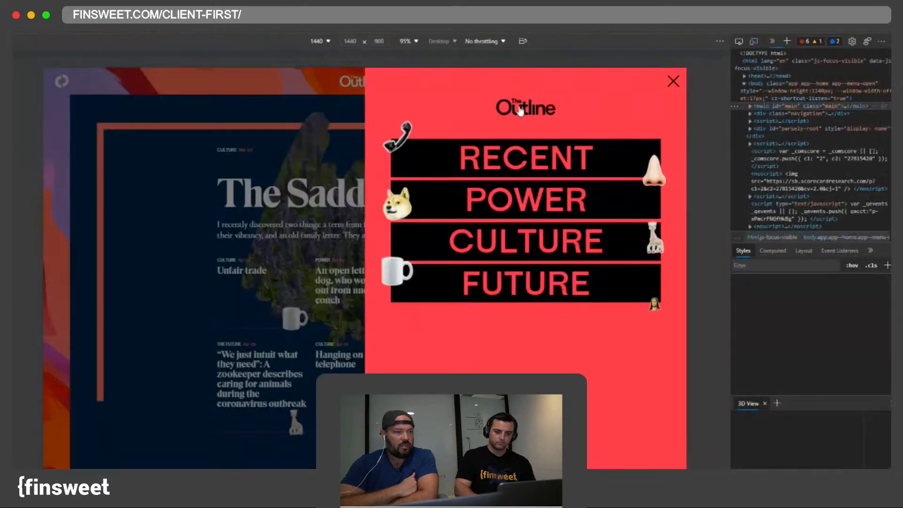
click(739, 42)
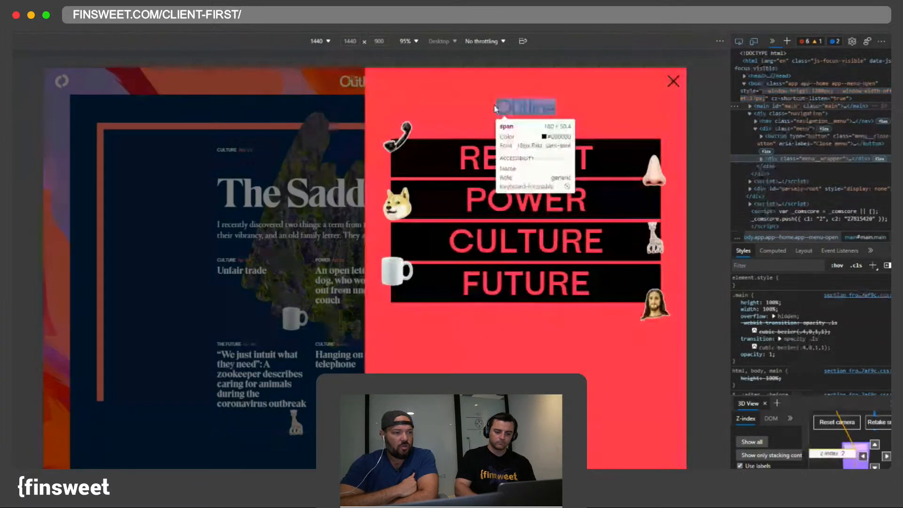
click(525, 108)
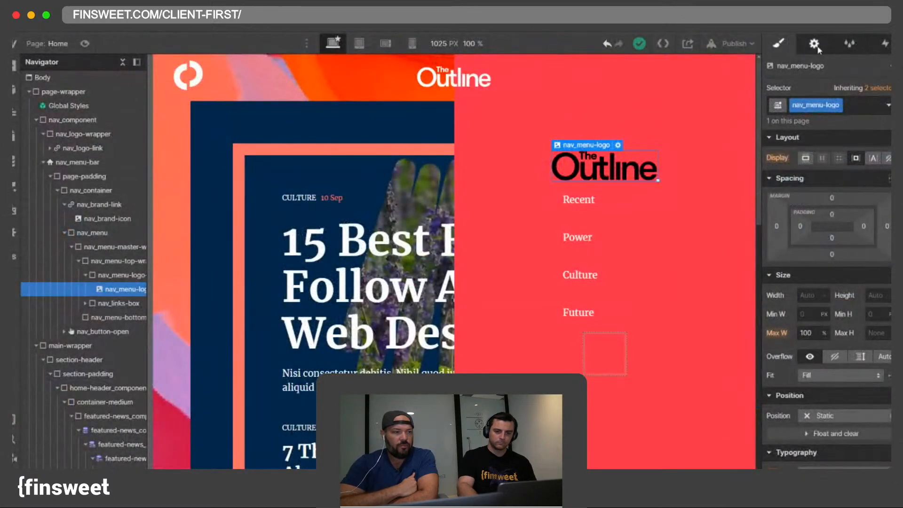
Step: Back in Webflow, set the nav_menu-logo image's width to 180 px in its image settings
click(813, 44)
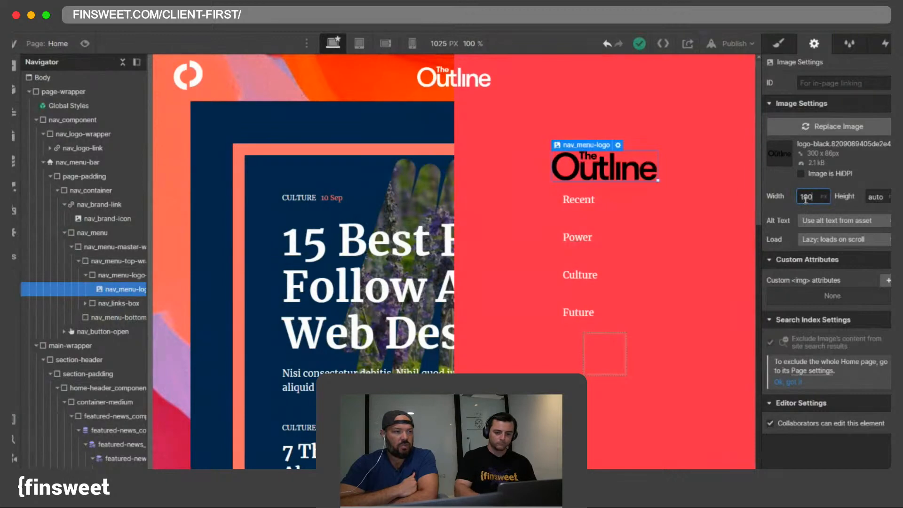
click(773, 45)
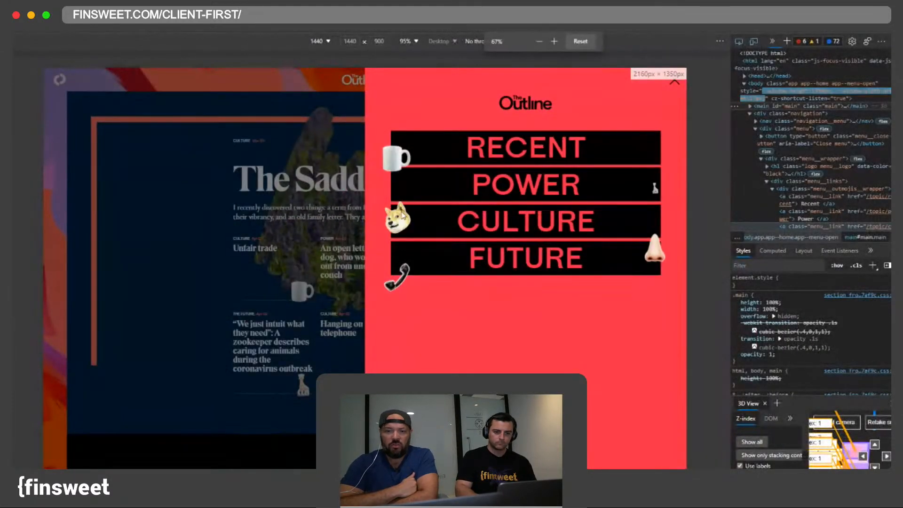
Step: Zoom the original Outline page in and out to examine how its menu logo and links scale
scroll(520, 194, down, 3)
scroll(517, 198, up, 10)
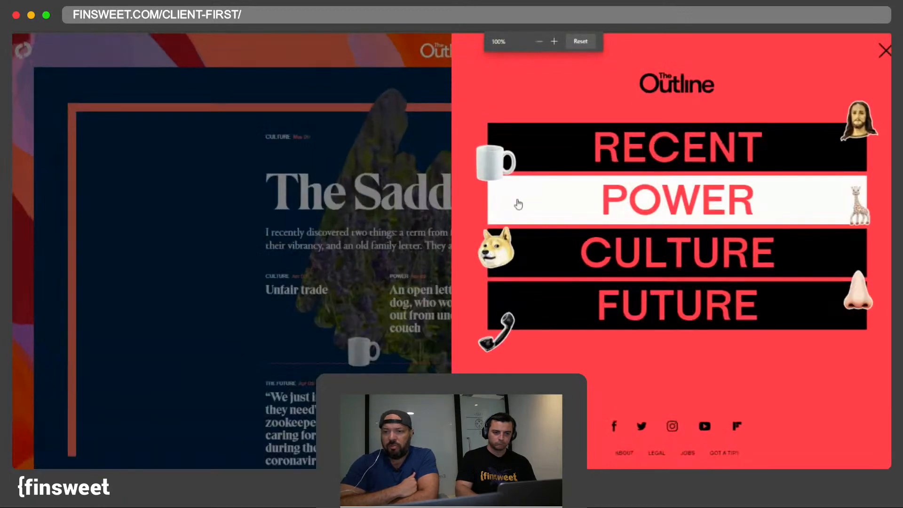
scroll(517, 197, up, 3)
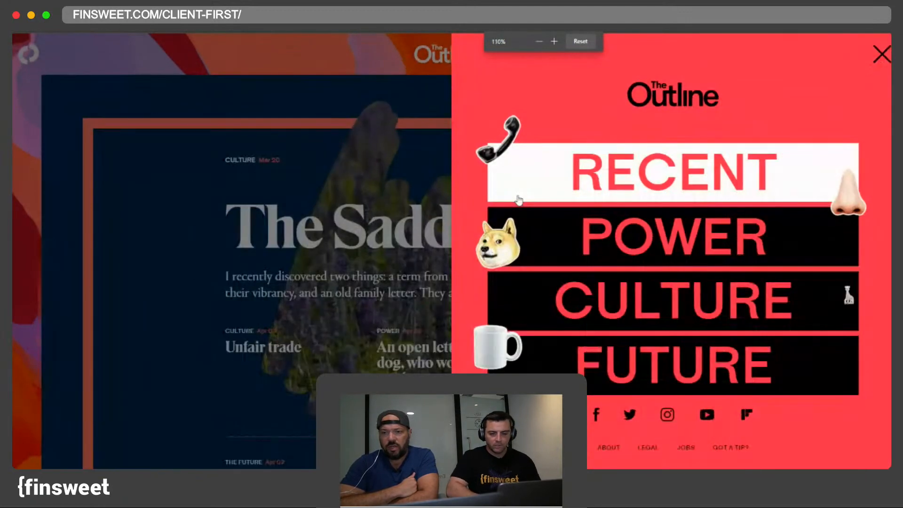
scroll(517, 203, down, 6)
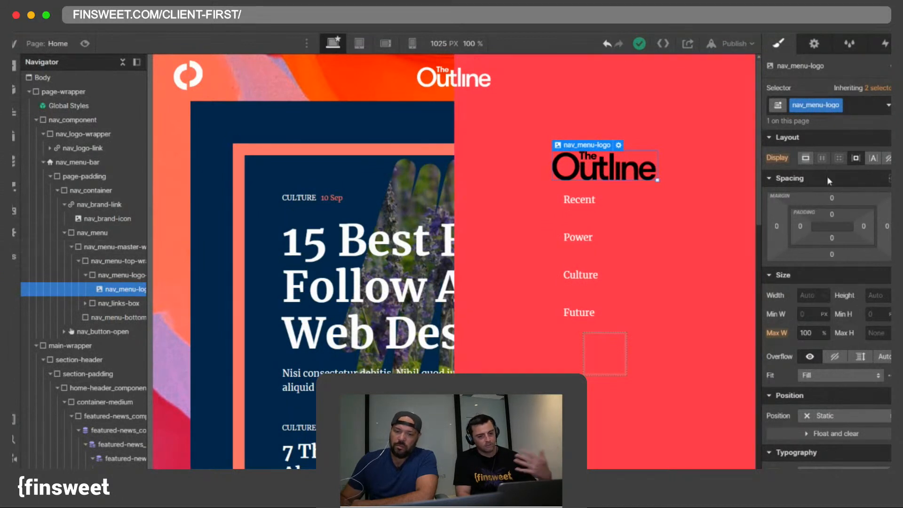
Step: Return to Webflow and reset the nav_menu-logo image's width to auto in its image settings
click(823, 45)
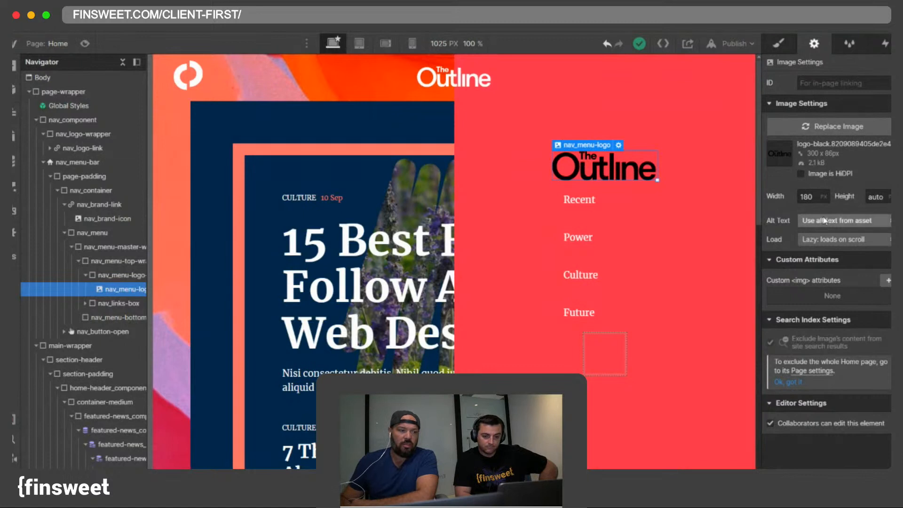
click(813, 194)
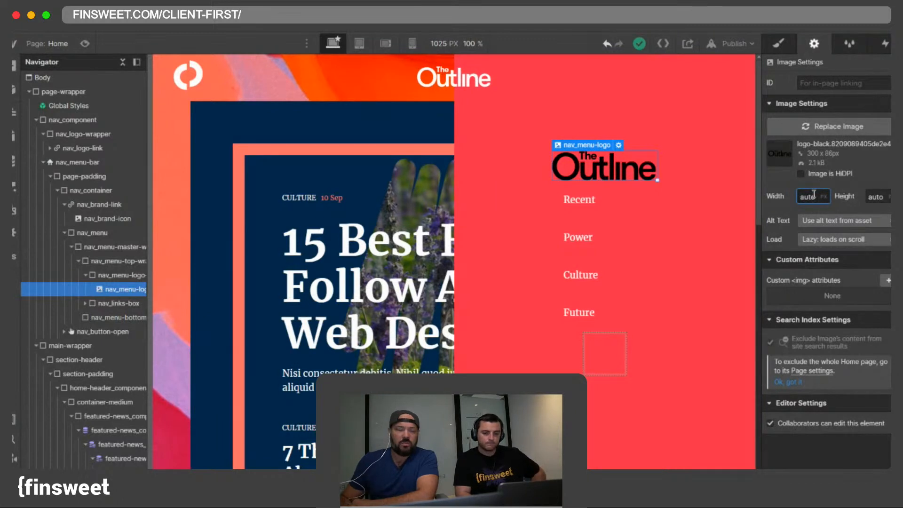
click(784, 198)
click(773, 50)
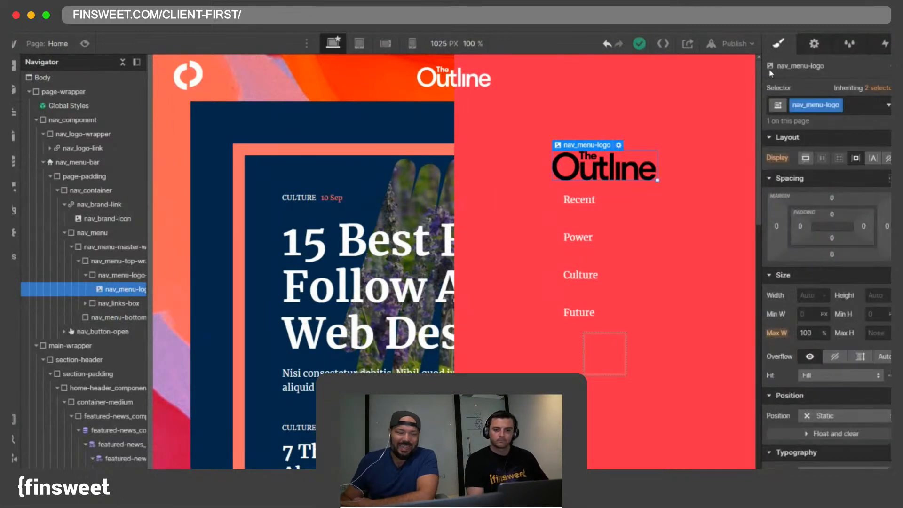
Step: Set the style width of nav_menu-logo to 11.25 rem, calculated as 180/16
click(811, 296)
text(188p)
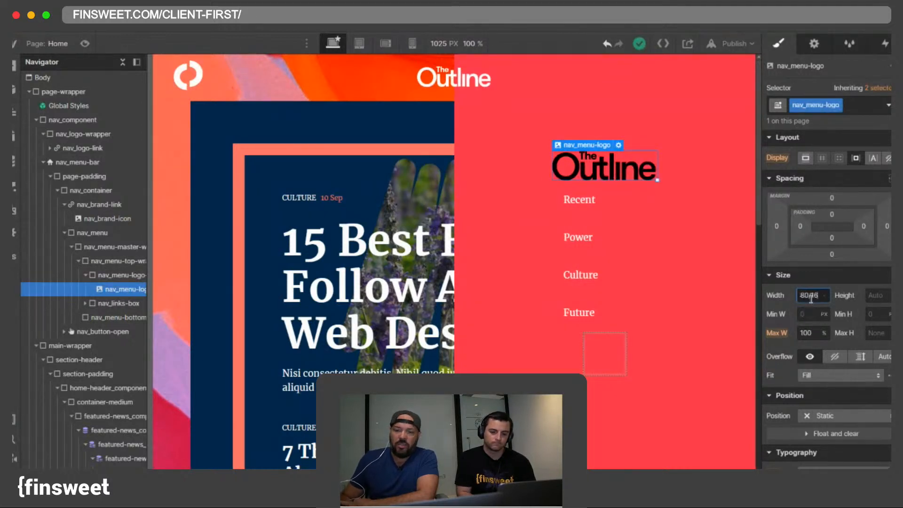
key(ctrl+a)
text(18)
key(Return)
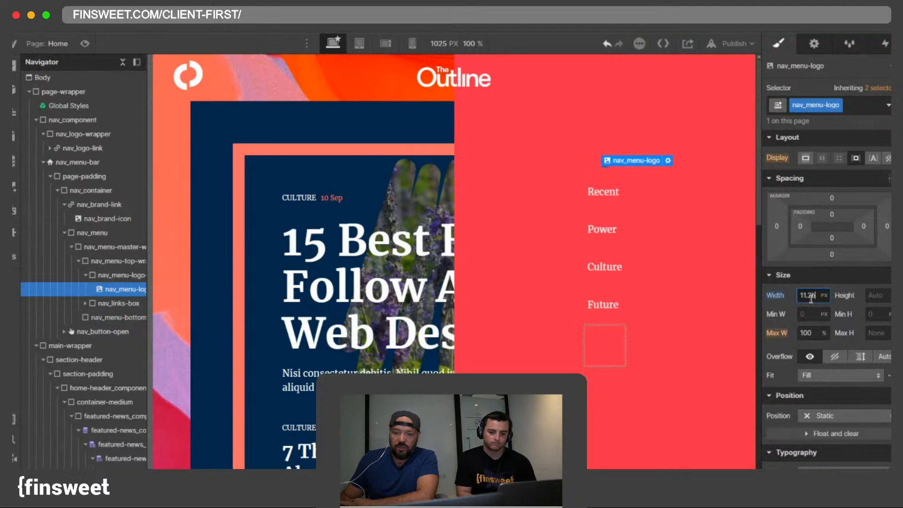
key(Right)
text(rem)
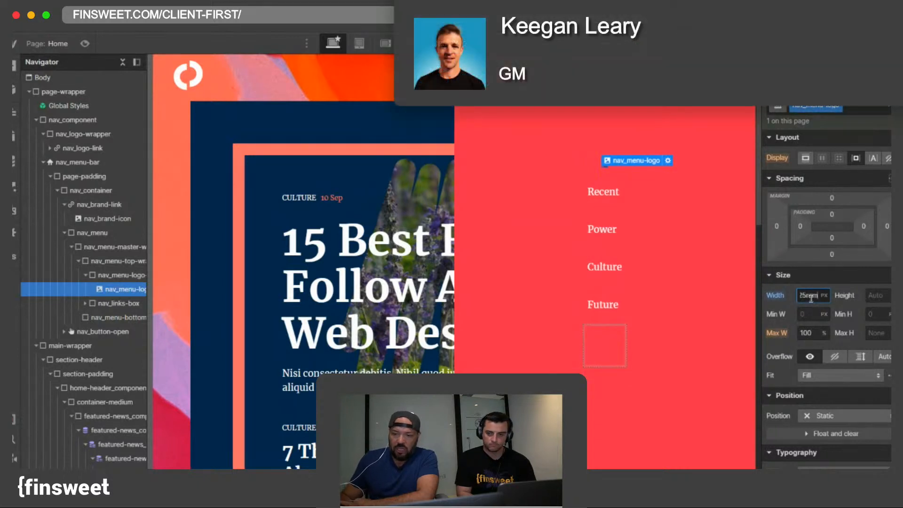
key(Return)
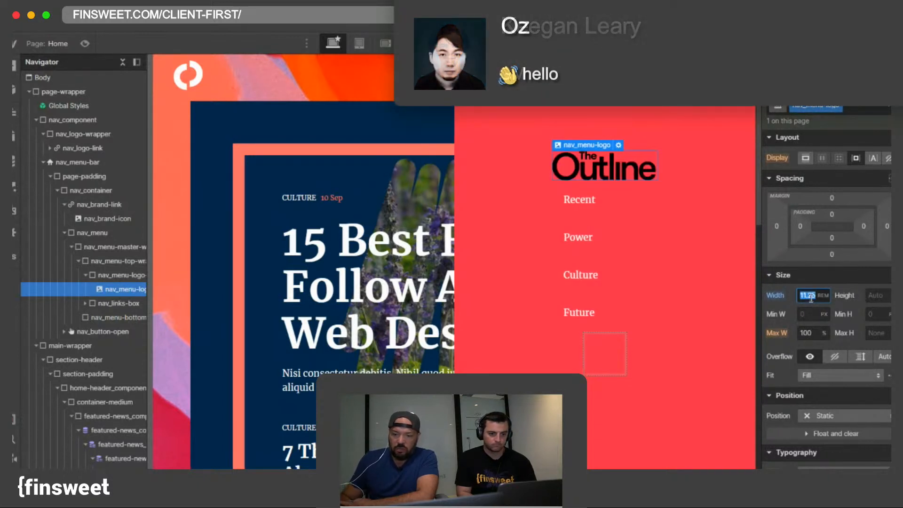
Step: Round the nav_menu-logo width down to 11 rem and select the Recent nav_link
key(BackSpace)
key(BackSpace)
key(BackSpace)
click(699, 195)
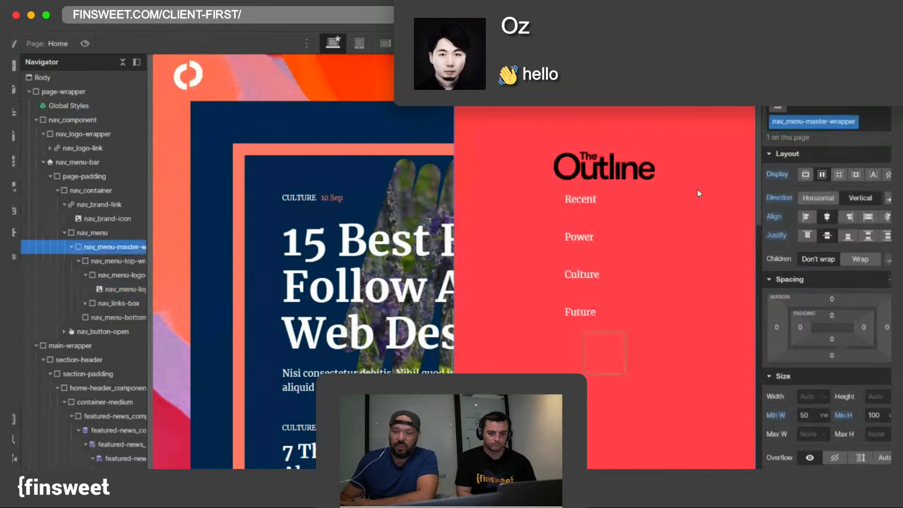
click(600, 176)
click(604, 202)
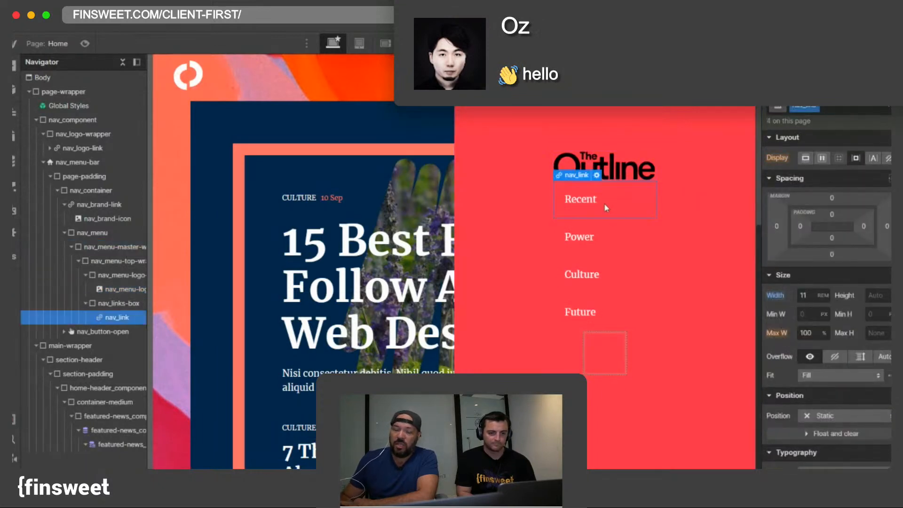
Step: Switch to the original Outline home page with its menu closed and look over the page
key(ctrl+Tab)
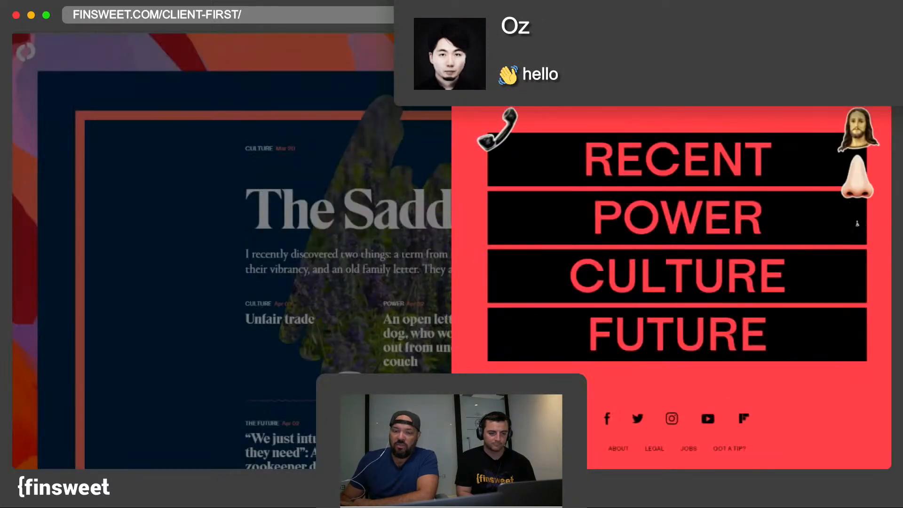
key(ctrl+Tab)
key(ctrl+Tab)
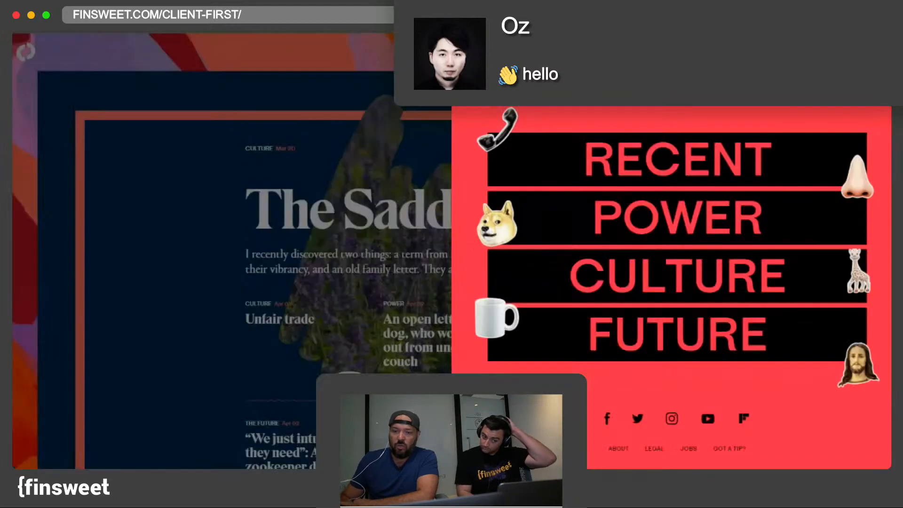
key(ctrl+Tab)
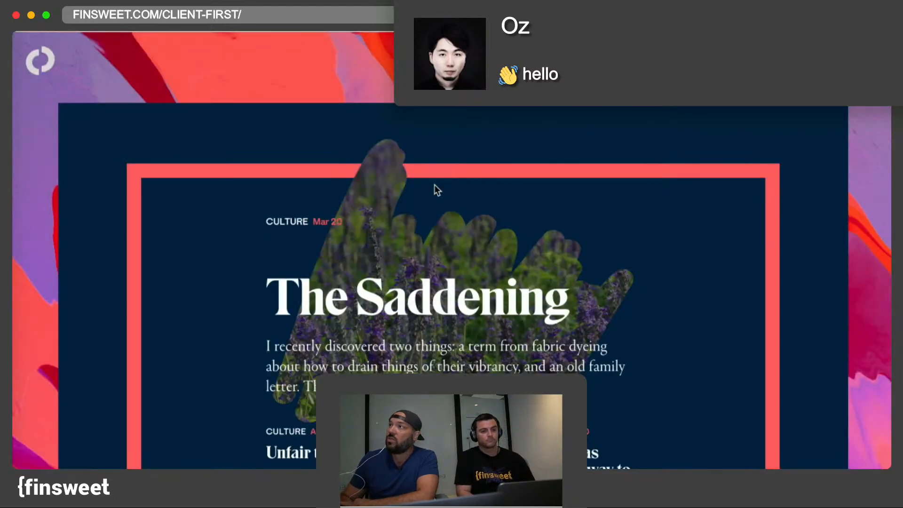
scroll(435, 186, down, 5)
scroll(435, 186, up, 5)
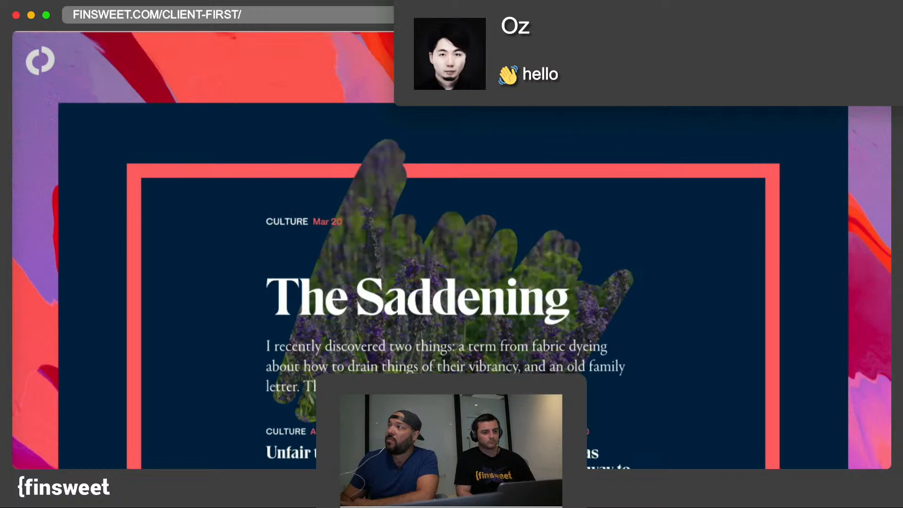
Step: Open and close the original site's slide-out menu several times to examine its animation, layout and page overlay
click(863, 60)
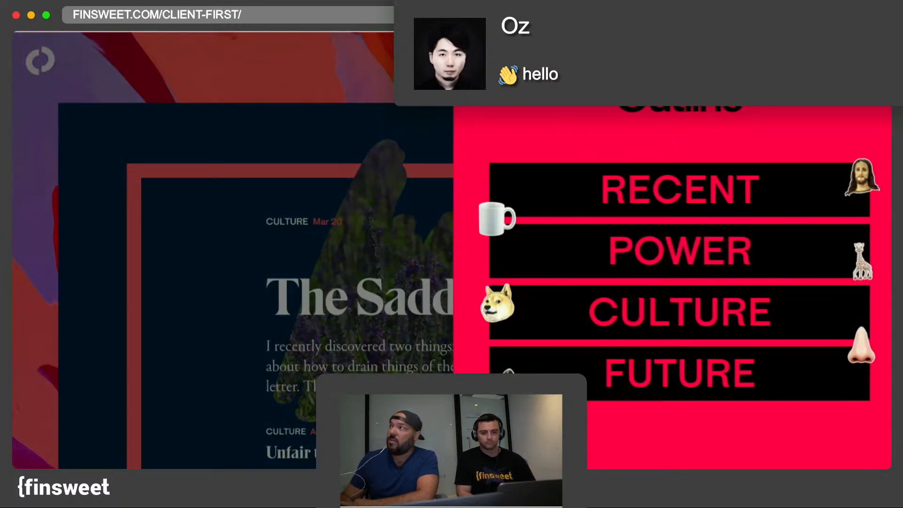
click(863, 60)
click(863, 60)
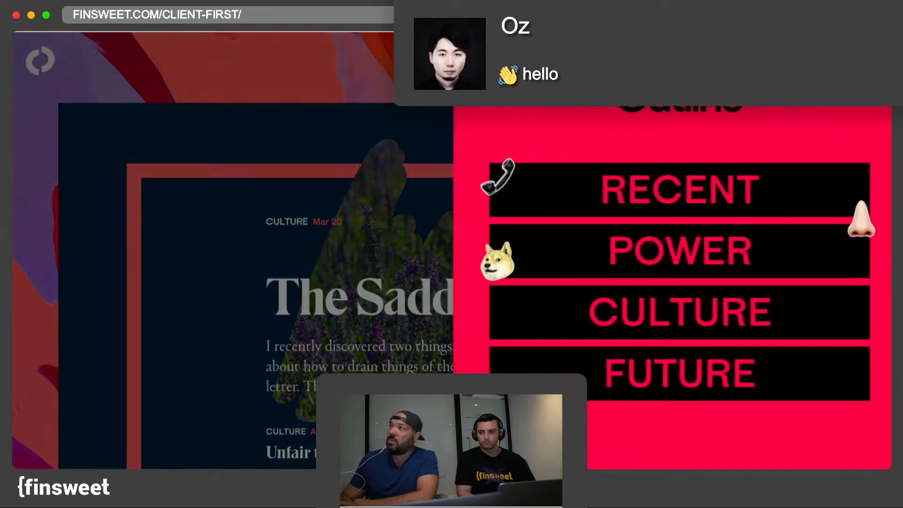
click(863, 60)
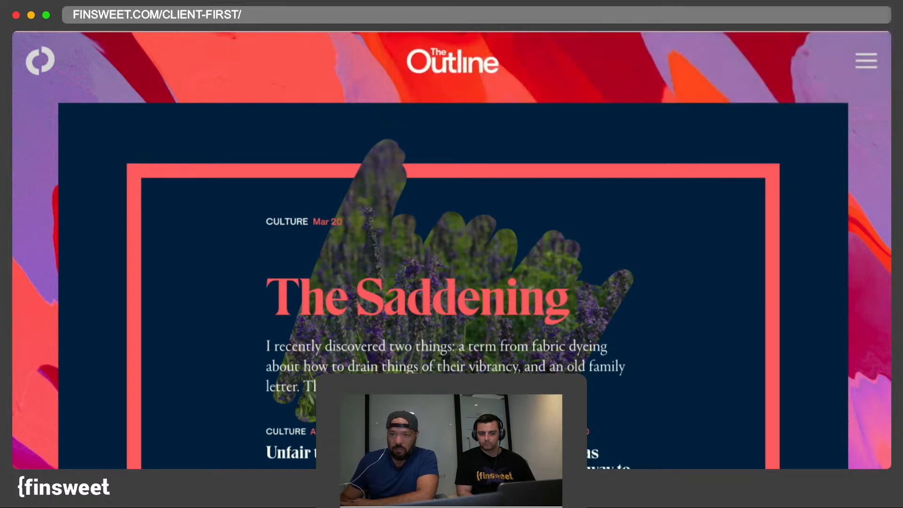
click(862, 68)
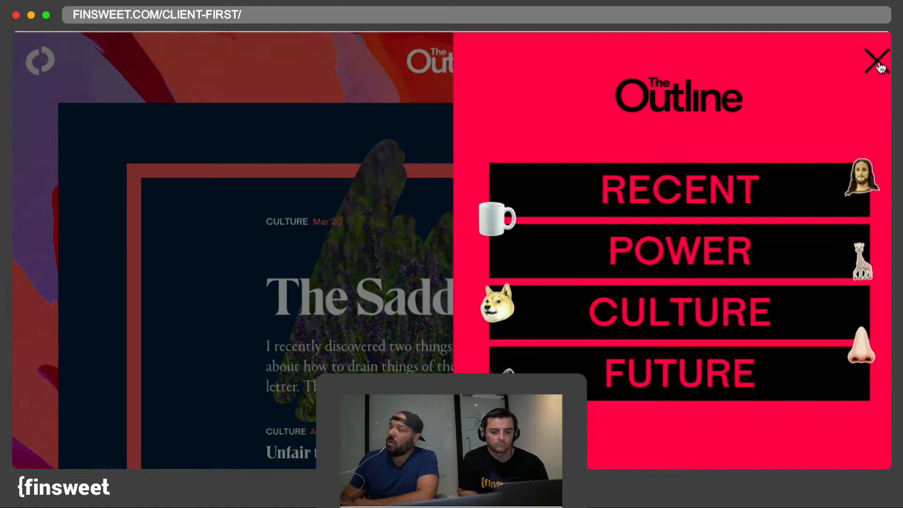
click(877, 70)
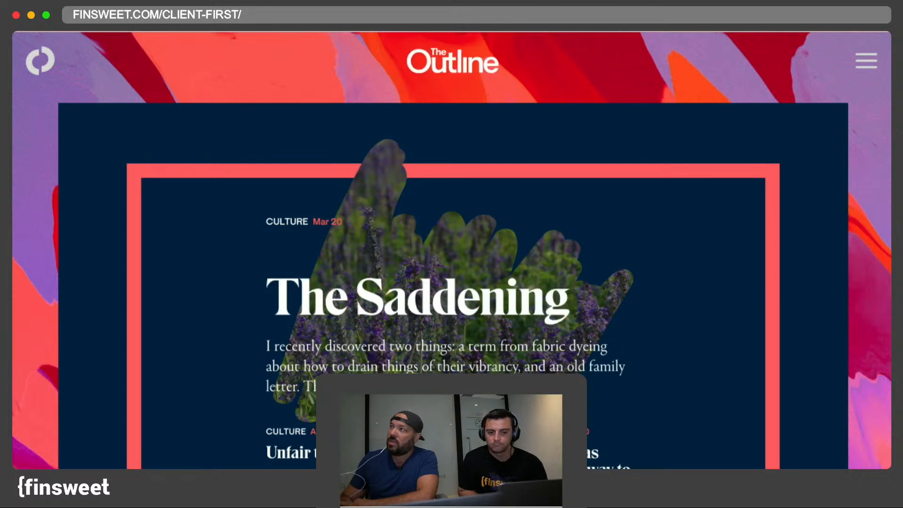
scroll(484, 219, down, 2)
scroll(482, 188, up, 2)
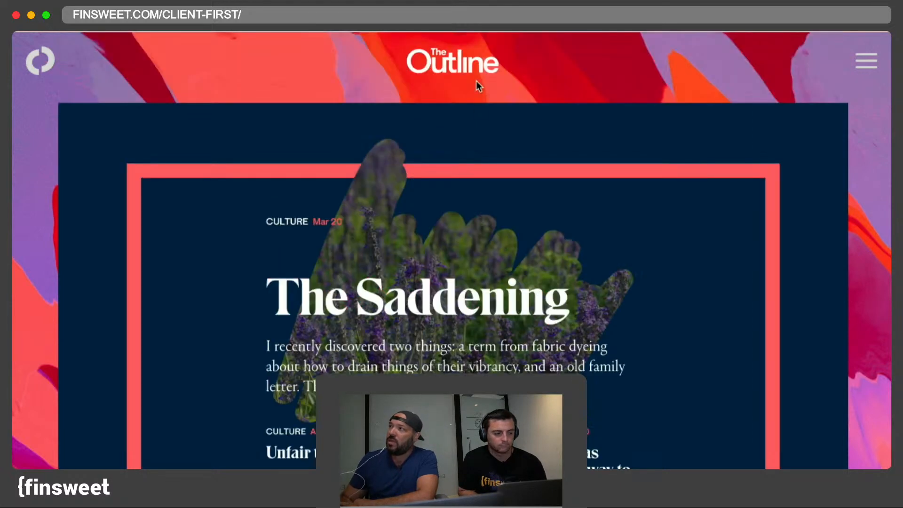
click(862, 62)
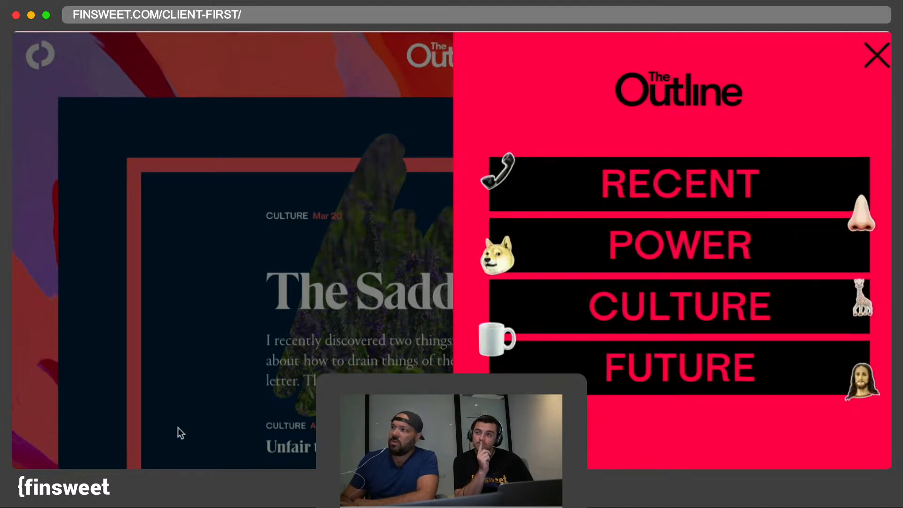
Step: Replay the original site's menu opening and closing to study how the link bars and sticker images animate in
click(875, 60)
click(879, 61)
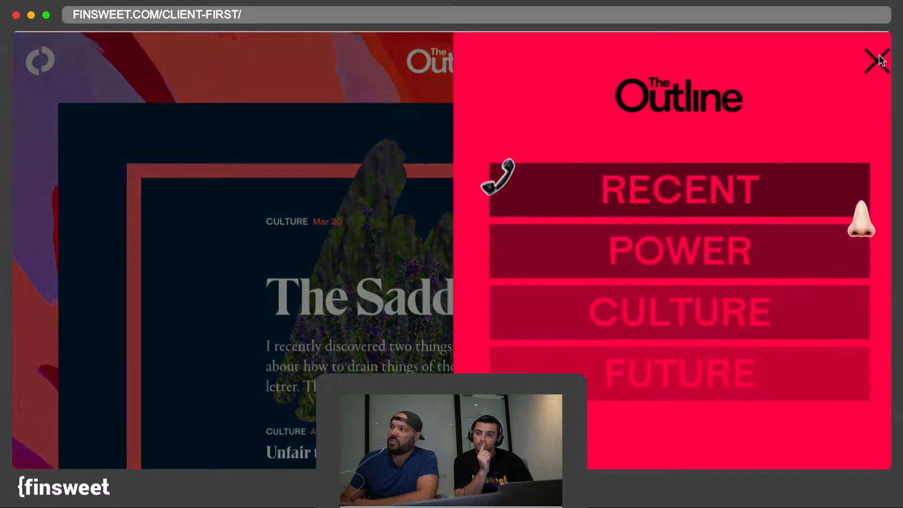
click(876, 61)
click(877, 61)
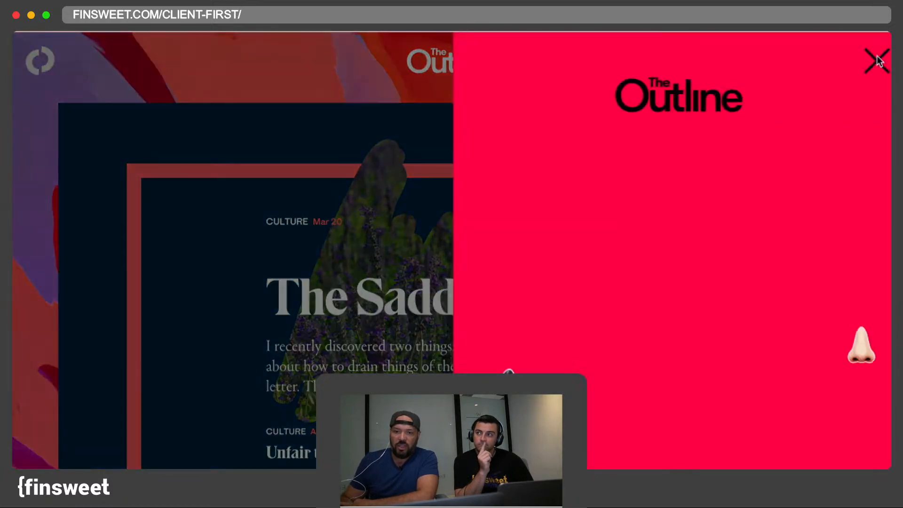
click(875, 60)
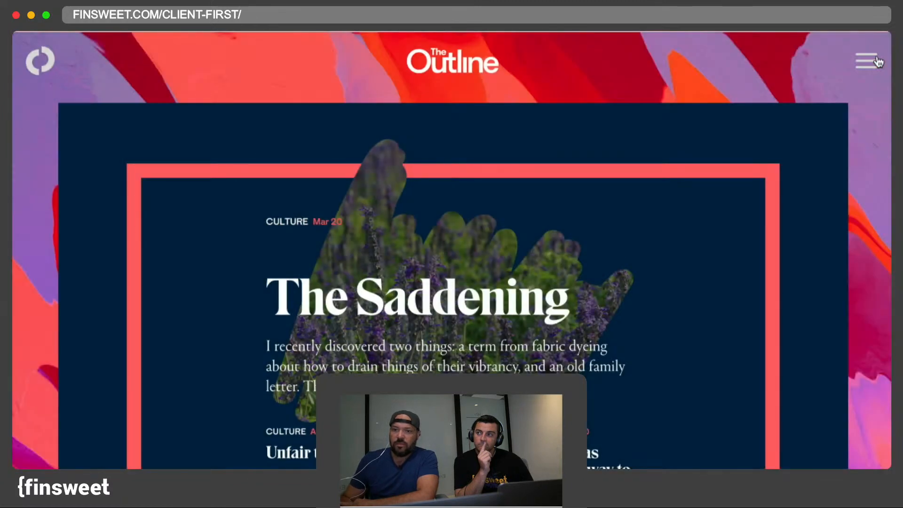
click(877, 61)
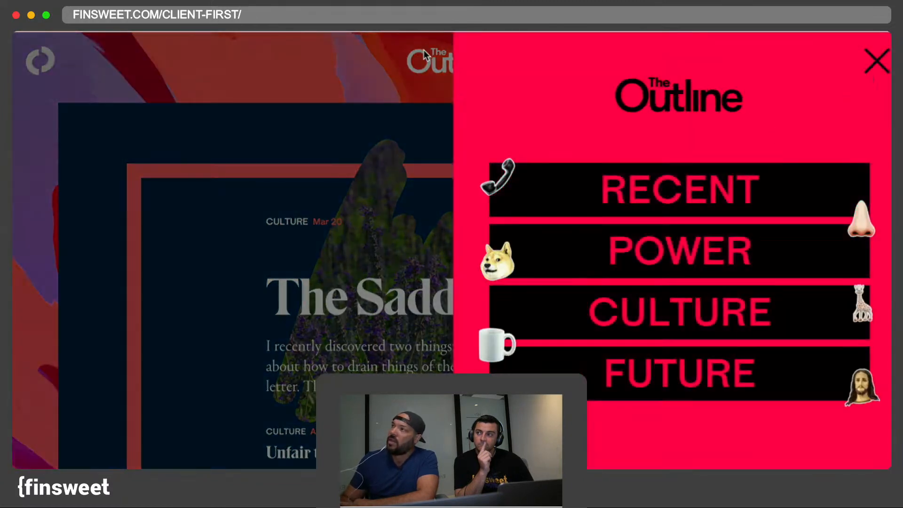
click(424, 64)
click(867, 61)
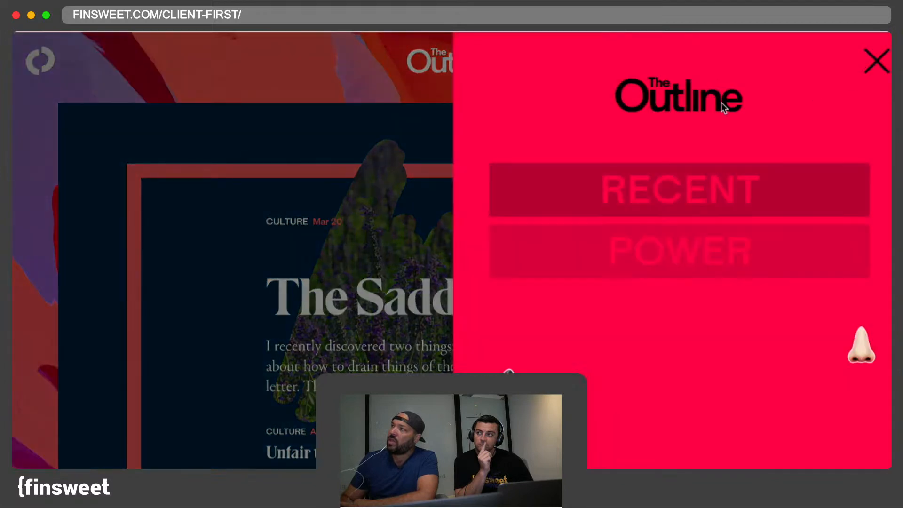
click(877, 63)
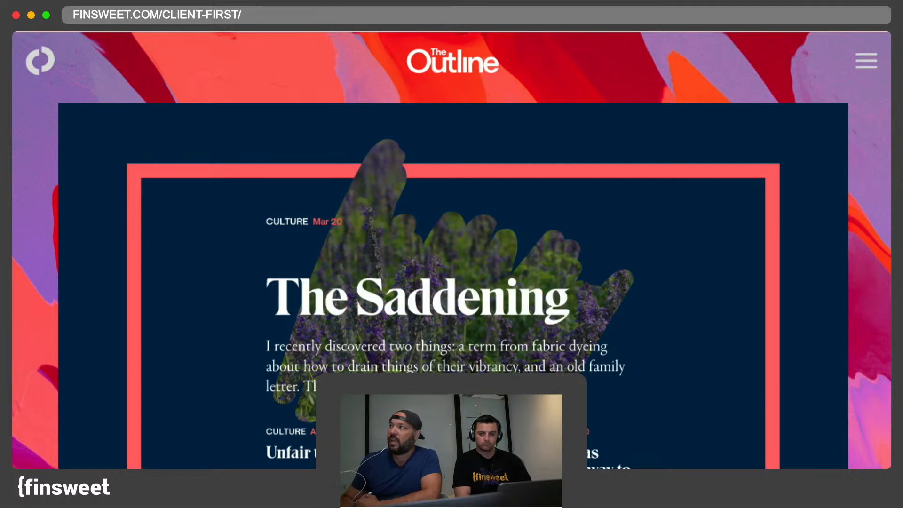
click(868, 63)
click(870, 64)
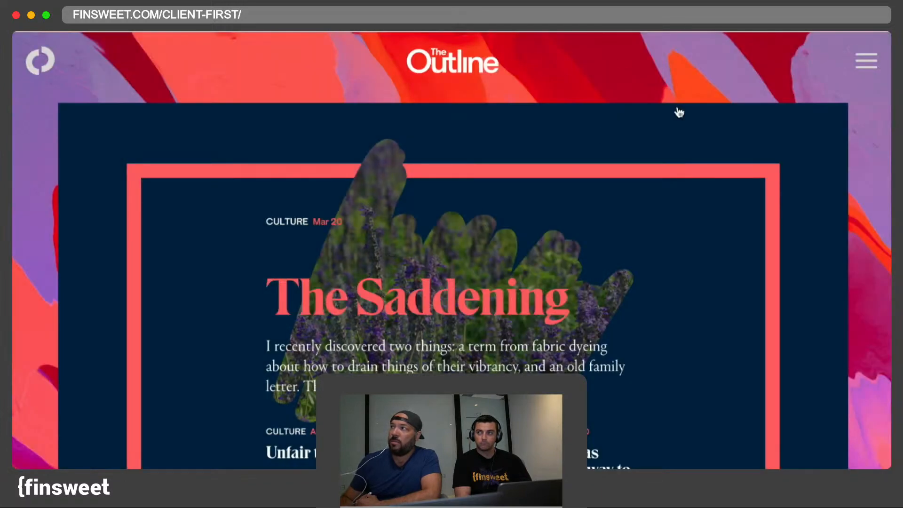
click(874, 61)
click(874, 61)
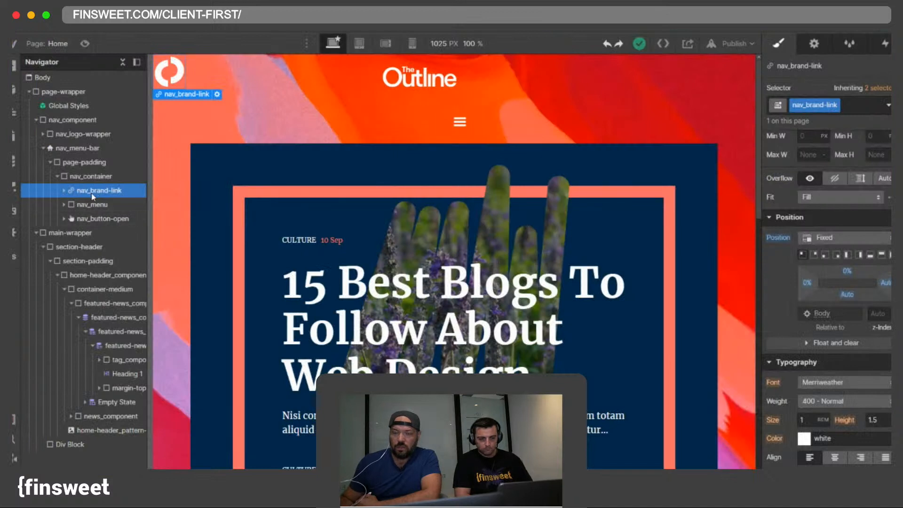
Step: Give nav_button-open a fixed position anchored to the page's top right and reset its negative right margin
click(100, 217)
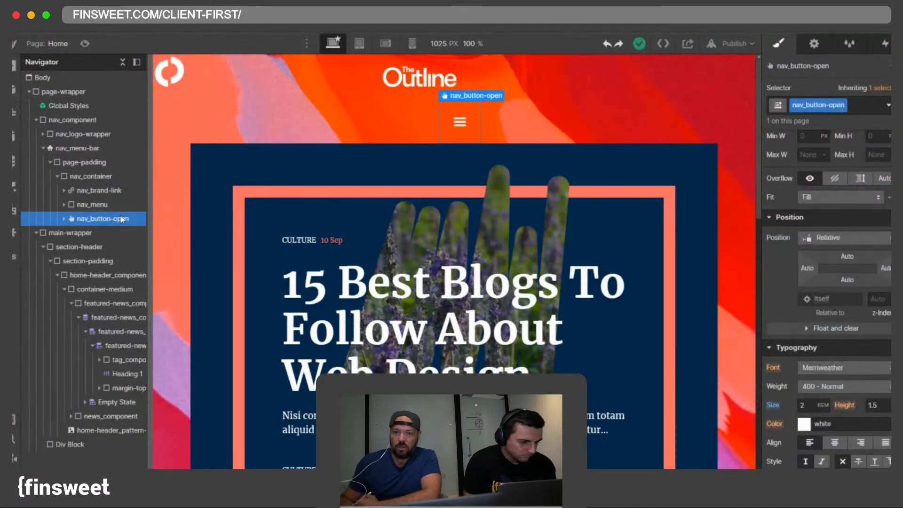
click(843, 236)
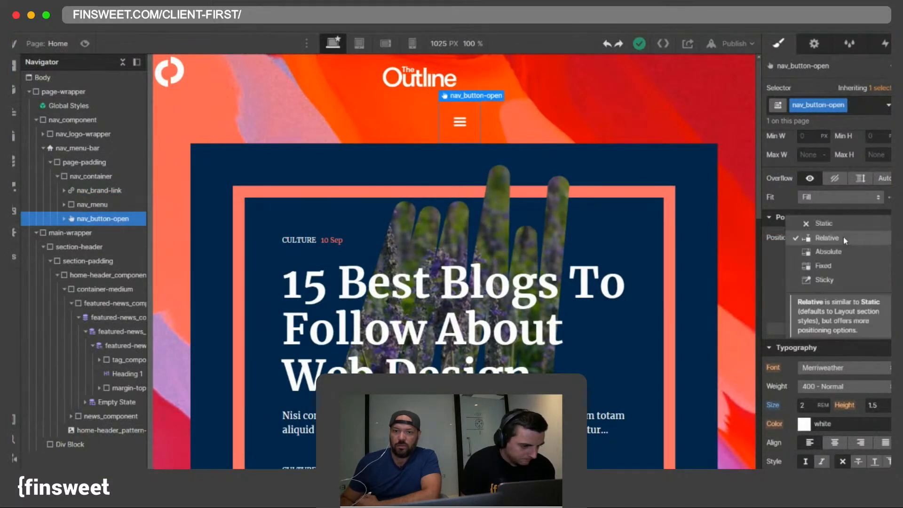
click(827, 265)
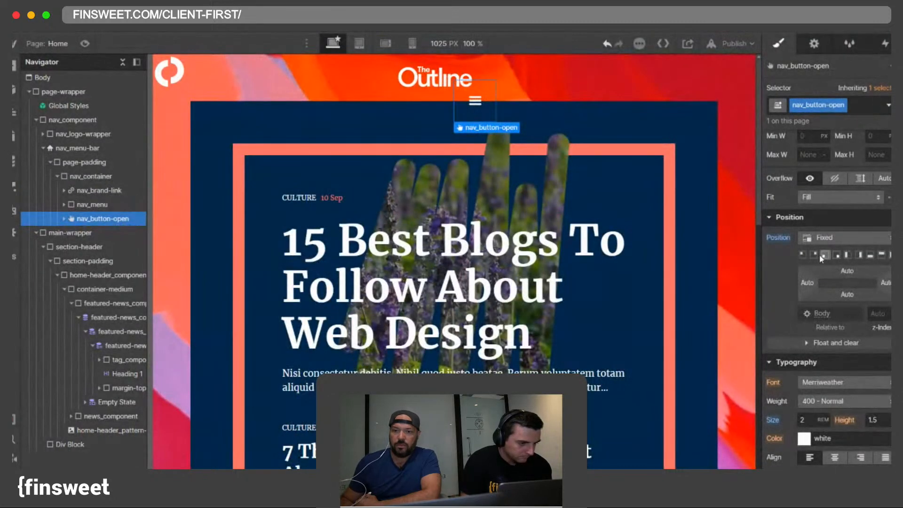
click(823, 256)
scroll(828, 264, up, 5)
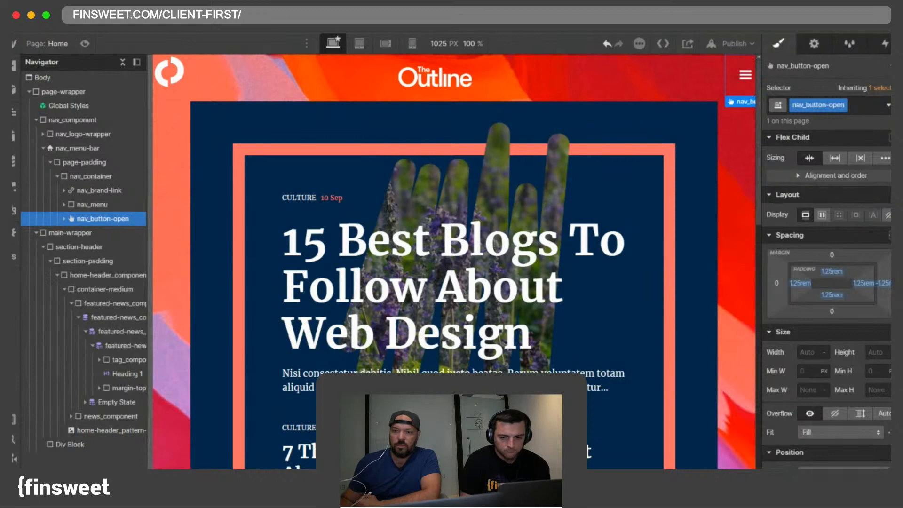
alt+click(884, 284)
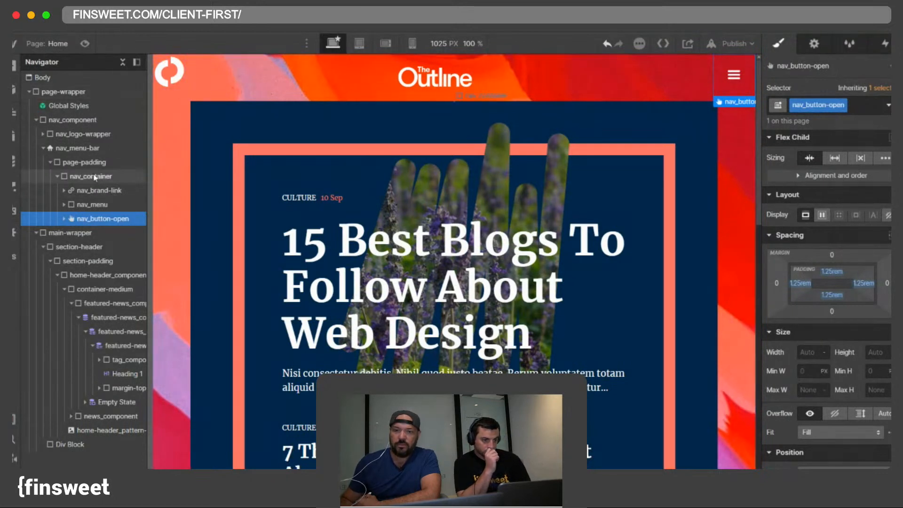
Step: Set the height of nav_button-open to 4.5 rem, converted from 72 px
click(79, 149)
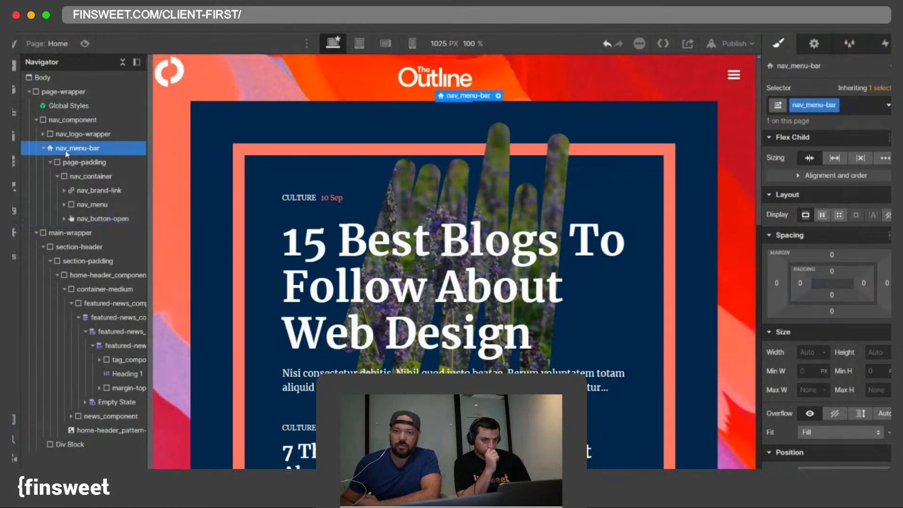
click(103, 219)
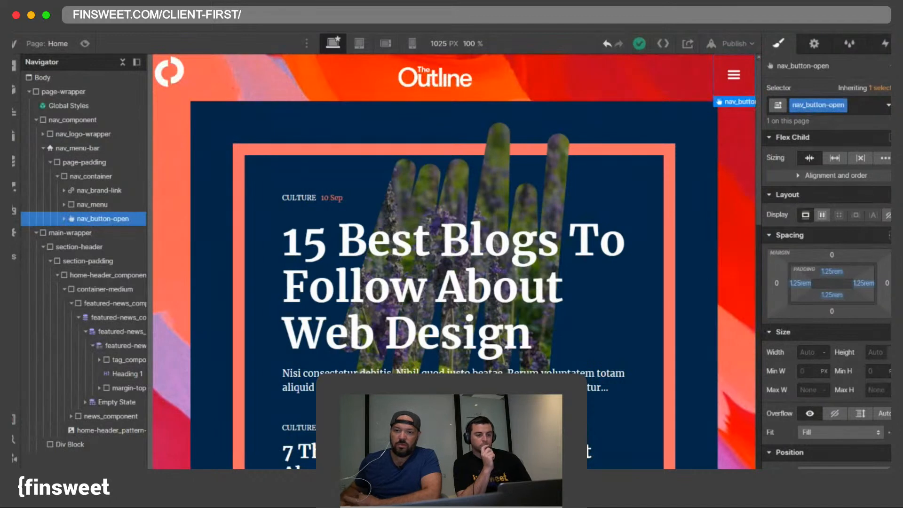
click(887, 371)
click(884, 413)
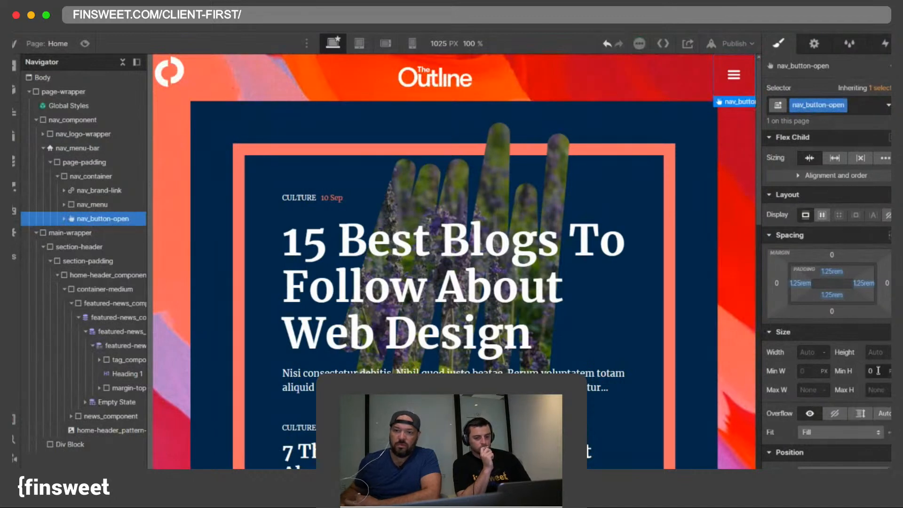
click(887, 352)
click(883, 295)
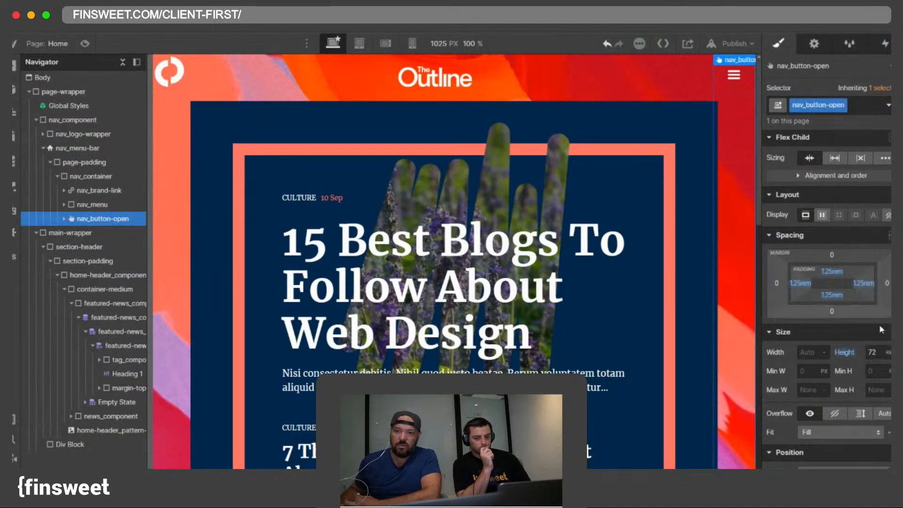
click(877, 352)
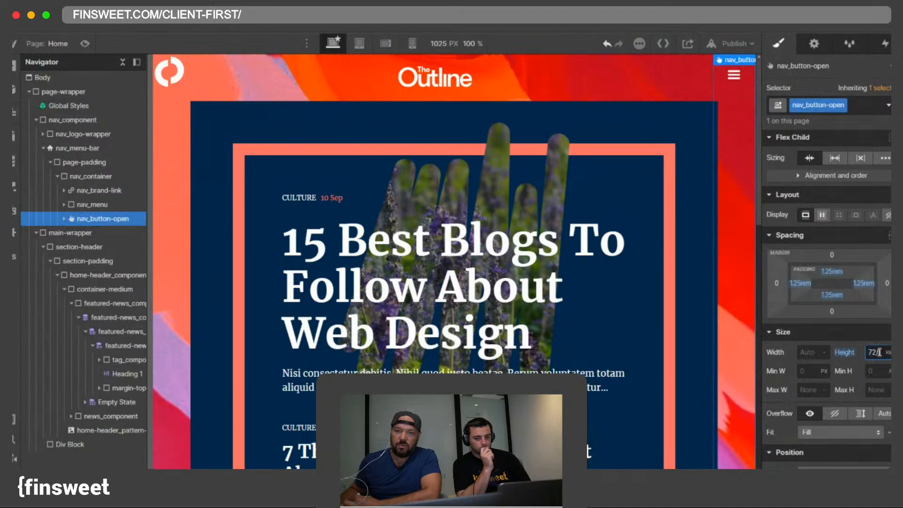
text(4.5)
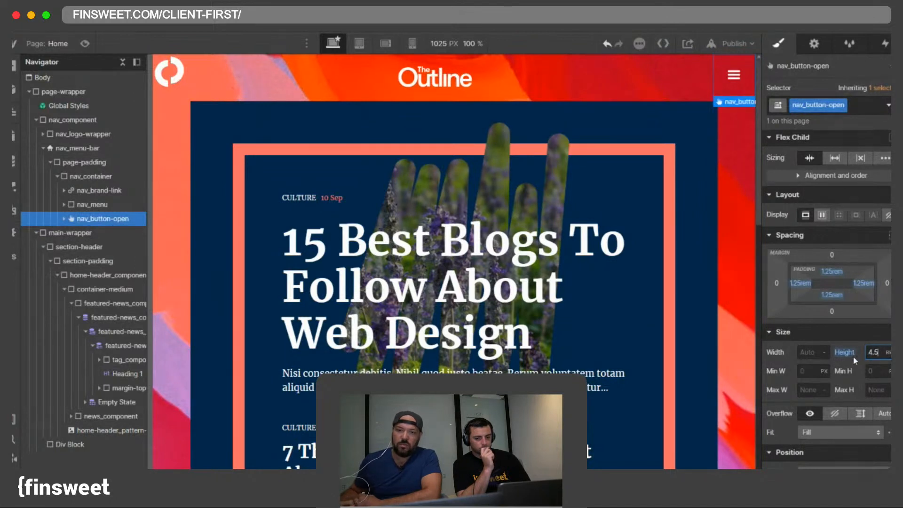
Step: Set nav_brand-link's height to 4.5 rem and make it a horizontal flex container with centred alignment and justification
click(171, 86)
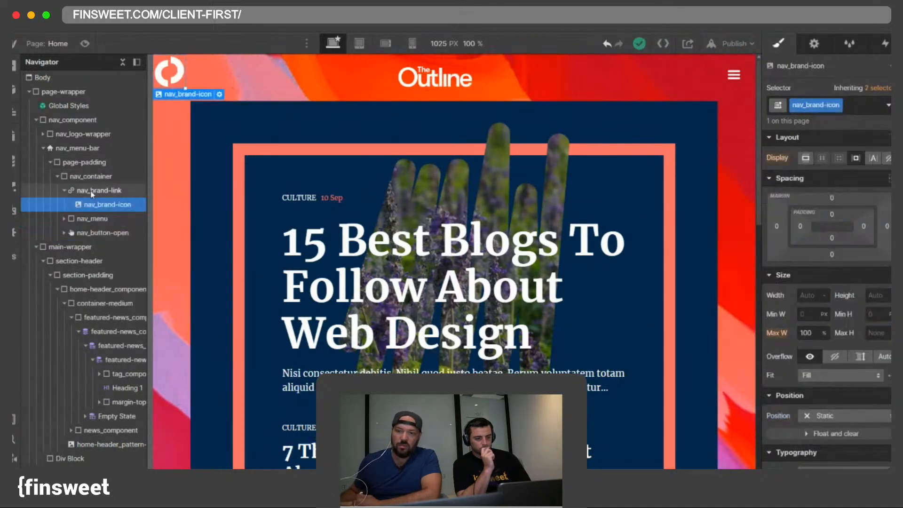
click(92, 191)
click(878, 372)
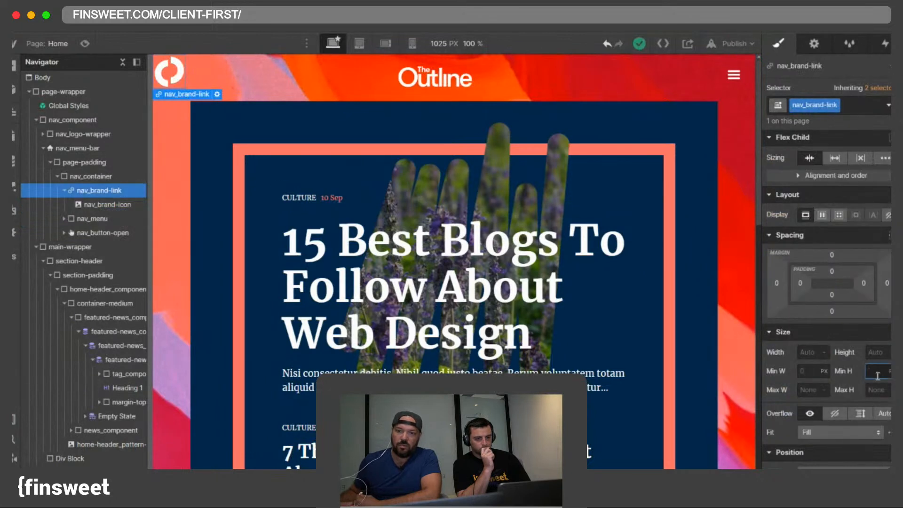
click(877, 353)
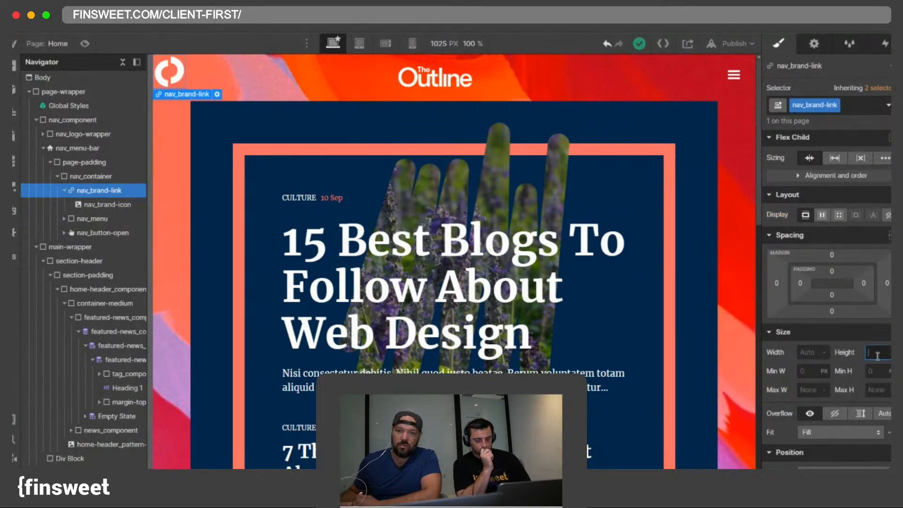
text(4.5rem)
key(Return)
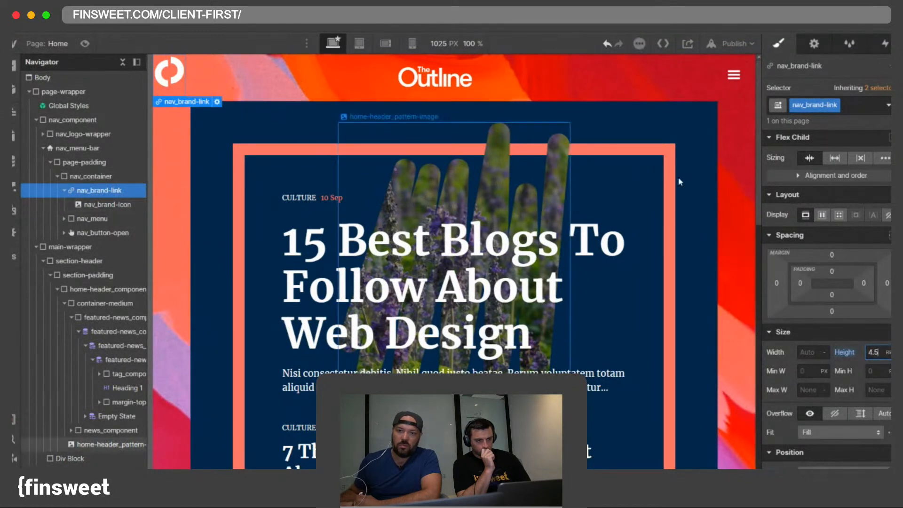
click(822, 215)
click(827, 257)
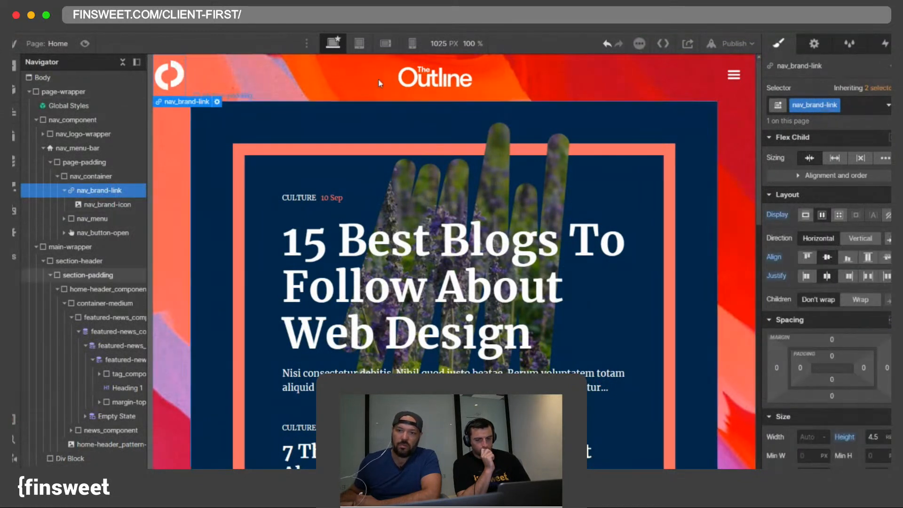
Step: Check the logo link against the menu button, and show the navbar menu through nav_button-open's settings
click(461, 86)
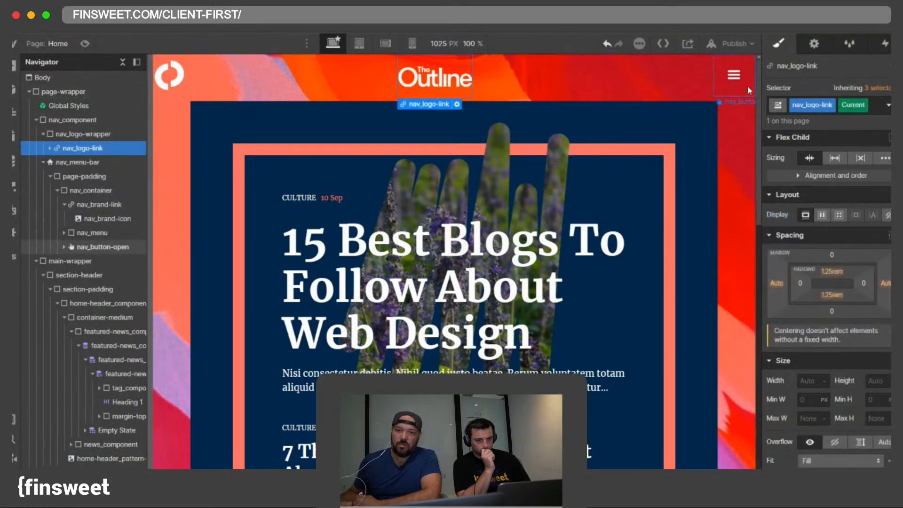
click(747, 88)
click(419, 89)
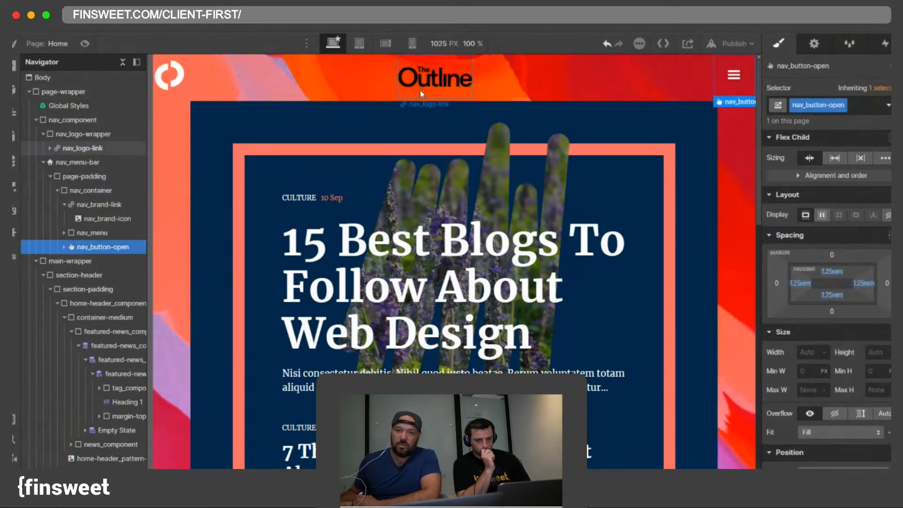
click(669, 93)
click(746, 88)
key(d)
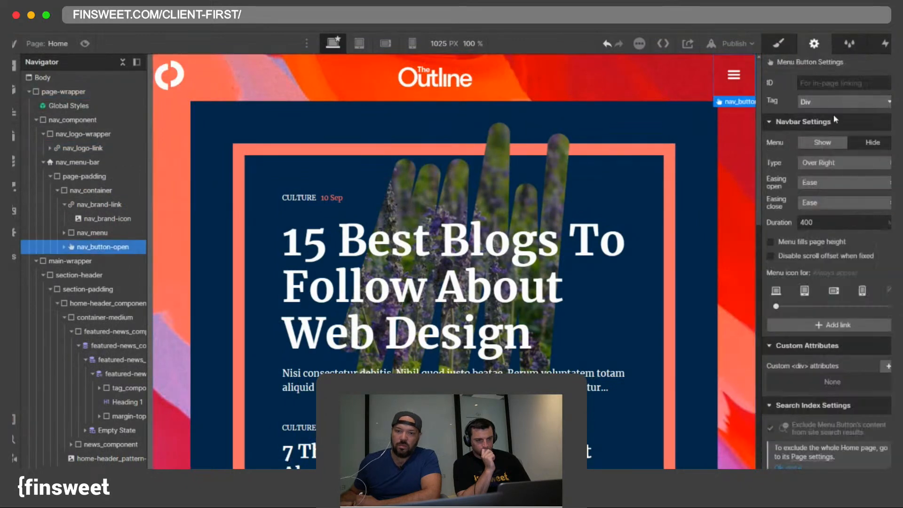
click(822, 150)
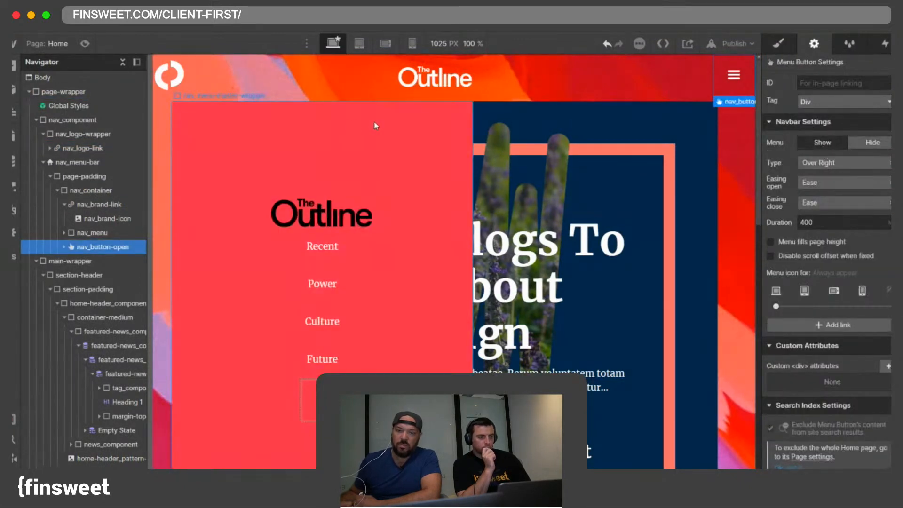
Step: Select nav_menu after expanding nav_button-open, and examine its position styles
click(65, 246)
click(90, 257)
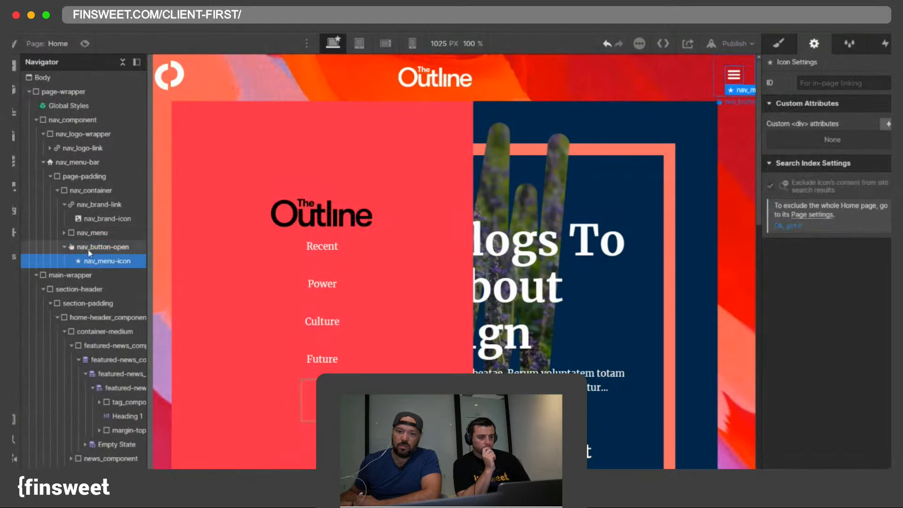
click(88, 248)
click(90, 232)
key(s)
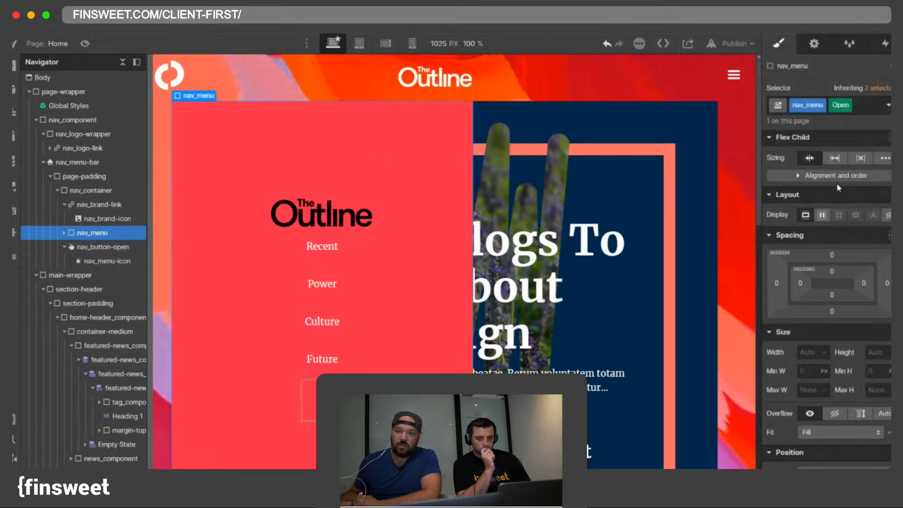
scroll(837, 211, down, 5)
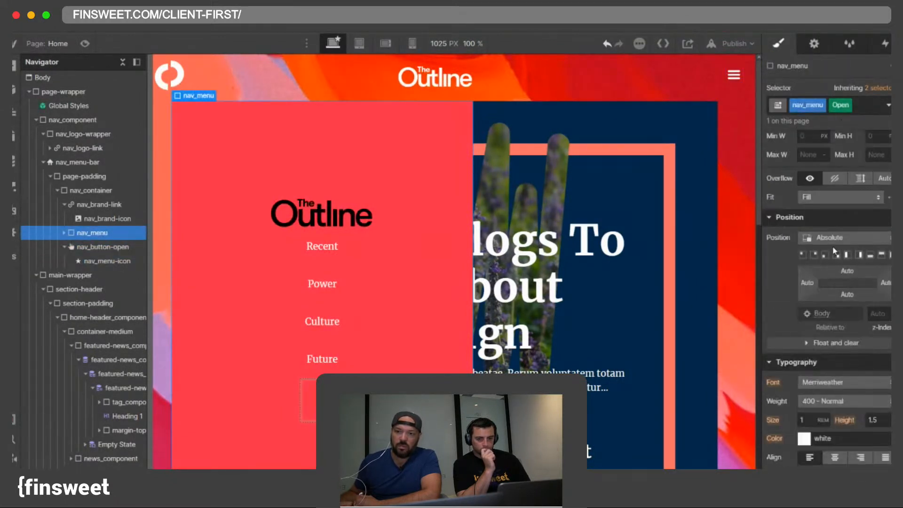
Step: Move nav_container out of page-padding directly into nav_menu-bar and delete the empty page-padding wrapper
click(49, 176)
click(67, 164)
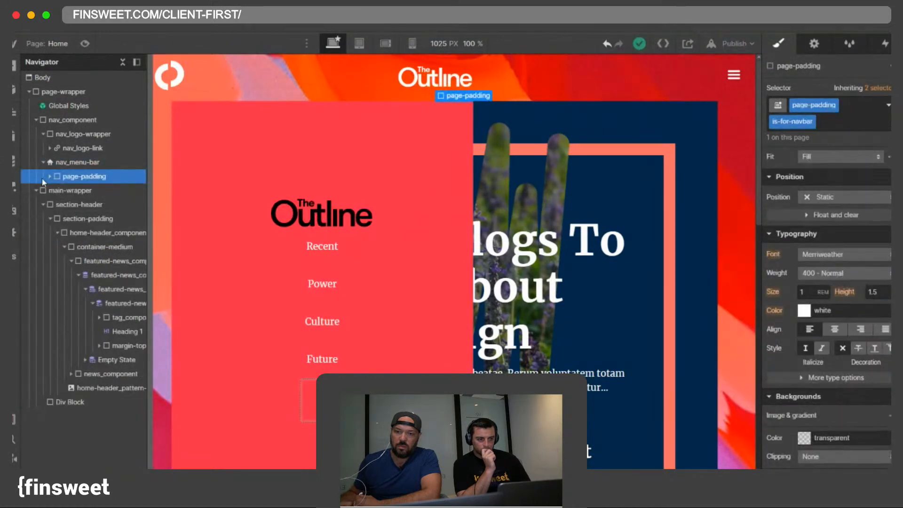
click(50, 177)
click(74, 192)
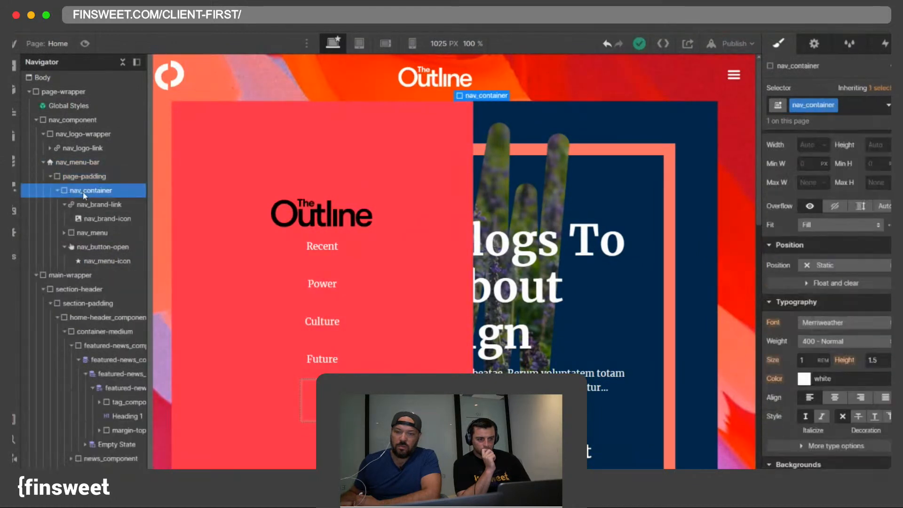
drag(84, 194, 76, 172)
click(77, 194)
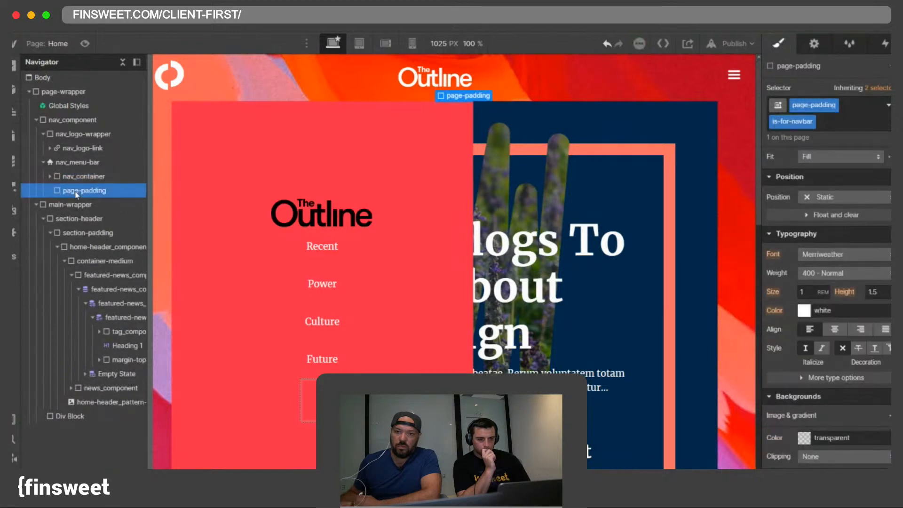
key(Delete)
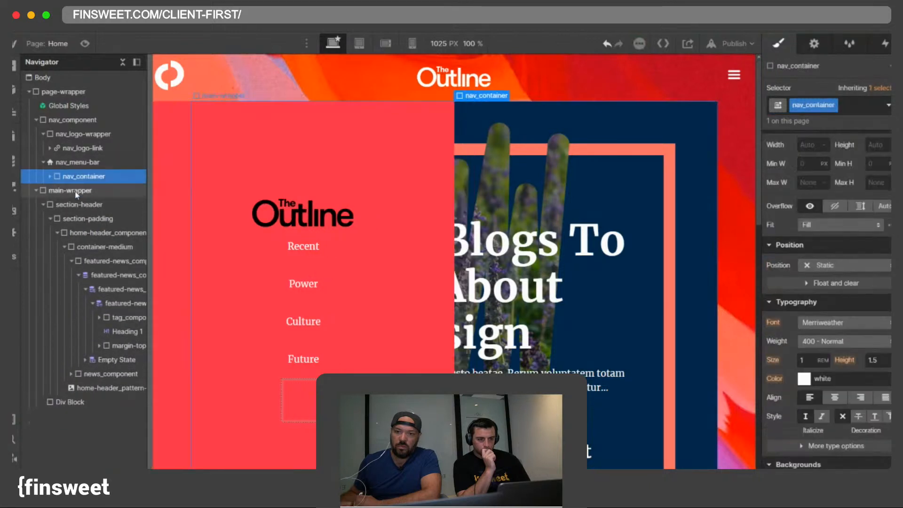
Step: Set the position of nav_menu's Open state to Fixed with the right-side preset, using 0% top, right and bottom offsets
click(68, 163)
click(51, 177)
click(49, 177)
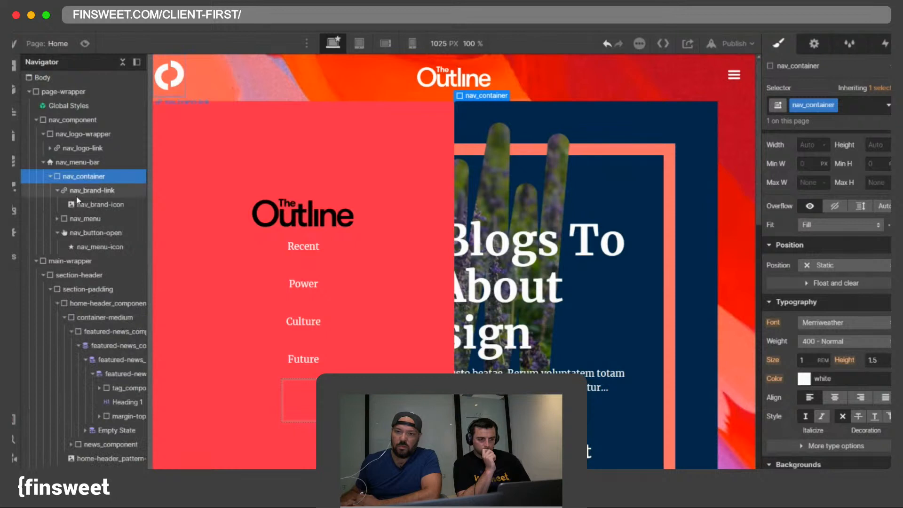
click(81, 219)
click(90, 233)
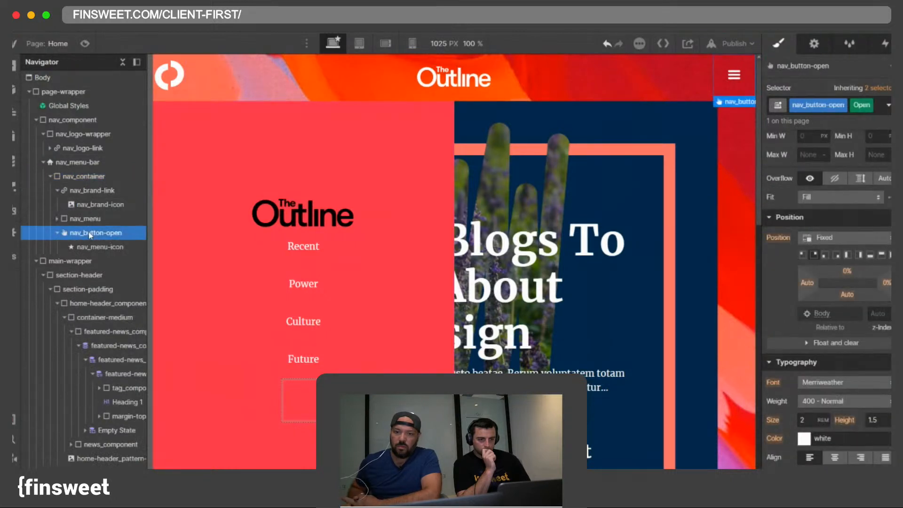
click(84, 221)
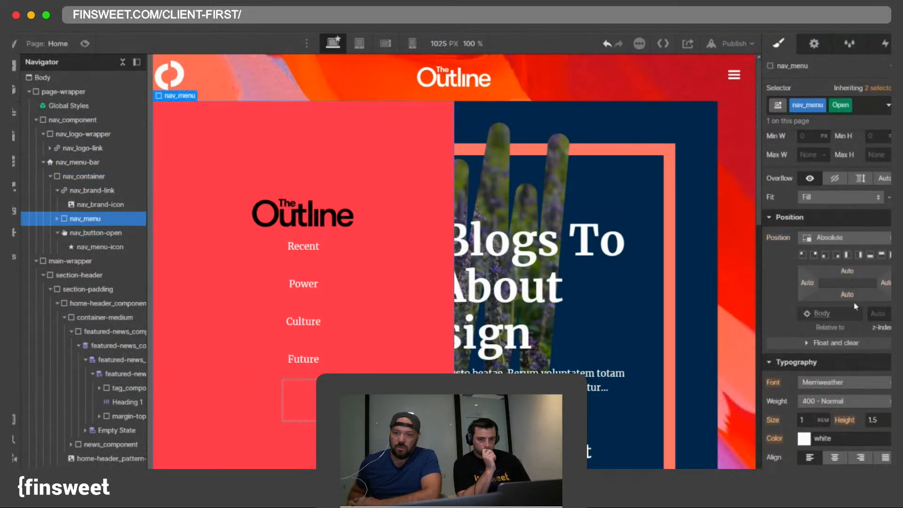
click(846, 237)
click(864, 257)
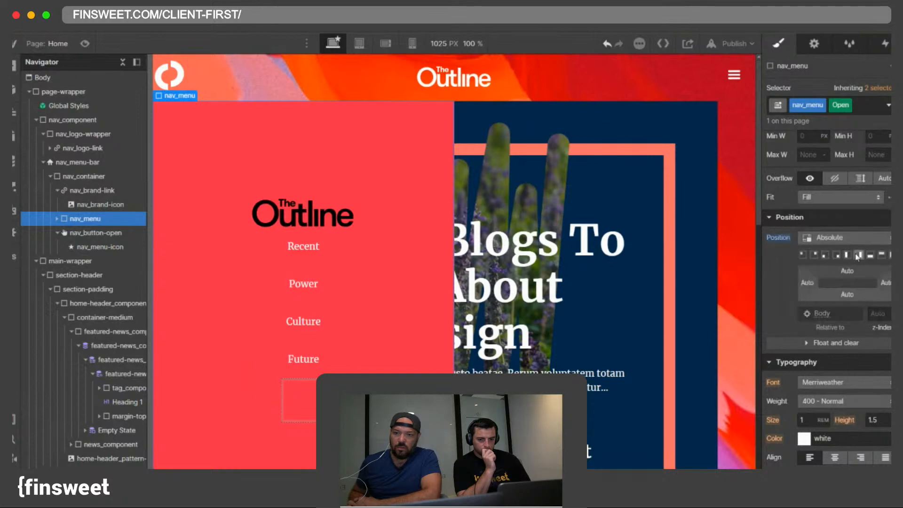
click(847, 238)
click(861, 246)
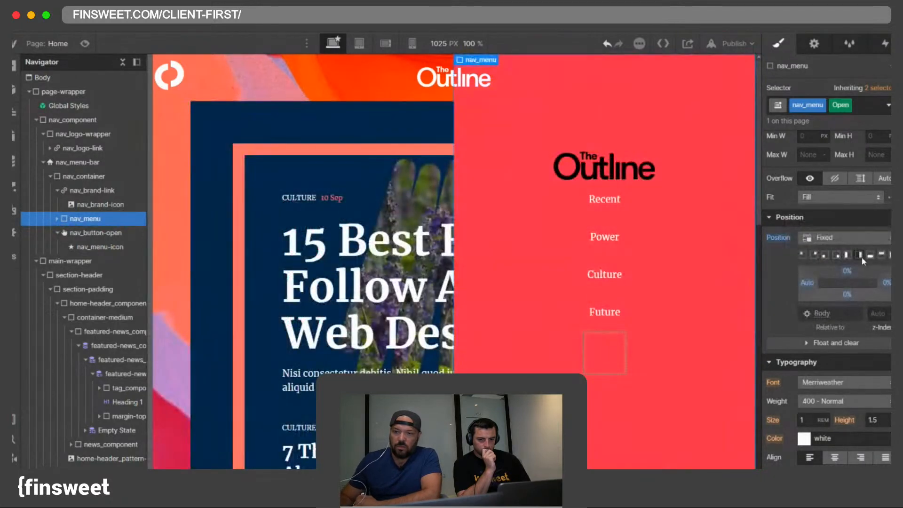
Step: Set the z-index to 10 on the base nav_menu class, then return to its Open state
click(881, 312)
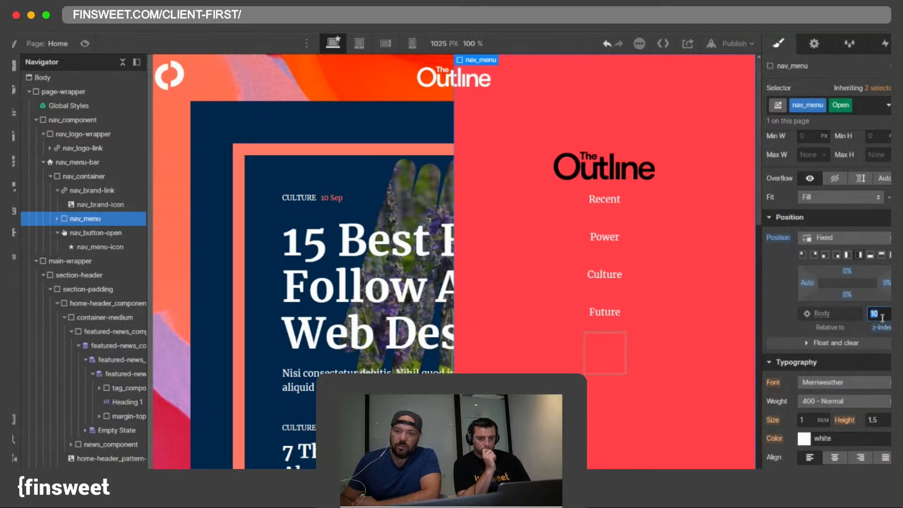
click(888, 105)
click(877, 106)
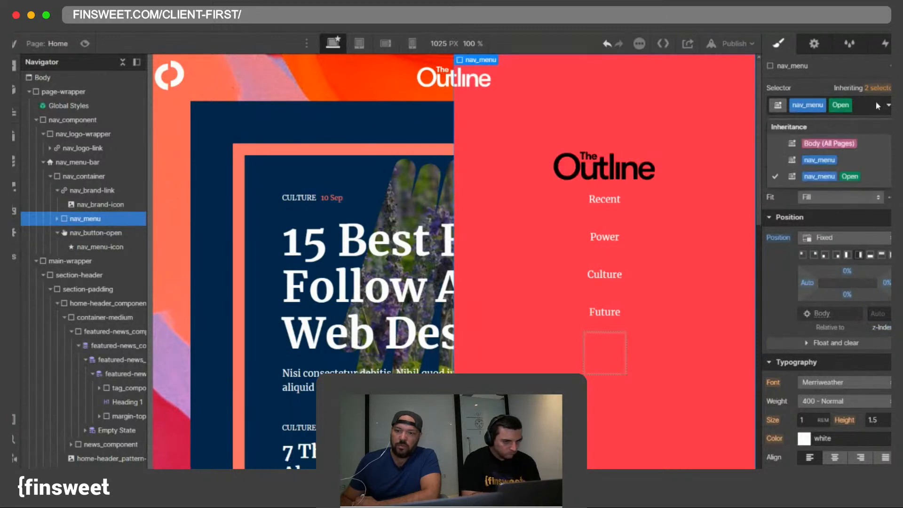
click(888, 105)
click(873, 314)
text(1)
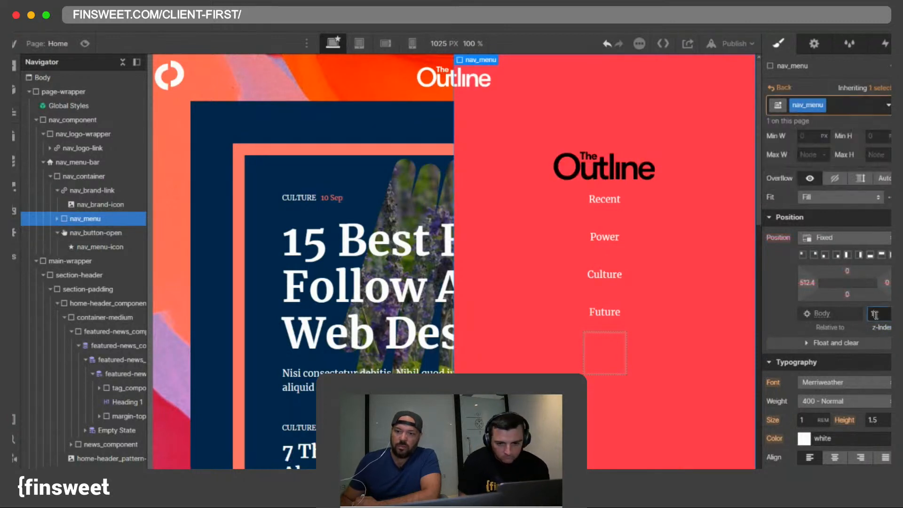
text(00)
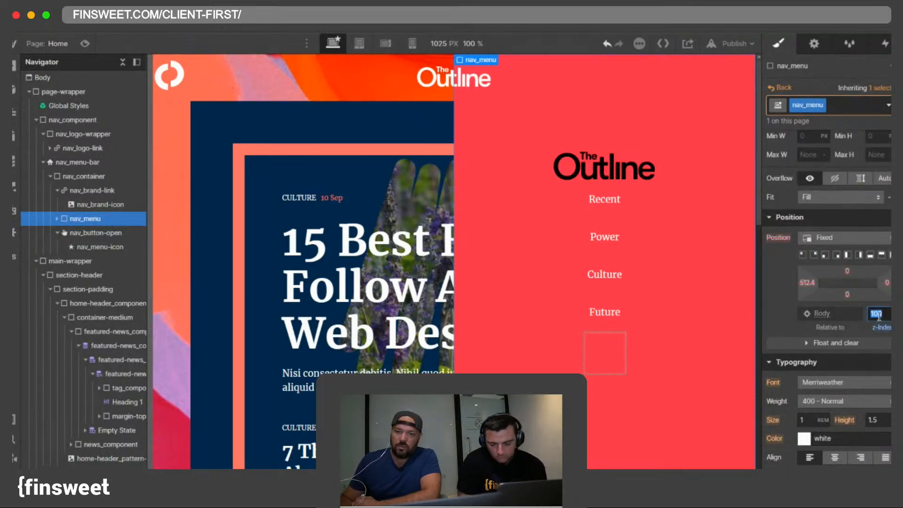
click(878, 316)
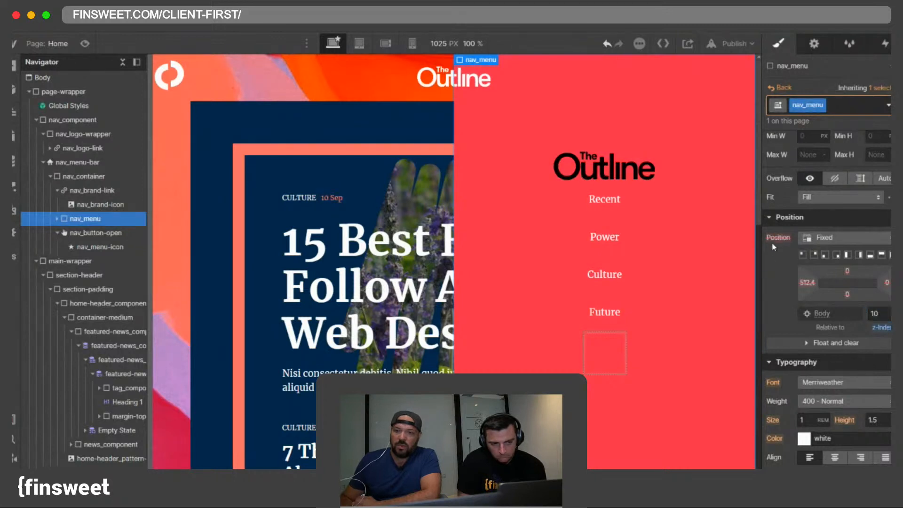
click(782, 87)
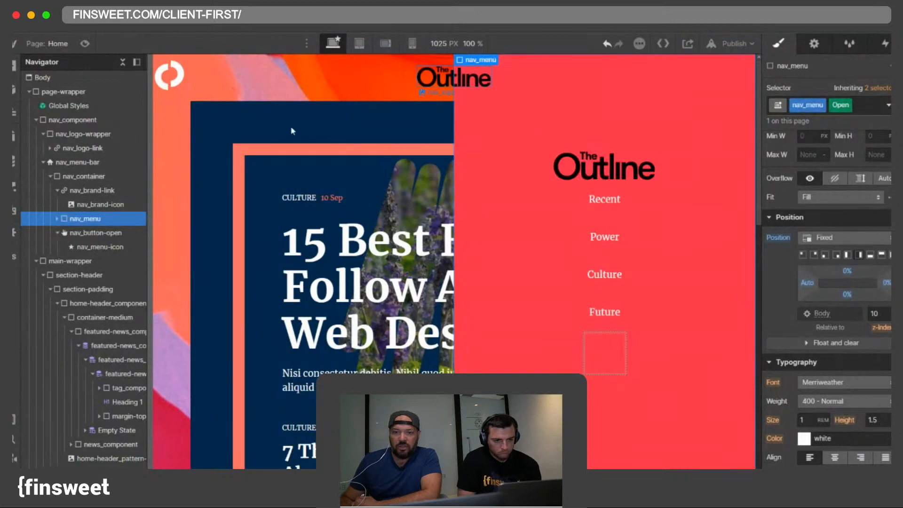
Step: Compare the position and z-index of nav_logo-link with those of nav_menu
click(80, 162)
click(74, 149)
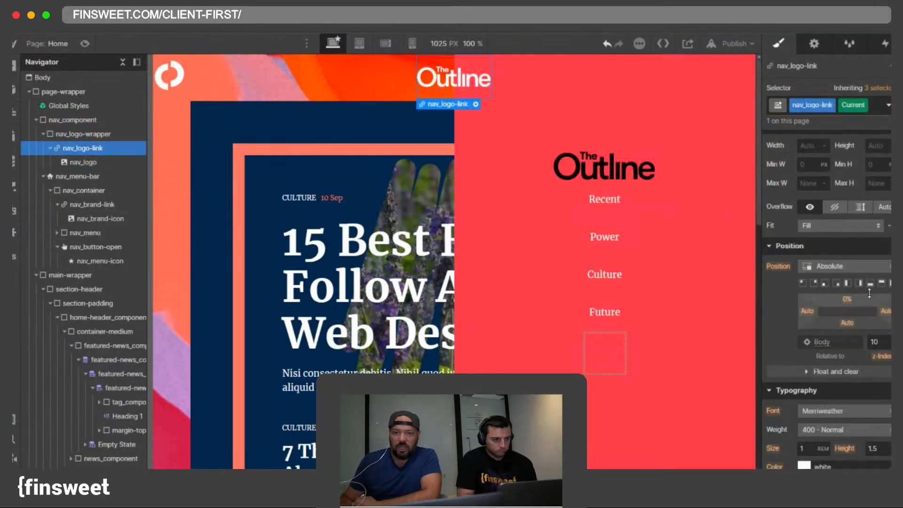
click(549, 112)
click(82, 233)
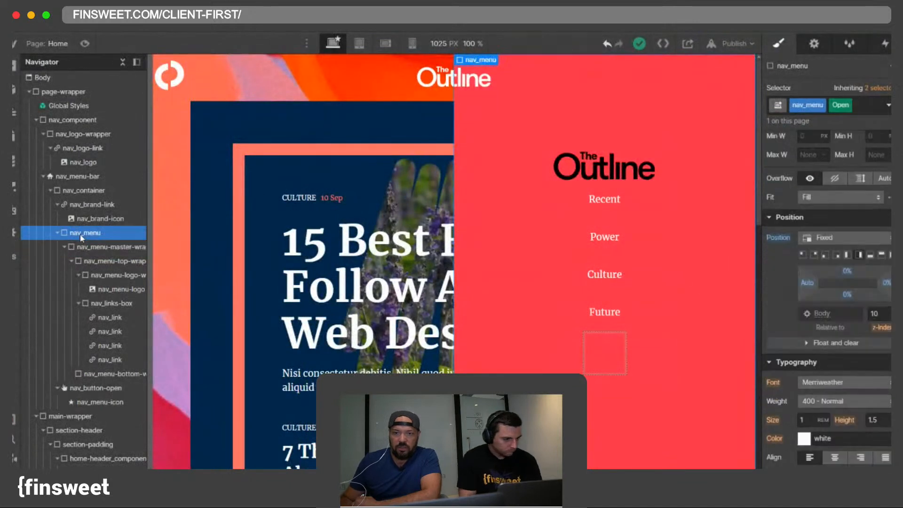
click(55, 233)
click(56, 205)
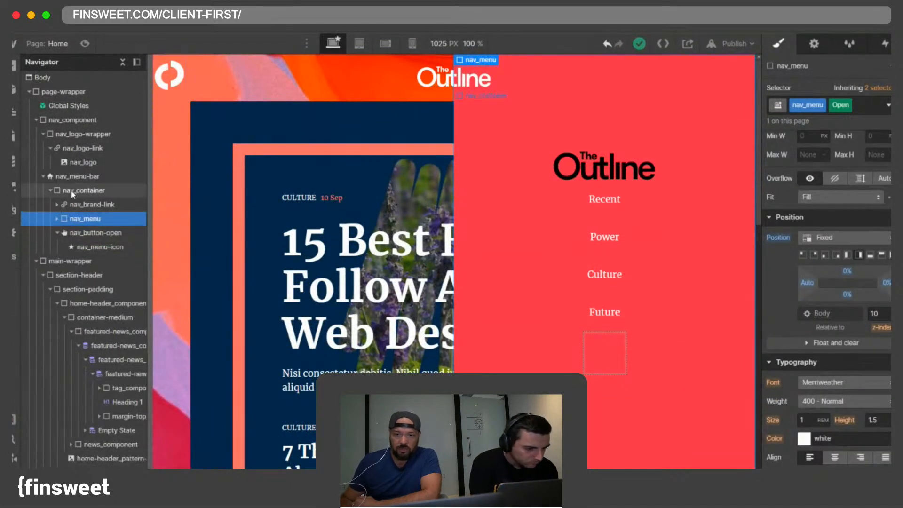
Step: Examine the nesting and styles of nav_container, its child elements, nav_menu-bar, nav_logo-wrapper and nav_component
click(72, 192)
click(75, 205)
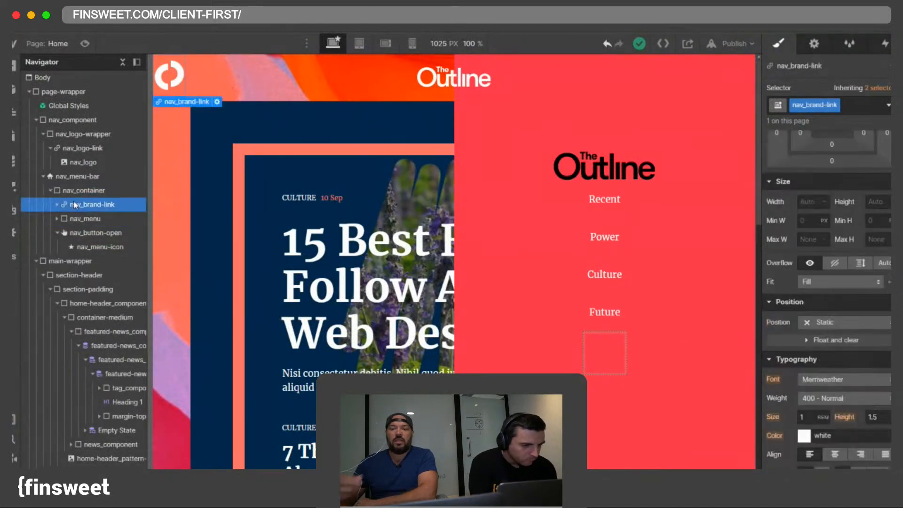
click(77, 219)
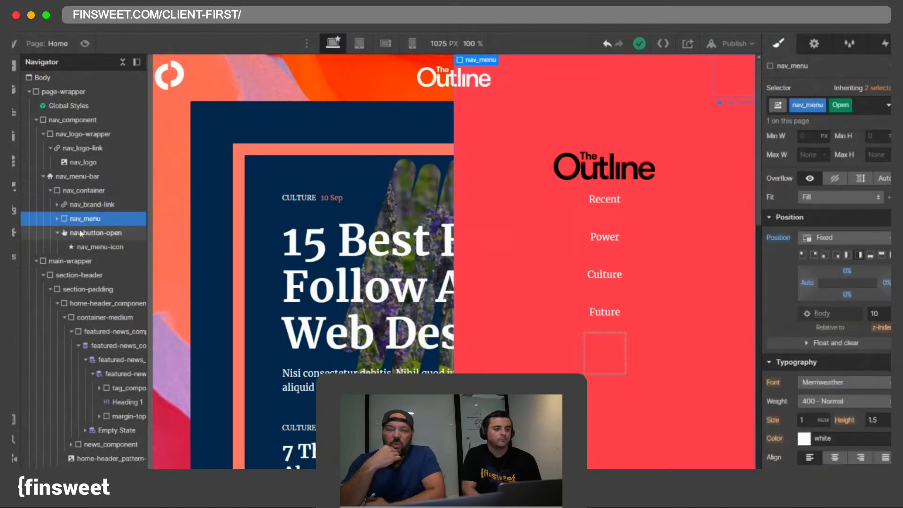
click(81, 233)
click(78, 219)
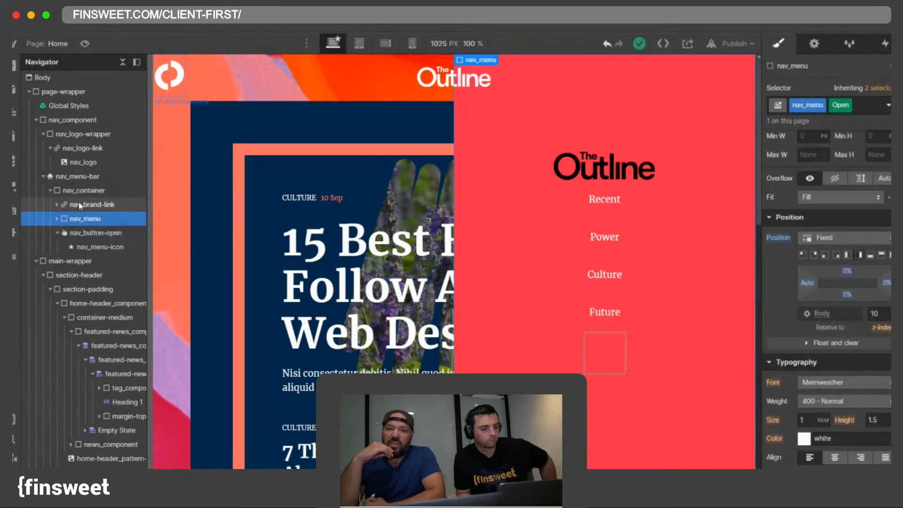
click(77, 190)
click(78, 177)
click(73, 150)
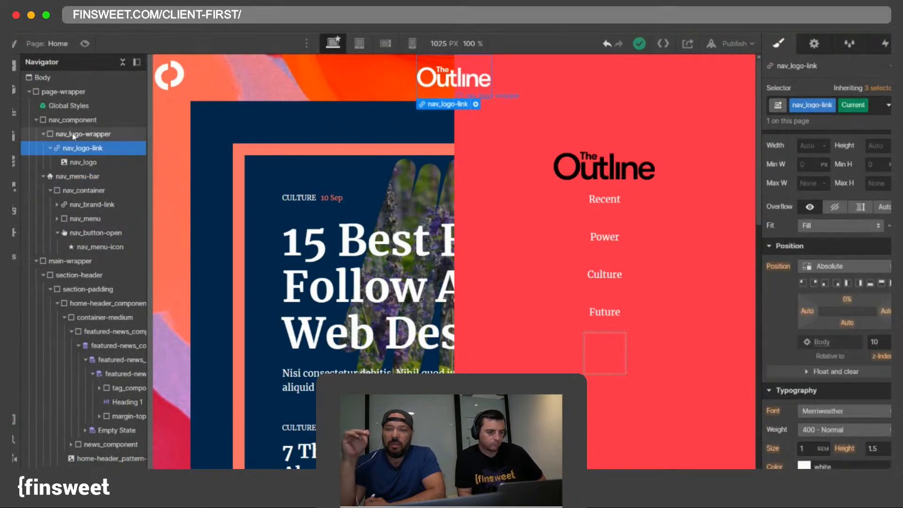
click(73, 136)
click(70, 120)
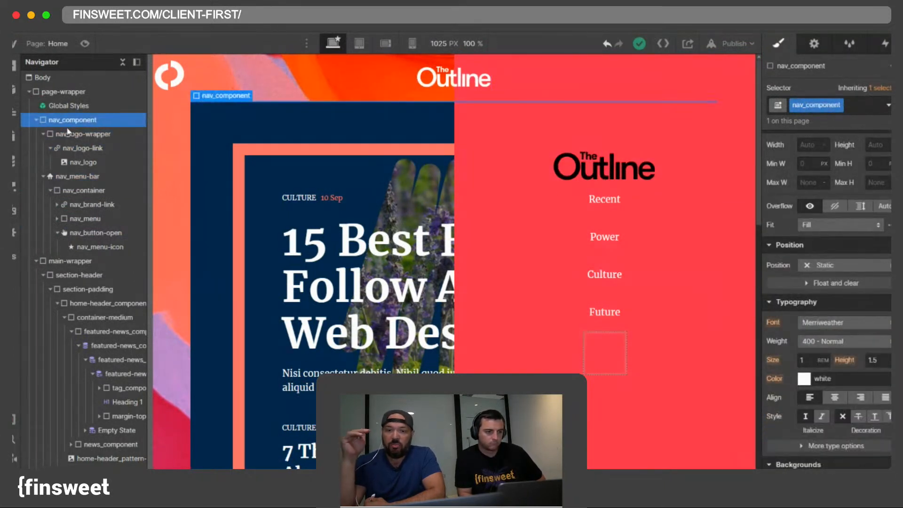
click(70, 135)
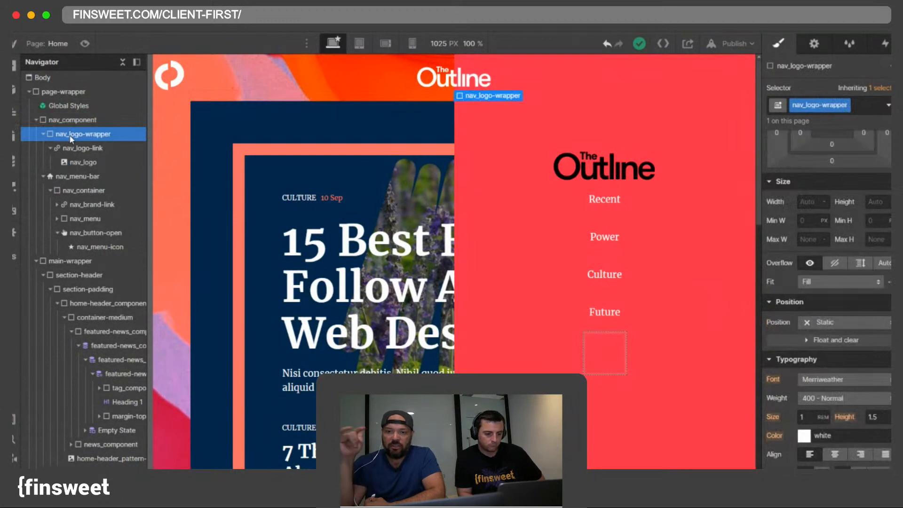
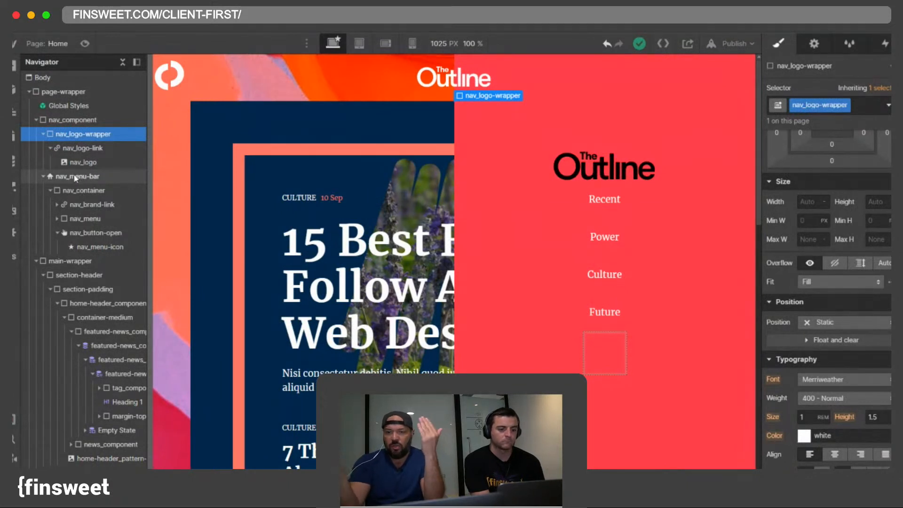
Step: Move nav_logo-link out of nav_logo-wrapper into nav_container, between nav_brand-link and nav_menu
click(50, 191)
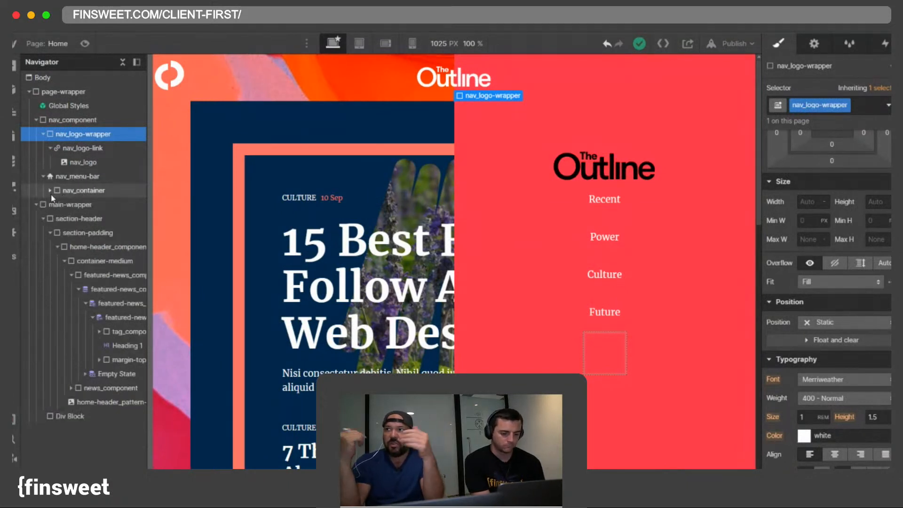
click(64, 177)
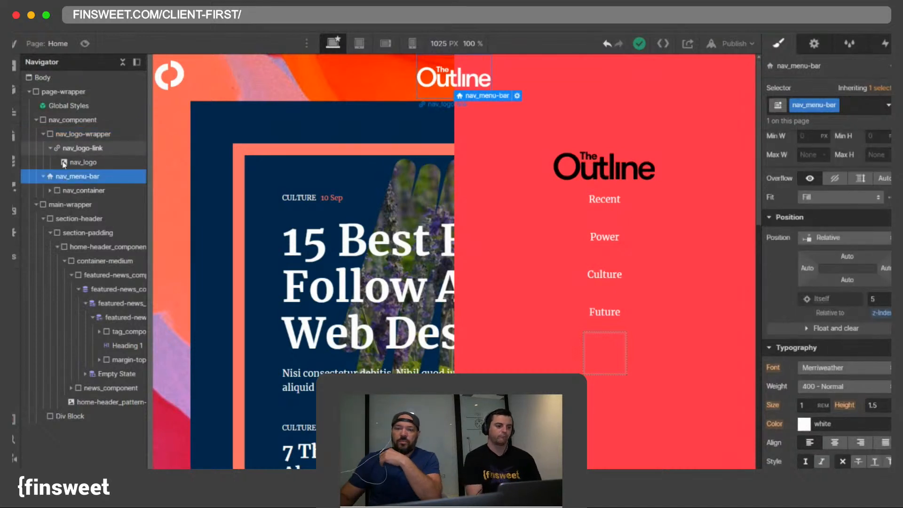
click(71, 149)
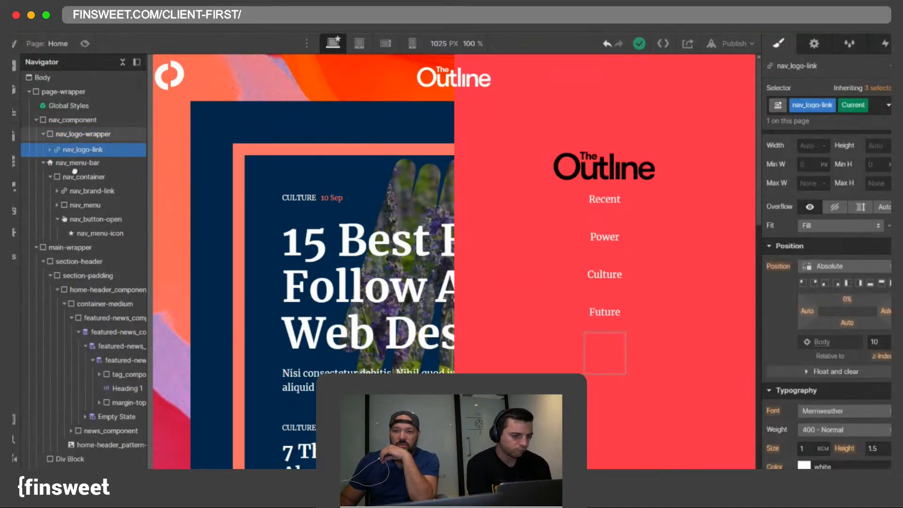
drag(75, 171, 80, 202)
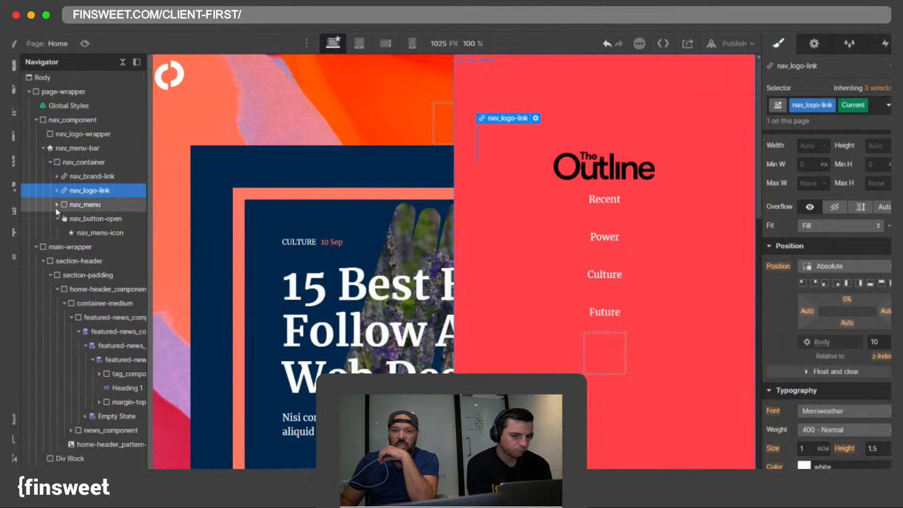
click(86, 205)
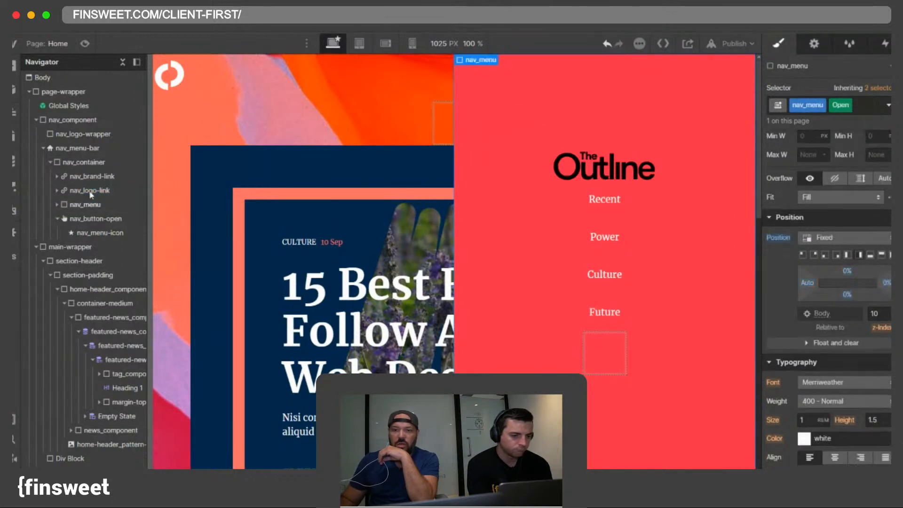
Step: Set the empty nav_logo-wrapper's display to none and hide the open navbar menu
click(77, 163)
click(78, 135)
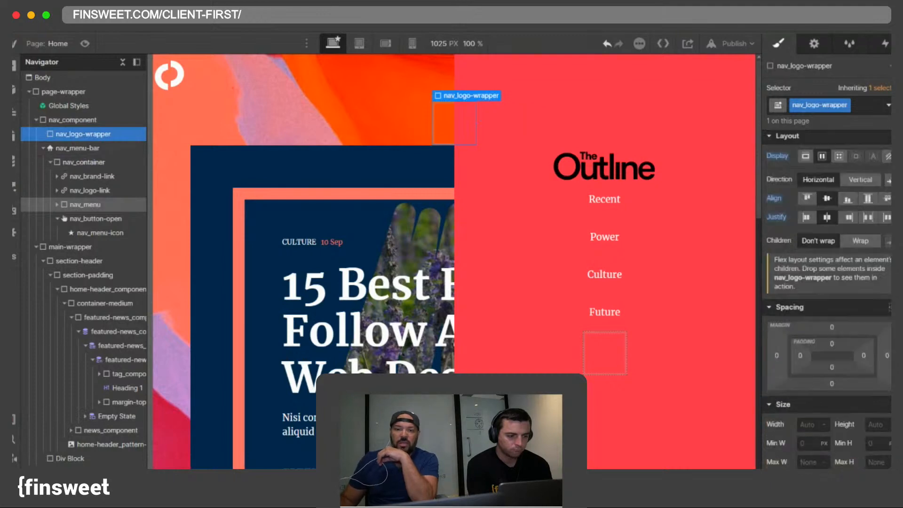
click(78, 148)
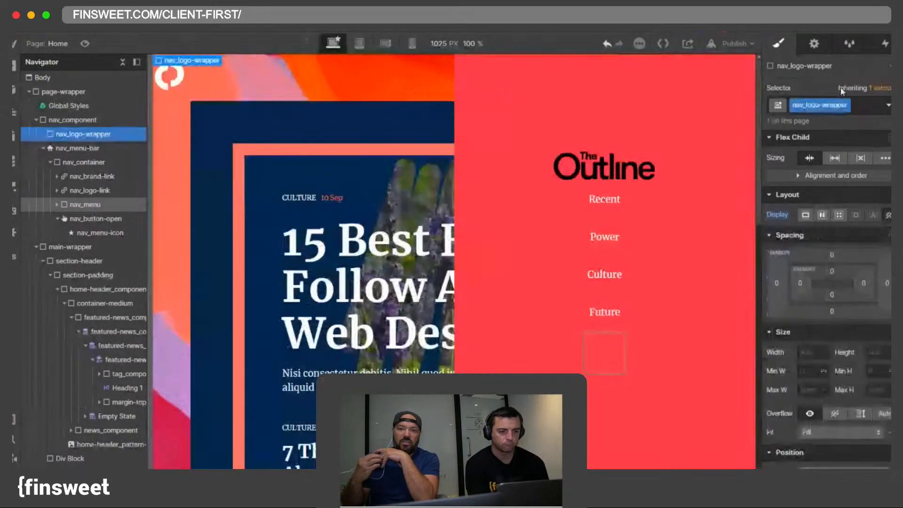
click(814, 43)
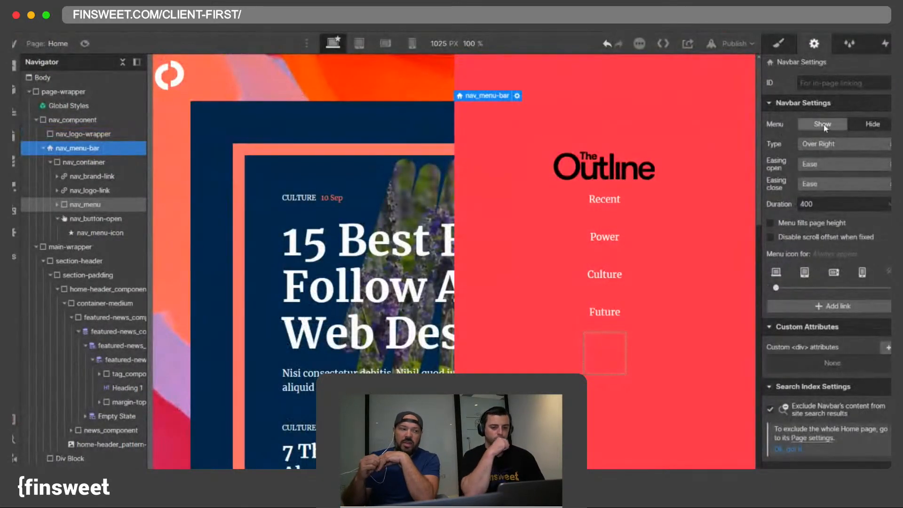
click(874, 124)
Step: Examine nav_logo-link's styles, selector states and link settings
key(Down)
key(Down)
key(Down)
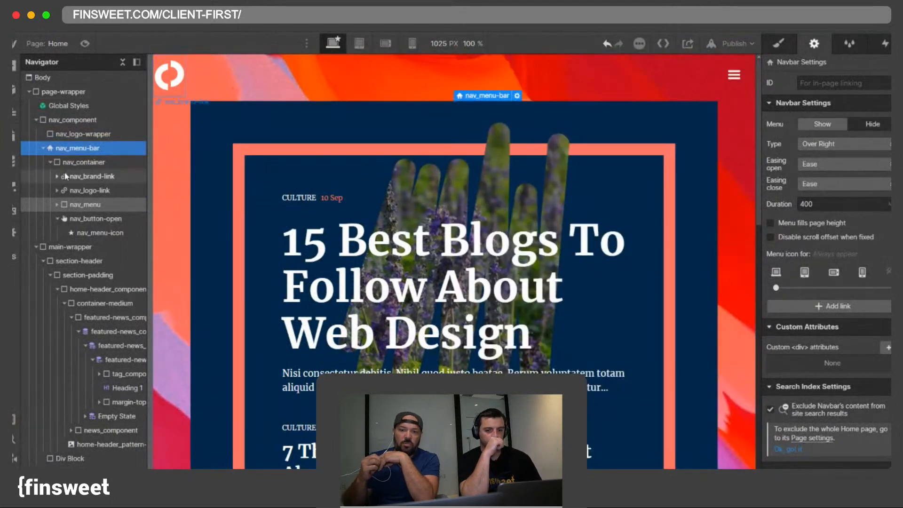
click(778, 43)
scroll(776, 239, down, 5)
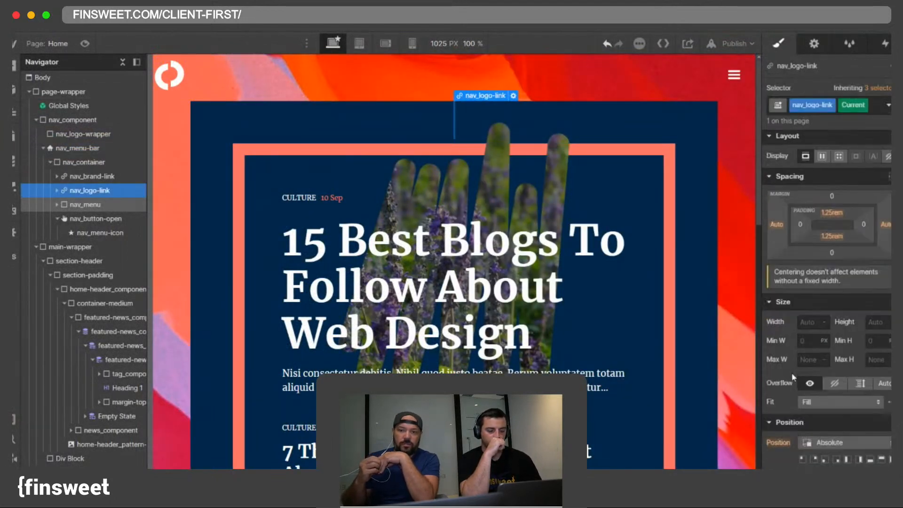
click(888, 104)
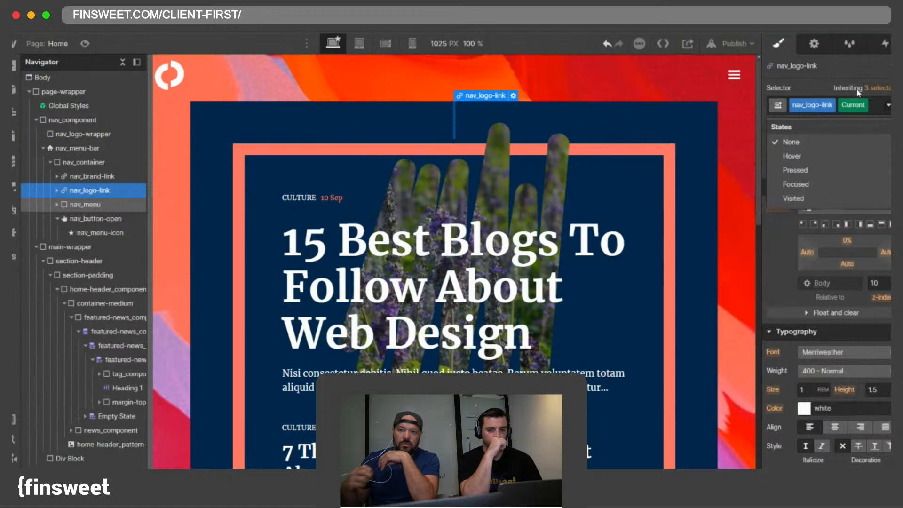
click(814, 43)
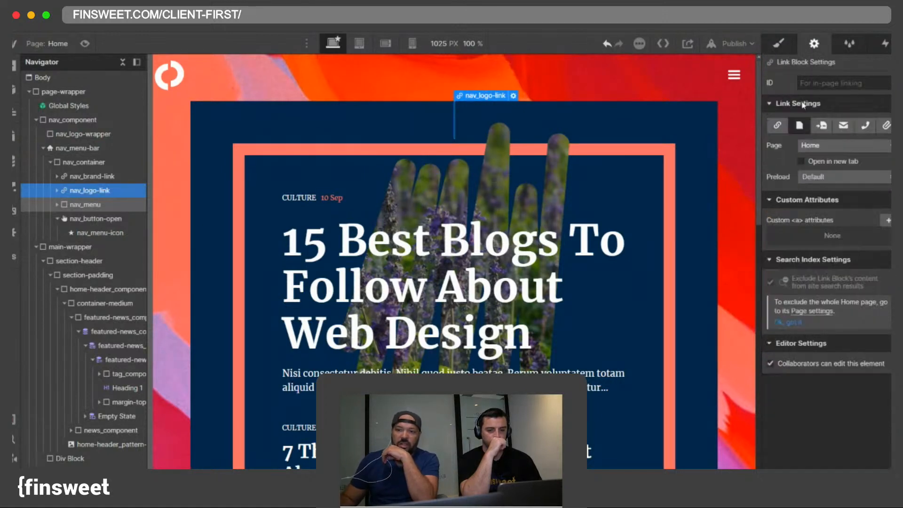
click(779, 43)
scroll(881, 108, down, 5)
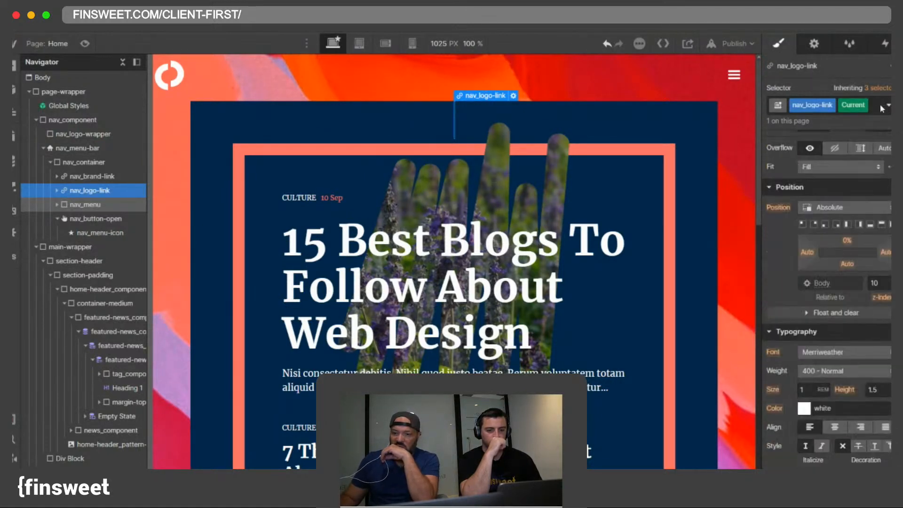
Step: Switch nav_logo-link's styling to its base class without Current and reset that class's position to Static
click(884, 106)
click(876, 89)
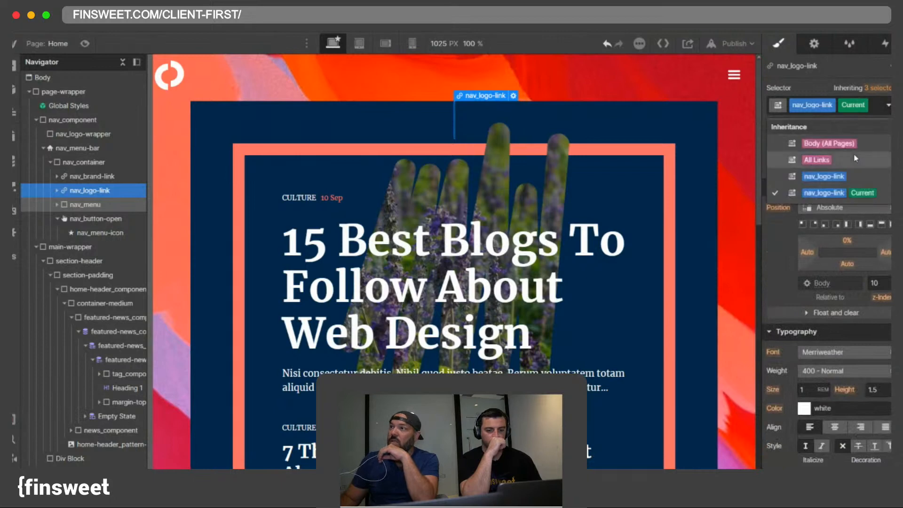
click(838, 177)
click(801, 210)
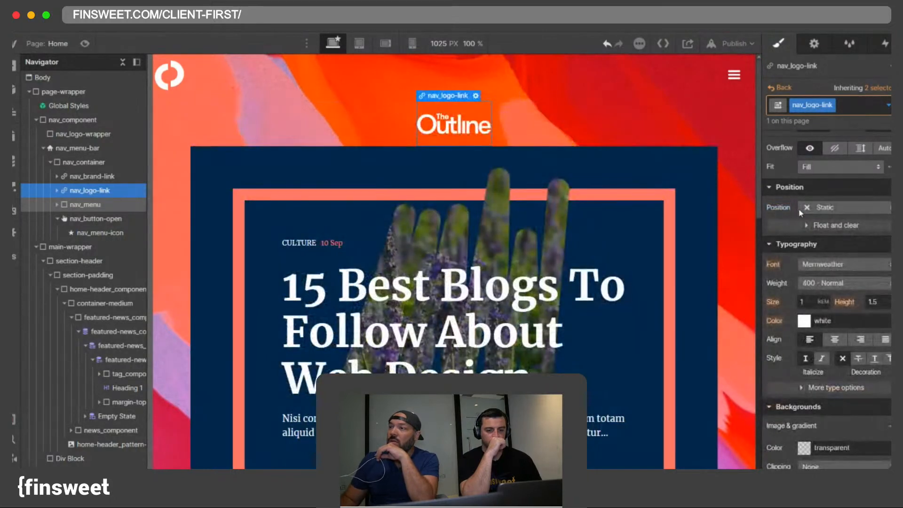
Step: Review the styles of nav_brand-link, nav_logo-link, nav_menu, nav_button-open and nav_component
scroll(800, 213, up, 5)
click(85, 177)
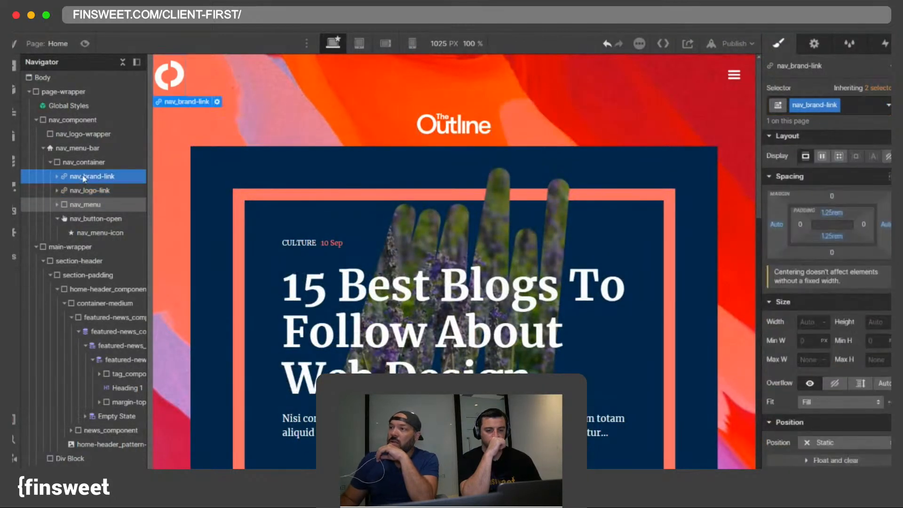
click(90, 191)
click(99, 206)
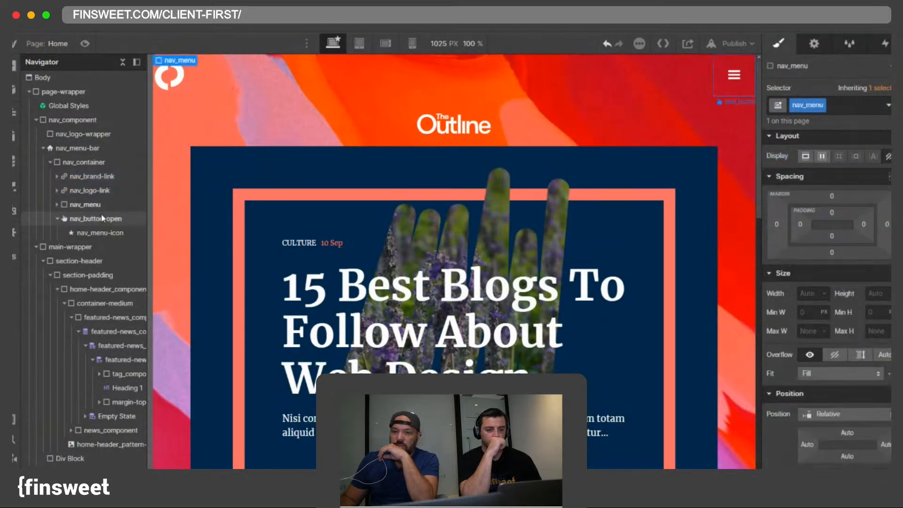
click(102, 217)
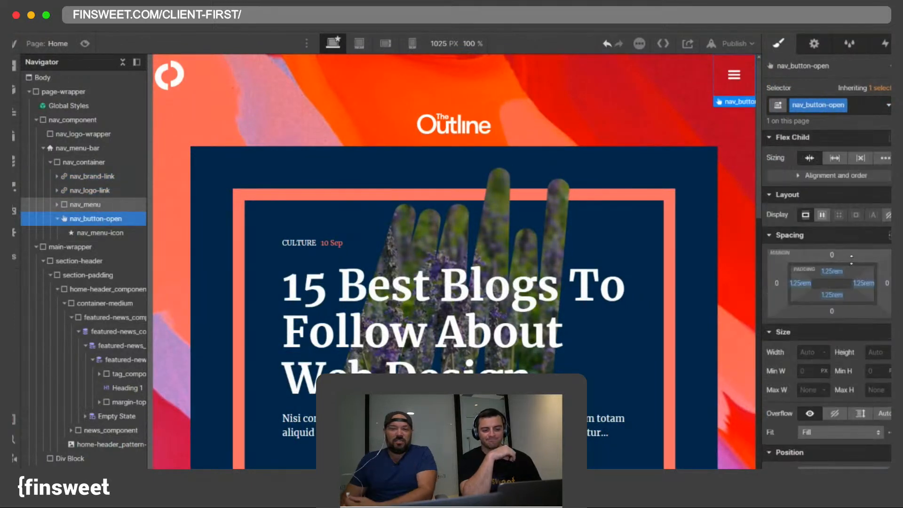
click(66, 120)
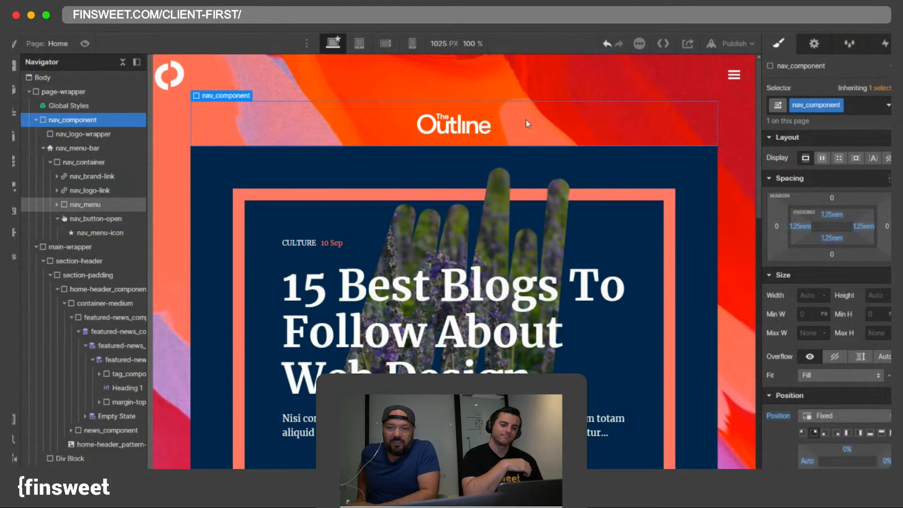
Step: Delete the empty nav_logo-wrapper from nav_component
click(69, 135)
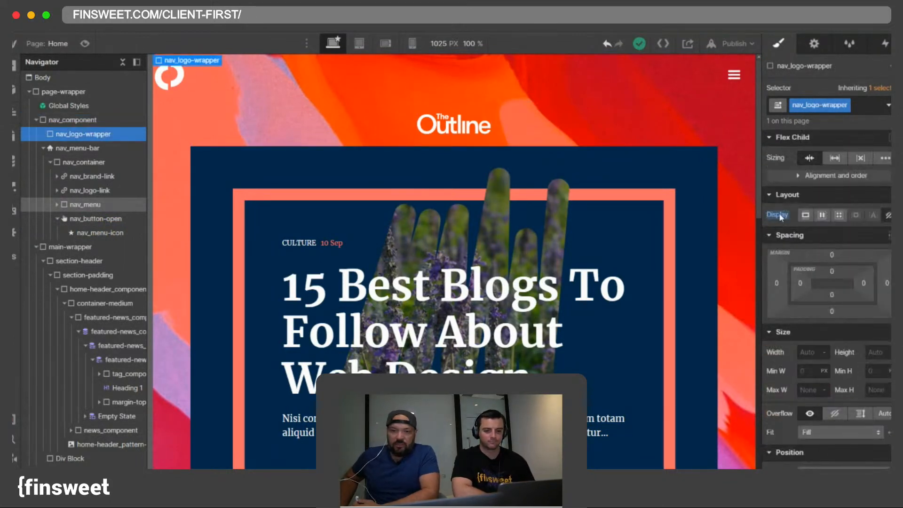
click(511, 132)
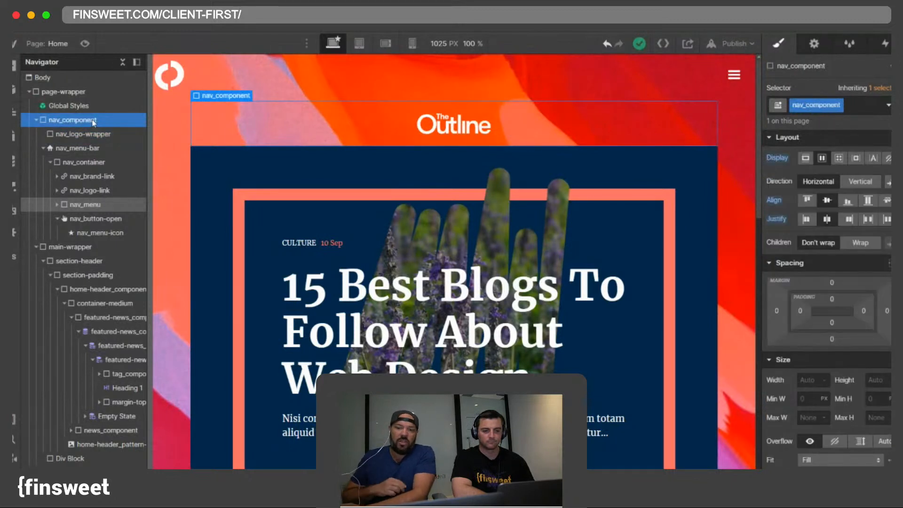
click(96, 136)
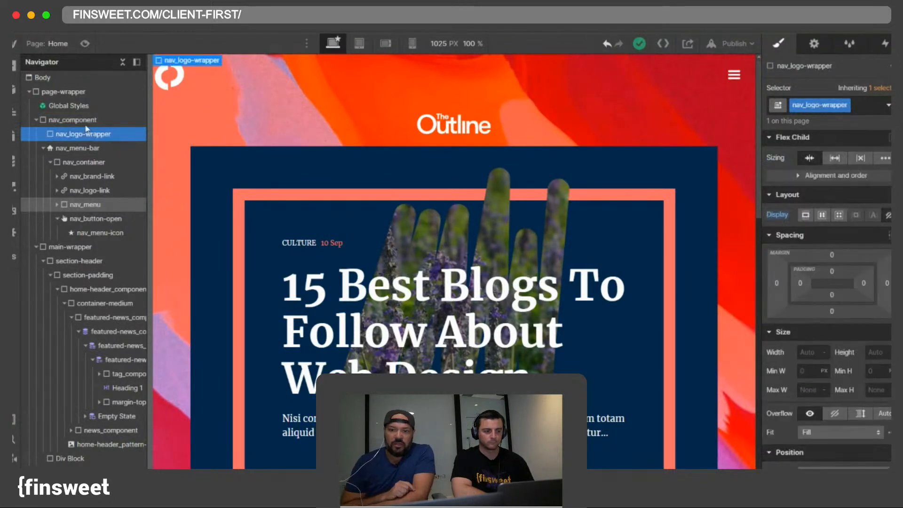
key(Delete)
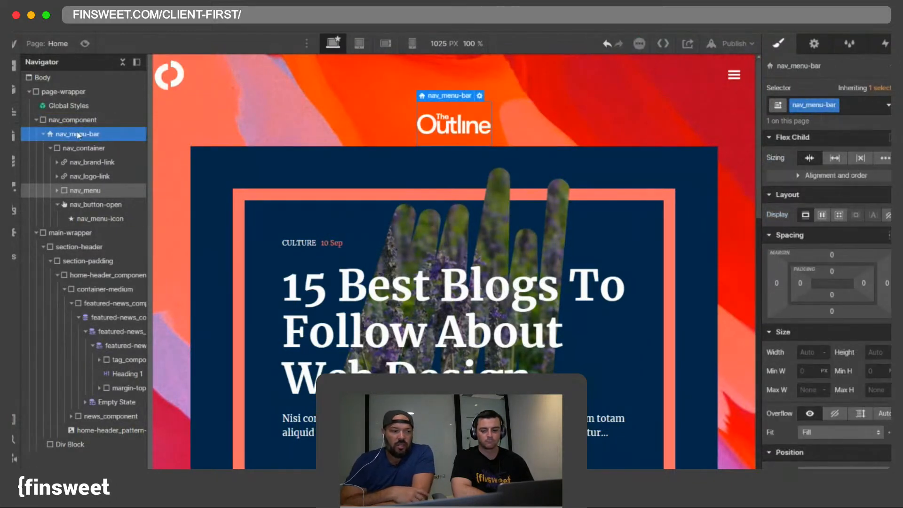
Step: Check nav_component's position and reset page-wrapper's top padding to 0
click(62, 124)
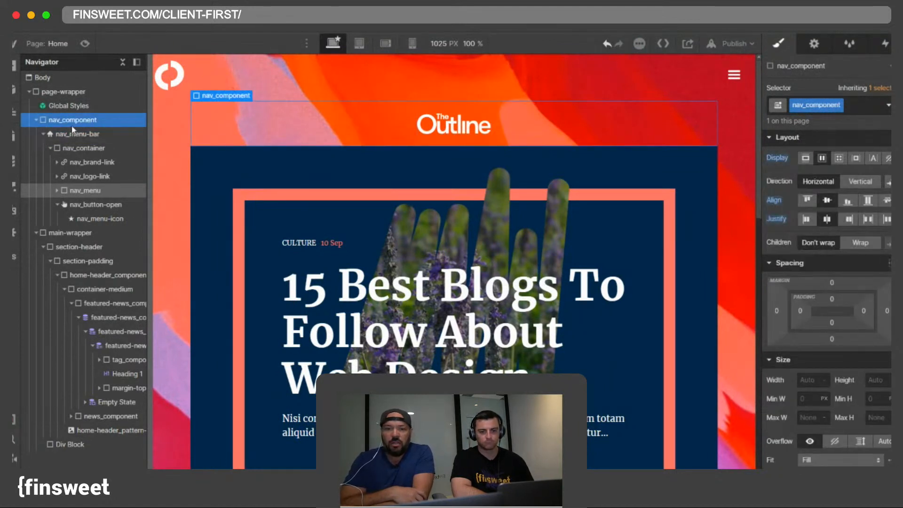
scroll(809, 271, down, 5)
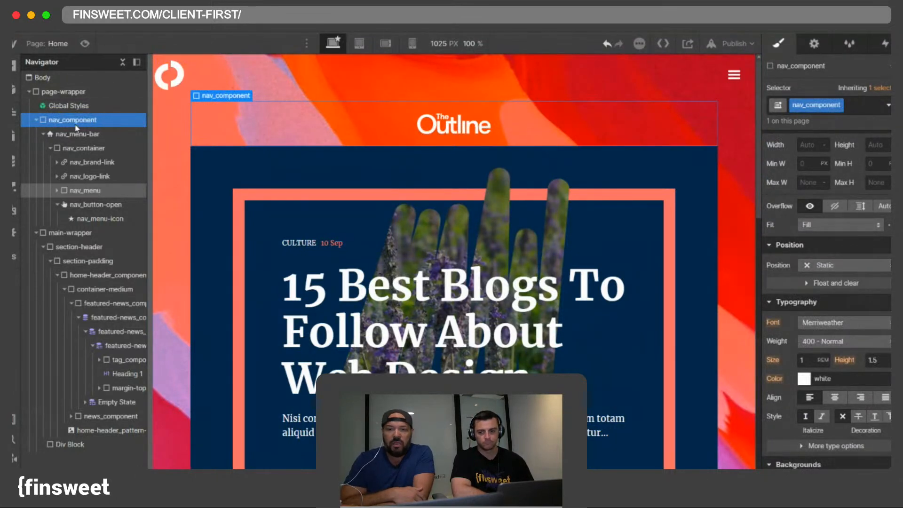
click(61, 91)
scroll(828, 216, up, 5)
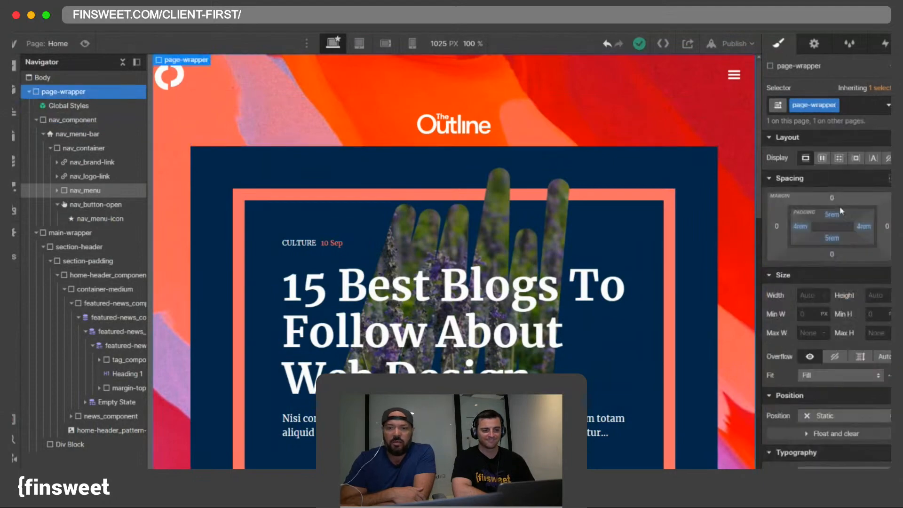
alt+click(830, 215)
Step: Check how the brand link, The Outline logo and the menu button behave as the page content moves
scroll(449, 80, down, 4)
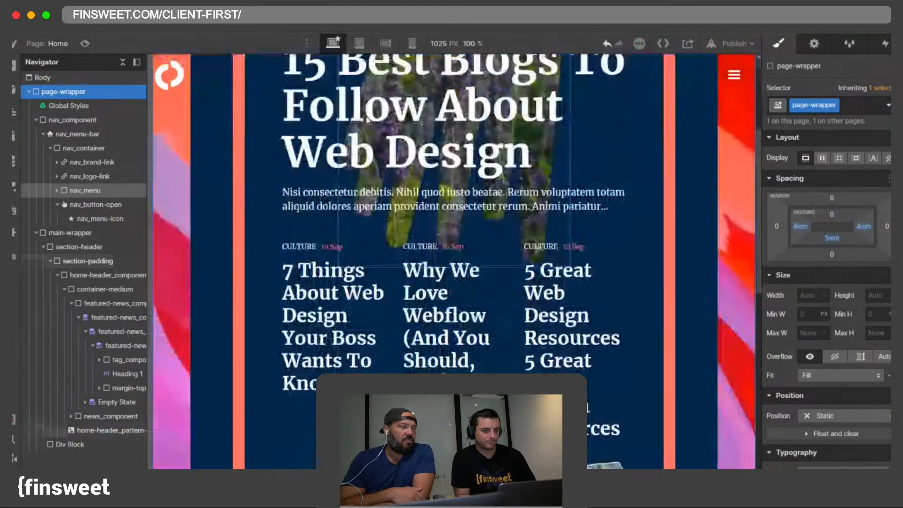
scroll(366, 118, up, 3)
scroll(365, 117, down, 2)
scroll(366, 118, up, 3)
scroll(369, 118, down, 3)
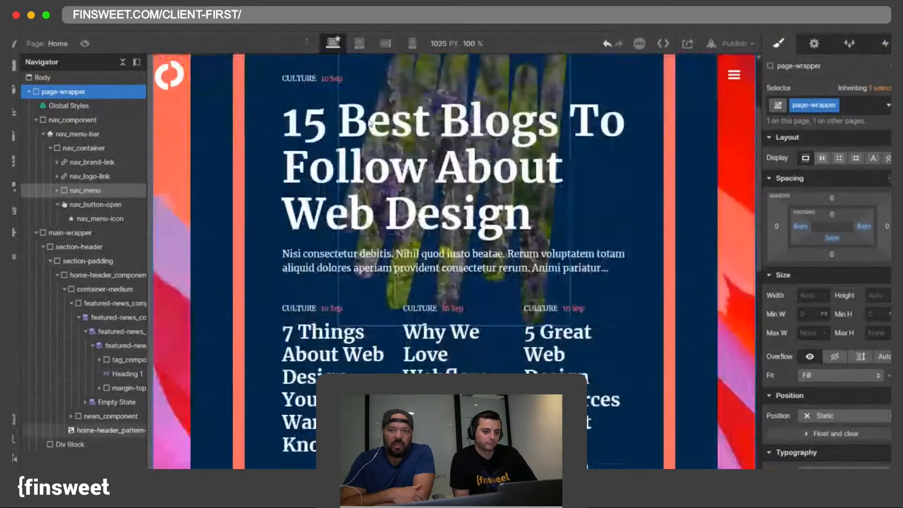
scroll(369, 117, up, 3)
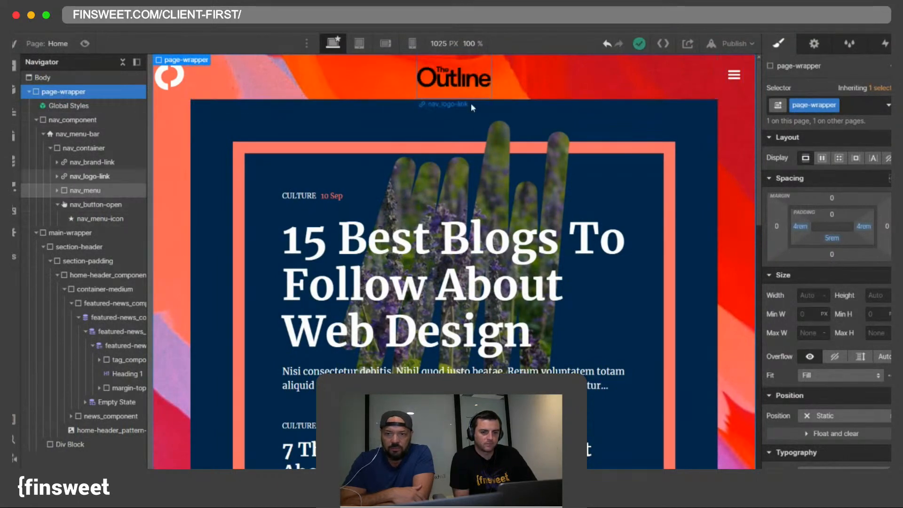
scroll(471, 104, down, 3)
scroll(445, 135, up, 3)
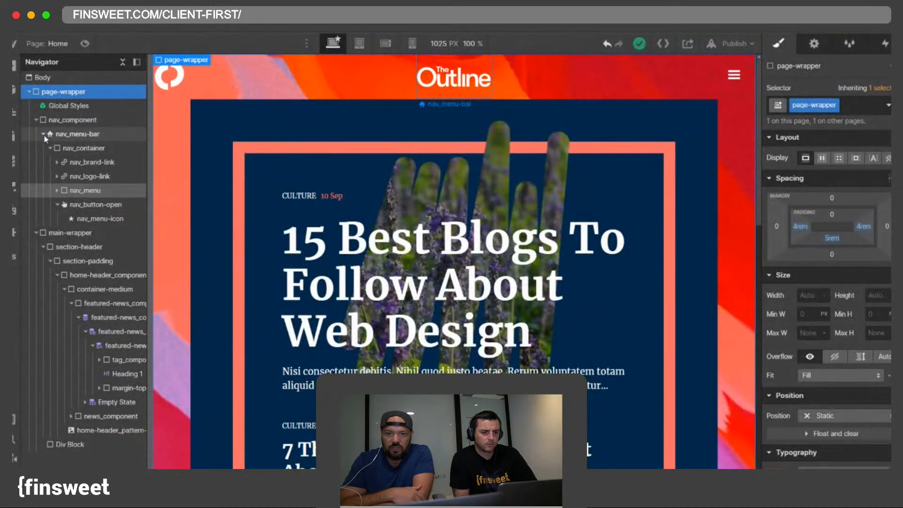
Step: Preview the open navbar menu over the page from nav_button-open's settings and hide it again
click(729, 89)
click(813, 43)
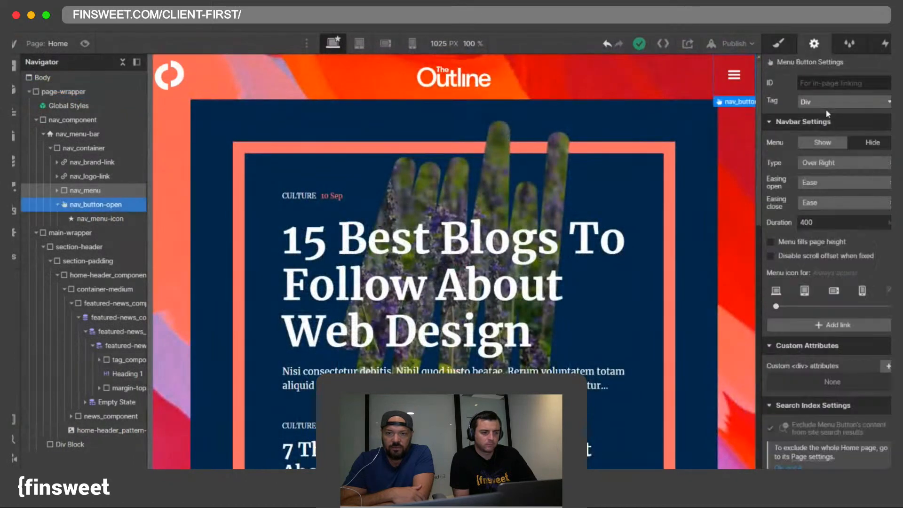
click(816, 144)
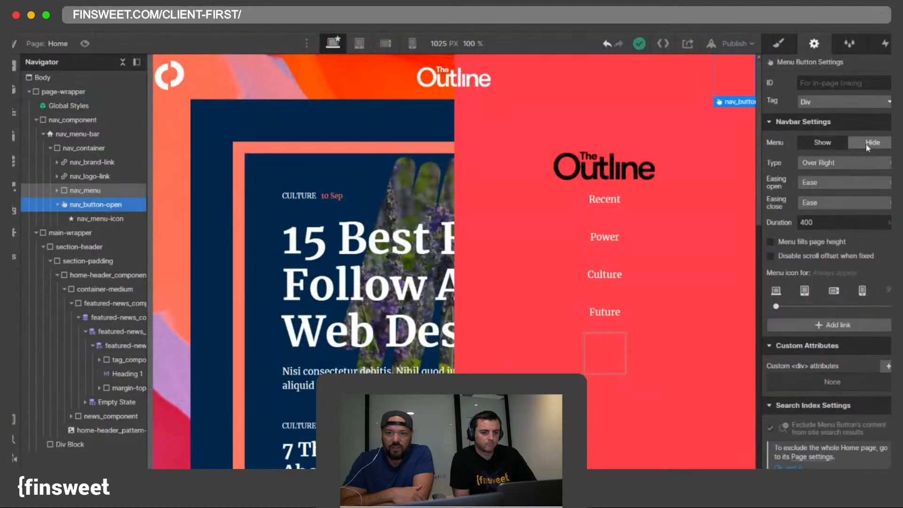
click(867, 147)
click(785, 35)
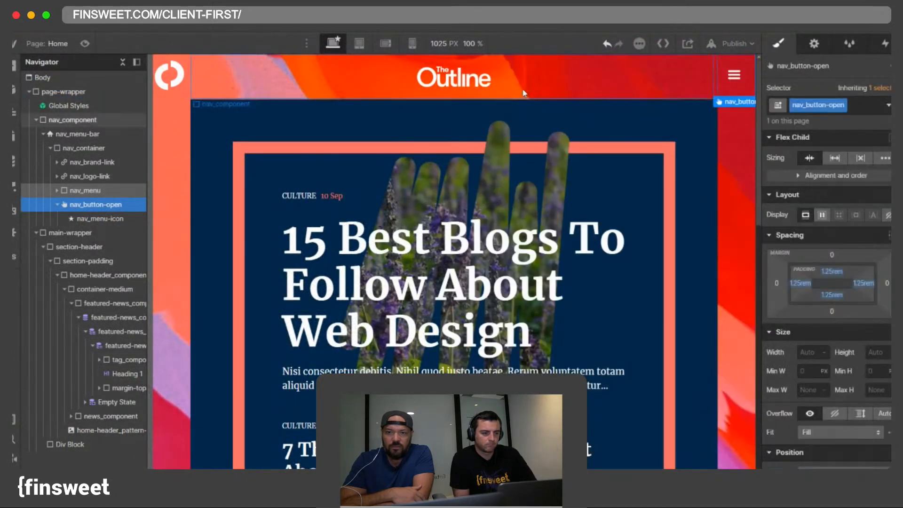
Step: Inspect nav_container's contents, comparing the layout and position styles of nav_brand-link and nav_logo-link
click(51, 148)
click(50, 148)
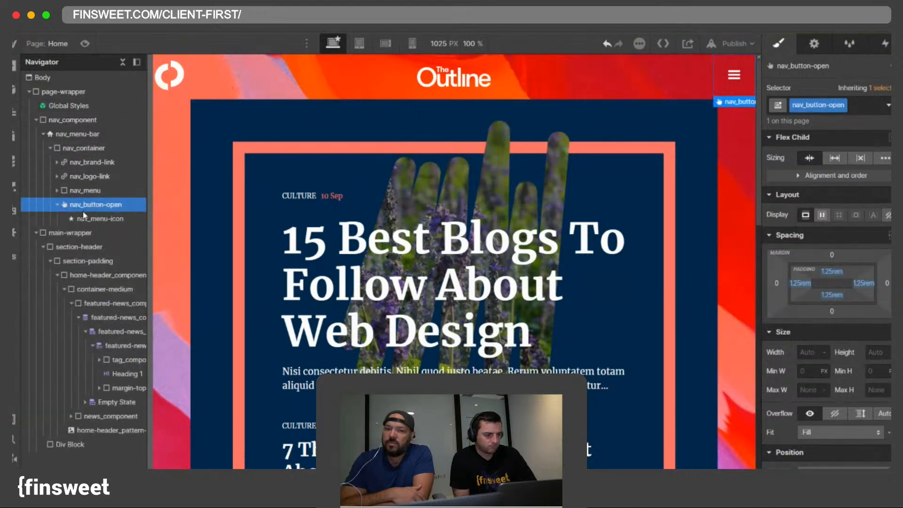
click(81, 148)
click(79, 166)
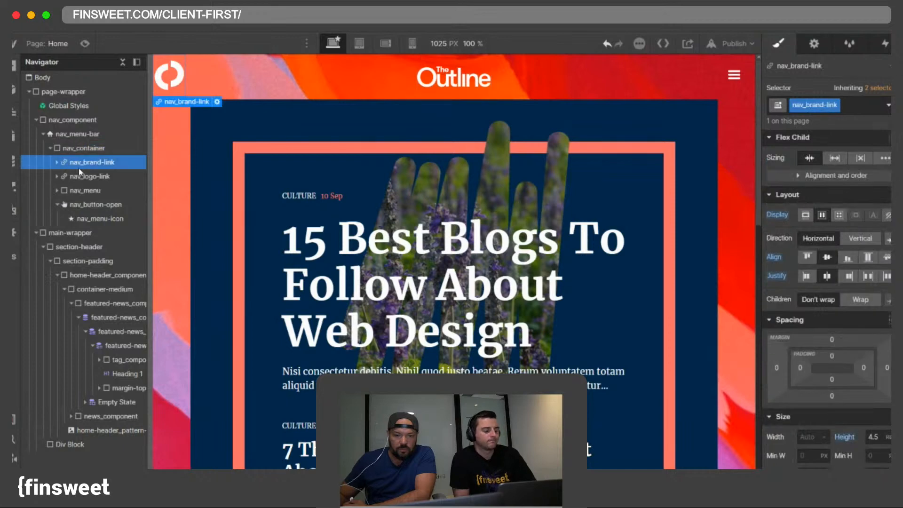
click(89, 176)
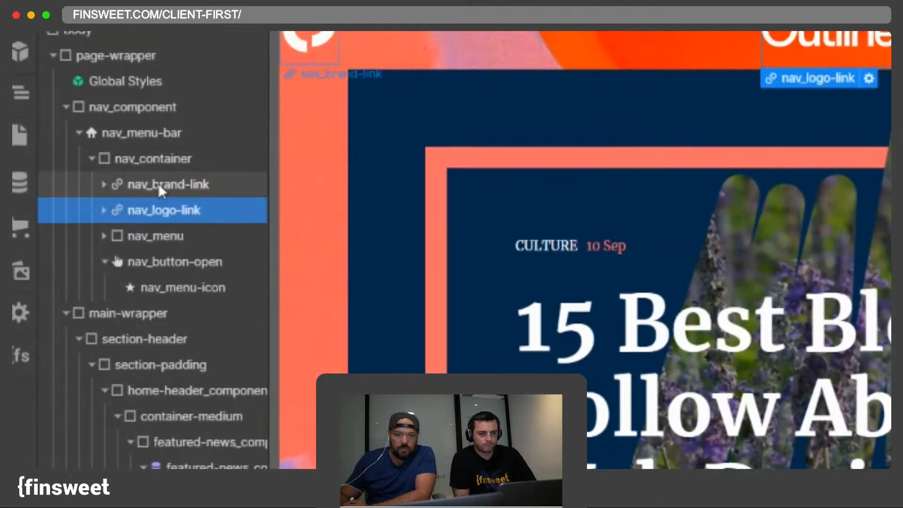
click(185, 86)
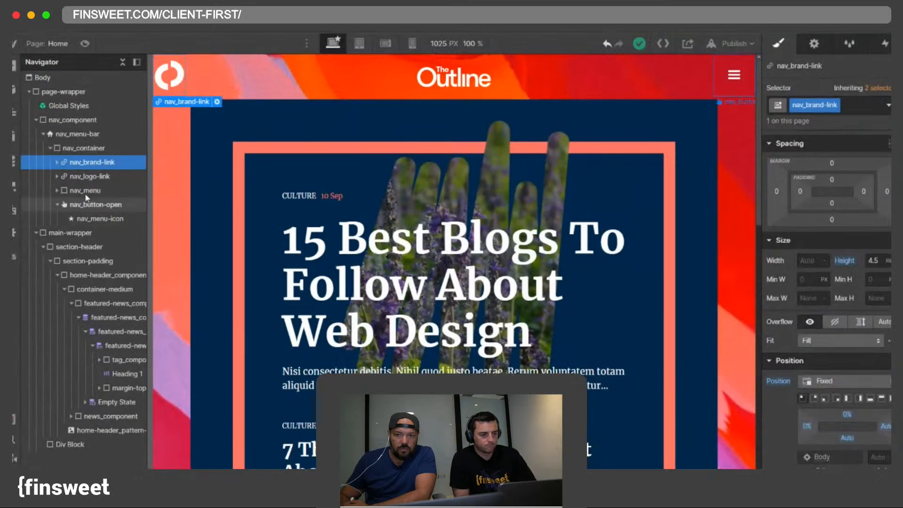
Step: Check nav_button-open's position and navbar settings on the page, plus the styles of nav_menu
click(94, 204)
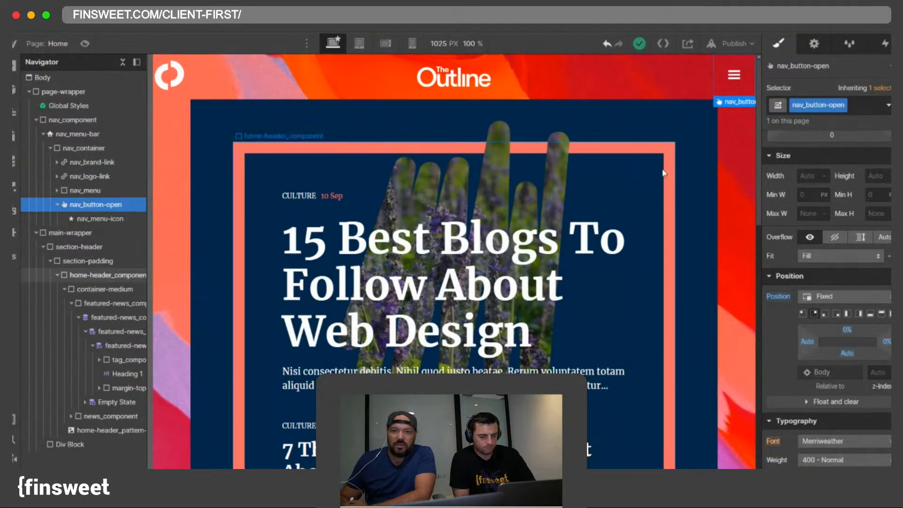
scroll(653, 170, down, 5)
scroll(650, 184, up, 4)
scroll(649, 186, up, 2)
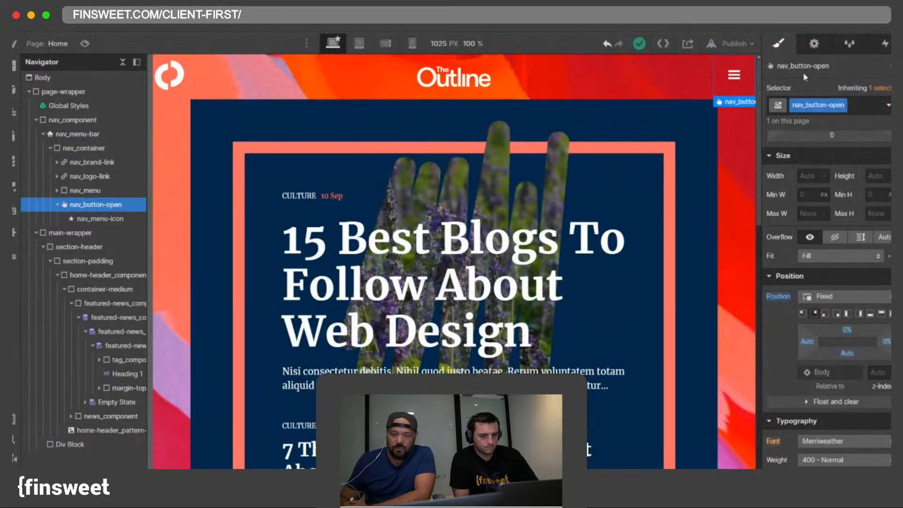
click(801, 46)
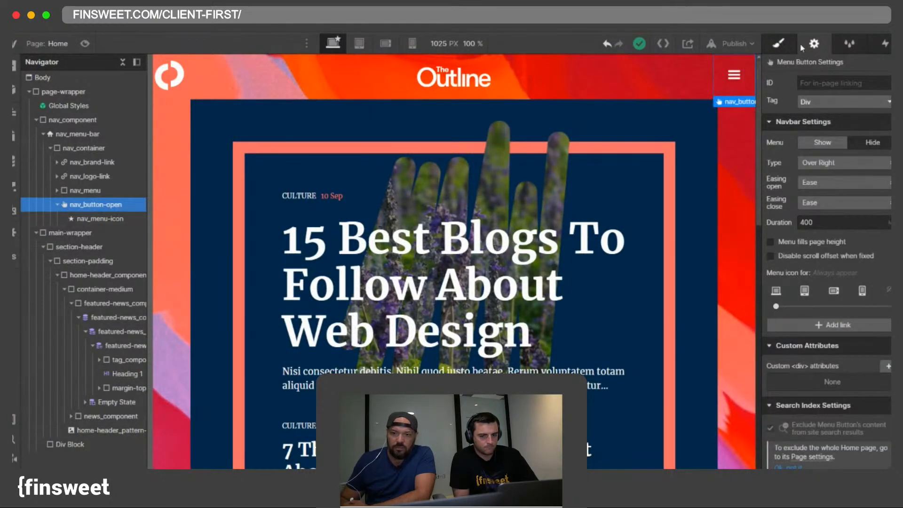
click(778, 43)
click(74, 191)
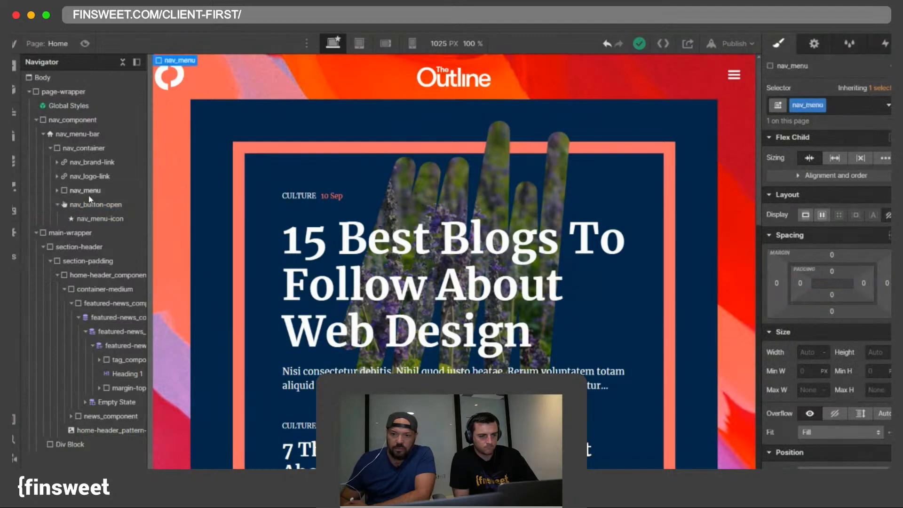
Step: Add a Div Block inside nav_container, below nav_button-open
click(74, 148)
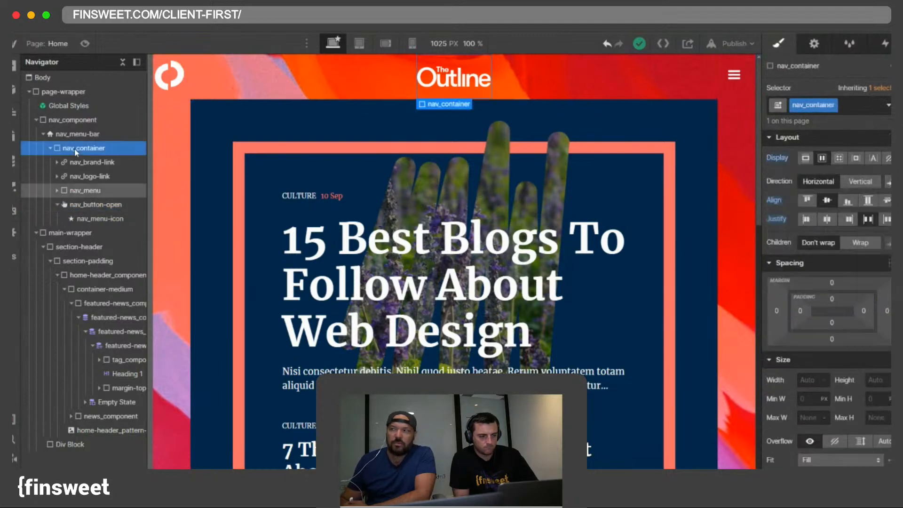
key(super+k)
text(d)
key(Return)
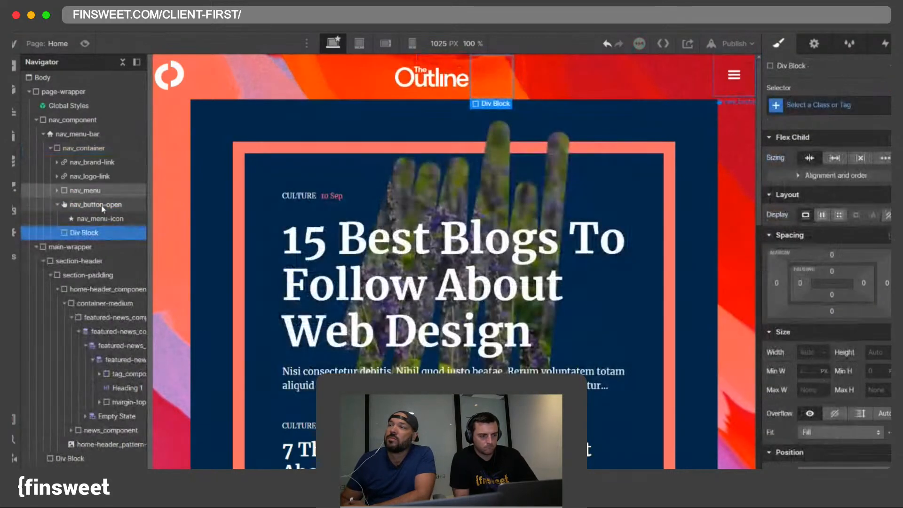
Step: Move the new Div Block directly above nav_menu inside nav_container and give it the class nav_menu-button-wrapper
drag(83, 232, 79, 188)
click(831, 109)
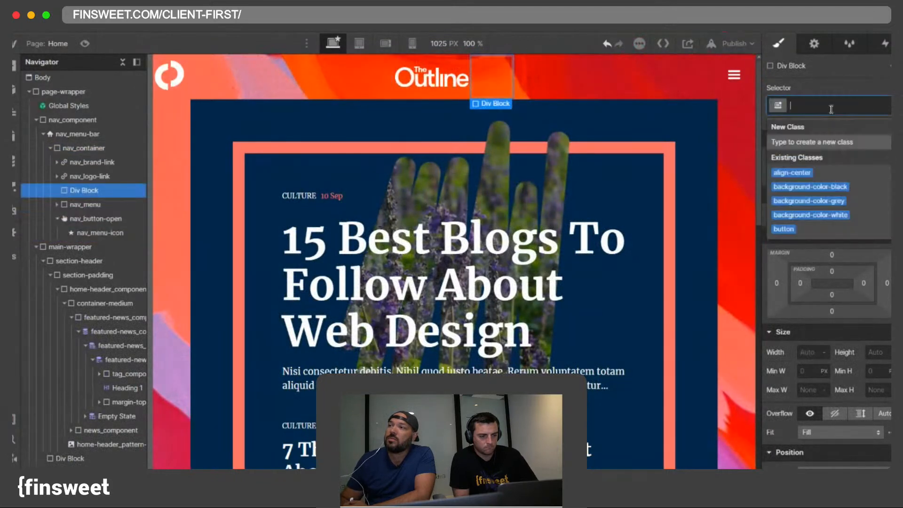
text(nav_menu)
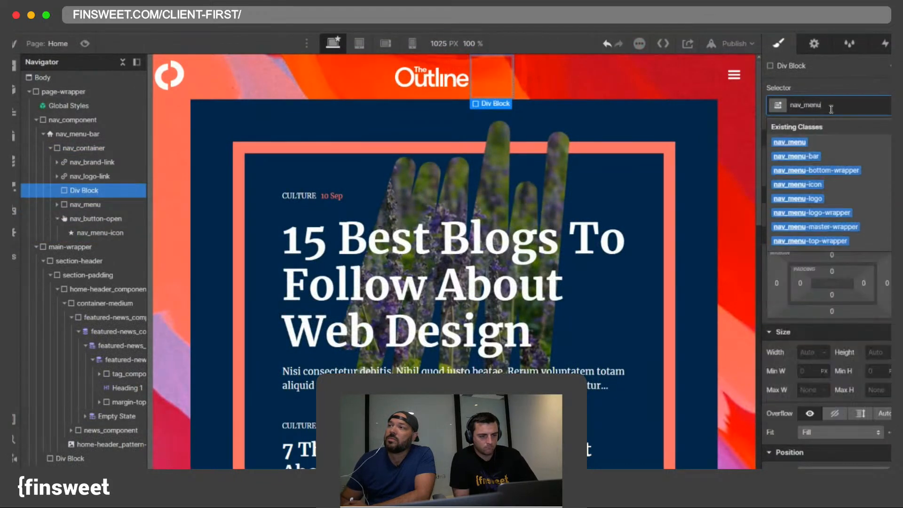
text(-)
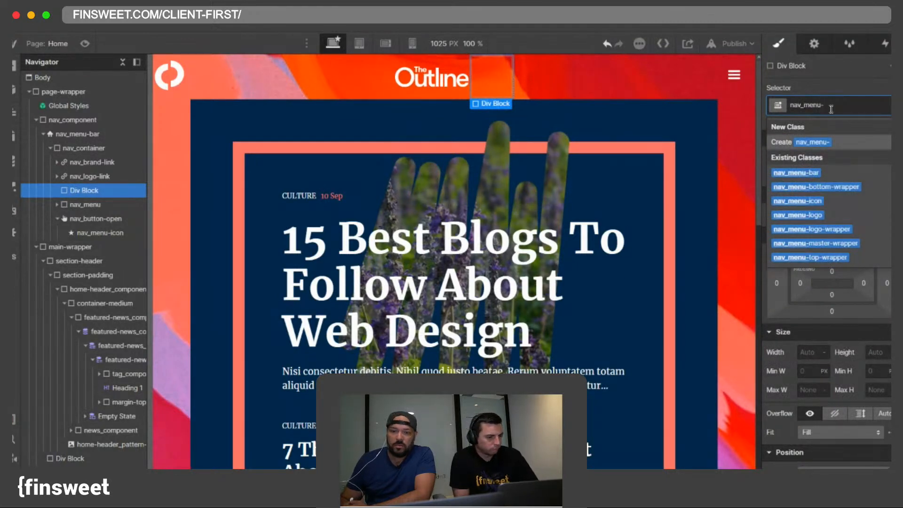
text(button-)
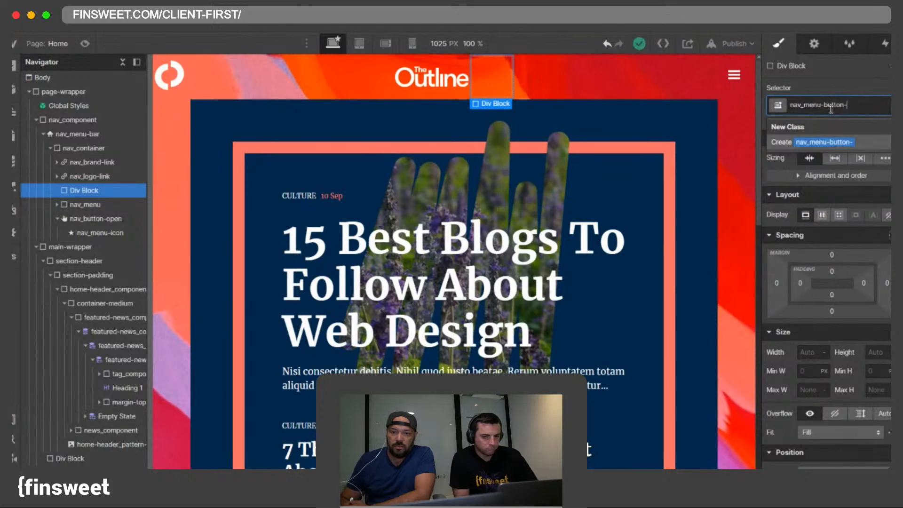
text(wrapper)
key(Return)
Step: Nest nav_button-open and nav_menu inside nav_menu-button-wrapper, with nav_button-open first
click(79, 199)
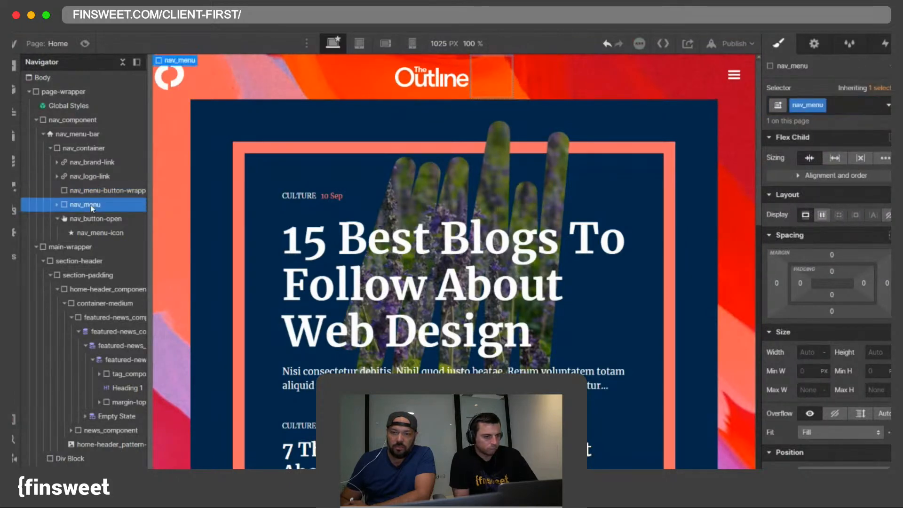
mouse_move(79, 197)
mouse_down()
mouse_move(82, 207)
mouse_move(76, 202)
mouse_up()
click(93, 218)
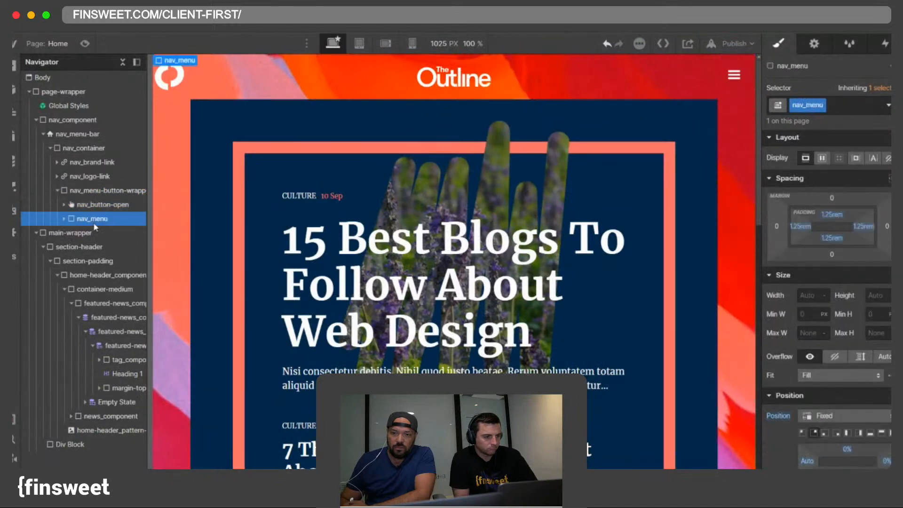
click(73, 191)
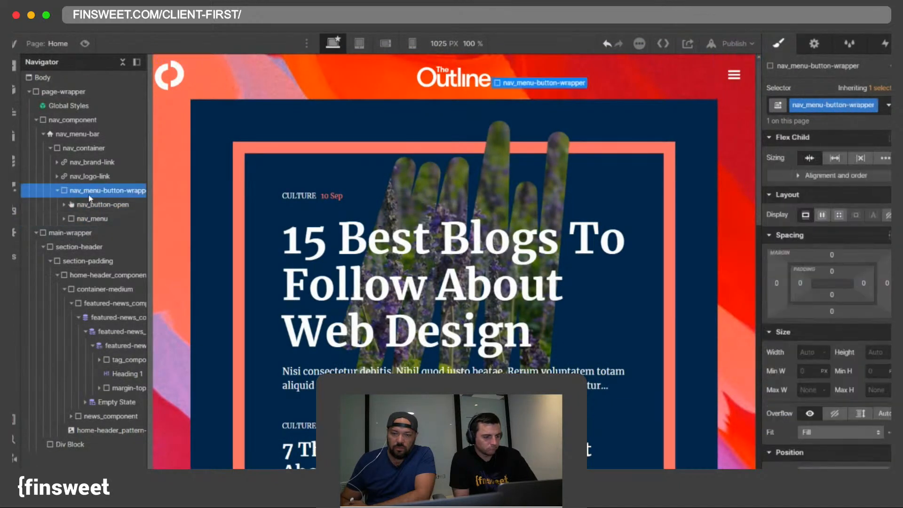
click(58, 191)
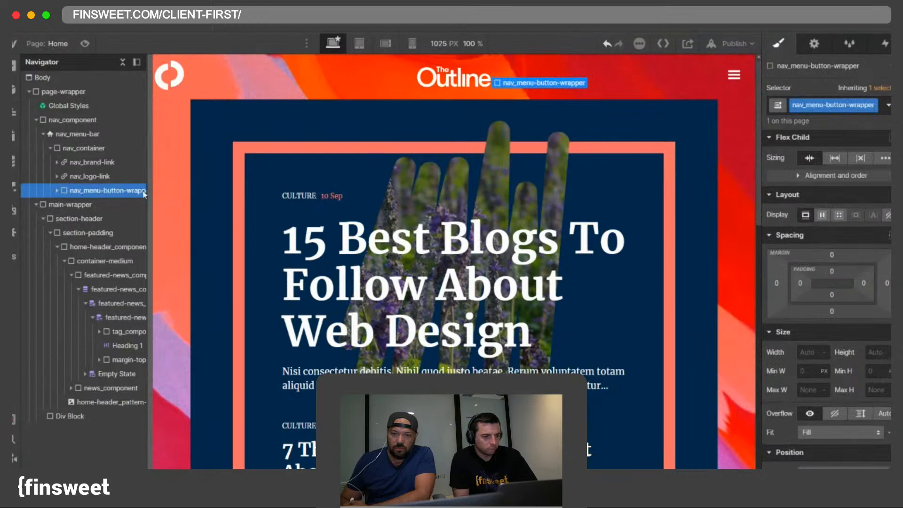
click(57, 191)
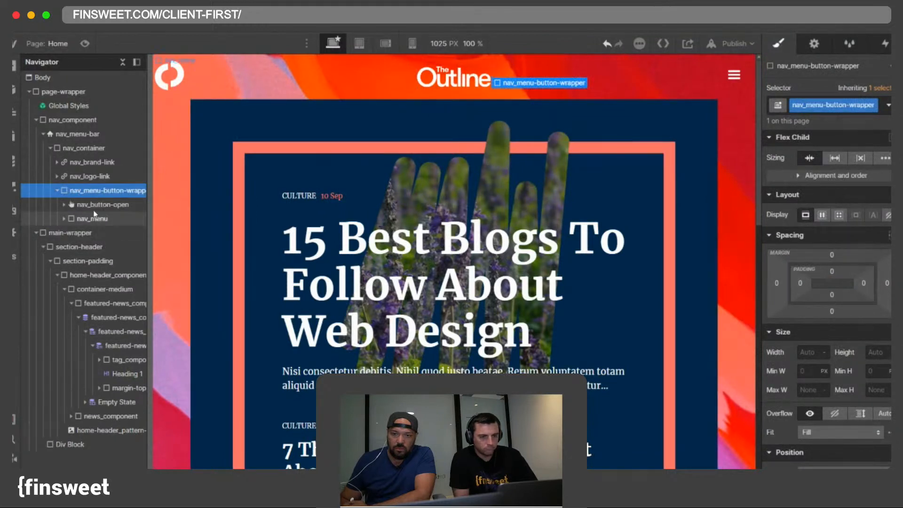
Step: Clear the Fixed position from nav_button-open so it falls back to Relative
click(96, 204)
scroll(799, 282, down, 4)
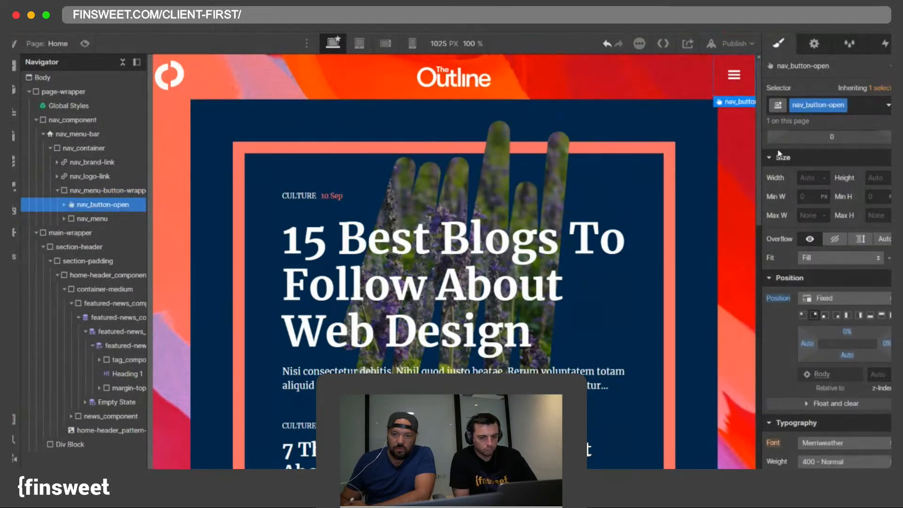
alt+click(778, 302)
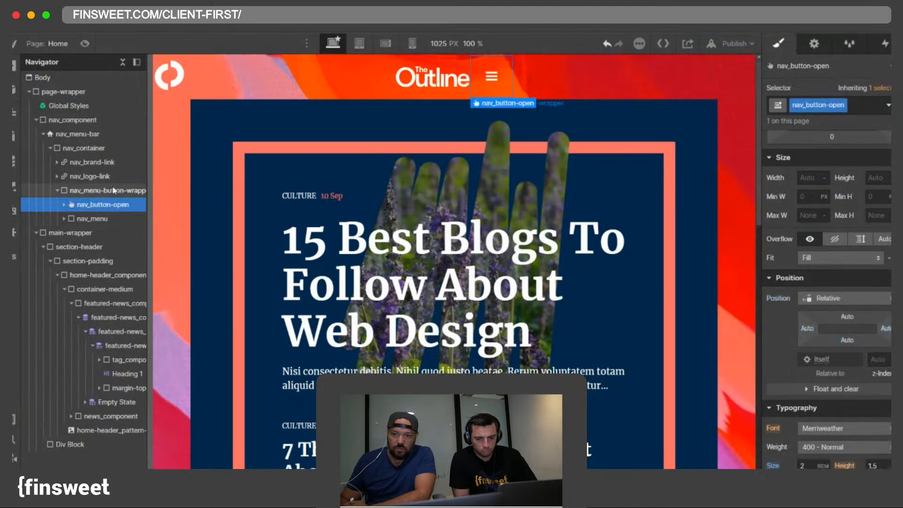
Step: Set nav_menu-button-wrapper to Fixed position, anchored 0% from the top and 0% from the right, and check it while scrolling the page
click(99, 190)
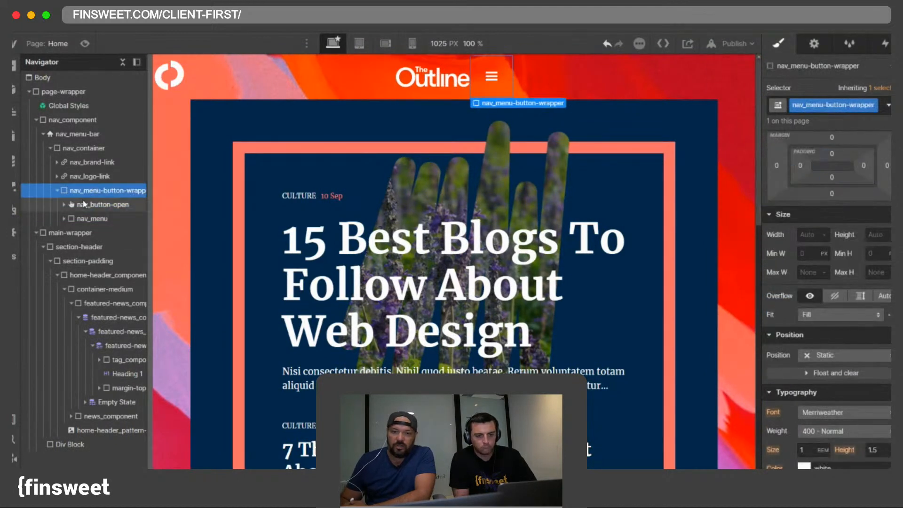
click(846, 353)
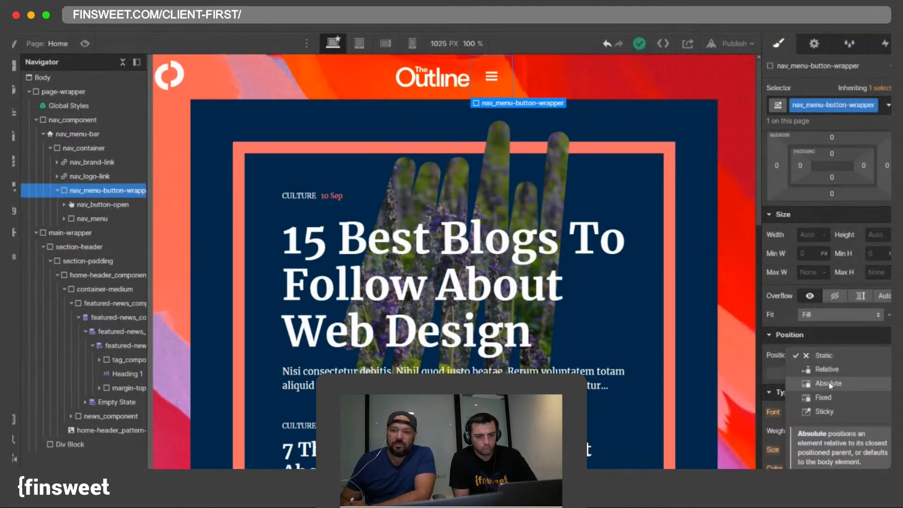
click(829, 398)
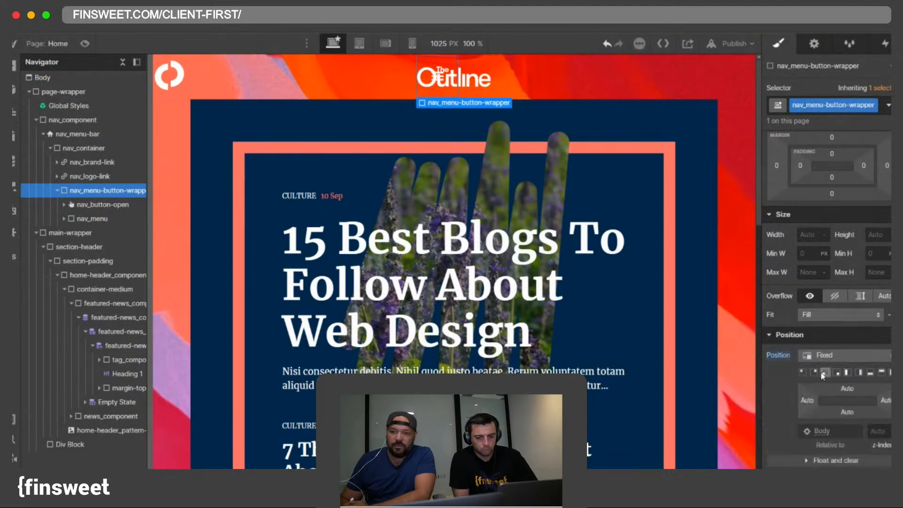
click(825, 373)
scroll(614, 200, down, 6)
scroll(584, 195, up, 4)
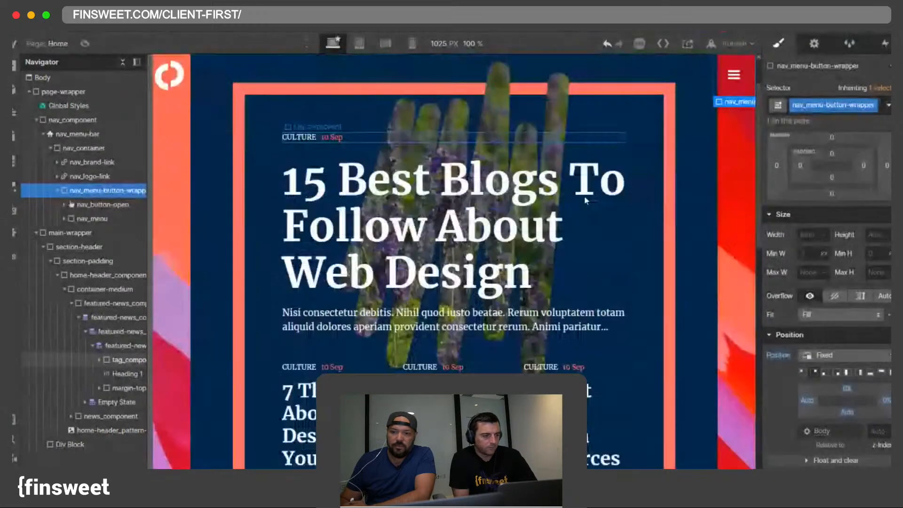
scroll(584, 196, down, 5)
scroll(584, 196, up, 5)
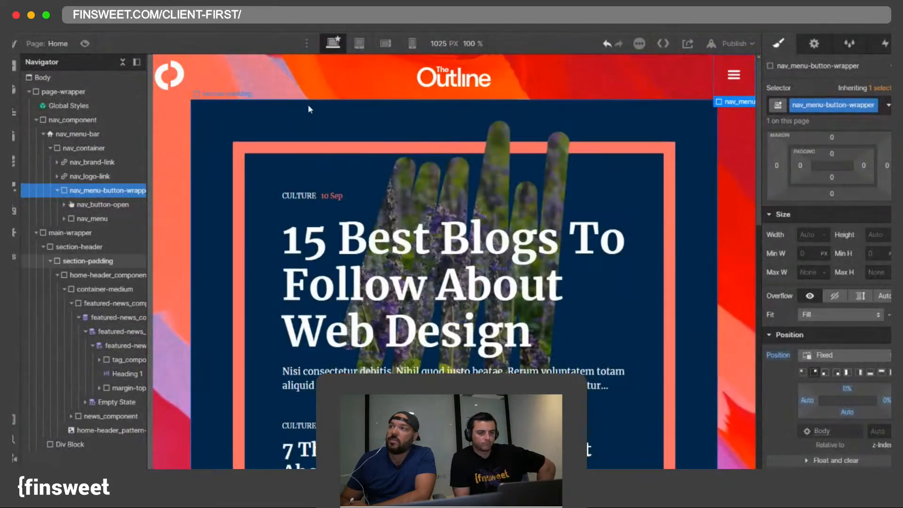
Step: Give nav_brand-link a left padding of 1.25rem
click(91, 176)
click(91, 163)
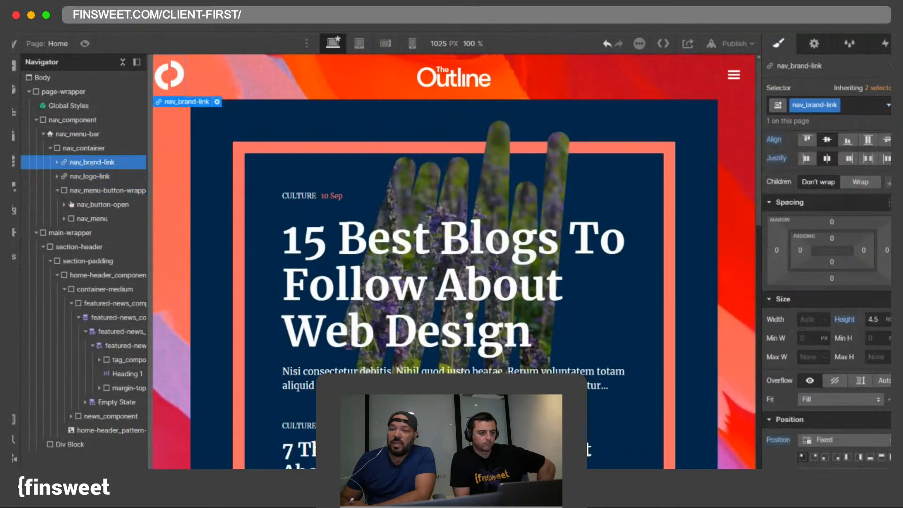
click(176, 90)
click(94, 163)
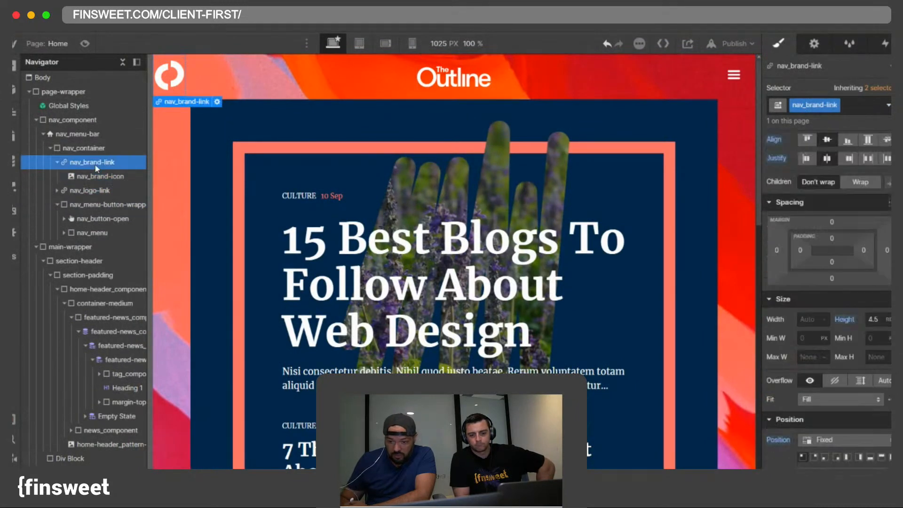
click(181, 92)
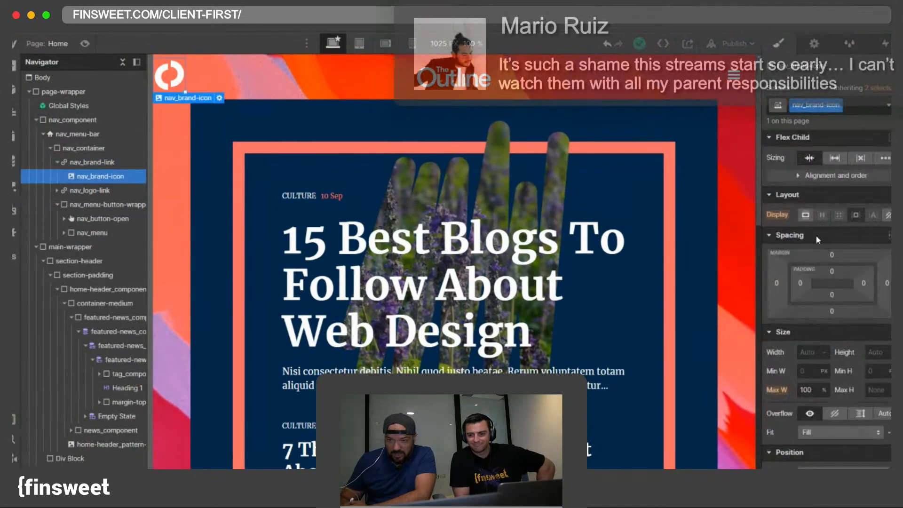
click(94, 161)
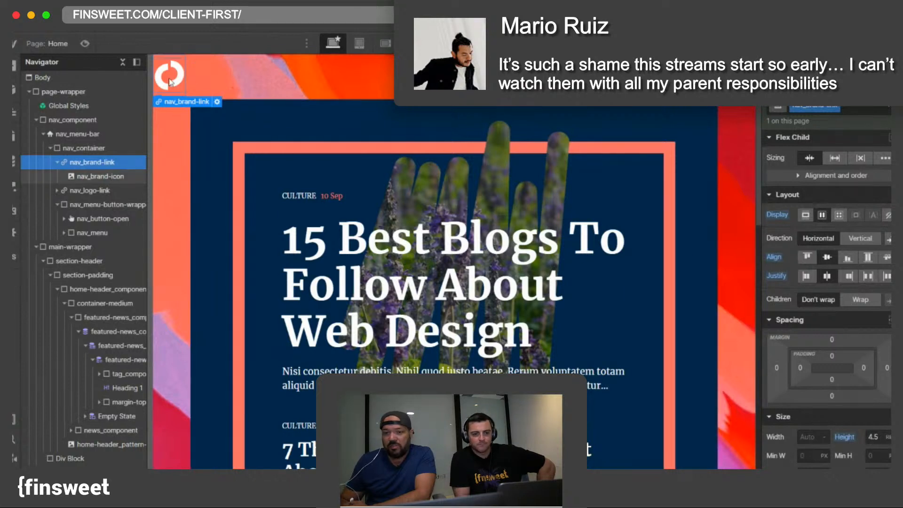
click(799, 368)
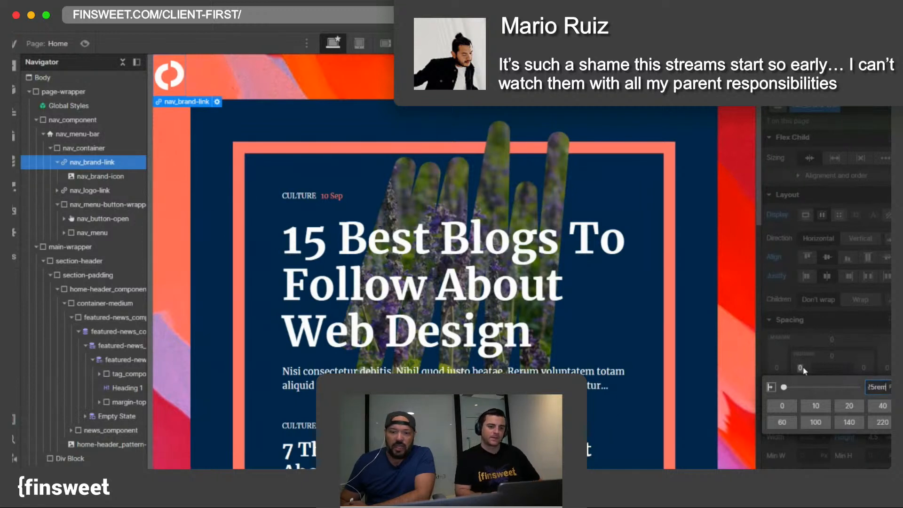
text(1.25rem)
key(Return)
Step: Try a right padding of 1.25rem on nav_brand-link
click(863, 368)
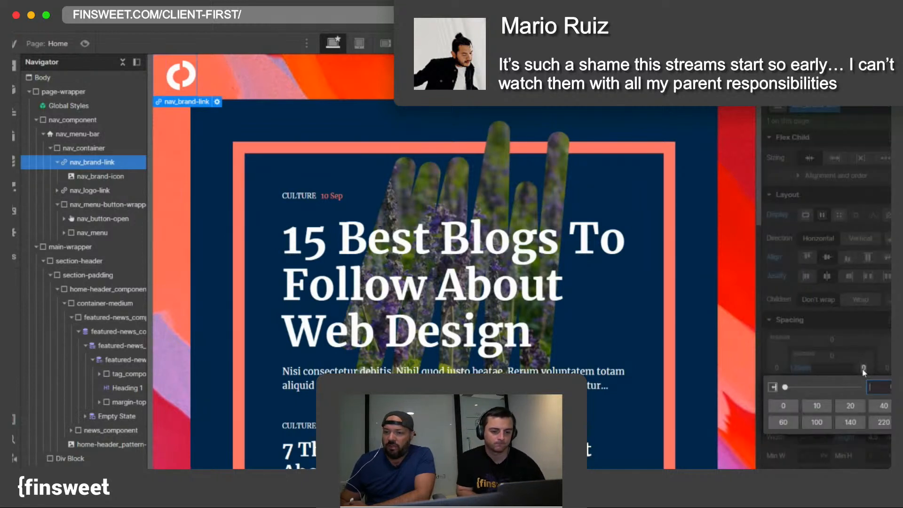
text(1.25rem)
key(Return)
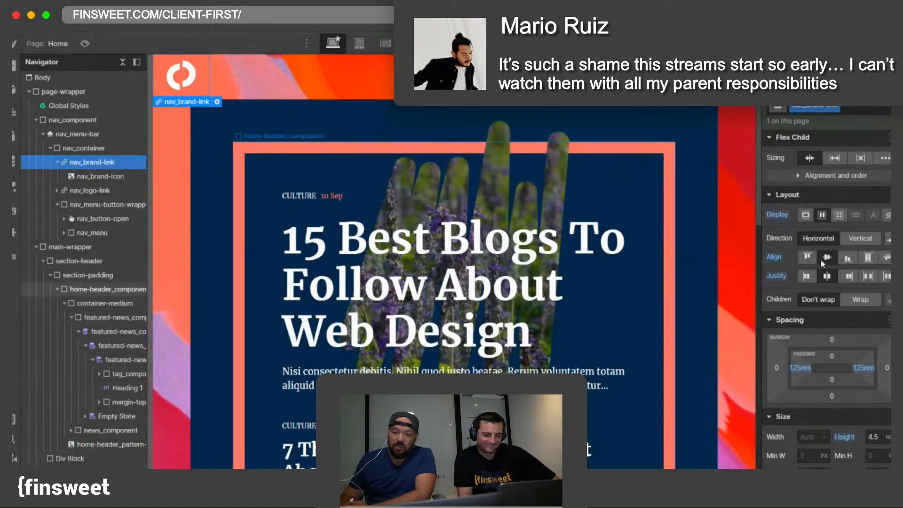
Step: Check the brand link's spacing by scrolling the page and viewing it in preview mode
scroll(413, 123, down, 10)
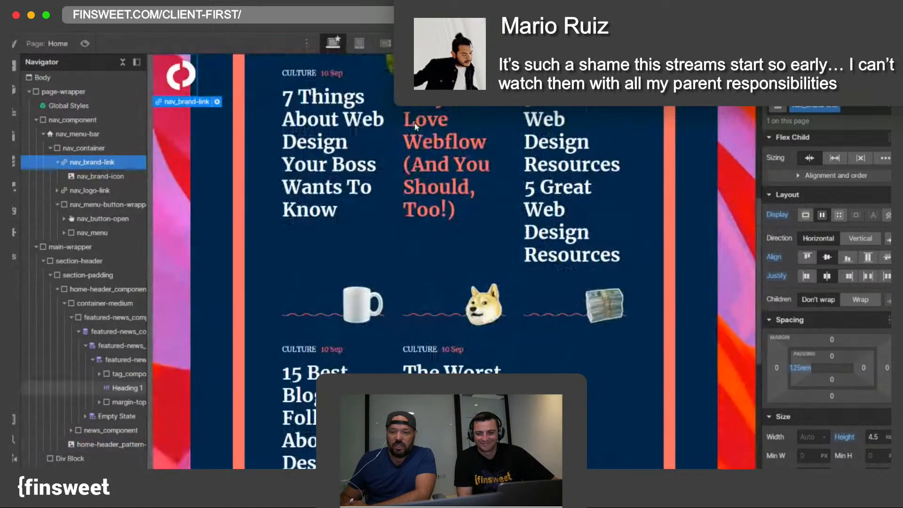
scroll(415, 125, up, 10)
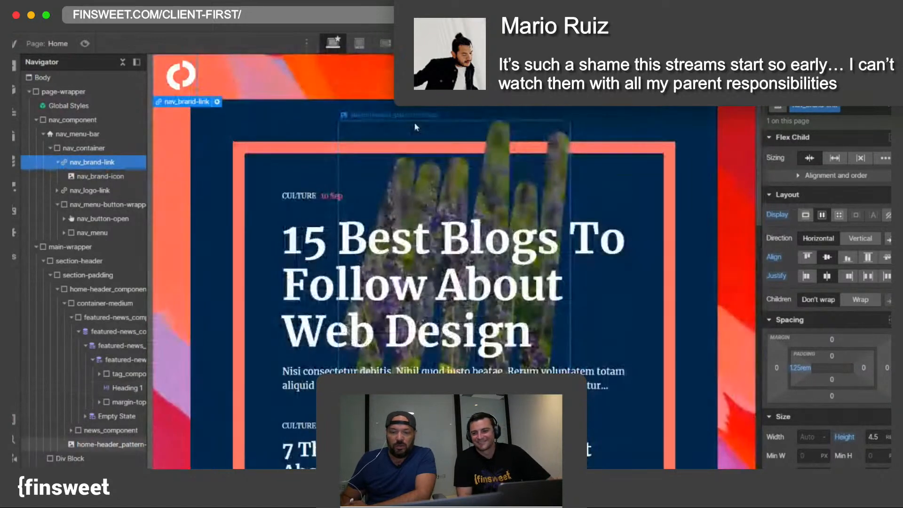
click(85, 44)
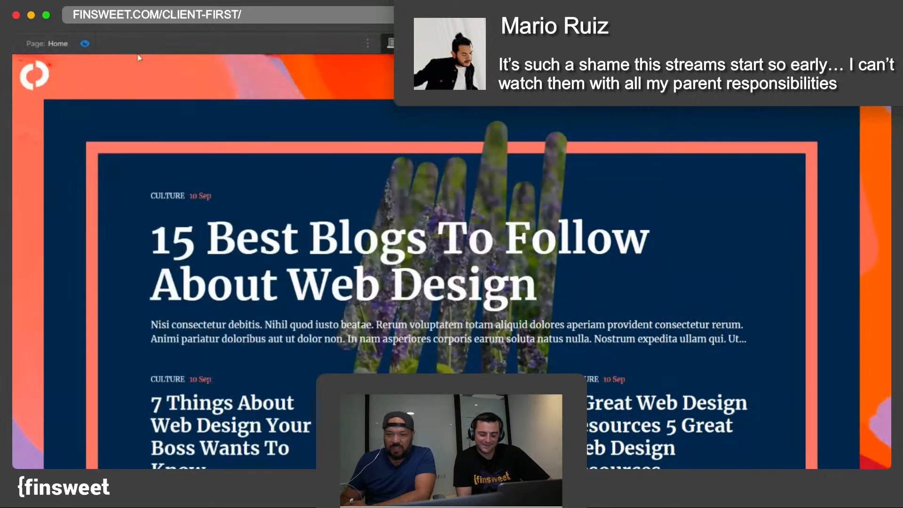
click(87, 44)
Step: Show the open navbar menu over the page from nav_button-open's settings
click(741, 86)
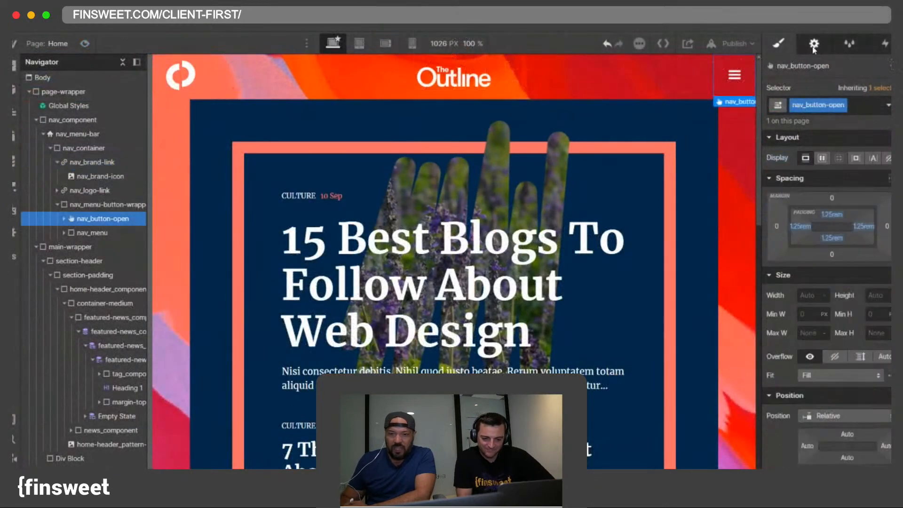
click(813, 43)
click(815, 148)
click(787, 47)
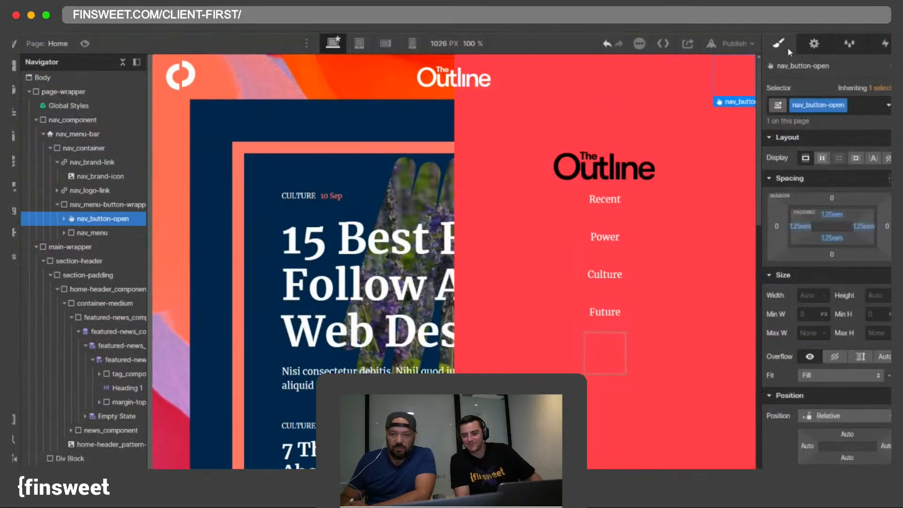
click(812, 44)
Step: Set the z-index of nav_menu-button-wrapper to 10
click(81, 194)
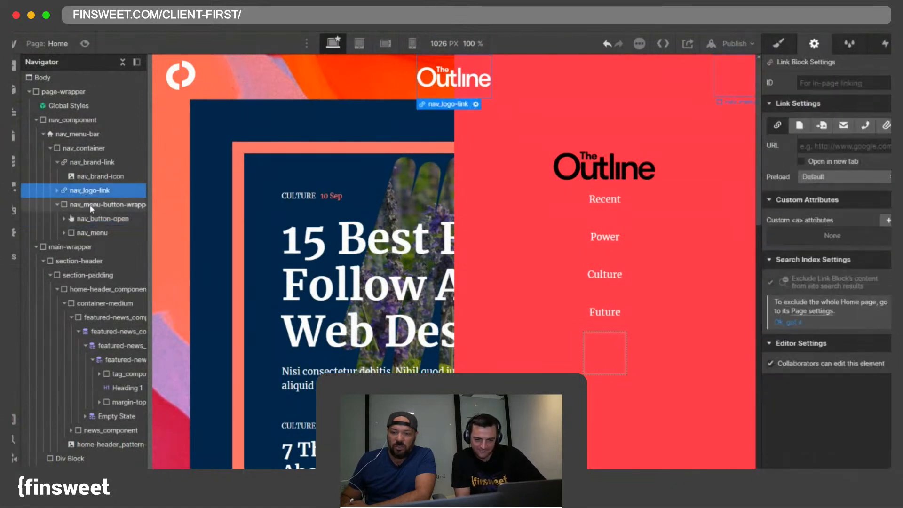
click(84, 204)
click(790, 51)
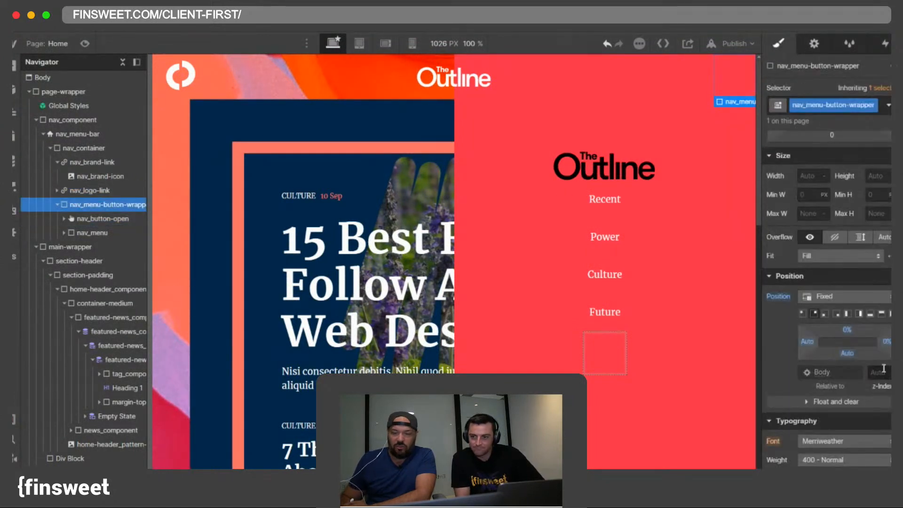
click(883, 373)
text(10)
key(Return)
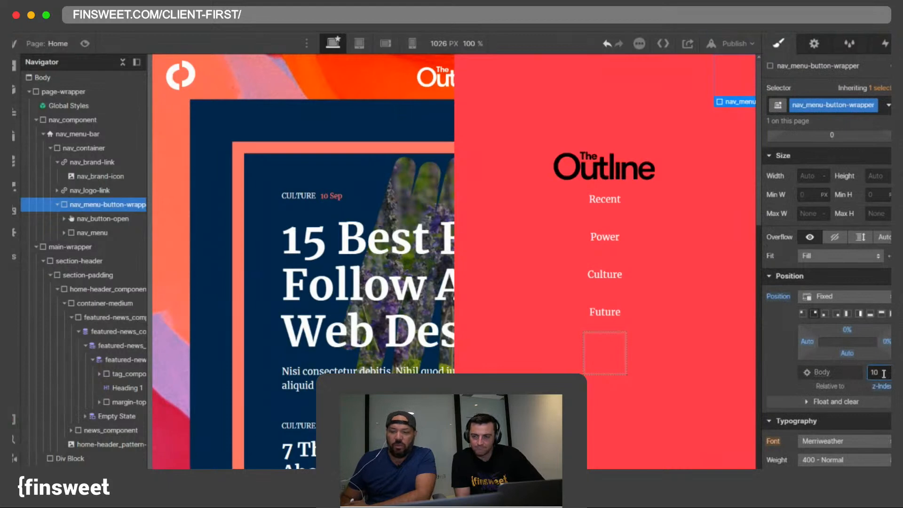
Step: Preview the page with the menu open, then return to editing and inspect nav_logo-link and nav_menu-button-wrapper
click(811, 49)
key(s)
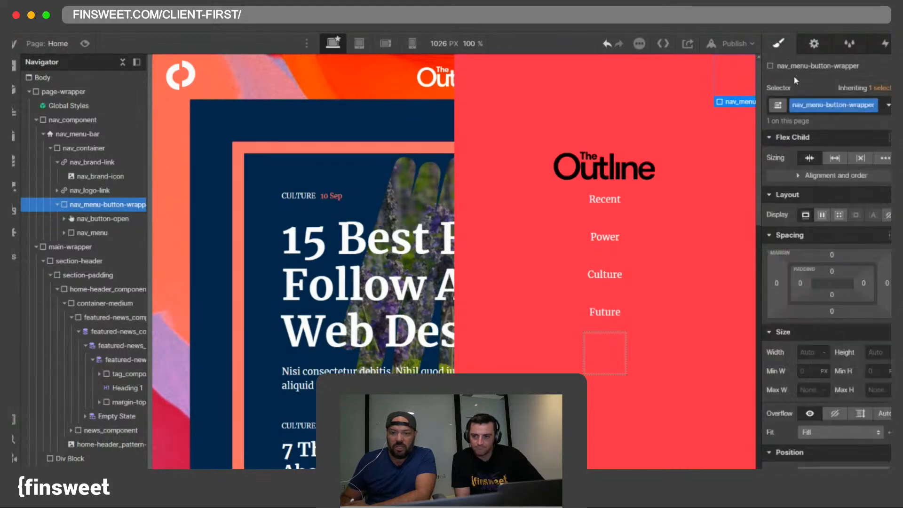
click(84, 44)
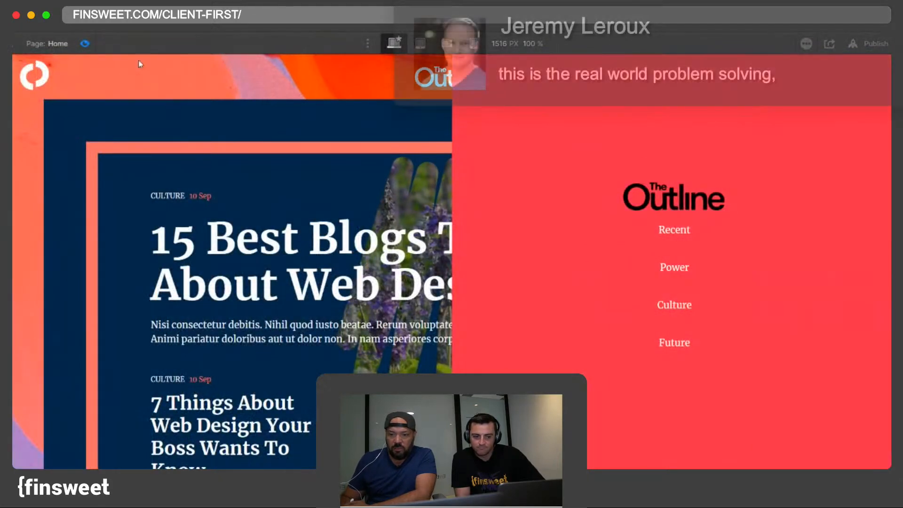
key(super+shift+p)
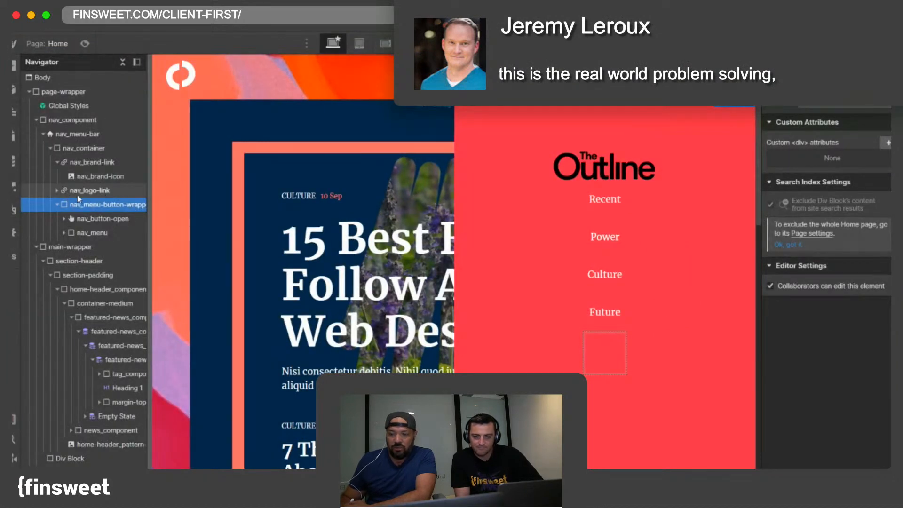
click(78, 195)
click(84, 206)
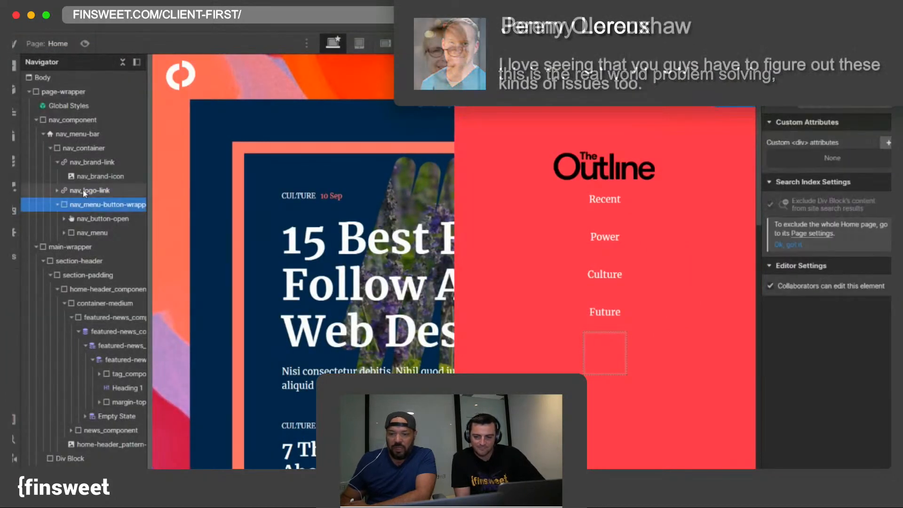
Step: Set the z-index of nav_button-open to 100
click(94, 234)
click(103, 219)
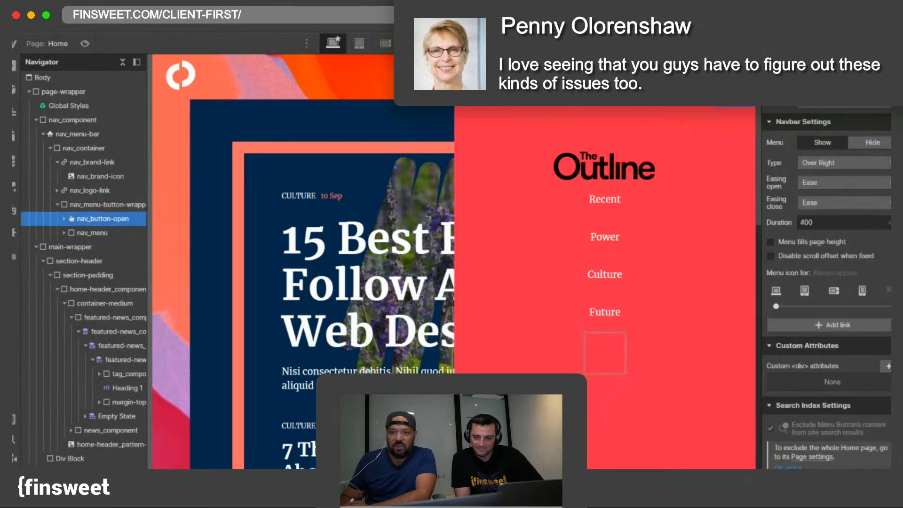
key(s)
scroll(859, 288, down, 6)
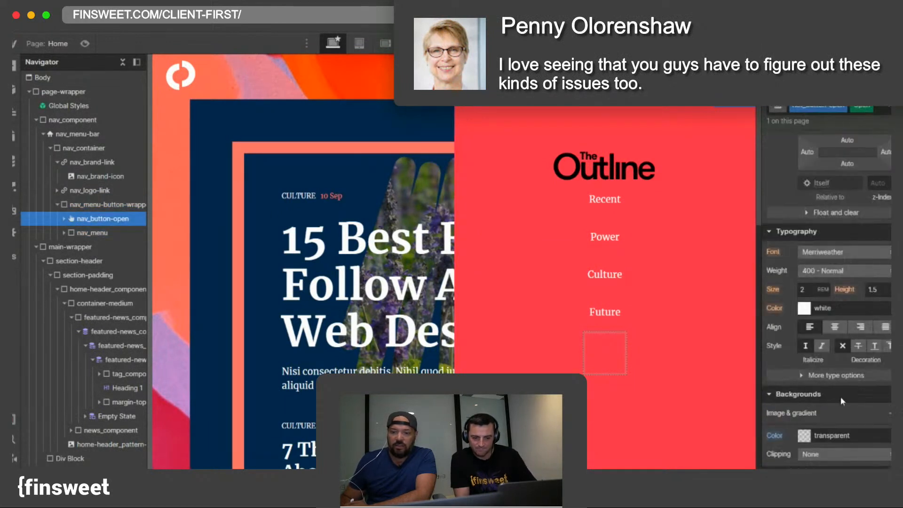
scroll(878, 235, up, 2)
click(878, 242)
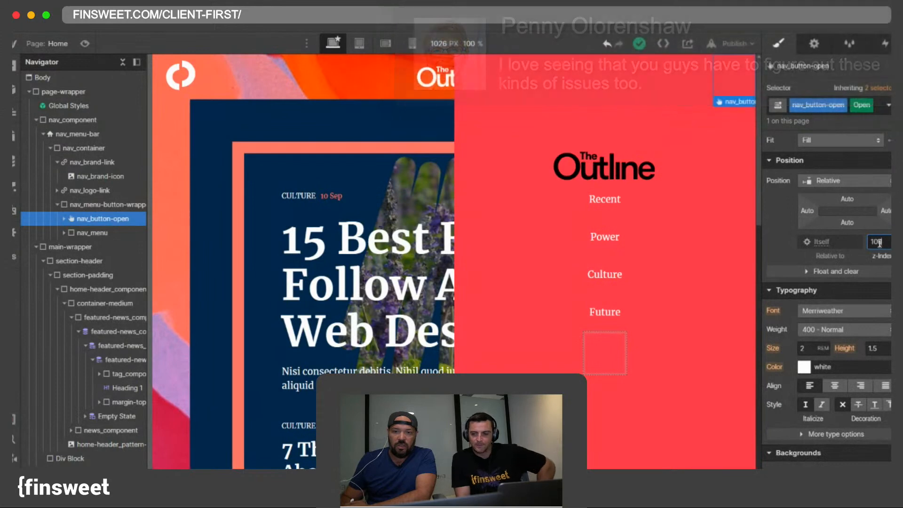
text(100)
Step: Preview the page, toggle the slide-out menu with the hamburger button, and return to editing
click(84, 44)
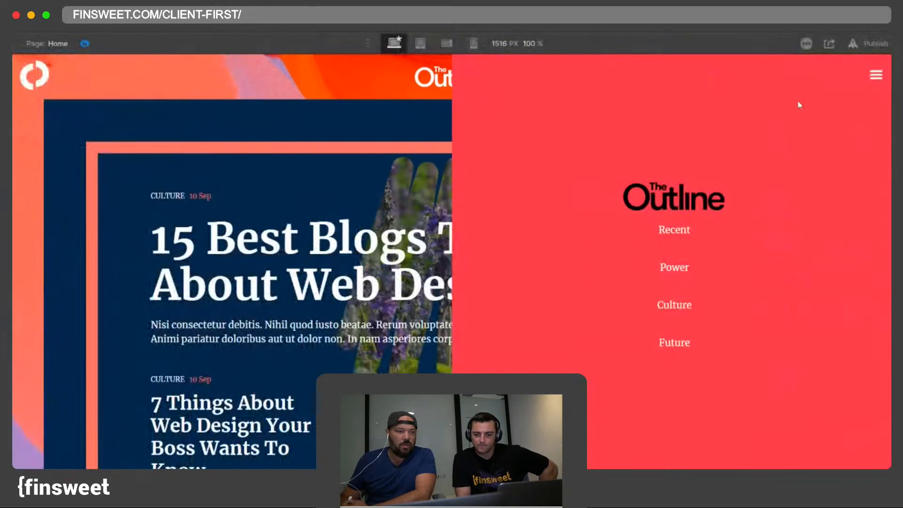
click(875, 76)
click(875, 77)
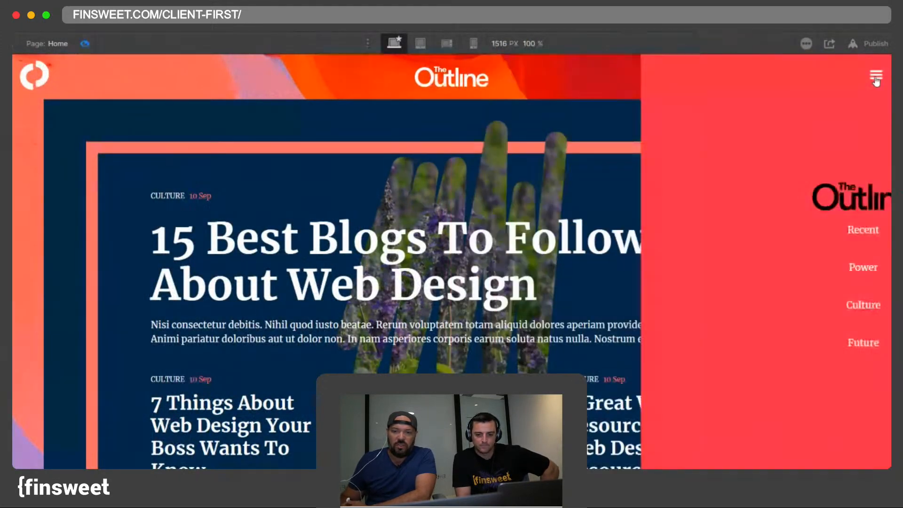
click(875, 78)
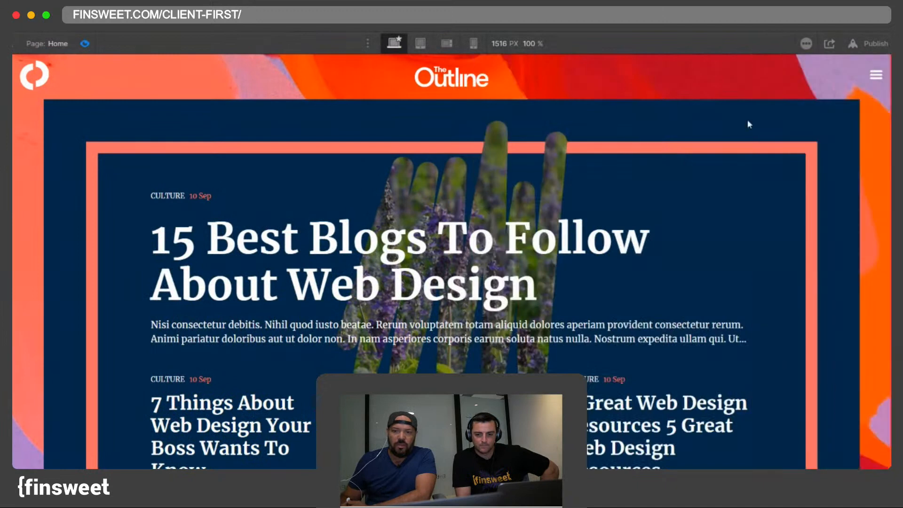
click(85, 44)
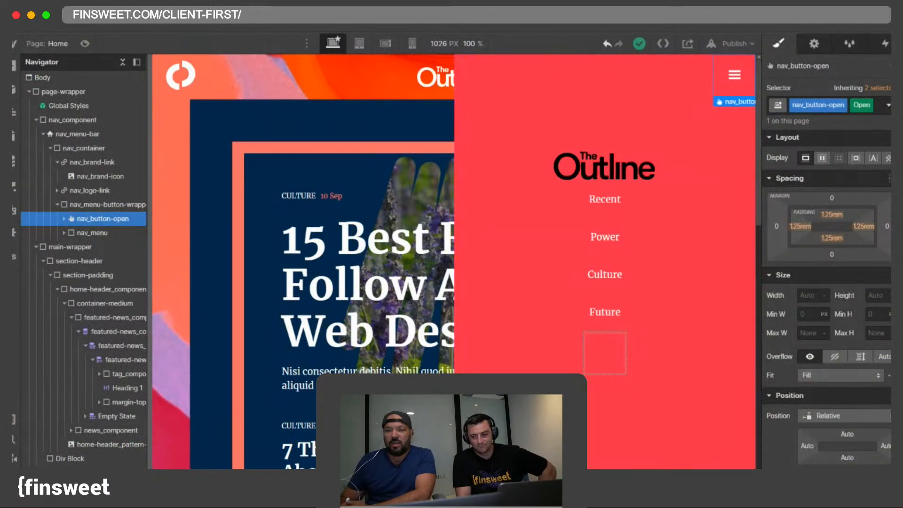
Step: Open the Lottieflow website in a new browser tab, look over its animation categories, and return to the Webflow Designer
key(ctrl+t)
text(lotti)
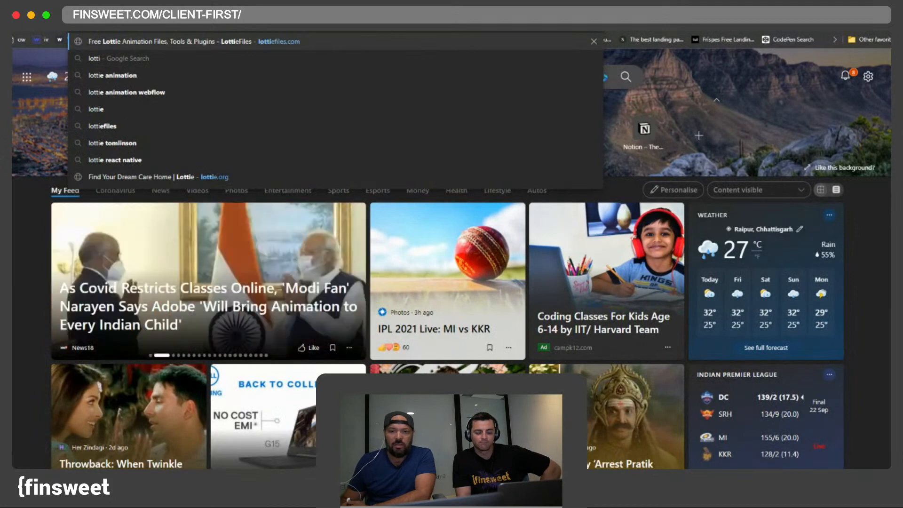
text(flow)
key(Return)
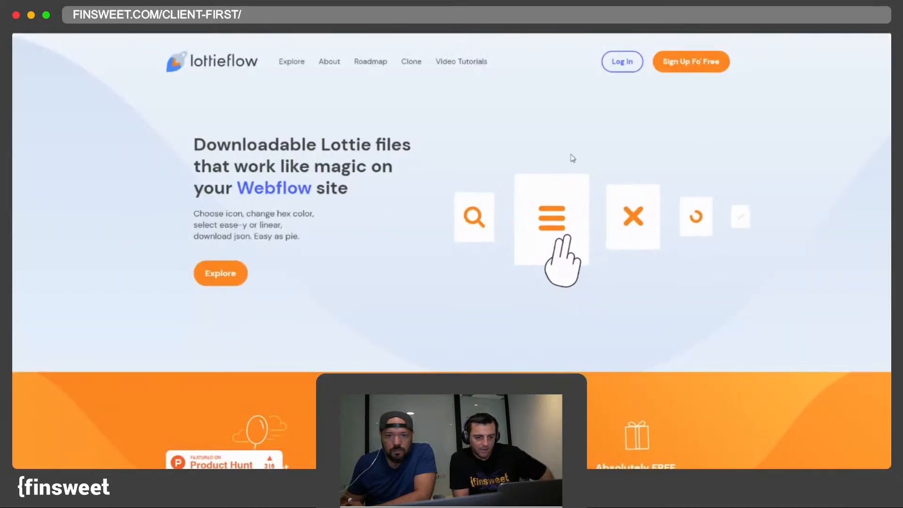
scroll(499, 188, down, 6)
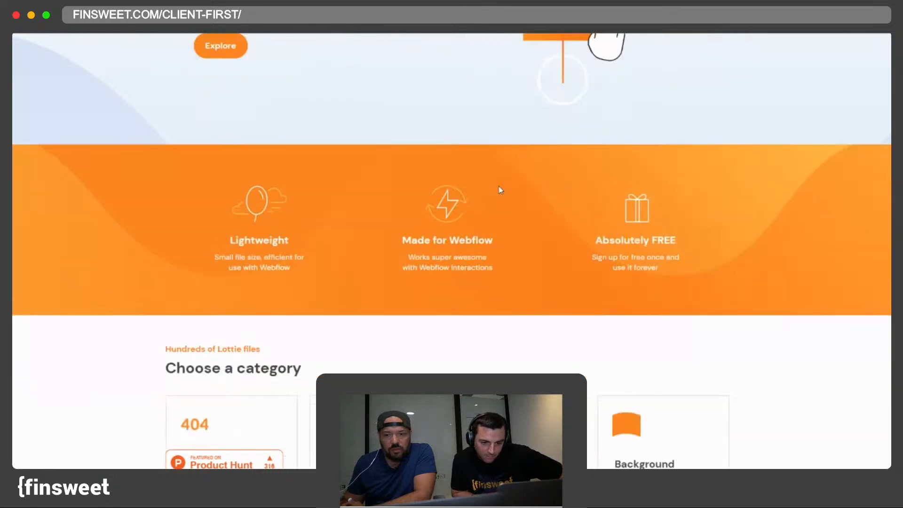
scroll(500, 189, down, 3)
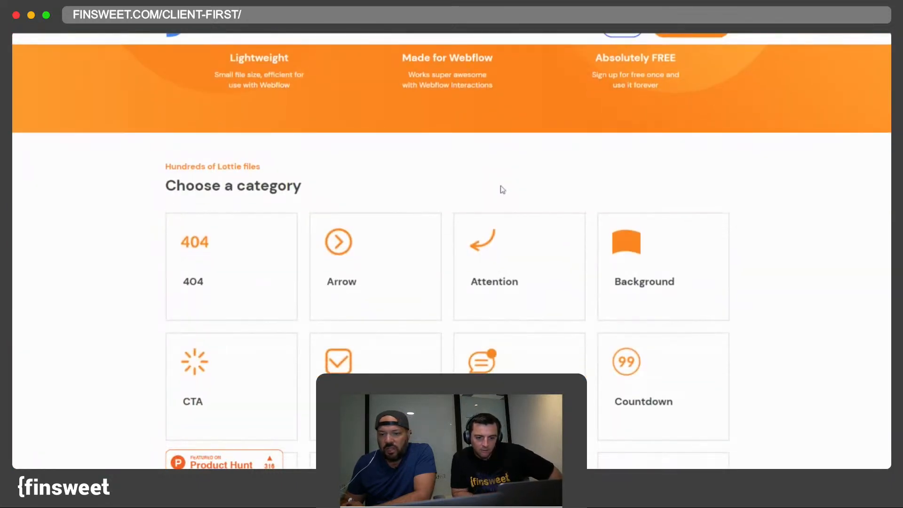
scroll(502, 188, up, 9)
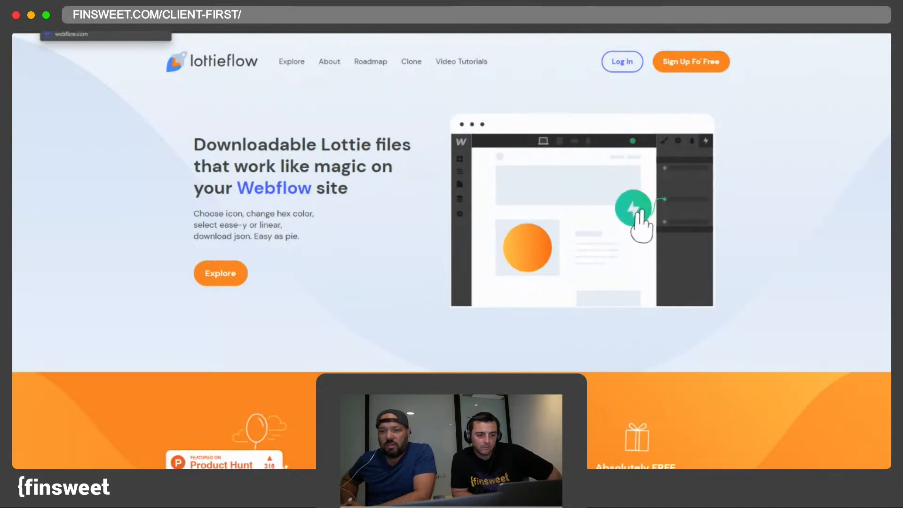
key(ctrl+Tab)
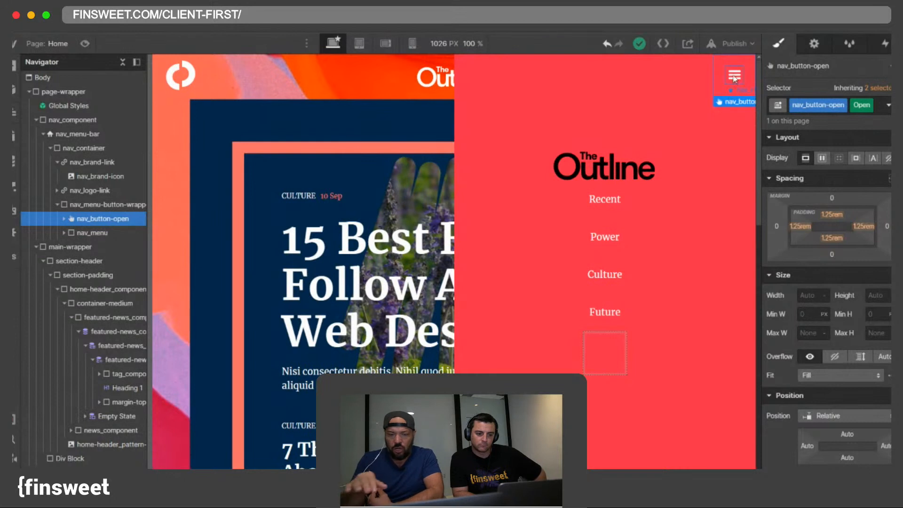
Step: Inspect nav_button-open, nav_menu-master-wrapper, nav_menu-logo-wrapper and nav_menu-bottom-wrapper in the element structure
click(734, 79)
click(723, 87)
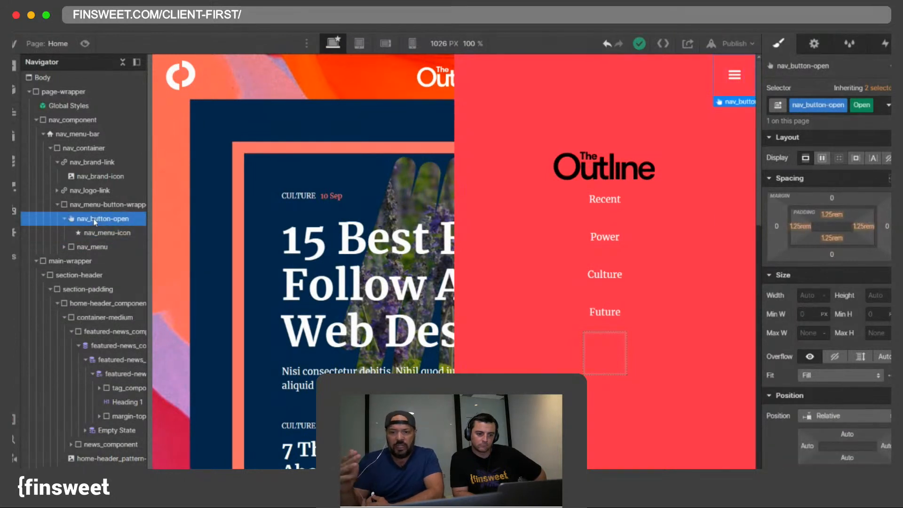
click(71, 220)
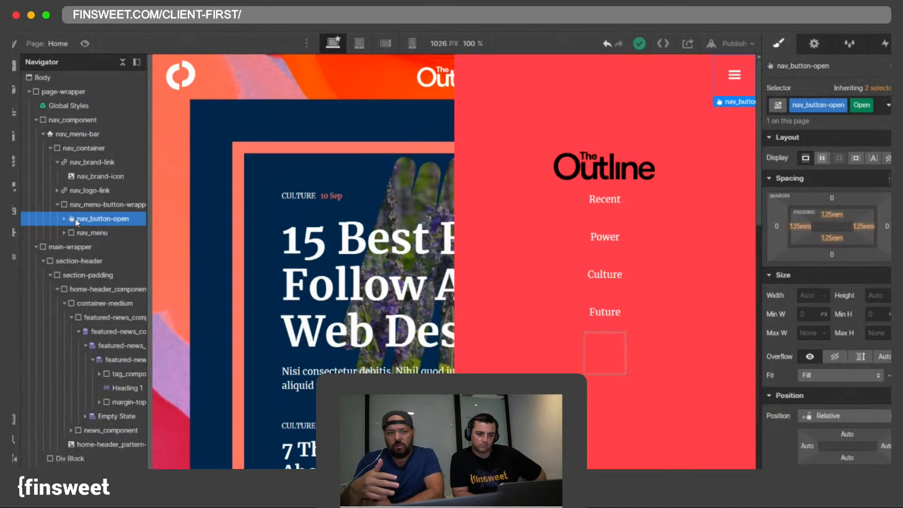
click(532, 131)
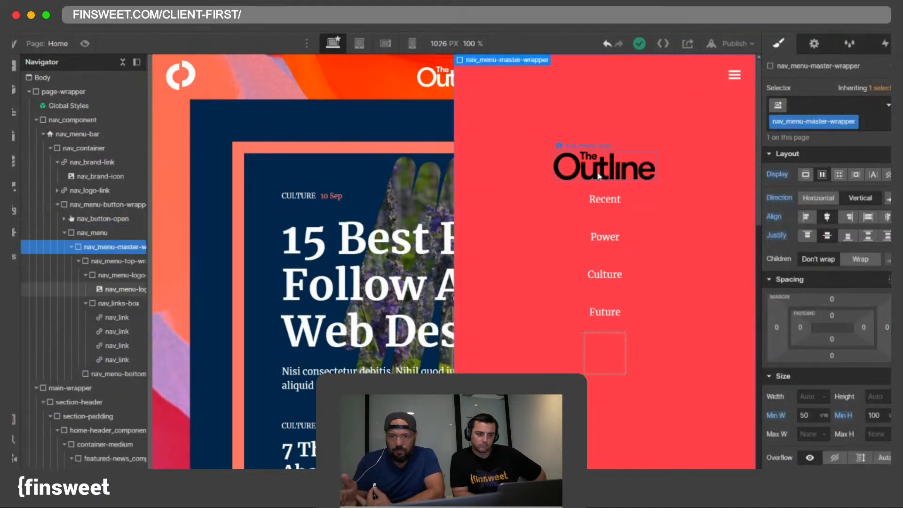
click(109, 279)
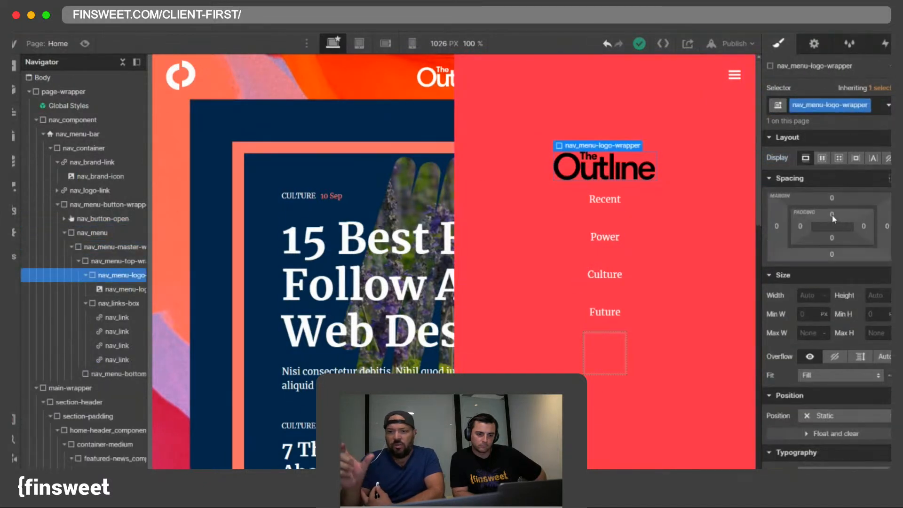
click(115, 373)
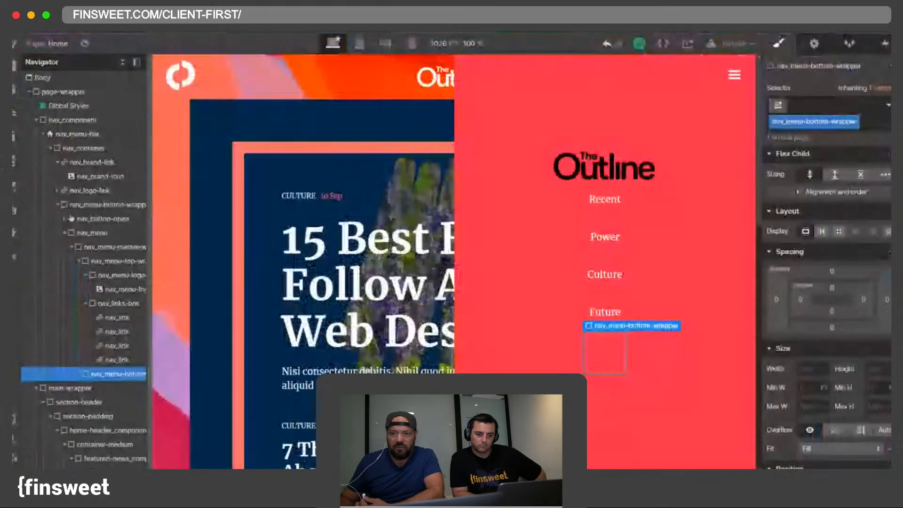
Step: Collapse the menu's nested elements and justify nav_menu-master-wrapper's vertical flex layout with space between
click(83, 302)
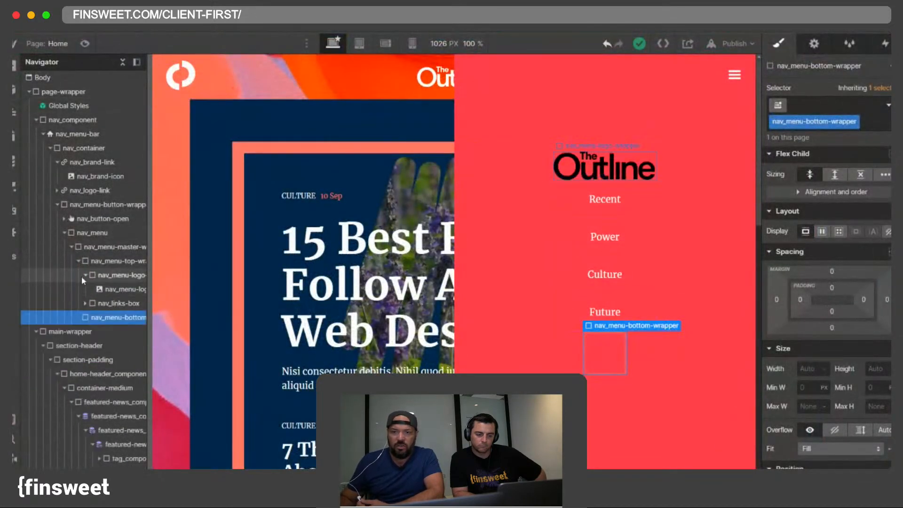
click(82, 275)
click(78, 261)
click(113, 247)
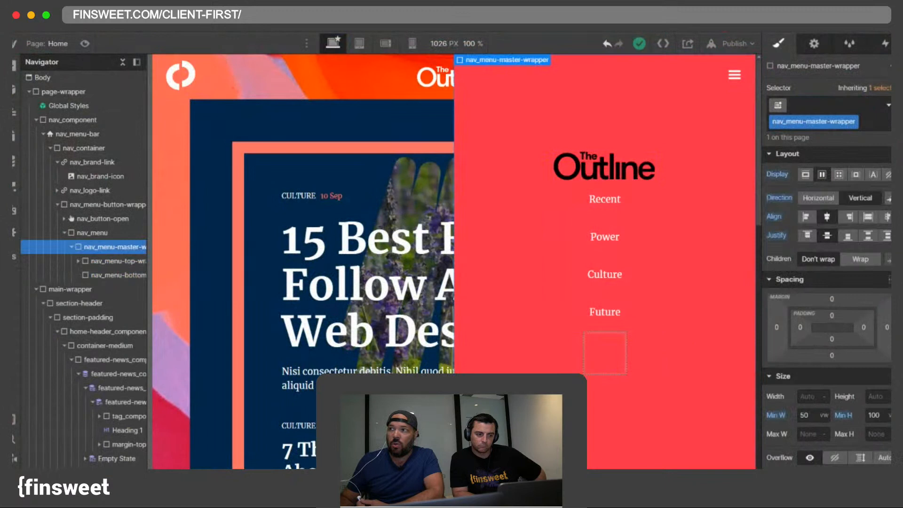
click(868, 235)
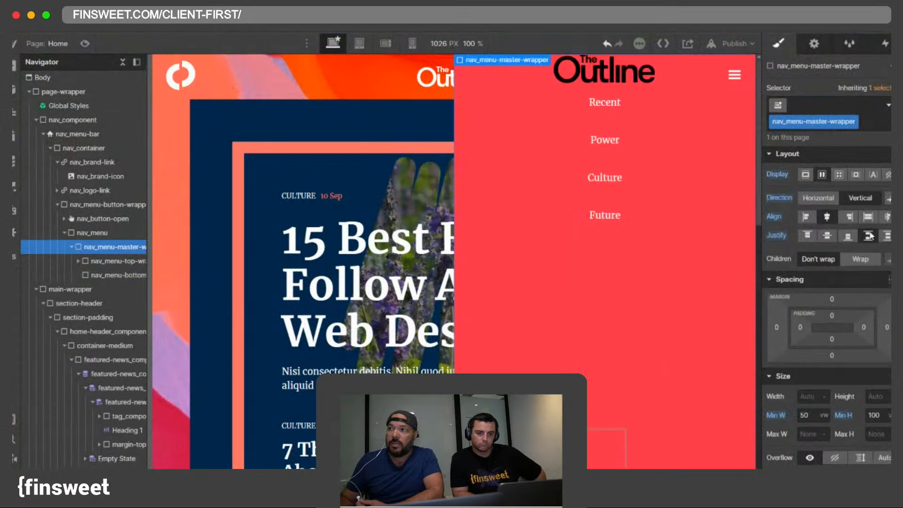
Step: Give nav_menu-master-wrapper 3rem of top padding and a bottom padding of 47
click(104, 261)
click(110, 275)
click(103, 260)
click(102, 247)
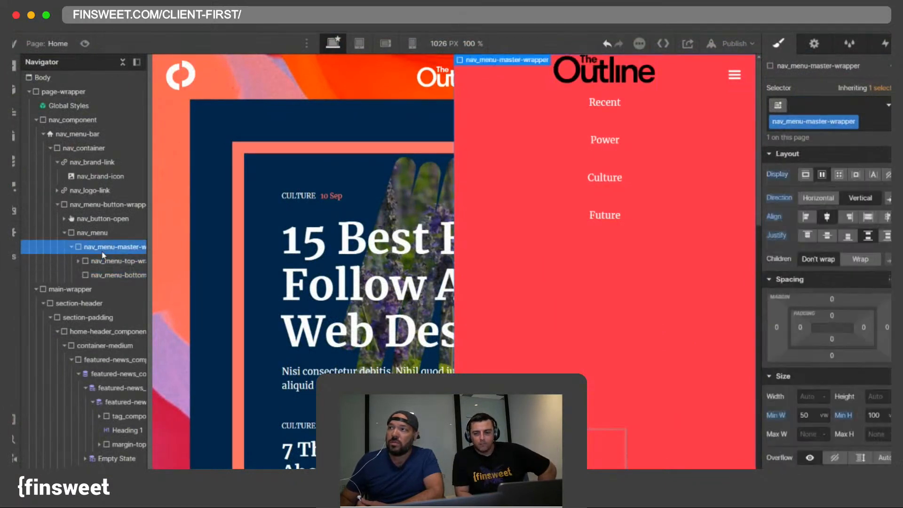
drag(831, 317, 836, 323)
click(833, 318)
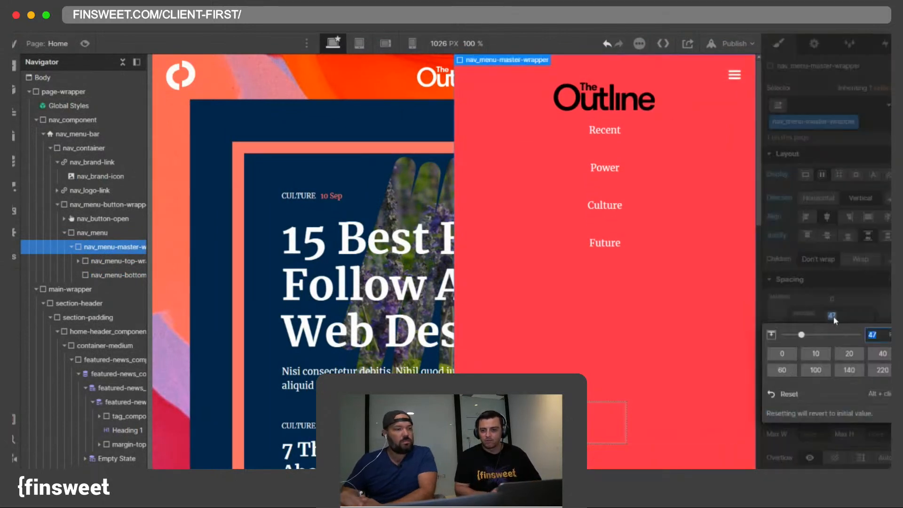
text(3rem)
key(Return)
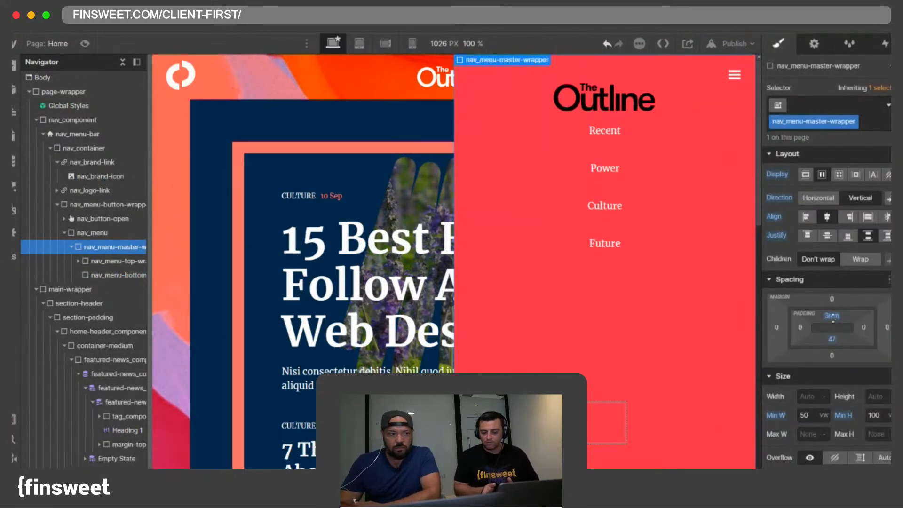
Step: Set nav_menu-master-wrapper's top padding to 5rem and its bottom padding to 5.2rem
drag(833, 317, 834, 328)
click(835, 317)
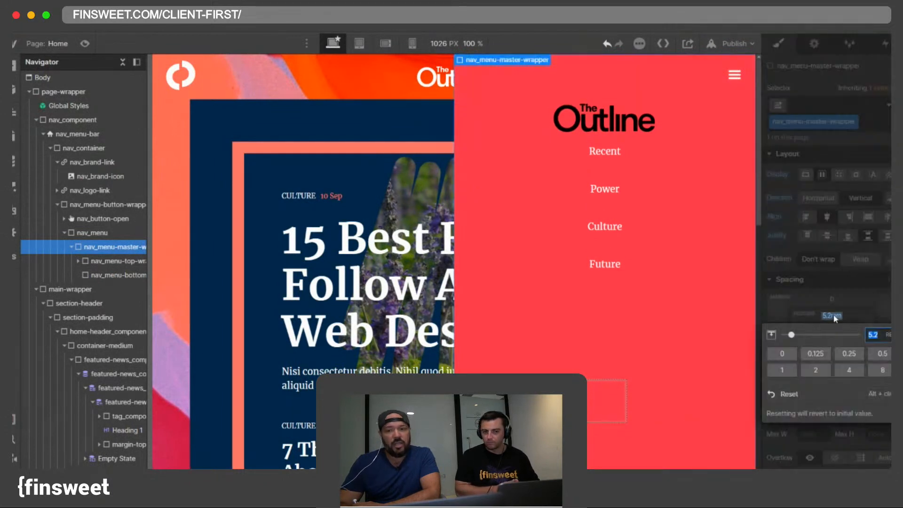
text(5rem)
key(Return)
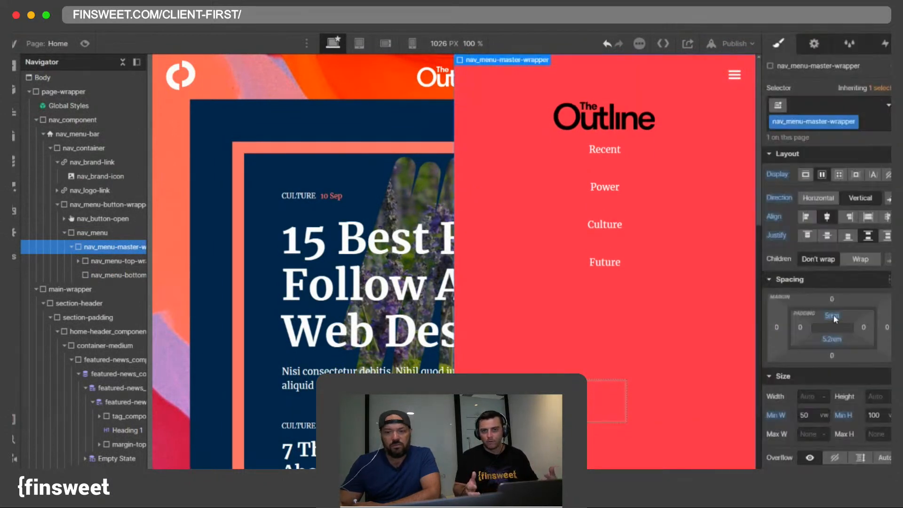
click(829, 339)
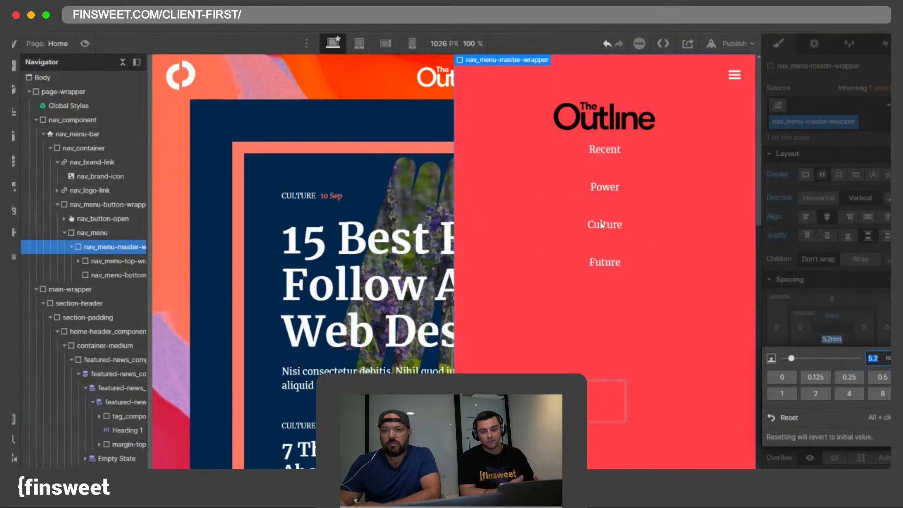
Step: Clear the text of the Power menu link and undo the deletion
click(607, 186)
double_click(606, 186)
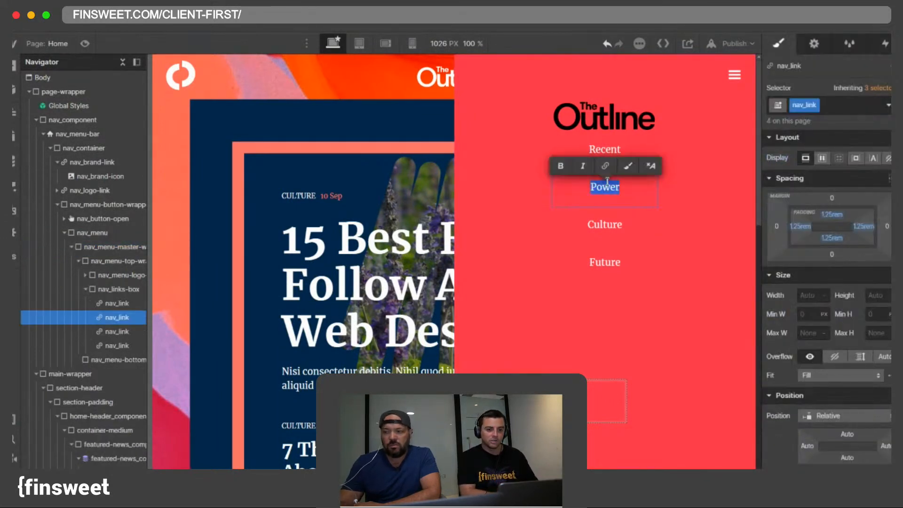
key(BackSpace)
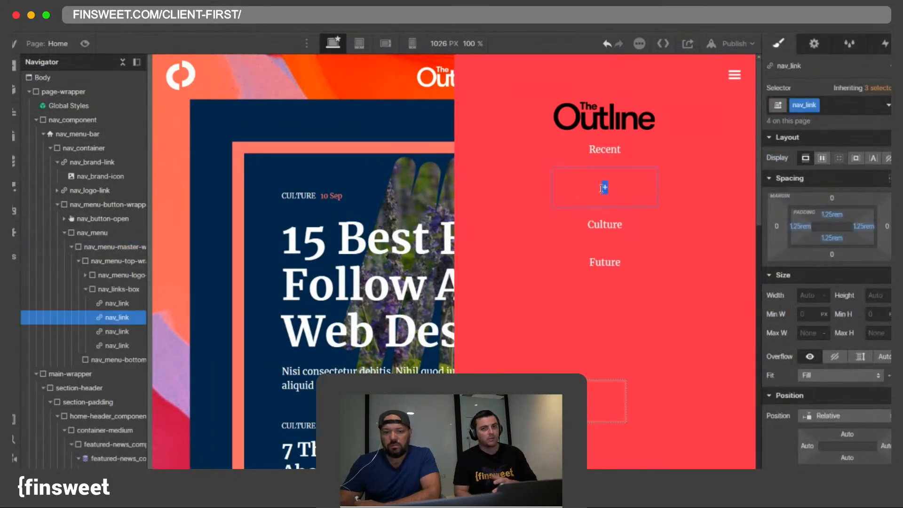
click(651, 233)
key(ctrl+z)
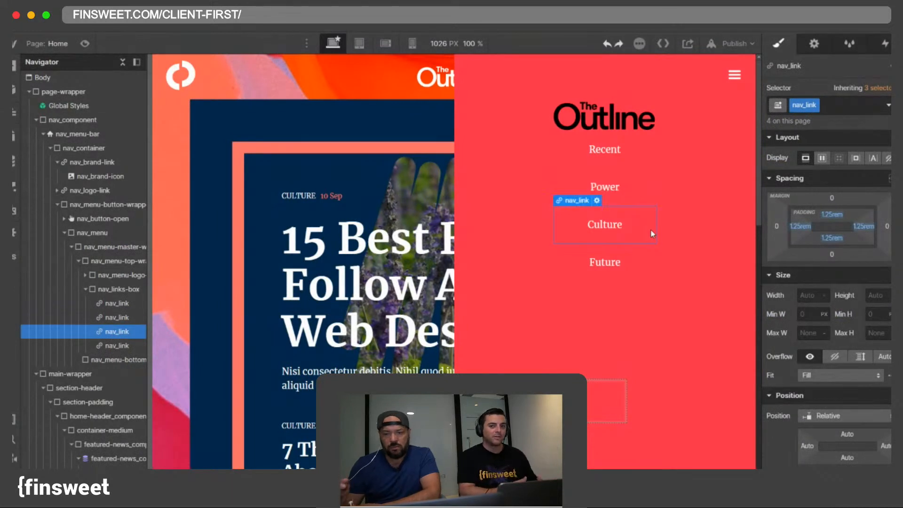
click(620, 187)
Step: Collapse nav_menu in the element structure and hide the open navbar menu from nav_button-open's settings
click(734, 77)
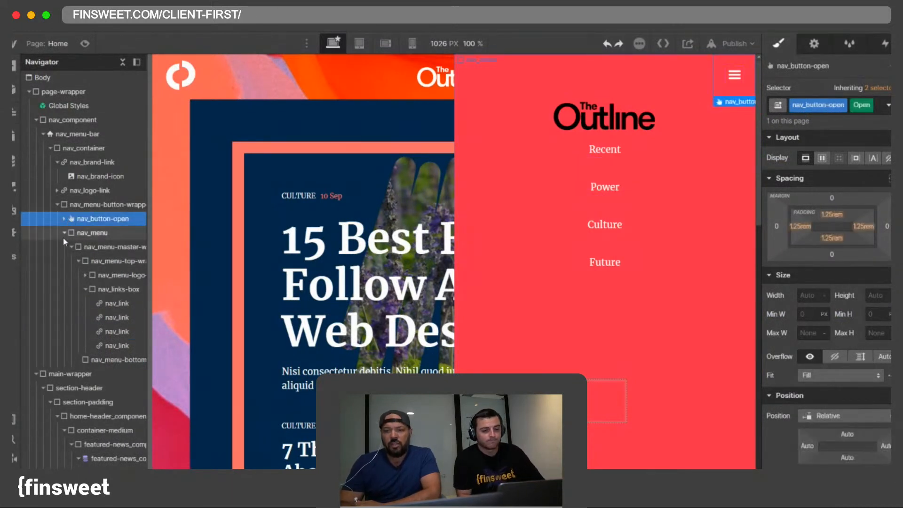
click(64, 235)
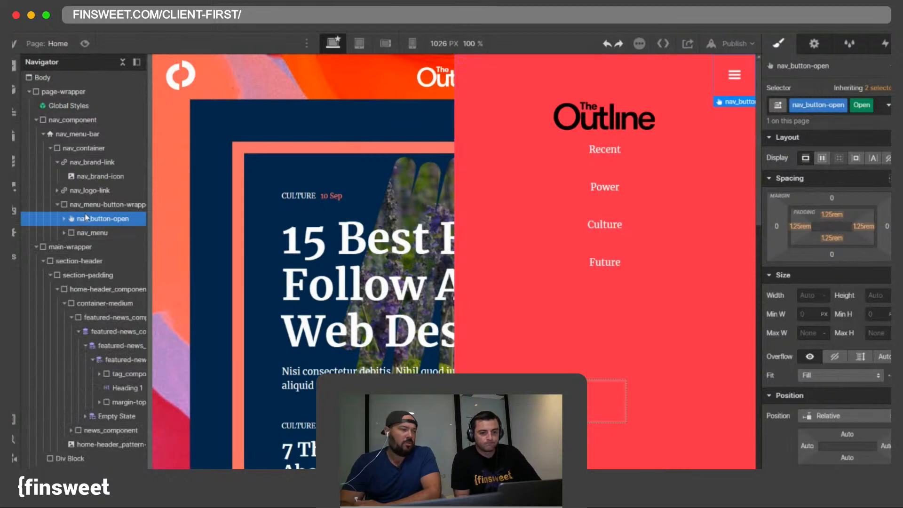
click(888, 105)
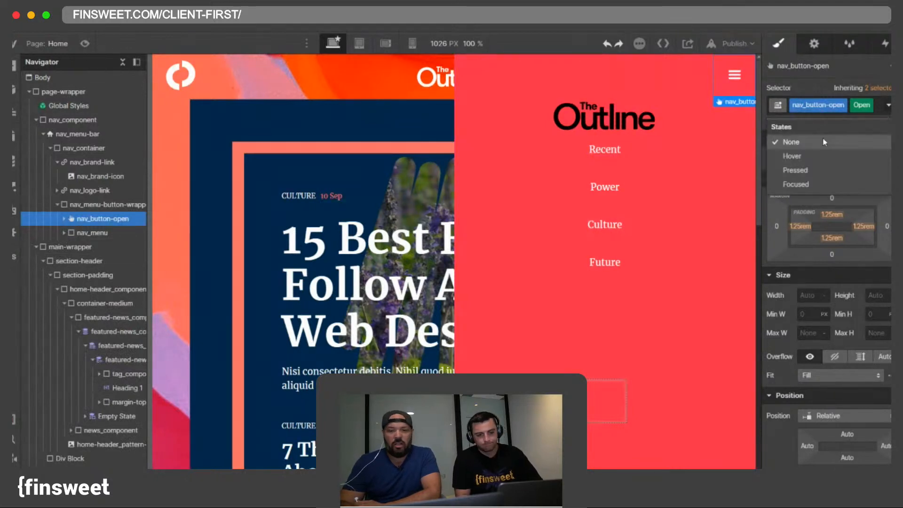
click(818, 49)
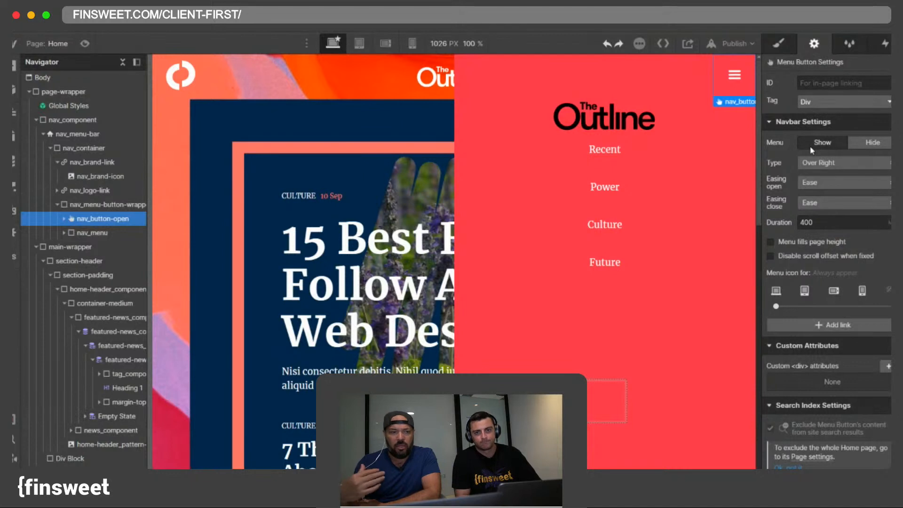
click(849, 142)
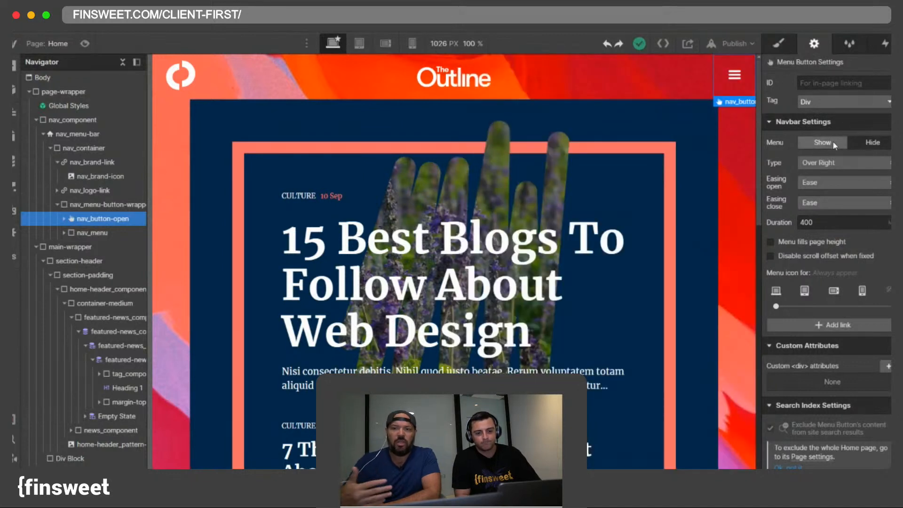
Step: Show the navbar menu and set nav_button-open's text color to black in its Open state
click(832, 141)
click(790, 42)
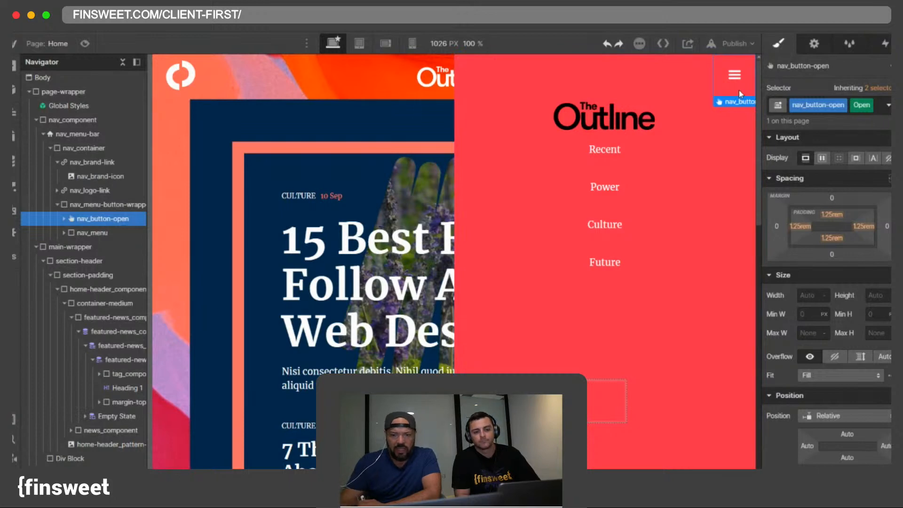
scroll(868, 129, down, 3)
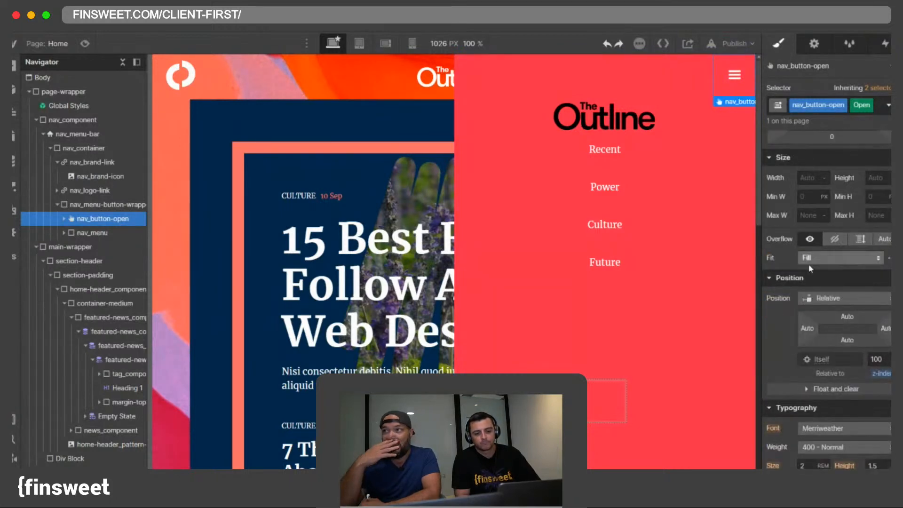
scroll(810, 268, down, 3)
click(803, 367)
drag(786, 195, 767, 245)
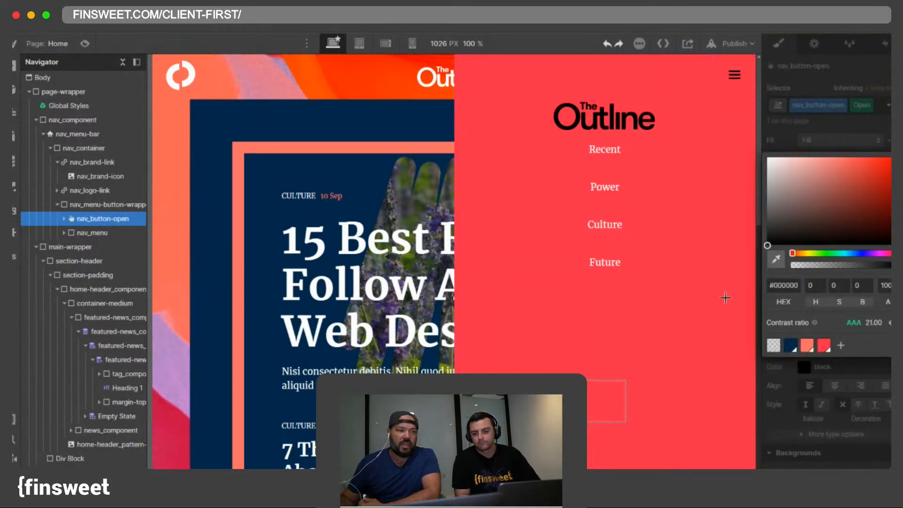
Step: Toggle the navbar menu between hidden and shown to check nav_button-open's color, and return to its styles
click(813, 43)
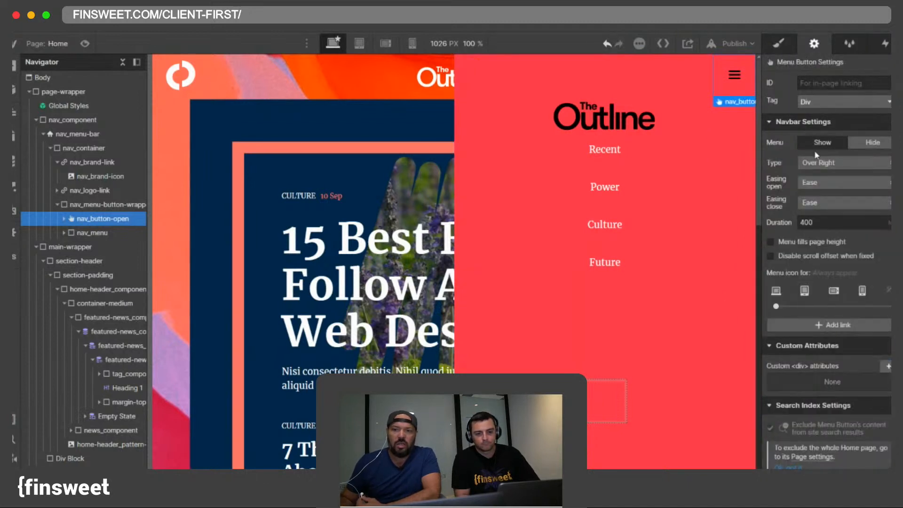
click(862, 146)
click(831, 146)
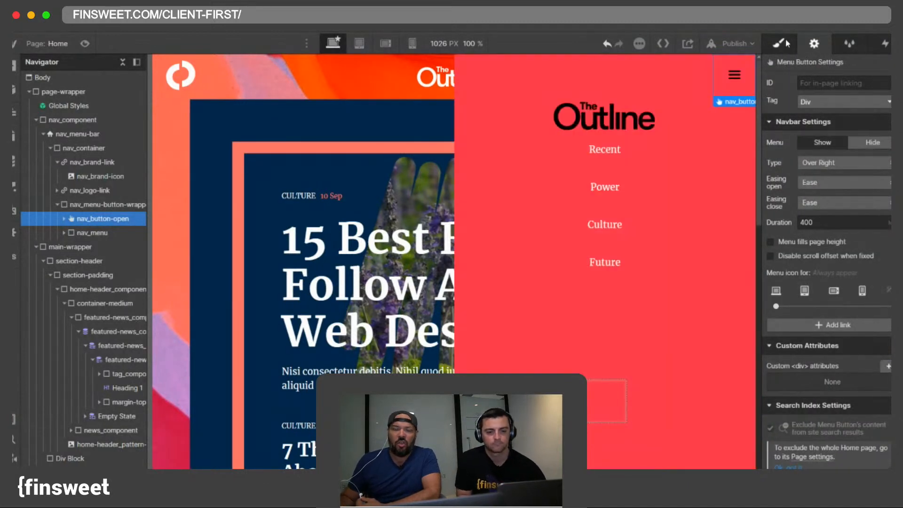
click(785, 43)
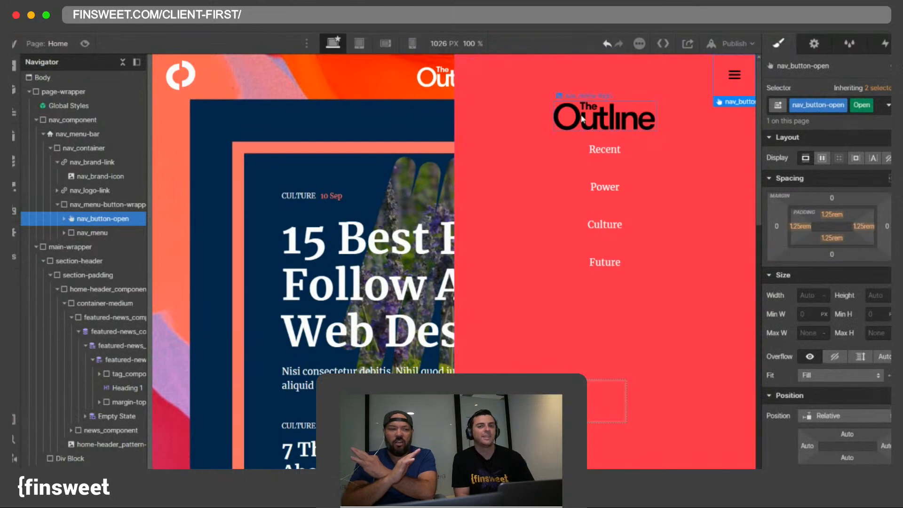
Step: Give nav_menu-logo-wrapper 2rem of top padding and adjust that value
click(582, 119)
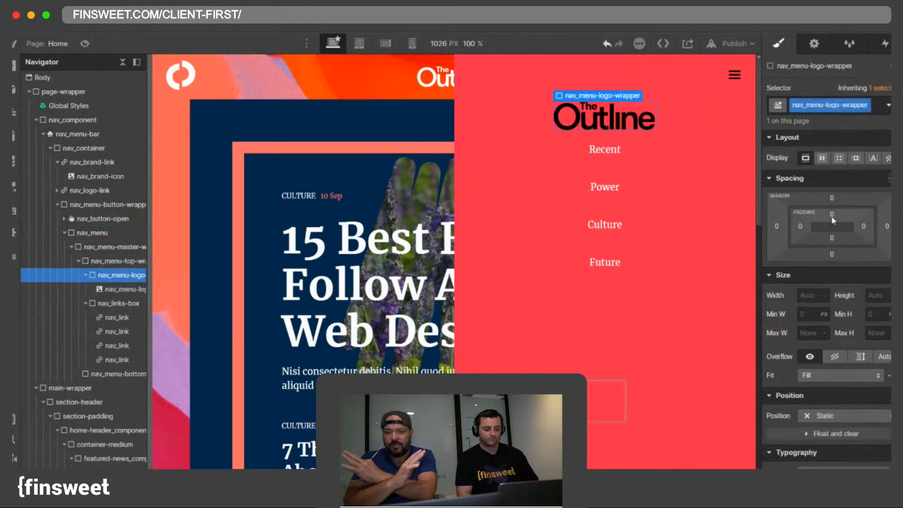
click(831, 214)
text(2)
key(Return)
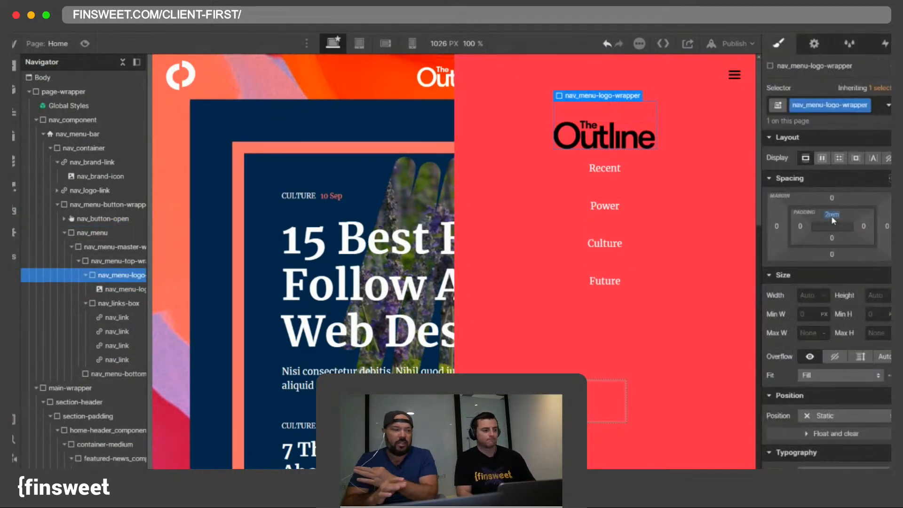
drag(832, 216, 835, 220)
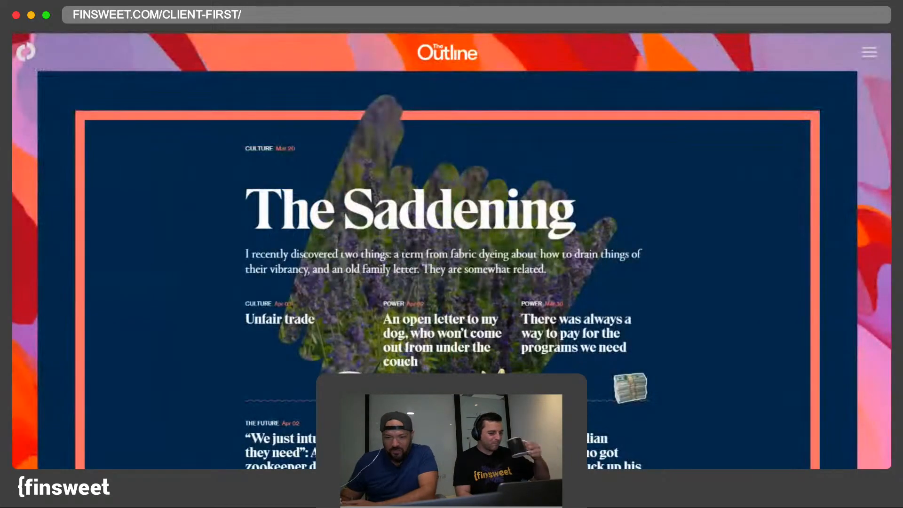
Step: Check the original site's menu and set nav_menu-logo-wrapper's bottom padding to 2rem
click(871, 49)
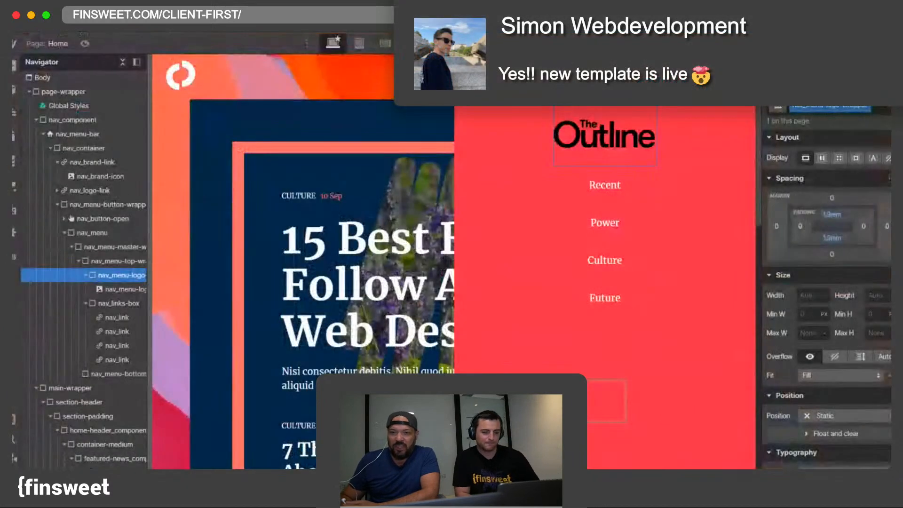
click(836, 238)
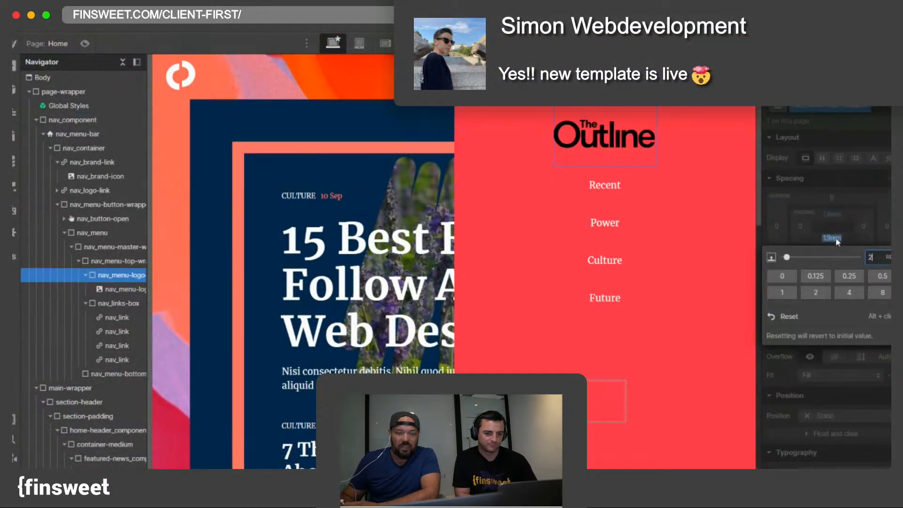
key(Return)
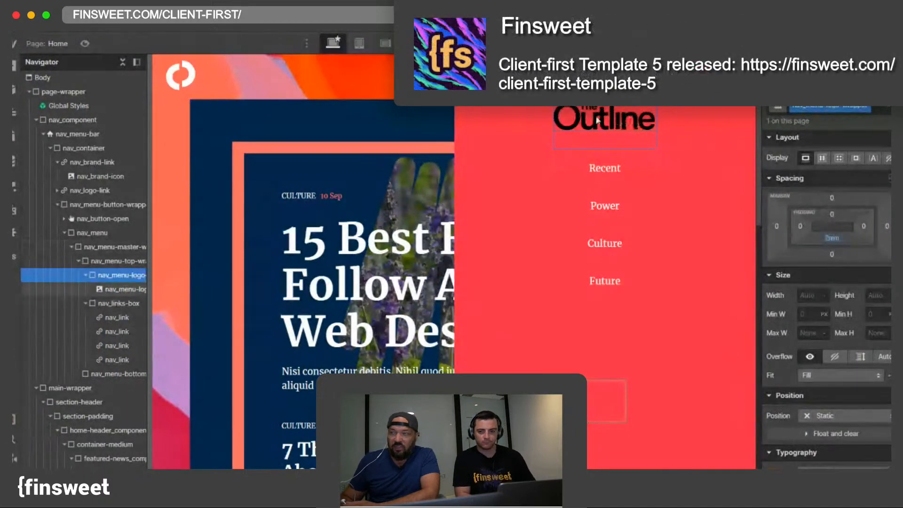
Step: Inspect the menu logo and its wrapper, and compare them with the original site's open menu
click(128, 290)
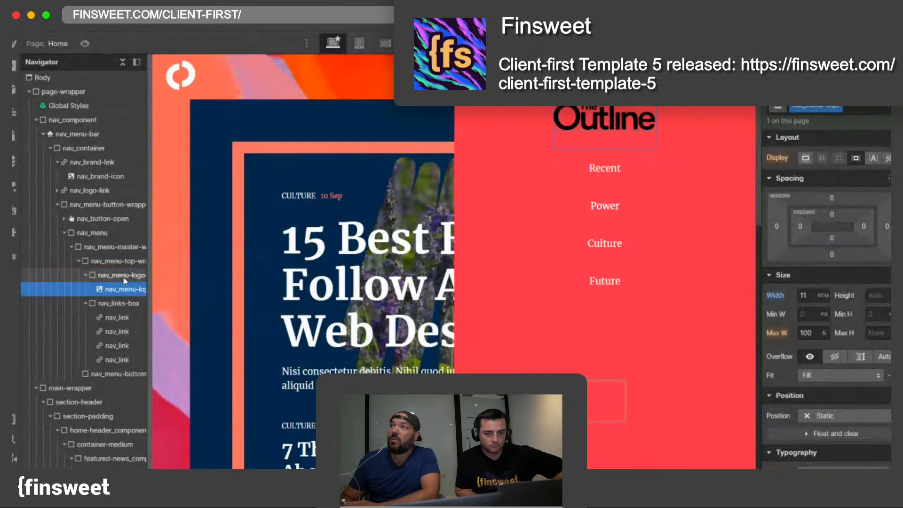
click(124, 279)
click(125, 289)
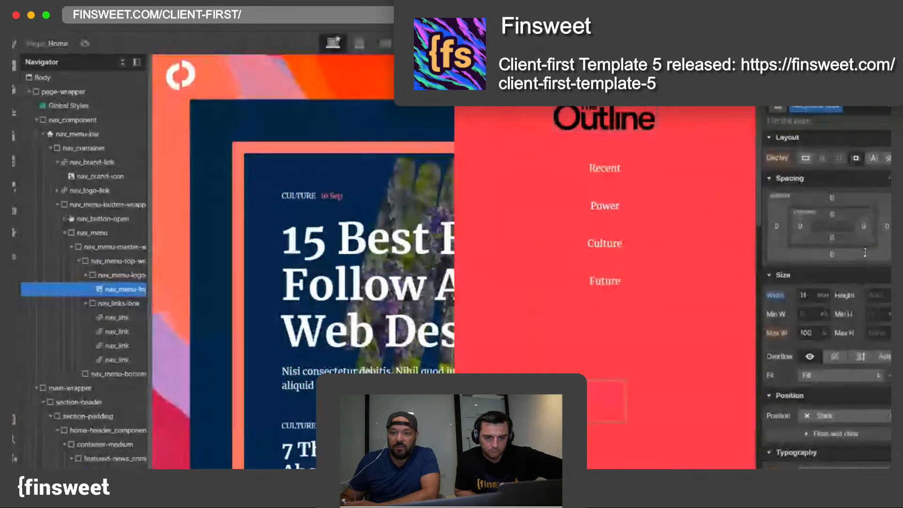
key(ctrl+Tab)
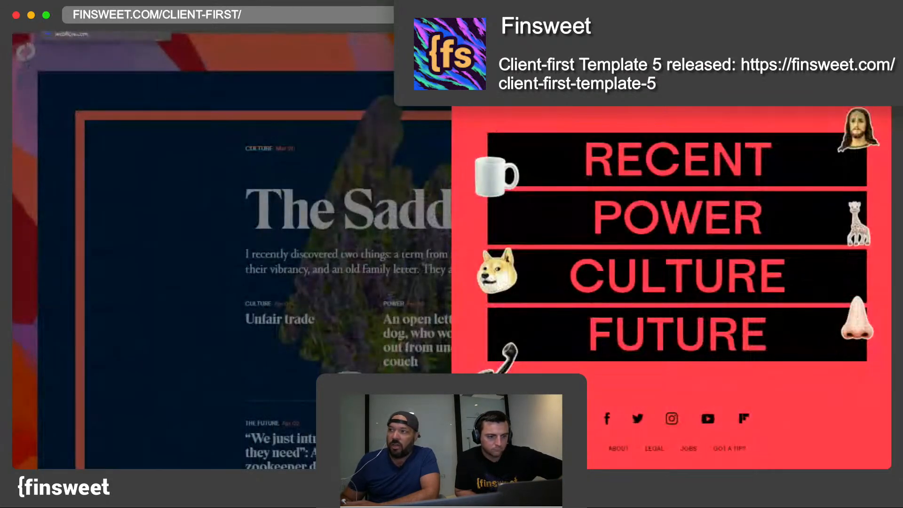
key(ctrl+Tab)
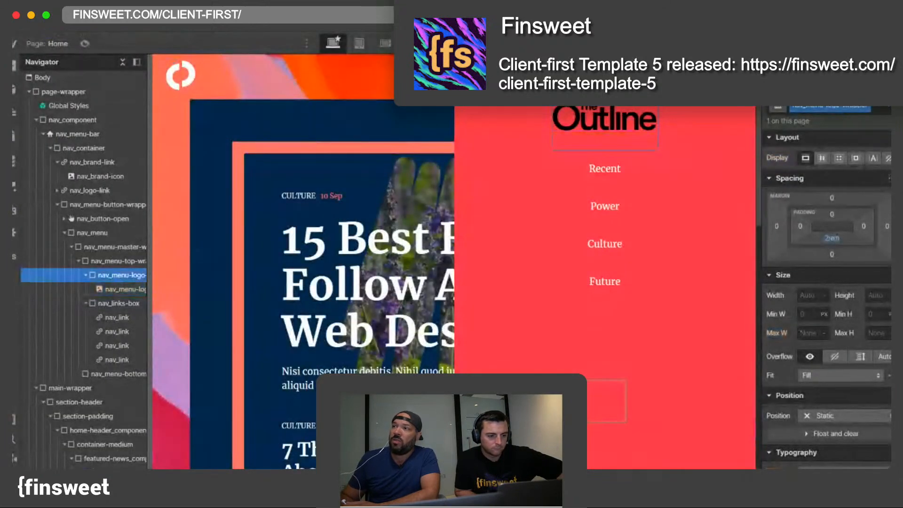
Step: Convert nav_menu-logo-wrapper to a link block and replace its bottom padding with a 2rem bottom margin
right_click(601, 115)
click(625, 121)
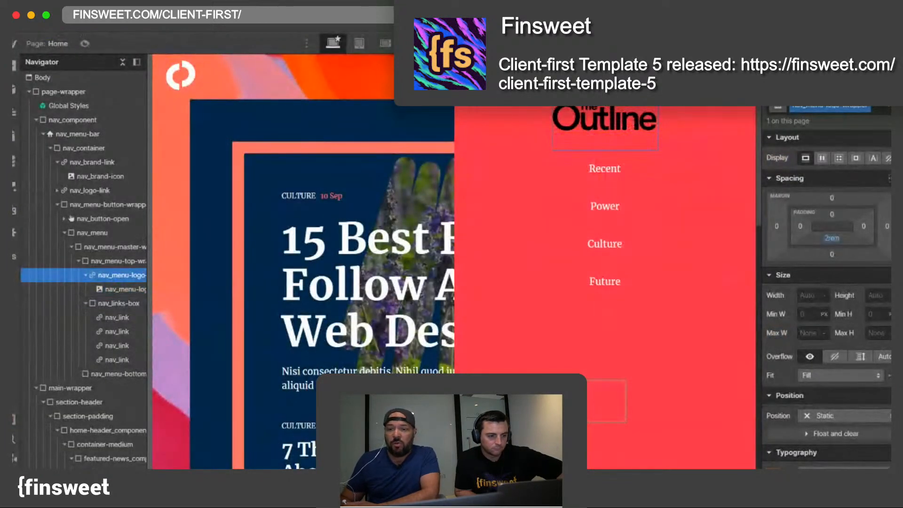
alt+click(833, 239)
click(831, 255)
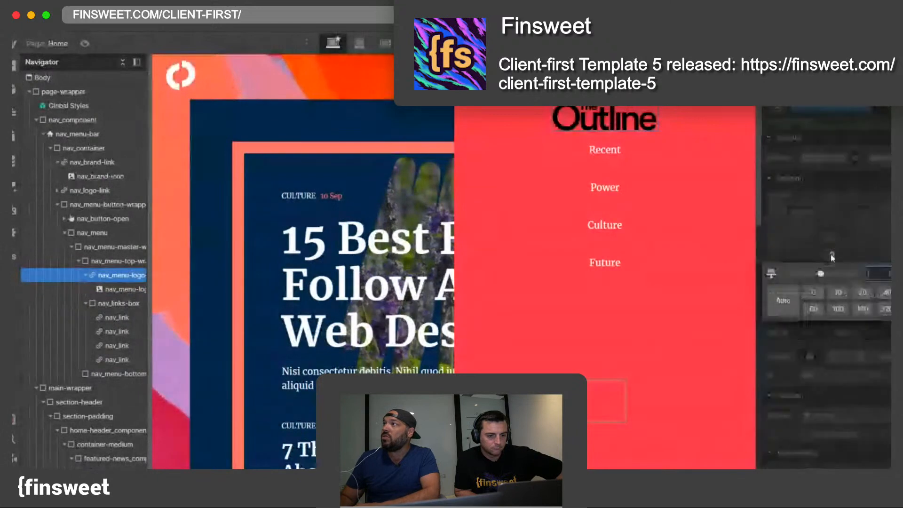
text(2)
key(Return)
click(831, 255)
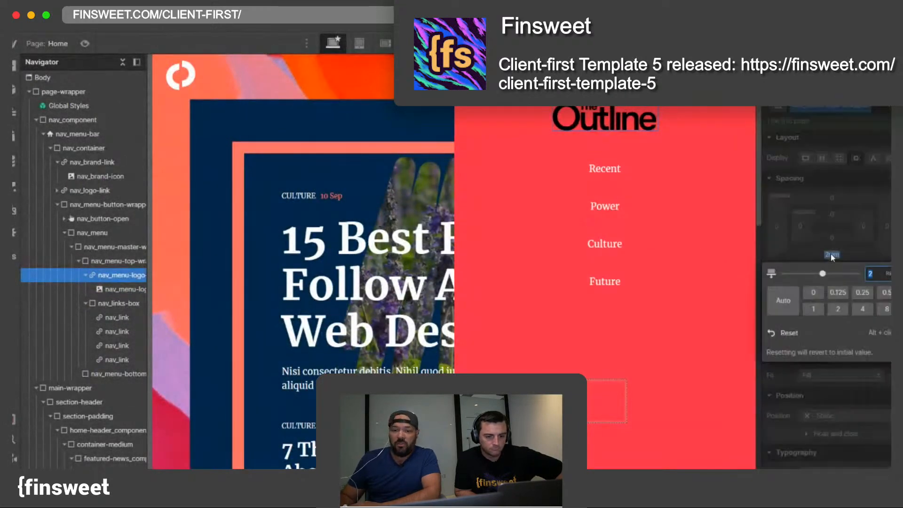
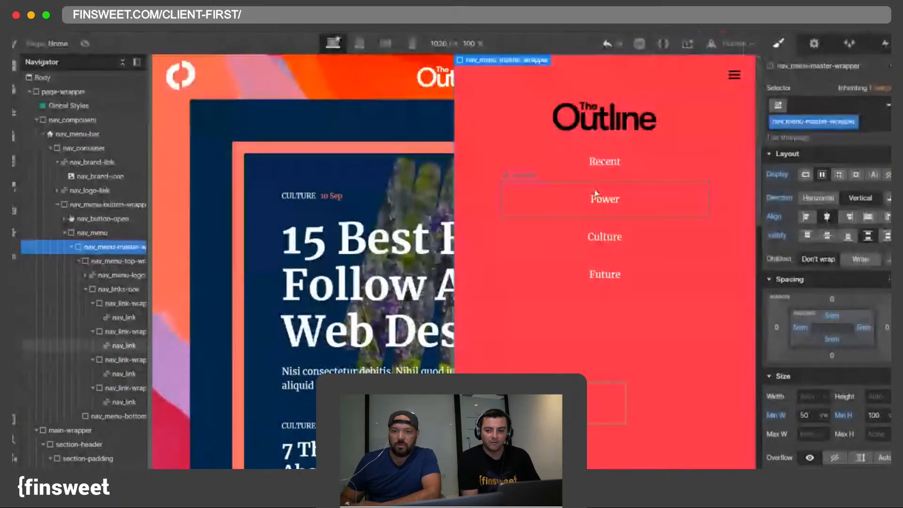
Step: Set the text of the Power menu link's nav_link class to all caps in the additional type options
click(605, 198)
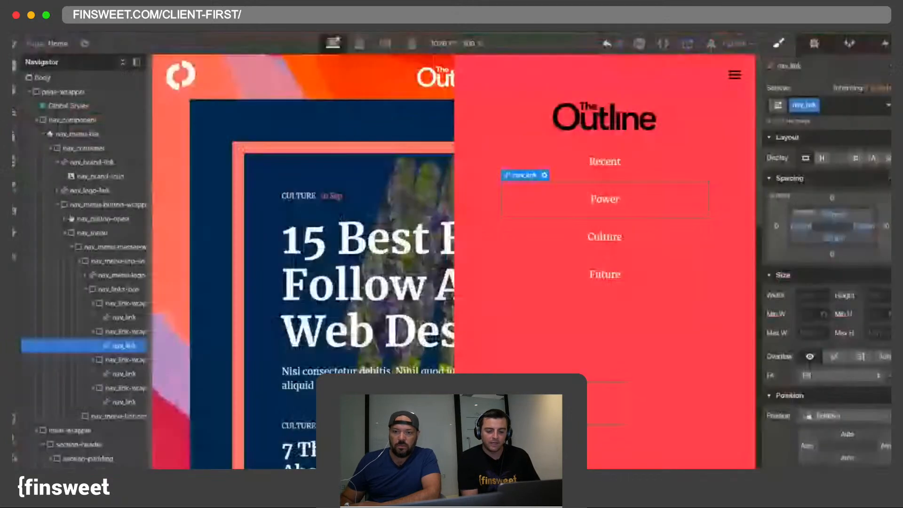
scroll(845, 305, down, 3)
scroll(840, 302, up, 3)
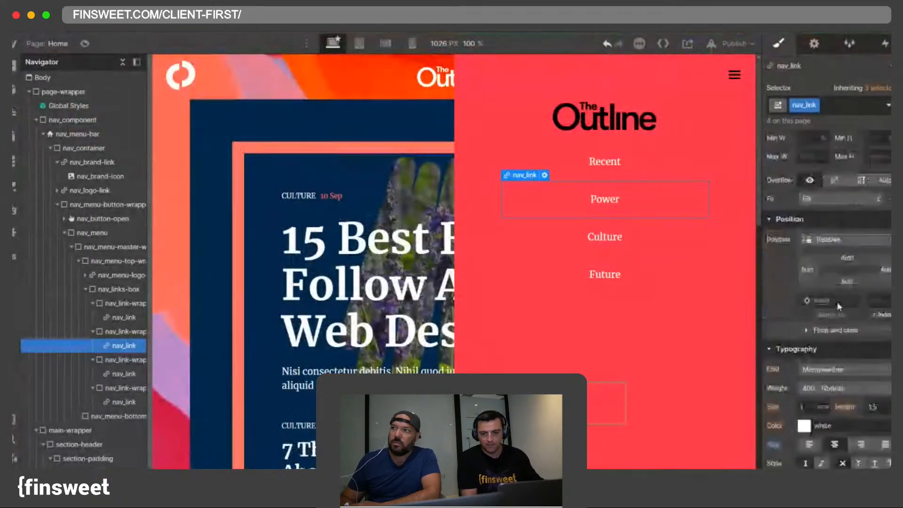
scroll(814, 444, down, 1)
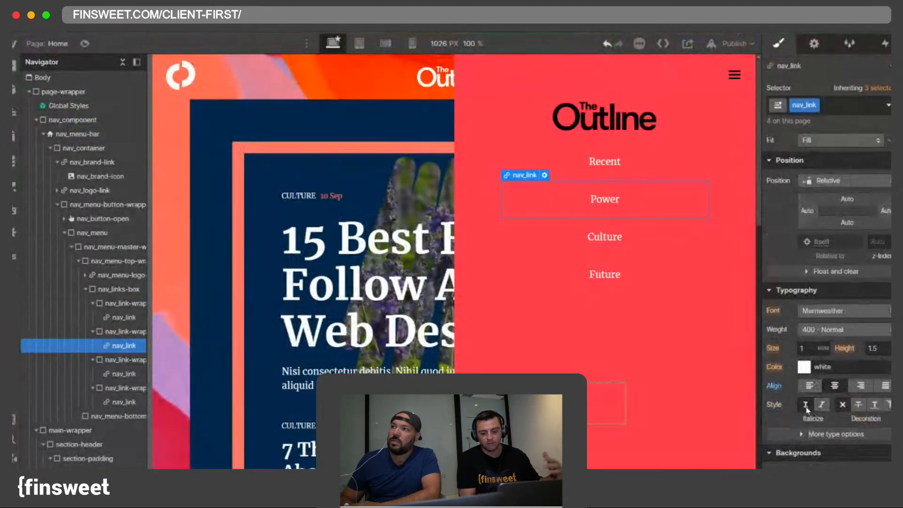
click(802, 435)
scroll(803, 435, down, 2)
click(798, 366)
scroll(799, 374, up, 3)
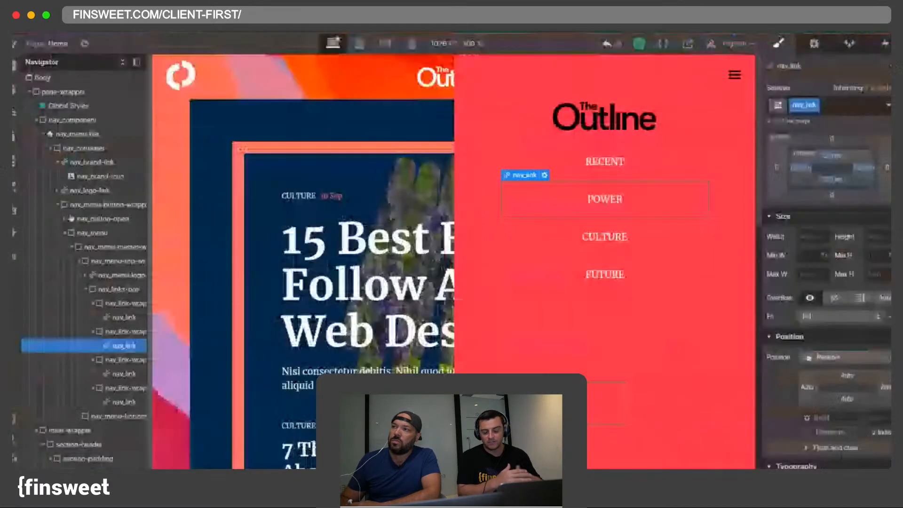
Step: Set nav_link's letter spacing to 4/16, giving 0.25rem
scroll(828, 329, down, 3)
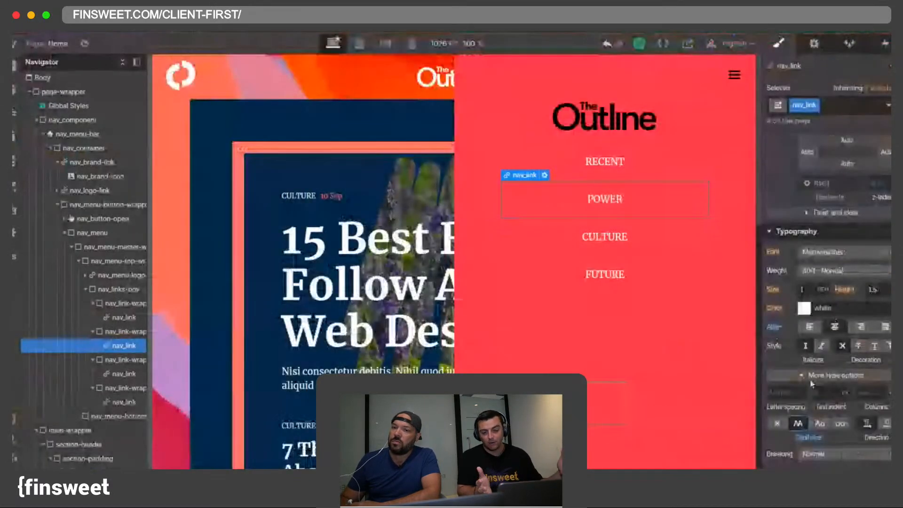
click(783, 392)
text(4)
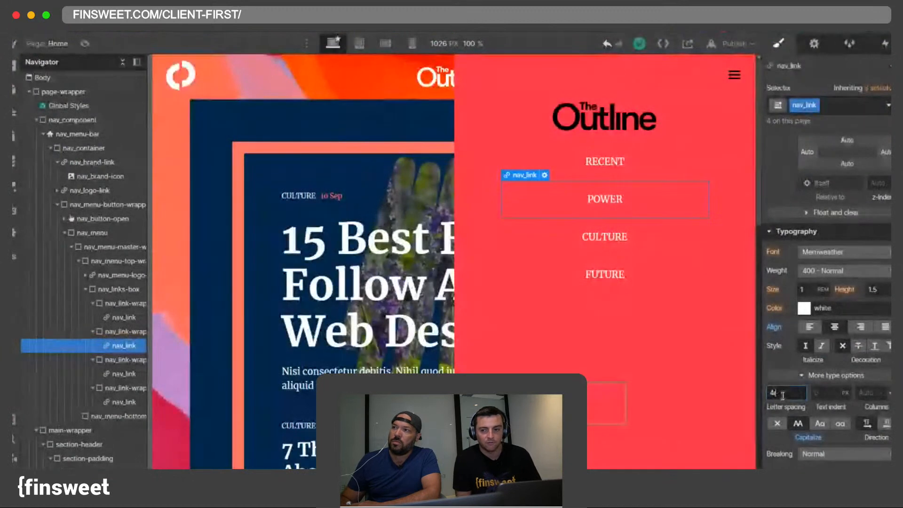
text(/16)
key(Return)
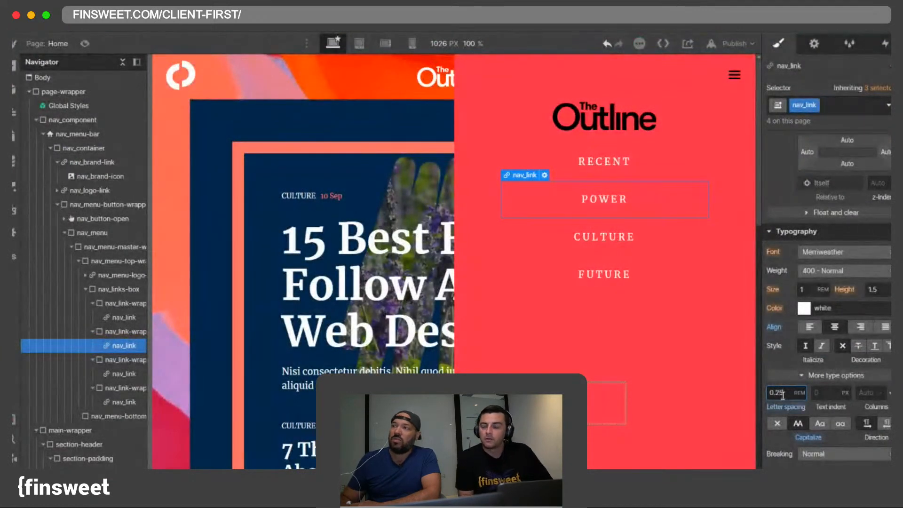
Step: Set nav_link's letter spacing to 2/16, giving 0.125rem, and review its font weight options
text(2)
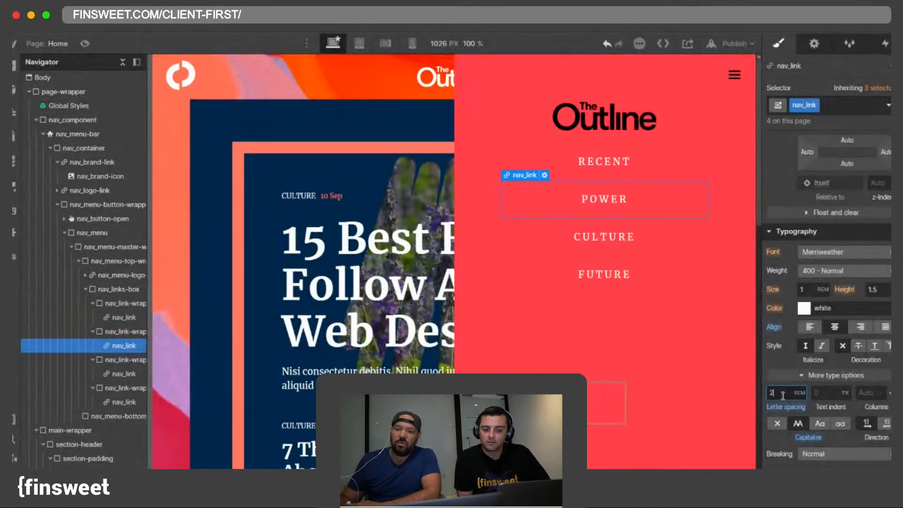
text(/16)
key(Return)
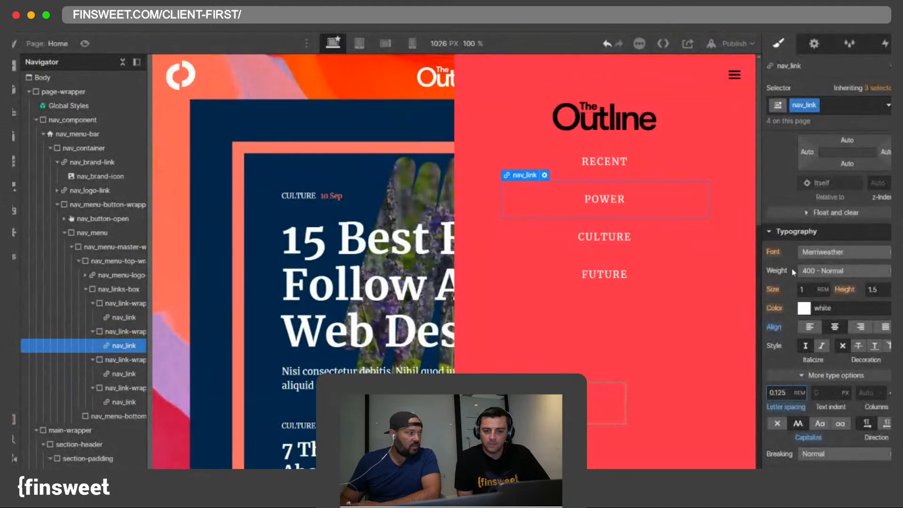
click(801, 271)
click(812, 319)
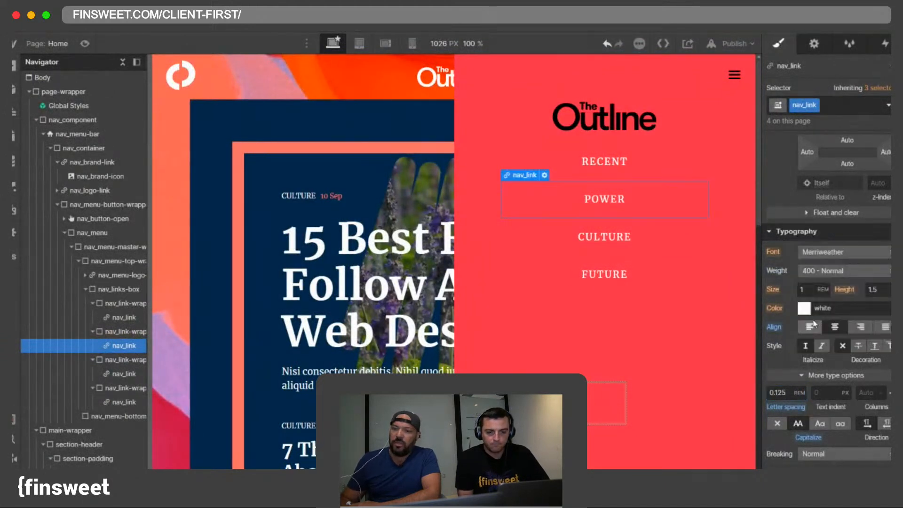
Step: Set nav_link's top and bottom padding to 1.5rem each
scroll(830, 263, up, 5)
drag(836, 221, 832, 217)
click(832, 216)
text(1.5)
key(Return)
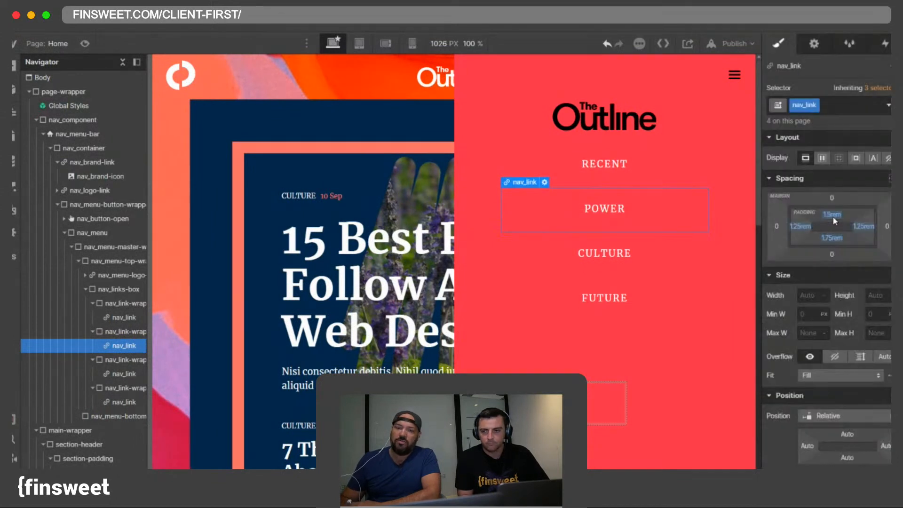
click(832, 239)
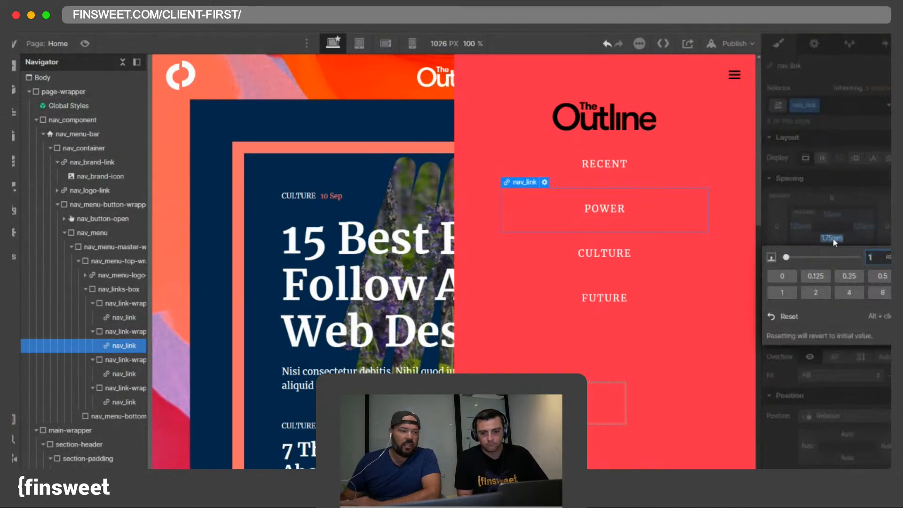
key(Return)
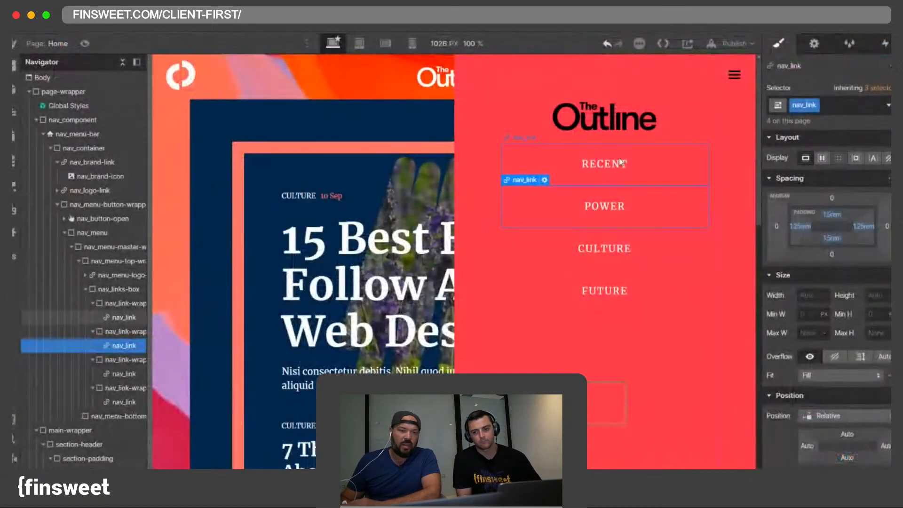
Step: Set the bottom margin of the menu logo's nav_menu-logo-wrapper to 2rem
click(578, 129)
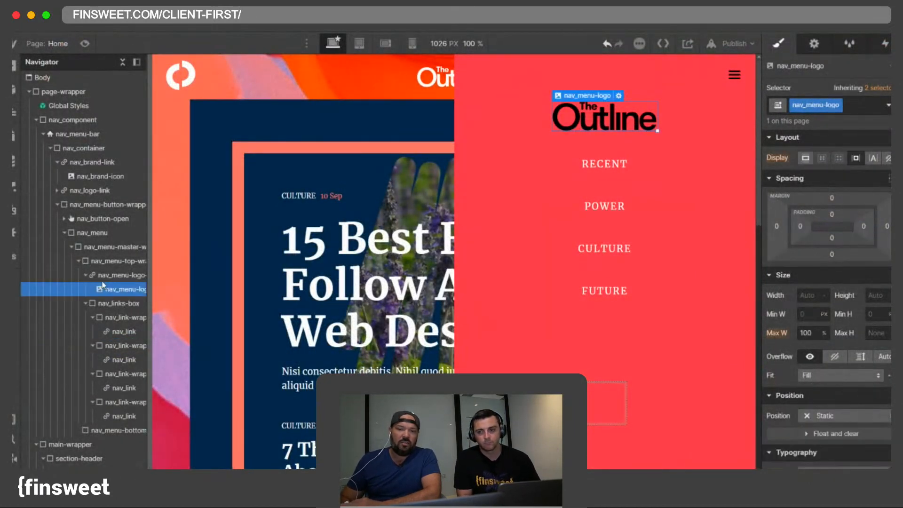
click(830, 254)
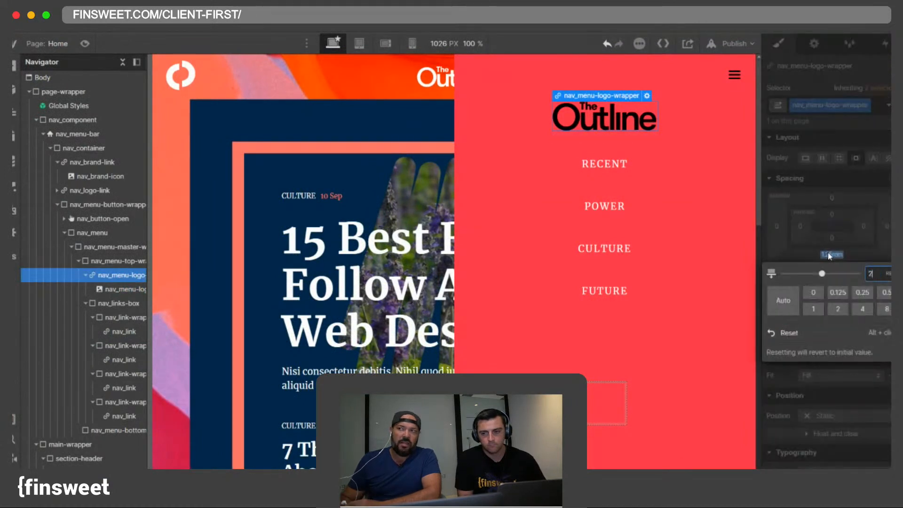
text(2)
key(Return)
Step: Give the Recent link's nav_link class a #000000 background sampled from the menu logo
click(599, 182)
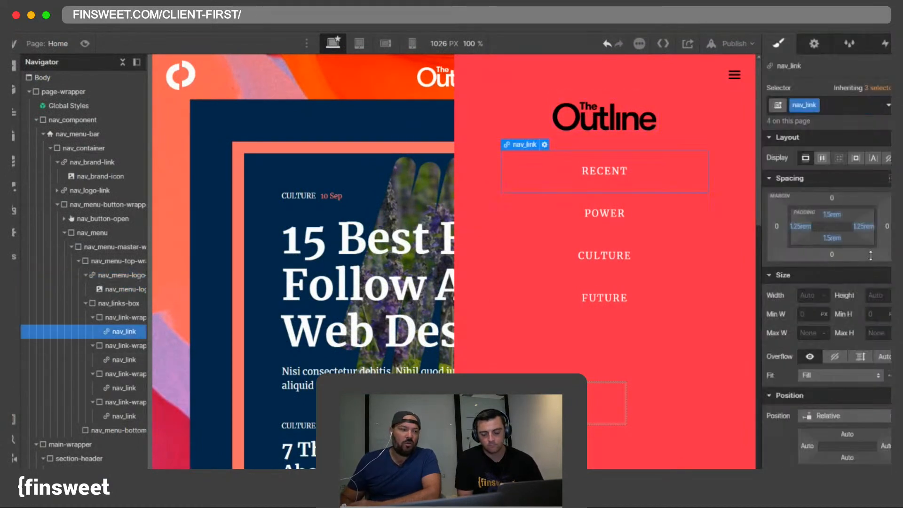
scroll(871, 255, down, 4)
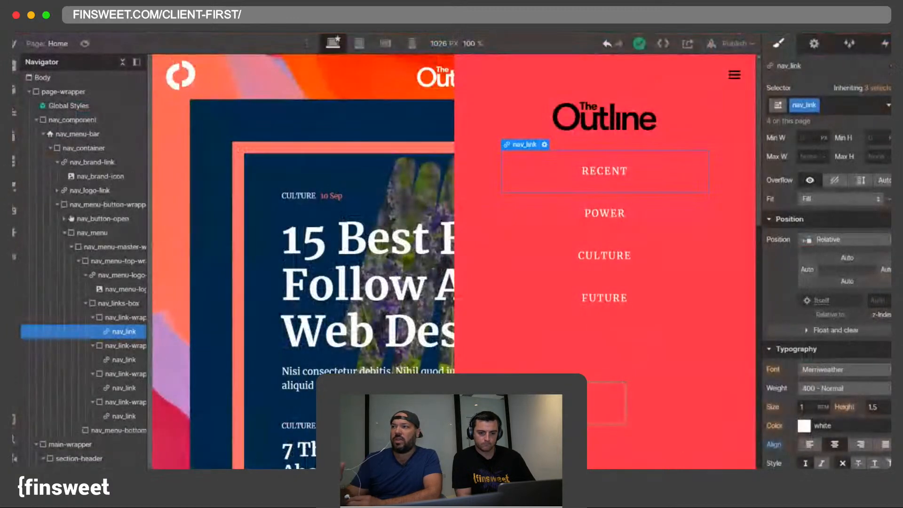
scroll(826, 282, down, 10)
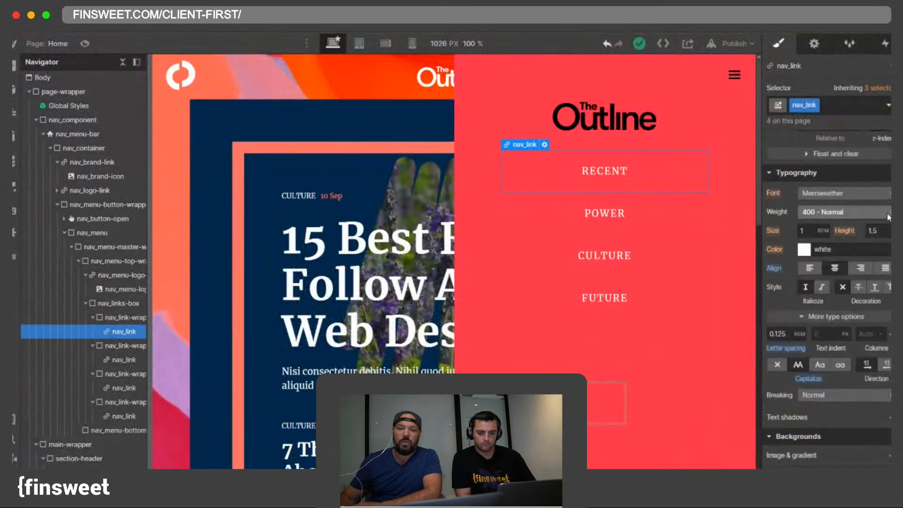
click(804, 300)
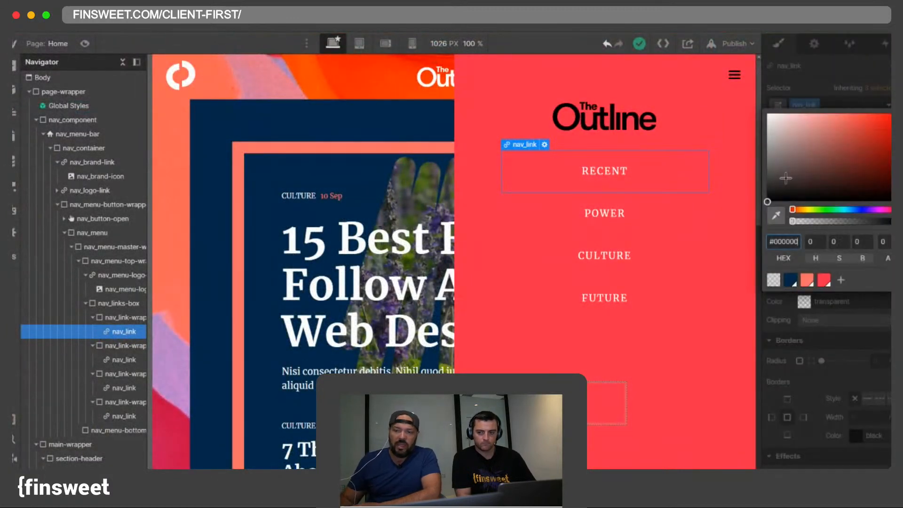
click(775, 215)
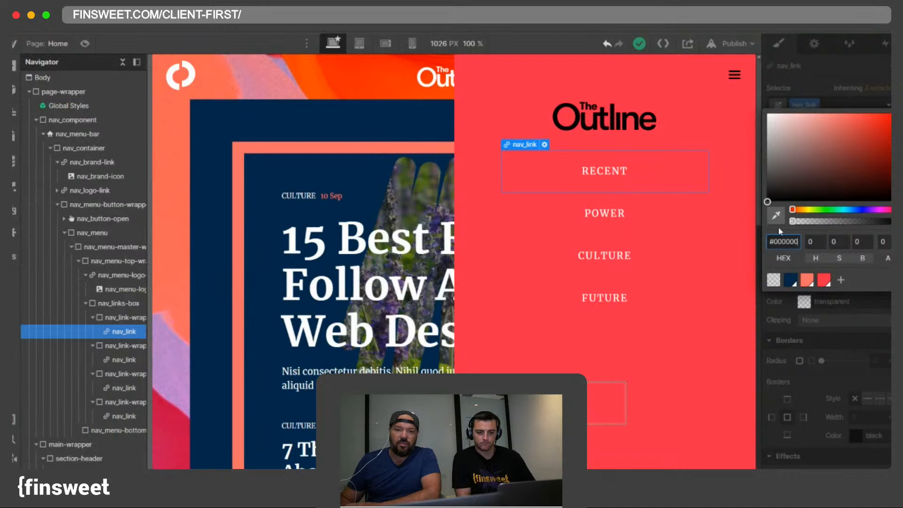
click(614, 118)
Step: Save the black background colour as a swatch named Outline Black
click(845, 278)
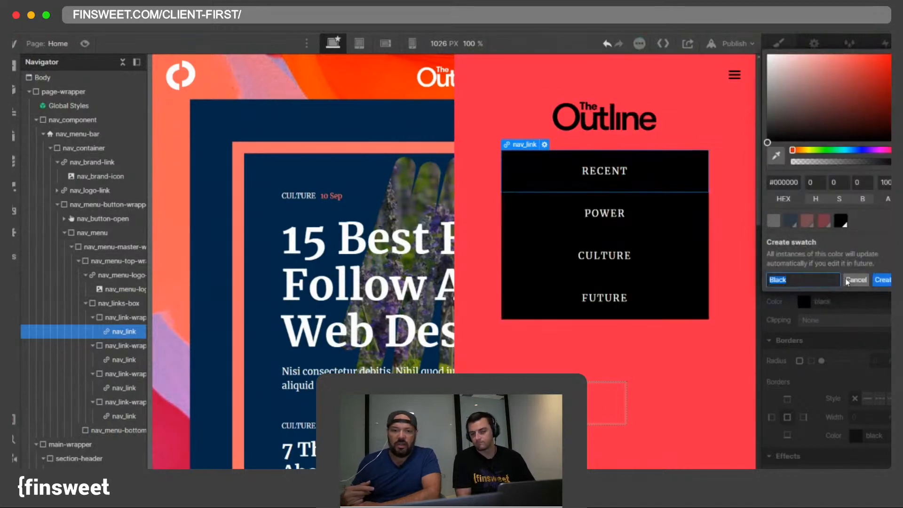
text(Logo)
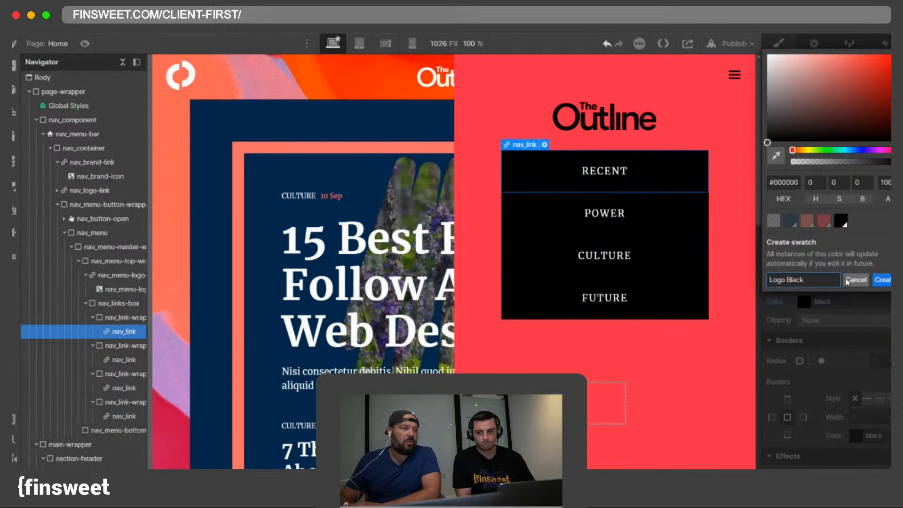
key(super+a)
key(Right)
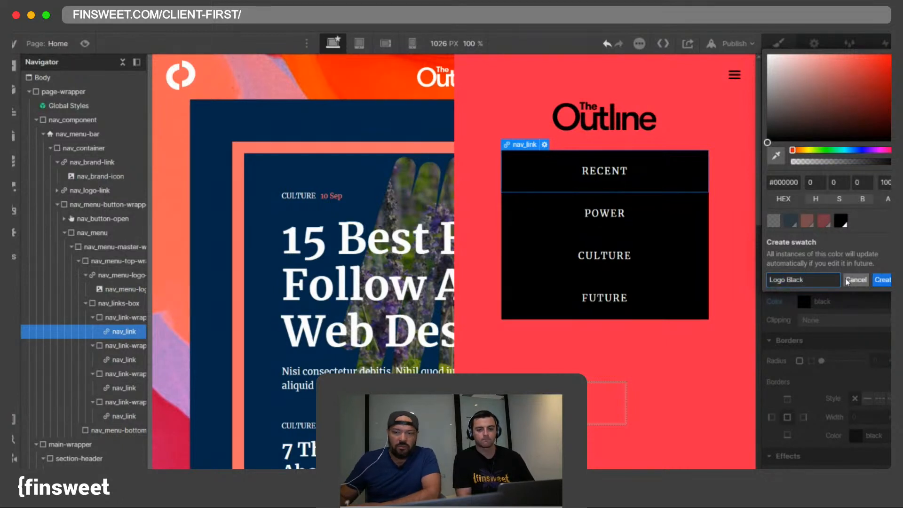
key(super+a)
text(Out)
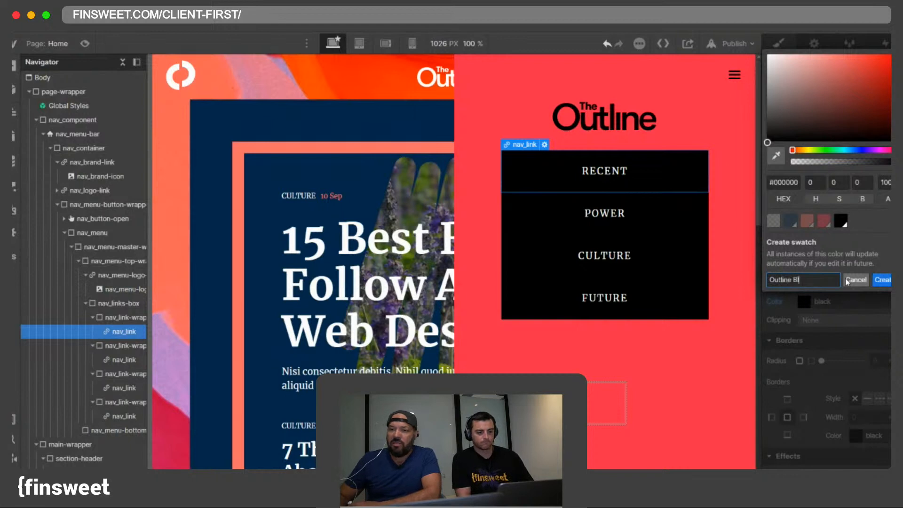
key(Return)
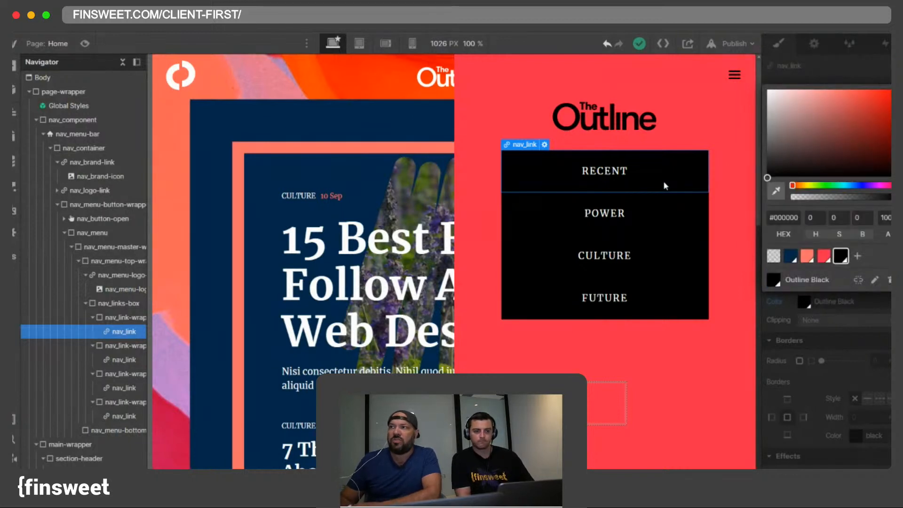
click(632, 189)
Step: Collapse the four nav_link-wrapper elements in the page structure and select nav_links-box
click(115, 331)
click(93, 319)
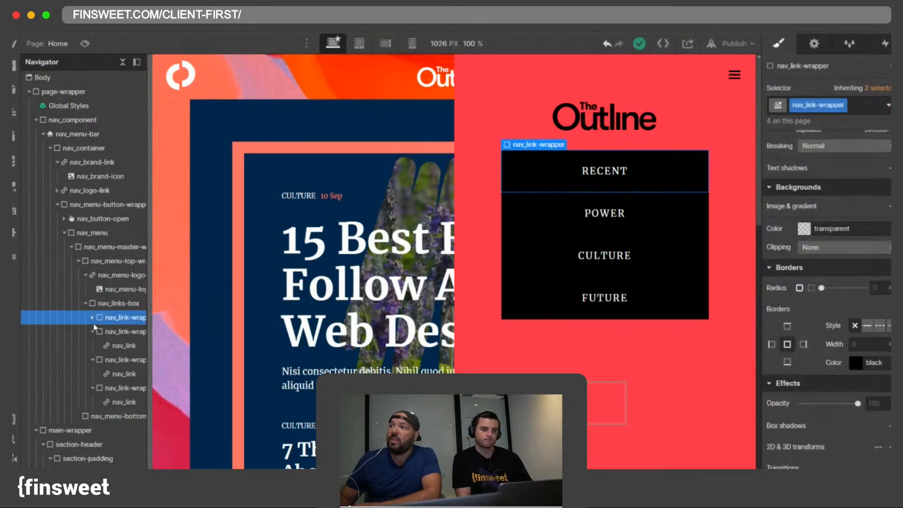
click(93, 331)
click(92, 345)
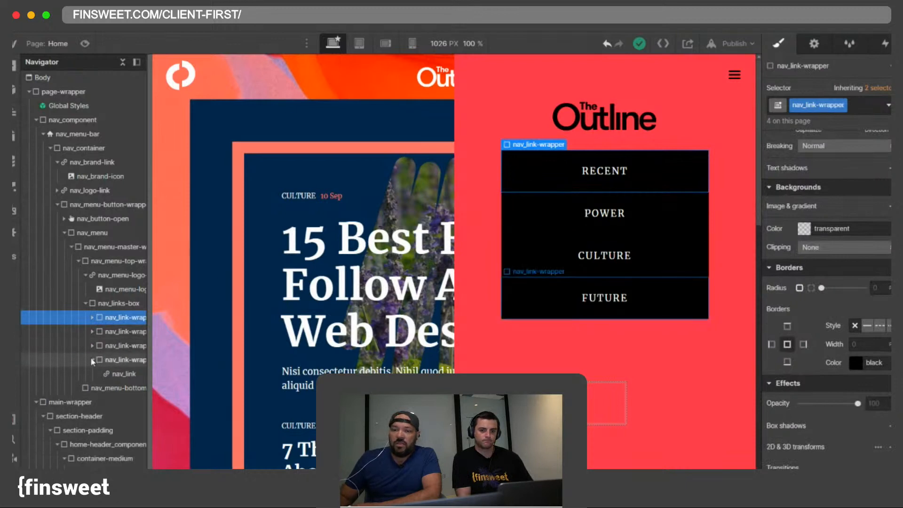
click(90, 359)
click(117, 303)
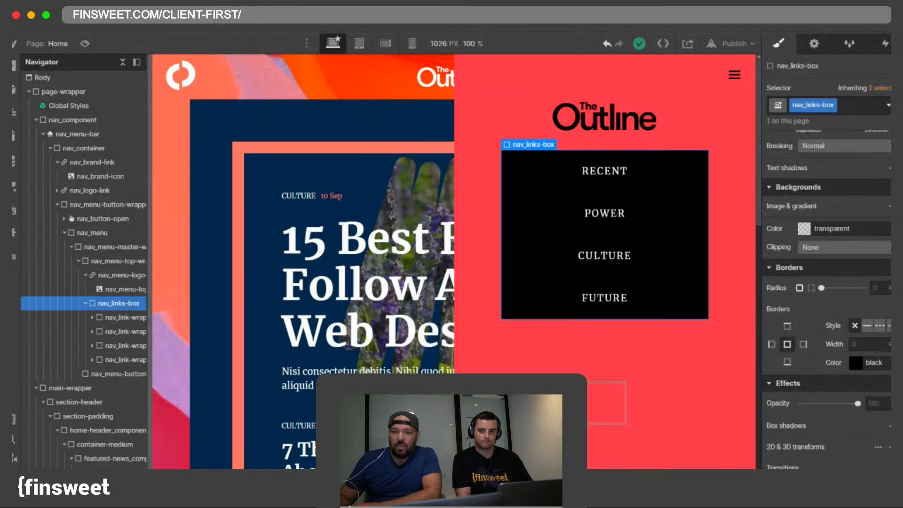
Step: Switch to the original theoutline.com page with its menu open and open the browser's developer tools
click(188, 29)
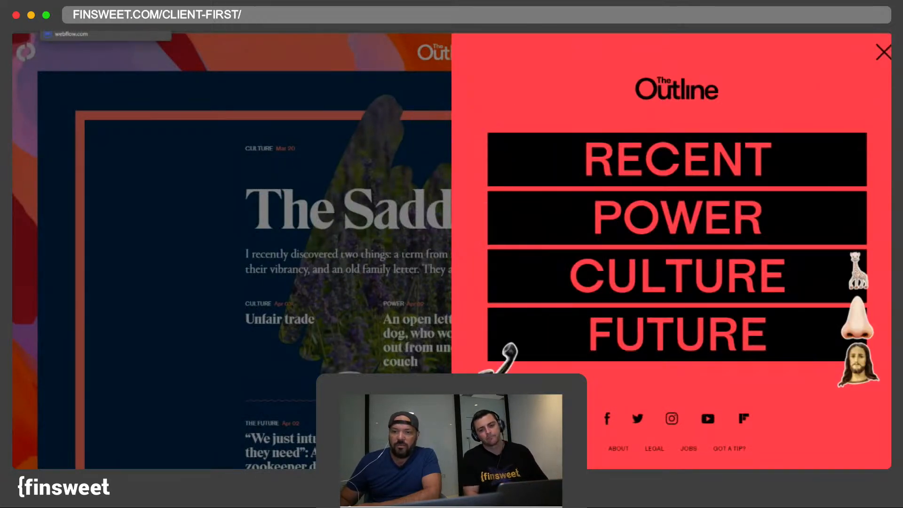
click(85, 30)
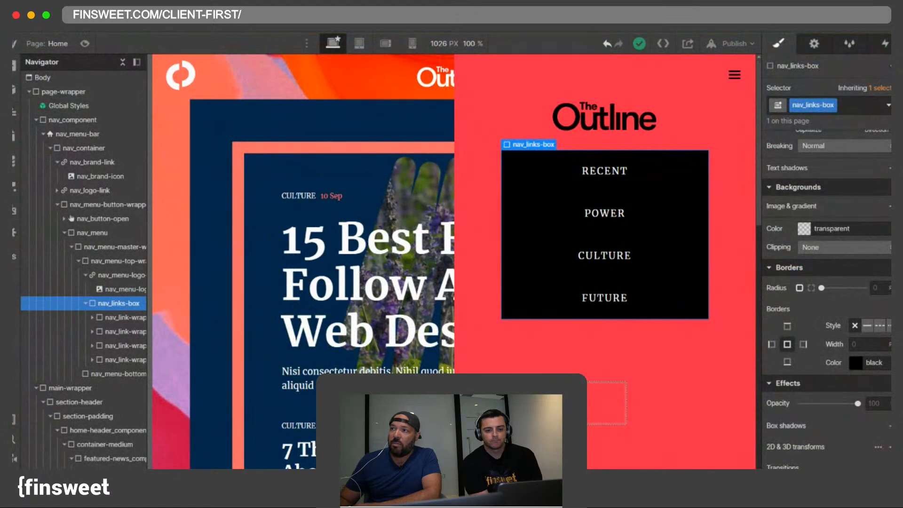
click(188, 31)
right_click(276, 129)
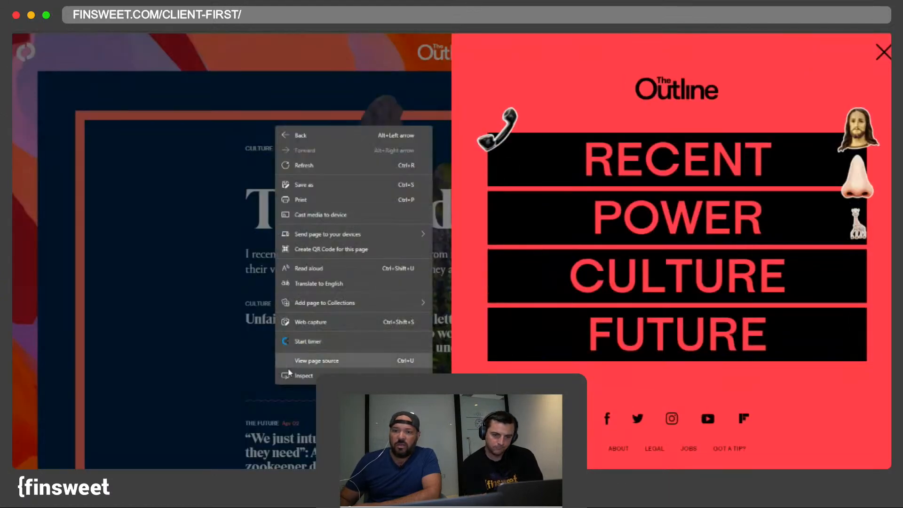
click(301, 376)
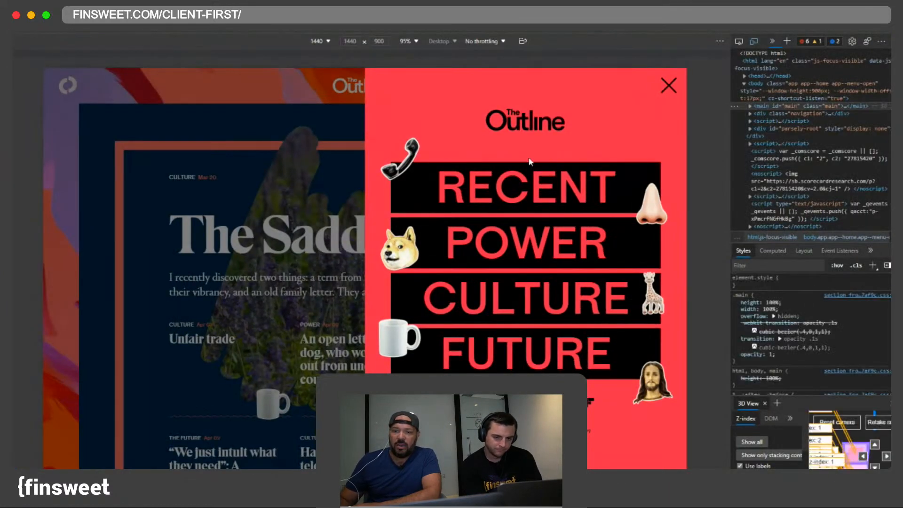
Step: Compare the Recent nav_link in Webflow with the original page's Recent menu link using element inspection
scroll(508, 183, down, 4)
scroll(507, 183, up, 4)
scroll(506, 184, down, 2)
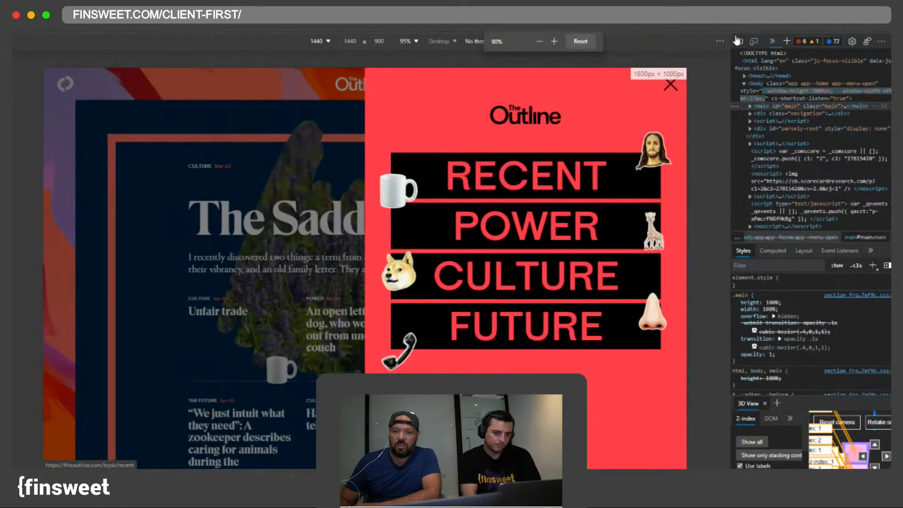
key(super+shift+c)
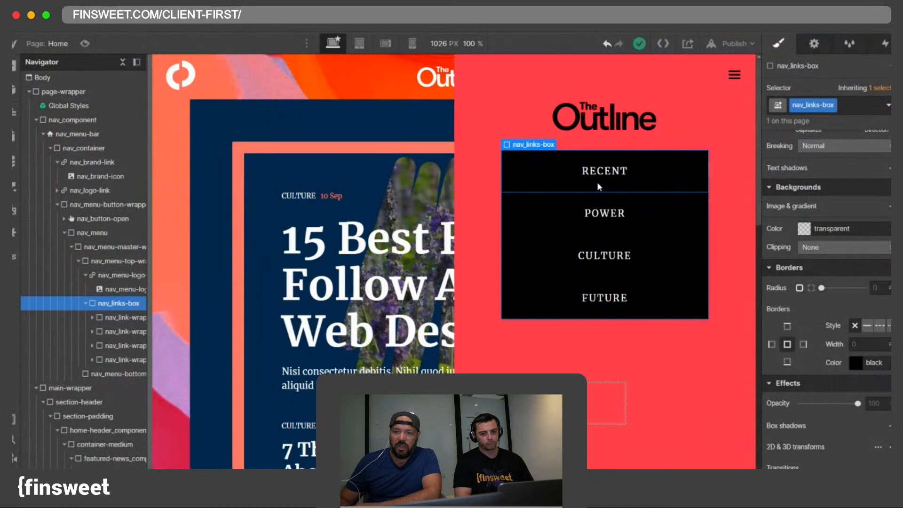
click(598, 187)
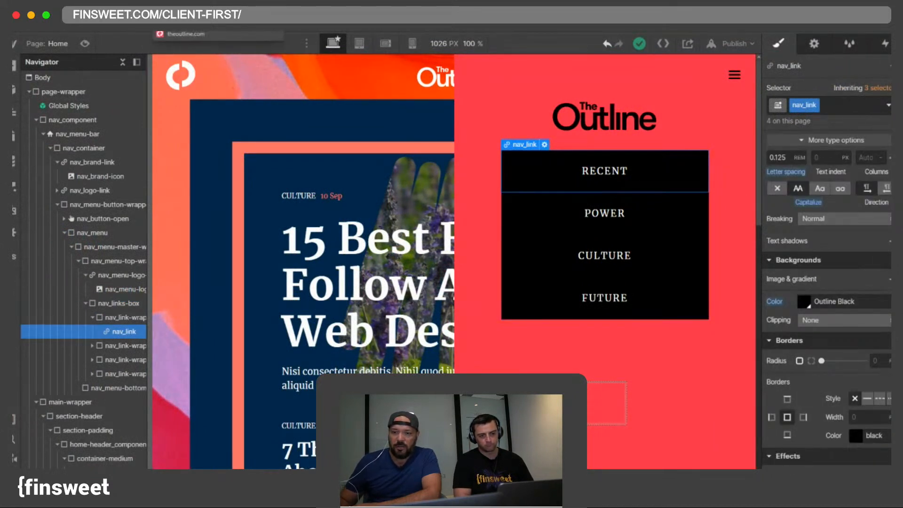
click(198, 29)
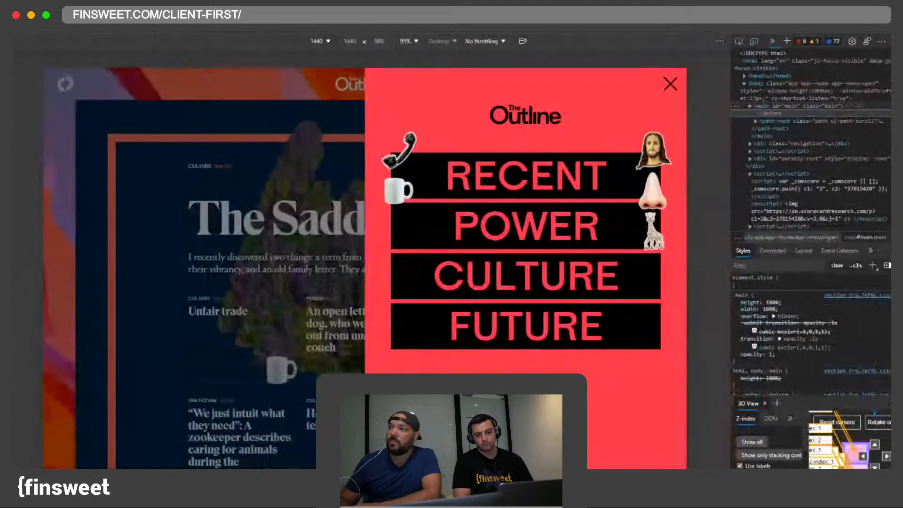
click(738, 41)
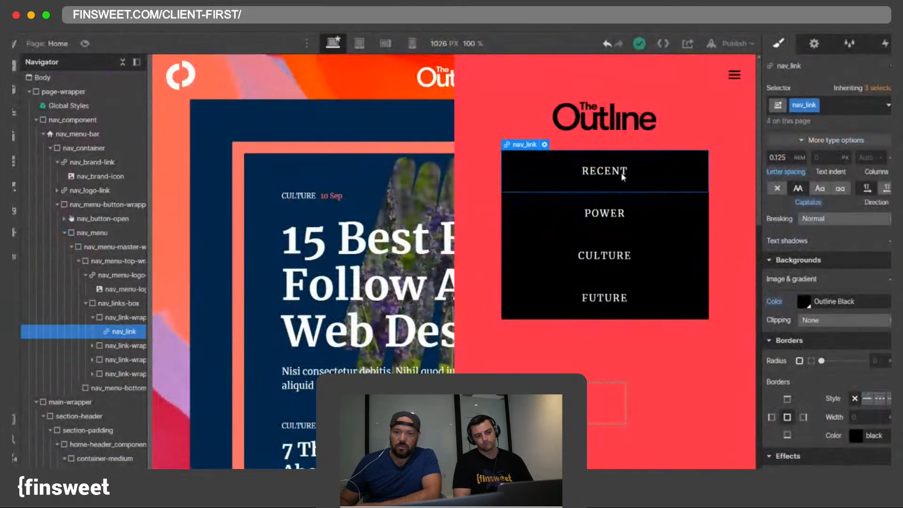
Step: Set nav_link's font size to 100/16, giving 6.25rem
scroll(827, 263, up, 5)
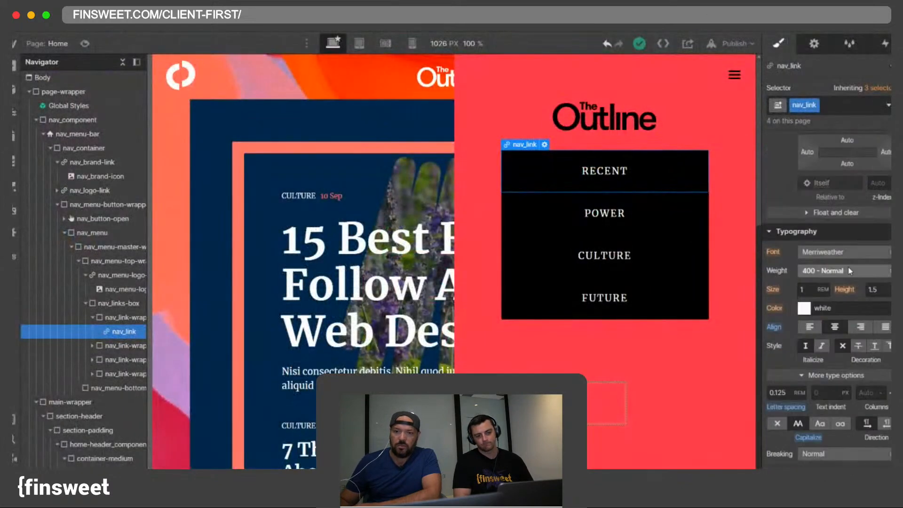
click(811, 290)
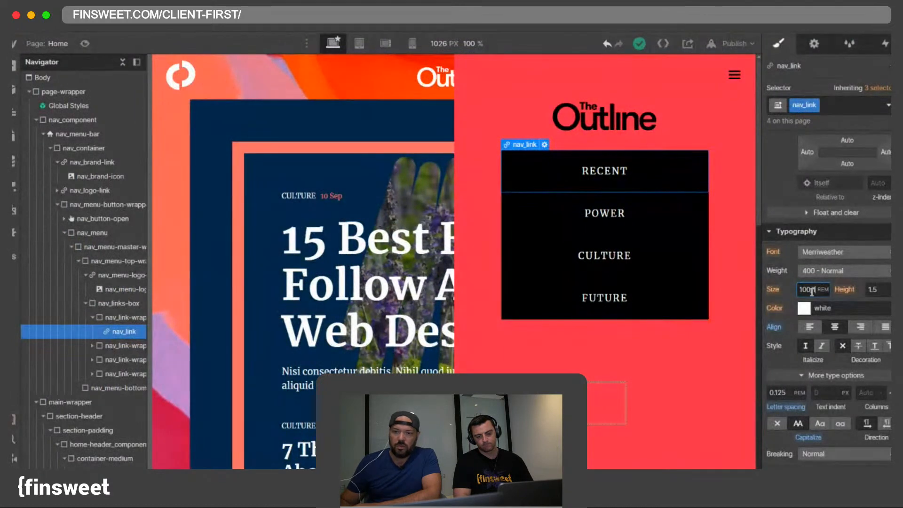
key(Return)
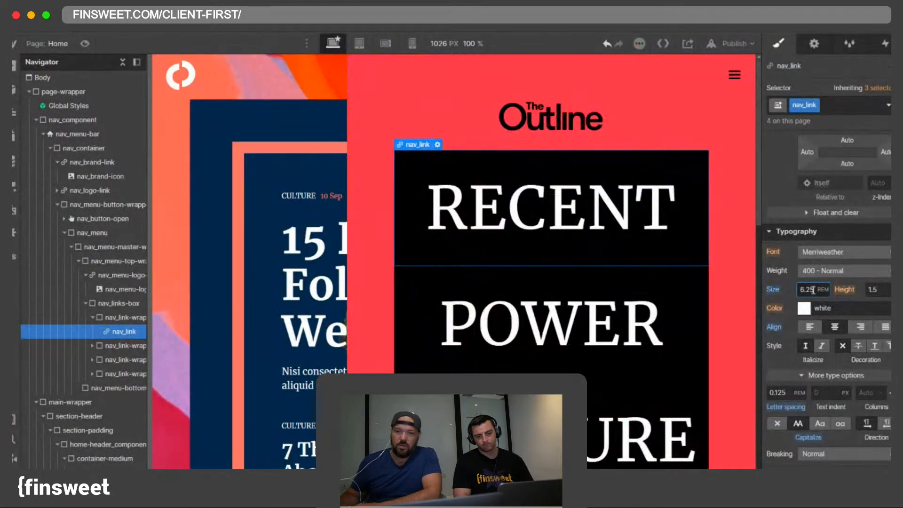
Step: Set the Webflow canvas width to 1440 px
click(455, 49)
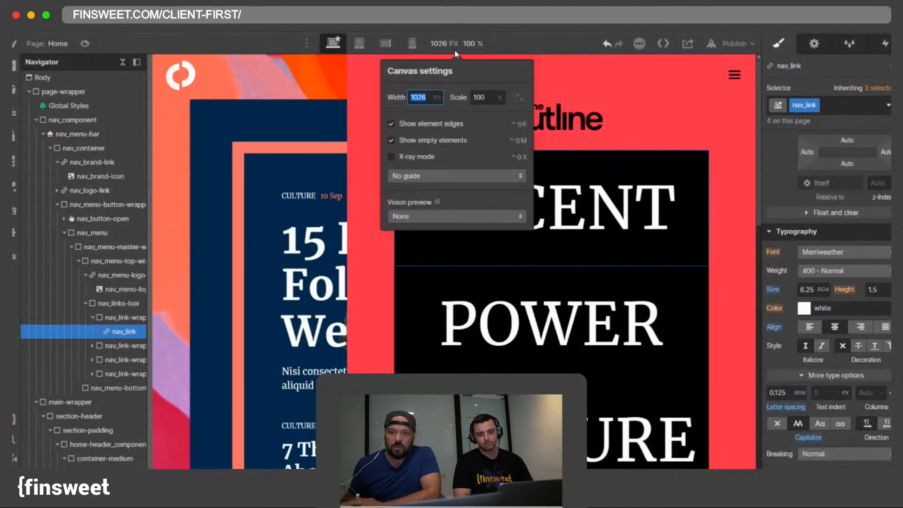
text(1440)
key(Return)
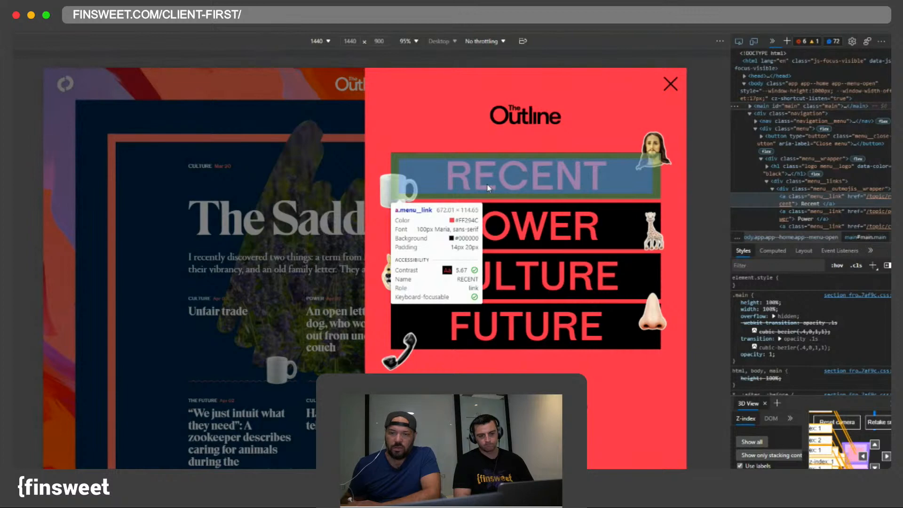
Step: Recheck the Recent link's styles on the original page and set nav_link's font size to 3rem
click(488, 188)
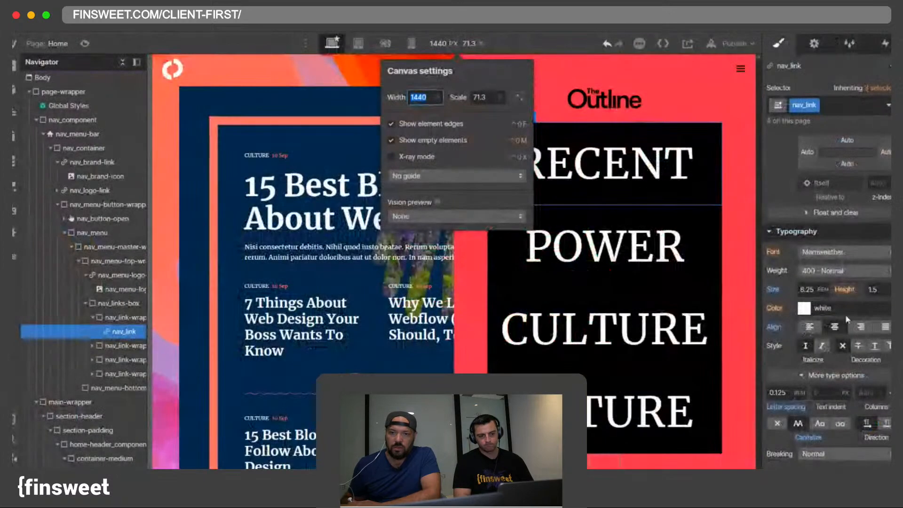
click(811, 294)
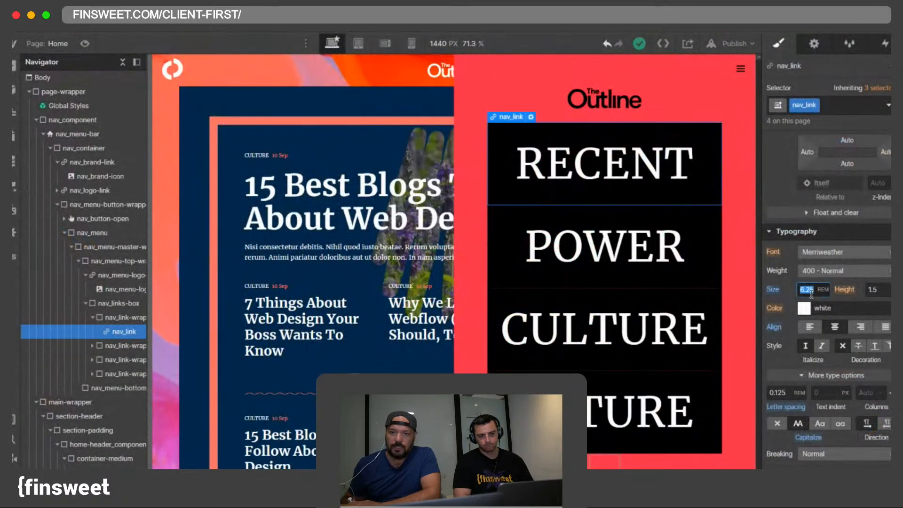
text(3)
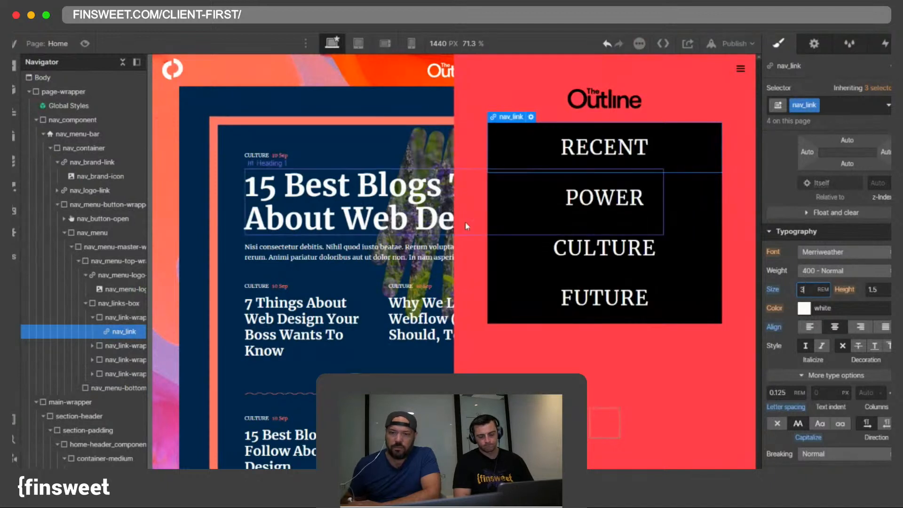
Step: Collapse the first nav_link-wrapper and the menu's top wrapper in the page structure, and select nav_menu
click(92, 317)
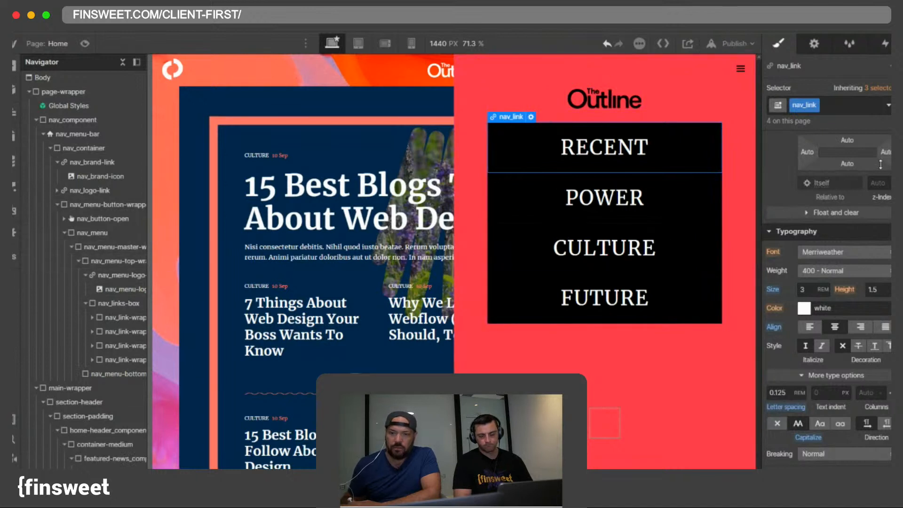
click(78, 261)
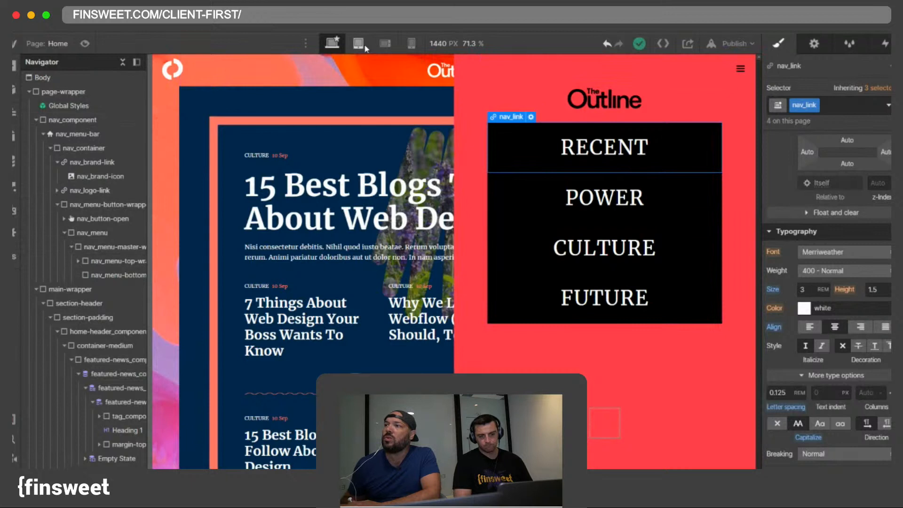
click(92, 232)
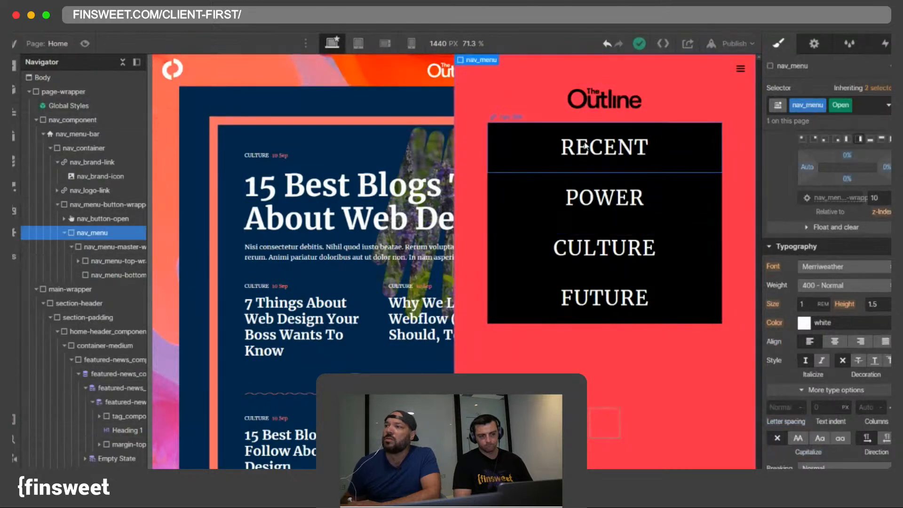
Step: Select nav_menu-top-wrapper, widen the page structure view to show longer class names, and set the canvas width to 1440 px
click(134, 247)
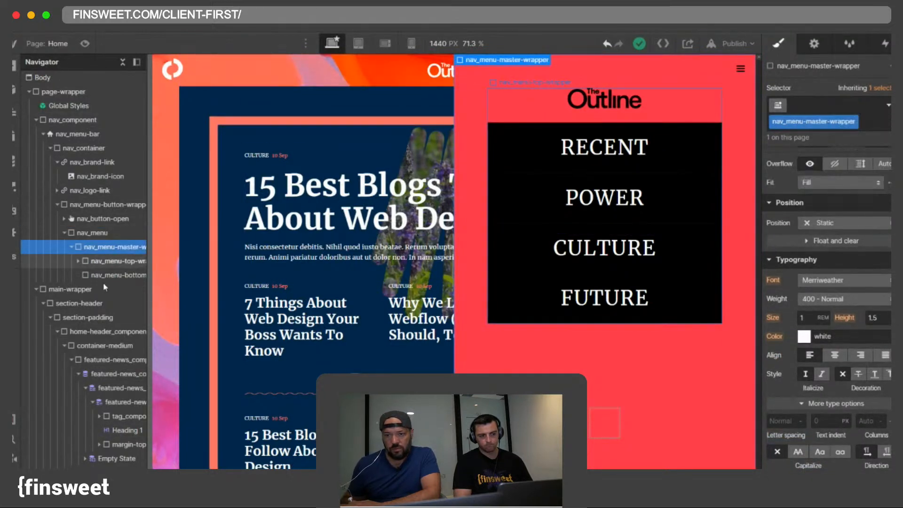
click(92, 264)
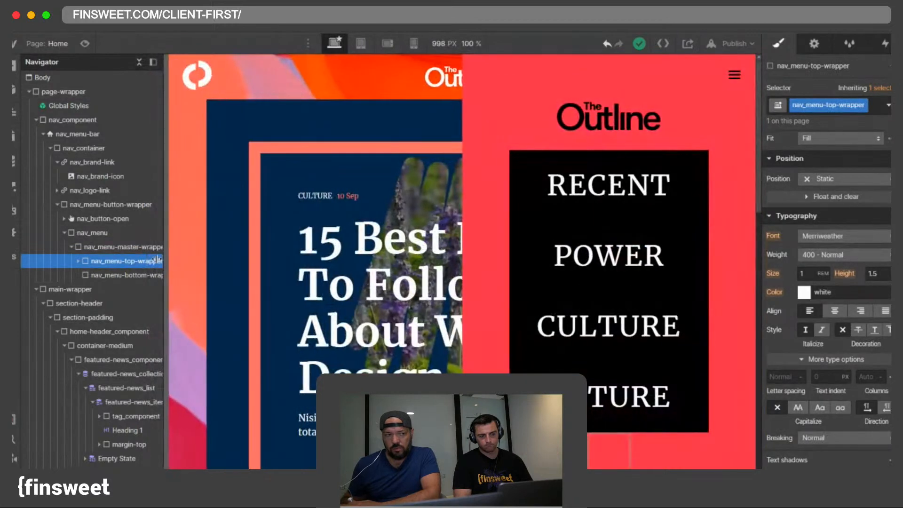
click(442, 44)
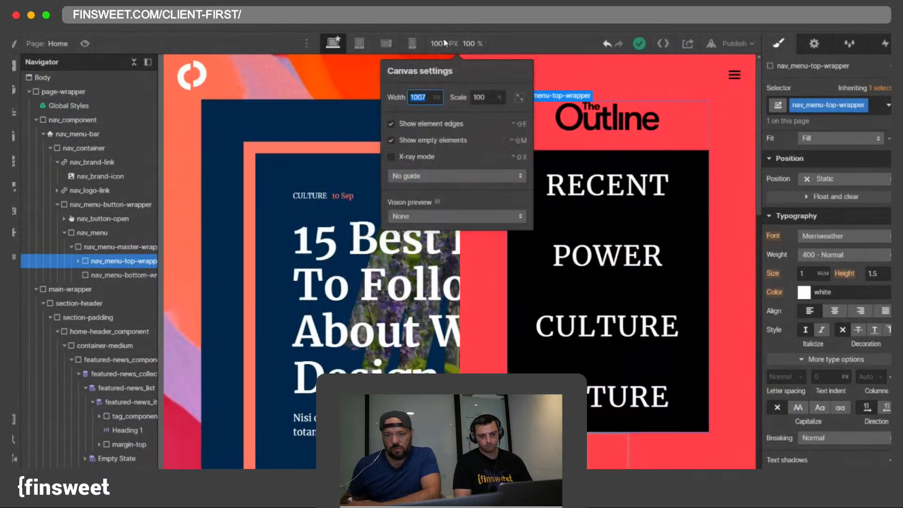
key(Return)
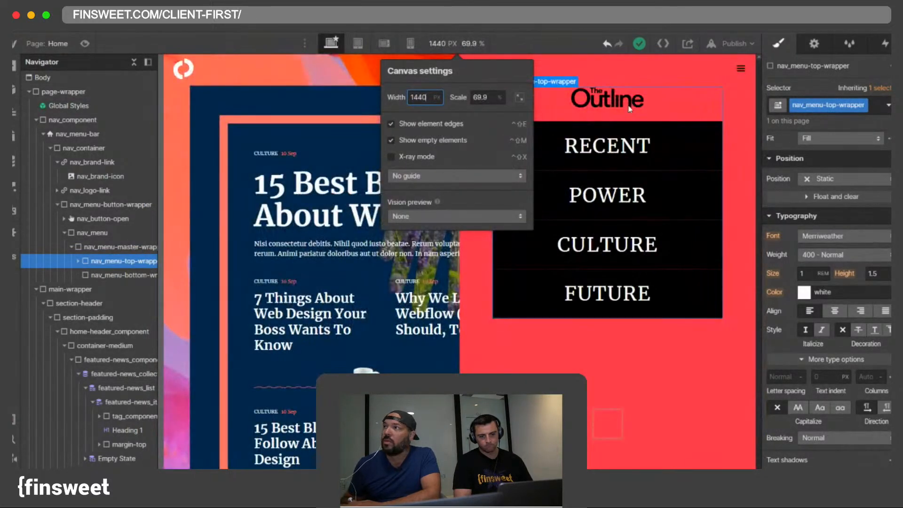
Step: Set the bottom margin of nav_menu-logo-wrapper, inside the menu's top wrapper, to 3rem
click(77, 261)
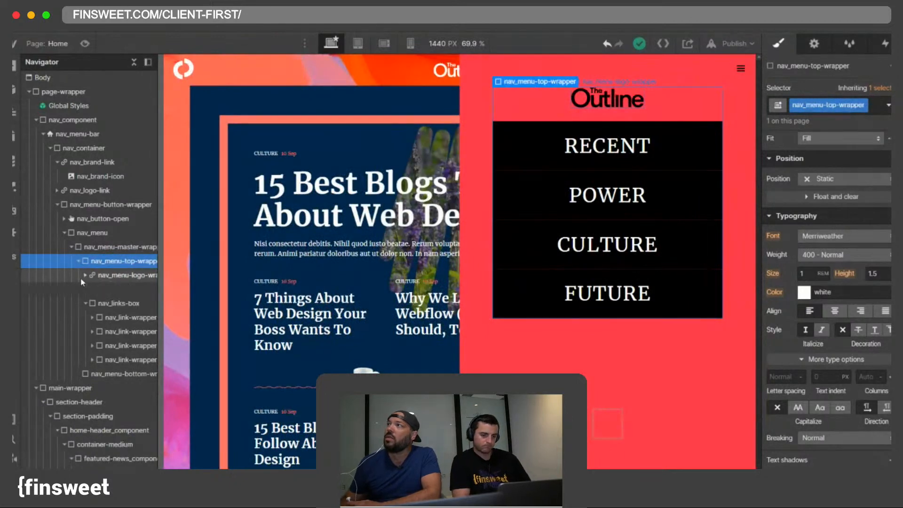
click(119, 275)
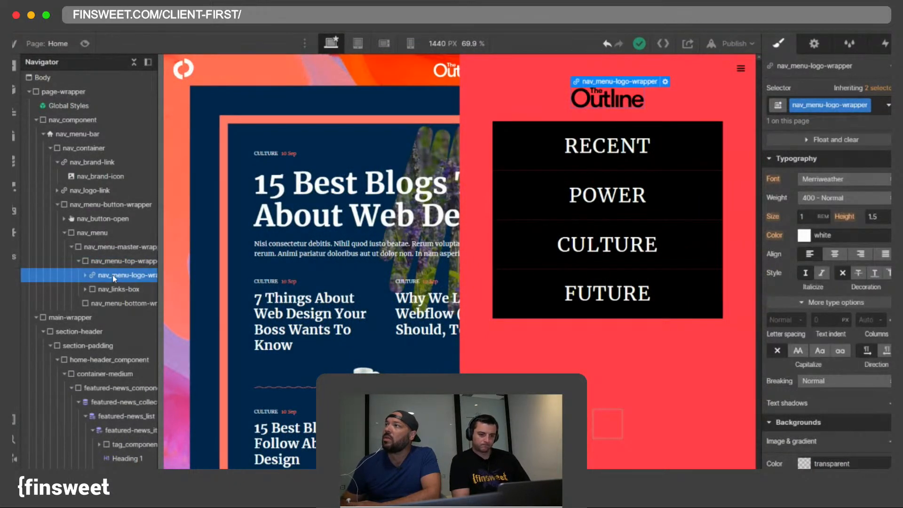
scroll(831, 254, up, 6)
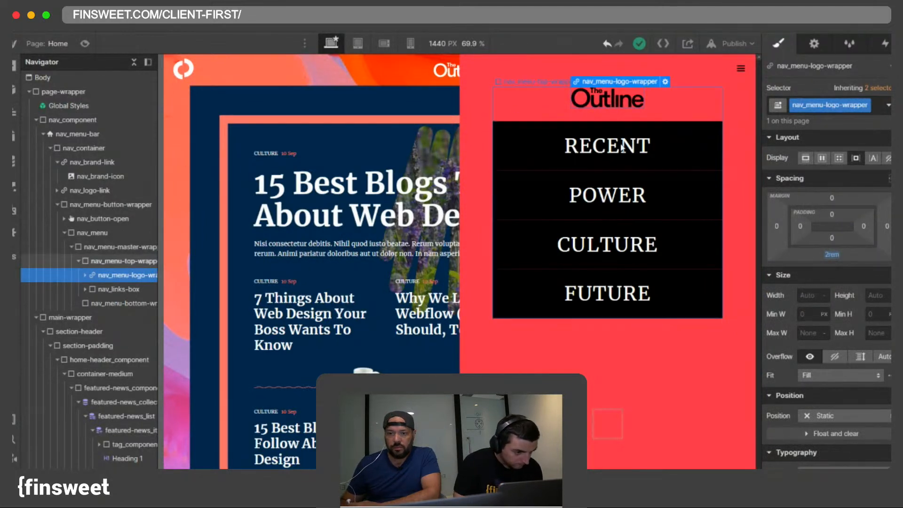
click(840, 254)
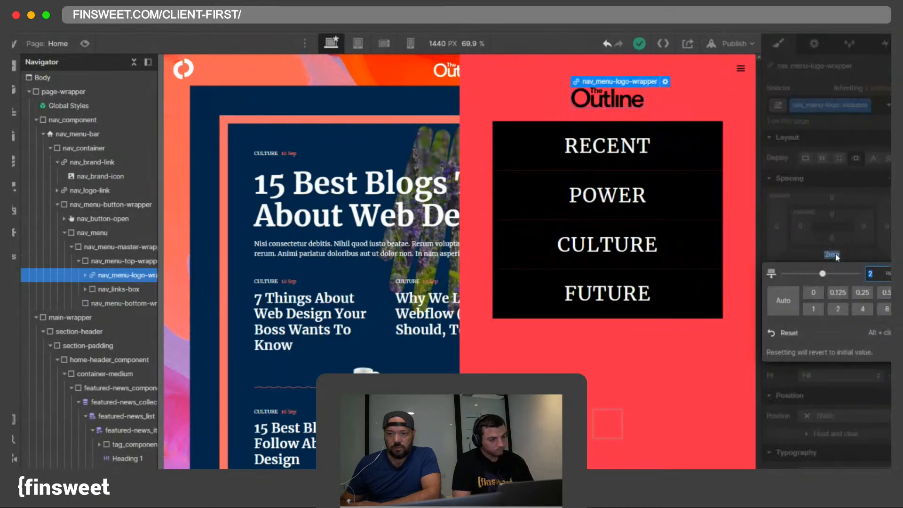
text(3)
key(Return)
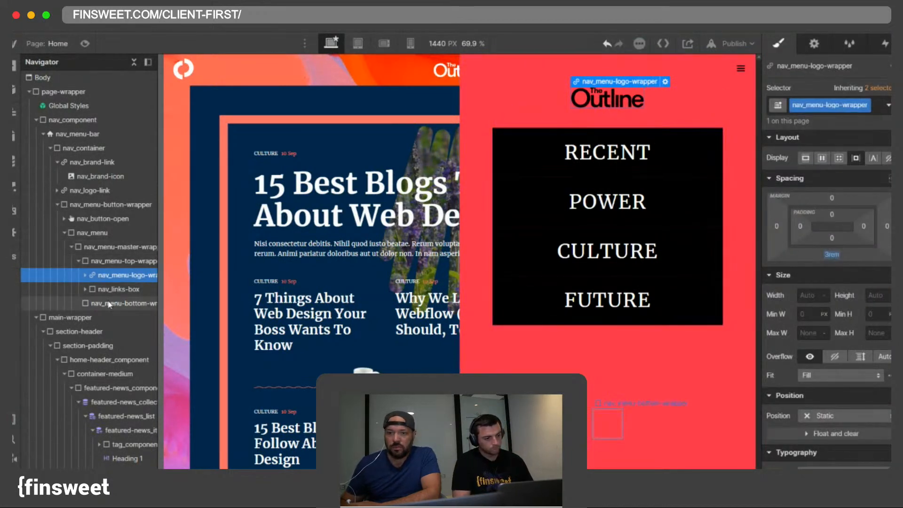
Step: Add a Text Link inside nav_menu-bottom-wrapper and duplicate it three times to make four links
click(611, 426)
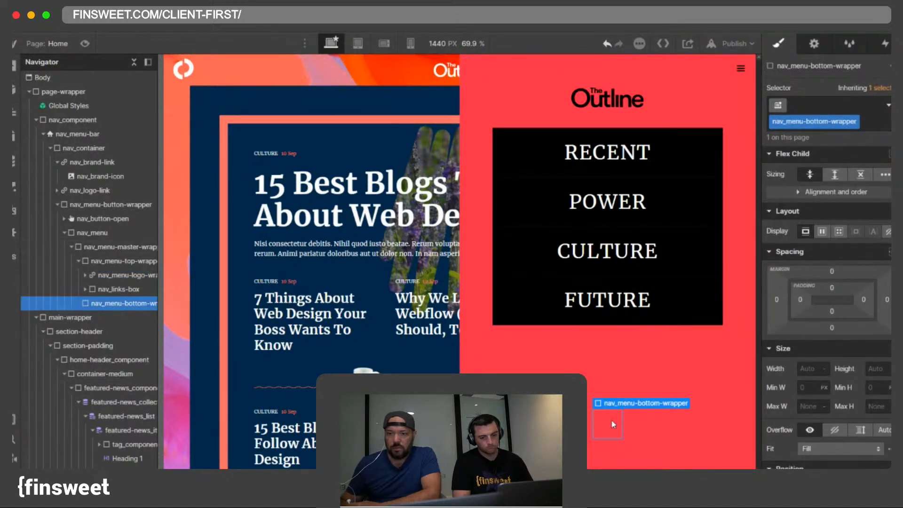
key(super+e)
text(link)
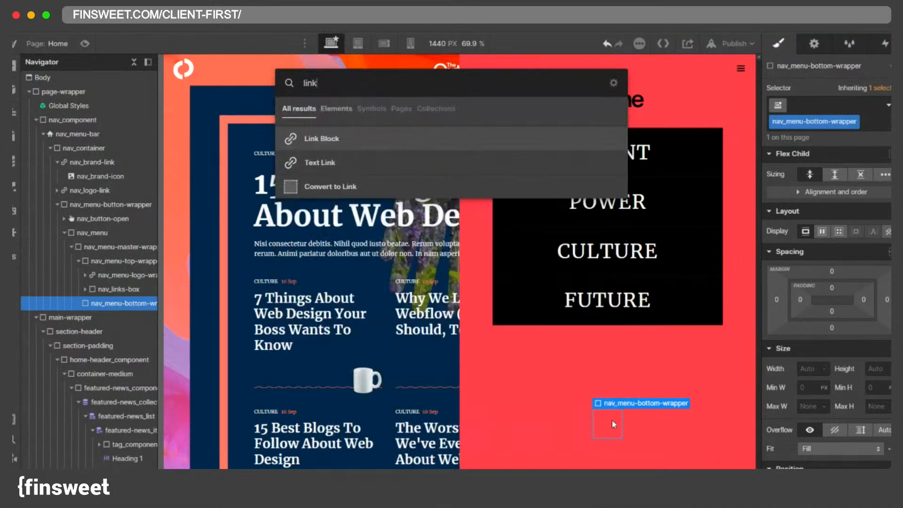
key(Down)
key(Return)
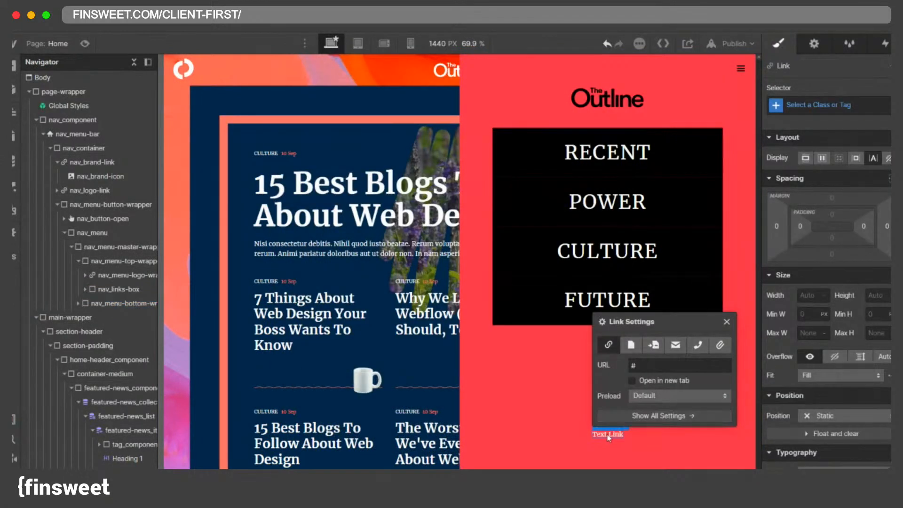
key(super+d)
key(super+d)
key(super+d)
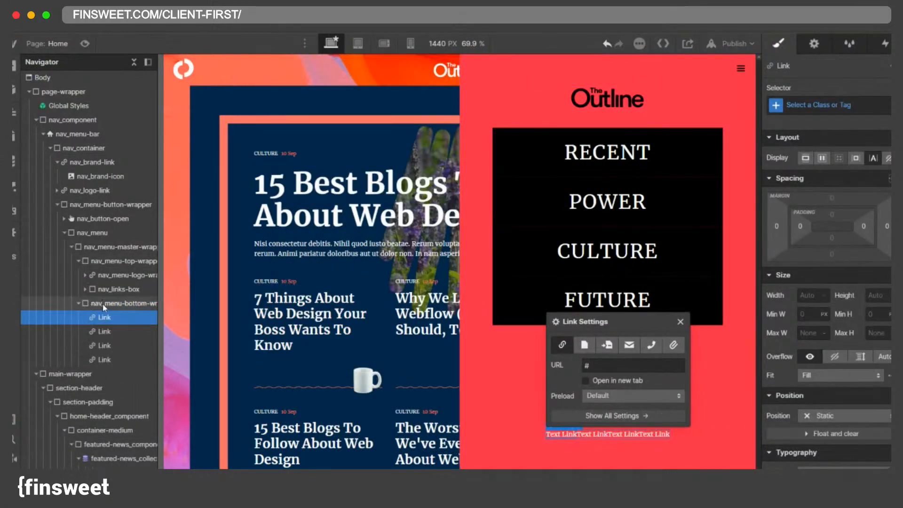
Step: Collapse the menu's top wrapper in the page structure and set nav_menu-master-wrapper's padding to 7% on all four sides
click(78, 260)
click(93, 235)
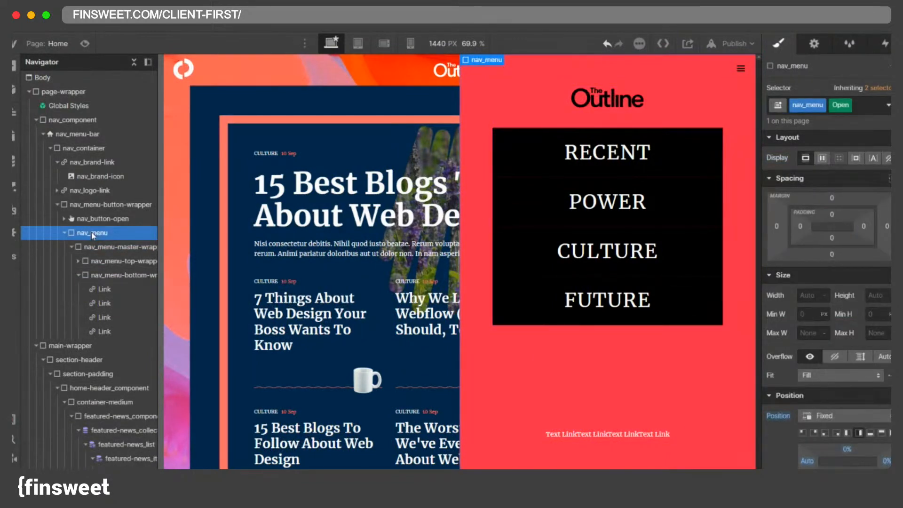
click(96, 247)
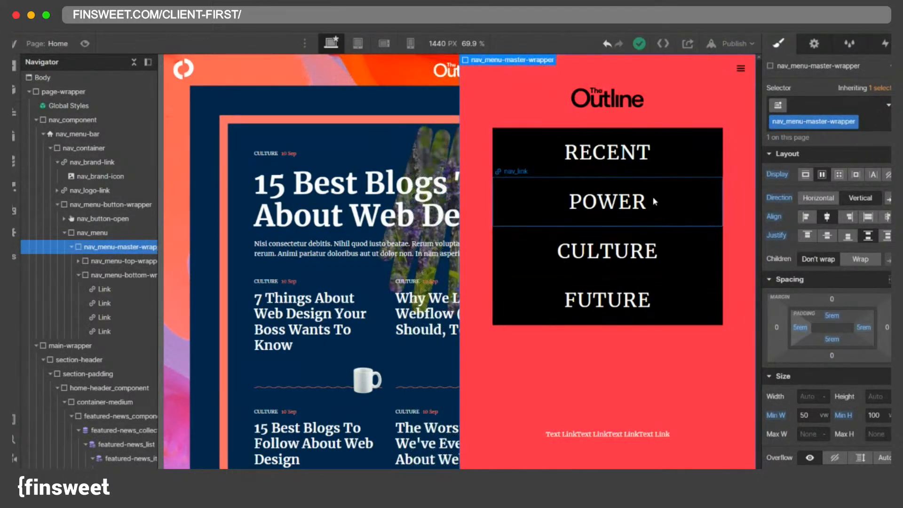
click(800, 327)
click(887, 347)
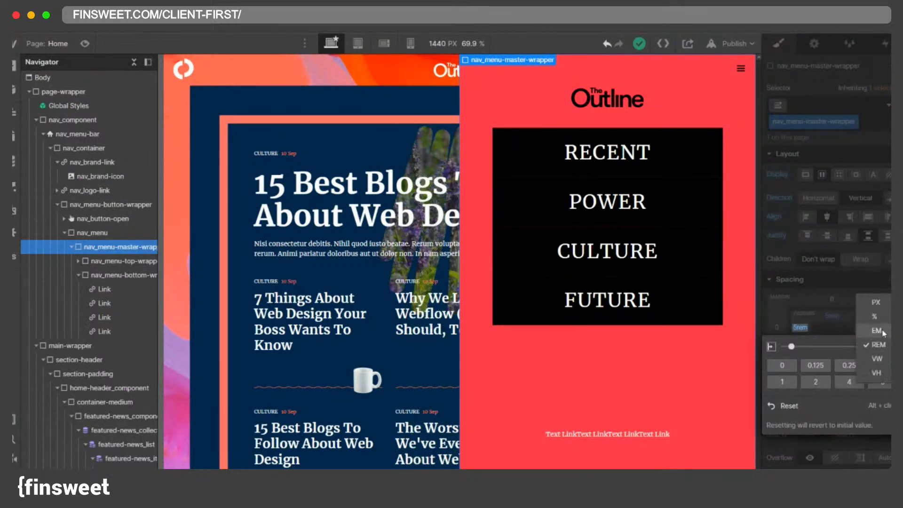
click(875, 316)
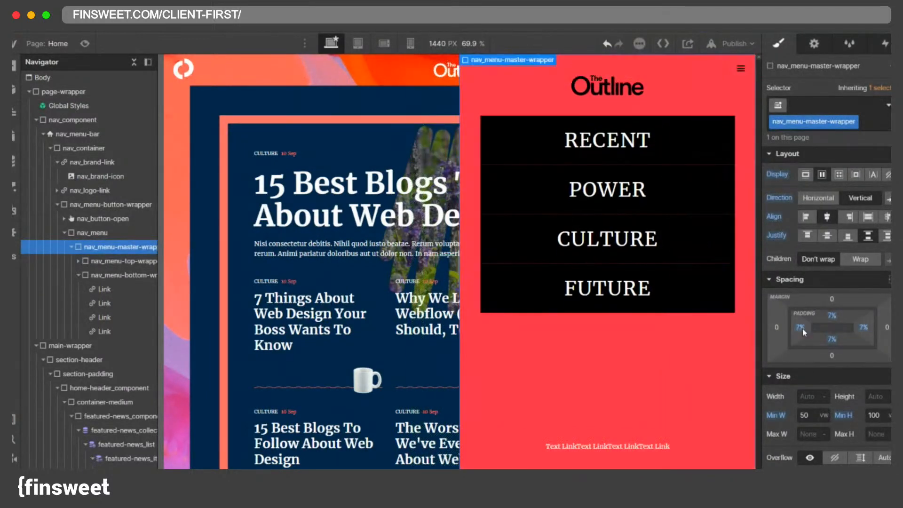
Step: Set nav_menu-master-wrapper's left, right, top and bottom padding to 10% each
click(802, 331)
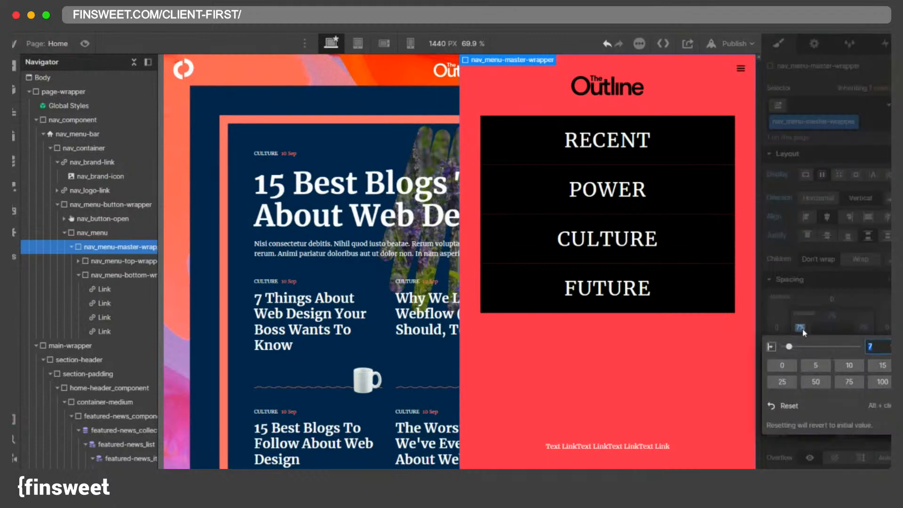
key(Return)
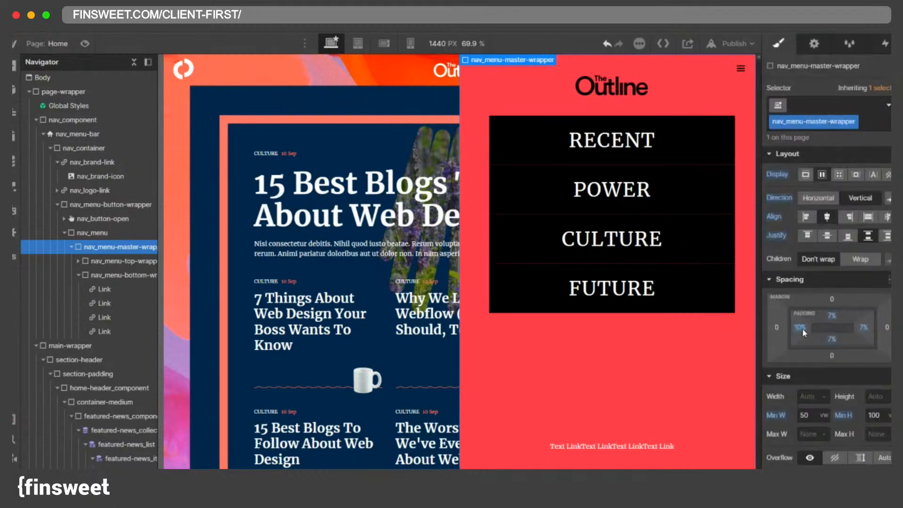
click(862, 327)
text(10)
key(Return)
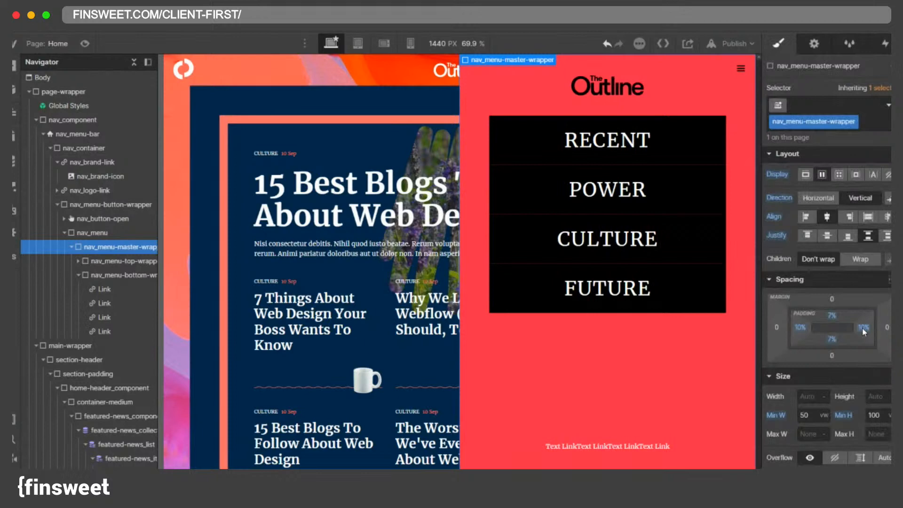
click(831, 316)
key(Return)
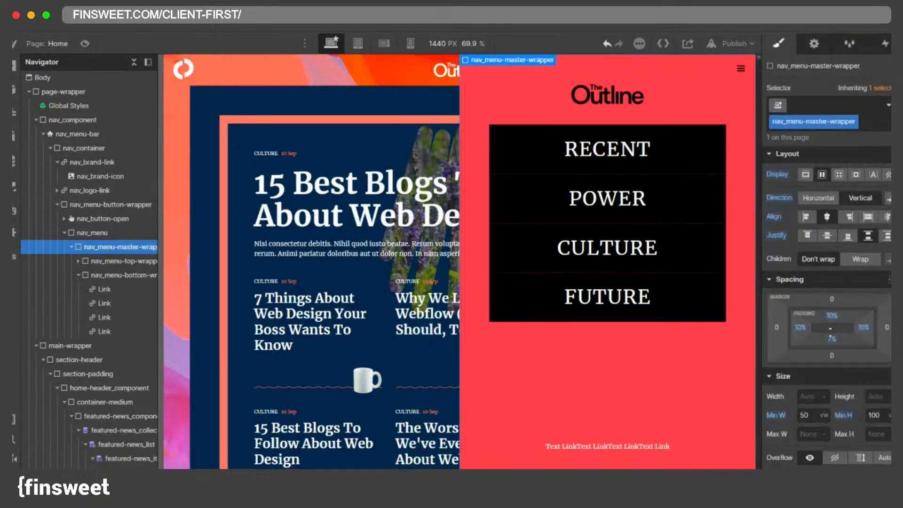
click(832, 339)
key(Return)
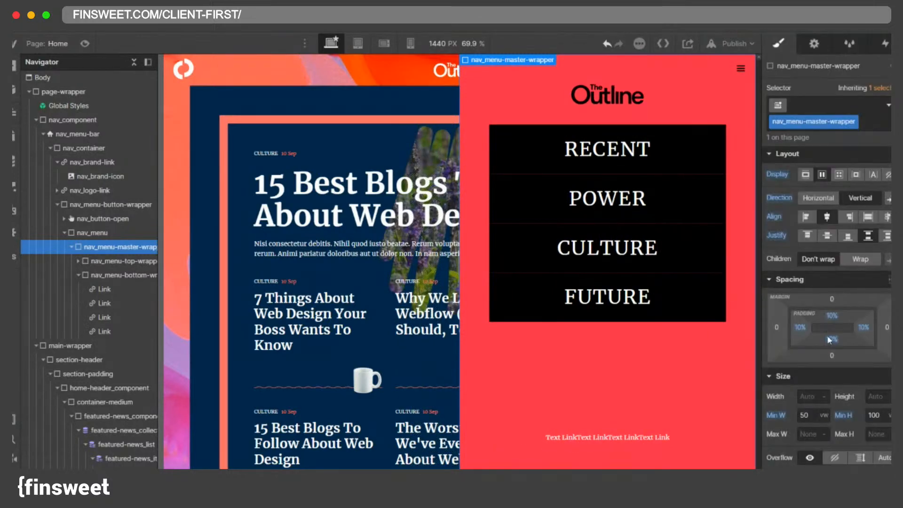
Step: Select the Recent nav_link, switch to its Hover state, and open its background color for editing
click(536, 146)
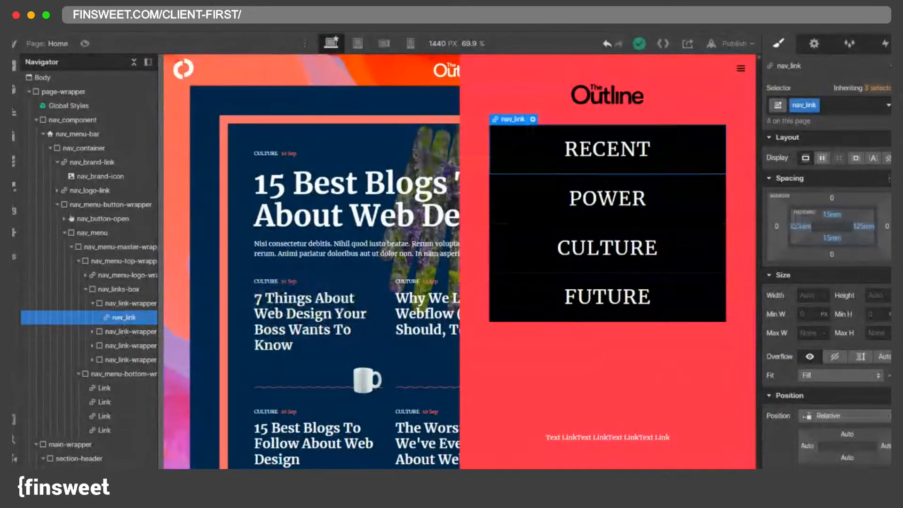
click(888, 104)
click(833, 156)
scroll(840, 208, down, 5)
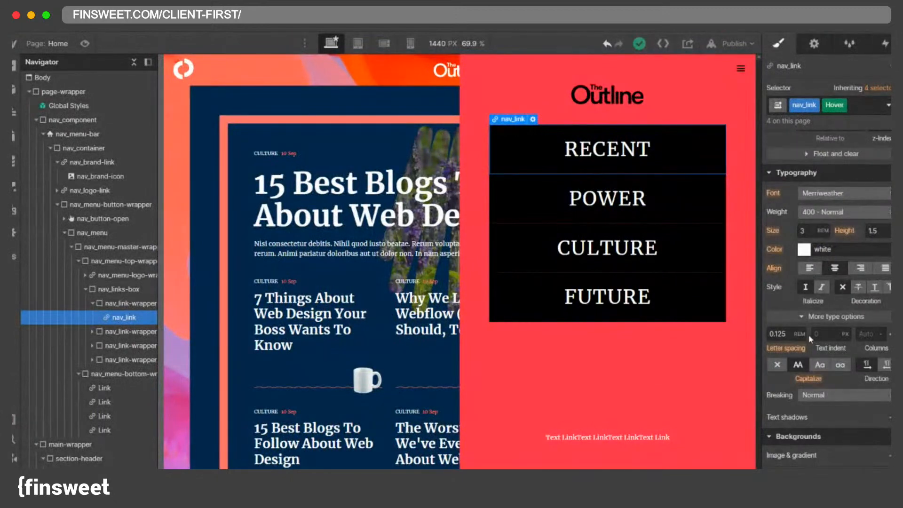
scroll(811, 340, down, 4)
click(804, 301)
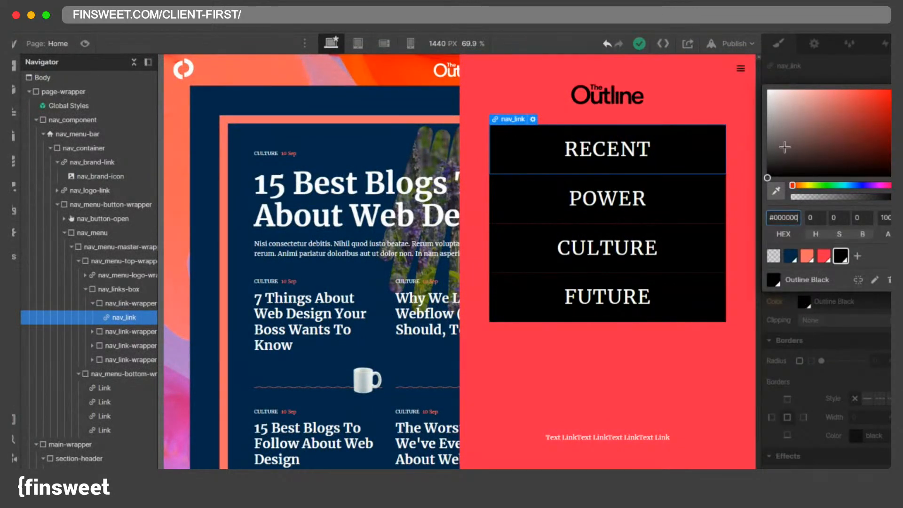
Step: Give the nav_link hover state a white background and set its text color to the Fark Pink swatch
drag(784, 148, 766, 114)
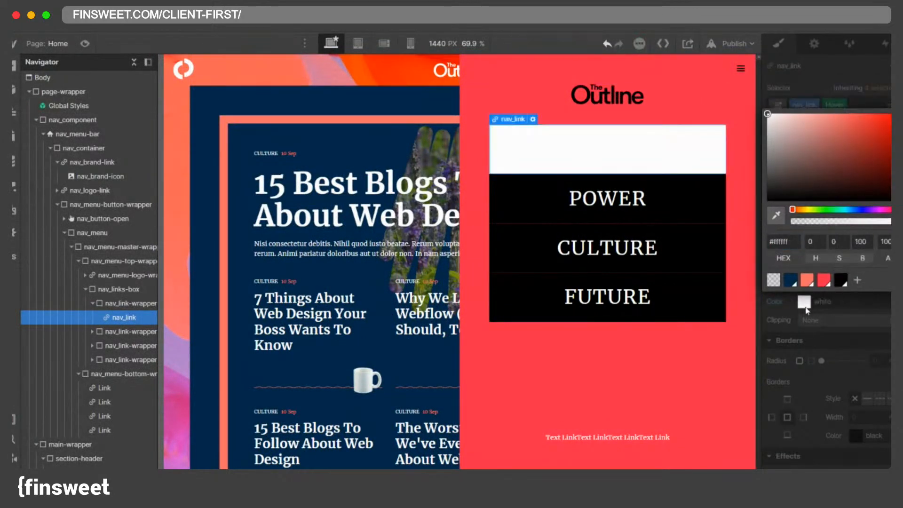
scroll(799, 322, up, 3)
click(804, 249)
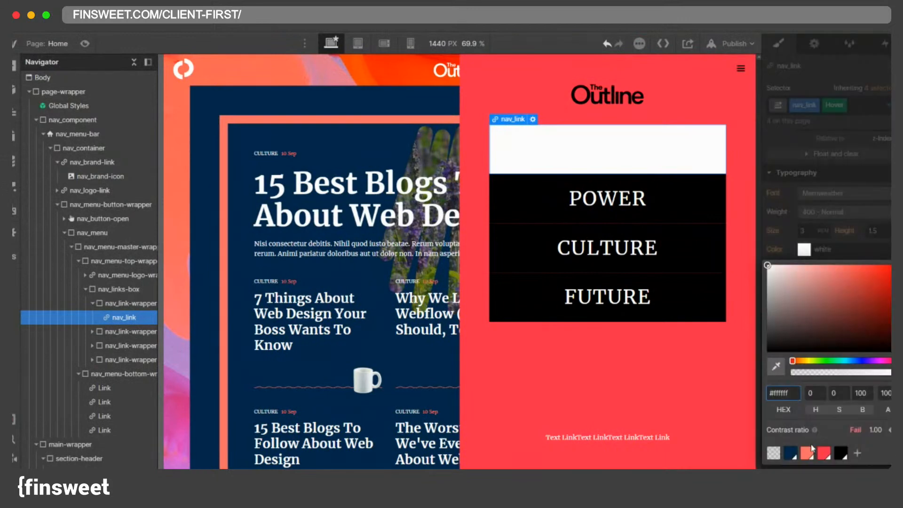
click(823, 453)
click(723, 99)
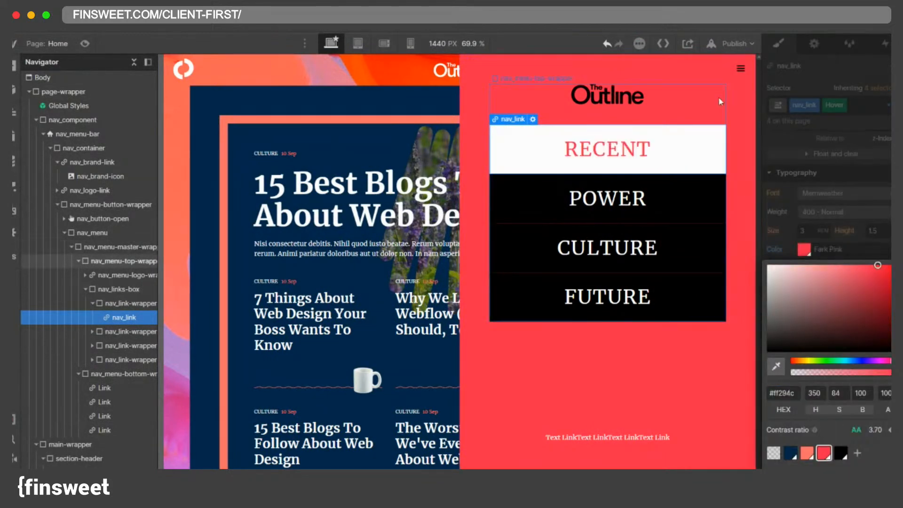
Step: Set the text color of the nav_link's normal state to the Fark Pink swatch
click(721, 168)
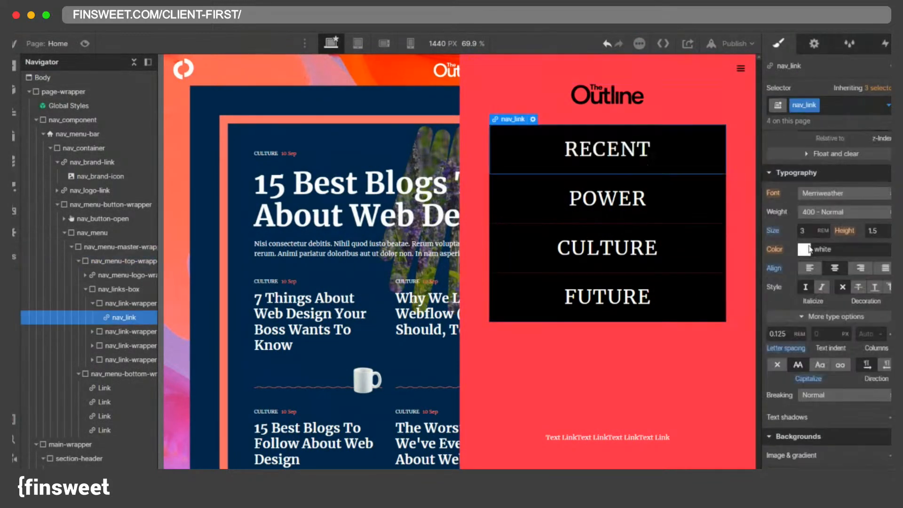
click(804, 249)
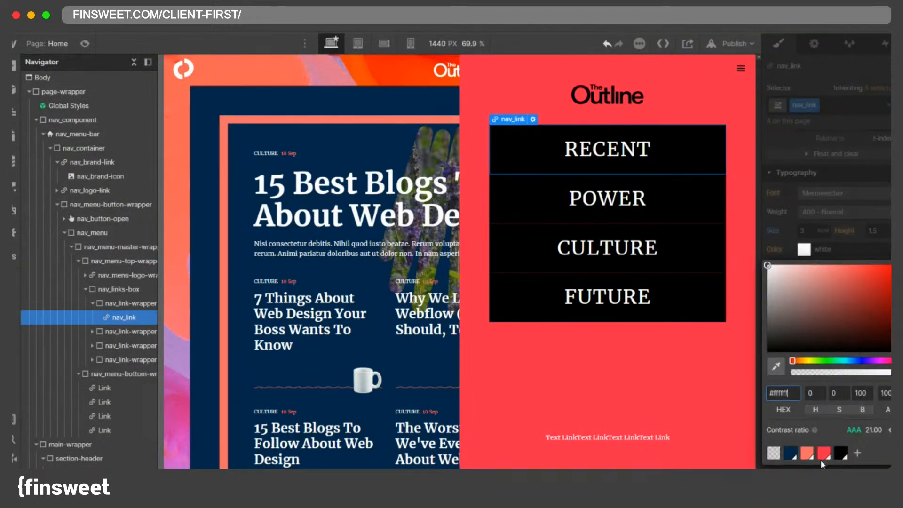
click(823, 453)
click(734, 341)
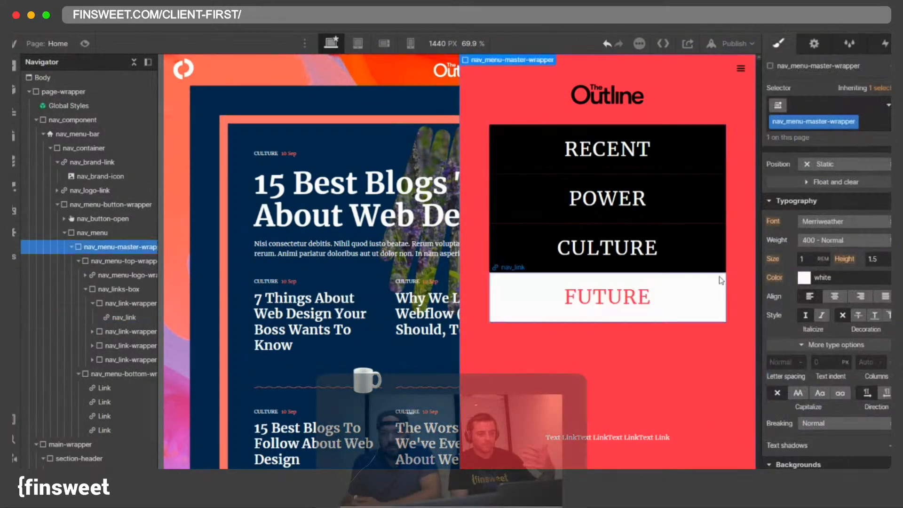
click(679, 150)
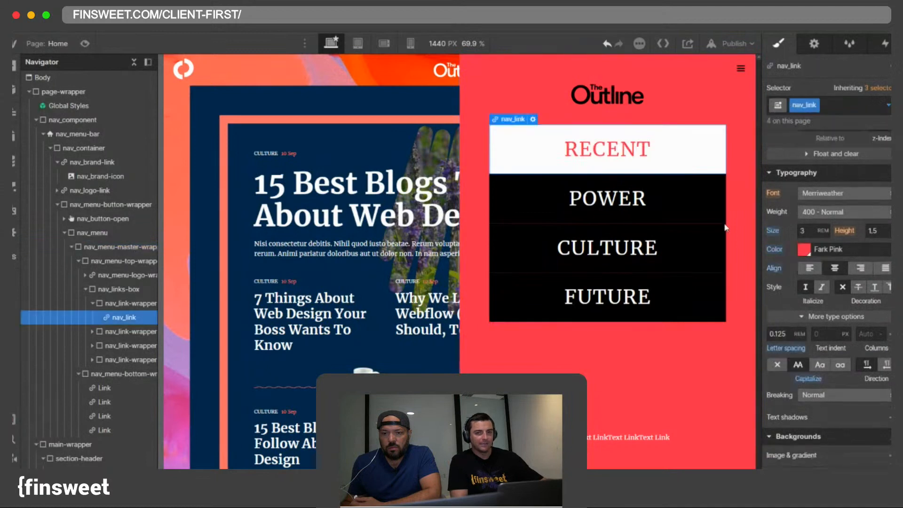
click(802, 250)
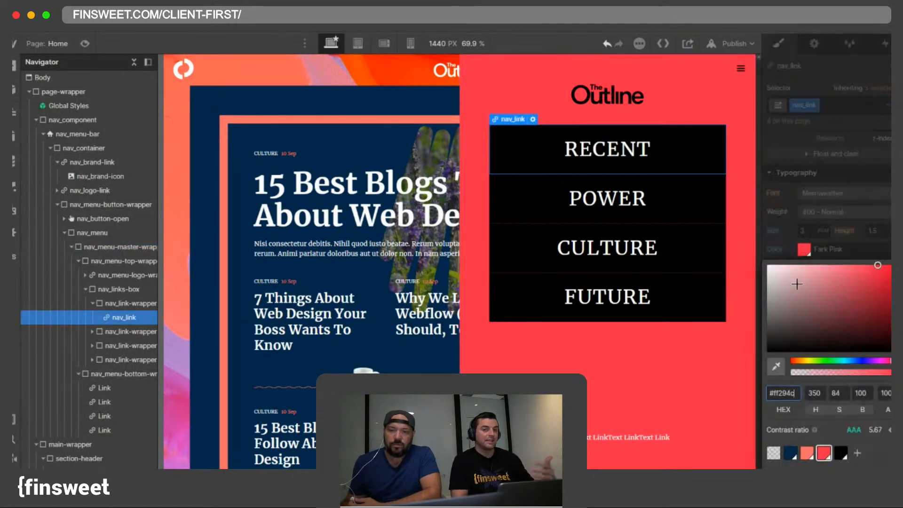
click(796, 242)
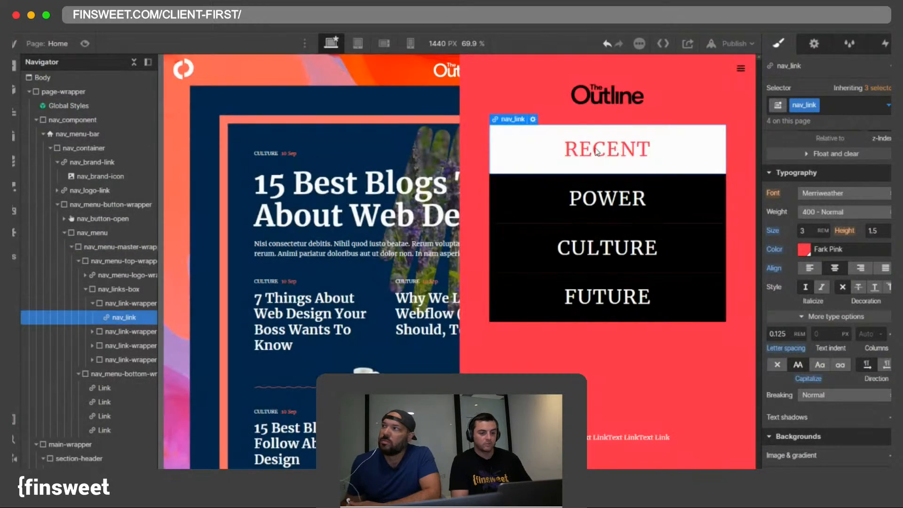
Step: Reset the background color of the nav_link hover state to its inherited Outline Black
click(887, 105)
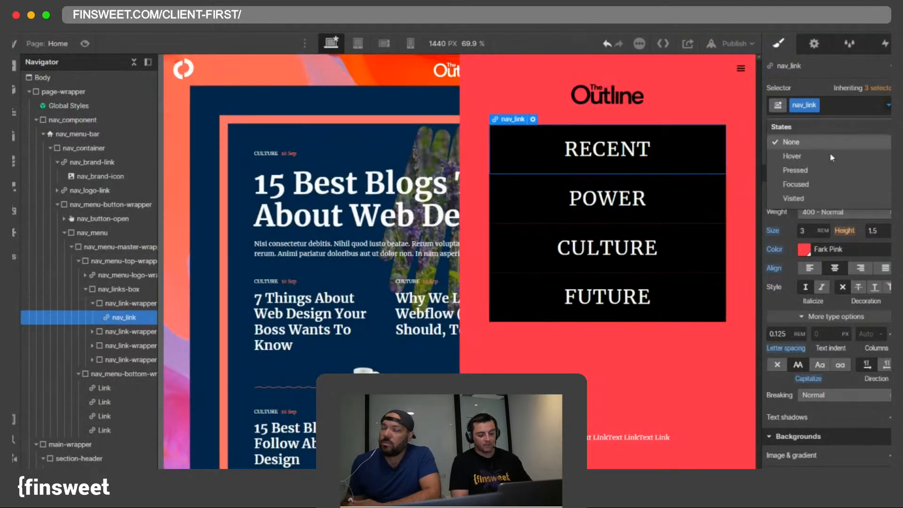
click(808, 161)
scroll(828, 188, down, 4)
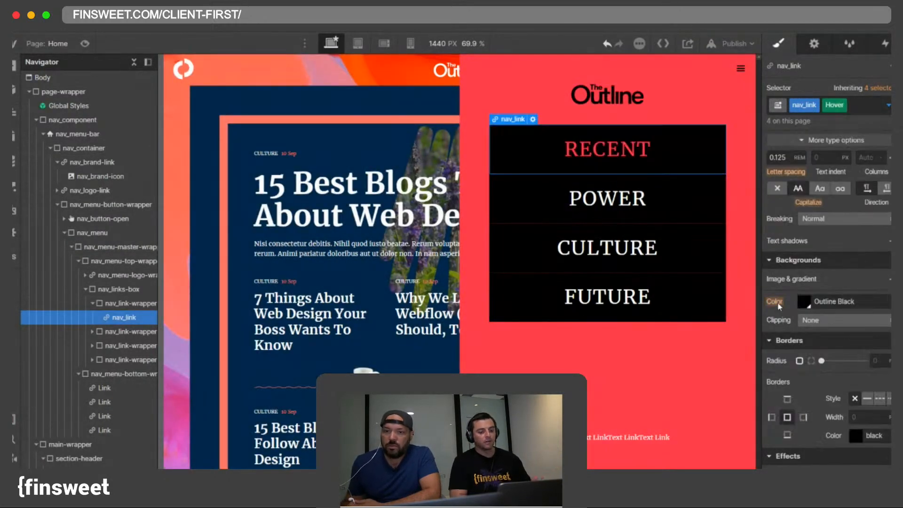
click(686, 103)
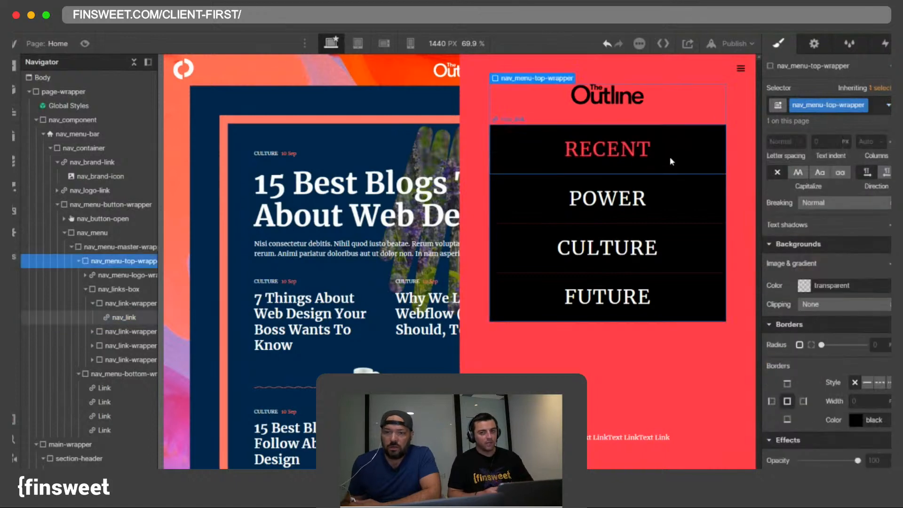
click(669, 157)
Step: Reset the text color of the nav_link hover state and reselect the RECENT link's normal state
click(888, 105)
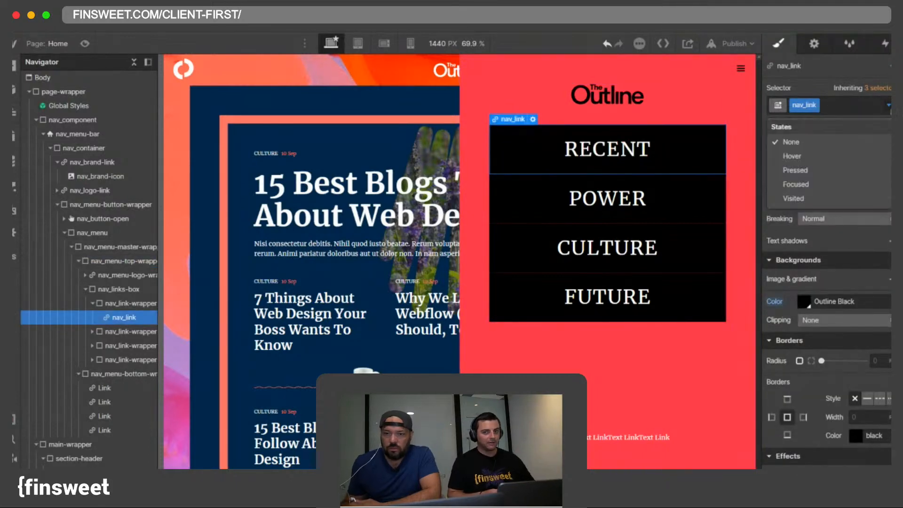
click(816, 155)
scroll(786, 184, up, 3)
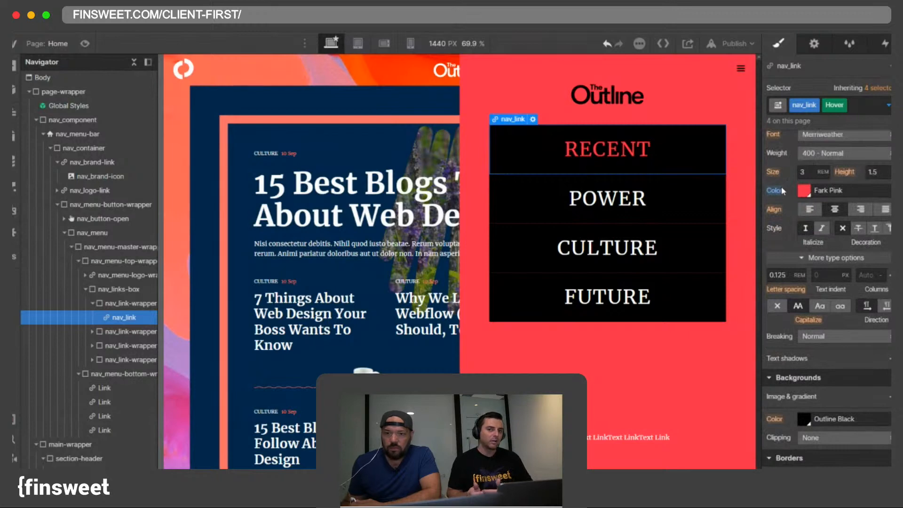
click(720, 91)
click(681, 151)
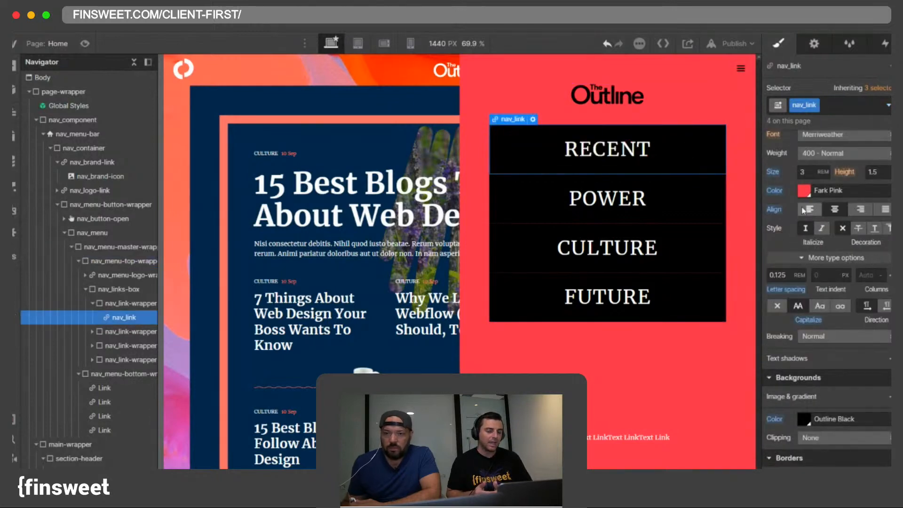
Step: Reset the nav_link's normal text color to the inherited white and reapply the Fark Pink swatch
alt+click(764, 187)
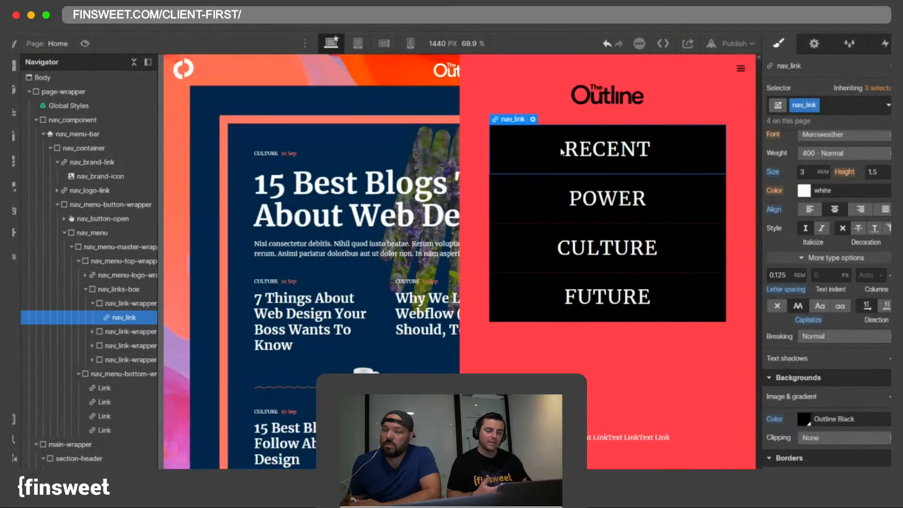
double_click(607, 148)
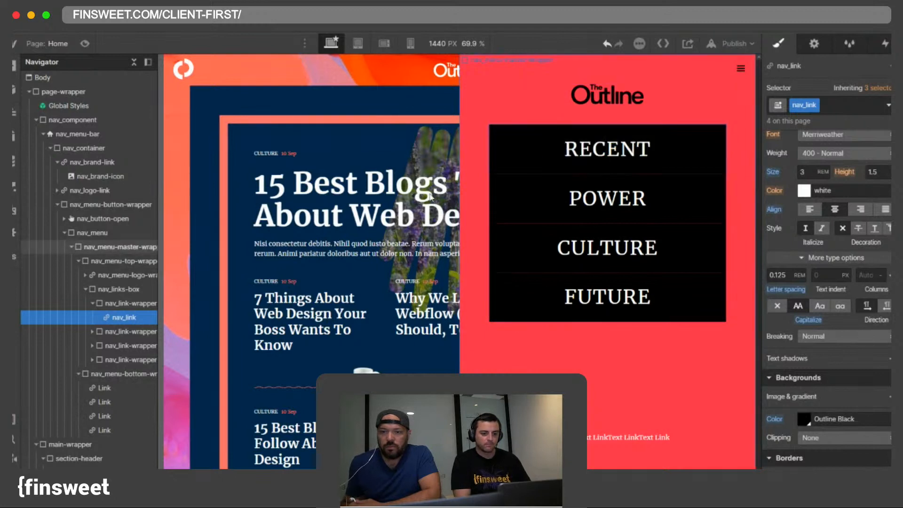
click(137, 320)
click(804, 190)
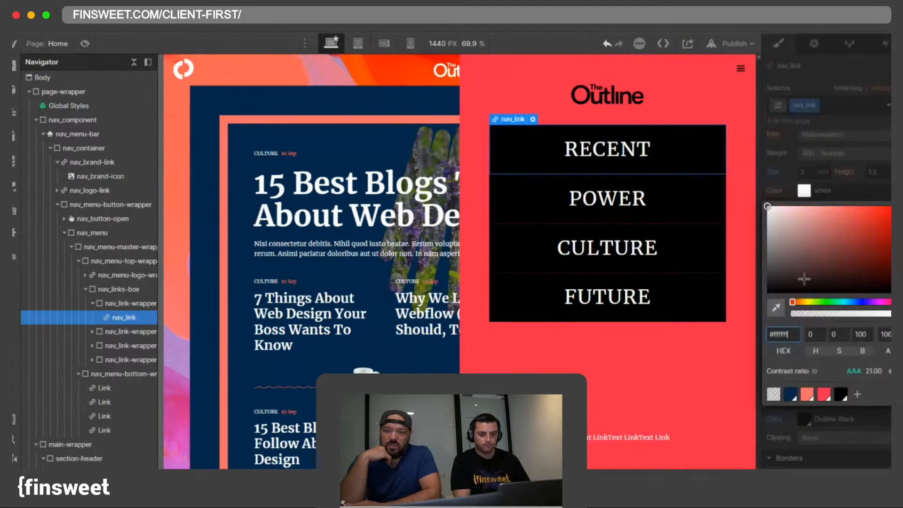
click(821, 396)
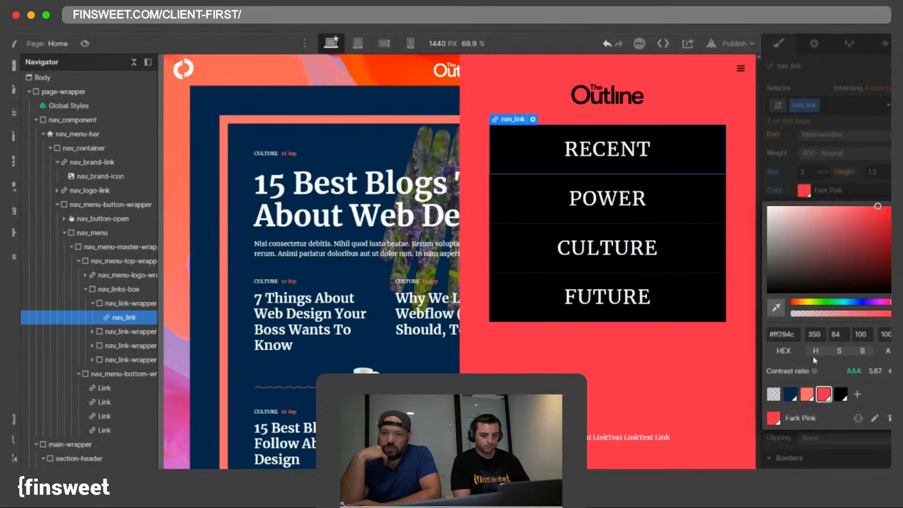
click(789, 177)
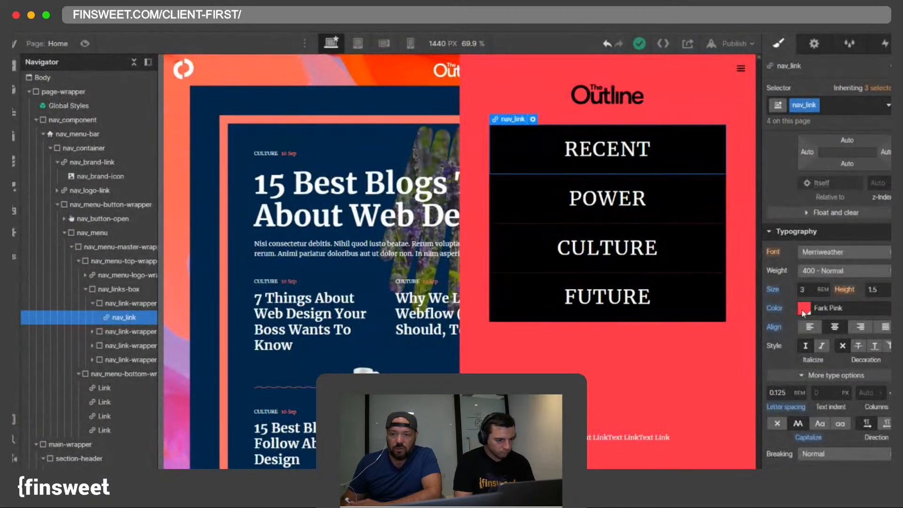
Step: Clear the nav_link's text color once more and set it to Fark Pink
alt+click(777, 309)
click(802, 309)
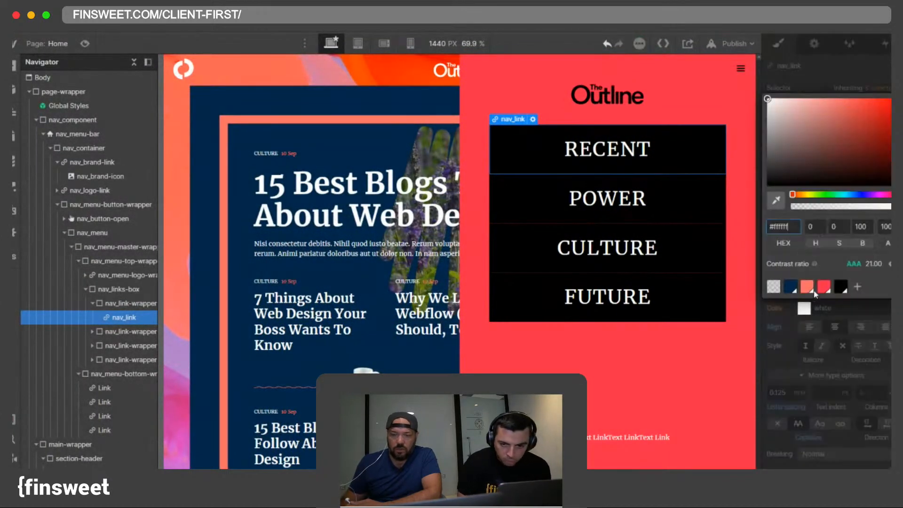
click(822, 286)
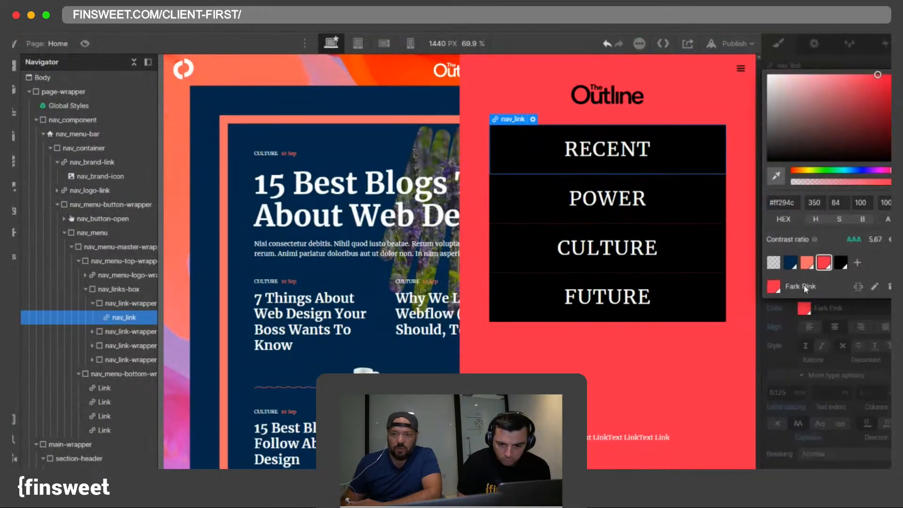
click(785, 314)
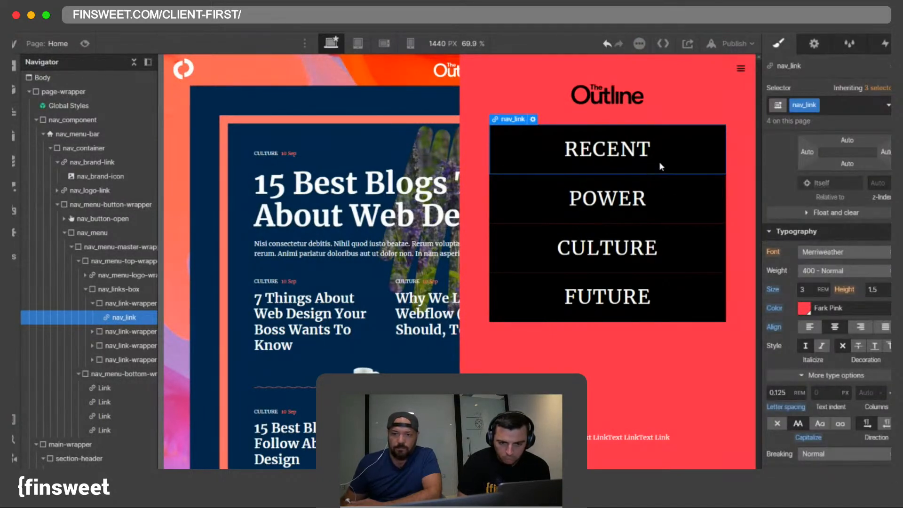
Step: Remove the .w-nav-link selector from the color-inherit rule in the Global Styles embed code and save it
double_click(97, 107)
click(814, 43)
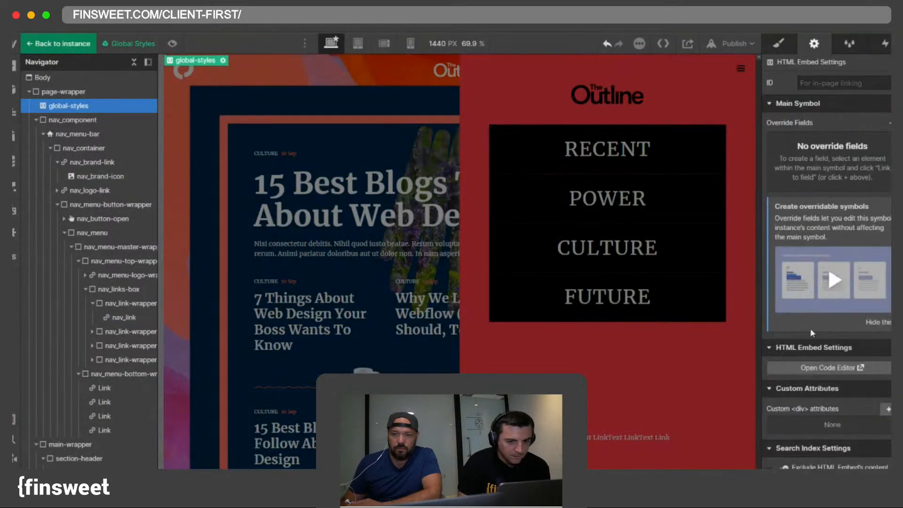
click(827, 367)
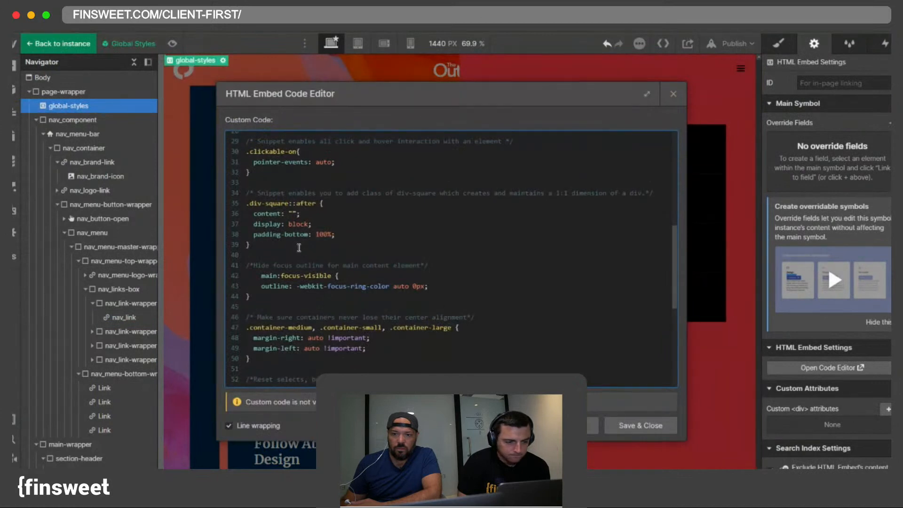
scroll(299, 247, up, 5)
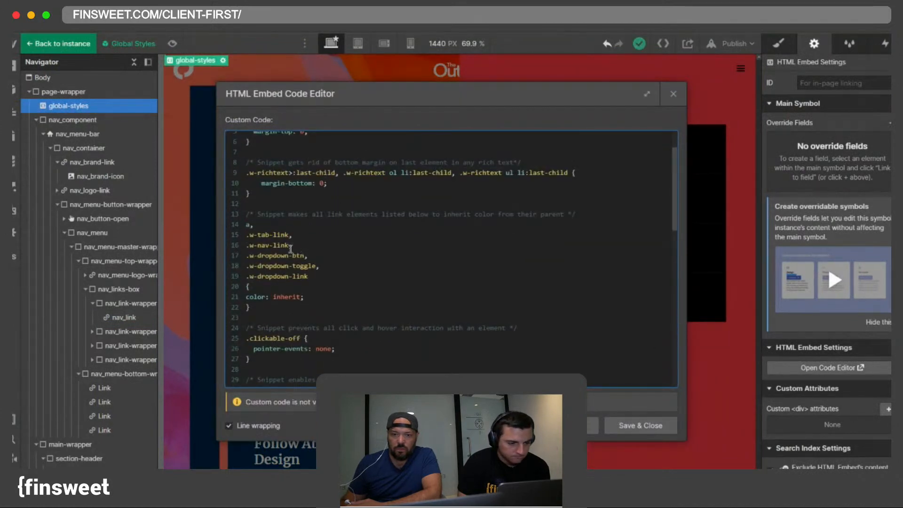
double_click(290, 245)
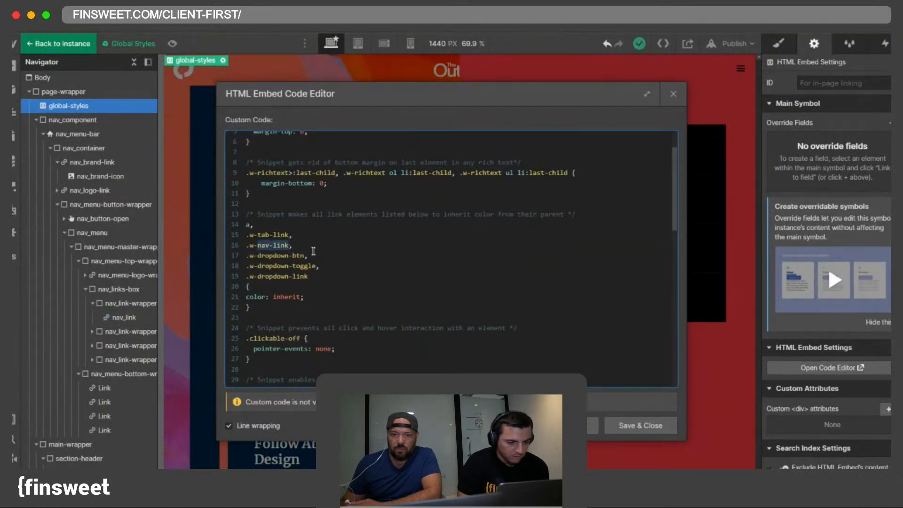
click(289, 245)
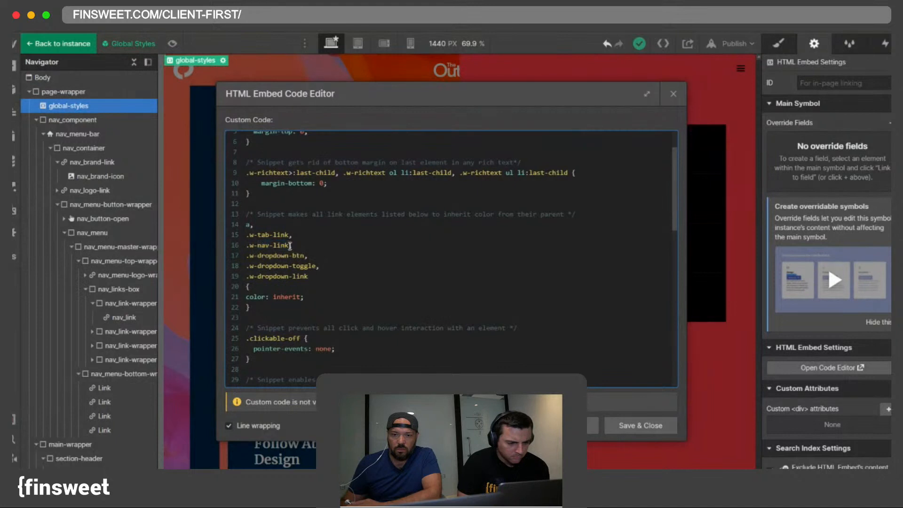
drag(289, 245, 245, 244)
drag(301, 245, 243, 245)
key(BackSpace)
click(654, 429)
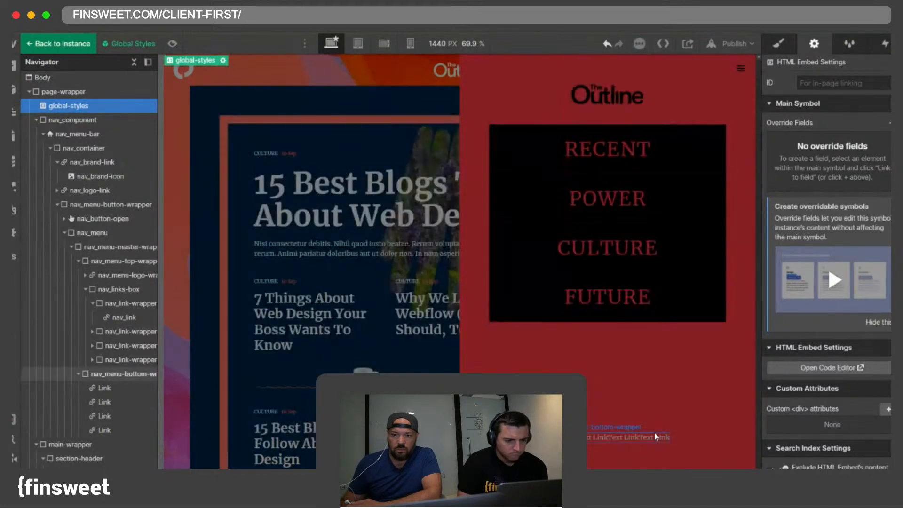
Step: Leave the Global Styles symbol and undo the last edit to its code
click(686, 197)
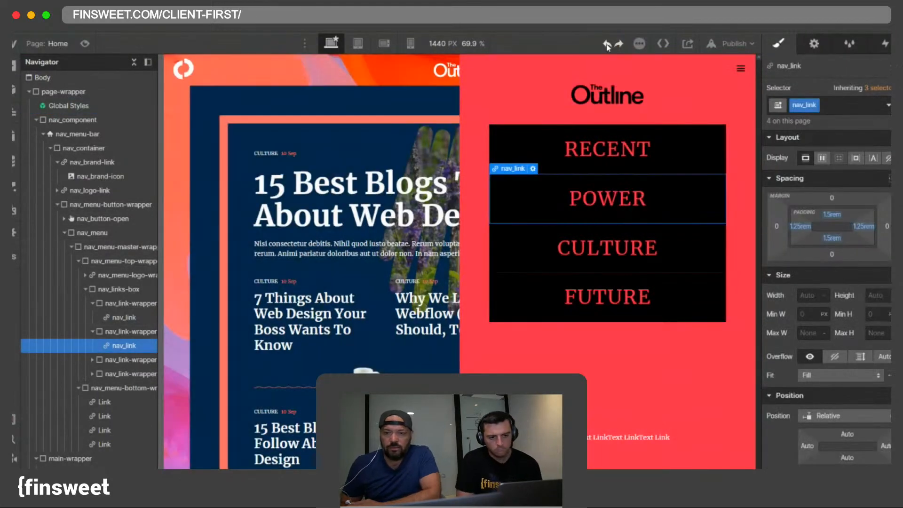
click(606, 44)
Step: Set the text color of the nav_links-box parent to the Fark Pink swatch
click(120, 317)
click(117, 289)
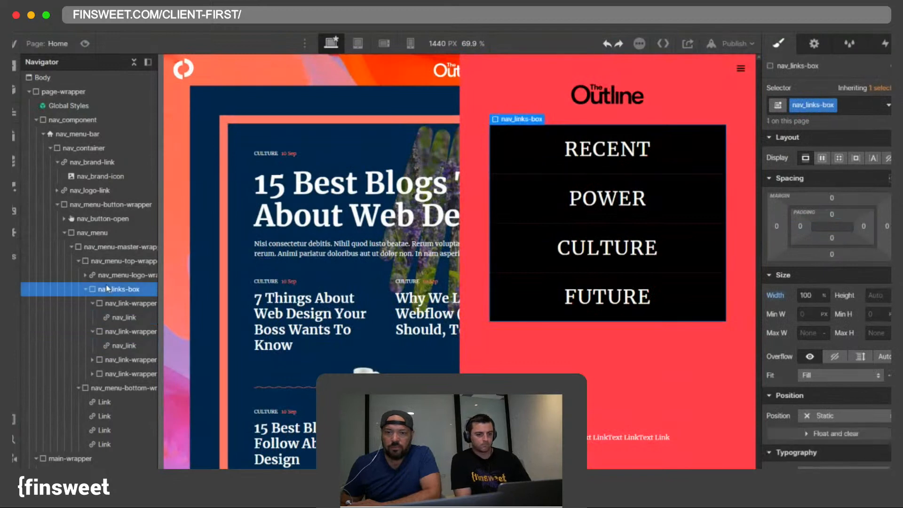
scroll(827, 329, down, 4)
click(803, 352)
click(818, 334)
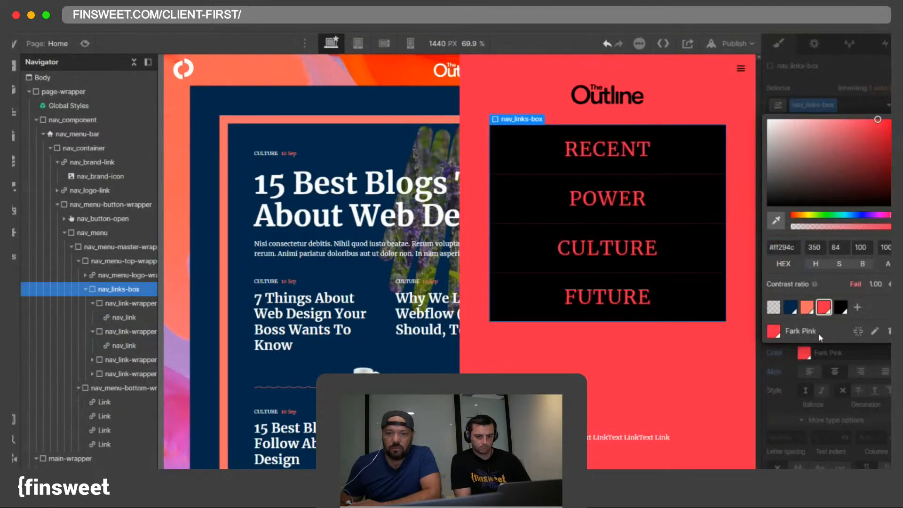
click(785, 351)
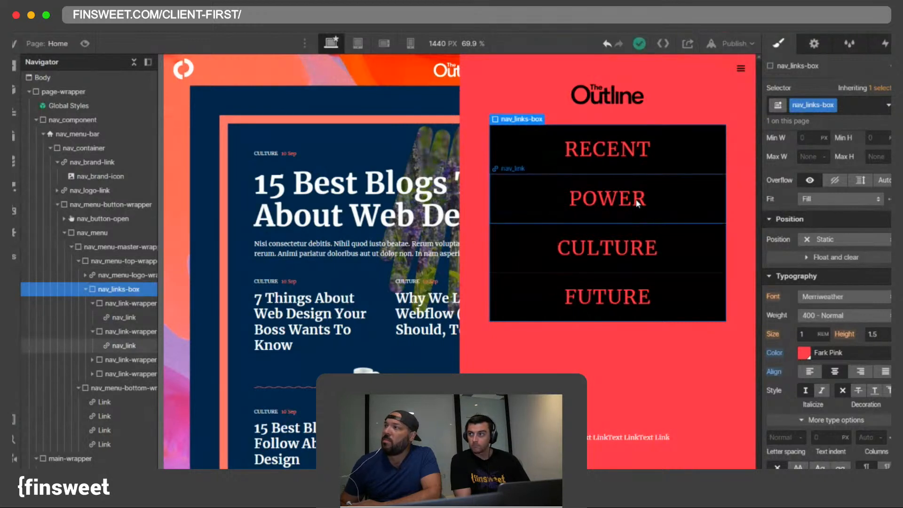
Step: Set the nav_link text font to Lato with a 700 - Bold weight
scroll(885, 285, up, 4)
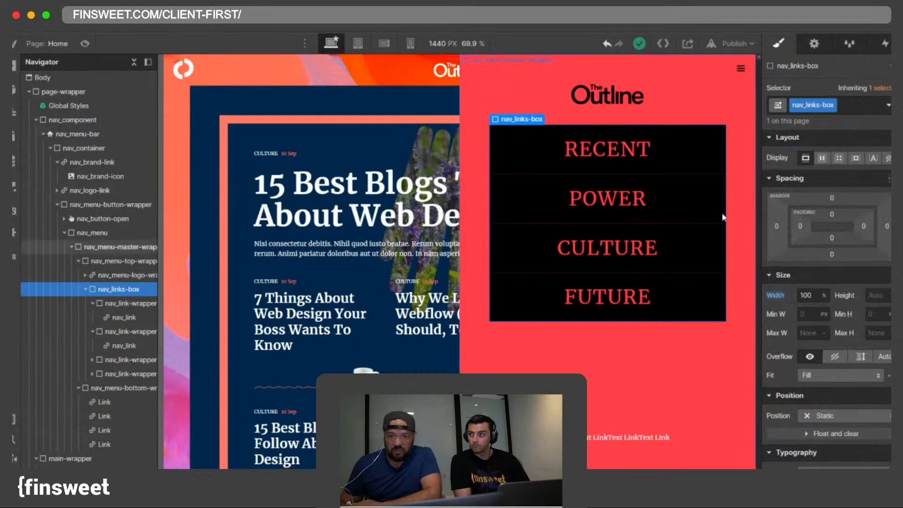
click(686, 195)
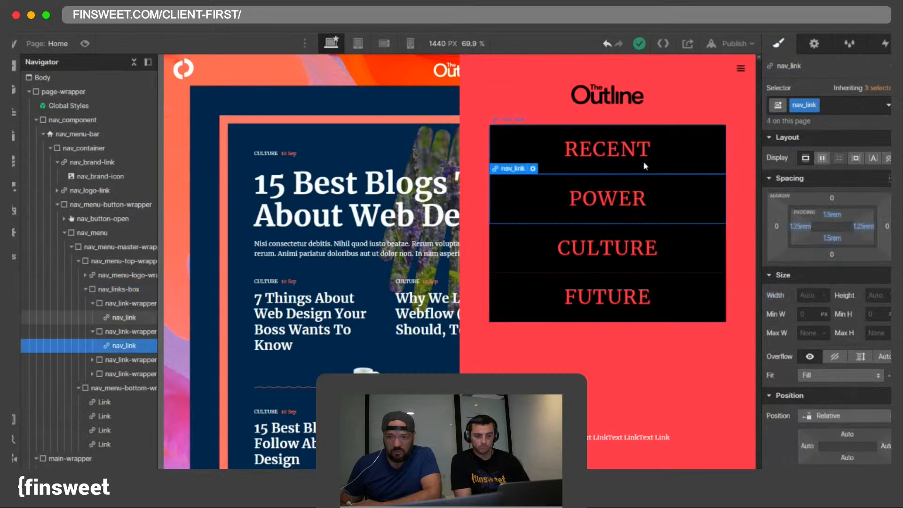
click(645, 166)
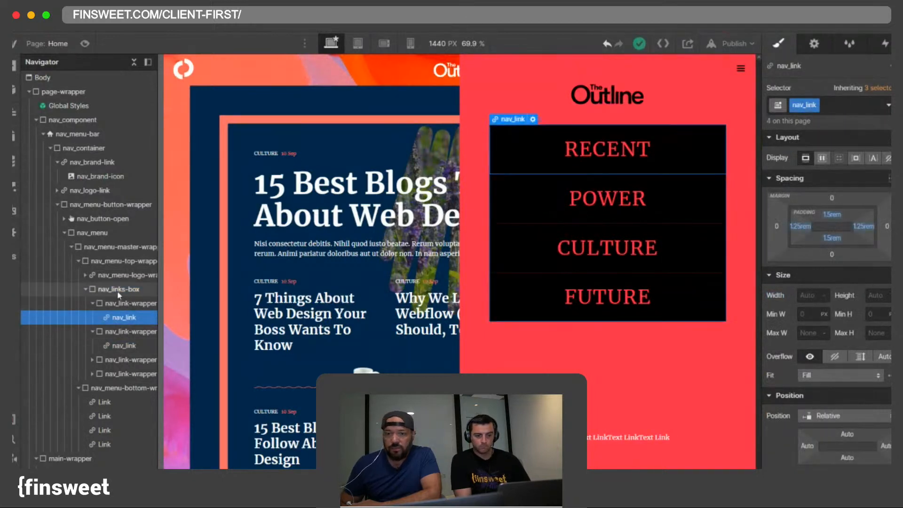
scroll(806, 202, down, 5)
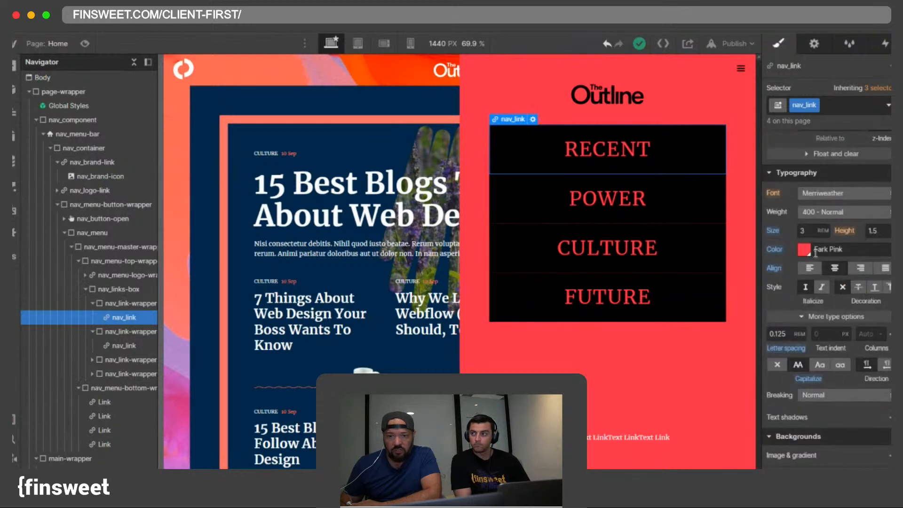
click(806, 202)
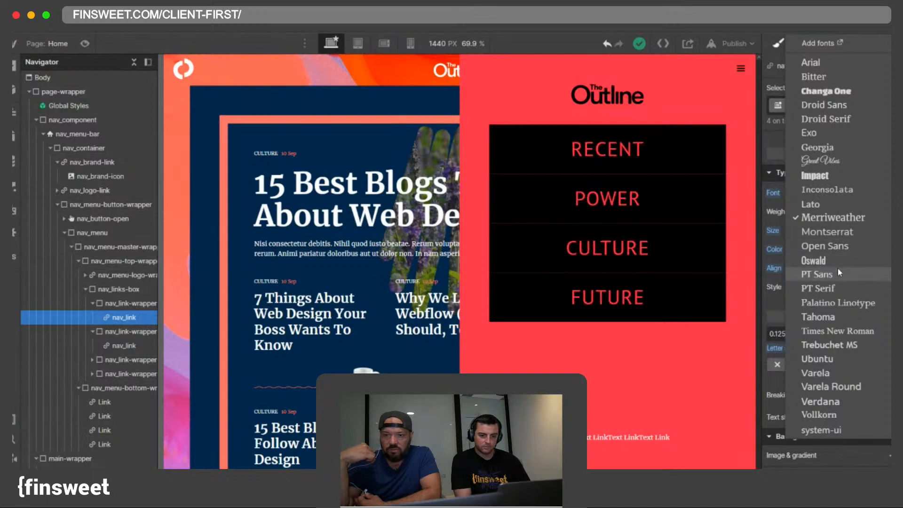
click(827, 205)
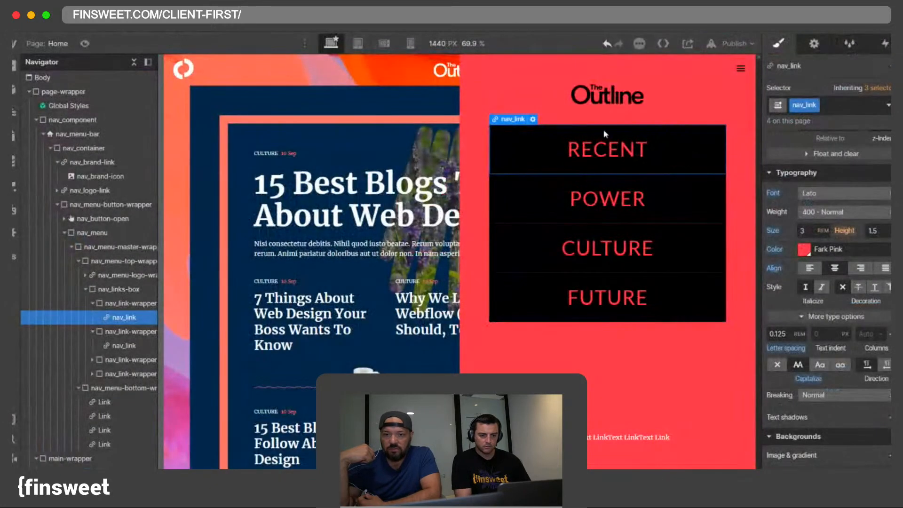
click(827, 212)
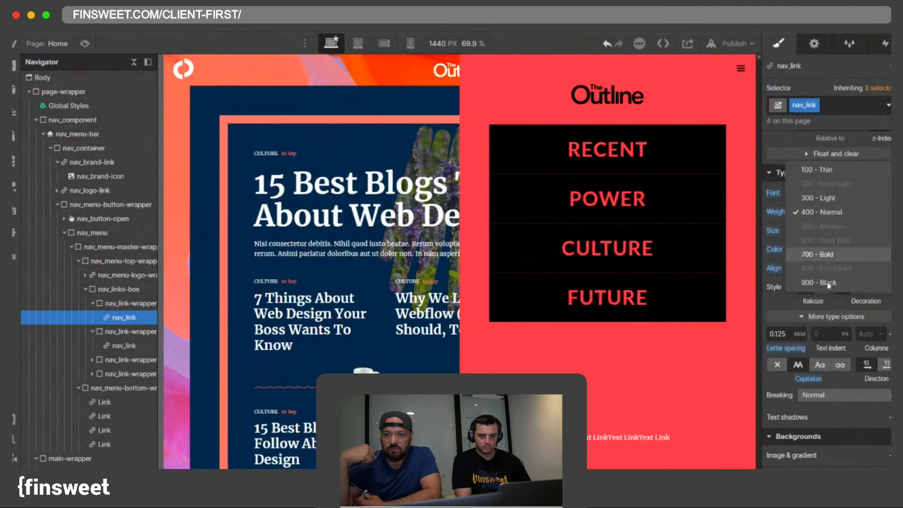
click(824, 255)
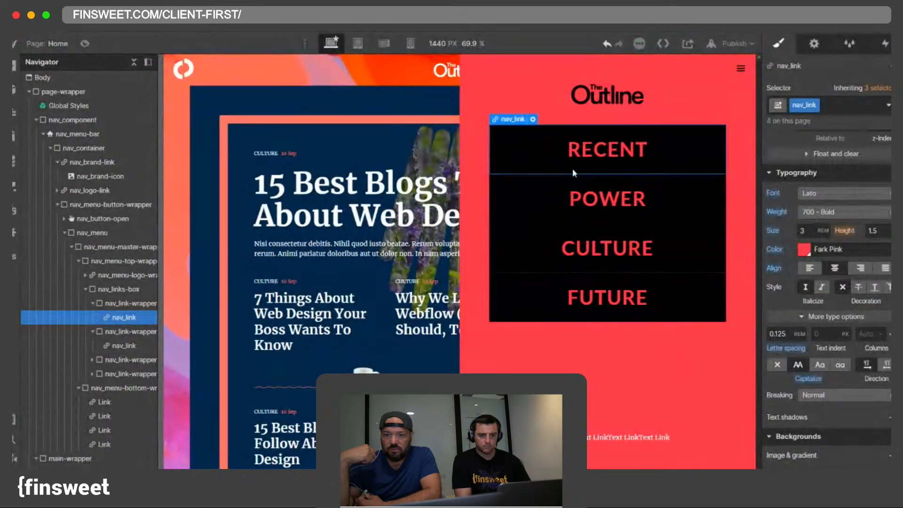
Step: Give the nav_link class a bottom margin of 8 px to separate the menu links
click(566, 197)
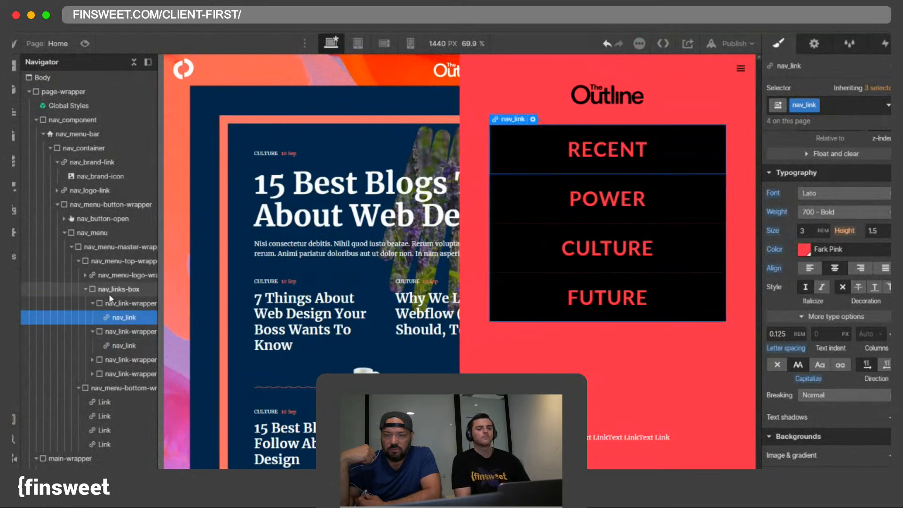
click(138, 290)
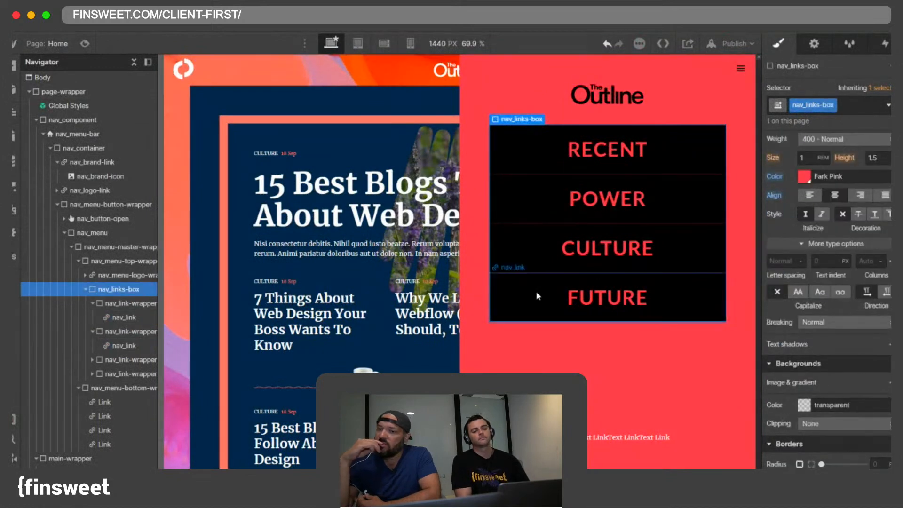
scroll(854, 178, up, 7)
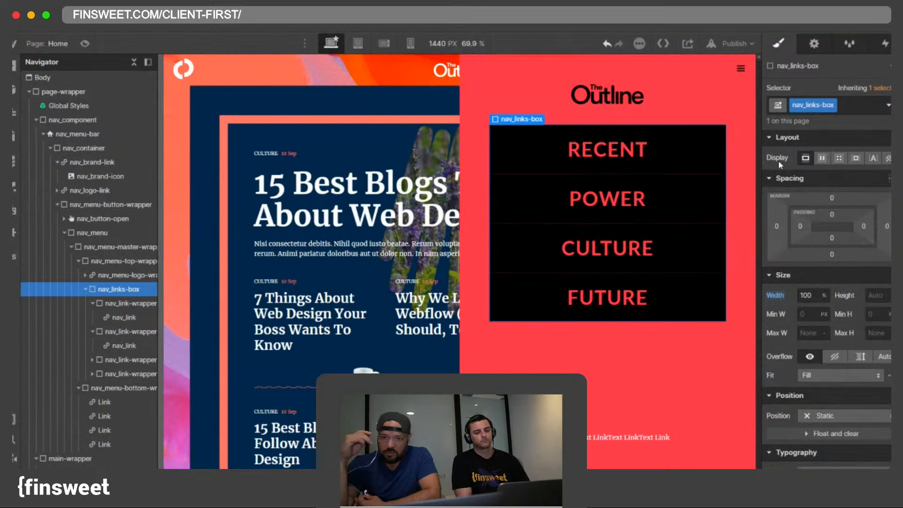
key(Down)
key(Down)
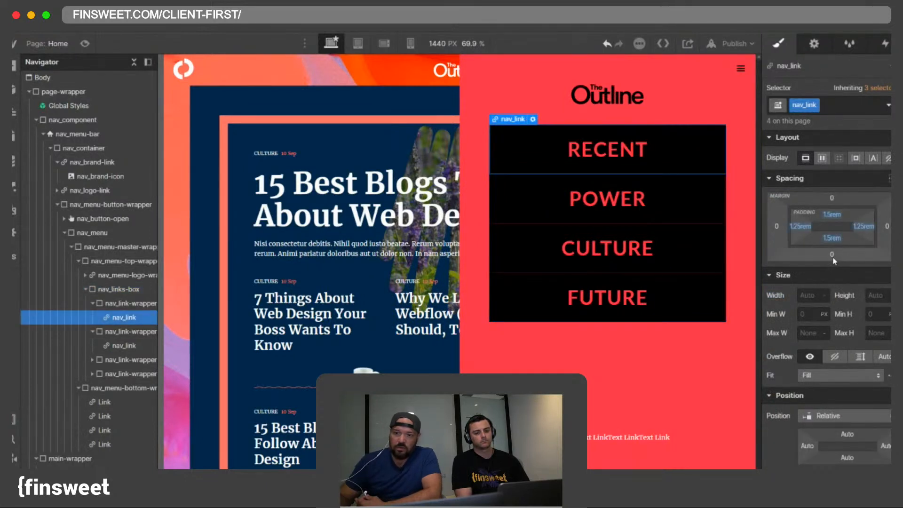
drag(832, 256, 834, 242)
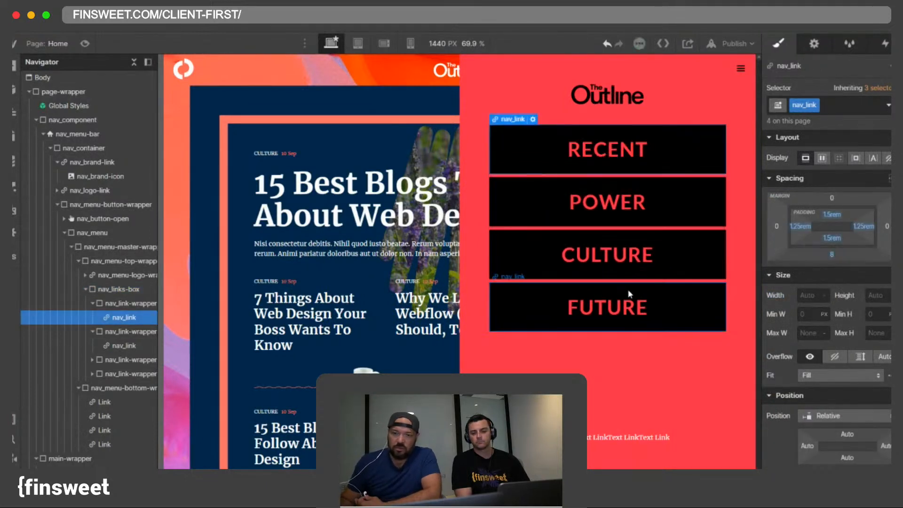
Step: Set the nav_link's bottom margin to 1rem
click(639, 304)
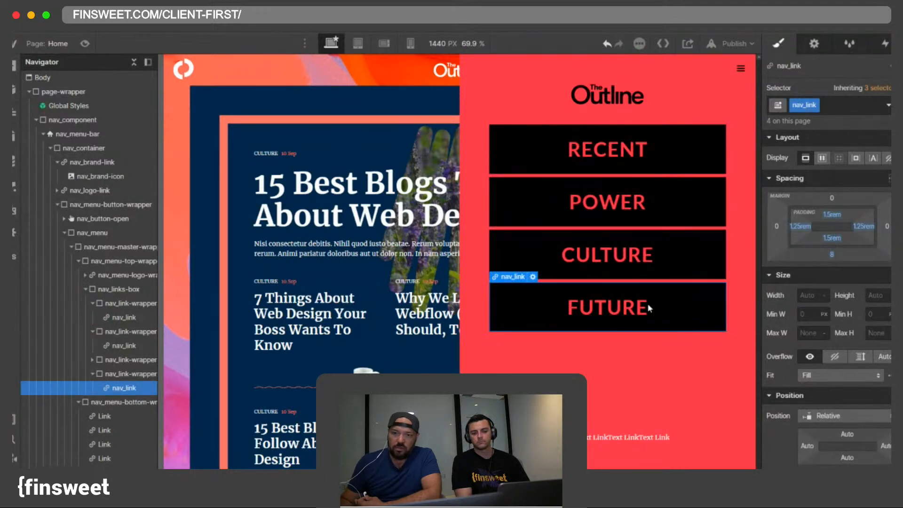
click(132, 292)
click(550, 155)
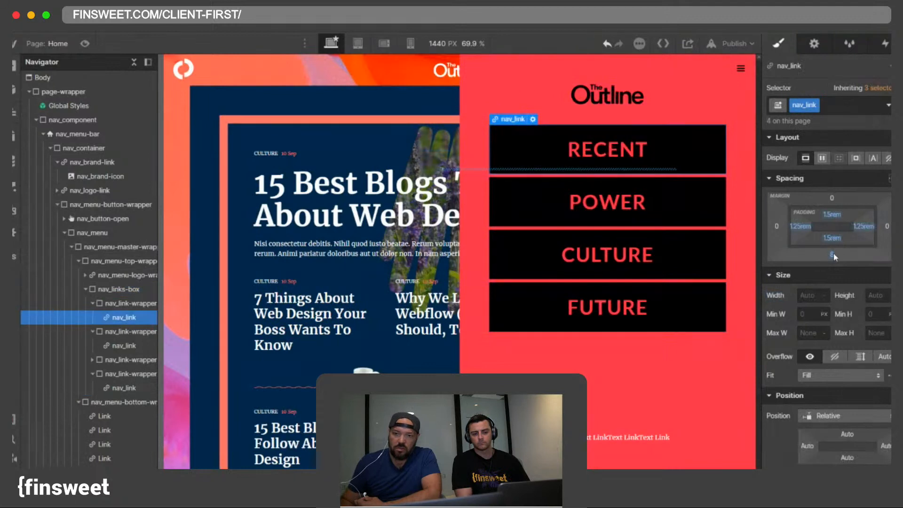
click(833, 253)
text(1rem)
key(Return)
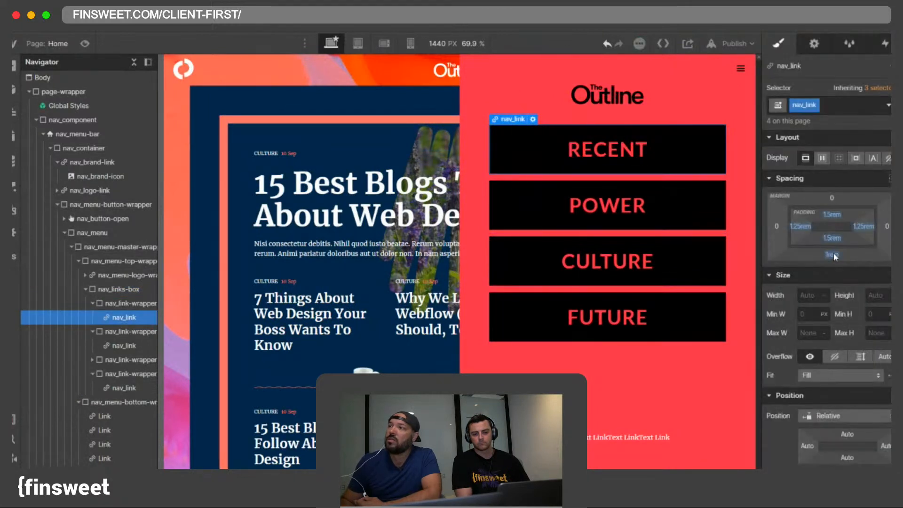
Step: Add an is-last combo class to the FUTURE link and set its bottom margin to 0
click(576, 301)
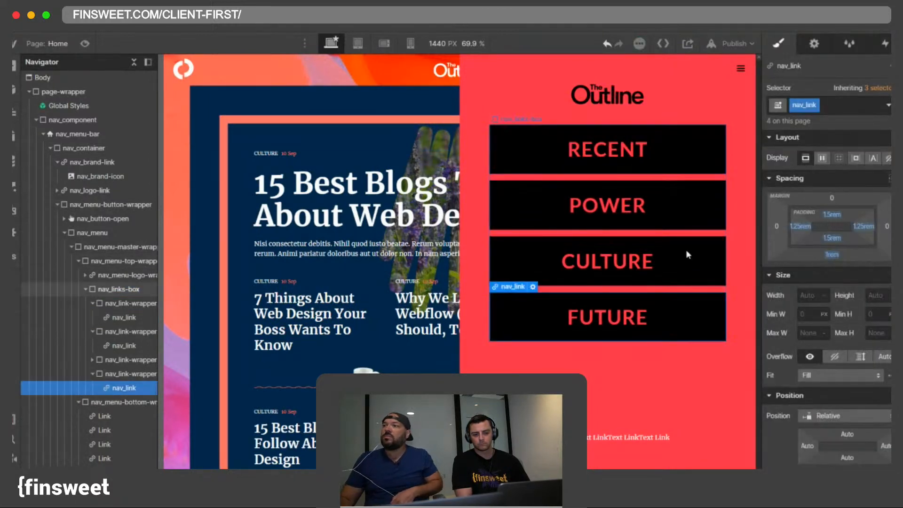
click(862, 112)
text(i)
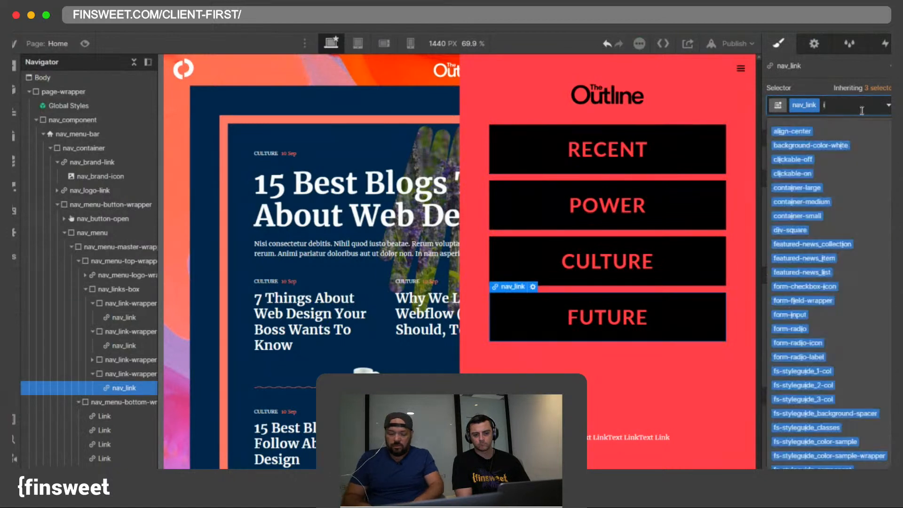
text(s-last)
key(Return)
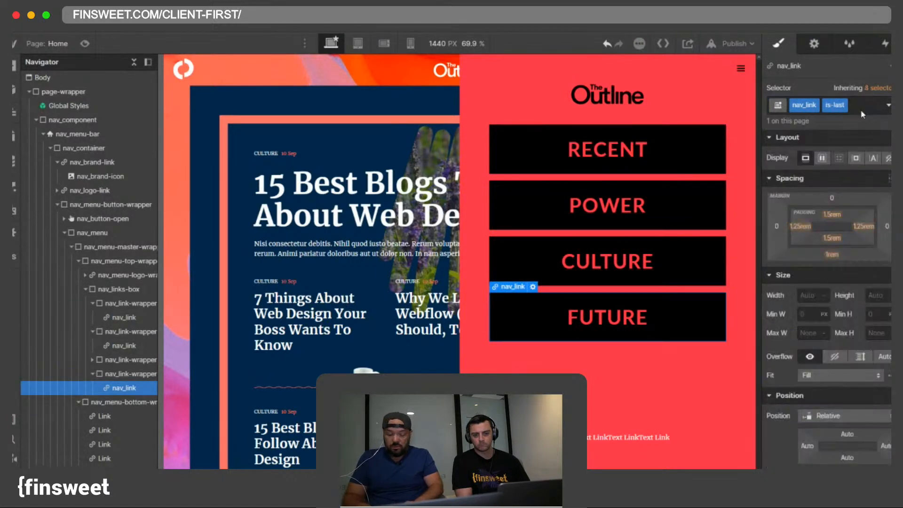
click(833, 255)
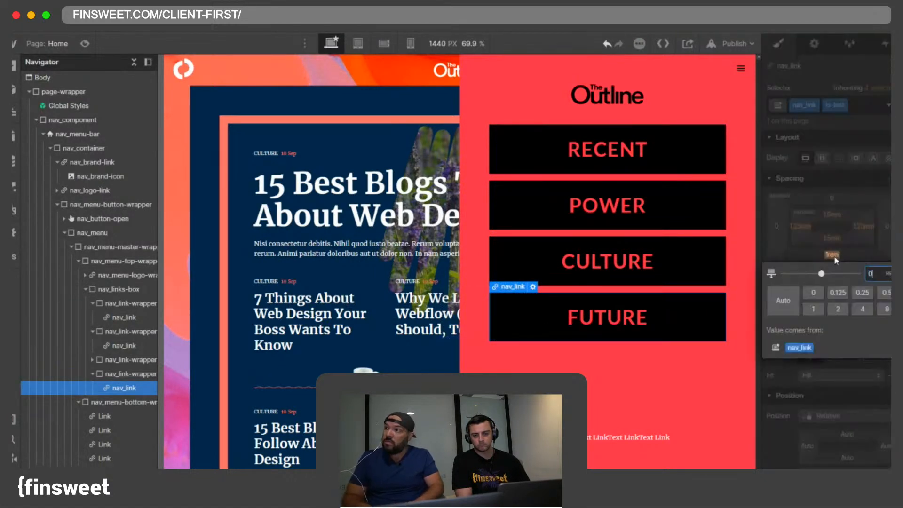
text(0)
key(Return)
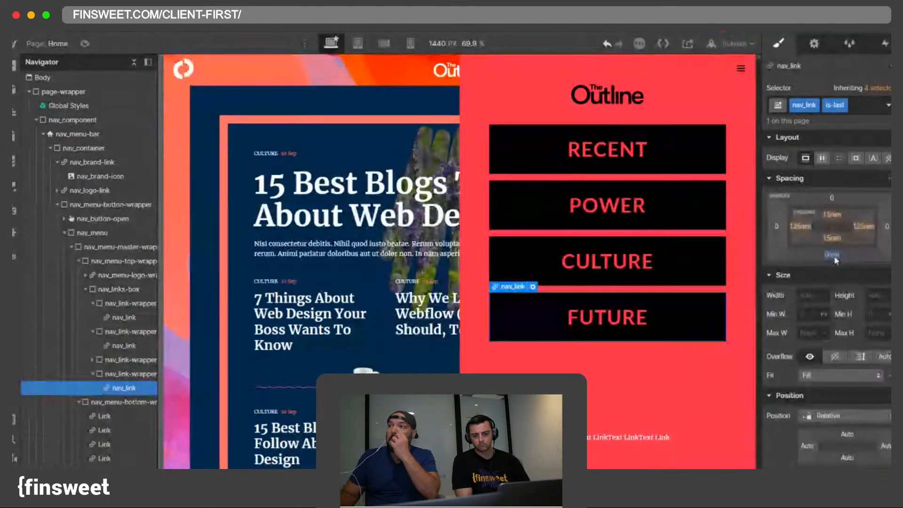
Step: Remove nav_link's bottom margin and display nav_links-box as a grid with one column and one defined row
click(699, 147)
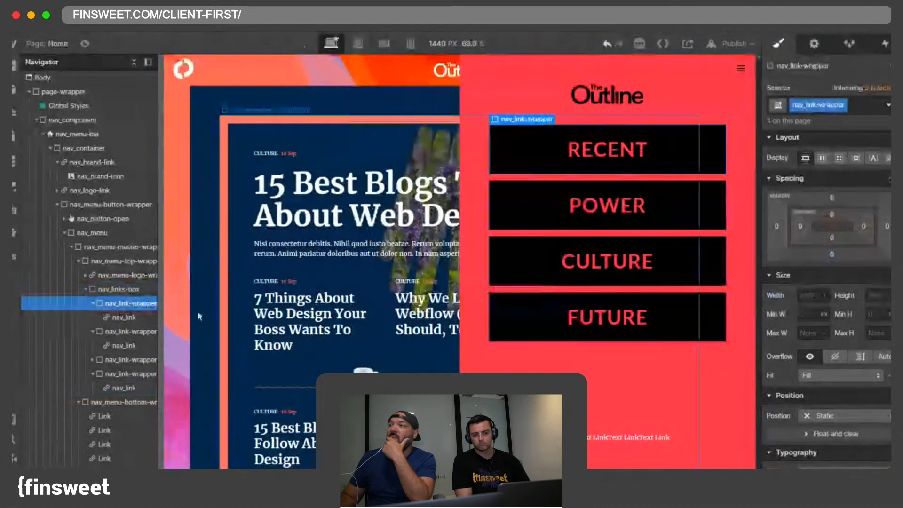
click(124, 317)
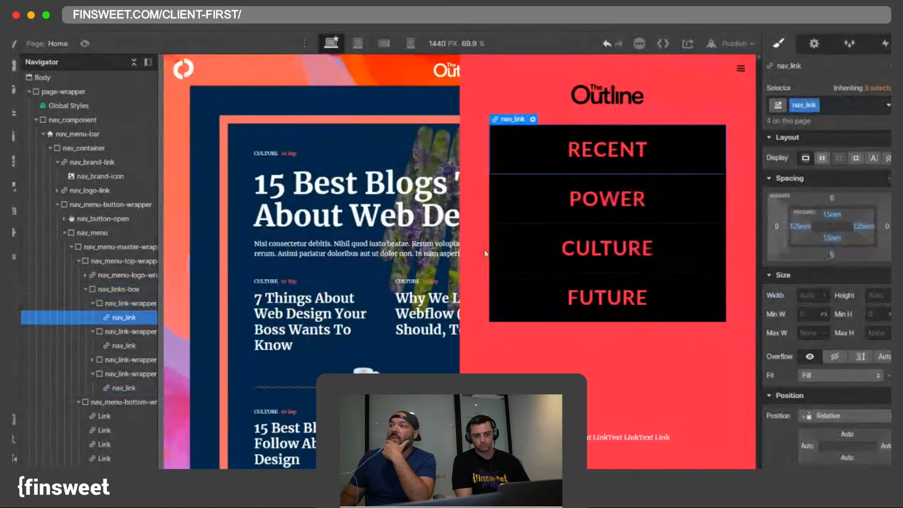
click(118, 288)
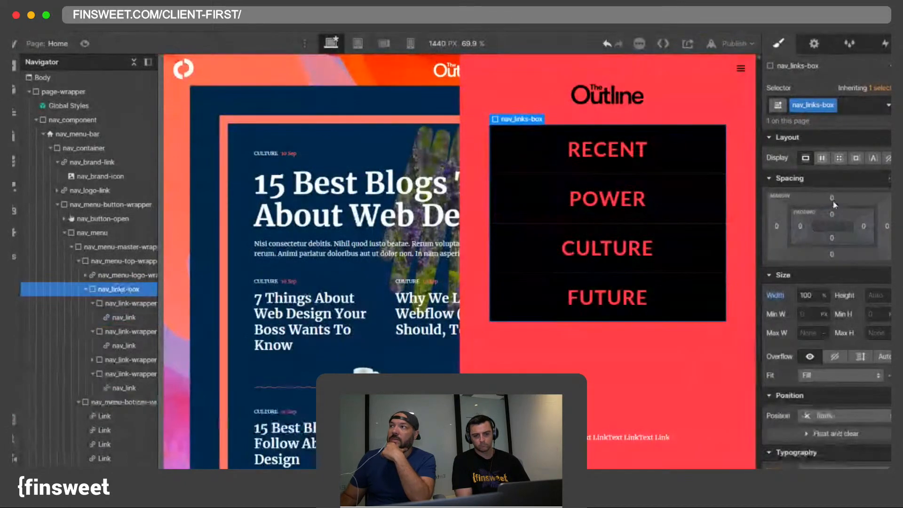
click(839, 158)
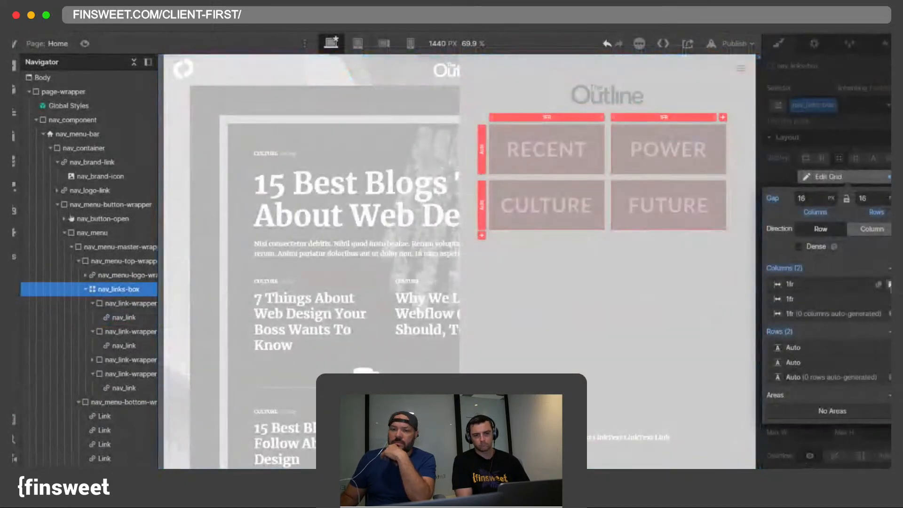
click(889, 283)
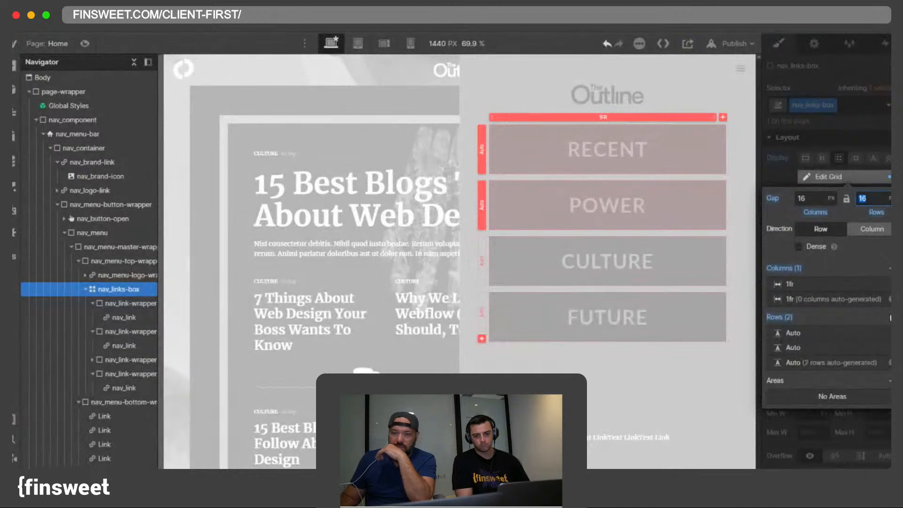
click(889, 333)
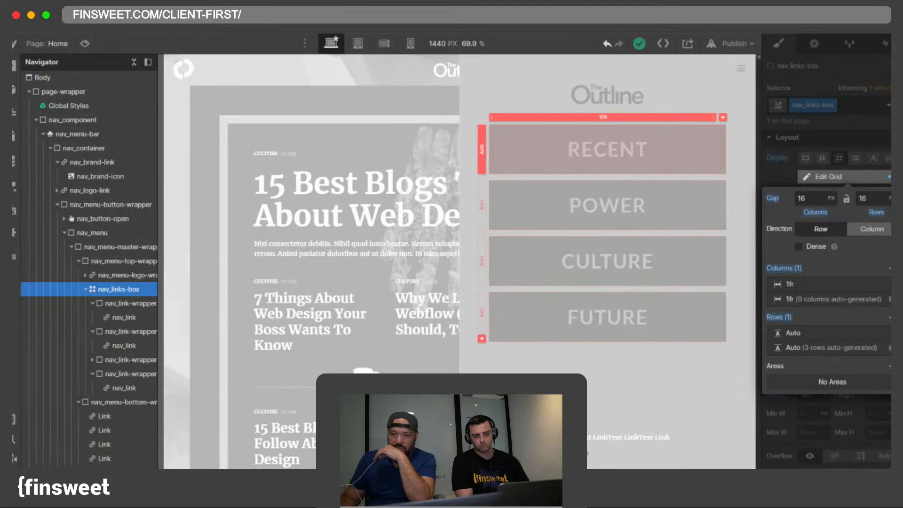
key(Escape)
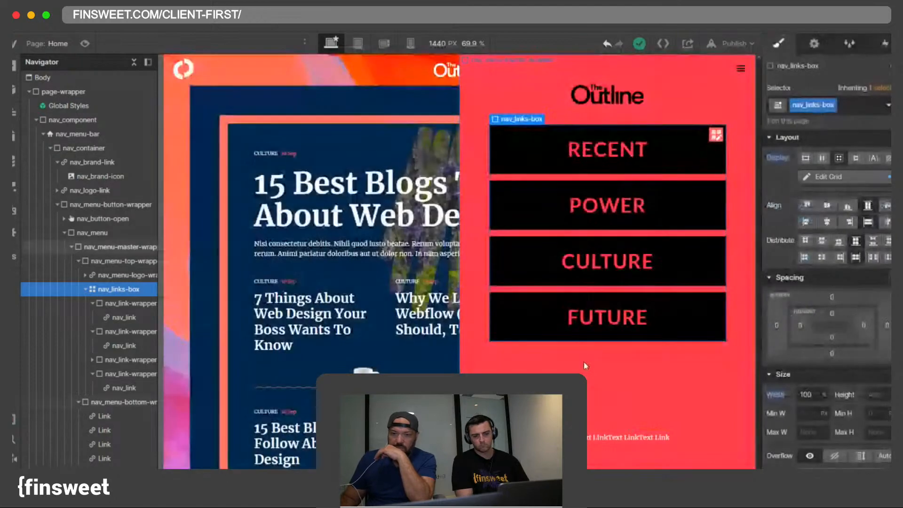
Step: Duplicate the FUTURE nav_link-wrapper three times inside nav_links-box to try the grid's spacing with more links
click(538, 304)
key(super+d)
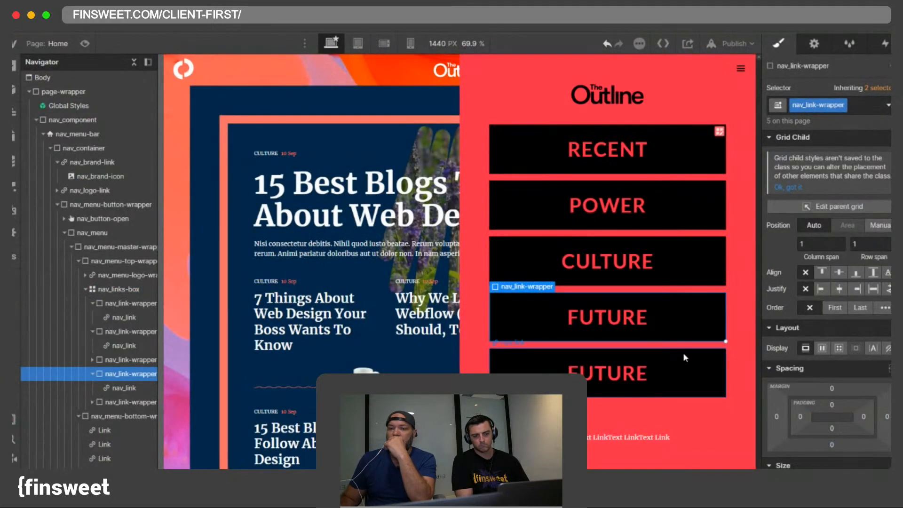
key(super+z)
key(super+shift+z)
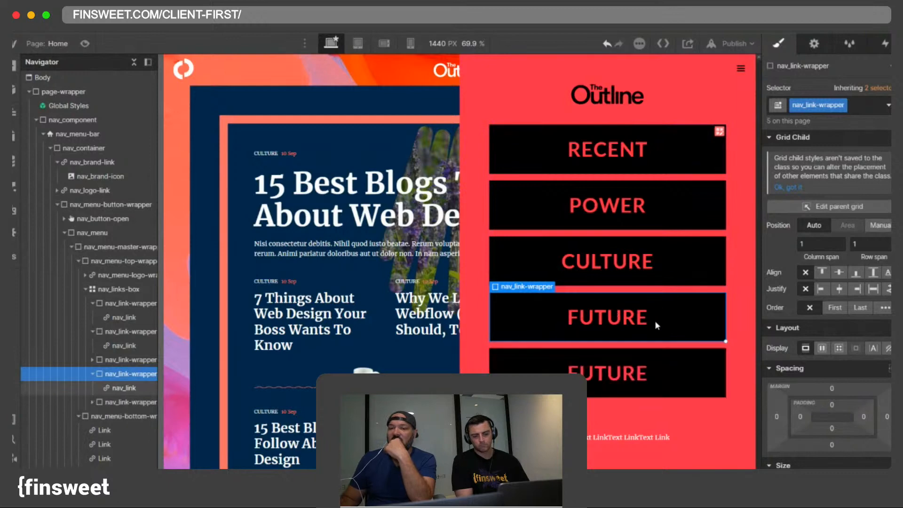
key(super+d)
key(super+z)
key(super+shift+z)
key(super+d)
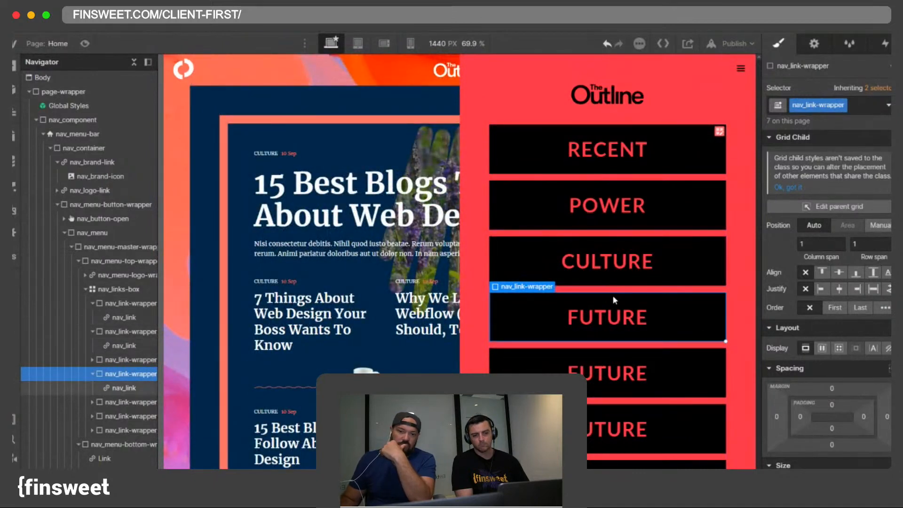
Step: Undo the extra FUTURE nav_link-wrapper copies in nav_links-box
key(super+z)
key(super+z)
key(super+z)
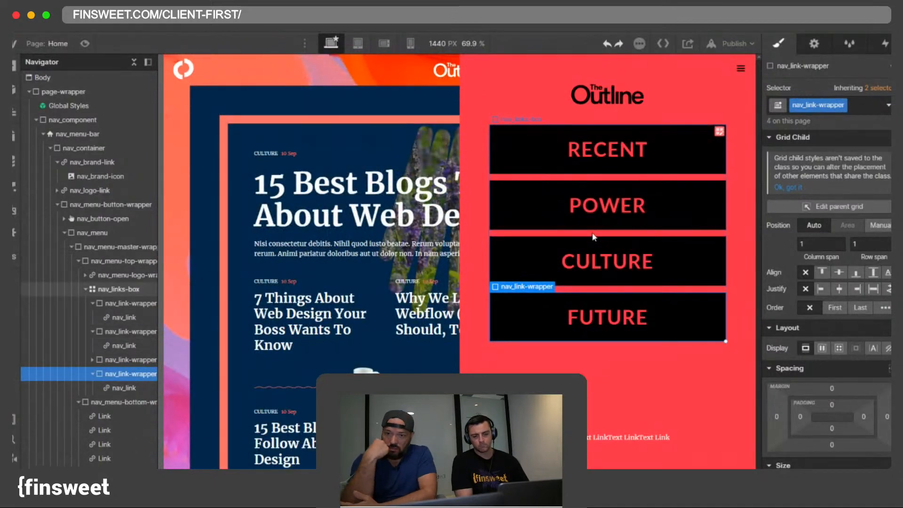
Step: Limit nav_links-box to a maximum height of 60 vh and set its overflow to Auto
click(593, 233)
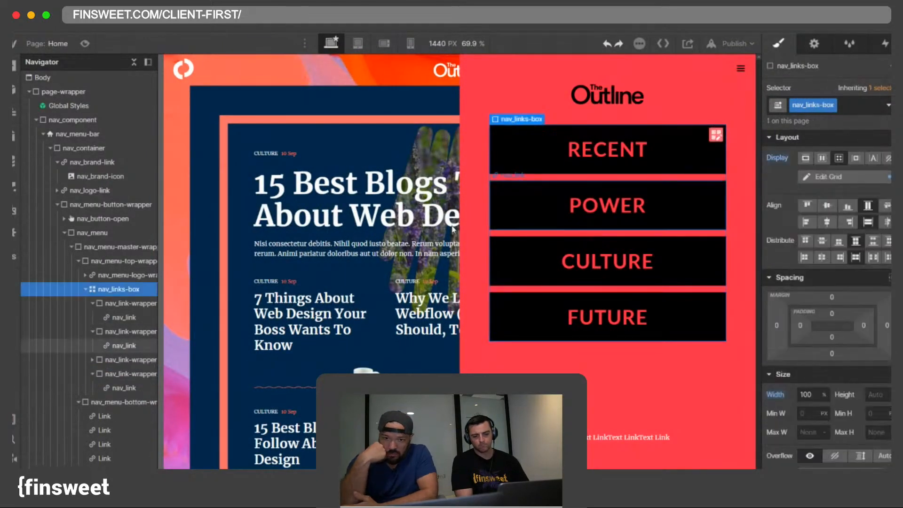
click(109, 264)
click(79, 263)
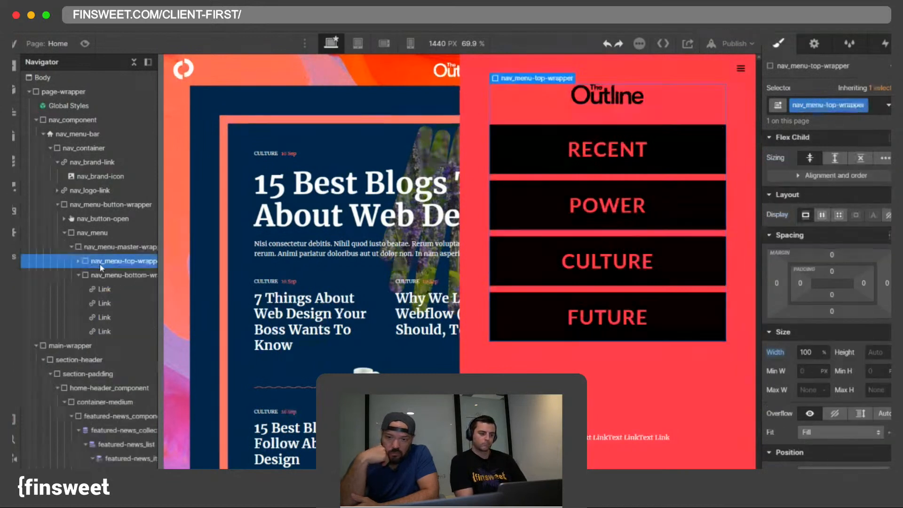
click(535, 178)
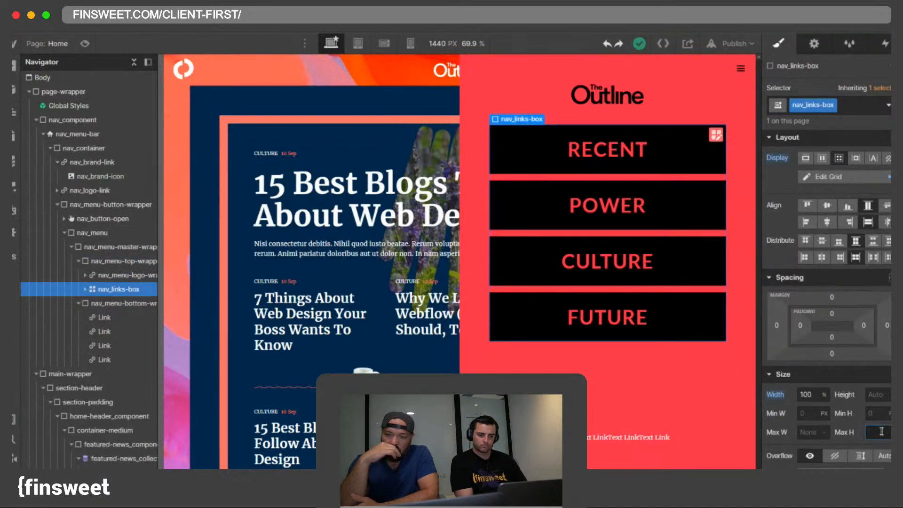
key(Return)
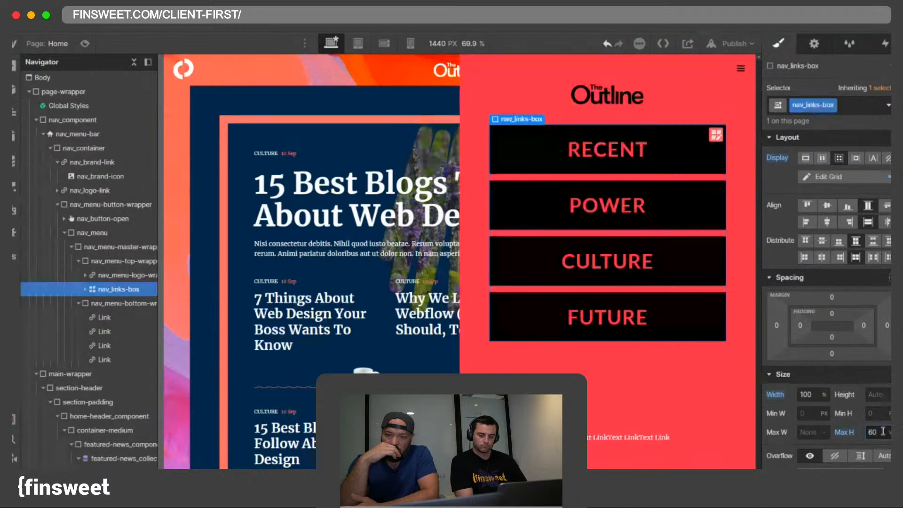
click(885, 460)
Step: Duplicate the FUTURE nav_link-wrapper three times and test scrolling inside nav_links-box
click(672, 311)
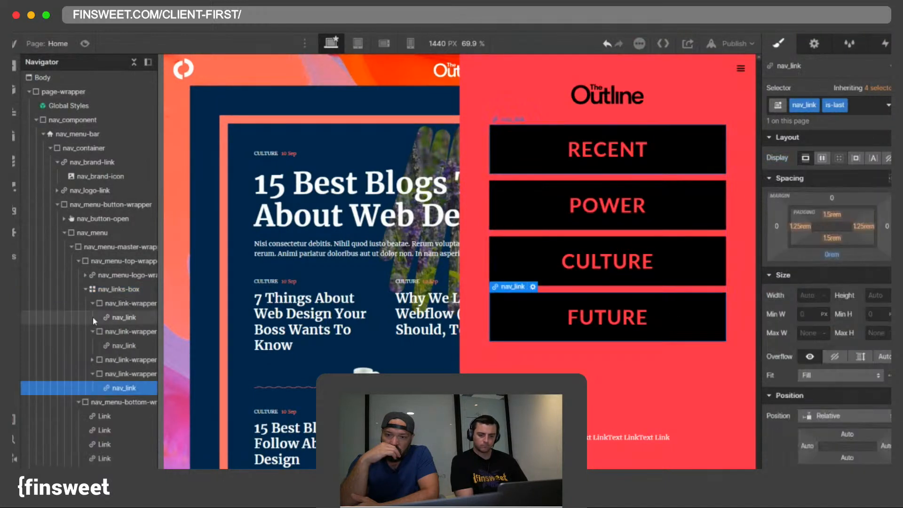
click(122, 375)
key(super+d)
key(super+d)
key(super+d)
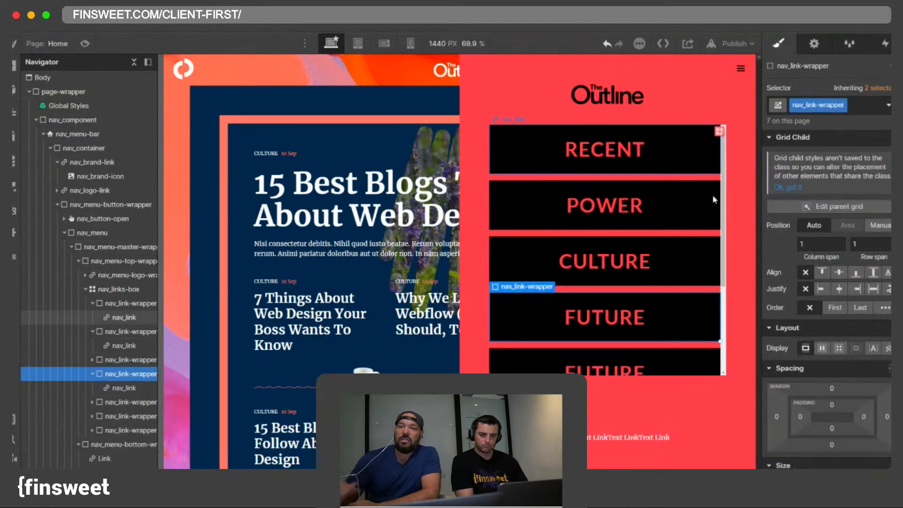
scroll(723, 206, down, 2)
scroll(726, 214, up, 2)
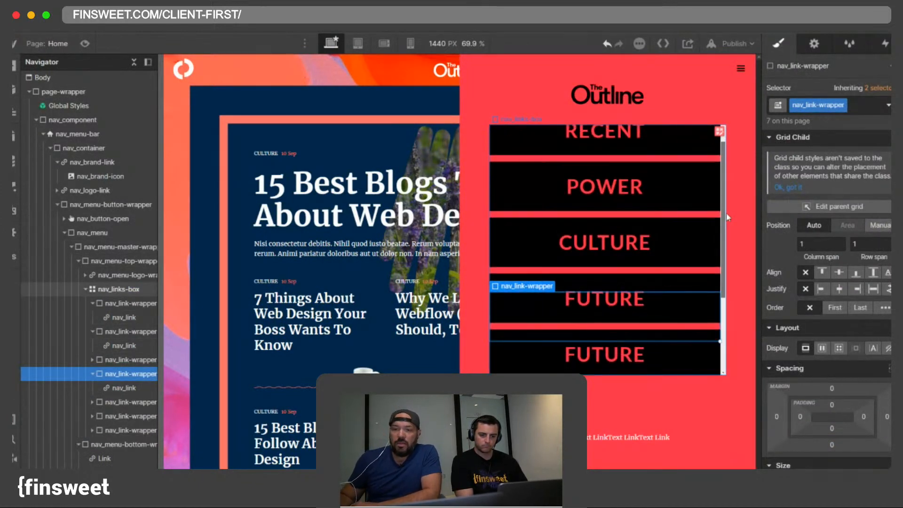
scroll(695, 203, down, 1)
Step: Undo the three FUTURE nav_link-wrapper duplicates
key(super+z)
key(super+z)
key(super+z)
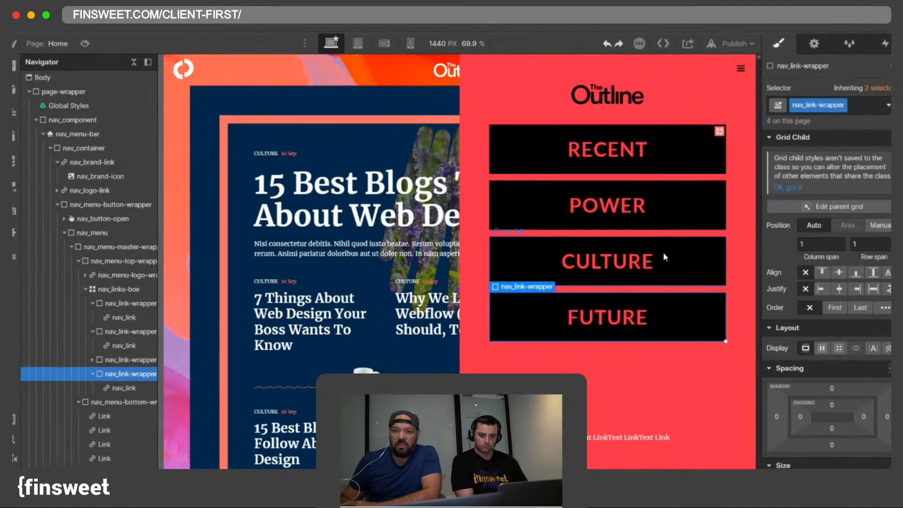
Step: Set the overflow of nav_menu-master-wrapper to Auto
click(647, 236)
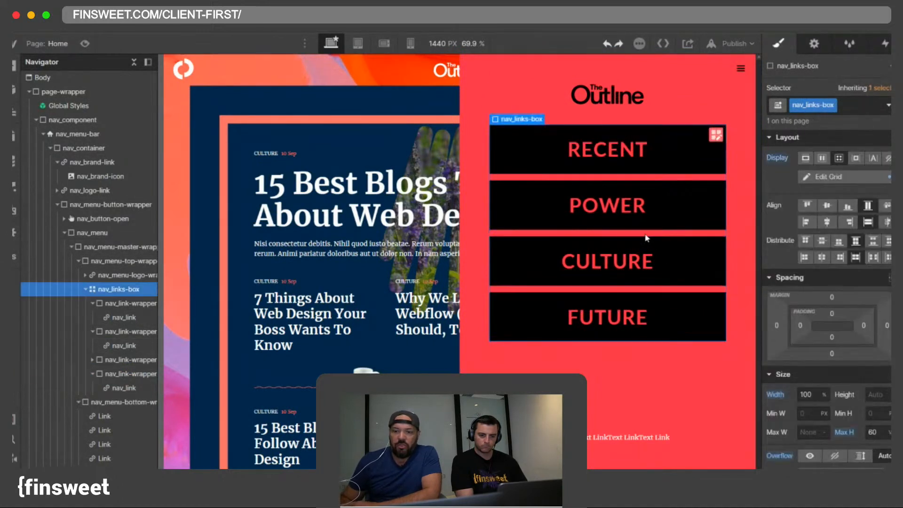
click(86, 289)
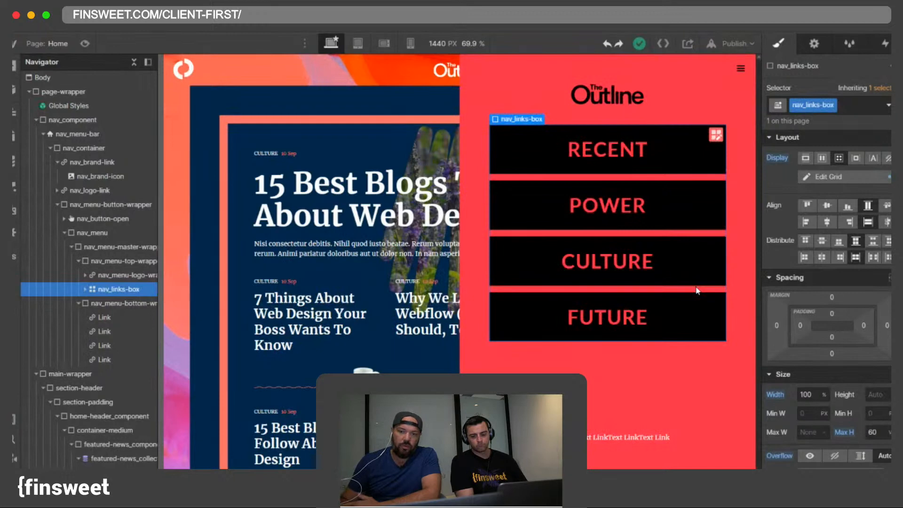
click(479, 180)
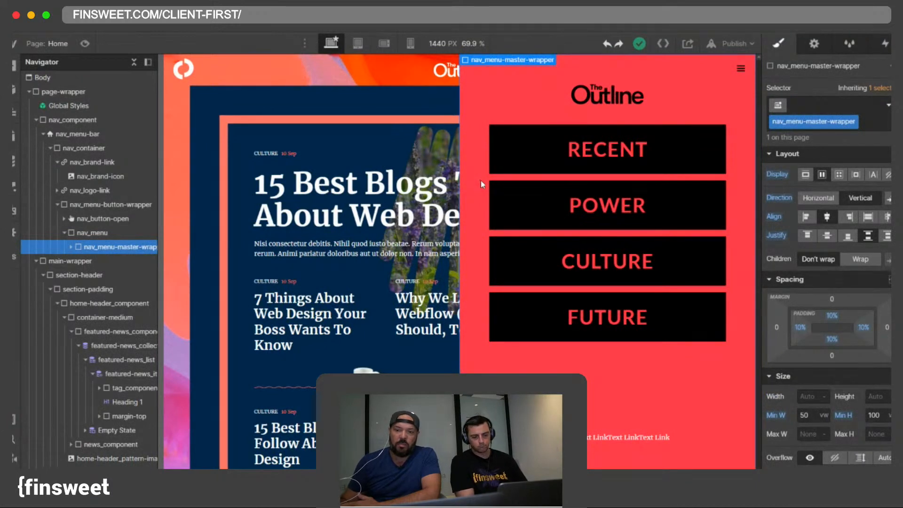
Step: Reset the overflow and maximum height of nav_links-box
click(517, 308)
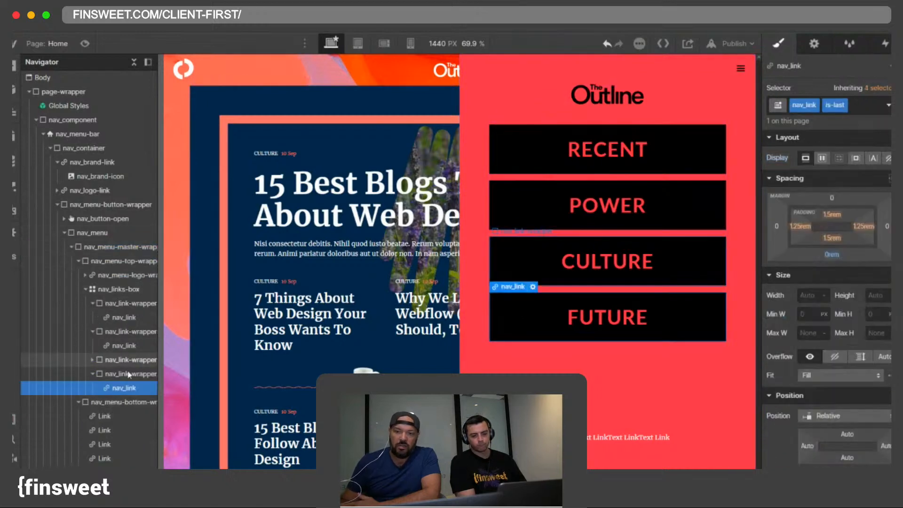
click(126, 374)
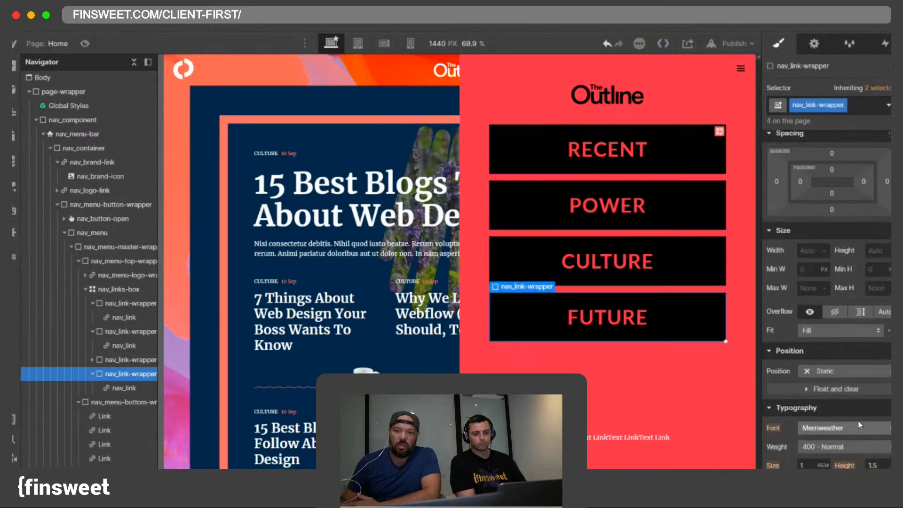
click(120, 289)
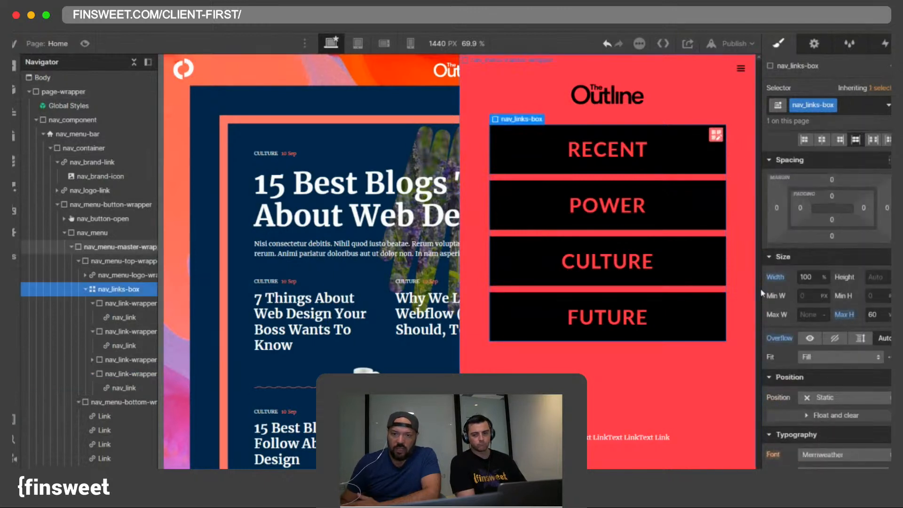
alt+click(779, 338)
alt+click(843, 314)
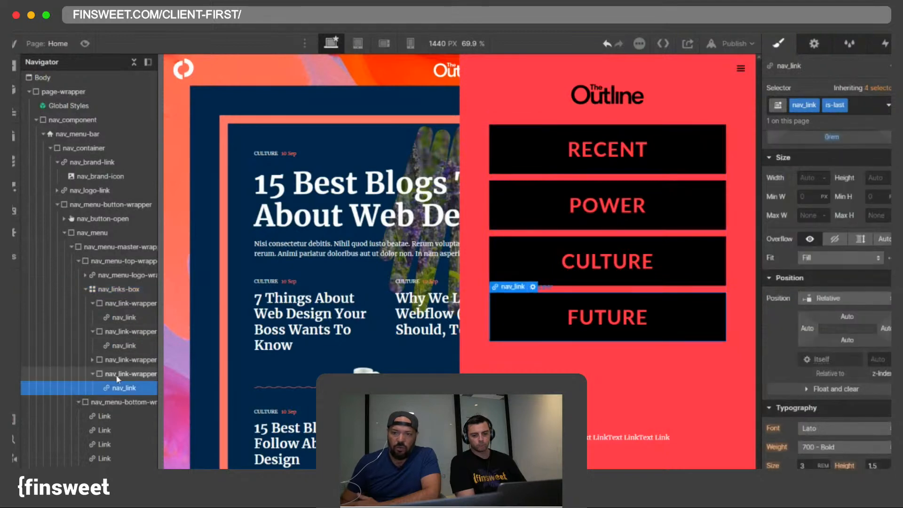
Step: Copy the FUTURE nav_link-wrapper and paste it four times to overfill the menu
click(117, 375)
key(ctrl+c)
key(ctrl+v)
key(ctrl+v)
key(ctrl+v)
key(ctrl+v)
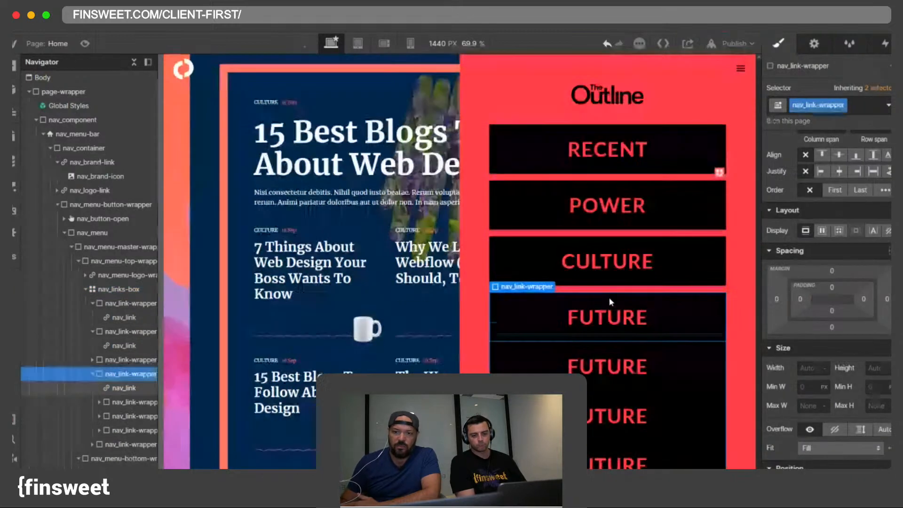
Step: Set nav_menu-master-wrapper's maximum height to 100 vh and clear its minimum height
click(464, 166)
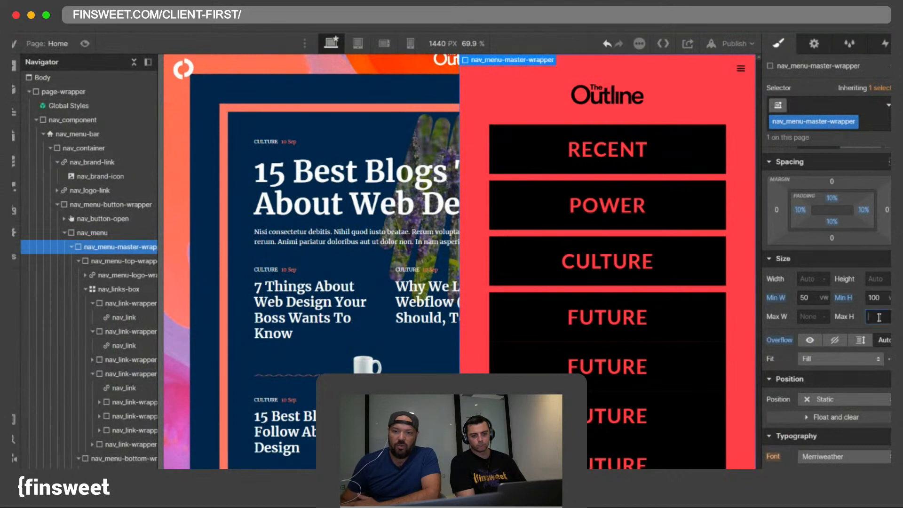
text(100)
key(Return)
alt+click(840, 297)
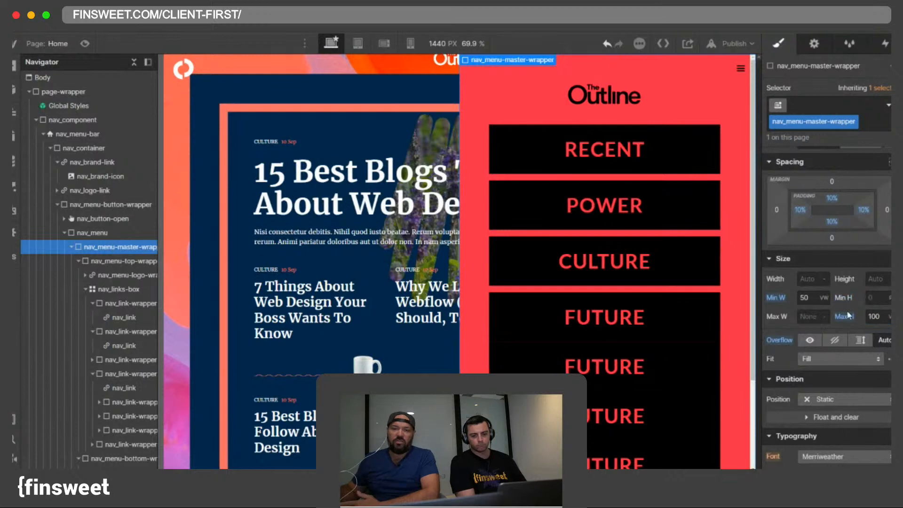
Step: Replace nav_menu-master-wrapper's maximum height with a fixed height of 100vh and test scrolling the menu
alt+click(847, 315)
click(871, 280)
text(100vh)
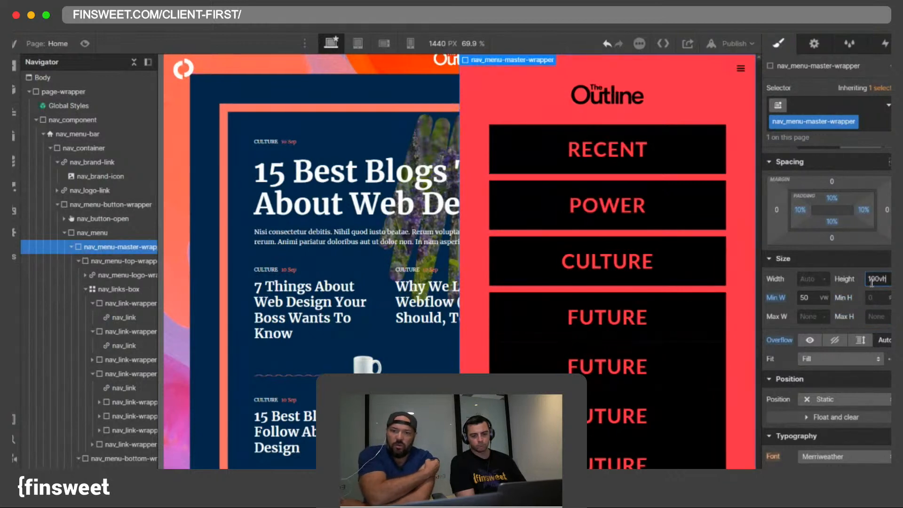
key(Return)
scroll(666, 221, down, 2)
scroll(668, 223, up, 2)
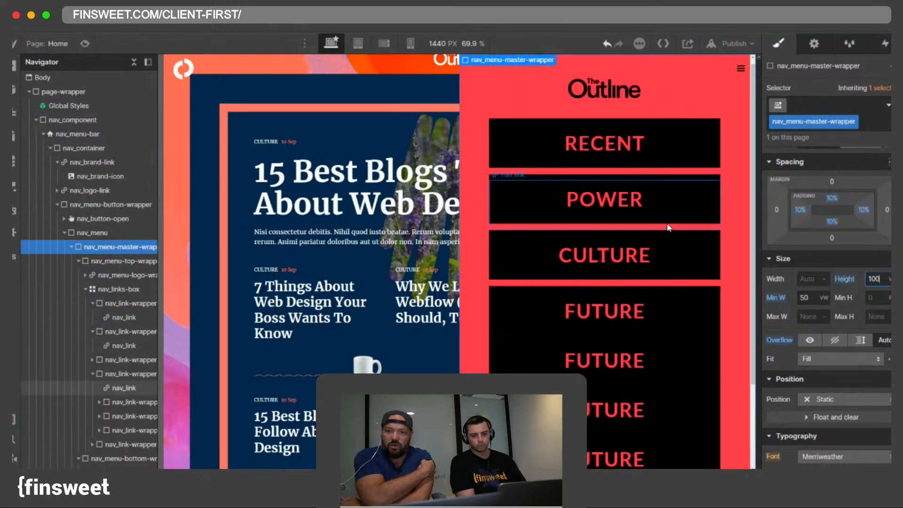
scroll(672, 225, down, 3)
scroll(672, 224, up, 3)
Step: Try deleting the extra FUTURE nav_link-wrapper copies, and undo back to the original four links
click(655, 316)
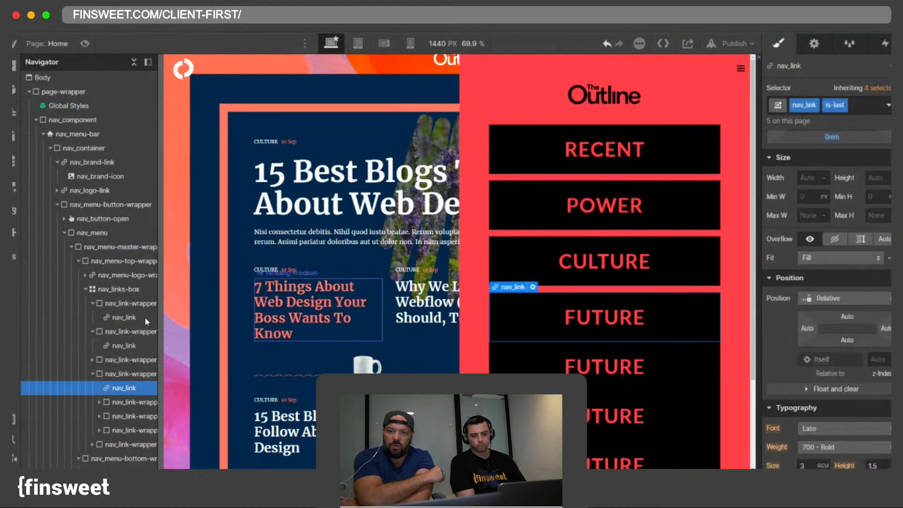
click(133, 375)
key(Delete)
key(Delete)
key(Delete)
key(Delete)
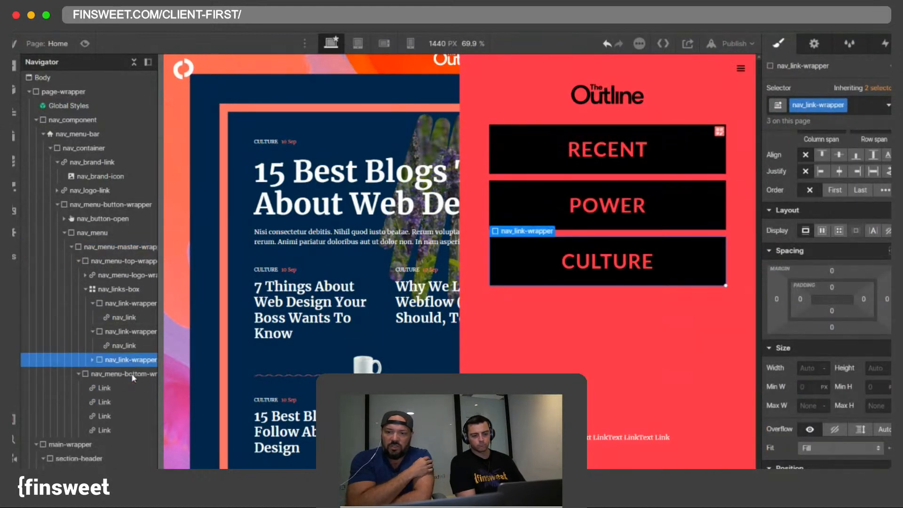
click(549, 299)
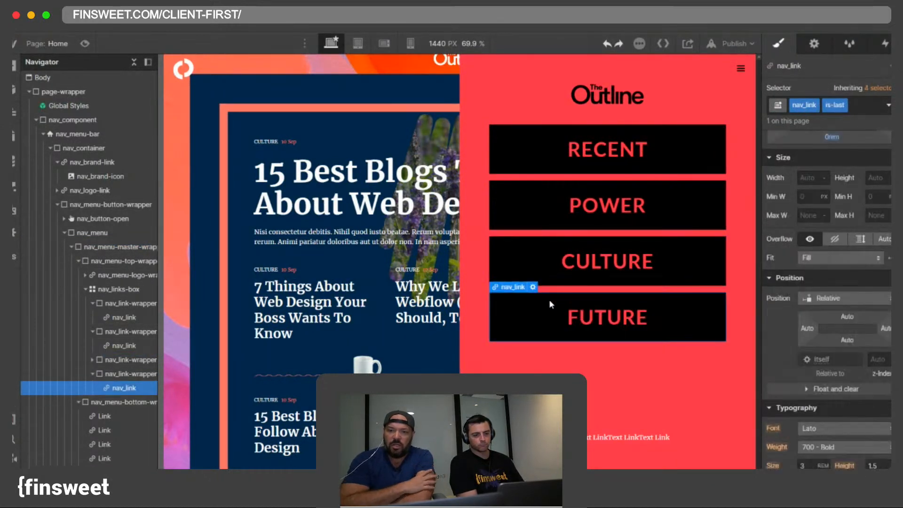
Step: Collapse the RECENT and POWER nav_link-wrappers and inspect the settings of nav_links-box
click(93, 304)
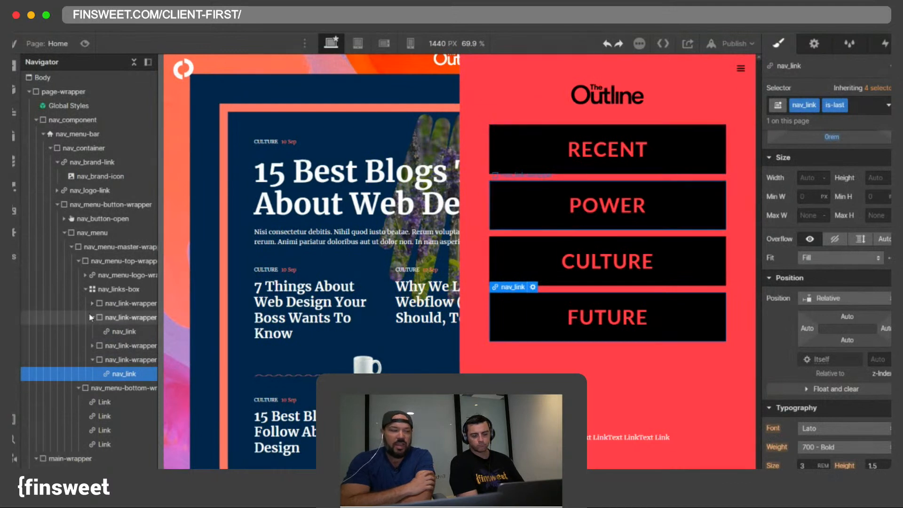
click(93, 318)
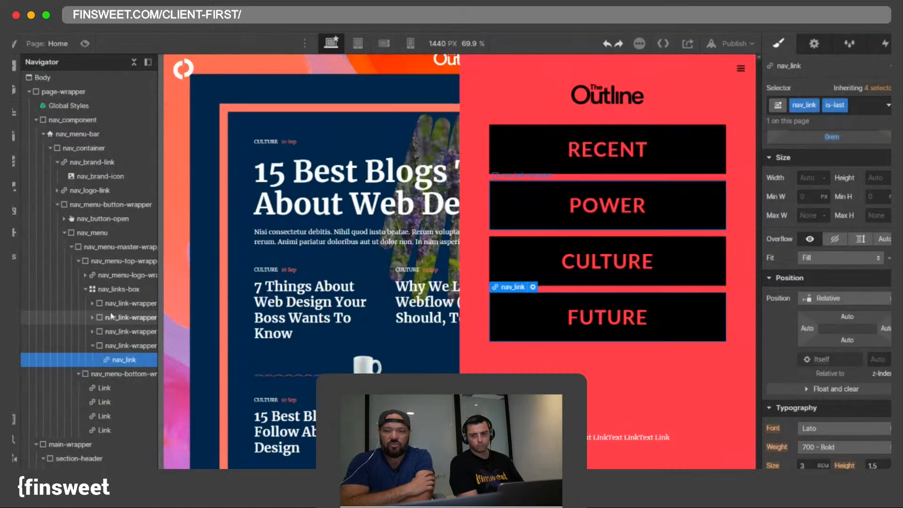
click(115, 288)
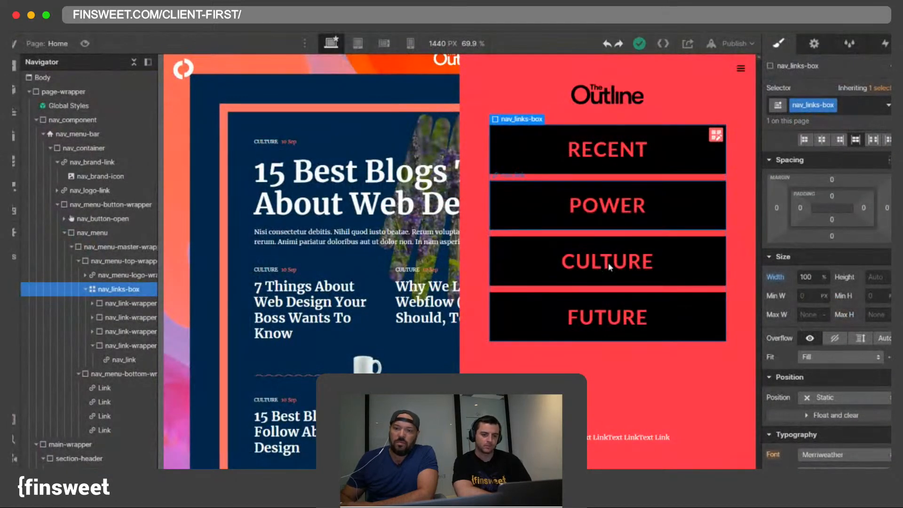
Step: Select the RECENT nav_link and switch to its Hover state, showing the text color settings
click(586, 316)
click(602, 156)
click(887, 105)
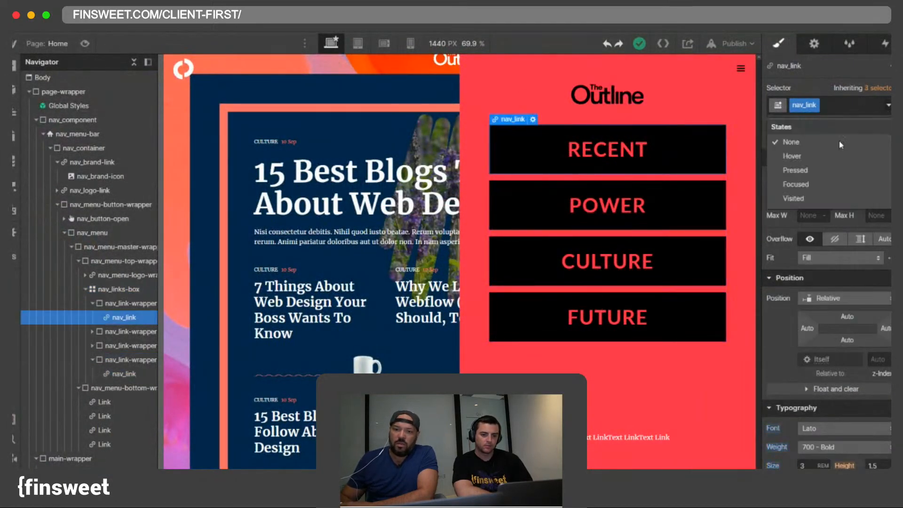
click(830, 155)
scroll(818, 253, down, 6)
Step: Try a white text color on nav_link's Hover state and undo it
click(805, 189)
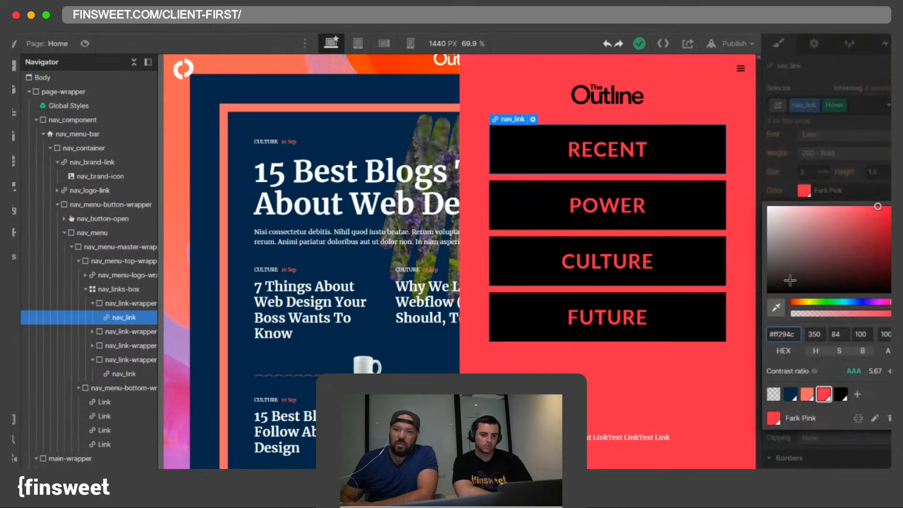
click(767, 206)
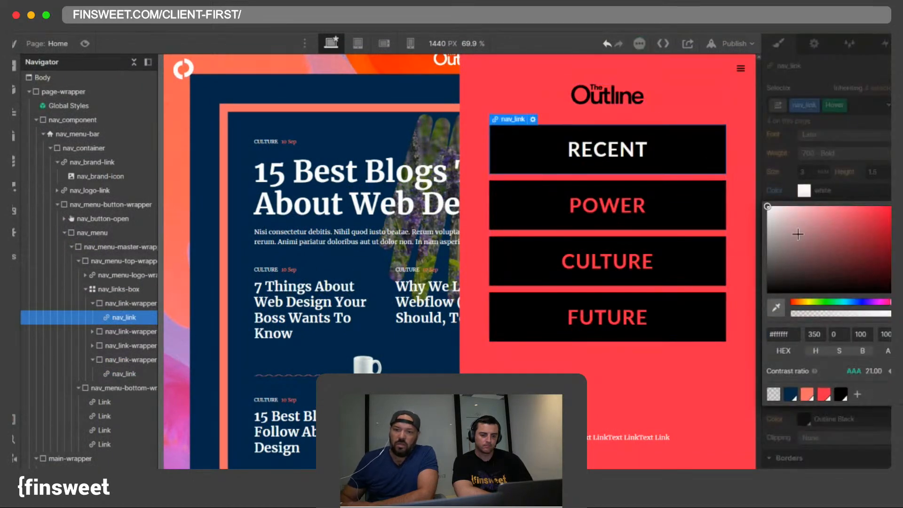
key(ctrl+z)
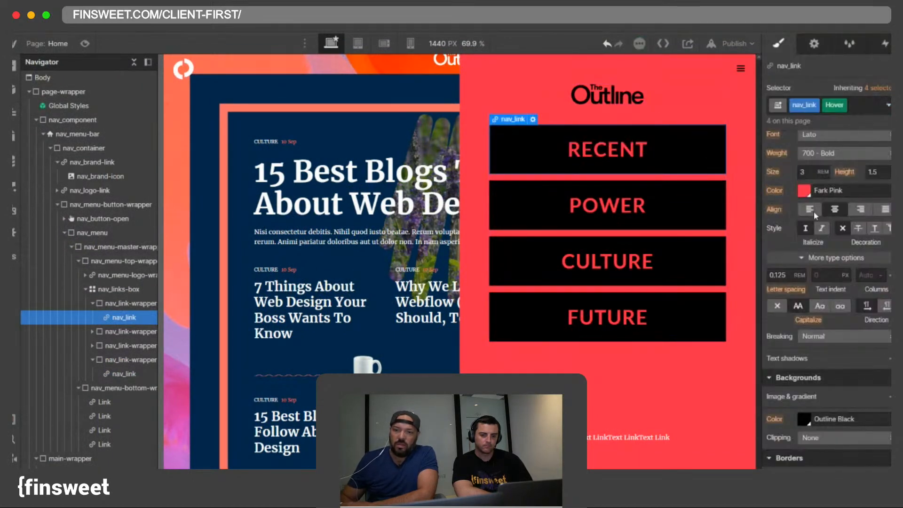
Step: Set nav_link's hover background to Fark Pink and its hover text color to Outline Black
click(804, 418)
click(823, 373)
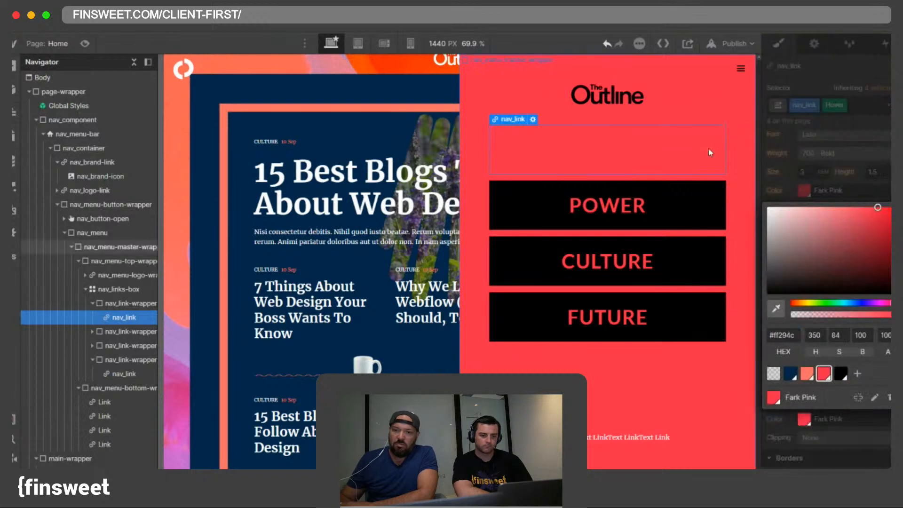
click(775, 193)
click(804, 190)
click(840, 373)
click(793, 188)
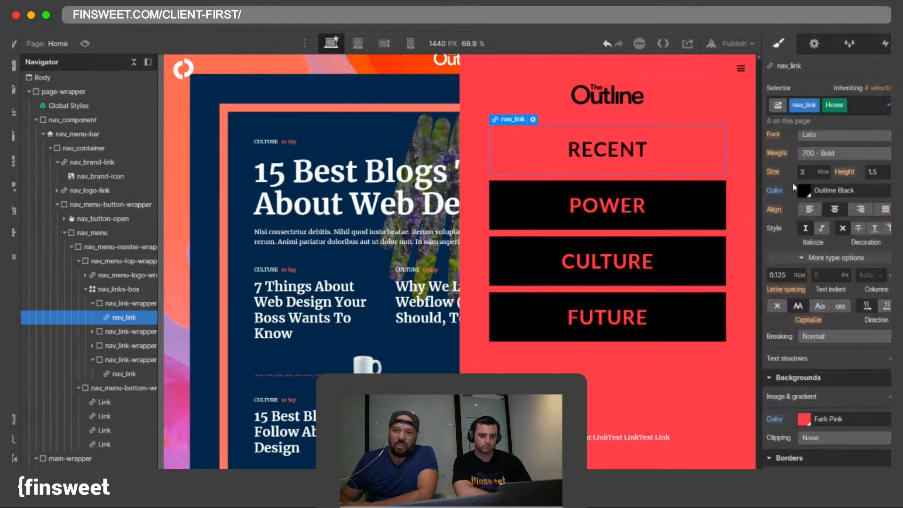
Step: Clear nav_link's hover text color and change its hover background to Outline Black, ending on white
alt+click(778, 192)
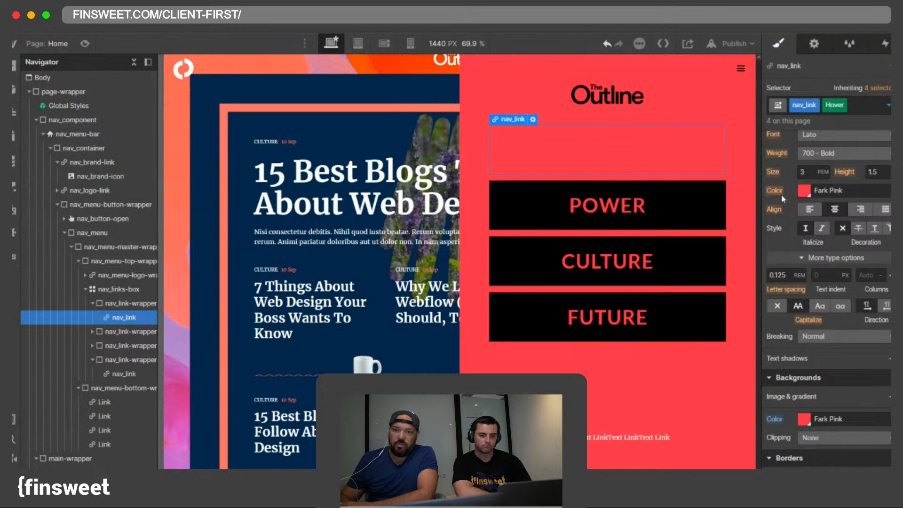
click(804, 418)
click(840, 374)
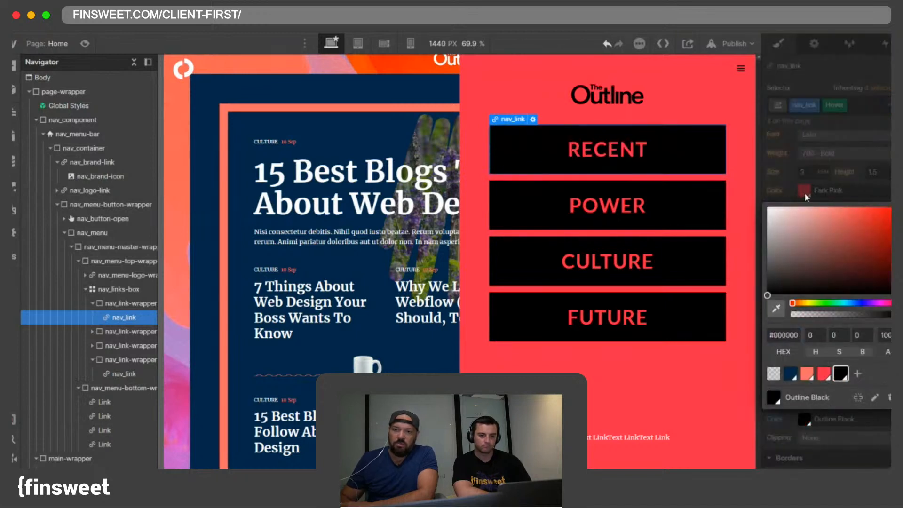
click(666, 132)
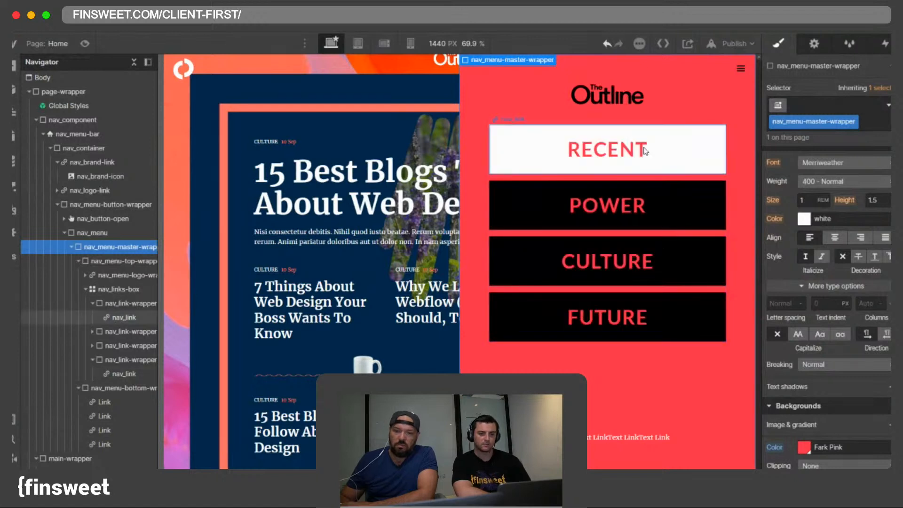
Step: Add an Opacity transition with a 100 ms duration to the RECENT nav_link
click(660, 164)
scroll(828, 282, down, 5)
click(887, 408)
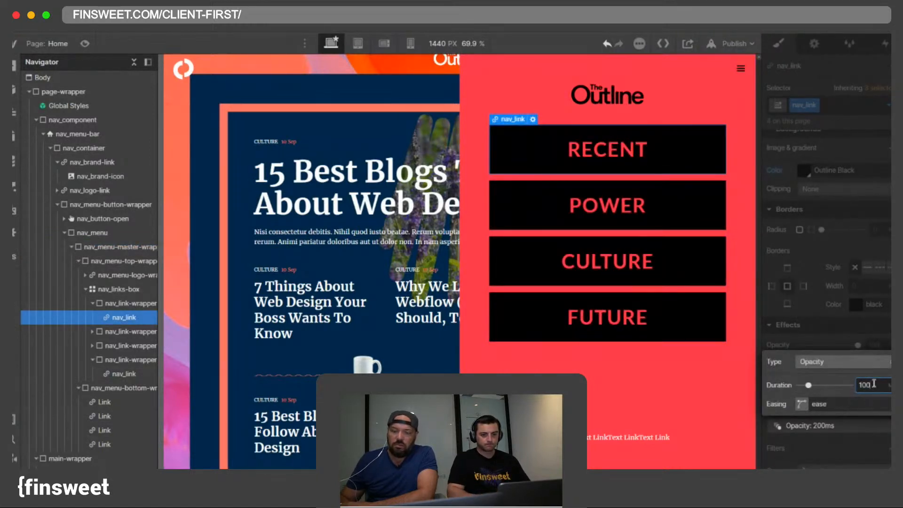
text(100)
key(Return)
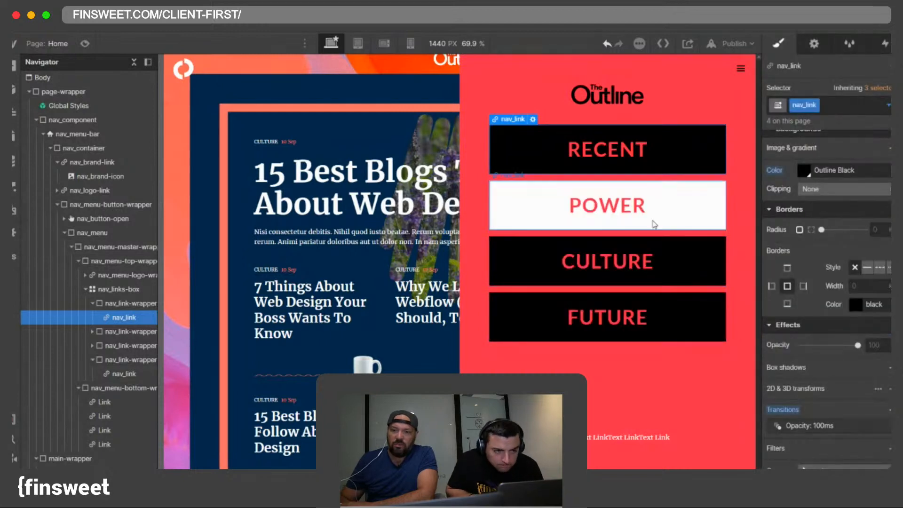
click(670, 120)
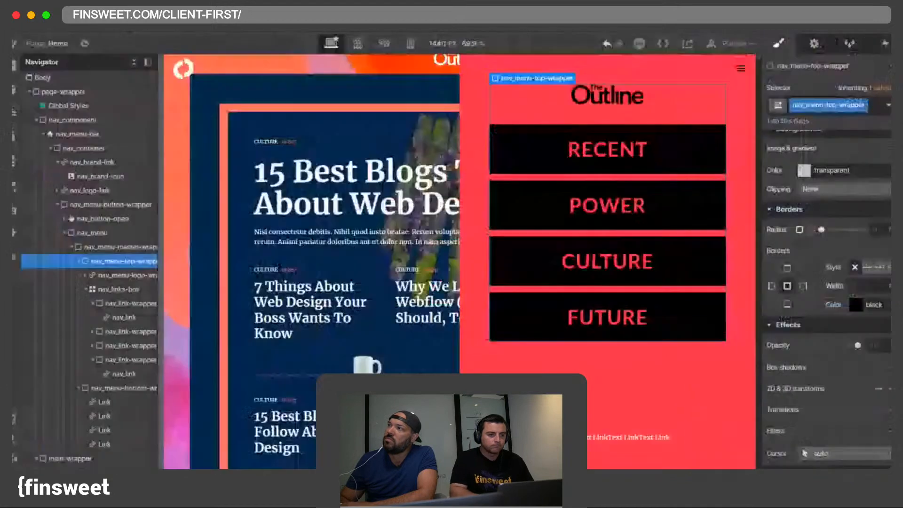
Step: Select nav_button-open, try a z-index of 20 on its Open state, and clear that z-index
click(740, 69)
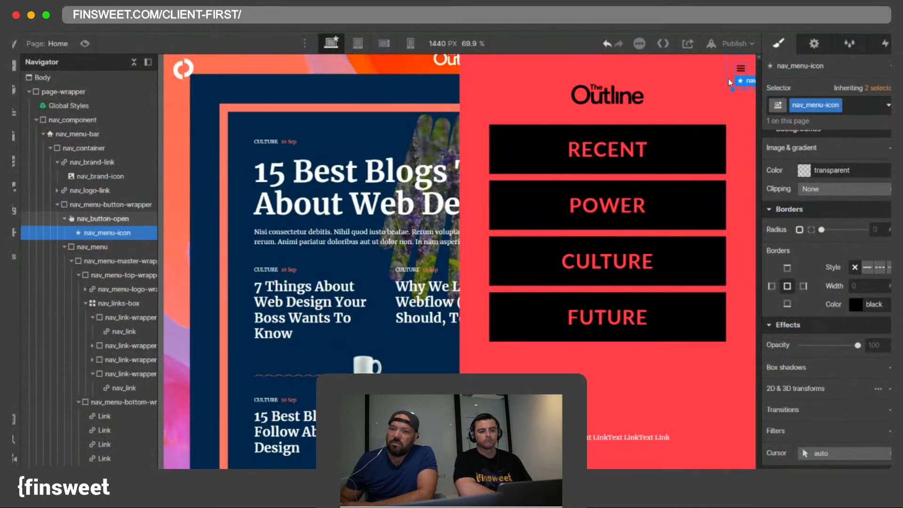
click(729, 82)
click(133, 64)
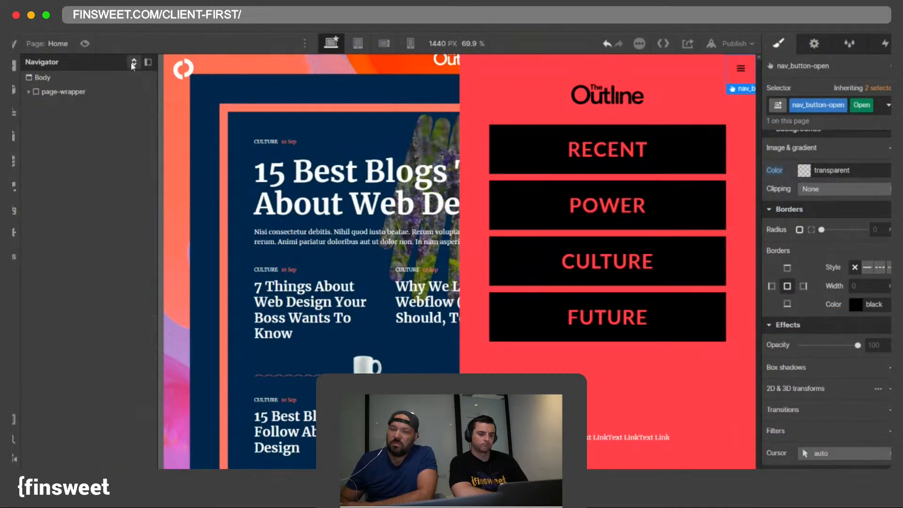
click(134, 62)
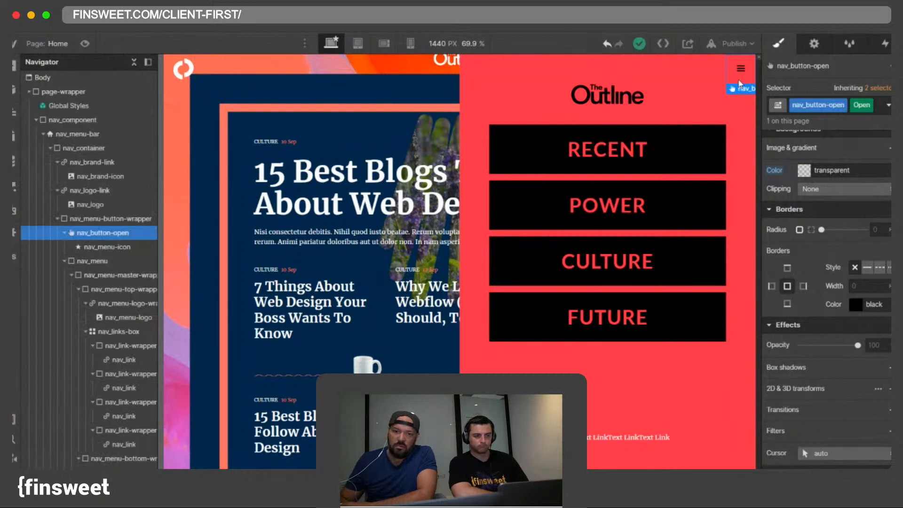
scroll(853, 260, up, 10)
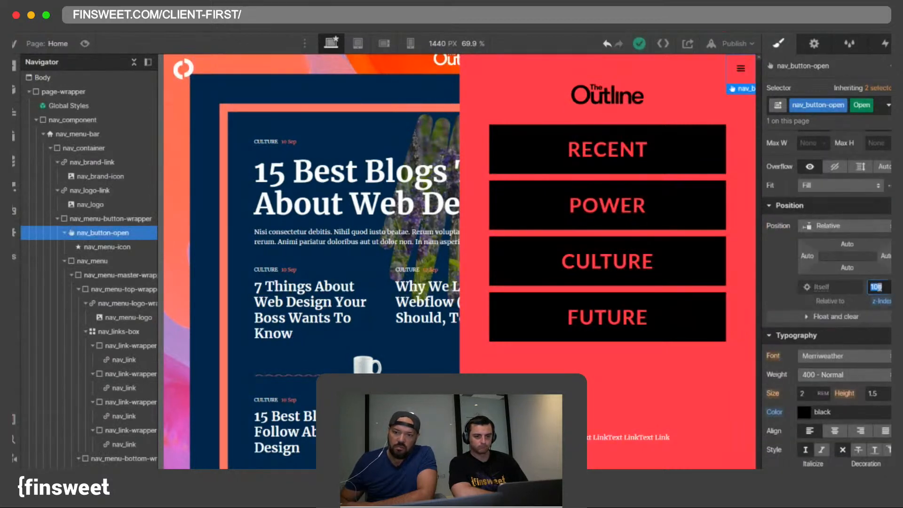
text(20)
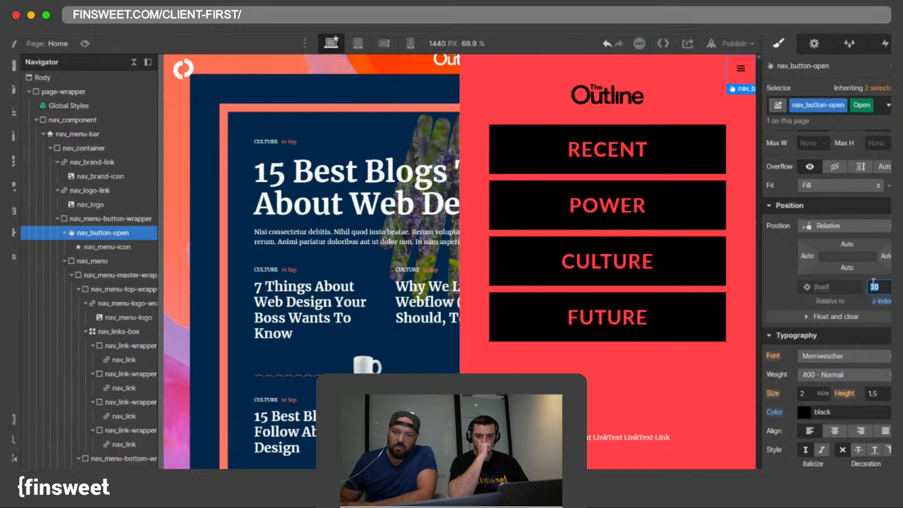
mouse_move(887, 307)
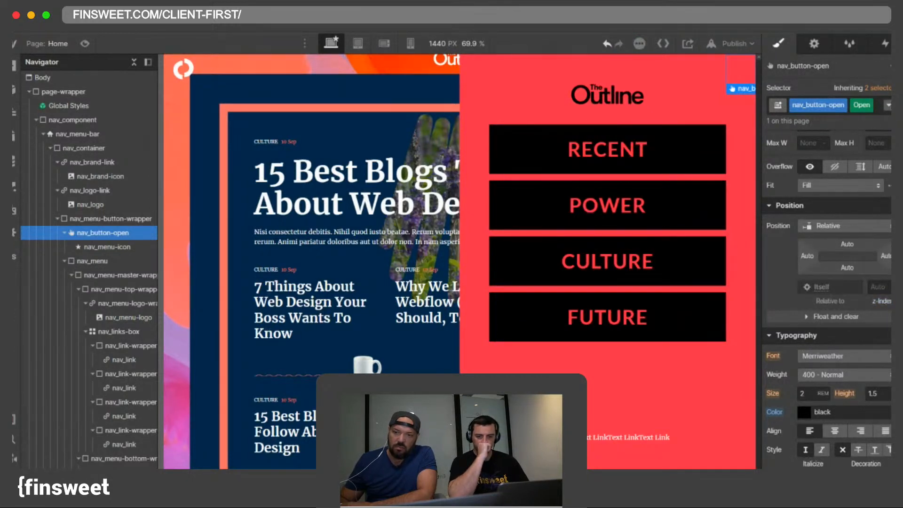
Step: Set the z-index to 20 on the base nav_button-open class instead of its Open state, and return to the Open state
click(872, 88)
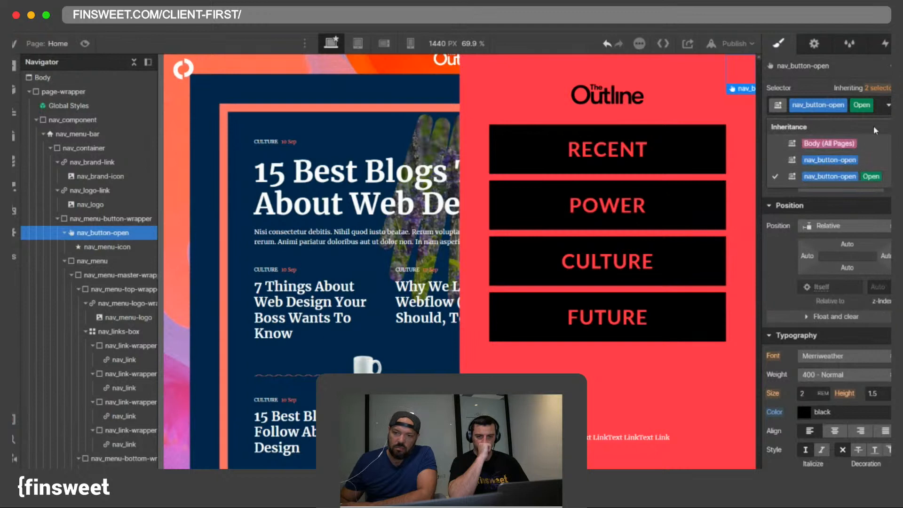
click(848, 162)
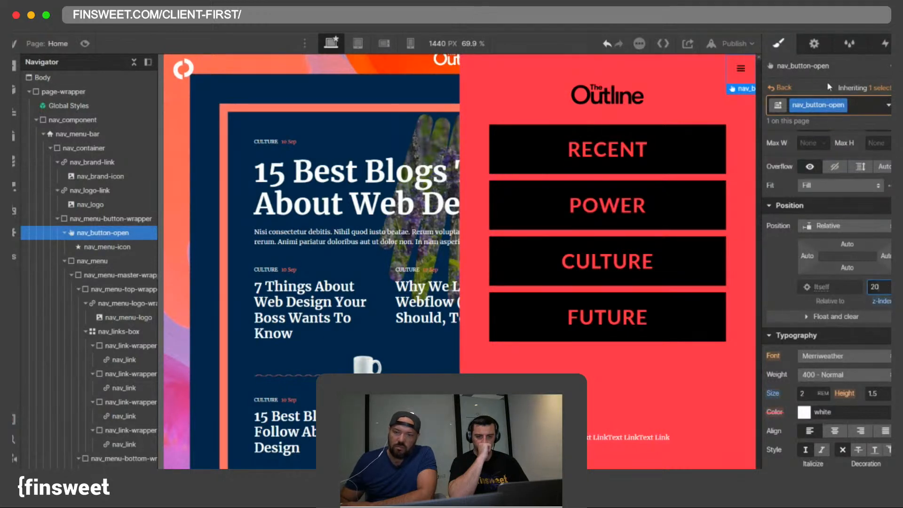
click(782, 89)
Step: Preview the page and repeatedly open and close the navigation menu to check its button, then return to editing
click(363, 91)
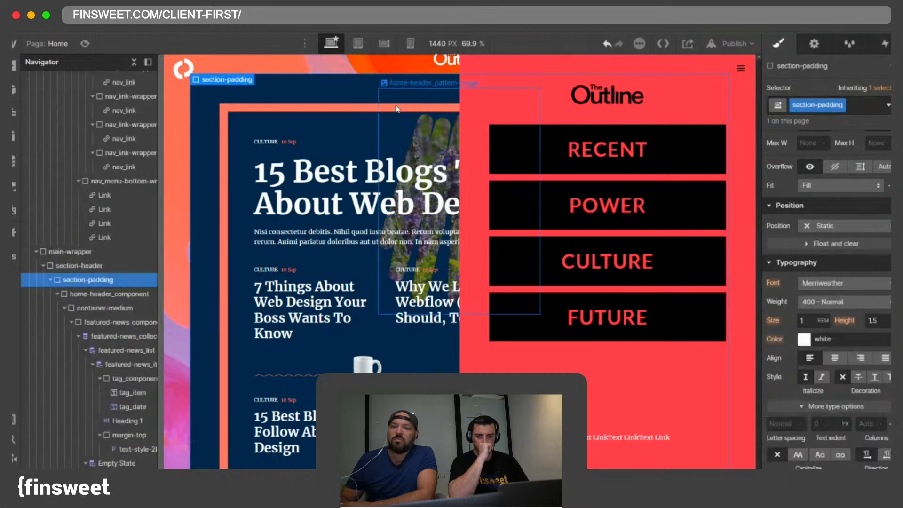
key(super+shift+p)
click(874, 79)
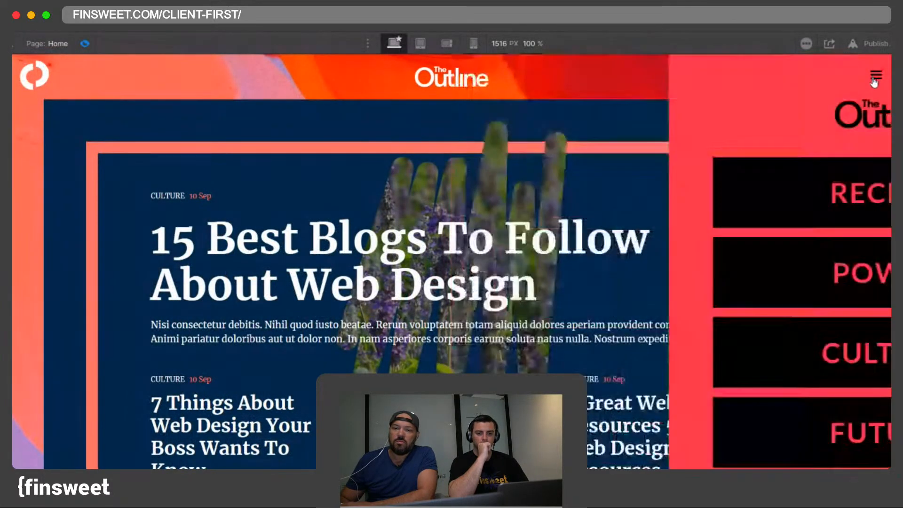
click(875, 79)
click(874, 79)
click(874, 80)
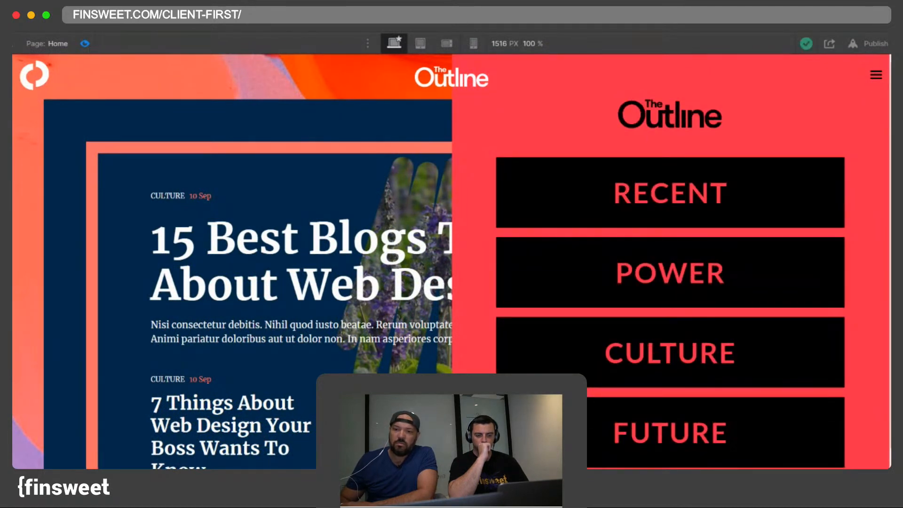
click(874, 76)
click(873, 77)
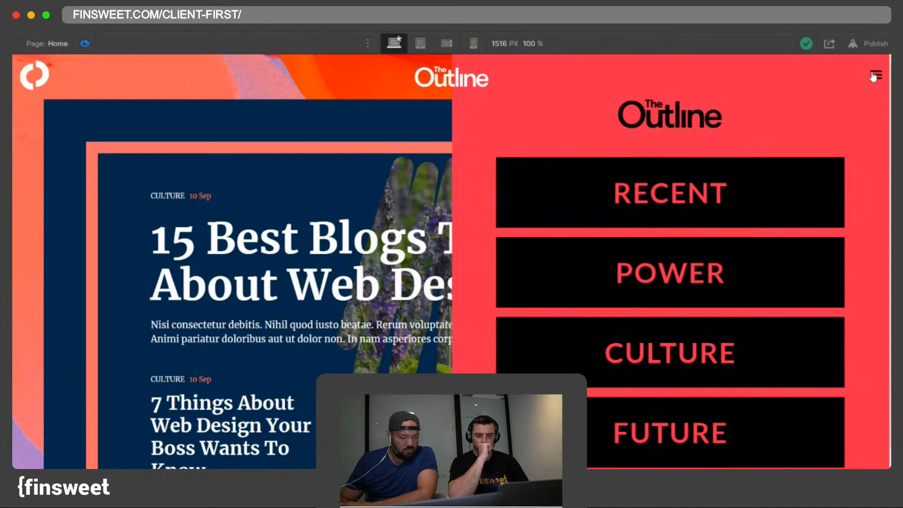
click(875, 77)
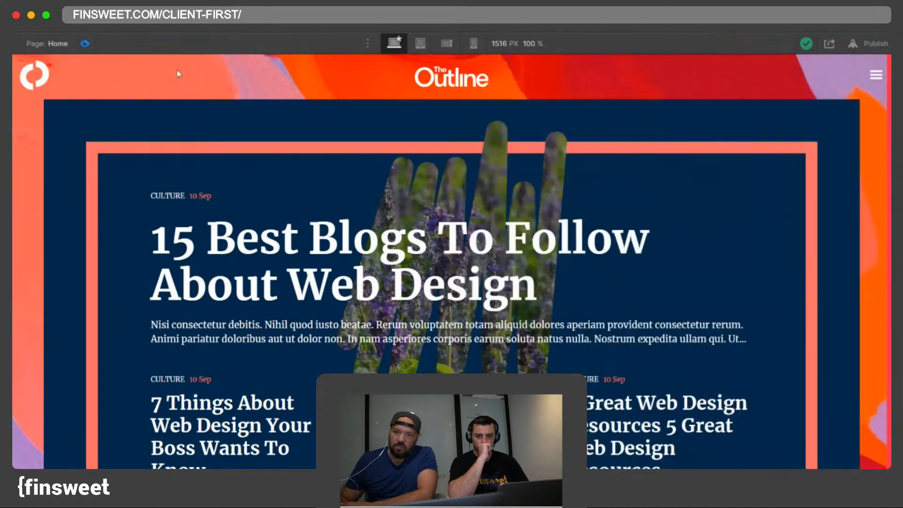
key(super+shift+p)
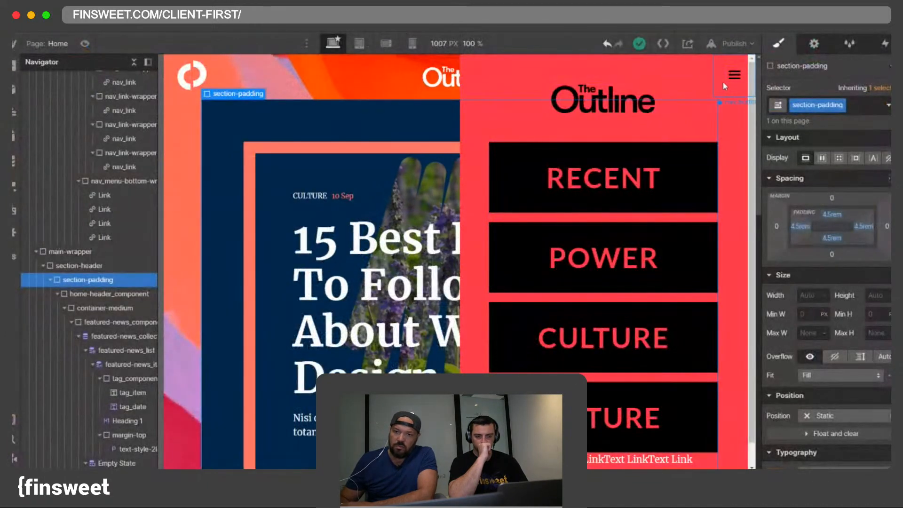
Step: Switch to the original The Outline site and close and reopen its navigation menu to study the close icon
click(719, 81)
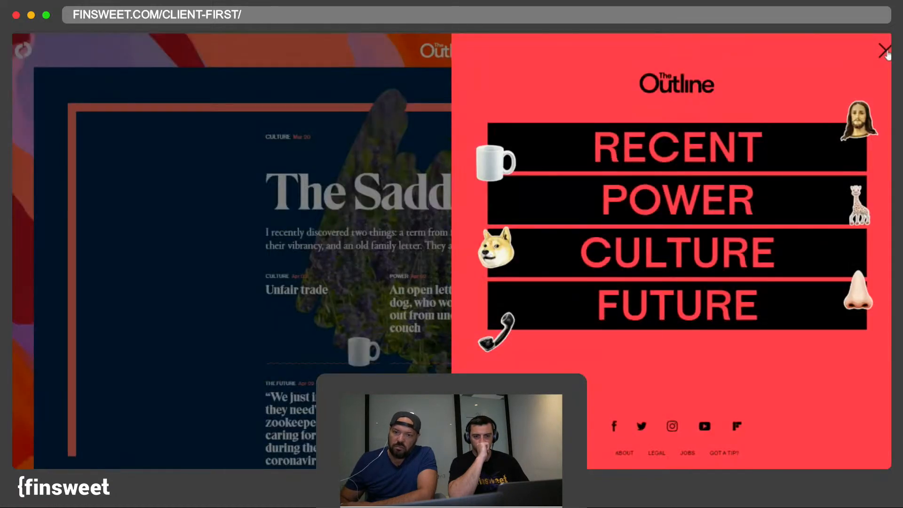
click(885, 52)
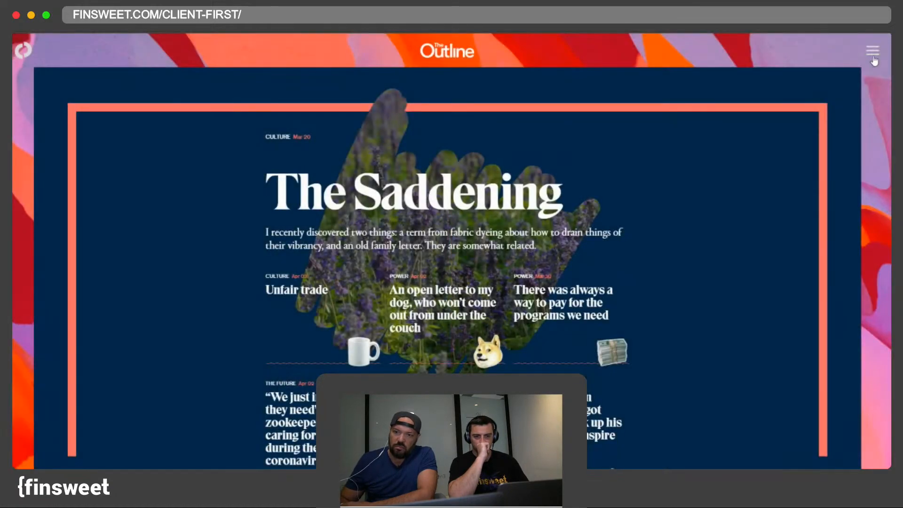
click(870, 52)
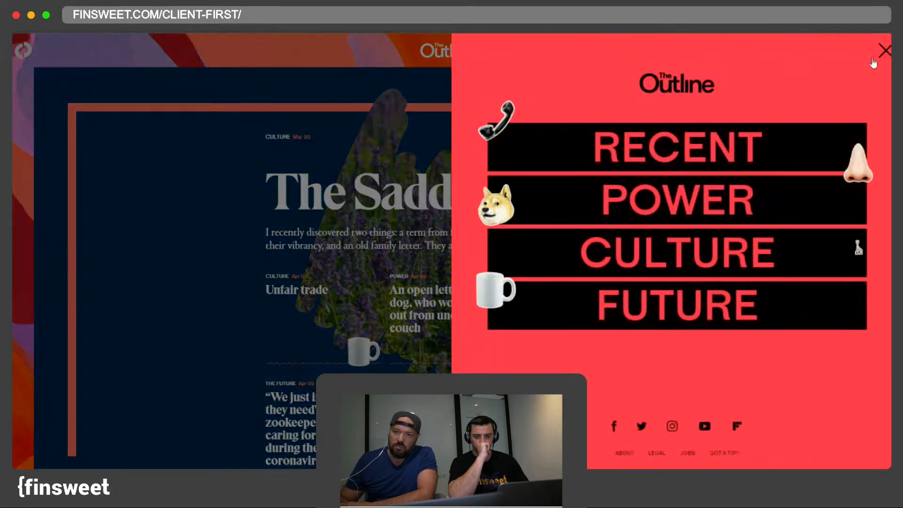
click(885, 53)
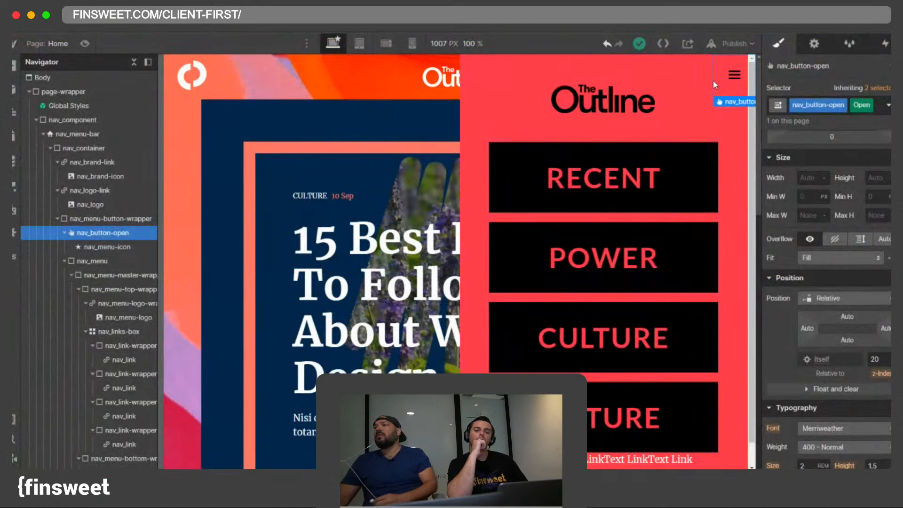
Step: Hide the navbar menu on the canvas using nav_button-open's navbar settings
click(811, 44)
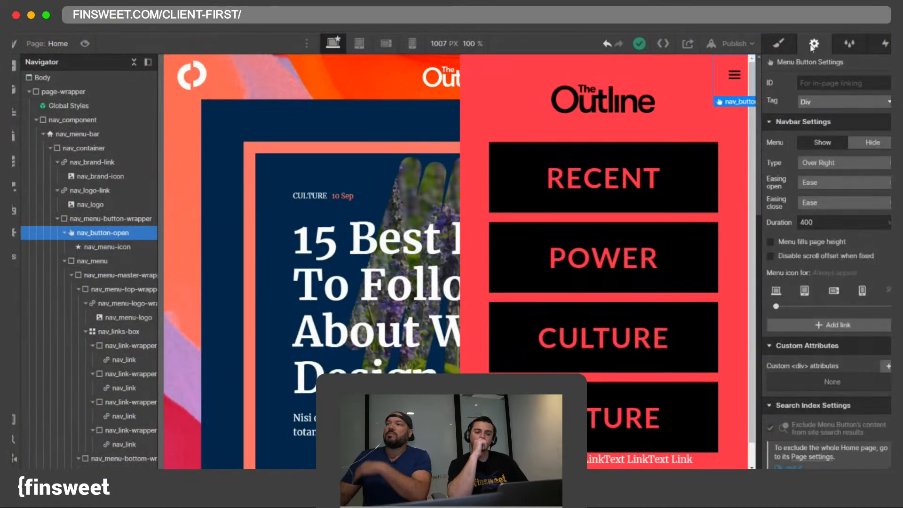
key(s)
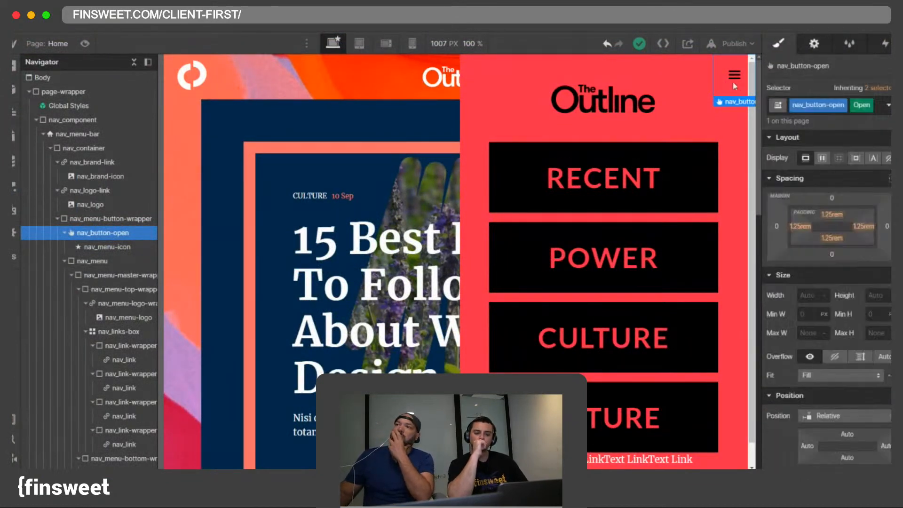
key(d)
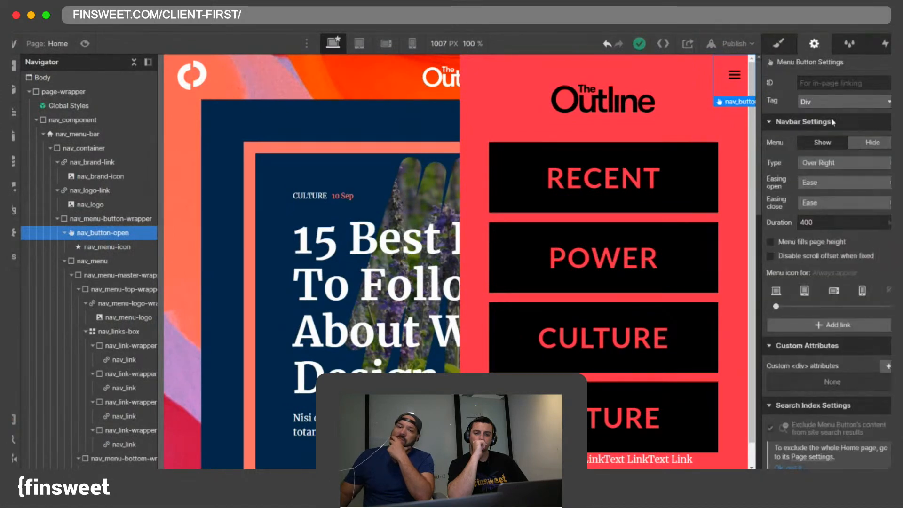
click(869, 142)
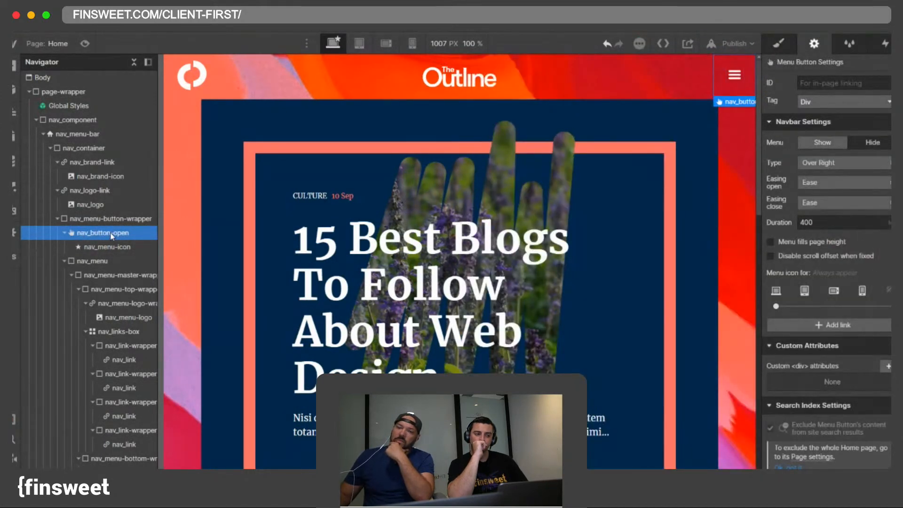
Step: Collapse nav_button-open in the navigator and clear the z-index on its base class
click(64, 233)
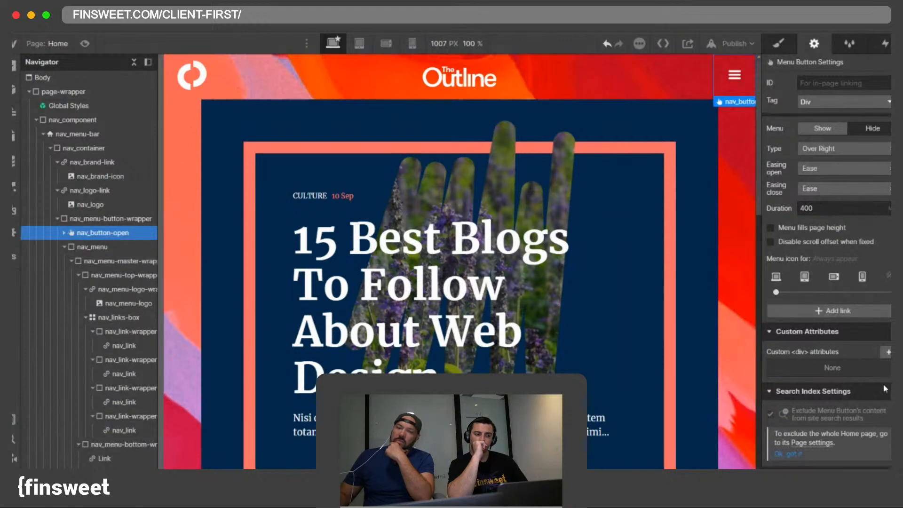
scroll(827, 282, down, 1)
click(779, 44)
scroll(866, 354, down, 6)
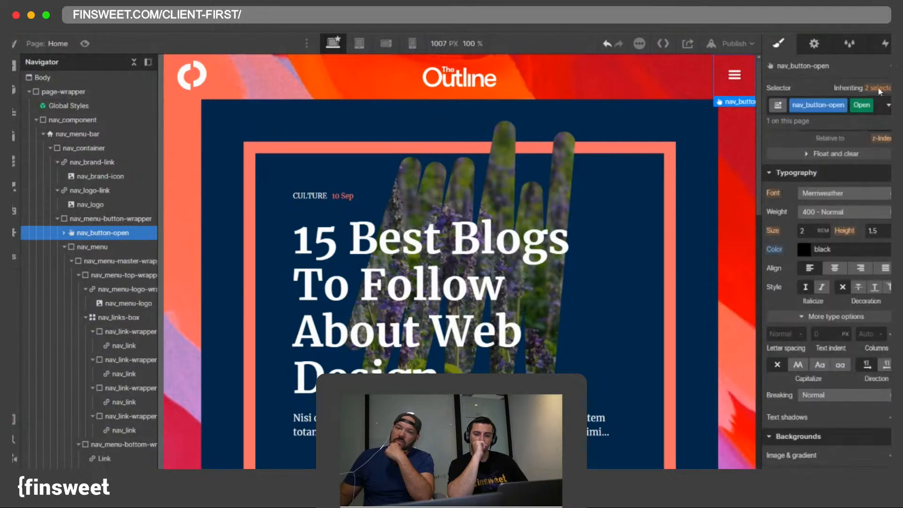
click(705, 86)
click(720, 80)
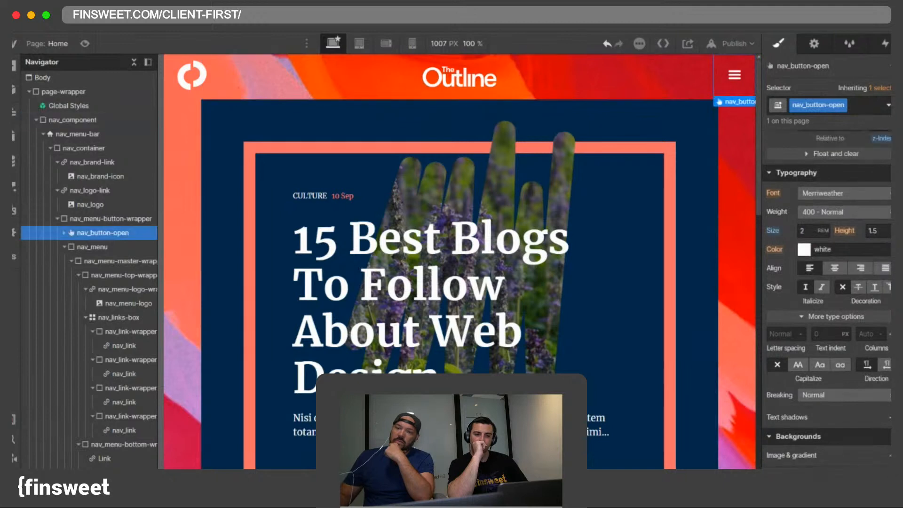
scroll(886, 228, up, 1)
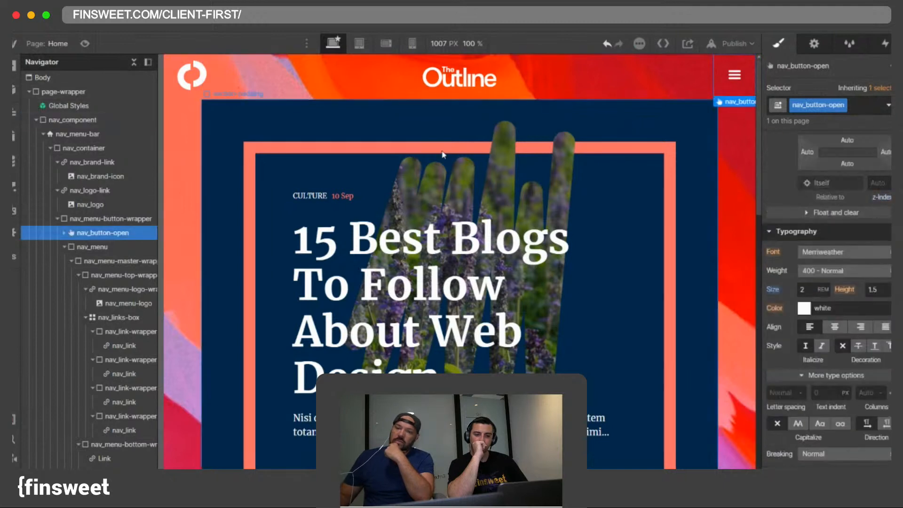
Step: Show the navbar menu on the canvas through nav_menu's settings and select nav_menu-master-wrapper
click(103, 248)
click(105, 262)
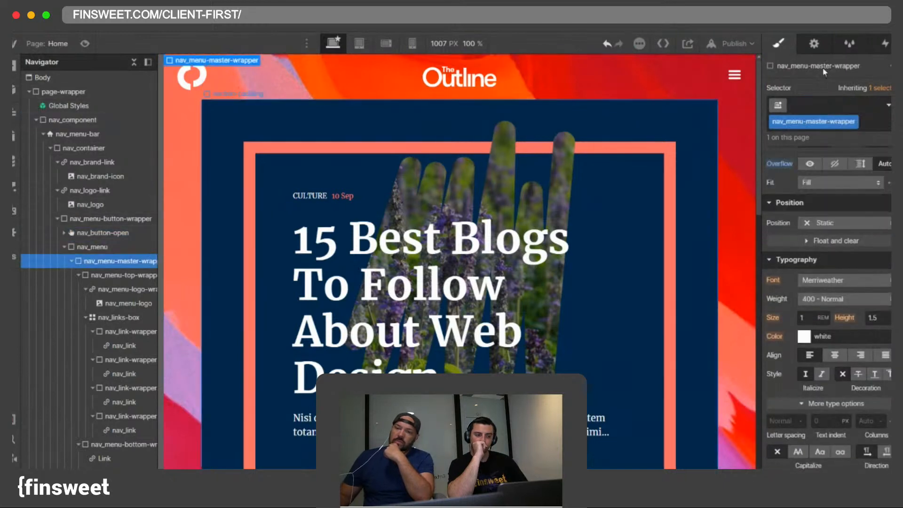
click(814, 43)
click(778, 44)
click(104, 246)
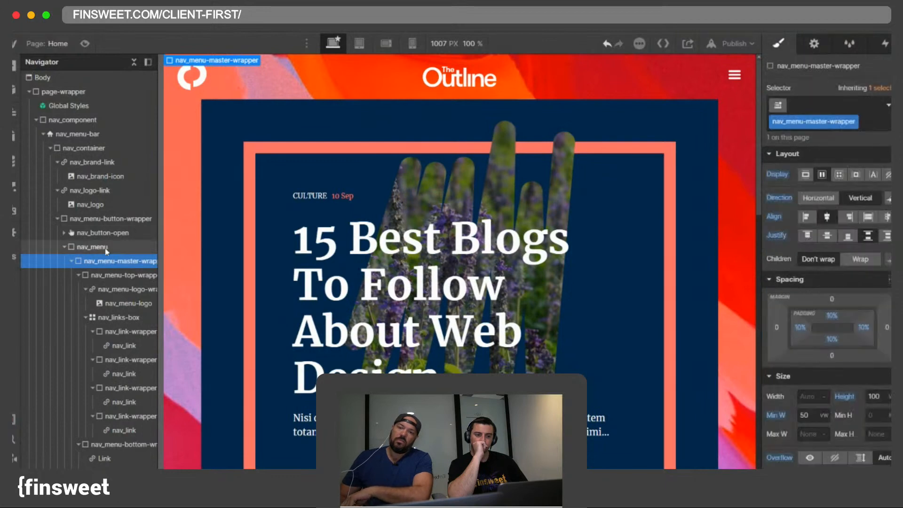
click(813, 44)
click(823, 142)
click(104, 261)
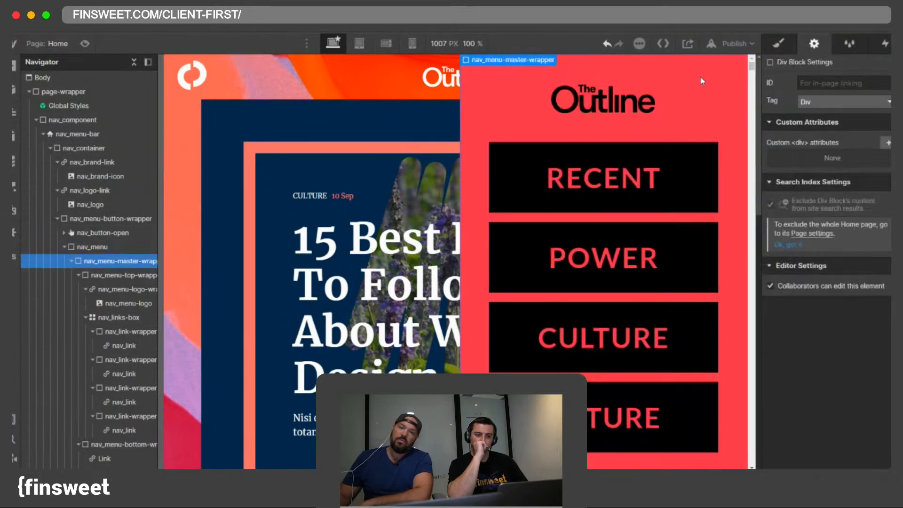
Step: Collapse nav_menu-master-wrapper in the navigator and set the canvas width to 1440 px
click(72, 261)
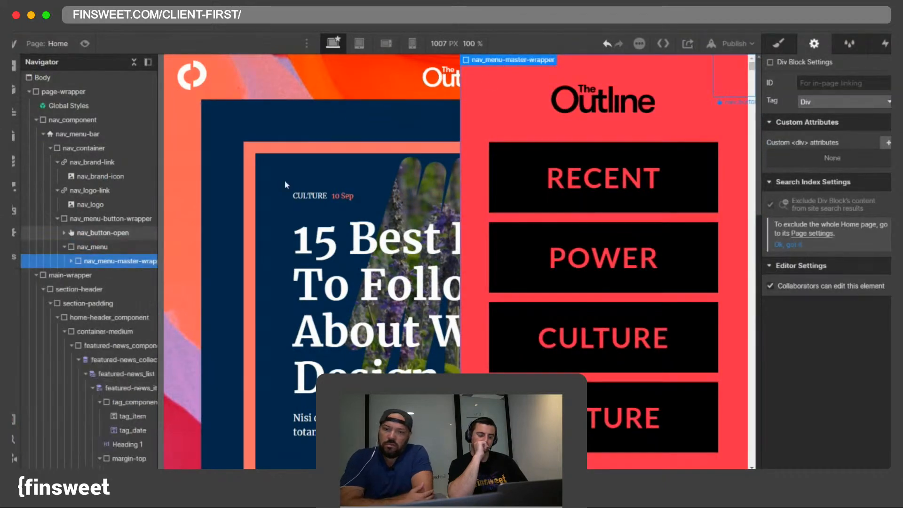
click(466, 43)
text(1440)
key(Return)
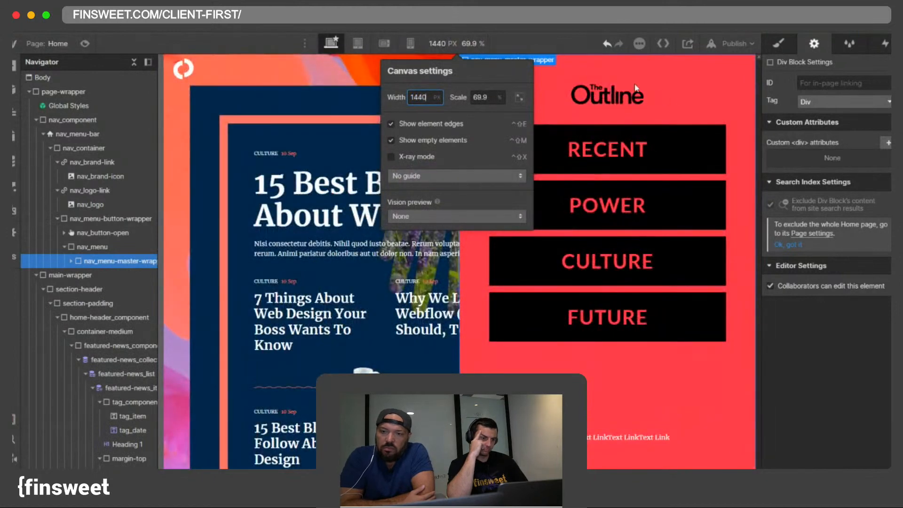
click(66, 262)
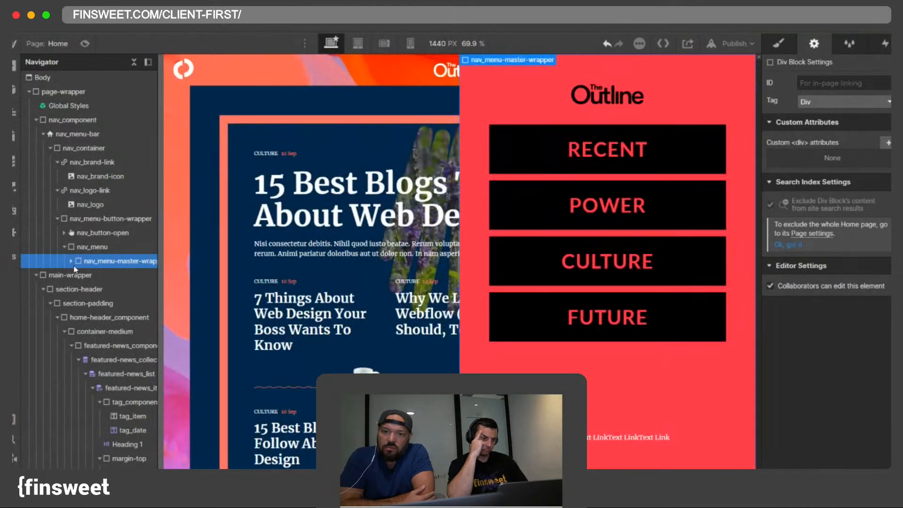
Step: Expand nav_menu-master-wrapper in the navigator and move its nested nav_button-open above nav_menu-top-wrapper as the first child
click(71, 261)
click(78, 275)
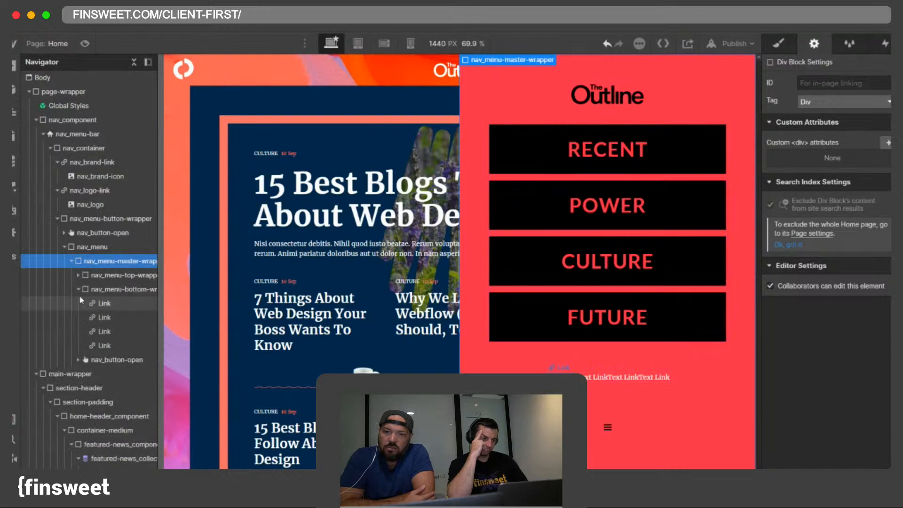
click(78, 290)
click(105, 304)
drag(105, 308, 106, 274)
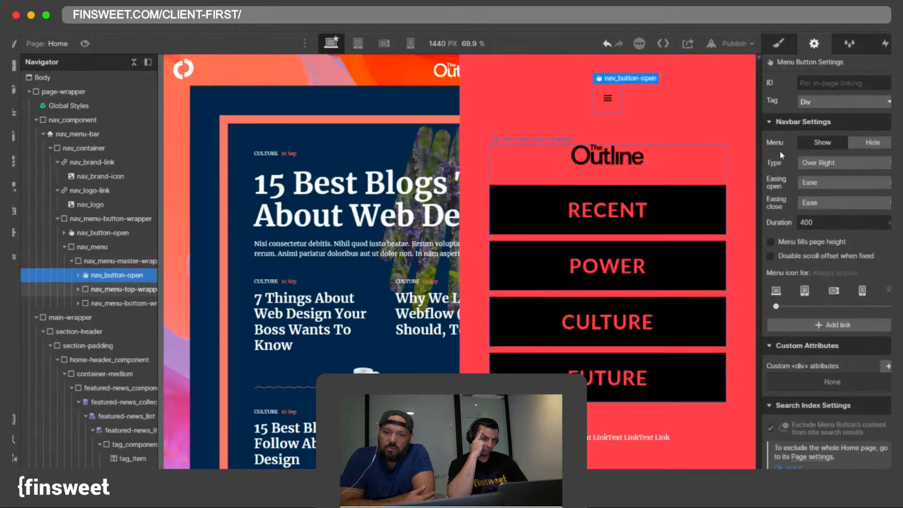
Step: Duplicate the class of the nav_button-open inside the menu and name the copy nav_button-close
click(778, 43)
click(844, 106)
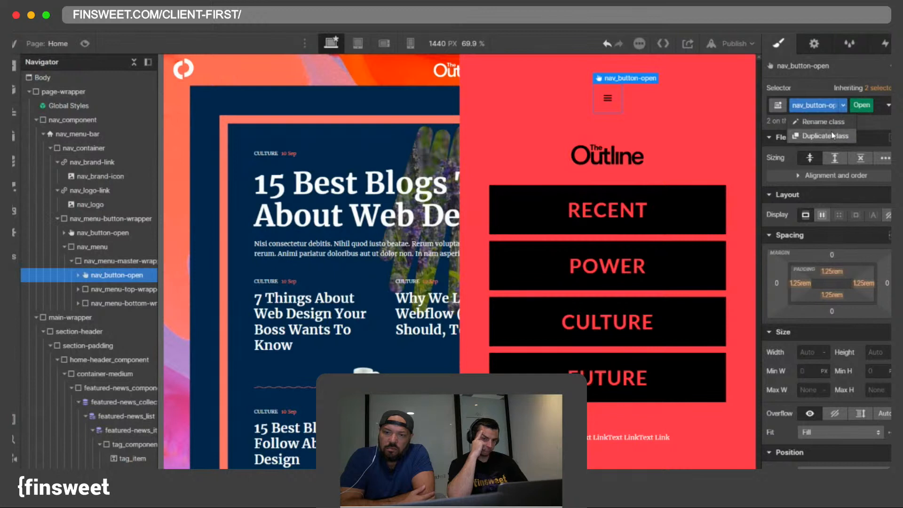
click(833, 135)
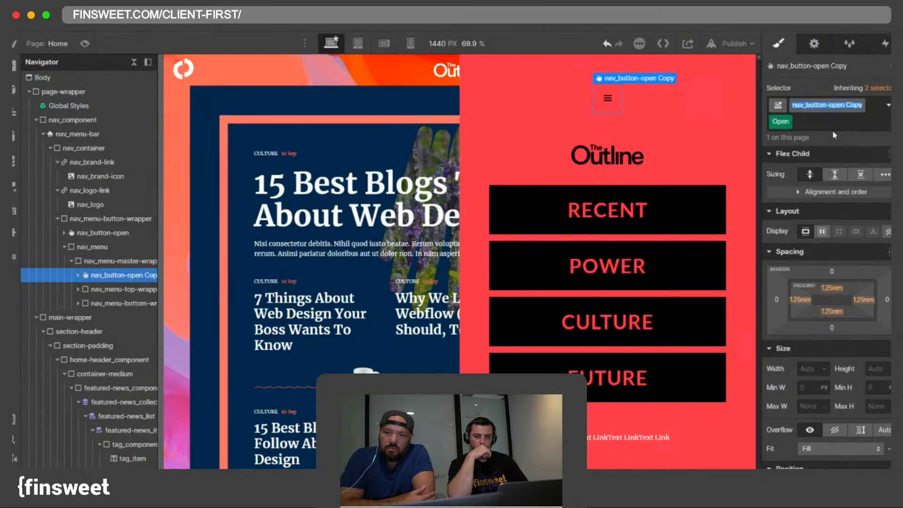
key(BackSpace)
key(BackSpace)
key(BackSpace)
key(BackSpace)
key(BackSpace)
key(BackSpace)
key(BackSpace)
key(BackSpace)
key(BackSpace)
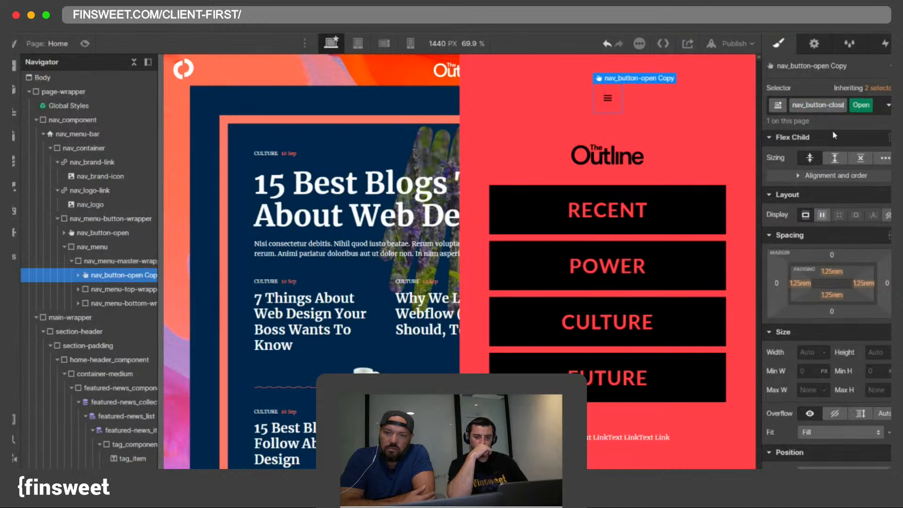
key(Return)
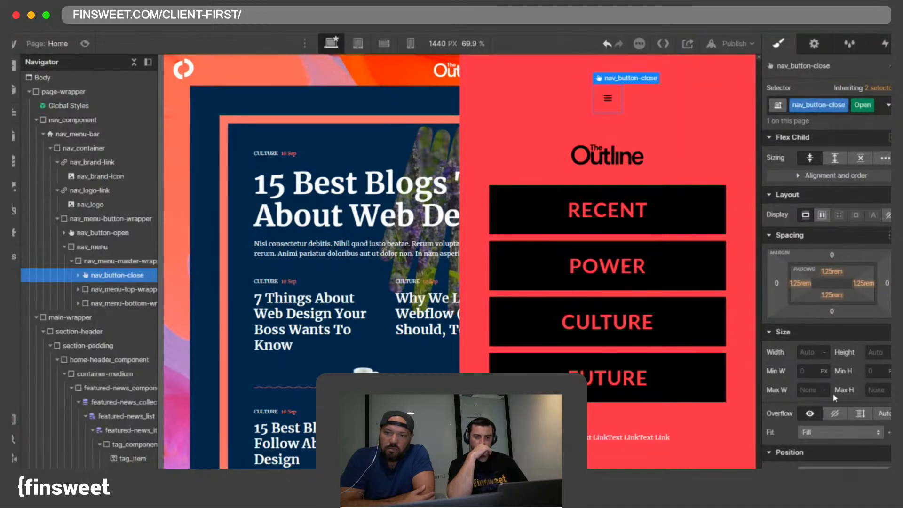
Step: Set nav_button-close's position to Absolute with the top-right preset
scroll(832, 393, down, 5)
click(830, 297)
click(825, 308)
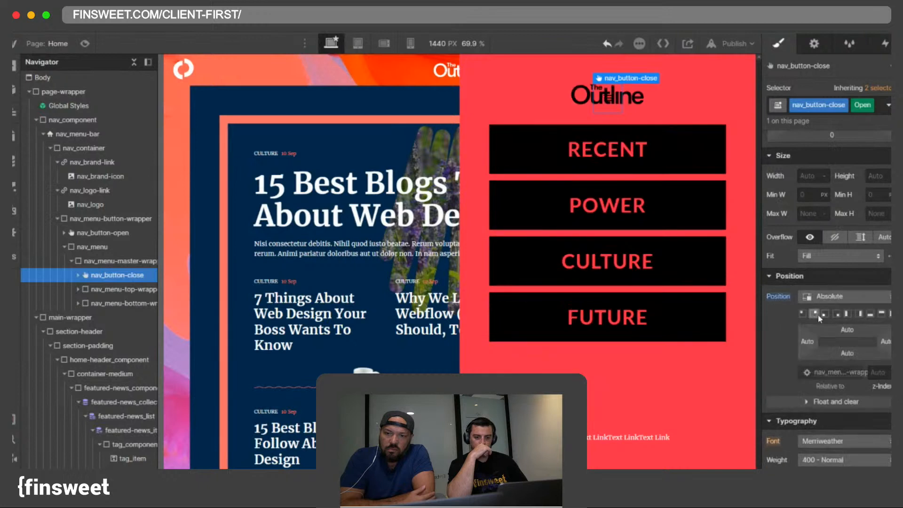
click(815, 314)
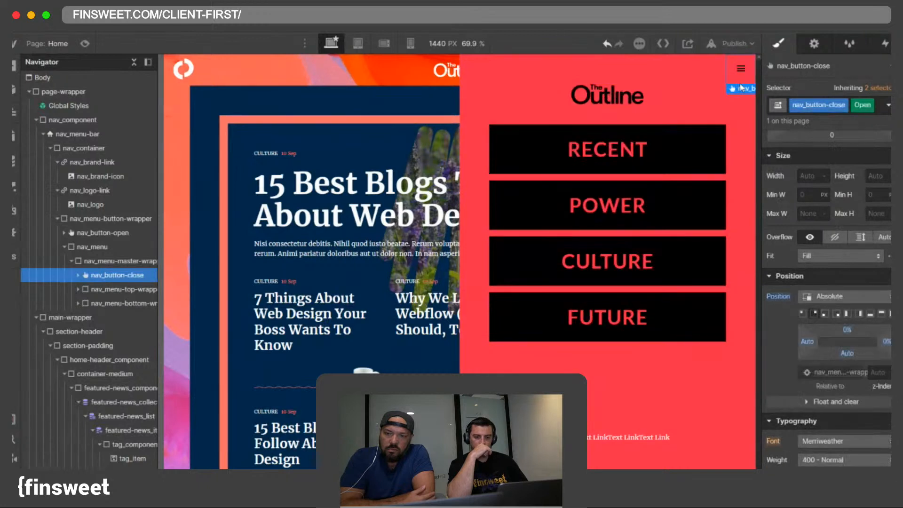
Step: Hide the navbar menu on the canvas and test opening and closing it in preview
click(810, 47)
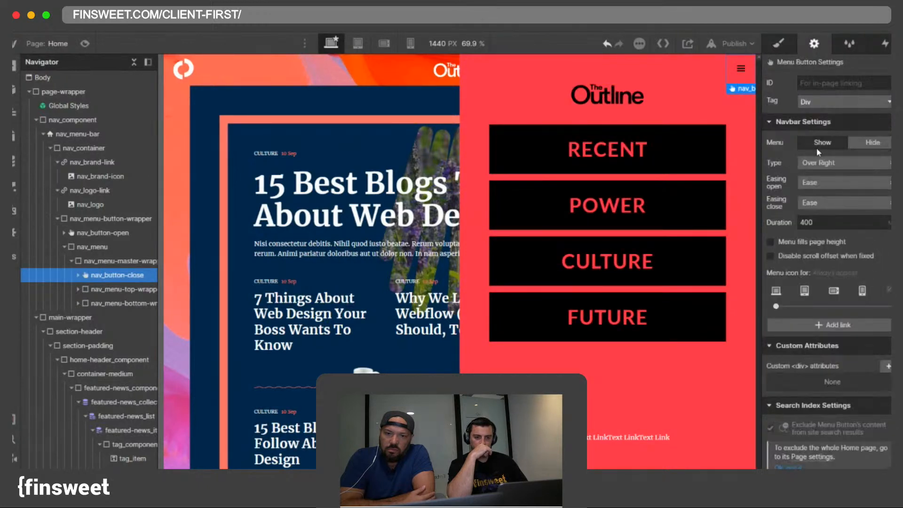
click(855, 144)
click(452, 92)
click(85, 43)
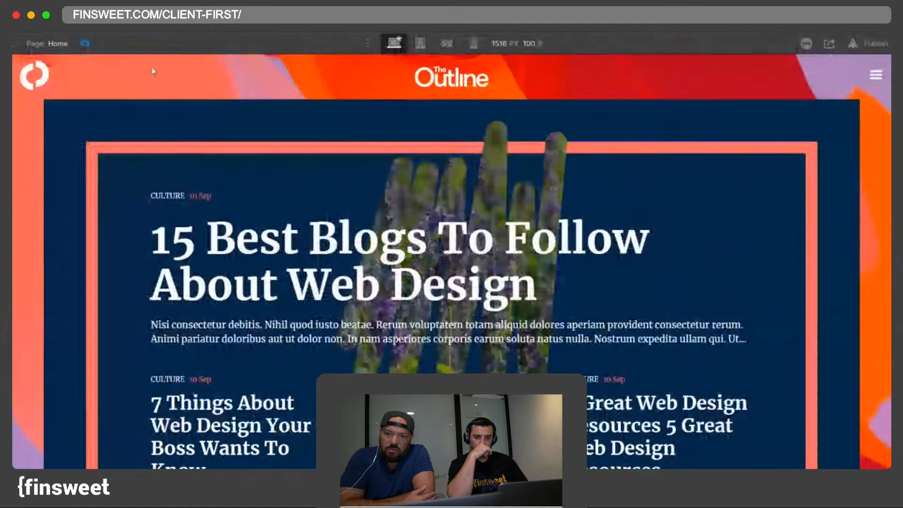
click(865, 83)
click(867, 82)
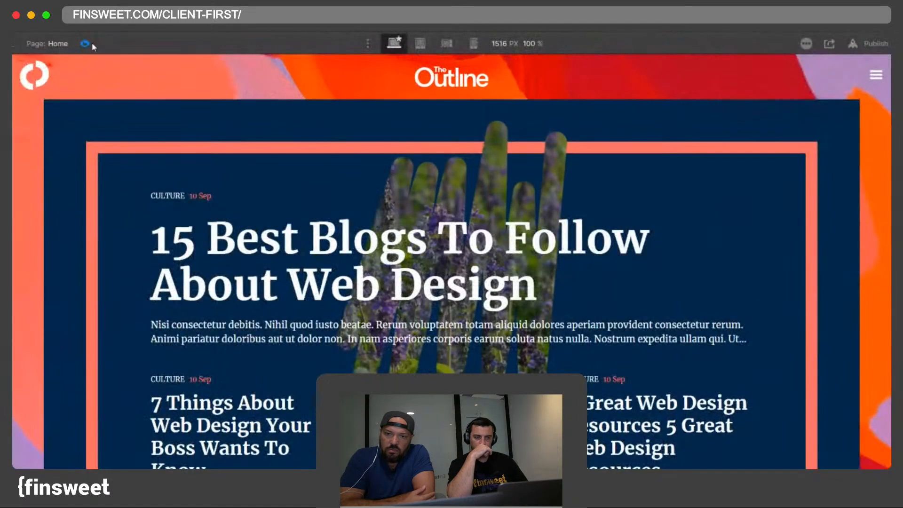
click(85, 44)
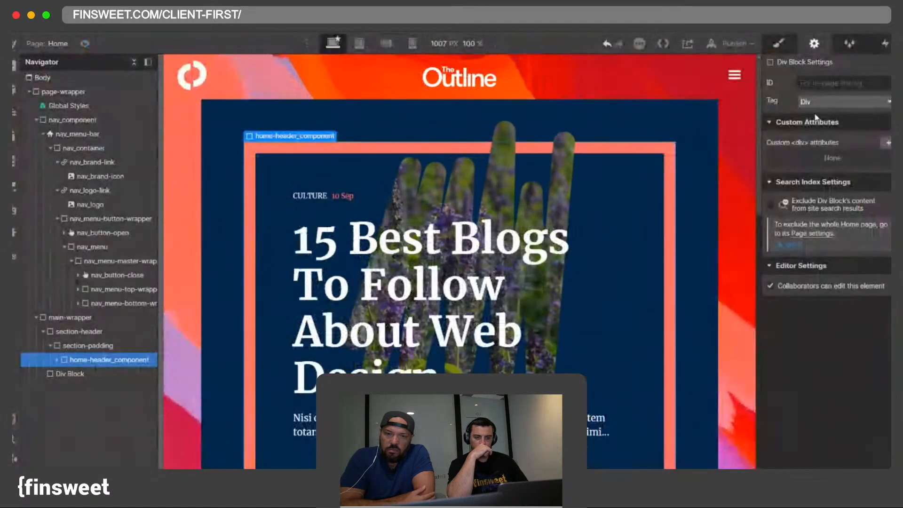
Step: Show the navbar menu on the canvas through nav_button-open's settings and select nav_menu-master-wrapper
click(735, 74)
click(819, 142)
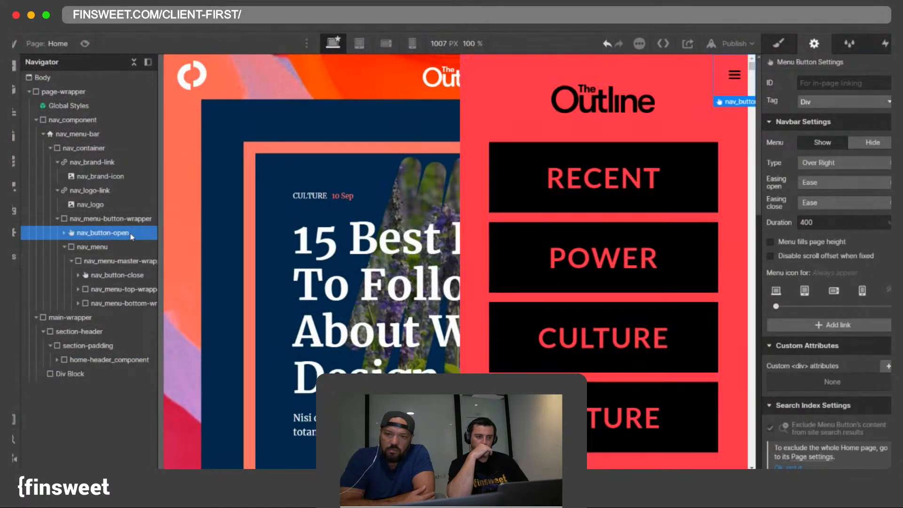
click(118, 261)
key(s)
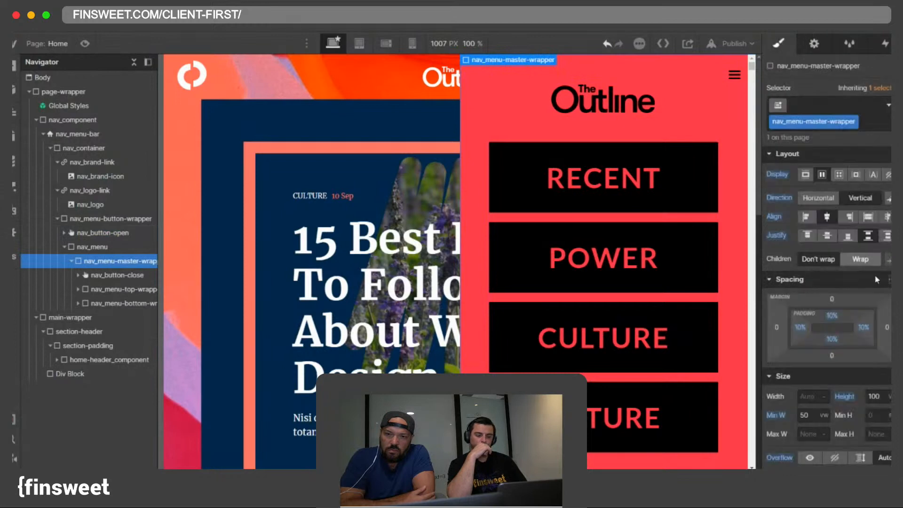
scroll(875, 279, down, 3)
key(d)
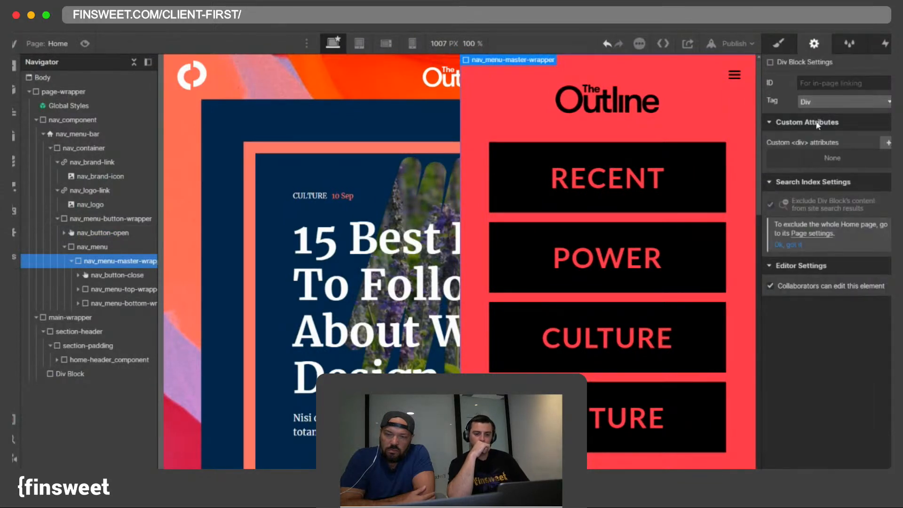
Step: Preview the page and repeatedly open and close the menu to examine how its two buttons behave
click(84, 44)
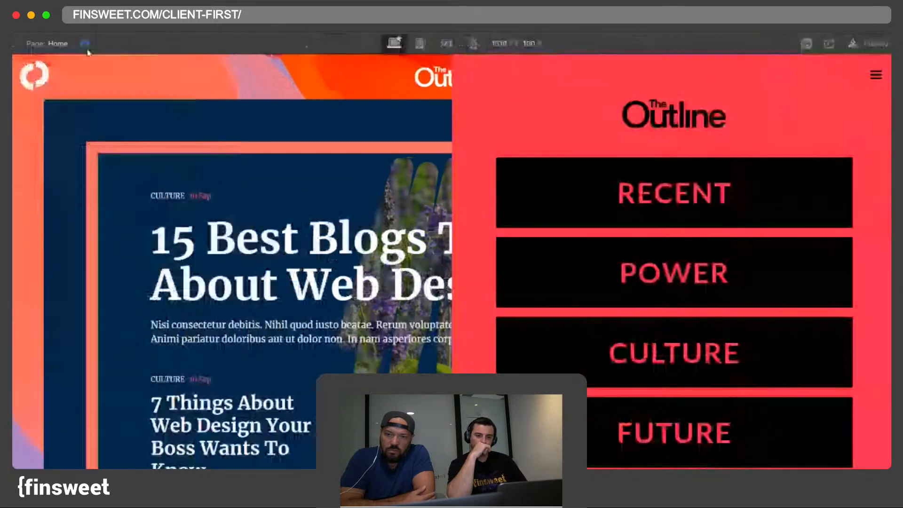
click(880, 84)
click(874, 79)
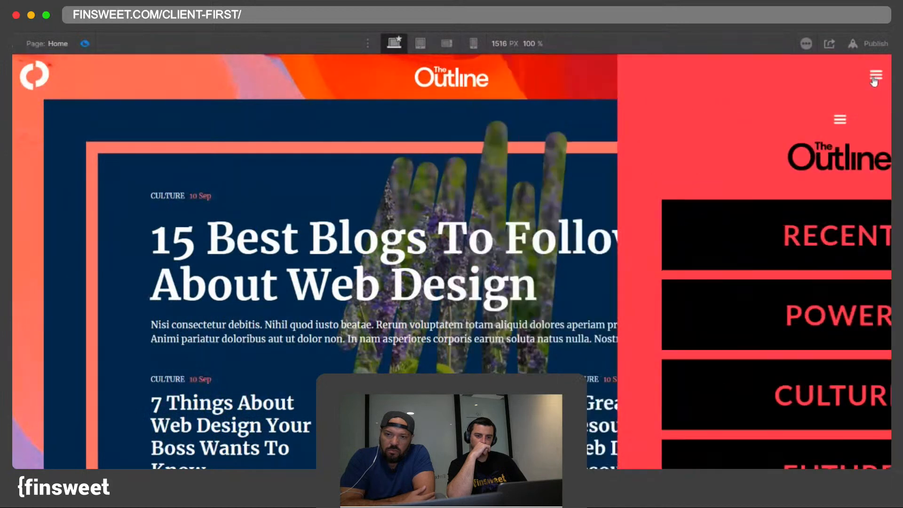
click(875, 79)
click(874, 79)
click(874, 79)
click(874, 79)
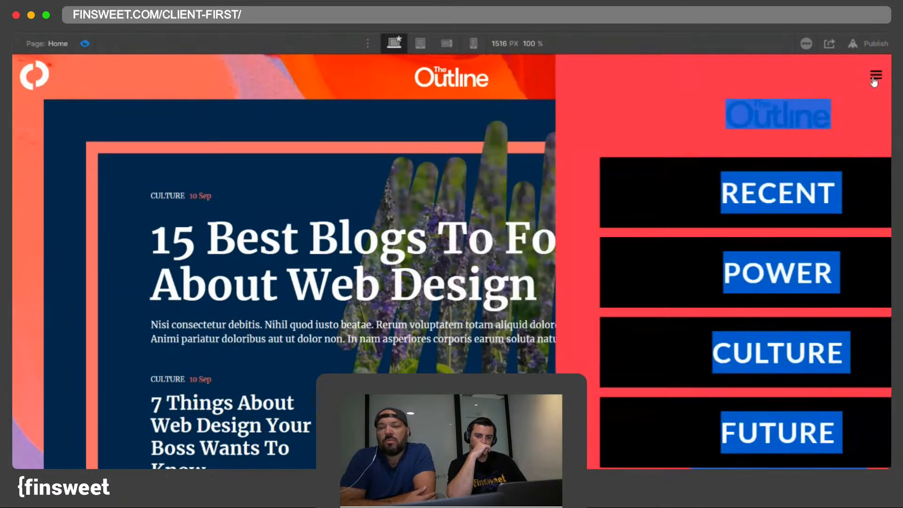
click(875, 80)
click(879, 82)
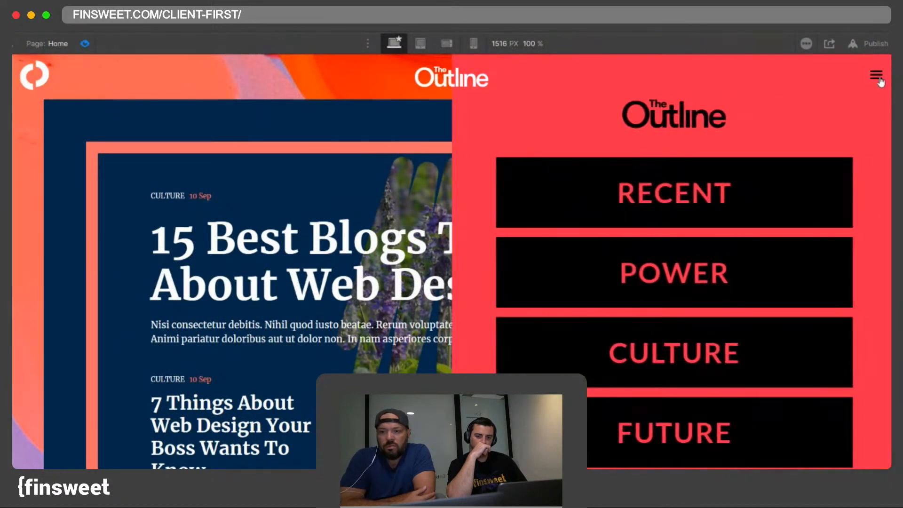
click(84, 44)
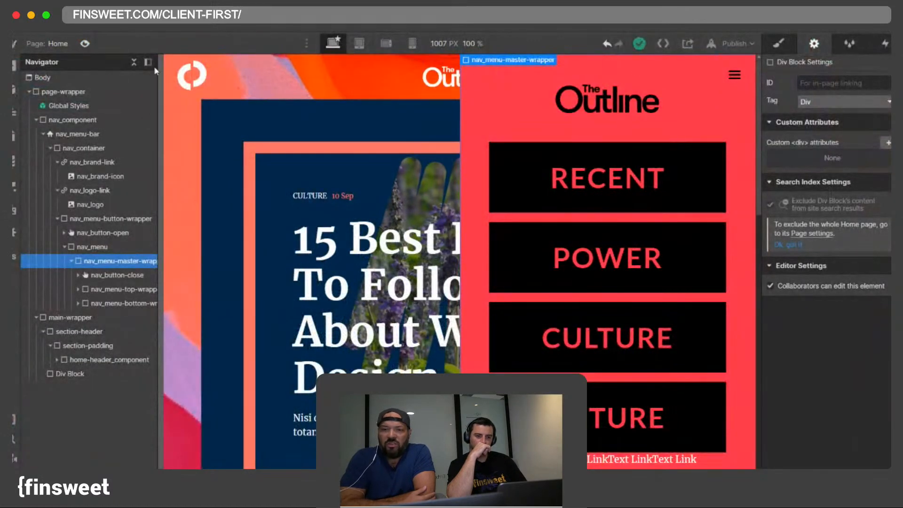
click(84, 43)
click(880, 82)
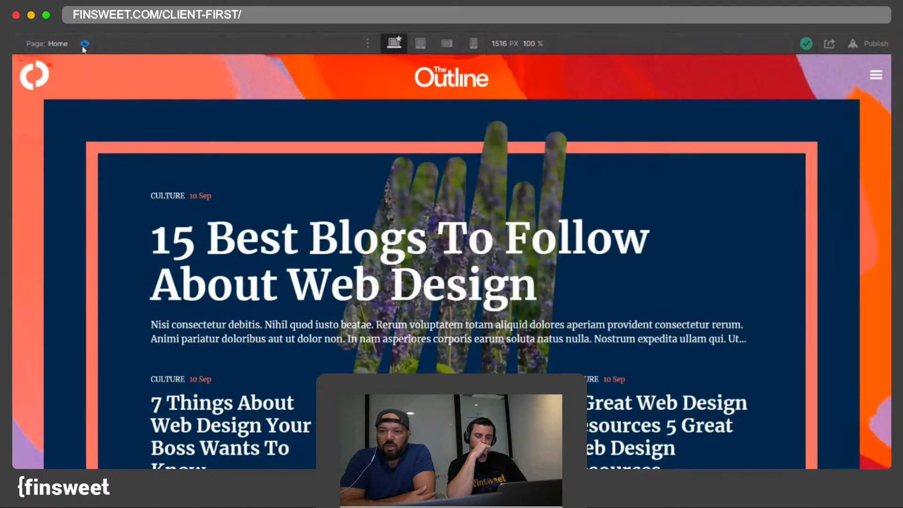
click(84, 44)
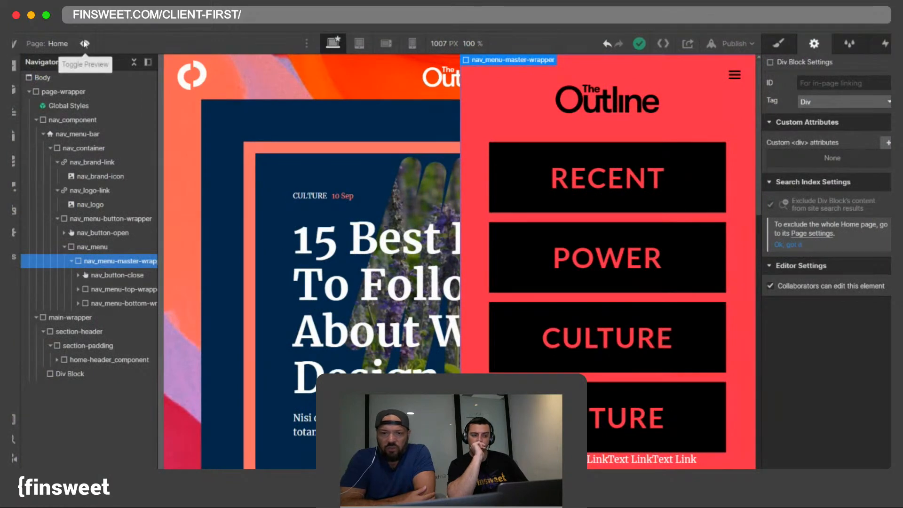
Step: Check the styles of the menu's wrapper elements and set nav_menu's z-index to 100
click(778, 43)
scroll(869, 350, down, 3)
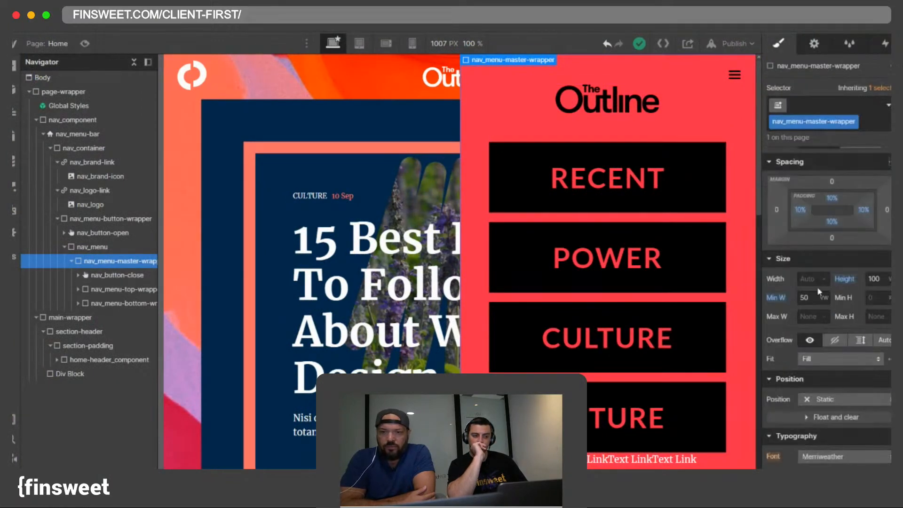
click(100, 248)
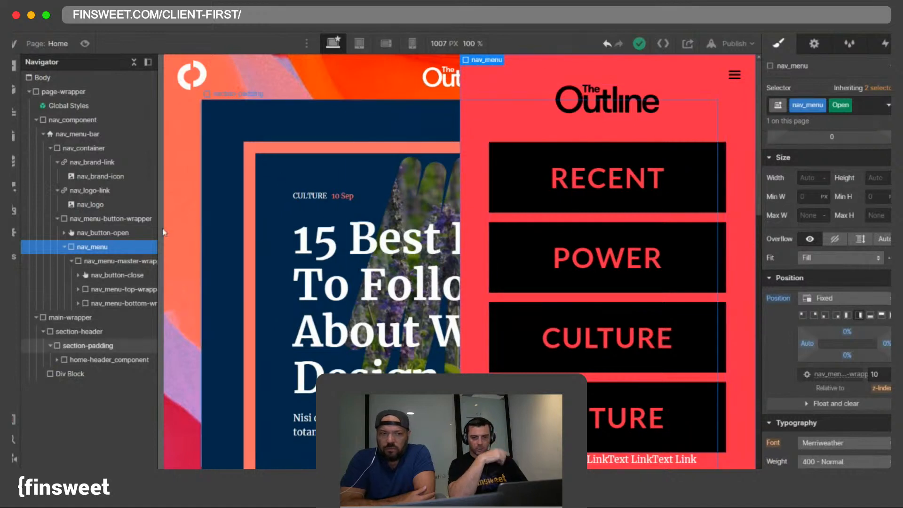
click(99, 232)
click(86, 218)
click(85, 231)
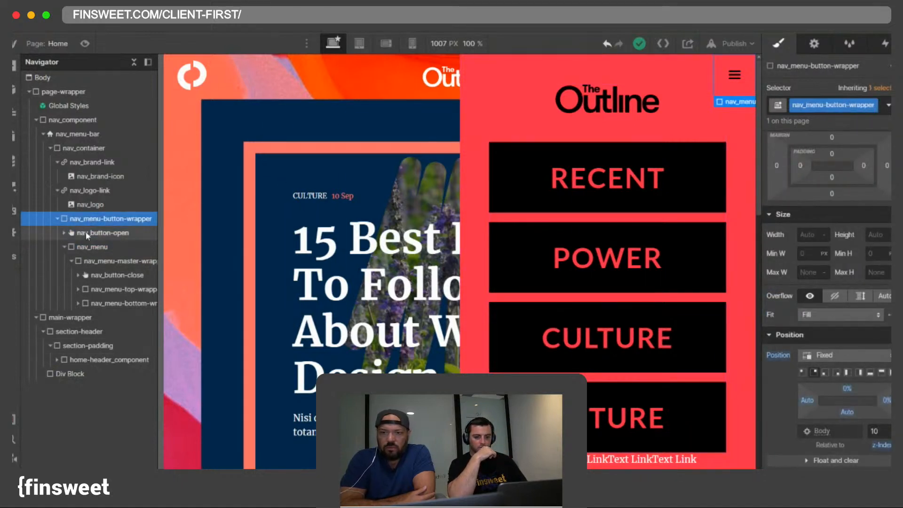
click(93, 247)
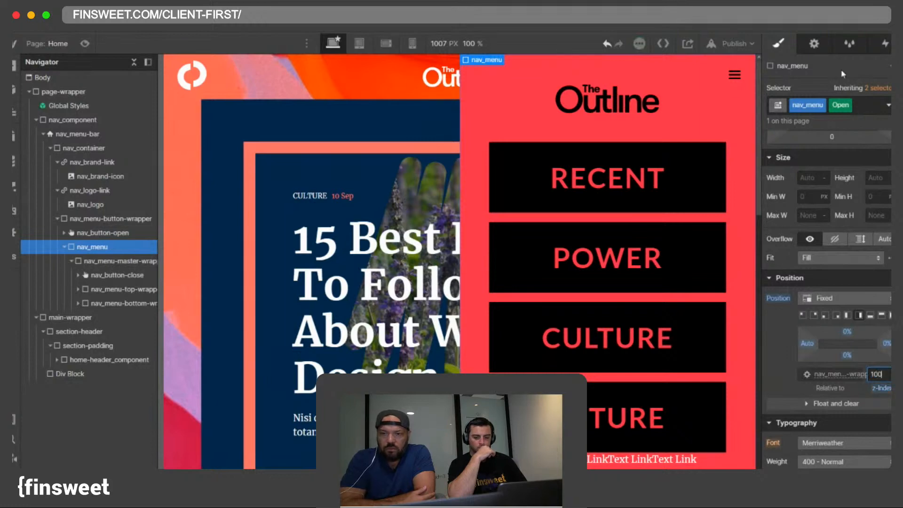
Step: Preview the page with the changed menu stacking and publish the site
key(super+shift+p)
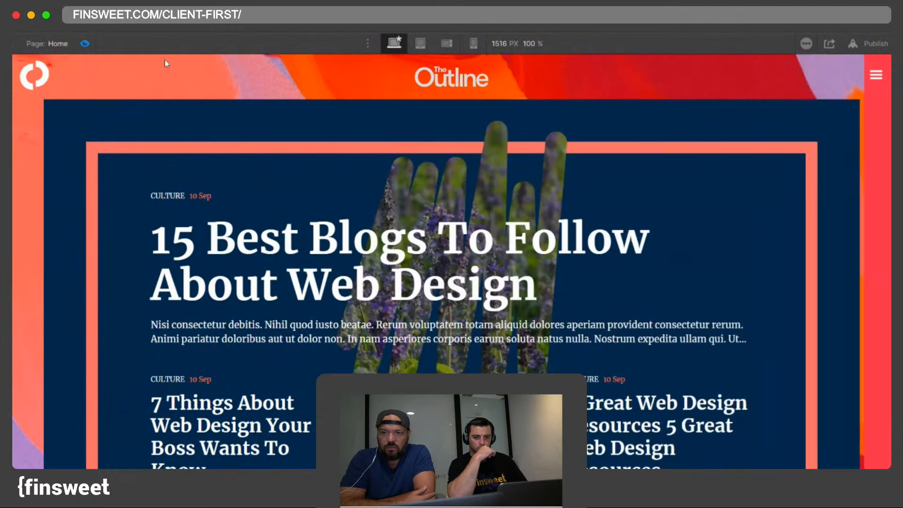
click(87, 44)
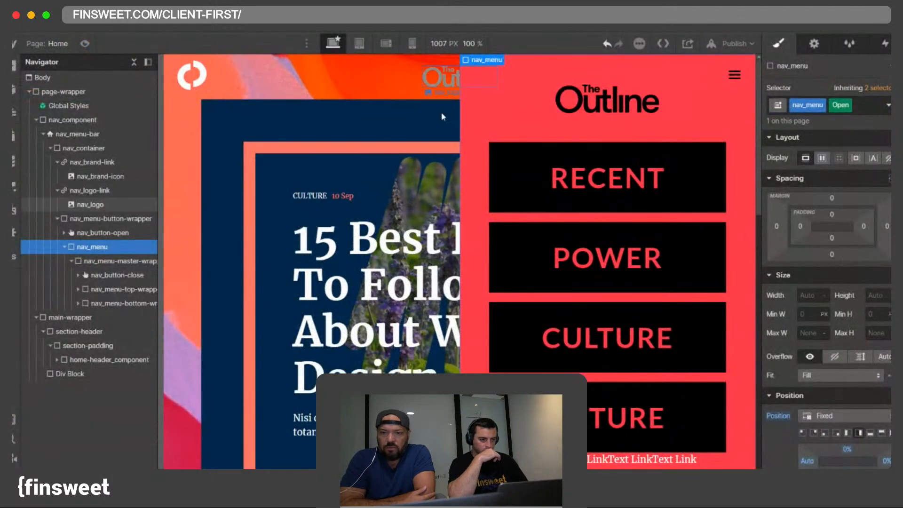
click(736, 43)
click(701, 214)
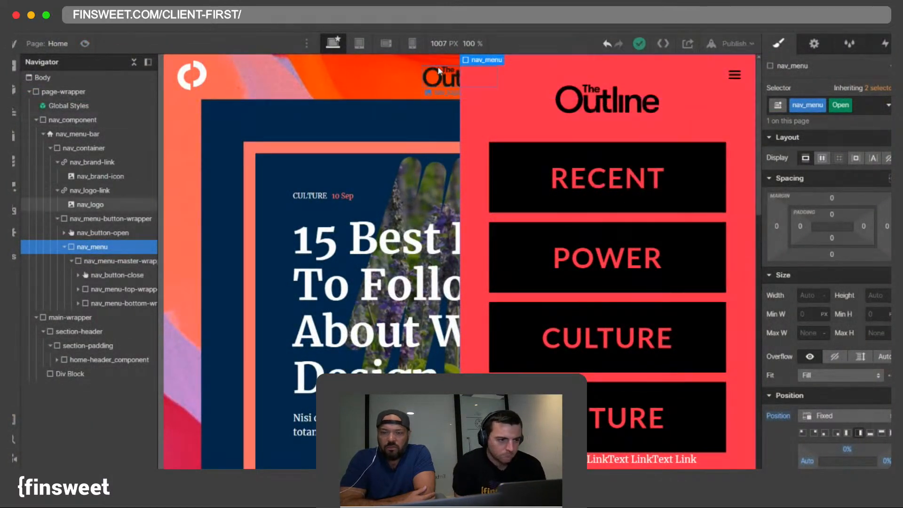
Step: Set nav_logo-link's position to Relative with a z-index of 0
click(89, 204)
click(89, 190)
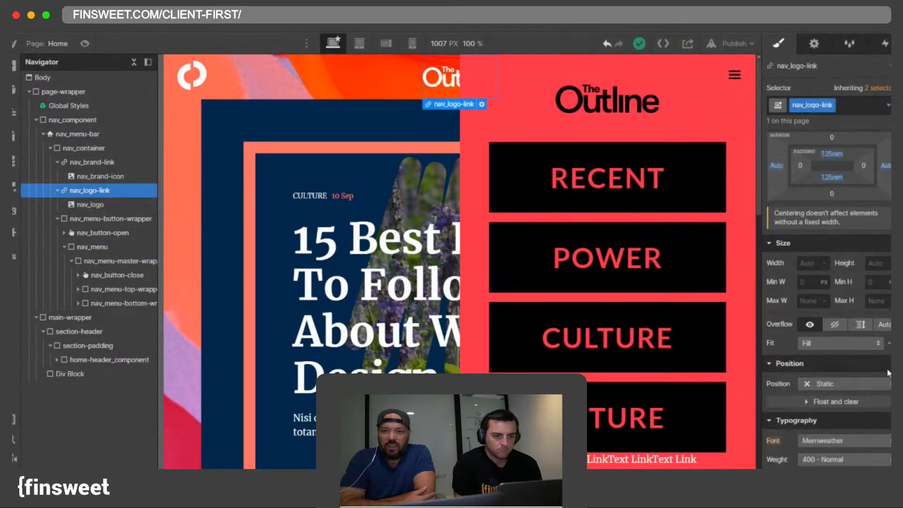
click(57, 162)
click(92, 161)
click(90, 176)
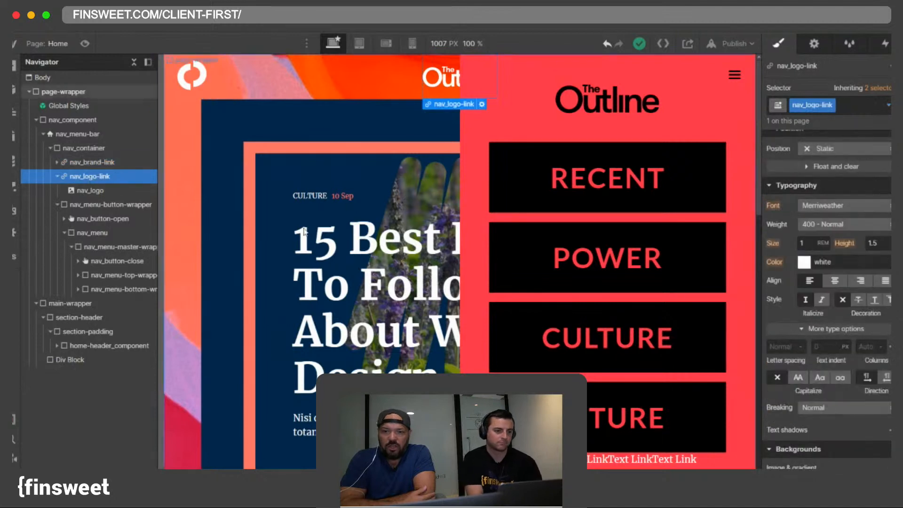
scroll(889, 287, up, 5)
scroll(888, 287, down, 3)
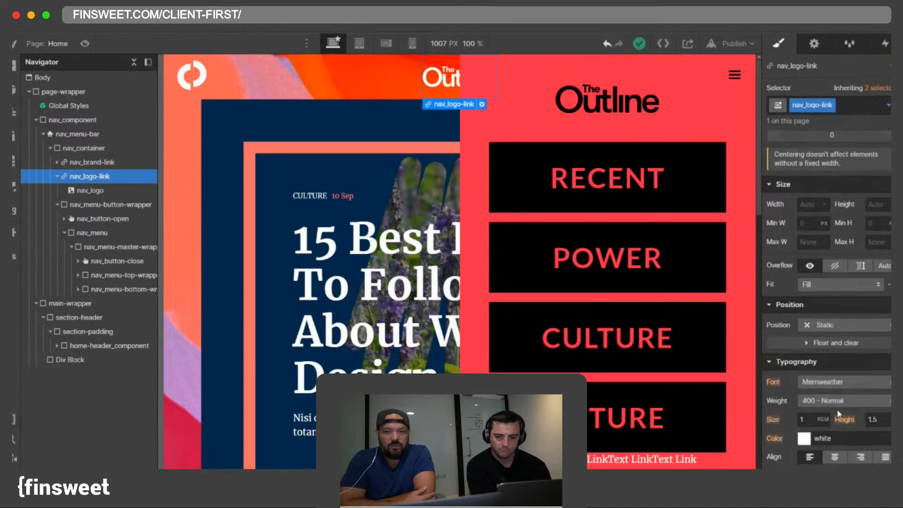
click(825, 325)
click(826, 339)
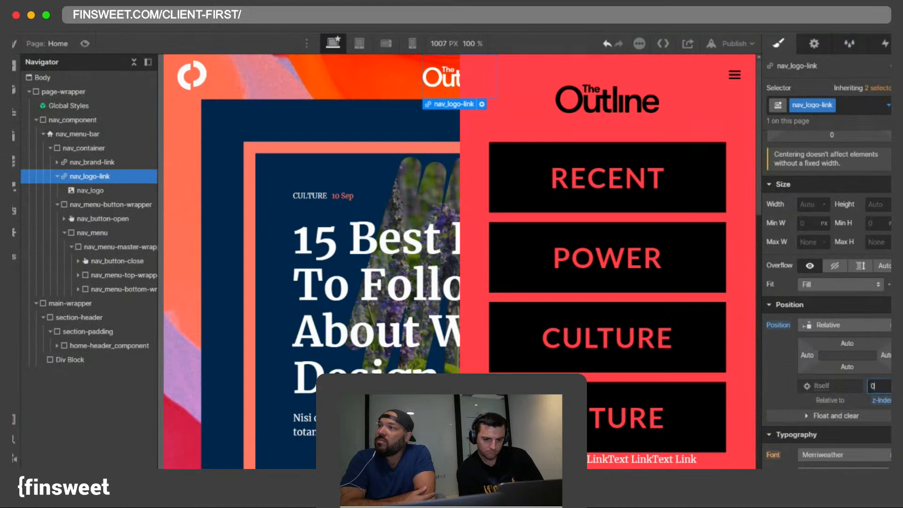
Step: Preview the page and toggle the menu to check how it slides over the header logo
click(85, 43)
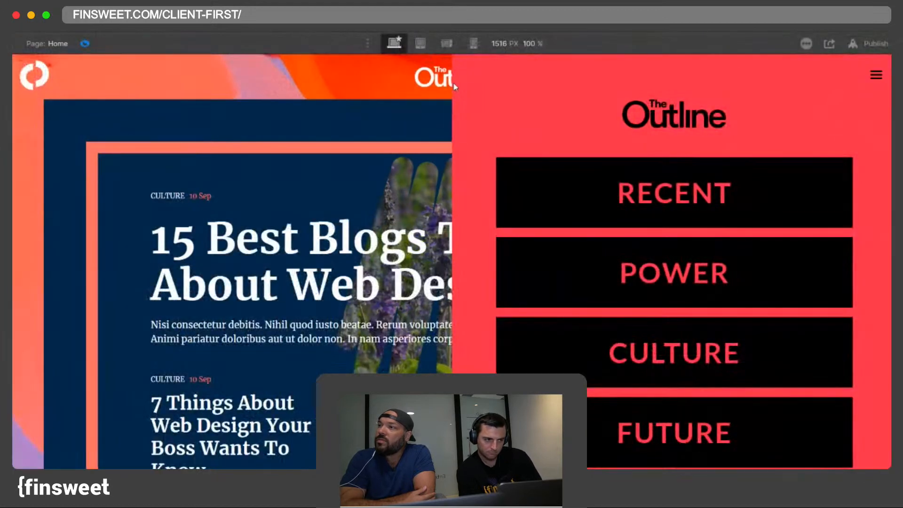
click(885, 82)
click(882, 82)
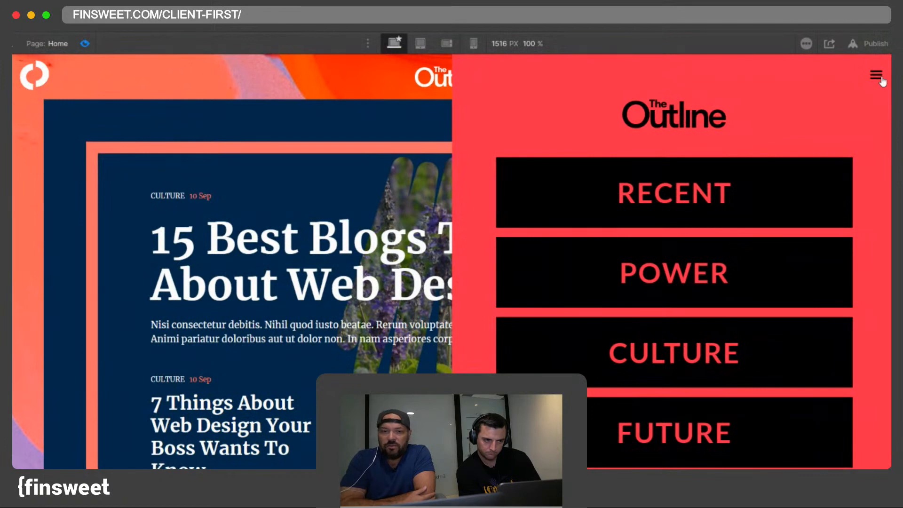
Step: Close the previewed menu, return to editing and check nav_logo-link's z-index setting
click(882, 81)
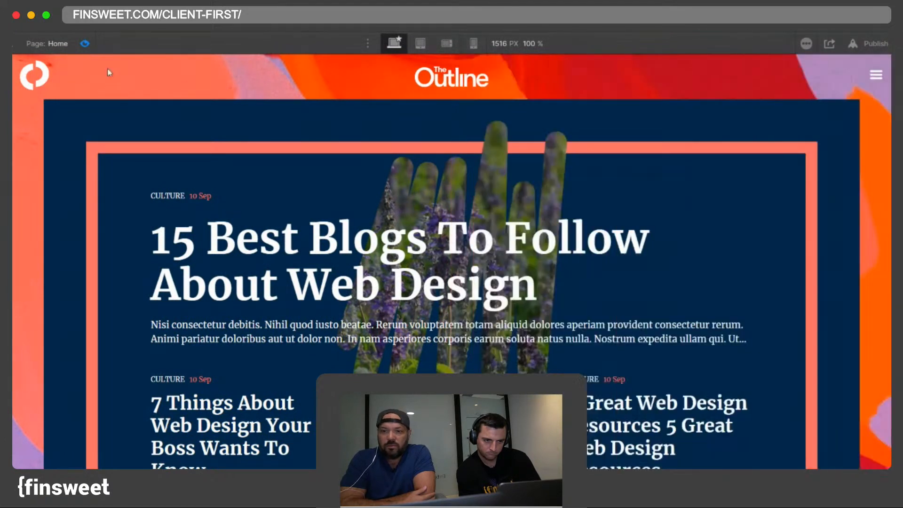
click(85, 44)
scroll(867, 308, down, 4)
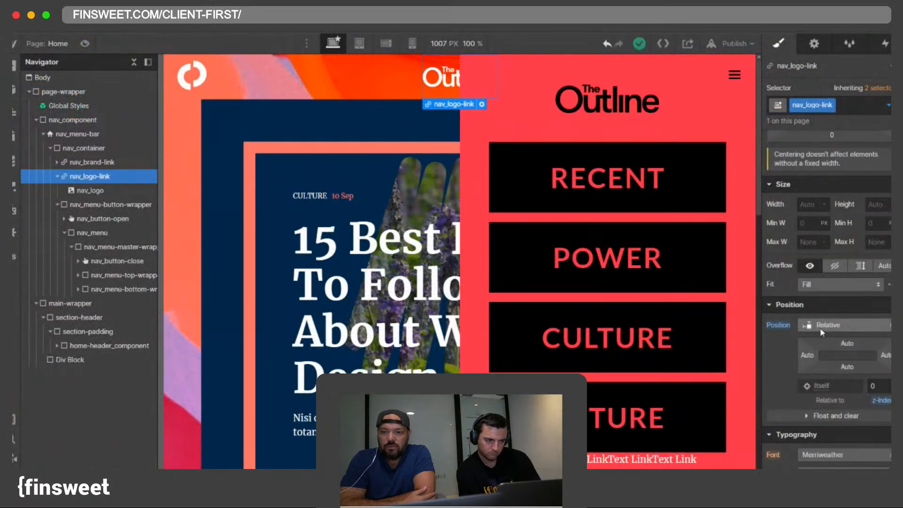
click(877, 387)
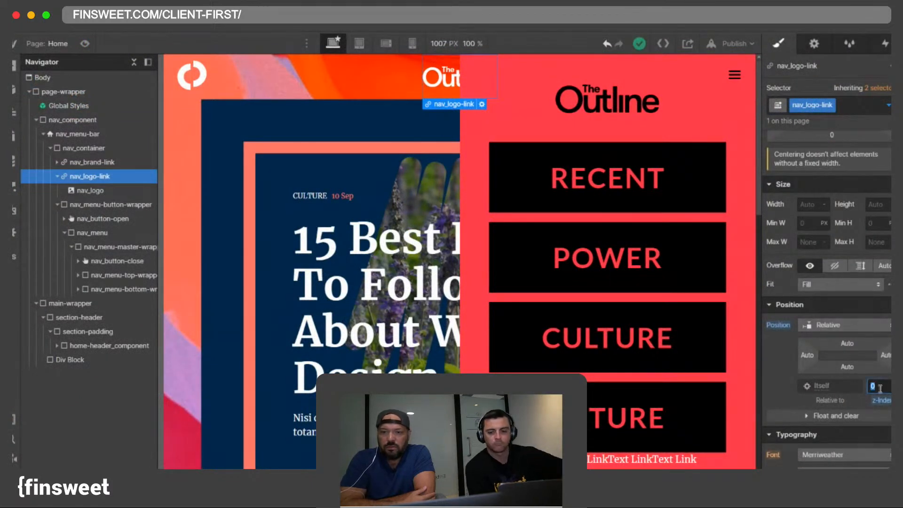
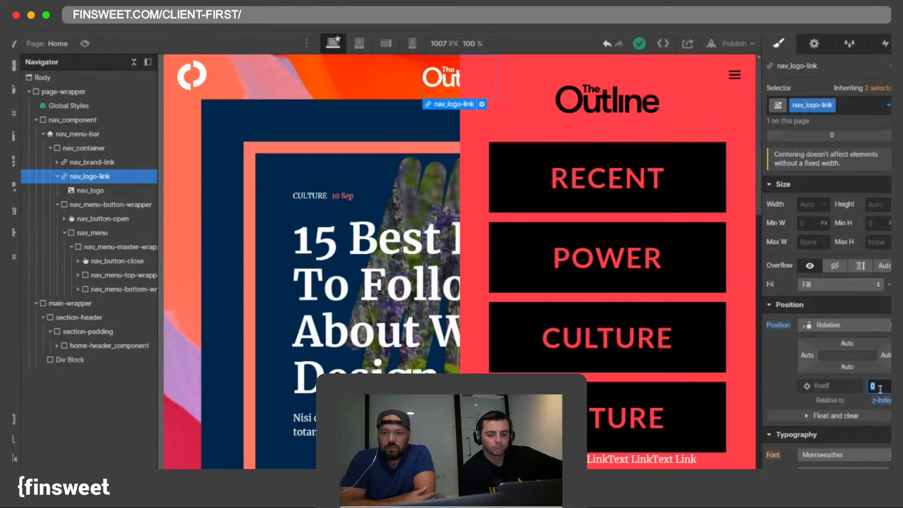
Step: Preview the page again and open and close the menu repeatedly to examine its stacking over the header
click(84, 43)
click(876, 75)
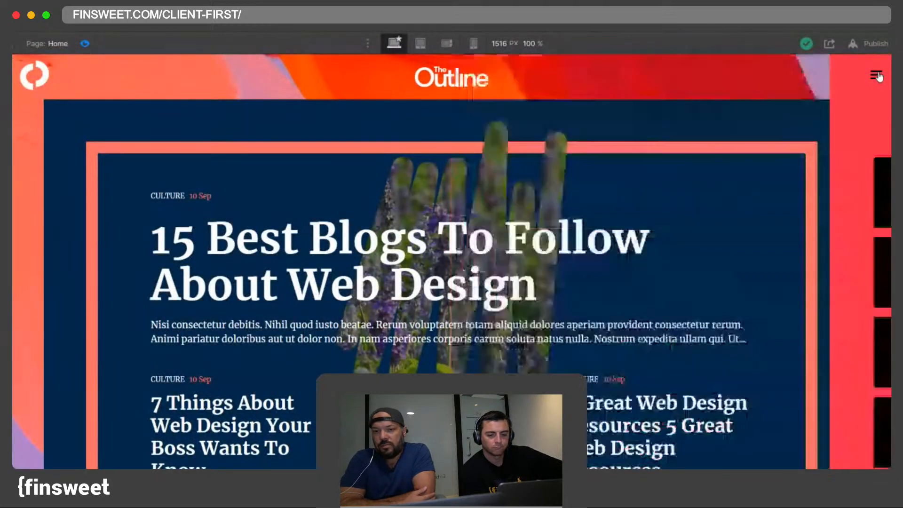
click(876, 76)
click(876, 76)
click(877, 77)
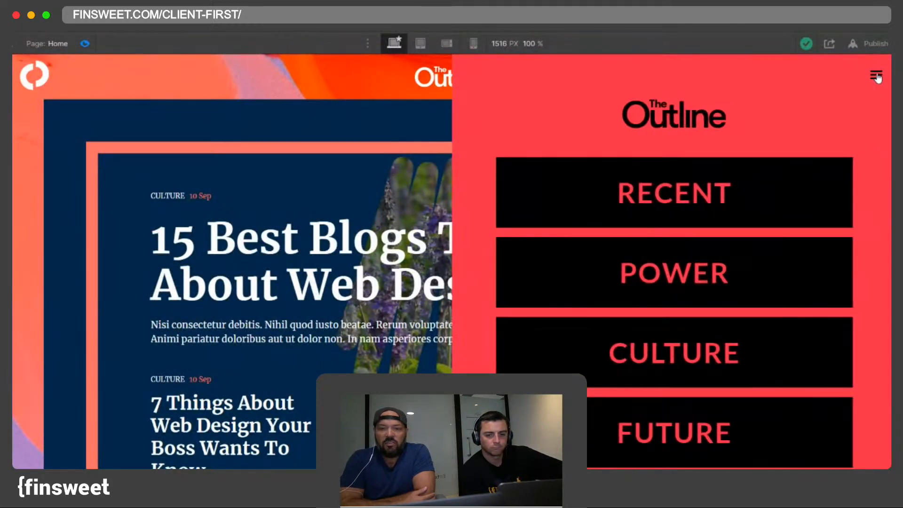
click(877, 76)
click(876, 79)
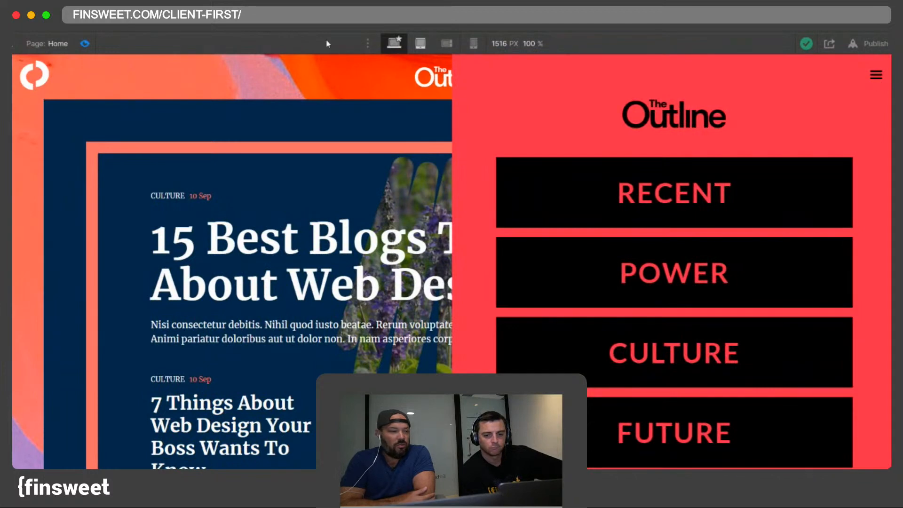
Step: Leave the preview, check nav_button-close's position styles and hide the open navbar menu
click(84, 44)
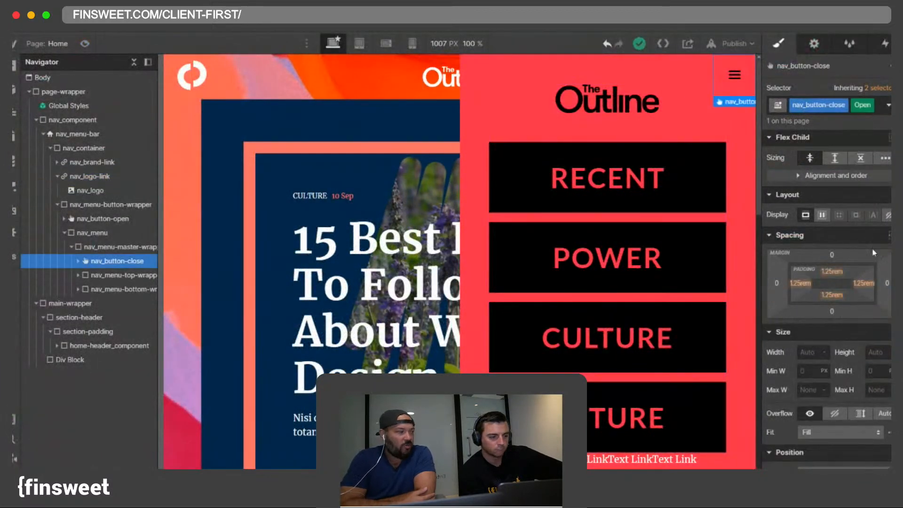
scroll(874, 252, down, 6)
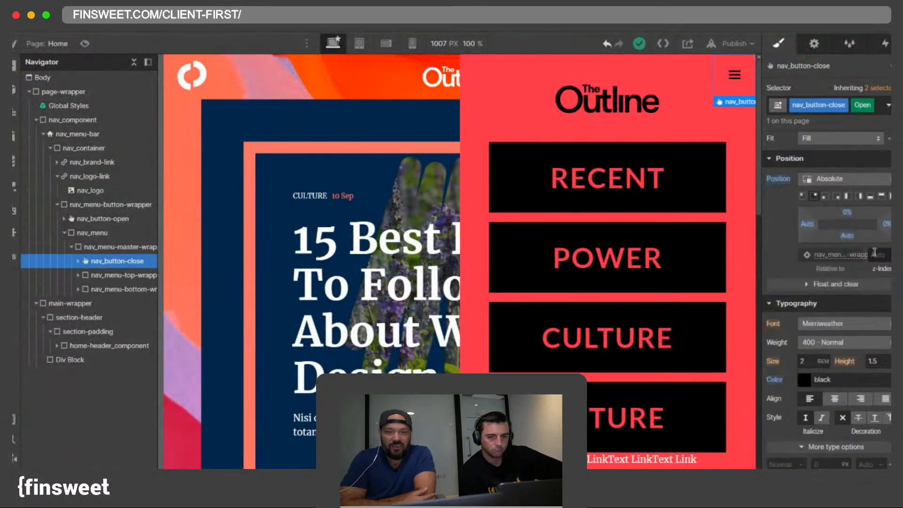
click(886, 100)
click(812, 47)
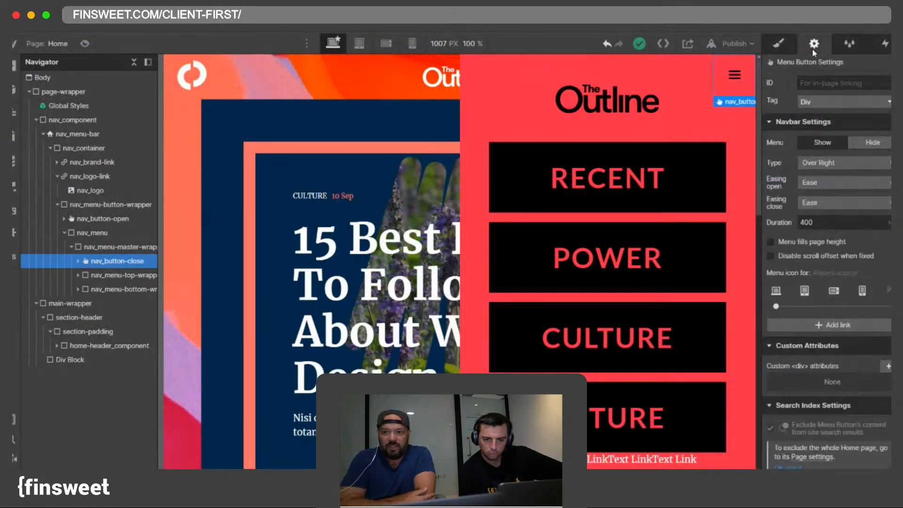
click(872, 142)
click(778, 43)
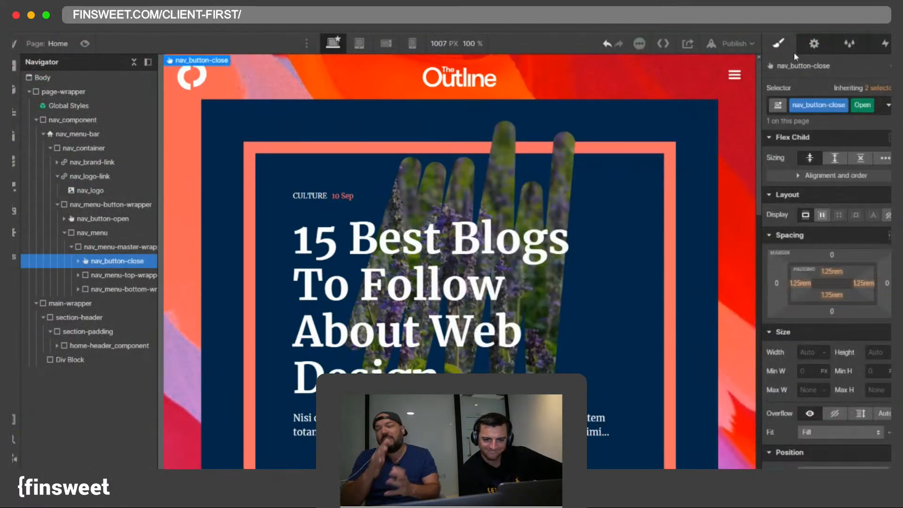
Step: Set the z-index of nav_button-open to 5
click(741, 88)
click(751, 90)
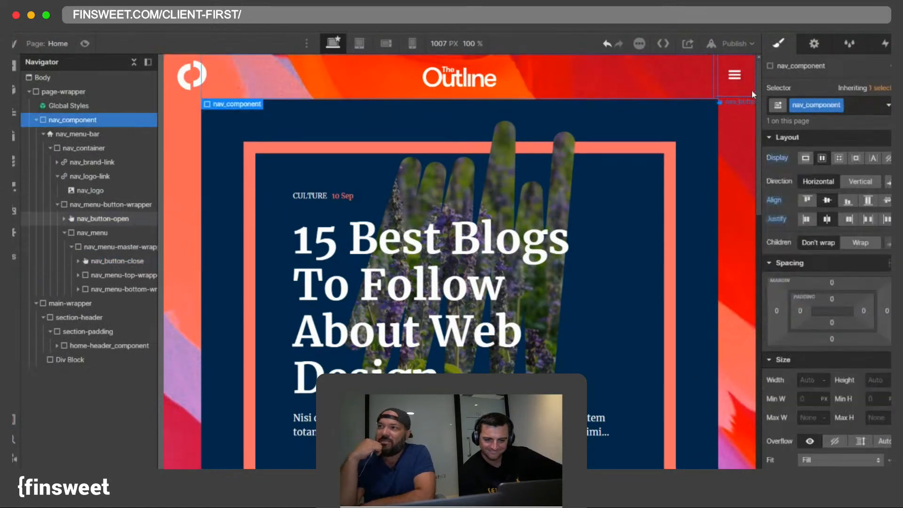
click(748, 89)
scroll(837, 282, down, 5)
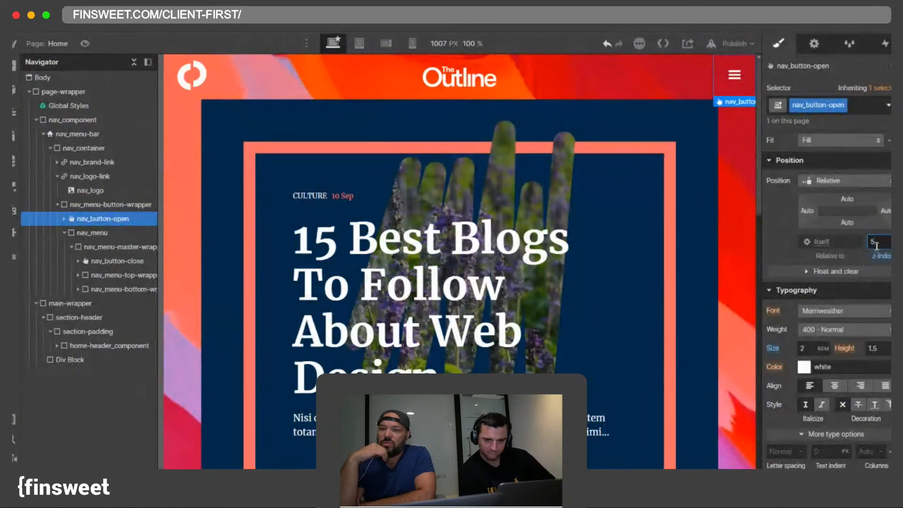
Step: Show the navbar menu on the canvas and set nav_menu's z-index to 20
click(813, 44)
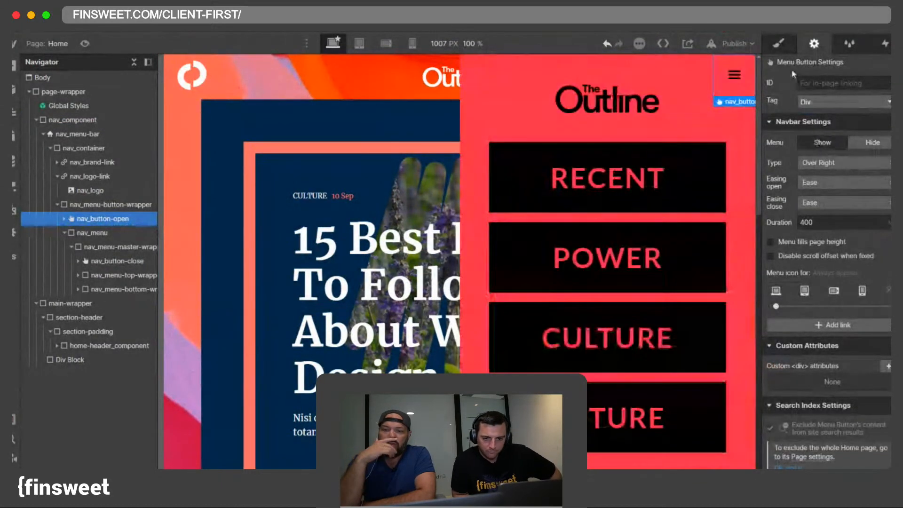
click(778, 43)
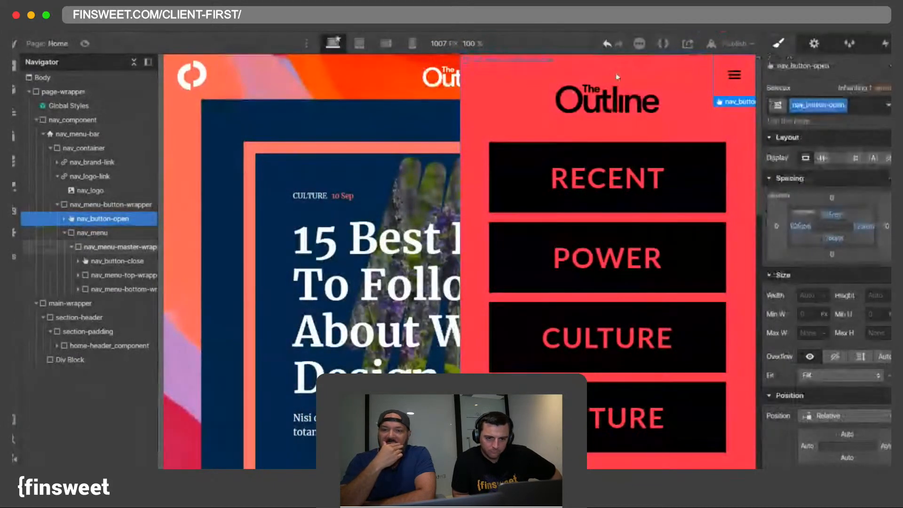
click(481, 87)
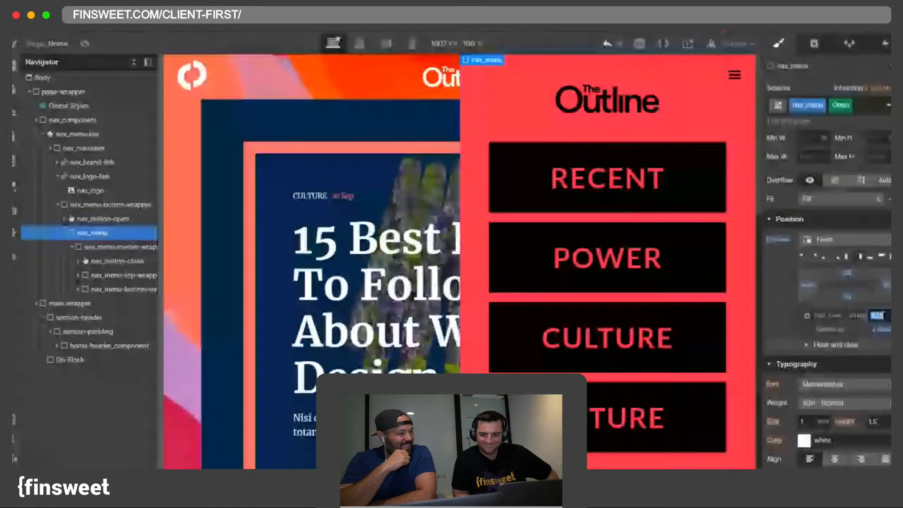
text(20)
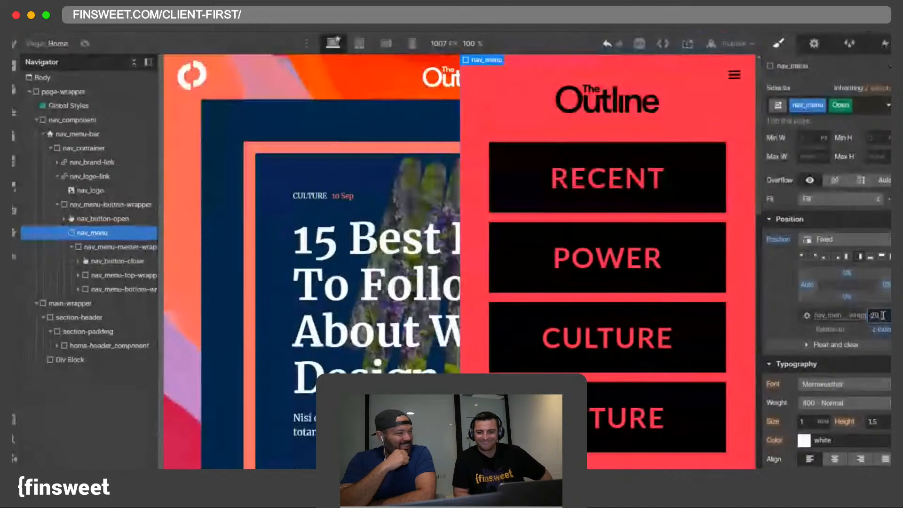
Step: Set nav_button-open's z-index to 10 and compare its Open state with its base state
click(729, 81)
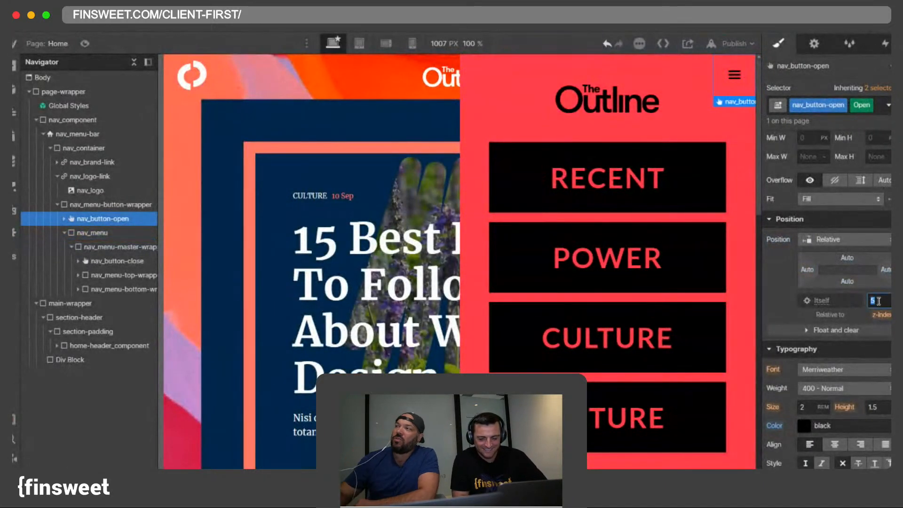
click(878, 301)
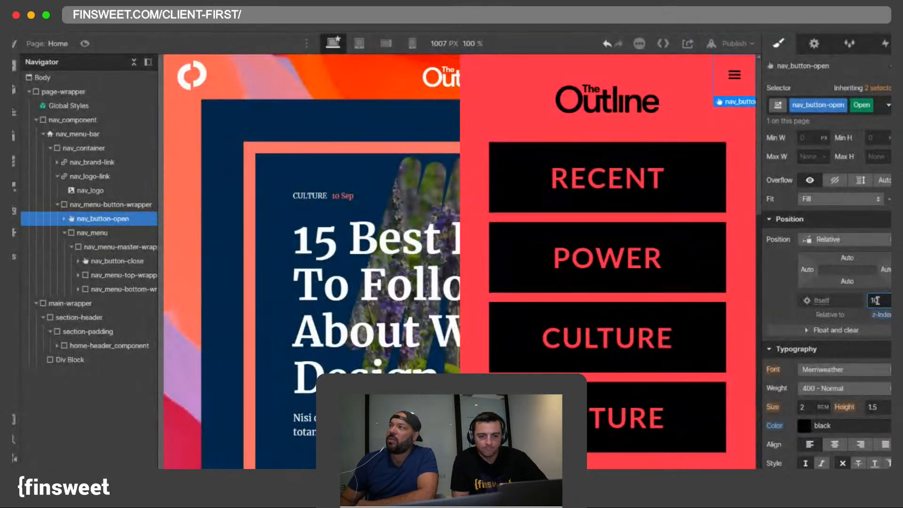
click(877, 92)
click(828, 153)
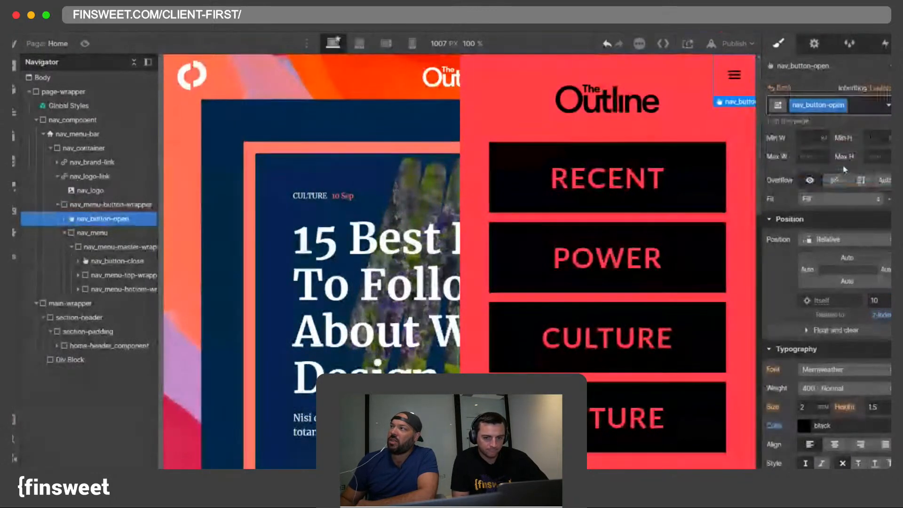
click(780, 87)
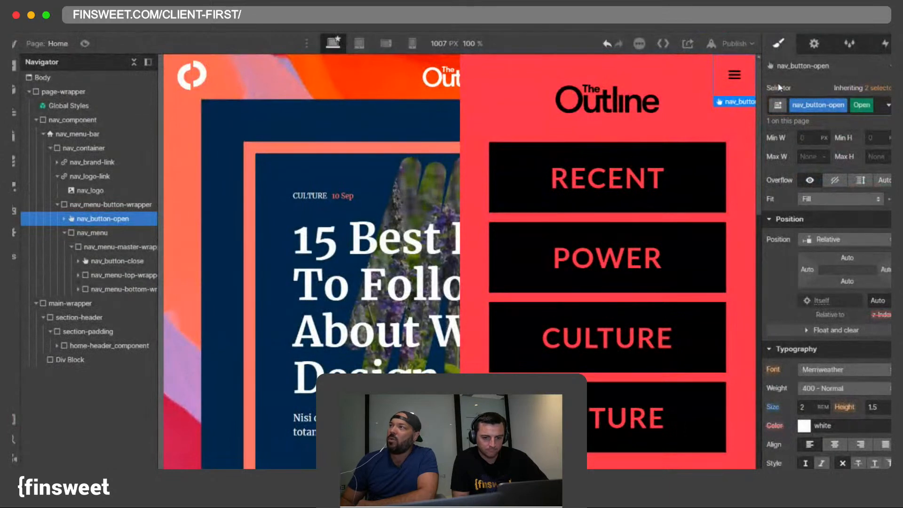
Step: Switch to the original Outline website and check how its menu button behaves
key(ctrl+Tab)
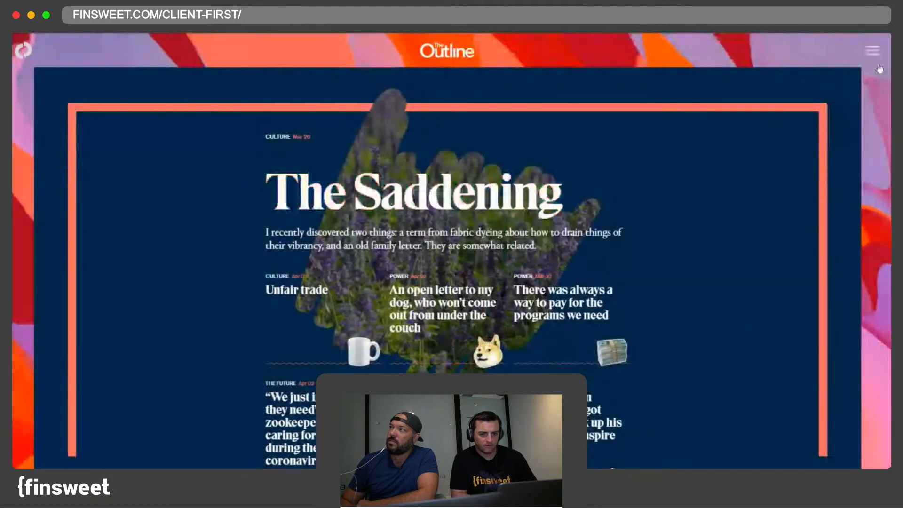
click(879, 68)
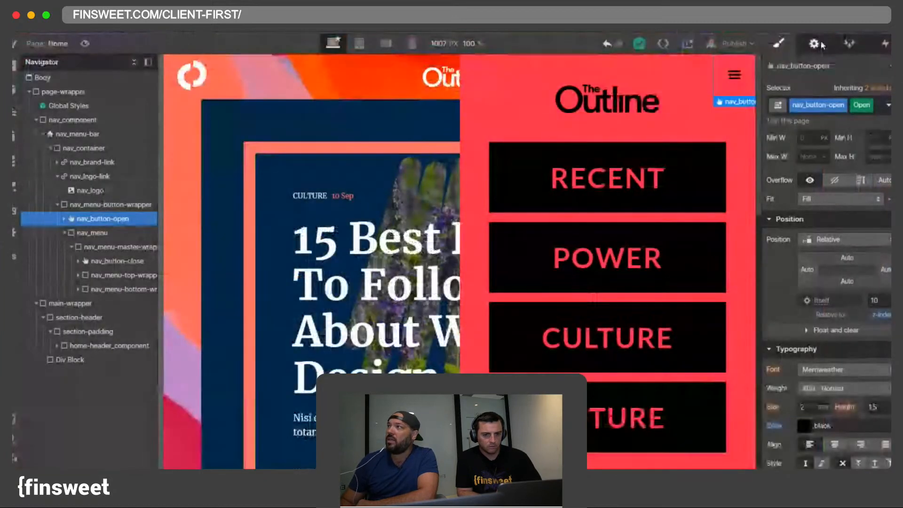
Step: Back in Webflow, hide the navbar menu, preview the page briefly and open the publishing options
key(d)
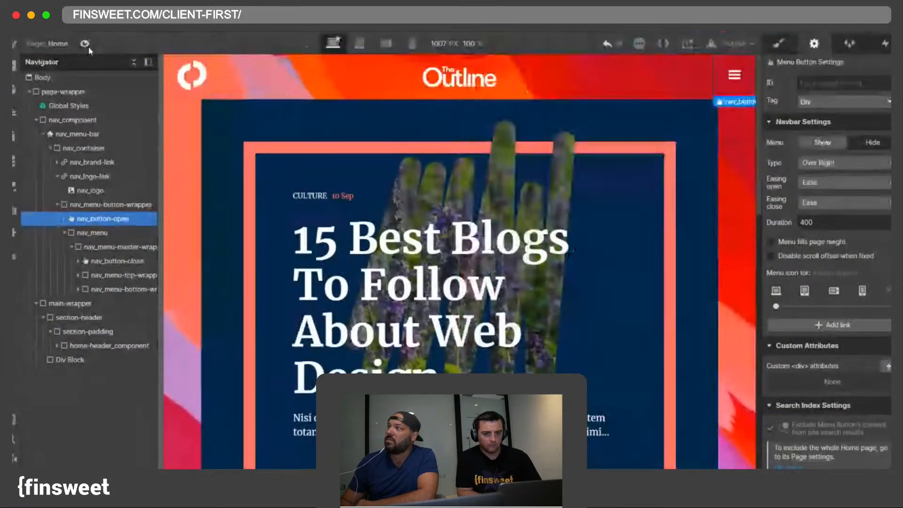
click(84, 44)
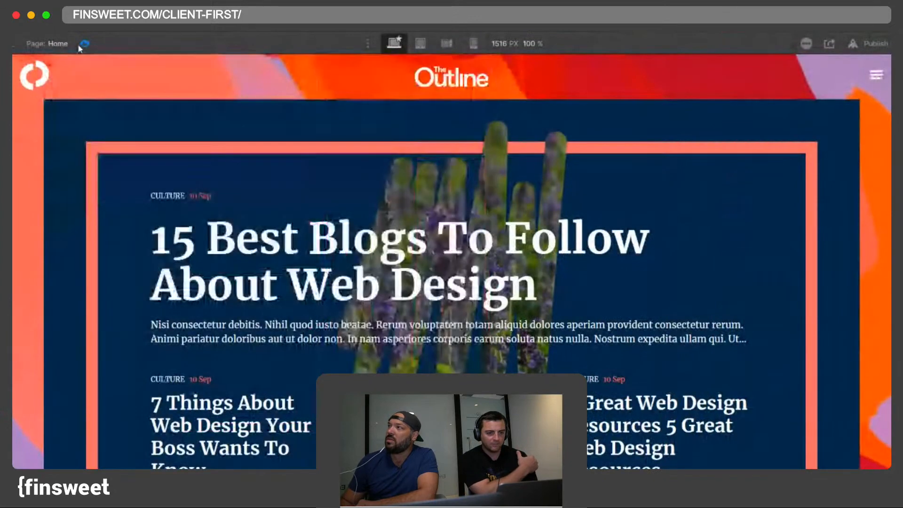
click(84, 44)
click(733, 43)
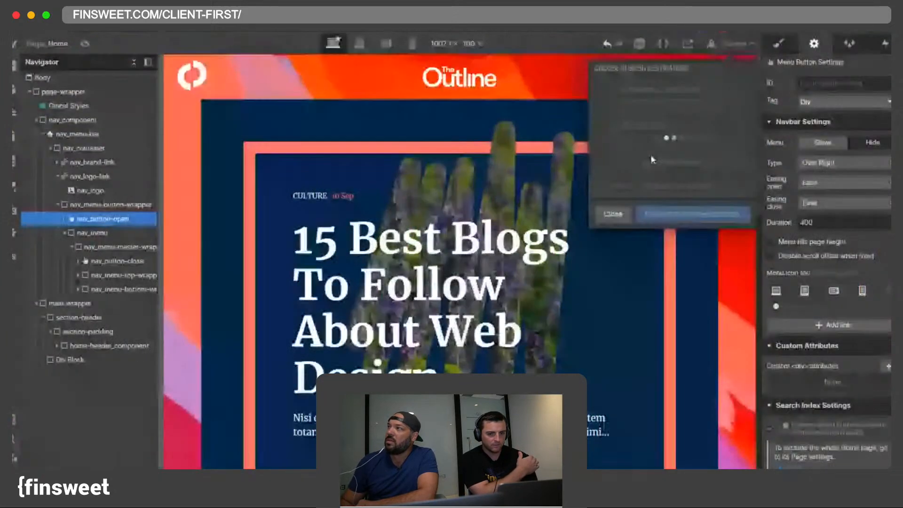
Step: Set the canvas width to 1440 px and show the navbar menu
click(449, 45)
text(1440)
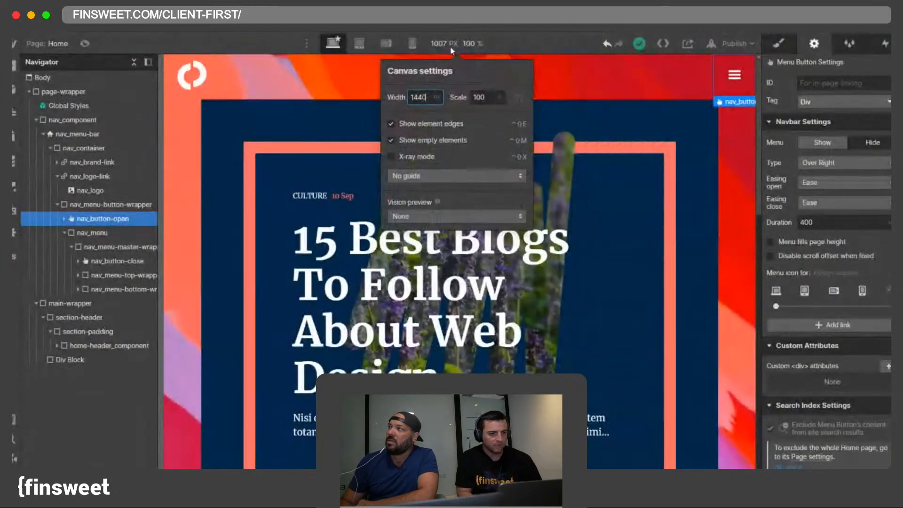
key(Return)
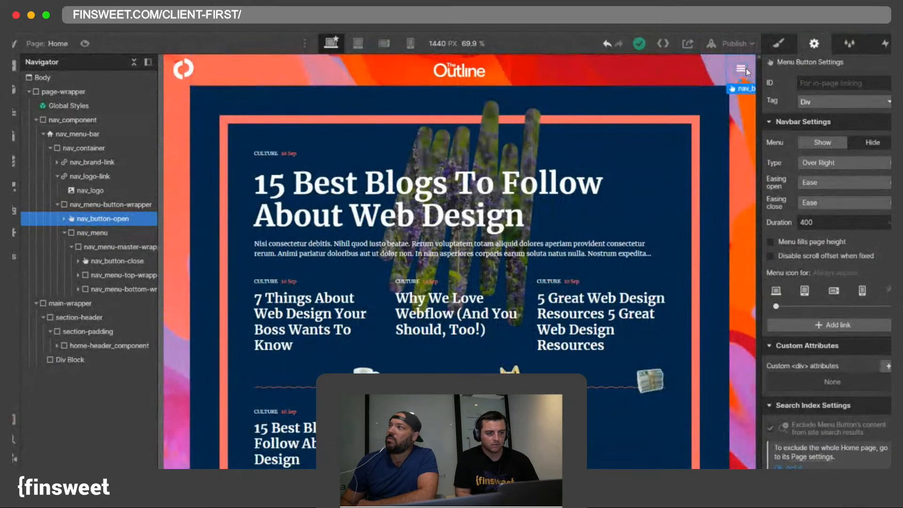
click(822, 142)
Step: Try removing the menu icon from nav_button-open, check nav_button-close beside it and undo the removal
click(741, 70)
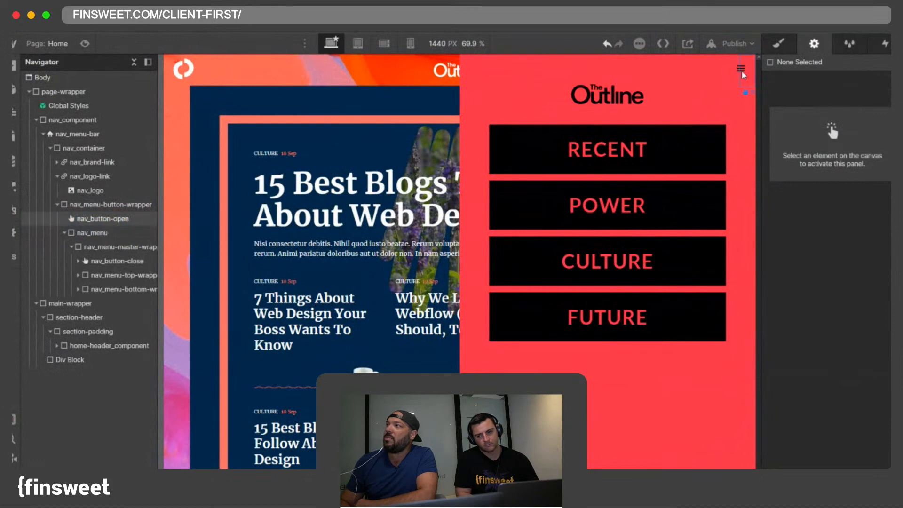
click(740, 69)
click(723, 81)
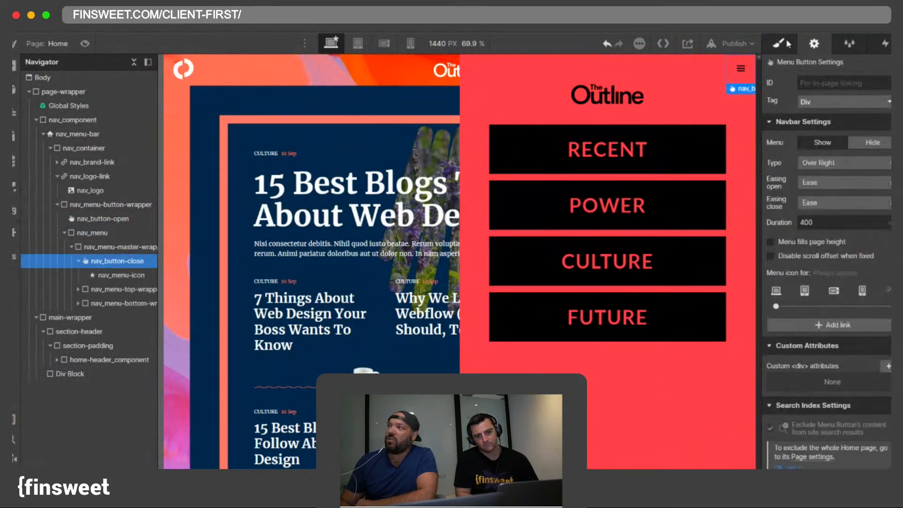
click(789, 44)
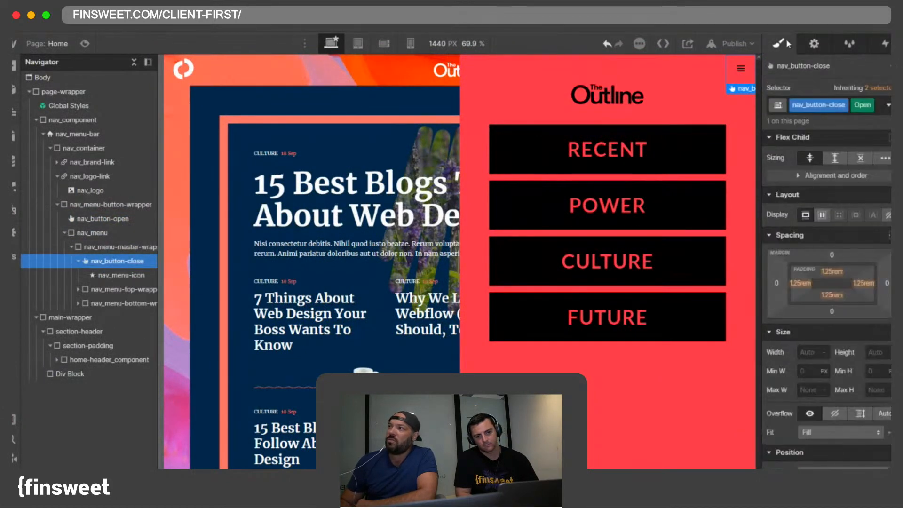
click(607, 43)
Step: Compare the position and z-index styles of nav_button-open and nav_button-close
click(79, 277)
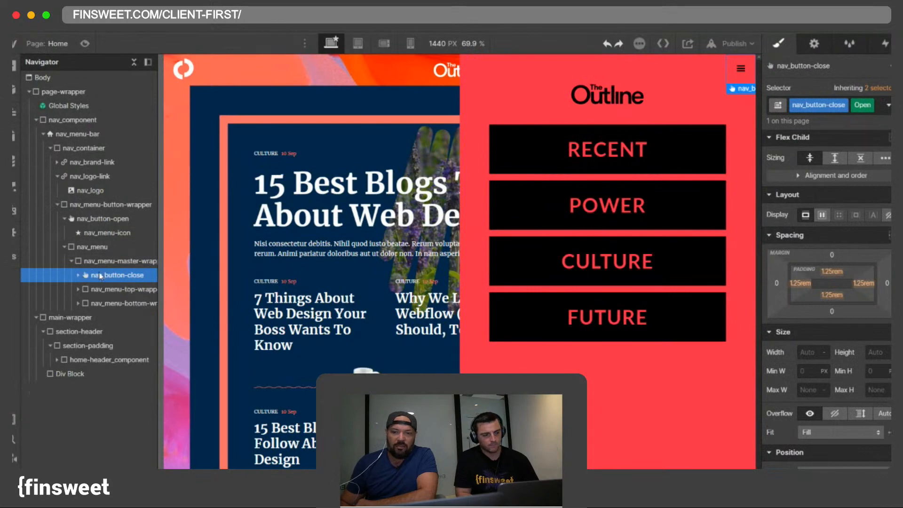
click(717, 83)
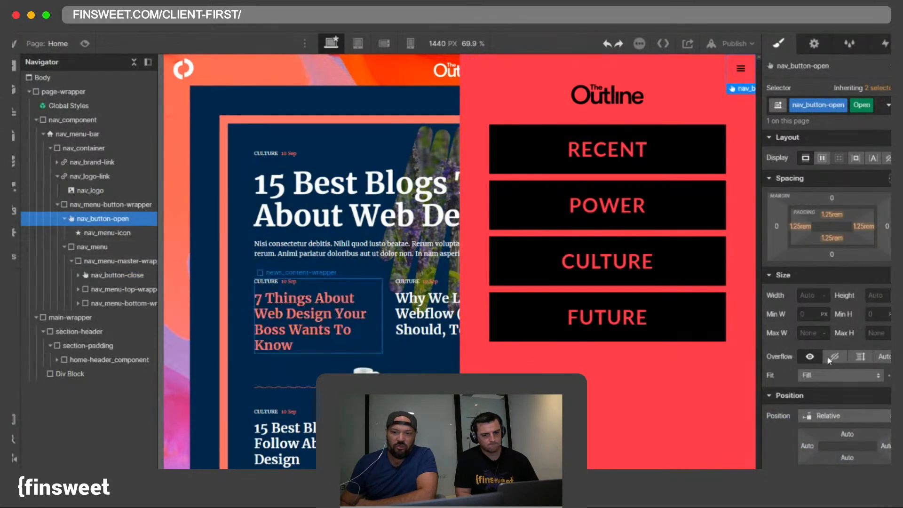
scroll(869, 325, down, 4)
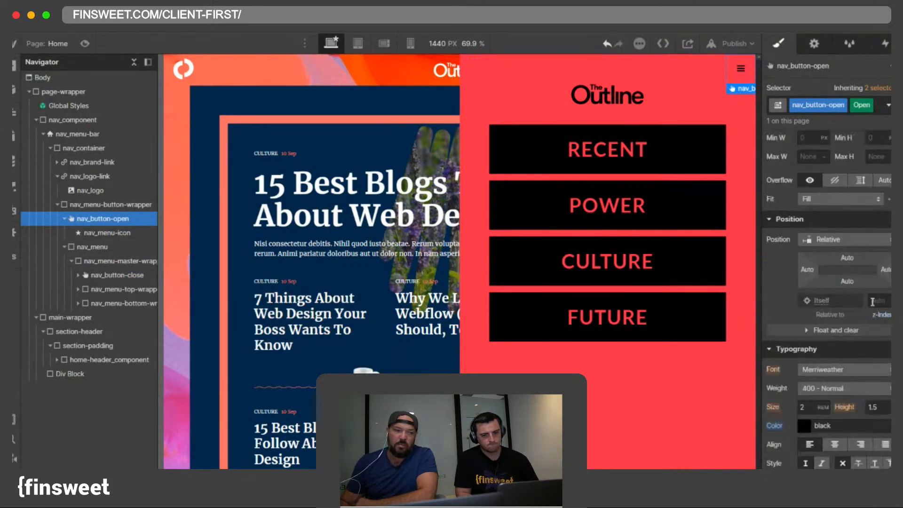
click(740, 81)
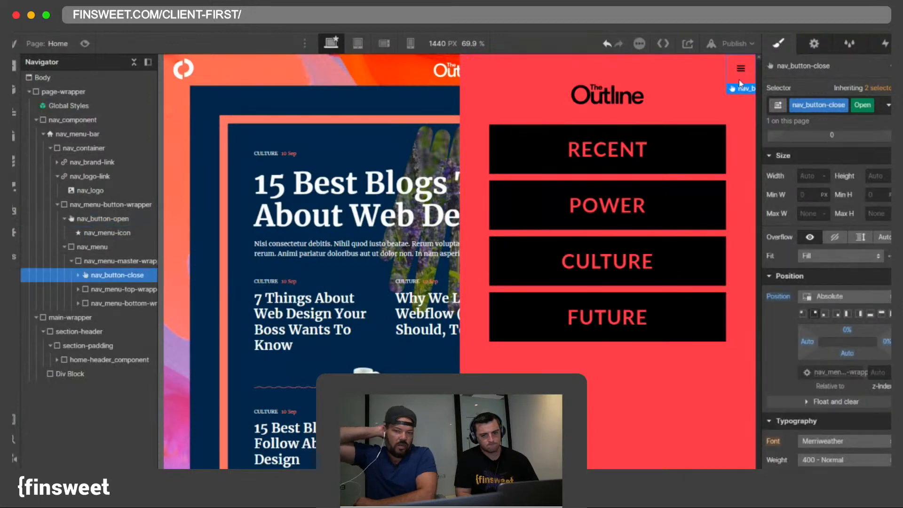
Step: Preview the page, open and close the navigation menu, and return to the designer
click(85, 44)
click(876, 75)
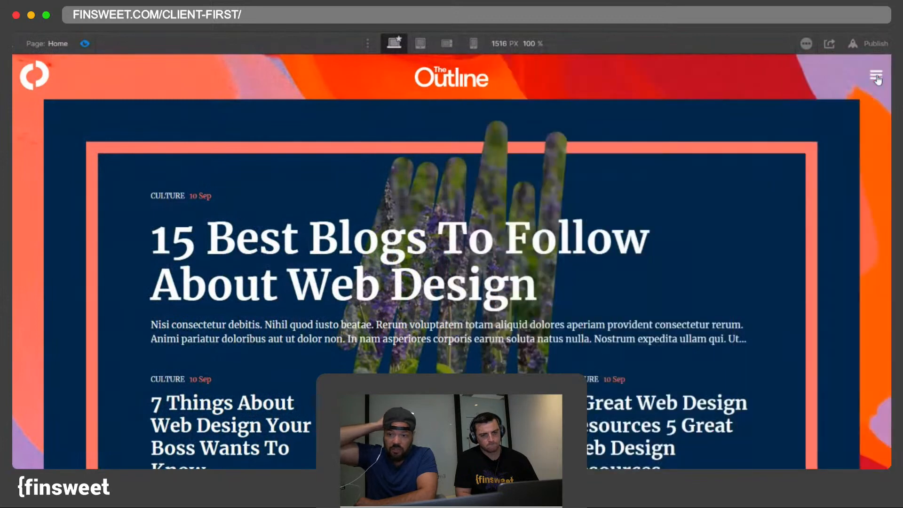
click(876, 75)
click(85, 44)
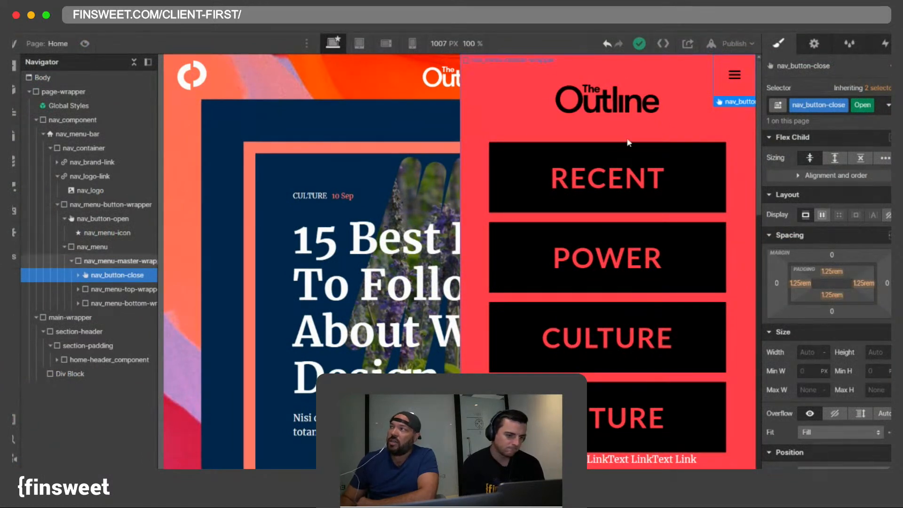
Step: Set the canvas width to 1440 px with nav_button-close selected
click(438, 44)
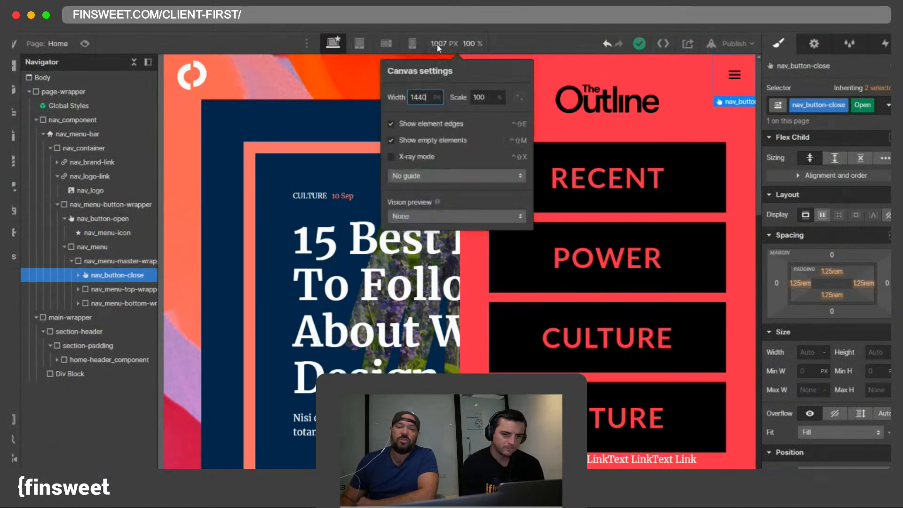
text(1440)
key(Return)
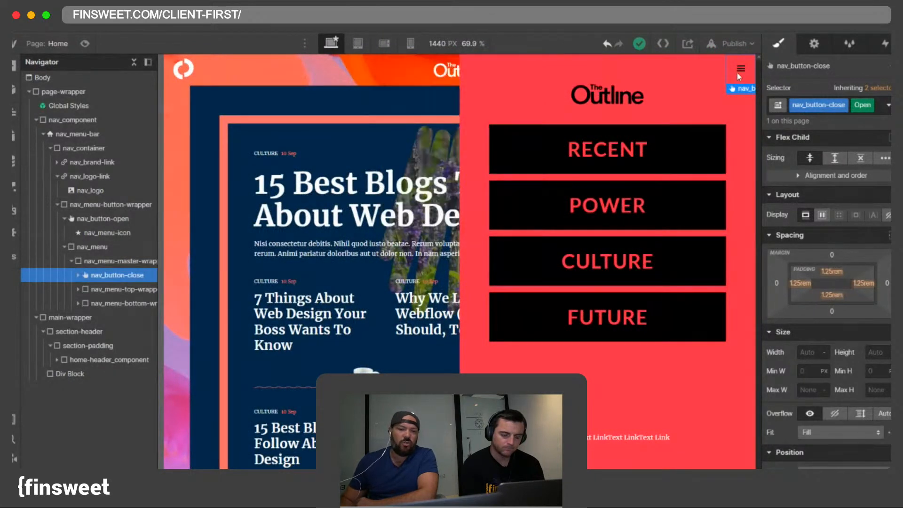
click(738, 76)
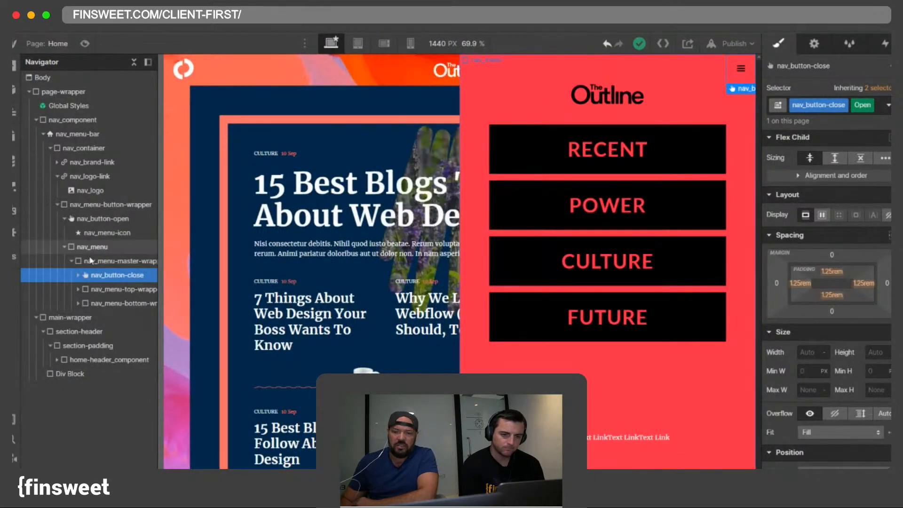
Step: Set the z-index of nav_button-open's base class, without the Open state, to 1
click(94, 220)
click(64, 219)
click(63, 233)
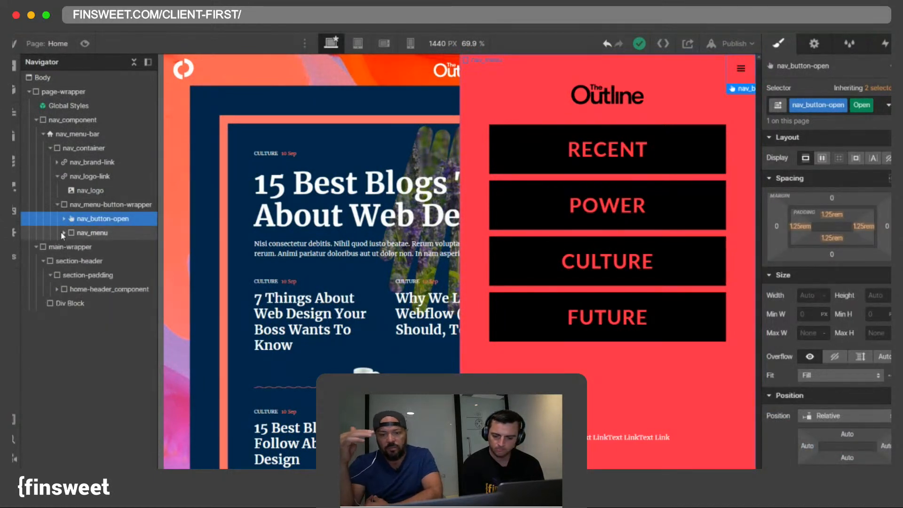
click(63, 233)
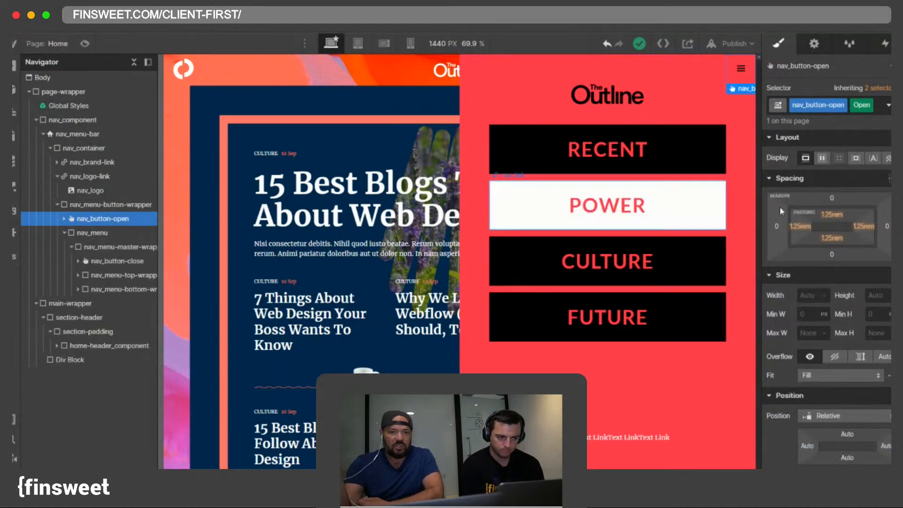
click(888, 105)
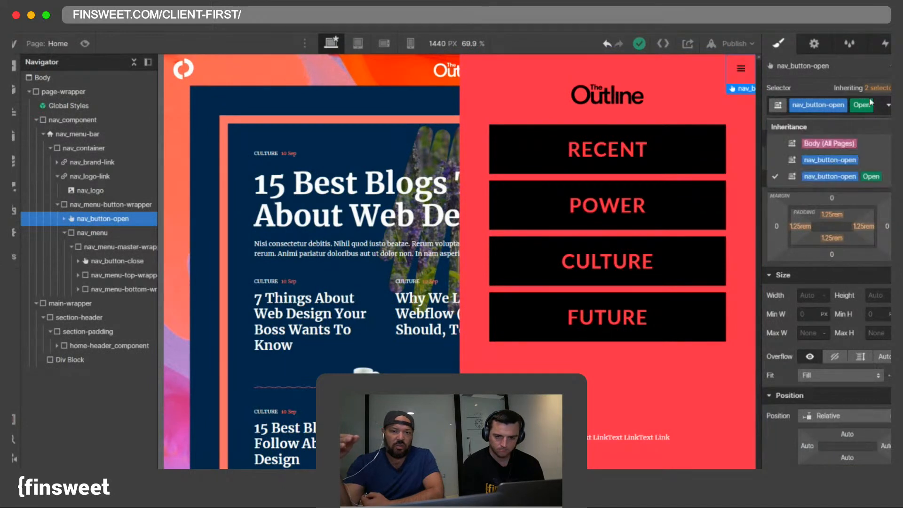
click(844, 158)
scroll(868, 244, down, 3)
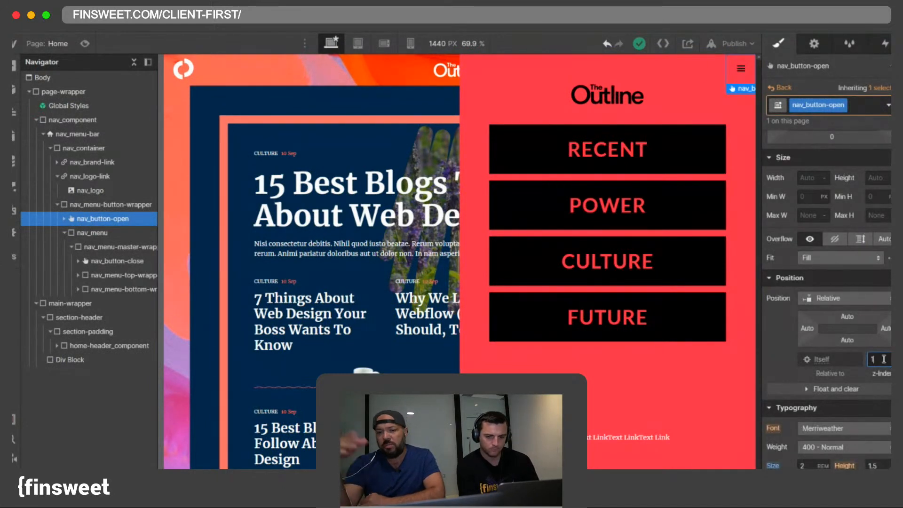
Step: Check the z-index inherited by nav_button-open's Open state and compare it with nav_button-close's position styles
click(780, 88)
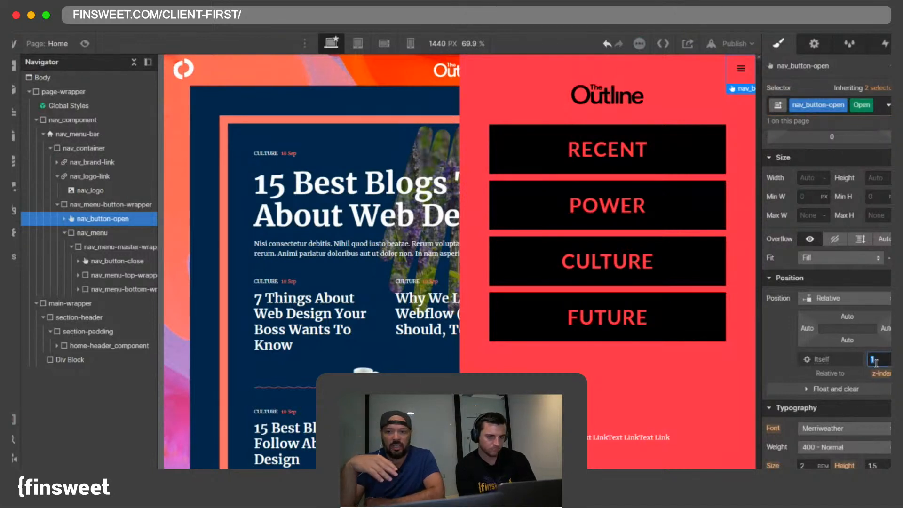
click(887, 89)
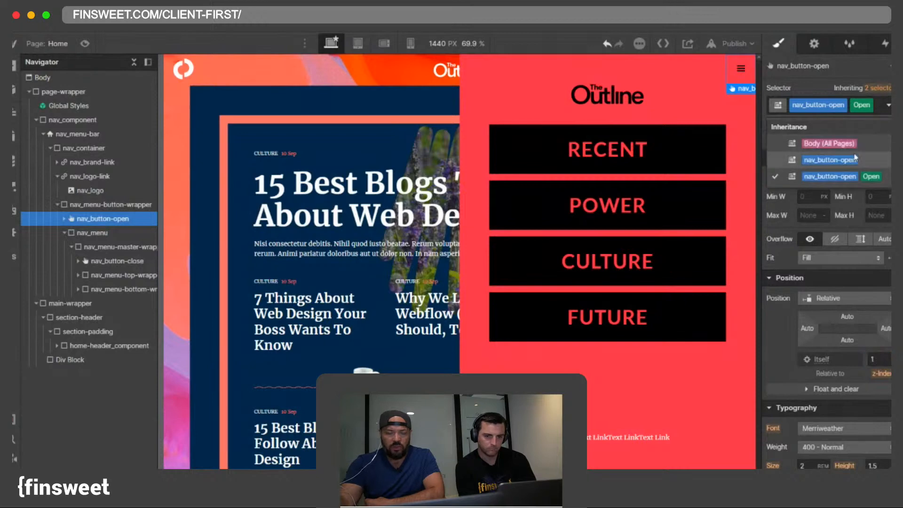
click(824, 113)
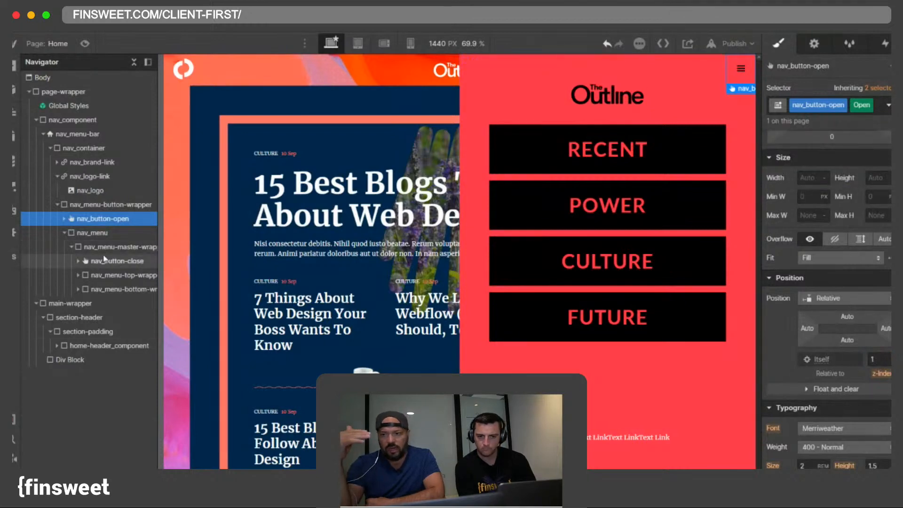
click(748, 83)
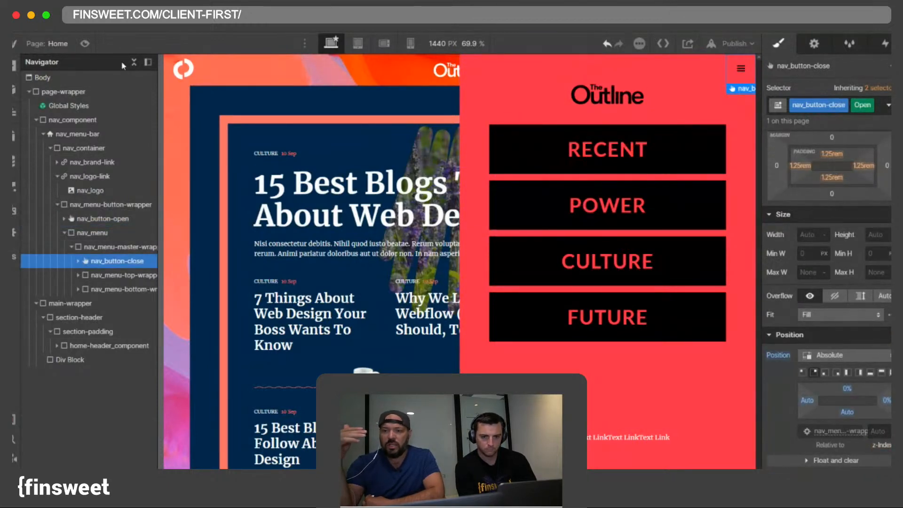
Step: Preview the page, open and close the navigation menu repeatedly to test its buttons, and leave the preview with the menu open
key(super+shift+p)
click(877, 76)
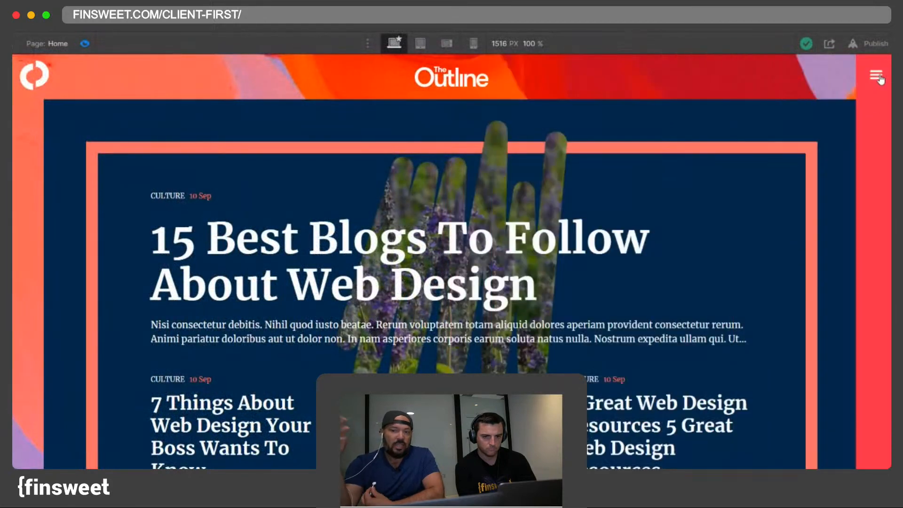
click(876, 76)
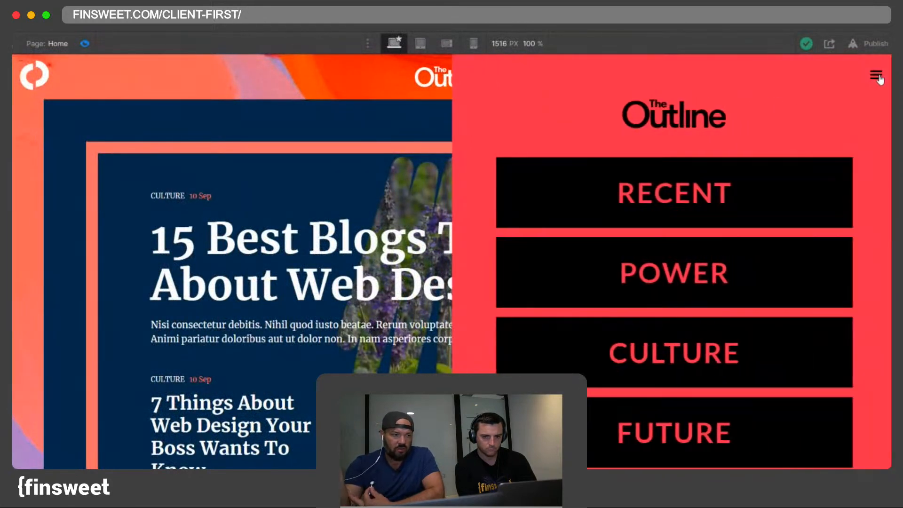
click(878, 76)
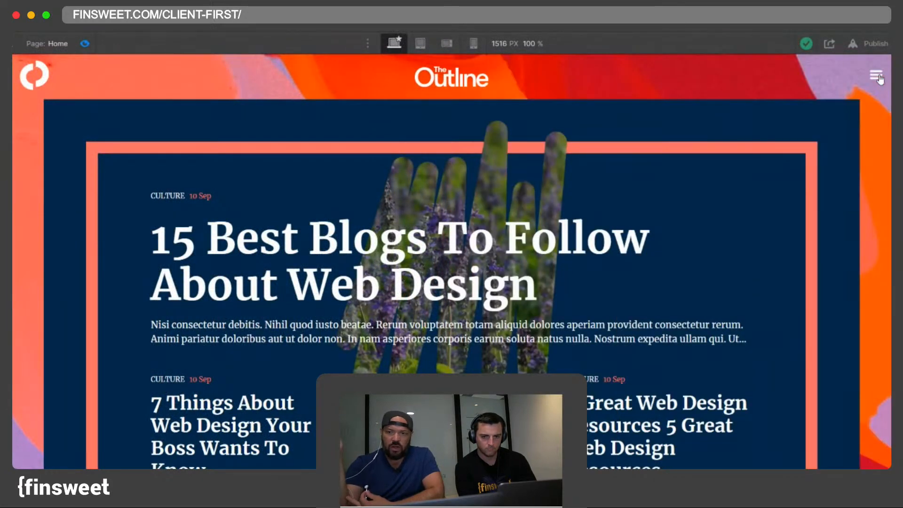
click(878, 76)
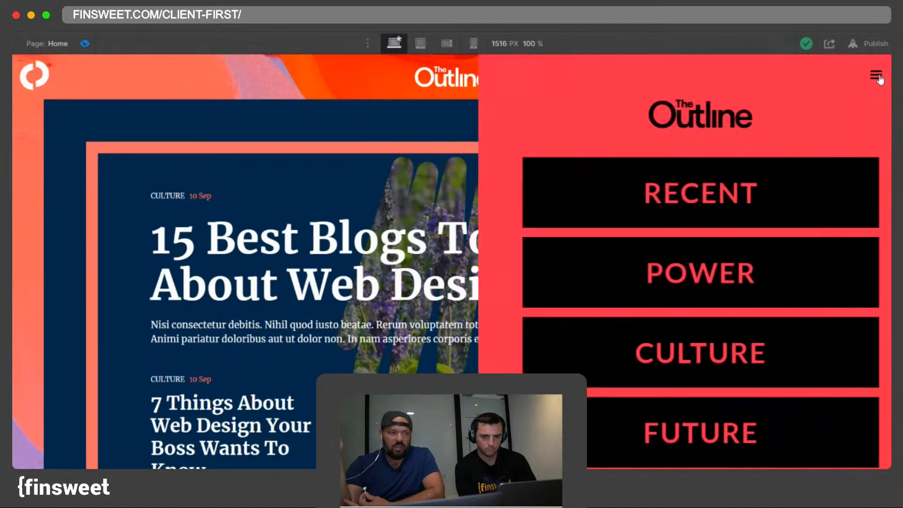
click(85, 44)
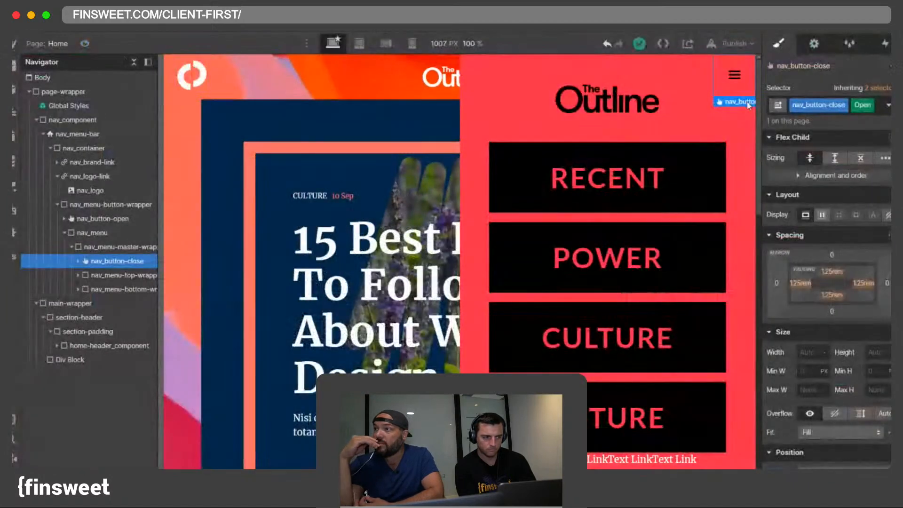
Step: Delete the nav_menu-icon inside nav_button-close
click(812, 46)
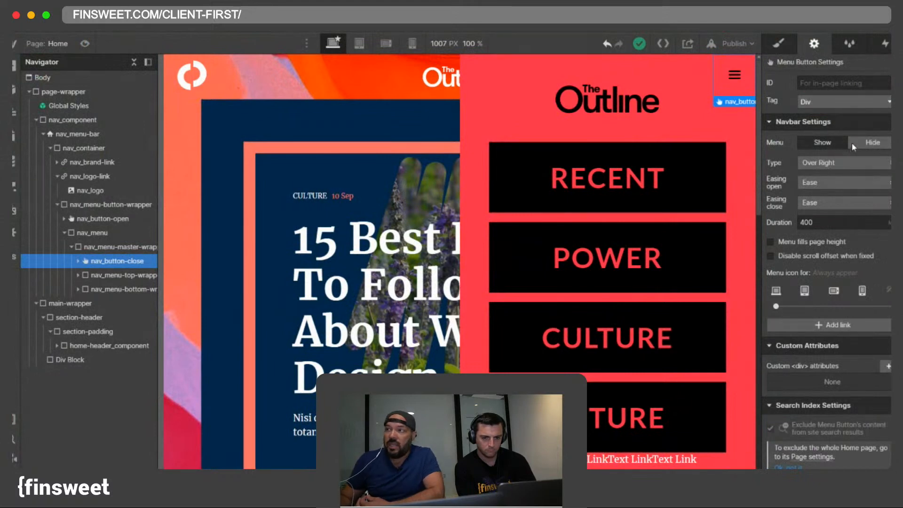
click(734, 76)
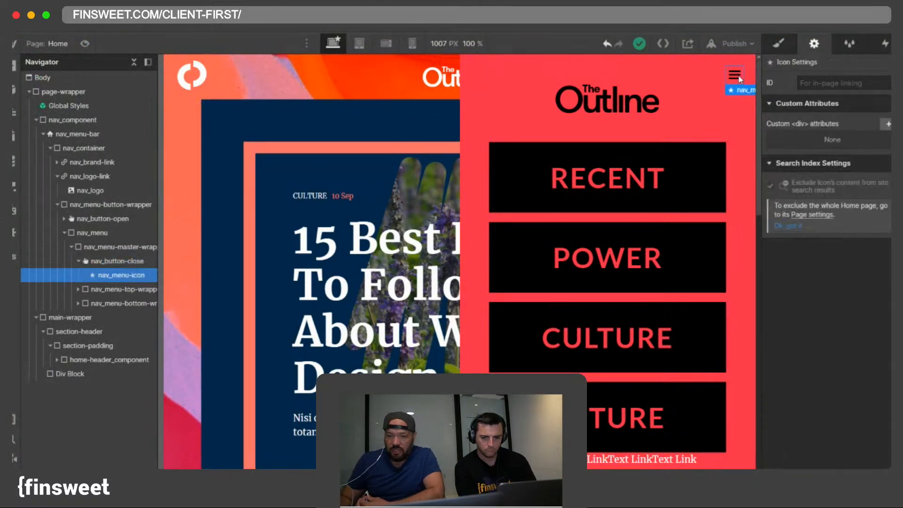
key(Delete)
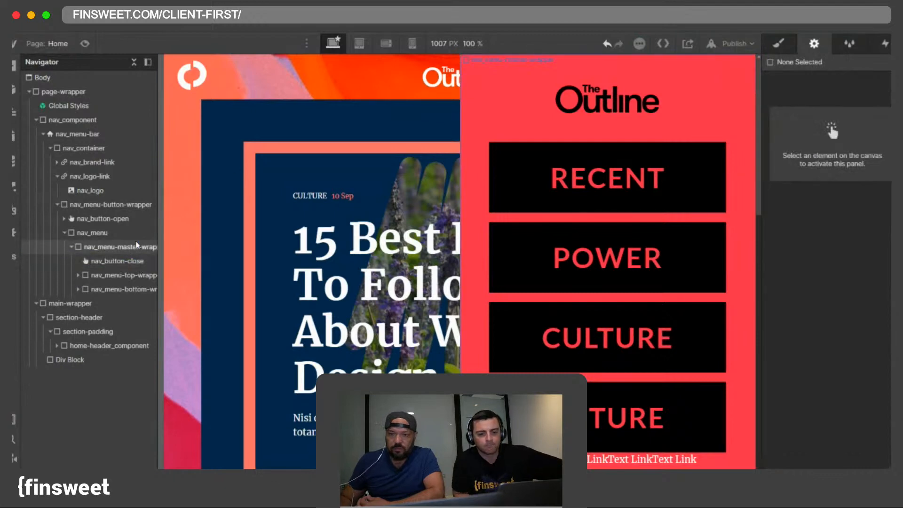
Step: Add a text block inside nav_button-close and replace its placeholder text with "+"
click(120, 261)
key(super+e)
text(tex)
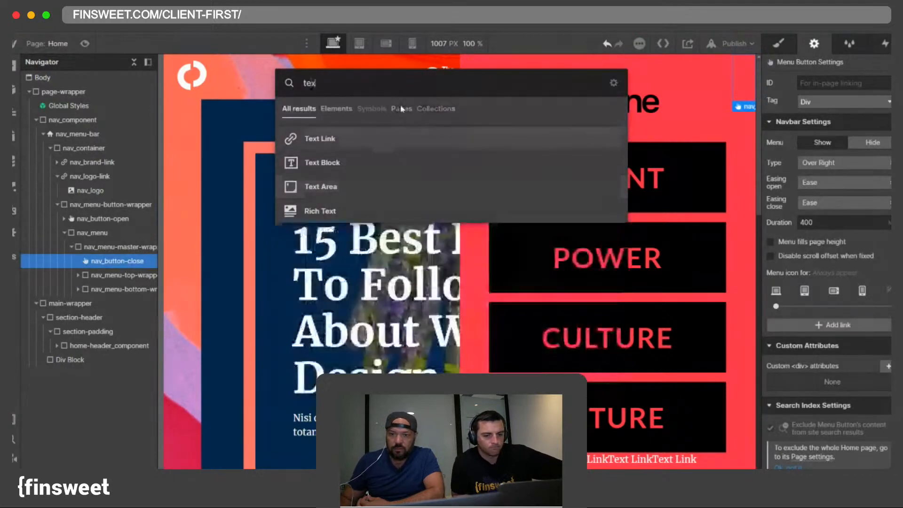
click(320, 163)
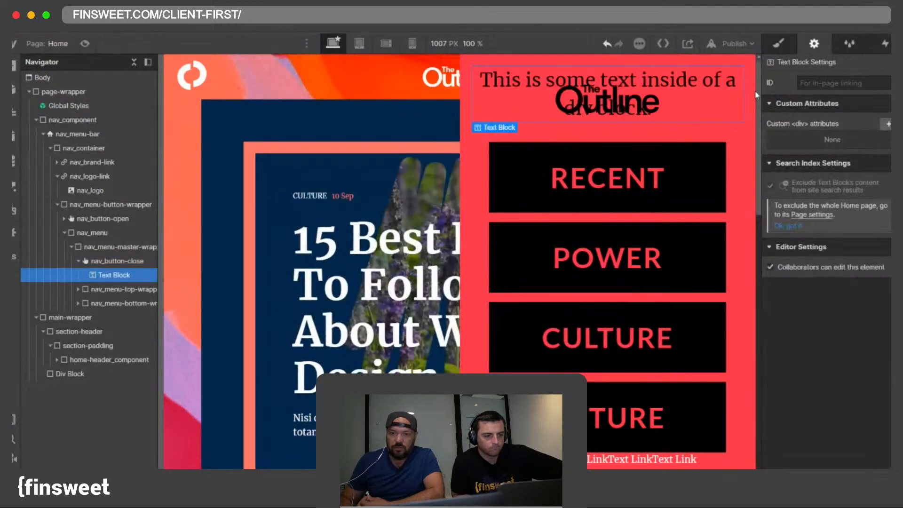
double_click(634, 84)
key(BackSpace)
click(730, 80)
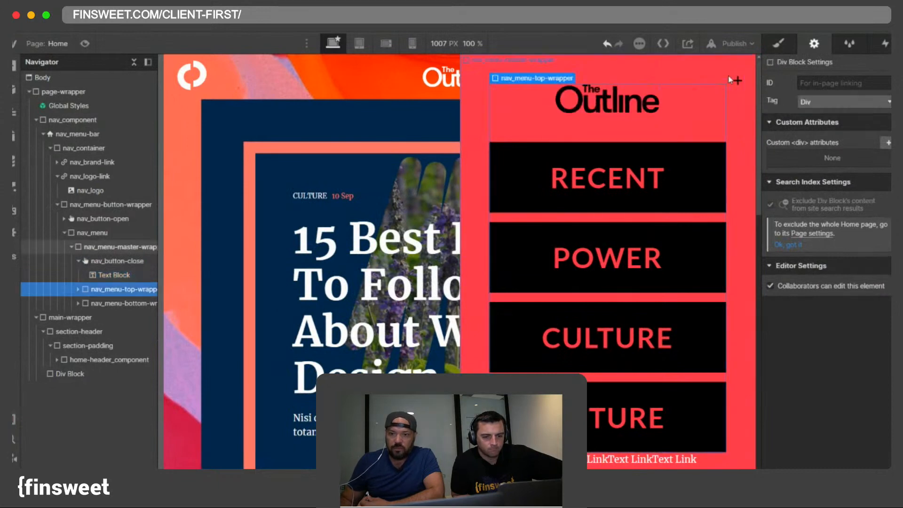
click(735, 80)
Step: Preview the page and open and close the menu several times to test the "+" close button
click(85, 44)
click(878, 81)
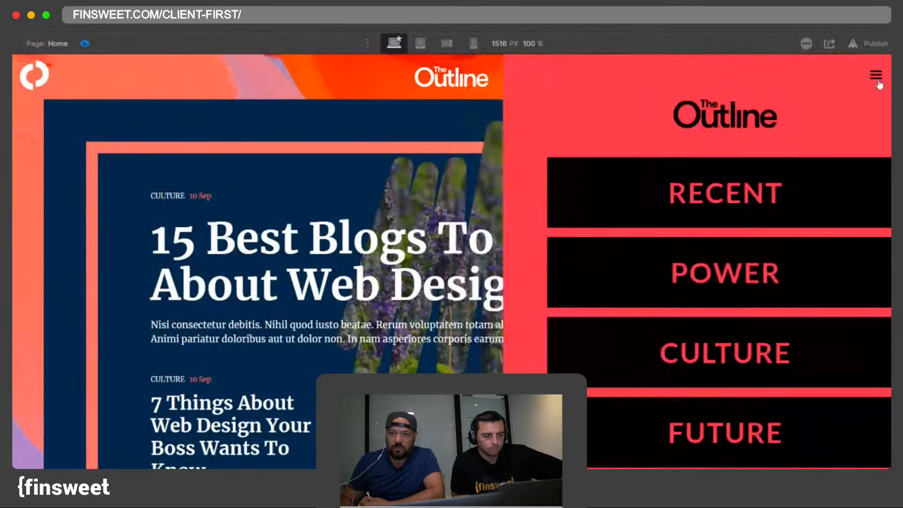
click(878, 81)
click(877, 80)
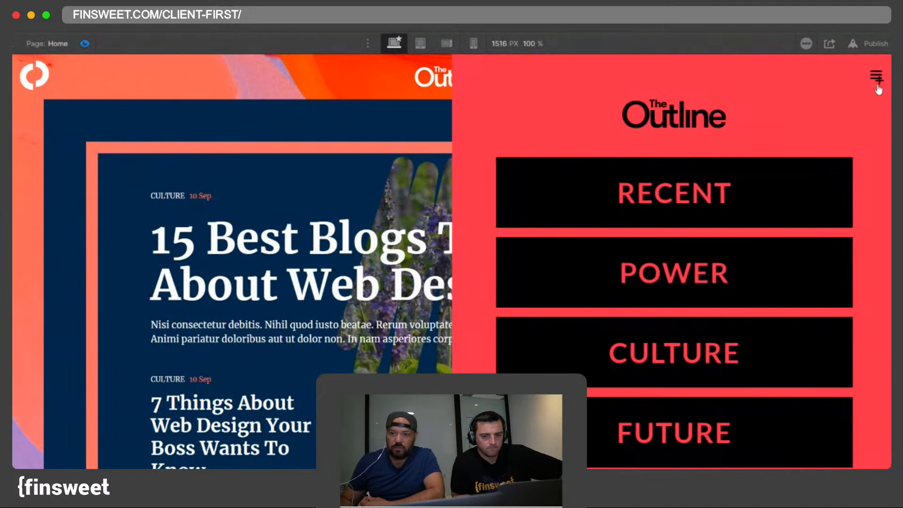
click(878, 80)
click(877, 80)
click(84, 44)
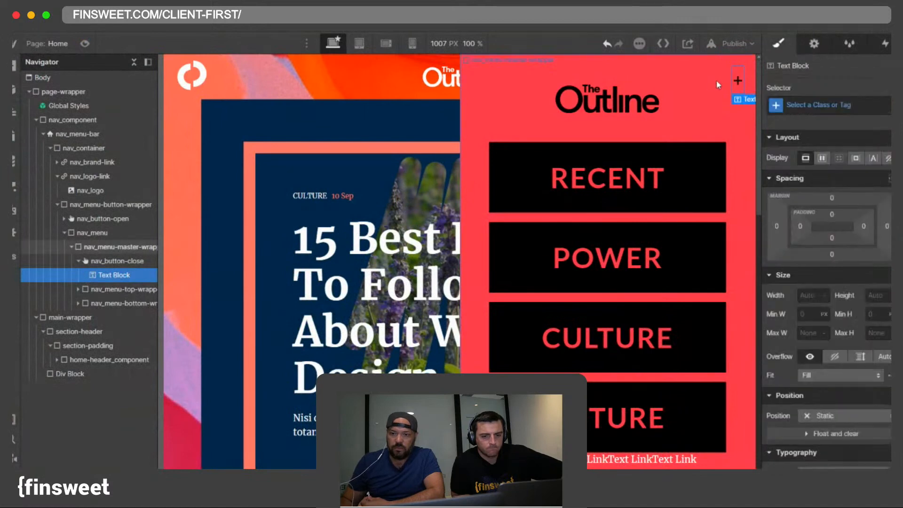
Step: Set the z-index of nav_button-open's Open state to 1
click(101, 249)
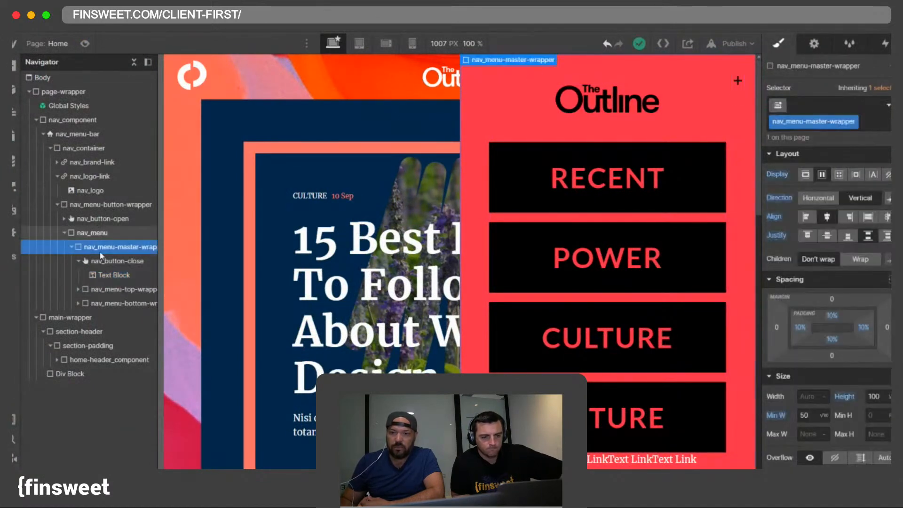
click(86, 233)
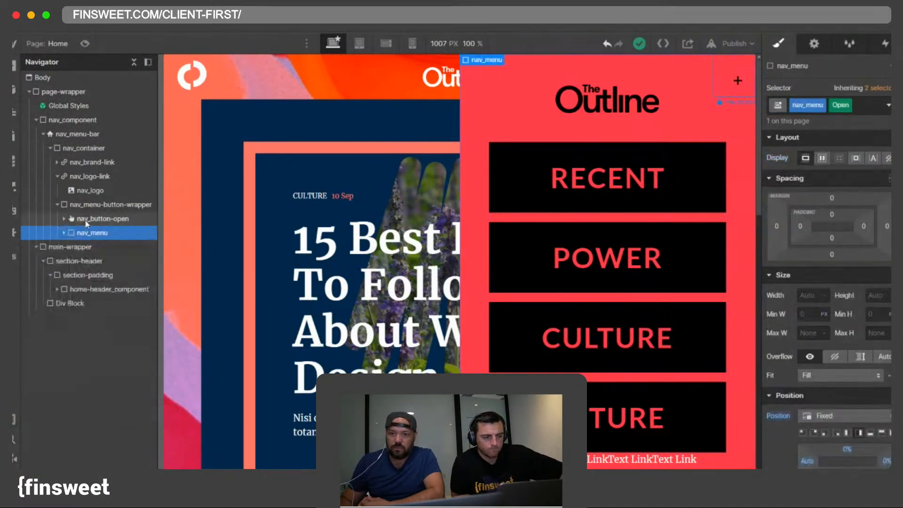
click(86, 220)
scroll(889, 220, down, 3)
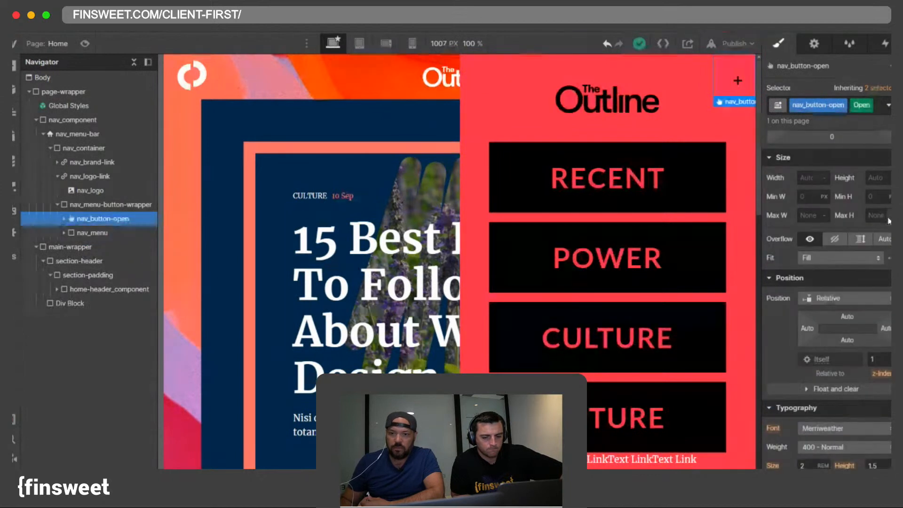
double_click(881, 361)
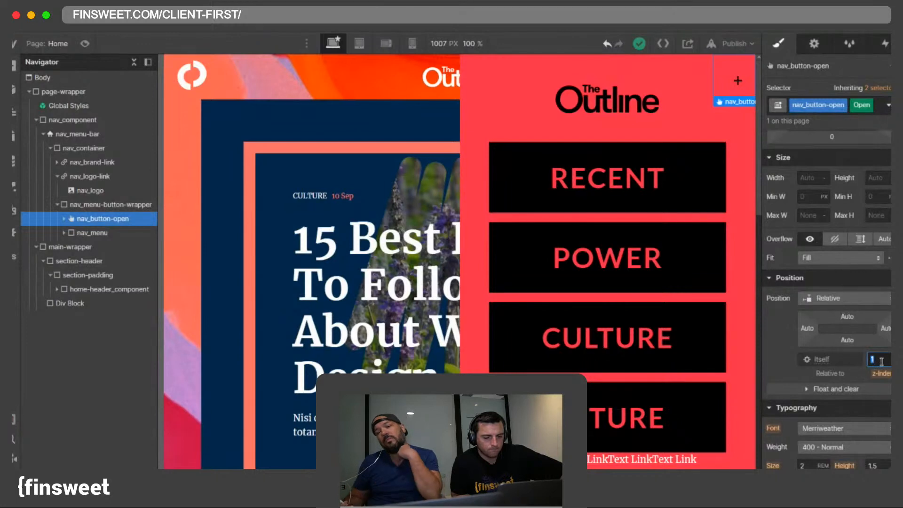
text(2)
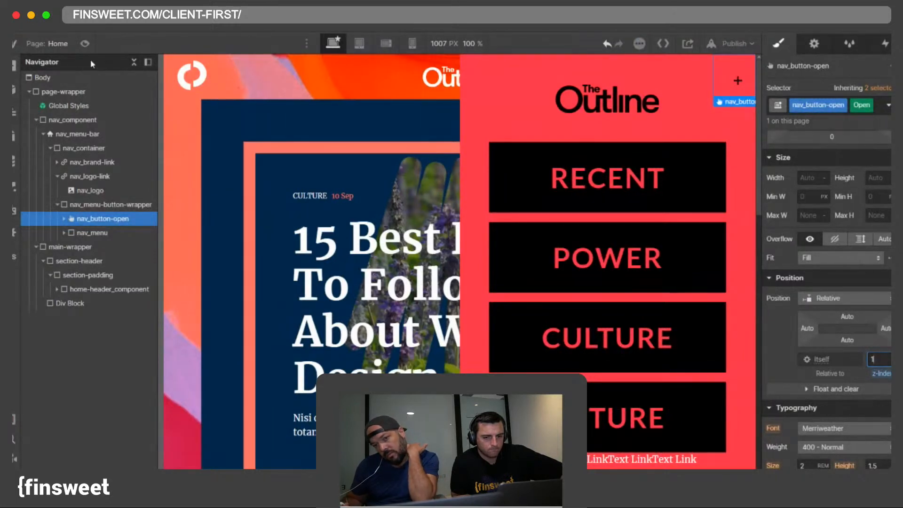
Step: Preview the menu's opening and closing with the open button's Open-state z-index applied, and return to inspect nav_menu-button-wrapper
click(85, 43)
click(872, 82)
click(871, 82)
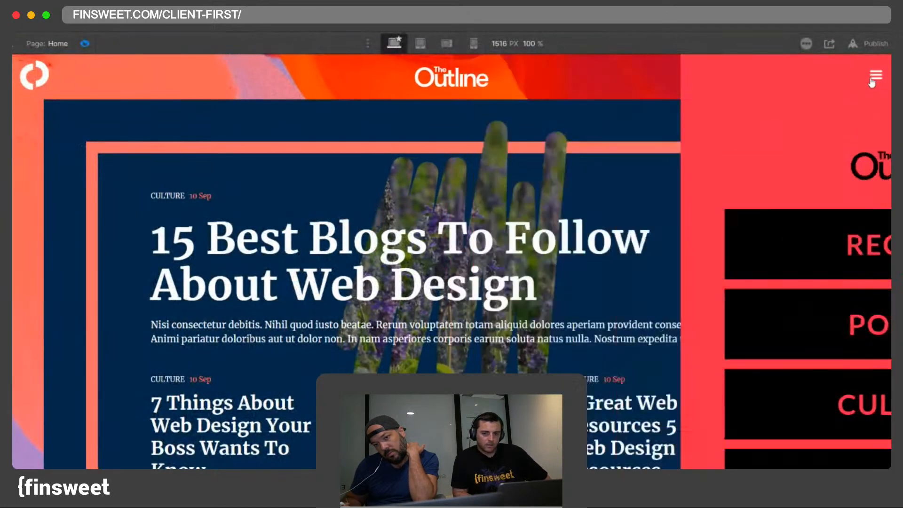
click(84, 44)
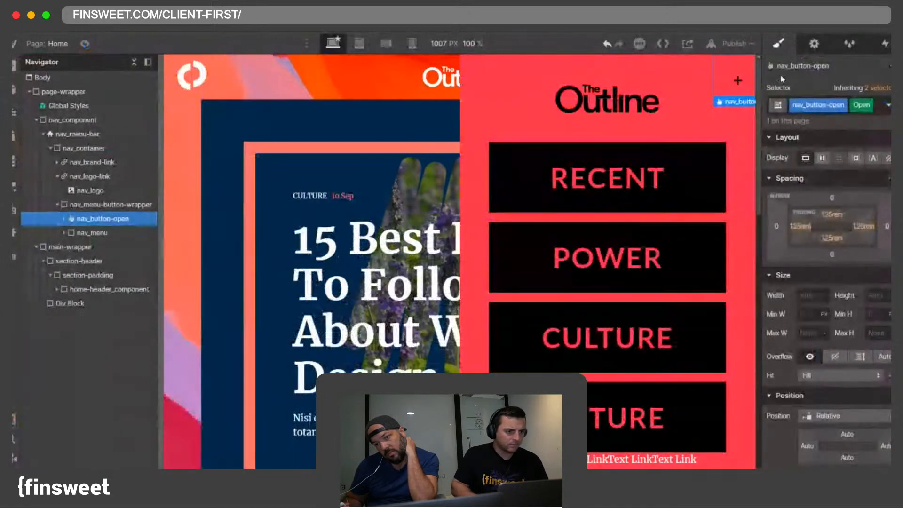
click(87, 207)
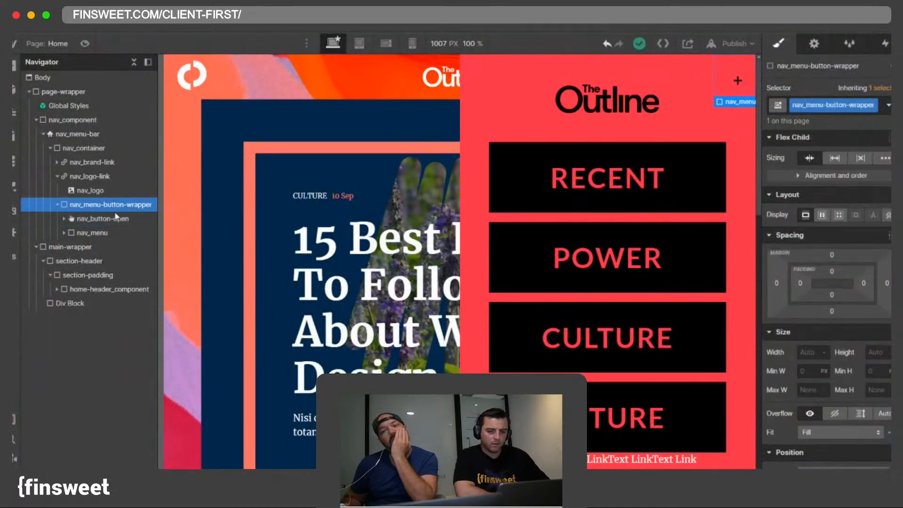
Step: Review the position and z-index styles of nav_menu-master-wrapper, nav_menu, and nav_button-open in its base and Open states
click(477, 105)
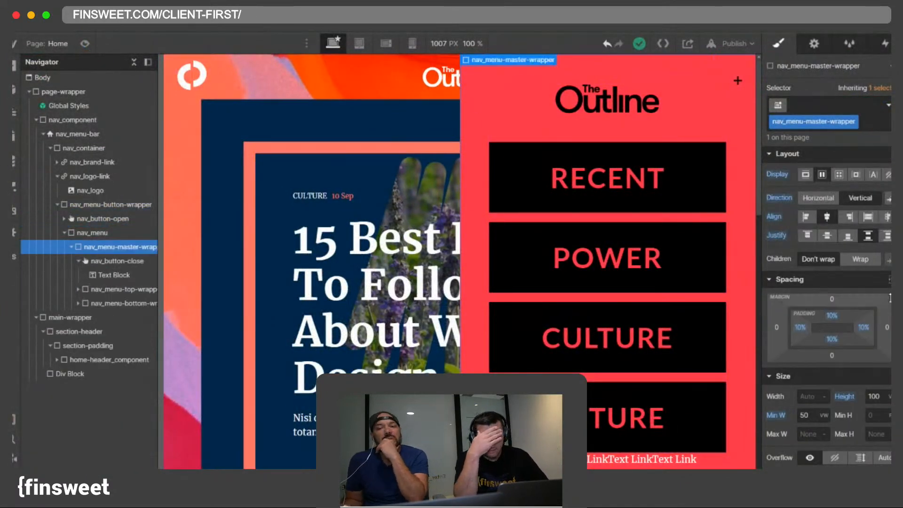
scroll(889, 298, down, 5)
scroll(852, 215, down, 2)
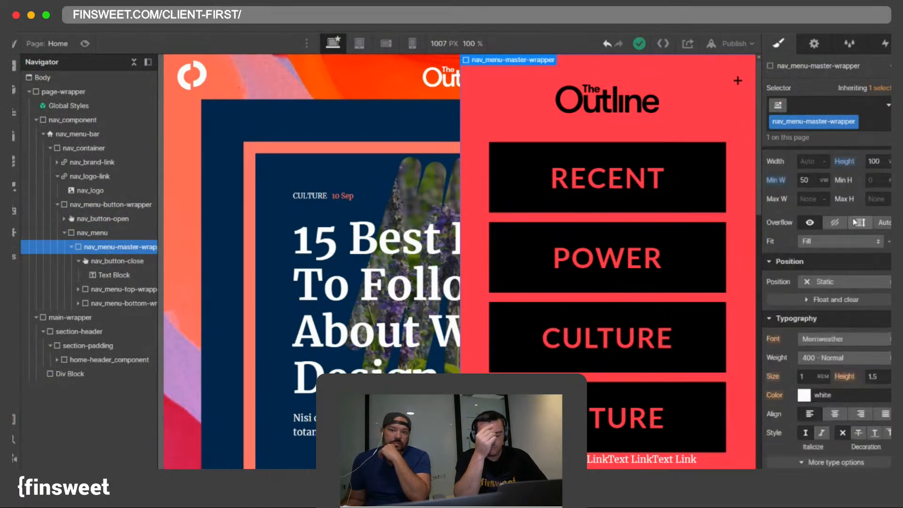
click(114, 230)
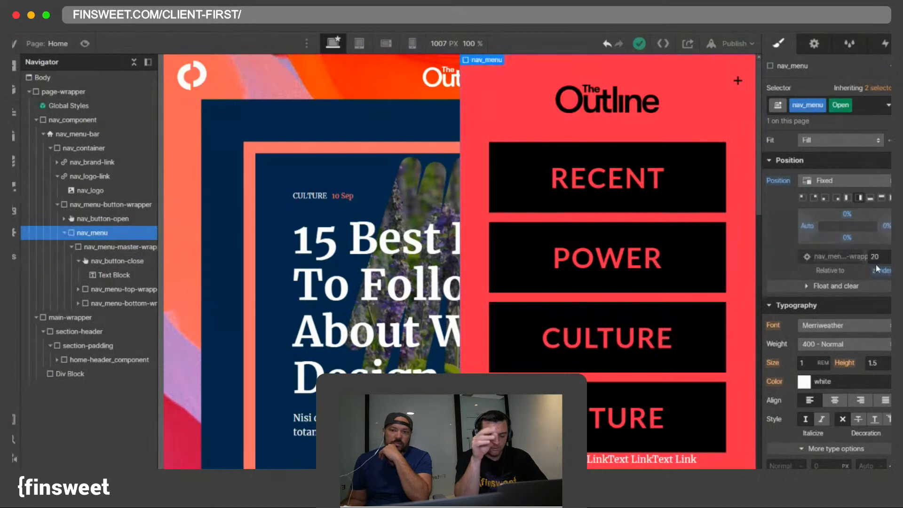
click(93, 219)
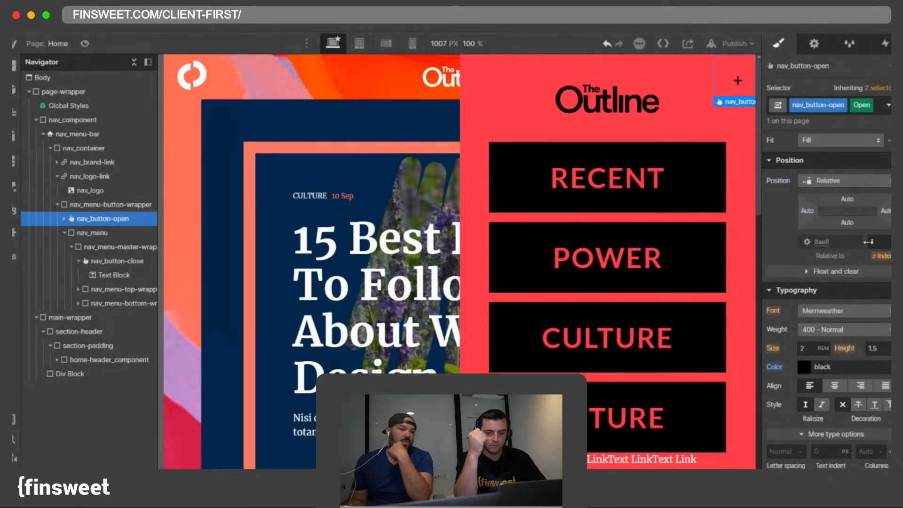
click(887, 107)
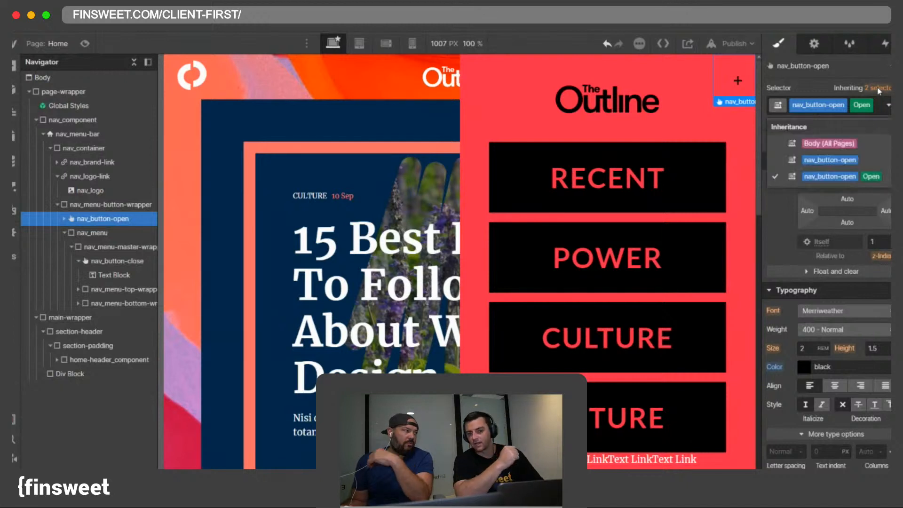
click(845, 156)
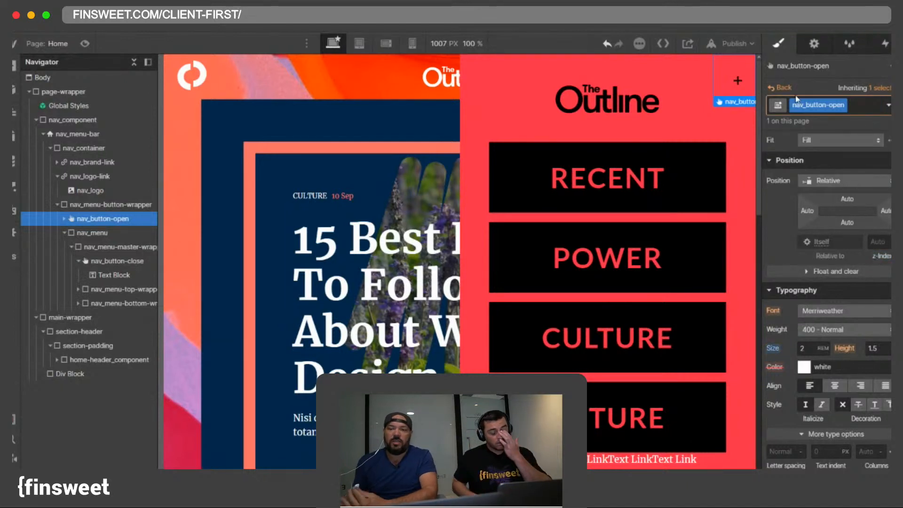
click(783, 89)
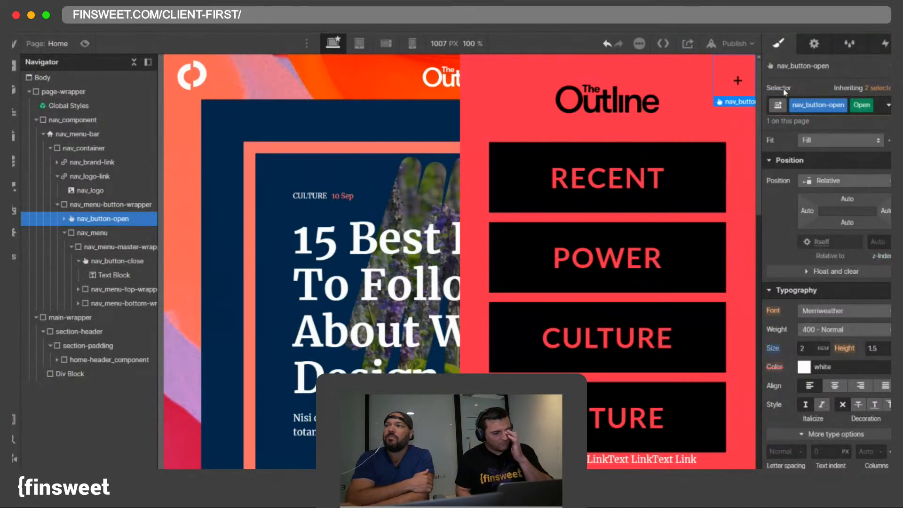
Step: Preview the page, open and close the menu repeatedly to check the open button's stacking, and return to the Designer
click(85, 43)
click(876, 80)
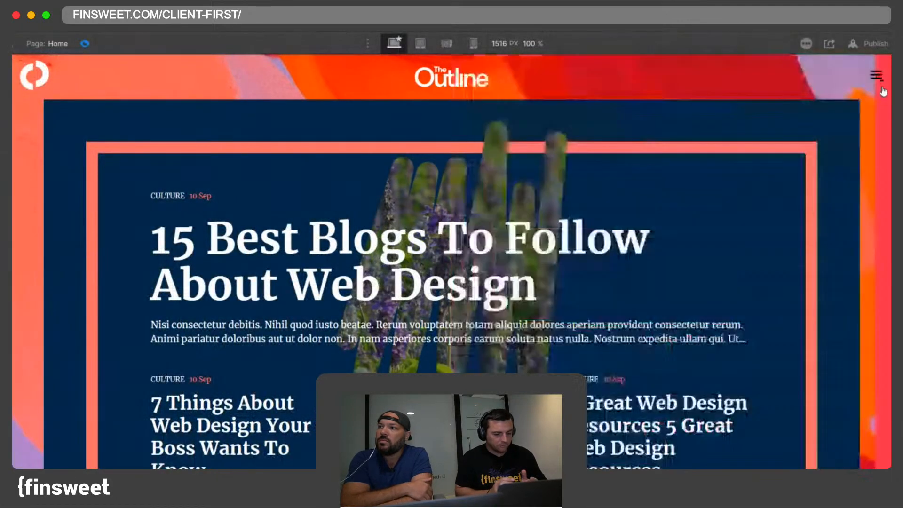
click(876, 81)
click(875, 81)
click(875, 81)
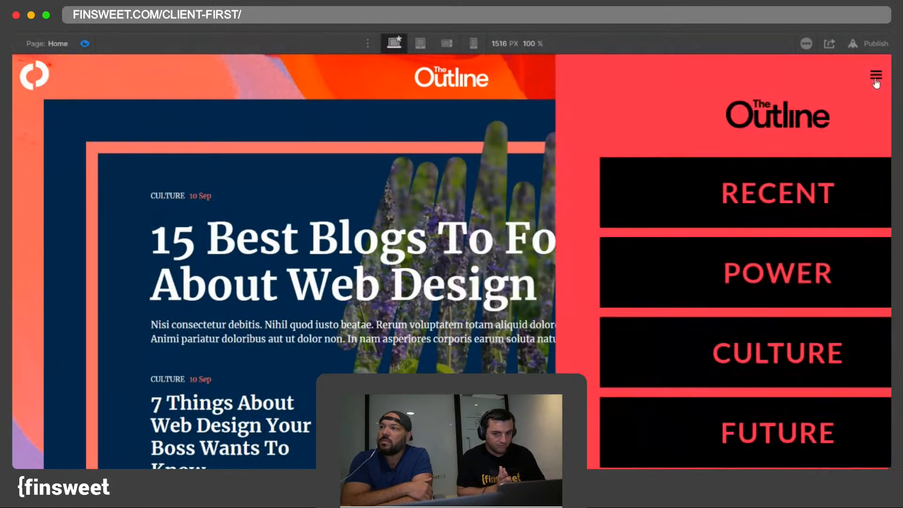
click(85, 43)
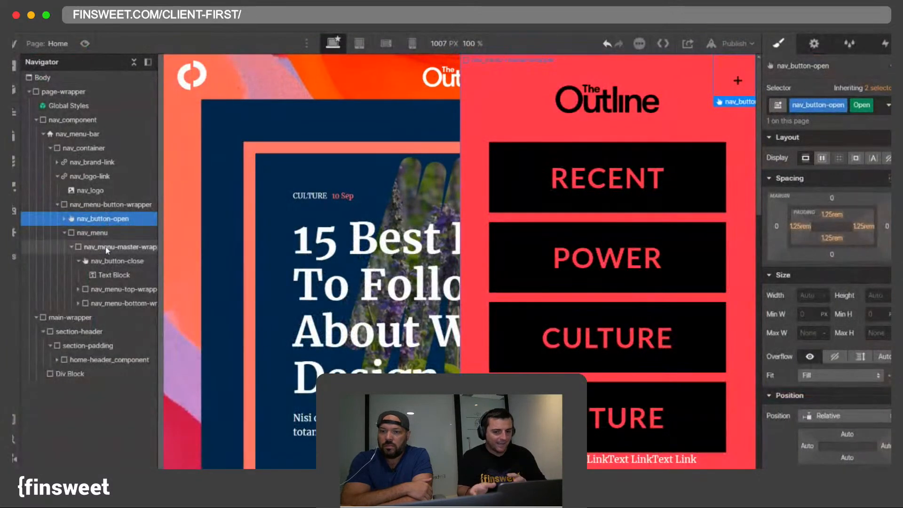
Step: Inspect nav_button-close's position and inherited selectors, and hide the menu from its navbar settings
scroll(886, 345, down, 4)
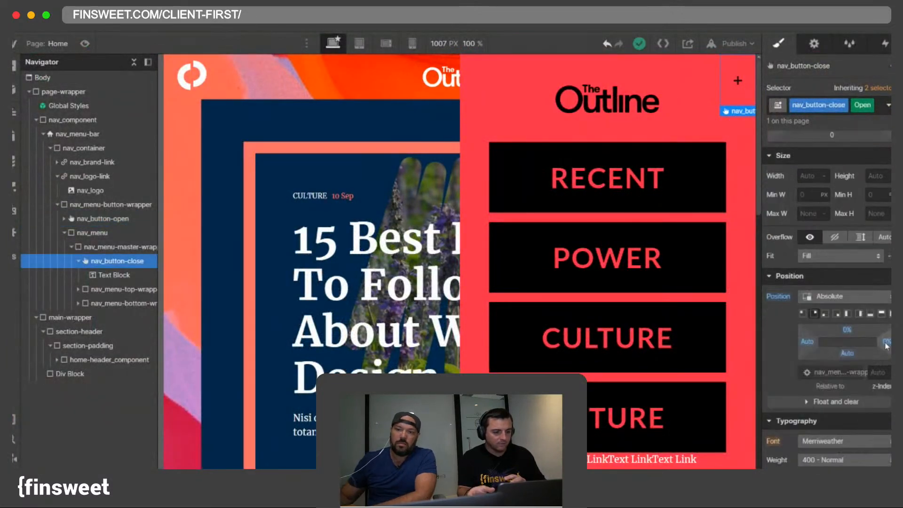
click(876, 88)
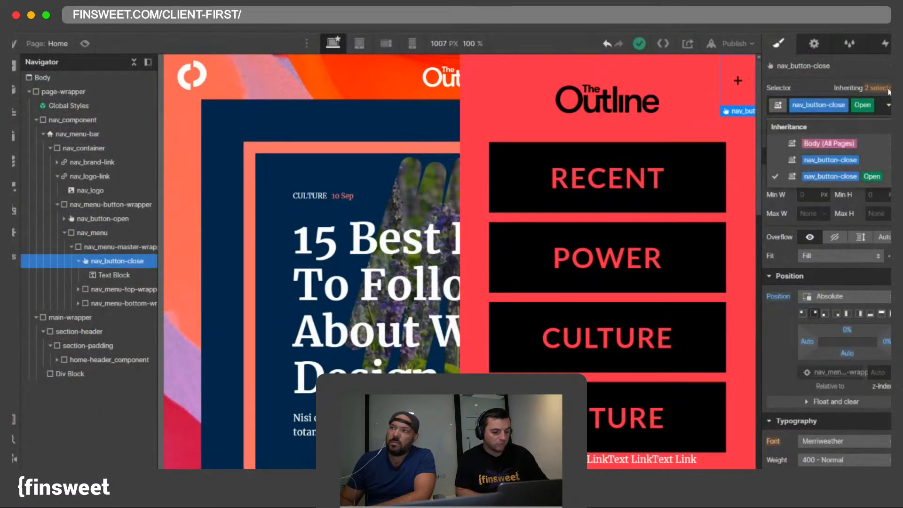
click(814, 43)
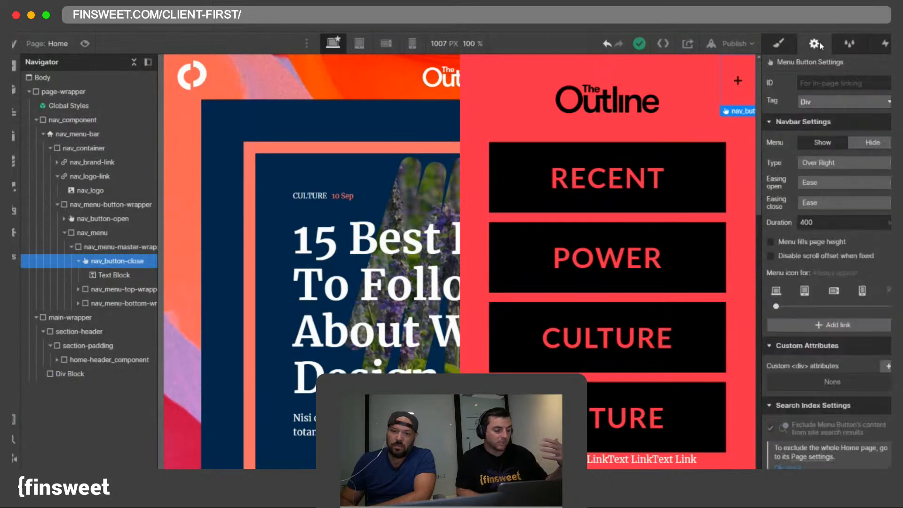
click(857, 142)
Step: Select nav_button-open, show and hide the menu from its navbar settings, and return to its base styles
click(712, 84)
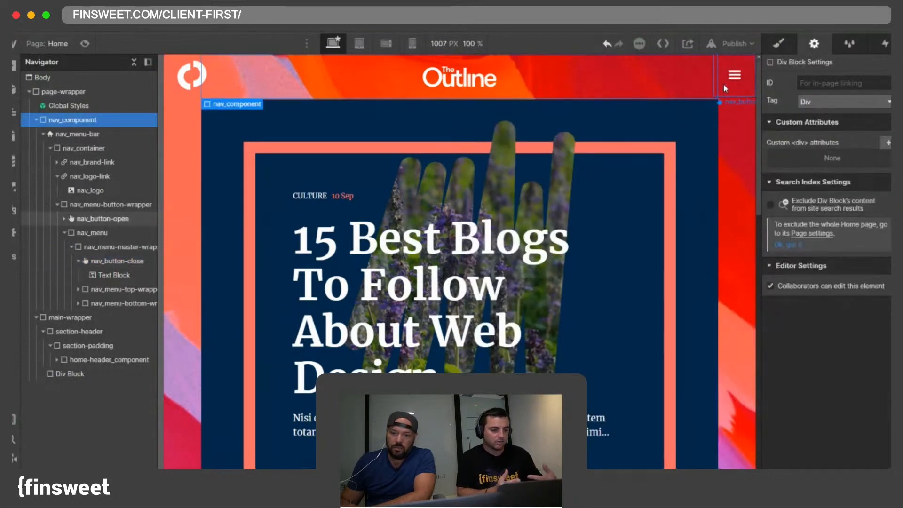
click(734, 75)
click(820, 143)
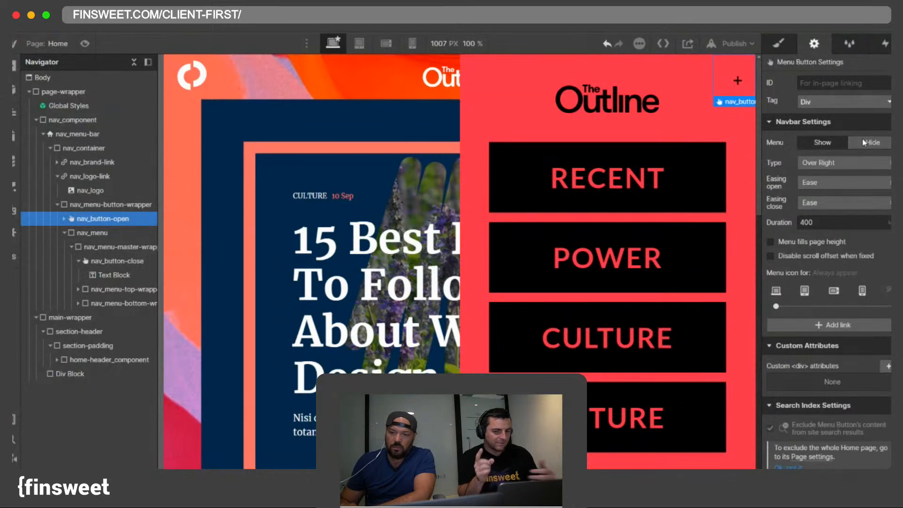
click(859, 141)
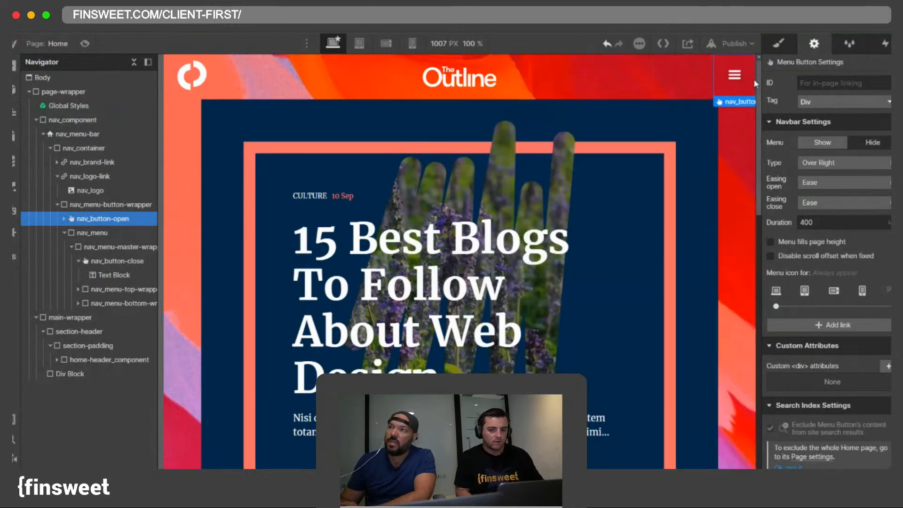
click(781, 50)
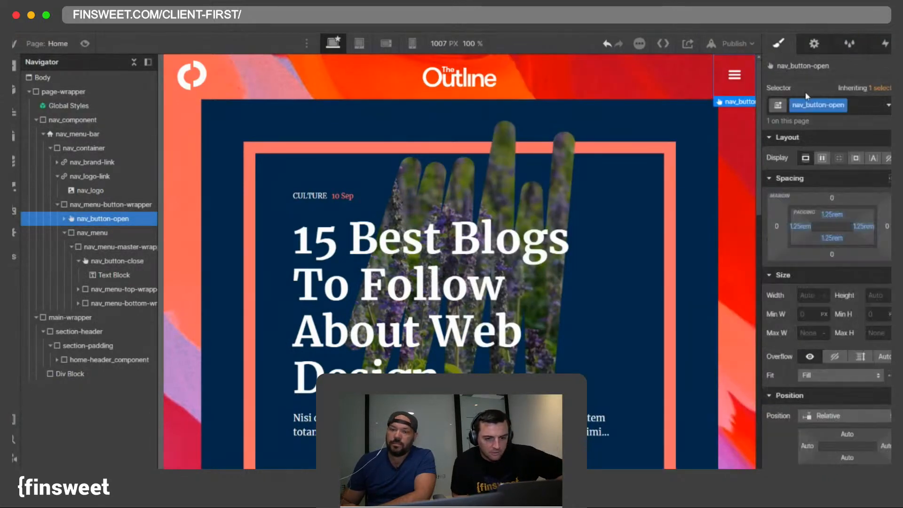
Step: Preview the page again and test where the menu opens relative to the header's open button, leaving the preview when done
key(super+shift+p)
click(877, 78)
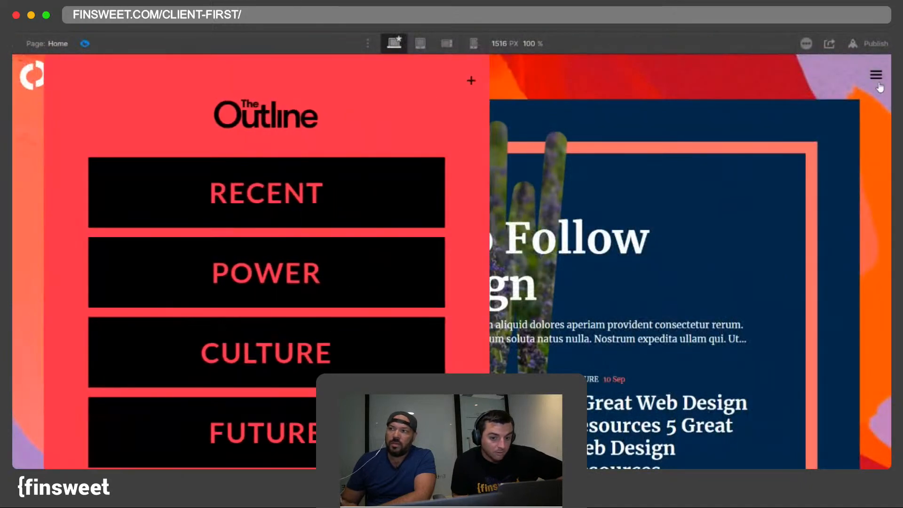
click(877, 84)
click(876, 77)
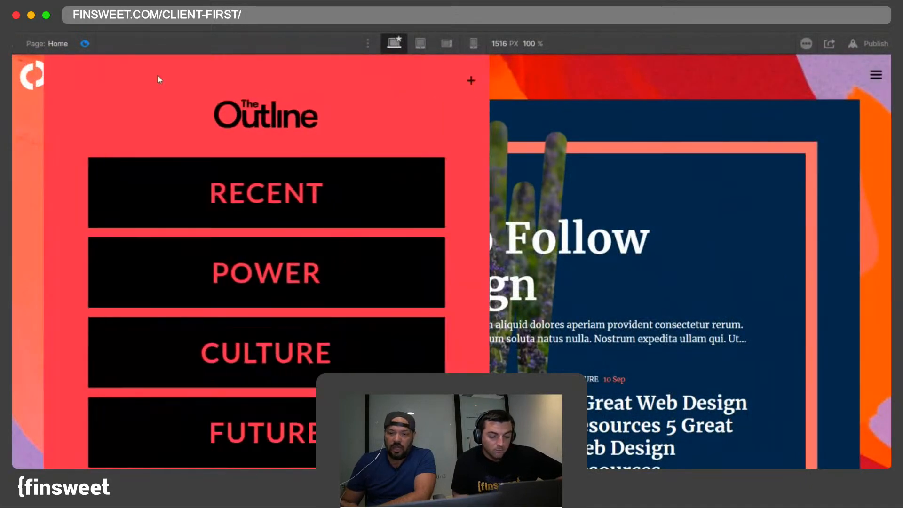
click(82, 47)
click(81, 46)
click(875, 73)
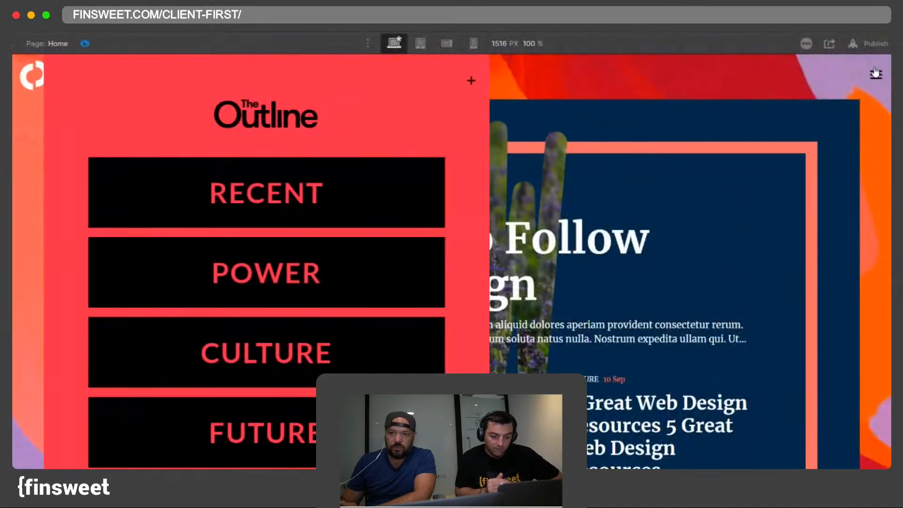
click(876, 73)
key(super+shift+p)
Step: Show the menu from nav_menu's navbar settings and publish the site to fs-livebuild-3.webflow.io
click(728, 43)
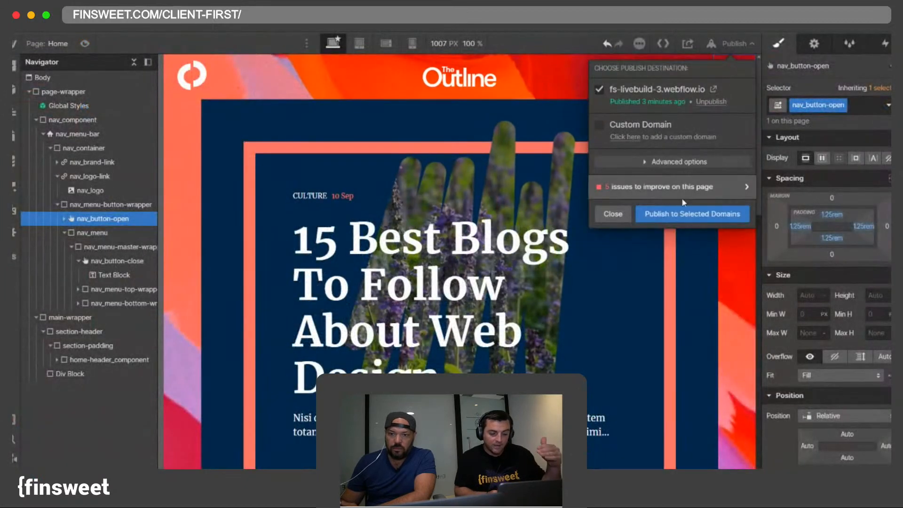
click(679, 213)
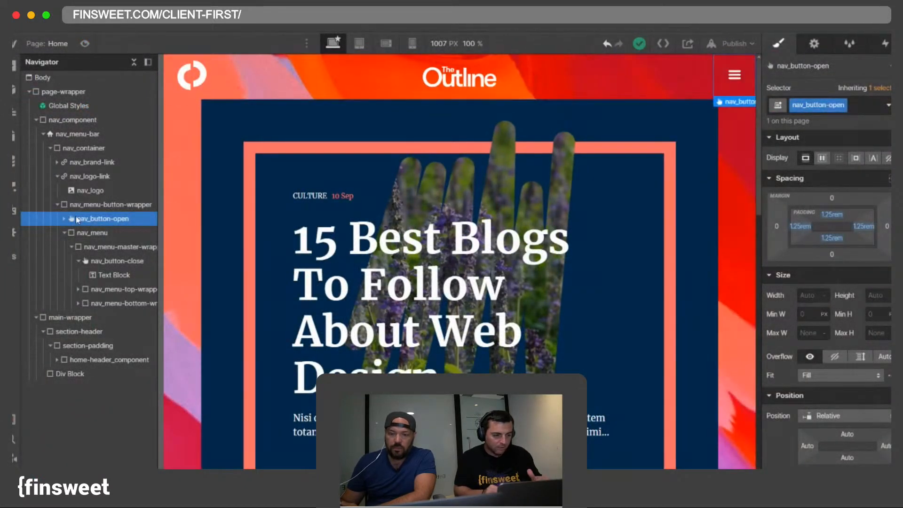
click(116, 230)
click(813, 43)
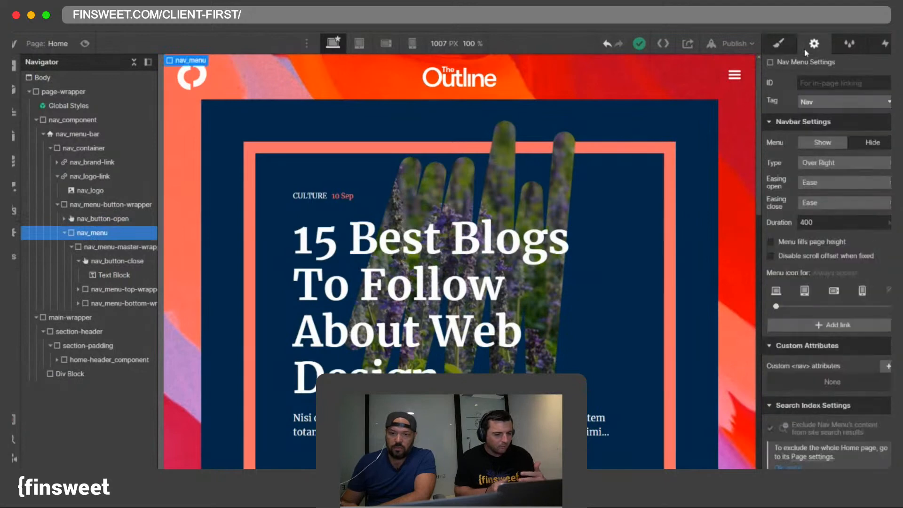
click(815, 142)
click(778, 44)
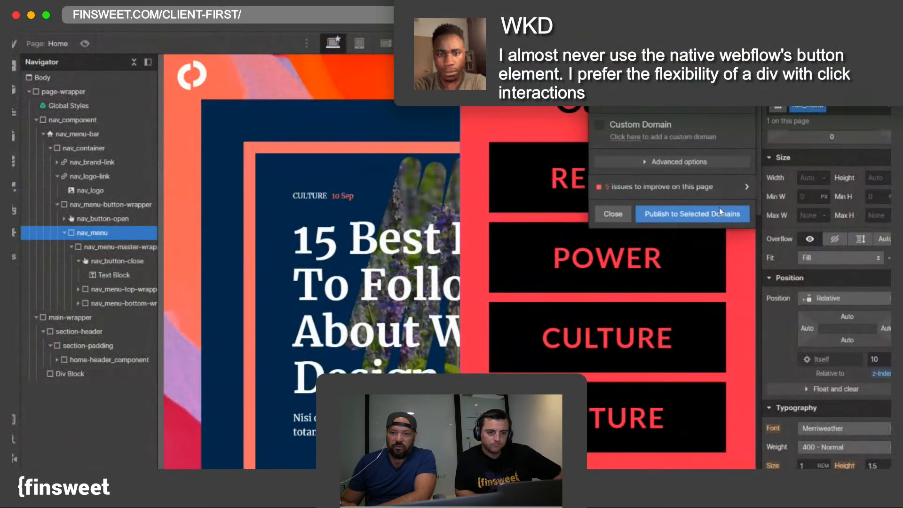
click(719, 213)
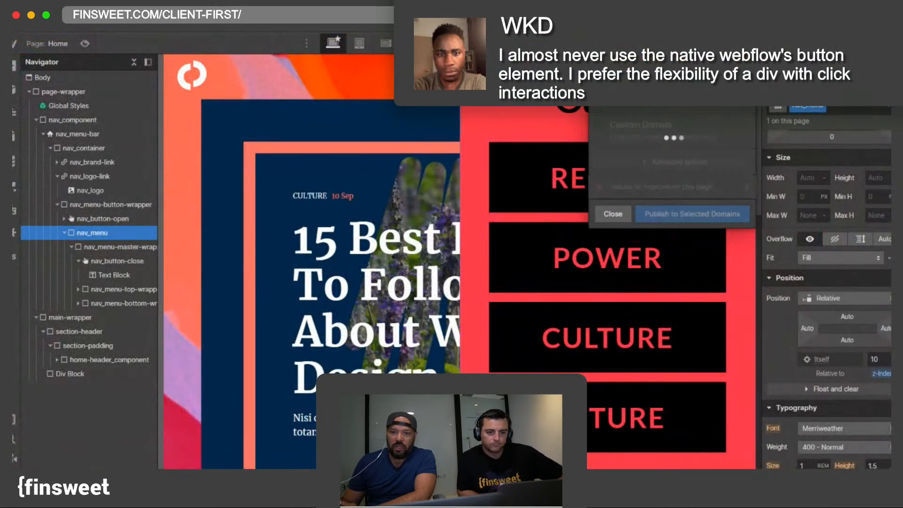
Step: Check nav_menu's navbar settings and reset the Position style on its Open state
click(87, 229)
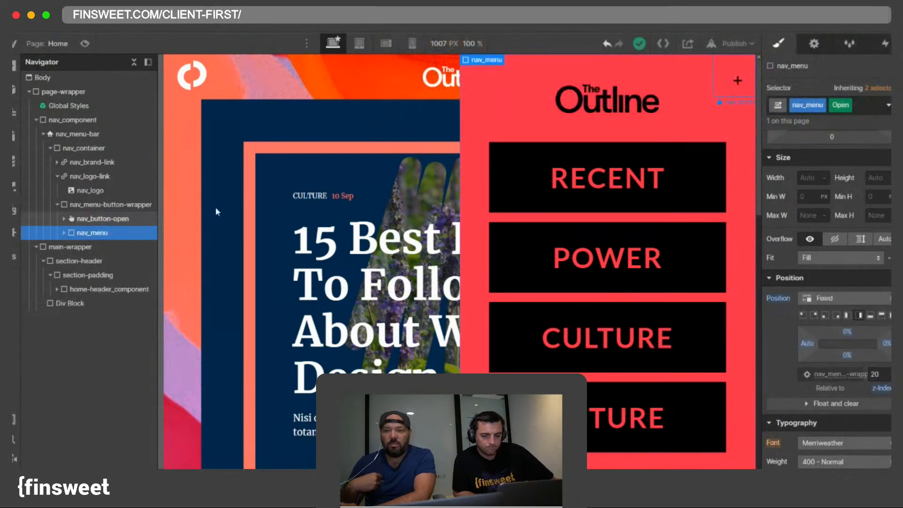
click(813, 44)
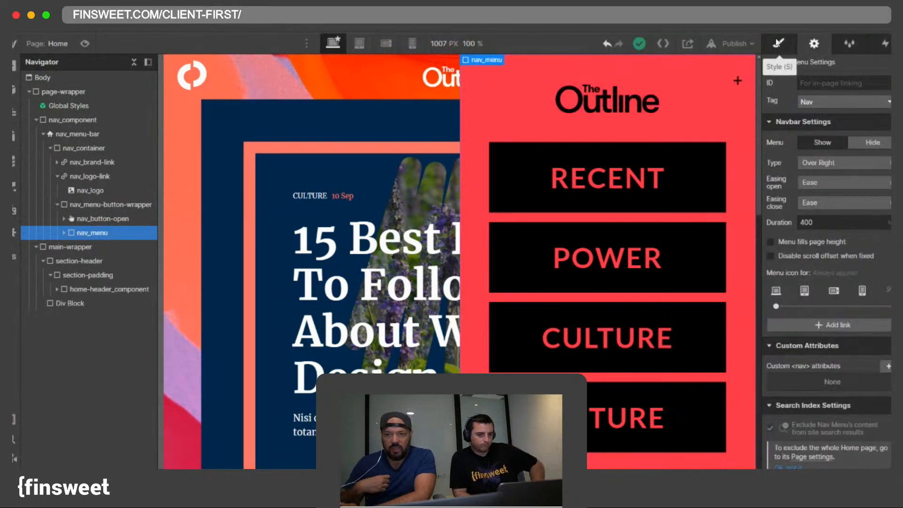
click(778, 49)
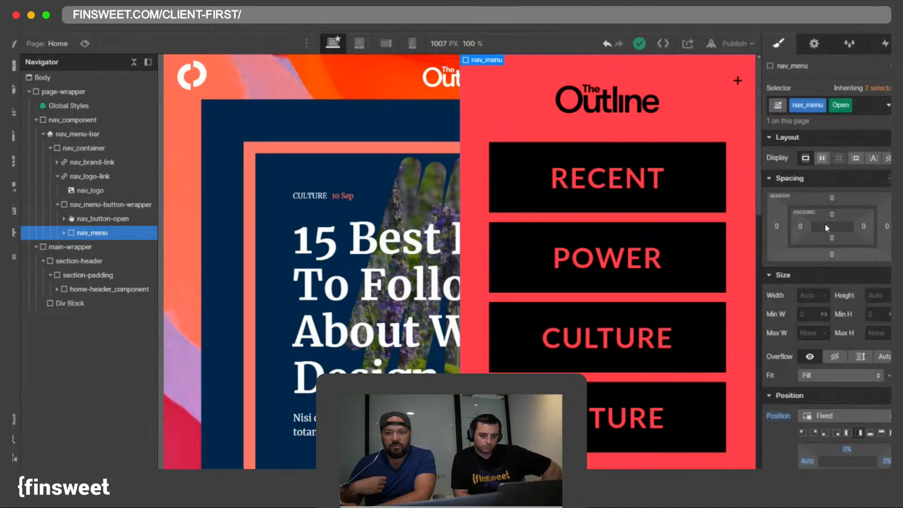
alt+click(782, 418)
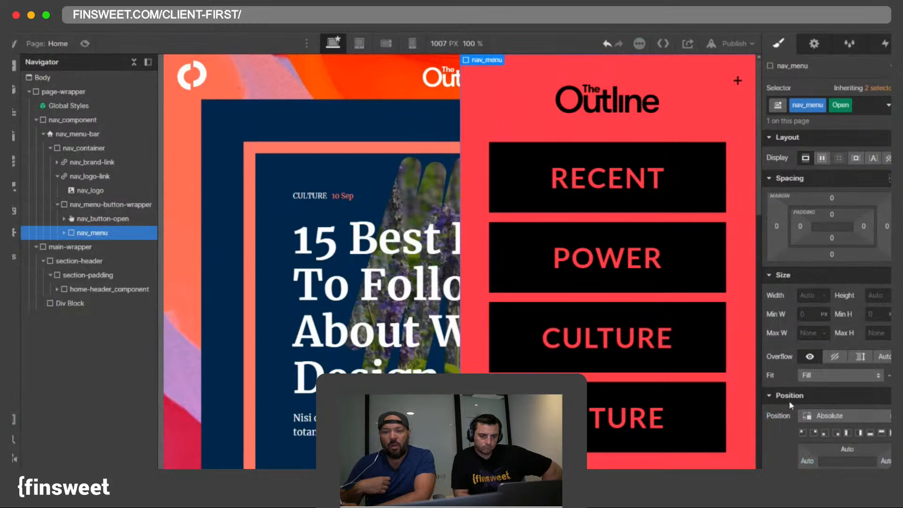
Step: Preview the menu opening and closing with nav_menu's Open-state position reset, and return to the Designer
click(85, 44)
click(874, 78)
click(874, 78)
click(875, 77)
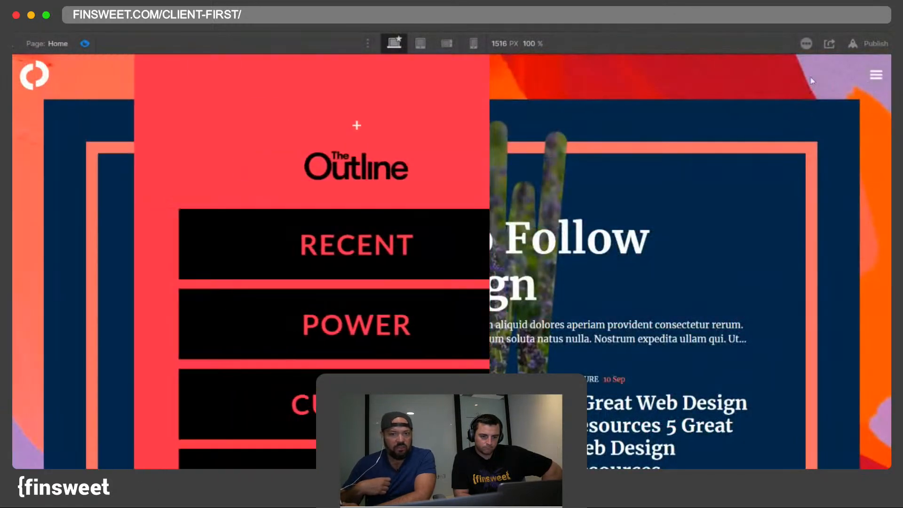
click(76, 54)
click(84, 44)
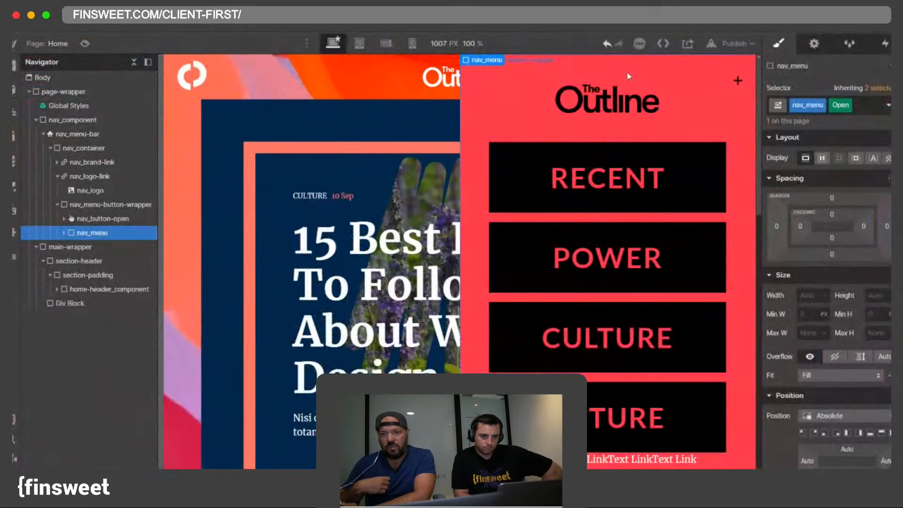
Step: Test the menu button on the published fs-livebuild-3.webflow.io site and return to select nav_menu-button-wrapper in the Designer
click(731, 44)
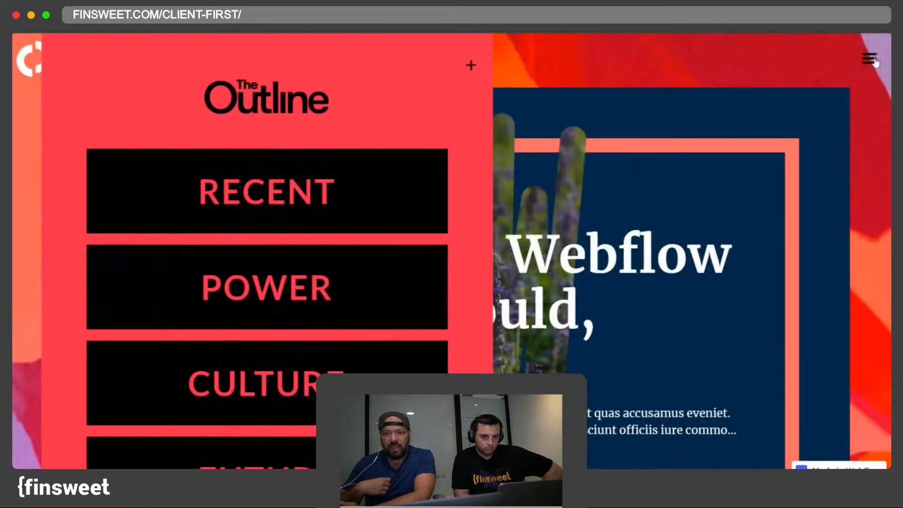
click(873, 62)
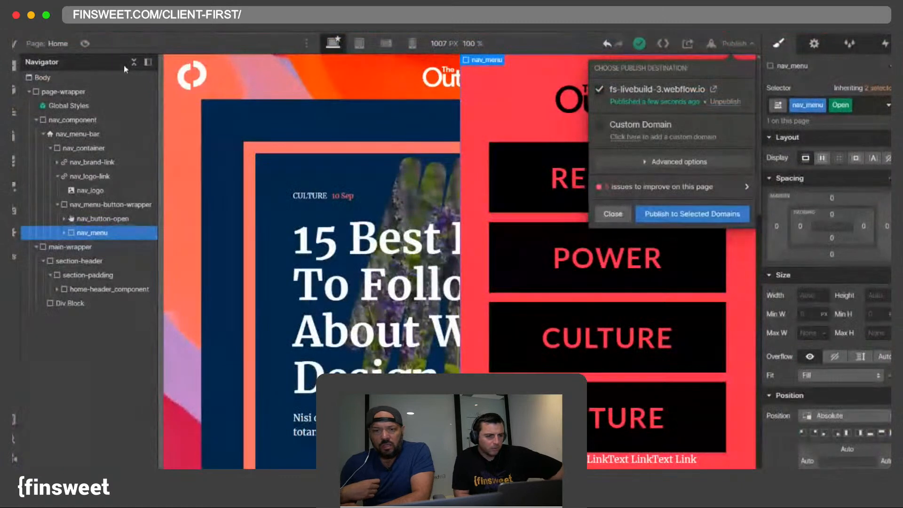
click(91, 205)
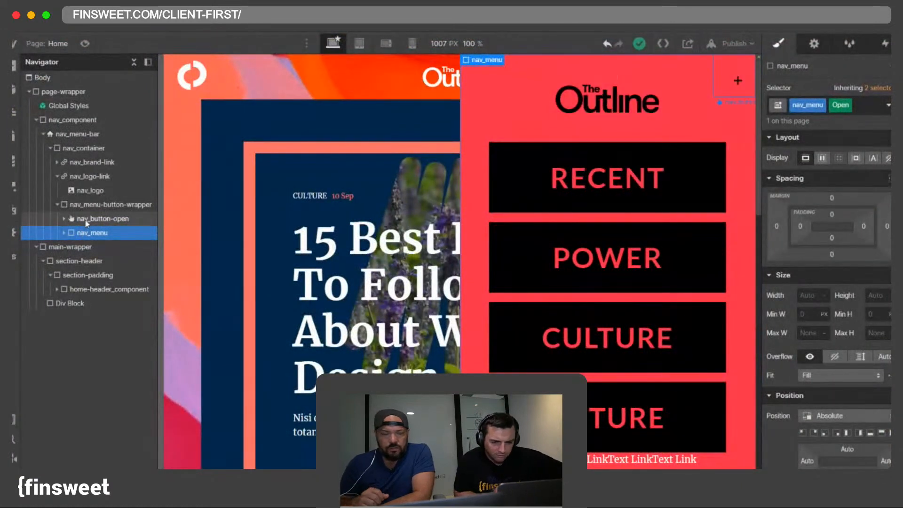
click(92, 206)
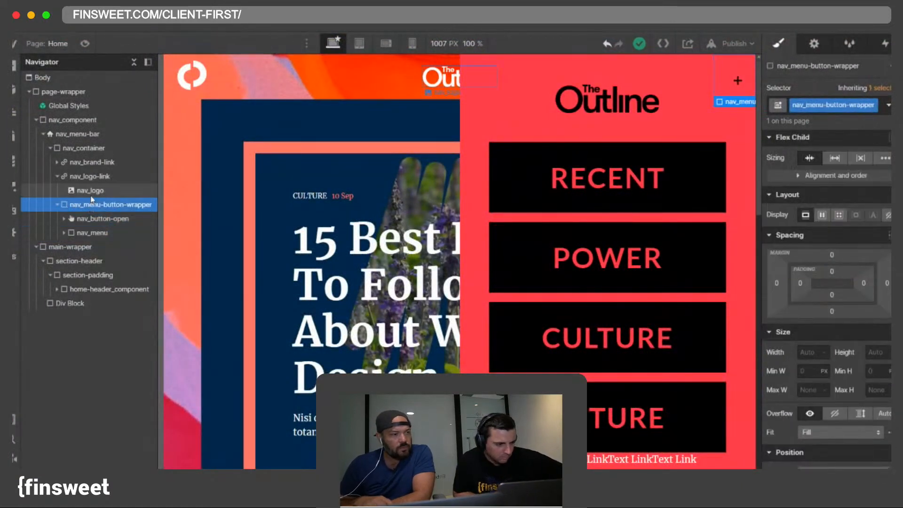
Step: Examine how nav_component, nav_menu-bar, nav_container, nav_logo-link and nav_menu-button-wrapper are nested in the page structure
click(89, 176)
click(50, 148)
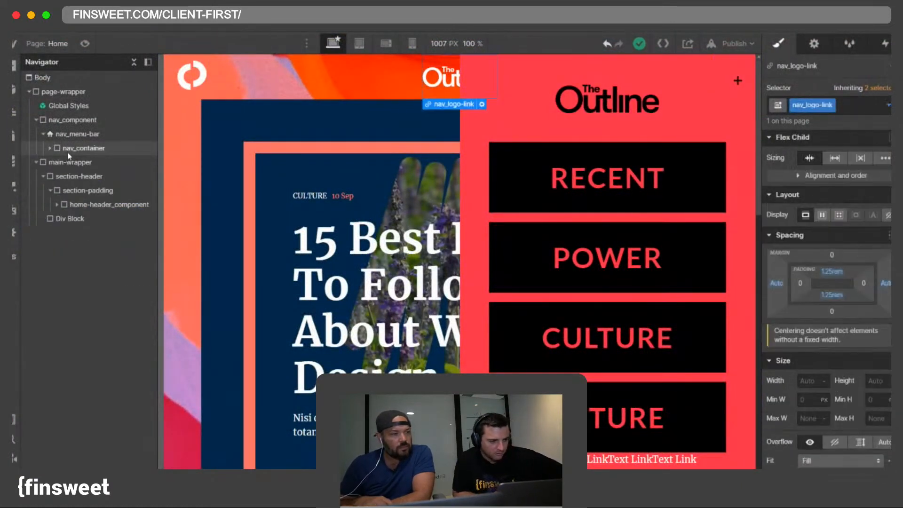
click(50, 148)
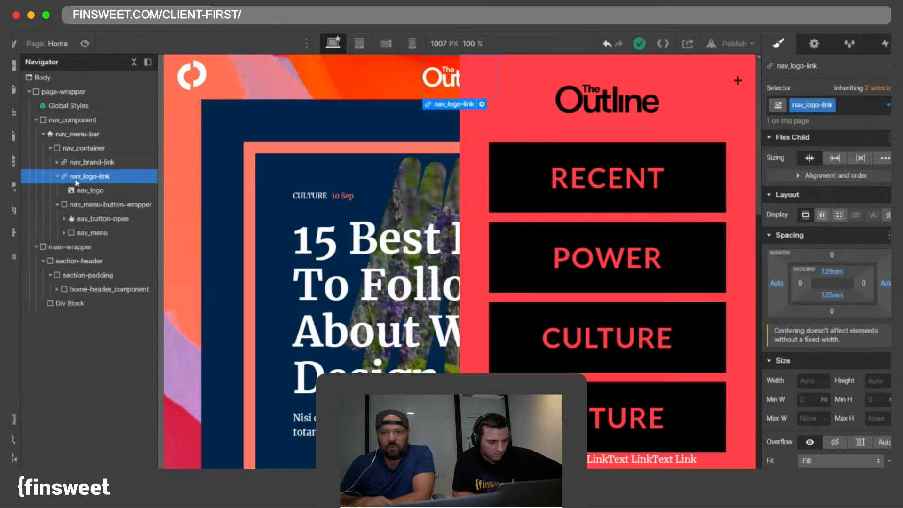
click(85, 208)
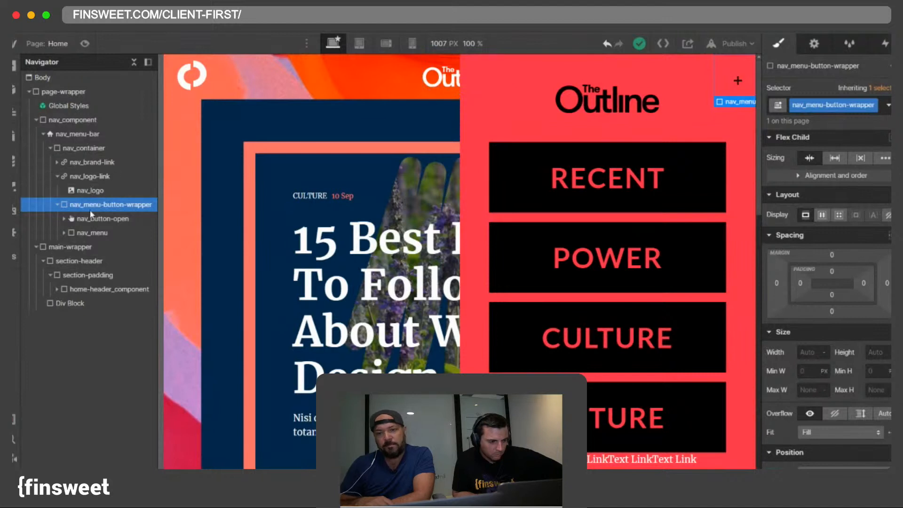
click(71, 135)
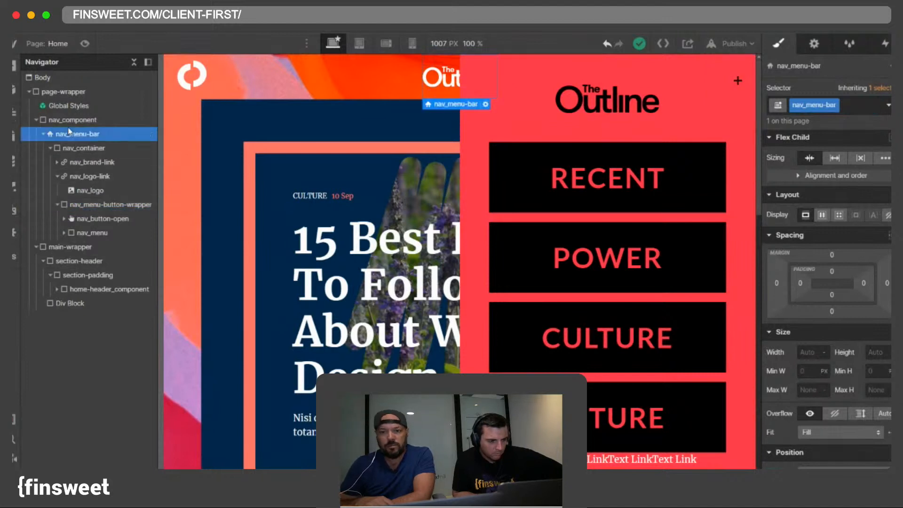
click(66, 121)
click(67, 132)
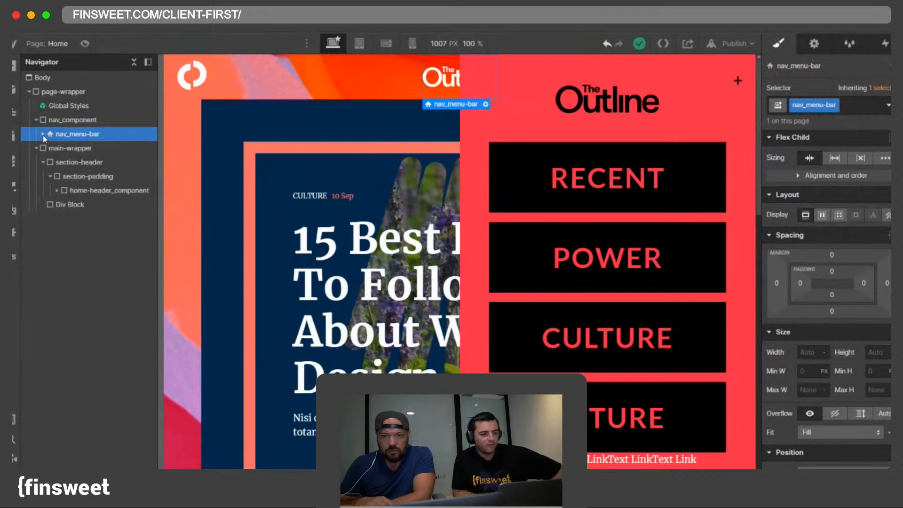
click(44, 137)
click(44, 137)
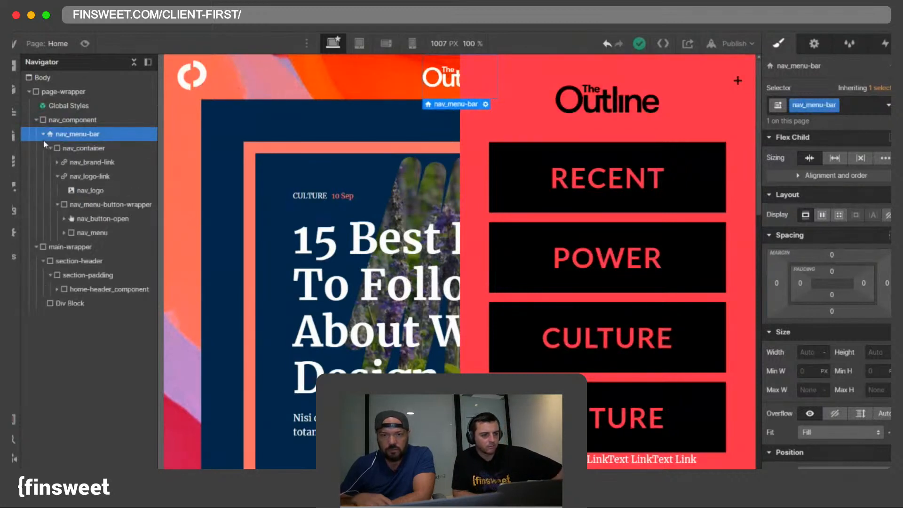
click(80, 149)
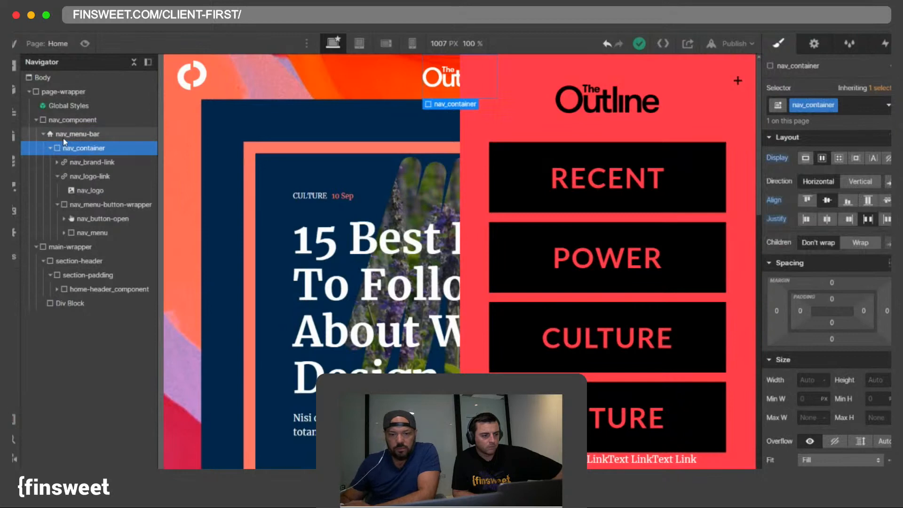
click(63, 136)
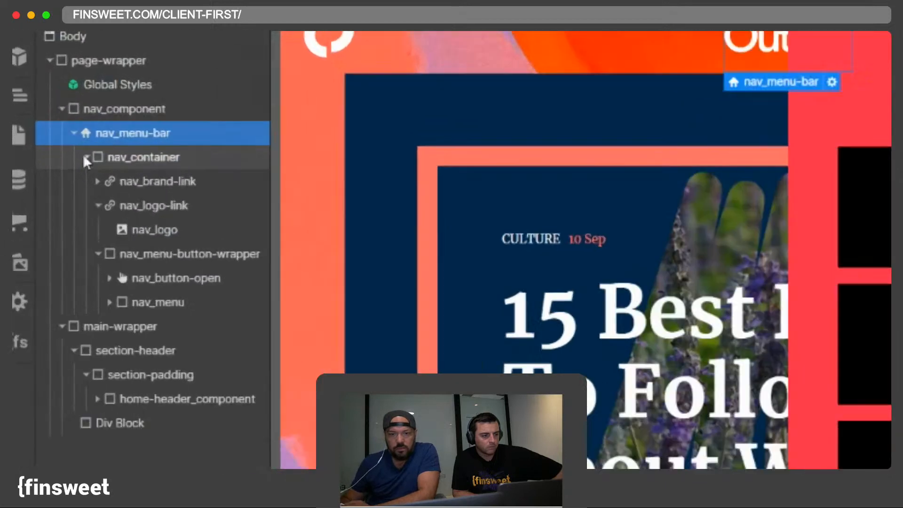
click(86, 157)
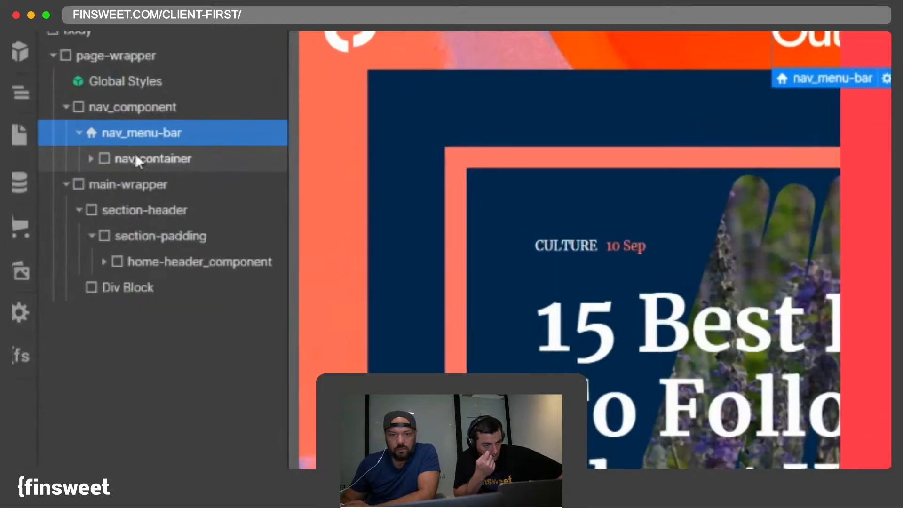
click(105, 160)
click(88, 161)
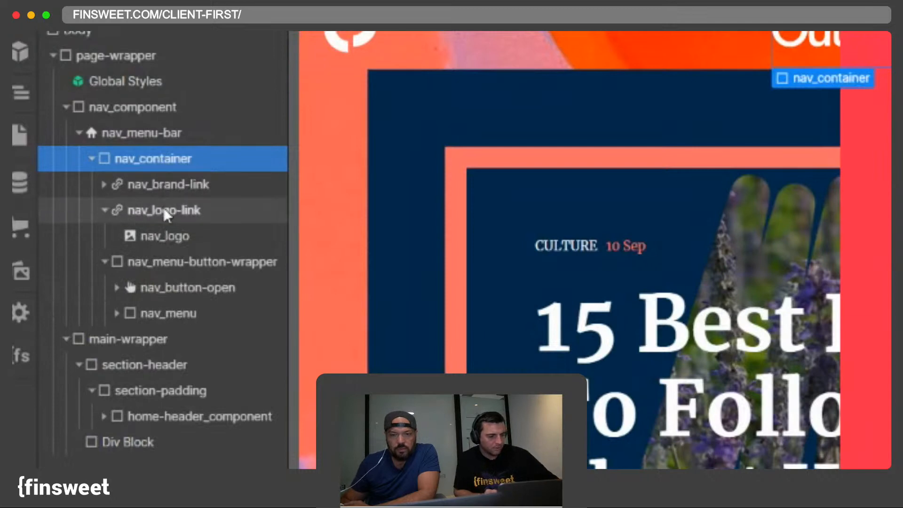
Step: Apply the right-aligned absolute position preset to nav_menu's Open state, with 0% top, right and bottom offsets
click(165, 313)
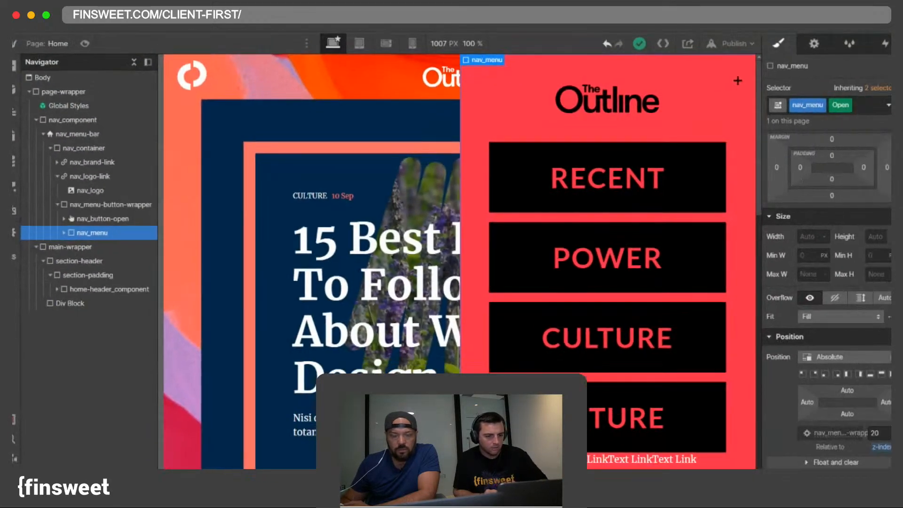
scroll(828, 298, down, 1)
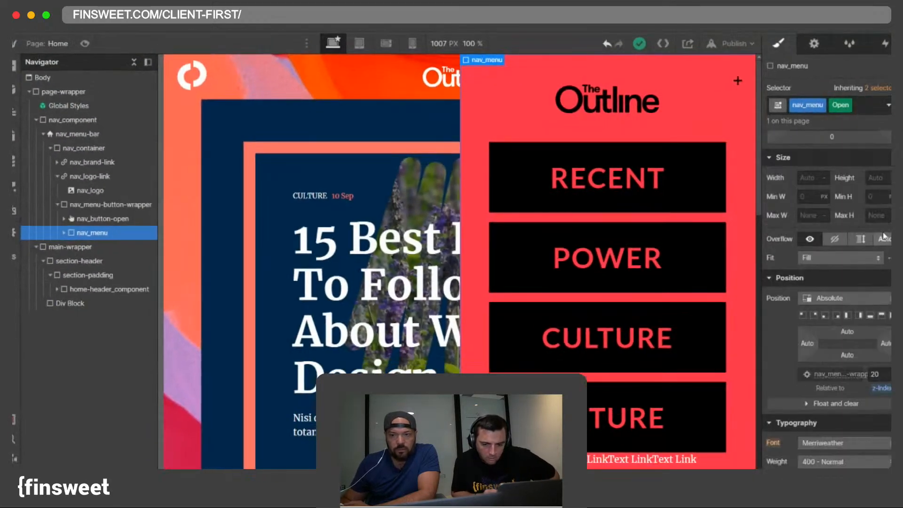
scroll(877, 264, up, 2)
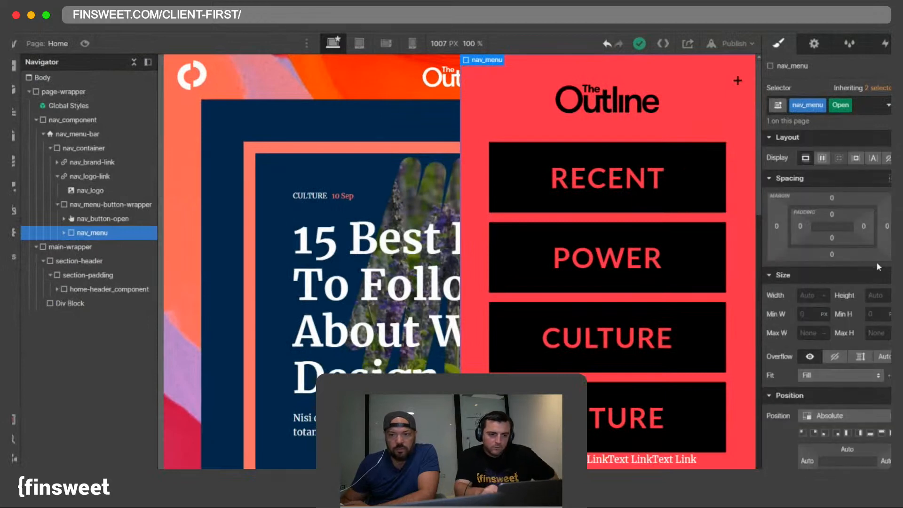
scroll(876, 261, down, 2)
click(858, 315)
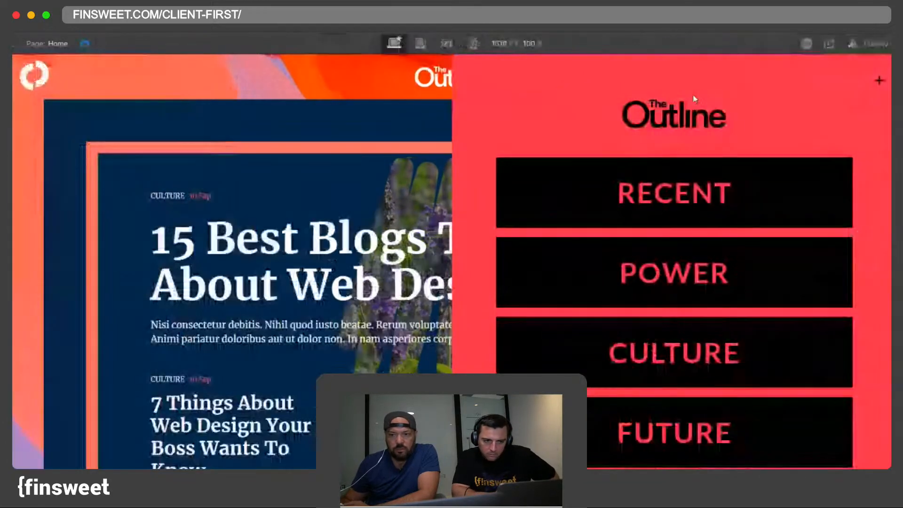
Step: Preview the site, test the hamburger menu with the right-aligned absolute position, and return to the Designer
click(84, 43)
click(874, 78)
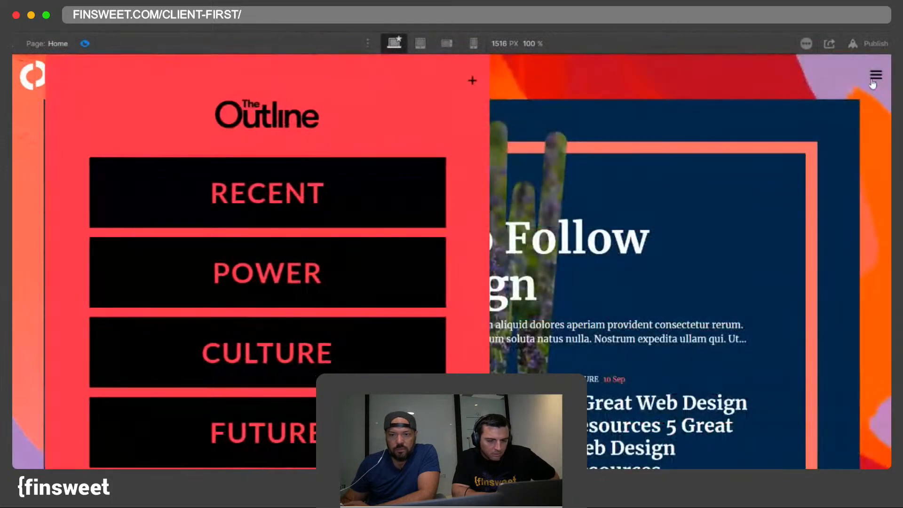
click(872, 78)
click(873, 79)
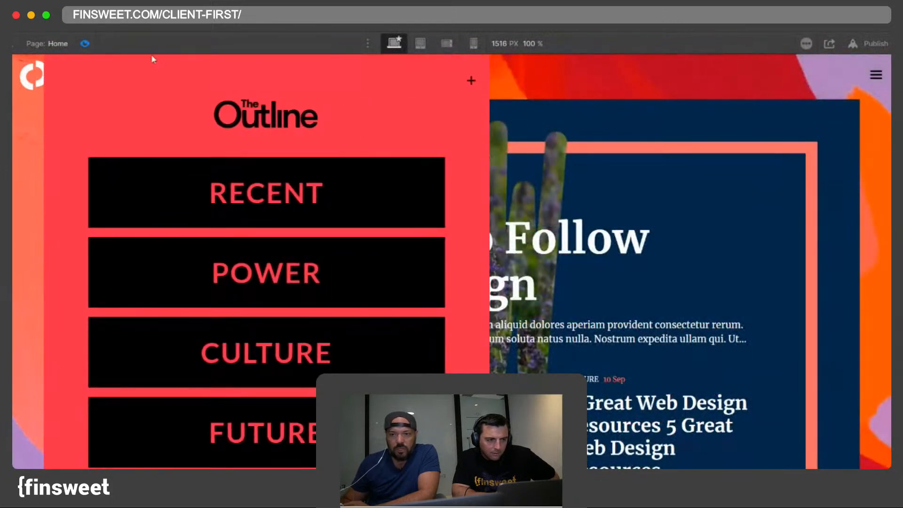
click(86, 44)
Step: Set the position of nav_menu's Open state to Fixed
scroll(827, 282, down, 4)
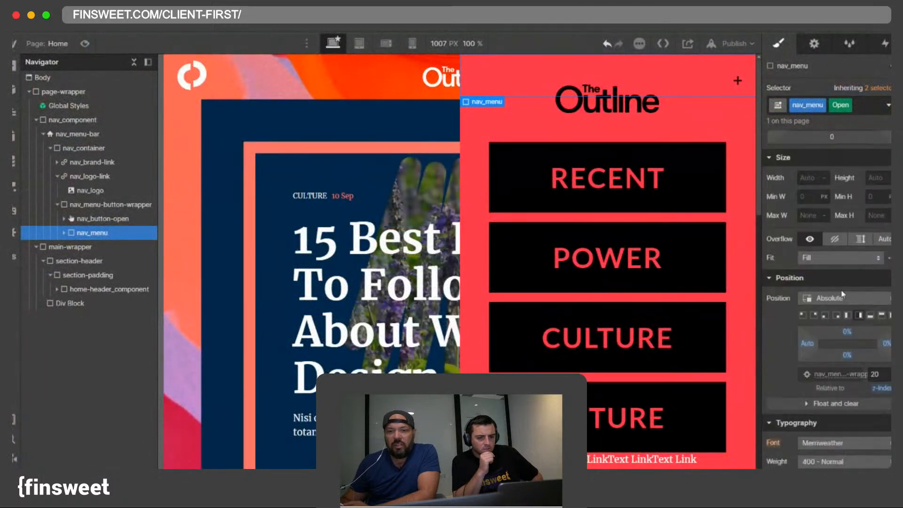
click(837, 297)
click(836, 311)
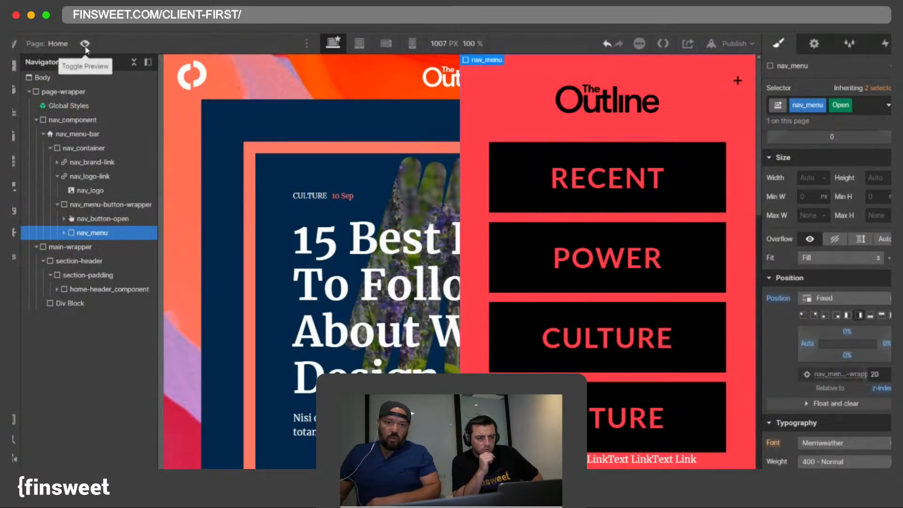
Step: Copy the project's read-only share link, then switch to the broadcast call and stop sharing the screen
click(86, 205)
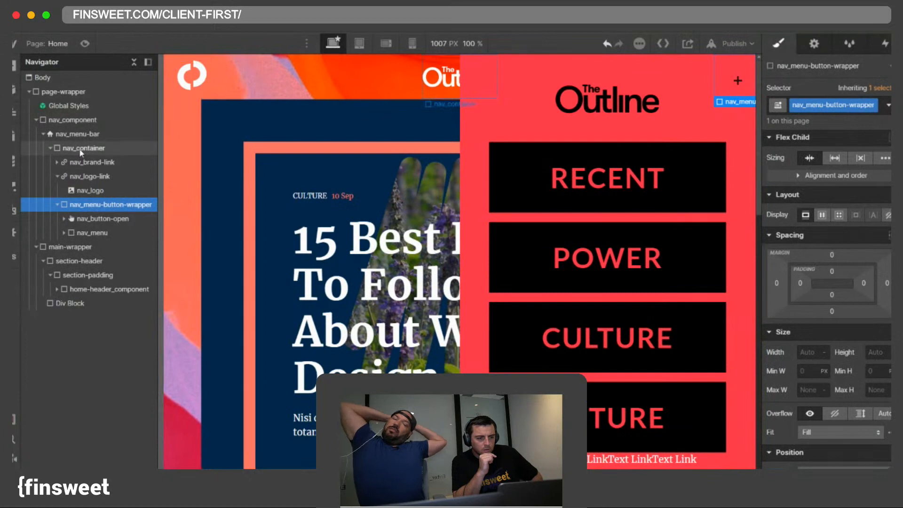
click(687, 43)
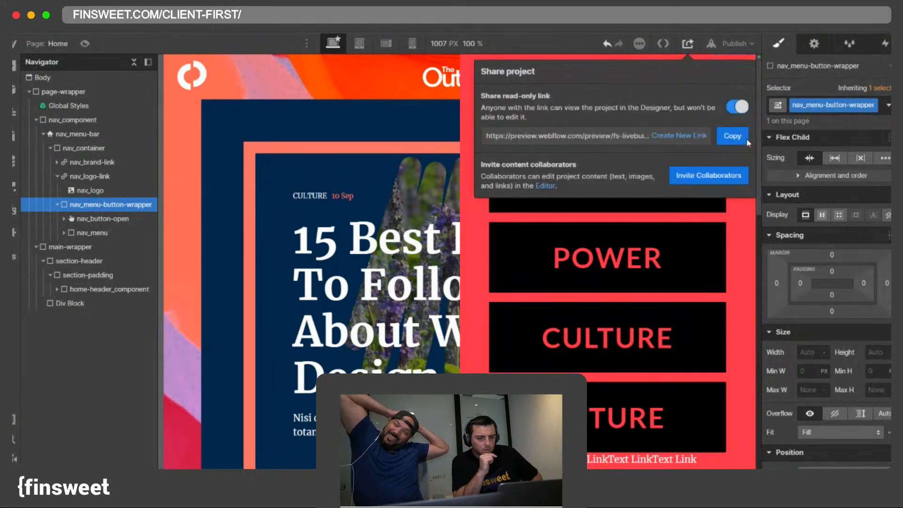
click(737, 136)
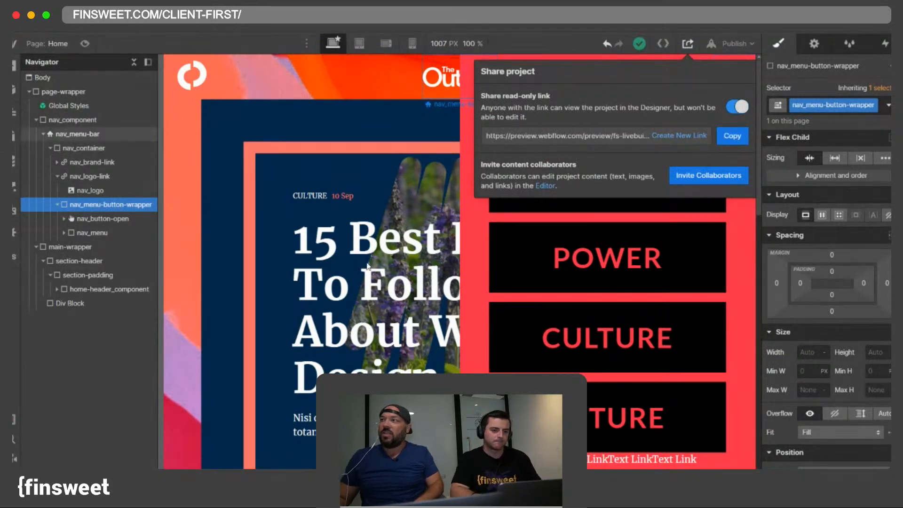
key(alt+Tab)
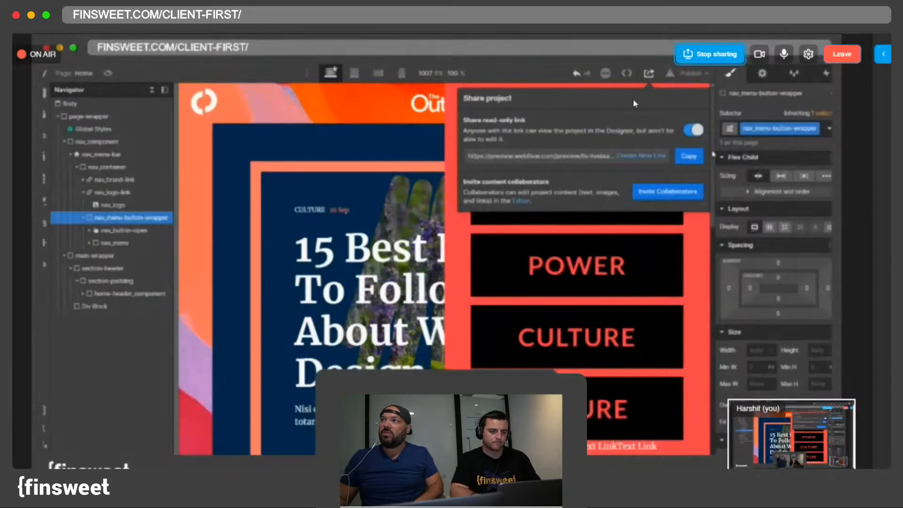
click(716, 57)
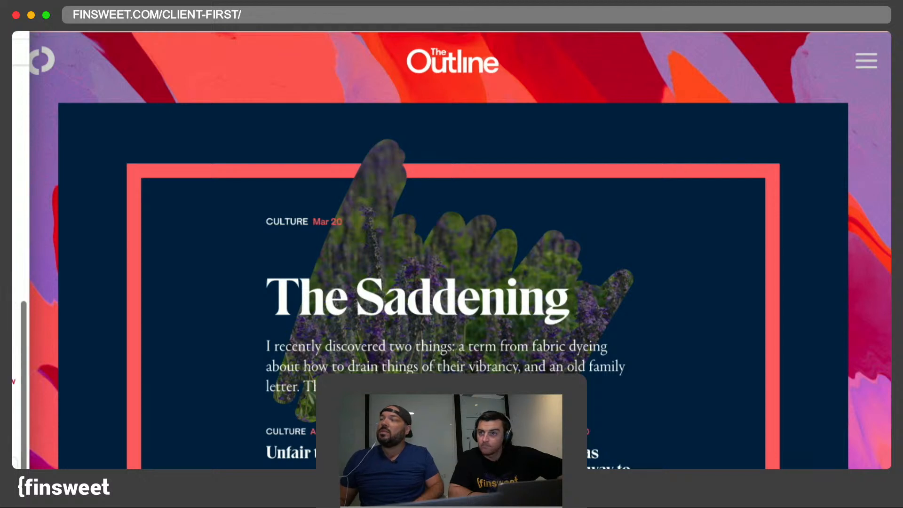
Step: Switch to the read-only Webflow Designer and select nav_menu-bar inside page-wrapper's nav_component
key(super+Tab)
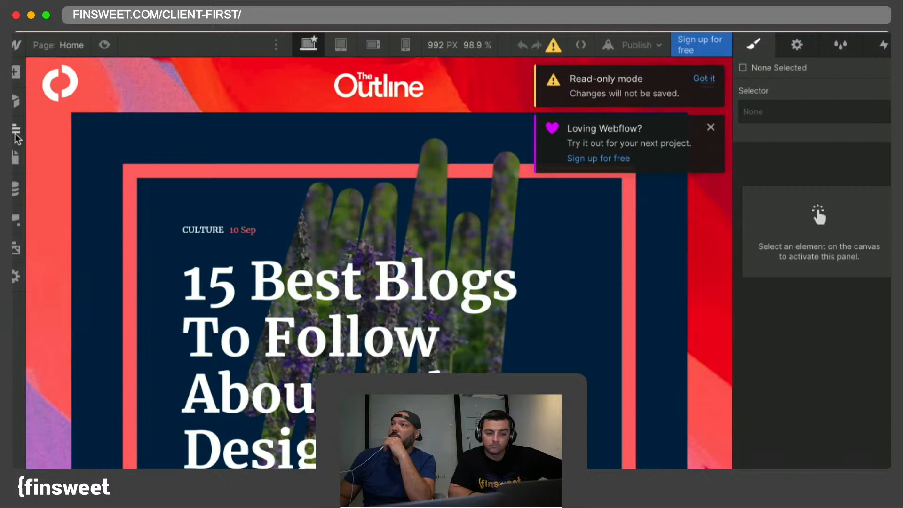
click(16, 128)
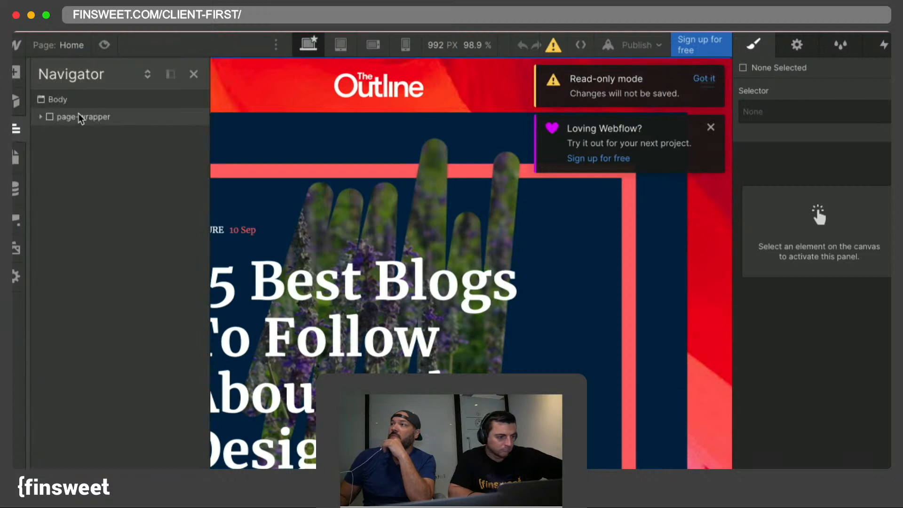
click(42, 117)
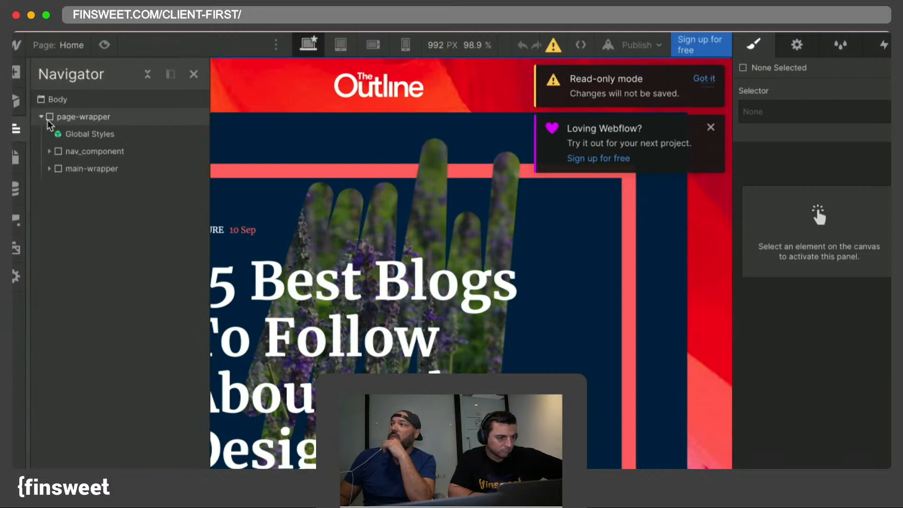
click(71, 152)
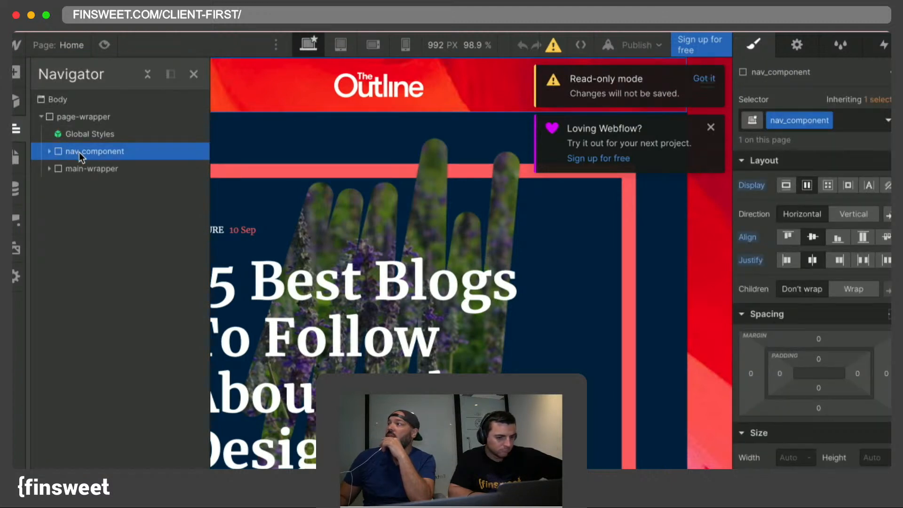
click(50, 151)
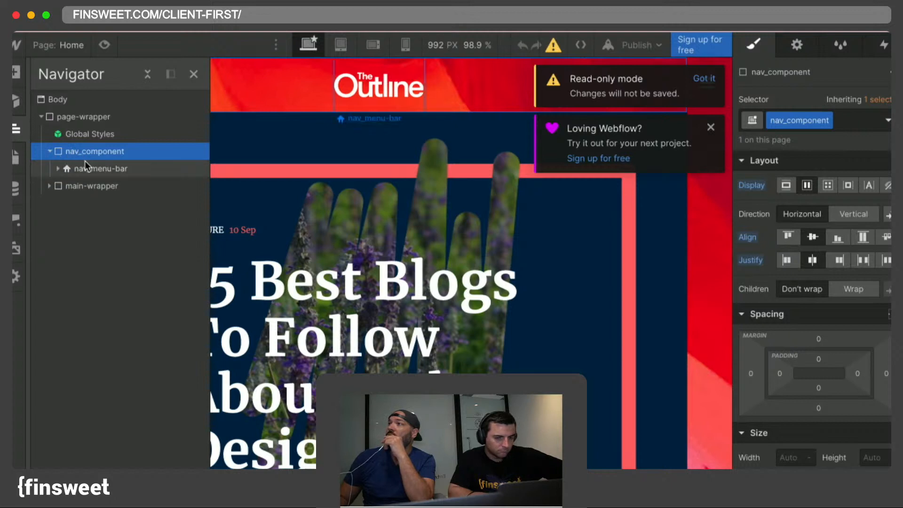
click(89, 165)
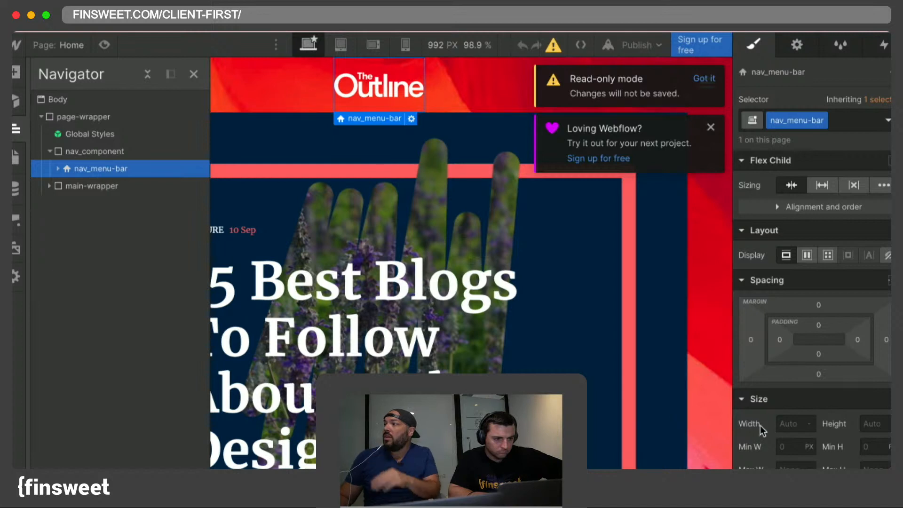
Step: Try to set nav_menu-bar's width to 1--%
click(797, 423)
text(1--%)
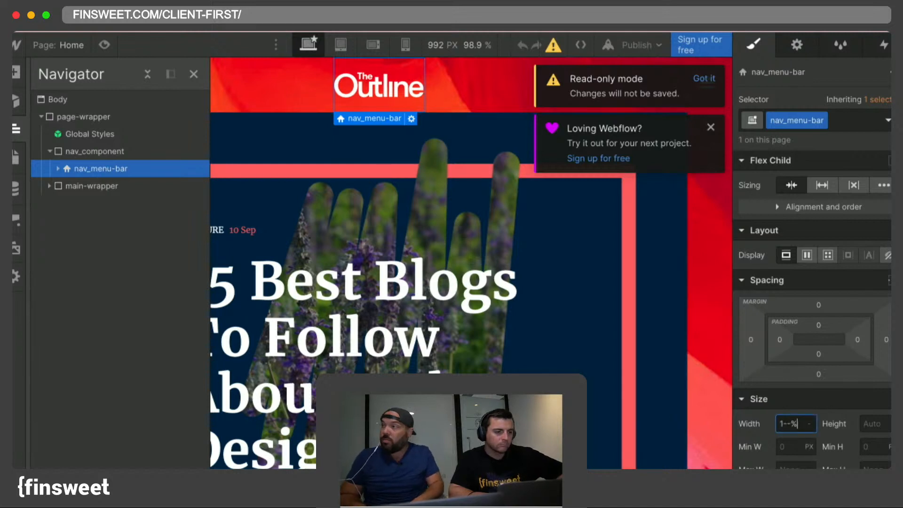
key(Tab)
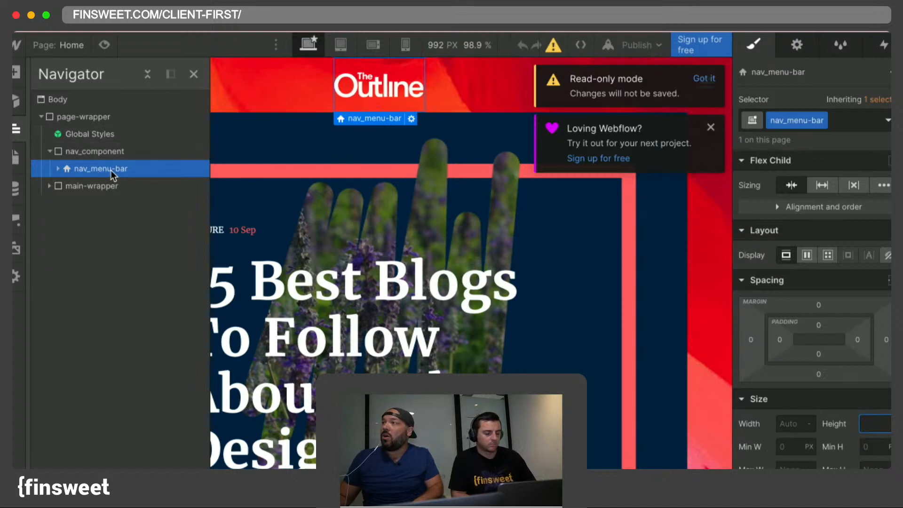
Step: Expand nav_menu-bar to check its nav_container child, and set nav_menu-bar's width to 100%
click(58, 168)
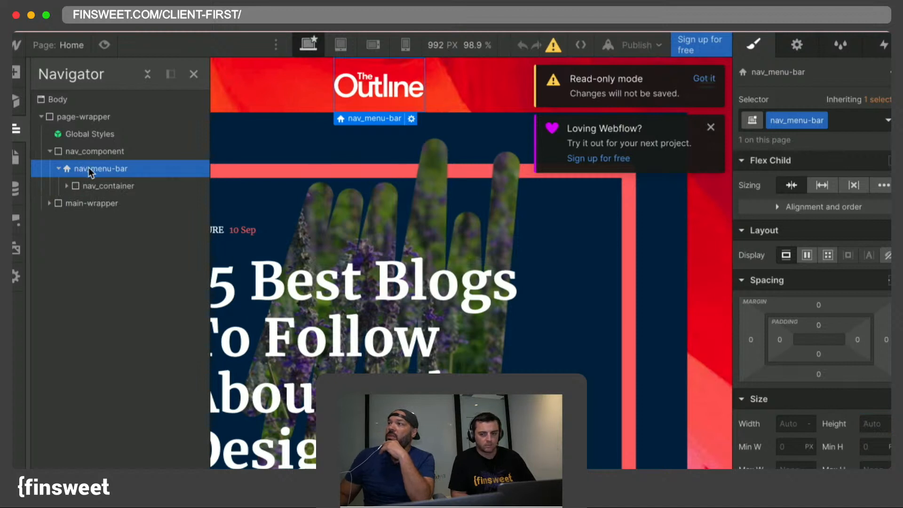
click(97, 185)
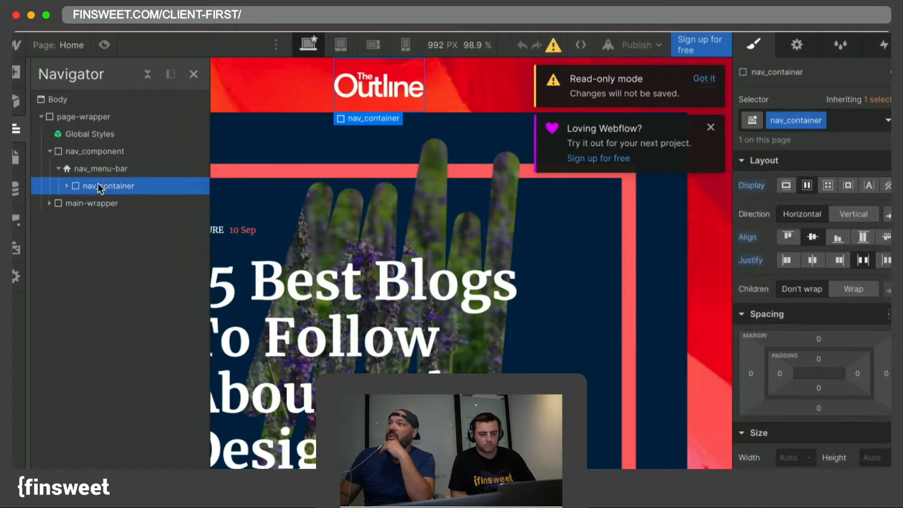
click(100, 169)
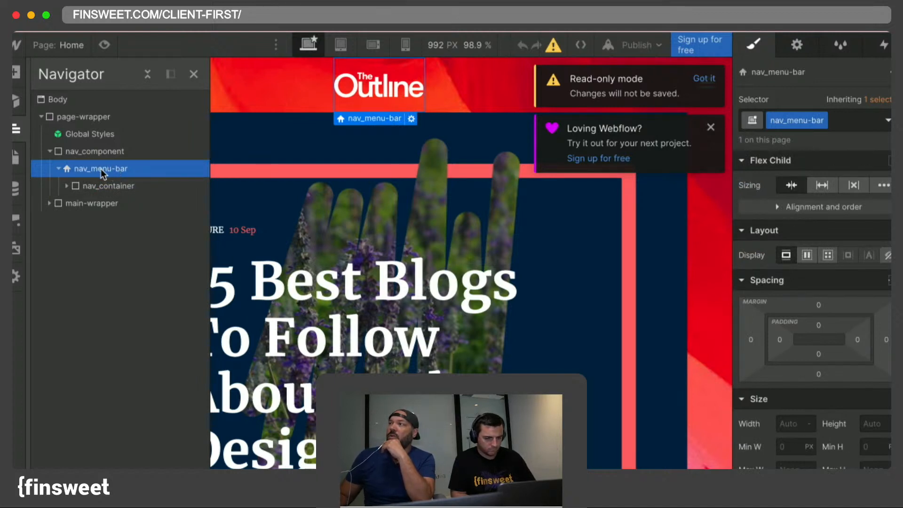
click(791, 424)
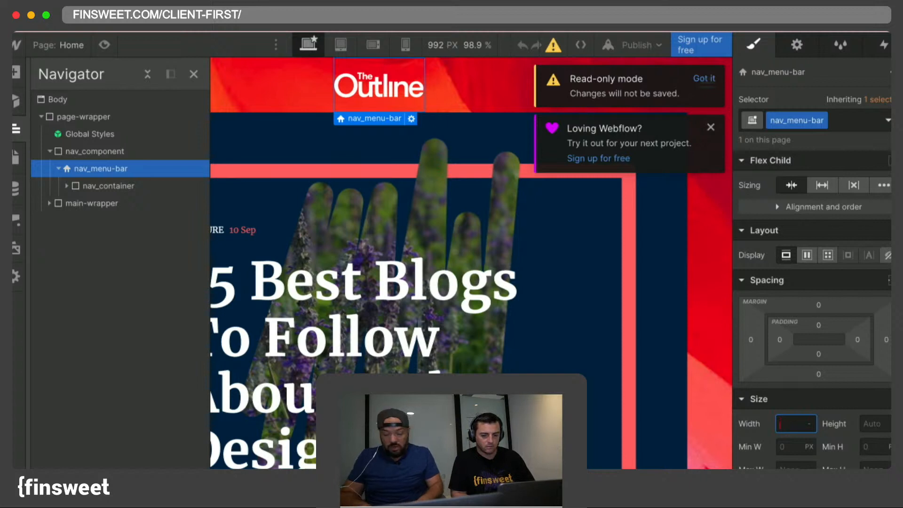
text(100)
key(Tab)
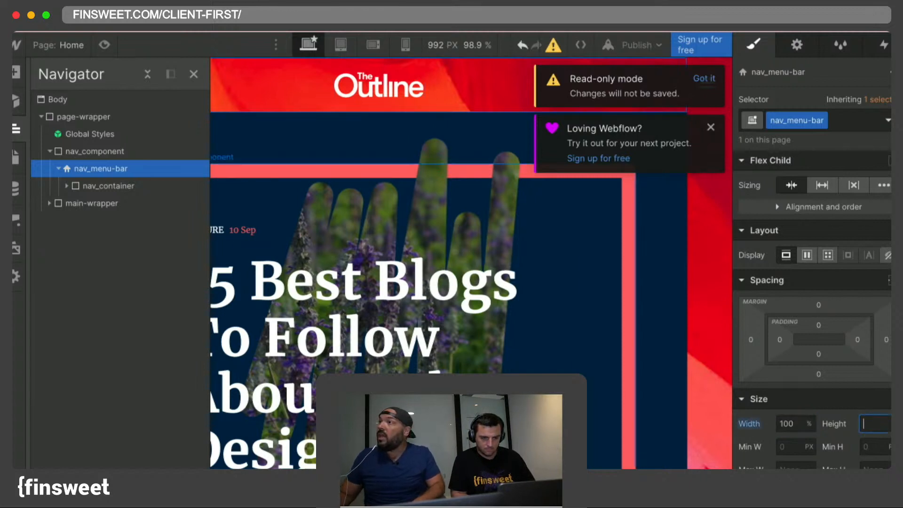
Step: Preview the page and dismiss the read-only mode and sign-up notices covering the navbar
click(105, 45)
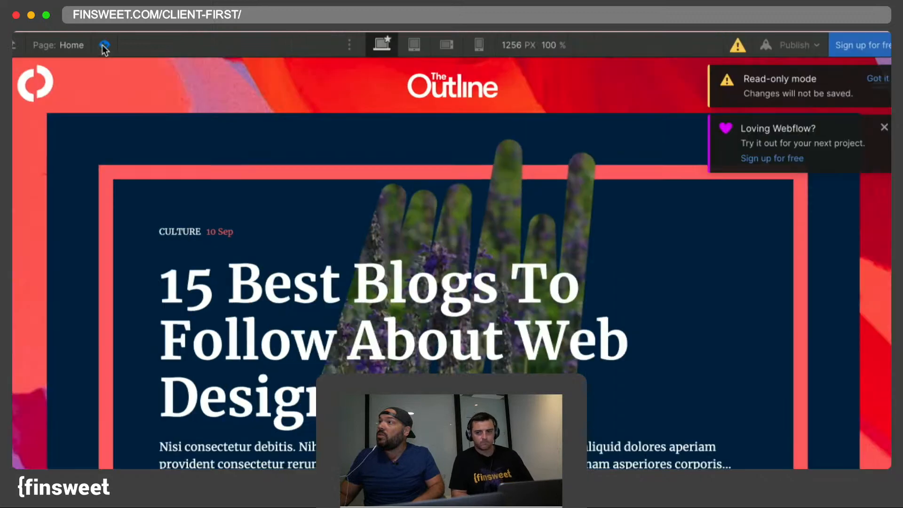
click(877, 79)
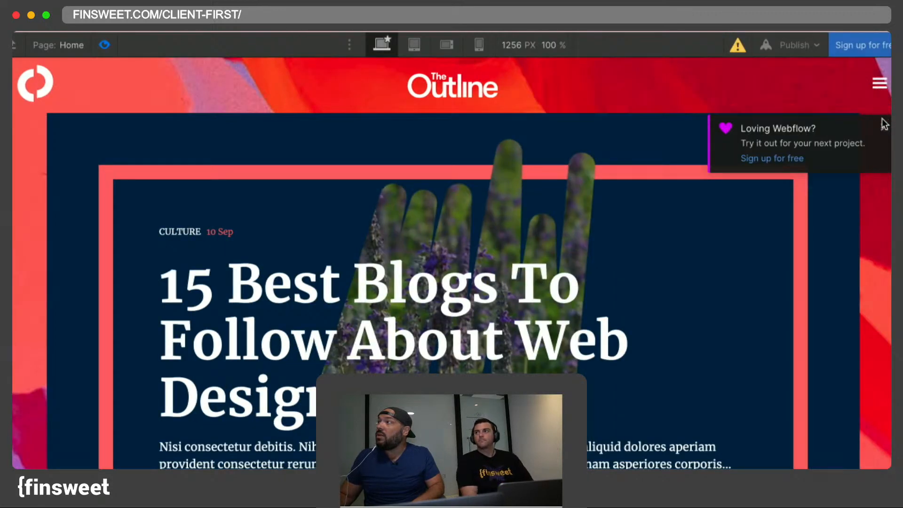
click(884, 78)
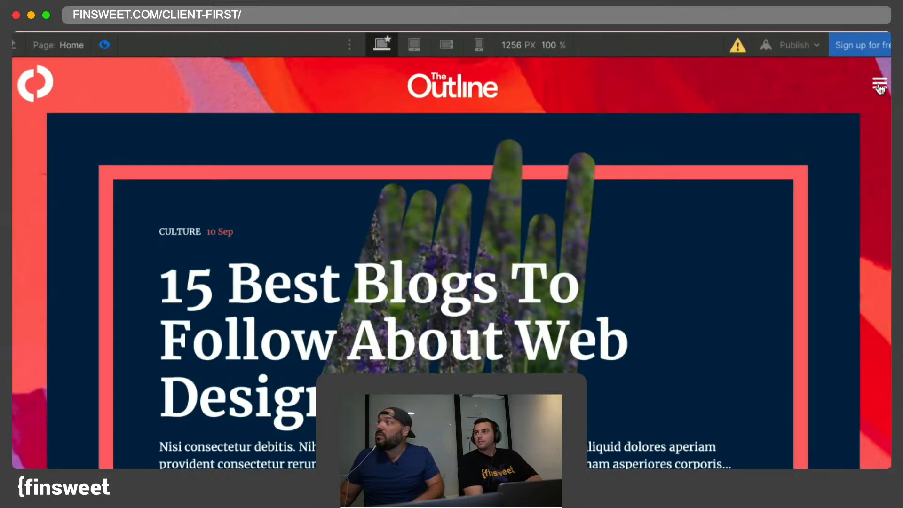
Step: Test opening and closing the hamburger navigation menu several times, and leave the preview
click(879, 87)
click(881, 89)
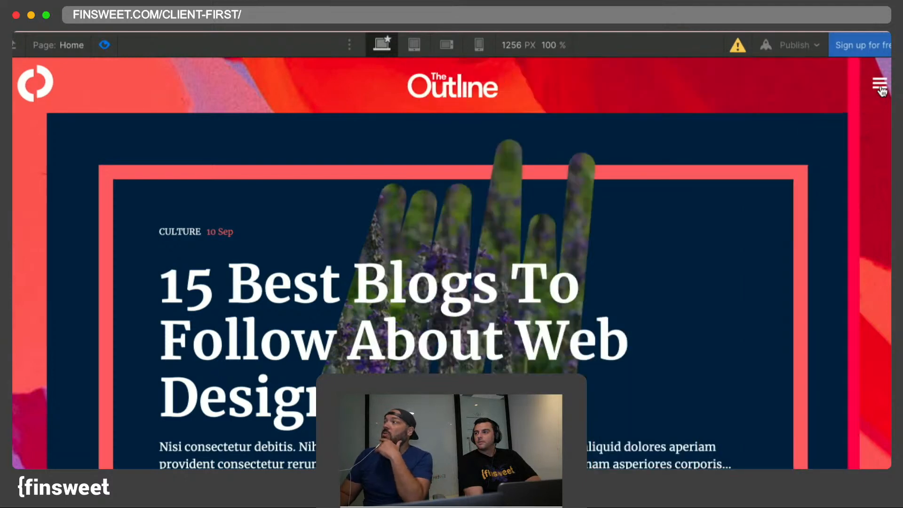
click(880, 89)
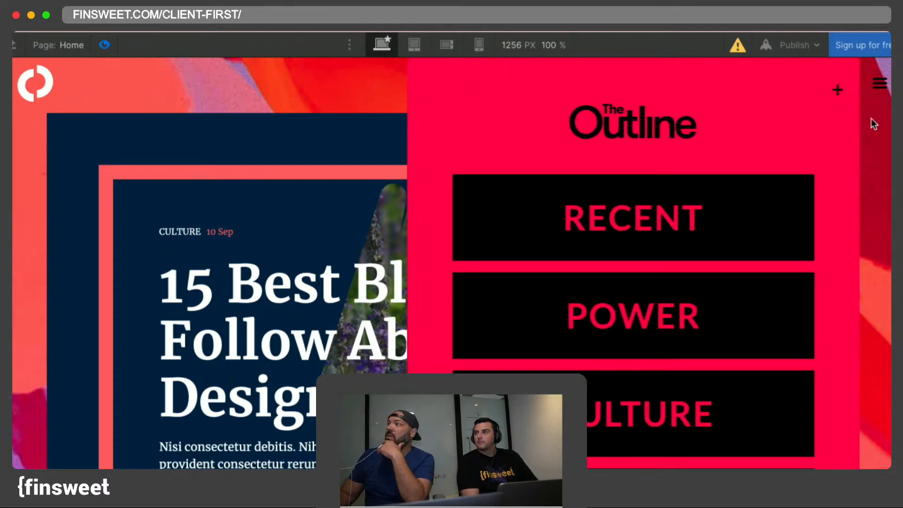
click(881, 87)
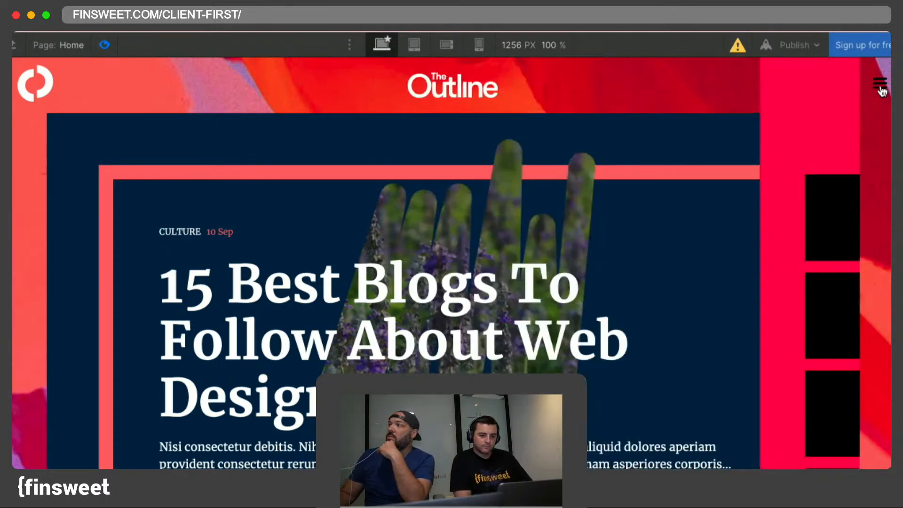
click(881, 86)
click(878, 90)
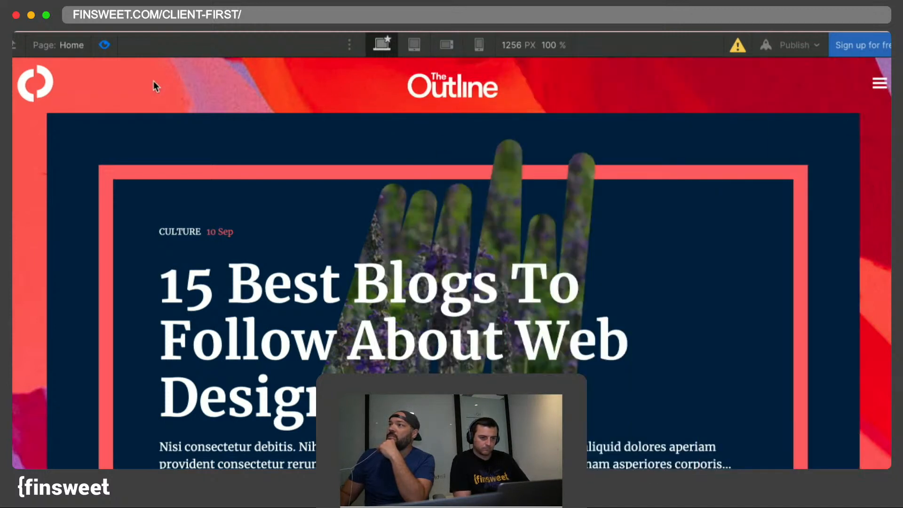
click(105, 45)
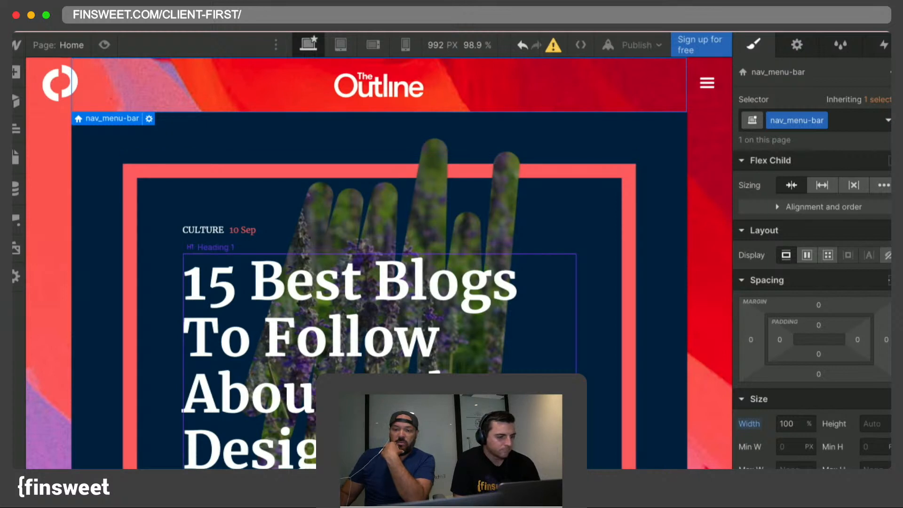
Step: In the editable Designer project, examine the layout and position settings of nav_component, its page-wrapper parent and nav_menu-bar, and the navbar's scroll behavior
key(z)
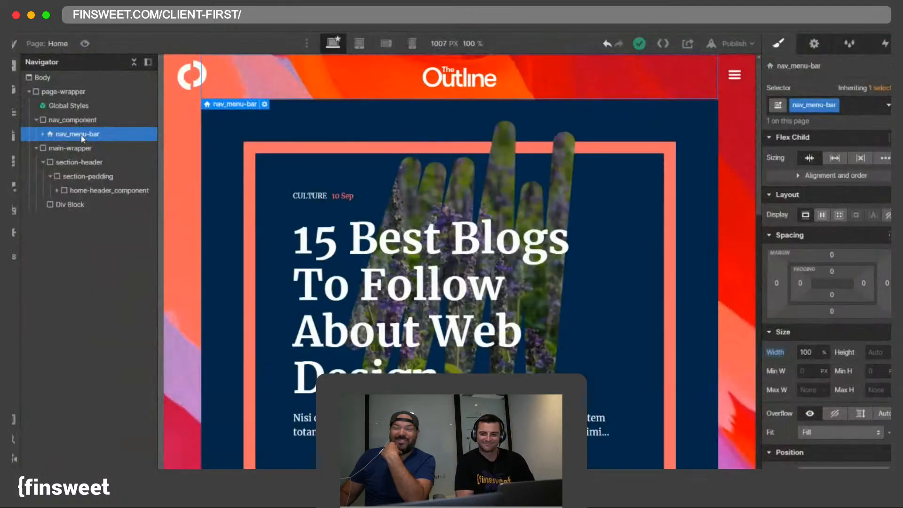
click(68, 121)
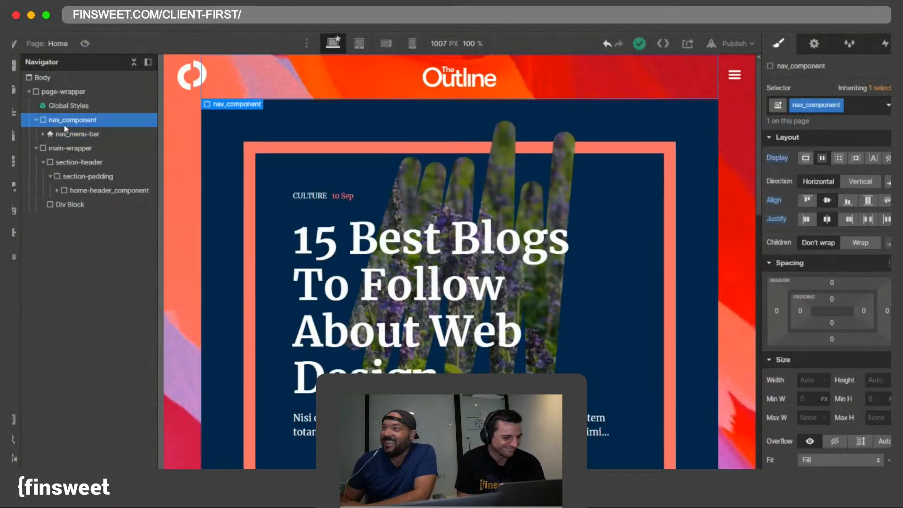
key(super+Up)
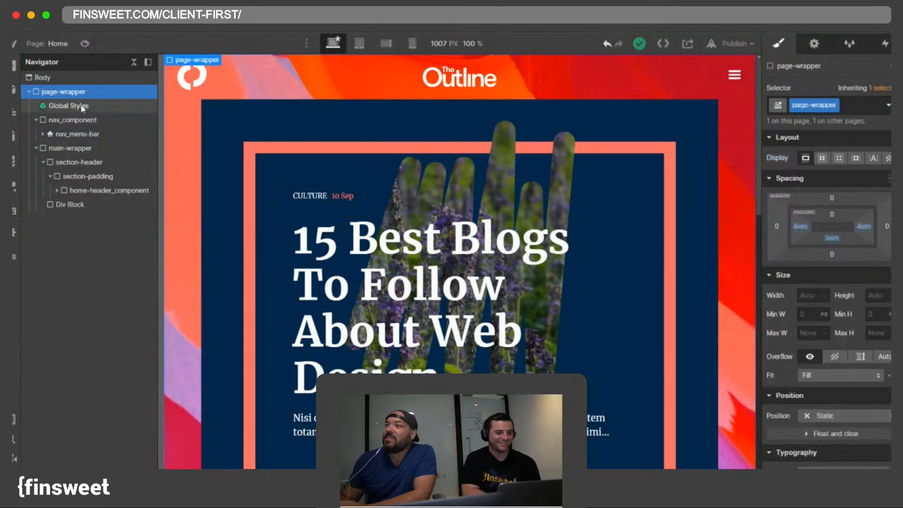
click(74, 134)
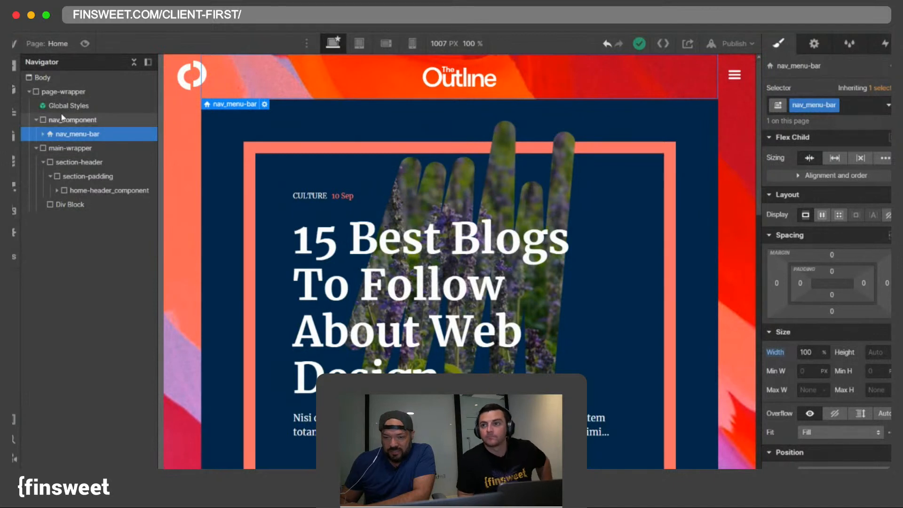
click(69, 122)
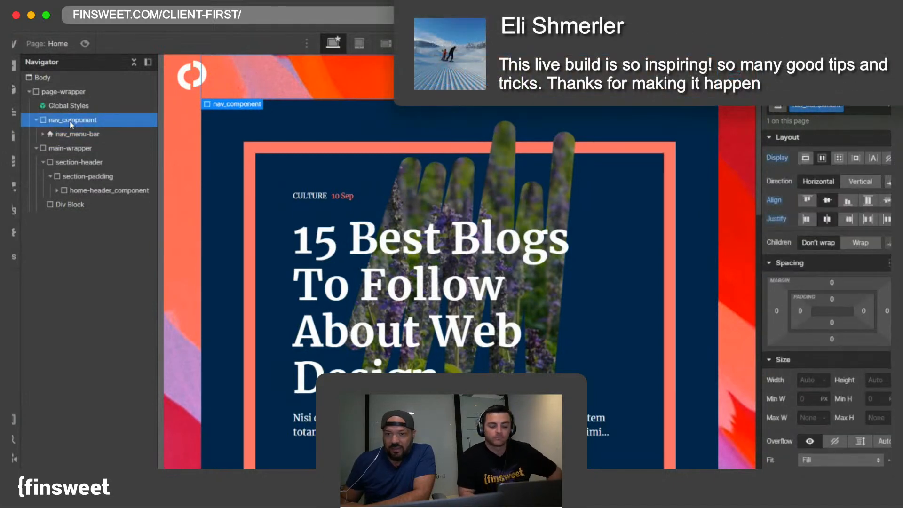
scroll(829, 348, down, 5)
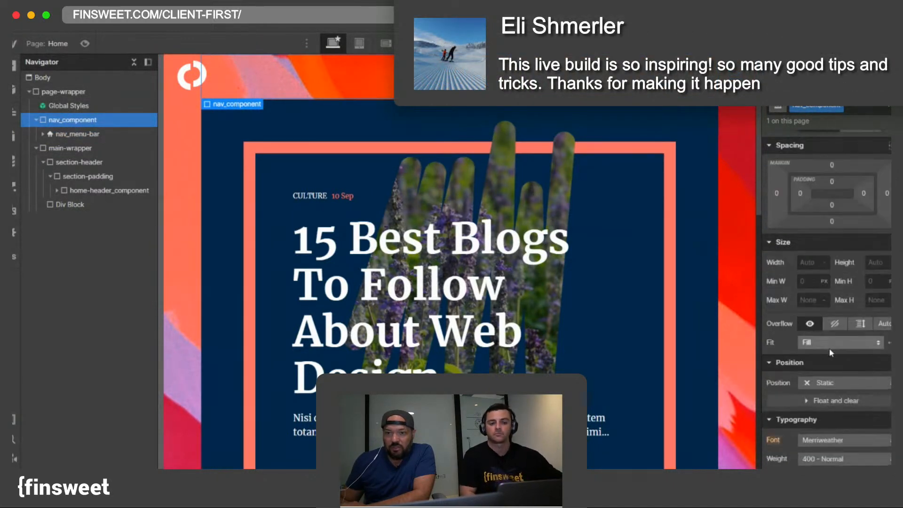
click(849, 383)
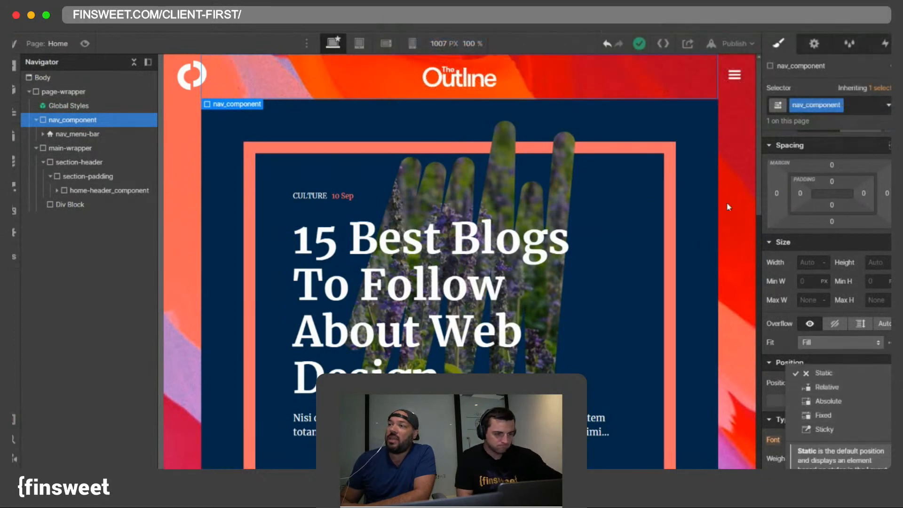
click(805, 247)
scroll(498, 167, down, 3)
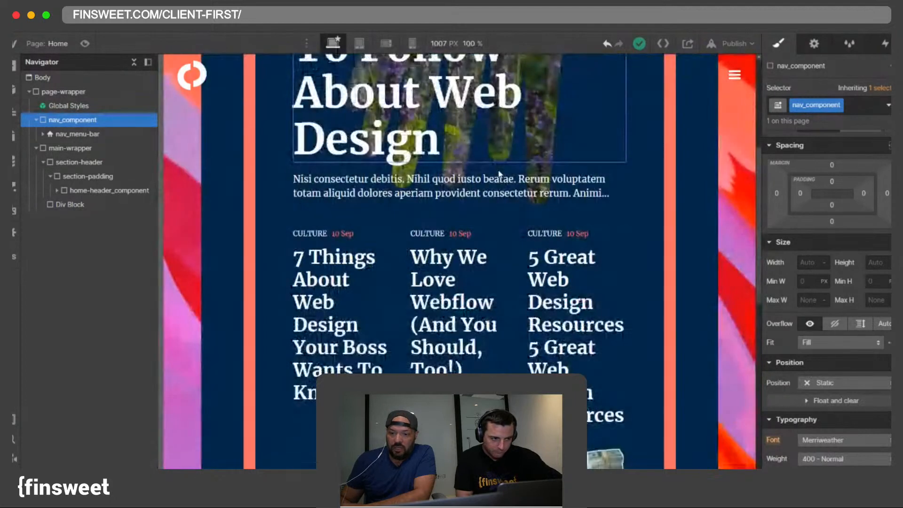
scroll(498, 171, up, 3)
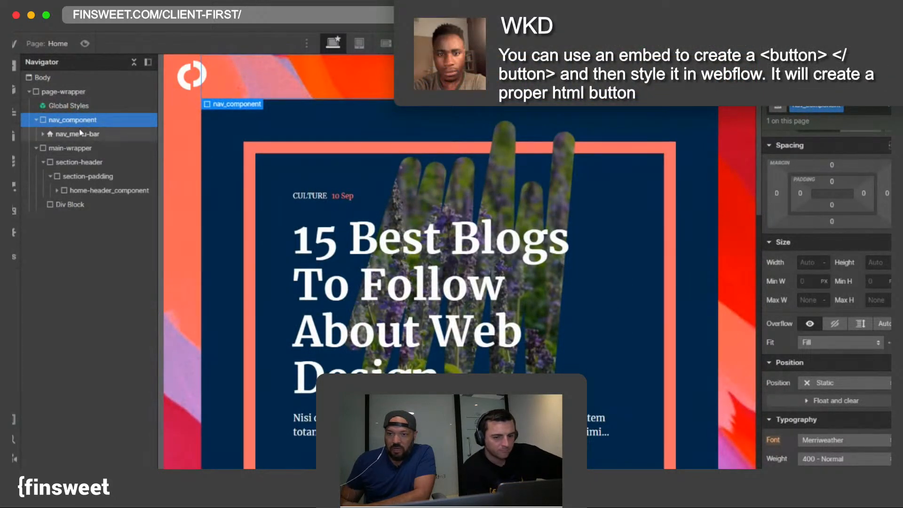
Step: Try a viewport-unit width on nav_menu-bar and set it back to 100%
click(86, 135)
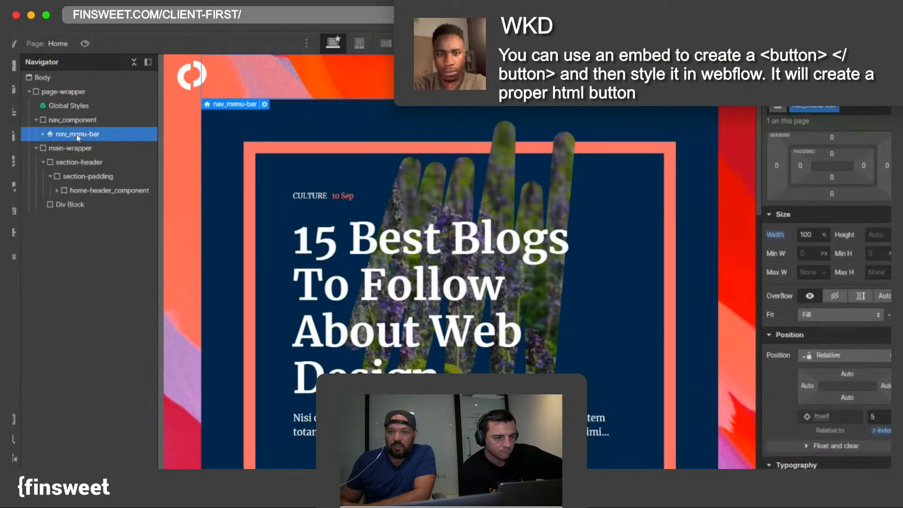
click(819, 233)
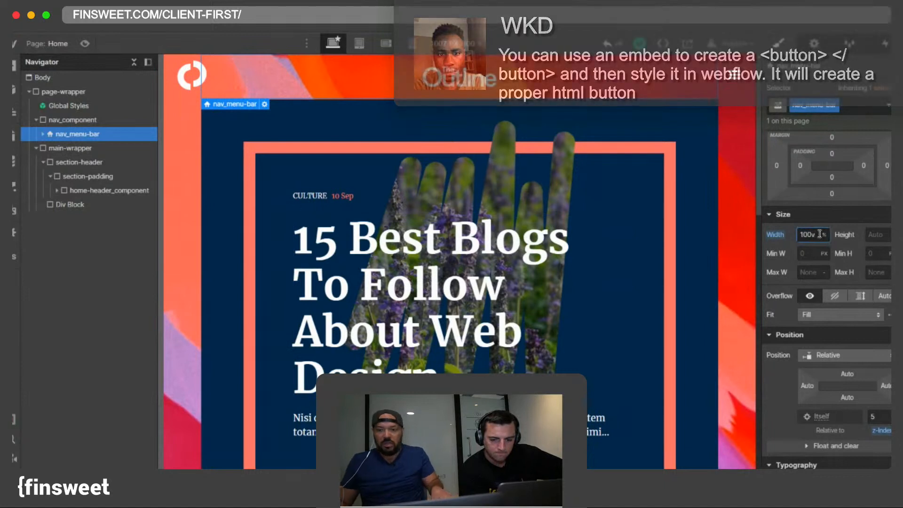
key(BackSpace)
key(BackSpace)
key(BackSpace)
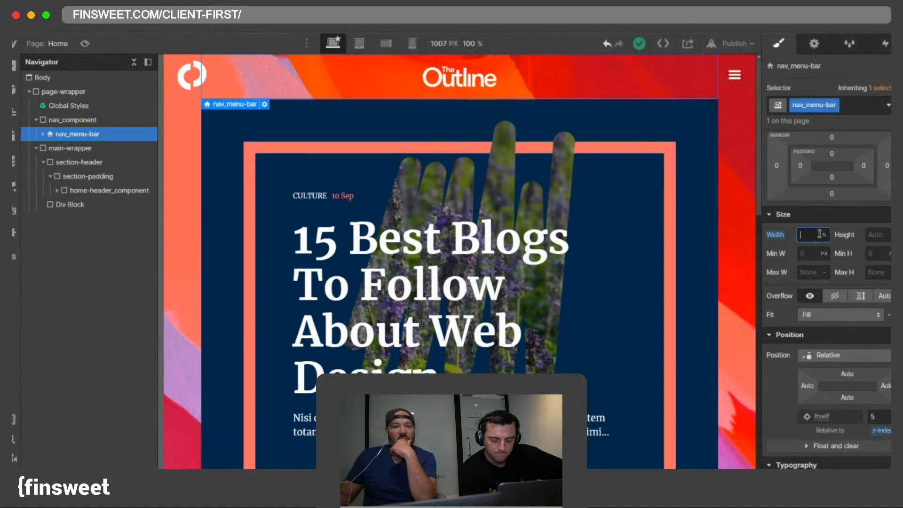
text(100)
key(Return)
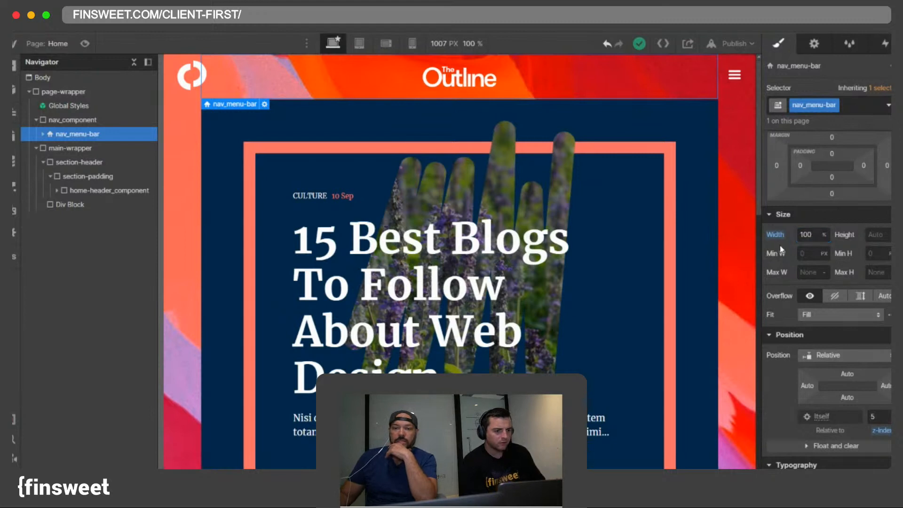
Step: Examine the spacing and nesting of page-wrapper, the nav menu bar, main-wrapper, section-header, section-padding and home-header_component
click(737, 99)
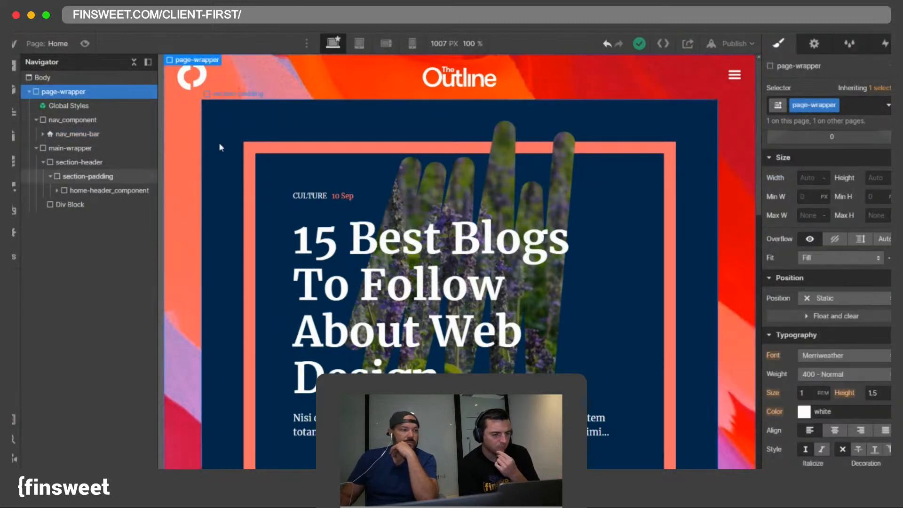
click(220, 97)
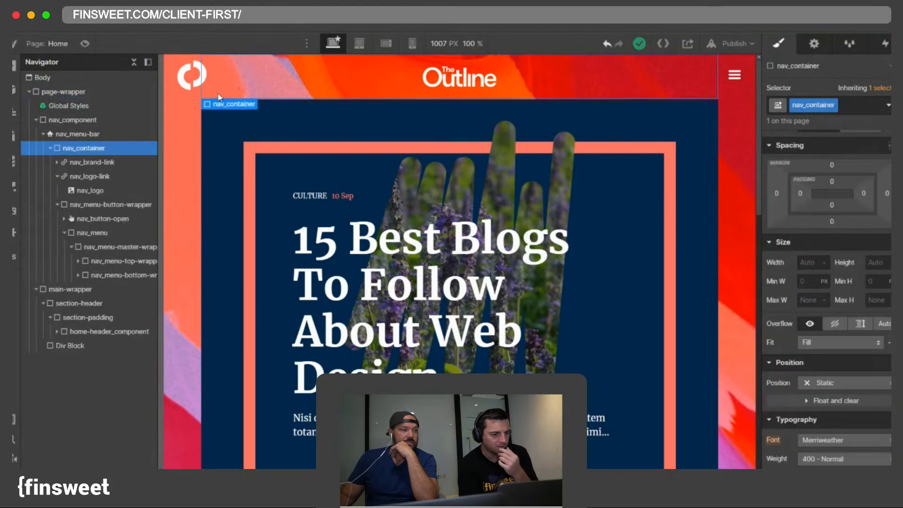
click(43, 136)
click(67, 135)
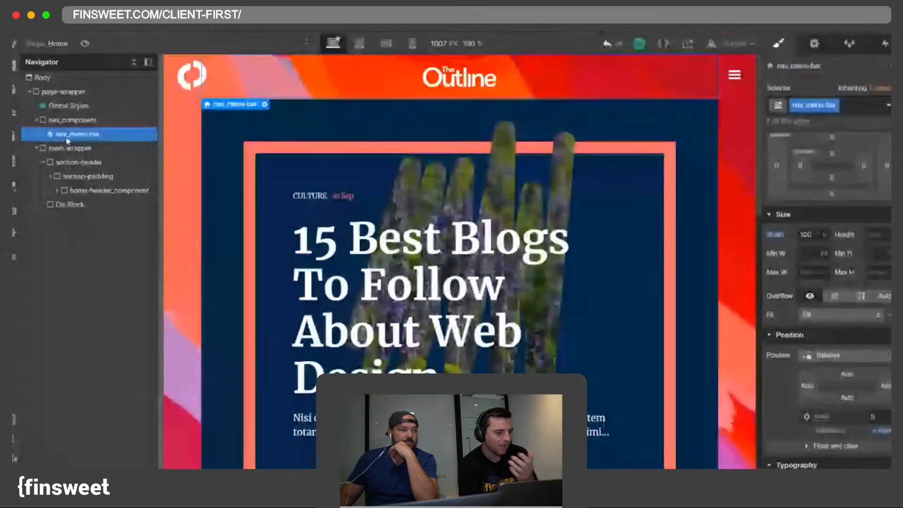
click(63, 92)
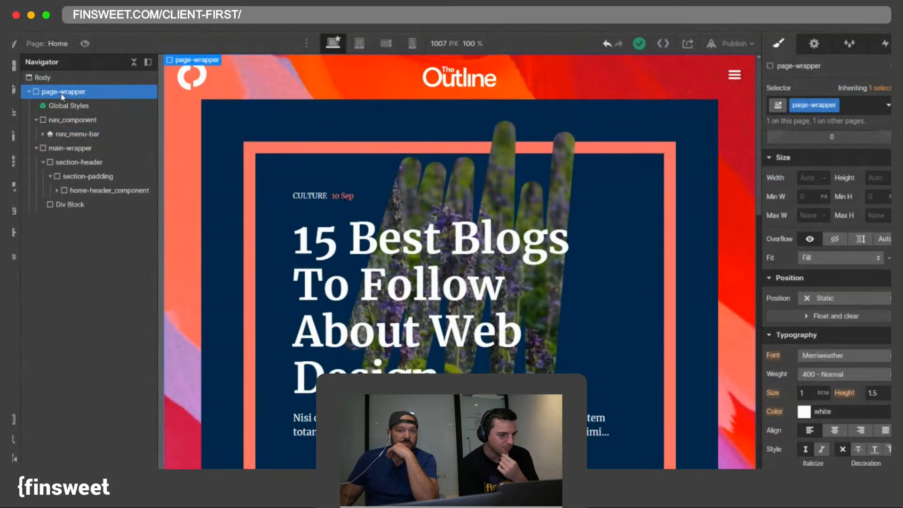
scroll(184, 132, down, 8)
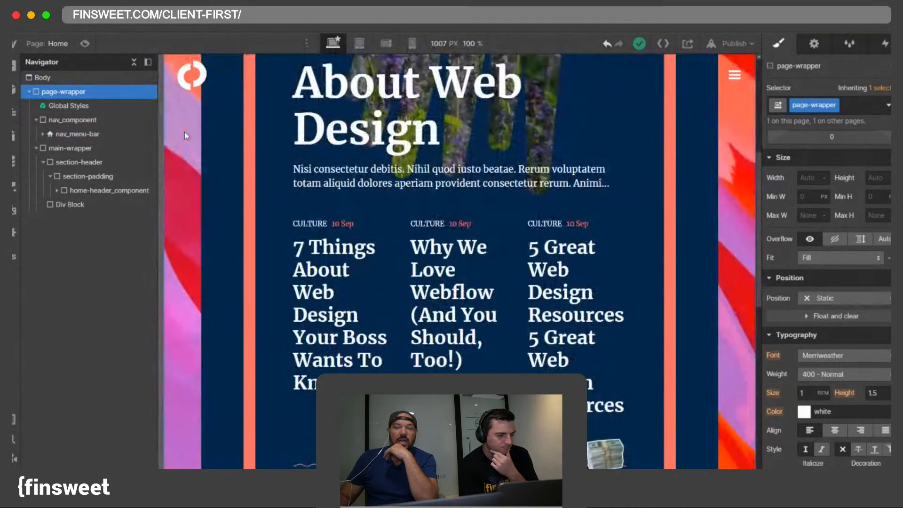
scroll(187, 138, up, 5)
click(69, 148)
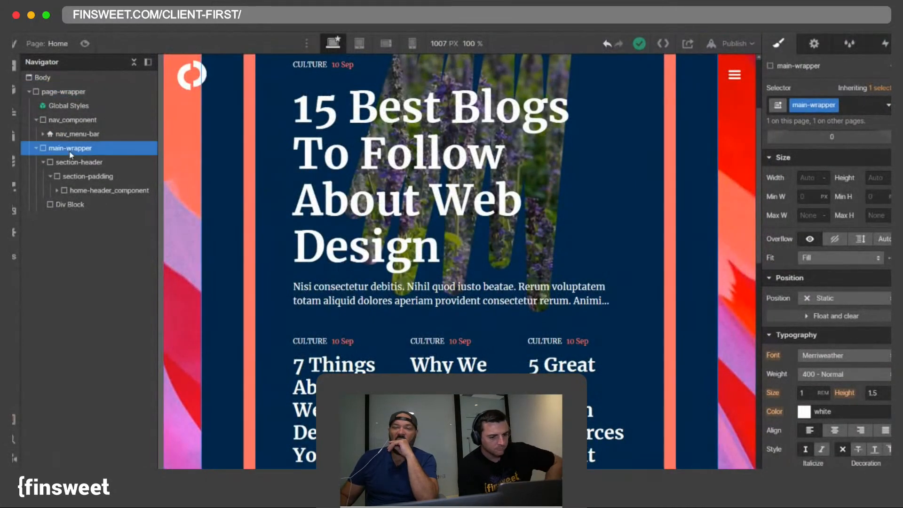
click(243, 154)
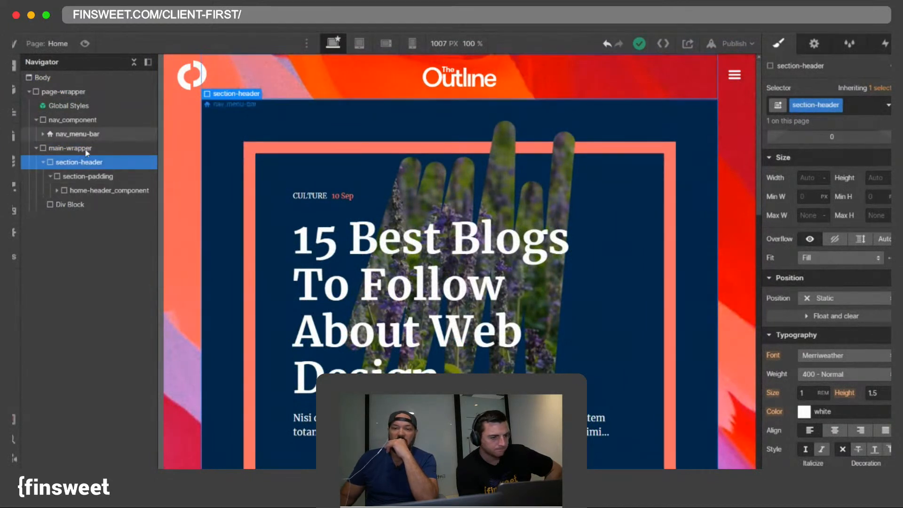
click(81, 178)
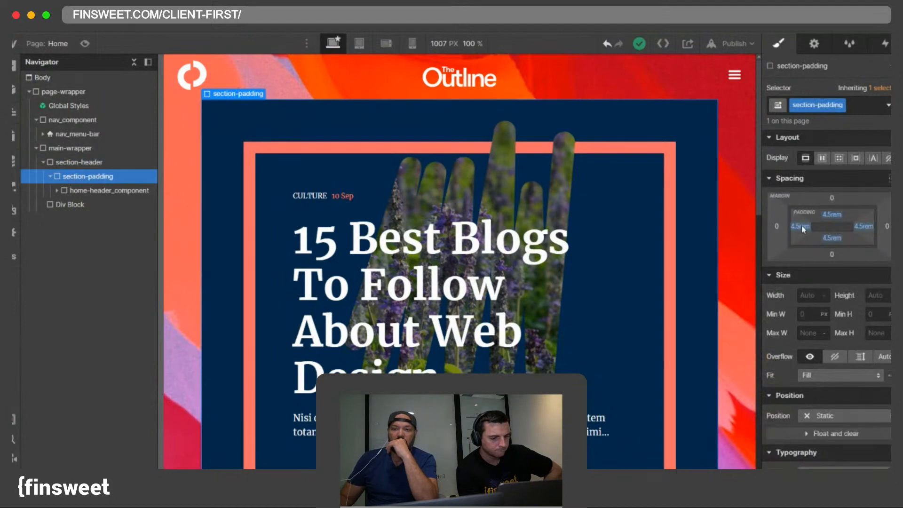
click(78, 163)
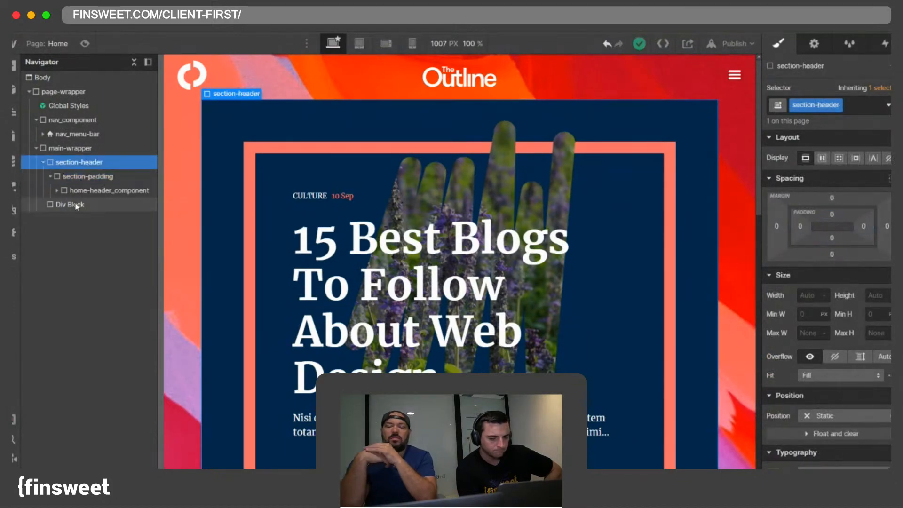
click(75, 205)
click(77, 162)
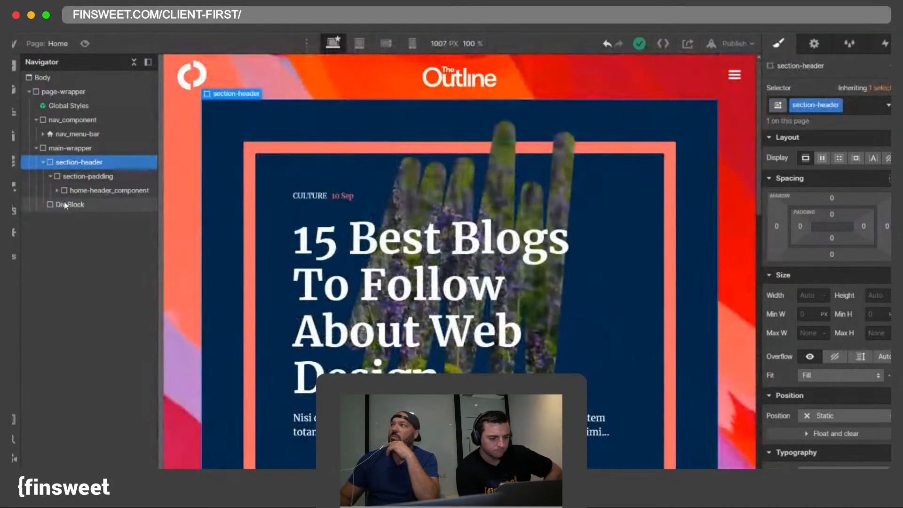
click(63, 191)
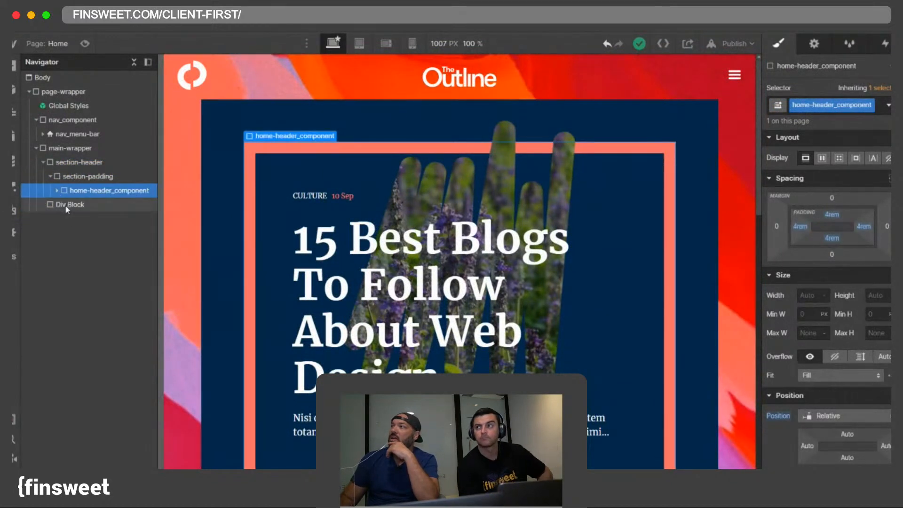
Step: Move the unnamed Div Block into section-header above section-padding and apply the existing page-padding class to it
drag(67, 209, 71, 177)
click(848, 103)
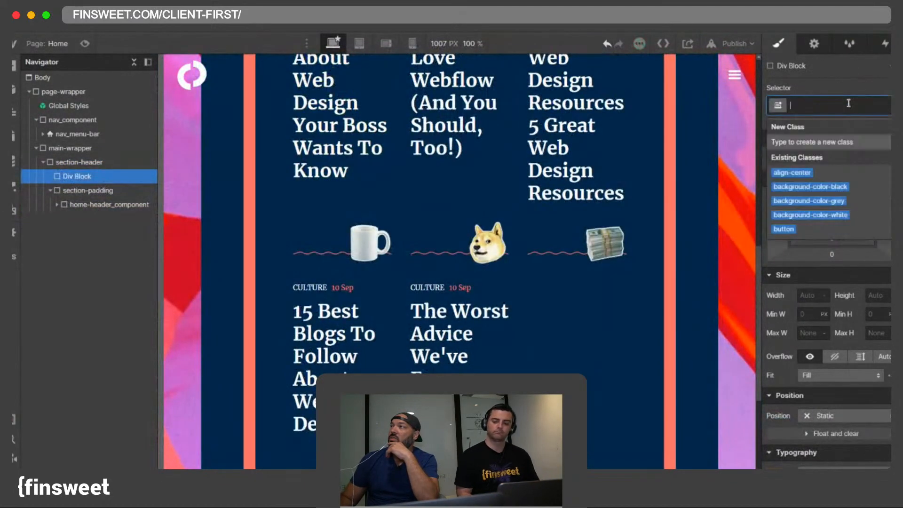
text(page-p)
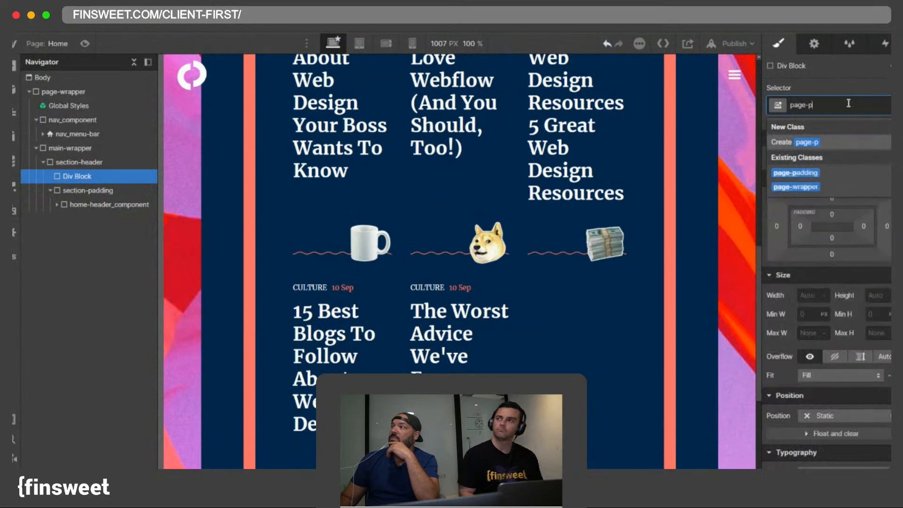
text(add)
key(Down)
key(Return)
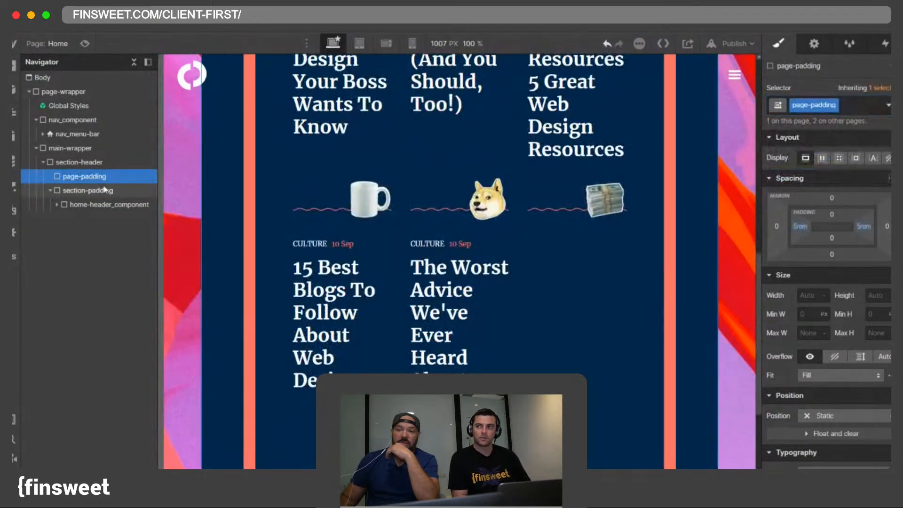
Step: Nest section-padding, with its contents, inside the page-padding block
drag(104, 189, 81, 177)
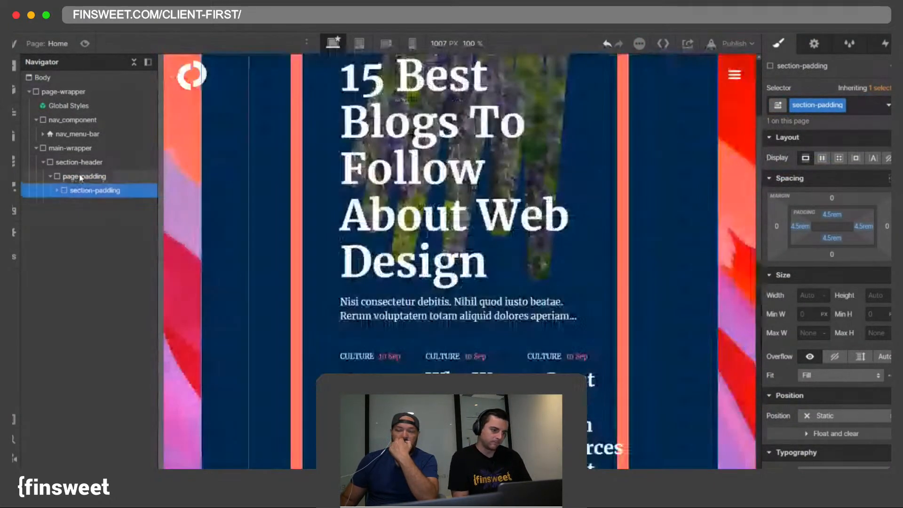
click(80, 177)
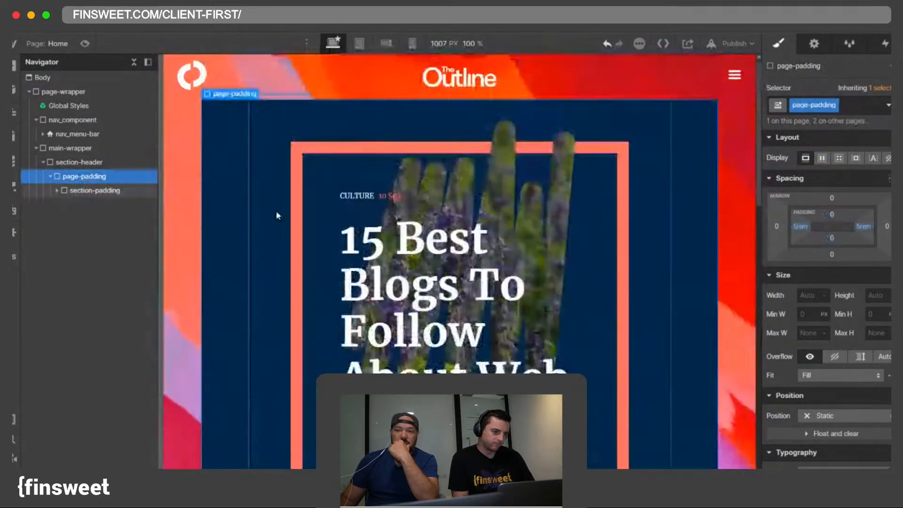
click(67, 149)
Step: Reset the left and right padding of page-wrapper to 0
click(50, 93)
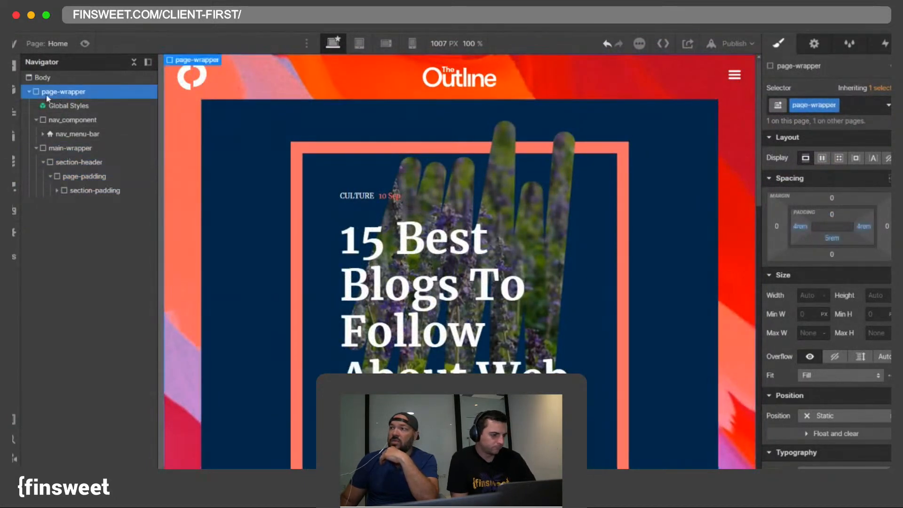
alt+click(799, 228)
alt+click(864, 230)
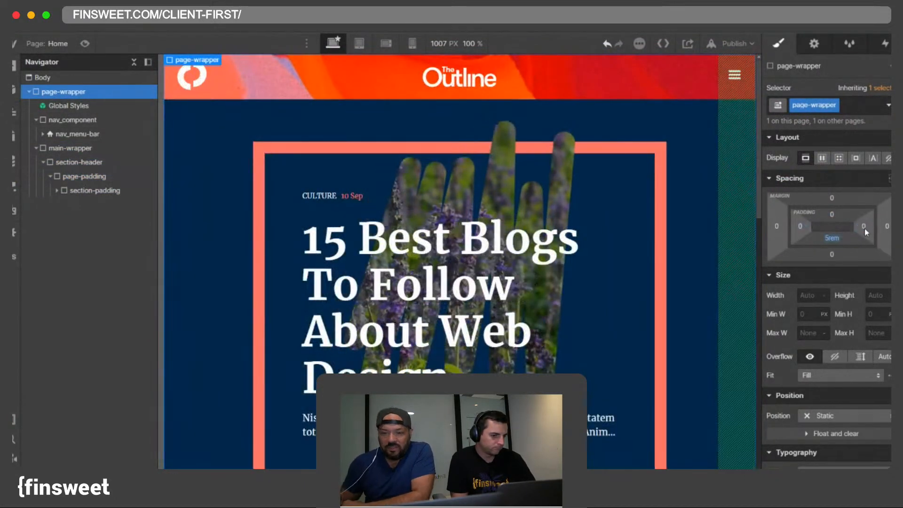
Step: Try page-padding directly under main-wrapper as the parent of section-header, with section-padding nested in section-header
click(79, 165)
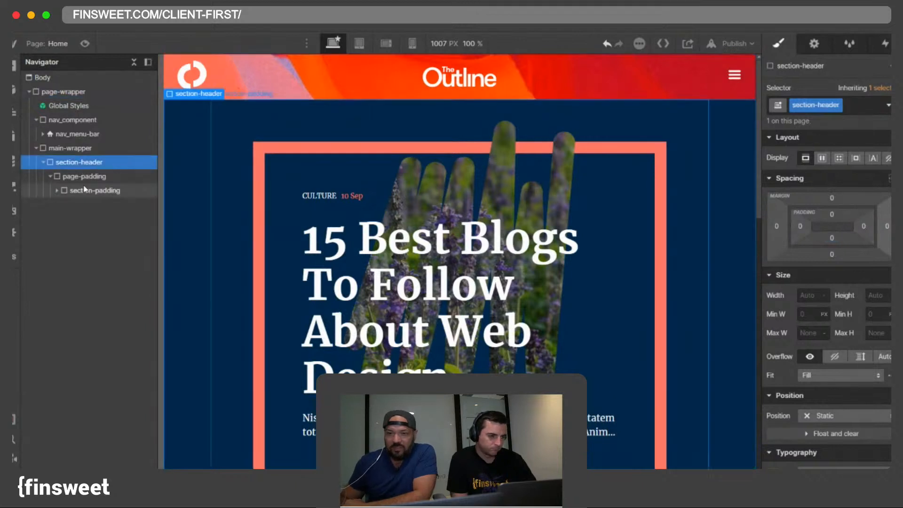
click(87, 176)
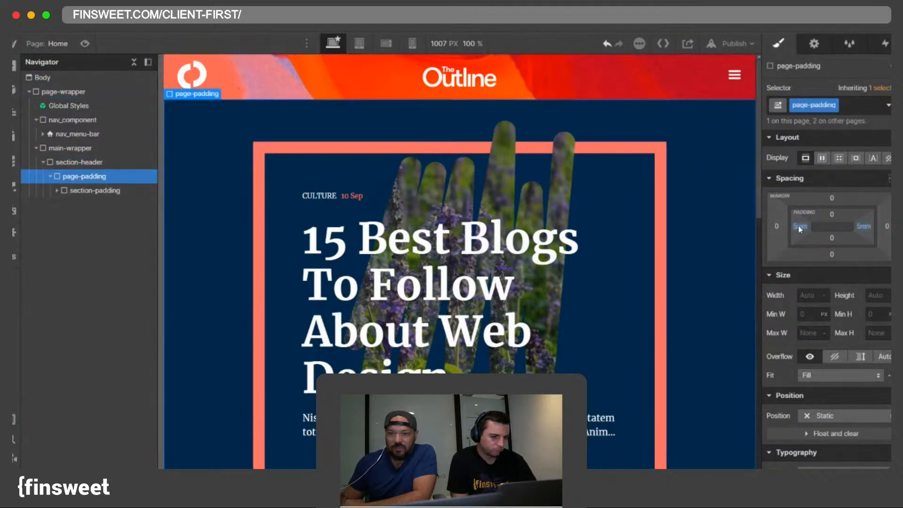
click(73, 189)
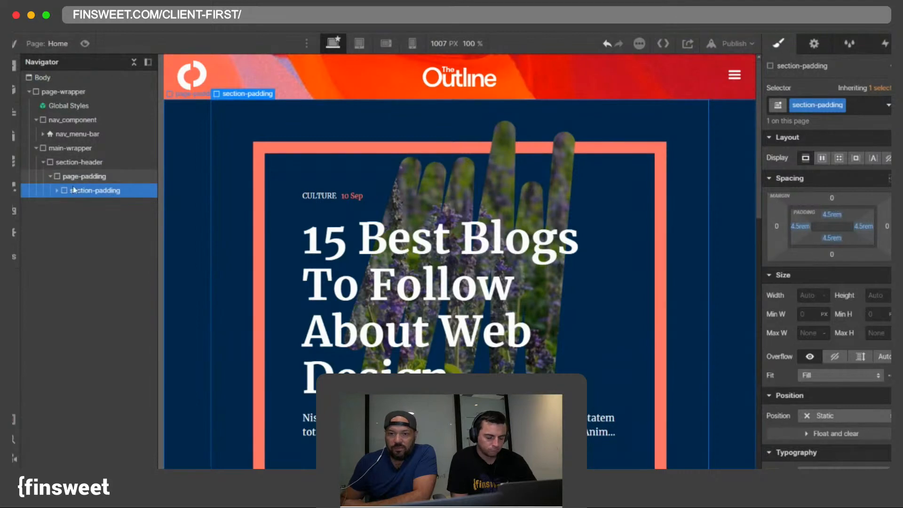
drag(73, 188, 66, 173)
drag(75, 191, 83, 164)
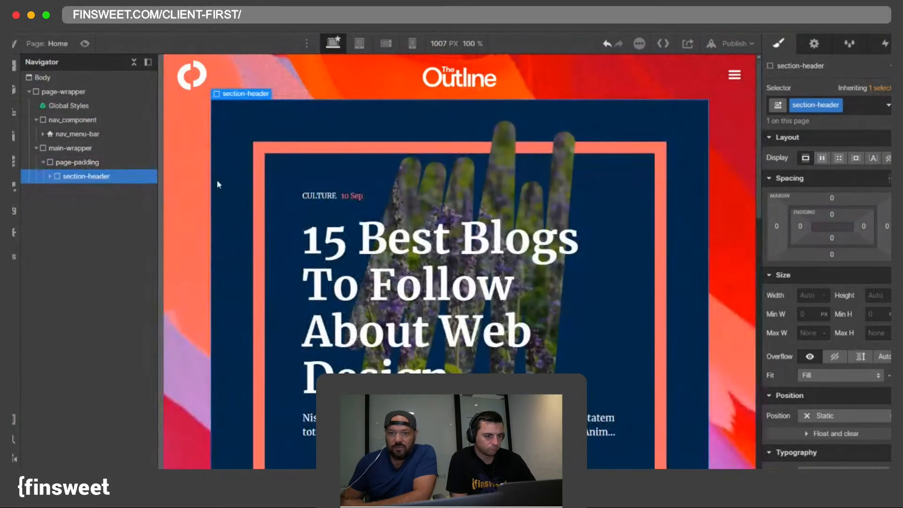
click(77, 162)
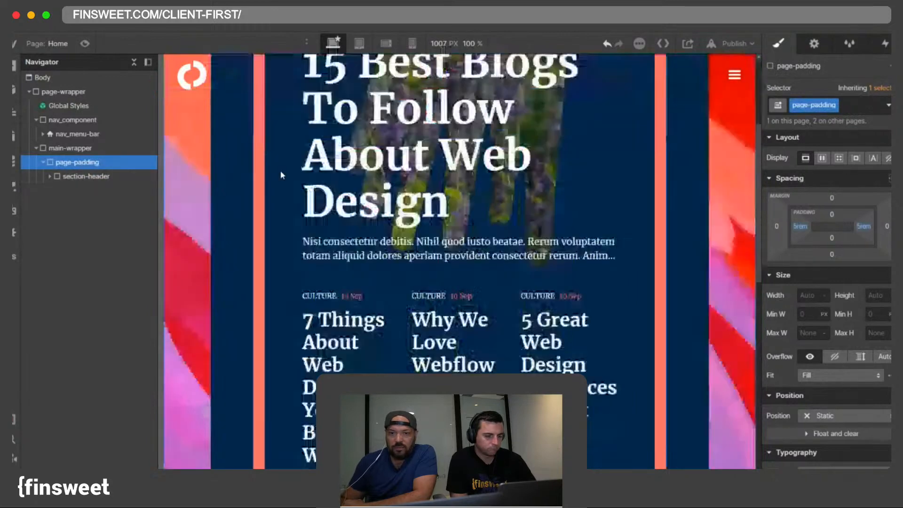
click(50, 179)
click(51, 178)
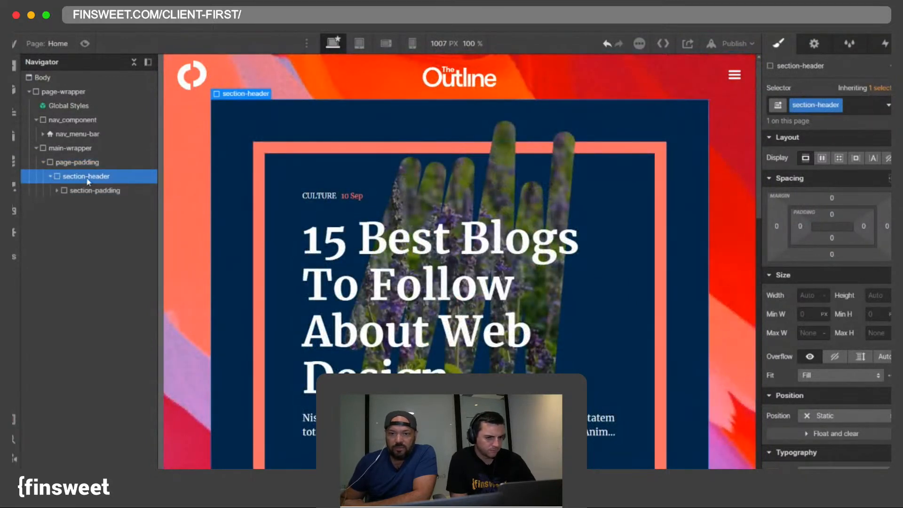
click(78, 163)
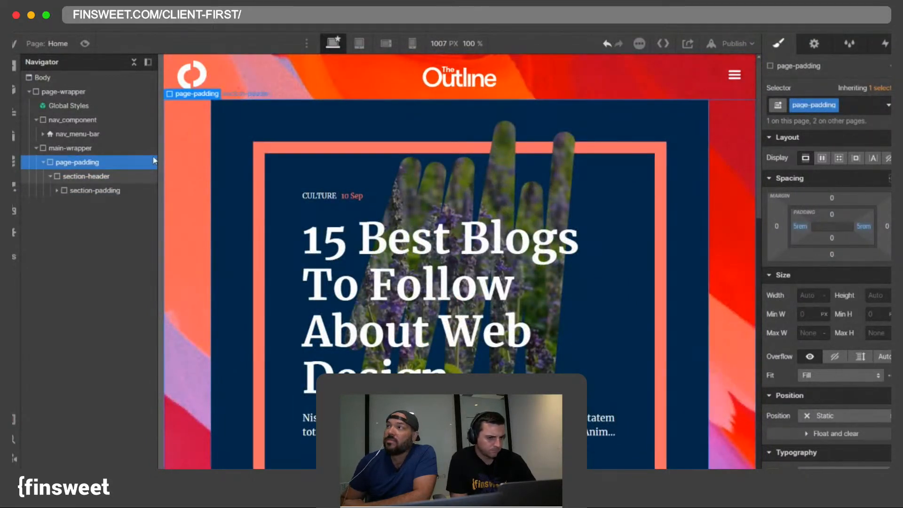
Step: Try moving section-header back directly under main-wrapper and wrapping home-header_component in page-padding inside section-padding
drag(78, 177, 64, 161)
click(42, 163)
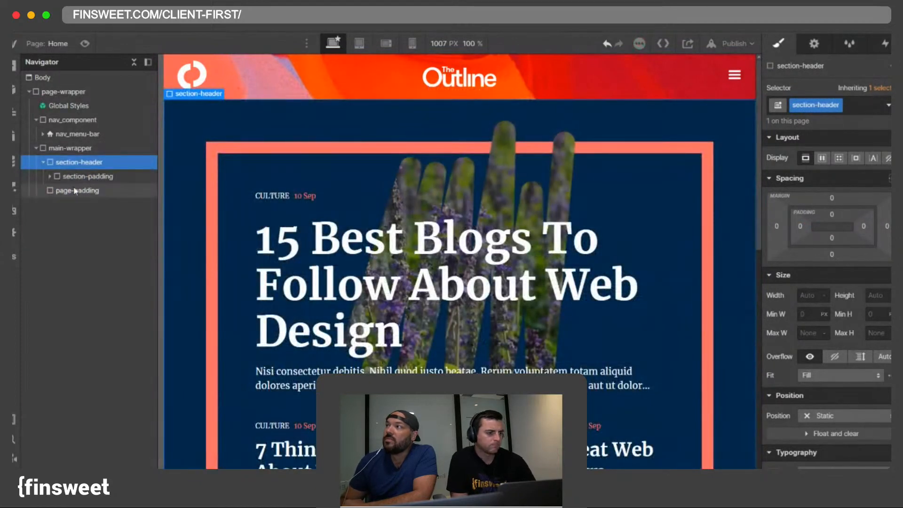
click(50, 177)
drag(80, 205, 101, 202)
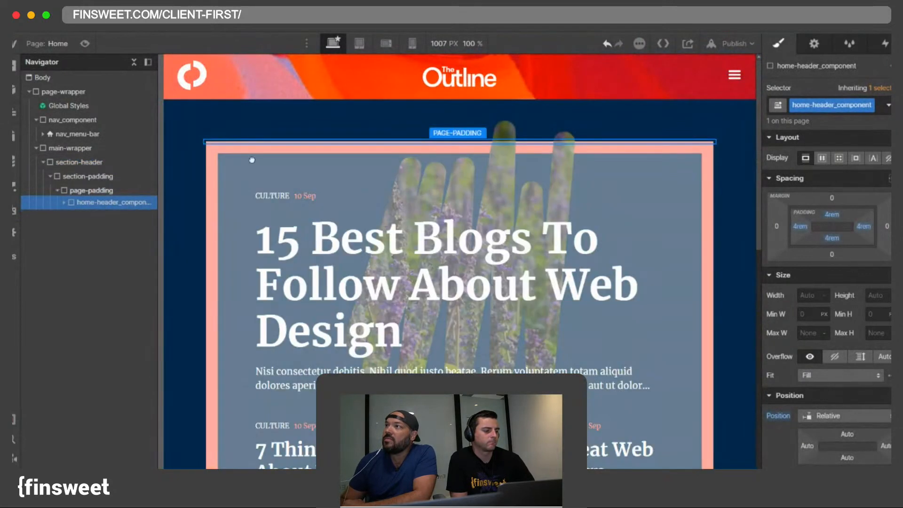
click(89, 190)
click(97, 204)
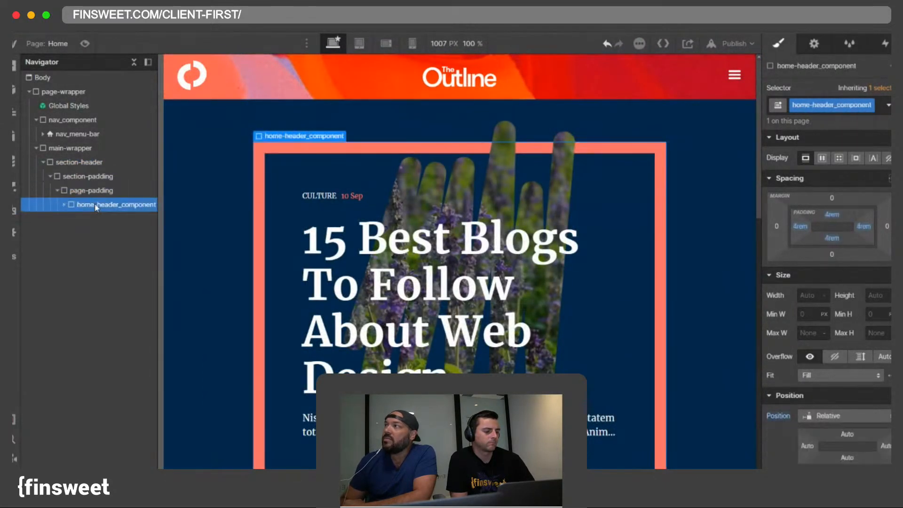
Step: Rearrange the header so page-padding sits directly inside section-header and contains section-padding
click(174, 137)
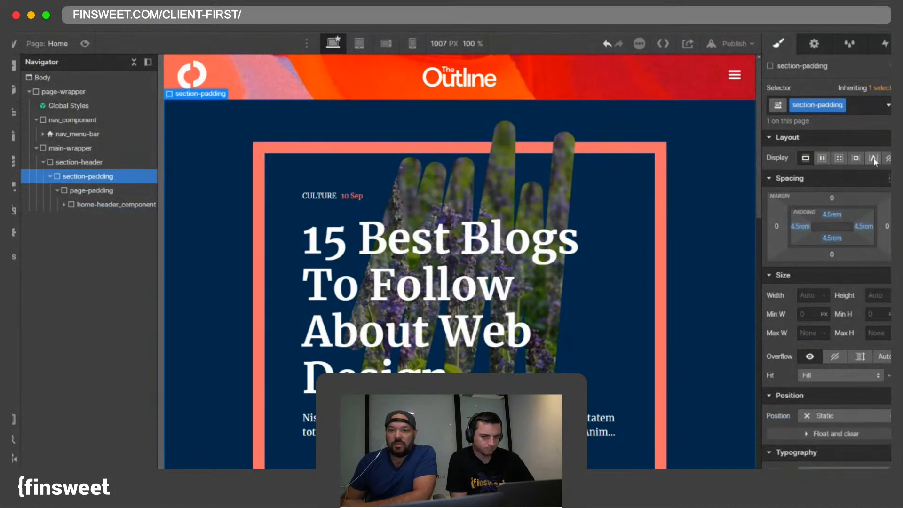
click(95, 204)
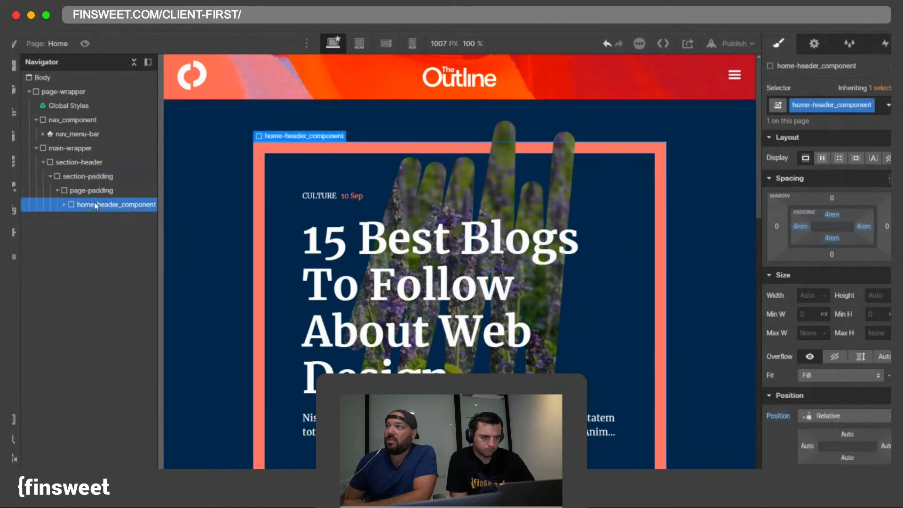
mouse_move(94, 205)
mouse_down()
mouse_move(66, 168)
mouse_move(95, 195)
mouse_up()
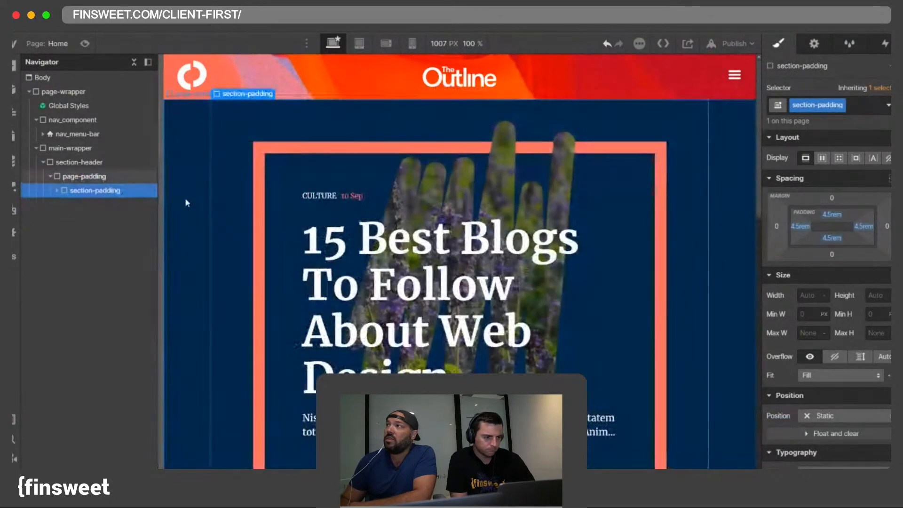
click(84, 177)
Step: Preview the home page and test the navigation menu by repeatedly opening and closing it
key(super+shift+p)
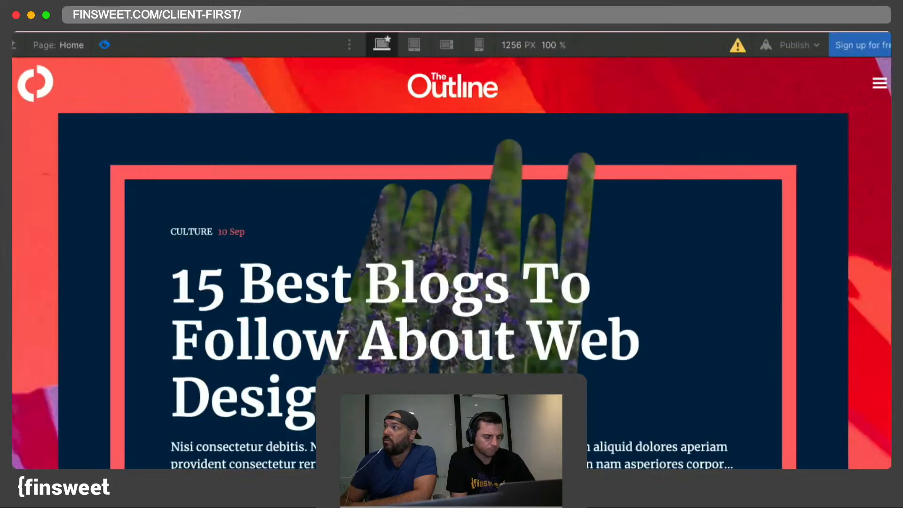
click(875, 89)
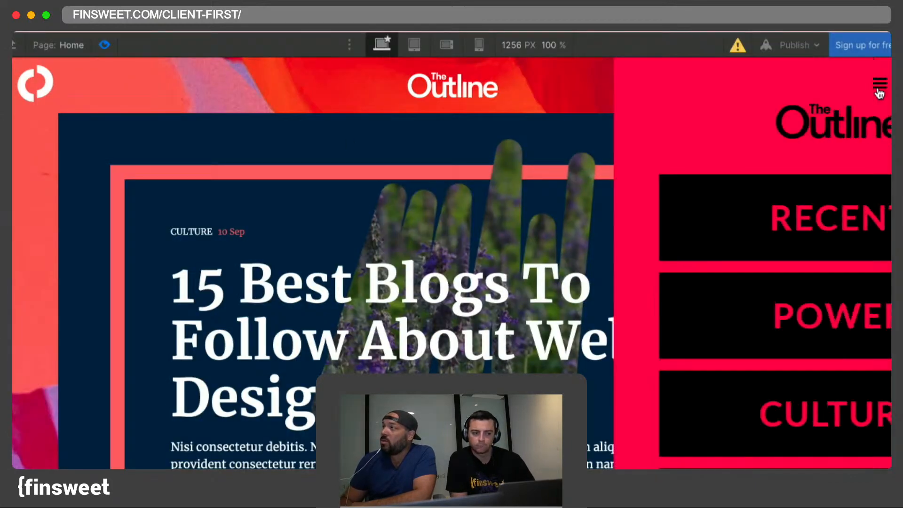
click(880, 86)
click(880, 86)
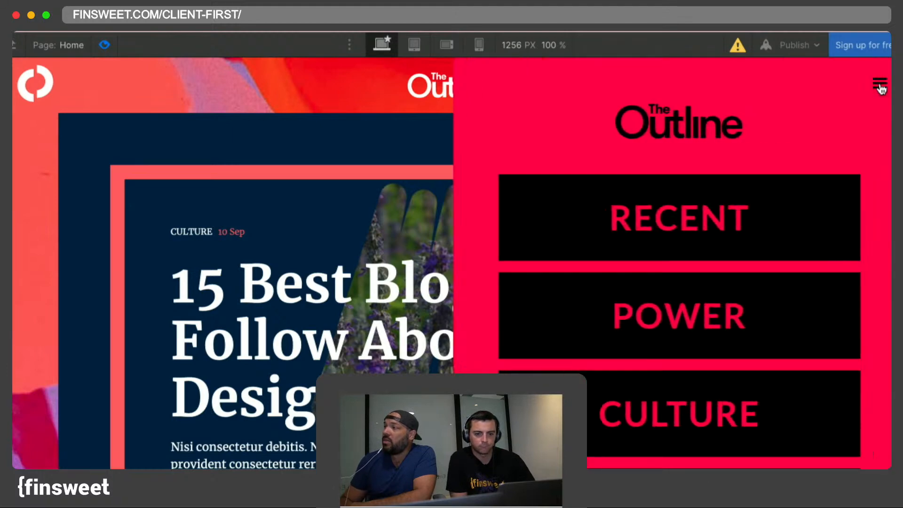
click(880, 87)
click(880, 87)
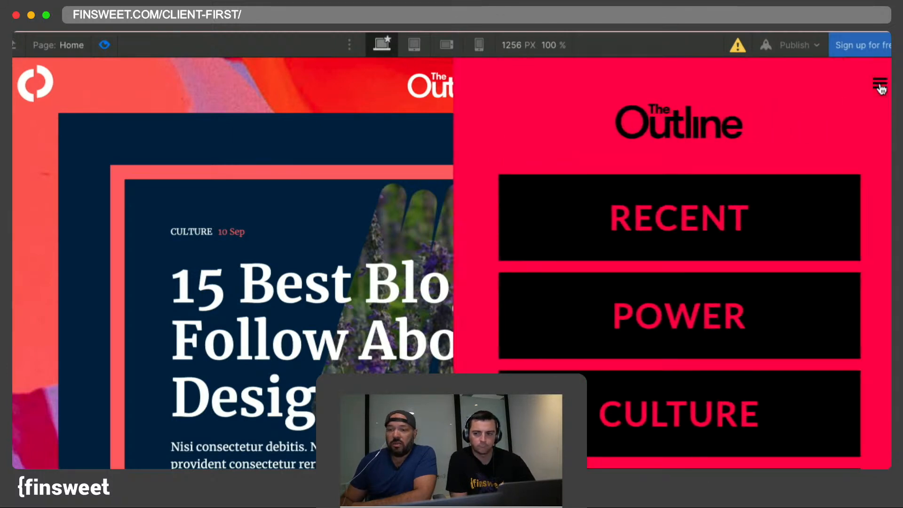
Step: Test the navigation menu in the home page preview by opening and closing it several times
click(880, 87)
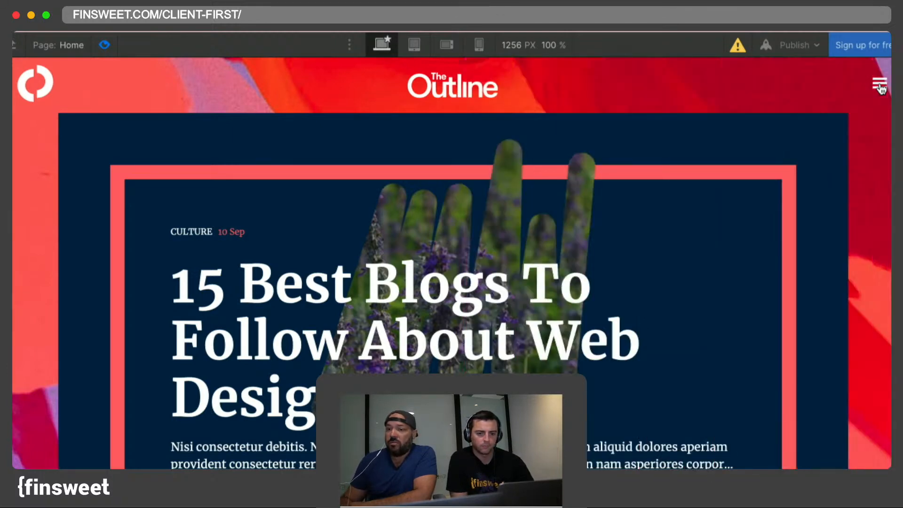
click(880, 87)
click(881, 86)
click(880, 87)
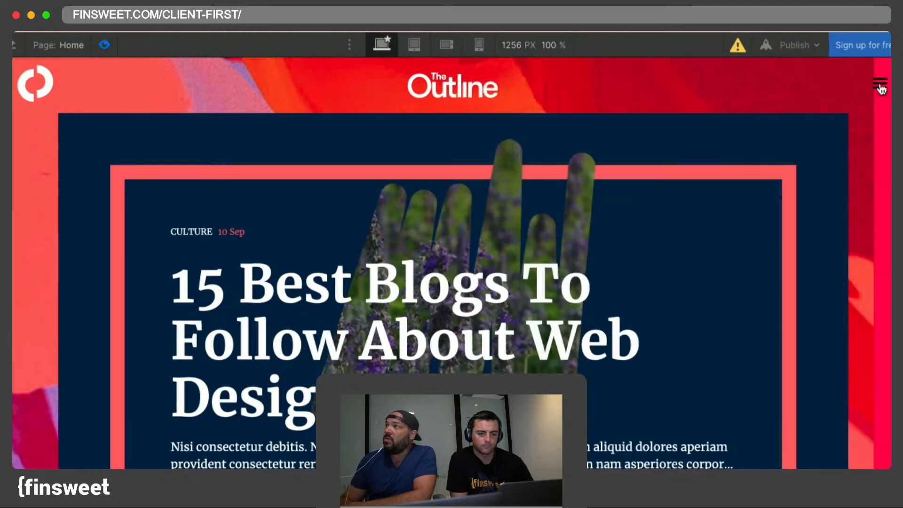
click(880, 87)
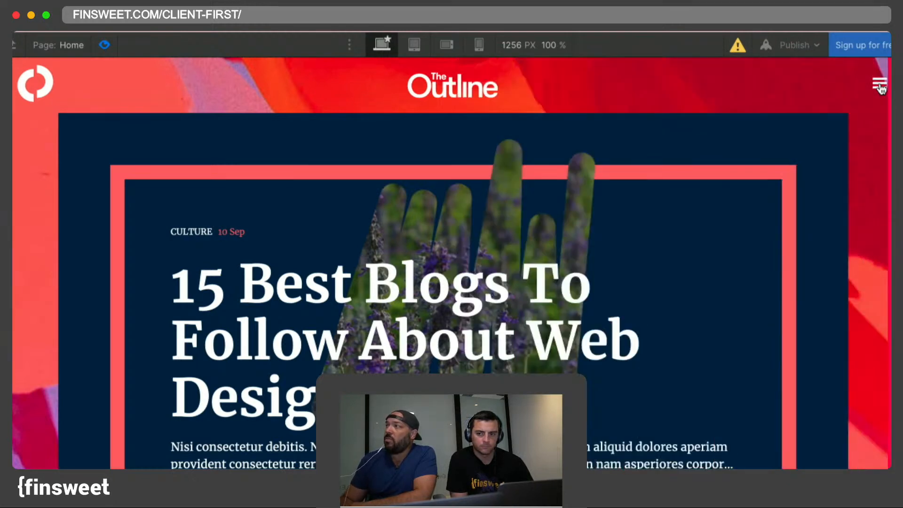
click(880, 86)
click(880, 87)
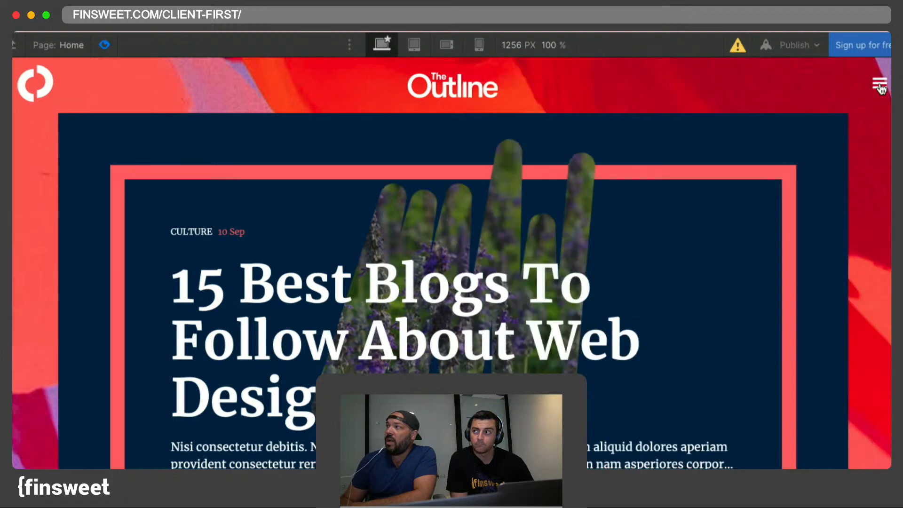
click(880, 86)
click(880, 87)
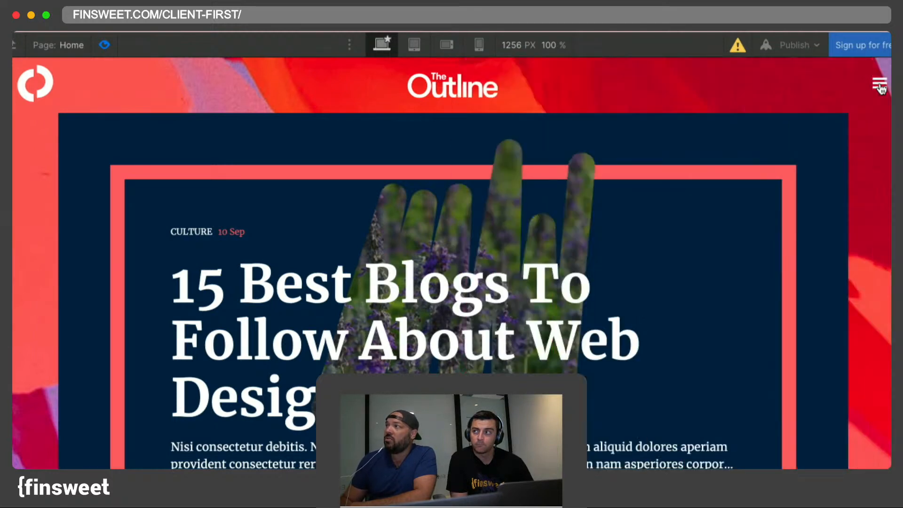
click(880, 87)
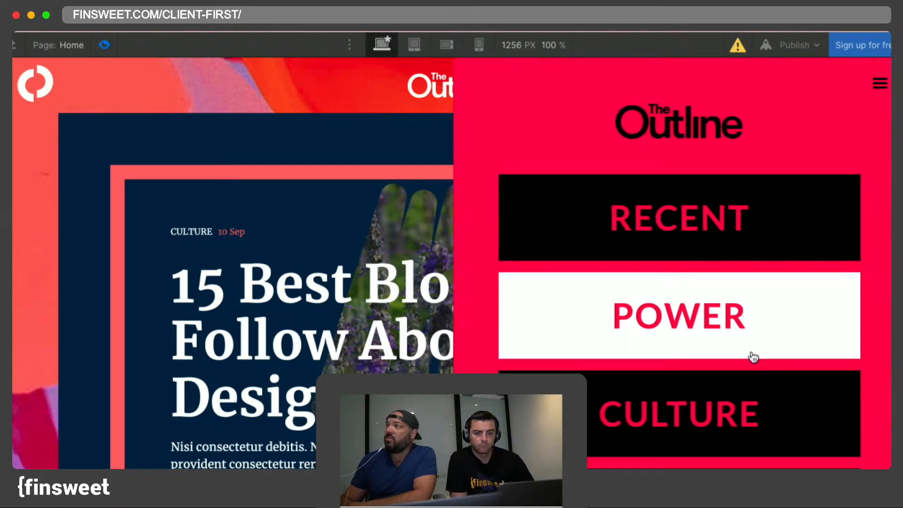
click(880, 85)
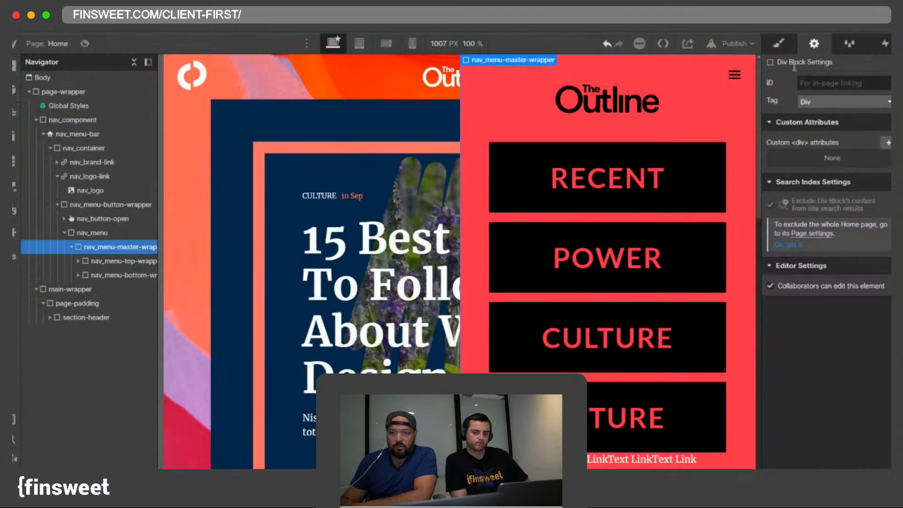
Step: Show the style settings of nav_menu-master-wrapper and set the canvas width to 1440 px
click(777, 43)
click(446, 48)
text(1440)
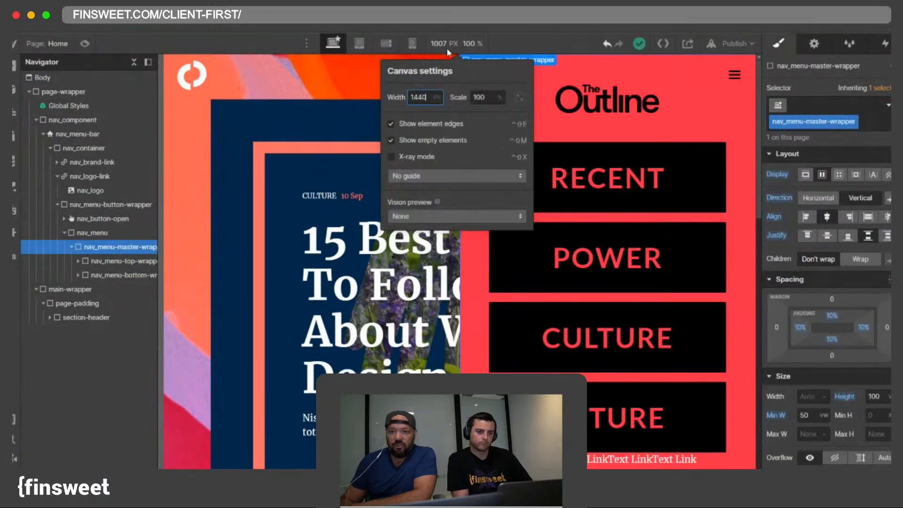
key(Return)
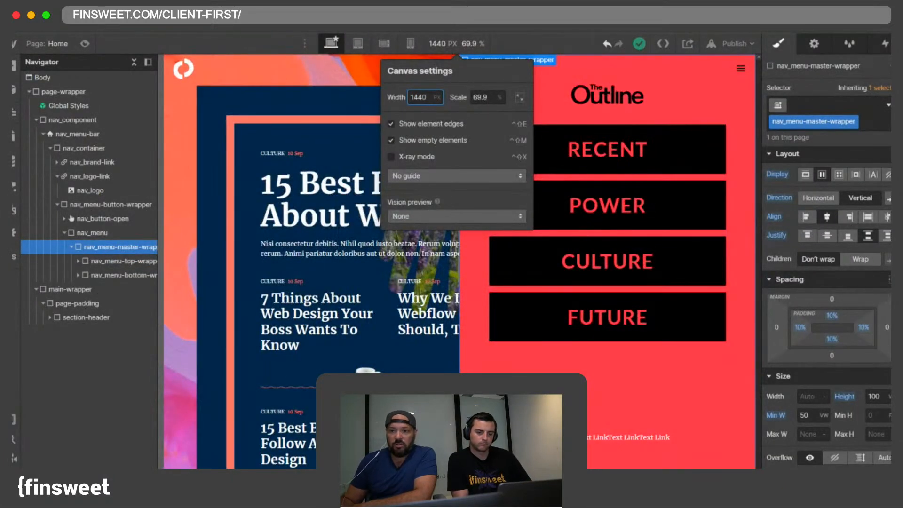
Step: Open the Refuge Solaise site in a new browser tab and test how its full-screen menu opens and closes
key(ctrl+t)
text(refu)
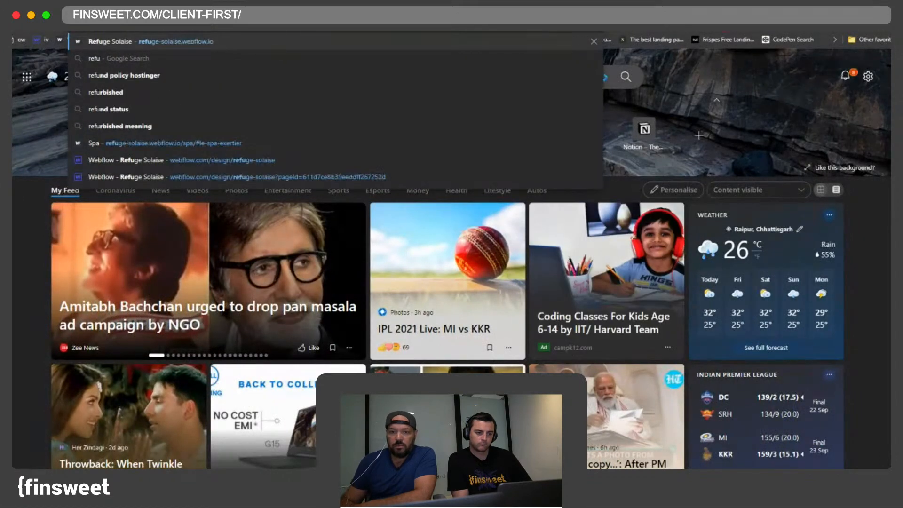
key(Return)
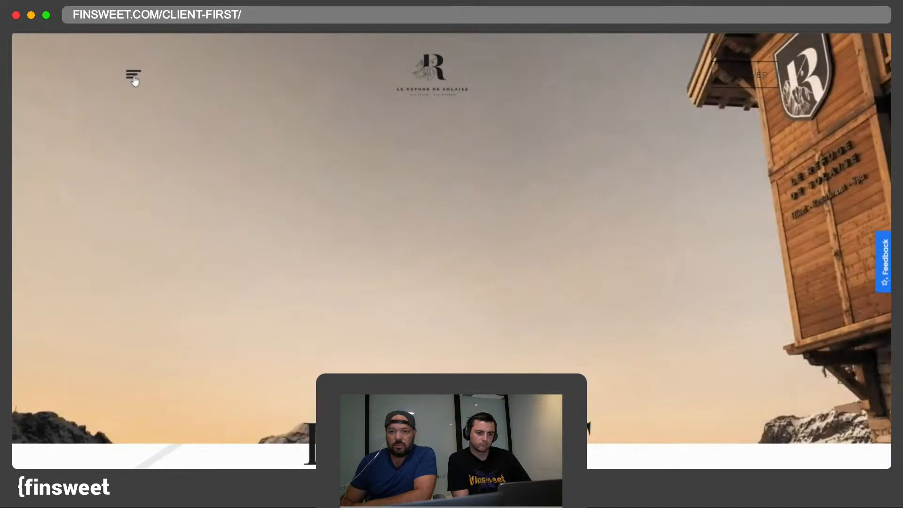
click(134, 77)
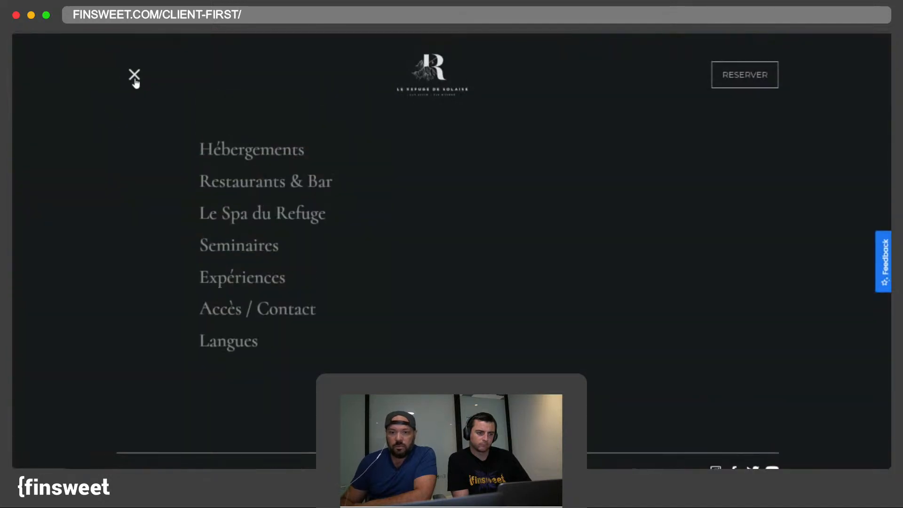
click(129, 80)
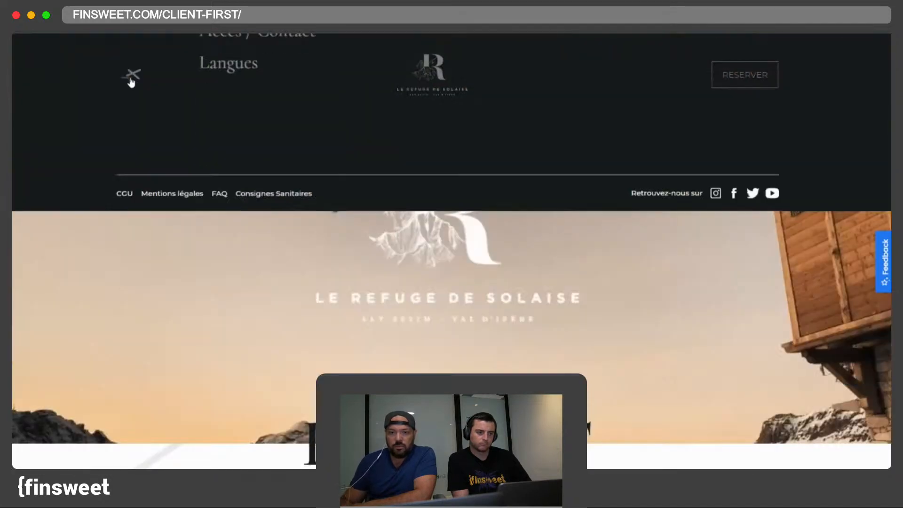
click(131, 81)
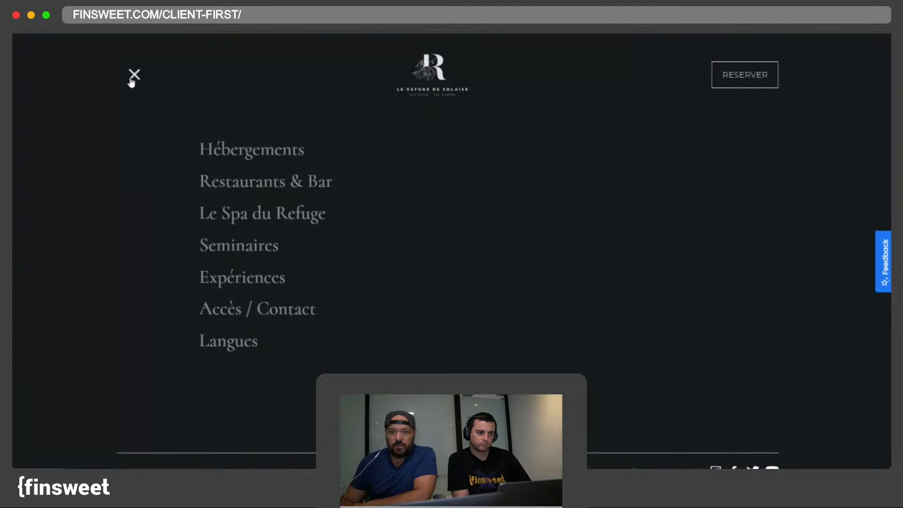
click(131, 81)
click(132, 78)
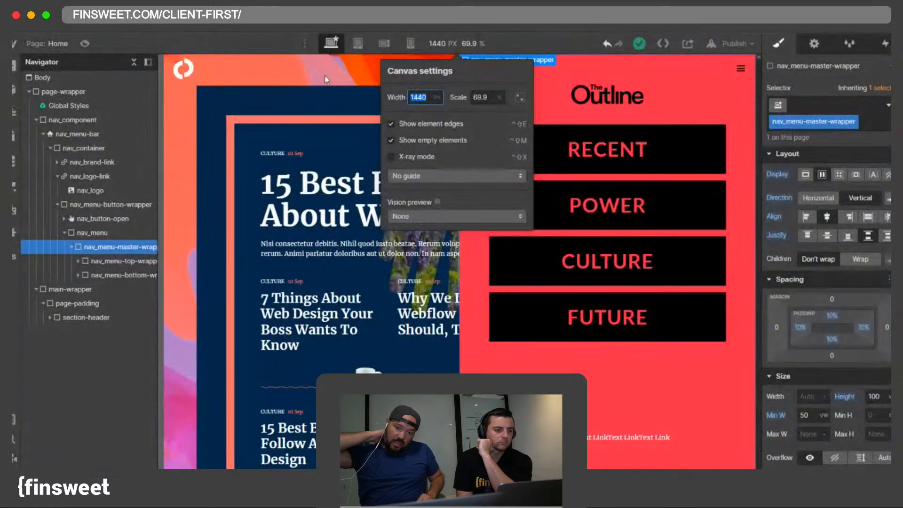
Step: Set the grid gap of nav_links-box in the navigation menu to 0.5rem for both rows and columns
click(721, 97)
click(740, 70)
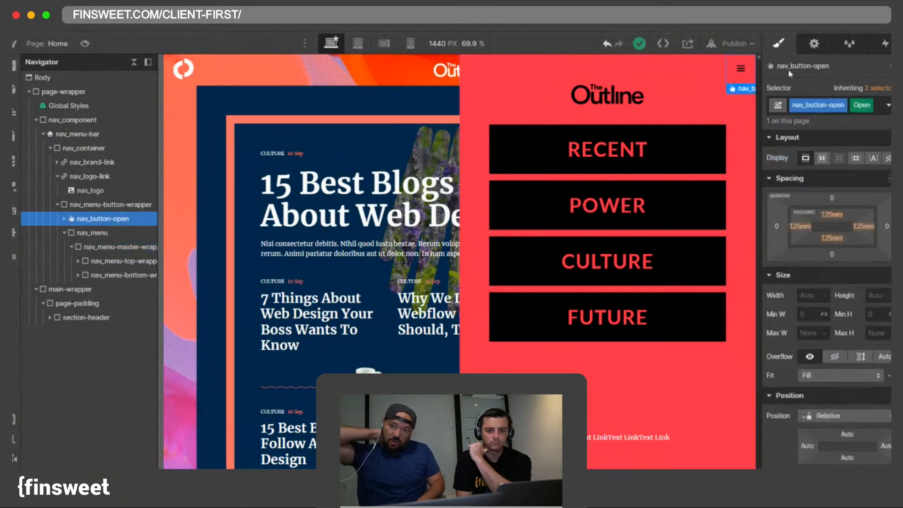
click(700, 151)
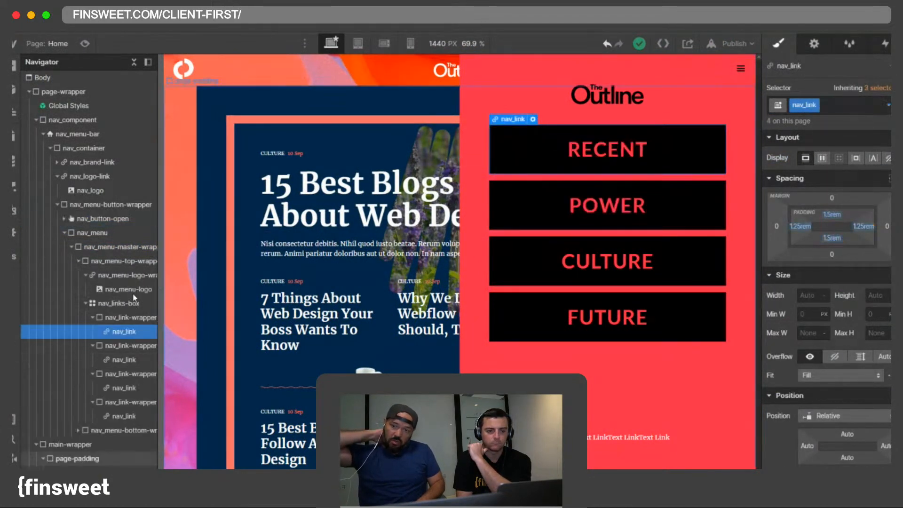
click(120, 302)
click(828, 176)
click(870, 198)
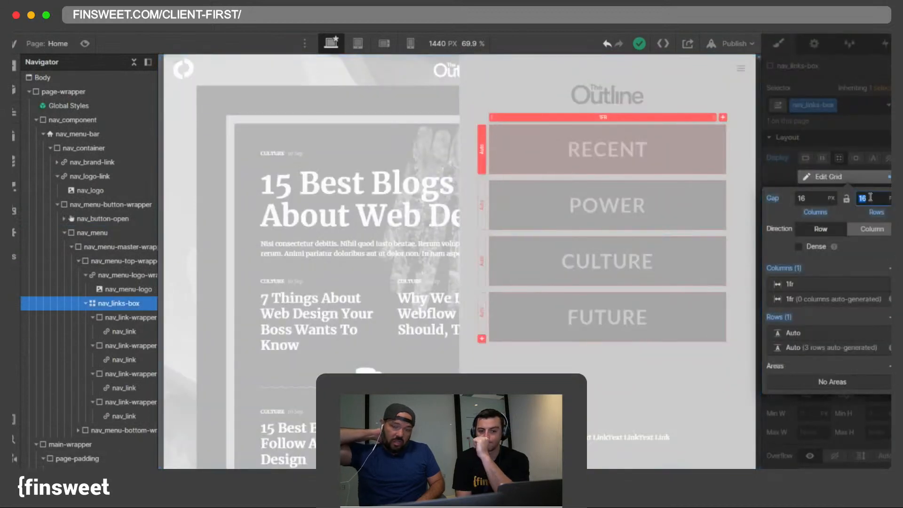
text(0.5)
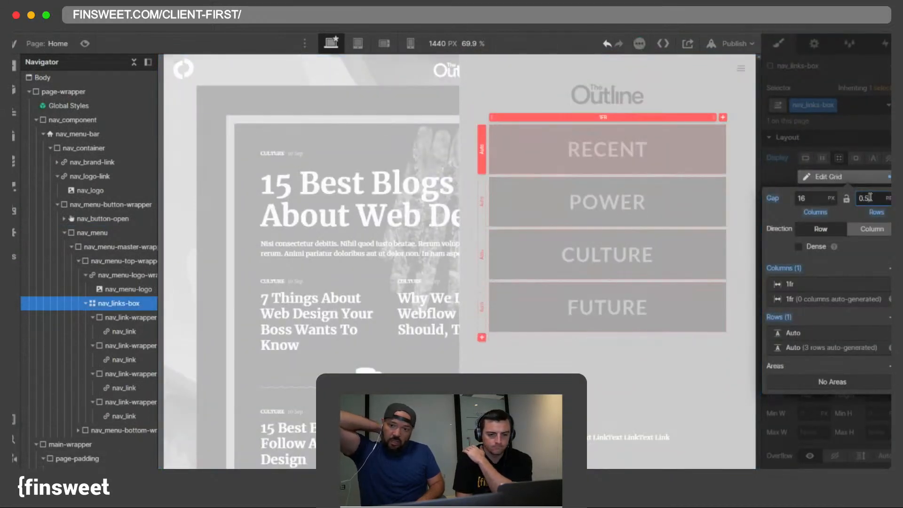
click(809, 201)
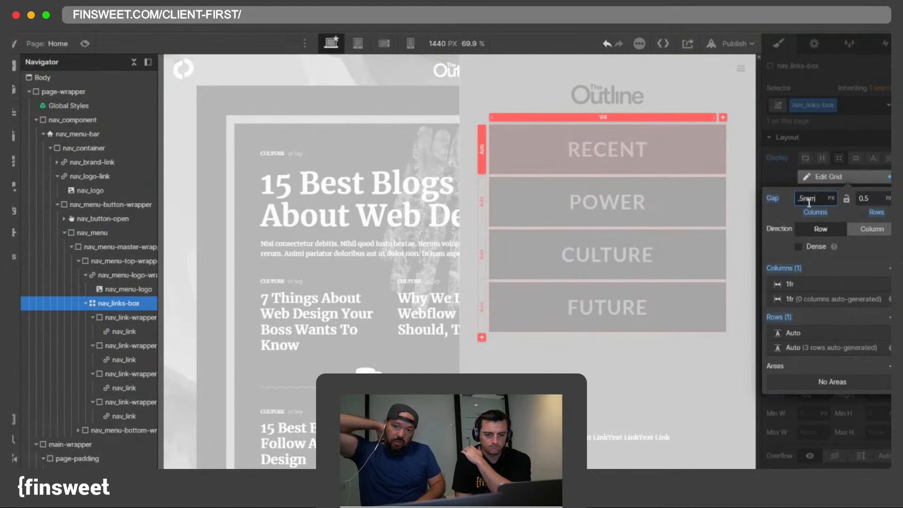
key(Escape)
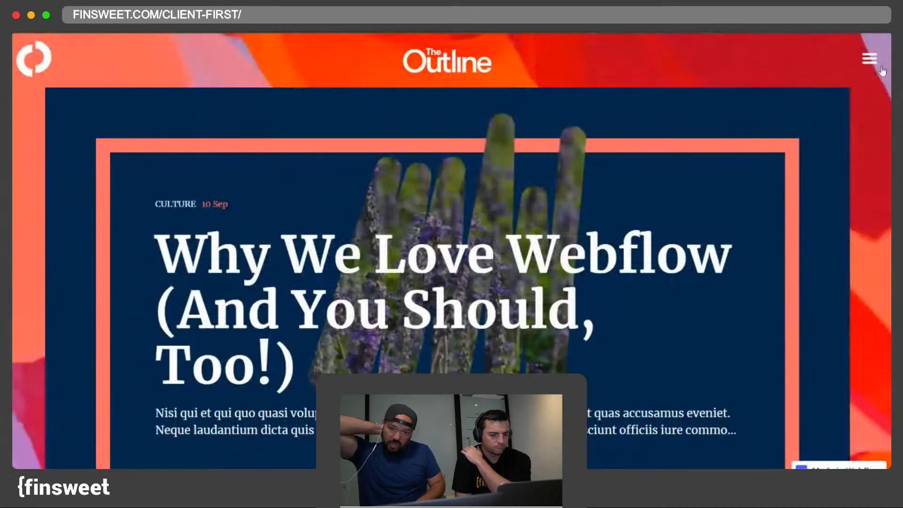
Step: Check the menu on the live site and publish the updated project to its selected webflow.io domain
click(869, 58)
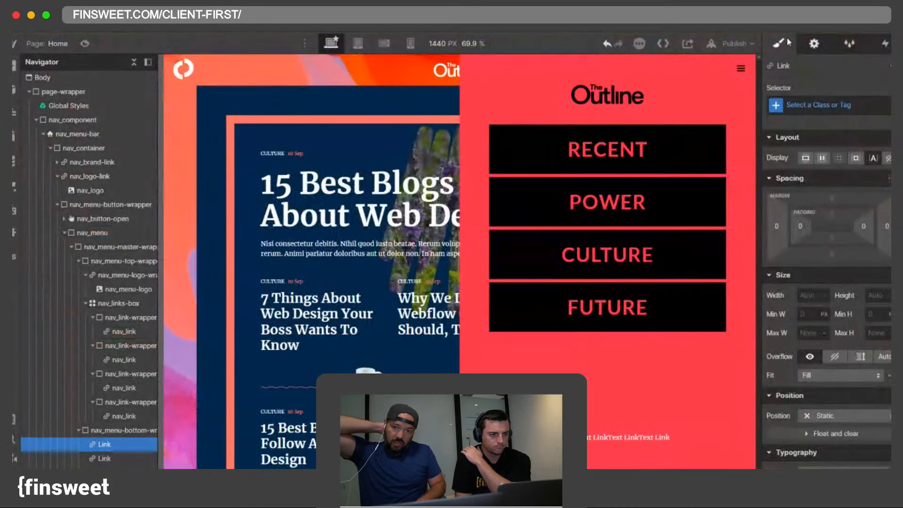
click(731, 43)
click(692, 214)
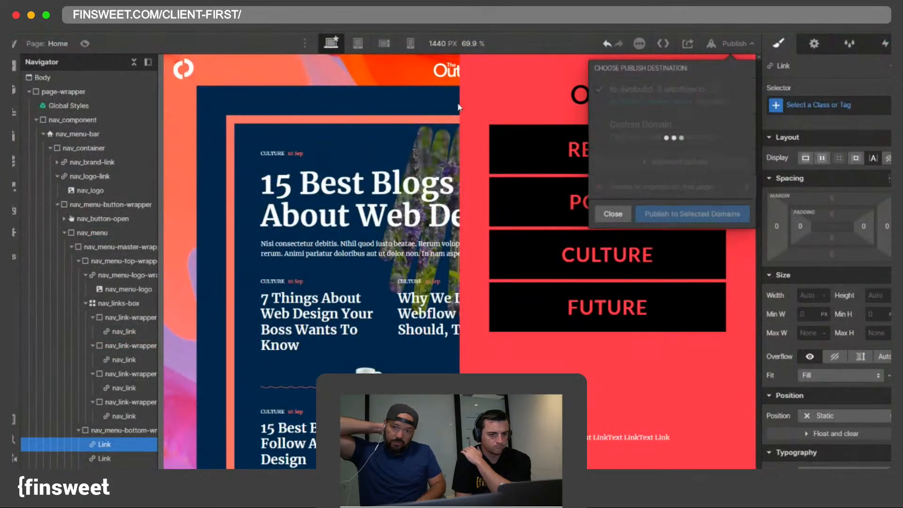
Step: Preview the home page and toggle the navigation menu to check the tighter link spacing
click(83, 43)
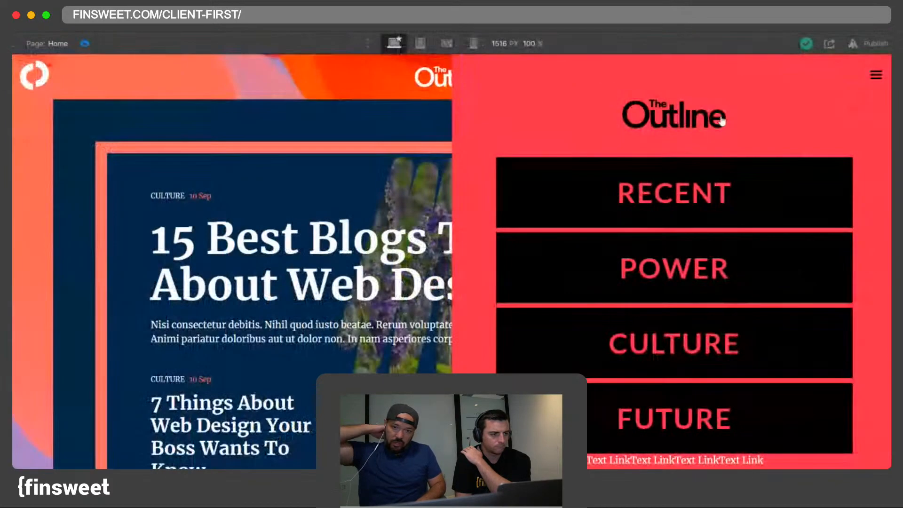
click(875, 76)
click(875, 78)
click(875, 78)
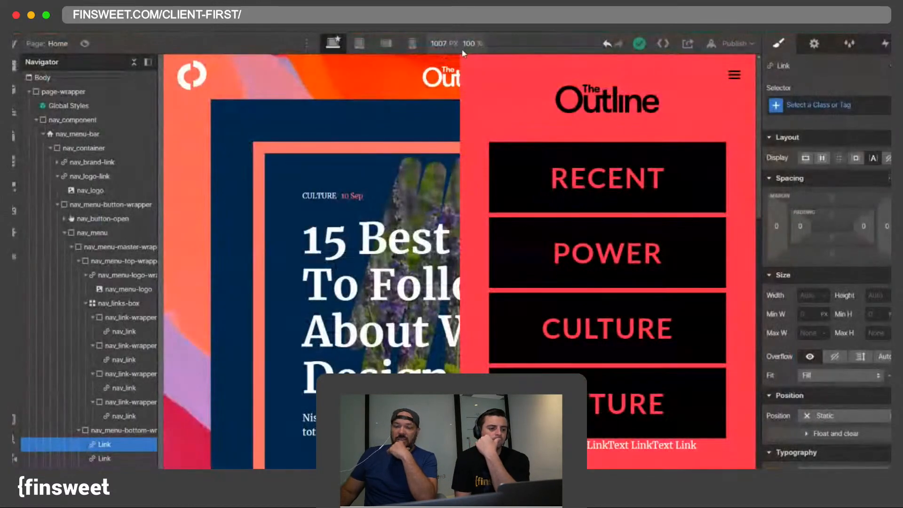
Step: Set the designer canvas width back to 1440 px
click(460, 46)
text(1440)
key(Return)
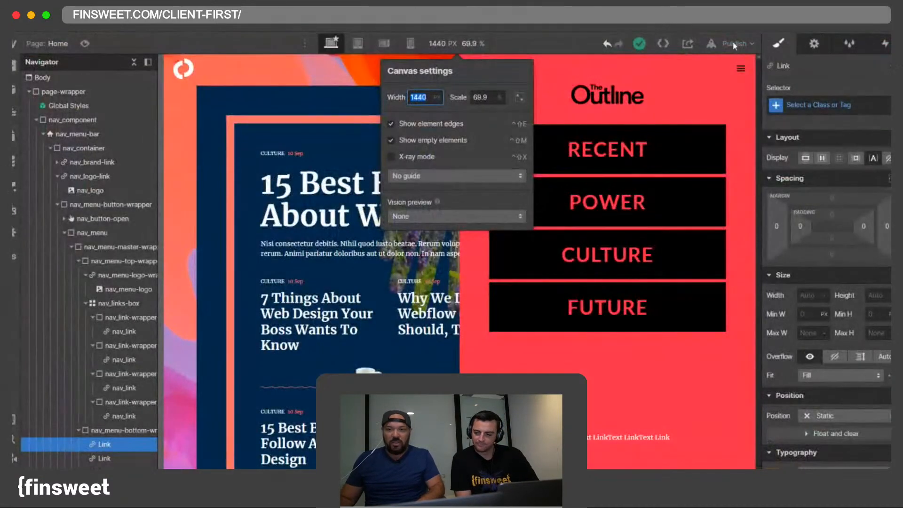
Step: Open the published site, zoom the page out to 100%, and test opening and closing its navigation menu
click(734, 44)
click(713, 89)
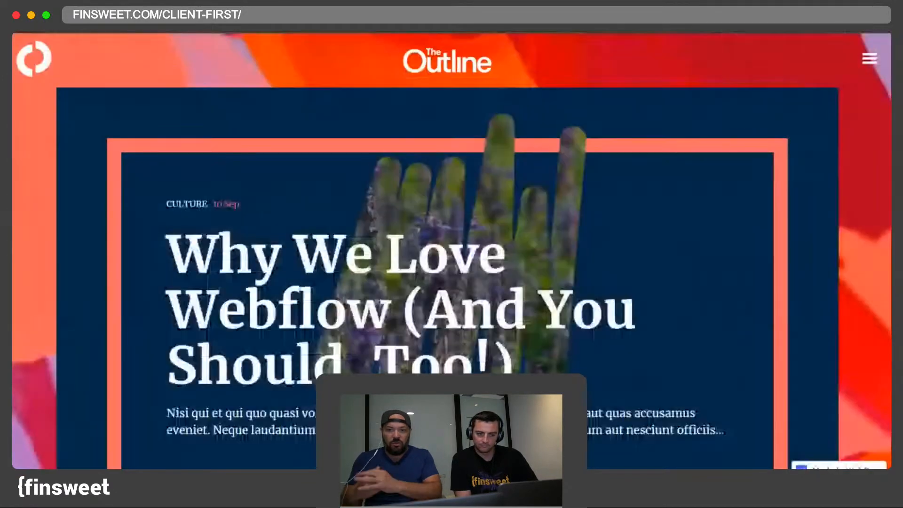
click(869, 58)
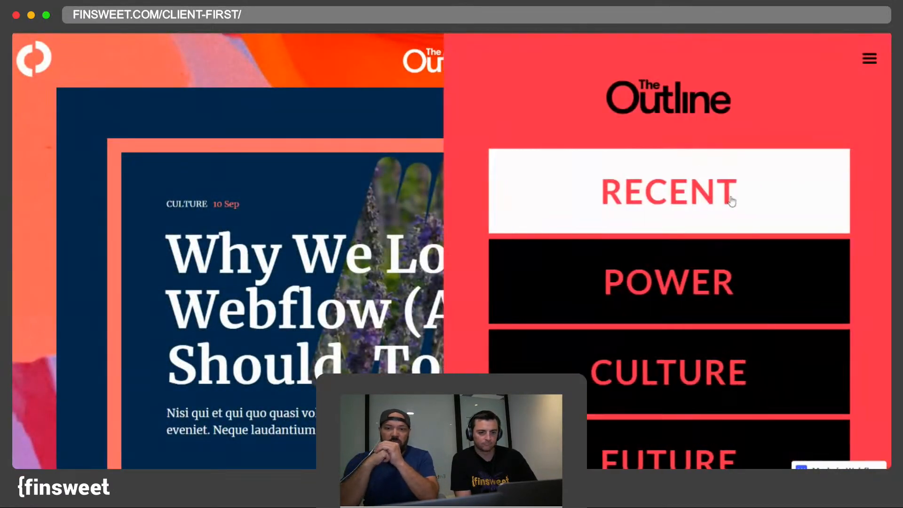
key(super+minus)
key(super+minus)
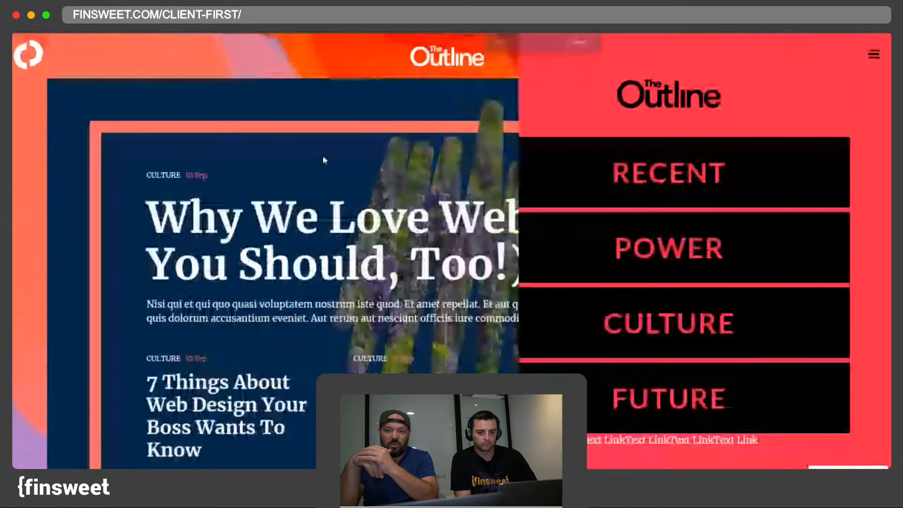
key(super+minus)
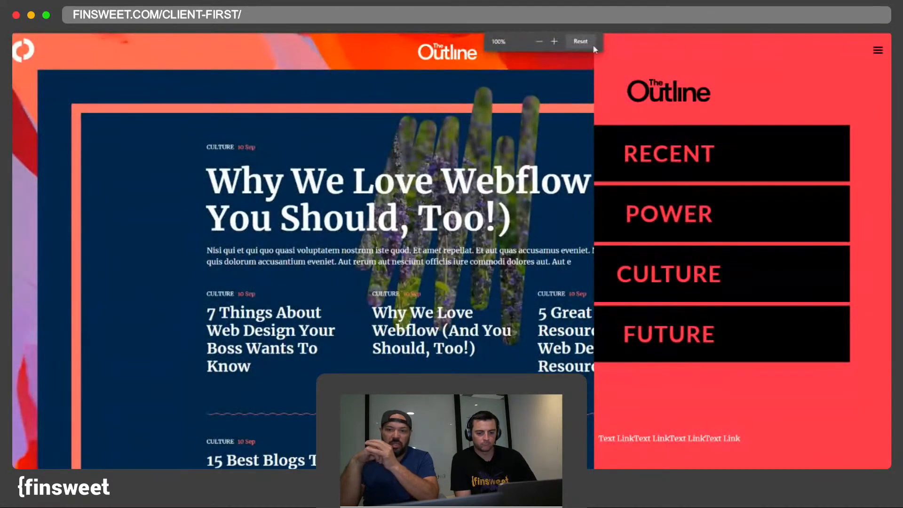
key(Escape)
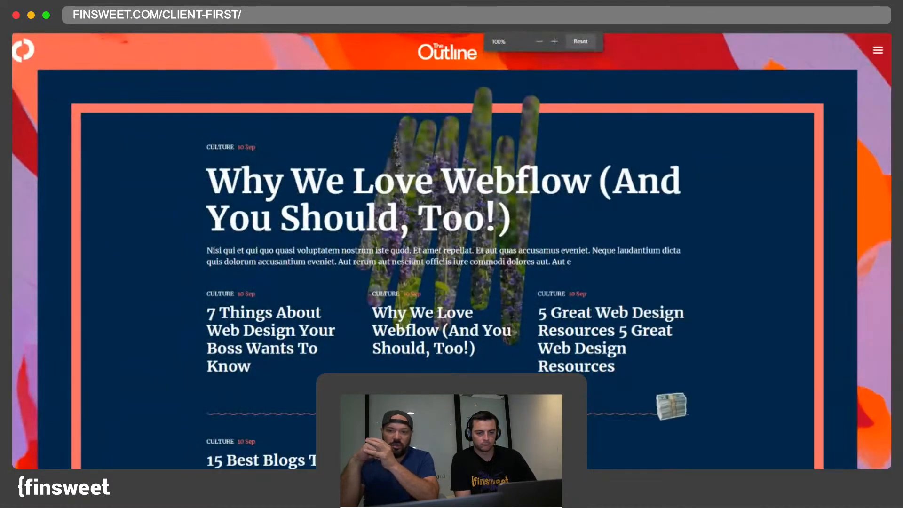
click(875, 51)
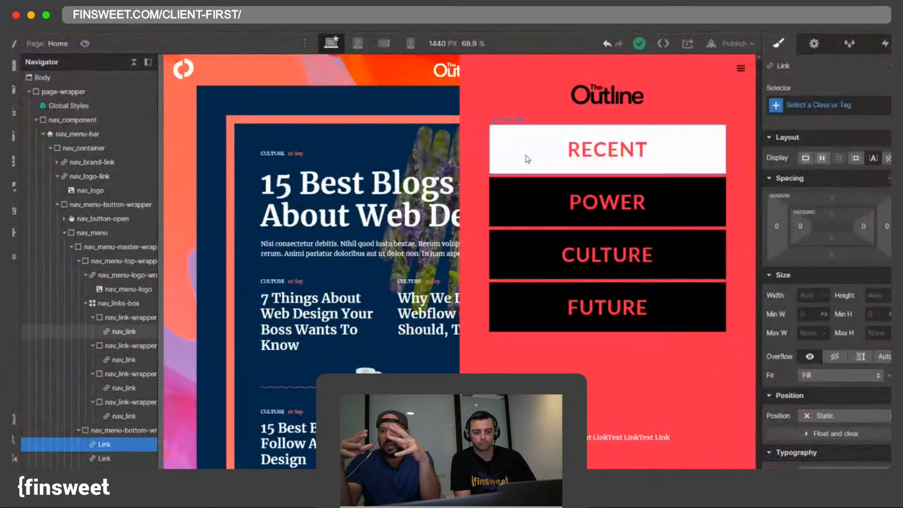
Step: Set the position of the nav_link-wrapper around the RECENT link to Relative
click(525, 156)
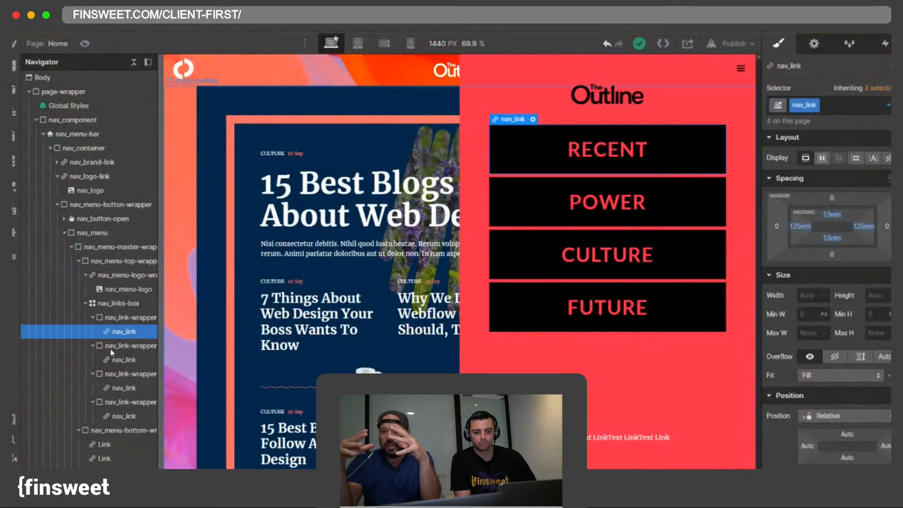
click(112, 317)
click(826, 429)
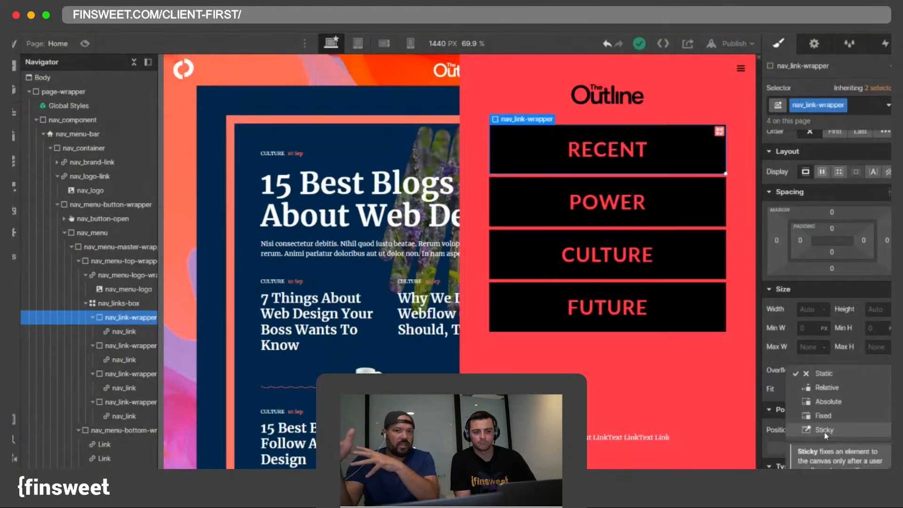
click(828, 387)
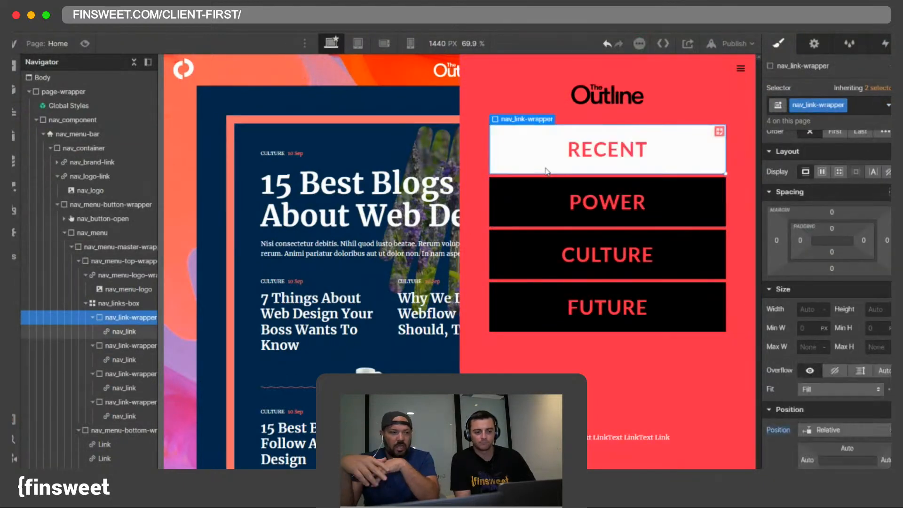
Step: Add an image element inside the nav_link-wrapper around the RECENT link
key(super+e)
text(image)
key(Return)
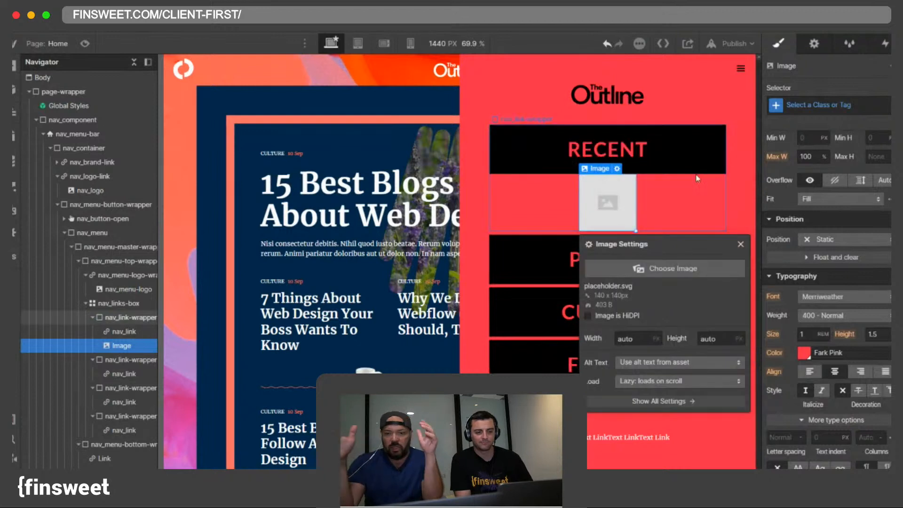
click(846, 105)
text(nav)
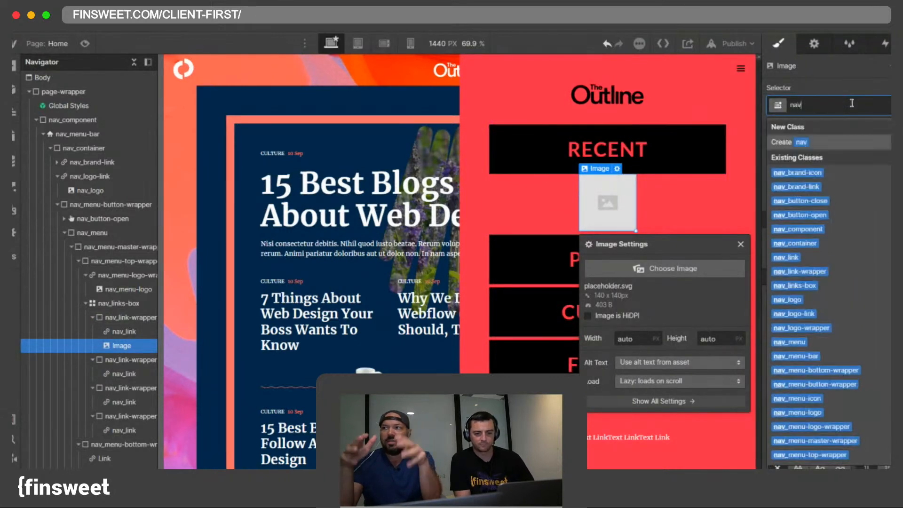
text(_menu-)
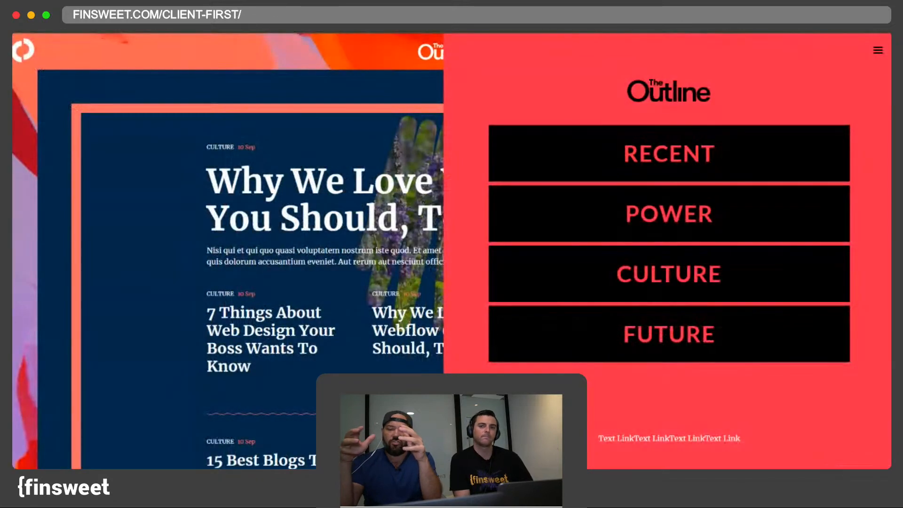
Step: Toggle the published site's navigation menu and open the original Outline site's menu for comparison
click(878, 52)
click(877, 51)
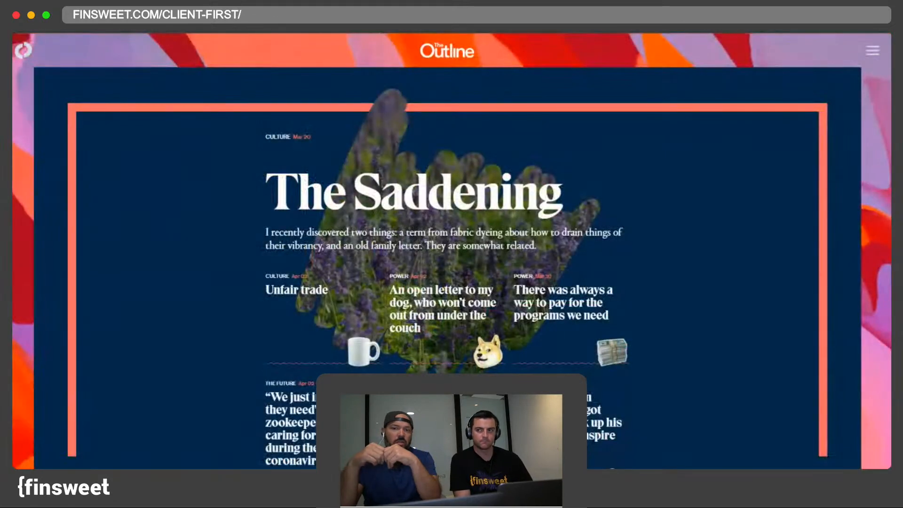
click(868, 48)
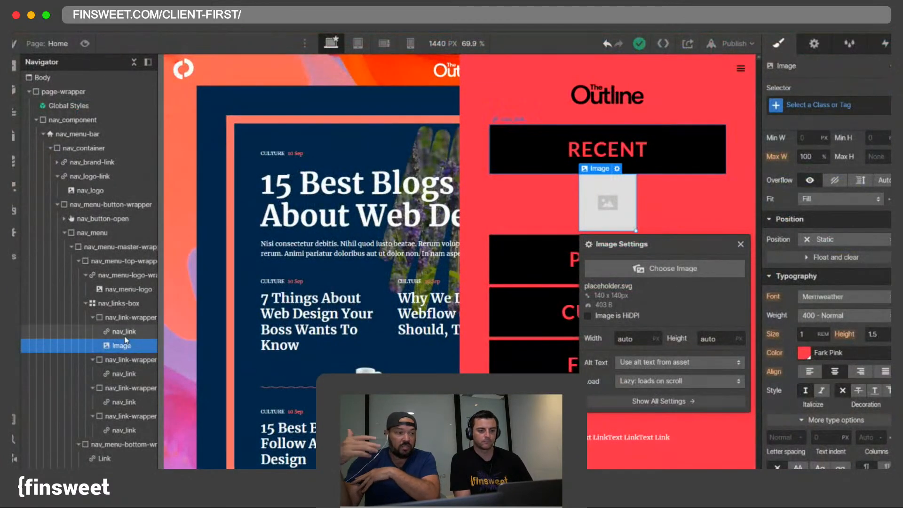
Step: Give the new image inside the RECENT link's wrapper the class nav_link-icon
click(818, 104)
text(na)
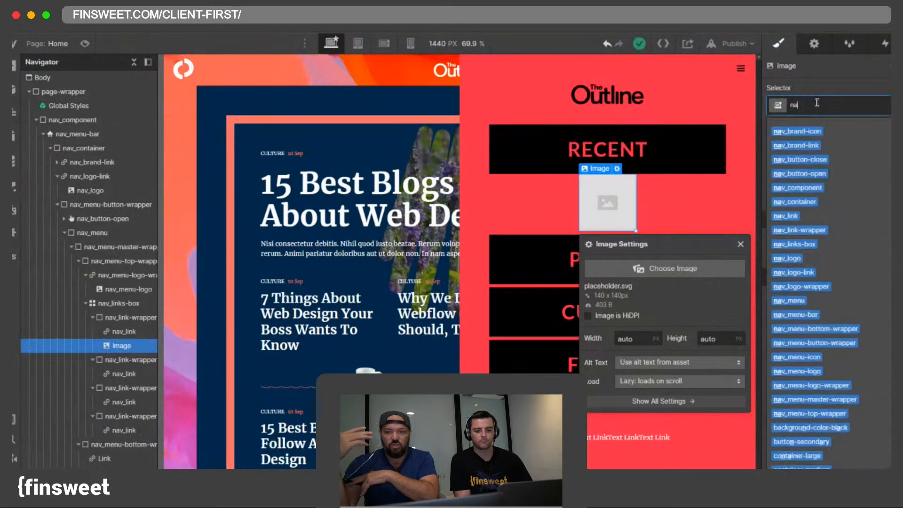
text(v_)
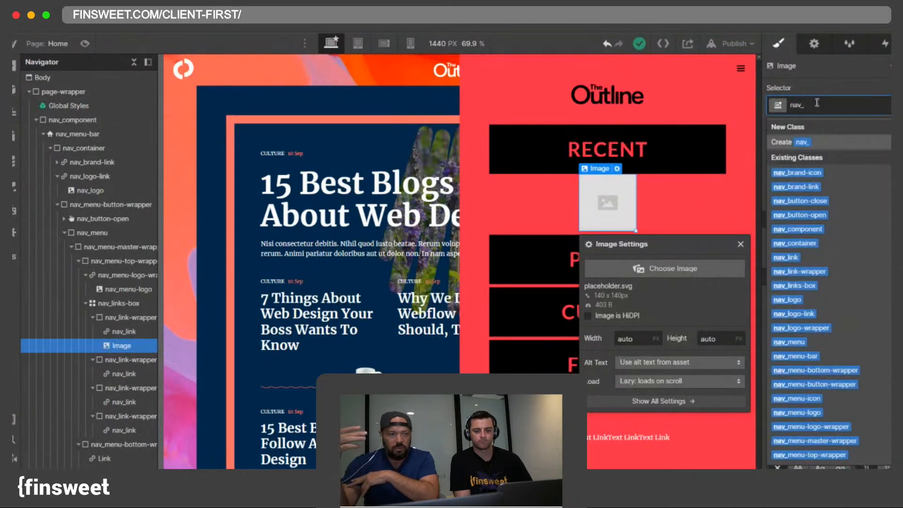
text(menu-)
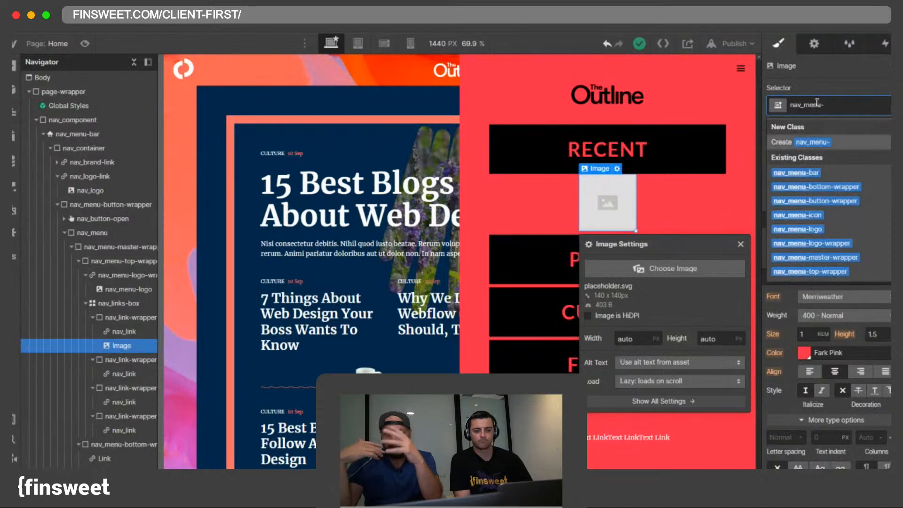
text(icon)
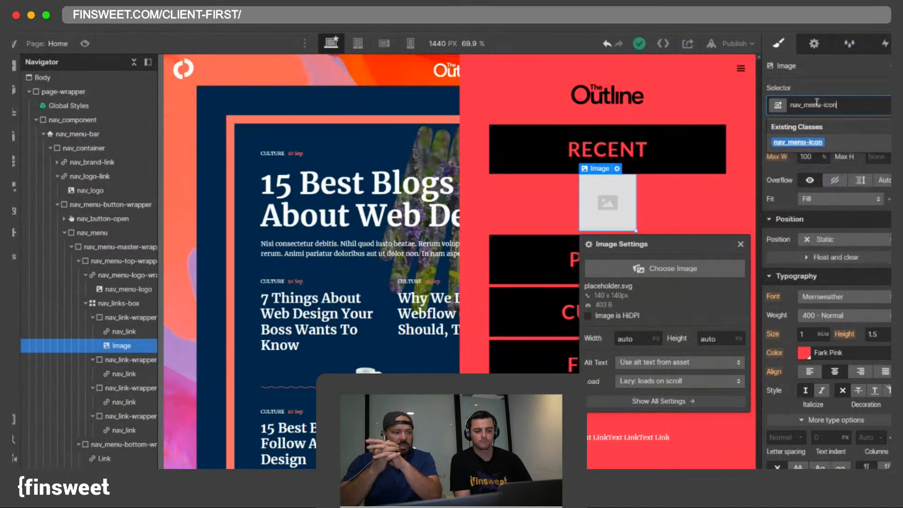
key(BackSpace)
key(BackSpace)
key(BackSpace)
key(BackSpace)
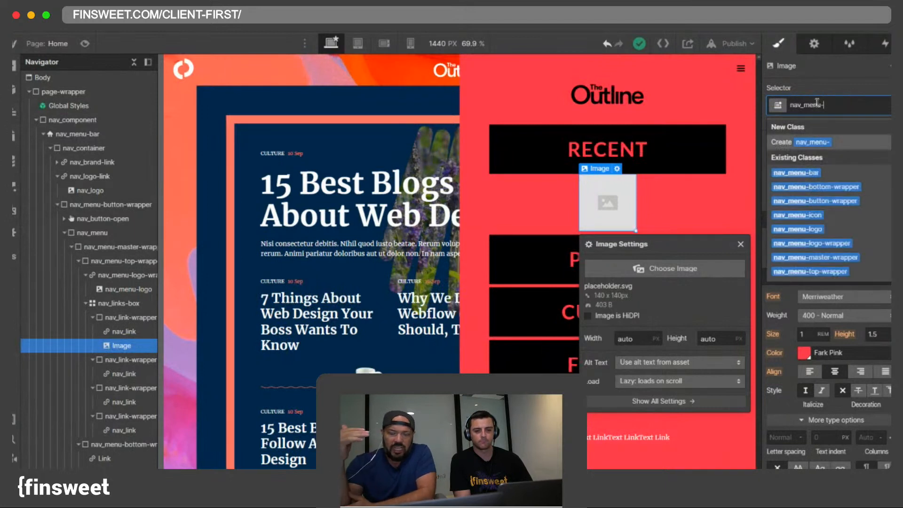
text(ph)
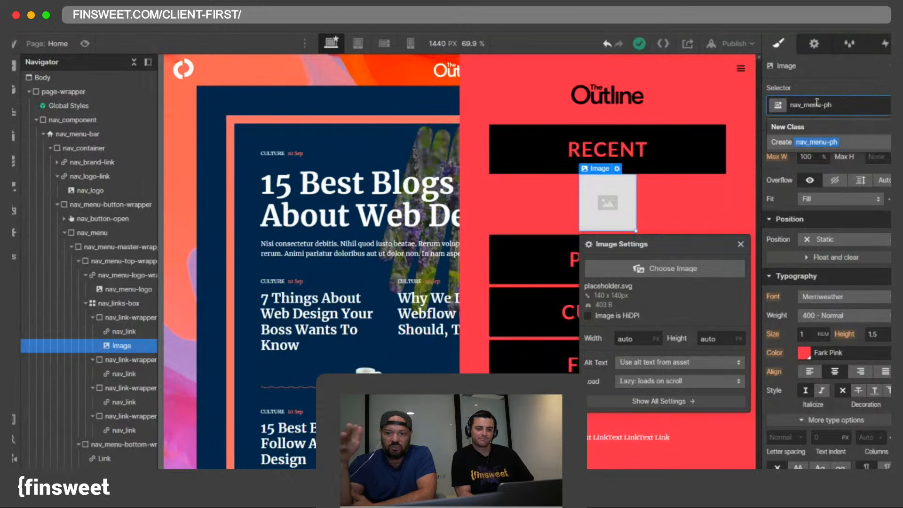
key(BackSpace)
key(BackSpace)
text(meme-)
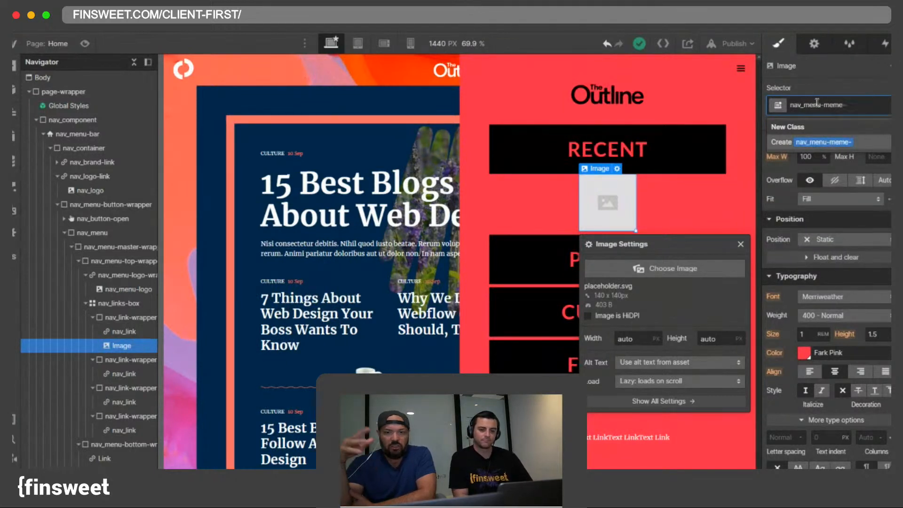
key(BackSpace)
key(BackSpace)
key(BackSpace)
key(BackSpace)
key(BackSpace)
key(BackSpace)
key(BackSpace)
key(BackSpace)
key(BackSpace)
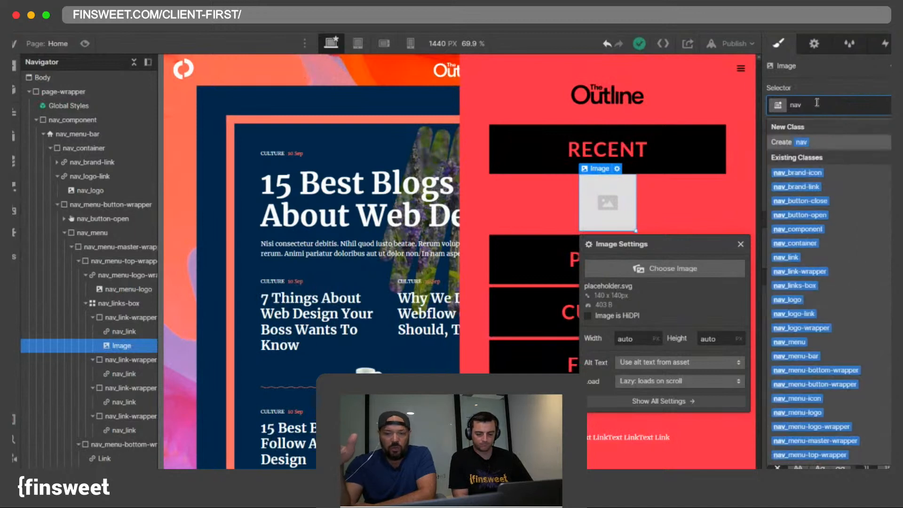
text(_mem)
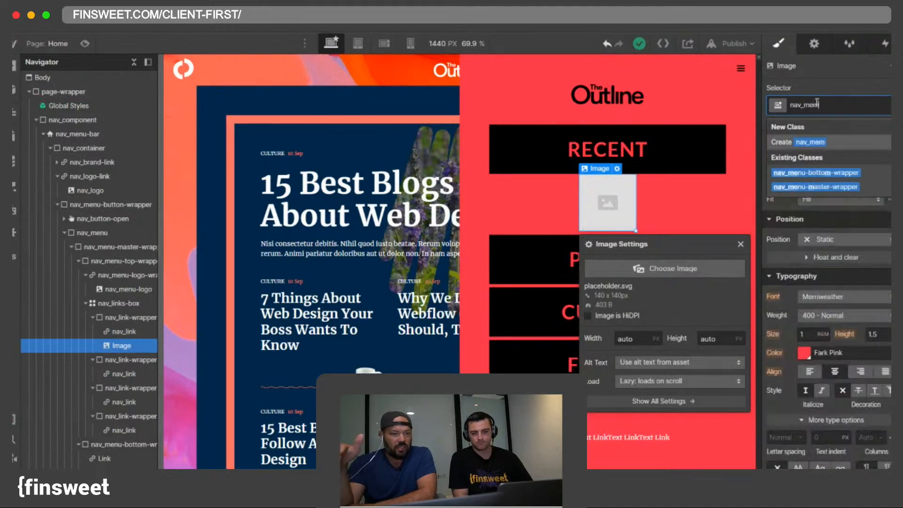
text(e-c)
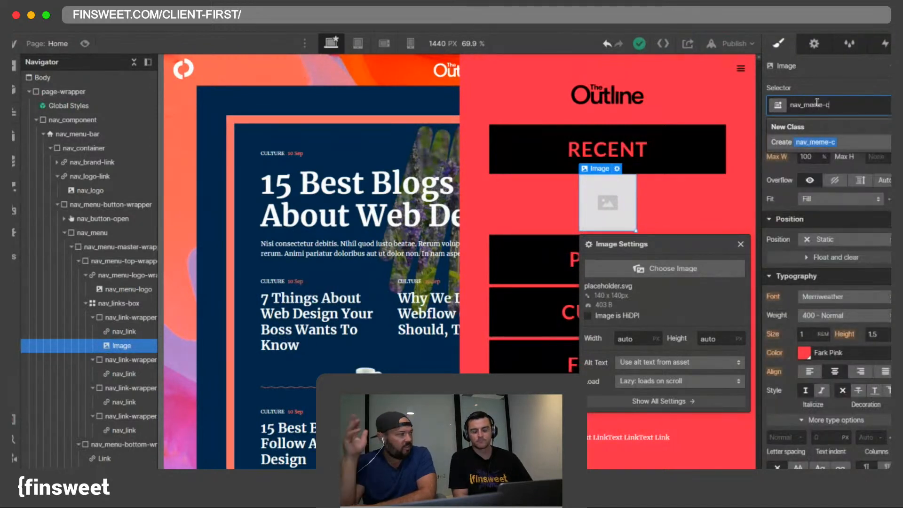
key(BackSpace)
text(ico)
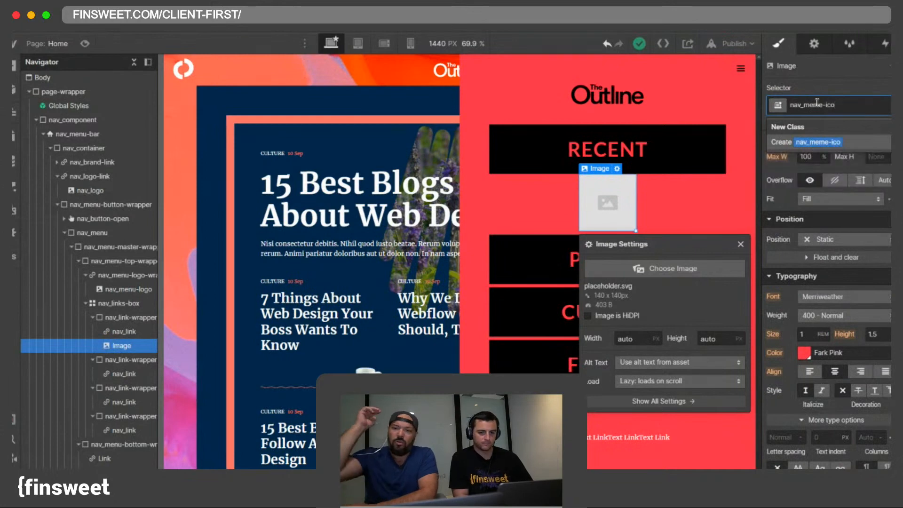
key(BackSpace)
key(BackSpace)
key(BackSpace)
key(BackSpace)
key(BackSpace)
key(BackSpace)
key(BackSpace)
key(BackSpace)
text(l)
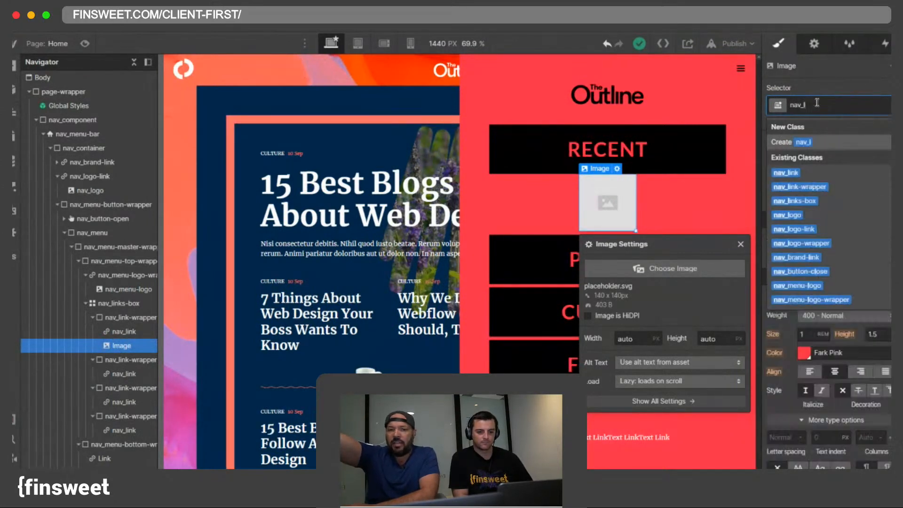
text(ink-icon)
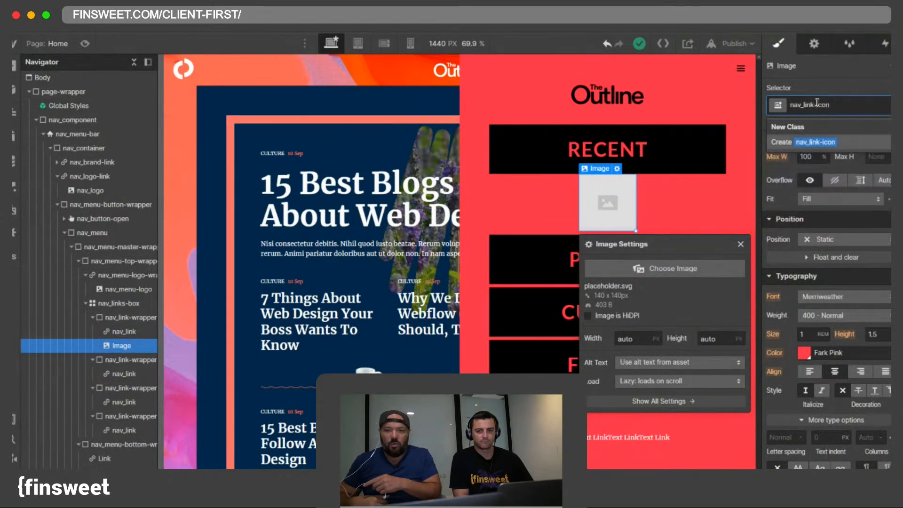
key(Return)
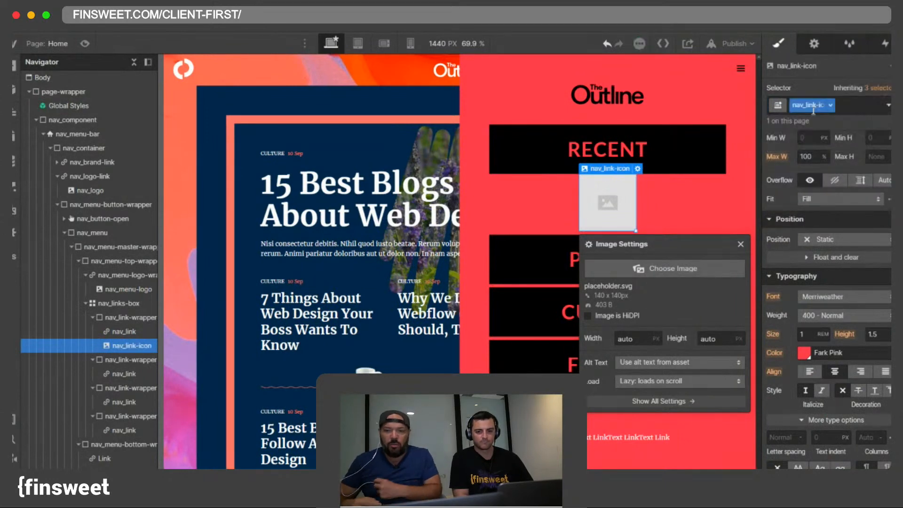
Step: Position the nav_link-icon image absolutely at its wrapper's top-left corner and replace the placeholder with the white coffee mug asset
click(844, 238)
click(831, 268)
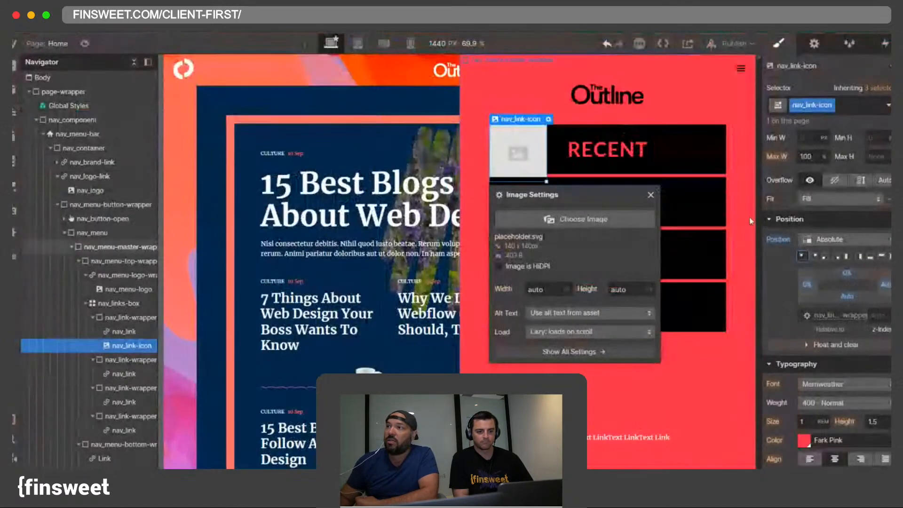
click(611, 219)
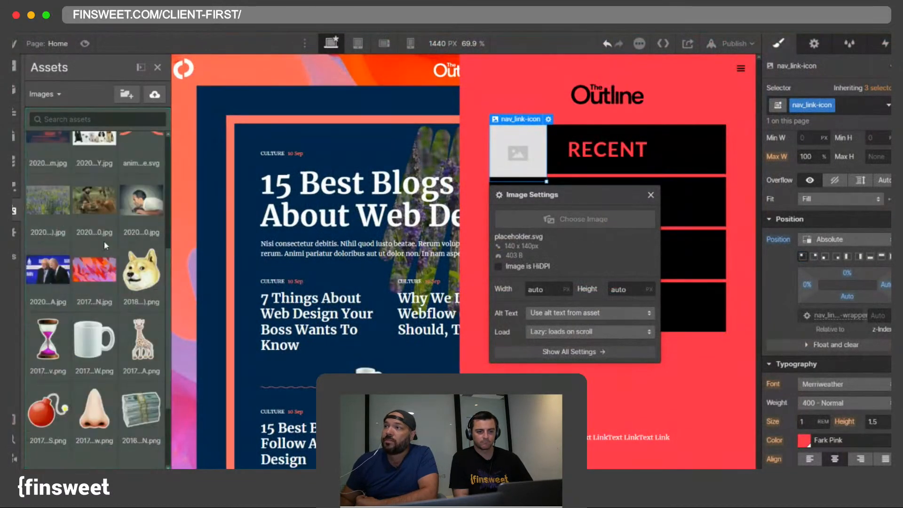
click(106, 243)
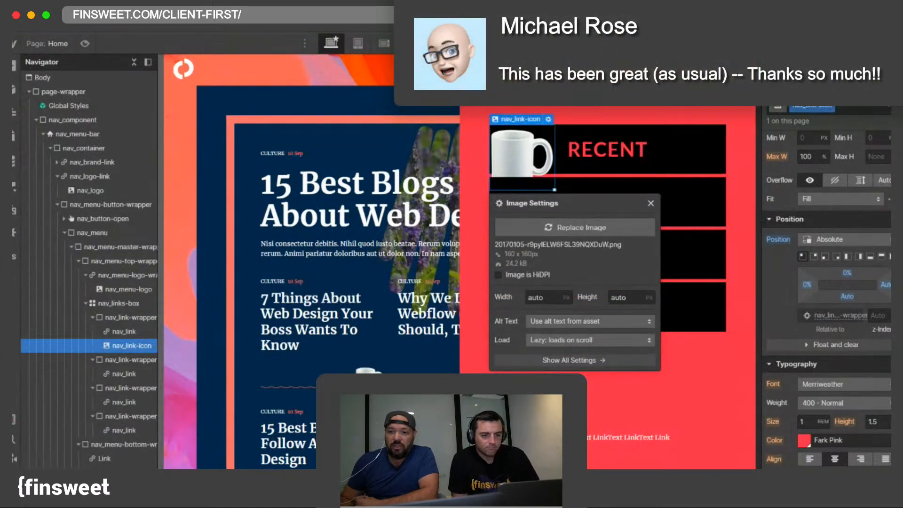
click(475, 157)
click(530, 157)
Step: Set the width of the nav_link-icon mug image to 15%
scroll(859, 230, up, 4)
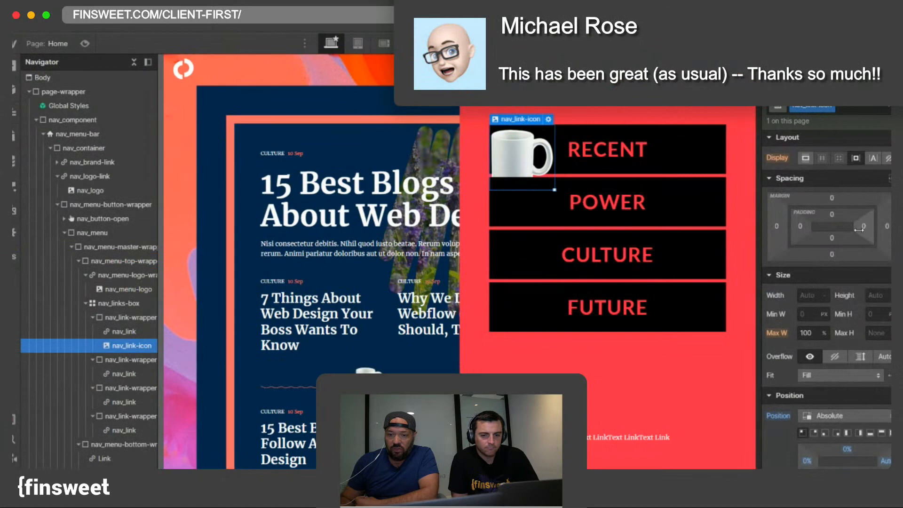
click(823, 295)
click(826, 208)
click(813, 296)
text(20)
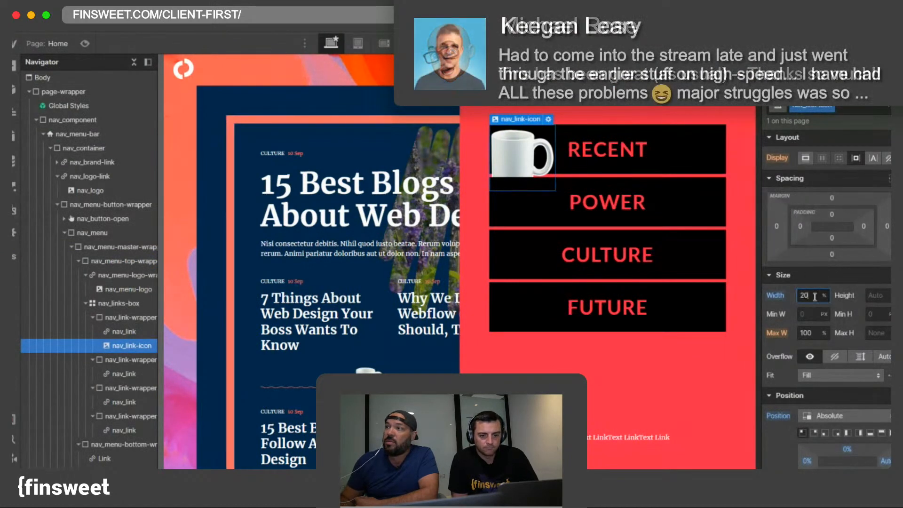
text(10)
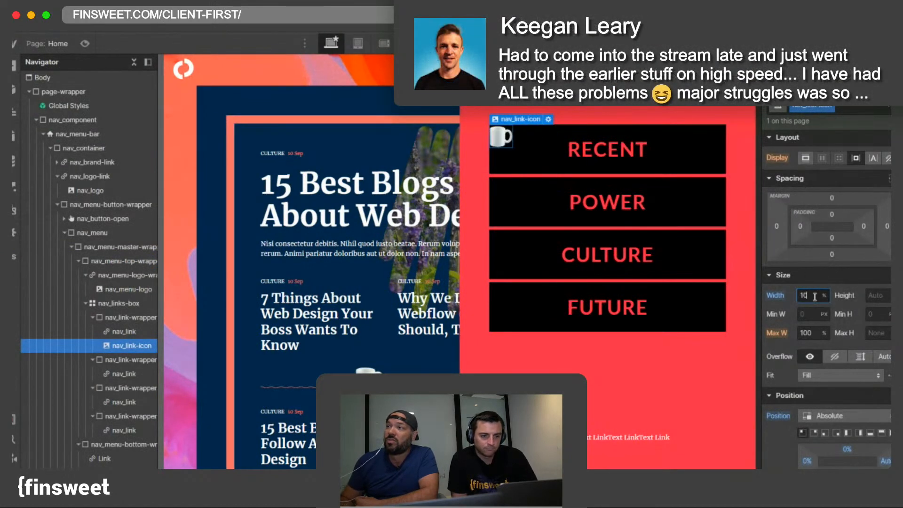
text(15)
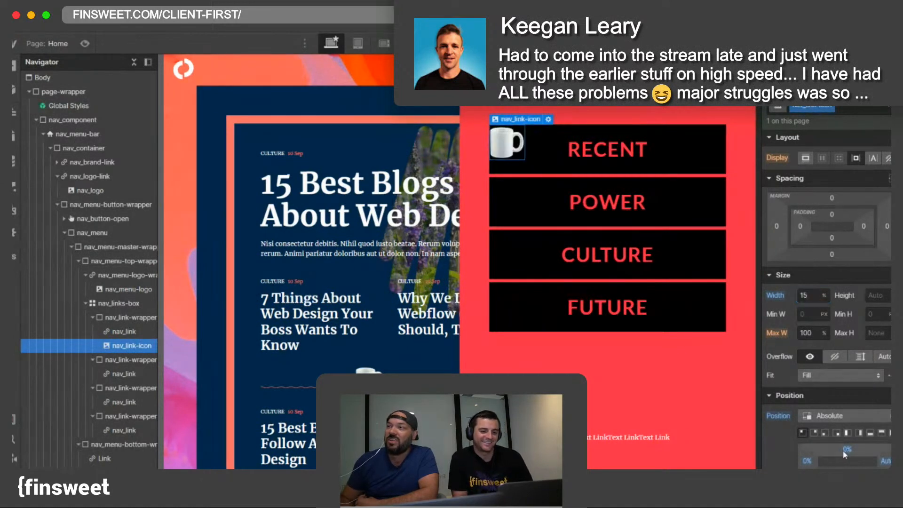
Step: Set the nav_link-icon image's top offset to -25% and its left offset to -5%
drag(843, 453, 827, 447)
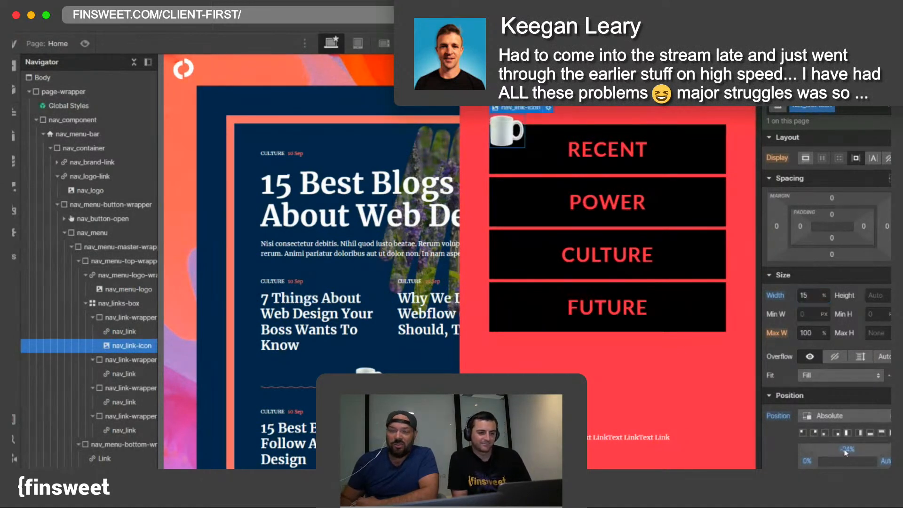
click(846, 449)
text(-25)
key(Return)
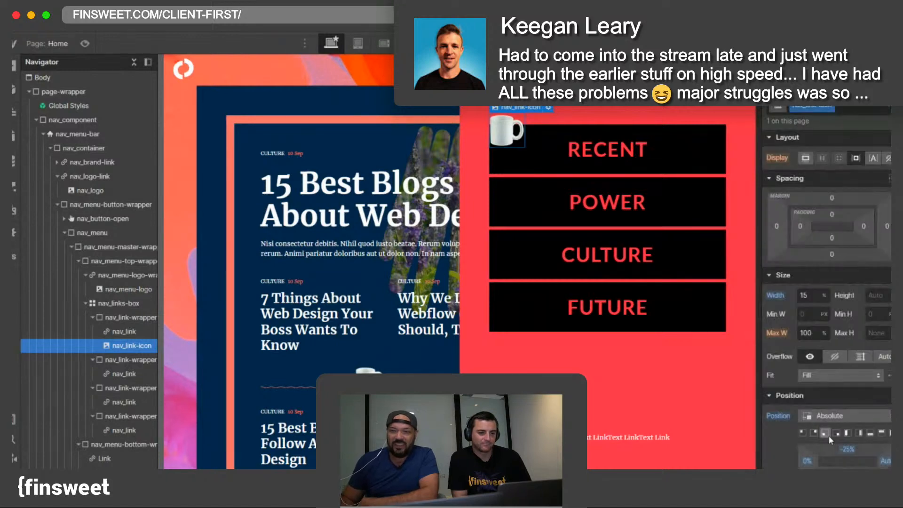
drag(812, 463, 807, 466)
click(806, 463)
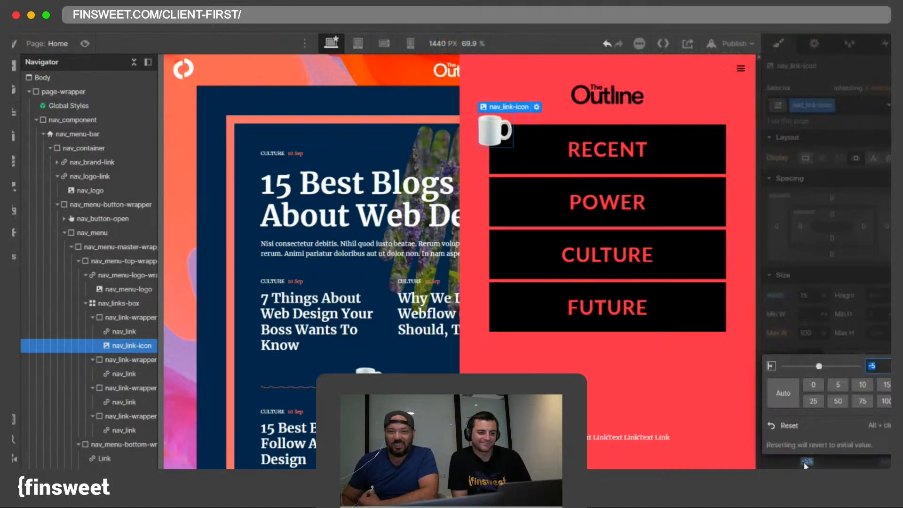
key(Return)
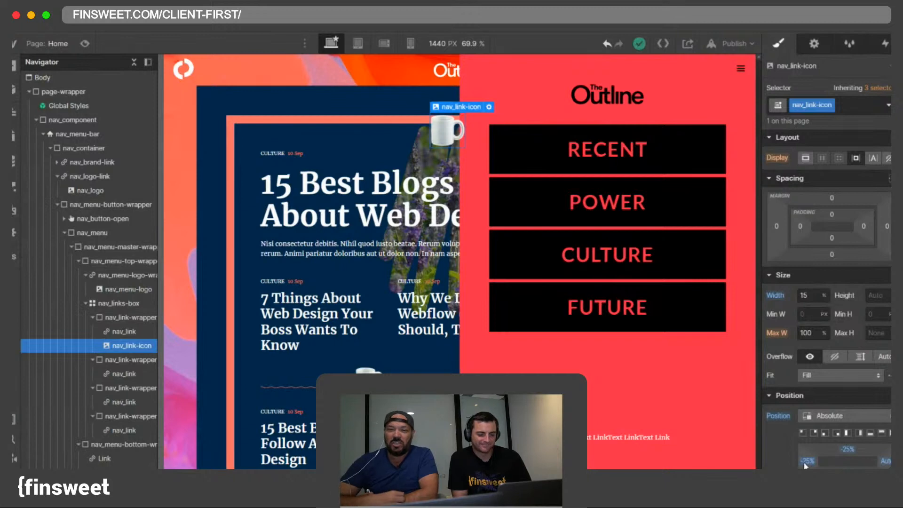
drag(805, 463, 814, 463)
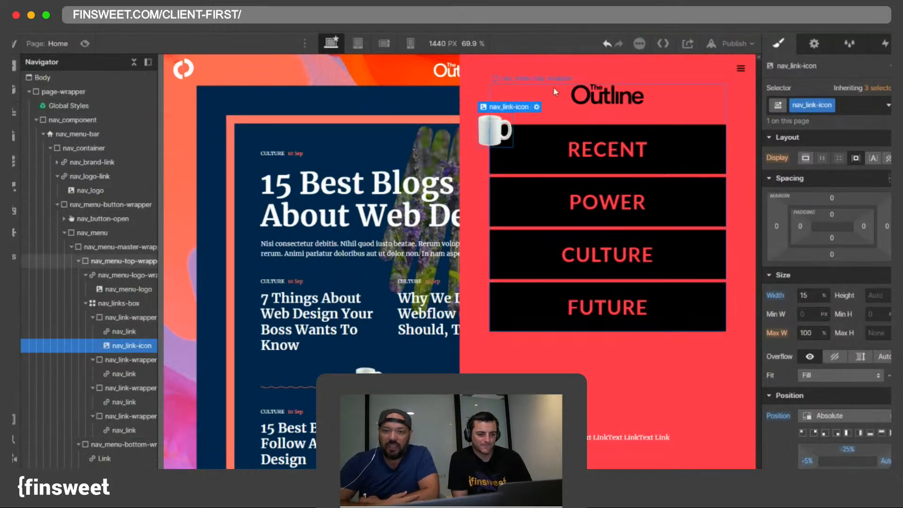
Step: Inspect the position settings of the POWER link, the mug icon, and the RECENT link with its wrapper
click(533, 200)
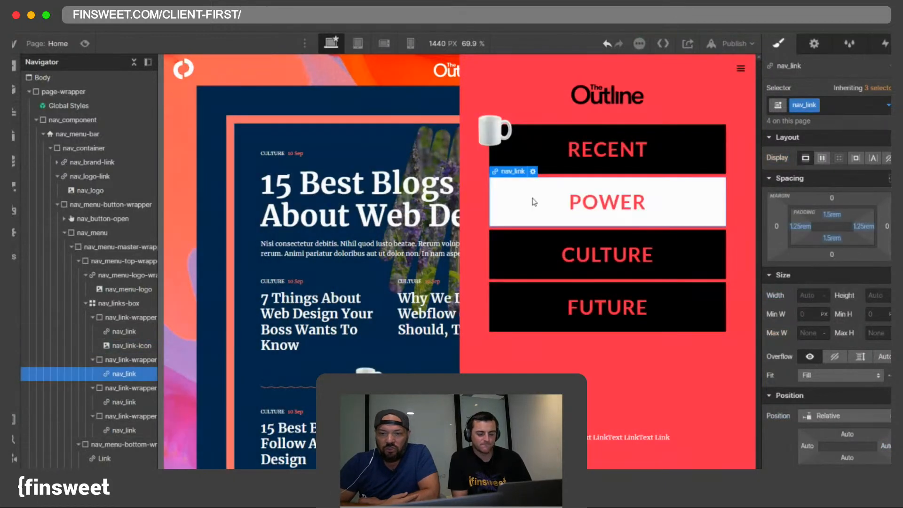
click(487, 141)
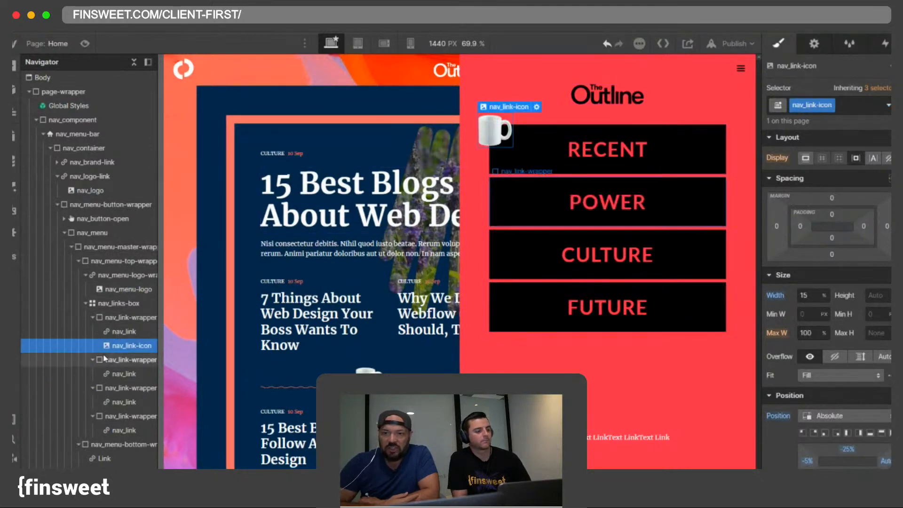
click(111, 316)
scroll(824, 375, down, 5)
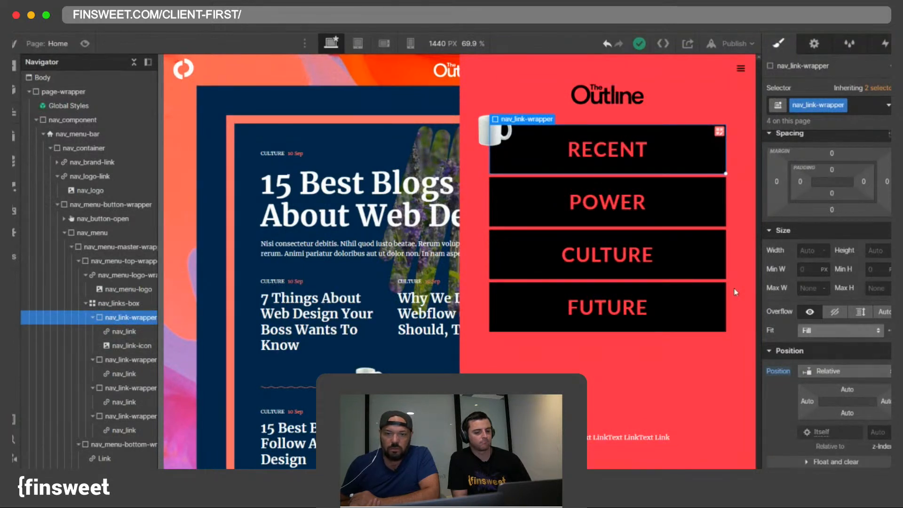
click(125, 335)
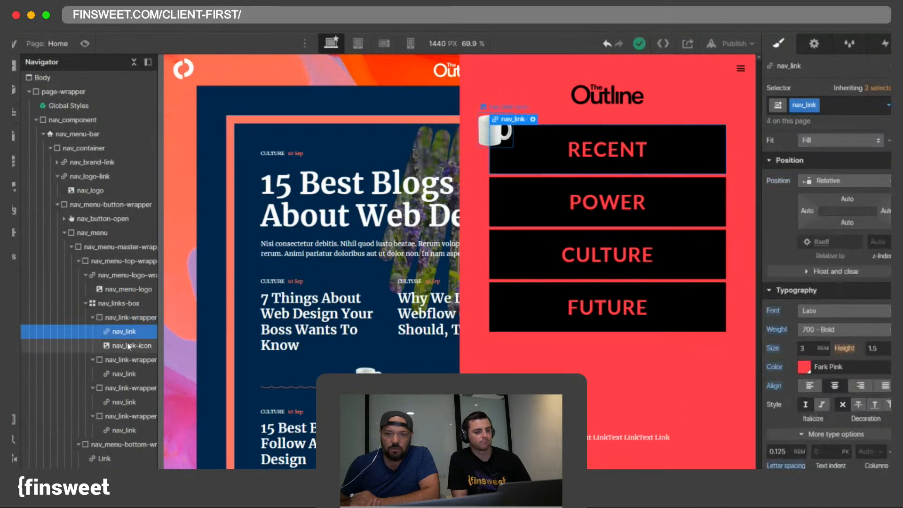
Step: Duplicate the nav_link-icon mug image in the RECENT link's wrapper and give the copy the combo class is-nose
click(126, 345)
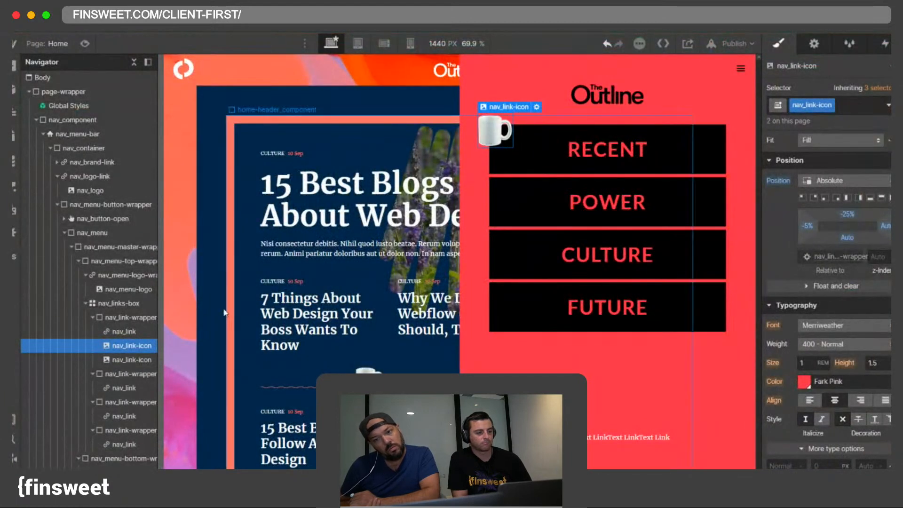
key(ctrl+d)
click(864, 106)
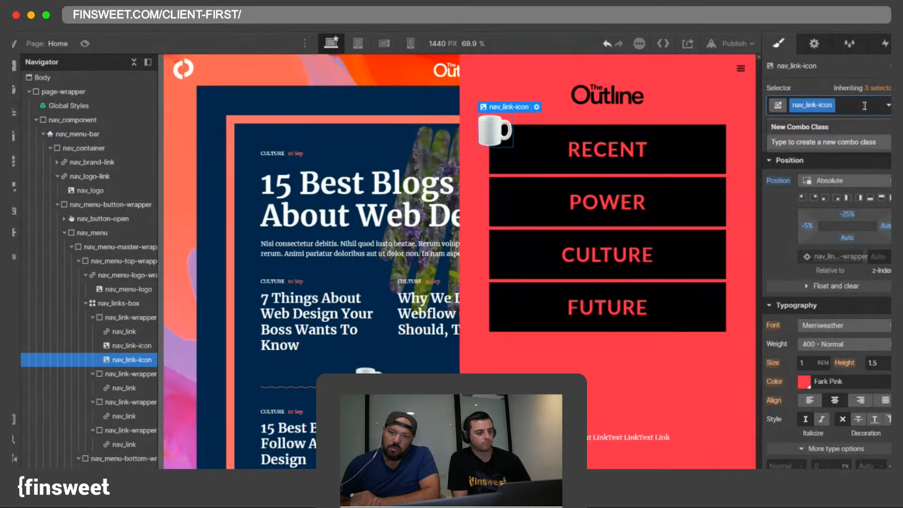
text(is-no)
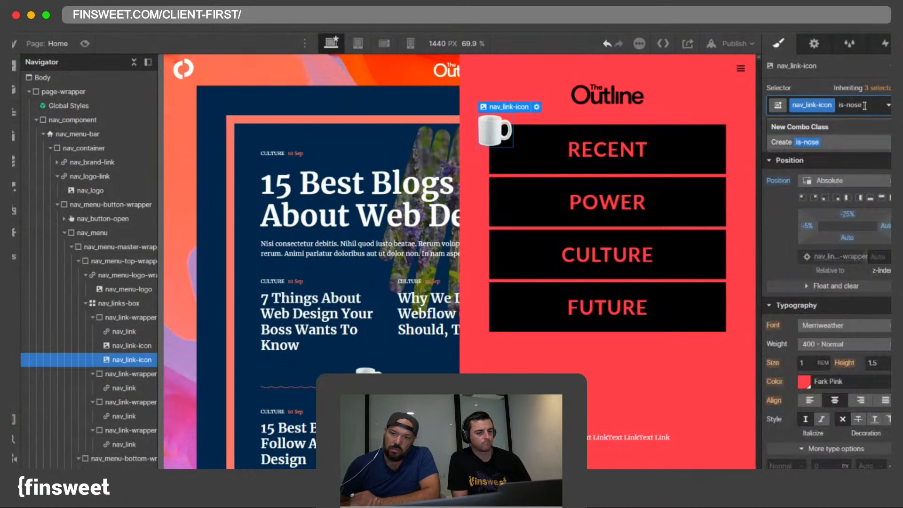
text(se)
key(Return)
Step: Anchor the is-nose icon at its wrapper's bottom-right corner with offsets of -30% bottom and -6% right, and set its z-index to 8
click(836, 198)
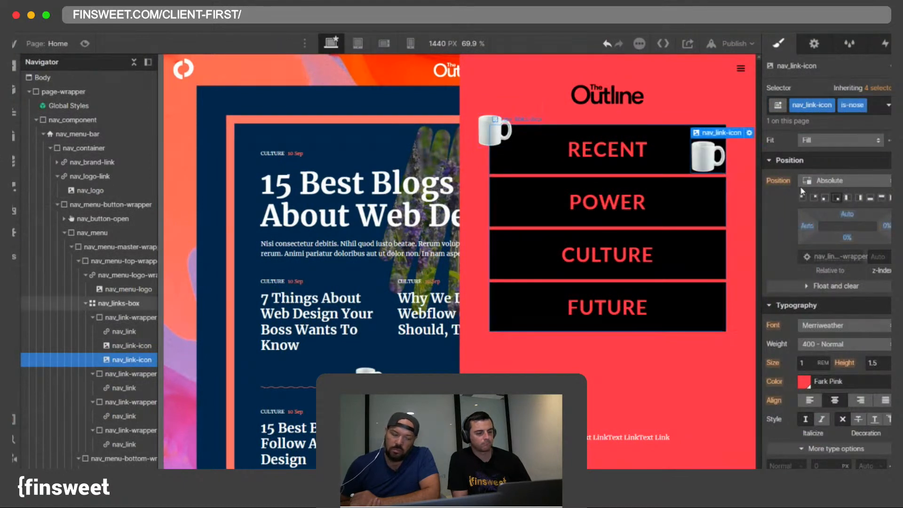
mouse_move(847, 237)
mouse_down()
mouse_move(876, 230)
mouse_move(852, 235)
mouse_move(852, 249)
mouse_up()
click(878, 256)
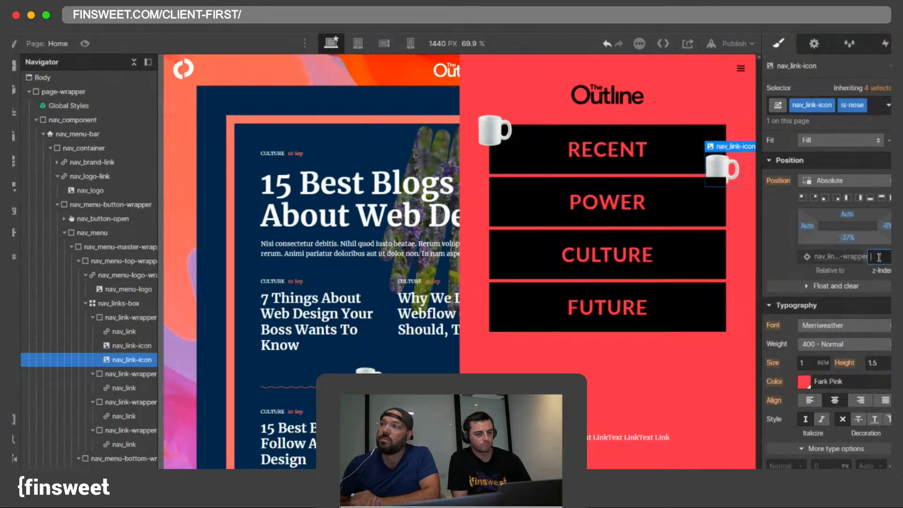
click(846, 238)
text(-30)
key(Return)
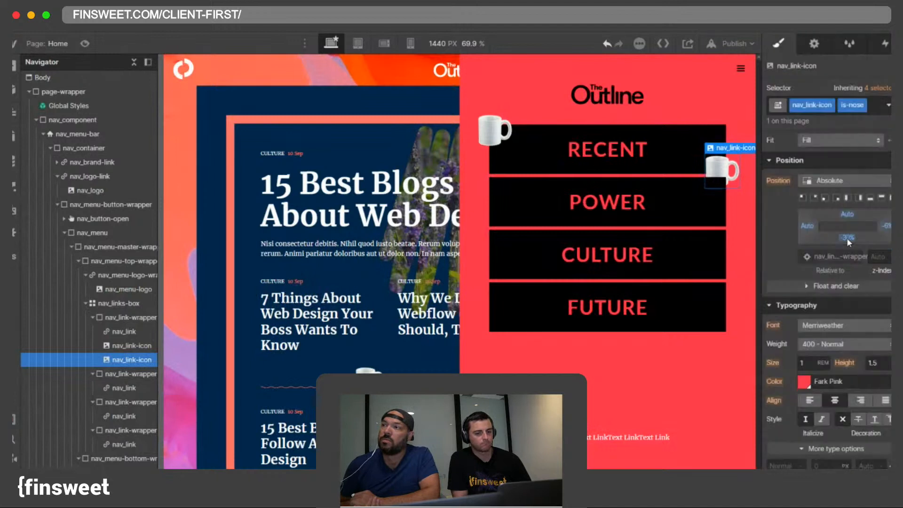
click(874, 257)
text(8)
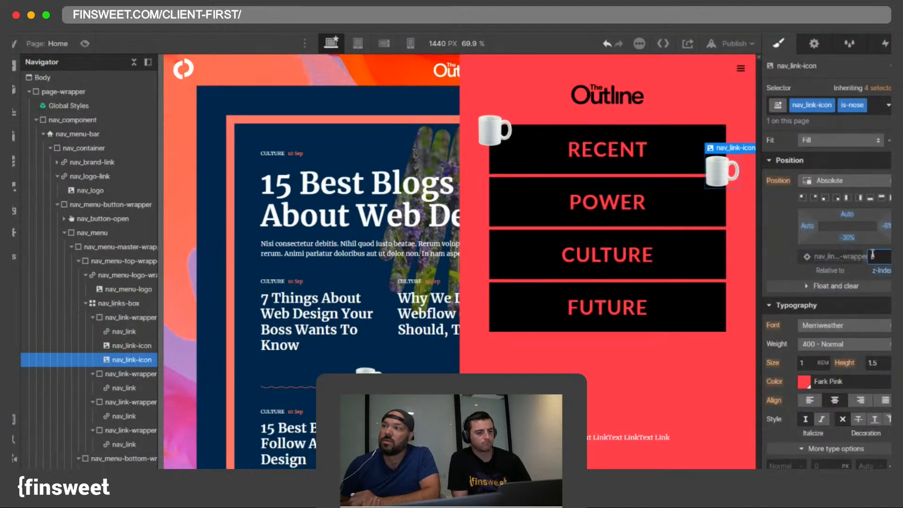
Step: Replace the is-nose icon's mug image with the nose asset
click(813, 43)
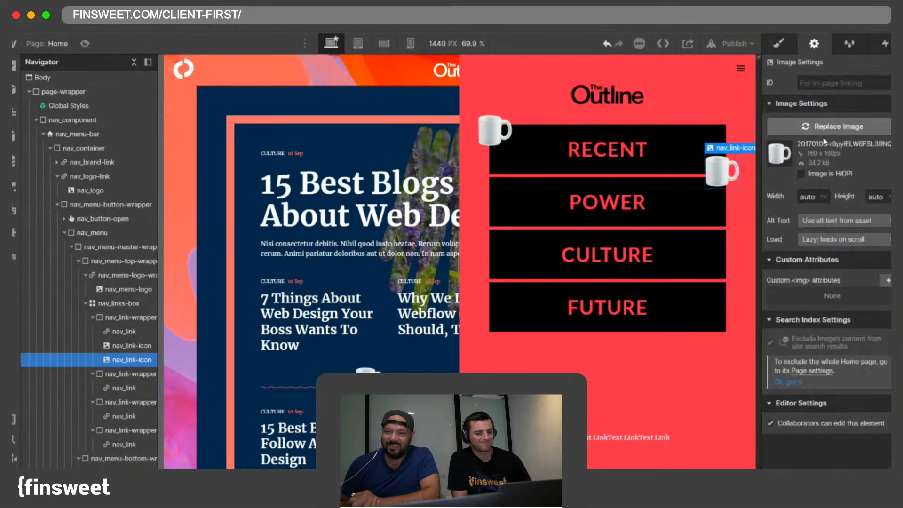
click(838, 126)
scroll(59, 212, down, 3)
scroll(58, 212, down, 3)
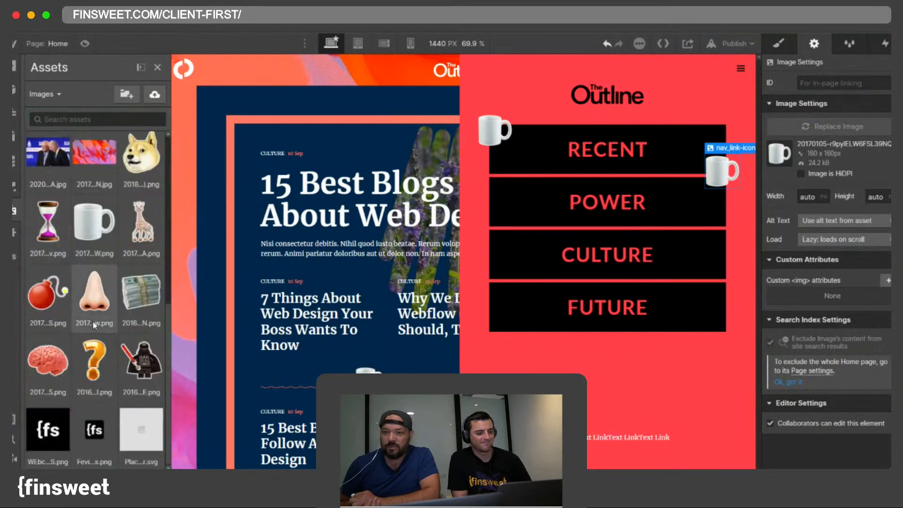
click(94, 240)
key(s)
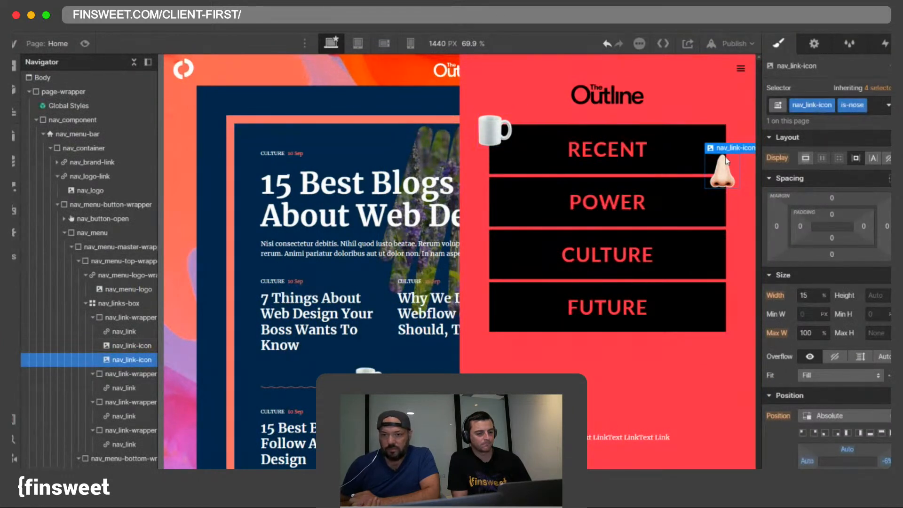
Step: Copy the nose icon into the POWER and CULTURE link wrappers and rename its combo class to is-right-bottom
click(707, 209)
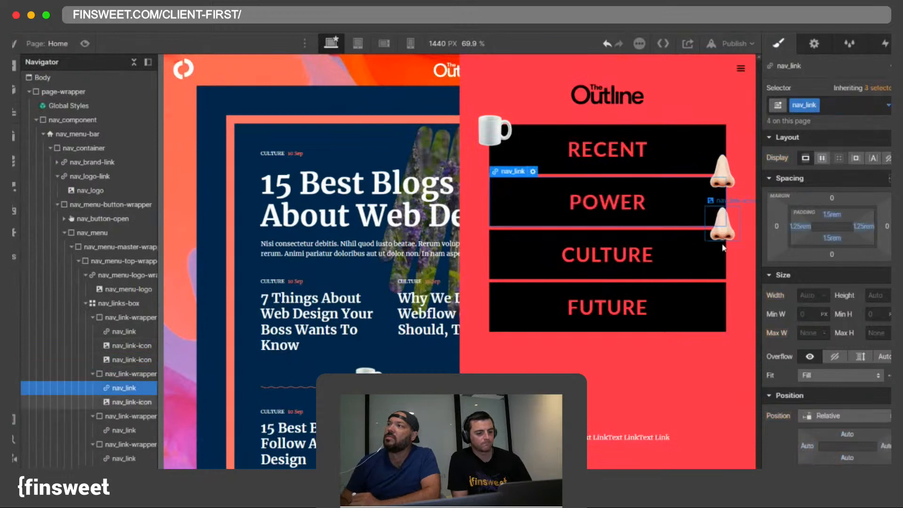
click(707, 254)
click(721, 172)
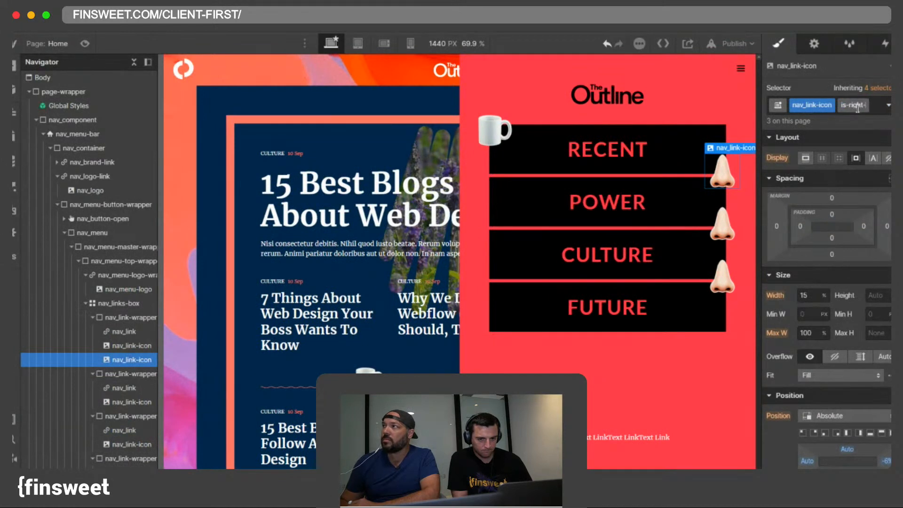
text(ottom)
key(Return)
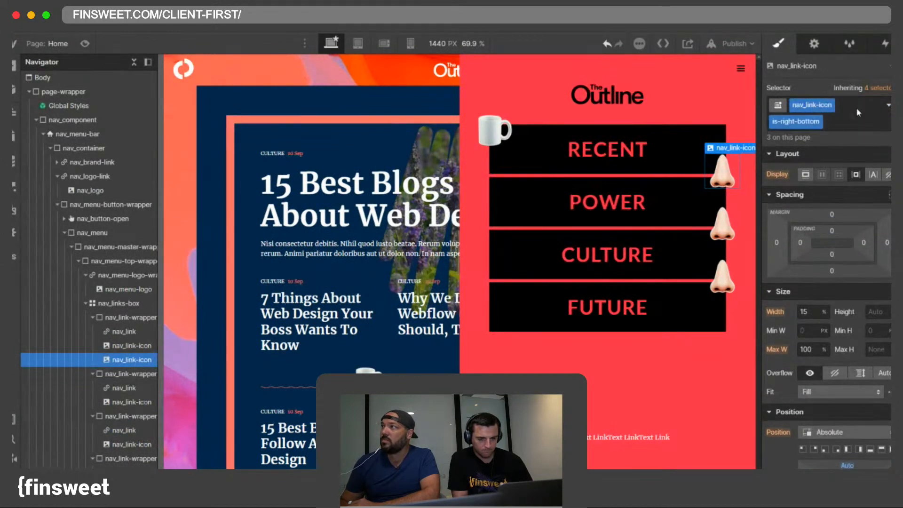
Step: Copy the mug icon from the RECENT link into the POWER, CULTURE and FUTURE link wrappers
click(494, 129)
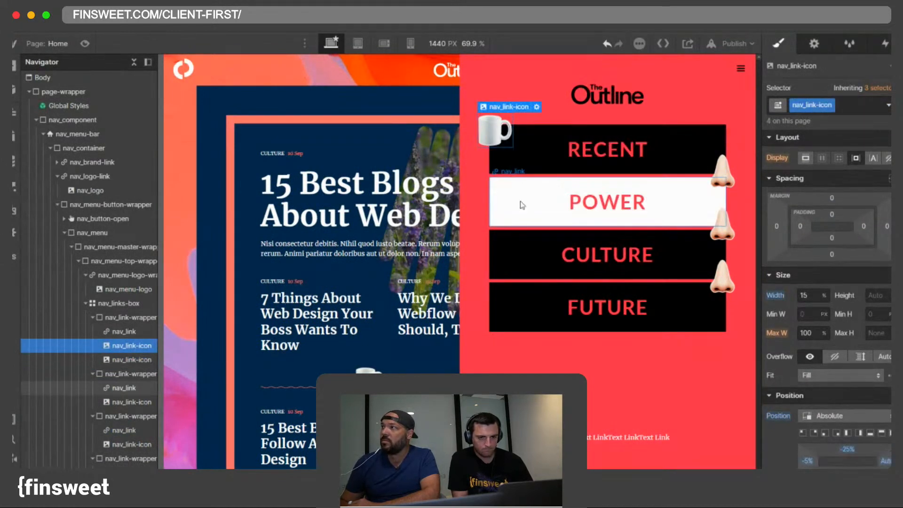
click(517, 204)
click(506, 257)
click(507, 305)
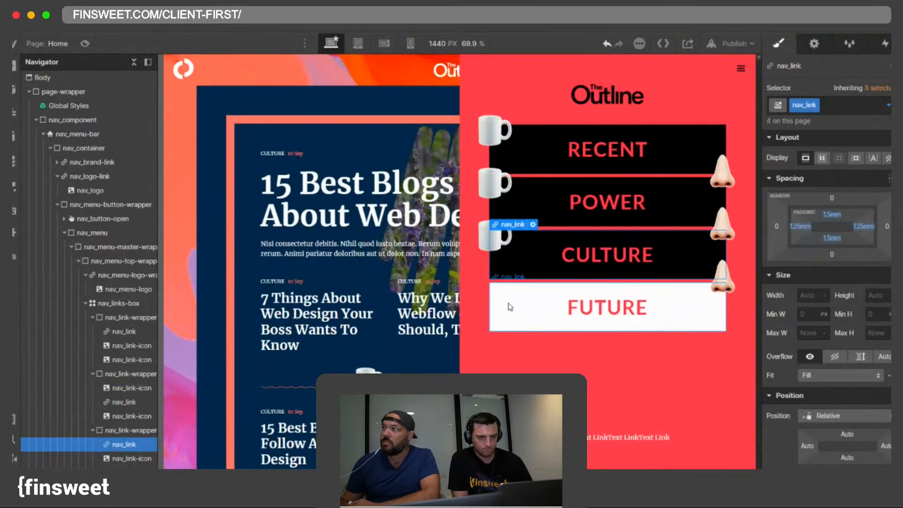
Step: Try adding the combo class is-left-top to the RECENT link's mug icon
click(496, 136)
click(841, 107)
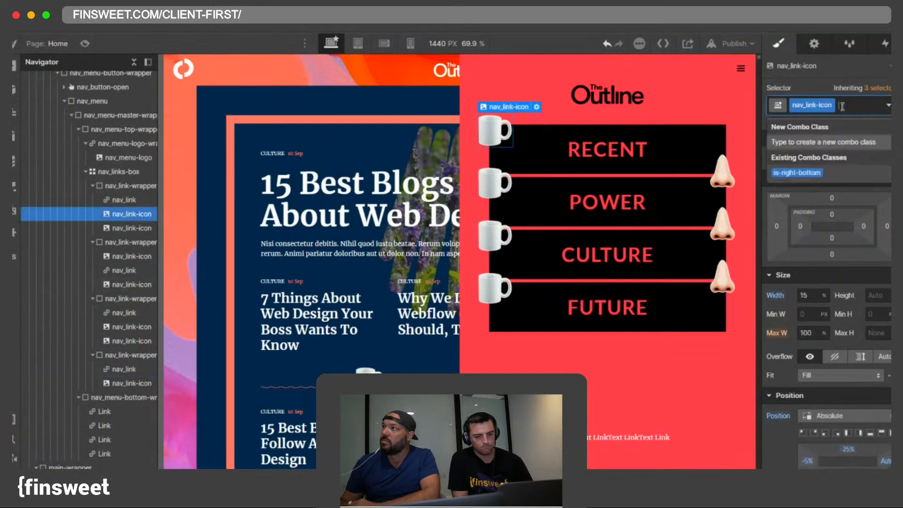
text(is-left)
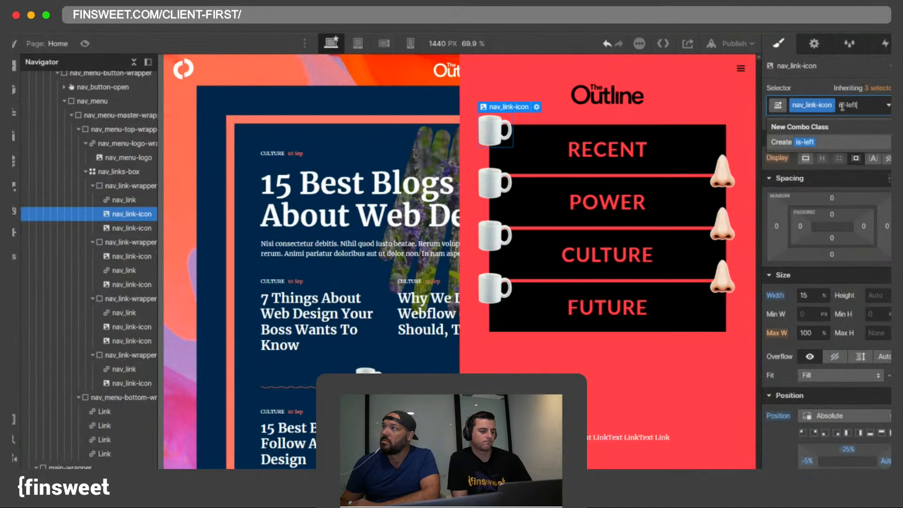
text(-icon)
key(Return)
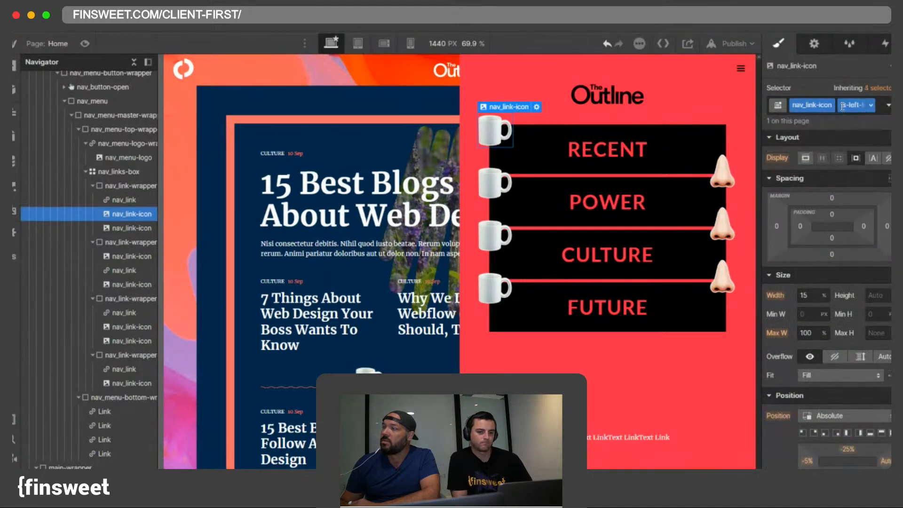
click(495, 183)
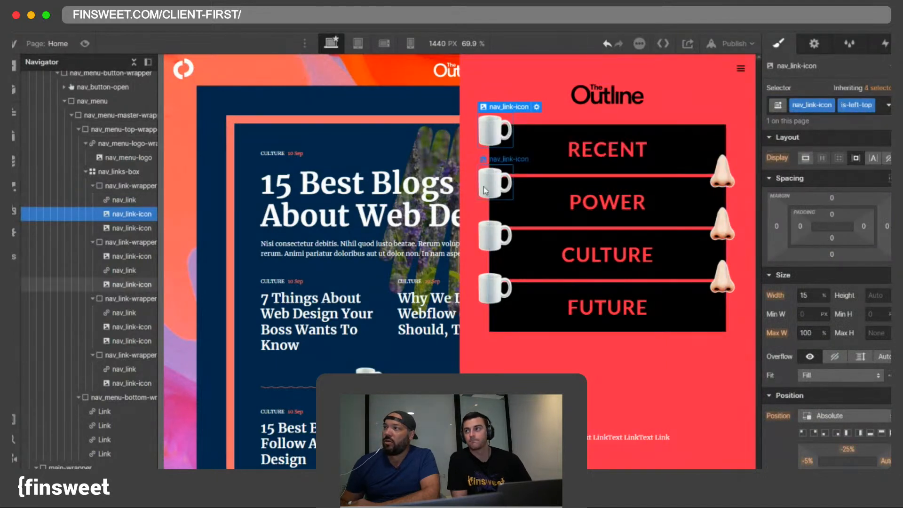
click(494, 131)
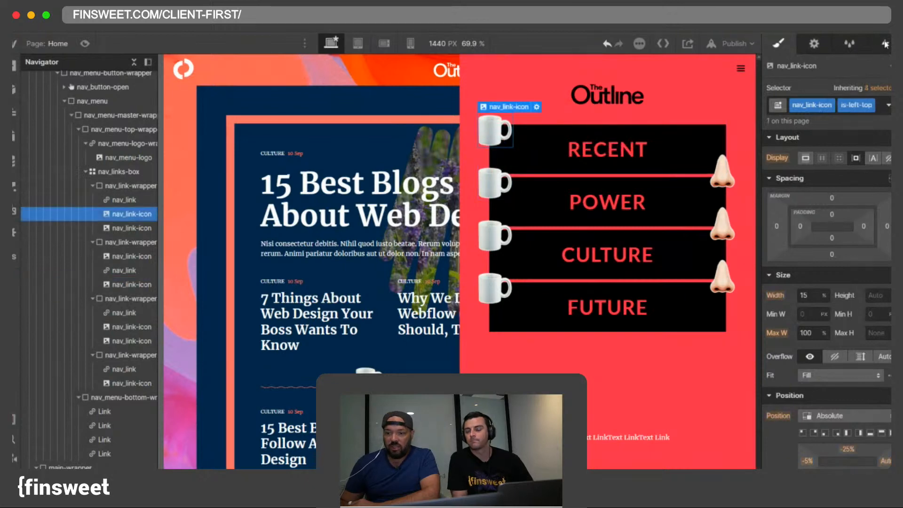
Step: Compare the menu icons in preview mode with the animated icons in the reference site's menu
click(484, 194)
key(super+shift+p)
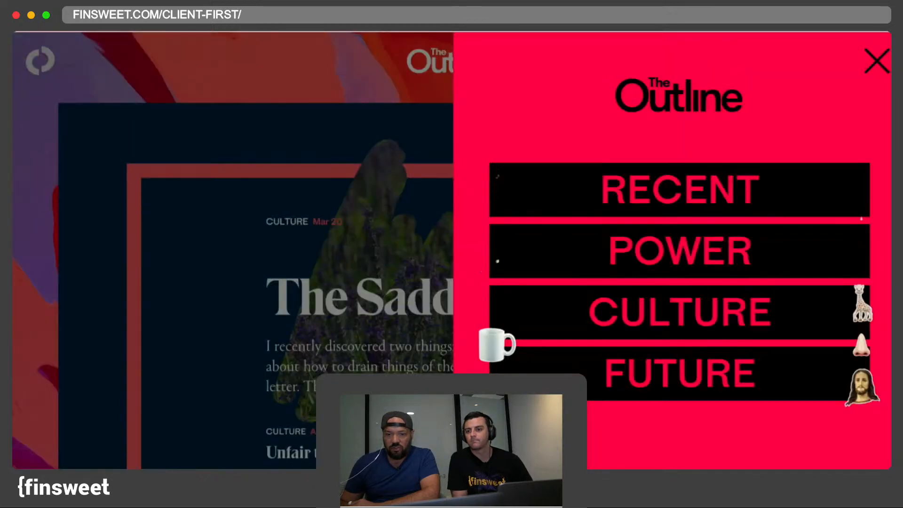
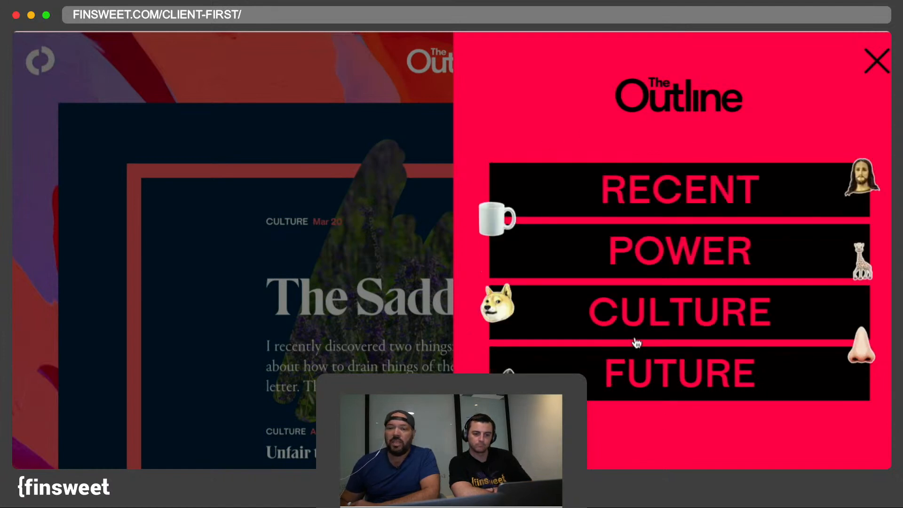
click(877, 62)
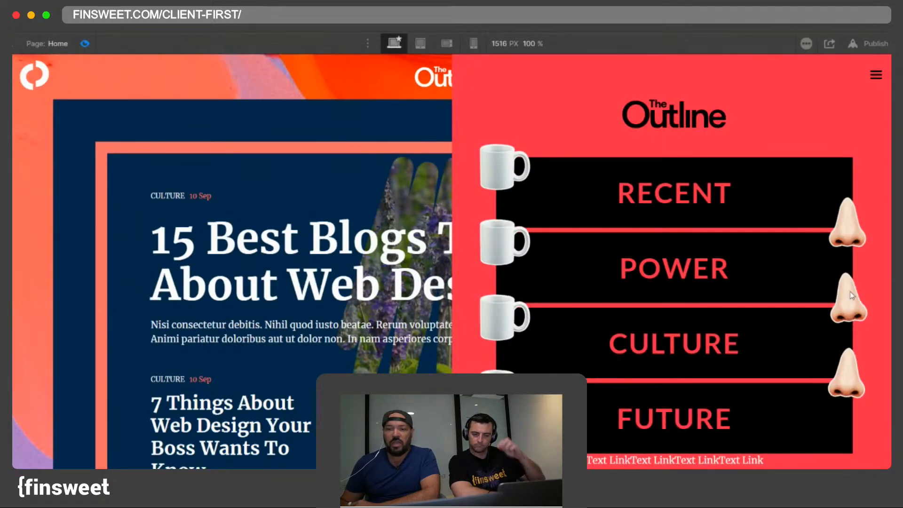
click(84, 44)
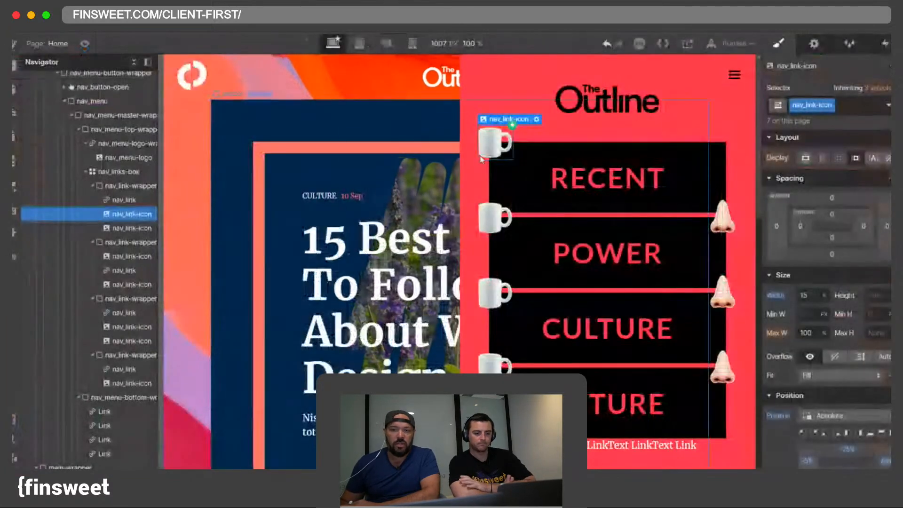
Step: Set the canvas width to 1440 px
click(437, 43)
text(1440)
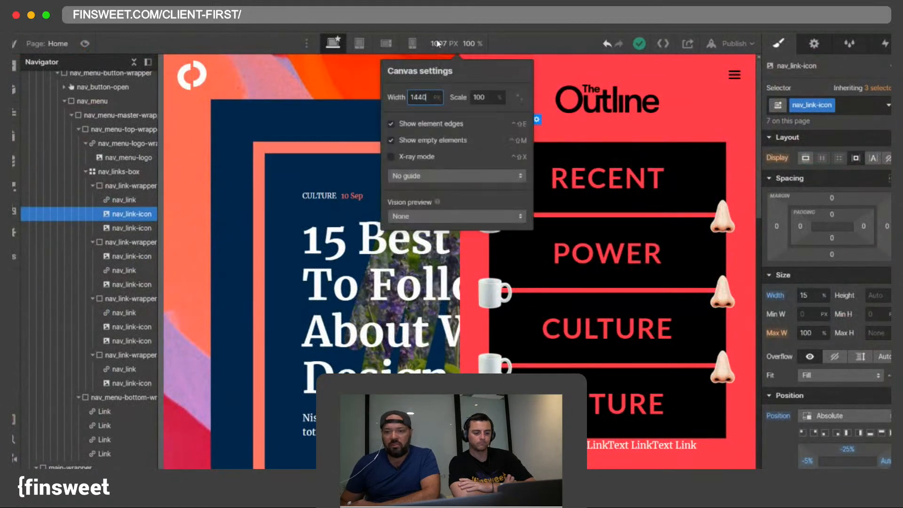
key(Return)
click(568, 356)
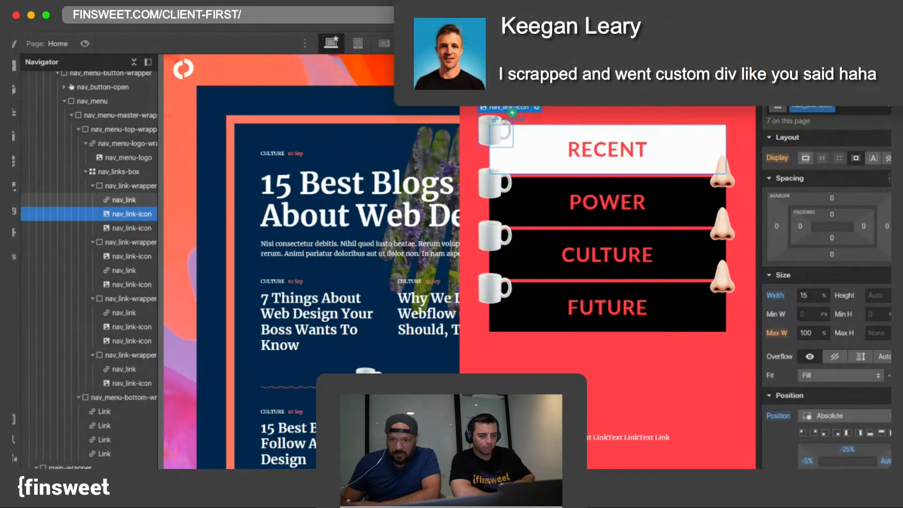
Step: Rename the mug icon's nav_link-icon class to nav_link-meme-icon
click(811, 111)
text(-mem)
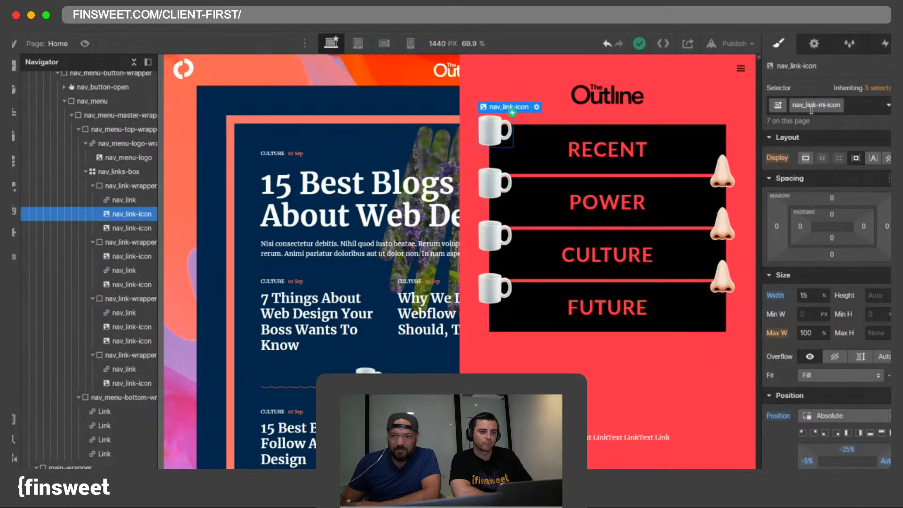
text(e)
key(Return)
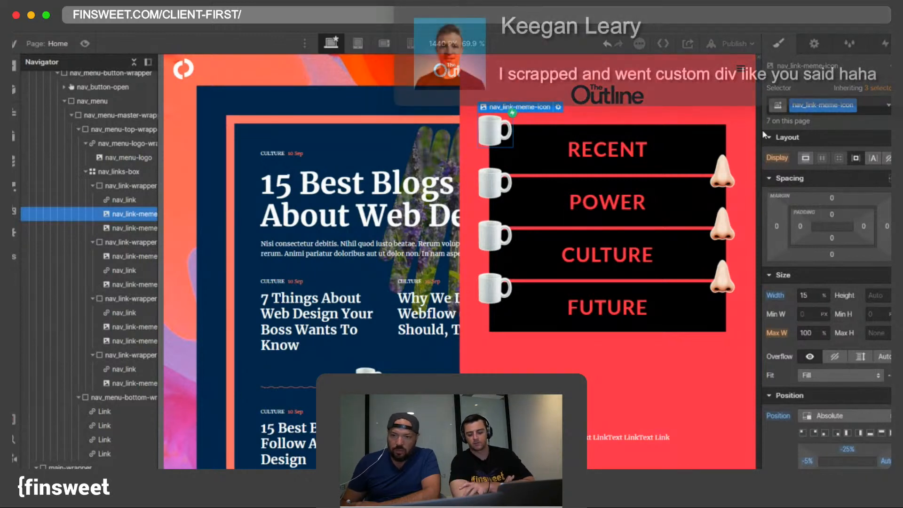
key(d)
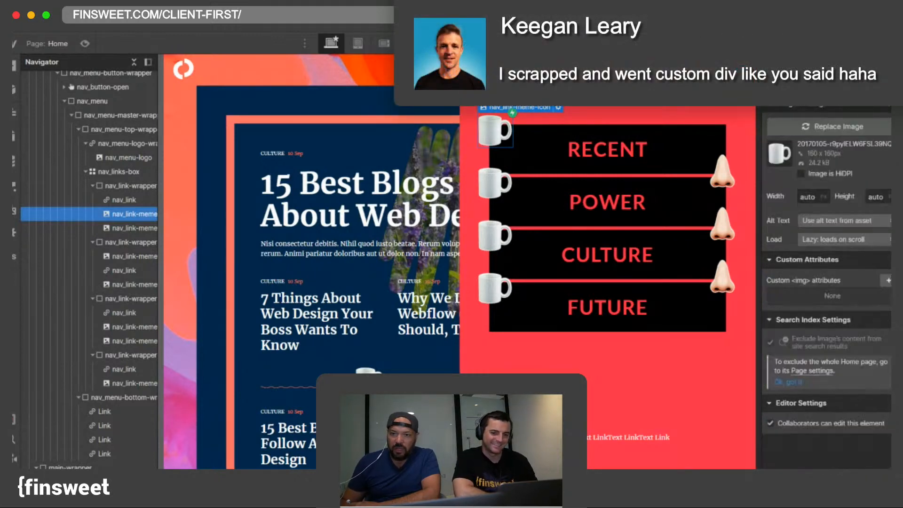
key(s)
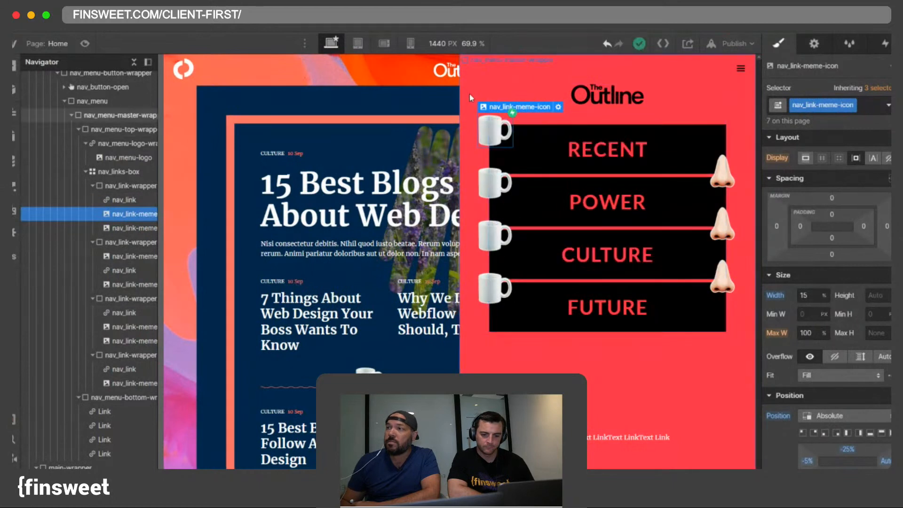
click(813, 44)
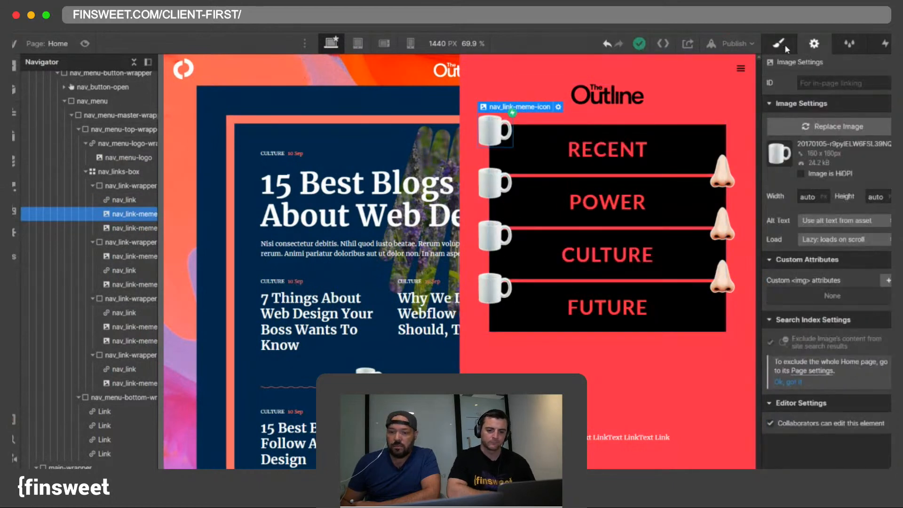
click(782, 43)
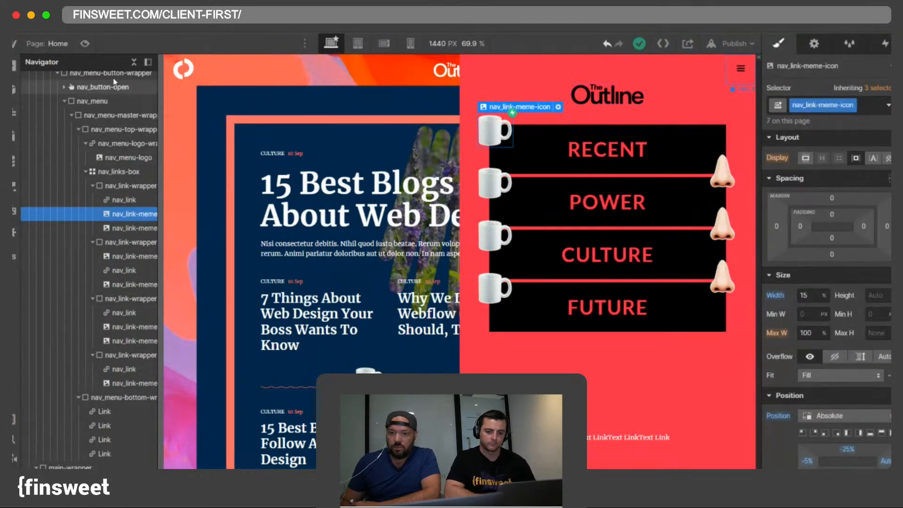
Step: Collapse the element tree and select the nav_menu-master-wrapper in the open menu
click(133, 62)
click(465, 77)
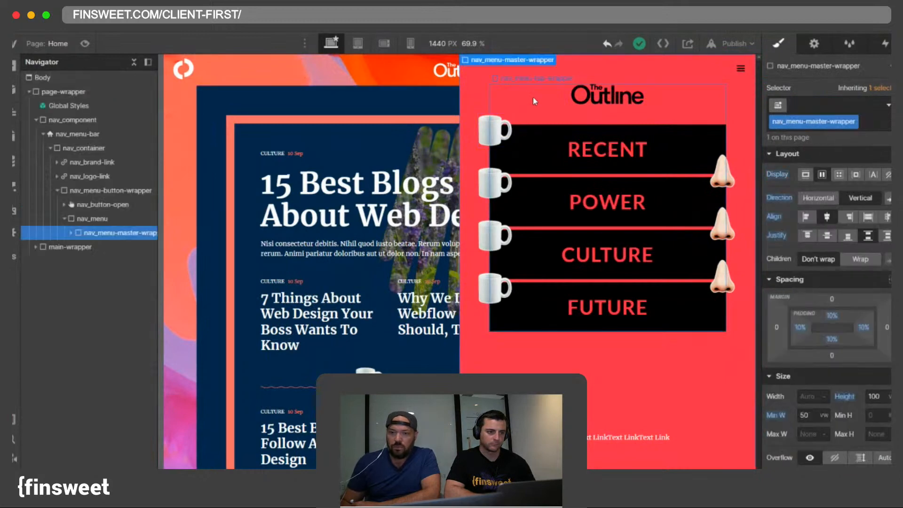
Step: Compare how the menu opens and closes on the cloned page and on the reference site
key(ctrl+Tab)
click(881, 51)
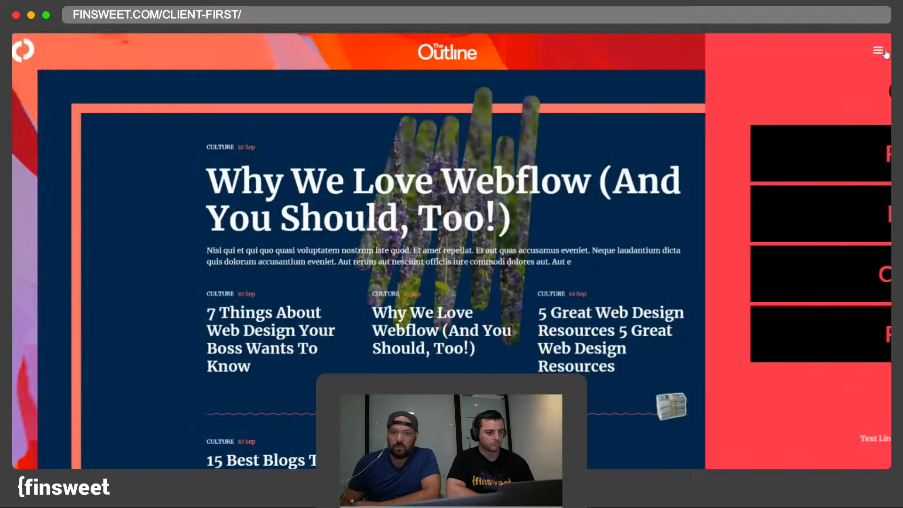
click(878, 50)
click(883, 53)
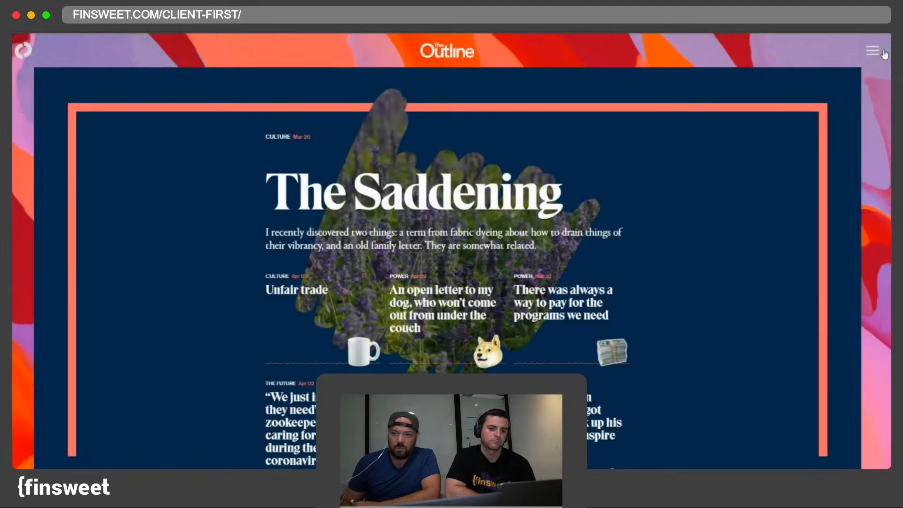
click(883, 52)
click(887, 52)
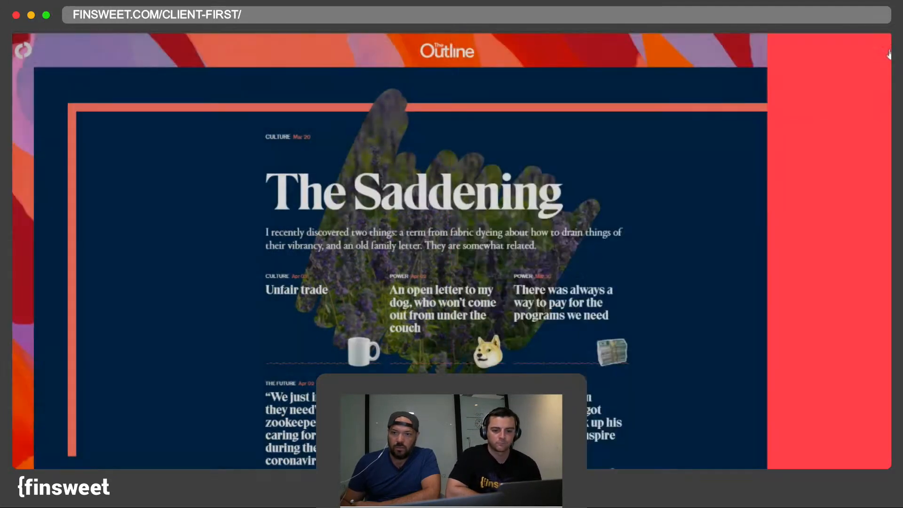
click(884, 52)
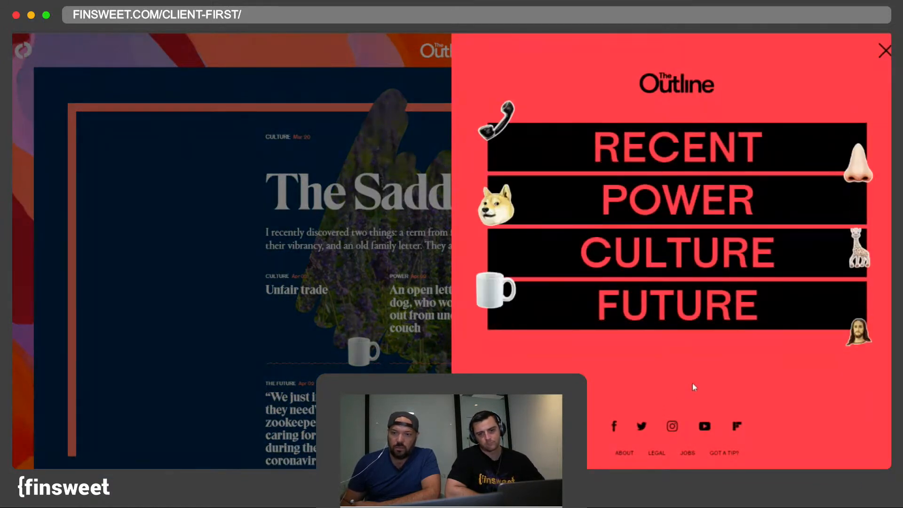
click(884, 51)
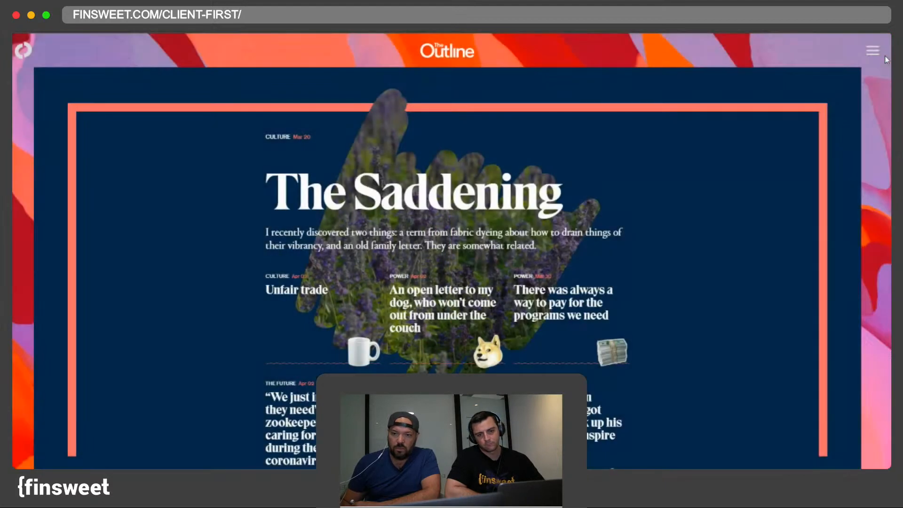
click(883, 54)
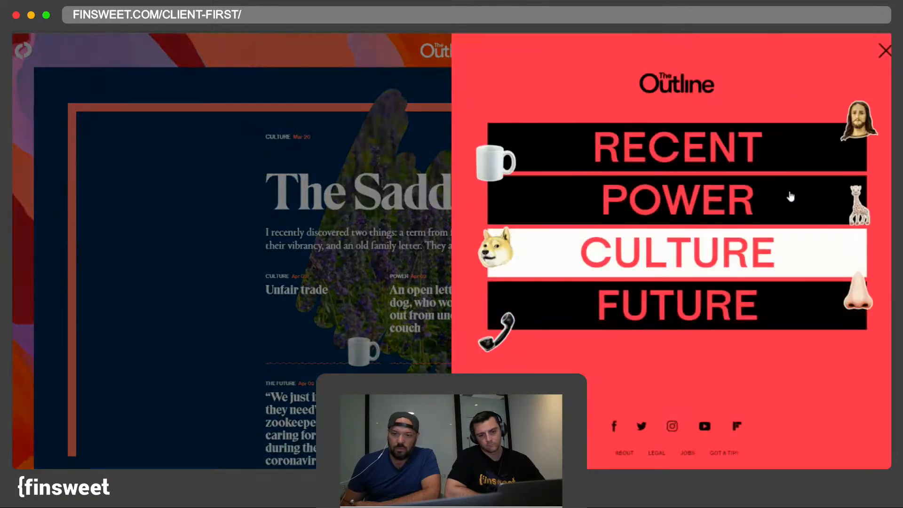
click(883, 51)
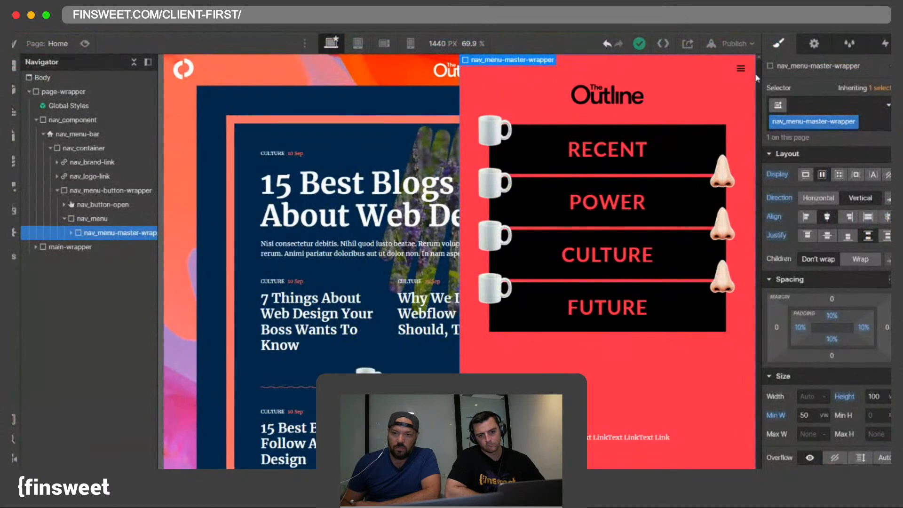
click(740, 68)
click(885, 43)
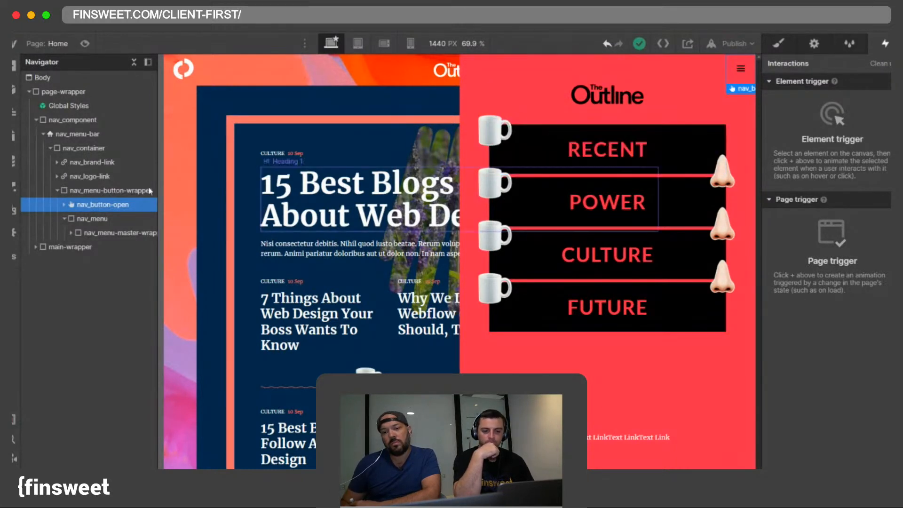
click(522, 162)
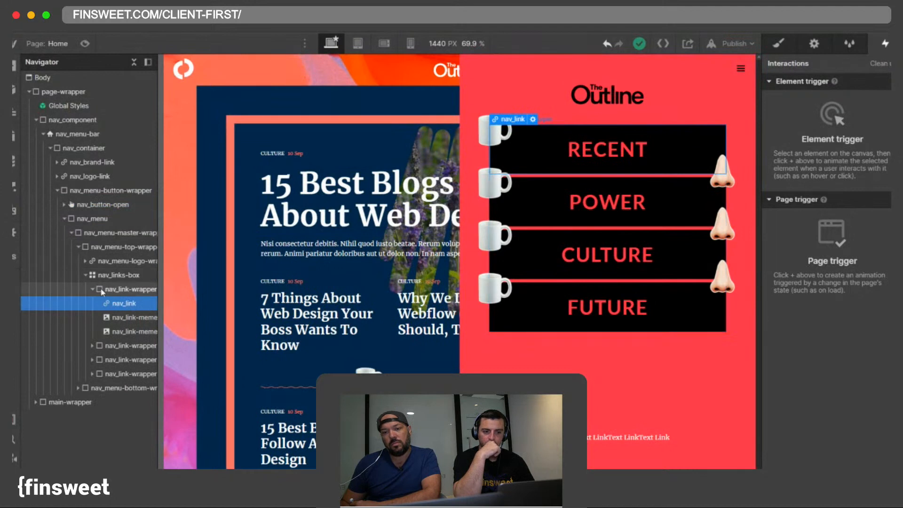
click(93, 289)
click(112, 291)
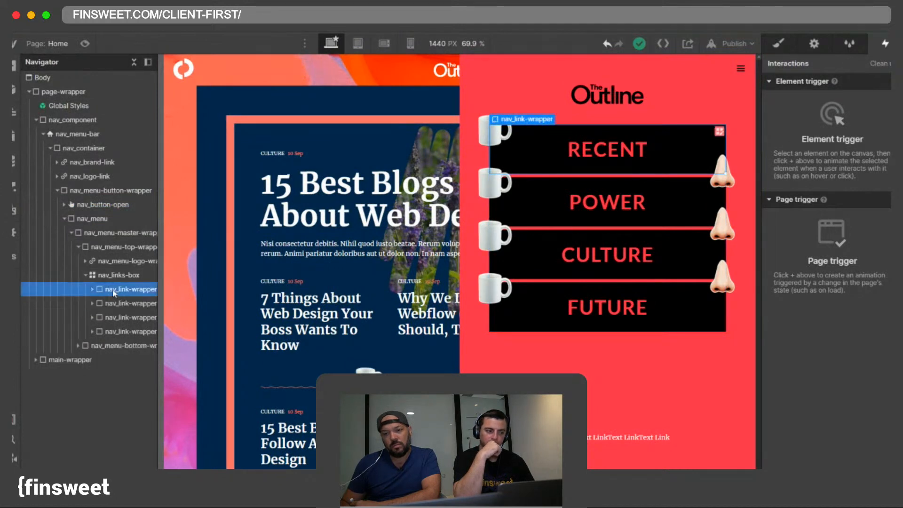
click(103, 205)
click(883, 81)
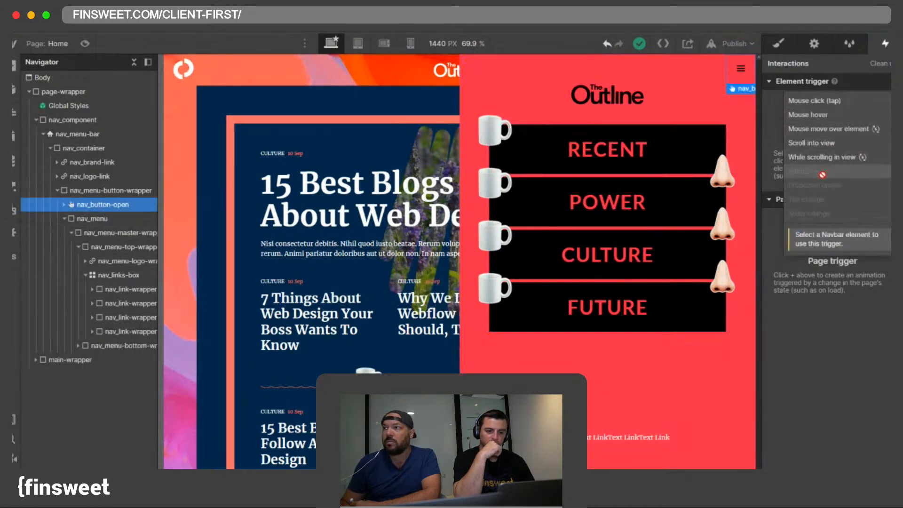
Step: Add a Navbar opens trigger to nav_menu-bar and have it start an animation when the menu opens
click(79, 134)
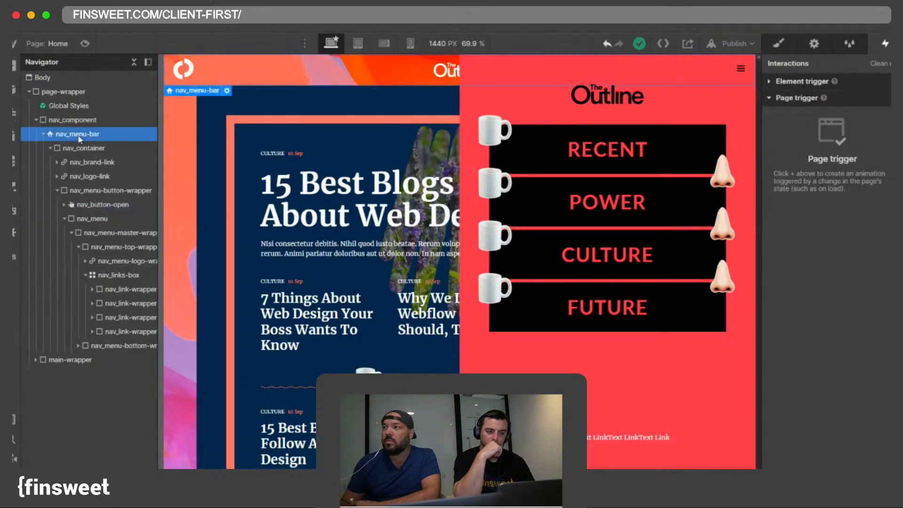
click(883, 82)
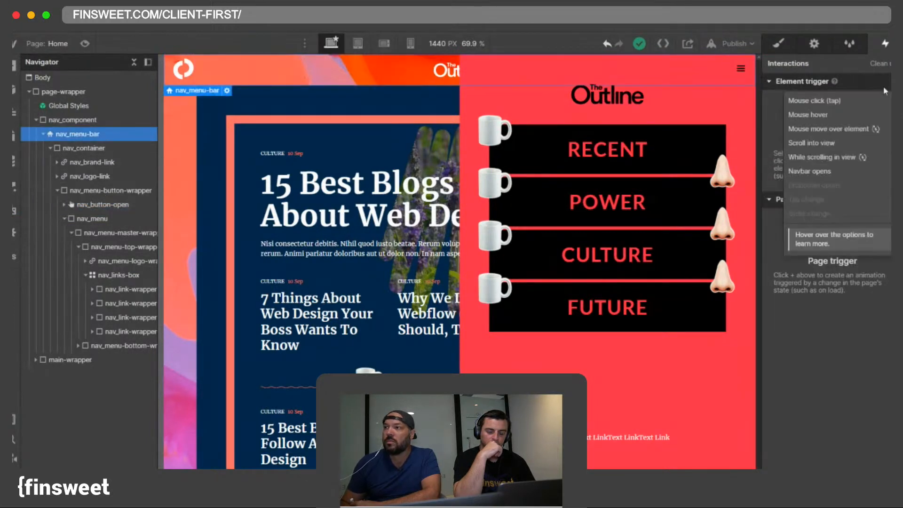
click(822, 174)
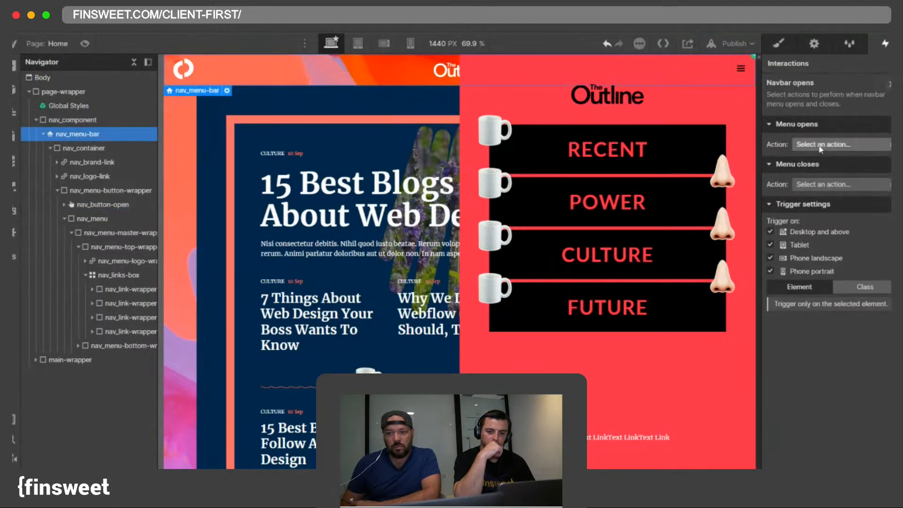
click(820, 143)
click(824, 157)
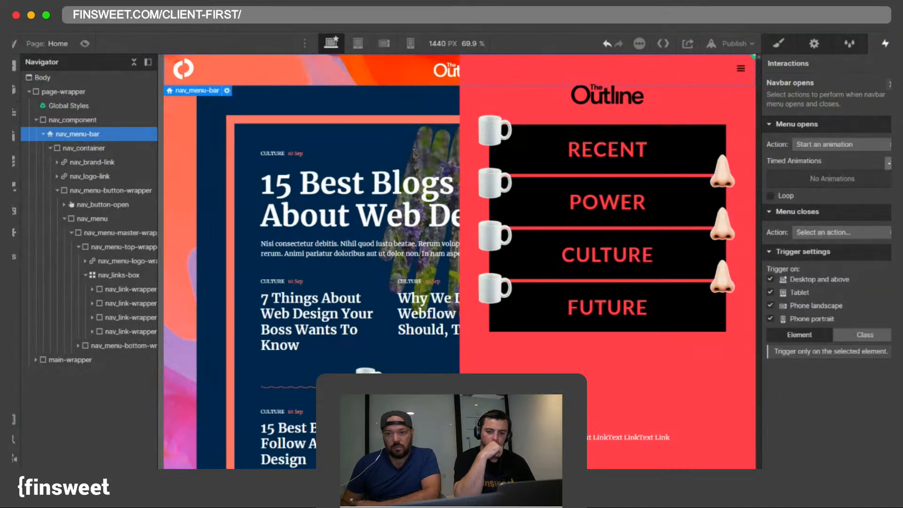
Step: Create a timed animation named Nav Links Animation for the menu-opens action
click(887, 163)
text(Nav)
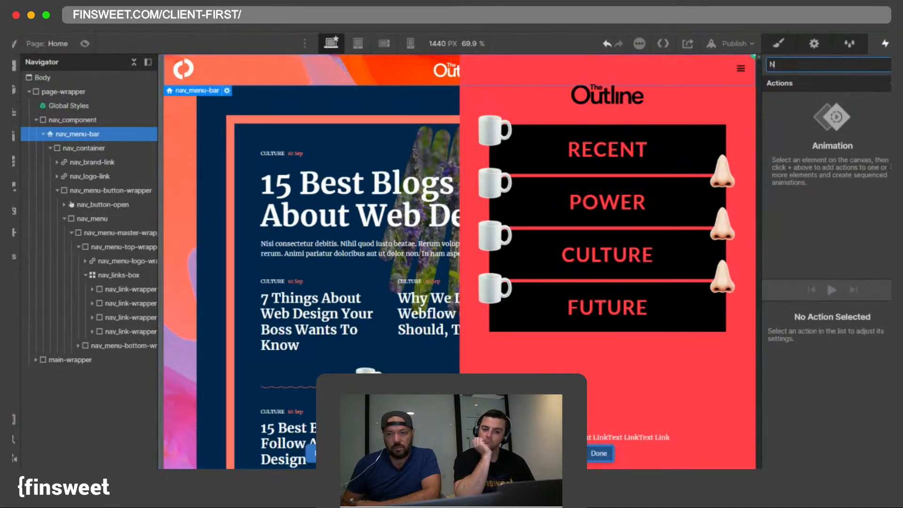
text( Links Animation)
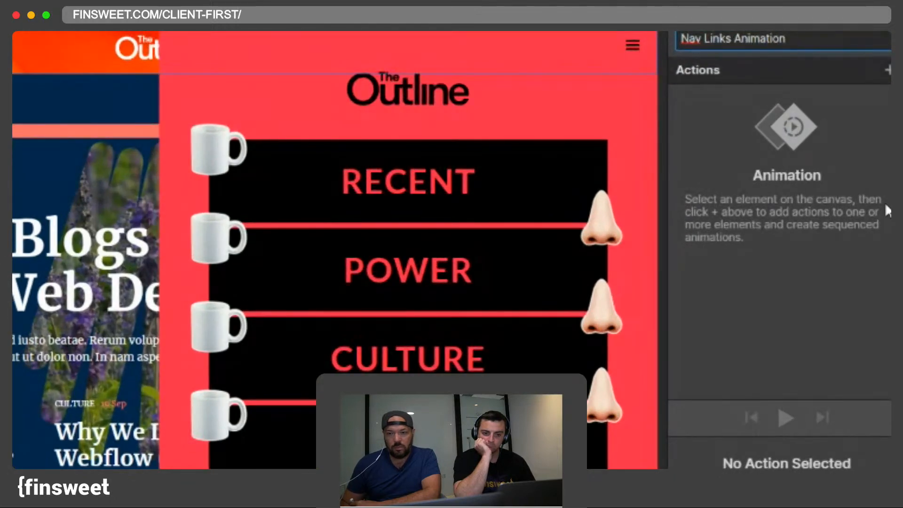
key(Return)
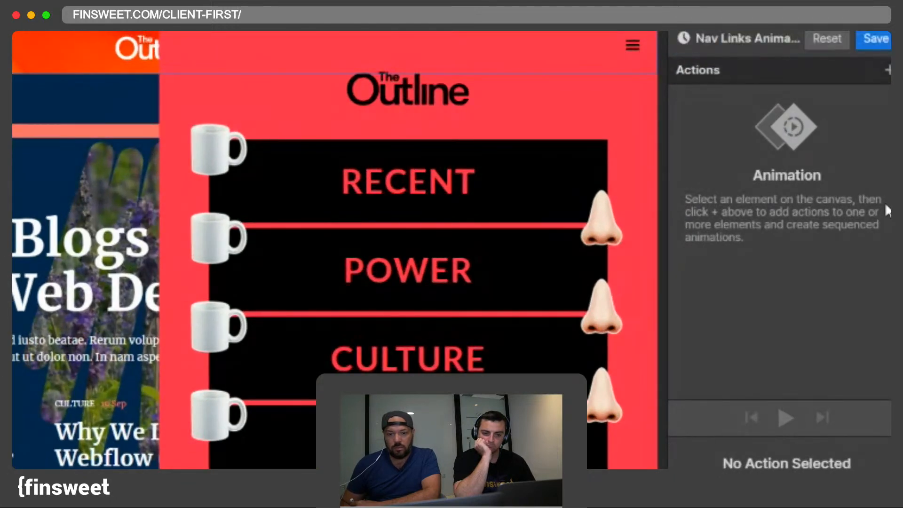
Step: Add an opacity action that hides all child elements with the nav_link-wrapper class as the animation's initial state
click(240, 166)
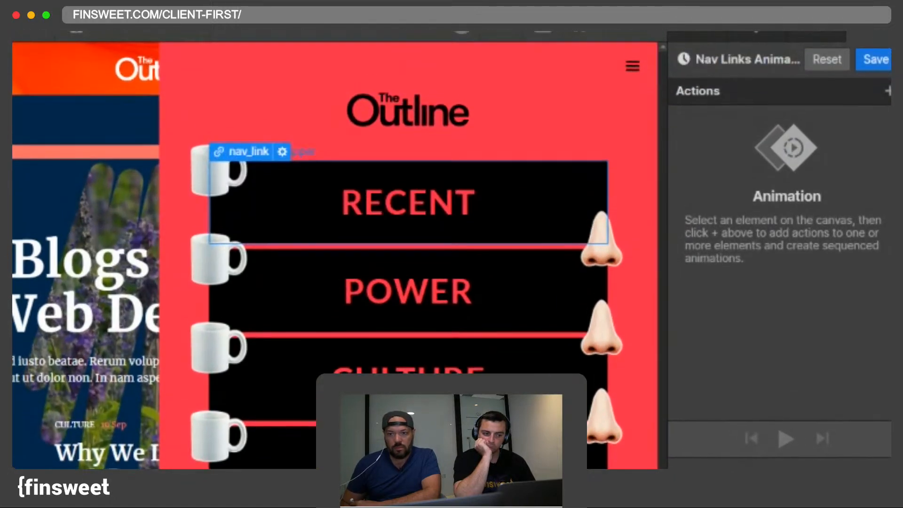
key(Up)
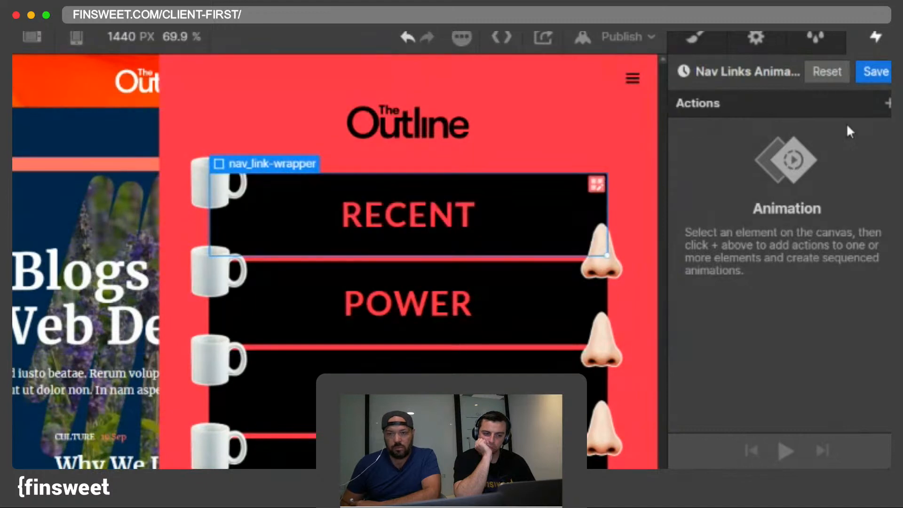
click(887, 102)
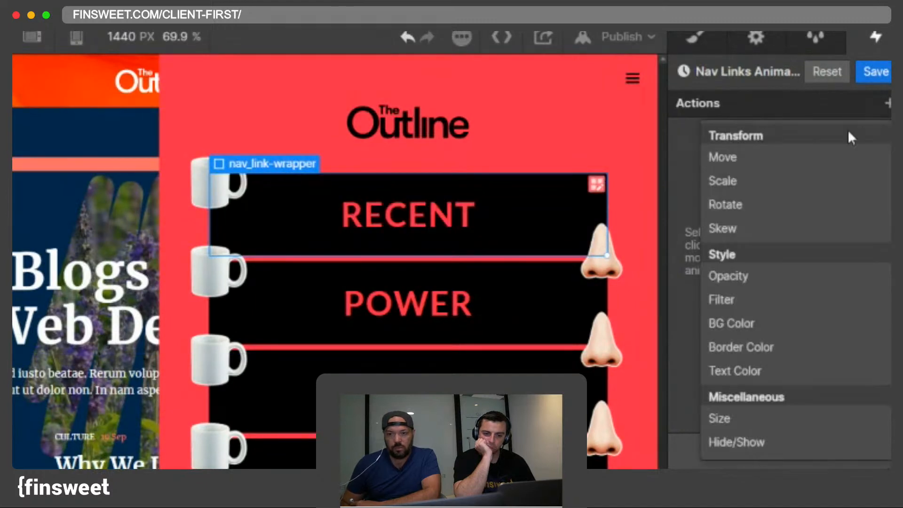
click(765, 279)
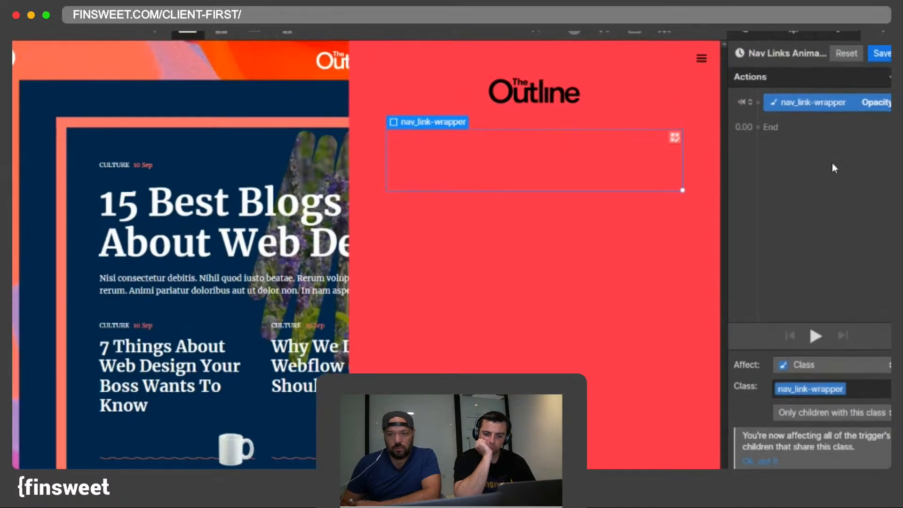
Step: Duplicate the opacity action to show the link wrappers after a 0.2 s delay, and save the animation
right_click(791, 103)
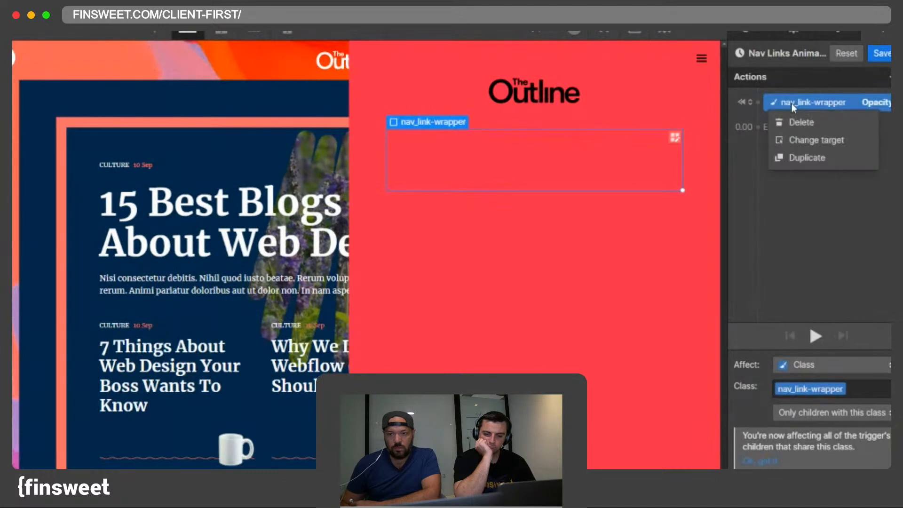
click(794, 156)
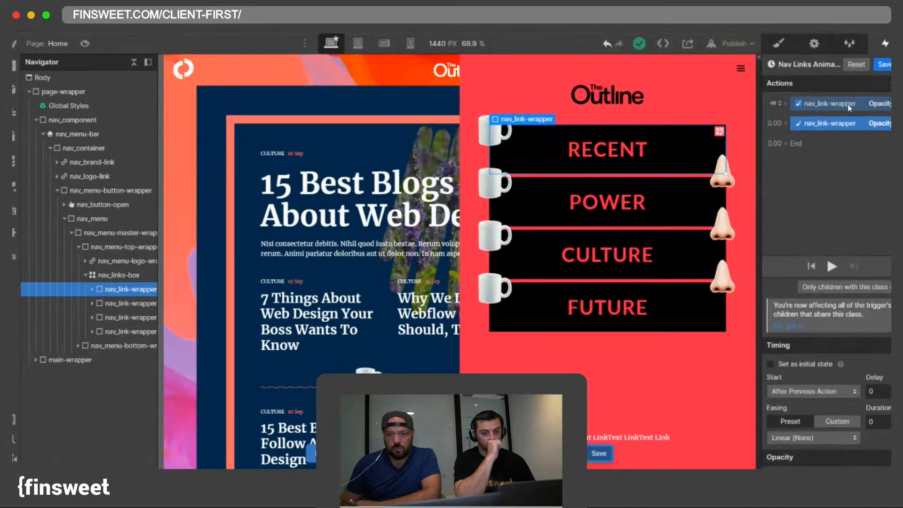
click(812, 104)
click(827, 124)
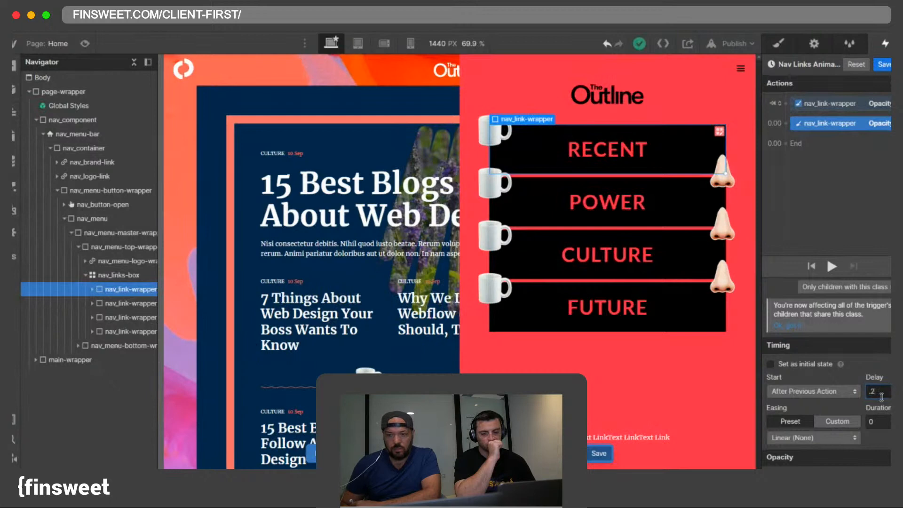
click(884, 64)
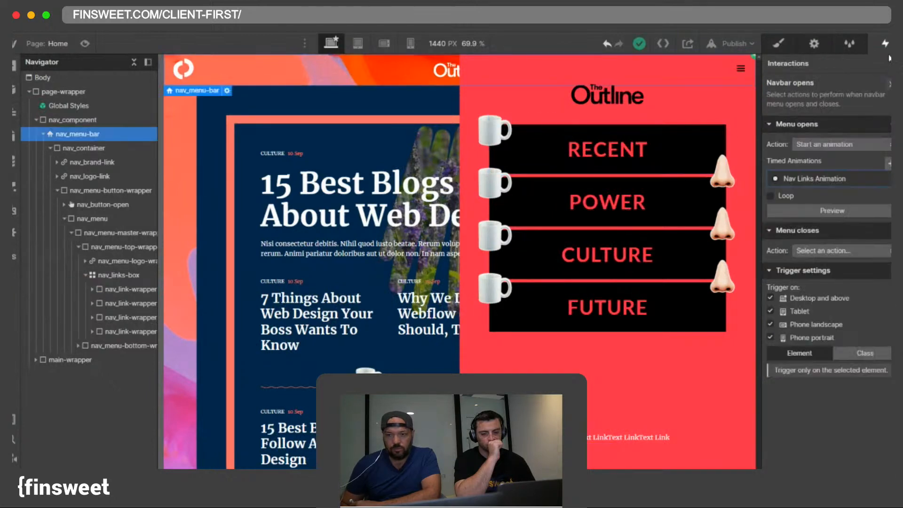
Step: Give the nav_link-wrapper class an opacity transition with a duration of 300 ms
click(778, 42)
click(545, 141)
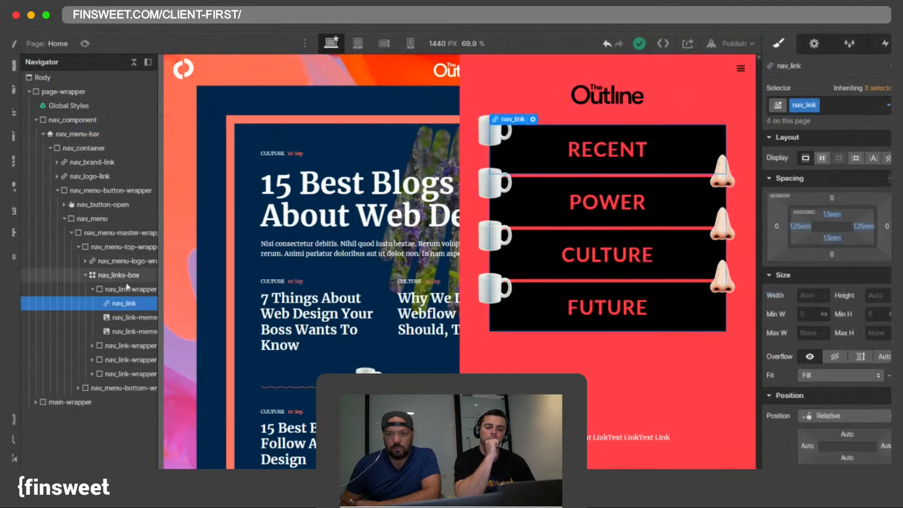
click(128, 289)
click(93, 289)
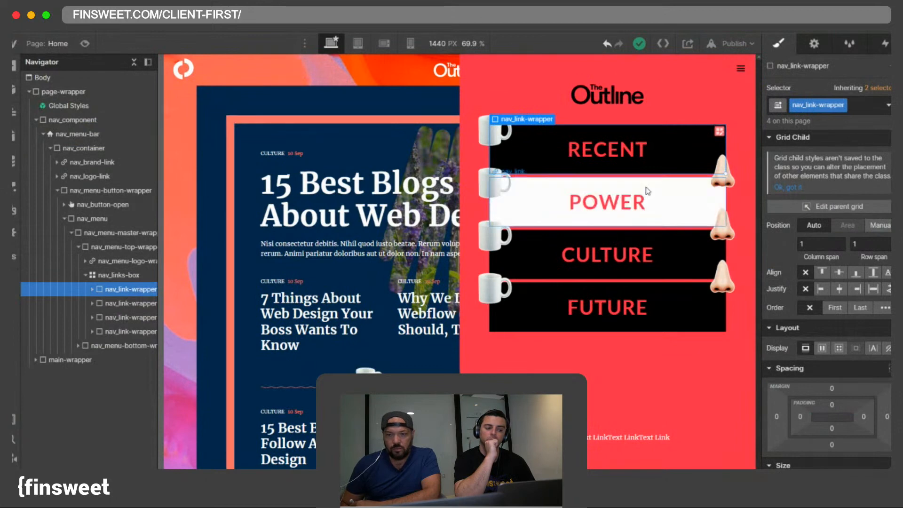
scroll(837, 193, down, 10)
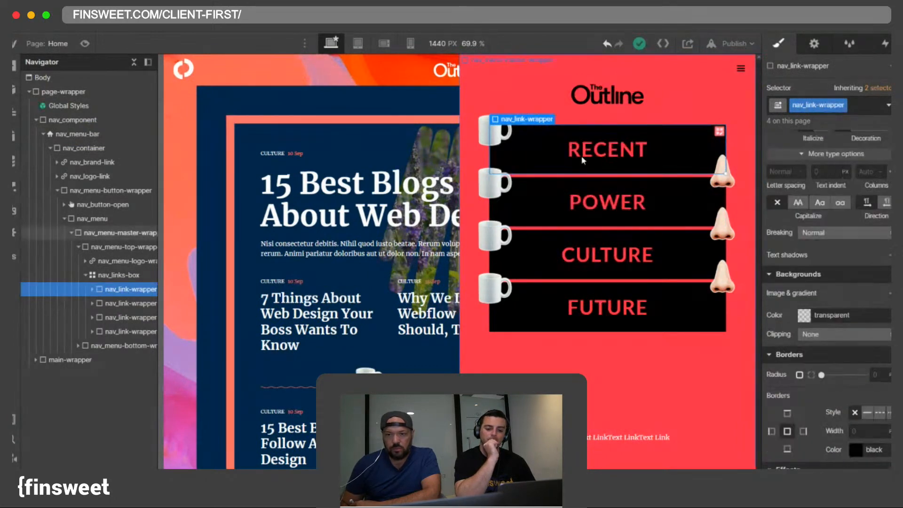
click(888, 409)
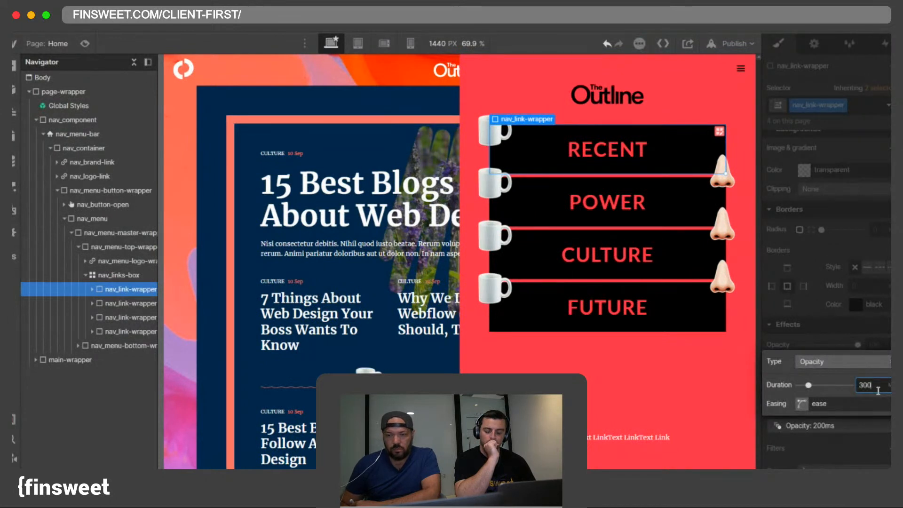
key(Return)
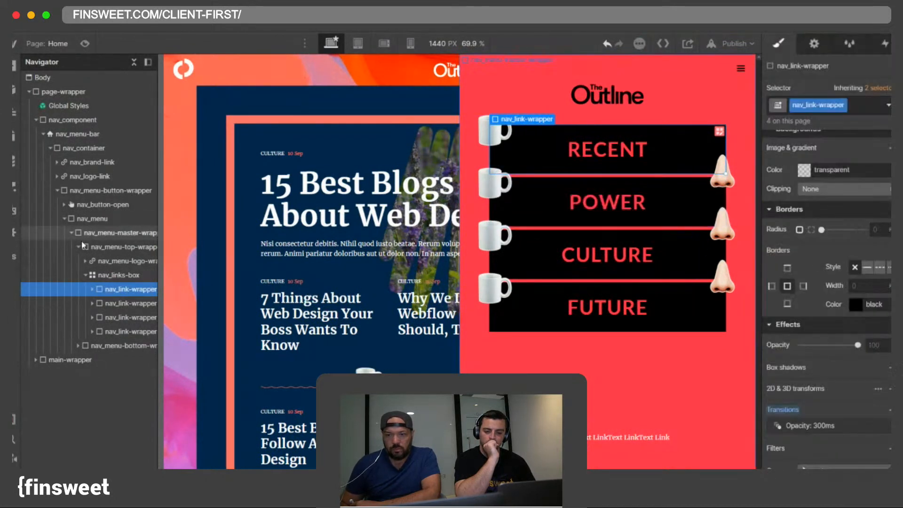
Step: Add the combo class is-2 to the nav_link-wrapper around the POWER link
click(125, 303)
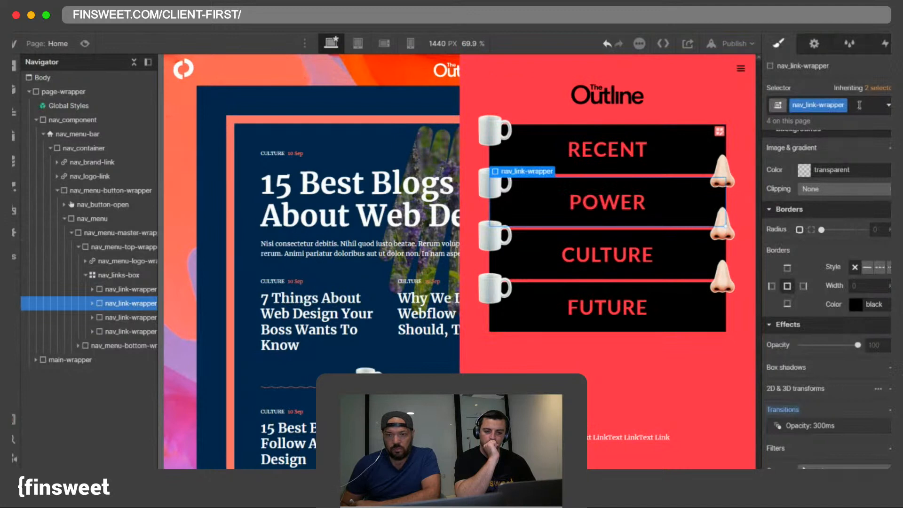
click(858, 105)
text(is-)
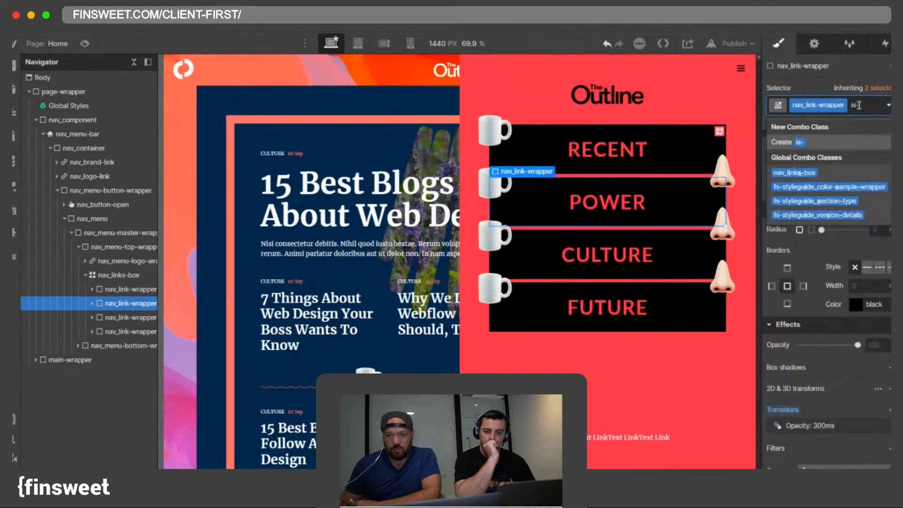
key(Return)
Step: Add the combo class is-3 to the nav_link-wrapper around the CULTURE link and is-4 to the one around FUTURE
click(58, 318)
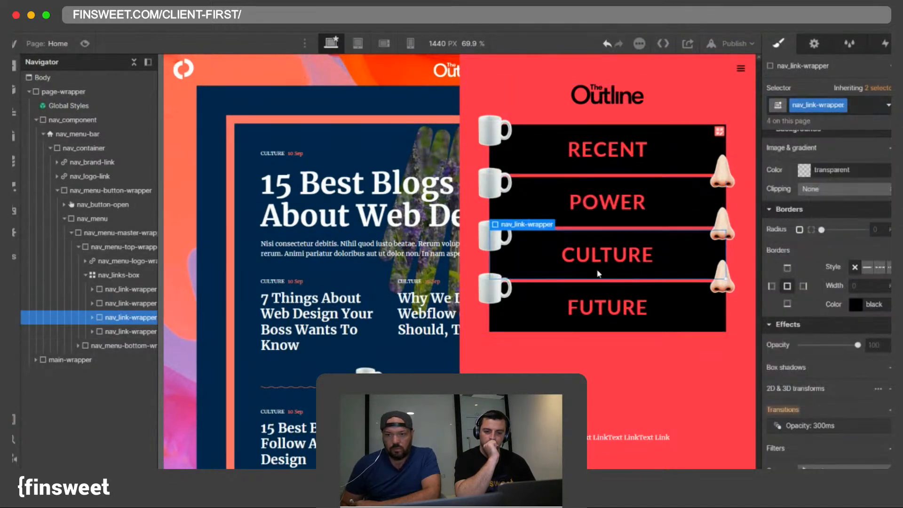
click(862, 105)
text(is-)
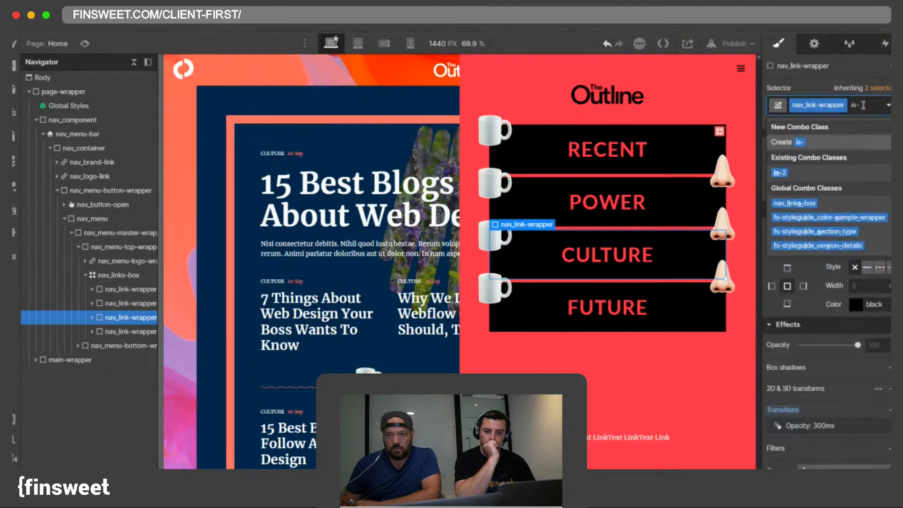
key(Escape)
click(550, 290)
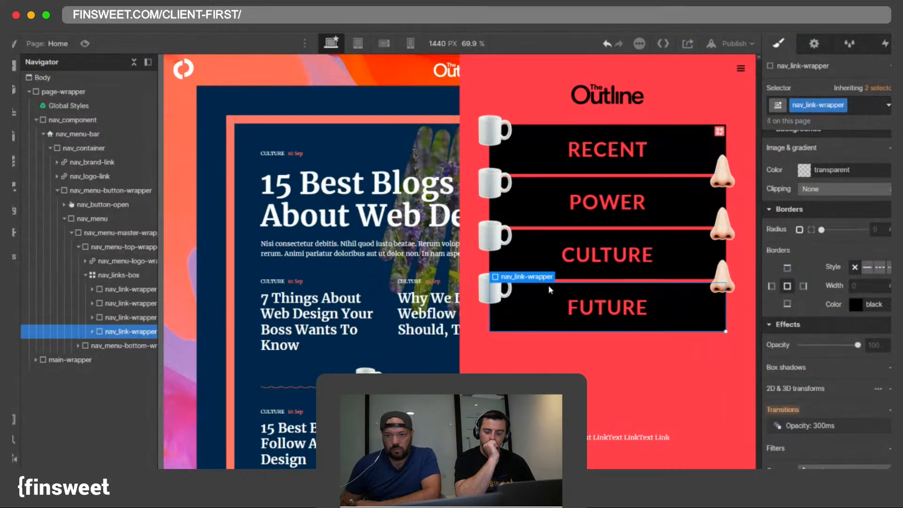
click(872, 109)
text(is-4)
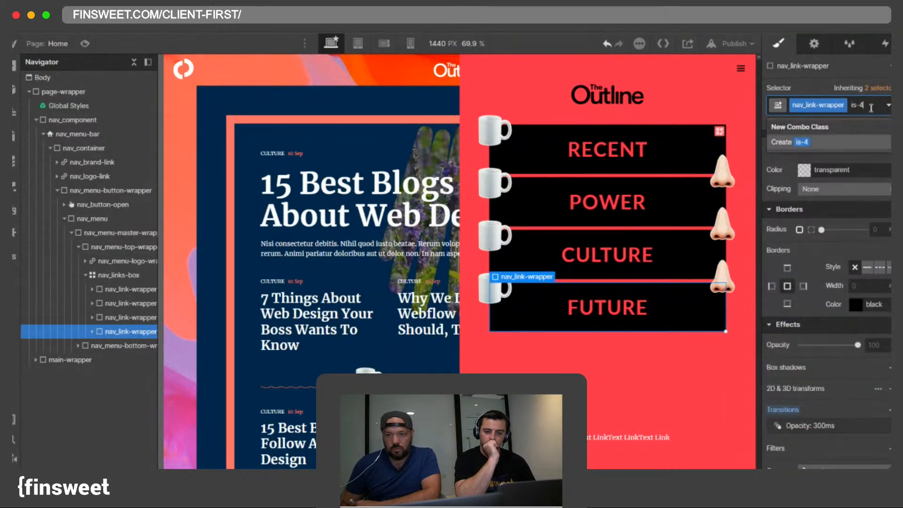
key(Return)
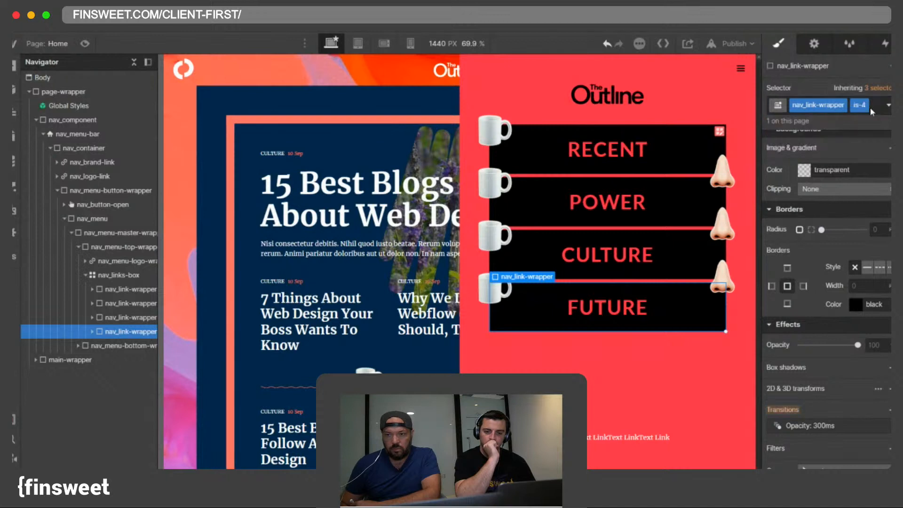
Step: Set the opacity transition duration of the is-2 link wrapper around POWER to 600 ms
click(523, 183)
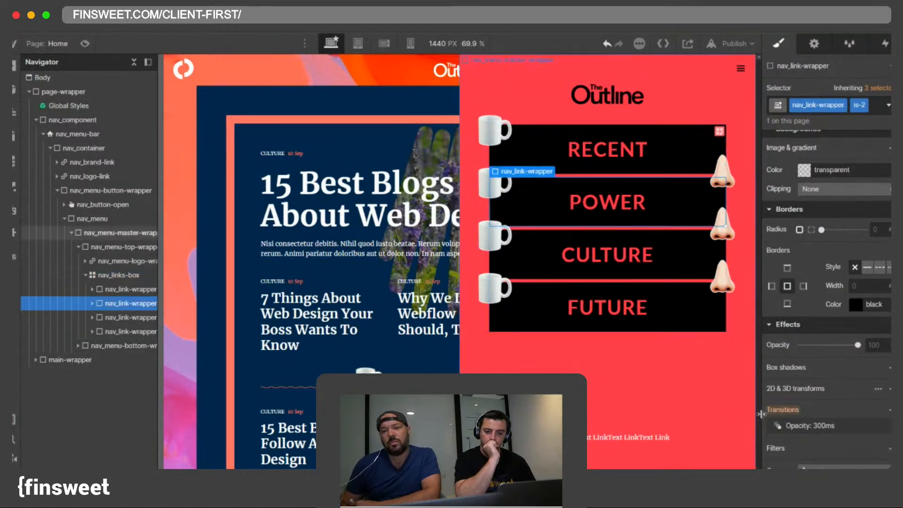
click(846, 425)
click(864, 384)
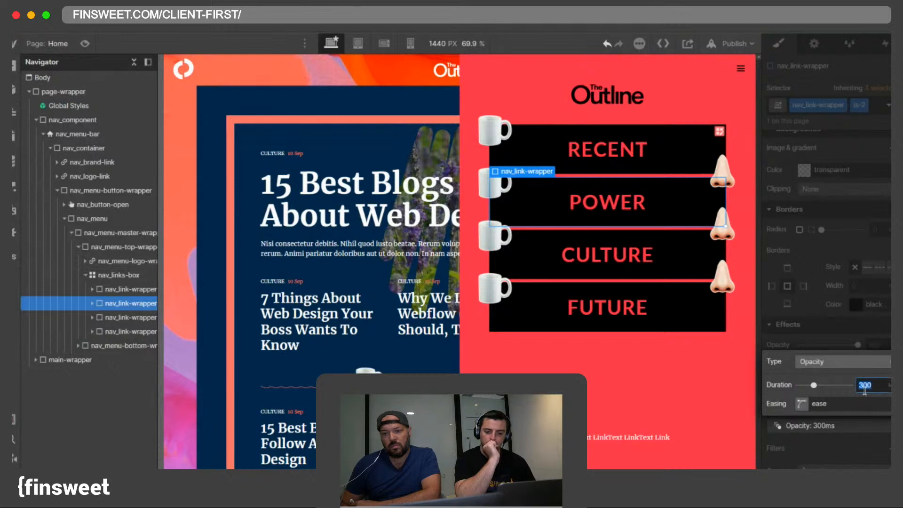
text(600)
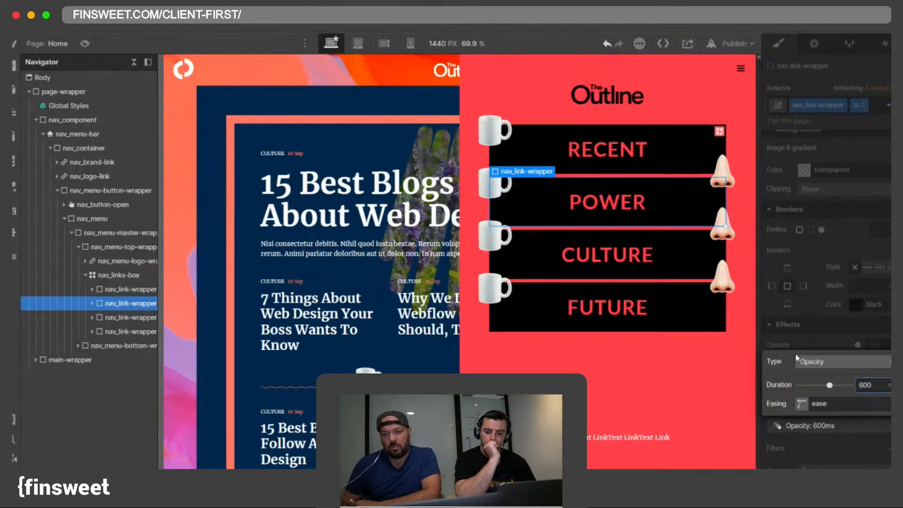
Step: Set the opacity transition duration of the is-3 link wrapper around CULTURE to 900 ms
click(111, 317)
click(876, 426)
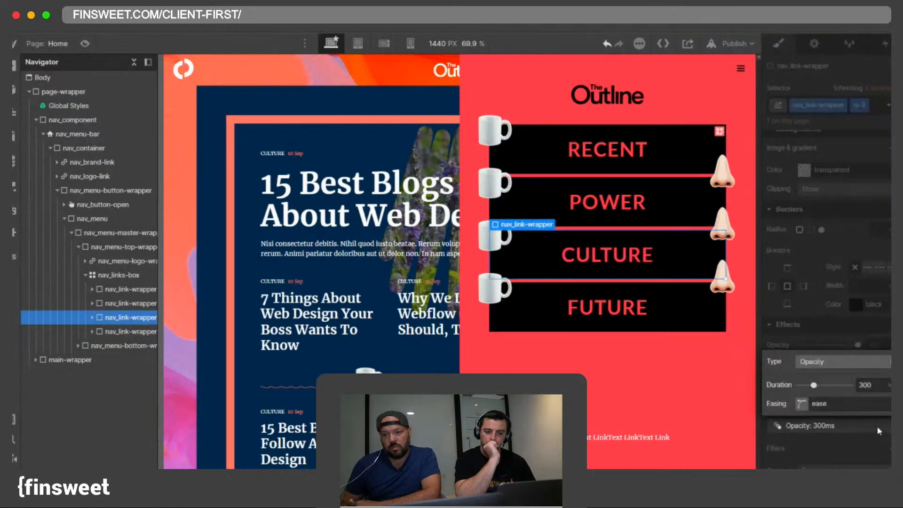
click(864, 385)
text(90)
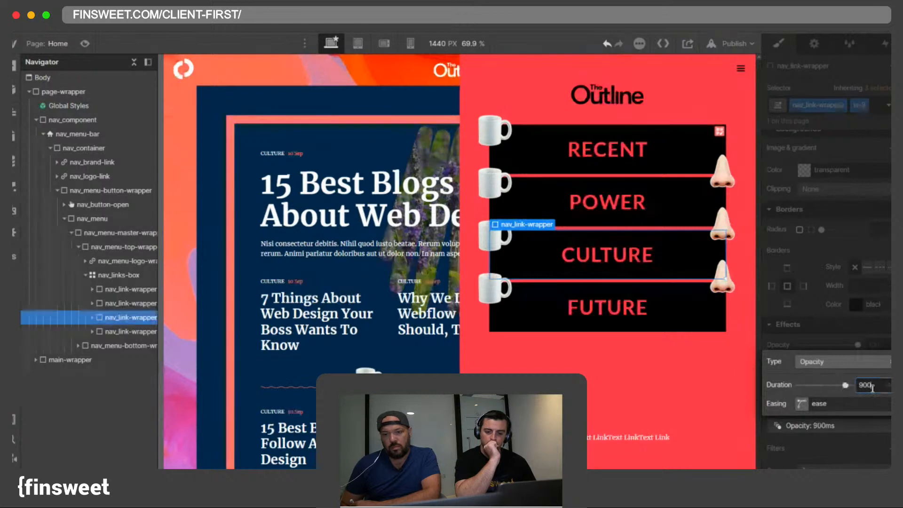
text(0)
key(Escape)
Step: Set the opacity transition duration of the is-4 link wrapper around FUTURE to 1200 ms
click(127, 331)
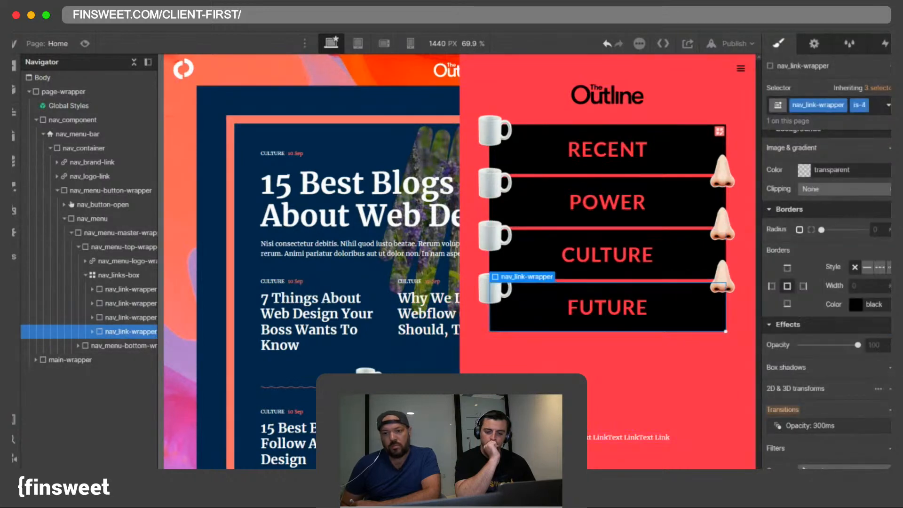
click(876, 426)
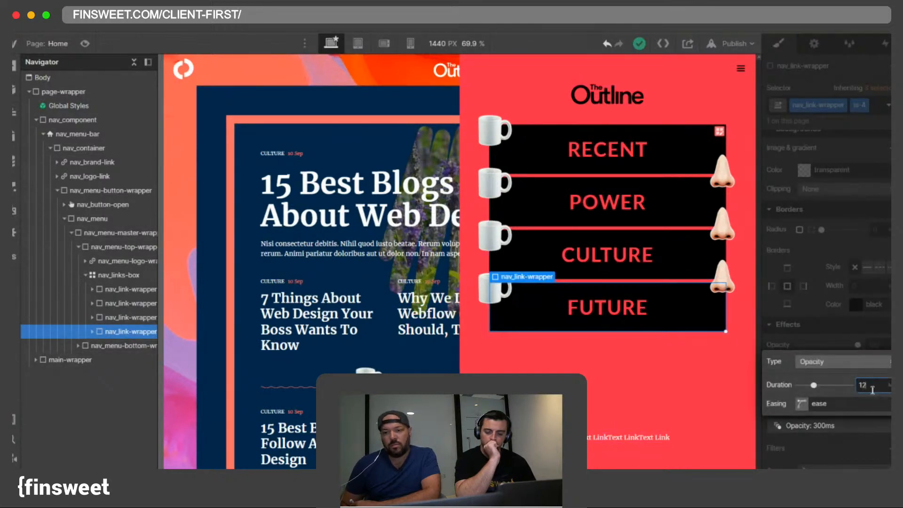
key(Escape)
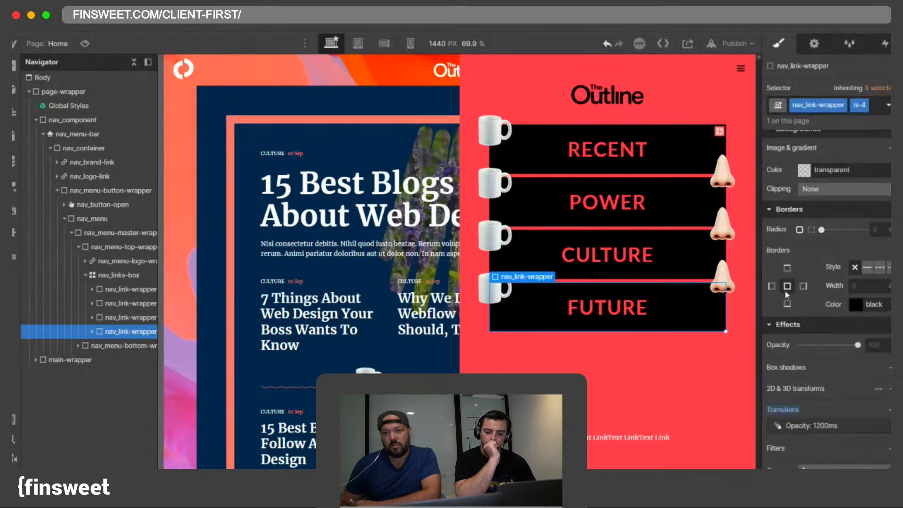
Step: Preview the page and toggle the navigation menu to check the staggered fade of its links
click(84, 44)
click(875, 76)
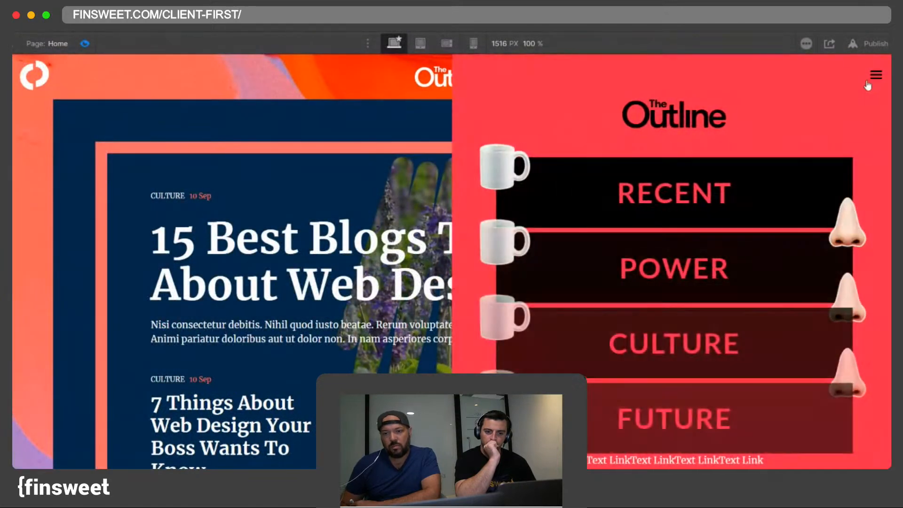
click(876, 77)
click(876, 78)
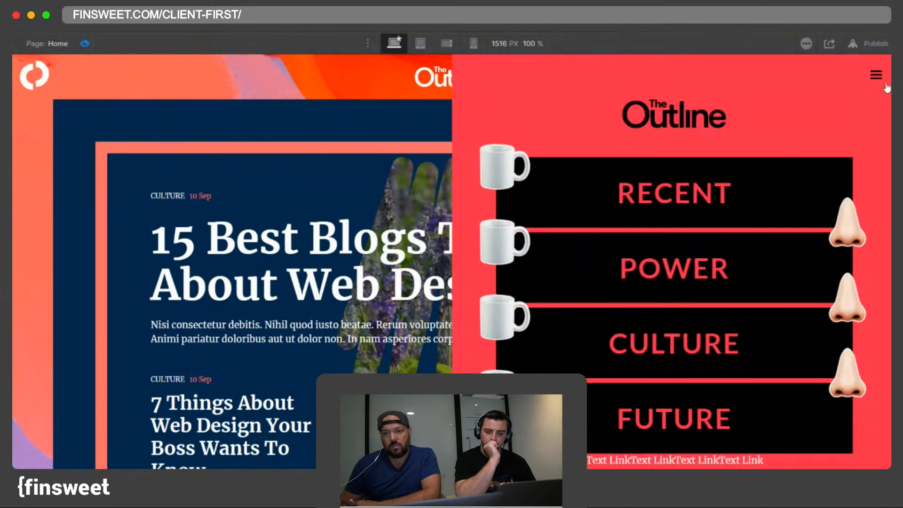
click(876, 77)
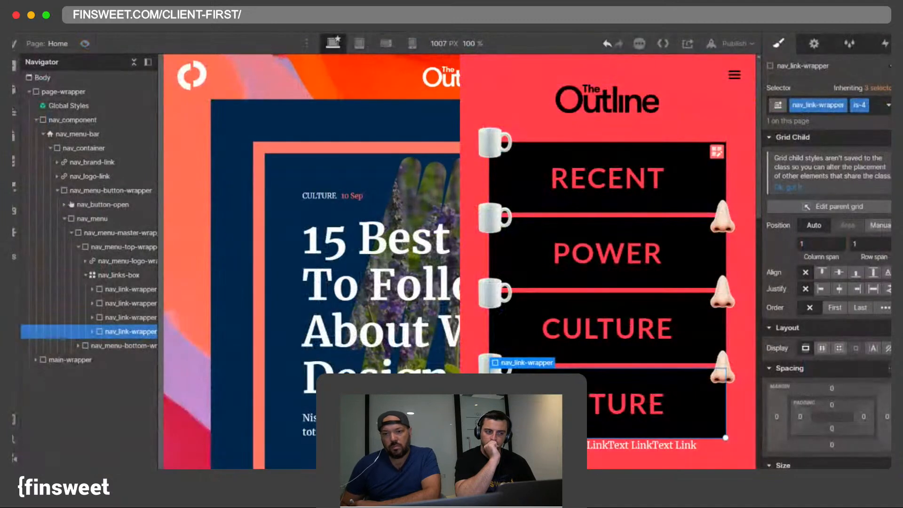
Step: In nav_menu-bar's Navbar opens trigger, make the menu-closes action start an animation and duplicate Nav Links Animation
click(884, 43)
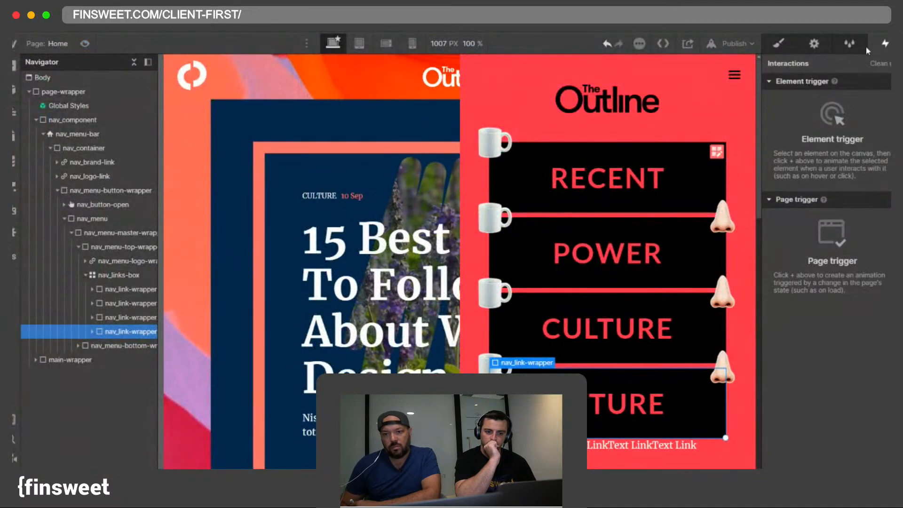
click(122, 275)
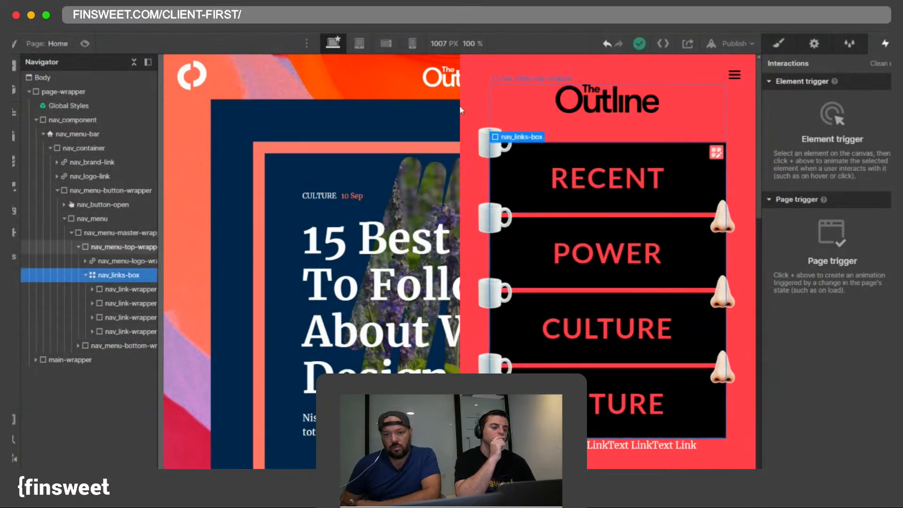
click(82, 139)
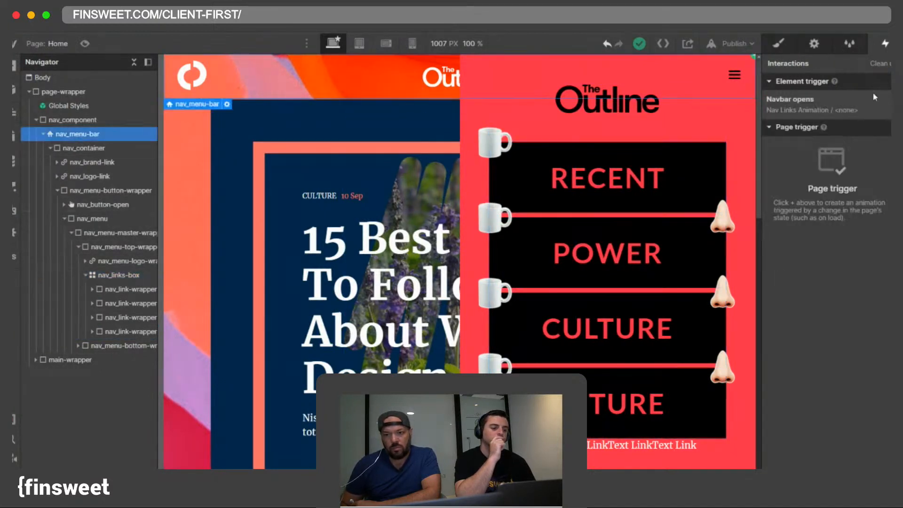
click(846, 102)
click(822, 252)
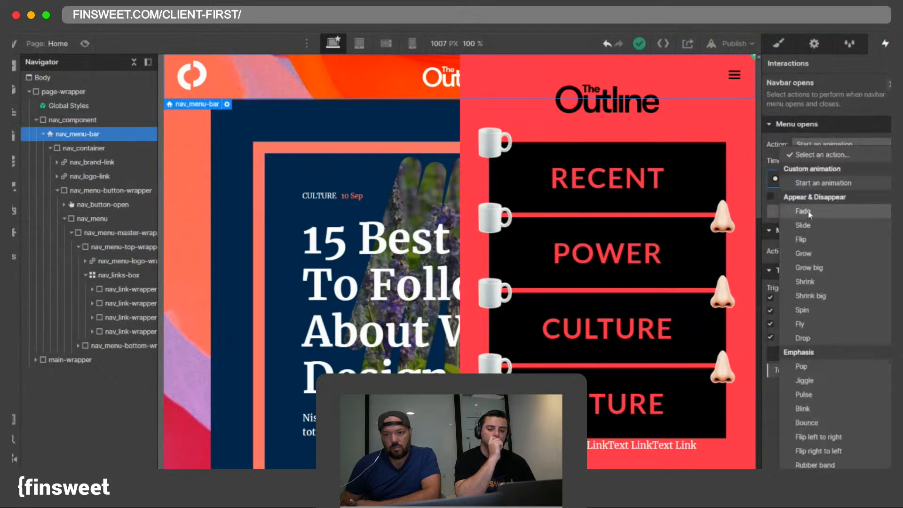
click(805, 183)
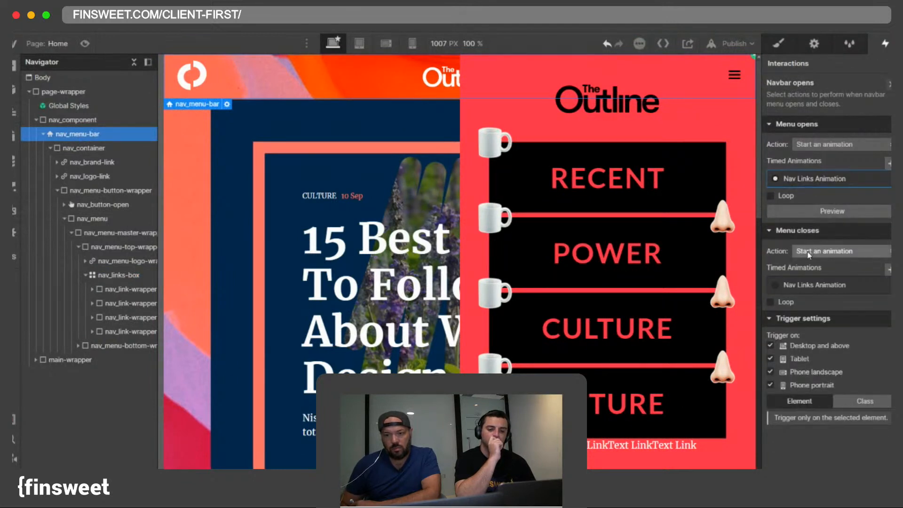
click(887, 285)
click(864, 329)
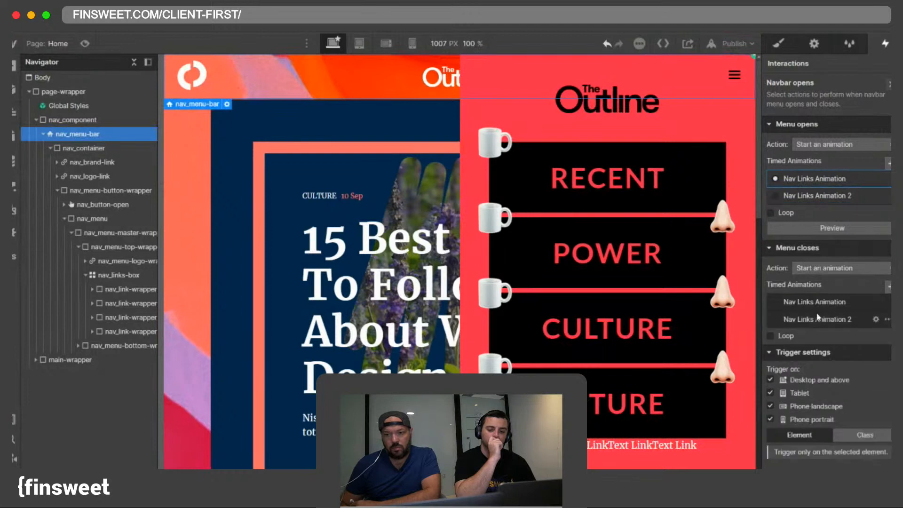
Step: Rename the original Nav Links Animation to Nav Open and save it
click(817, 302)
click(810, 67)
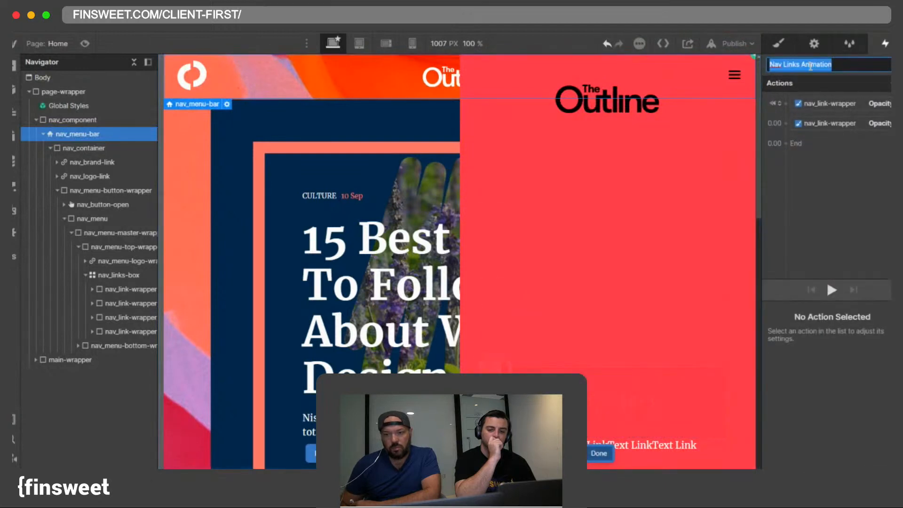
key(Right)
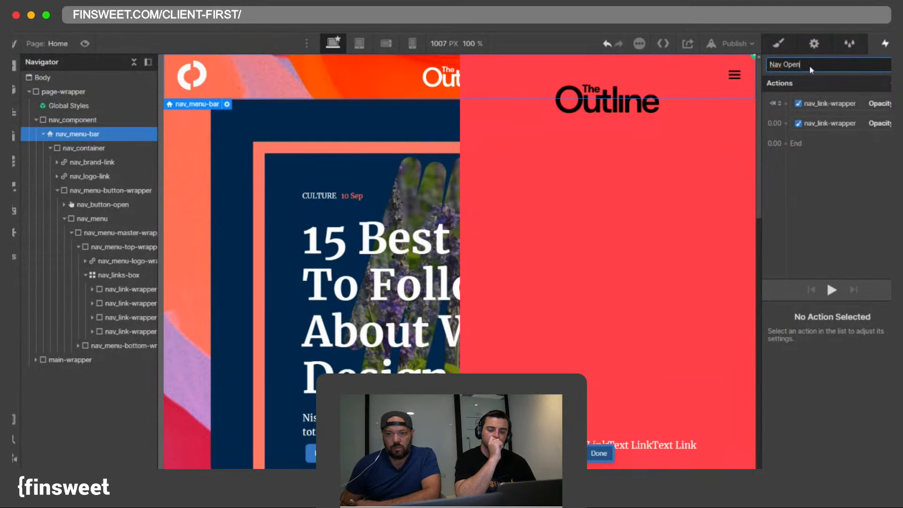
key(Return)
click(880, 65)
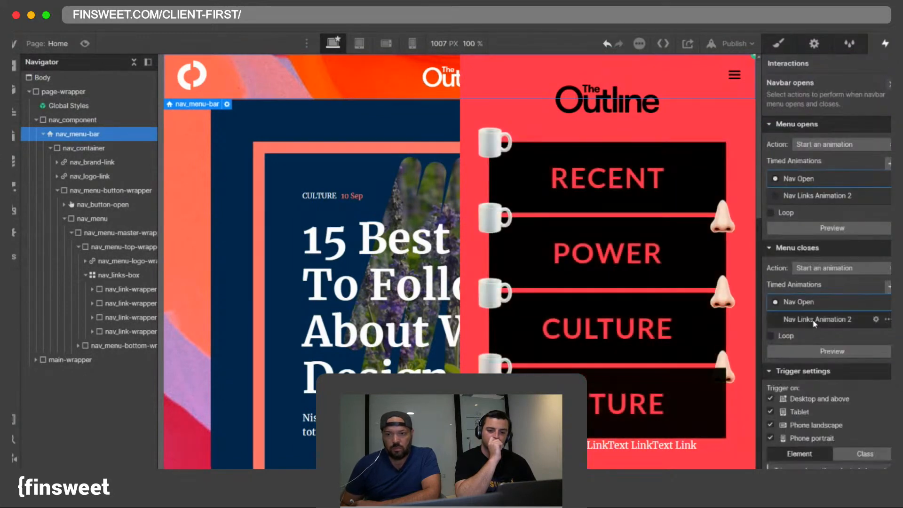
Step: Assign the duplicated animation, Nav Links Animation 2, to the menu-closes action and rename it Nav Close
click(813, 320)
click(807, 66)
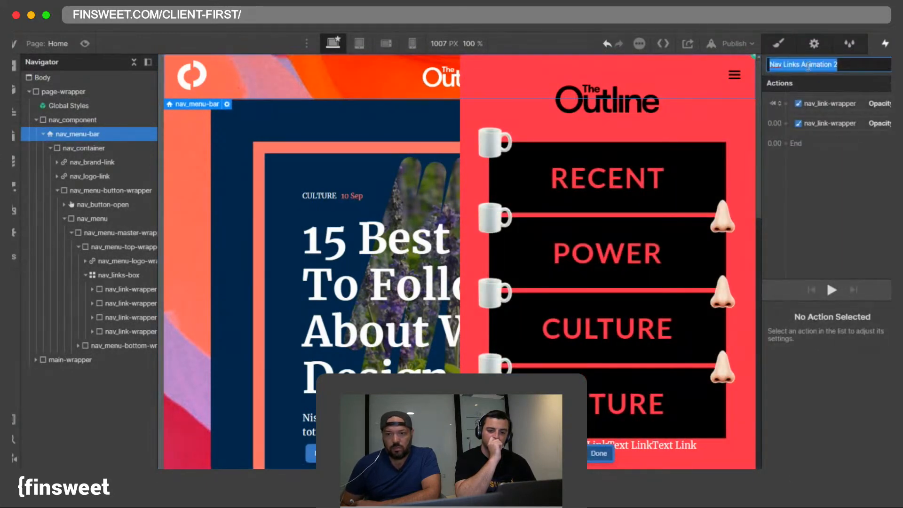
text(Nav Clo)
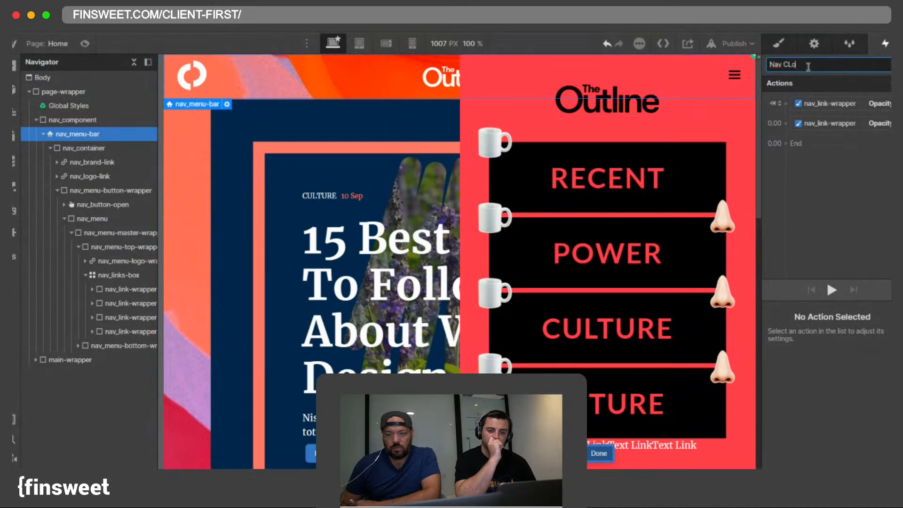
text(se)
key(Return)
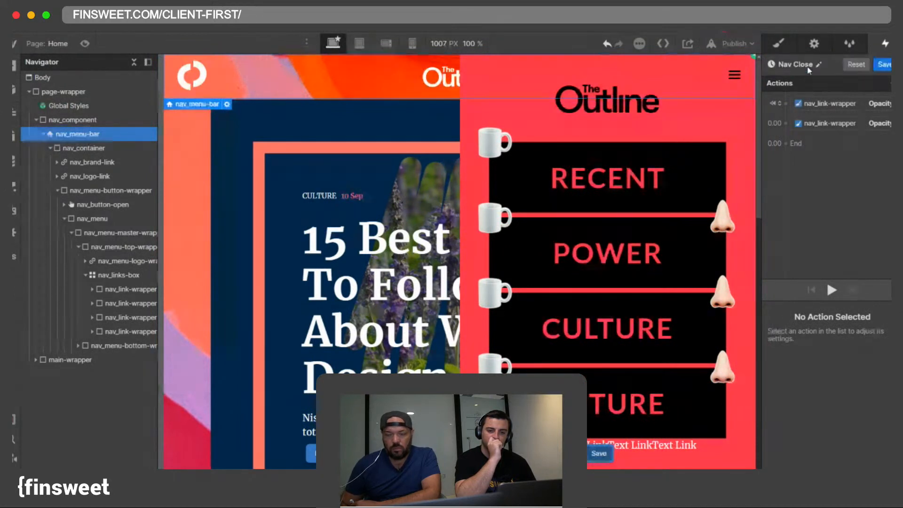
Step: Remove the initial-state opacity action from the Nav Close animation and save it
click(826, 105)
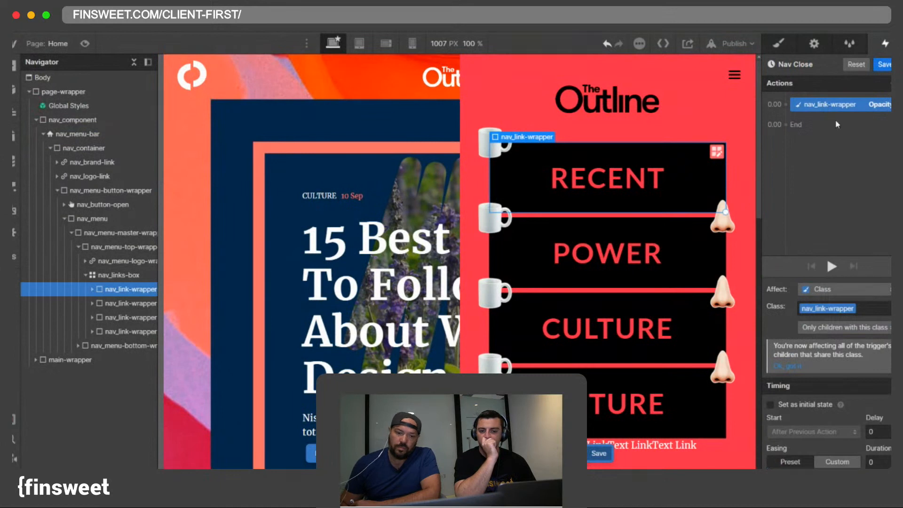
scroll(828, 367, down, 1)
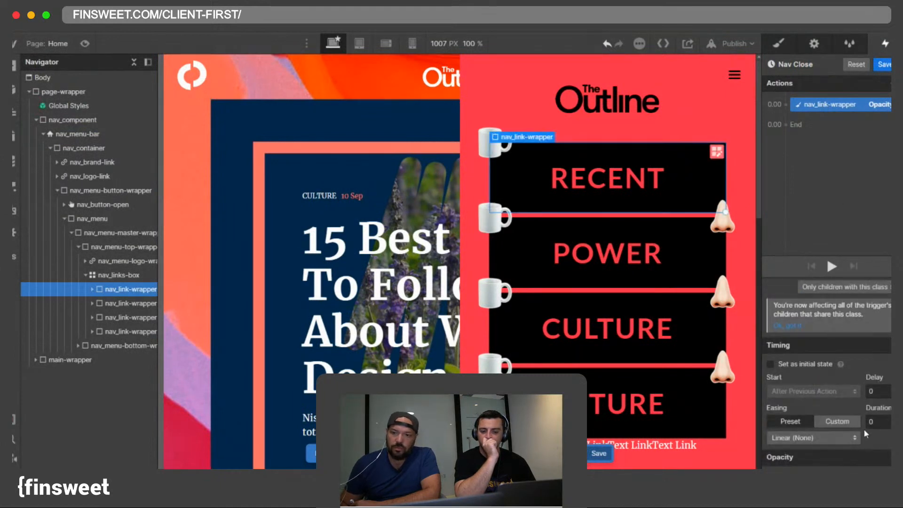
click(883, 64)
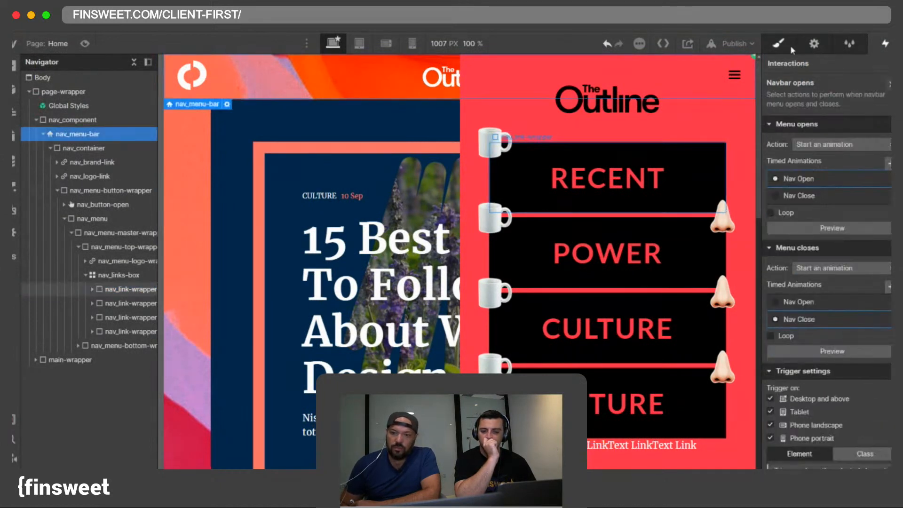
Step: Preview the page to check the navigation menu with the separate open and close animations
click(790, 45)
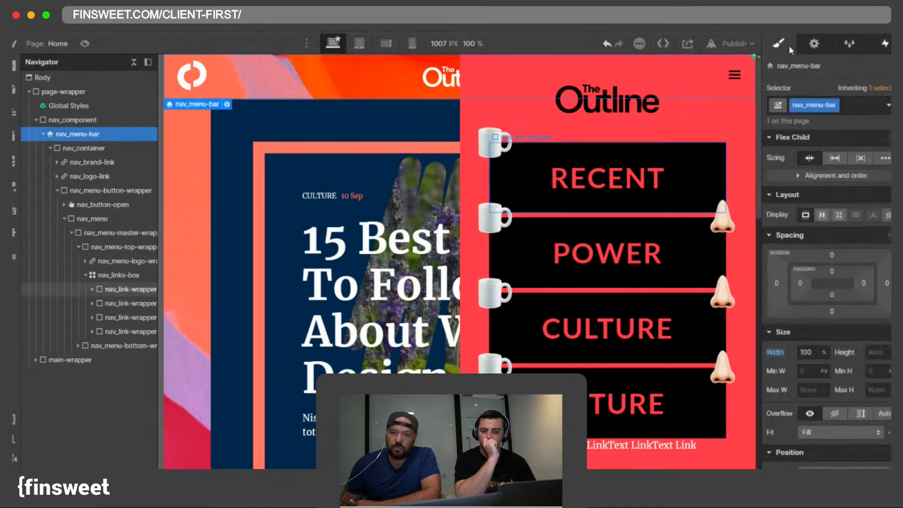
click(84, 43)
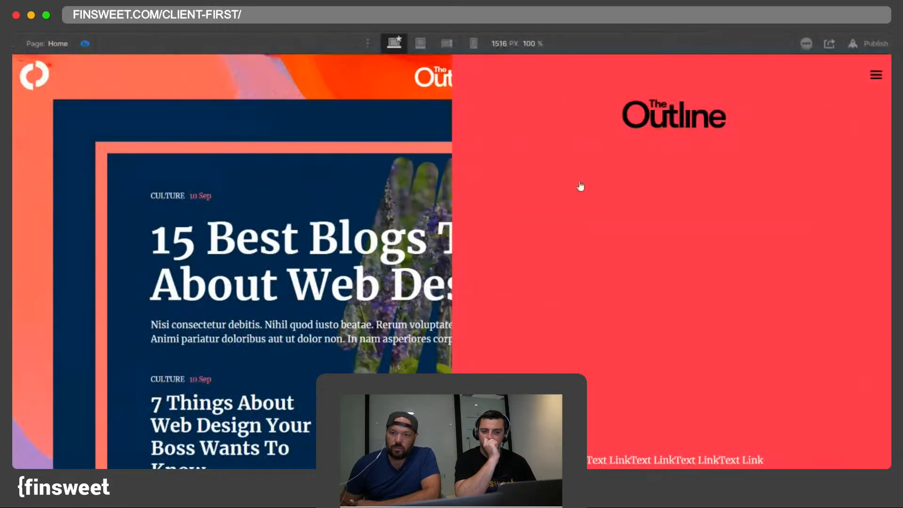
click(85, 43)
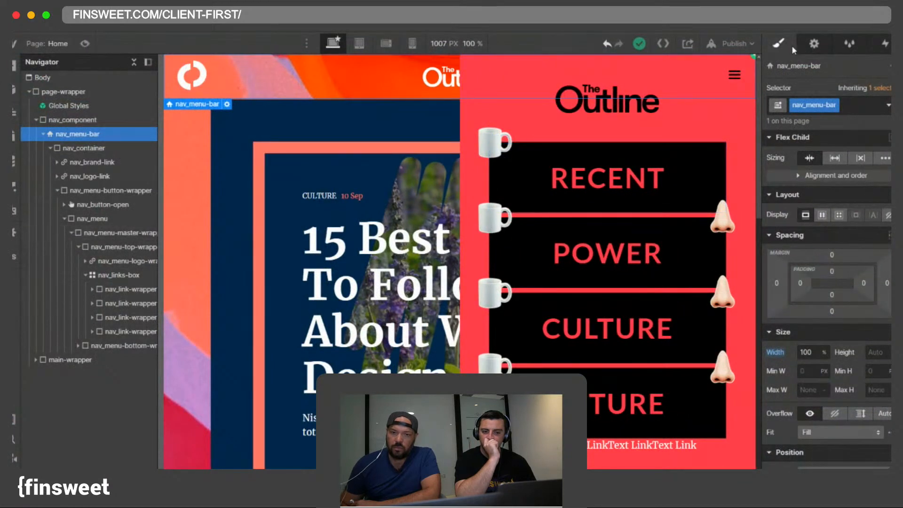
Step: Hide the open menu on the canvas through nav_menu-bar's settings and select the section-padding block
click(813, 44)
click(869, 124)
click(301, 104)
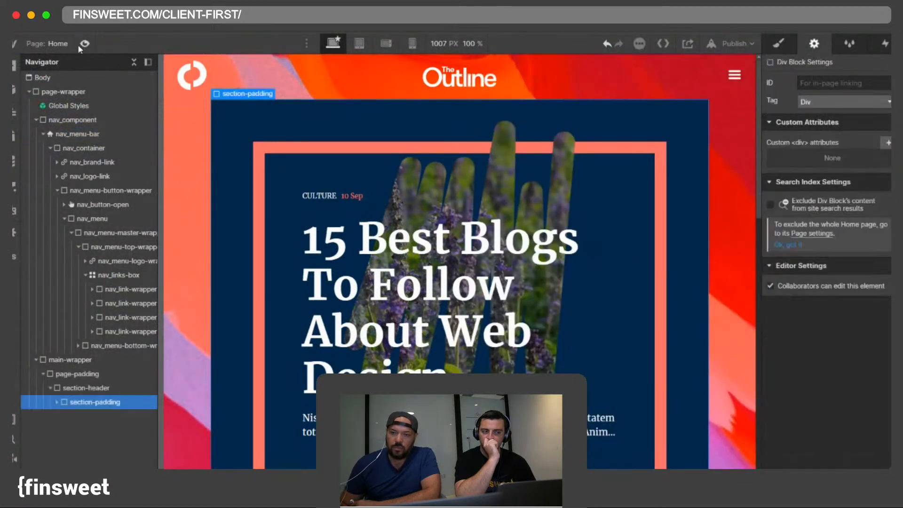
Step: Preview the page at a canvas width of 1440 px and toggle the navigation menu to check its opening and closing animations
click(84, 44)
click(877, 80)
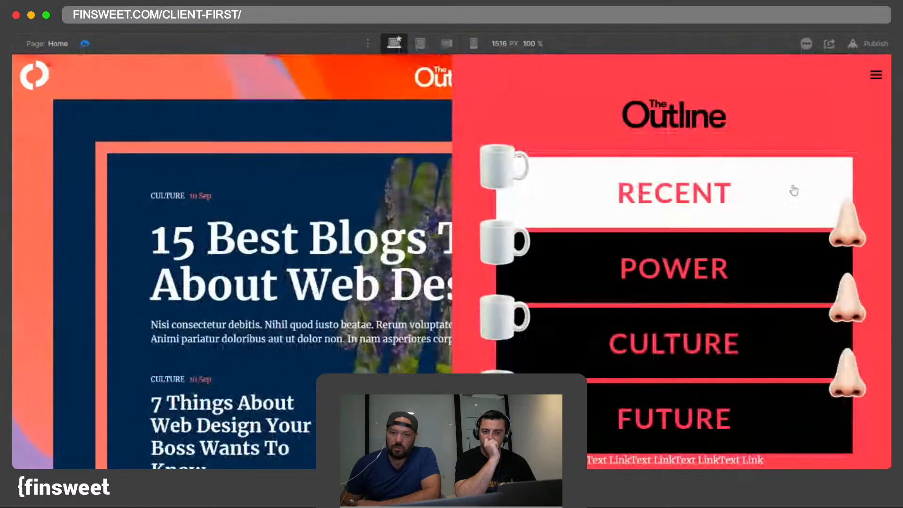
click(876, 78)
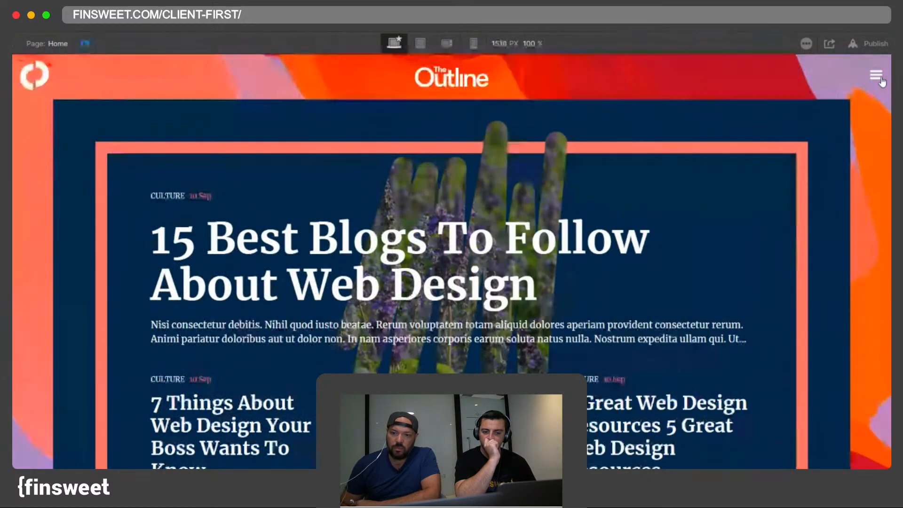
click(876, 78)
click(522, 44)
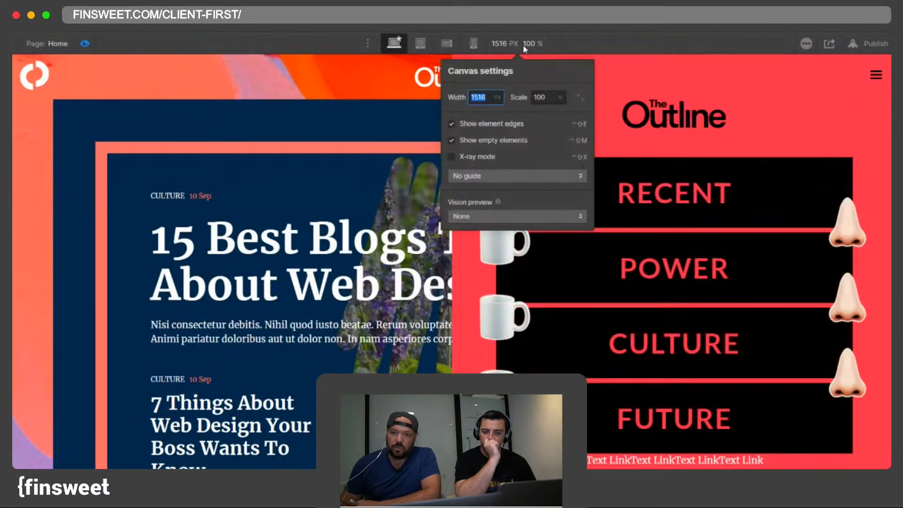
text(1440)
key(Return)
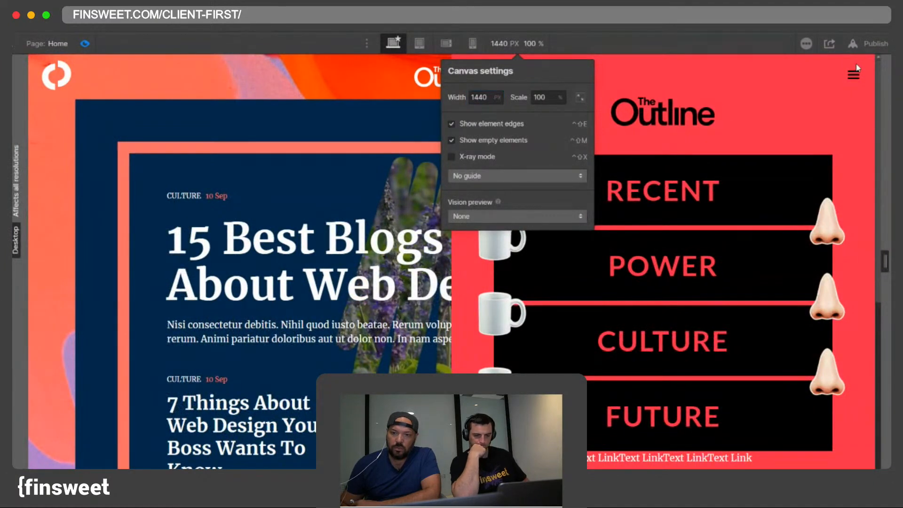
click(854, 74)
click(855, 74)
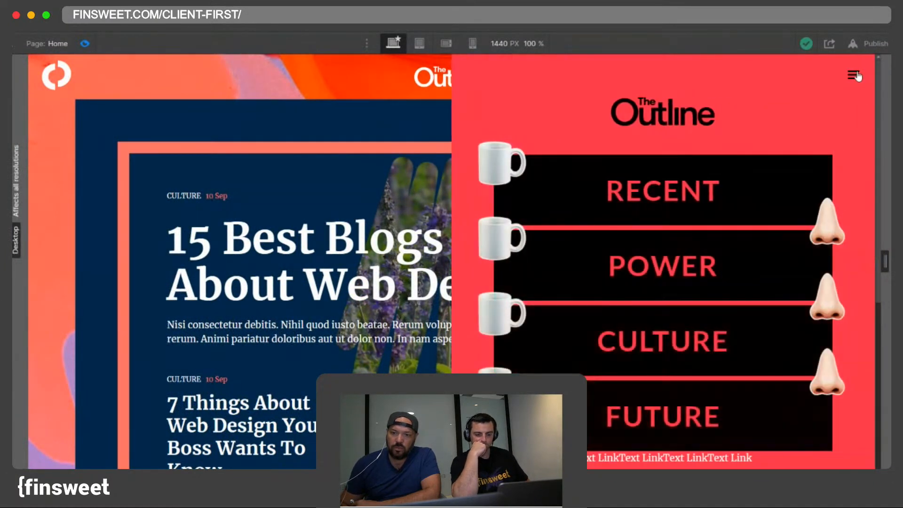
click(855, 75)
click(854, 75)
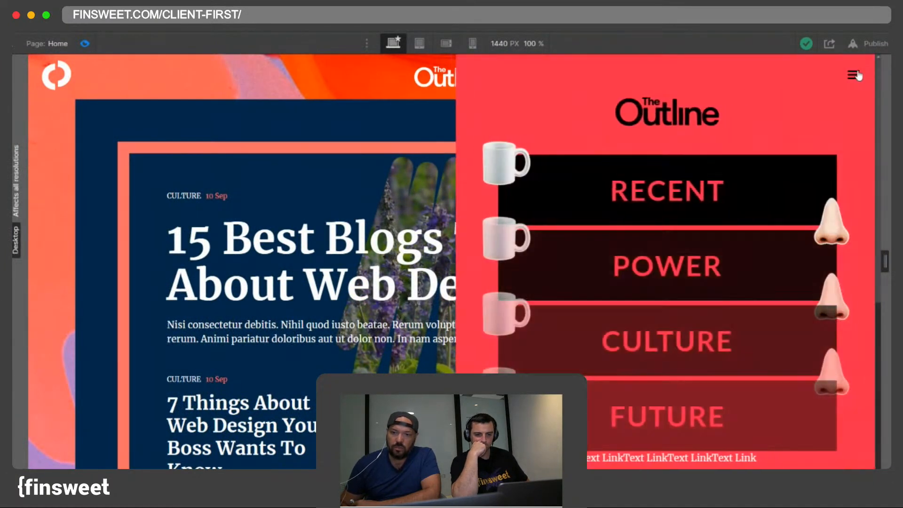
click(84, 45)
Step: Set a 0.3 s delay on the second nav_link-wrapper opacity action of nav_menu-bar's Nav Open animation and save it
key(h)
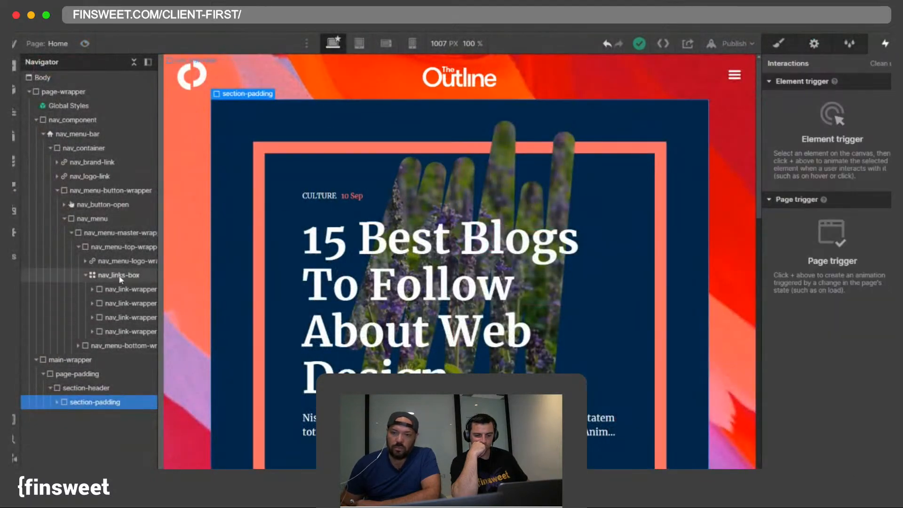
click(734, 87)
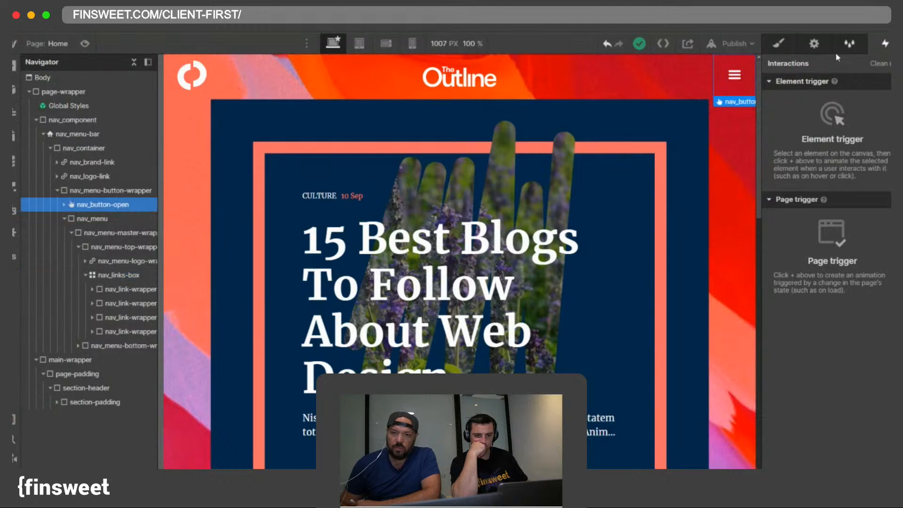
click(77, 134)
click(795, 97)
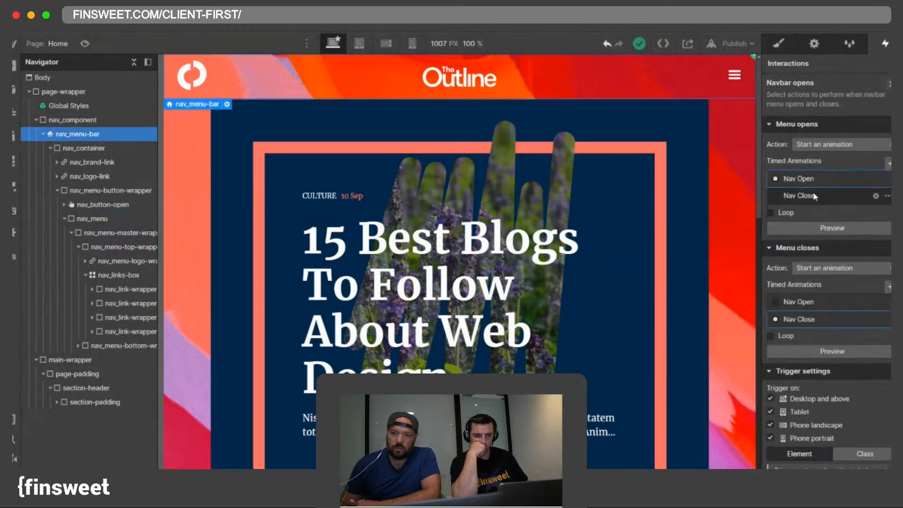
click(875, 178)
click(827, 123)
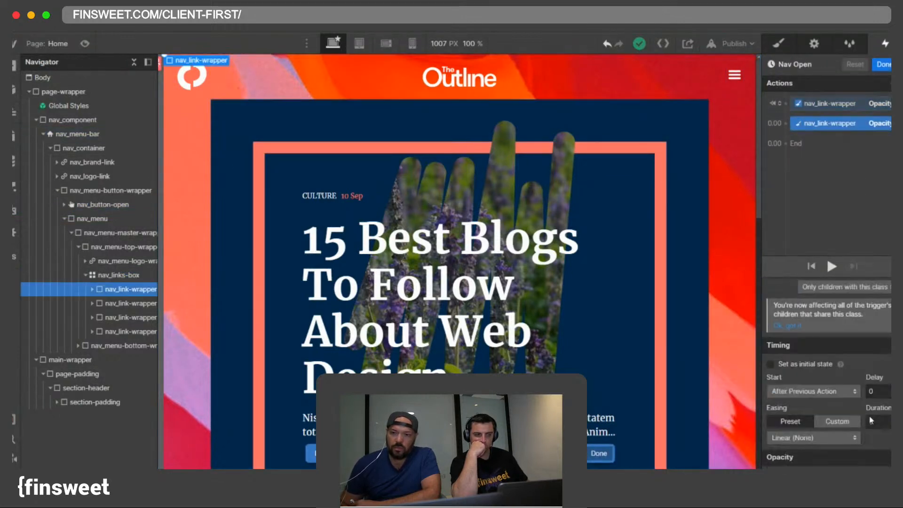
click(875, 392)
text(.2)
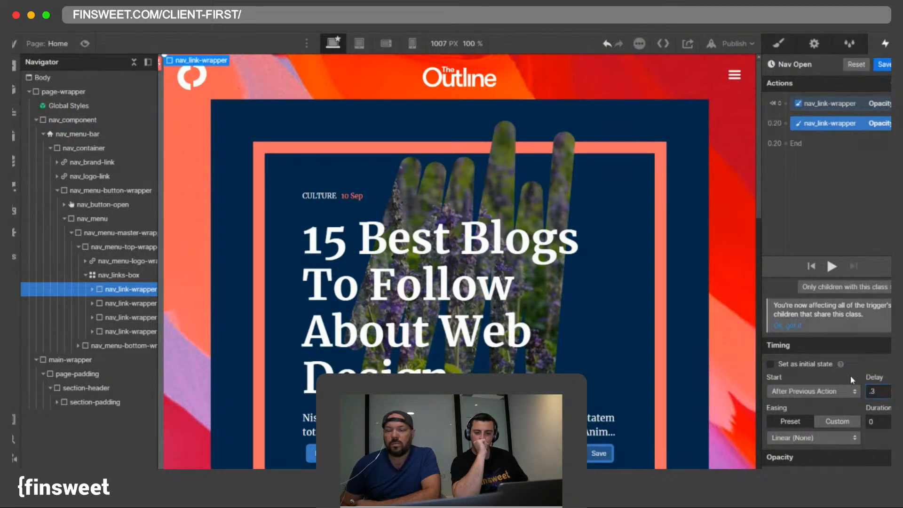
click(883, 65)
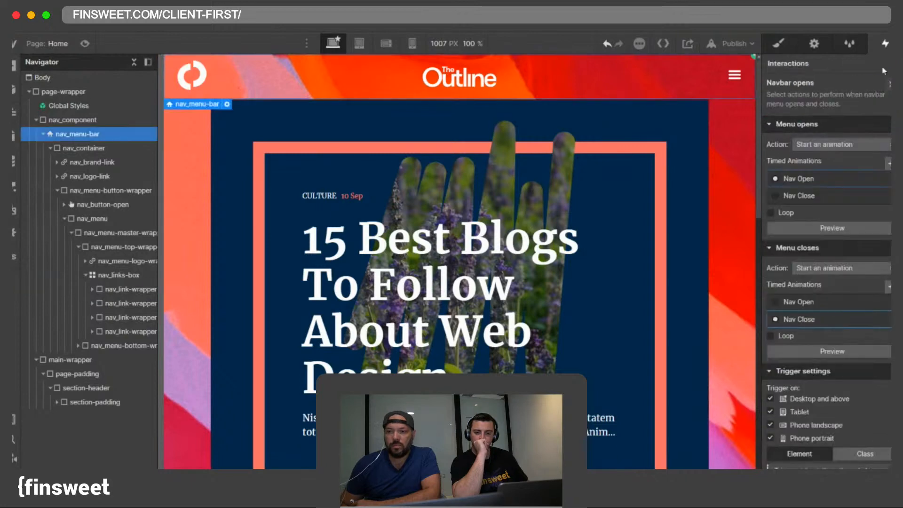
Step: Preview the page and toggle the navigation menu to check the delayed link fade-in
click(85, 43)
click(727, 75)
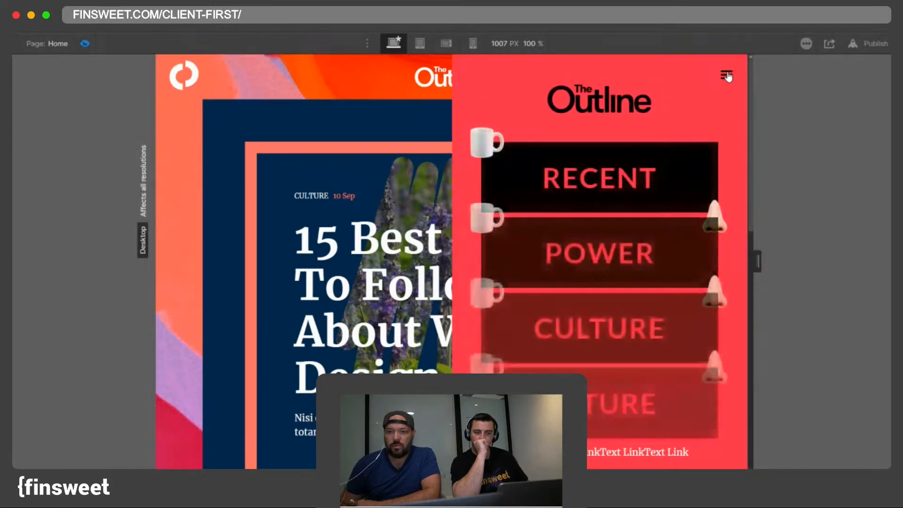
click(726, 75)
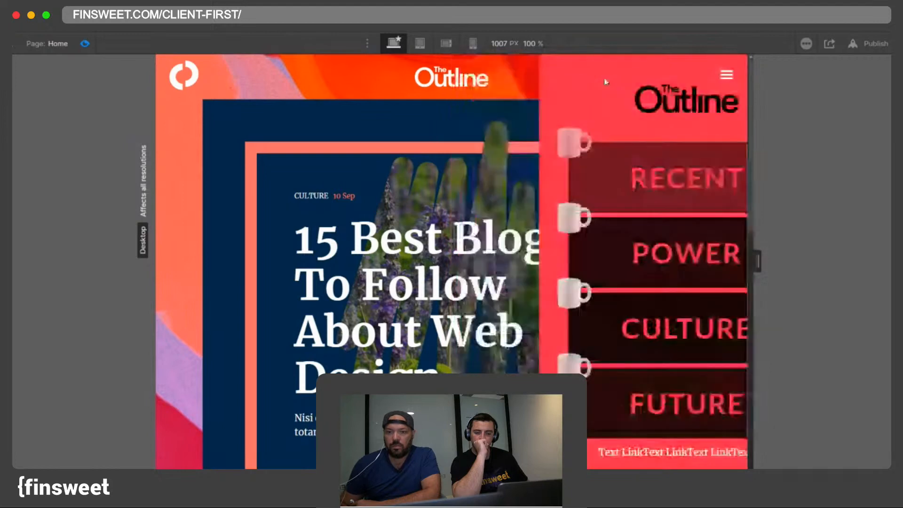
click(85, 43)
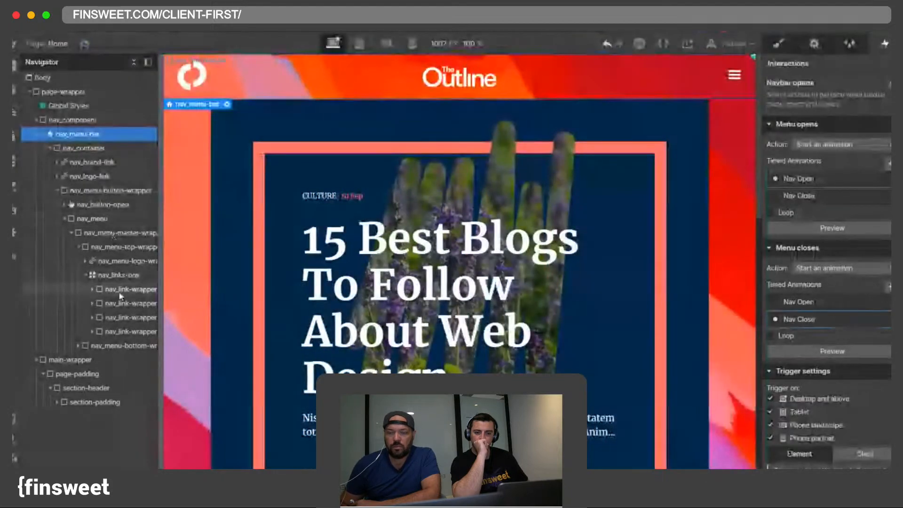
Step: Set the opacity transition duration of the second nav_link-wrapper (is-2) to 800 ms
click(781, 44)
click(124, 303)
scroll(859, 324, down, 10)
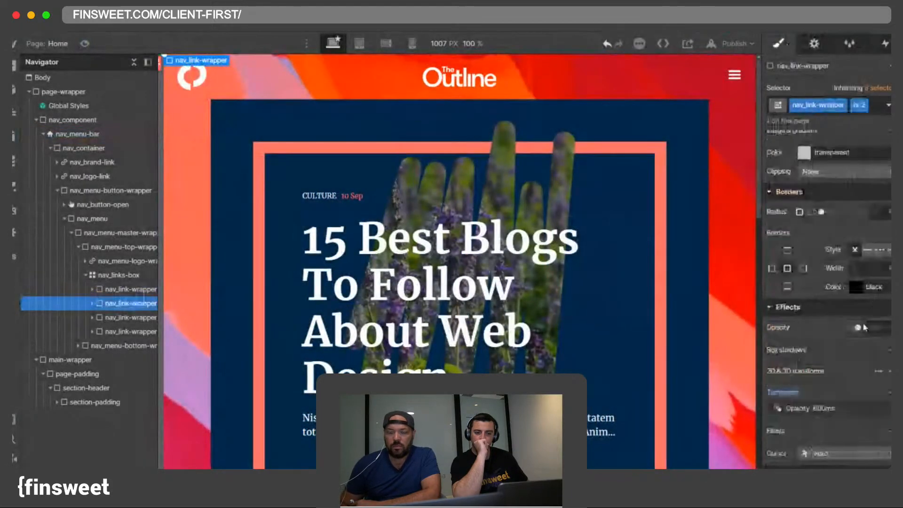
click(807, 411)
click(129, 290)
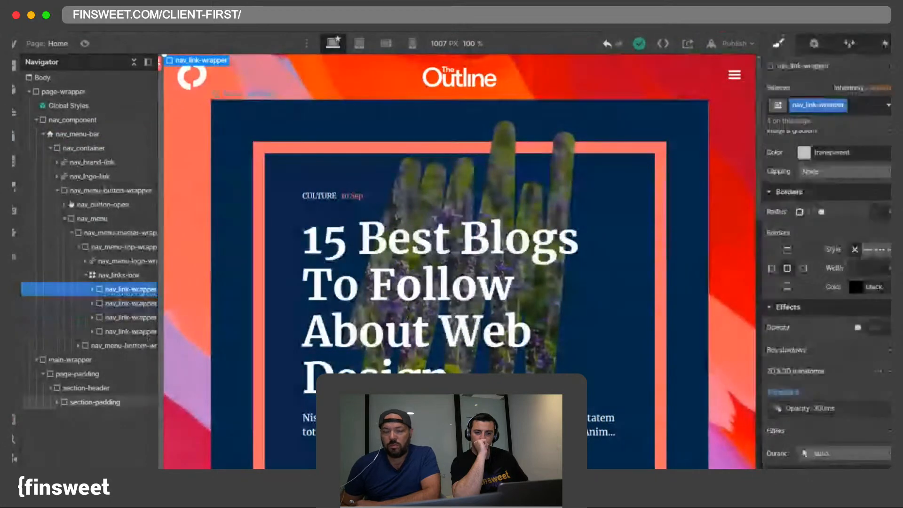
click(845, 412)
click(123, 303)
click(807, 408)
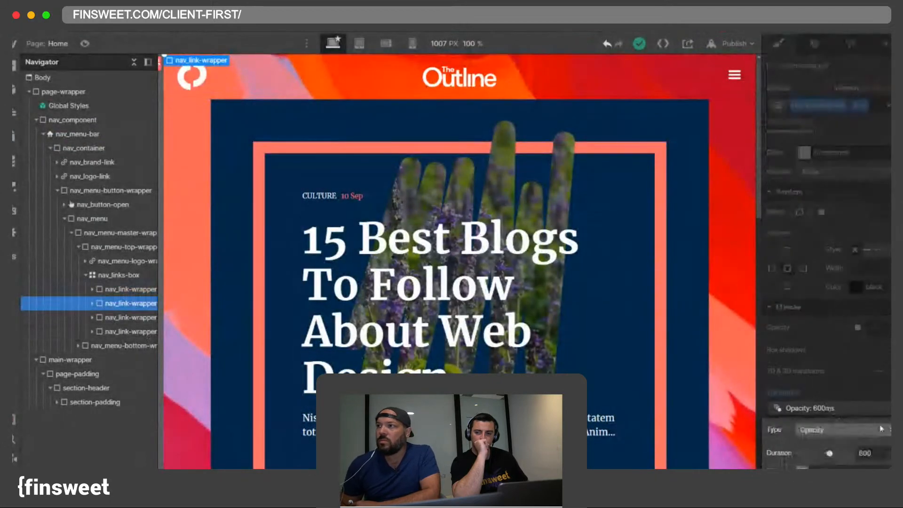
click(870, 454)
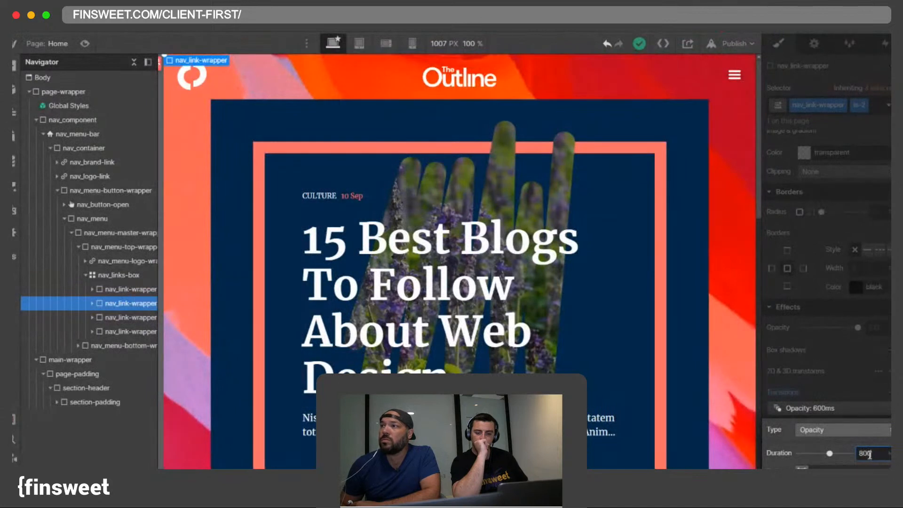
key(Return)
Step: Set the opacity transition duration to 1200 ms on the third nav_link-wrapper (is-3) and 1600 ms on the fourth (is-4)
click(123, 319)
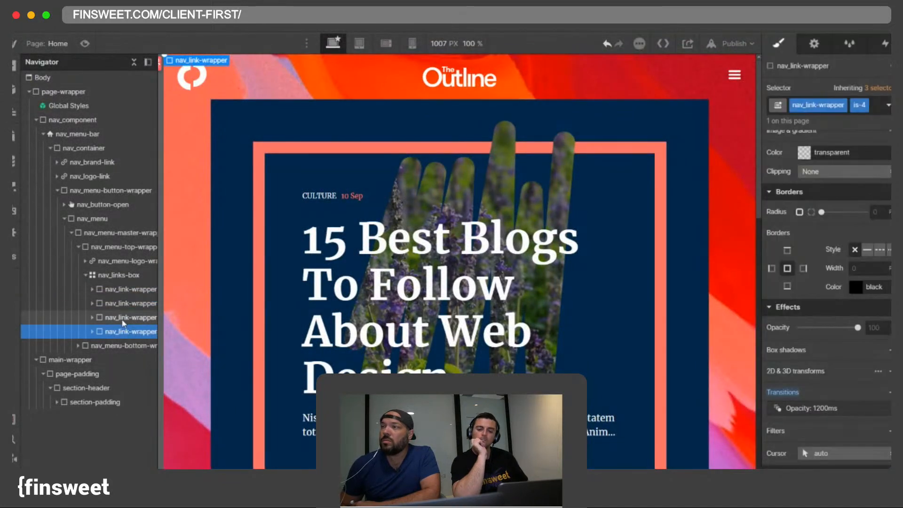
click(884, 410)
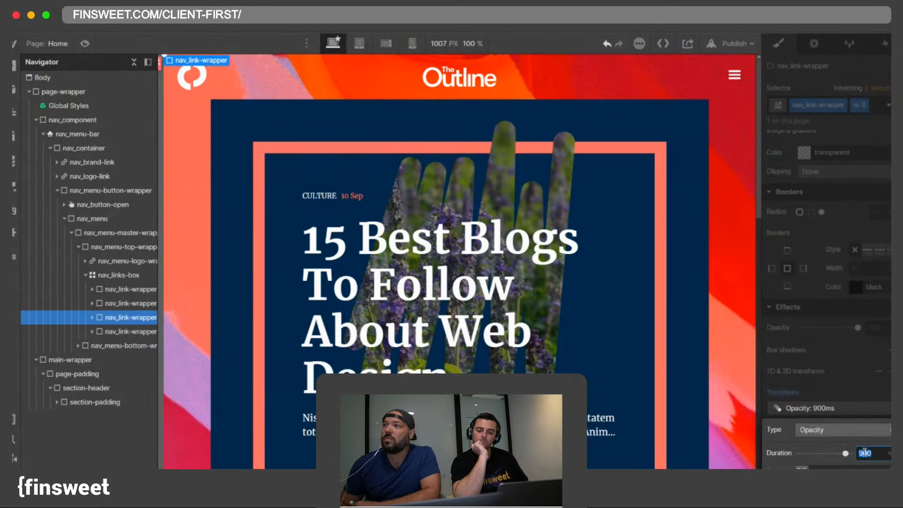
key(Return)
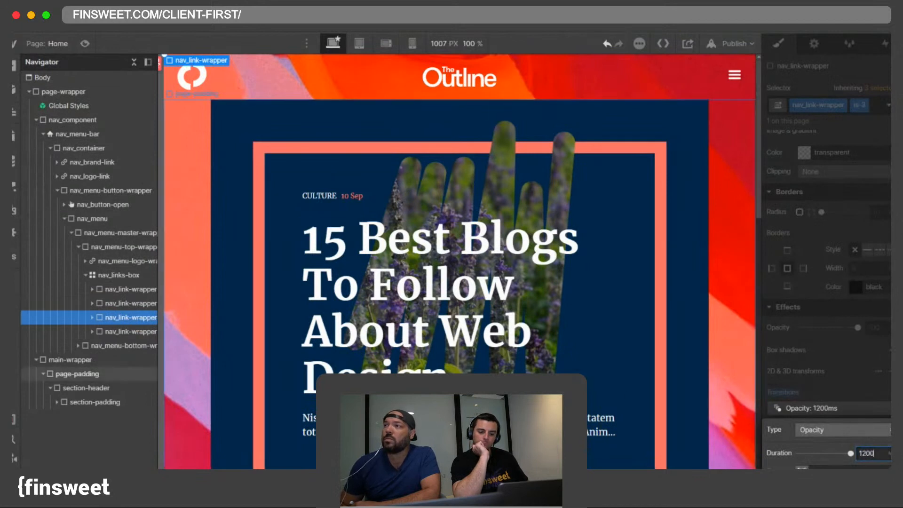
click(127, 331)
click(832, 408)
click(865, 452)
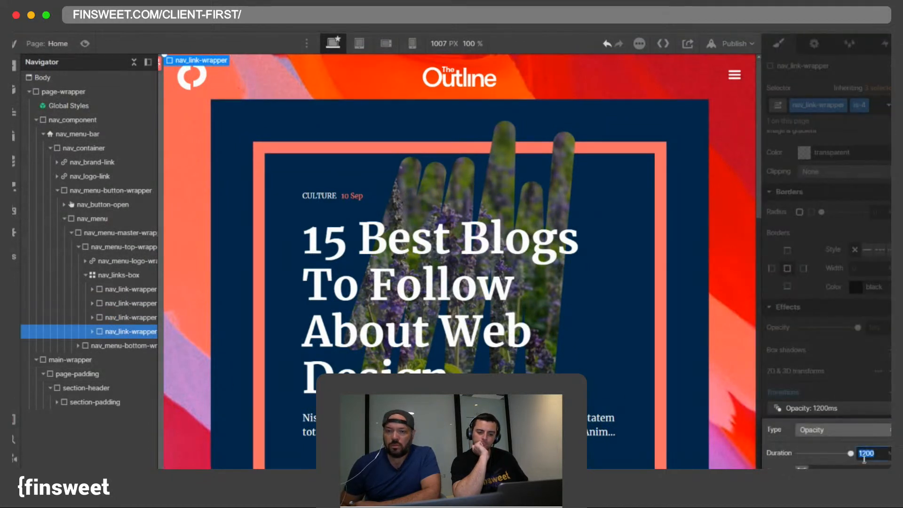
text(1800)
key(Return)
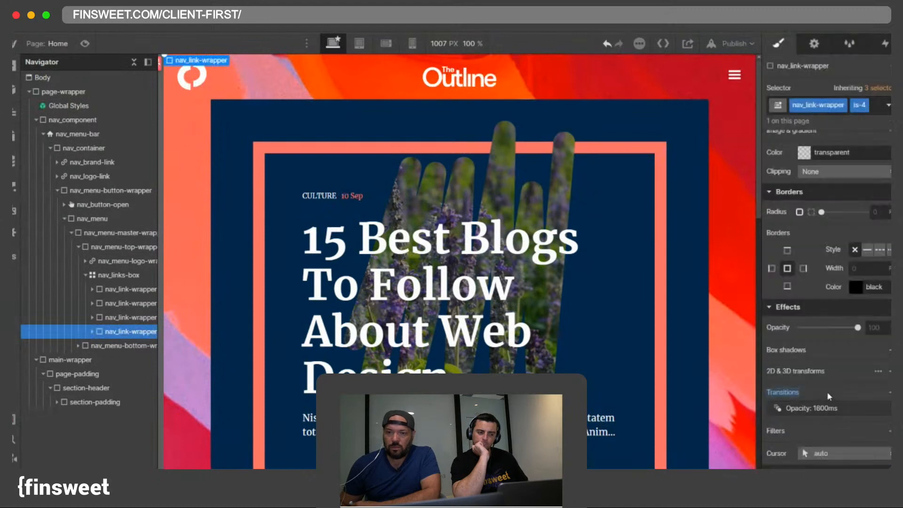
Step: Preview the navigation menu opening and closing with the longer staggered link transitions
key(super+shift+p)
click(725, 78)
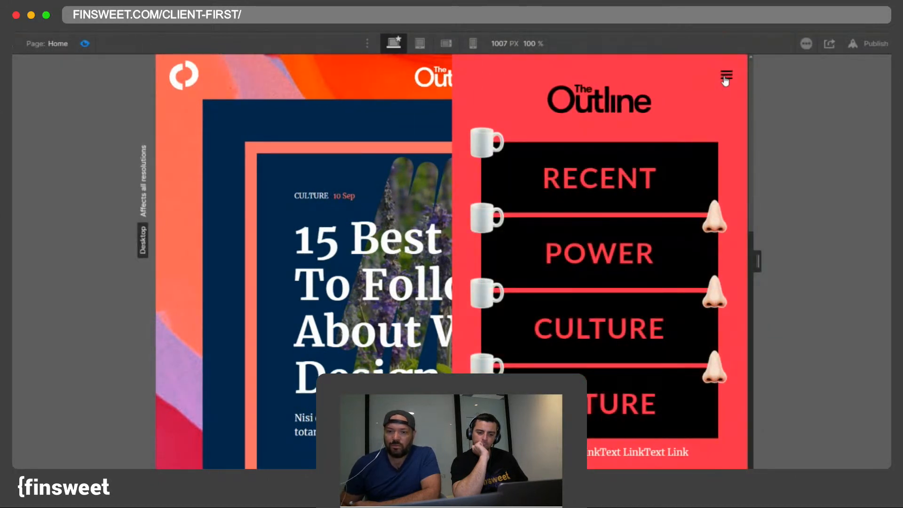
click(726, 77)
click(85, 44)
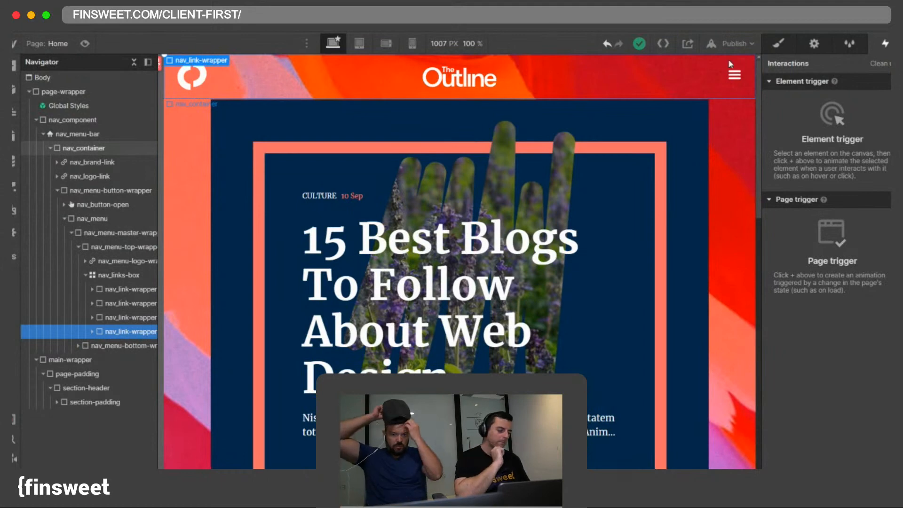
Step: Examine the property types available for the transition of the fourth nav_link-wrapper (is-4), leaving it on Opacity
key(s)
scroll(801, 428, down, 15)
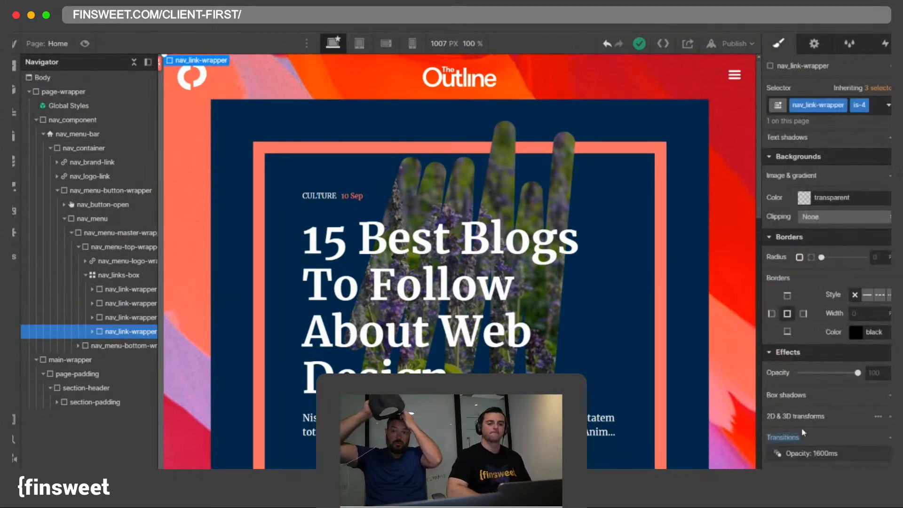
click(828, 454)
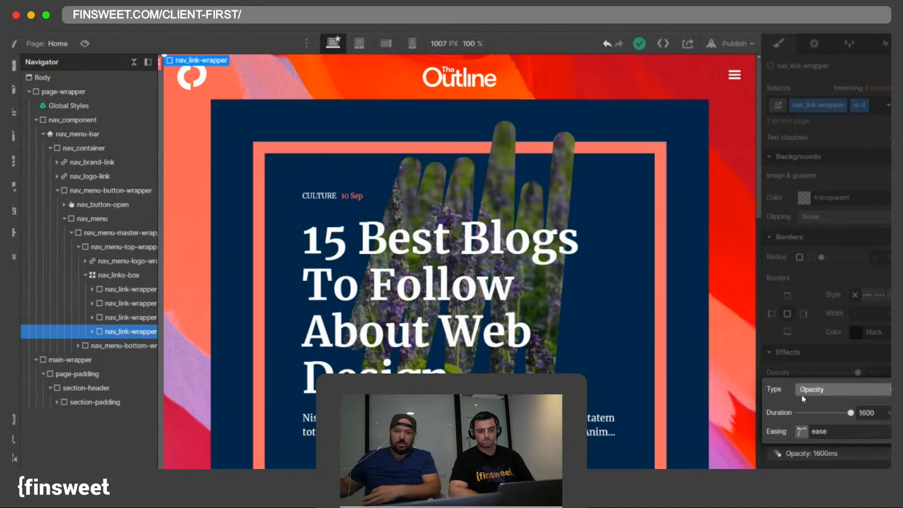
click(824, 389)
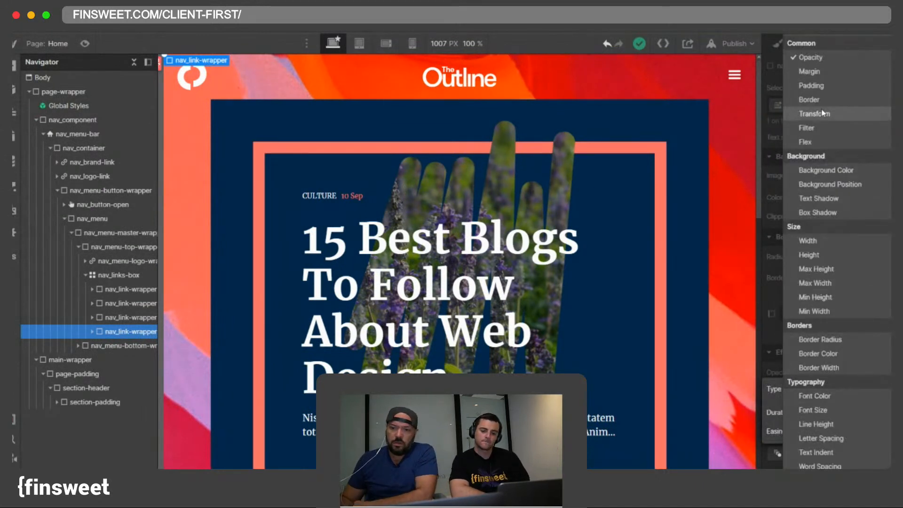
click(773, 439)
click(729, 259)
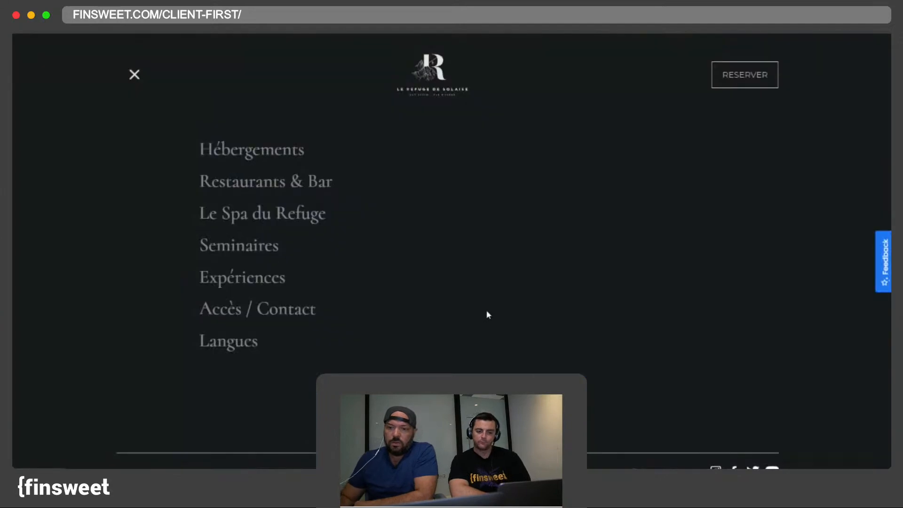
Step: Switch to the Le Refuge de Solaise site, examine its menu closing and scrolling image gallery, and return to the Webflow Designer
click(134, 74)
scroll(147, 258, down, 15)
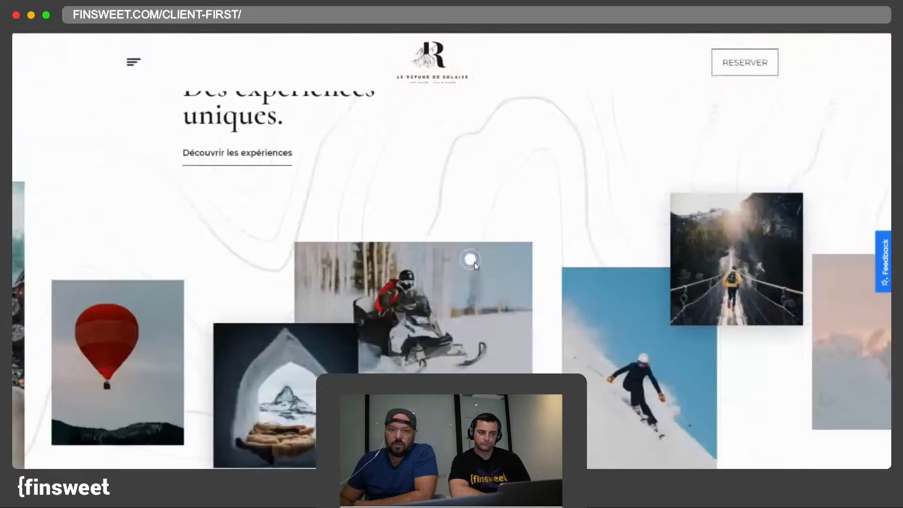
scroll(147, 258, up, 3)
scroll(843, 295, down, 6)
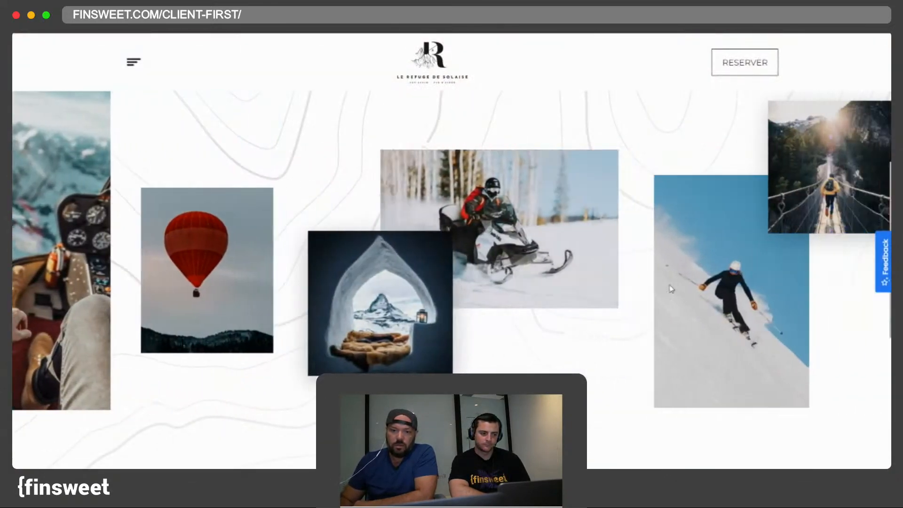
scroll(393, 297, up, 5)
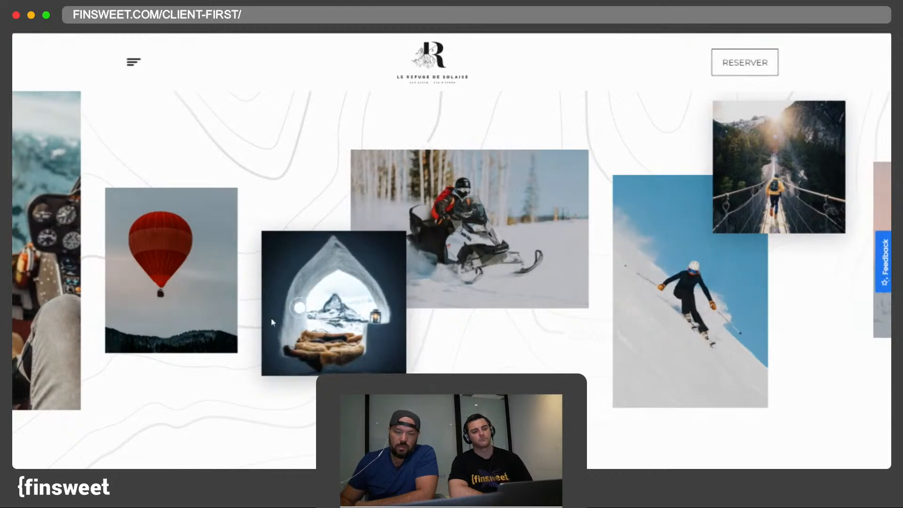
scroll(160, 317, up, 5)
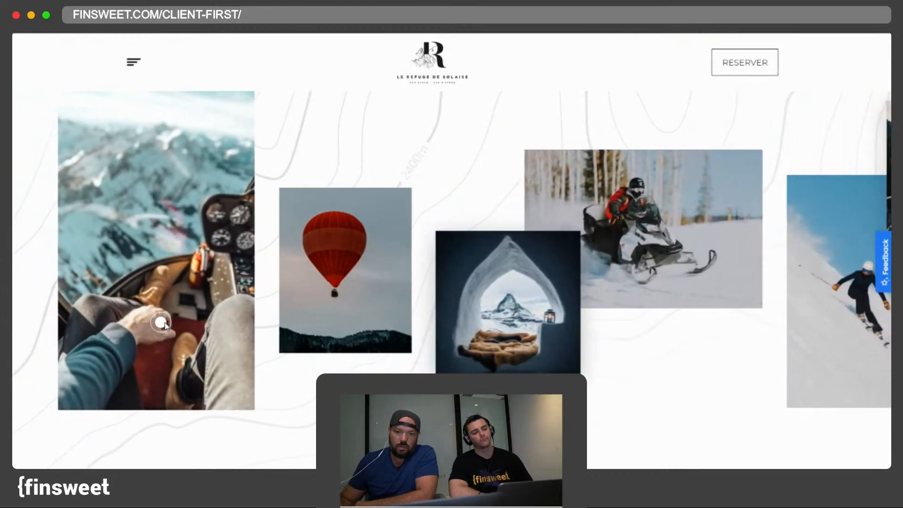
key(ctrl+Tab)
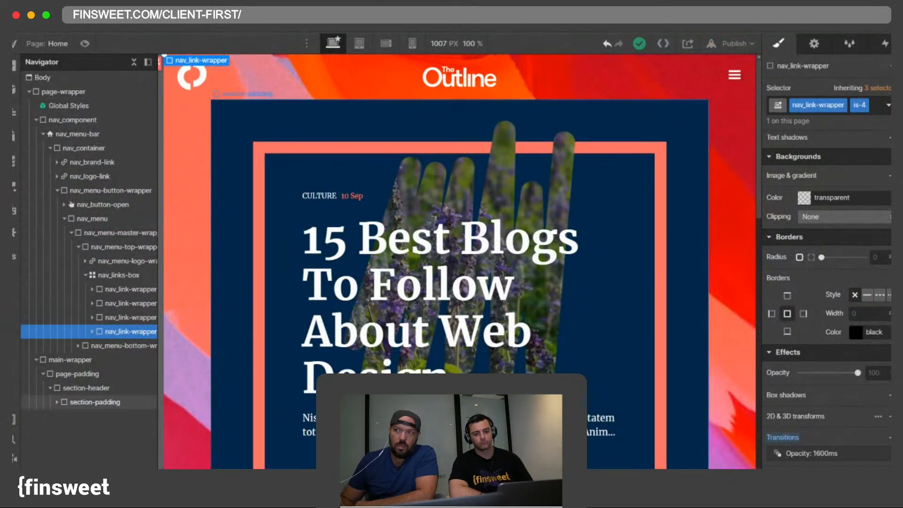
Step: Switch to the Le Refuge de Solaise site, look through its image gallery again, and return to the Webflow Designer
key(ctrl+Tab)
scroll(321, 171, down, 8)
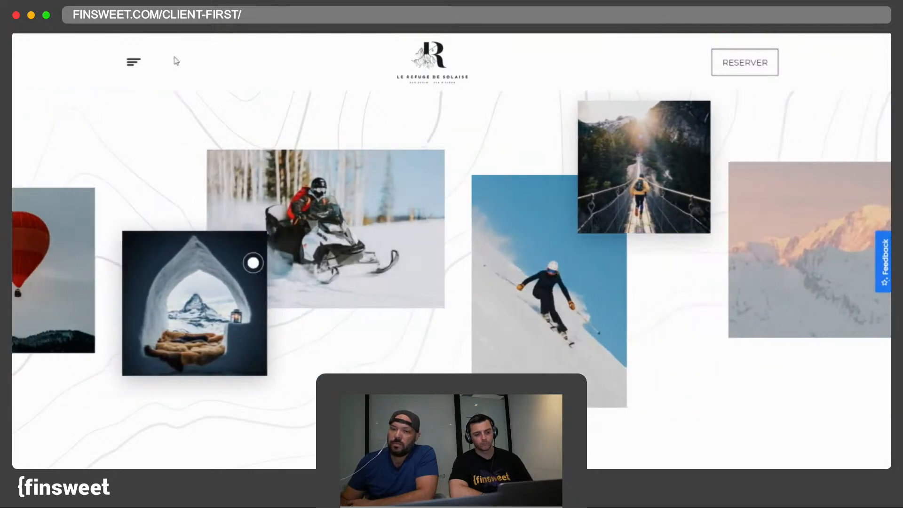
key(ctrl+Tab)
Step: Set the canvas width to 1440 px
key(h)
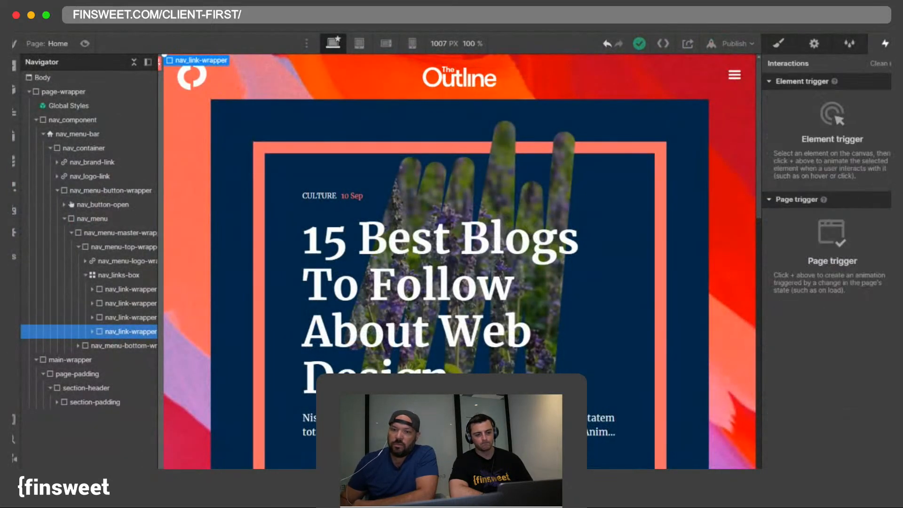
click(470, 44)
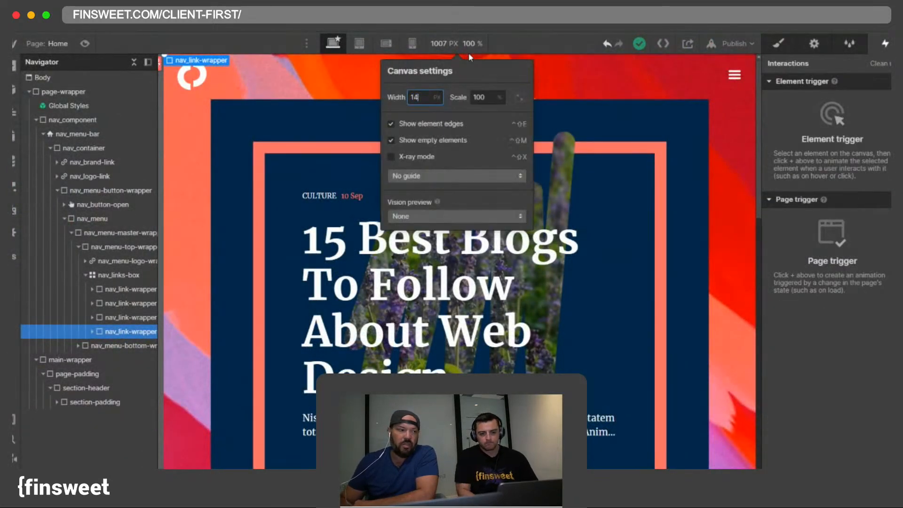
key(Return)
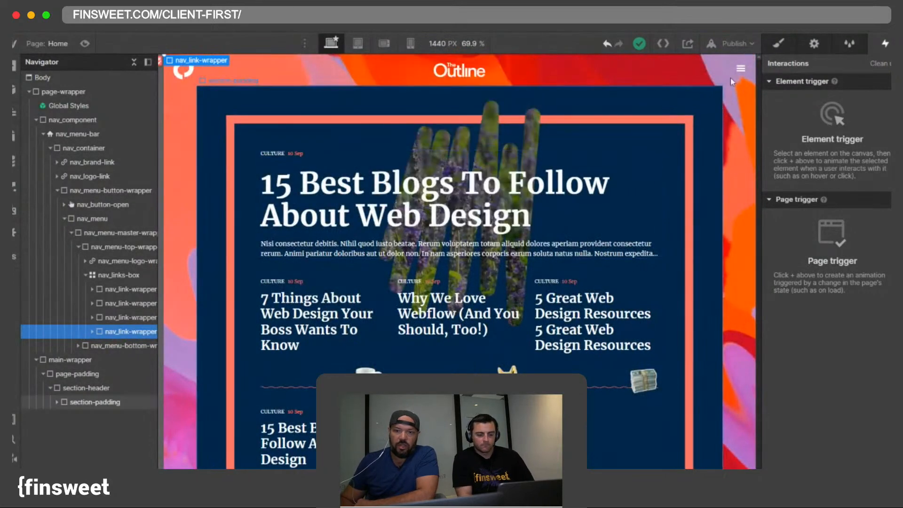
Step: Publish the site to the fs-livebuild-3.webflow.io domain
click(730, 51)
click(699, 213)
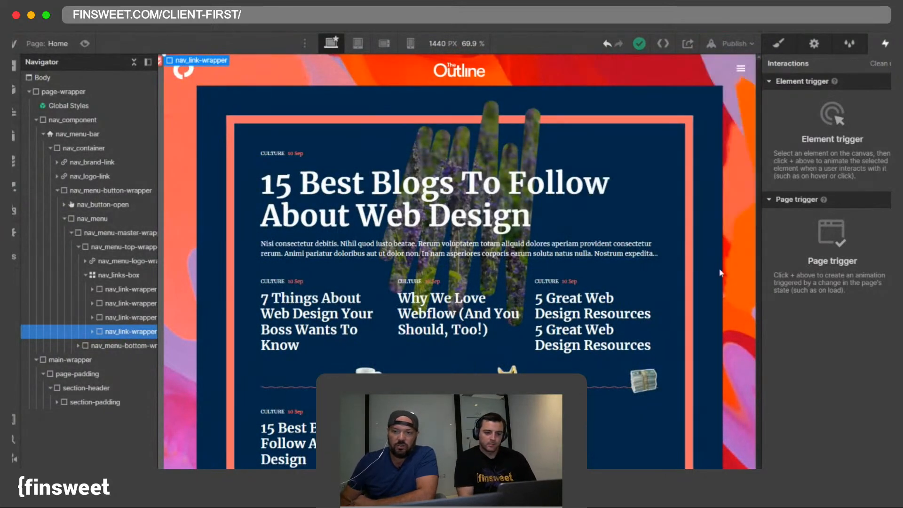
click(736, 42)
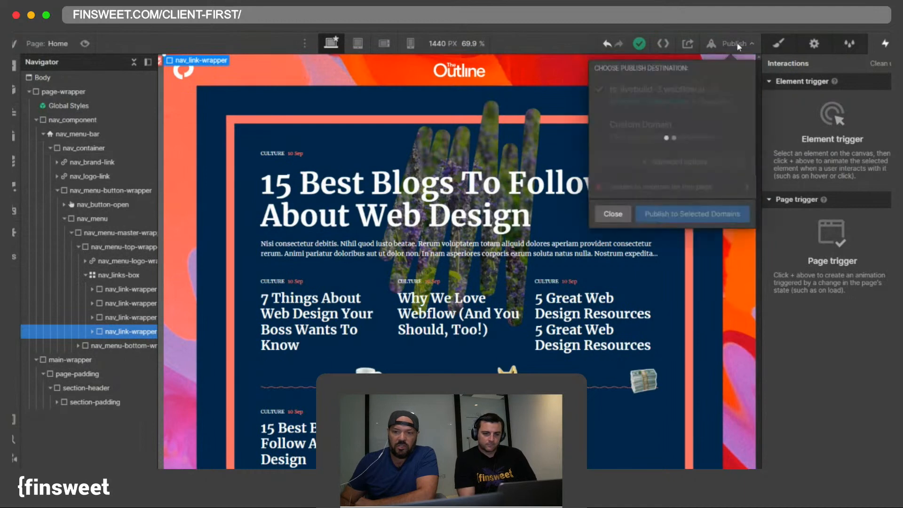
Step: Switch to the published site, test its navigation menu, and return to the Webflow Designer
click(736, 41)
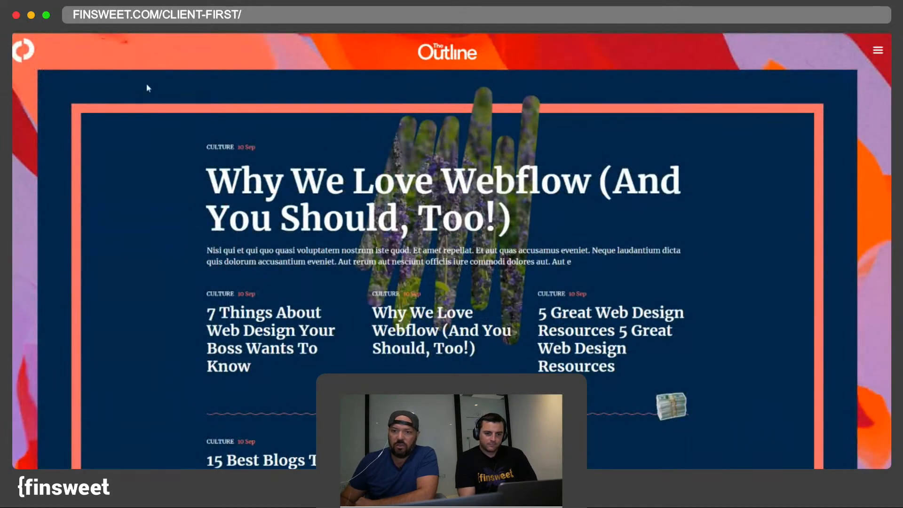
click(880, 65)
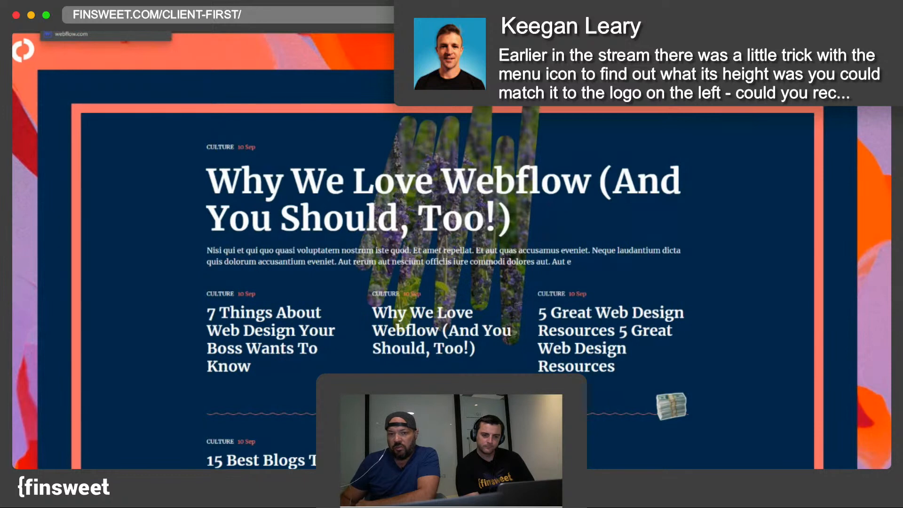
click(70, 28)
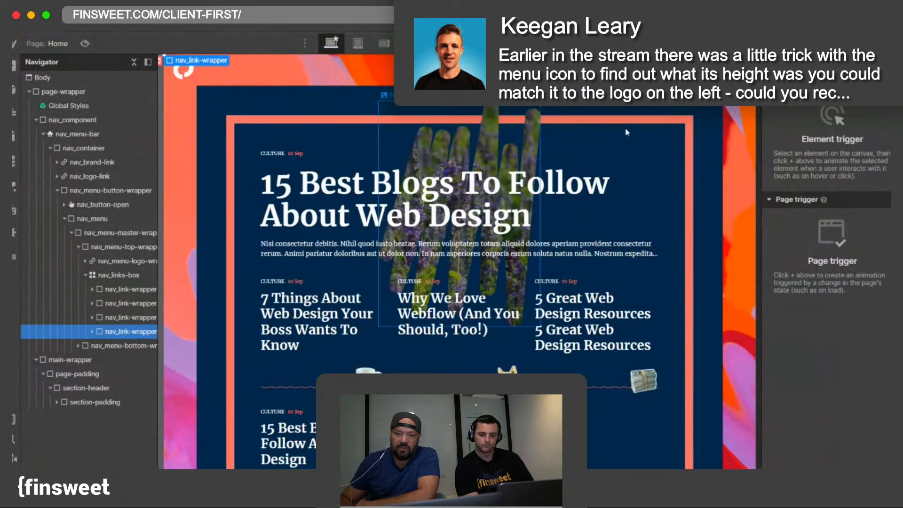
Step: Examine the actions in the Nav Open timed animation attached to nav_menu-bar
click(735, 69)
click(77, 134)
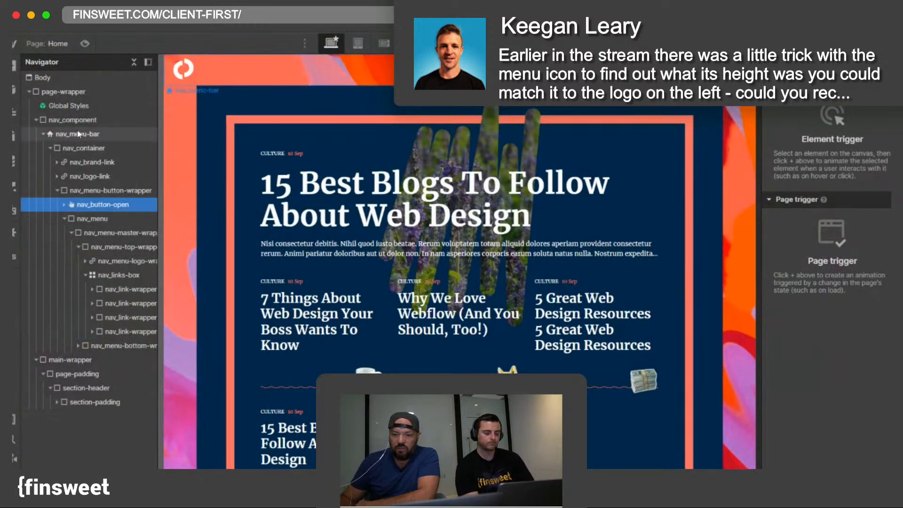
click(808, 183)
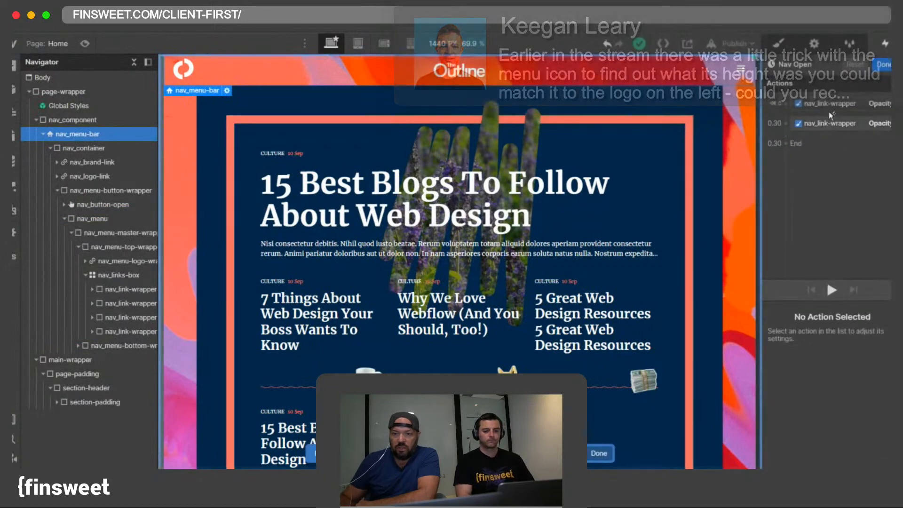
Step: Show the navigation menu on the canvas through the nav_button-open element's navbar settings
click(743, 82)
click(813, 44)
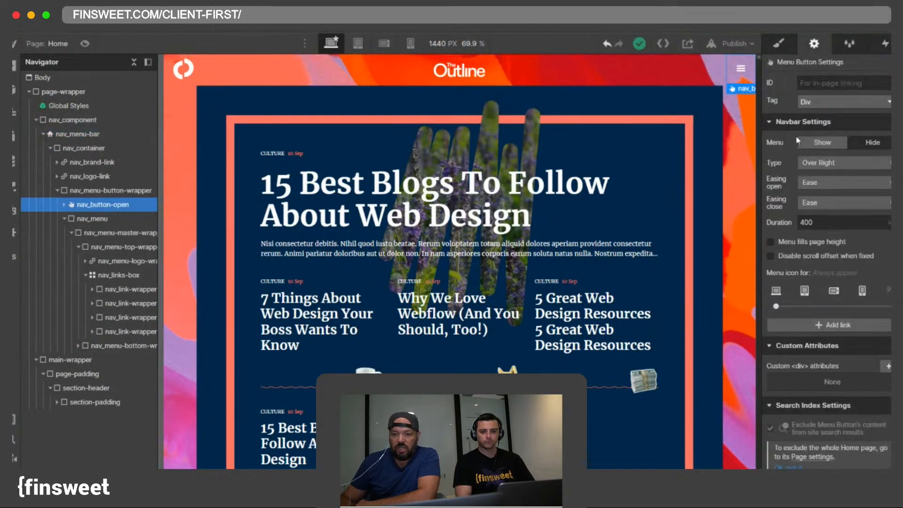
click(823, 141)
Step: Examine the mouse hover interaction on the mug nav_link-meme-icon of the RECENT link
click(778, 43)
click(495, 132)
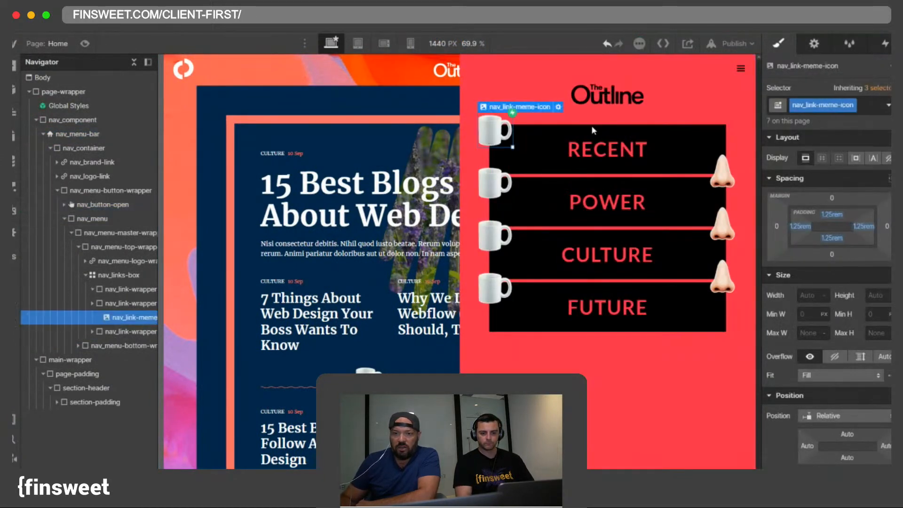
click(885, 43)
click(860, 104)
click(889, 86)
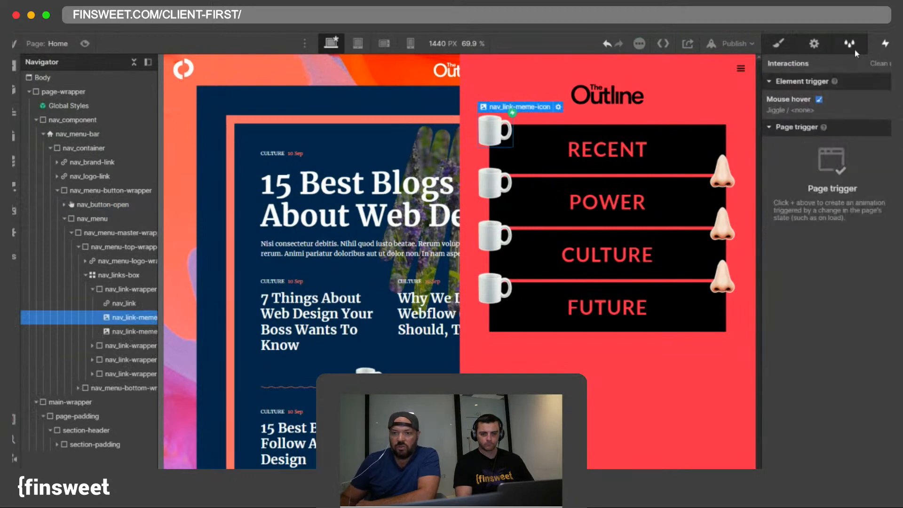
Step: Open nav_menu-bar's Nav Open animation and select the first link's nav_link-meme-icon to examine the timeline
click(97, 139)
click(816, 106)
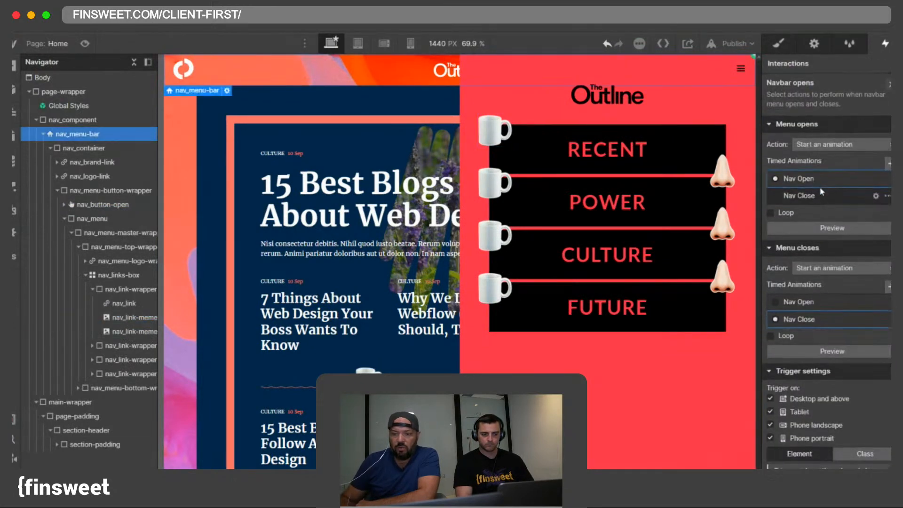
click(822, 175)
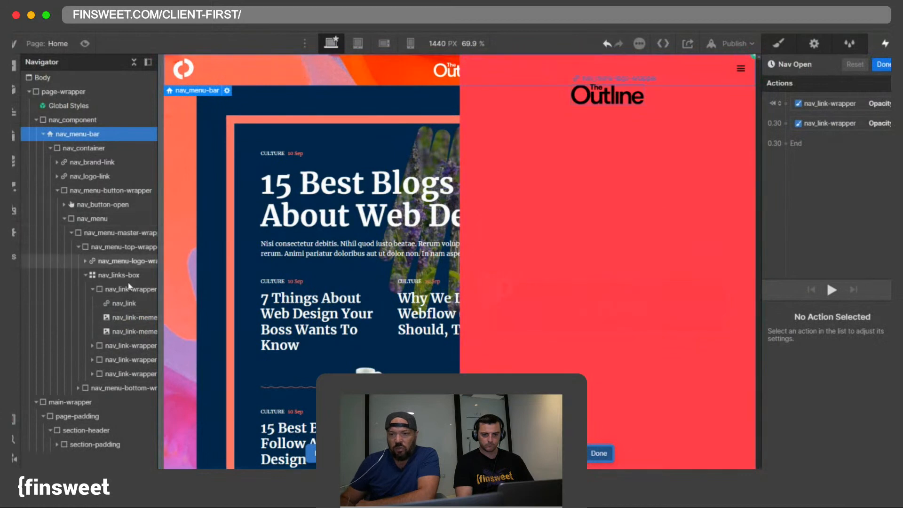
click(126, 318)
click(830, 294)
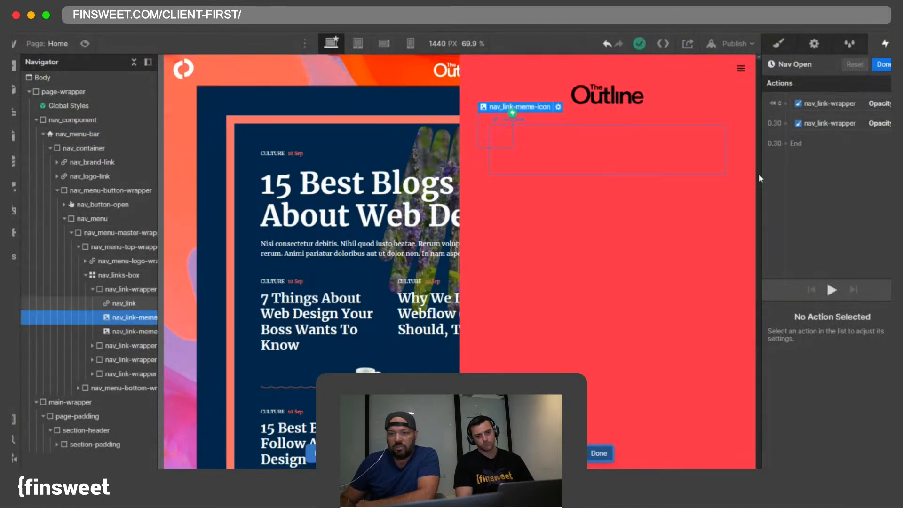
Step: Leave the Nav Open animation and reopen the Navbar opens interaction settings of nav_menu-bar
click(778, 44)
key(h)
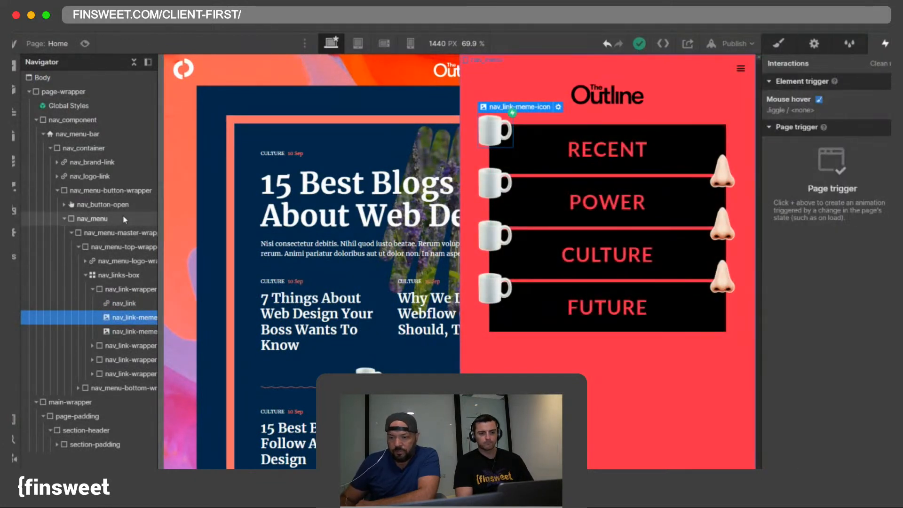
click(77, 134)
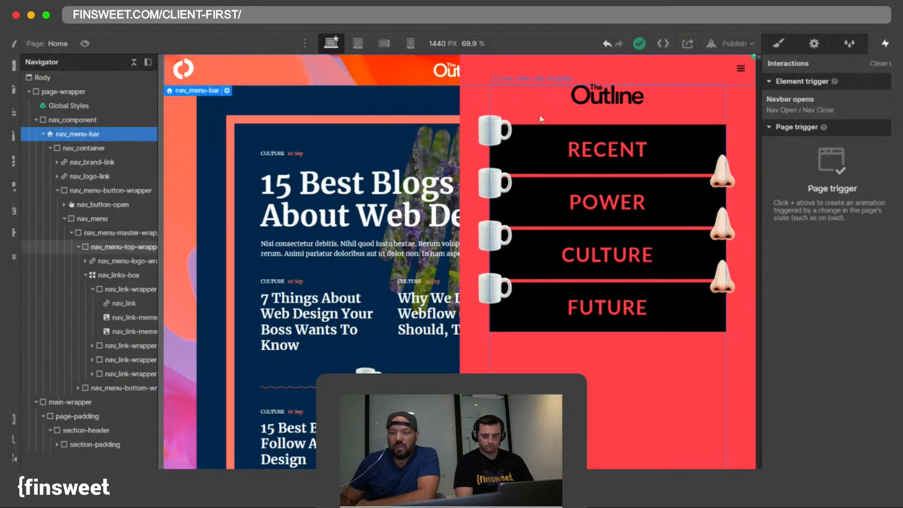
click(804, 111)
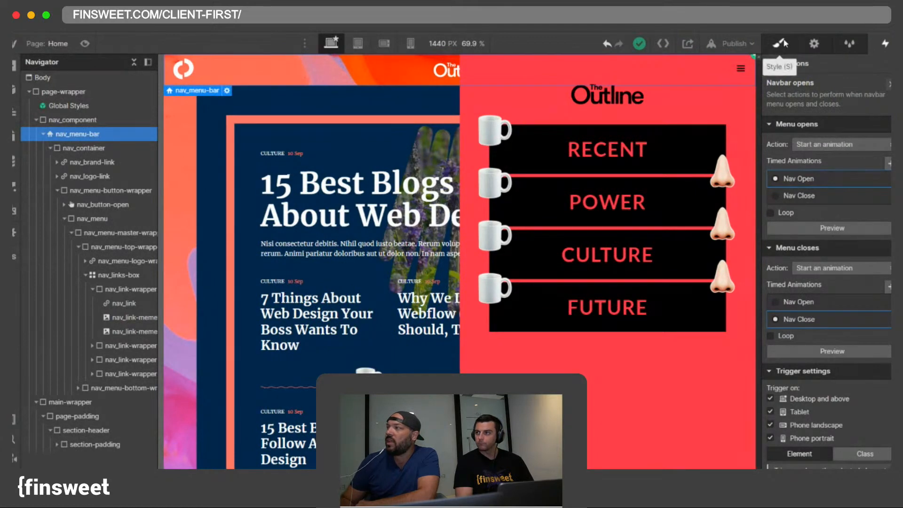
Step: Preview the staggered link fades in the navigation menu at full width, and return to editing
key(super+shift+p)
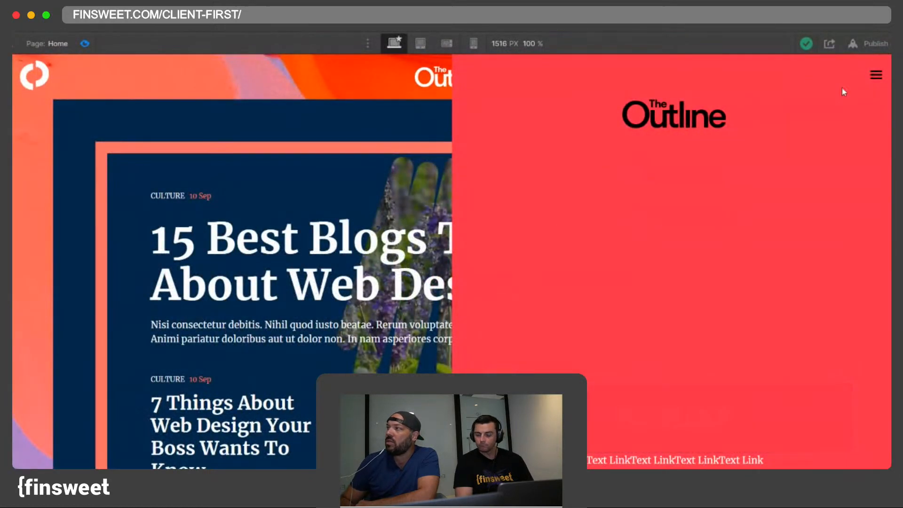
click(875, 74)
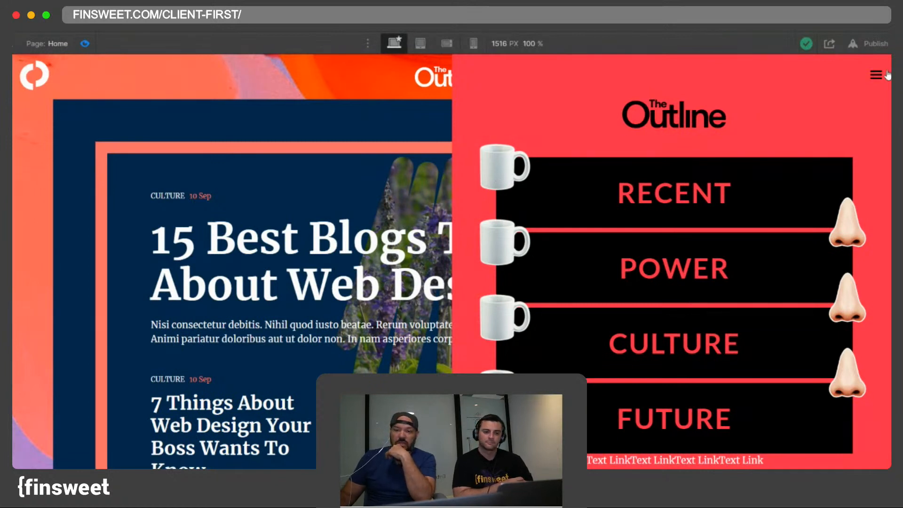
click(85, 44)
Step: Republish the site to fs-livebuild-3.webflow.io
click(732, 43)
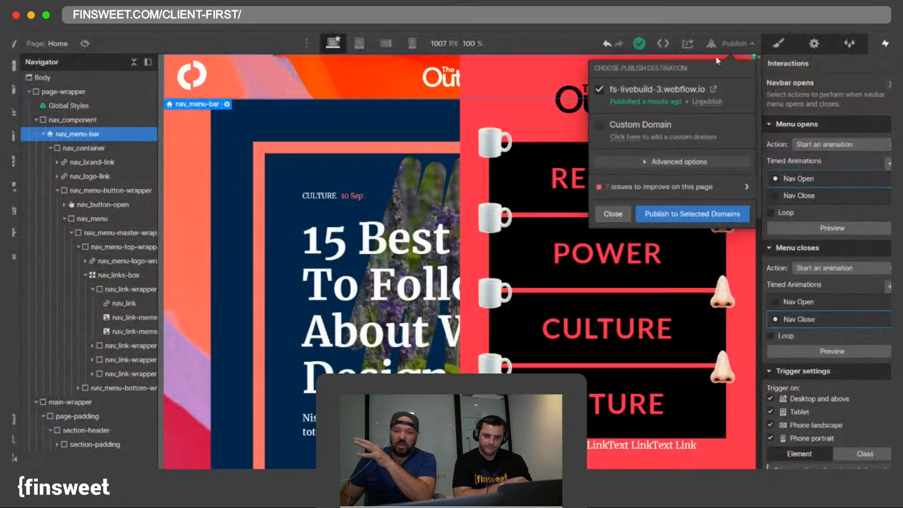
click(683, 214)
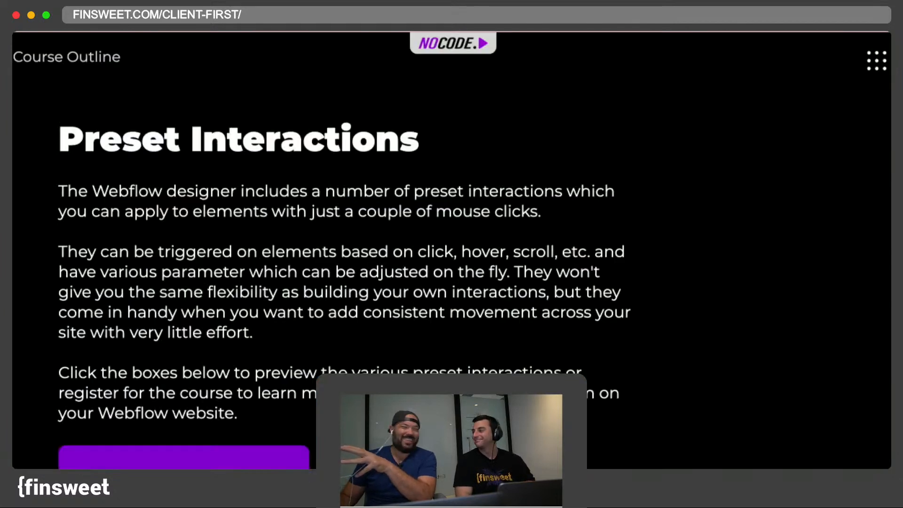
Step: Examine the NoCode course's Preset Interactions page, trying out demo boxes such as Pop, Jiggle and Drop
scroll(321, 216, down, 6)
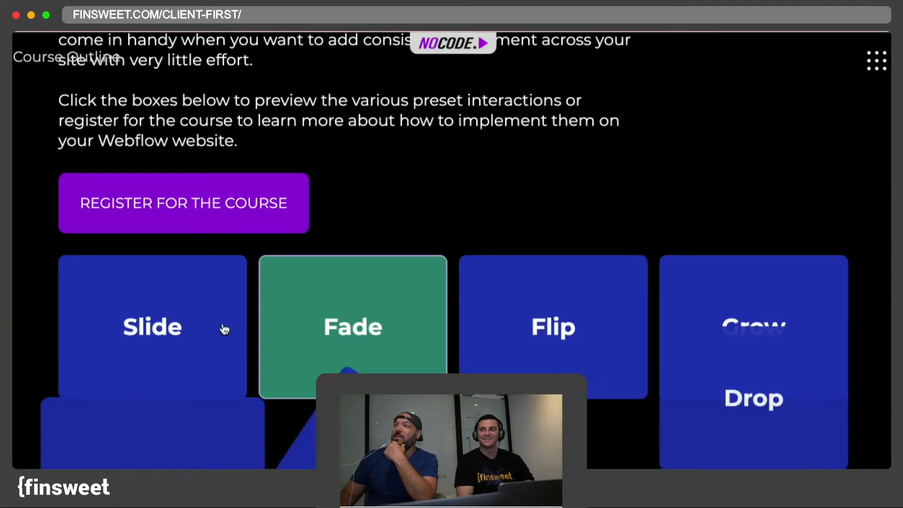
scroll(598, 343, down, 1)
scroll(553, 399, down, 3)
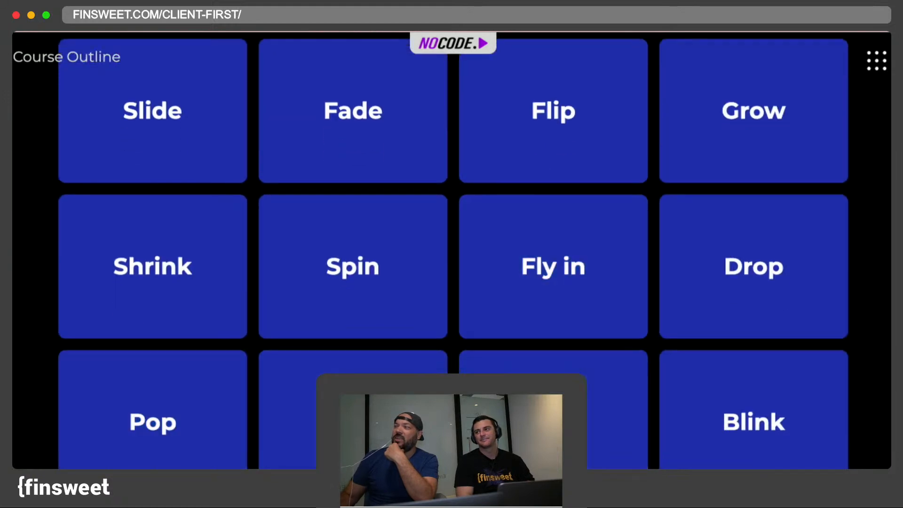
scroll(352, 414, down, 2)
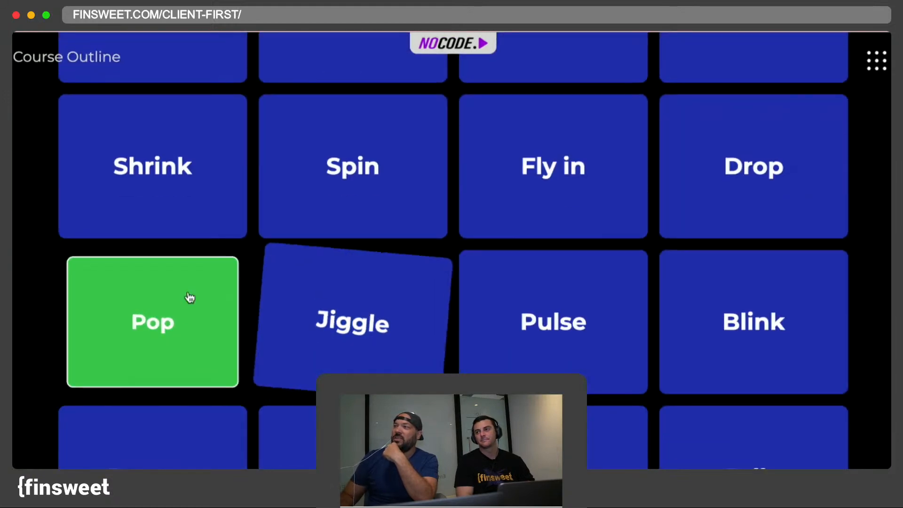
scroll(337, 213, up, 3)
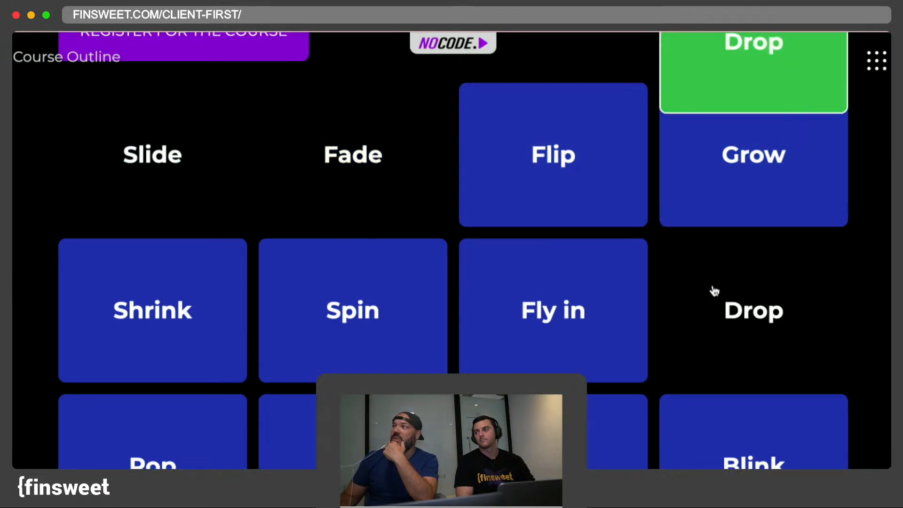
scroll(658, 442, down, 3)
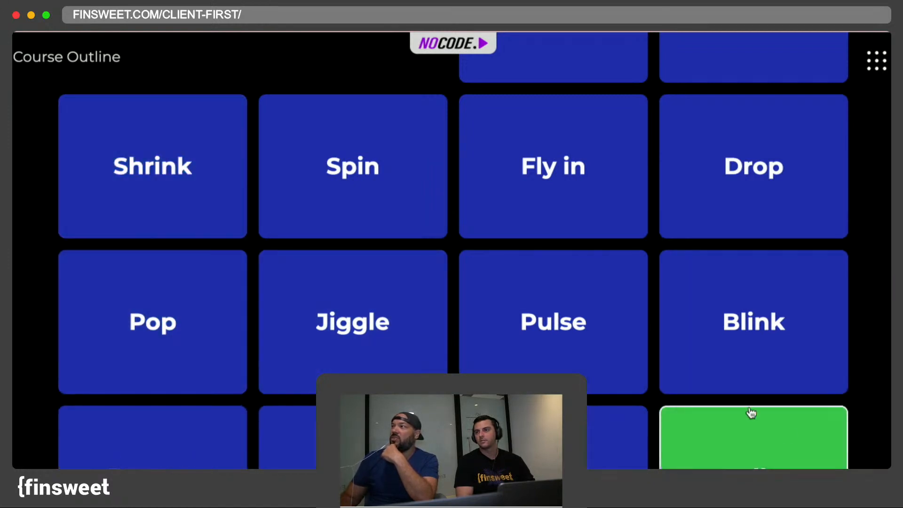
scroll(591, 377, up, 4)
scroll(592, 377, down, 4)
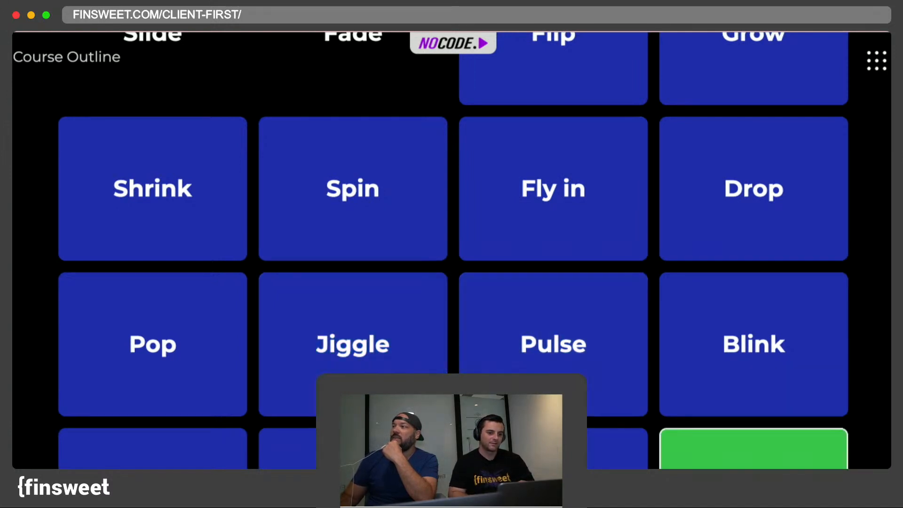
scroll(383, 354, down, 1)
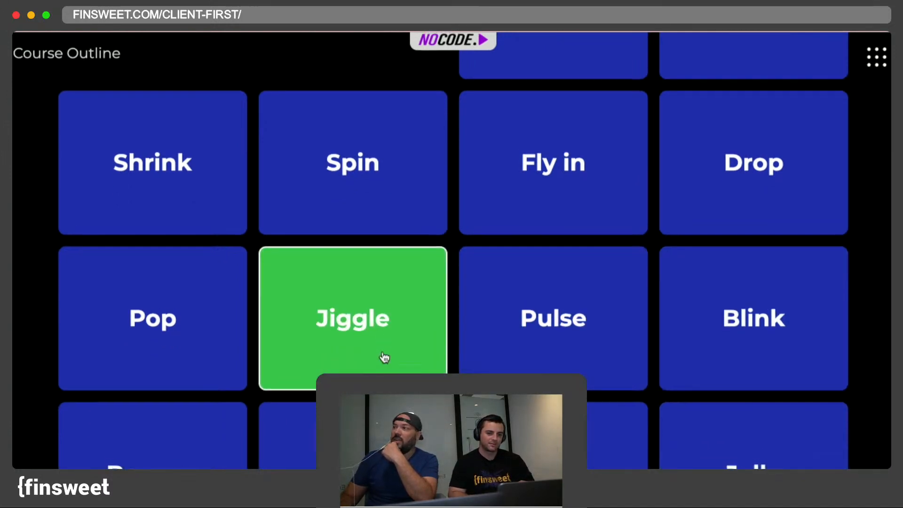
scroll(385, 352, up, 6)
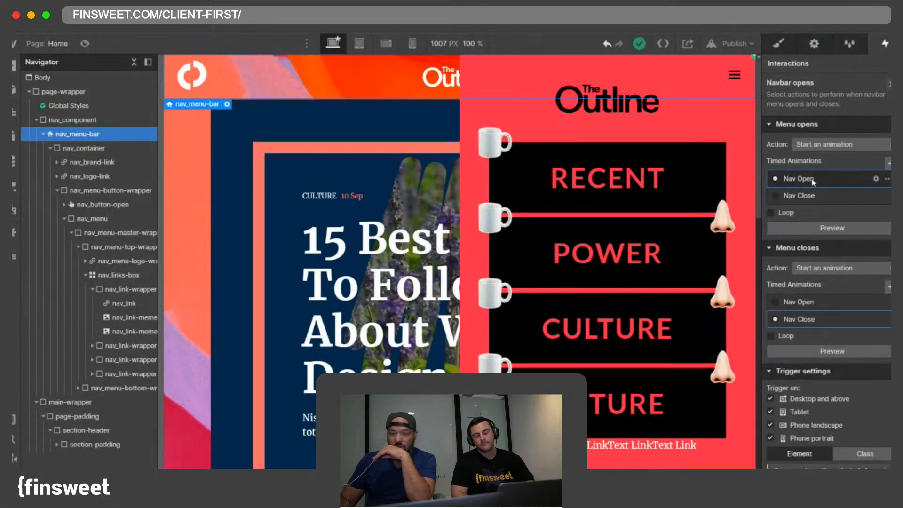
Step: Add an Opacity action for the mug nav_link-meme-icon to the Nav Open animation
click(881, 177)
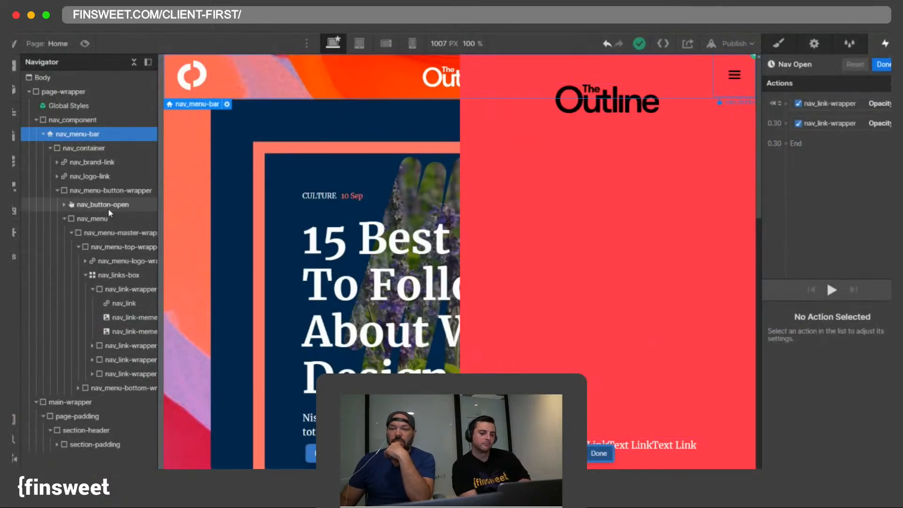
click(492, 142)
click(883, 83)
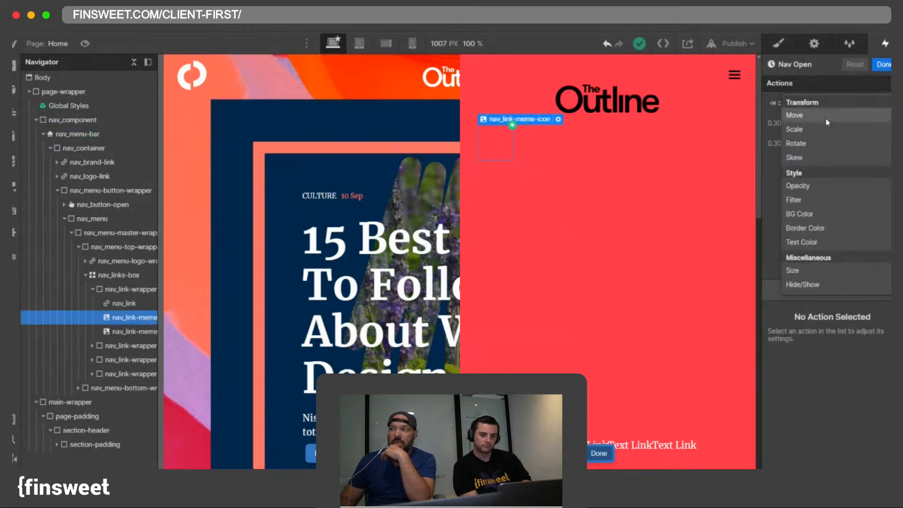
click(797, 186)
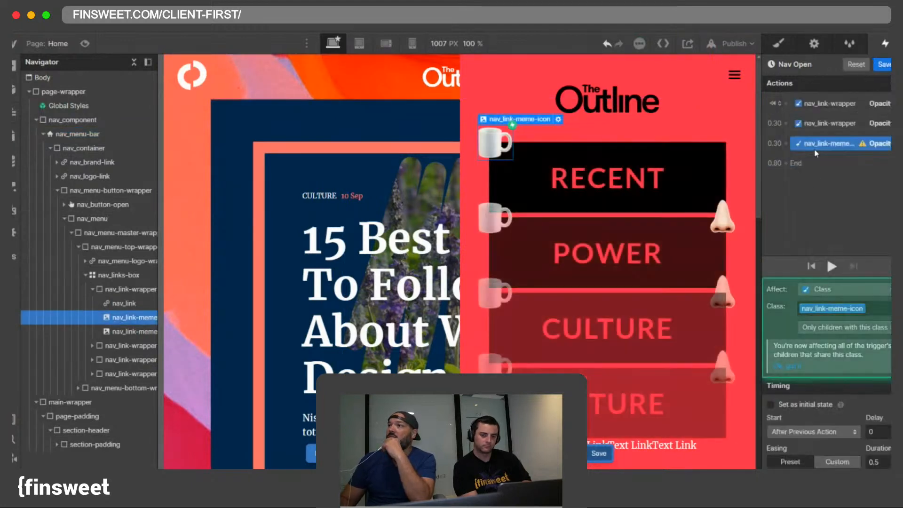
Step: Make the mug's nav_link-meme-icon Opacity action an initial state in the Nav Open animation, and duplicate it
drag(828, 143, 810, 106)
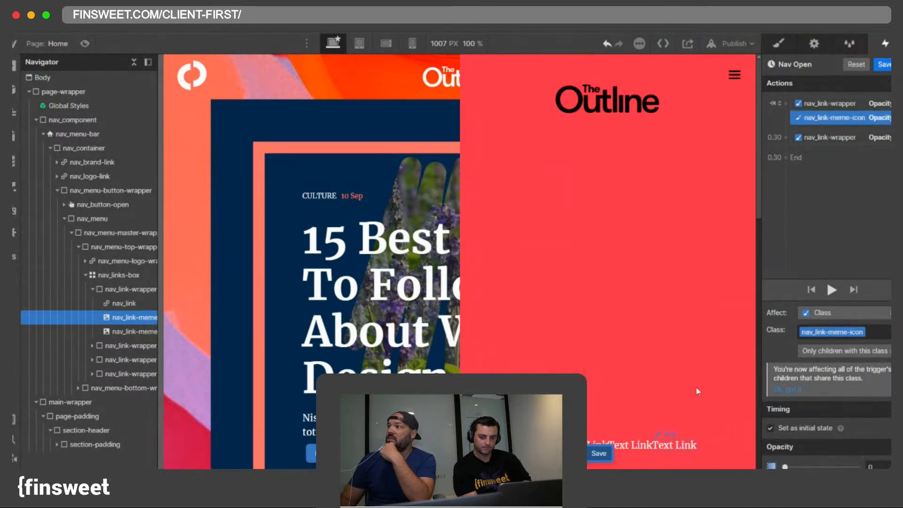
right_click(824, 120)
click(822, 157)
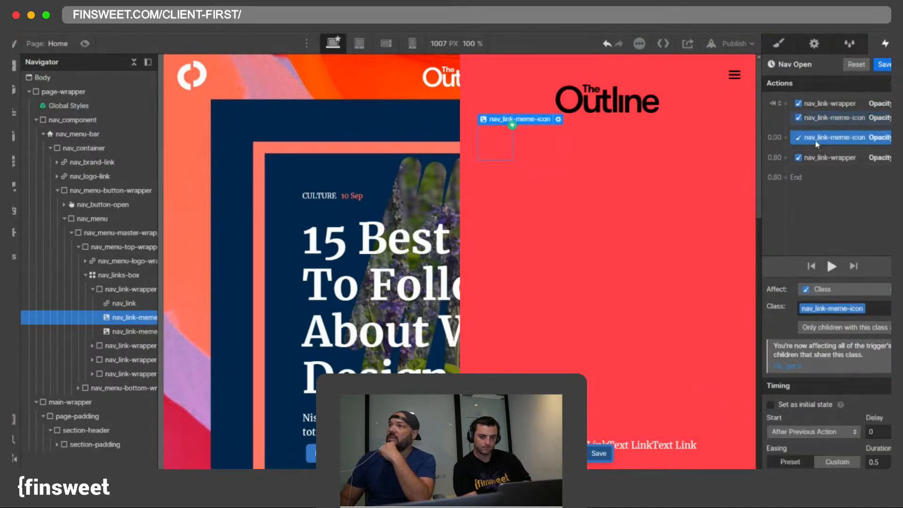
Step: Run the duplicated meme-icon Opacity action with the second nav_link-wrapper fade, at a 0.3 second delay and a duration of 0
drag(827, 149, 823, 164)
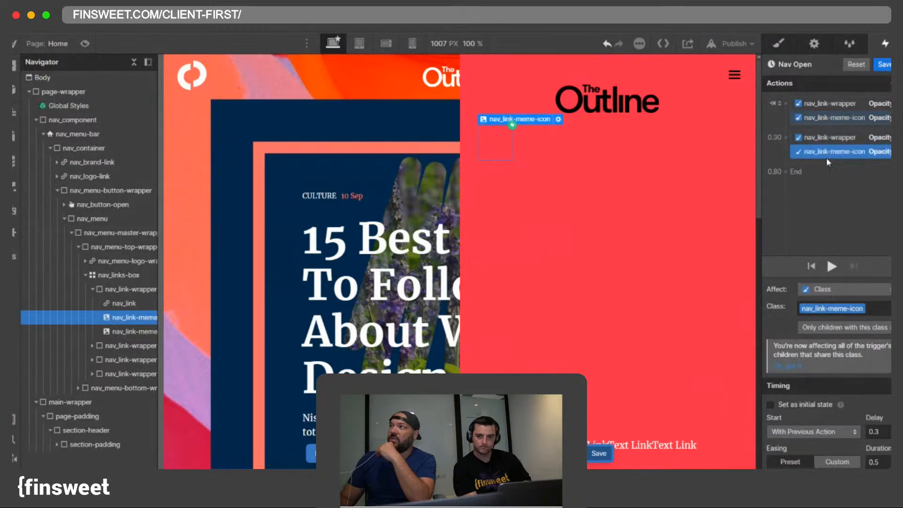
click(874, 431)
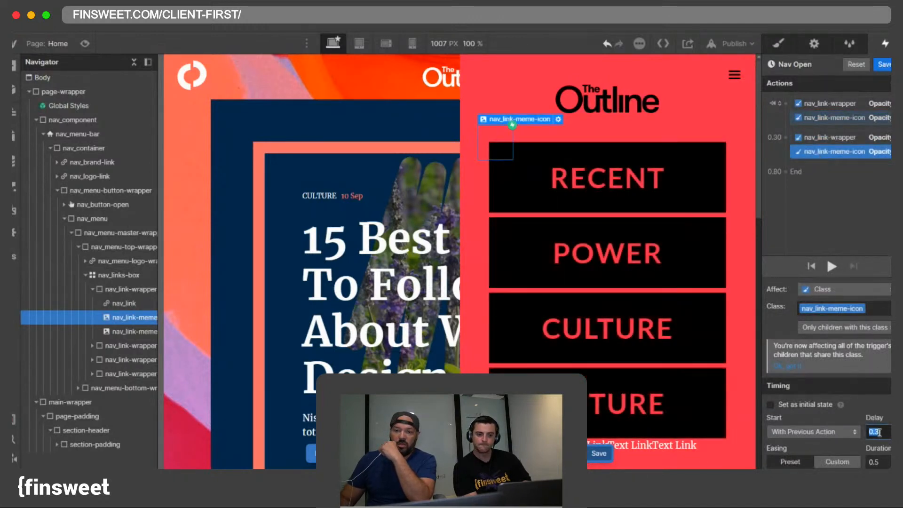
scroll(874, 431, down, 2)
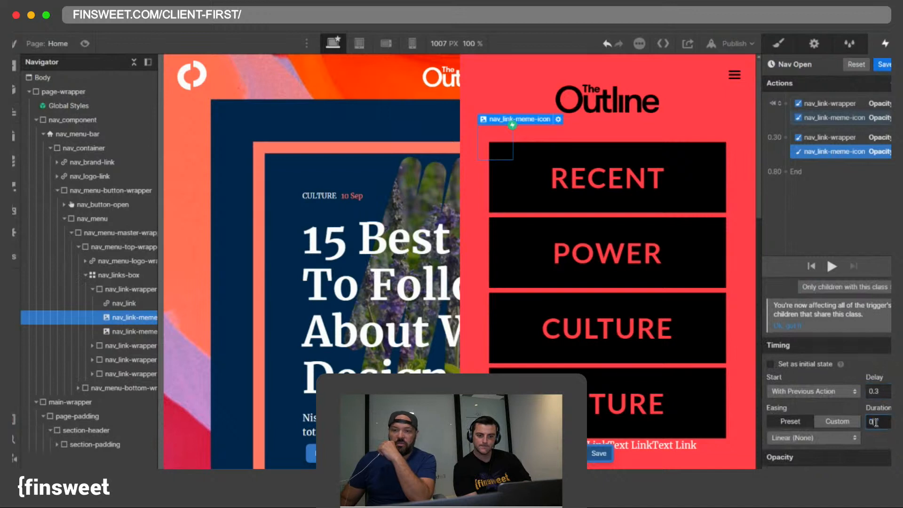
key(Return)
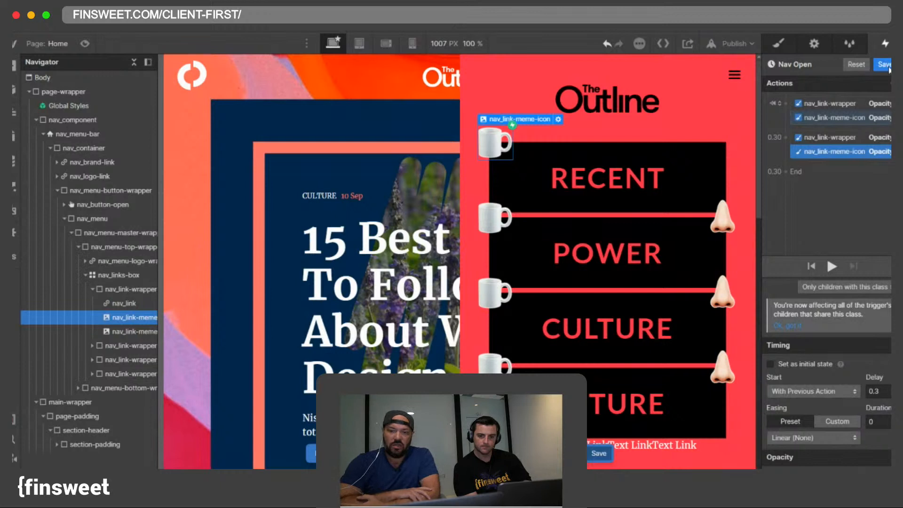
Step: Duplicate the second meme-icon Opacity action to start after the previous action with a 1 second delay, and save the animation
right_click(827, 153)
click(833, 201)
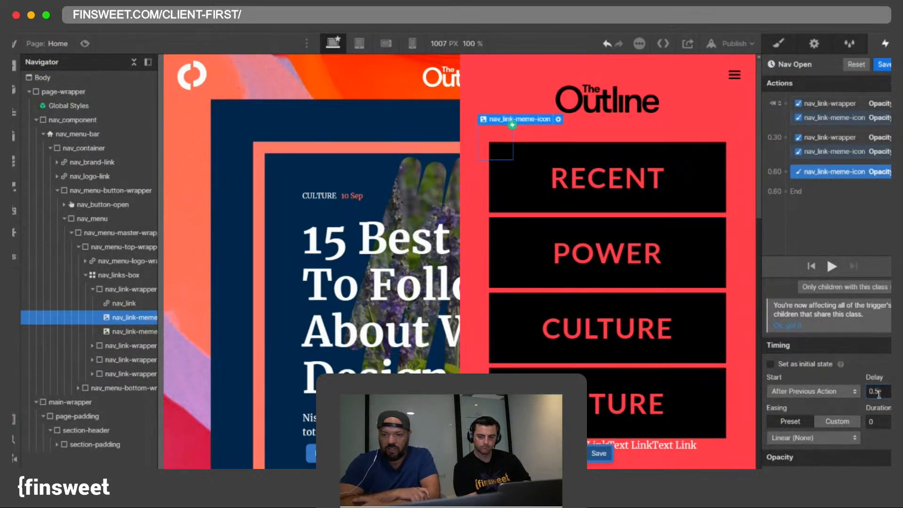
key(Return)
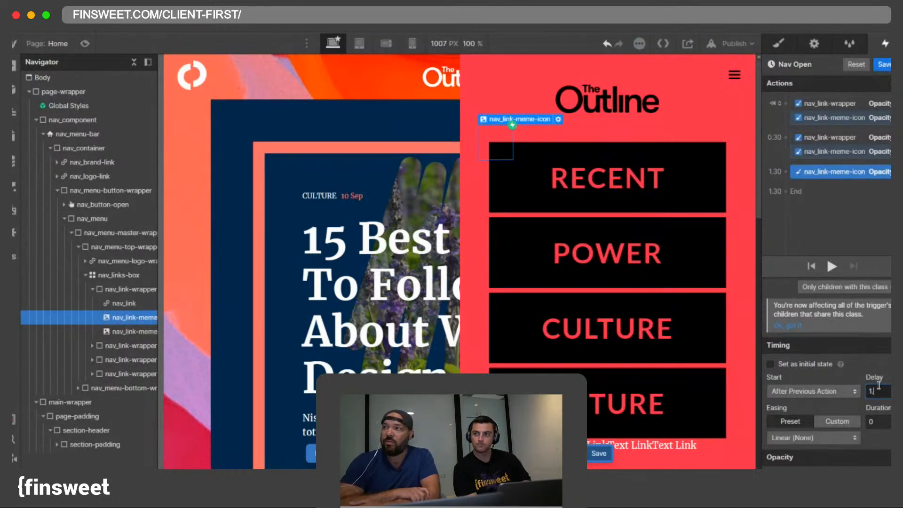
click(882, 64)
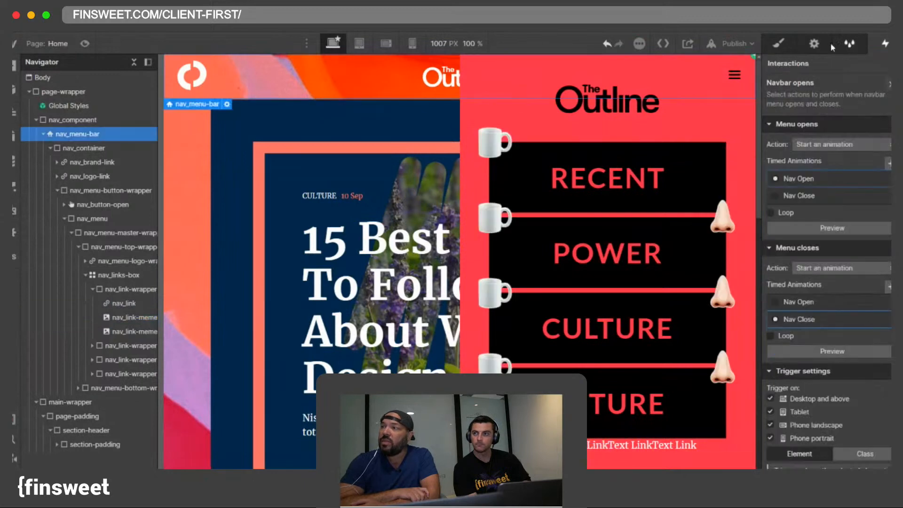
Step: Change the nav_link-meme-icon class's transition type from Opacity to All Properties
click(775, 45)
click(494, 142)
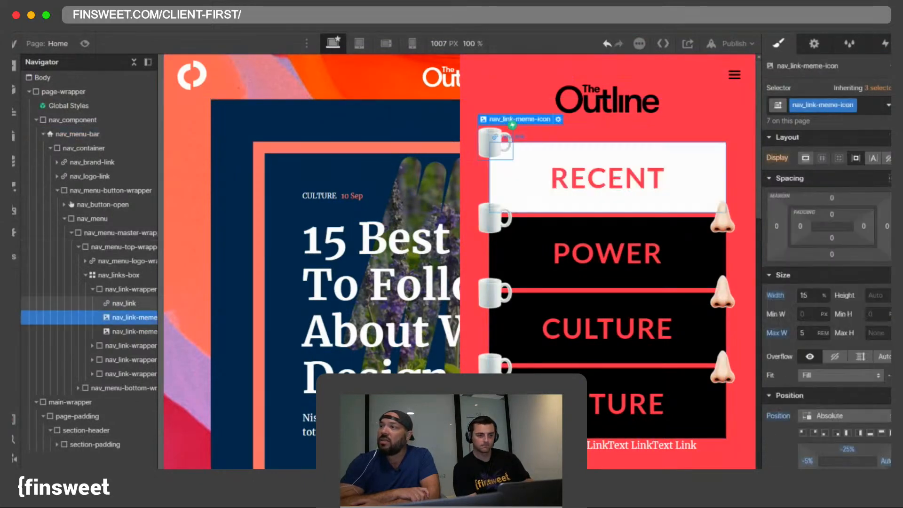
scroll(883, 271, down, 1)
click(885, 410)
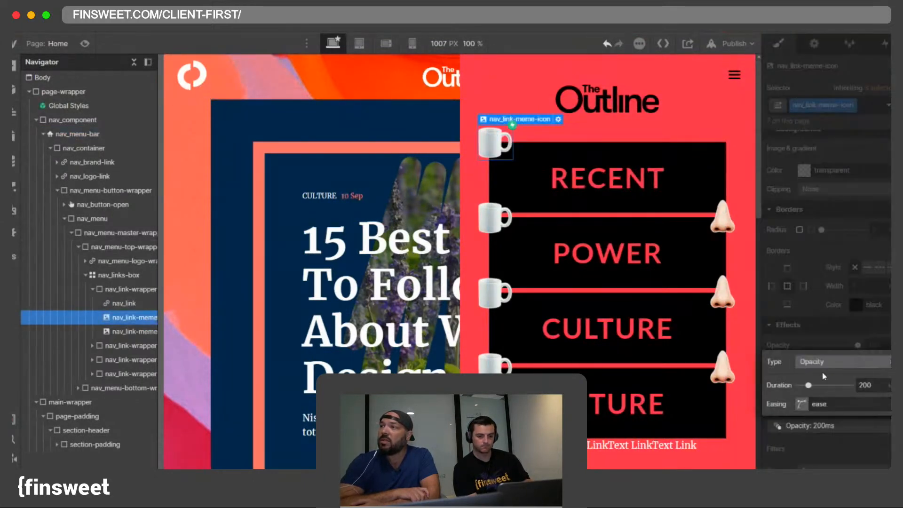
click(822, 363)
scroll(818, 367, down, 5)
click(818, 441)
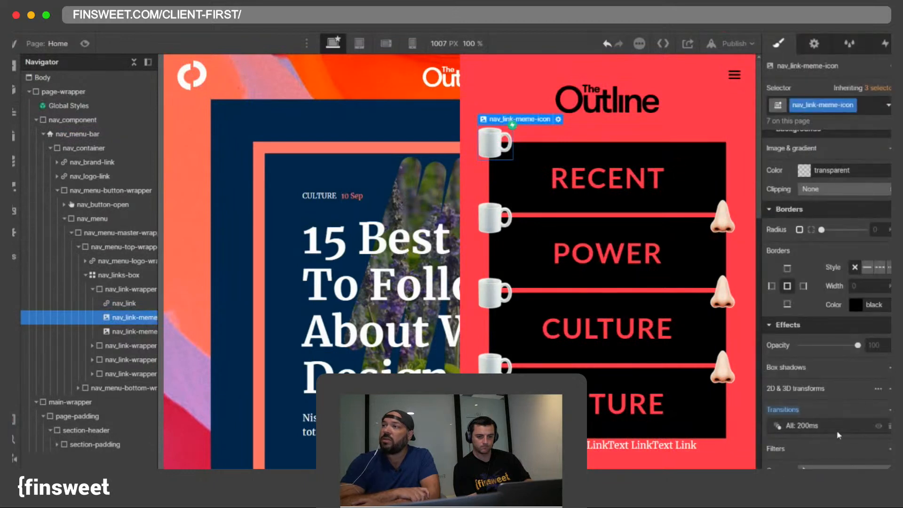
click(872, 423)
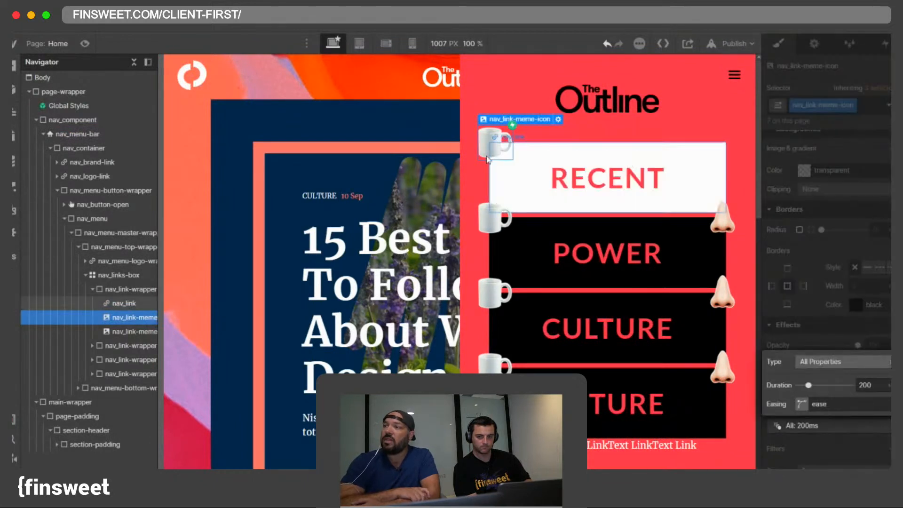
Step: Add the combo class is-2 to the mug icon beside the POWER link
click(494, 212)
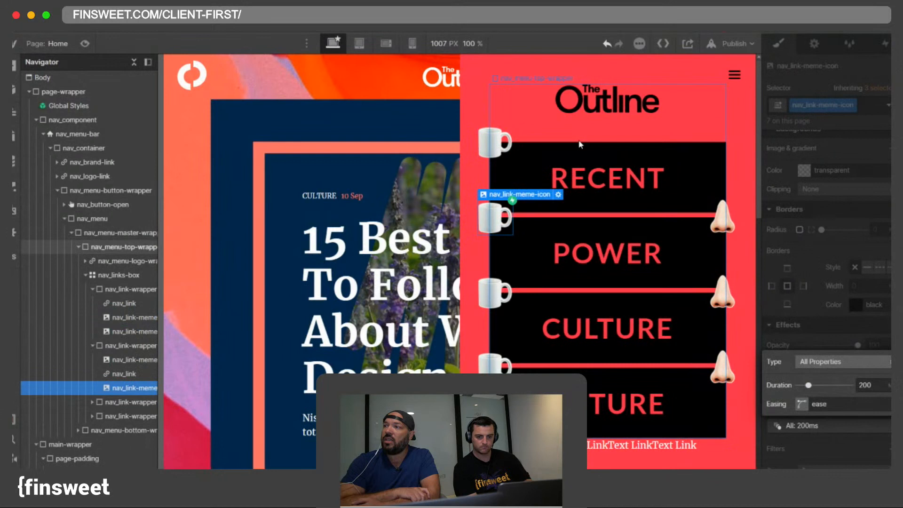
click(719, 212)
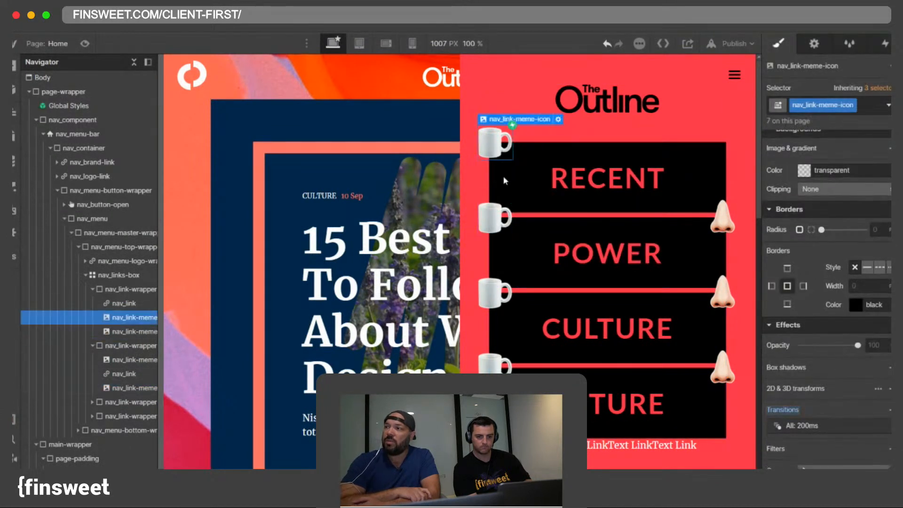
click(867, 106)
text(is-2)
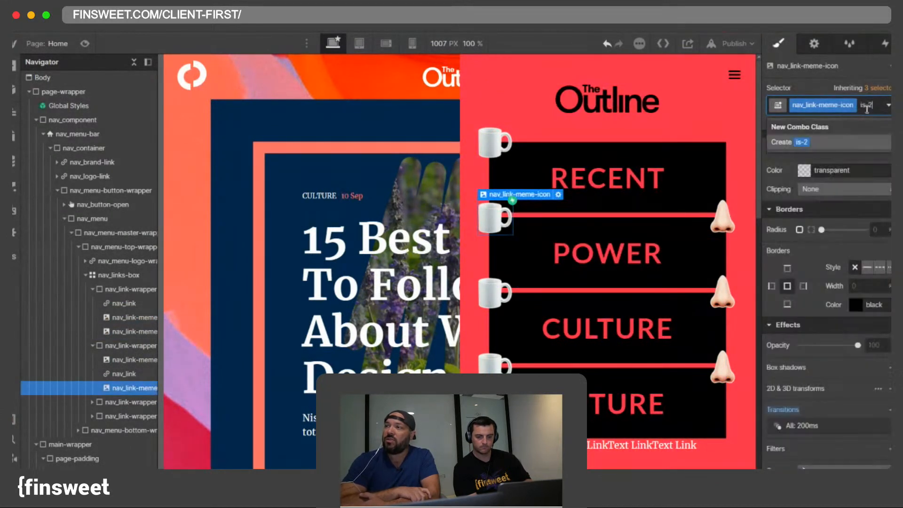
key(Return)
Step: Add the combo class is-3 to the mug icon beside the CULTURE link
click(510, 297)
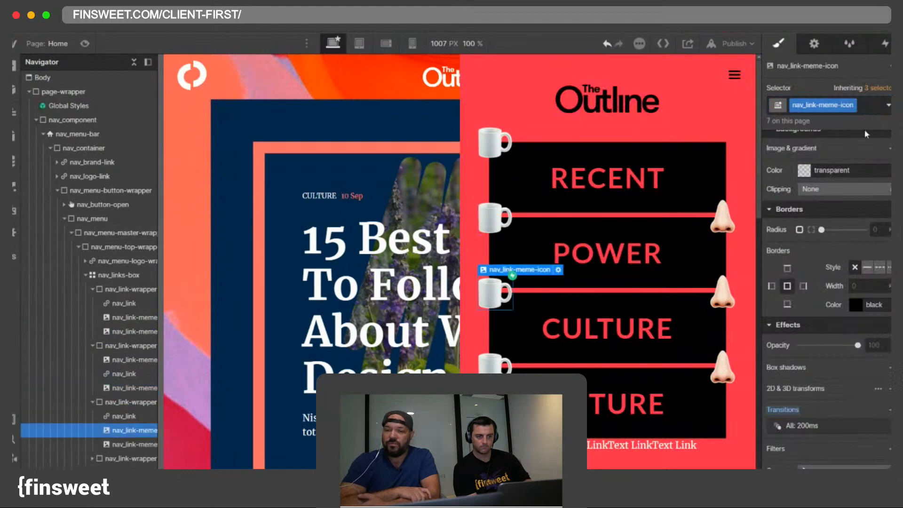
click(877, 110)
text(is-3)
key(Return)
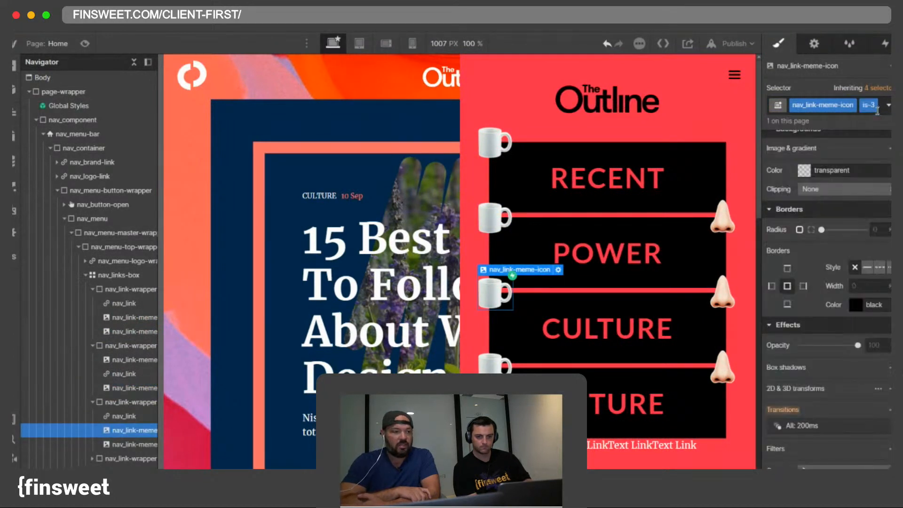
Step: Add the combo class is-4 to the mug icon beside the FUTURE link
click(499, 360)
click(871, 106)
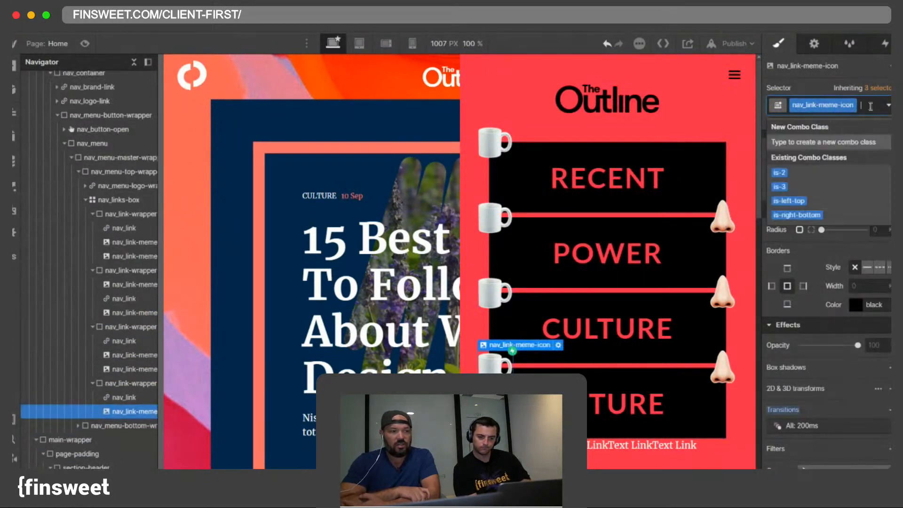
text(is-4)
key(Return)
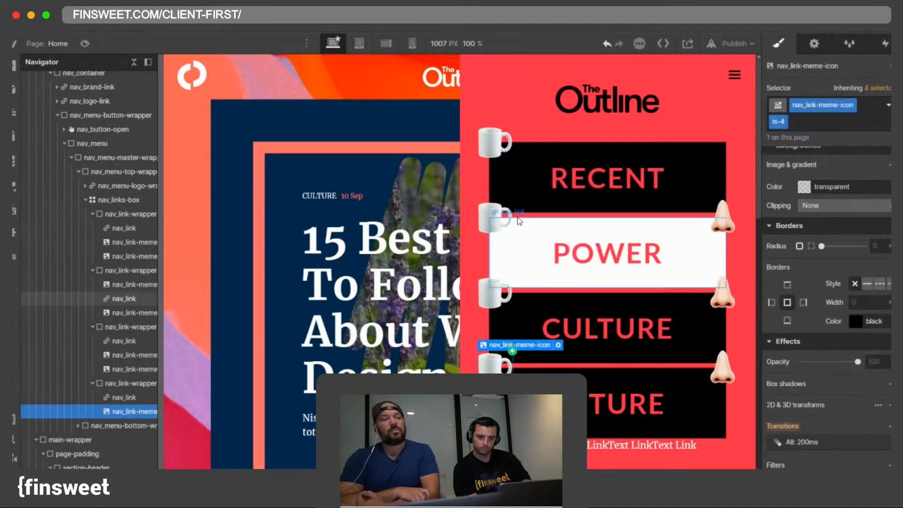
Step: Try a 400 ms All Properties transition on the is-2 mug icon beside POWER
click(495, 218)
click(824, 408)
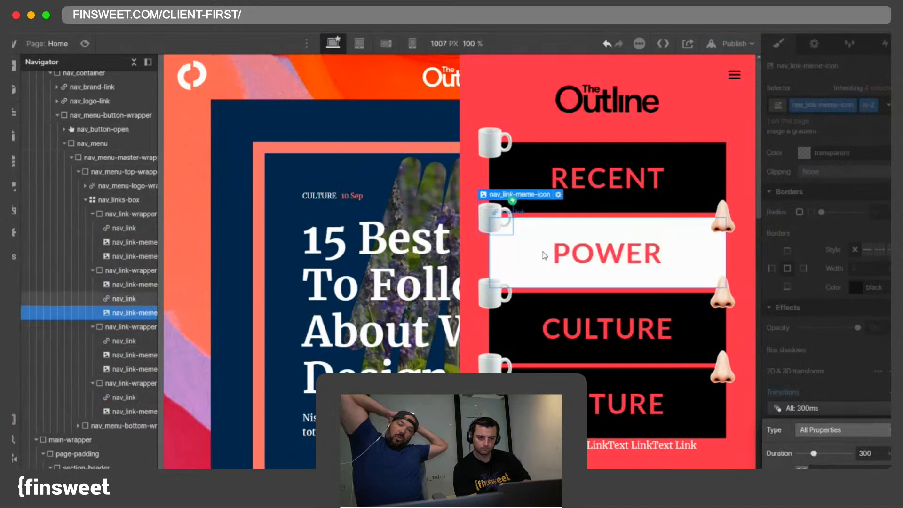
drag(813, 454, 819, 453)
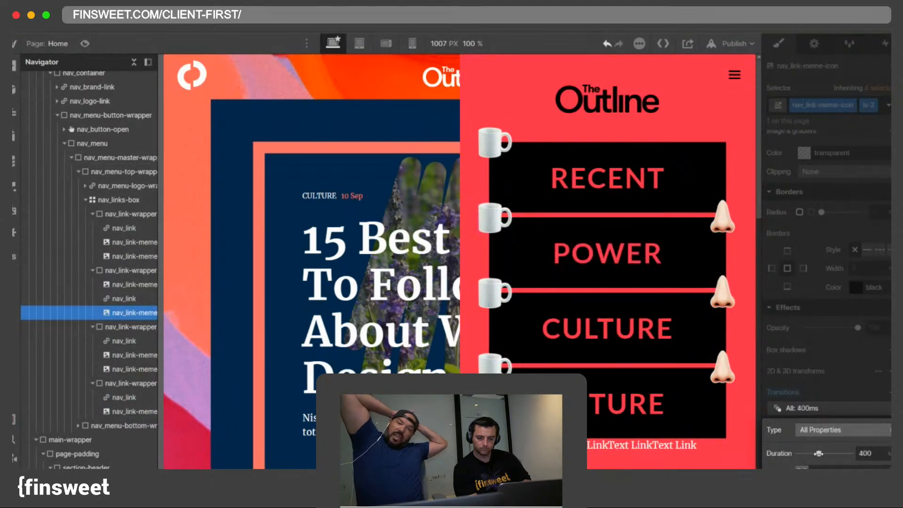
Step: Try a 250 ms All Properties transition on the is-3 mug icon beside CULTURE
click(496, 292)
click(818, 409)
drag(814, 460, 816, 459)
click(874, 454)
click(801, 392)
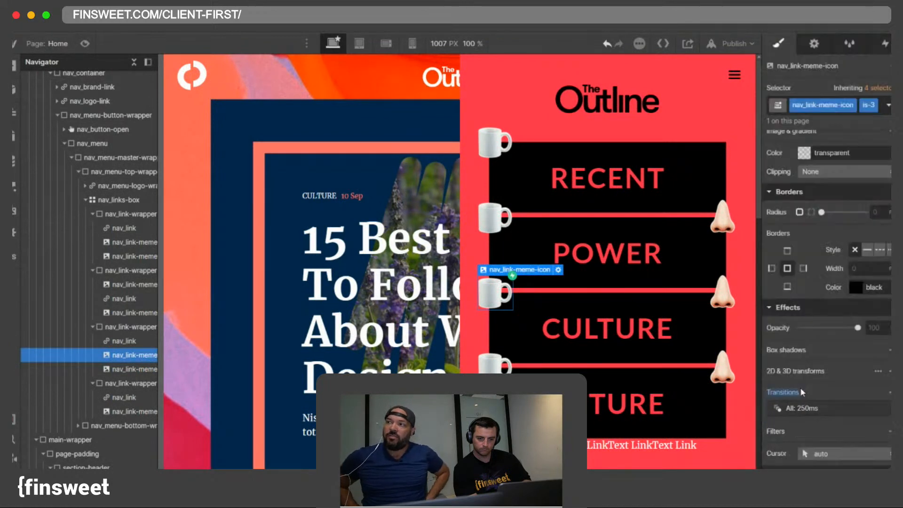
Step: Reset the transition overrides on the is-3 and is-2 mug icons to the inherited values
alt+click(784, 395)
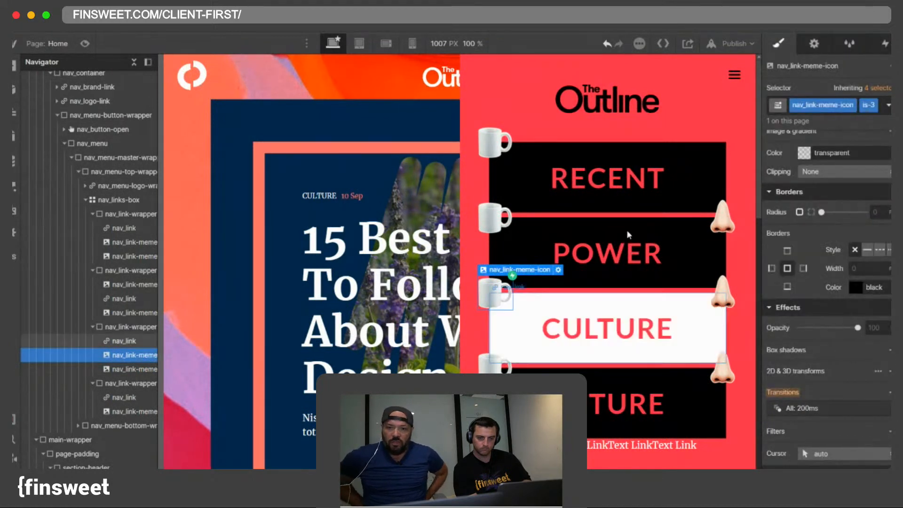
click(495, 217)
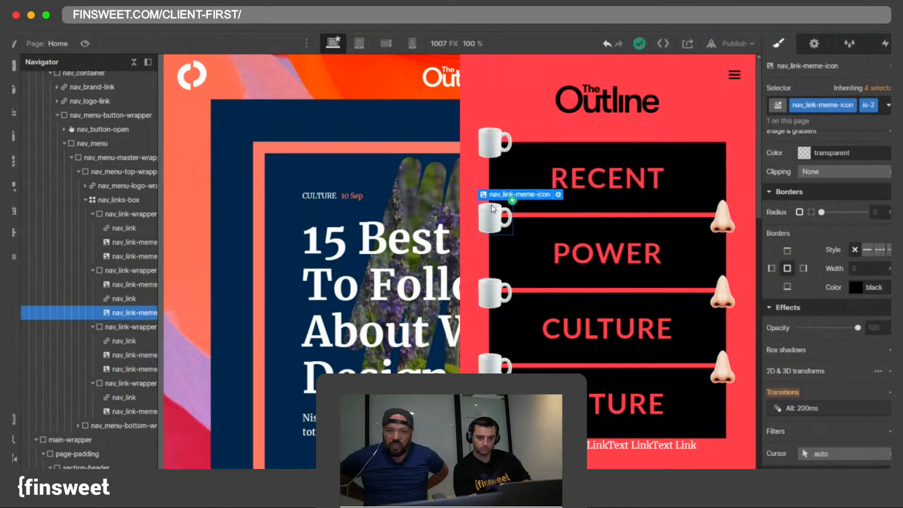
alt+click(781, 392)
Step: Preview the menu opening animation with the meme icons, and return to editing
key(super+shift+p)
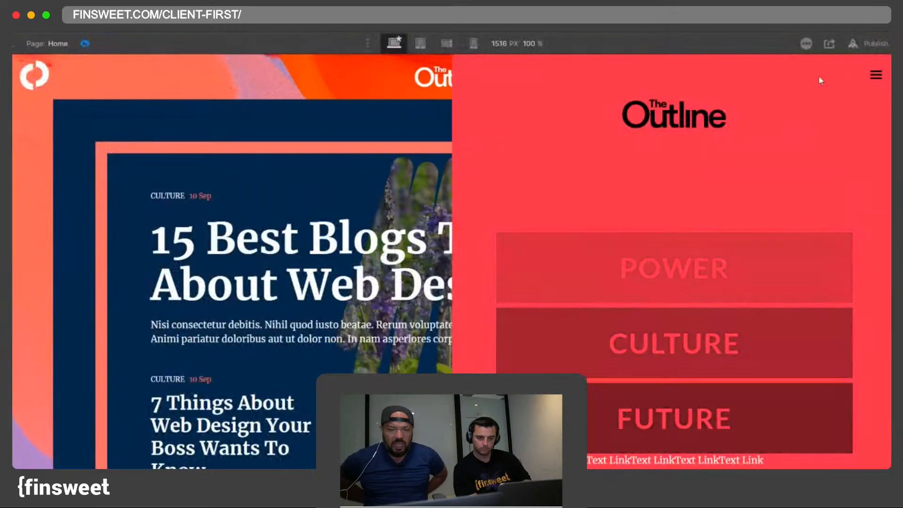
click(874, 77)
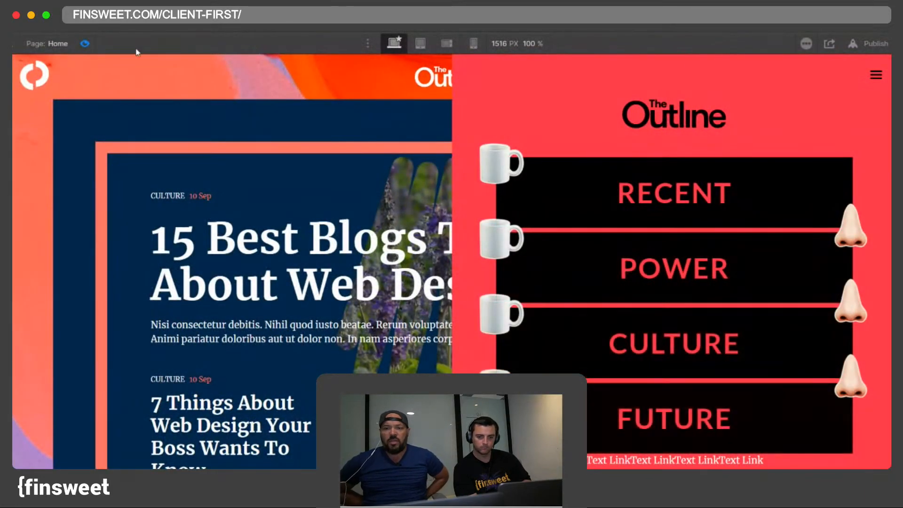
click(86, 45)
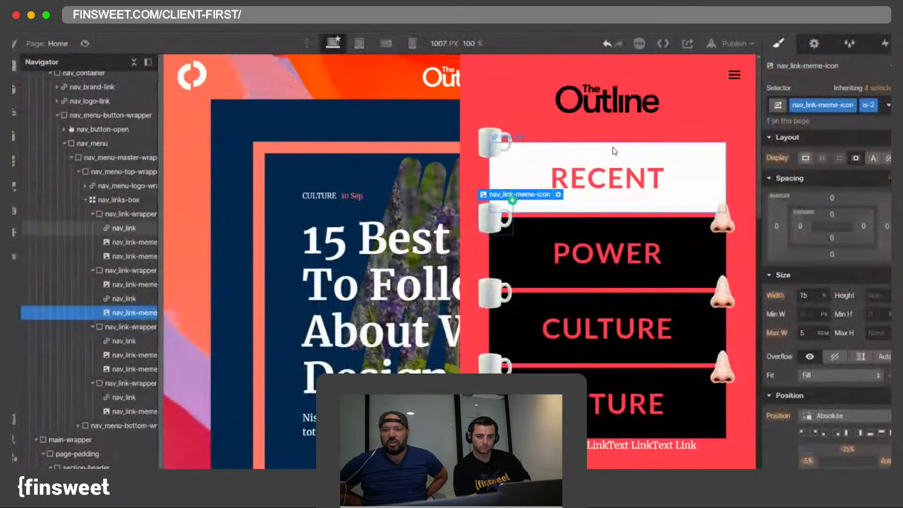
Step: Hide the open navigation menu through the nav_button-open settings, and collapse the whole element tree
click(503, 138)
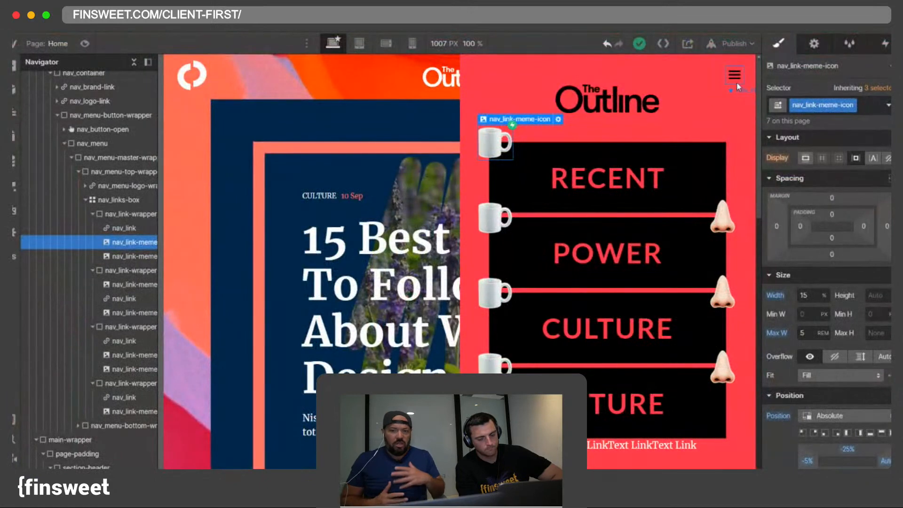
click(736, 85)
click(813, 43)
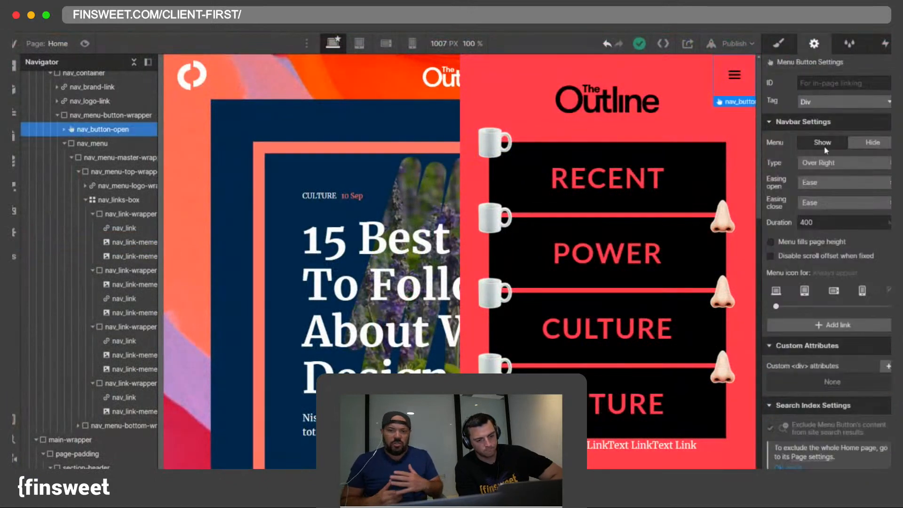
click(867, 143)
click(788, 44)
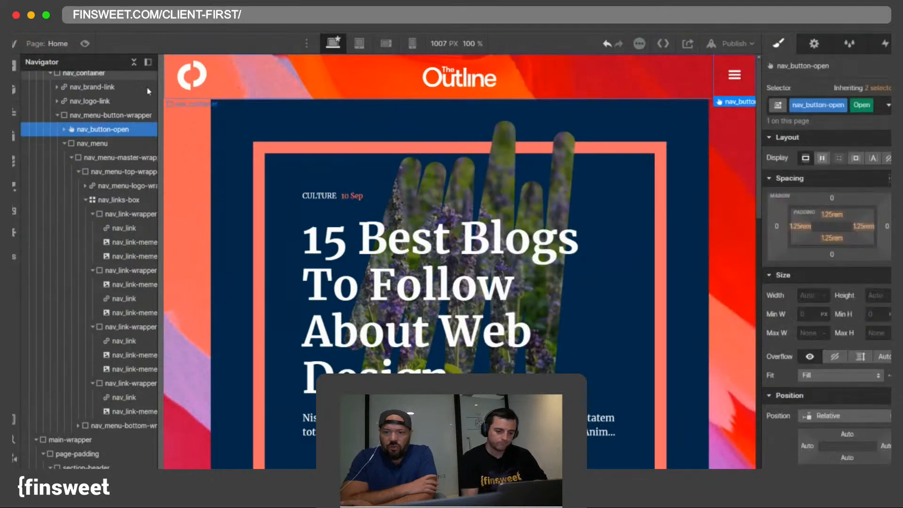
click(133, 62)
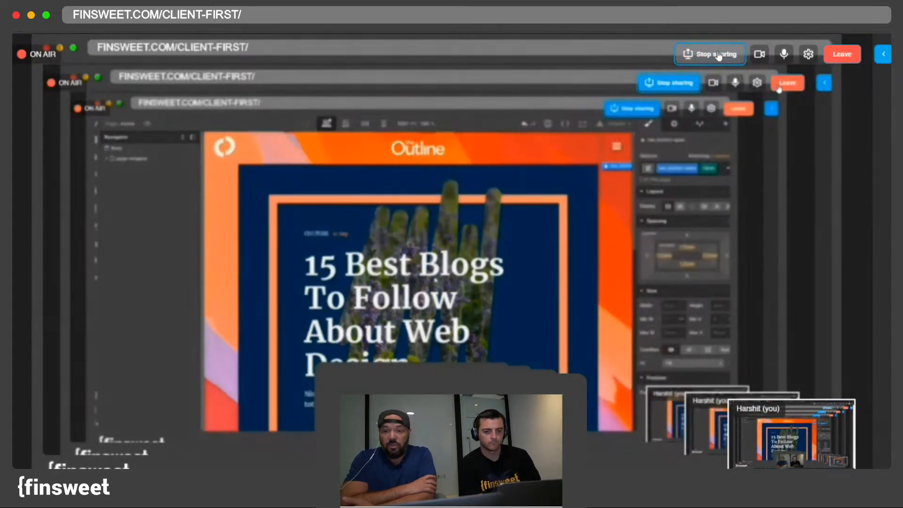
click(718, 55)
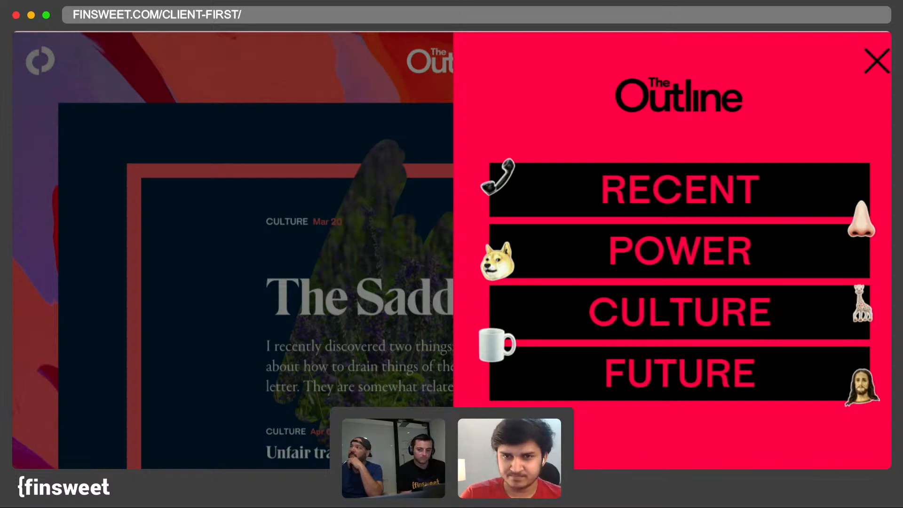
Step: Close the menu on The Outline's site, and look through the Client-first showcase submission page and its form
click(872, 62)
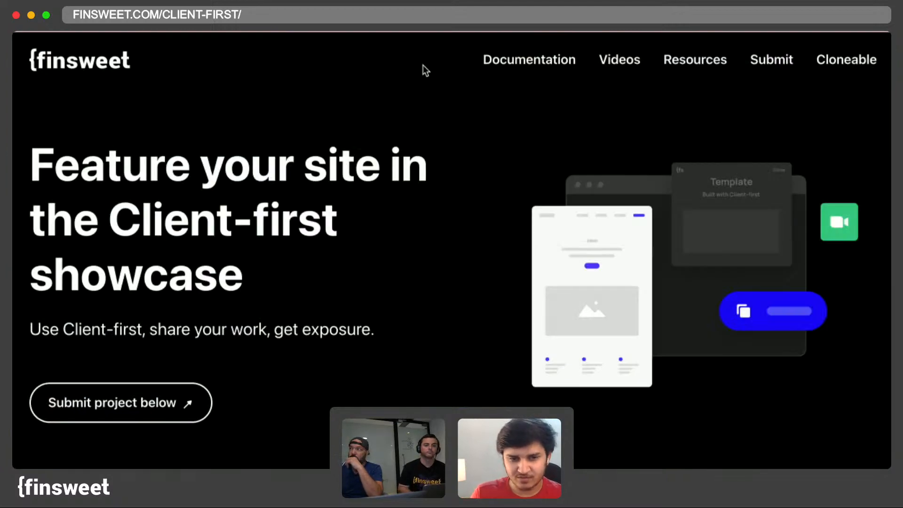
scroll(419, 329, down, 10)
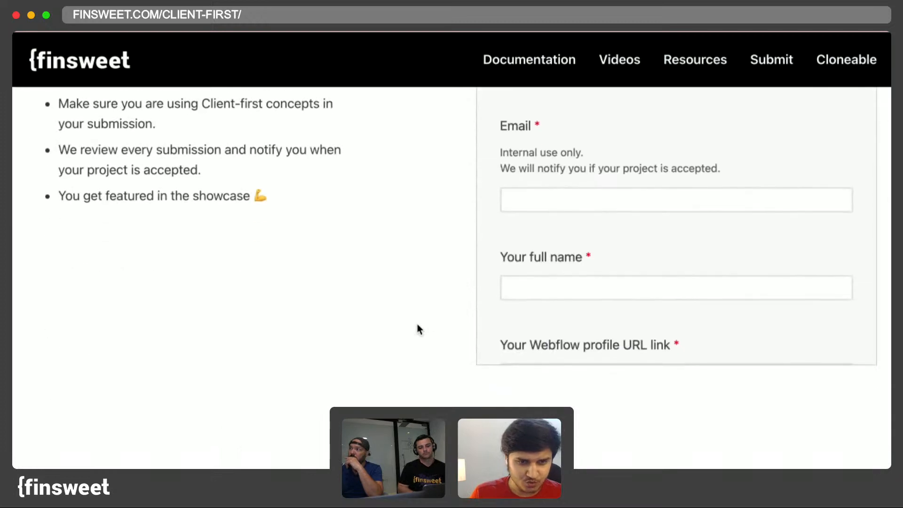
Step: Open the Client-first documentation, look through its Intro page and recommended global classes, and open The Mindset section
scroll(419, 329, up, 5)
scroll(416, 325, up, 5)
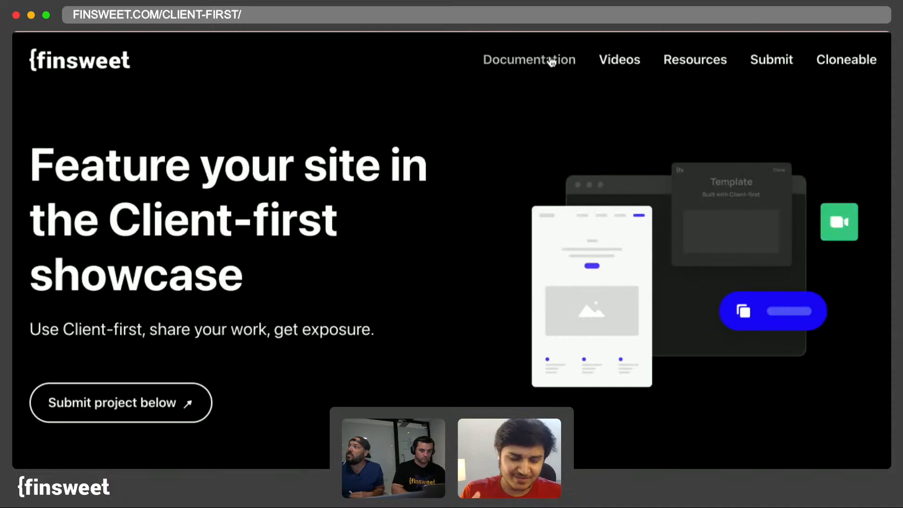
click(551, 62)
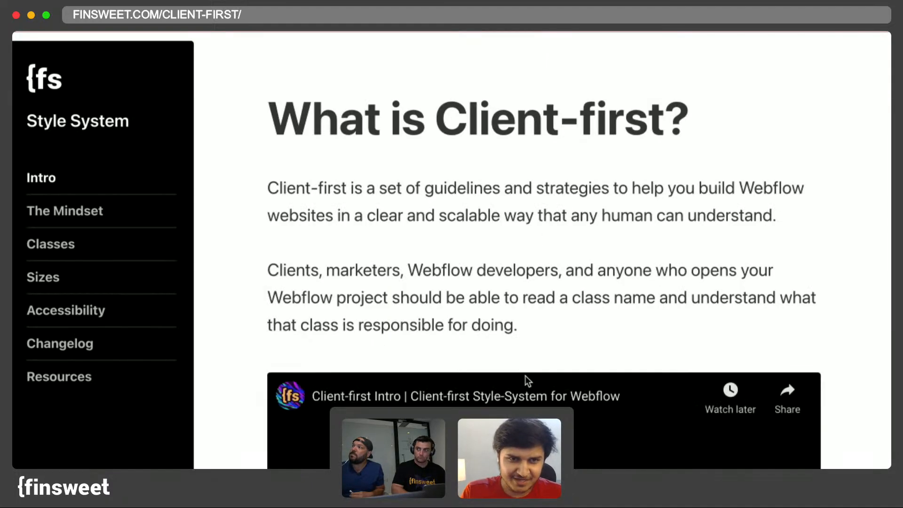
scroll(526, 376, down, 10)
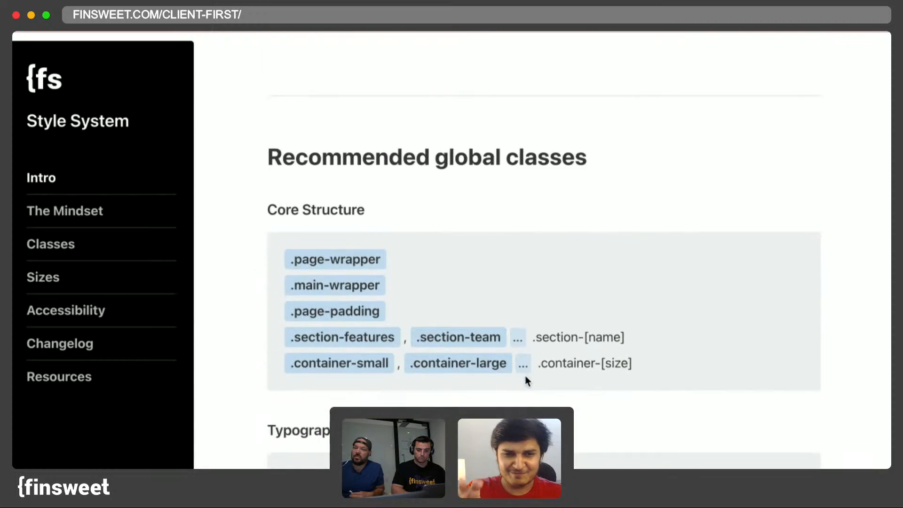
scroll(526, 380, down, 8)
scroll(525, 379, up, 14)
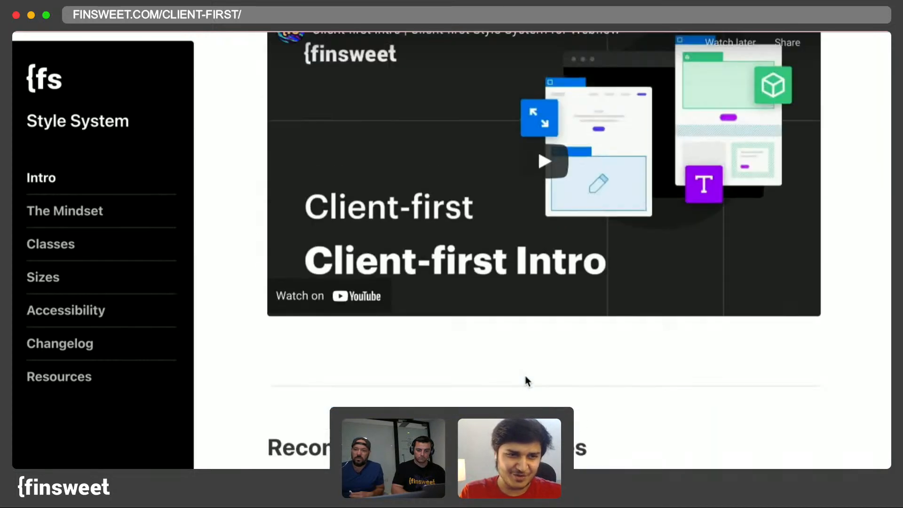
scroll(526, 380, up, 3)
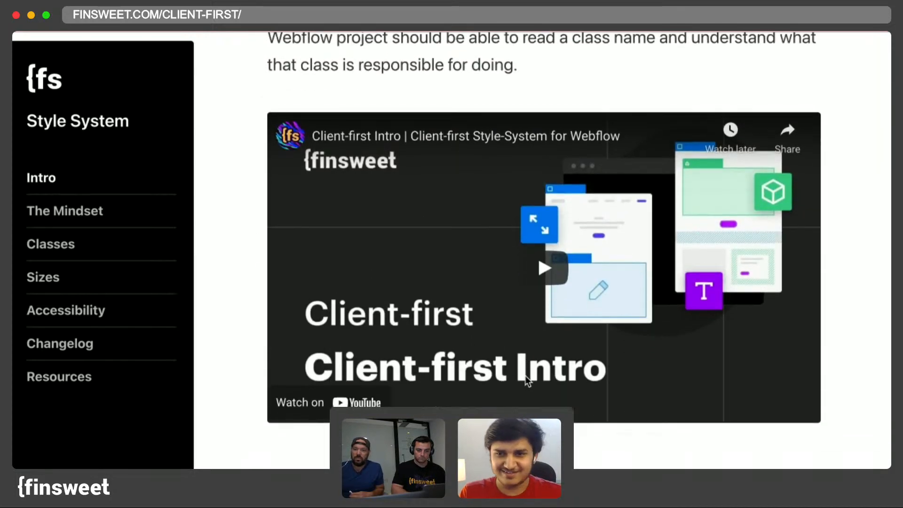
scroll(527, 380, down, 2)
scroll(526, 380, up, 6)
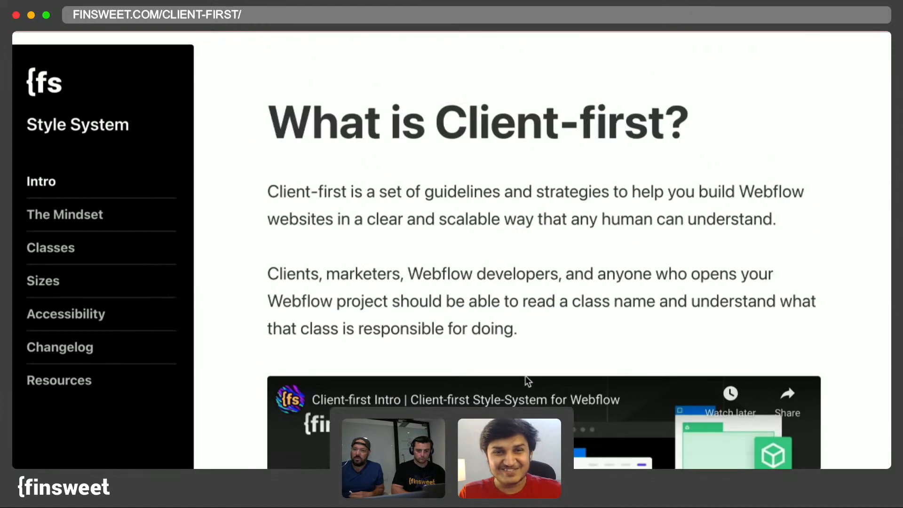
scroll(525, 378, down, 1)
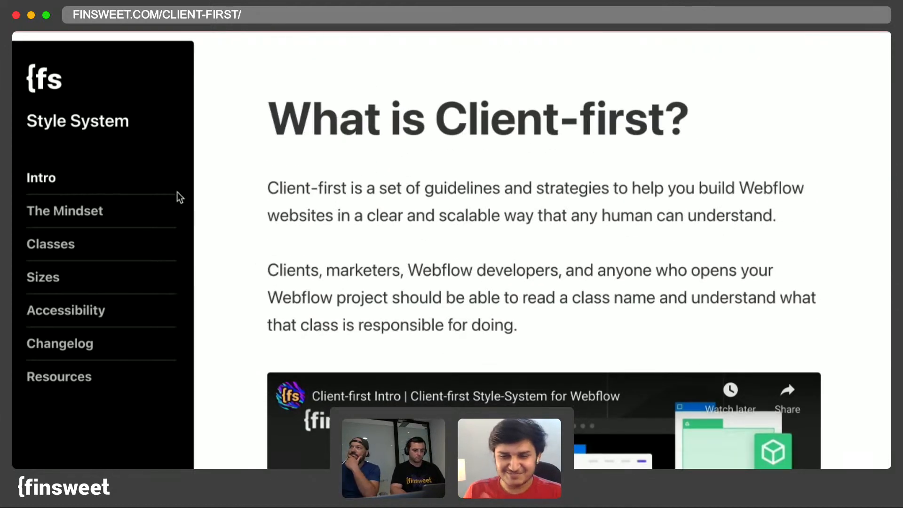
click(64, 211)
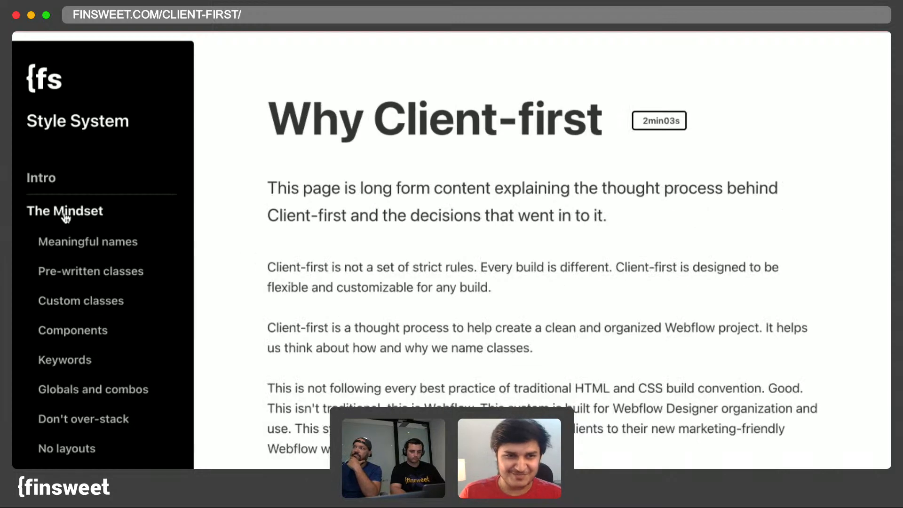
click(61, 101)
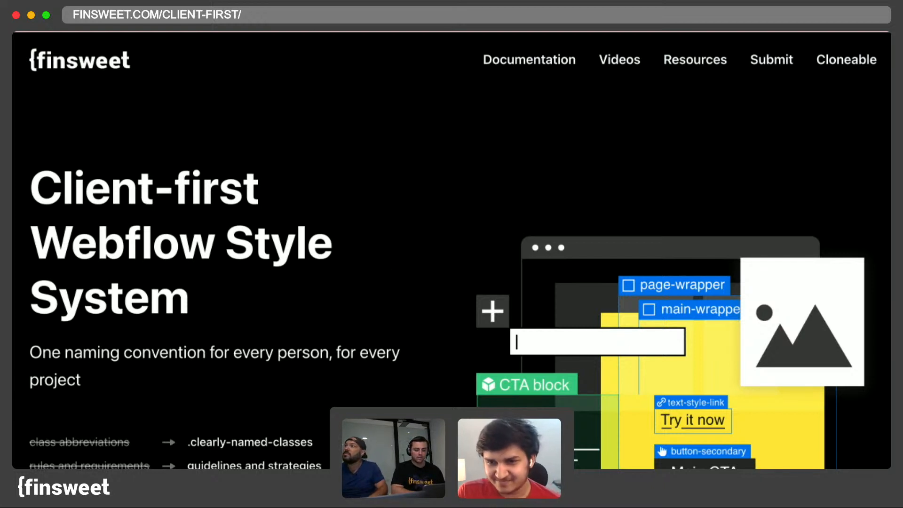
text(https://www.finsweet.com/vote)
key(Return)
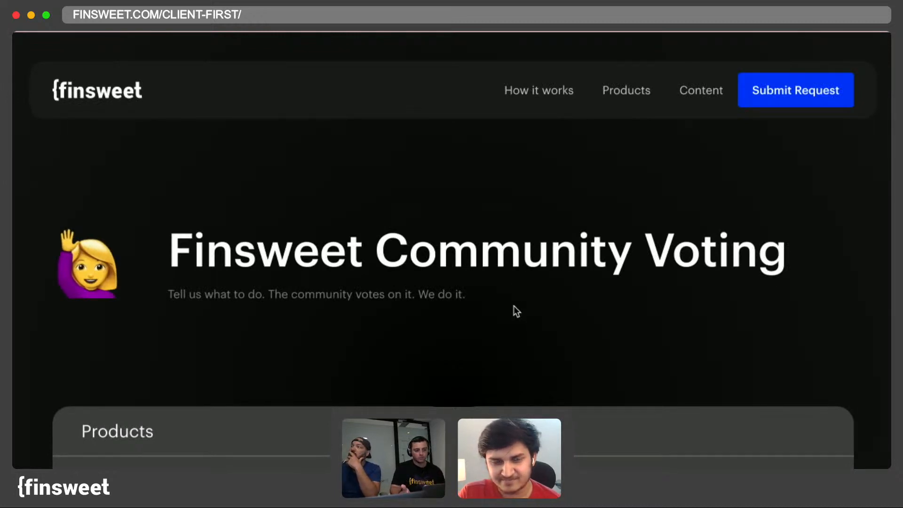
scroll(447, 366, down, 1)
scroll(444, 361, down, 4)
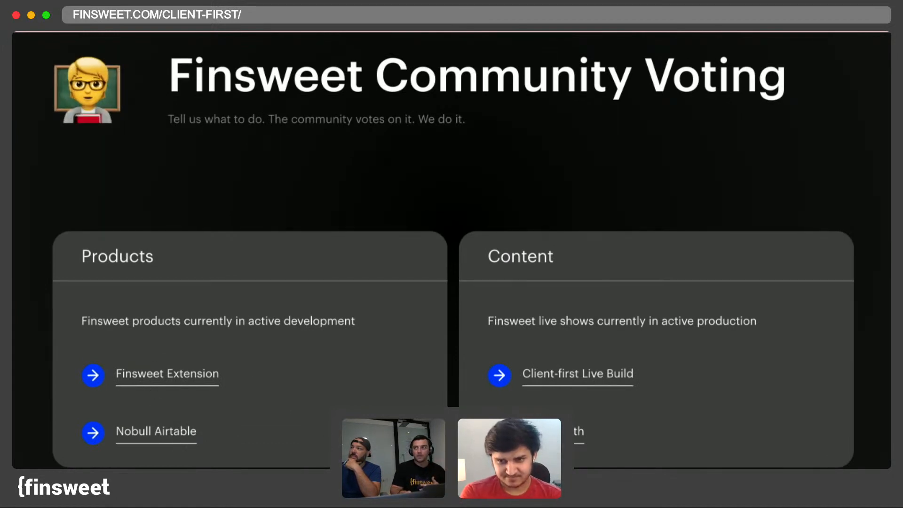
Step: Look at the voting requests for the Client-first Live Build show, and return to the community voting page
click(571, 382)
scroll(571, 379, down, 5)
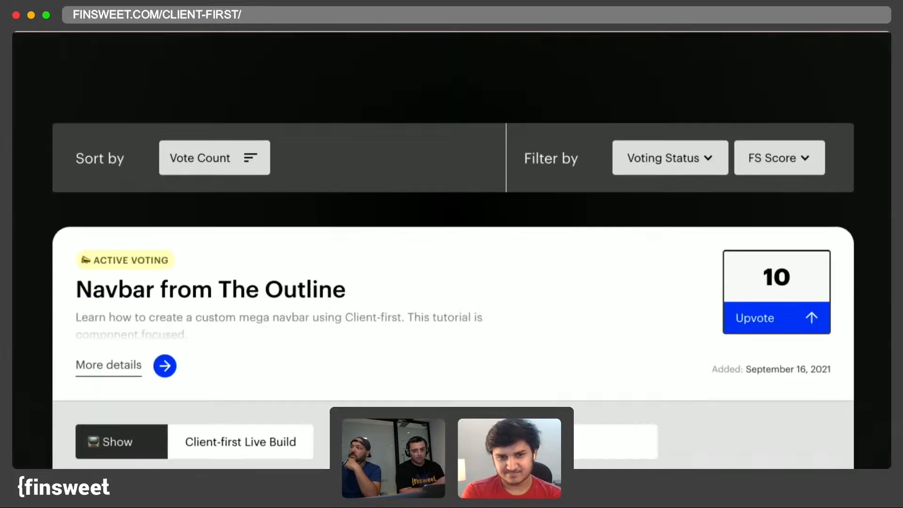
scroll(453, 275, up, 8)
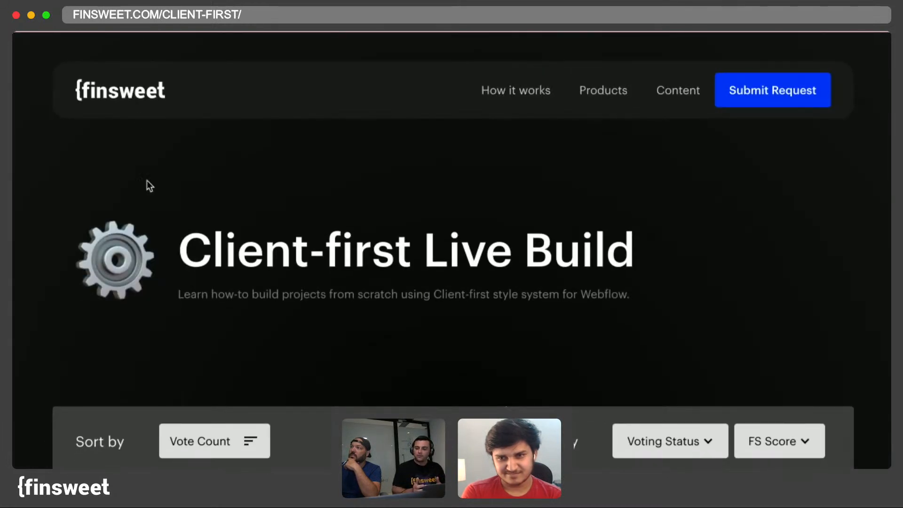
key(super+bracketleft)
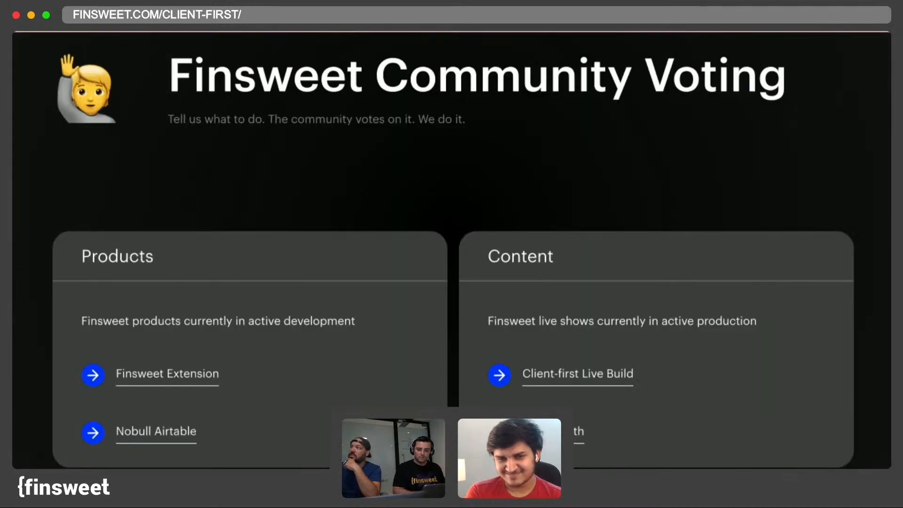
Step: Look through the voting requests for the F'in Growth show, and go back to the community voting page
click(552, 431)
scroll(451, 251, down, 5)
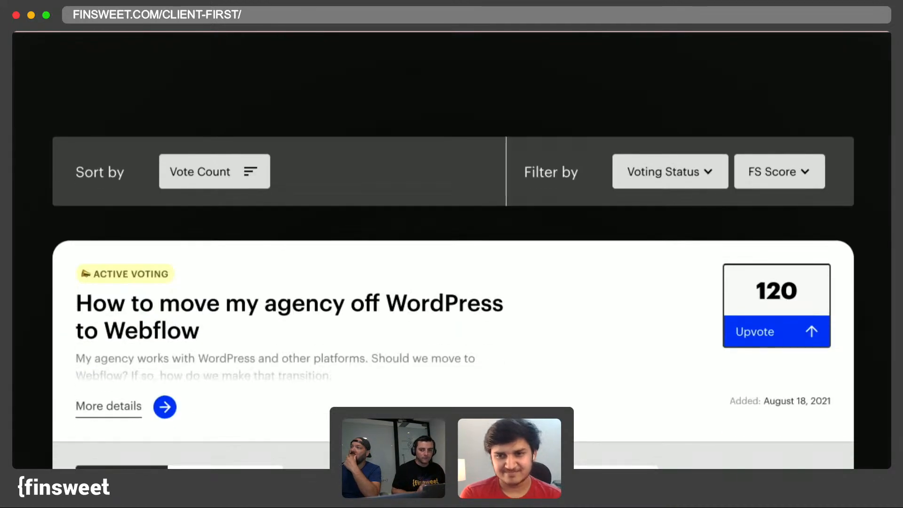
scroll(451, 250, down, 10)
scroll(451, 250, down, 5)
scroll(452, 250, down, 5)
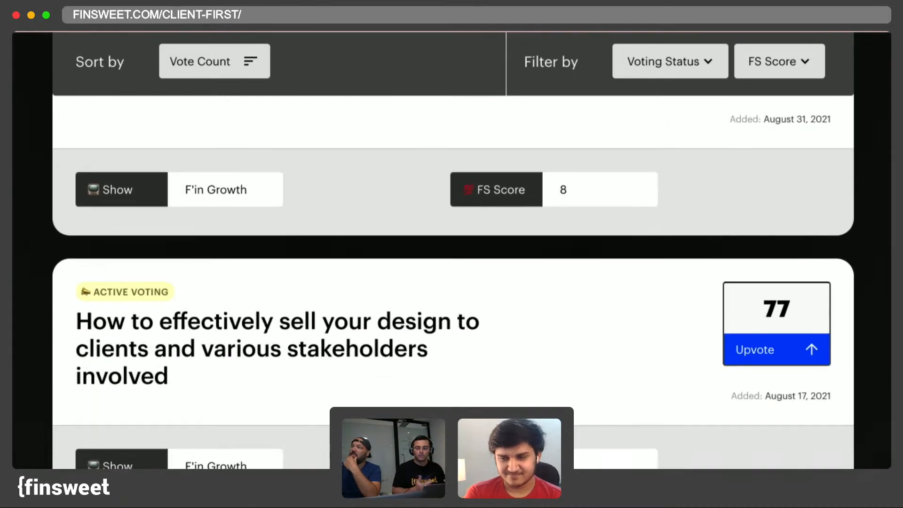
scroll(451, 250, up, 15)
scroll(451, 250, left, 5)
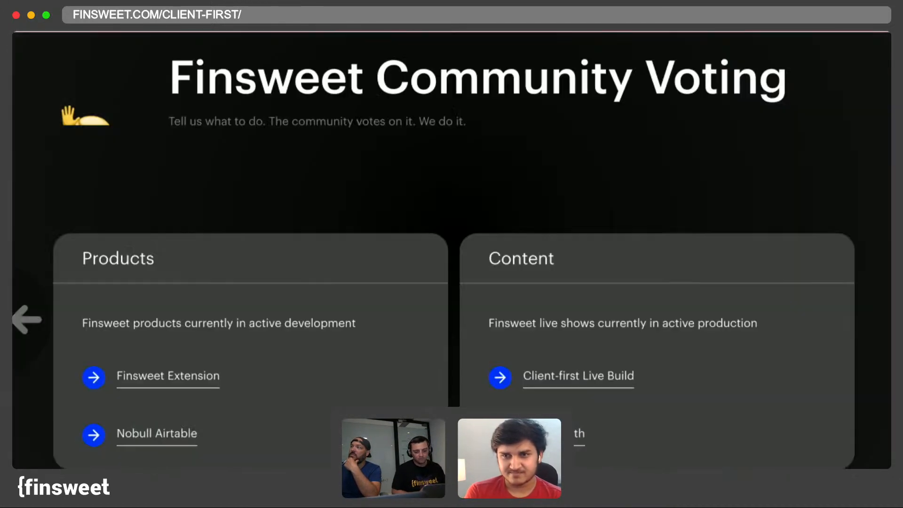
Step: Look through the feature requests for the Nobull Airtable product, and return to the community voting home page
click(161, 442)
scroll(161, 442, down, 15)
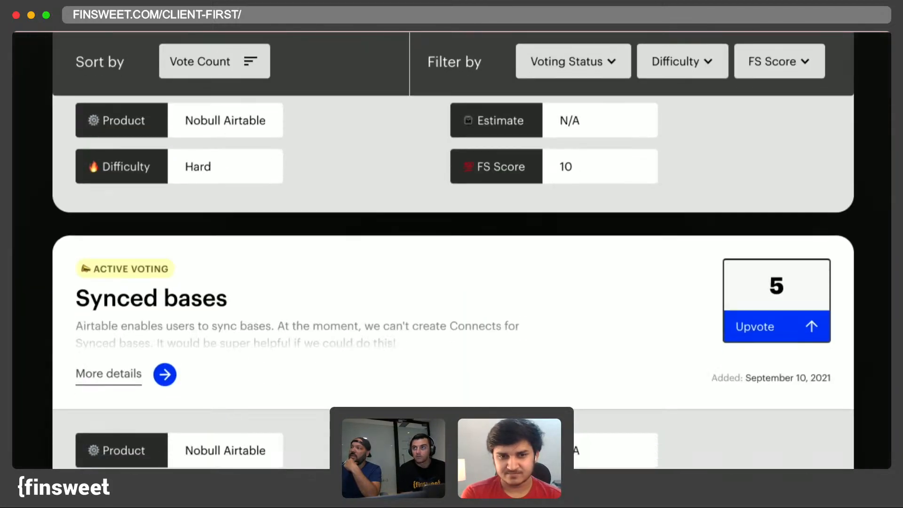
scroll(452, 250, up, 15)
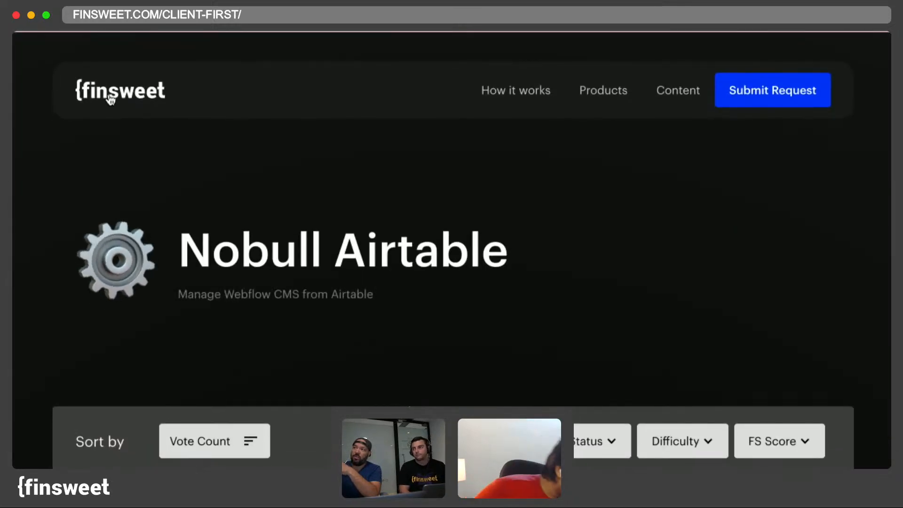
click(109, 95)
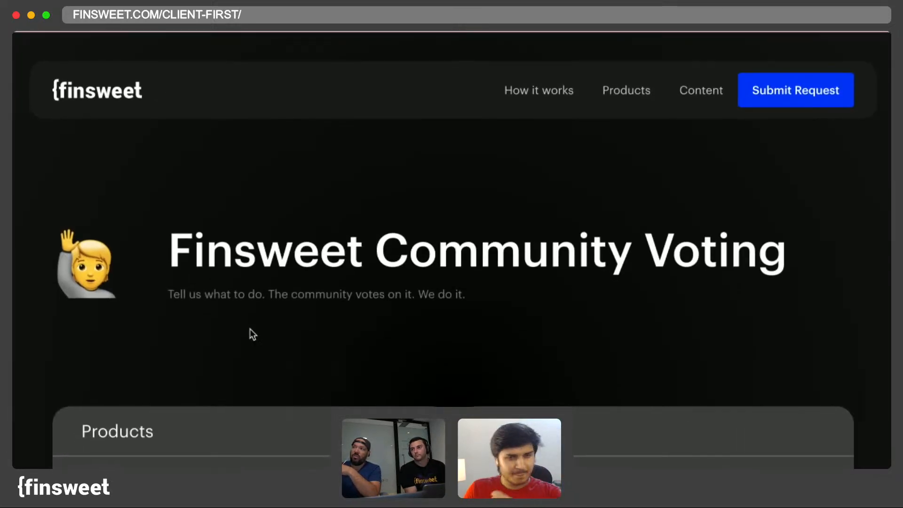